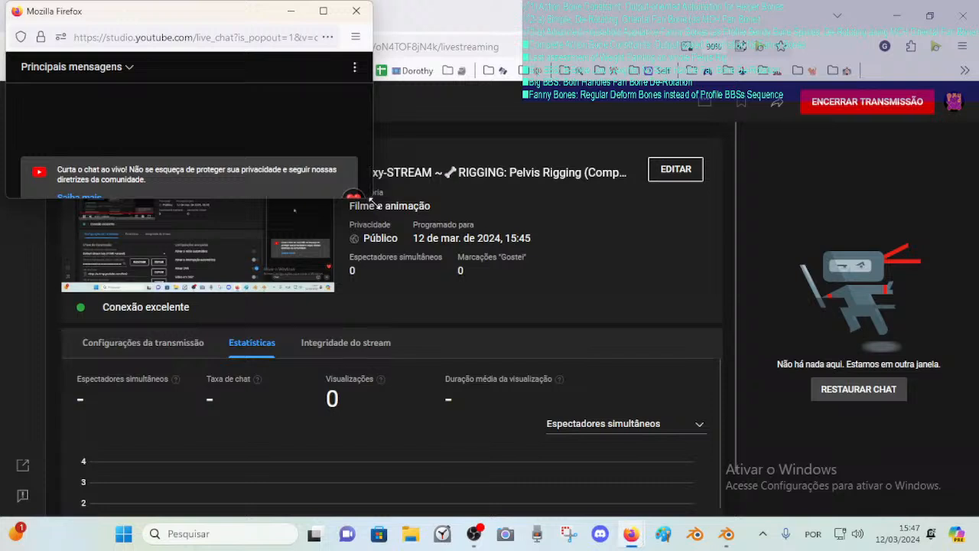
Shrink the pop-out live chat window and move it clear of the stream preview.
{"action": "left_click_drag", "start_coordinate": [371, 199], "coordinate": [348, 165]}
{"action": "left_click_drag", "start_coordinate": [205, 6], "coordinate": [795, 57]}
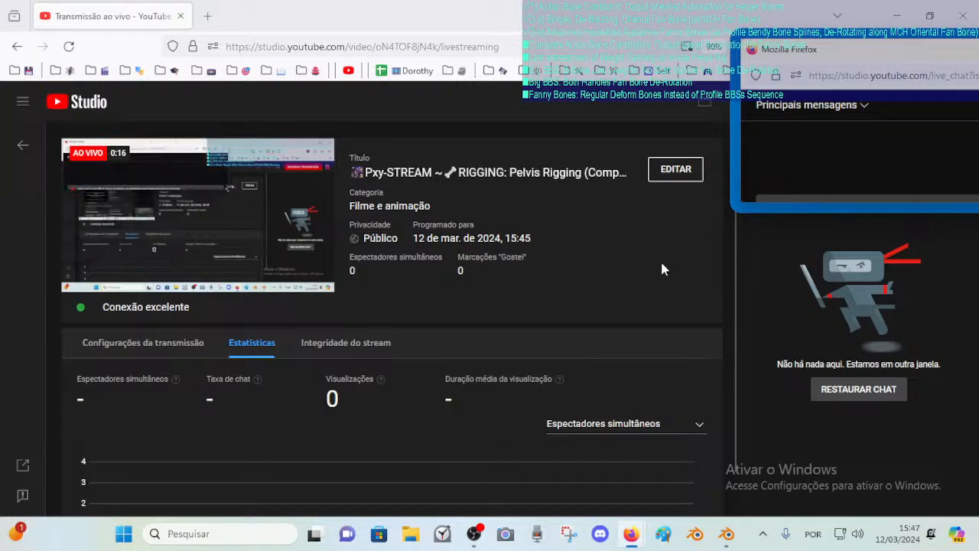
Switch to Blender, select the ARM-Dorothy armature, and toggle Pose Mode on and back to Object Mode.
{"action": "left_click", "coordinate": [726, 533]}
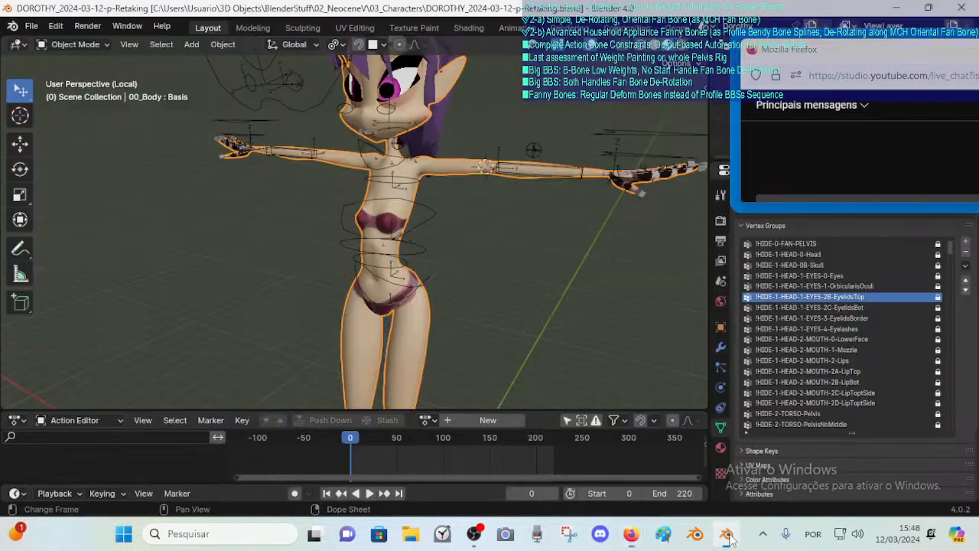
{"action": "middle_click_drag", "start_coordinate": [443, 221], "coordinate": [474, 272]}
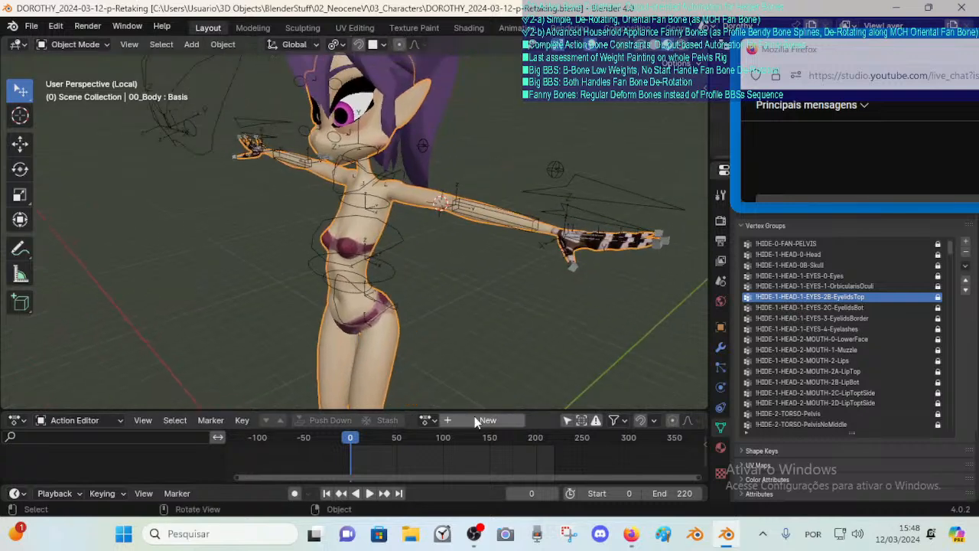
{"action": "middle_click_drag", "start_coordinate": [465, 306], "coordinate": [498, 290]}
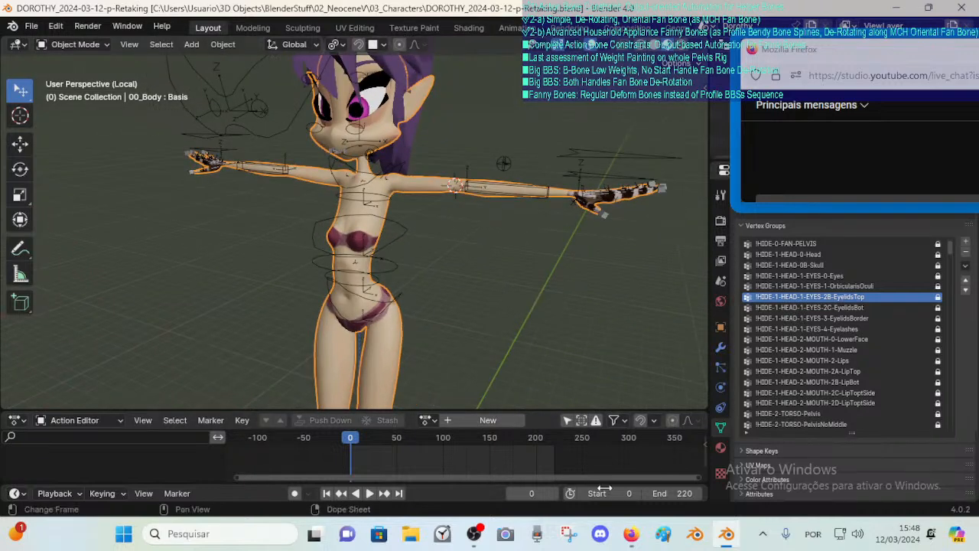
{"action": "middle_click_drag", "start_coordinate": [449, 266], "coordinate": [401, 245]}
{"action": "left_click", "coordinate": [401, 245]}
{"action": "middle_click_drag", "start_coordinate": [439, 298], "coordinate": [469, 306]}
{"action": "key", "text": "ctrl+Tab"}
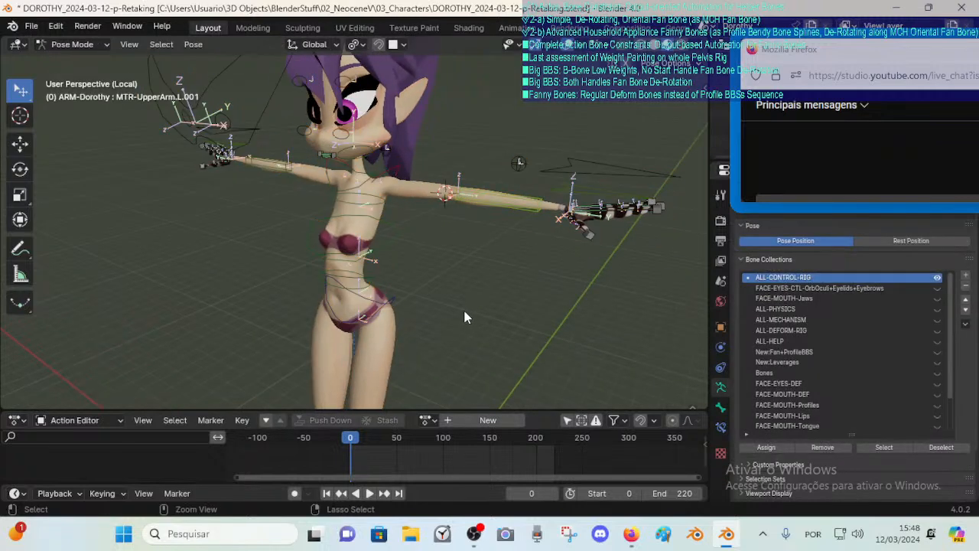
{"action": "key", "text": "ctrl+Tab"}
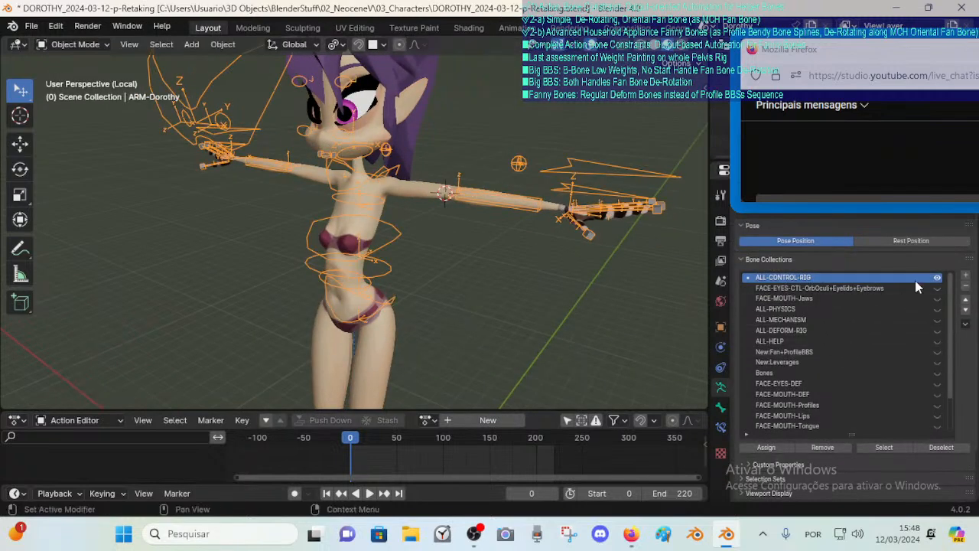
Widen the Properties editor by narrowing the 3D viewport slightly.
{"action": "left_click_drag", "start_coordinate": [713, 280], "coordinate": [686, 289]}
{"action": "scroll", "coordinate": [454, 253], "scroll_direction": "up", "scroll_amount": 2}
{"action": "mouse_move", "coordinate": [454, 252]}
{"action": "middle_mouse_down"}
{"action": "mouse_move", "coordinate": [403, 273]}
{"action": "mouse_move", "coordinate": [453, 246]}
{"action": "middle_mouse_up"}
{"action": "scroll", "coordinate": [399, 240], "scroll_direction": "down", "scroll_amount": 3}
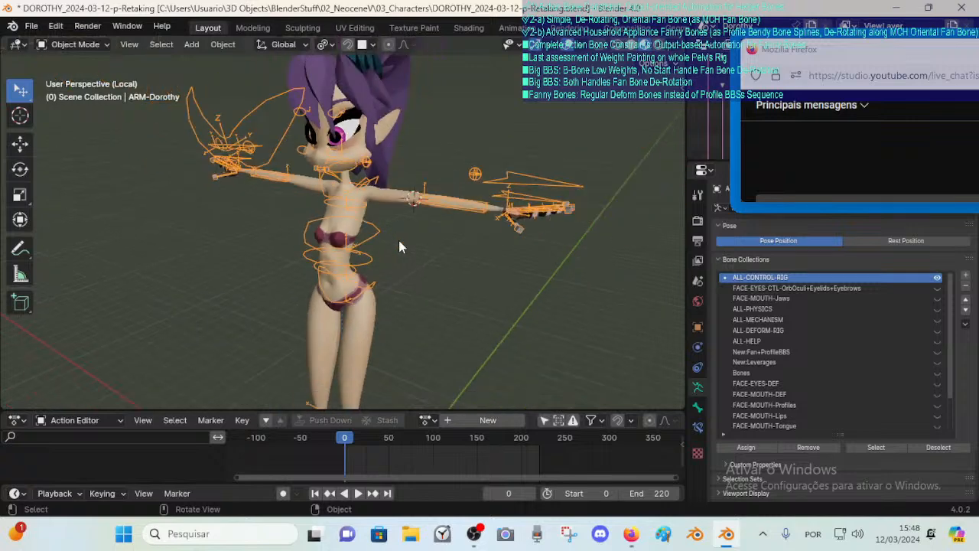
Select the 00_Body mesh and enable the Screencast Keys display in the viewport.
{"action": "scroll", "coordinate": [433, 273], "scroll_direction": "up", "scroll_amount": 2}
{"action": "middle_click_drag", "start_coordinate": [426, 283], "coordinate": [435, 253]}
{"action": "scroll", "coordinate": [516, 263], "scroll_direction": "up", "scroll_amount": 1}
{"action": "left_click", "coordinate": [465, 255]}
{"action": "key", "text": "n"}
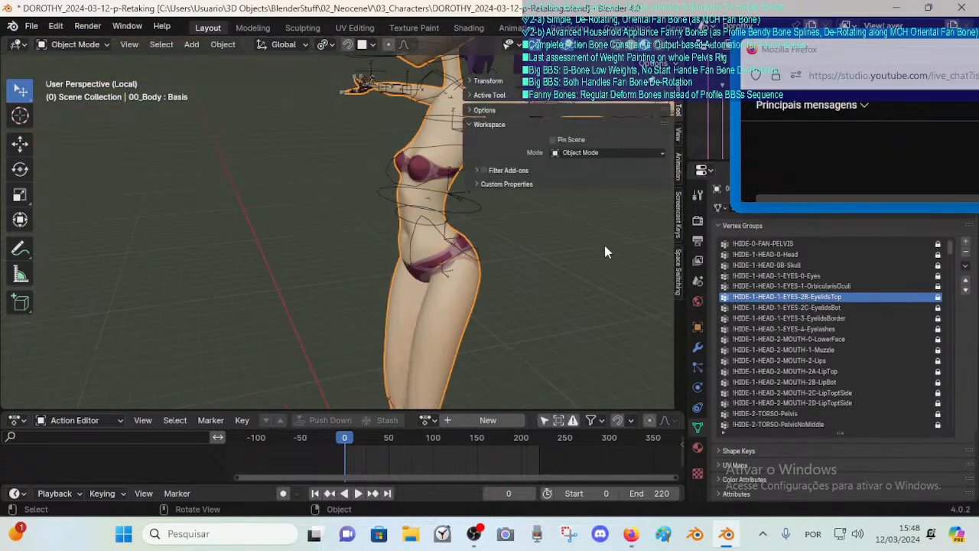
{"action": "left_click", "coordinate": [678, 226]}
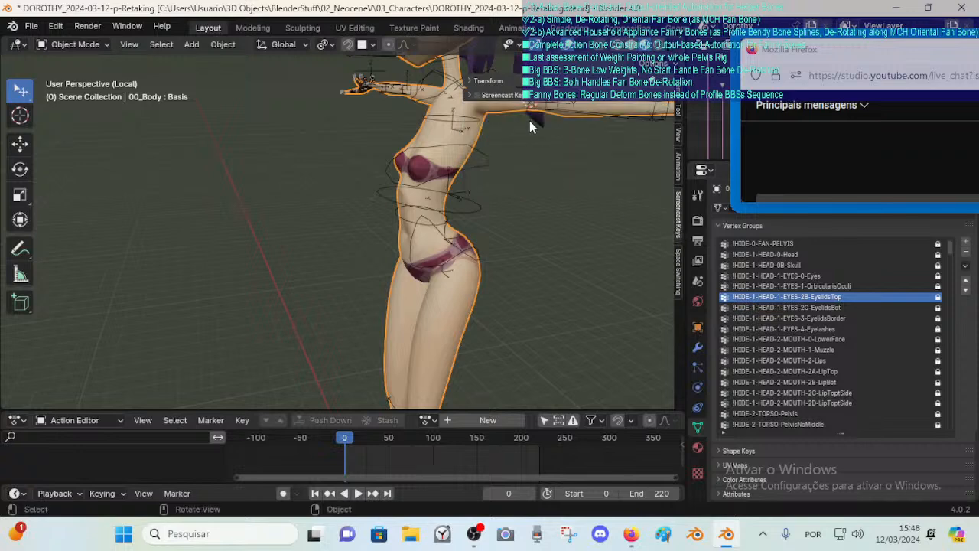
{"action": "left_click", "coordinate": [476, 96]}
{"action": "left_click", "coordinate": [471, 97]}
{"action": "left_click", "coordinate": [470, 100]}
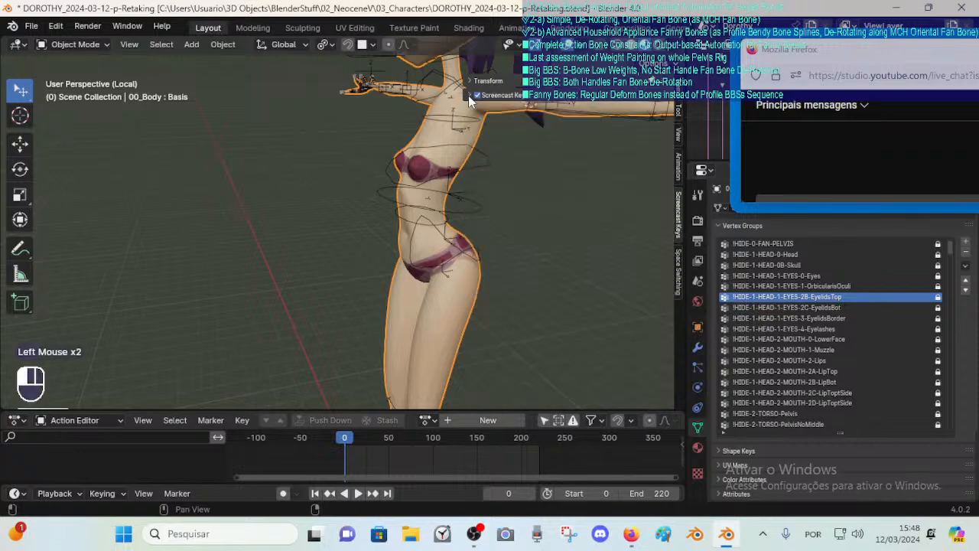
Select the ARM-Dorothy armature and make its New:Fan+ProfileBBS bone collection visible using Bone Manager.
{"action": "left_click", "coordinate": [456, 242]}
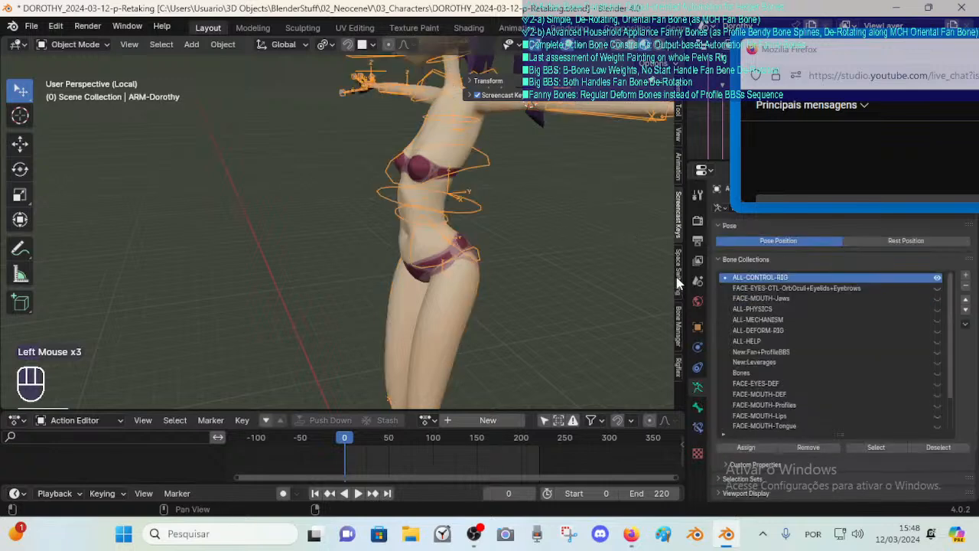
{"action": "left_click", "coordinate": [678, 320]}
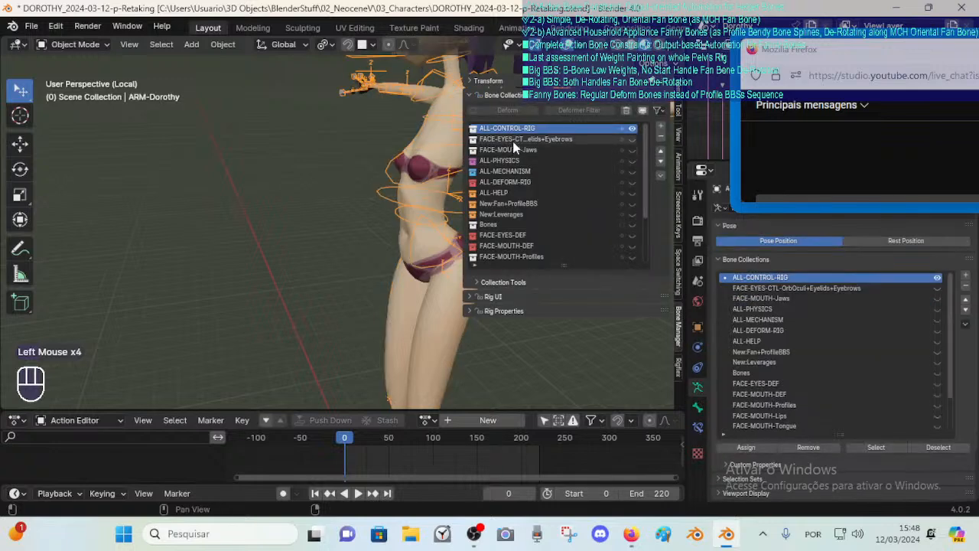
{"action": "scroll", "coordinate": [513, 141], "scroll_direction": "up", "scroll_amount": 1}
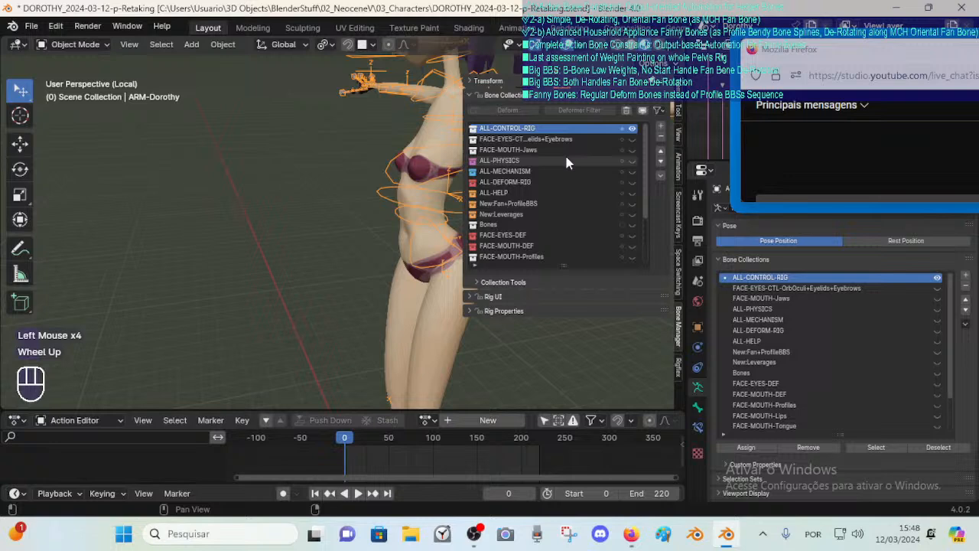
{"action": "left_click", "coordinate": [632, 194]}
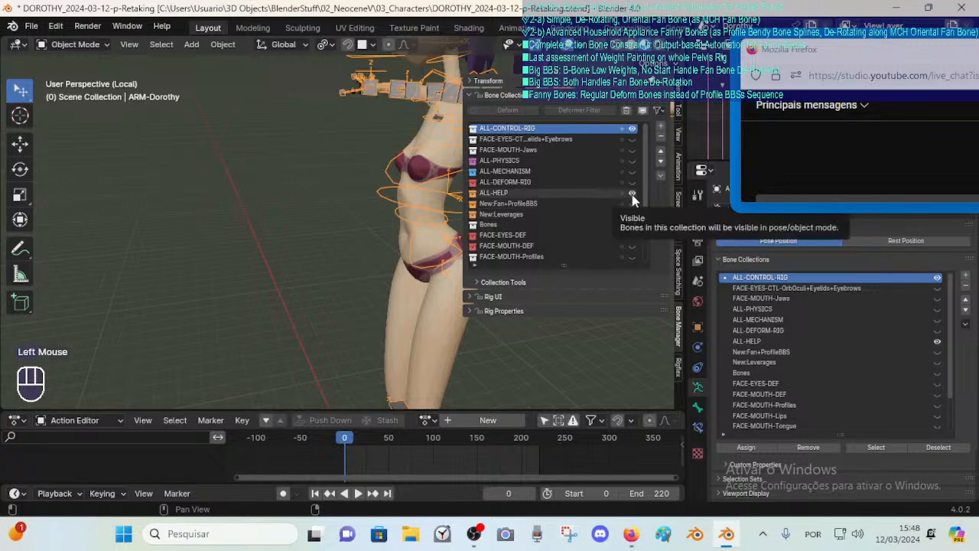
{"action": "left_click", "coordinate": [632, 194]}
{"action": "left_click", "coordinate": [632, 204]}
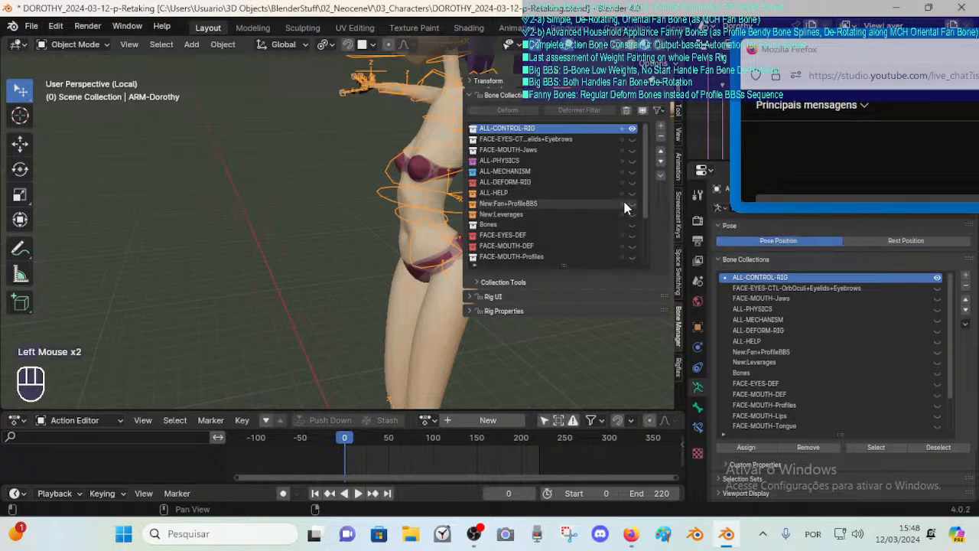
{"action": "middle_click_drag", "start_coordinate": [321, 221], "coordinate": [329, 219]}
{"action": "scroll", "coordinate": [329, 218], "scroll_direction": "up", "scroll_amount": 2}
{"action": "scroll", "coordinate": [329, 218], "scroll_direction": "up", "scroll_amount": 2}
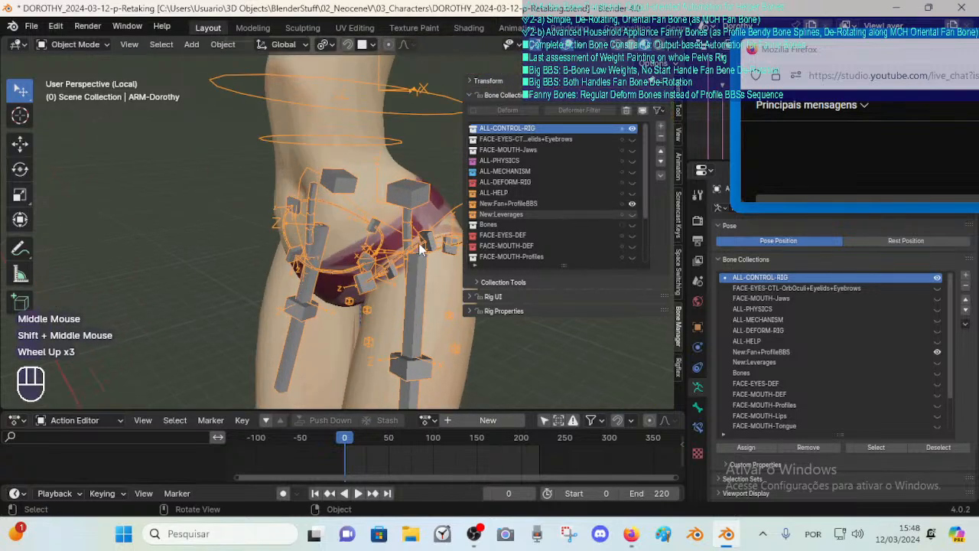
Make the New:Leverages bone collection visible around the pelvis.
{"action": "left_click", "coordinate": [632, 214]}
{"action": "left_click", "coordinate": [632, 214]}
{"action": "left_click", "coordinate": [631, 214]}
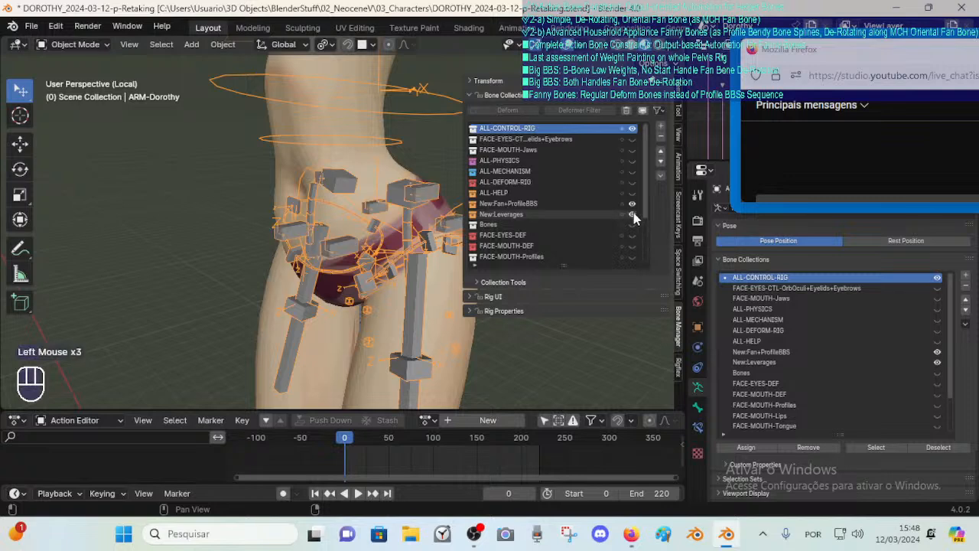
{"action": "middle_click_drag", "start_coordinate": [638, 226], "coordinate": [648, 247]}
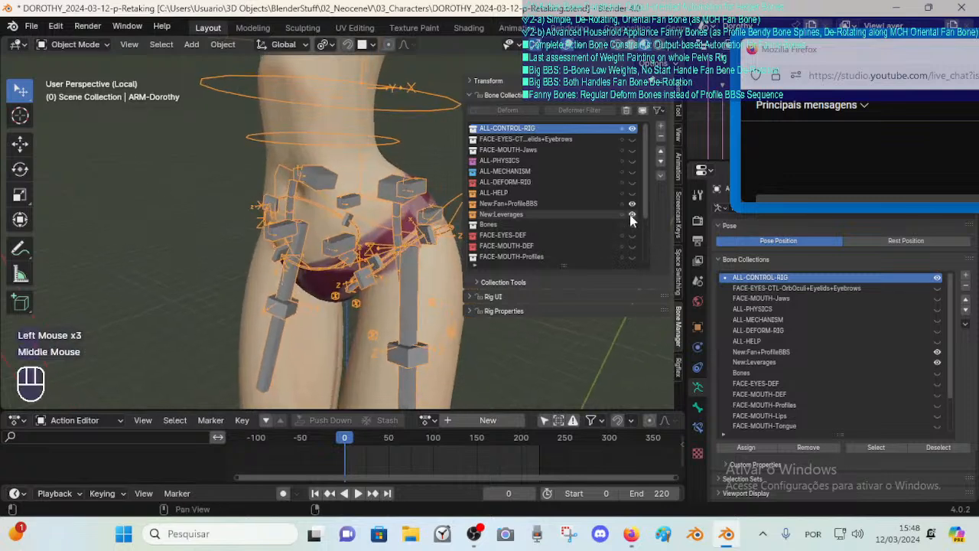
Examine the pelvis with the ALL-HELP and ALL-DEFORM-RIG collections shown temporarily, and hide both again.
{"action": "scroll", "coordinate": [598, 242], "scroll_direction": "down", "scroll_amount": 1}
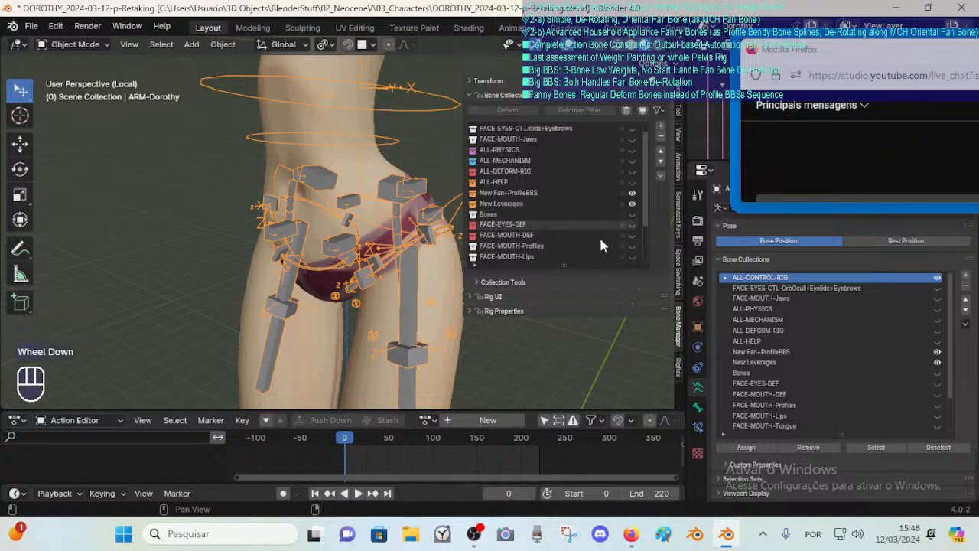
{"action": "scroll", "coordinate": [601, 241], "scroll_direction": "up", "scroll_amount": 2}
{"action": "left_click", "coordinate": [631, 194]}
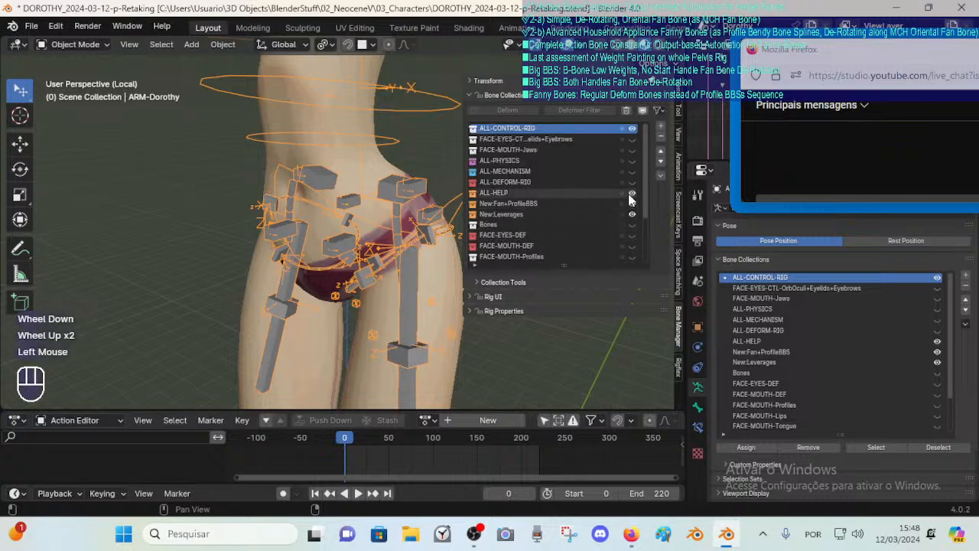
{"action": "left_click", "coordinate": [632, 182]}
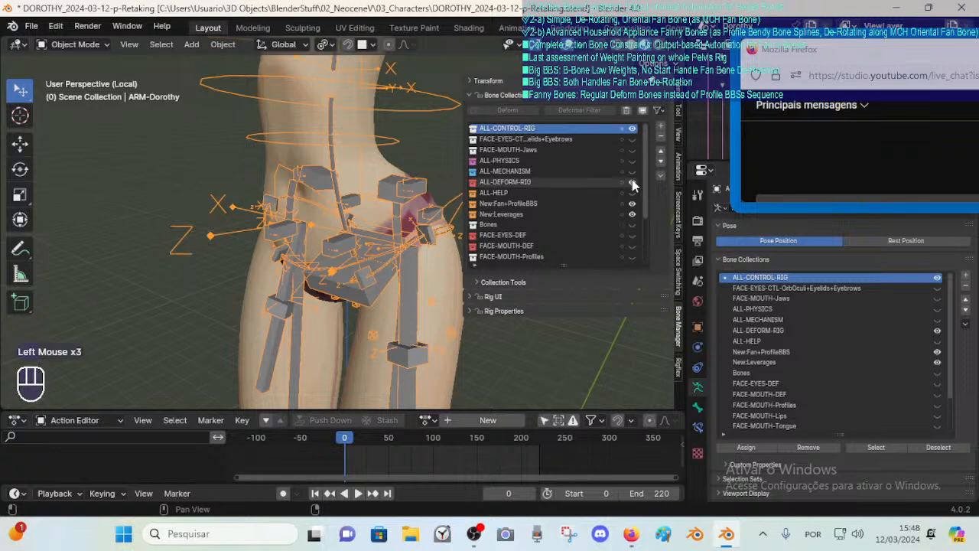
{"action": "left_click", "coordinate": [632, 182]}
{"action": "left_click", "coordinate": [631, 182]}
{"action": "scroll", "coordinate": [424, 237], "scroll_direction": "down", "scroll_amount": 1}
{"action": "middle_click_drag", "start_coordinate": [423, 237], "coordinate": [442, 234]}
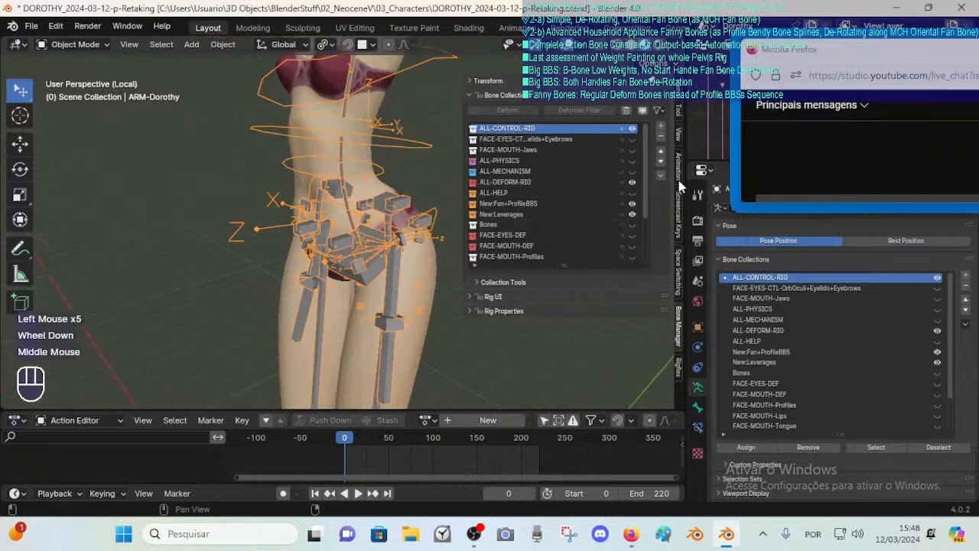
{"action": "left_click", "coordinate": [632, 182]}
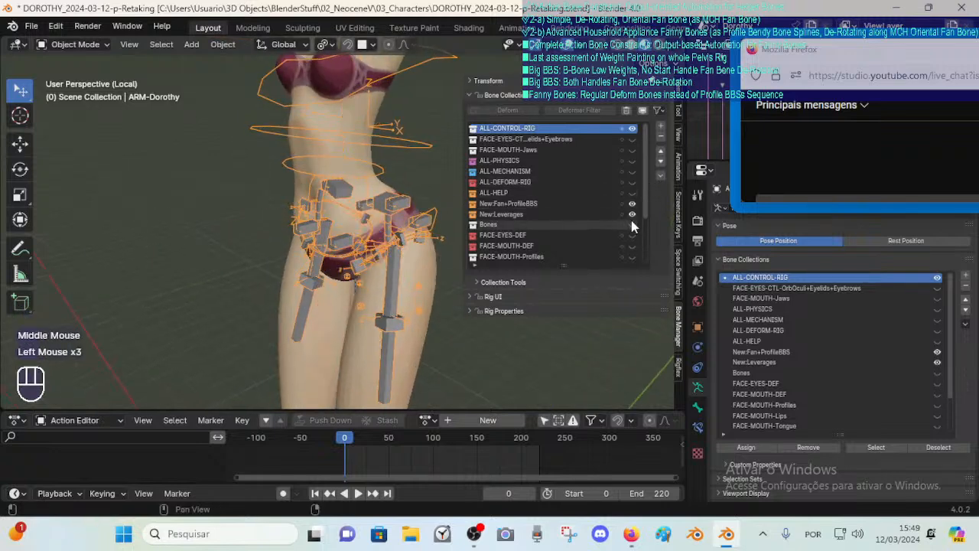
Enter Pose Mode on the ARM-Dorothy armature and reveal its hidden bones.
{"action": "left_click", "coordinate": [389, 208]}
{"action": "key", "text": "ctrl+Tab"}
{"action": "left_click", "coordinate": [389, 208]}
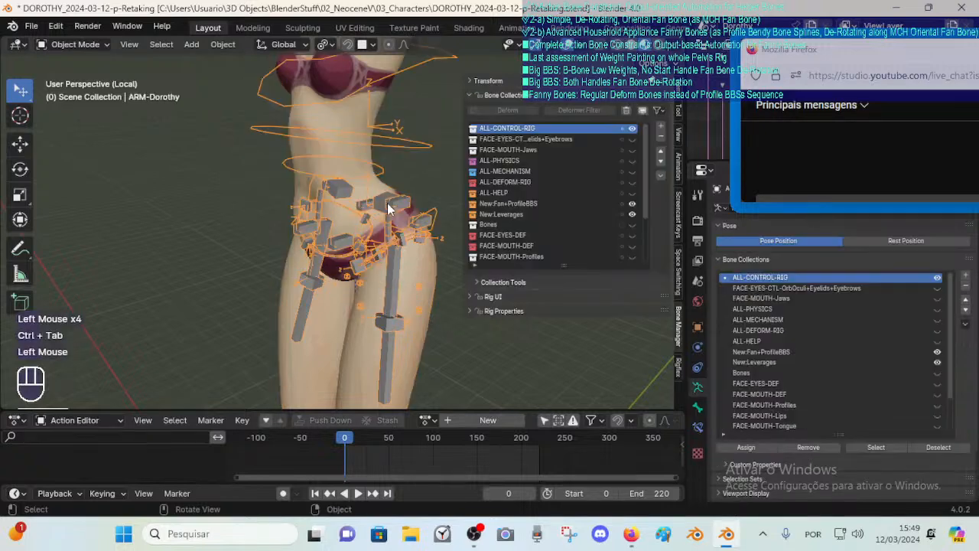
{"action": "key", "text": "ctrl+Tab"}
{"action": "key", "text": "alt+h"}
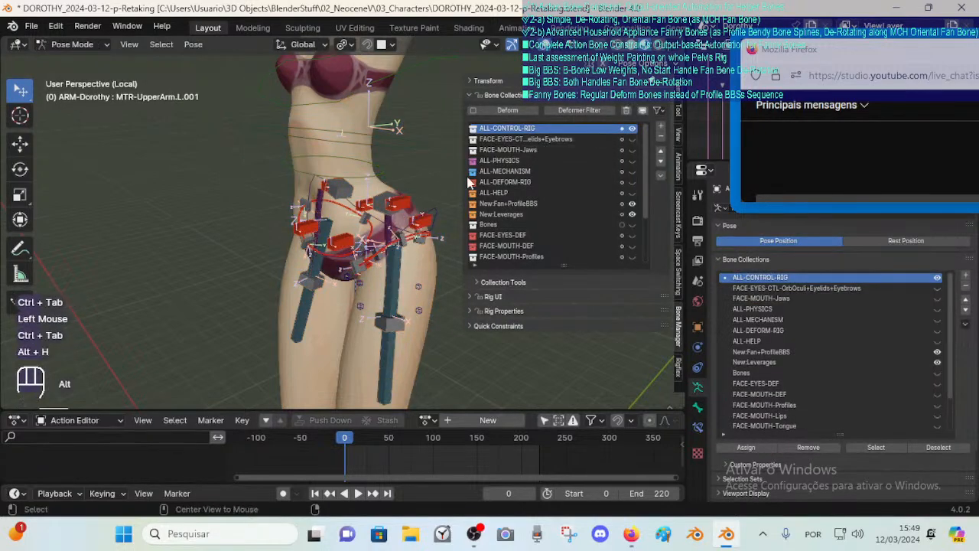
Inspect the pelvis with the collections from FACE-EYES-CTL through ALL-HELP shown, and hide them again, keeping ALL-CONTROL-RIG visible.
{"action": "left_click", "coordinate": [581, 138]}
{"action": "left_click", "coordinate": [631, 139]}
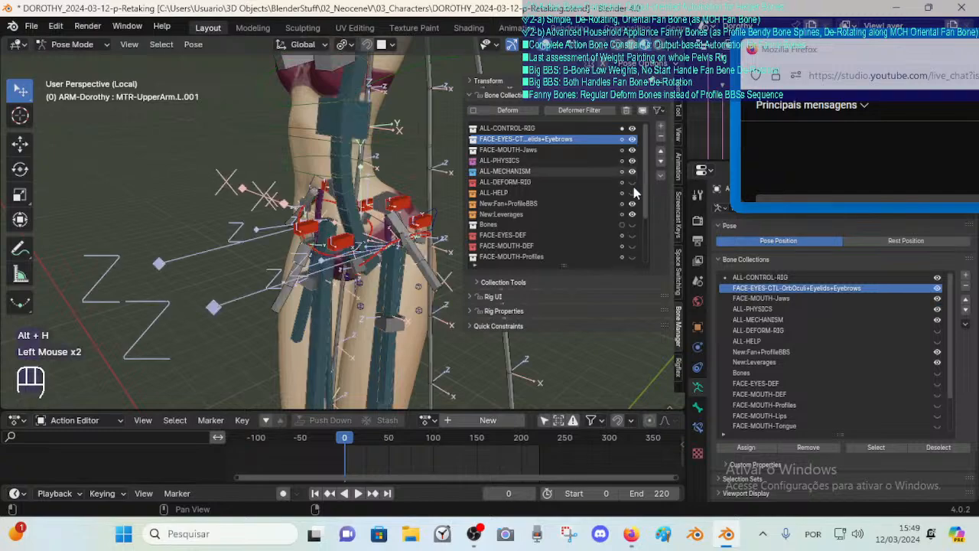
{"action": "middle_click_drag", "start_coordinate": [457, 254], "coordinate": [376, 245]}
{"action": "left_click", "coordinate": [631, 171]}
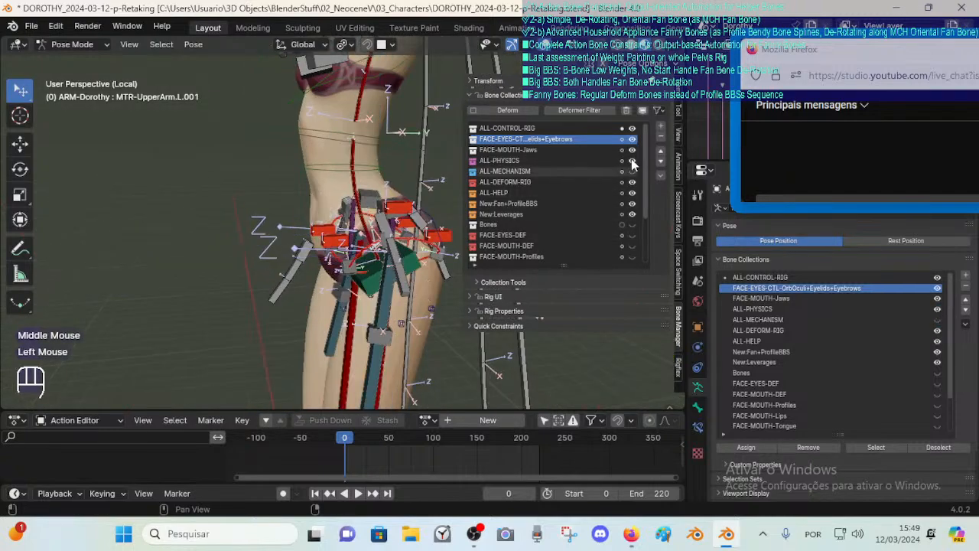
{"action": "left_click", "coordinate": [632, 182]}
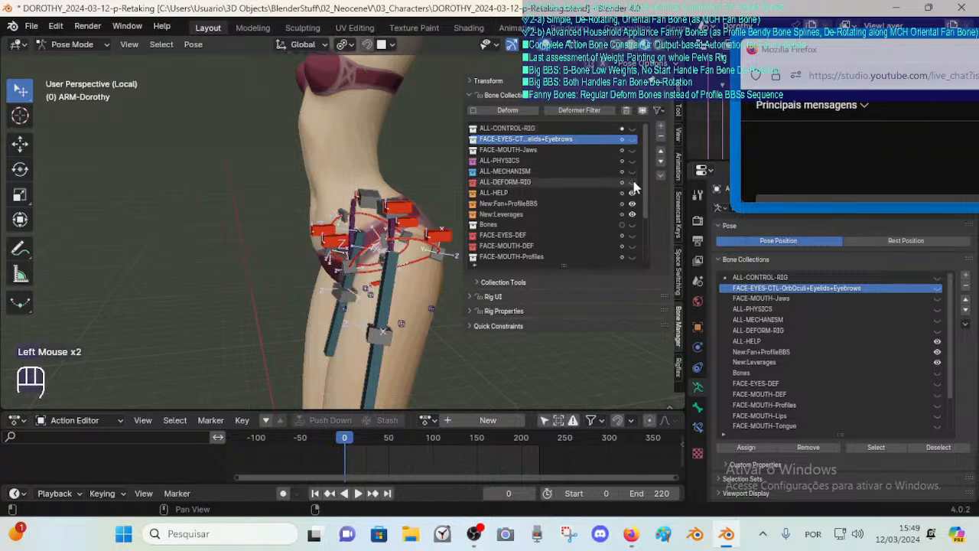
{"action": "left_click", "coordinate": [632, 128]}
{"action": "middle_click_drag", "start_coordinate": [314, 219], "coordinate": [386, 215]}
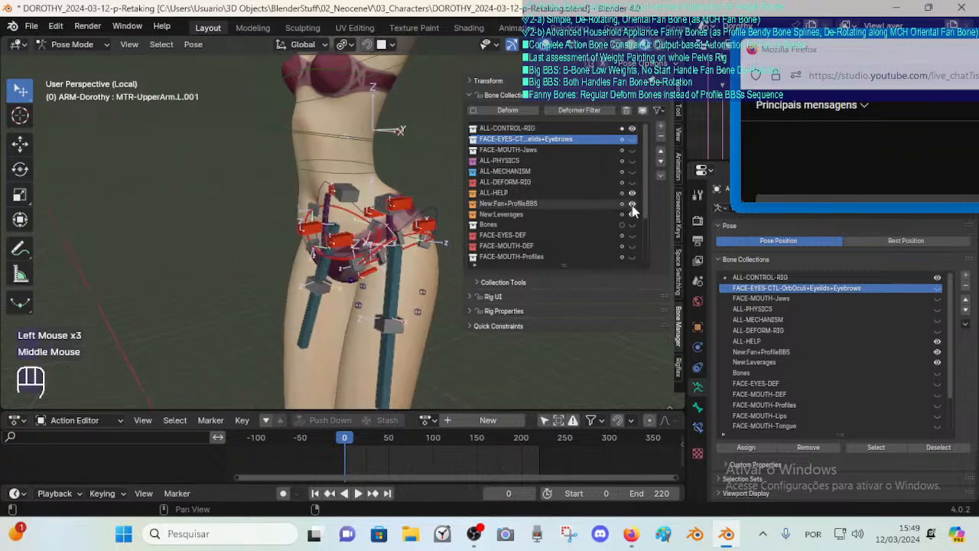
{"action": "left_click", "coordinate": [631, 193]}
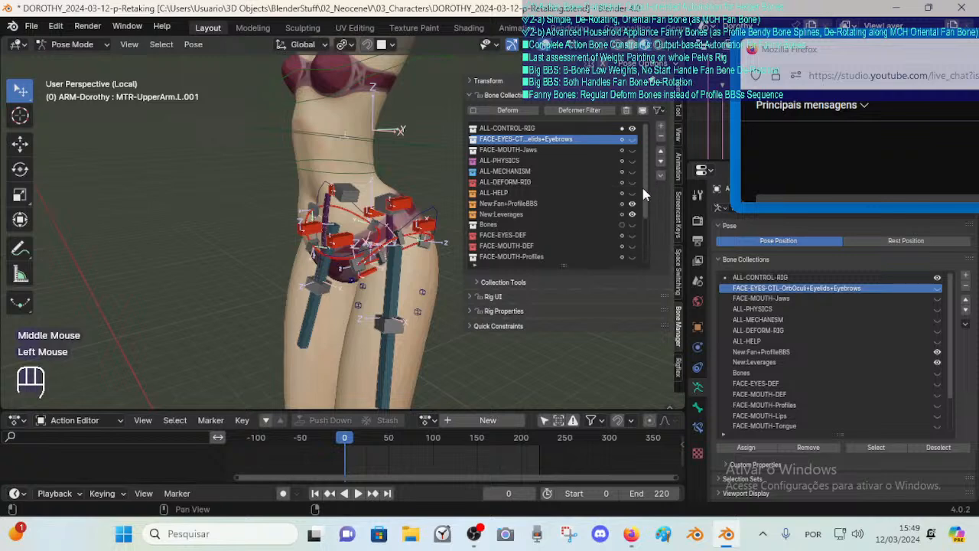
Show the Bones, FACE-EYES-DEF, FACE-MOUTH-Profiles, FACE-MOUTH-Lips, FACE-MOUTH-Tongue, HAIR and CLOTH-Skirt collections and reveal any hidden bones in them.
{"action": "key", "text": "alt+h"}
{"action": "left_click", "coordinate": [632, 224]}
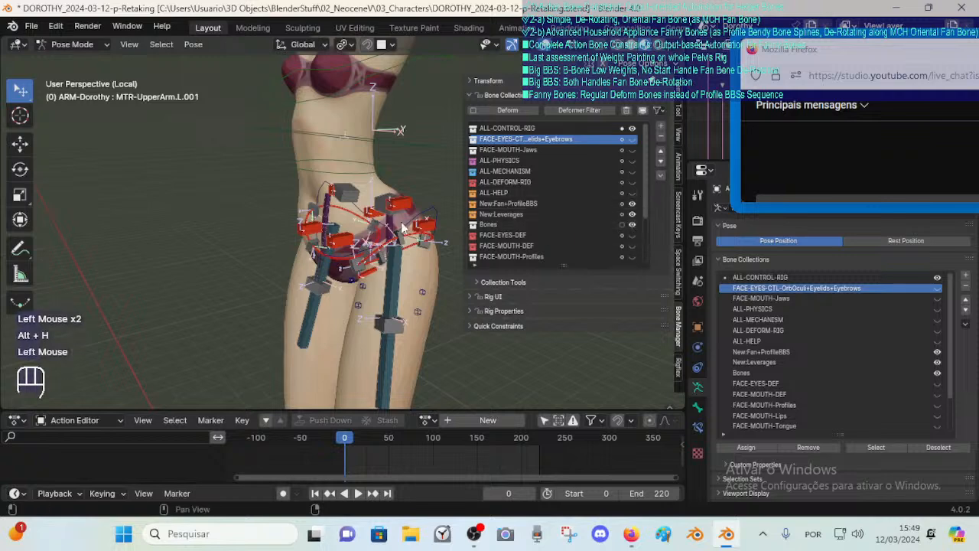
{"action": "key", "text": "alt+h"}
{"action": "scroll", "coordinate": [619, 215], "scroll_direction": "down", "scroll_amount": 3}
{"action": "left_click", "coordinate": [631, 214]}
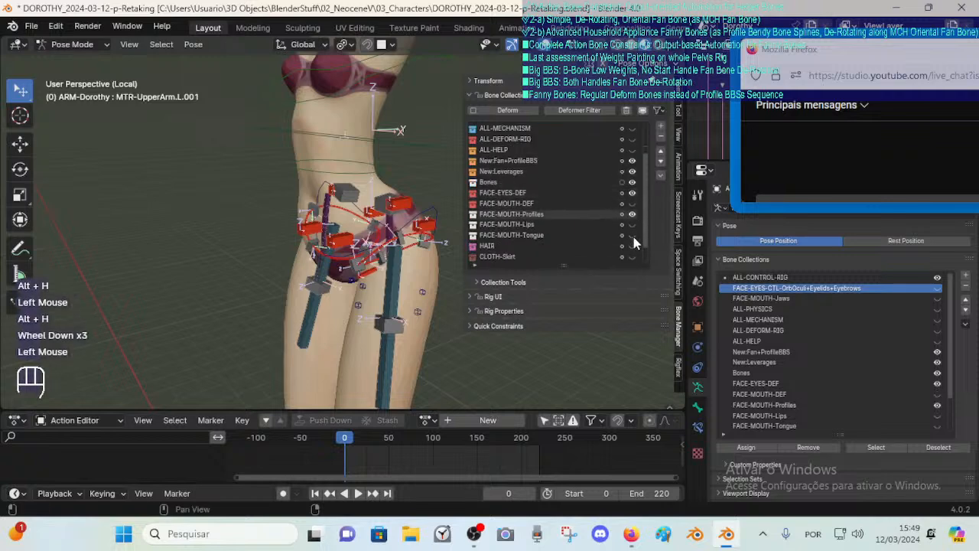
{"action": "left_click_drag", "start_coordinate": [633, 236], "coordinate": [632, 245]}
{"action": "key", "text": "alt+h"}
{"action": "key", "text": "alt+h"}
Reveal hidden bones around the pelvis and select the DEF-Hips.L bone.
{"action": "middle_click_drag", "start_coordinate": [376, 219], "coordinate": [381, 199]}
{"action": "scroll", "coordinate": [399, 231], "scroll_direction": "up", "scroll_amount": 2}
{"action": "key", "text": "alt+h"}
{"action": "key", "text": "alt+h"}
{"action": "key", "text": "alt+h"}
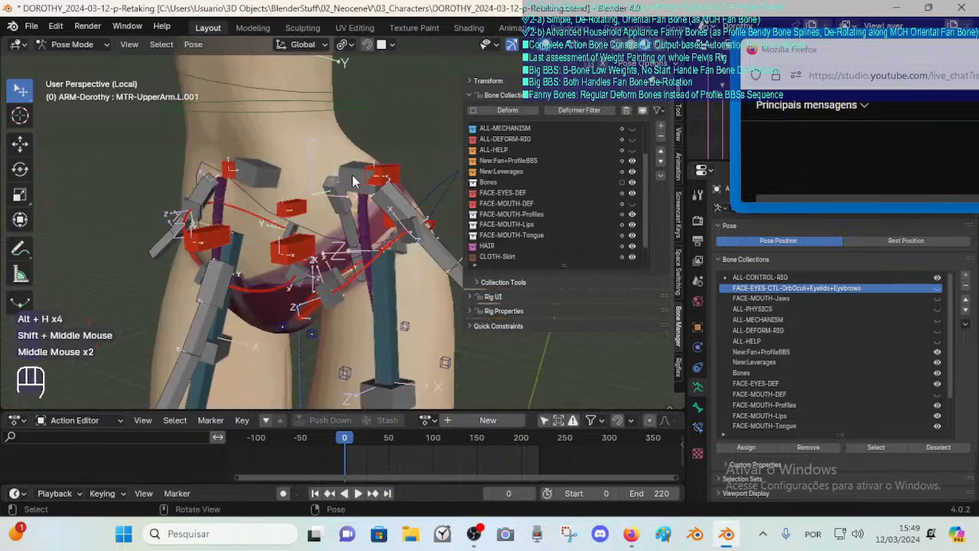
{"action": "left_click", "coordinate": [380, 193]}
{"action": "left_click", "coordinate": [372, 231]}
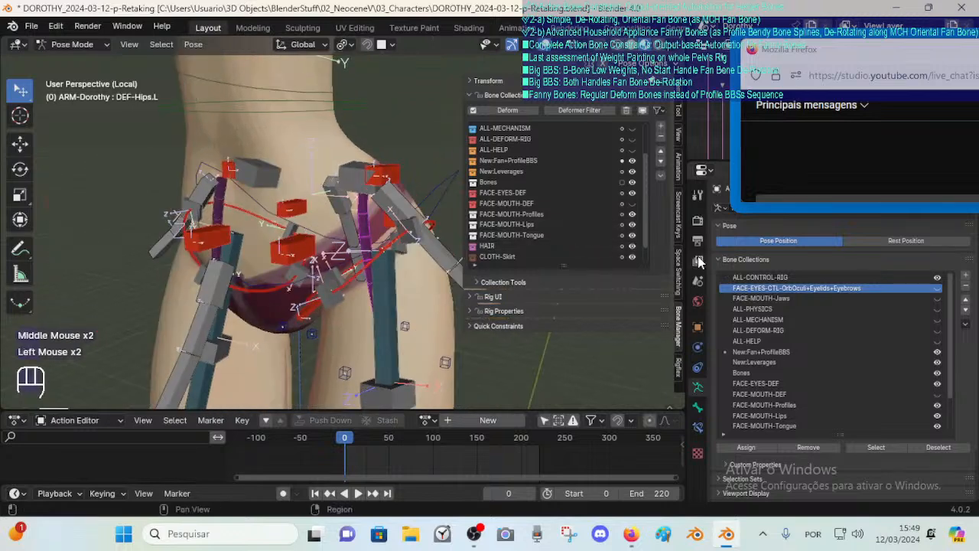
Hide the Bones collection and the FACE, HAIR and CLOTH-Skirt collections below it, keeping New:Fan+ProfileBBS and New:Leverages visible.
{"action": "left_click_drag", "start_coordinate": [646, 233], "coordinate": [648, 160]}
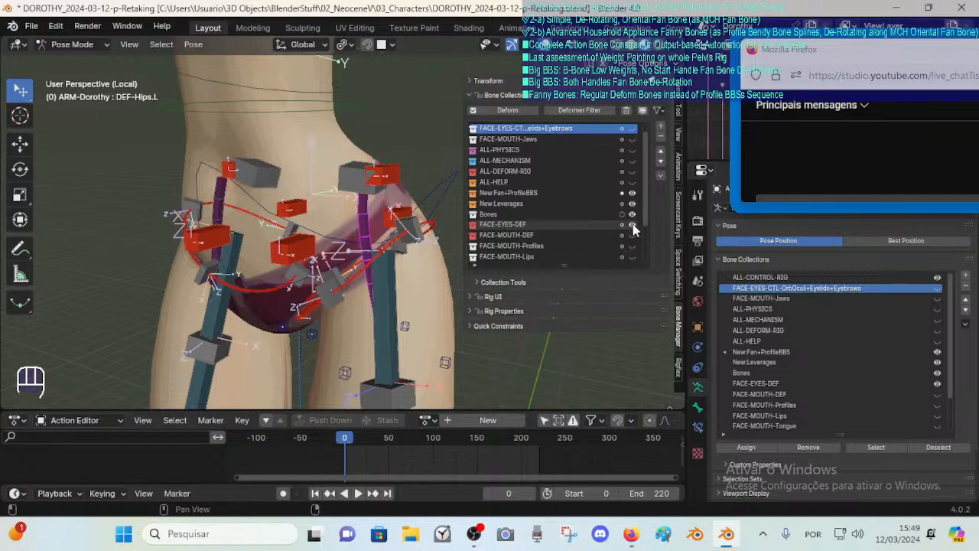
{"action": "left_click", "coordinate": [632, 215]}
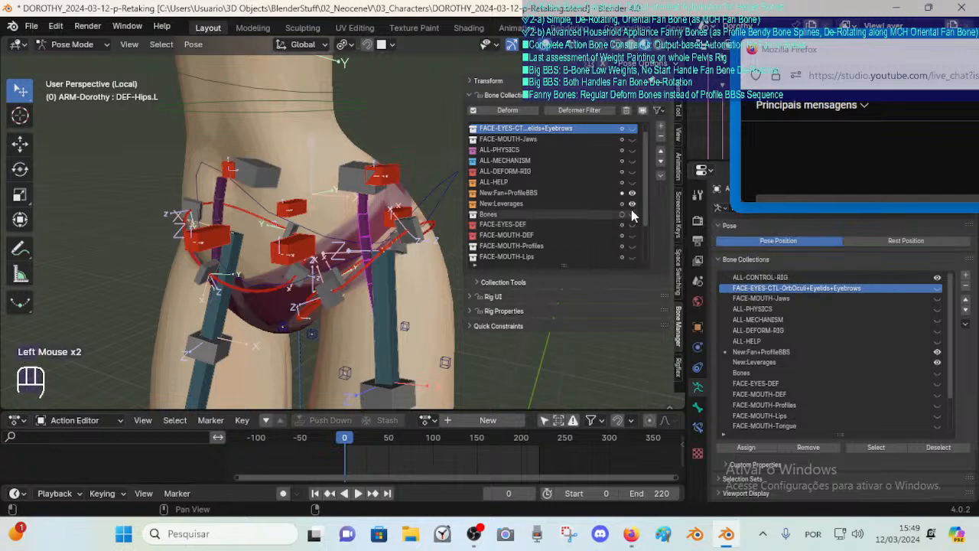
{"action": "middle_click_drag", "start_coordinate": [429, 230], "coordinate": [227, 225]}
{"action": "scroll", "coordinate": [374, 229], "scroll_direction": "down", "scroll_amount": 3}
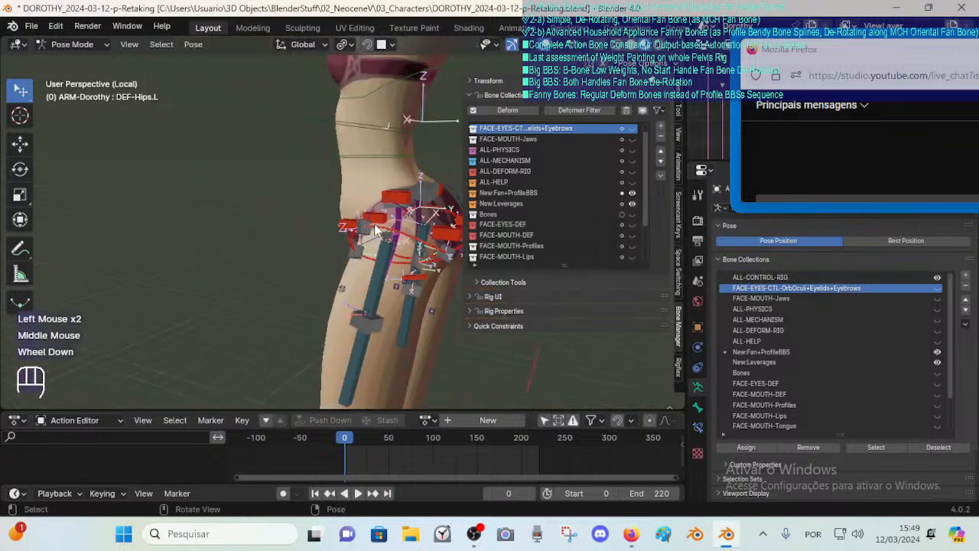
Select the CTL-Hips.L.002 bone and reveal any hidden bones in the visible collections.
{"action": "middle_click_drag", "start_coordinate": [375, 229], "coordinate": [413, 324]}
{"action": "scroll", "coordinate": [383, 229], "scroll_direction": "up", "scroll_amount": 2}
{"action": "left_click", "coordinate": [403, 208]}
{"action": "left_click", "coordinate": [390, 179]}
{"action": "scroll", "coordinate": [412, 324], "scroll_direction": "down", "scroll_amount": 1}
{"action": "scroll", "coordinate": [595, 223], "scroll_direction": "up", "scroll_amount": 1}
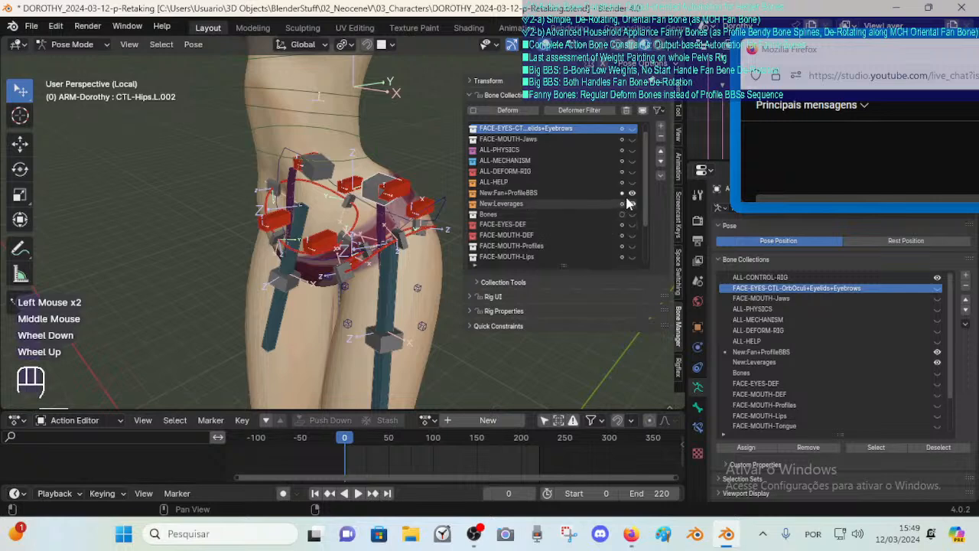
{"action": "scroll", "coordinate": [562, 195], "scroll_direction": "down", "scroll_amount": 4}
{"action": "scroll", "coordinate": [557, 197], "scroll_direction": "up", "scroll_amount": 3}
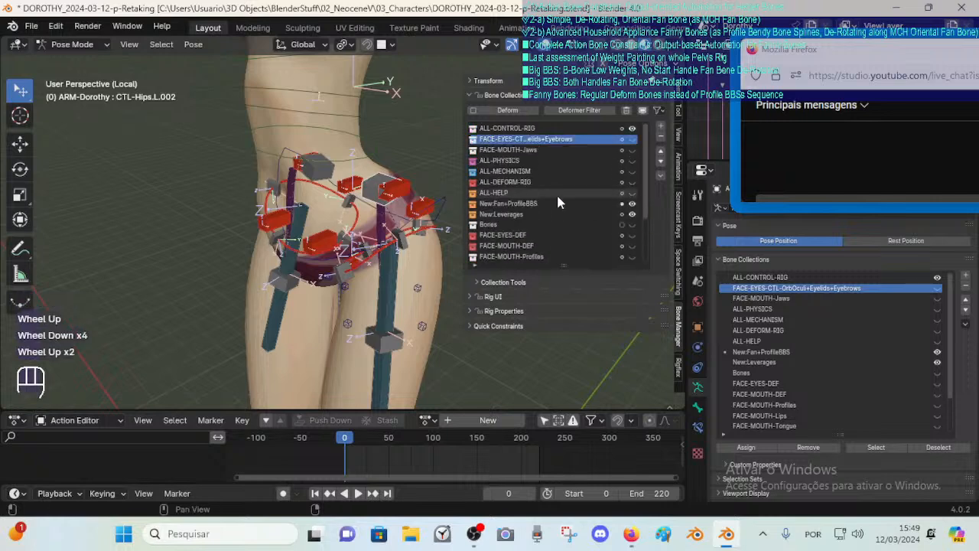
{"action": "key", "text": "alt+h"}
{"action": "scroll", "coordinate": [402, 223], "scroll_direction": "down", "scroll_amount": 2}
{"action": "scroll", "coordinate": [402, 230], "scroll_direction": "up", "scroll_amount": 2}
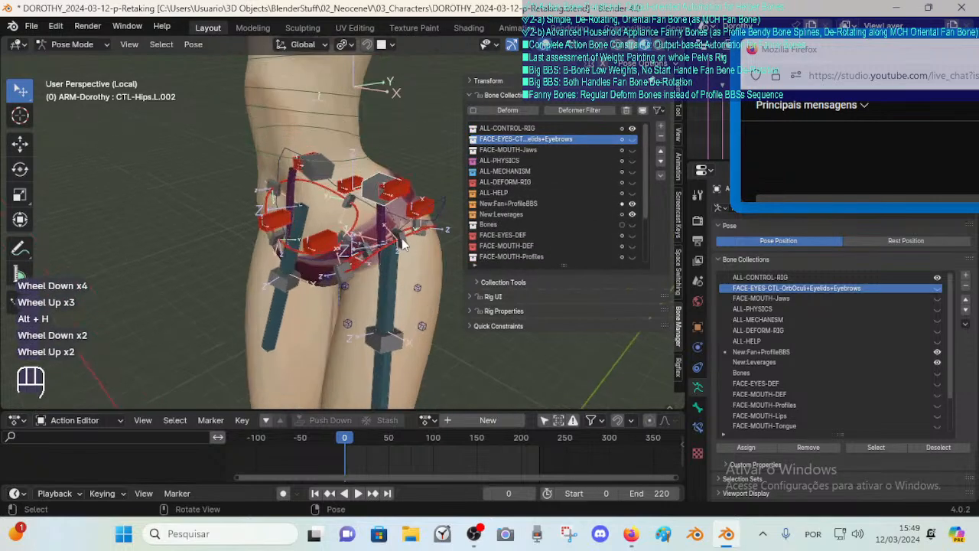
Hide and show New:Fan+ProfileBBS to compare its bones, and hide the New:Leverages collection.
{"action": "middle_click_drag", "start_coordinate": [402, 238], "coordinate": [383, 233]}
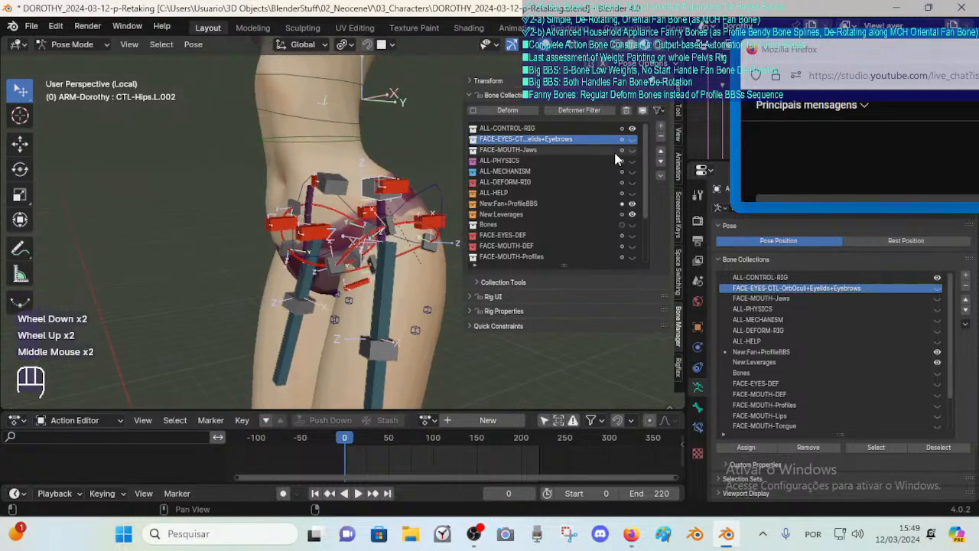
{"action": "left_click", "coordinate": [631, 205]}
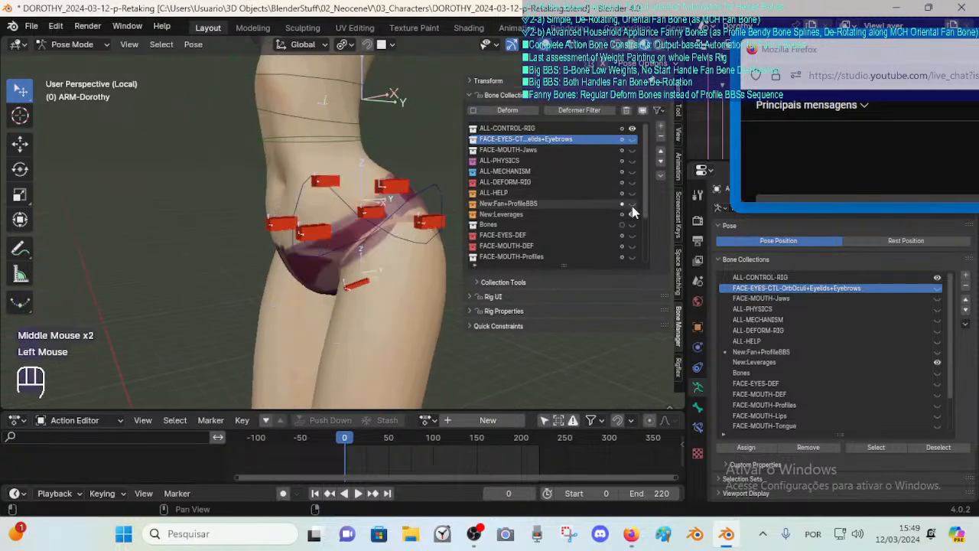
{"action": "left_click", "coordinate": [631, 204]}
{"action": "left_click", "coordinate": [632, 214]}
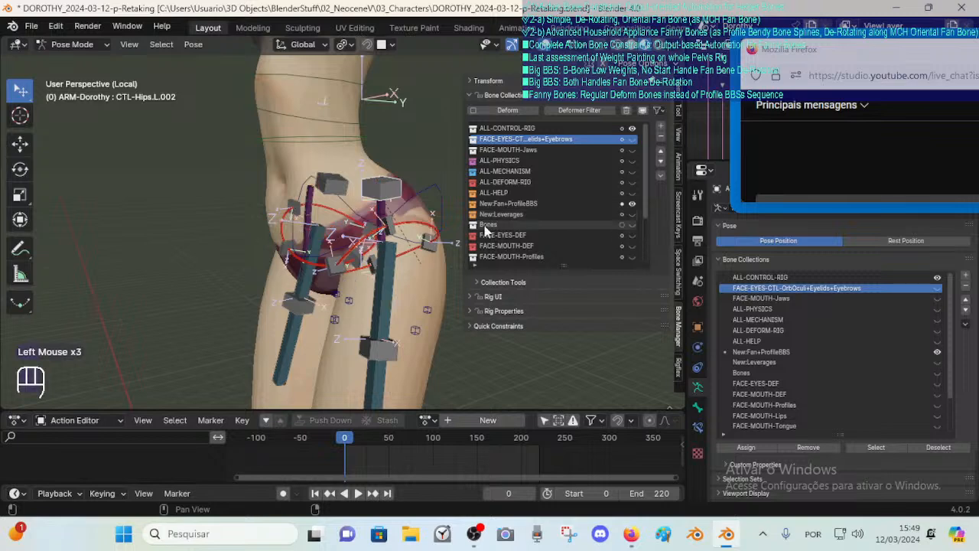
Select the FAN-Thigh.L bone and inspect the fan bones around the hips.
{"action": "middle_click_drag", "start_coordinate": [443, 241], "coordinate": [370, 220]}
{"action": "scroll", "coordinate": [401, 223], "scroll_direction": "up", "scroll_amount": 2}
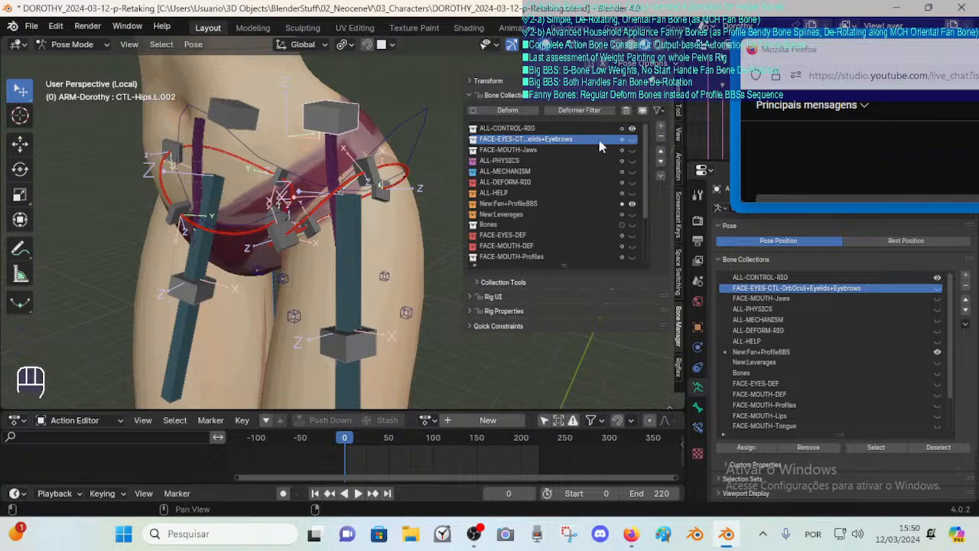
{"action": "left_click", "coordinate": [342, 243]}
{"action": "middle_click_drag", "start_coordinate": [342, 243], "coordinate": [382, 244]}
{"action": "scroll", "coordinate": [382, 243], "scroll_direction": "down", "scroll_amount": 2}
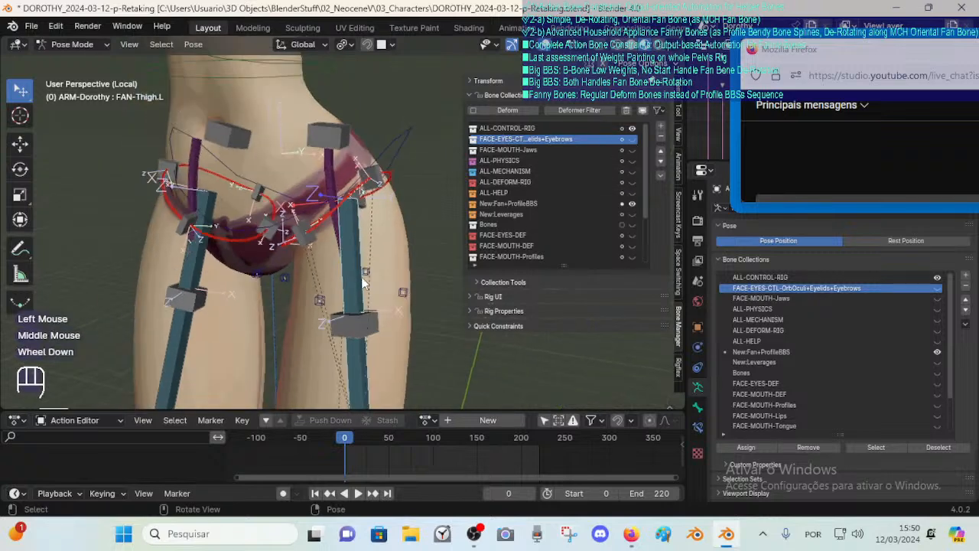
{"action": "scroll", "coordinate": [631, 138], "scroll_direction": "up", "scroll_amount": 1}
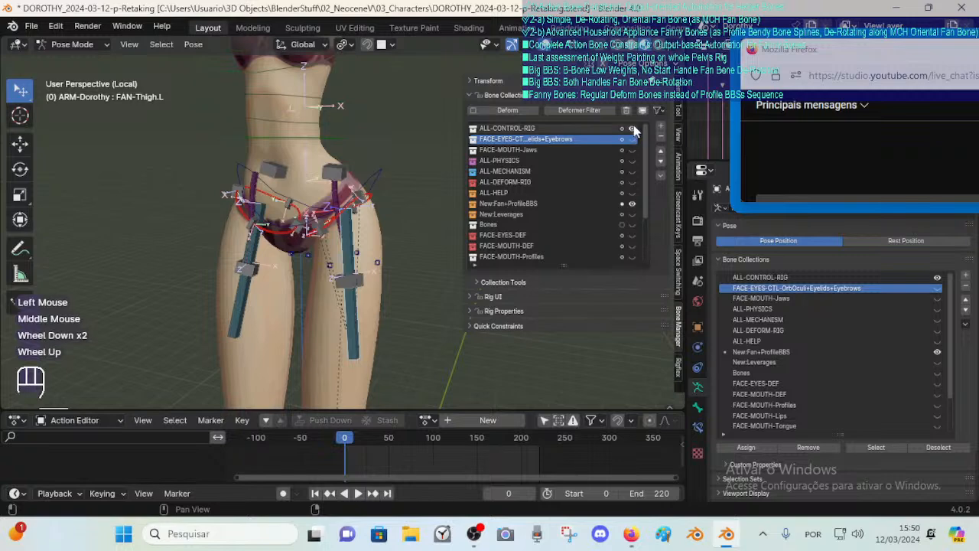
Hide the ALL-CONTROL-RIG collection and select the CTL-Hips.L.001 bone.
{"action": "left_click", "coordinate": [632, 129]}
{"action": "scroll", "coordinate": [409, 261], "scroll_direction": "up", "scroll_amount": 1}
{"action": "middle_click_drag", "start_coordinate": [409, 260], "coordinate": [373, 246]}
{"action": "left_click", "coordinate": [344, 303]}
{"action": "scroll", "coordinate": [317, 256], "scroll_direction": "down", "scroll_amount": 1}
Make the pelvis bones see-through with X-ray display and deselect all bones in Pose Mode.
{"action": "key", "text": "alt+z"}
{"action": "key", "text": "Tab"}
{"action": "key", "text": "alt+z"}
{"action": "key", "text": "Tab"}
{"action": "key", "text": "alt+a"}
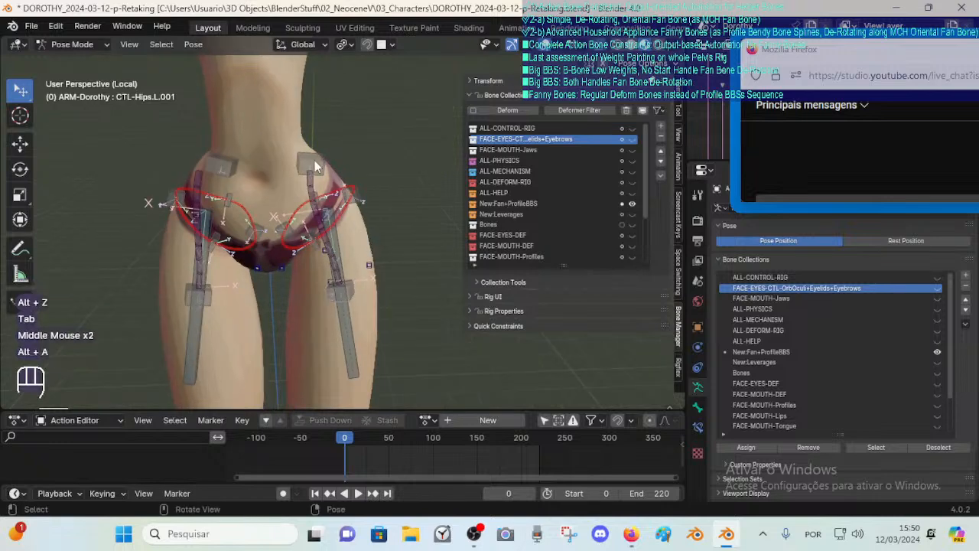
Check New:Fan+ProfileBBS by hiding and showing it with DEF-Hips.L selected, and select the CTL-Hips.L.002 bone.
{"action": "left_click", "coordinate": [312, 191]}
{"action": "left_click", "coordinate": [311, 191]}
{"action": "scroll", "coordinate": [340, 201], "scroll_direction": "up", "scroll_amount": 1}
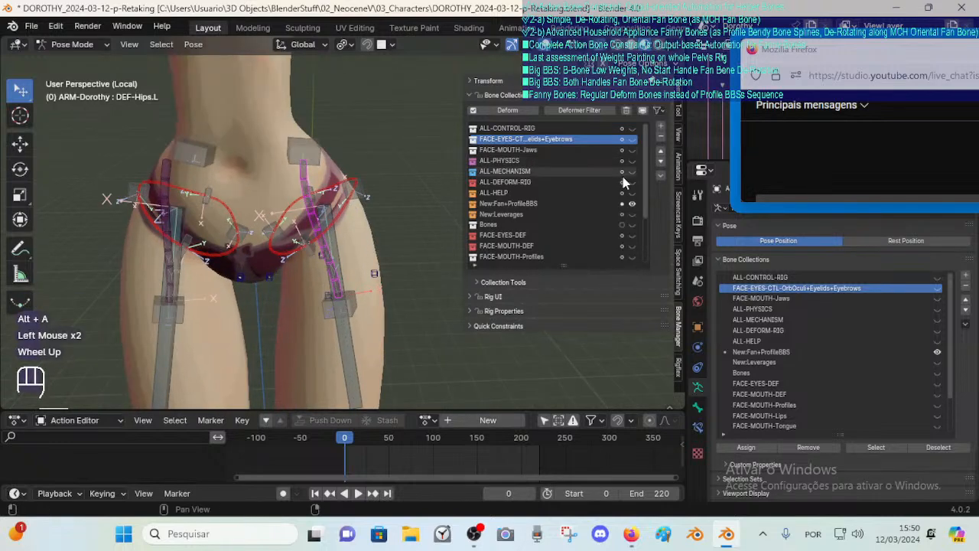
{"action": "left_click", "coordinate": [632, 204]}
{"action": "left_click", "coordinate": [631, 204]}
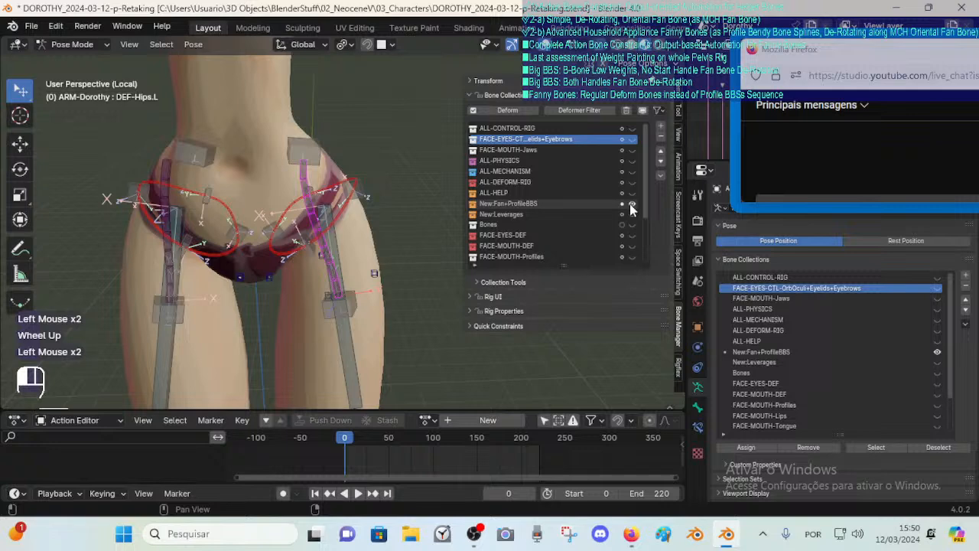
{"action": "left_click", "coordinate": [307, 151]}
Add a new bone collection and move it up the list to directly below New:Leverages.
{"action": "left_click", "coordinate": [571, 201]}
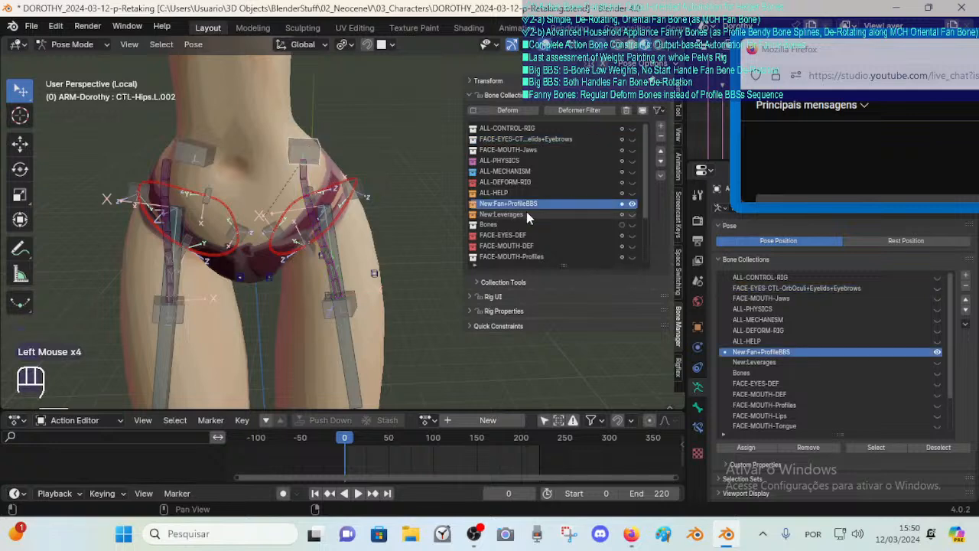
{"action": "left_click", "coordinate": [660, 127]}
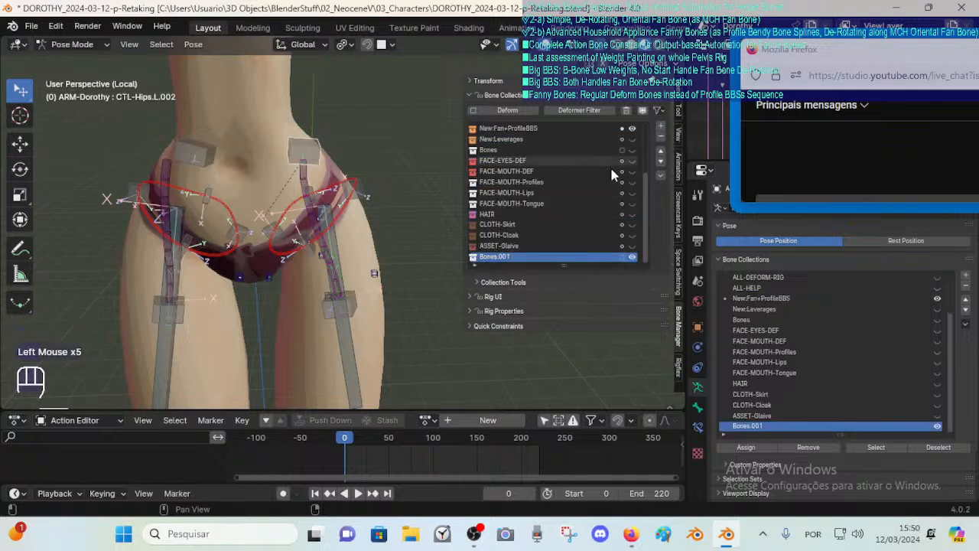
{"action": "key", "text": "Return"}
{"action": "key", "text": "Return"}
{"action": "key", "text": "Return"}
{"action": "key", "text": "Return"}
{"action": "key", "text": "Return"}
{"action": "key", "text": "Return"}
{"action": "key", "text": "Return"}
{"action": "key", "text": "Return"}
{"action": "key", "text": "Return"}
{"action": "key", "text": "Return"}
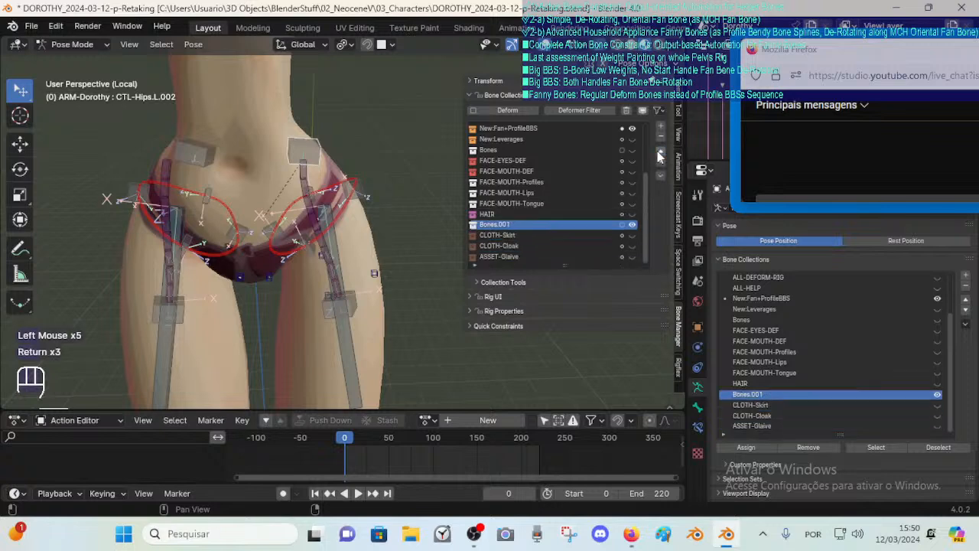
Rename the new bone collection as New:BigBBS.
{"action": "scroll", "coordinate": [567, 183], "scroll_direction": "up", "scroll_amount": 3}
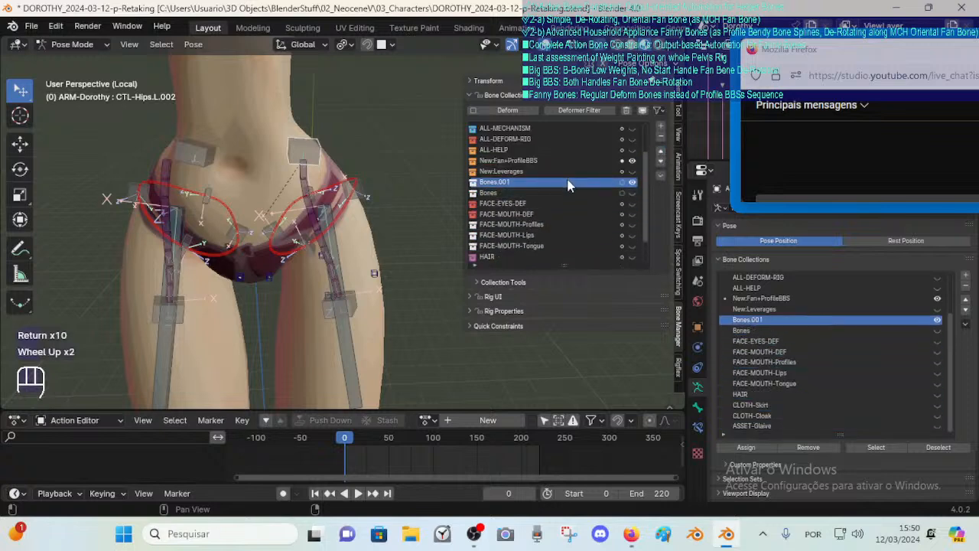
{"action": "double_click", "coordinate": [511, 192]}
{"action": "type", "text": "New:Big"}
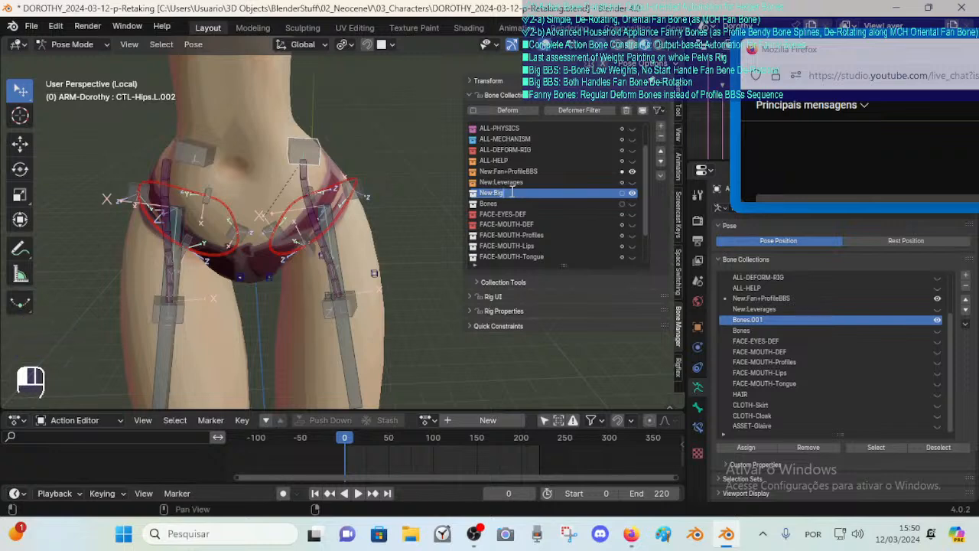
{"action": "type", "text": "BBS"}
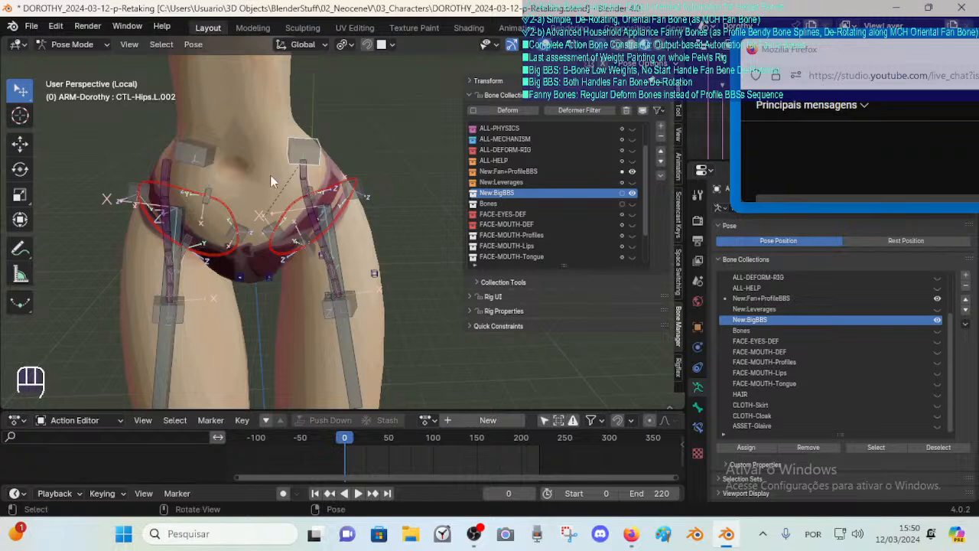
Inspect the hip and crotch area by selecting the DEF-Hips.L and MAP-Thigh-Inside.R bones in turn.
{"action": "left_click", "coordinate": [312, 184]}
{"action": "middle_click_drag", "start_coordinate": [312, 184], "coordinate": [350, 232]}
{"action": "scroll", "coordinate": [336, 214], "scroll_direction": "up", "scroll_amount": 1}
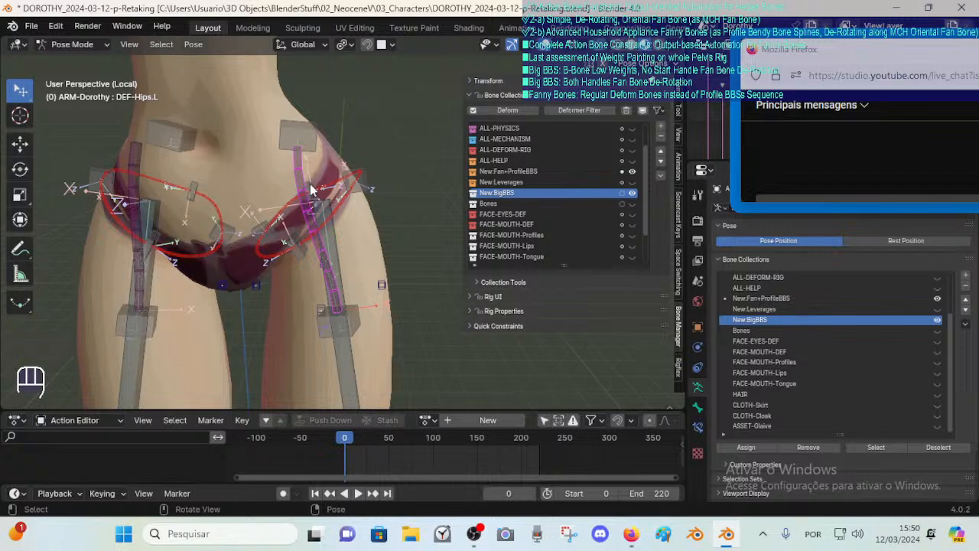
{"action": "left_click", "coordinate": [277, 215]}
{"action": "middle_click_drag", "start_coordinate": [277, 215], "coordinate": [256, 286]}
{"action": "left_click", "coordinate": [250, 282]}
{"action": "left_click", "coordinate": [230, 282]}
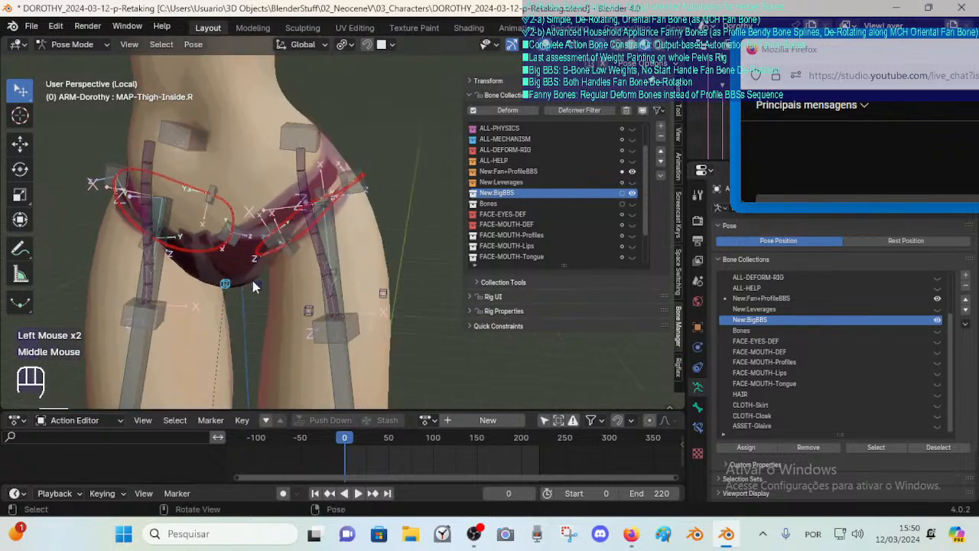
Show the New:Leverages collection and select the DEF-Crotch bone.
{"action": "left_click", "coordinate": [632, 182]}
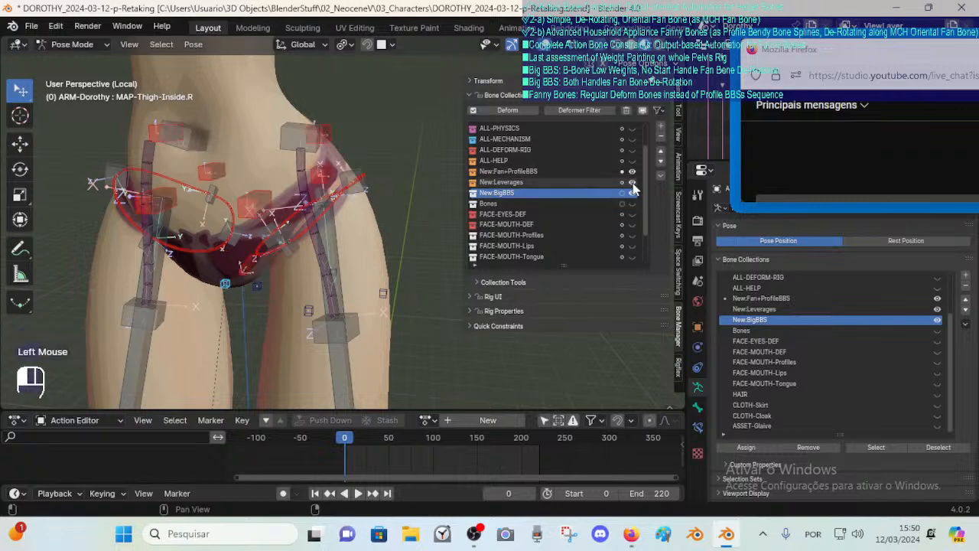
{"action": "left_click", "coordinate": [254, 266]}
{"action": "middle_click_drag", "start_coordinate": [269, 265], "coordinate": [298, 264]}
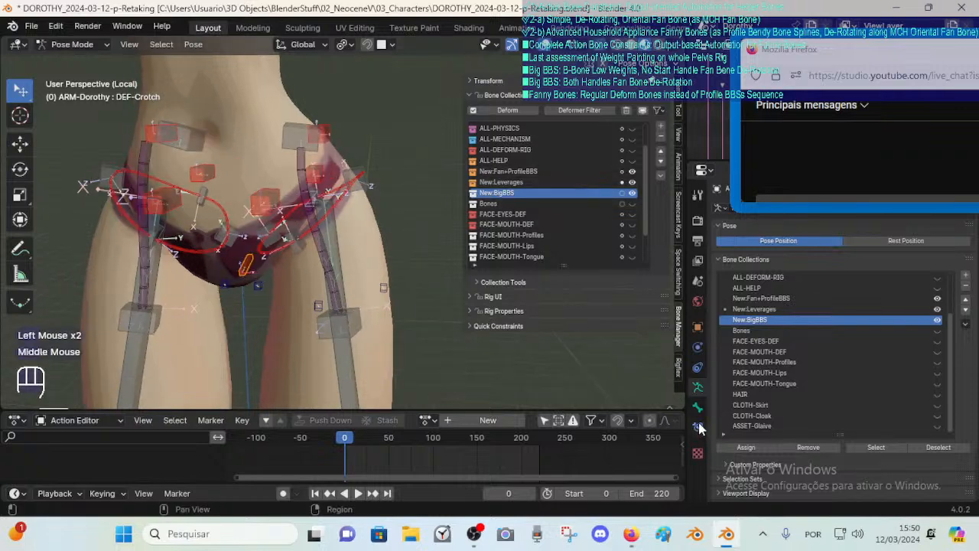
Examine the target bones and weights of DEF-Crotch's Armature.001 and Armature constraints, and collapse both.
{"action": "left_click", "coordinate": [697, 426]}
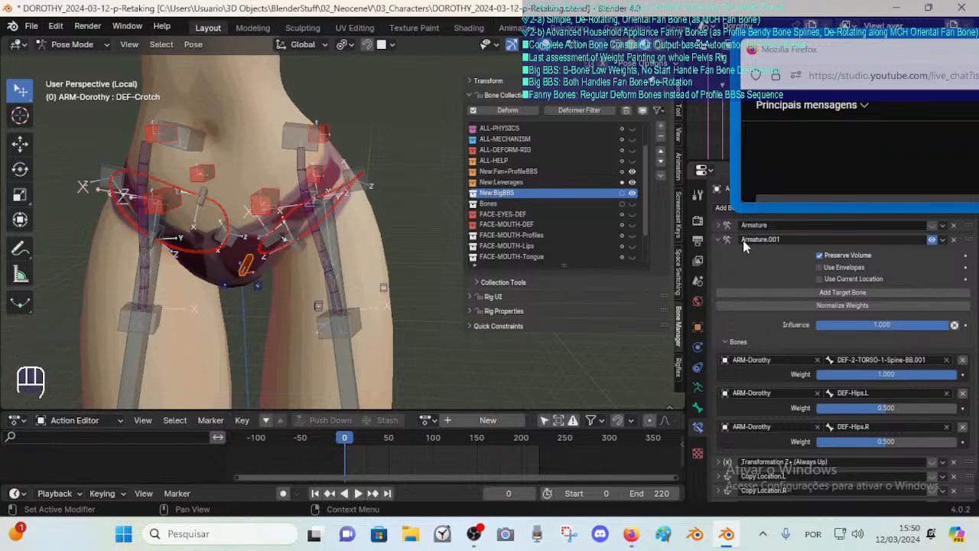
{"action": "scroll", "coordinate": [736, 252], "scroll_direction": "down", "scroll_amount": 3}
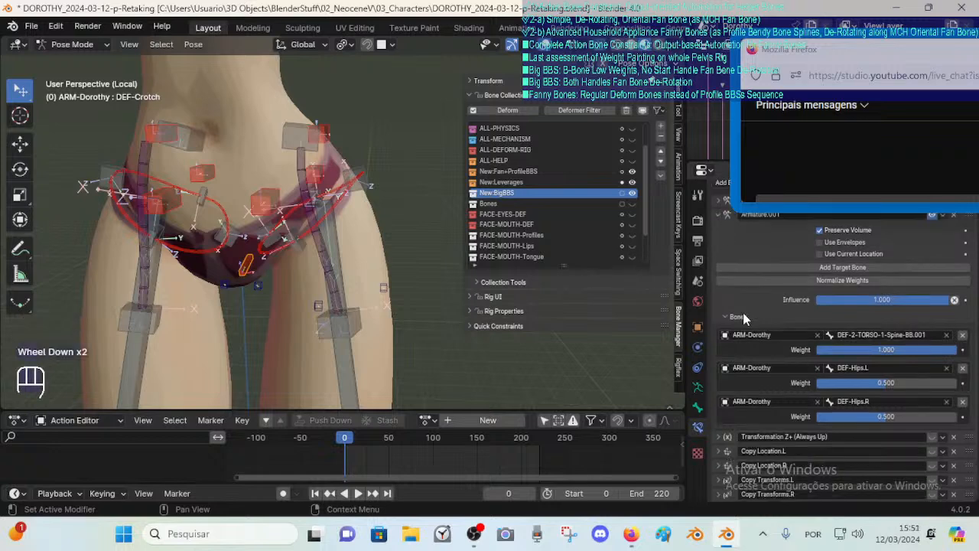
{"action": "scroll", "coordinate": [750, 295], "scroll_direction": "up", "scroll_amount": 2}
{"action": "scroll", "coordinate": [756, 256], "scroll_direction": "down", "scroll_amount": 2}
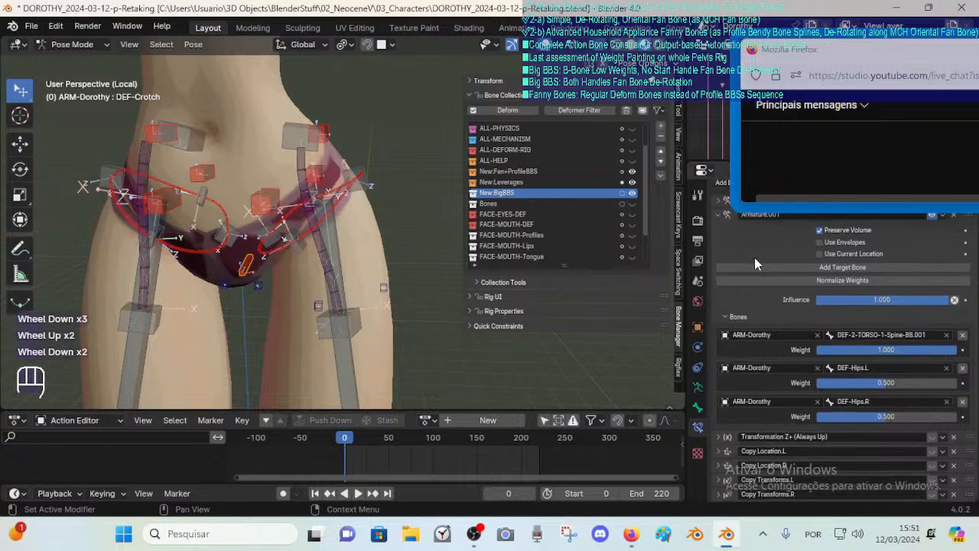
{"action": "scroll", "coordinate": [735, 252], "scroll_direction": "up", "scroll_amount": 1}
{"action": "scroll", "coordinate": [771, 355], "scroll_direction": "down", "scroll_amount": 1}
{"action": "scroll", "coordinate": [760, 349], "scroll_direction": "up", "scroll_amount": 2}
{"action": "left_click", "coordinate": [718, 240]}
{"action": "left_click", "coordinate": [719, 226]}
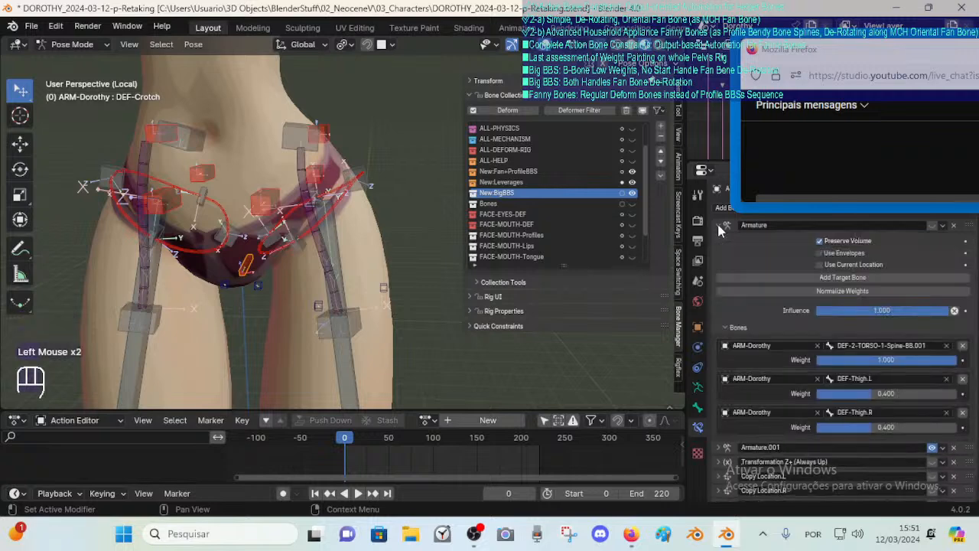
{"action": "left_click", "coordinate": [719, 226]}
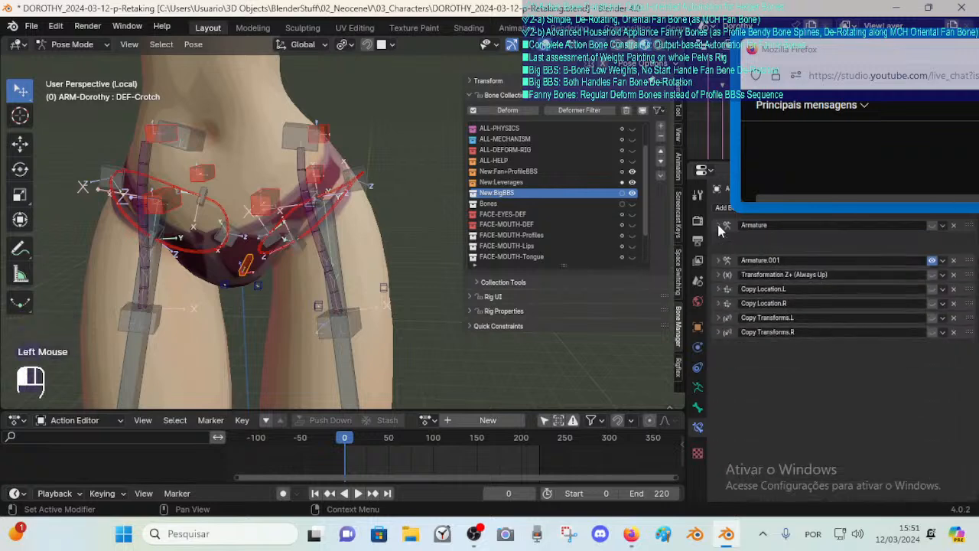
Inspect the DEF-Crotch bone's placement in Edit Mode and around the pelvis in Pose Mode.
{"action": "mouse_move", "coordinate": [253, 260]}
{"action": "middle_mouse_down"}
{"action": "mouse_move", "coordinate": [219, 258]}
{"action": "mouse_move", "coordinate": [256, 265]}
{"action": "middle_mouse_up"}
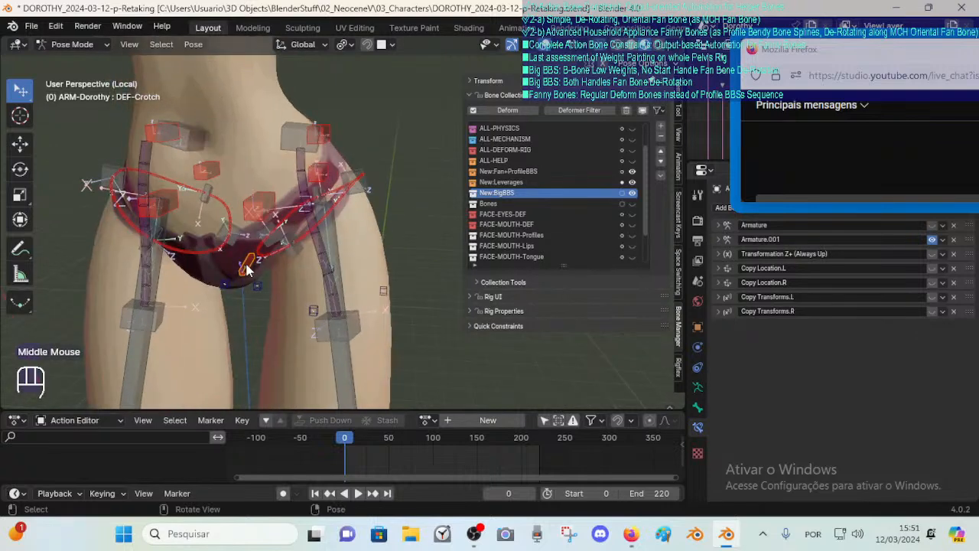
{"action": "key", "text": "Tab"}
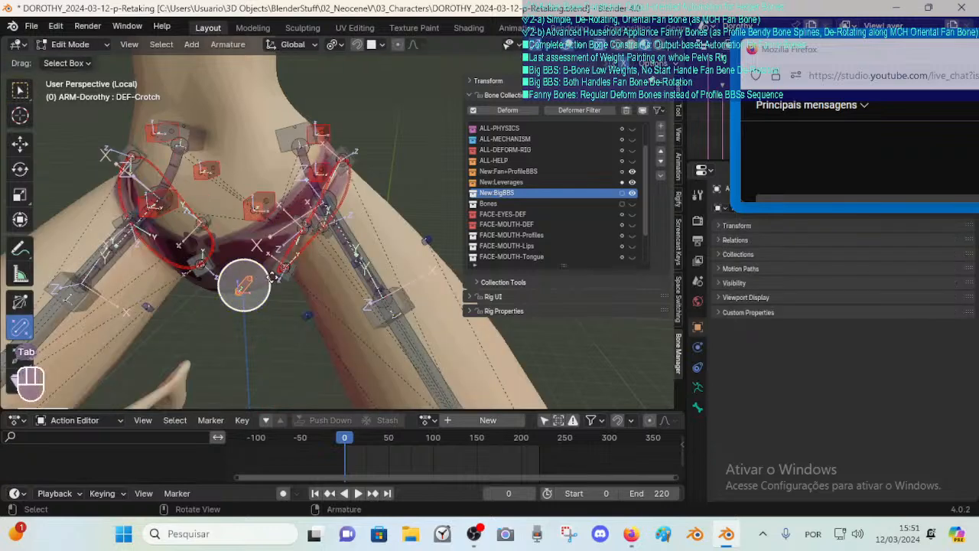
{"action": "key", "text": "Tab"}
{"action": "middle_click_drag", "start_coordinate": [262, 274], "coordinate": [329, 266]}
{"action": "key", "text": "Tab"}
{"action": "key", "text": "g"}
{"action": "key", "text": "Tab"}
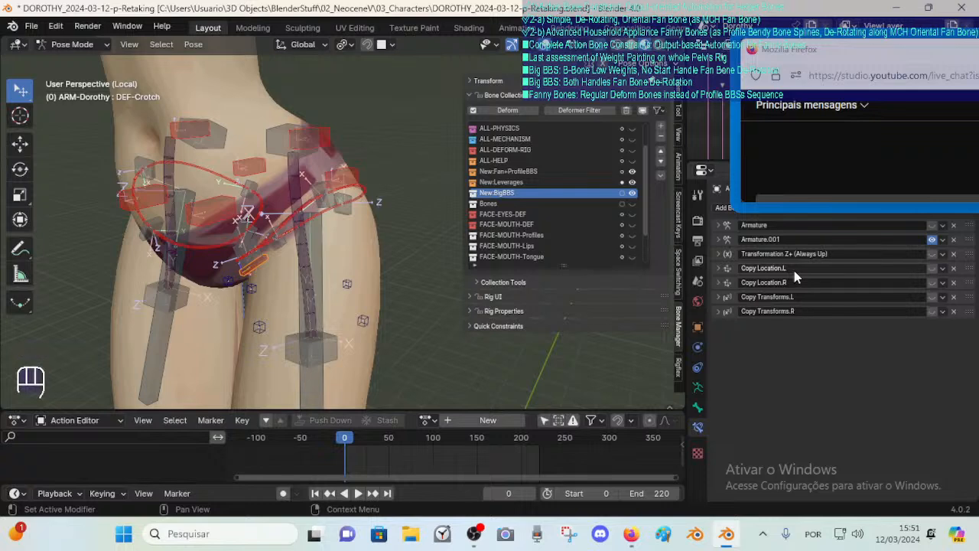
{"action": "middle_click_drag", "start_coordinate": [206, 261], "coordinate": [368, 246]}
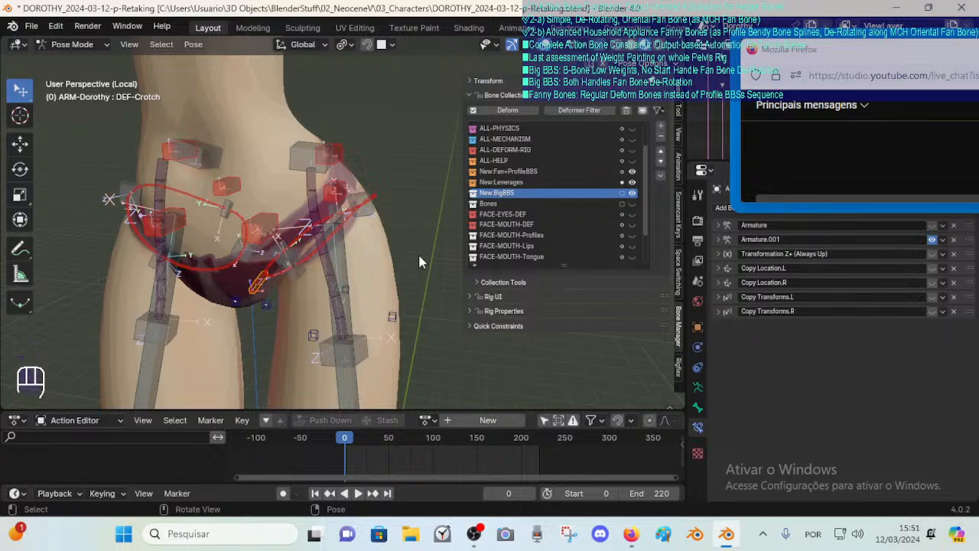
{"action": "middle_click_drag", "start_coordinate": [417, 252], "coordinate": [345, 267]}
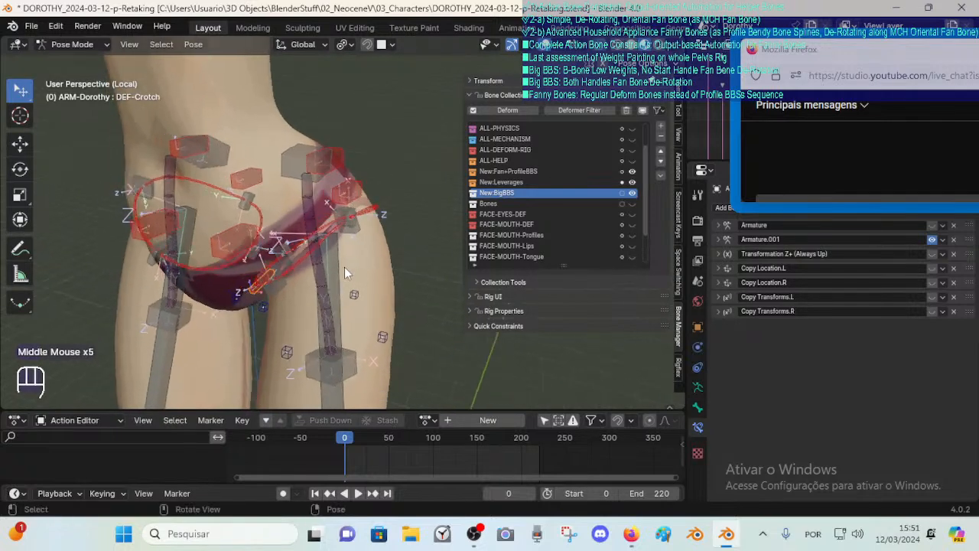
{"action": "left_click", "coordinate": [302, 181]}
{"action": "left_click", "coordinate": [303, 188]}
{"action": "left_click", "coordinate": [293, 163]}
{"action": "left_click", "coordinate": [306, 194], "text": "shift"}
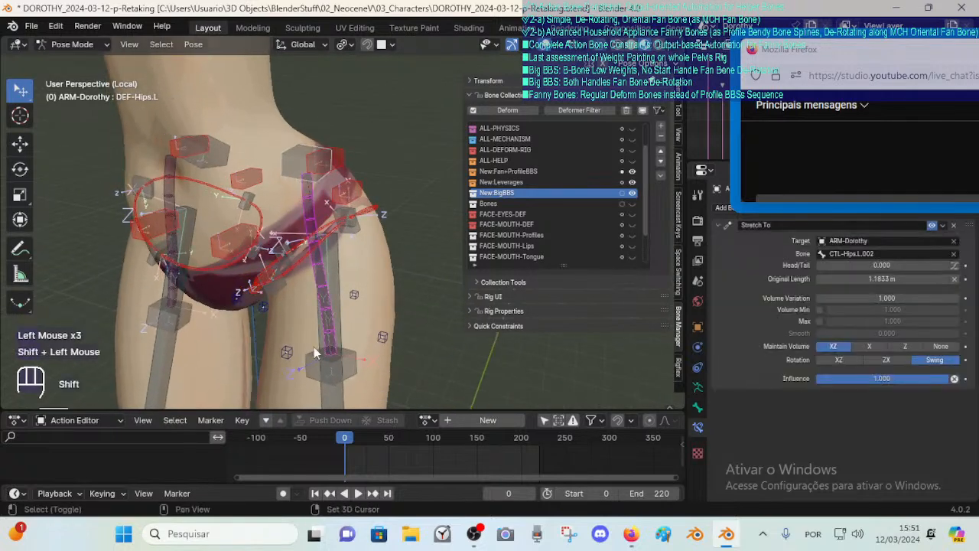
{"action": "left_click", "coordinate": [327, 363], "text": "shift"}
{"action": "middle_click_drag", "start_coordinate": [222, 342], "coordinate": [166, 323]}
{"action": "left_click", "coordinate": [149, 331], "text": "shift"}
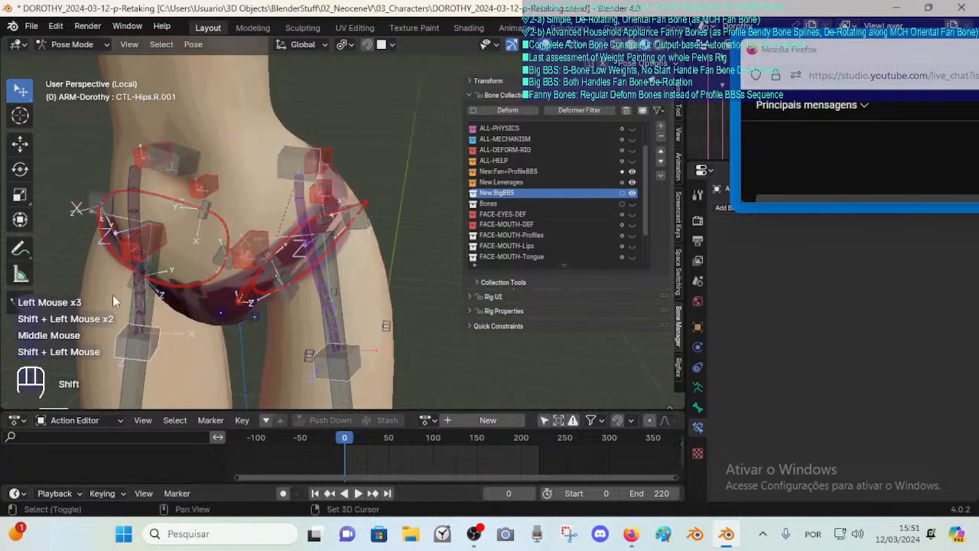
{"action": "left_click", "coordinate": [131, 208], "text": "shift"}
{"action": "middle_click_drag", "start_coordinate": [132, 208], "coordinate": [176, 177]}
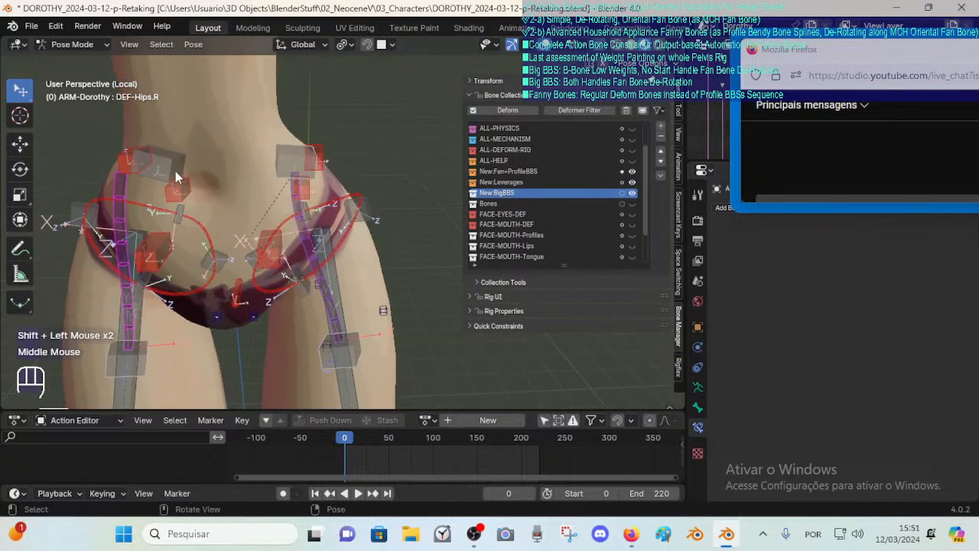
Symmetrize DEF-Hips.L and its CTL-Hips.L.001 and CTL-Hips.L.002 controls to the right side in Edit Mode, and return to Pose Mode.
{"action": "left_click", "coordinate": [281, 166]}
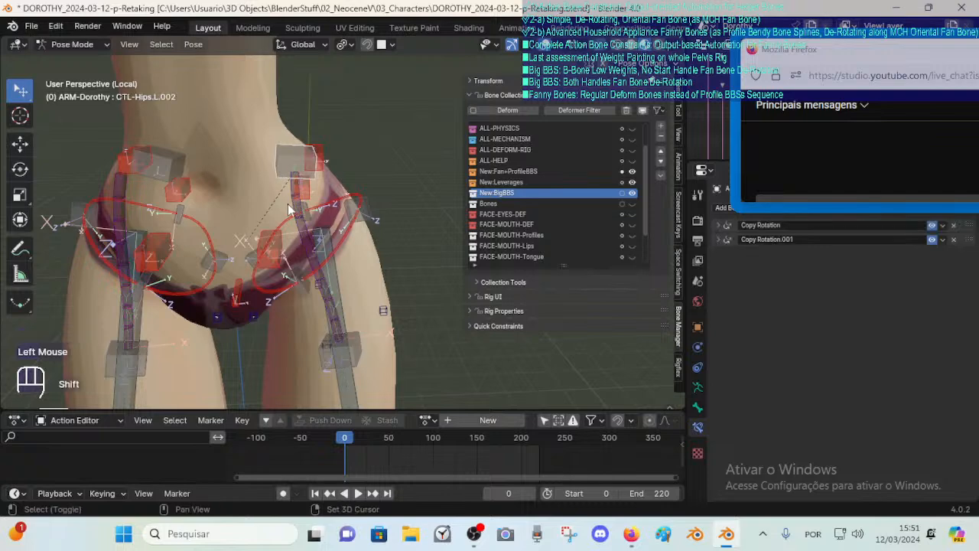
{"action": "left_click", "coordinate": [289, 202], "text": "shift"}
{"action": "left_click", "coordinate": [331, 344], "text": "shift"}
{"action": "key", "text": "Tab"}
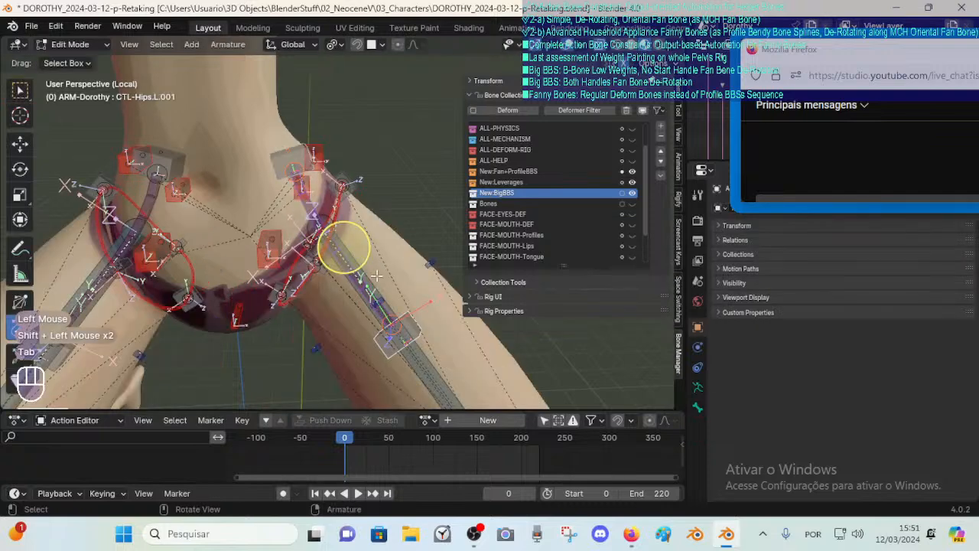
{"action": "right_click", "coordinate": [363, 291]}
{"action": "left_click", "coordinate": [283, 387]}
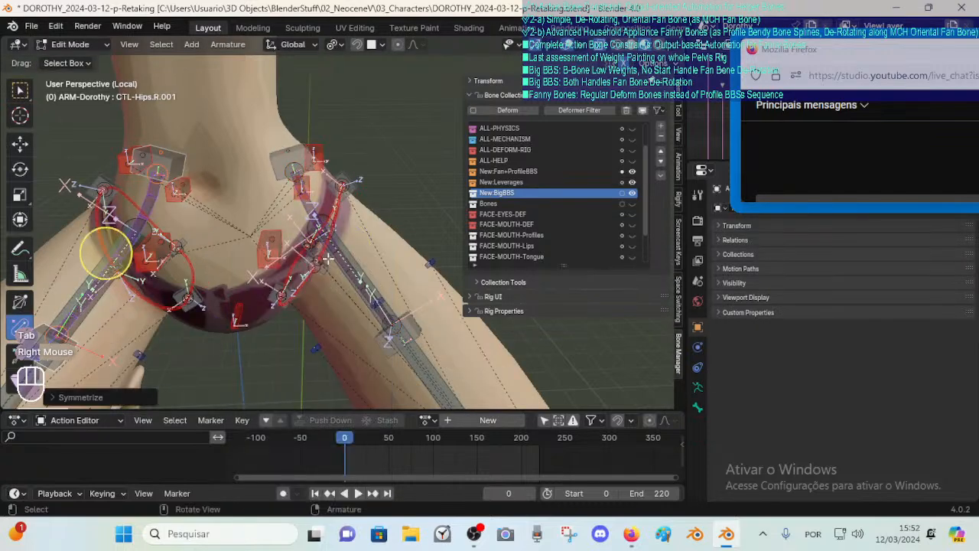
{"action": "key", "text": "Tab"}
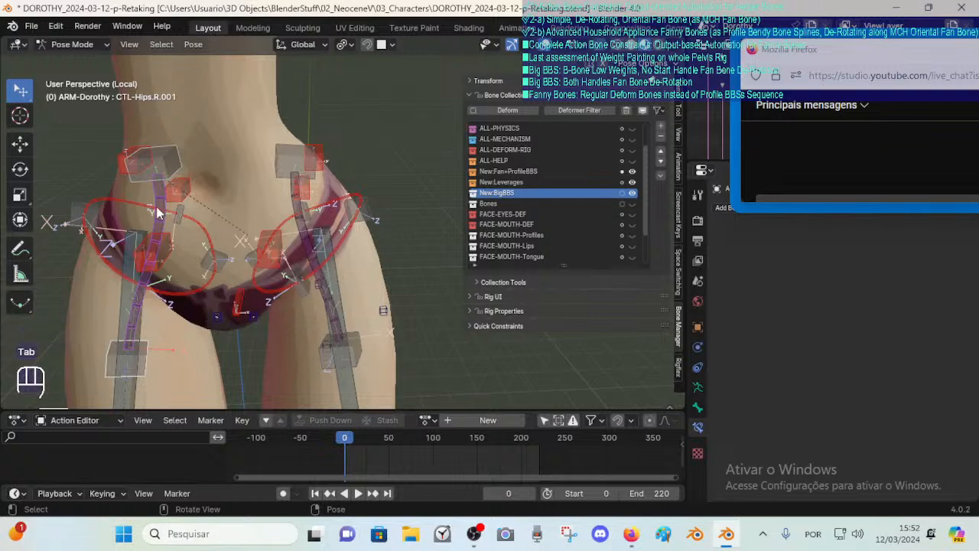
{"action": "left_click", "coordinate": [299, 205]}
{"action": "left_click", "coordinate": [322, 334], "text": "shift"}
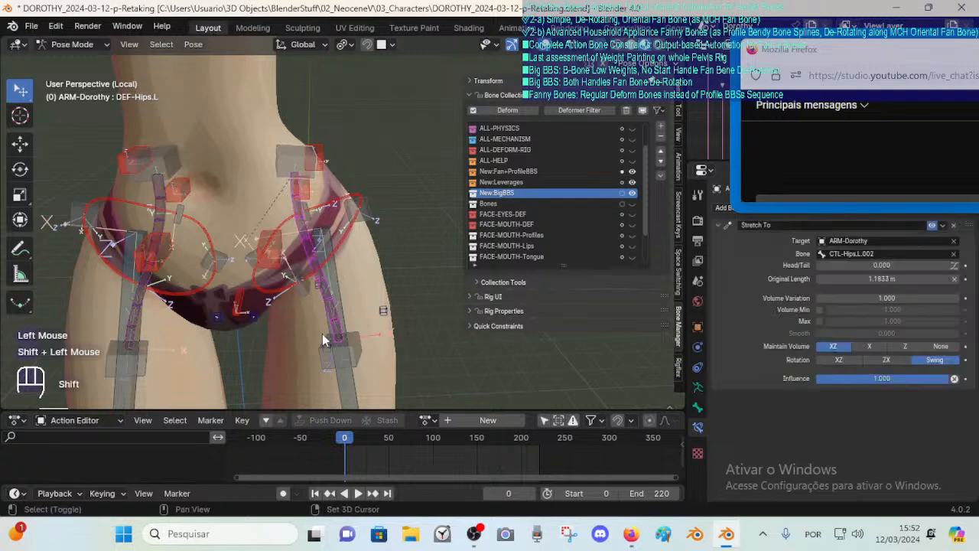
{"action": "left_click", "coordinate": [337, 346], "text": "shift"}
{"action": "key", "text": "ctrl+z"}
{"action": "key", "text": "ctrl+z"}
{"action": "key", "text": "ctrl+z"}
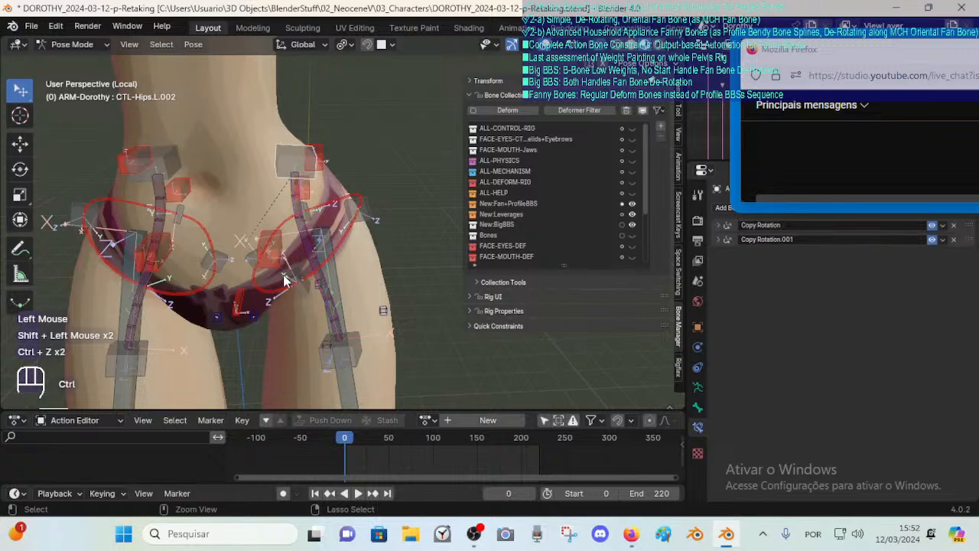
{"action": "key", "text": "ctrl+z"}
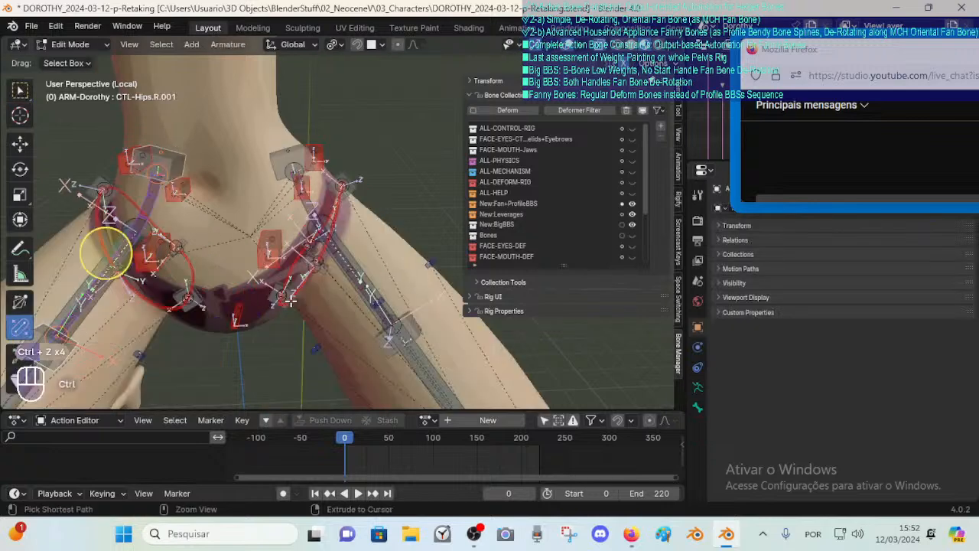
{"action": "key", "text": "ctrl+shift+z"}
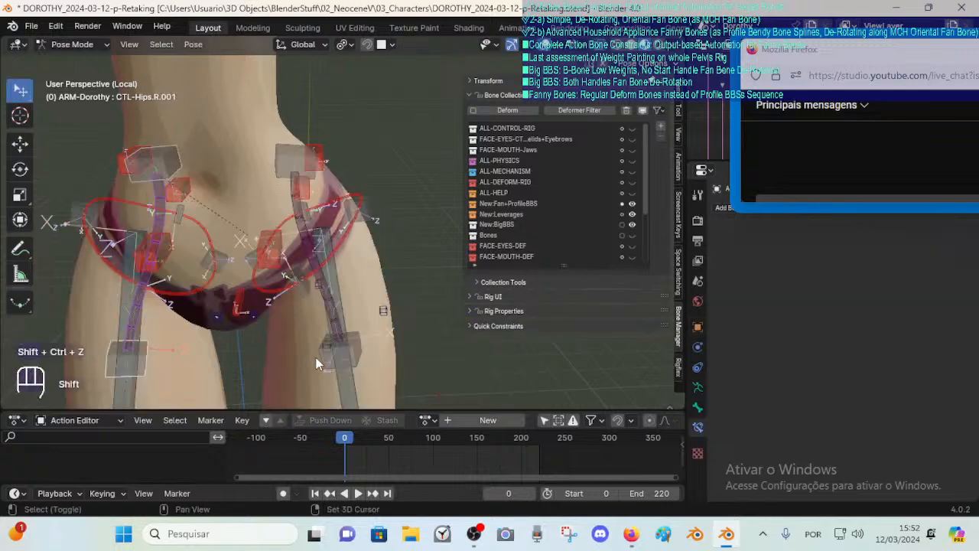
Move both DEF-Hips bones and their CTL-Hips .001 and .002 controls on each side into the New:BigBBS collection.
{"action": "left_click", "coordinate": [318, 302], "text": "shift"}
{"action": "left_click", "coordinate": [317, 297], "text": "shift"}
{"action": "key", "text": "ctrl+z"}
{"action": "left_click", "coordinate": [297, 183], "text": "shift"}
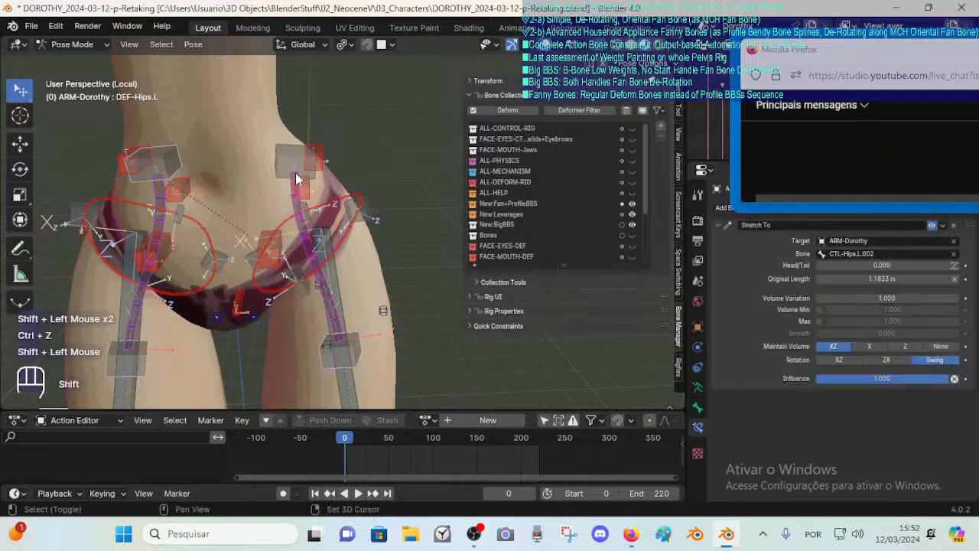
{"action": "left_click", "coordinate": [296, 167], "text": "shift"}
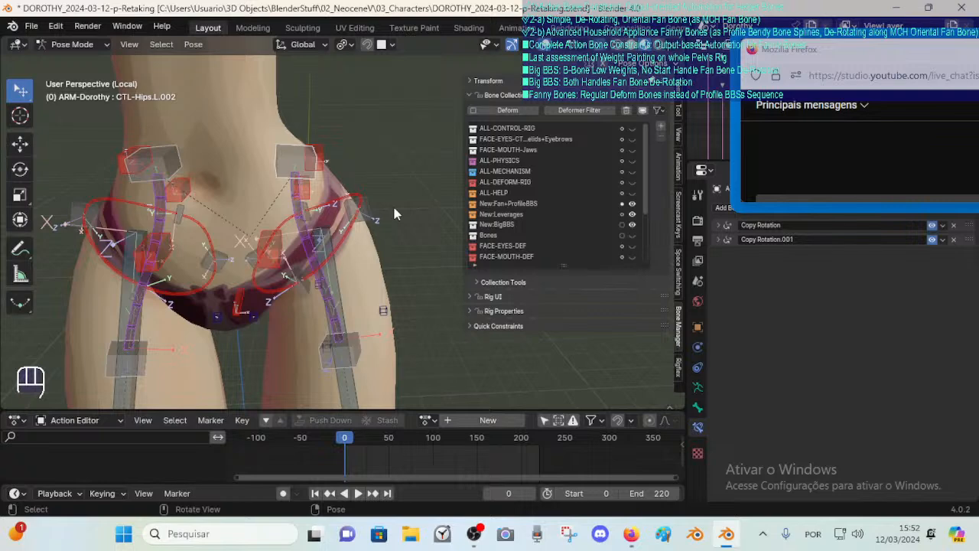
{"action": "key", "text": "Tab"}
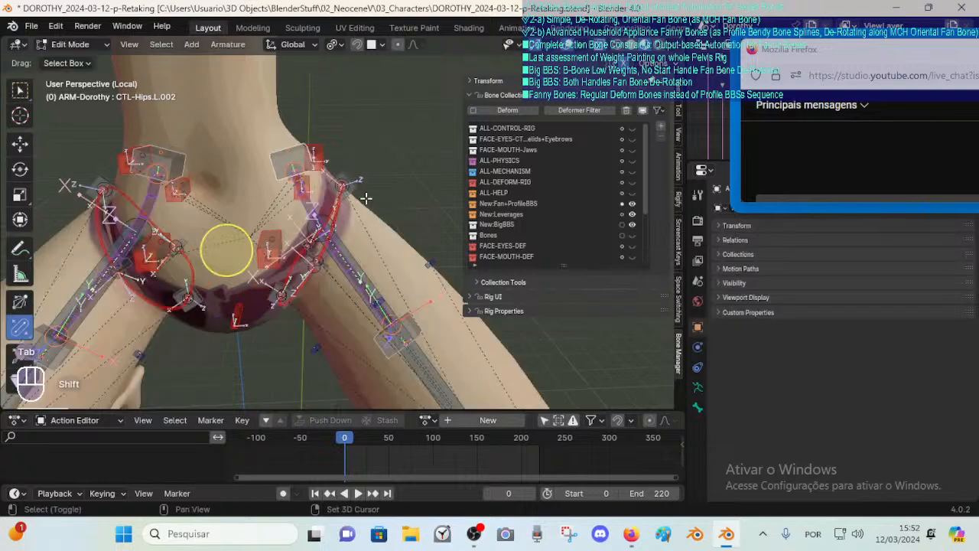
{"action": "key", "text": "shift+m"}
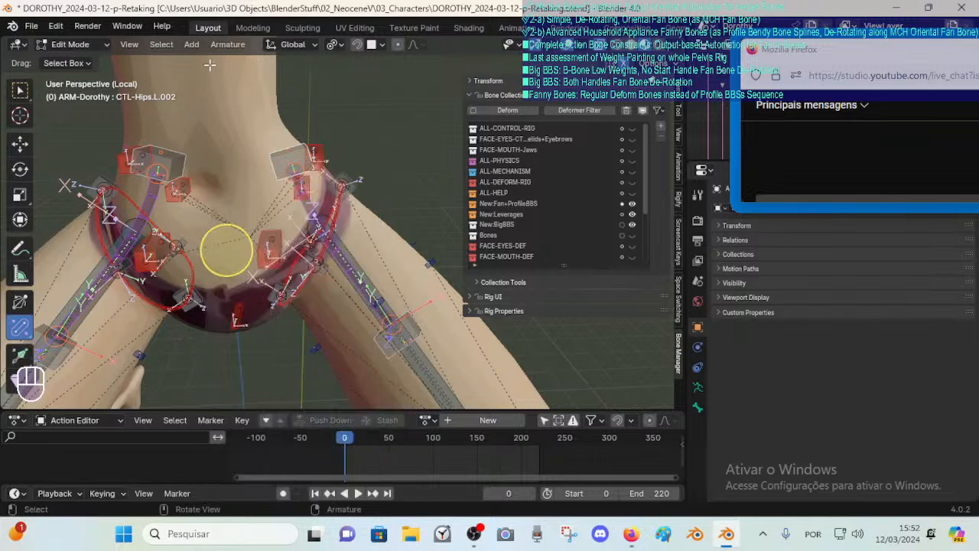
{"action": "left_click", "coordinate": [227, 44]}
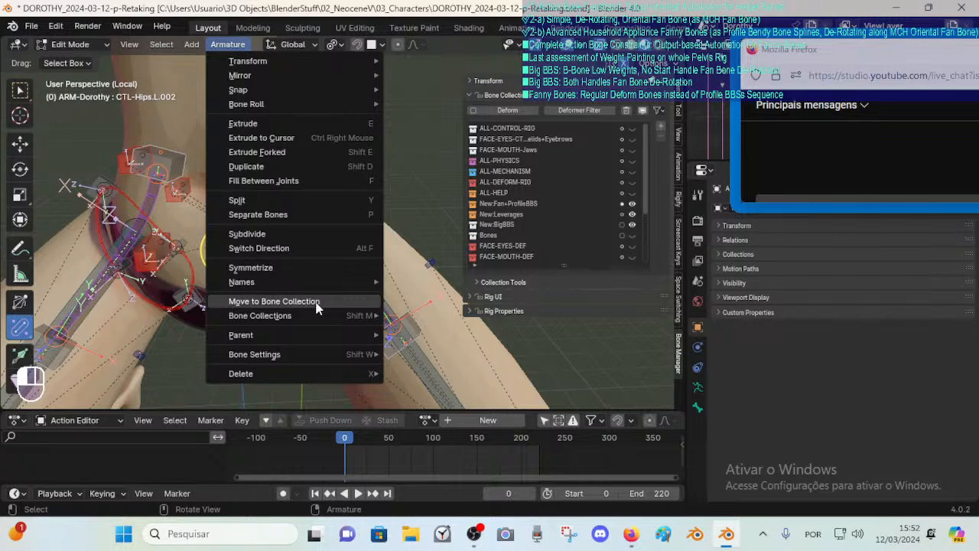
{"action": "key", "text": "Escape"}
{"action": "key", "text": "alt+m"}
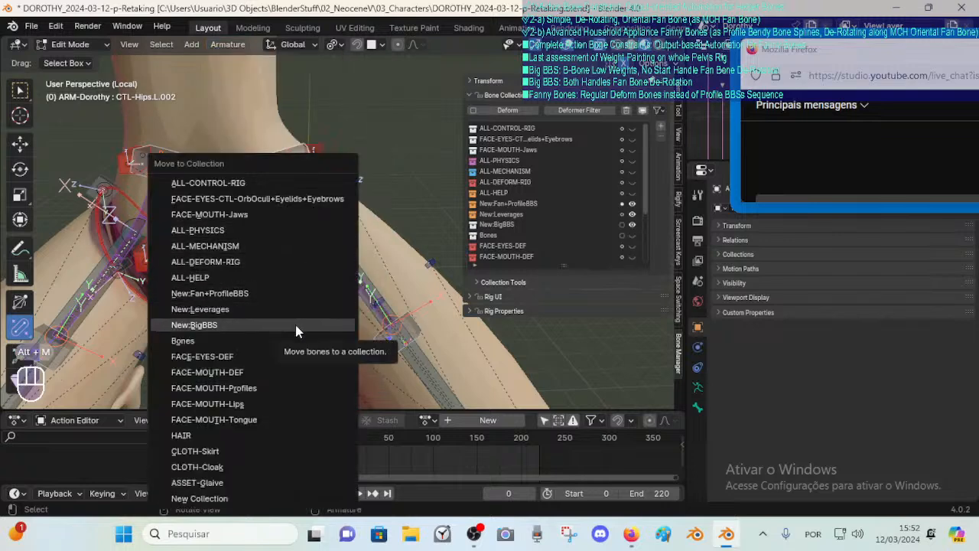
{"action": "left_click", "coordinate": [295, 324]}
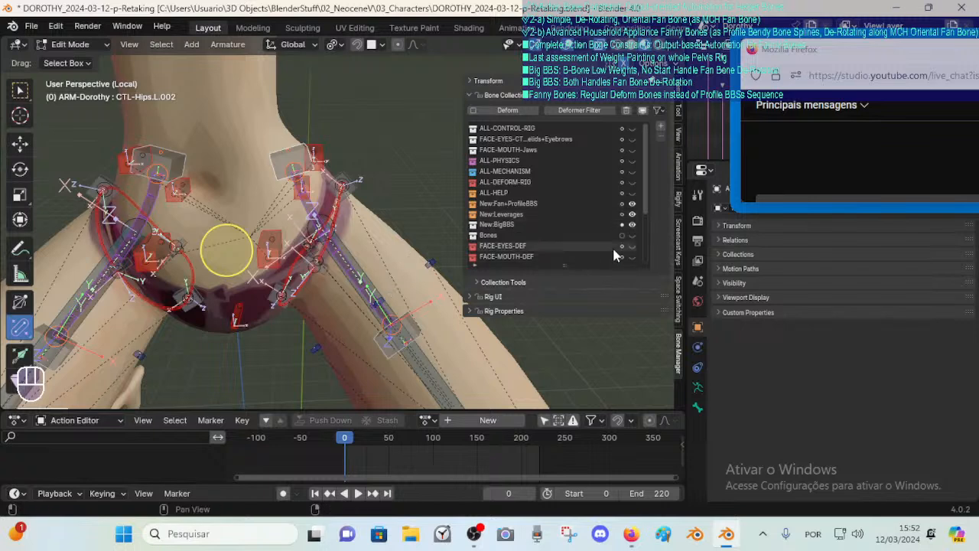
Deselect all bones and hide the New:Fan+ProfileBBS and New:Leverages collections, keeping only New:BigBBS shown.
{"action": "left_click", "coordinate": [632, 224]}
{"action": "left_click", "coordinate": [632, 224]}
{"action": "key", "text": "alt+a"}
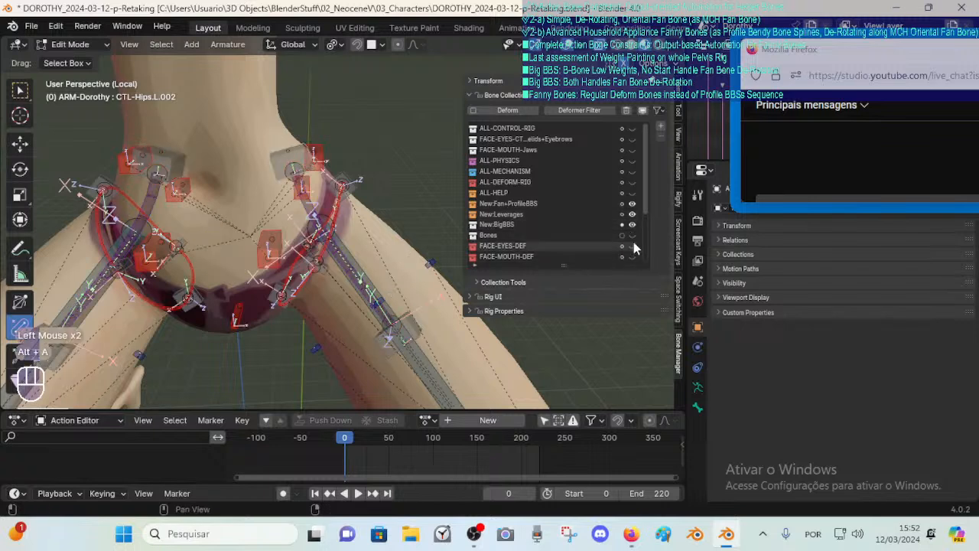
{"action": "left_click", "coordinate": [632, 214]}
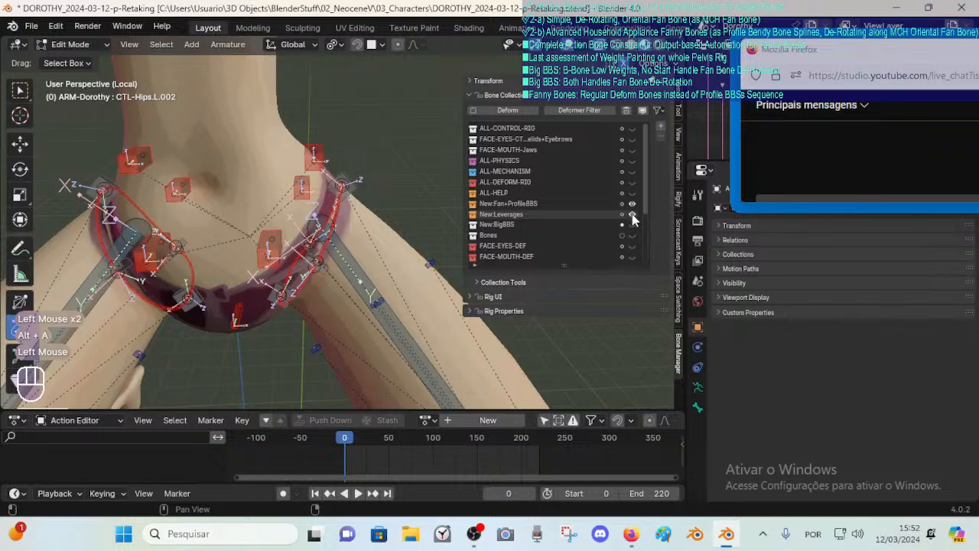
{"action": "left_click", "coordinate": [632, 214]}
{"action": "left_click", "coordinate": [631, 205]}
{"action": "left_click", "coordinate": [632, 205]}
{"action": "left_click", "coordinate": [632, 214]}
{"action": "left_click", "coordinate": [631, 213]}
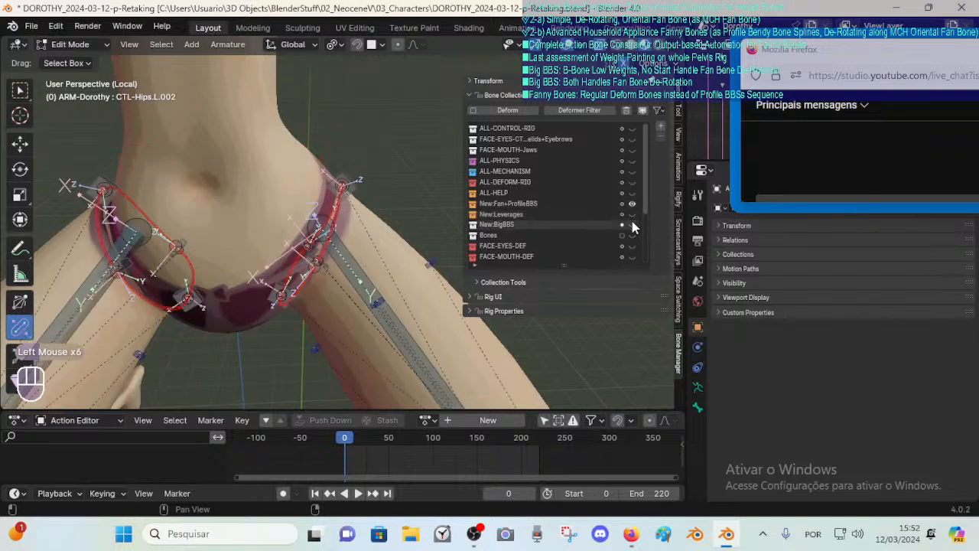
{"action": "left_click", "coordinate": [632, 222]}
{"action": "left_click", "coordinate": [631, 204]}
{"action": "left_click", "coordinate": [629, 225]}
{"action": "left_click", "coordinate": [629, 224]}
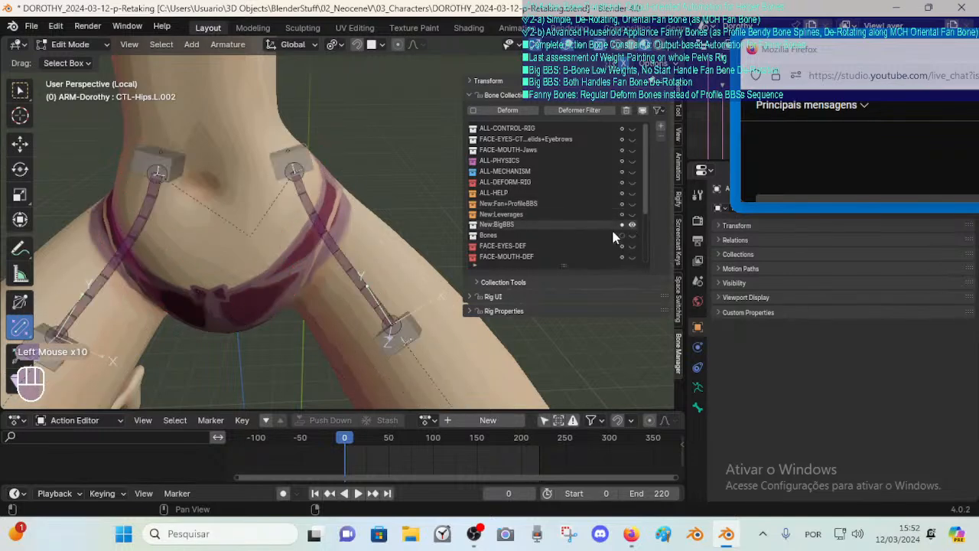
Disable Deform on DEF-Hips.L and DEF-Hips.R together, checking the setting on each bone.
{"action": "left_click", "coordinate": [339, 244]}
{"action": "left_click", "coordinate": [226, 250], "text": "shift"}
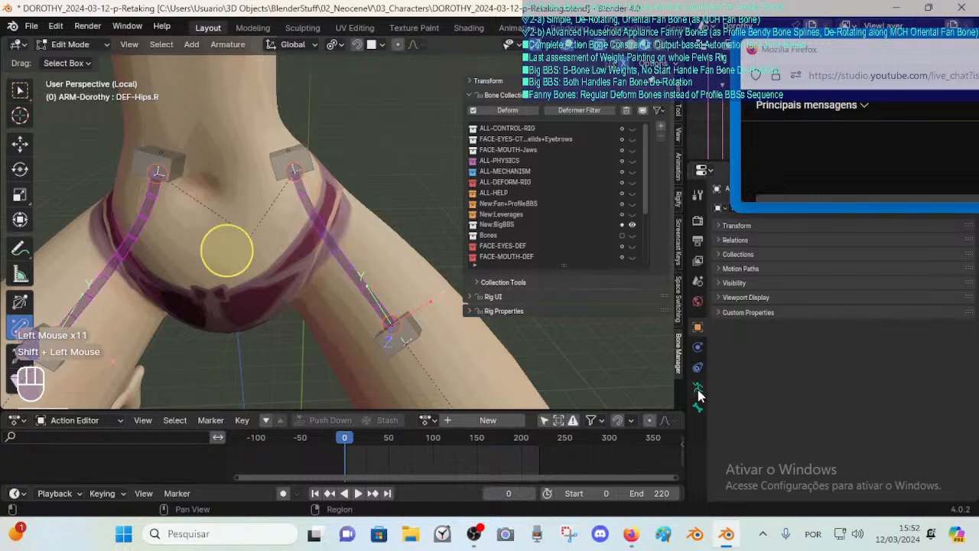
{"action": "left_click", "coordinate": [697, 407]}
{"action": "left_click", "coordinate": [725, 226], "text": "alt"}
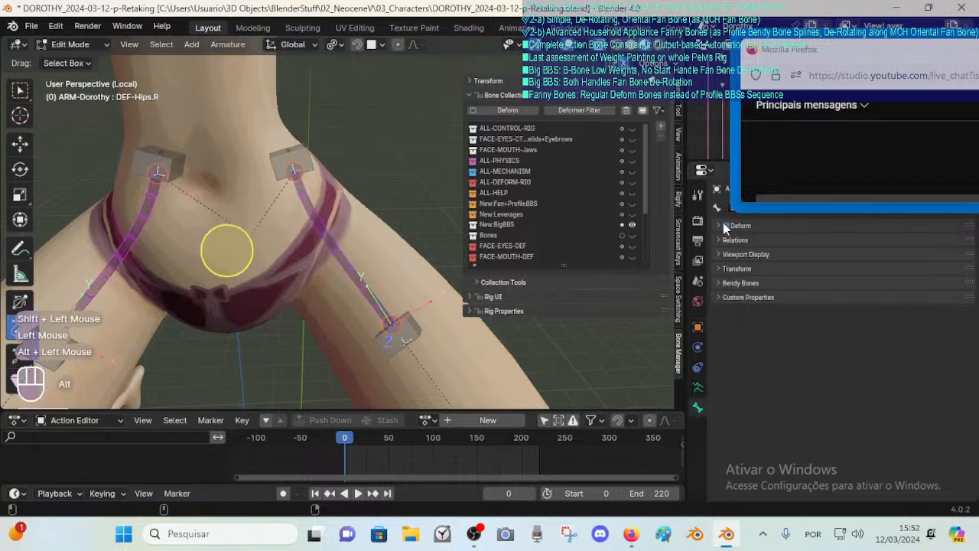
{"action": "left_click", "coordinate": [339, 244]}
{"action": "left_click", "coordinate": [107, 253]}
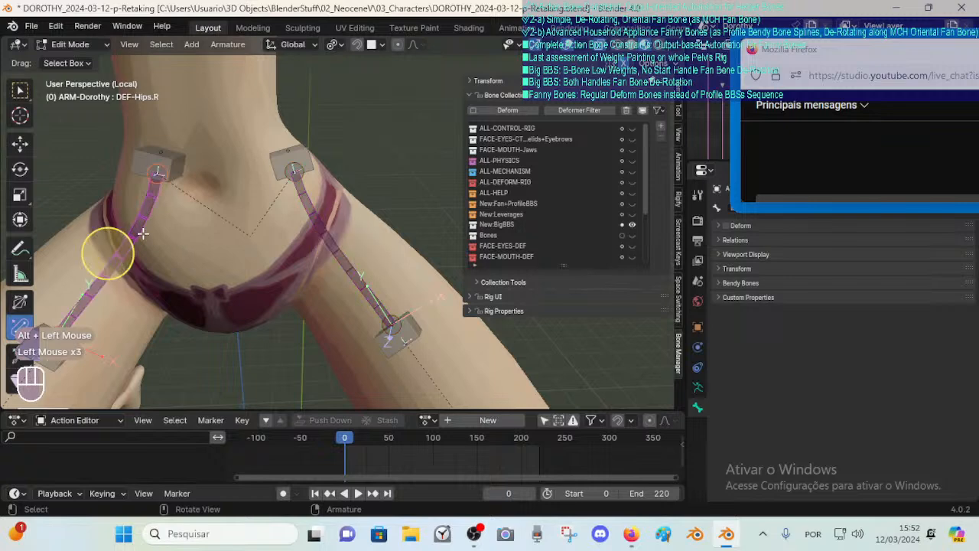
Check the Deform setting of the DEF-Hips bones and the CTL-Hips controls at the waist and thighs one by one.
{"action": "middle_click_drag", "start_coordinate": [276, 233], "coordinate": [261, 236]}
{"action": "middle_click_drag", "start_coordinate": [320, 274], "coordinate": [331, 269], "text": "shift"}
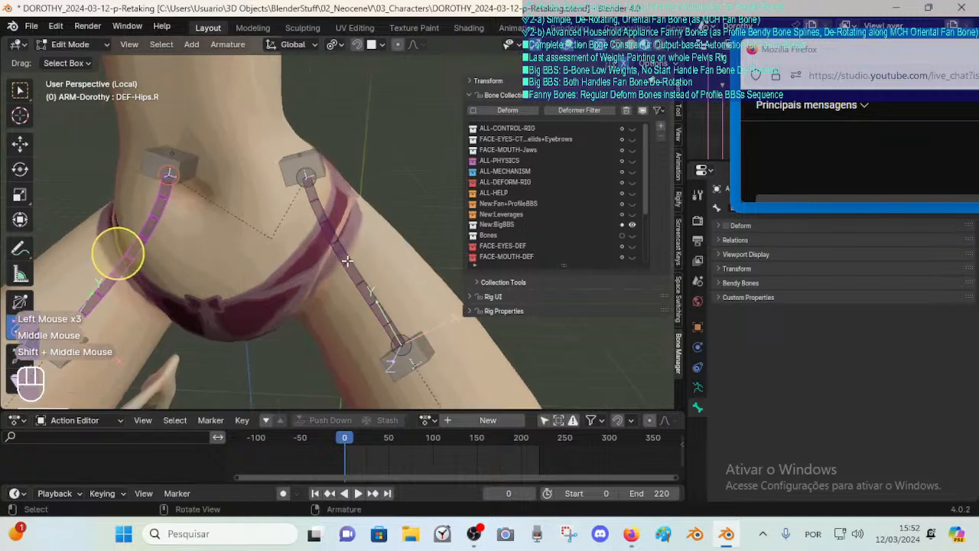
{"action": "left_click", "coordinate": [349, 258]}
{"action": "left_click", "coordinate": [120, 251]}
{"action": "left_click", "coordinate": [170, 163]}
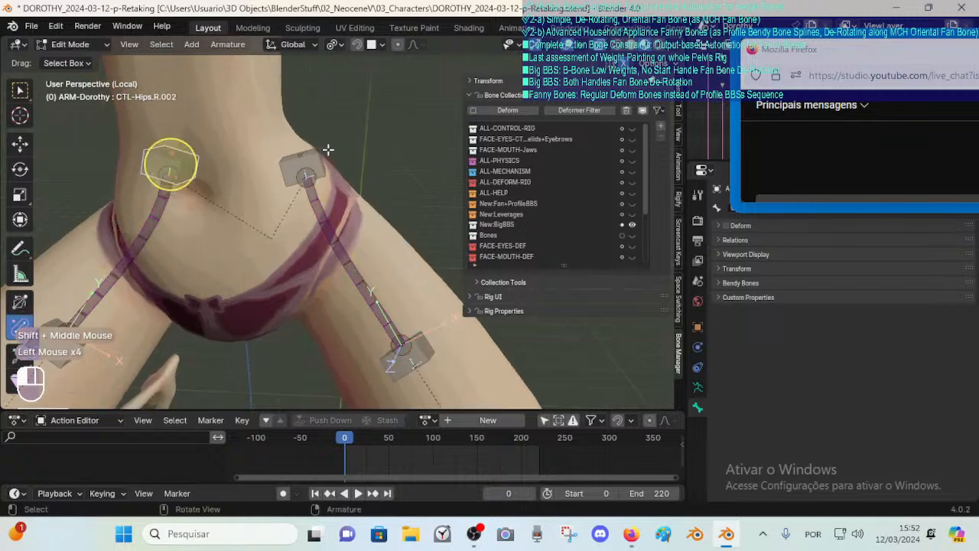
{"action": "left_click", "coordinate": [306, 174]}
{"action": "left_click", "coordinate": [401, 348]}
{"action": "middle_click_drag", "start_coordinate": [229, 360], "coordinate": [103, 351], "text": "shift"}
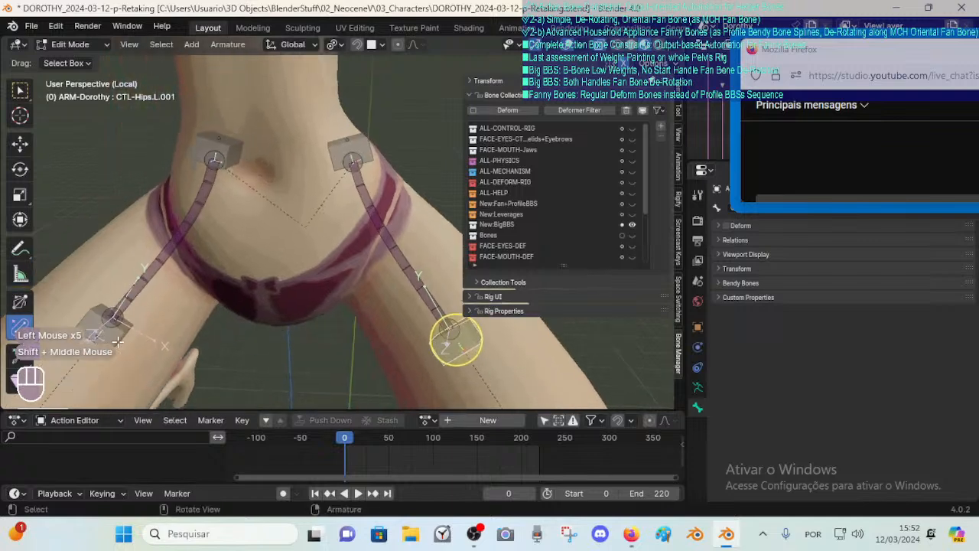
{"action": "left_click", "coordinate": [111, 326]}
{"action": "left_click", "coordinate": [163, 238]}
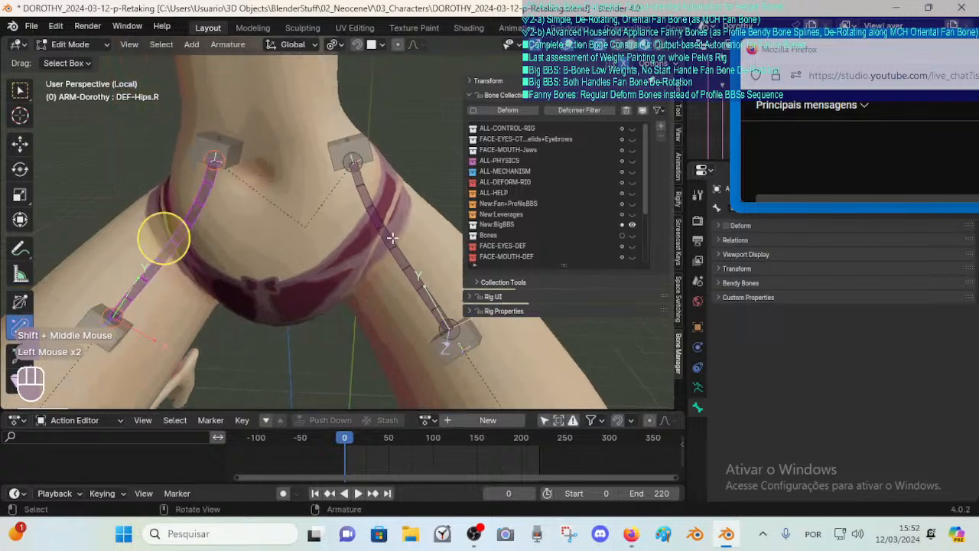
{"action": "left_click", "coordinate": [218, 145]}
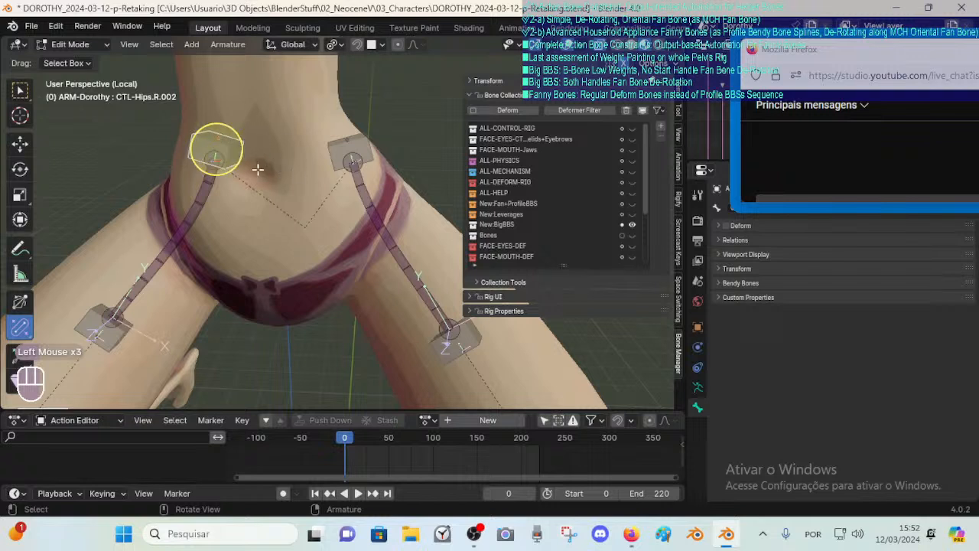
{"action": "left_click", "coordinate": [217, 148]}
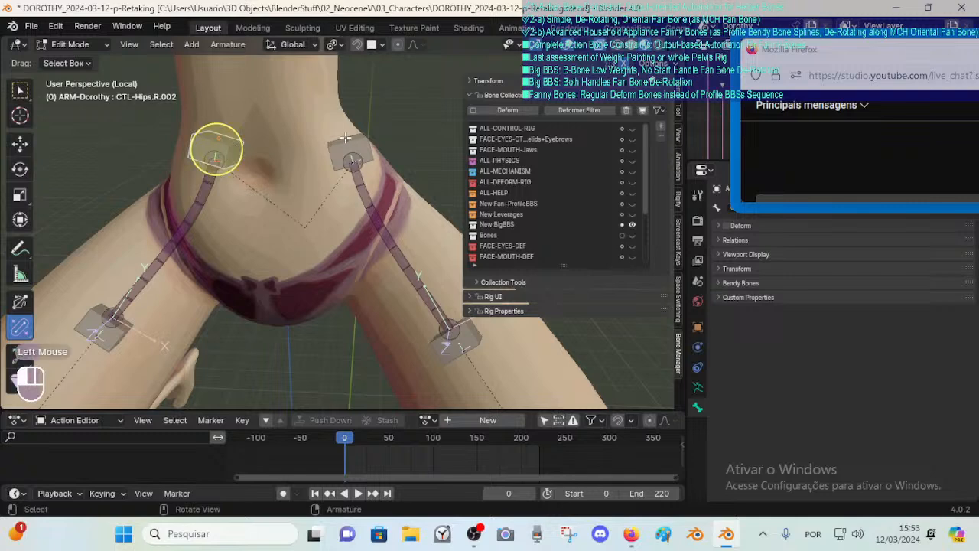
Compare DEF-Hips.R, DEF-Hips.L and CTL-Hips.R.002 from other angles around the pelvis, and clear the selection.
{"action": "left_click", "coordinate": [164, 239]}
{"action": "middle_click_drag", "start_coordinate": [311, 211], "coordinate": [332, 236]}
{"action": "scroll", "coordinate": [324, 201], "scroll_direction": "down", "scroll_amount": 1}
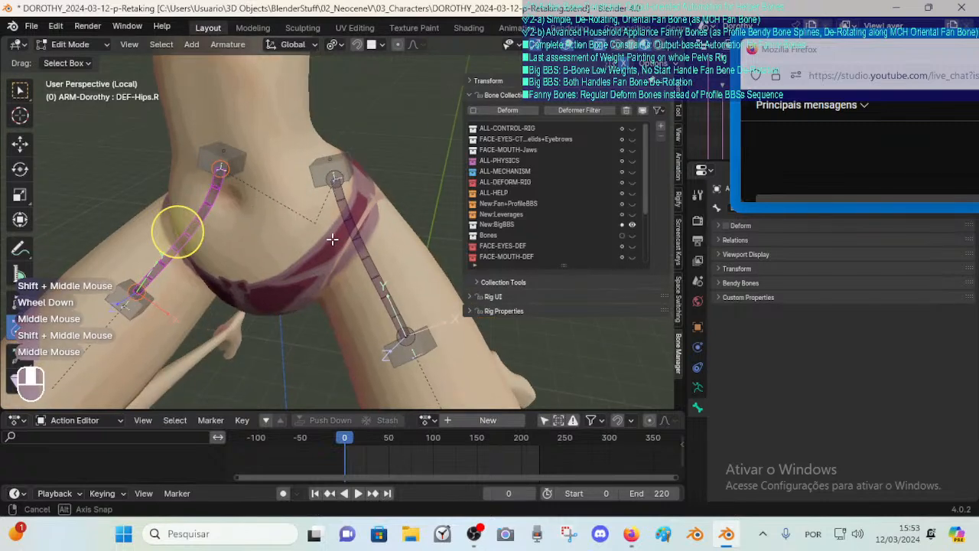
{"action": "left_click", "coordinate": [368, 253]}
{"action": "left_click", "coordinate": [179, 227]}
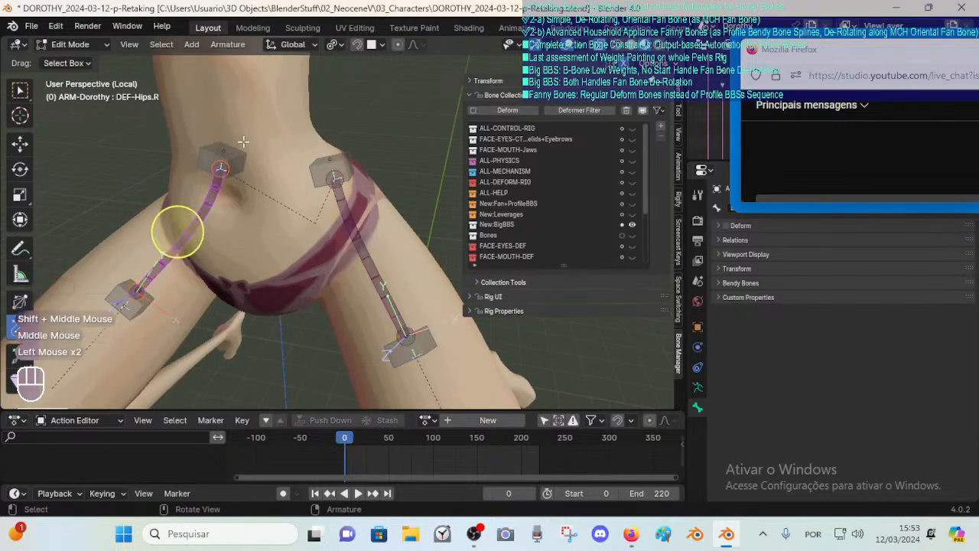
{"action": "left_click", "coordinate": [222, 160]}
{"action": "double_click", "coordinate": [367, 256]}
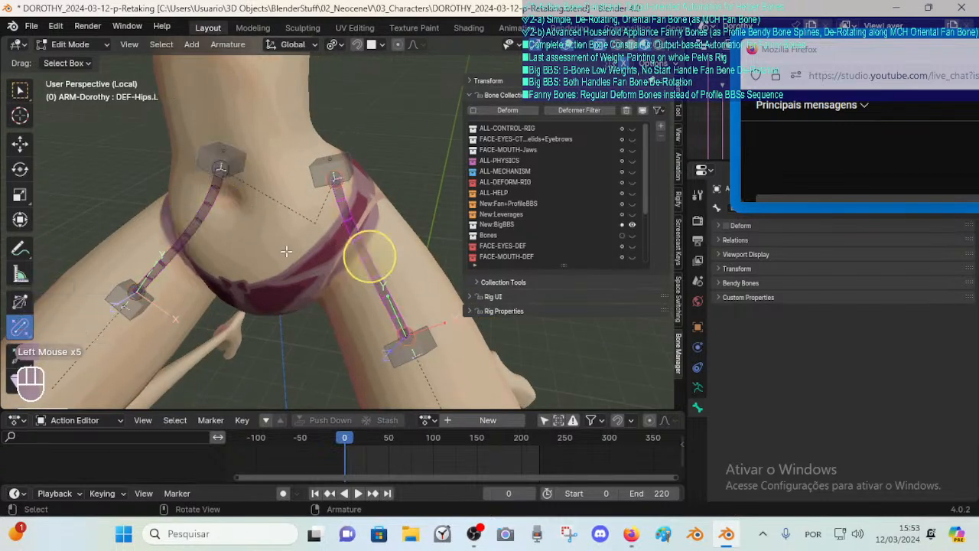
{"action": "middle_click_drag", "start_coordinate": [368, 256], "coordinate": [354, 262]}
{"action": "left_click", "coordinate": [322, 261]}
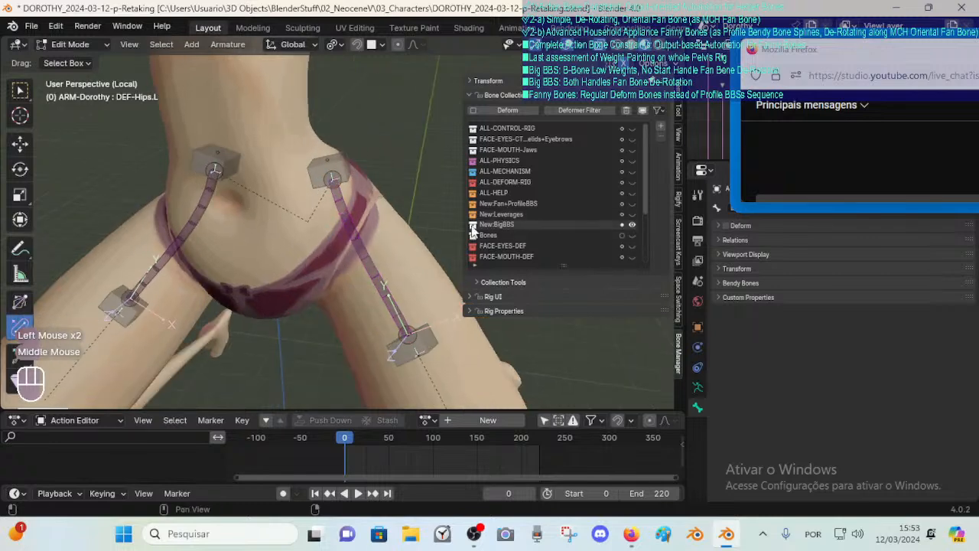
Give the New:BigBBS bone collection the orange color tag and make it the active collection.
{"action": "right_click", "coordinate": [472, 229]}
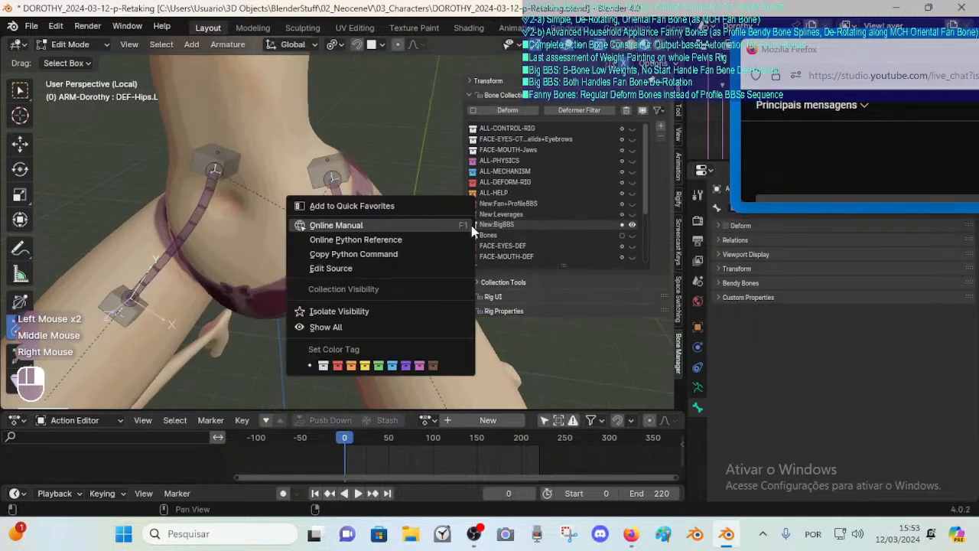
{"action": "left_click", "coordinate": [351, 365]}
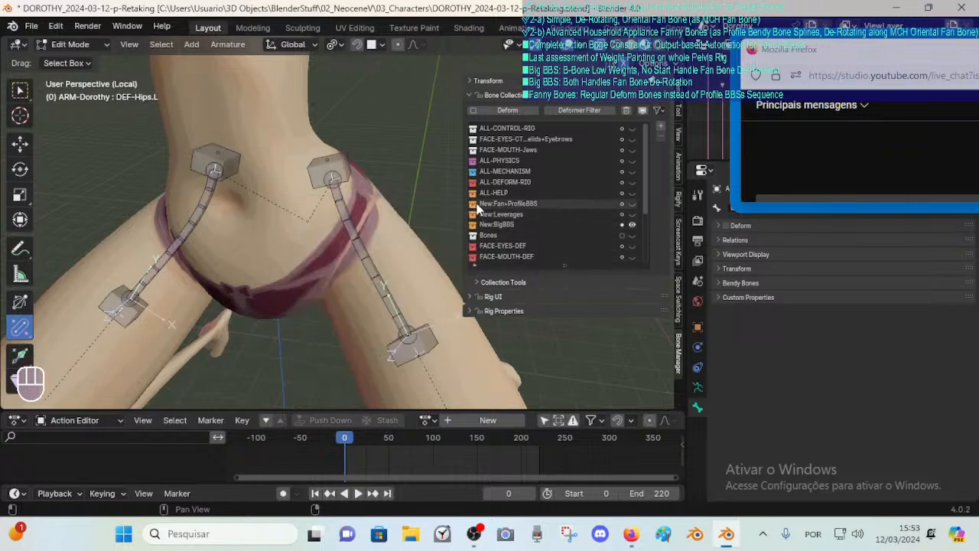
{"action": "left_click", "coordinate": [501, 225]}
{"action": "right_click", "coordinate": [506, 230]}
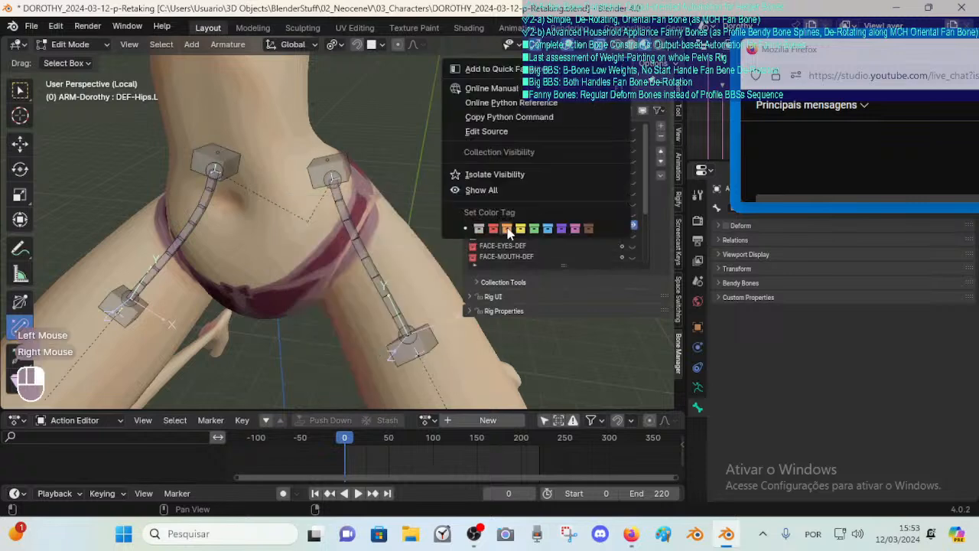
{"action": "left_click", "coordinate": [507, 229]}
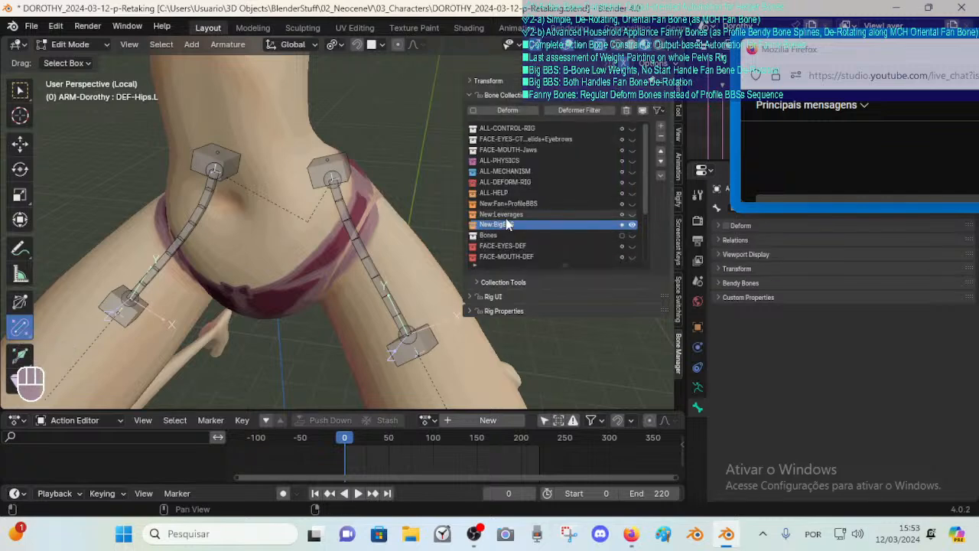
Compare the hip bendy bones and their controls between Edit Mode and Pose Mode, finishing in Pose Mode.
{"action": "left_click", "coordinate": [366, 237]}
{"action": "key", "text": "Tab"}
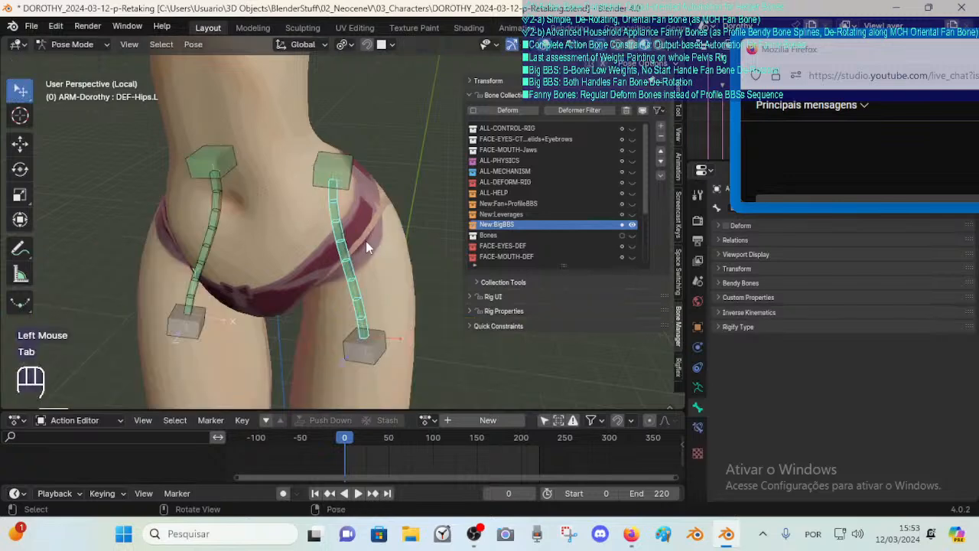
{"action": "key", "text": "Tab"}
{"action": "key", "text": "alt+a"}
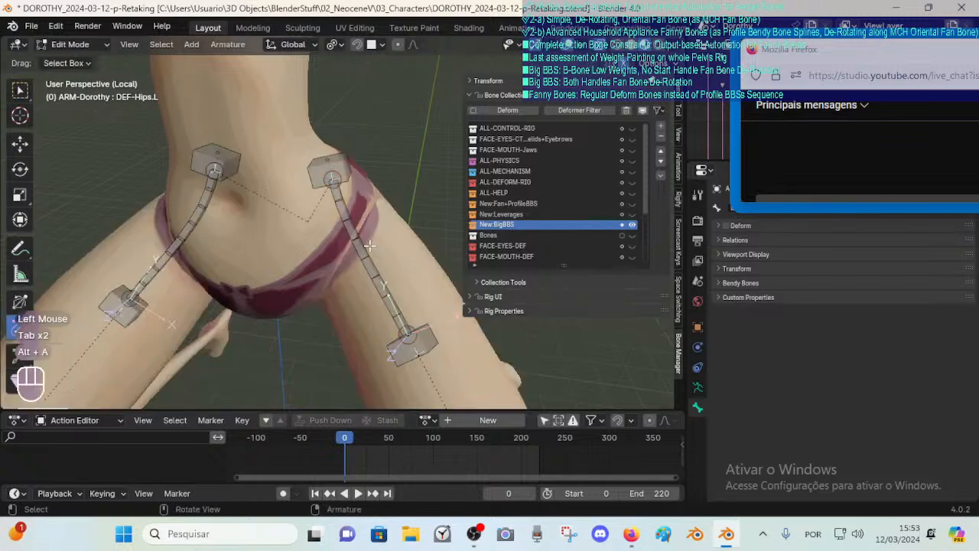
{"action": "left_click", "coordinate": [370, 251]}
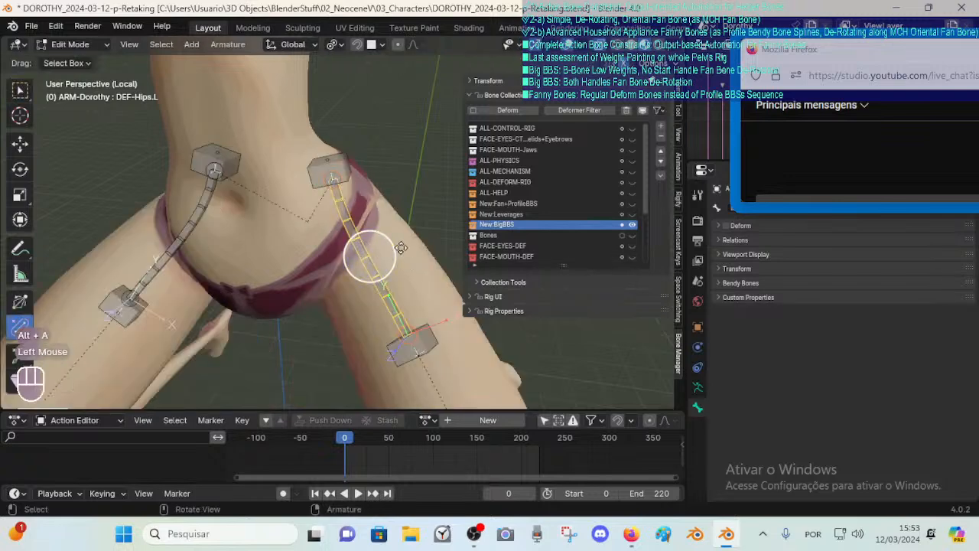
{"action": "key", "text": "ctrl+Tab"}
{"action": "key", "text": "Tab"}
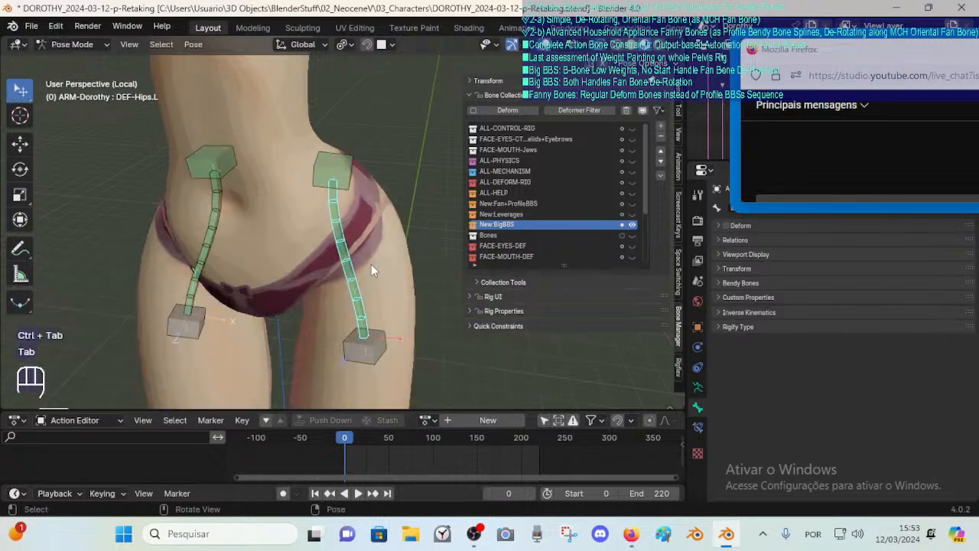
{"action": "key", "text": "ctrl+Tab"}
{"action": "key", "text": "Tab"}
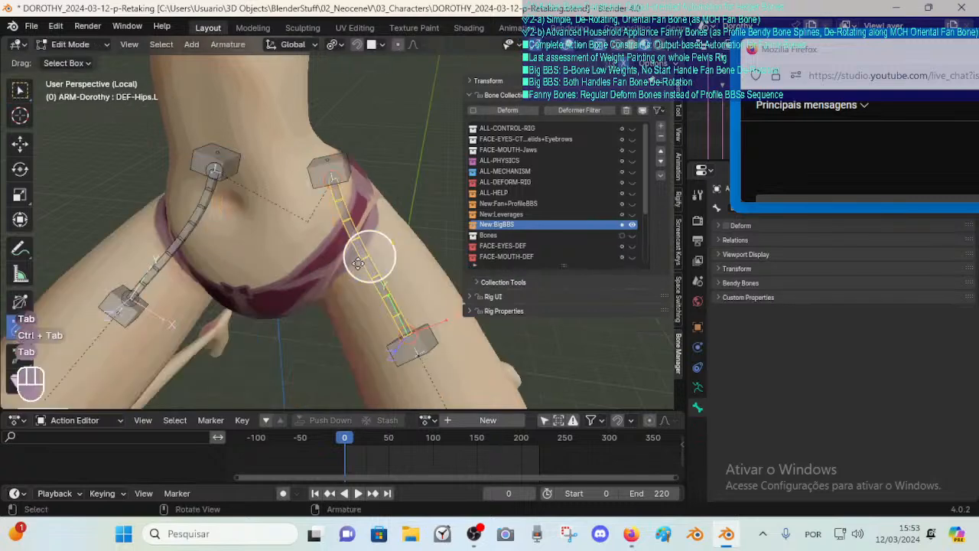
{"action": "key", "text": "ctrl+Tab"}
{"action": "left_click", "coordinate": [343, 249]}
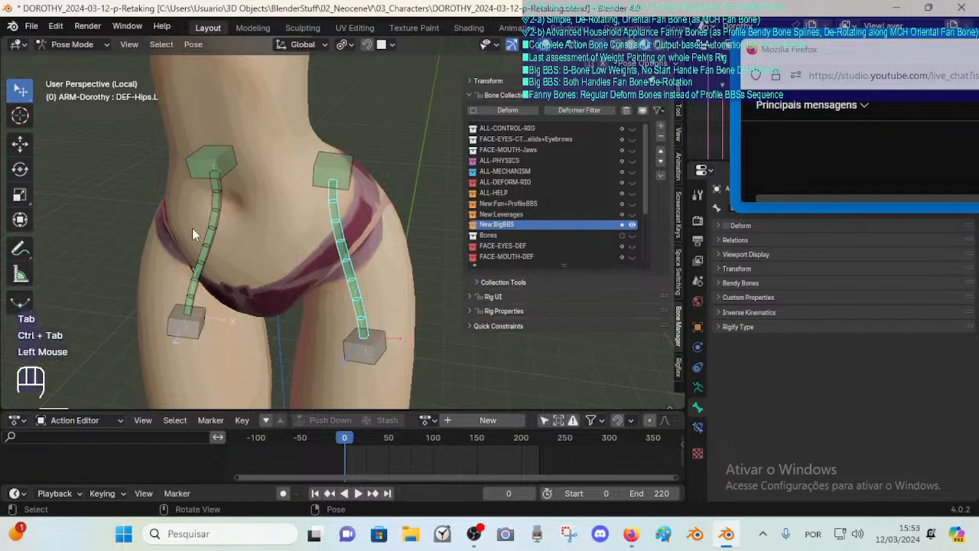
Set the Bone Color of all four CTL-Hips controls at the waist and thighs to 07 - Theme Color Set.
{"action": "left_click", "coordinate": [192, 228]}
{"action": "left_click", "coordinate": [204, 162]}
{"action": "left_click", "coordinate": [334, 172], "text": "shift"}
{"action": "left_click", "coordinate": [358, 344], "text": "shift"}
{"action": "left_click", "coordinate": [177, 319], "text": "shift"}
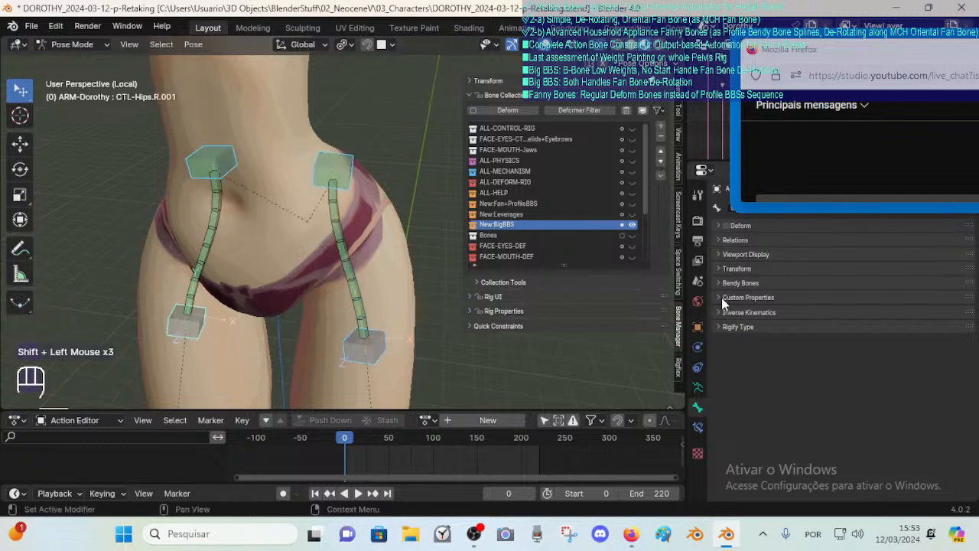
{"action": "left_click", "coordinate": [738, 254]}
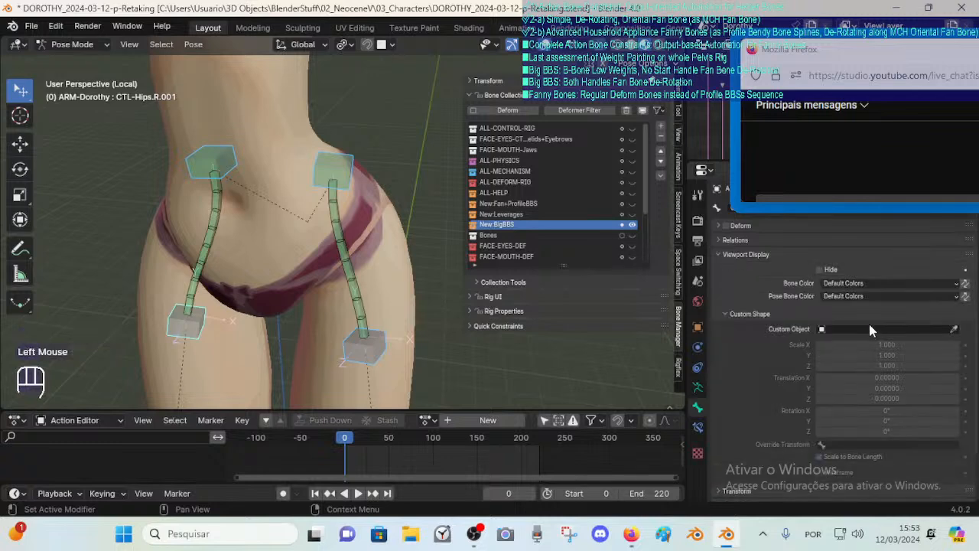
{"action": "left_click", "coordinate": [948, 284]}
{"action": "key", "text": "alt"}
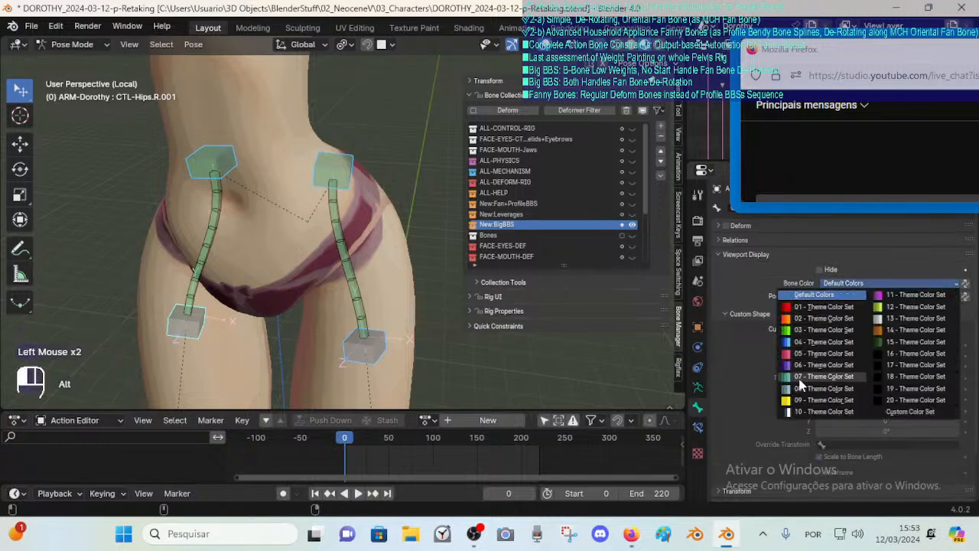
{"action": "left_click", "coordinate": [800, 379], "text": "alt"}
Set the Bone Color of DEF-Hips.L and DEF-Hips.R to 11 - Theme Color Set and clear the selection.
{"action": "left_click", "coordinate": [337, 236]}
{"action": "left_click", "coordinate": [211, 233], "text": "shift"}
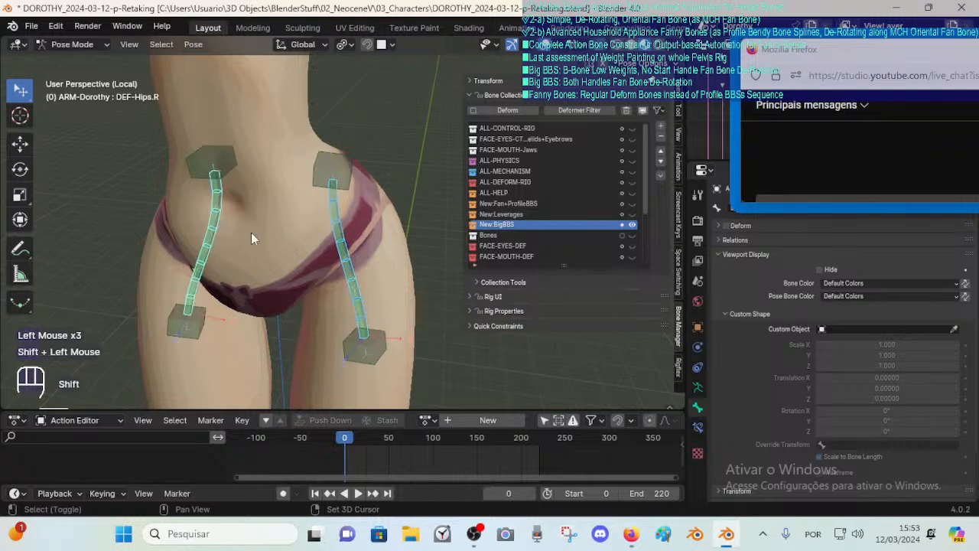
{"action": "left_click", "coordinate": [835, 284], "text": "alt"}
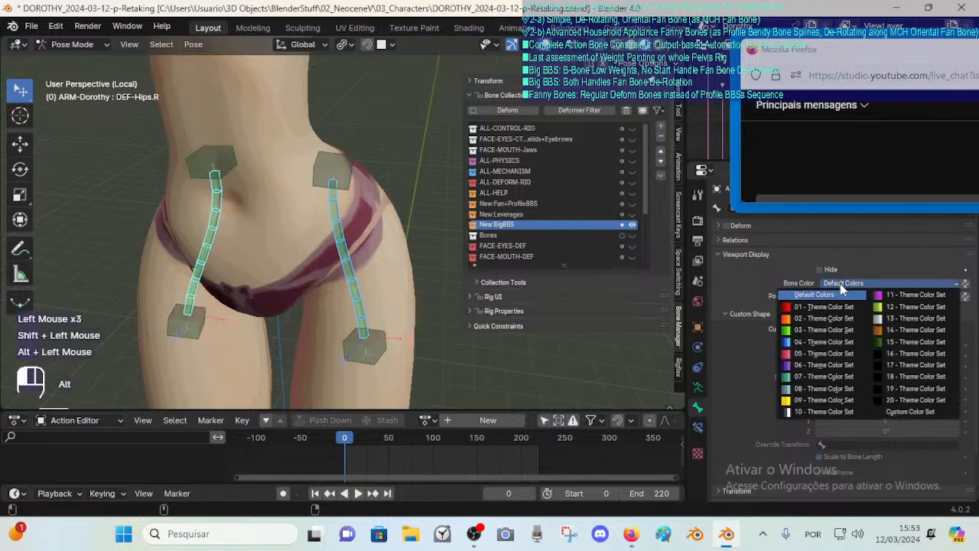
{"action": "left_click", "coordinate": [882, 297], "text": "alt"}
{"action": "key", "text": "alt+a"}
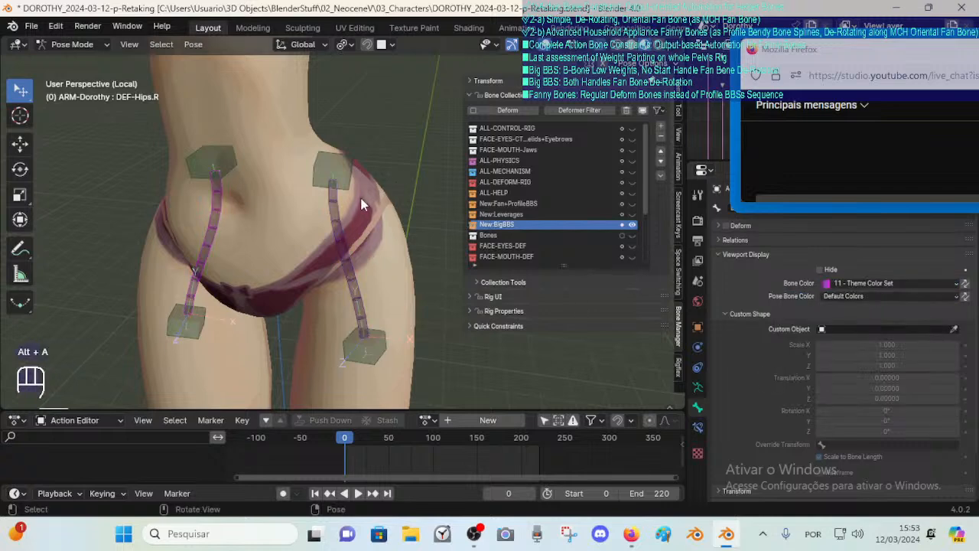
Compare the bones in New:Leverages and New:BigBBS by showing each collection alone, leaving only New:BigBBS visible.
{"action": "middle_click_drag", "start_coordinate": [362, 205], "coordinate": [384, 236]}
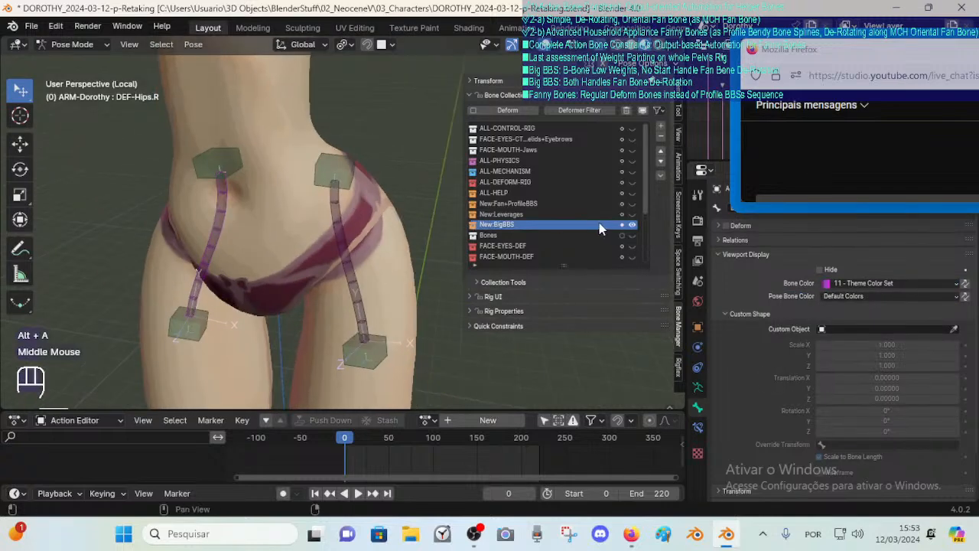
{"action": "key", "text": "alt+a"}
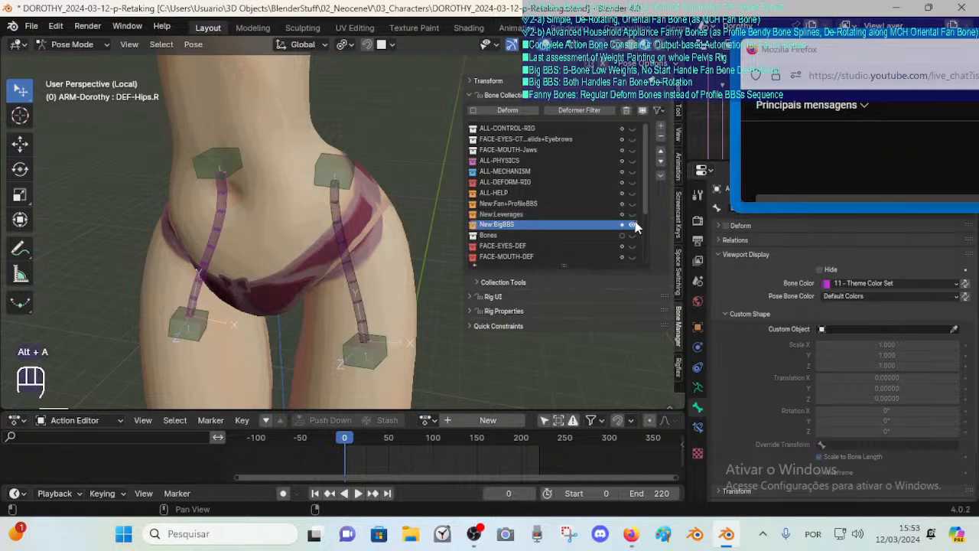
{"action": "left_click", "coordinate": [633, 223]}
{"action": "left_click", "coordinate": [634, 215]}
{"action": "left_click", "coordinate": [584, 216]}
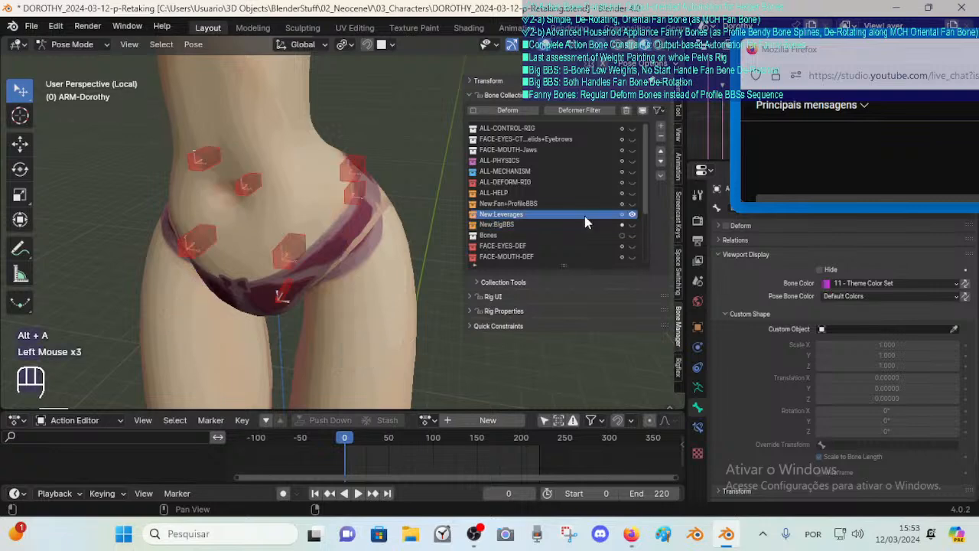
{"action": "left_click", "coordinate": [632, 225]}
{"action": "left_click", "coordinate": [633, 216]}
{"action": "left_click", "coordinate": [623, 225]}
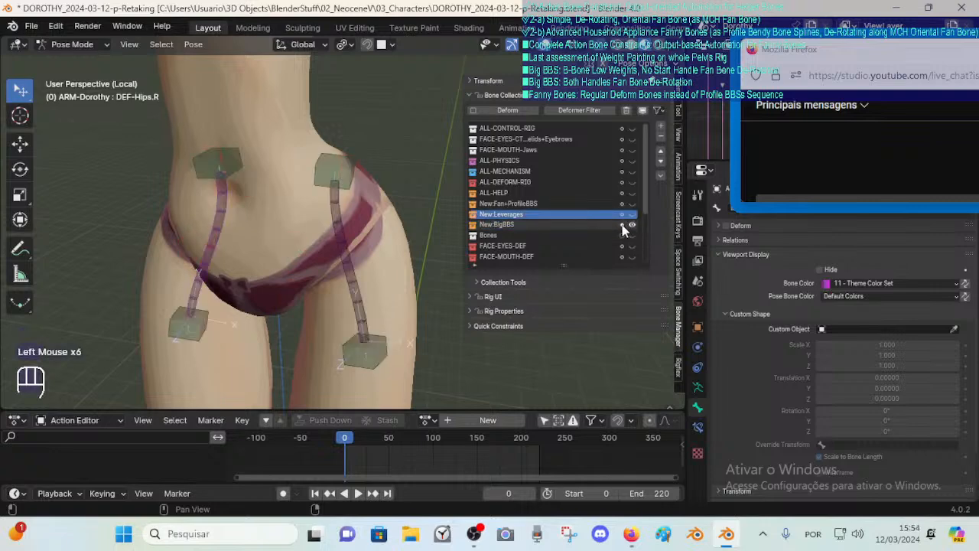
Reveal any hidden bones of the armature and clear the selection.
{"action": "scroll", "coordinate": [313, 248], "scroll_direction": "down", "scroll_amount": 2}
{"action": "key", "text": "a"}
{"action": "scroll", "coordinate": [338, 257], "scroll_direction": "down", "scroll_amount": 2}
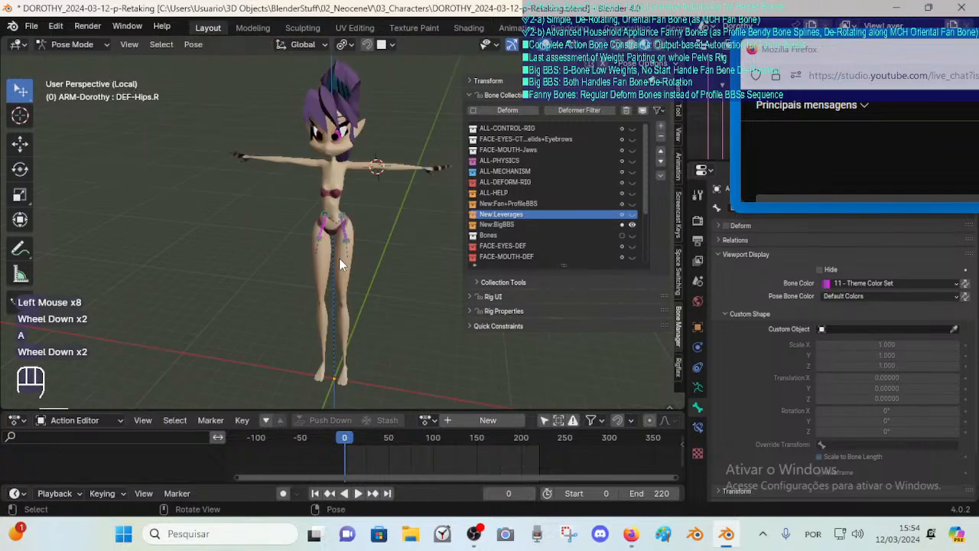
{"action": "key", "text": "alt+h"}
{"action": "scroll", "coordinate": [338, 258], "scroll_direction": "up", "scroll_amount": 4}
{"action": "key", "text": "alt+a"}
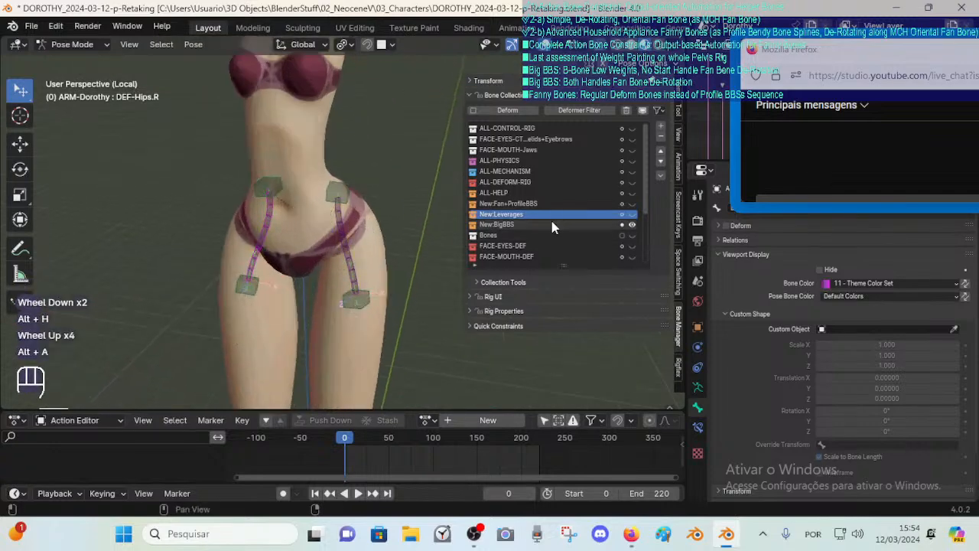
Make New:BigBBS the active collection and toggle its visibility off and on to check which bones it holds.
{"action": "left_click", "coordinate": [604, 223]}
{"action": "left_click", "coordinate": [625, 220]}
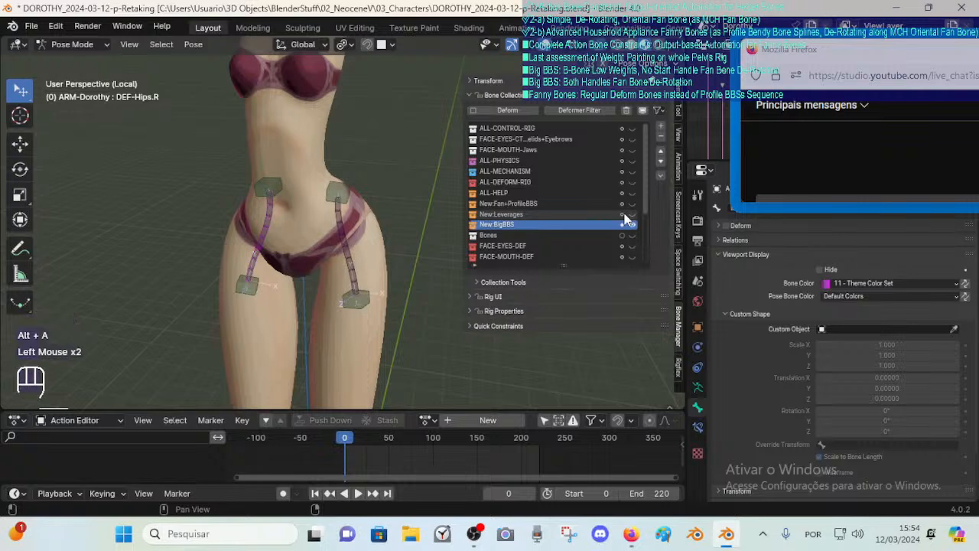
{"action": "left_click", "coordinate": [631, 224]}
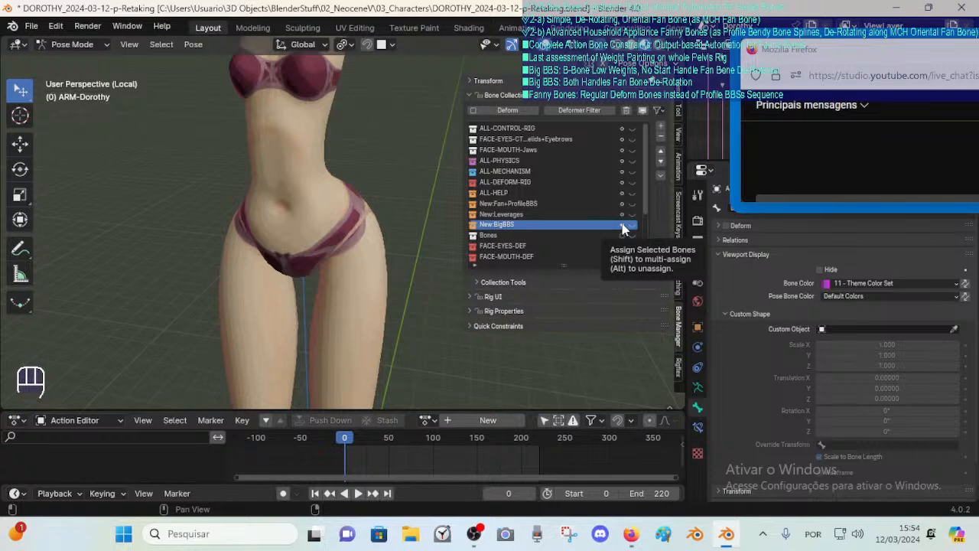
{"action": "left_click", "coordinate": [632, 224]}
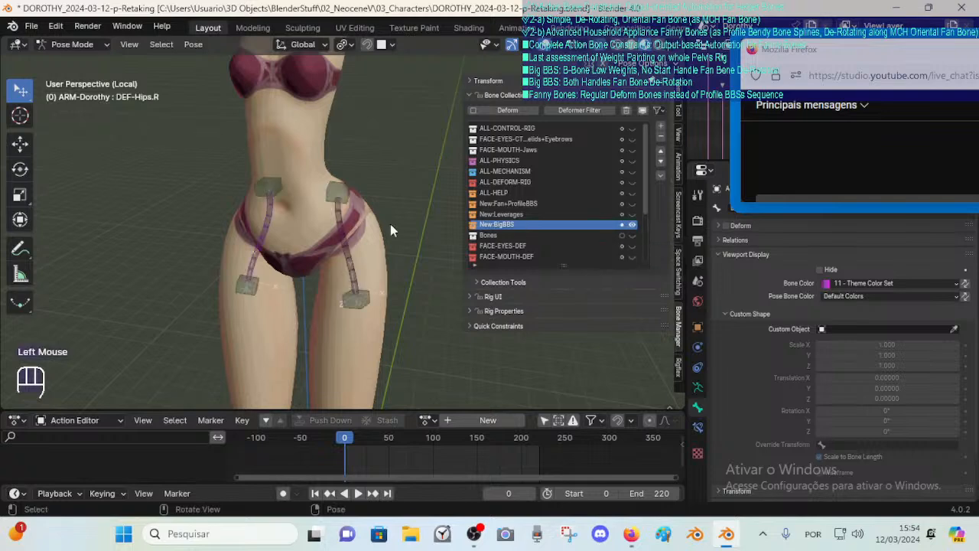
Check the membership and colors of DEF-Hips.L and its adjoining thigh control one by one, and clear the selection.
{"action": "left_click", "coordinate": [334, 204], "text": "alt"}
{"action": "left_click", "coordinate": [342, 242], "text": "shift"}
{"action": "left_click", "coordinate": [361, 292]}
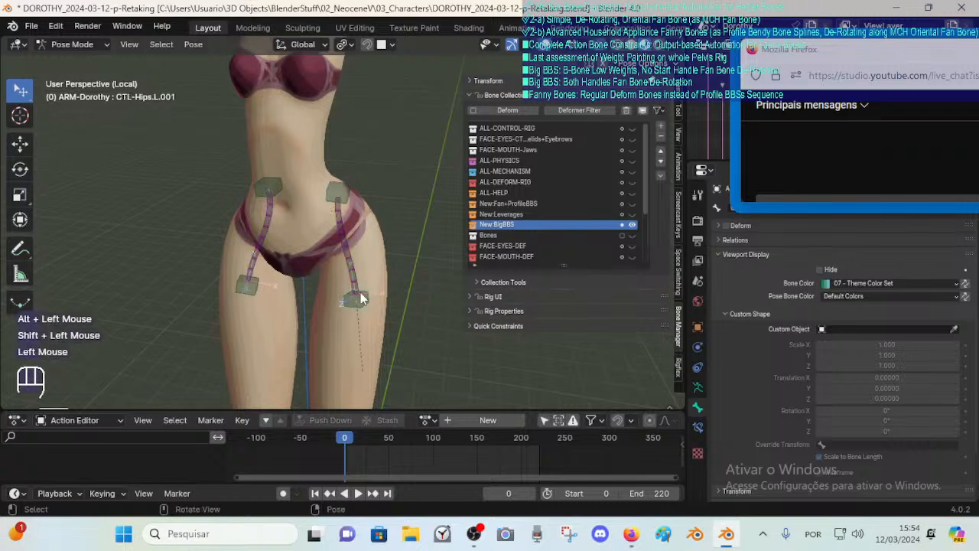
{"action": "left_click", "coordinate": [357, 259]}
{"action": "left_click", "coordinate": [348, 267]}
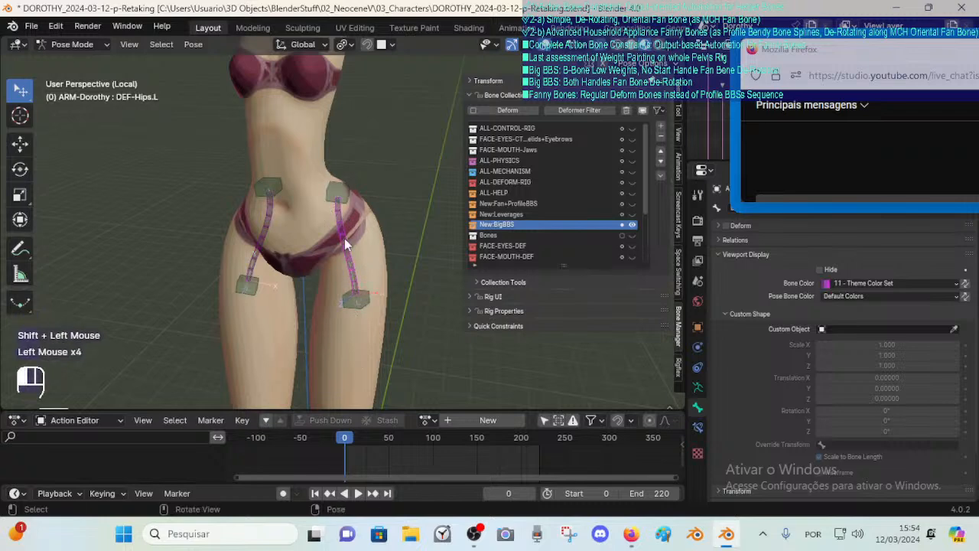
{"action": "left_click", "coordinate": [345, 246]}
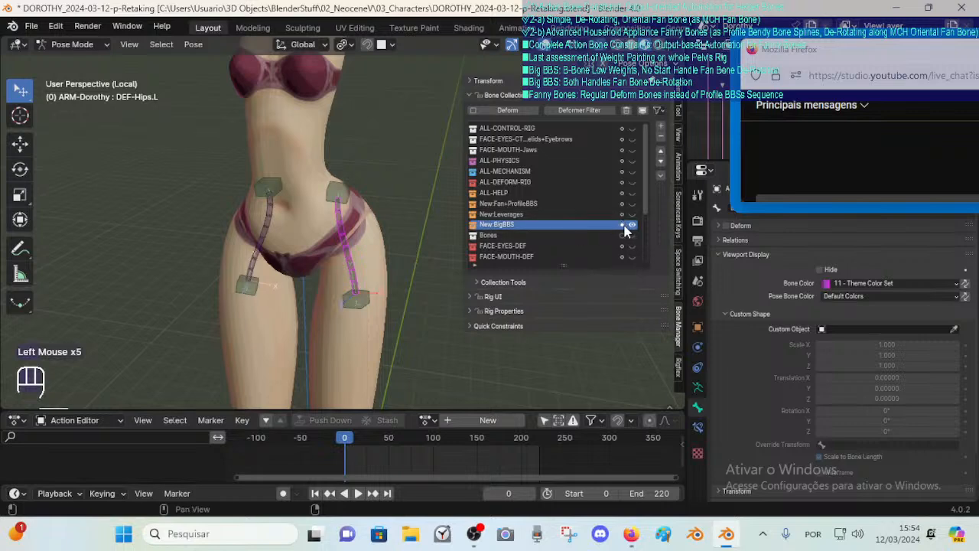
{"action": "key", "text": "alt+a"}
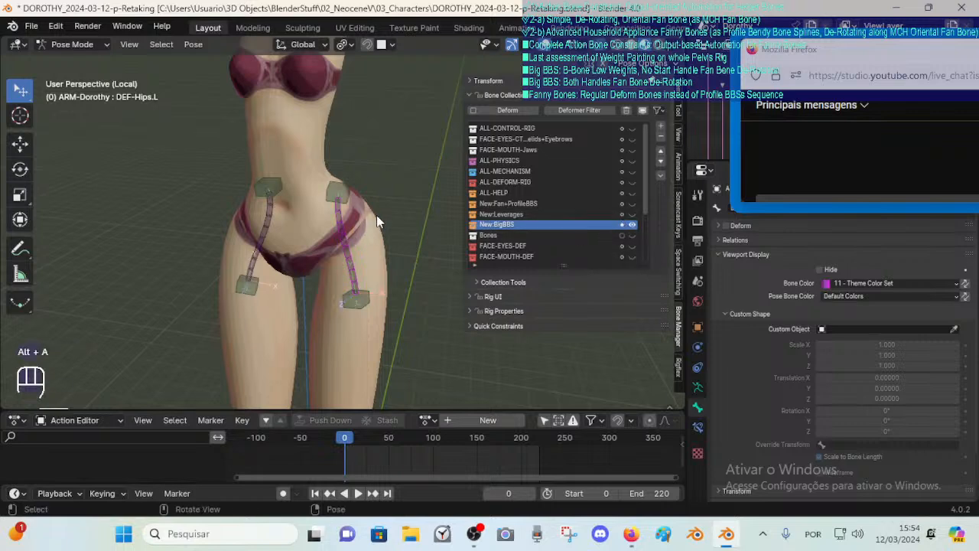
Assign all the visible hip bones and controls to the New:BigBBS collection and deselect them.
{"action": "left_click", "coordinate": [632, 215]}
{"action": "key", "text": "a"}
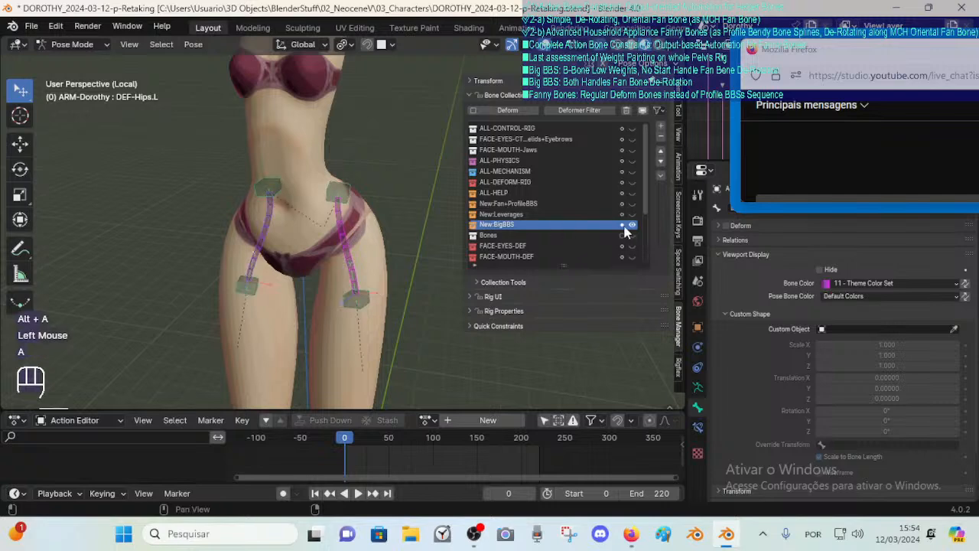
{"action": "left_click", "coordinate": [624, 231]}
{"action": "key", "text": "alt+a"}
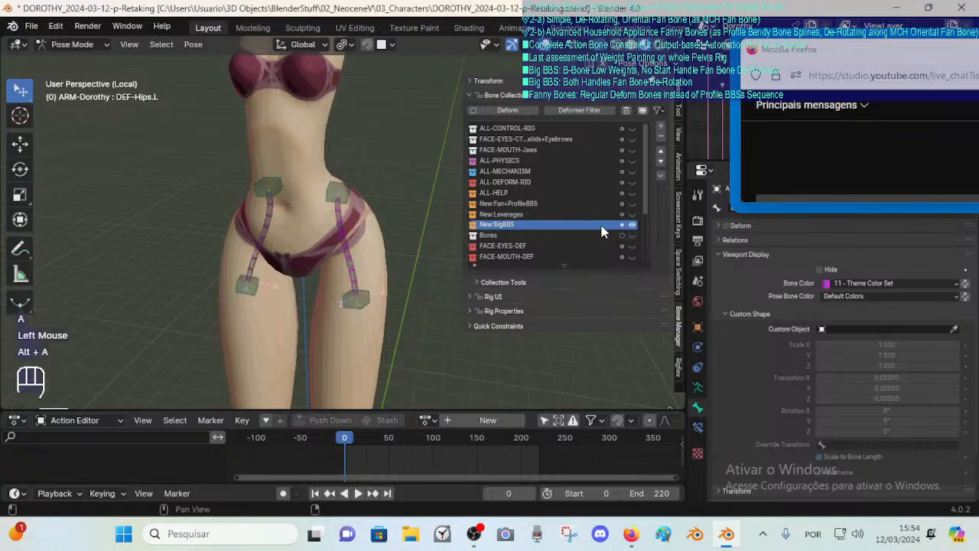
Hide New:BigBBS and show New:Leverages as the active collection.
{"action": "left_click", "coordinate": [632, 224]}
{"action": "left_click", "coordinate": [630, 214]}
{"action": "left_click", "coordinate": [621, 215]}
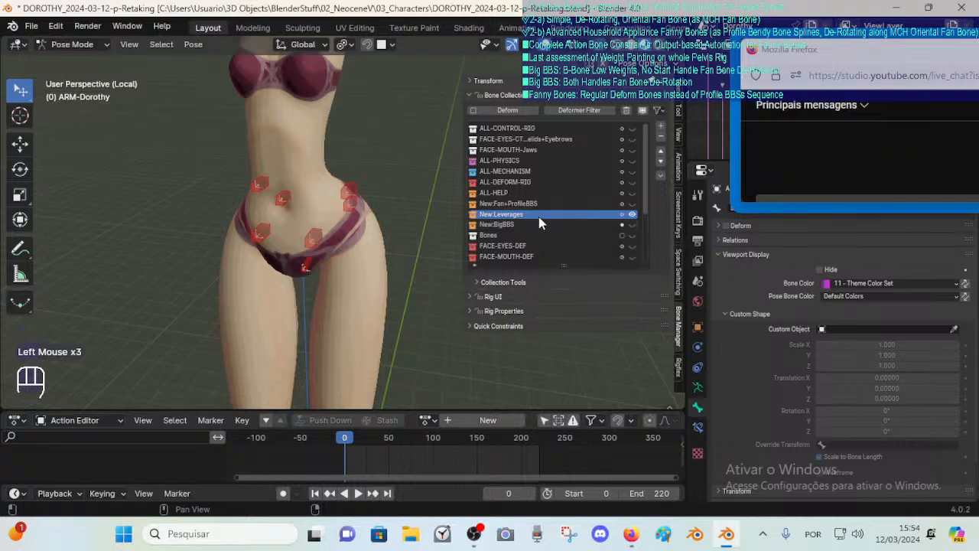
Set the current frame to 54, assign the HLP-Pelvis.L action to the armature and view the pose from the side.
{"action": "scroll", "coordinate": [304, 215], "scroll_direction": "up", "scroll_amount": 2}
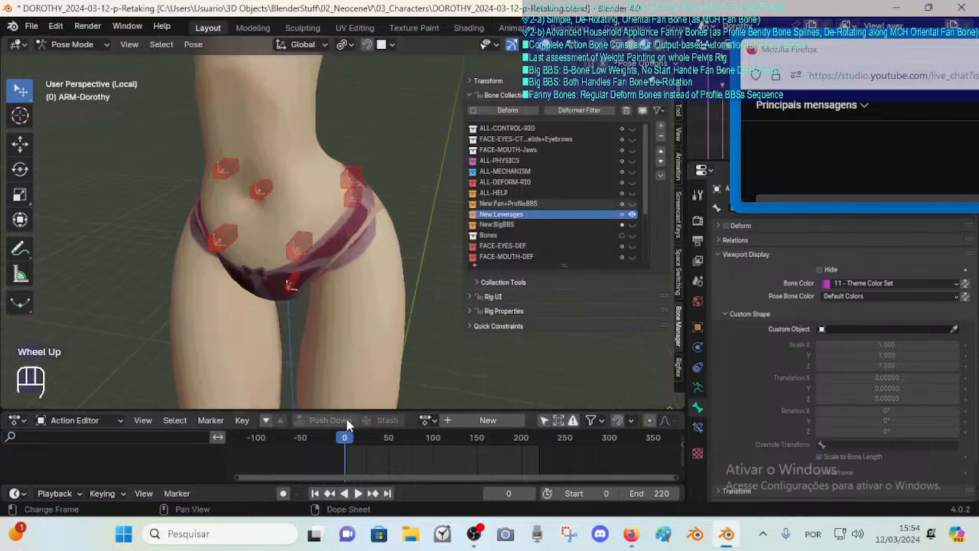
{"action": "left_click_drag", "start_coordinate": [346, 437], "coordinate": [391, 437]}
{"action": "left_click", "coordinate": [425, 420]}
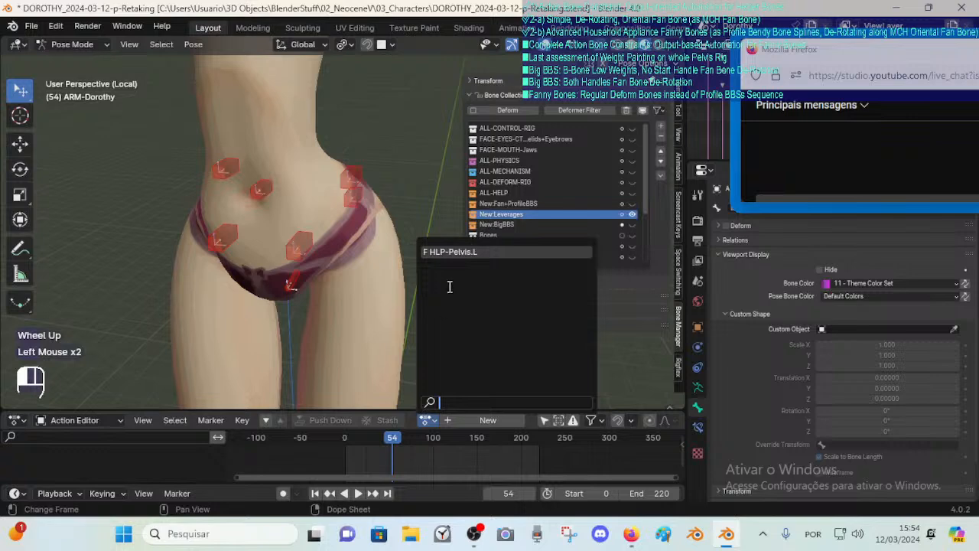
{"action": "left_click", "coordinate": [450, 251]}
{"action": "middle_click_drag", "start_coordinate": [406, 343], "coordinate": [332, 316]}
{"action": "scroll", "coordinate": [294, 309], "scroll_direction": "down", "scroll_amount": 2}
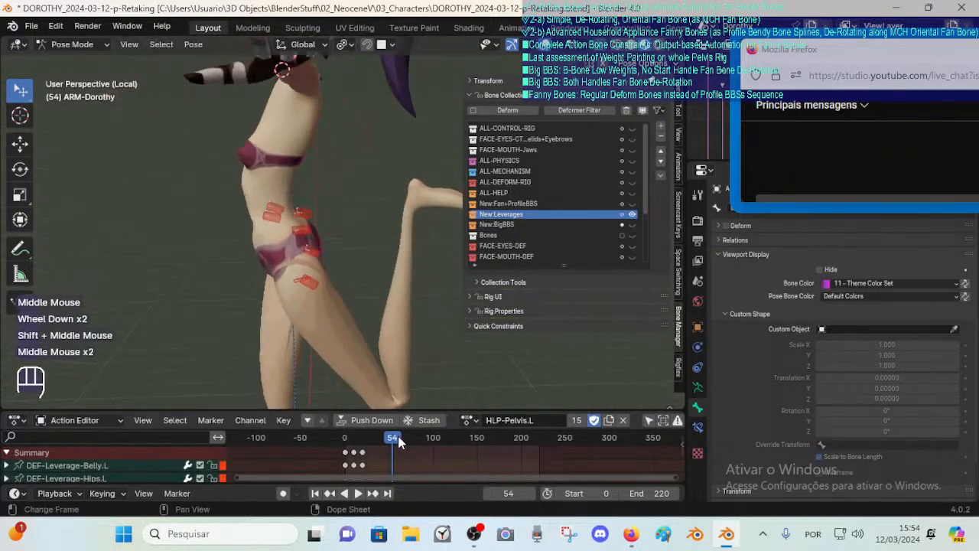
Scrub the HLP-Pelvis.L action back to frame 12, examining how the leverage bones follow the raised leg.
{"action": "left_click_drag", "start_coordinate": [402, 437], "coordinate": [364, 441]}
{"action": "middle_click_drag", "start_coordinate": [330, 308], "coordinate": [282, 300]}
{"action": "scroll", "coordinate": [358, 299], "scroll_direction": "up", "scroll_amount": 1}
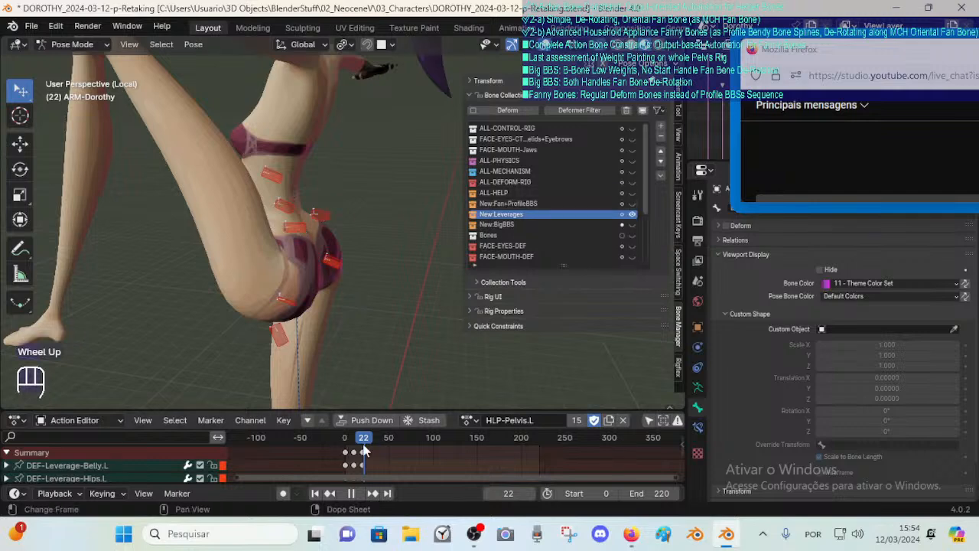
{"action": "mouse_move", "coordinate": [360, 444]}
{"action": "left_mouse_down"}
{"action": "mouse_move", "coordinate": [344, 442]}
{"action": "mouse_move", "coordinate": [355, 441]}
{"action": "left_mouse_up"}
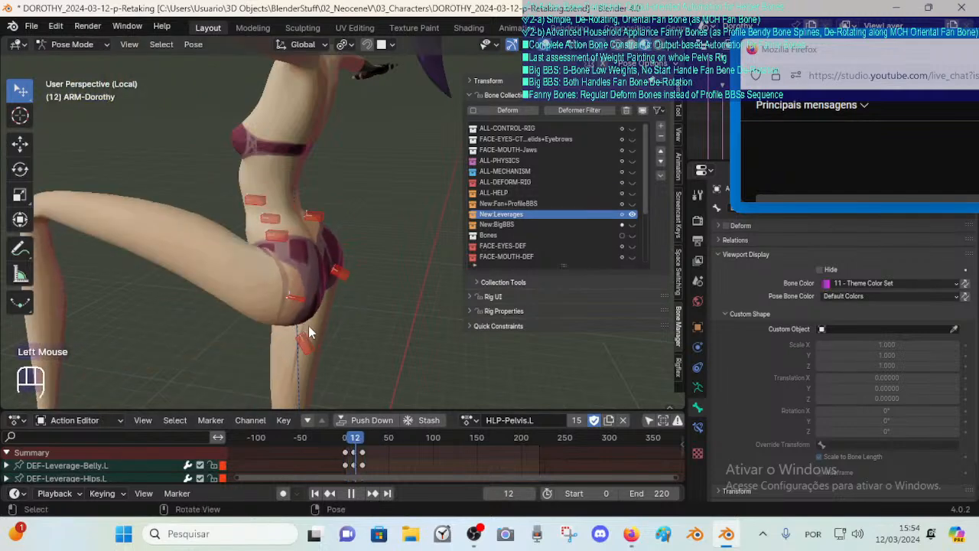
Select DEF-Leverage-Buttocks.L, view it from behind and try to move it.
{"action": "left_click", "coordinate": [306, 346]}
{"action": "middle_click_drag", "start_coordinate": [320, 324], "coordinate": [375, 234]}
{"action": "key", "text": "g"}
{"action": "key", "text": "Escape"}
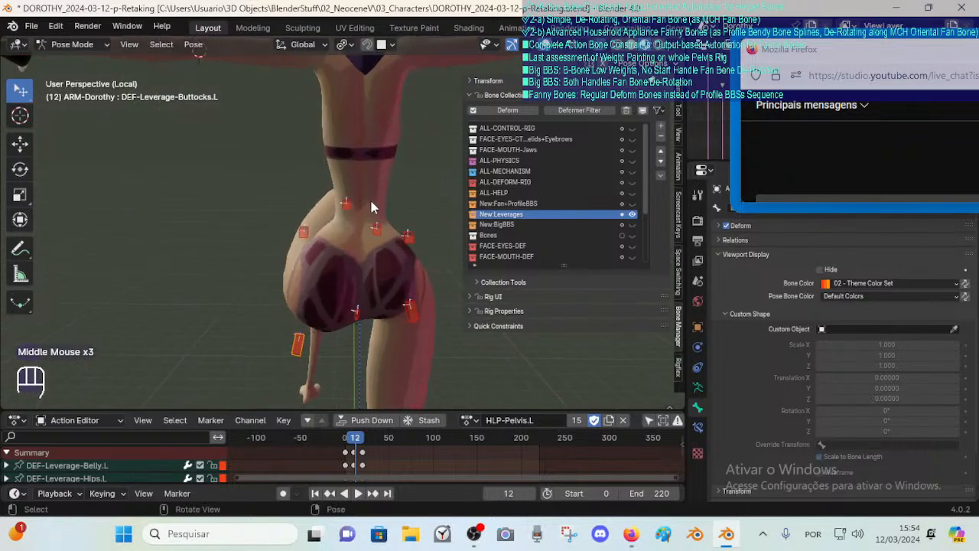
Hide the right-side belly, hip and buttock leverage bones, keeping only the left-side and crotch bones in view.
{"action": "key", "text": "b"}
{"action": "left_click_drag", "start_coordinate": [369, 200], "coordinate": [447, 345]}
{"action": "left_click", "coordinate": [298, 341], "text": "shift"}
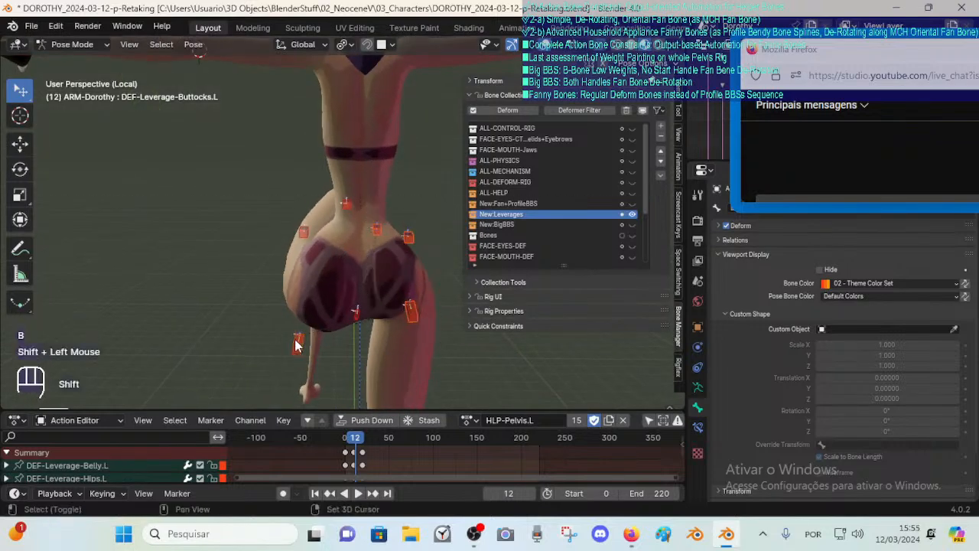
{"action": "middle_click_drag", "start_coordinate": [297, 344], "coordinate": [374, 333]}
{"action": "key", "text": "h"}
Check the crotch, hip and belly leverage bones one by one, toggling New:Leverages off and on for comparison.
{"action": "left_click", "coordinate": [359, 318]}
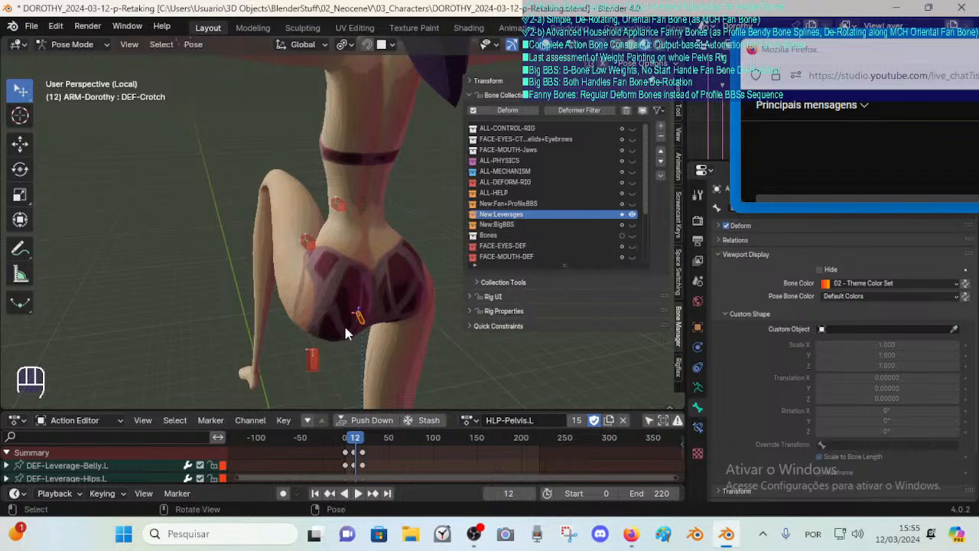
{"action": "left_click", "coordinate": [631, 214]}
{"action": "left_click", "coordinate": [632, 214]}
{"action": "left_click", "coordinate": [344, 203]}
{"action": "left_click", "coordinate": [296, 246]}
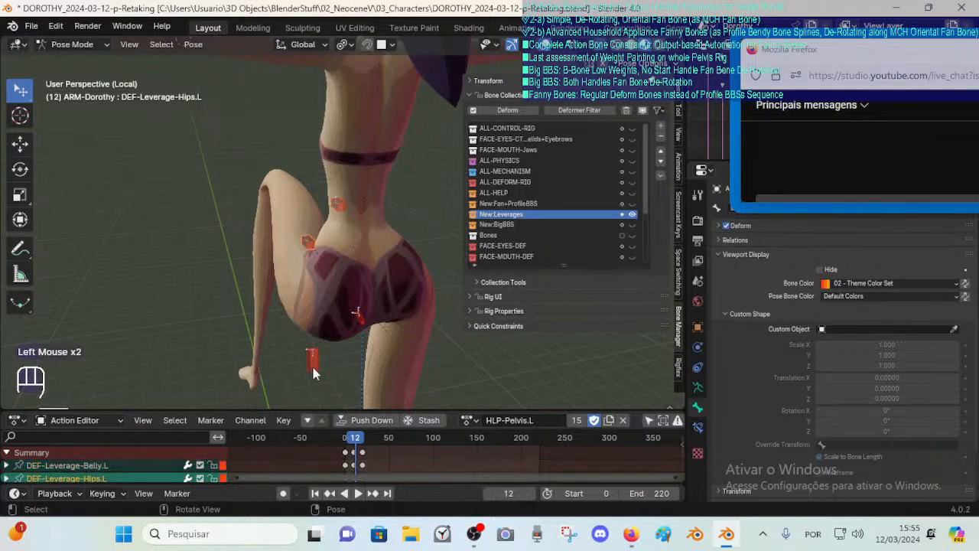
{"action": "left_click", "coordinate": [310, 268]}
{"action": "left_click", "coordinate": [308, 244]}
{"action": "left_click", "coordinate": [341, 208]}
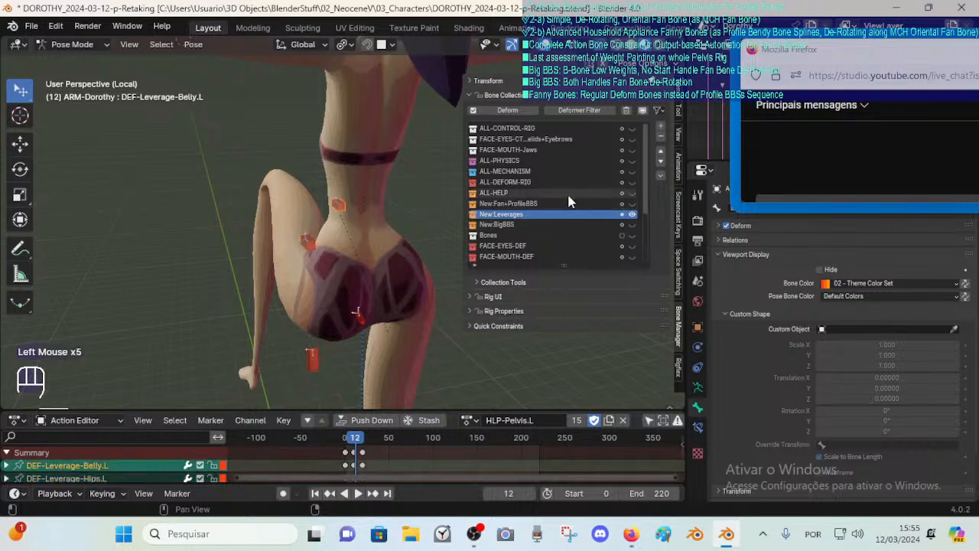
Show the New:Fan+ProfileBBS collection in place of New:Leverages and view the pelvis bones from the side.
{"action": "left_click", "coordinate": [632, 204]}
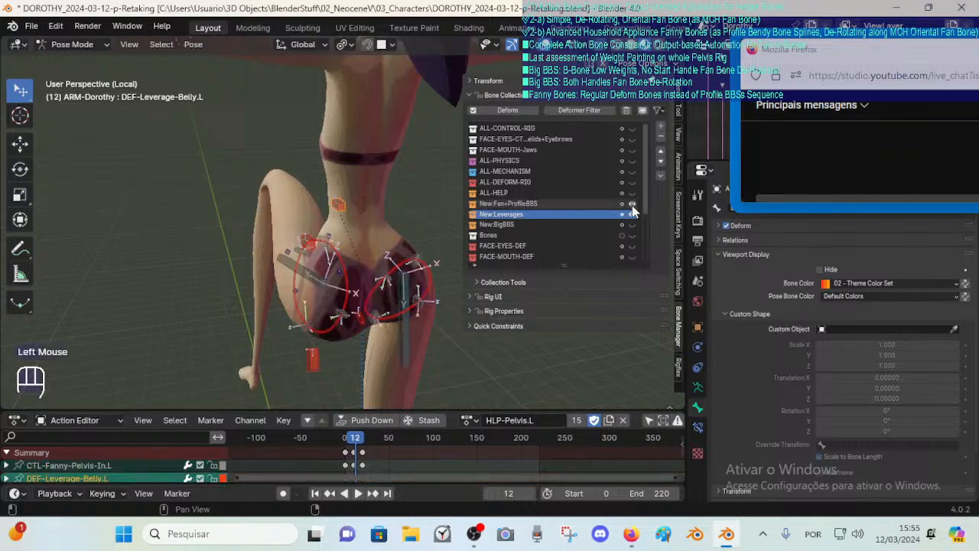
{"action": "left_click", "coordinate": [632, 204]}
{"action": "left_click", "coordinate": [631, 214]}
{"action": "left_click", "coordinate": [632, 203]}
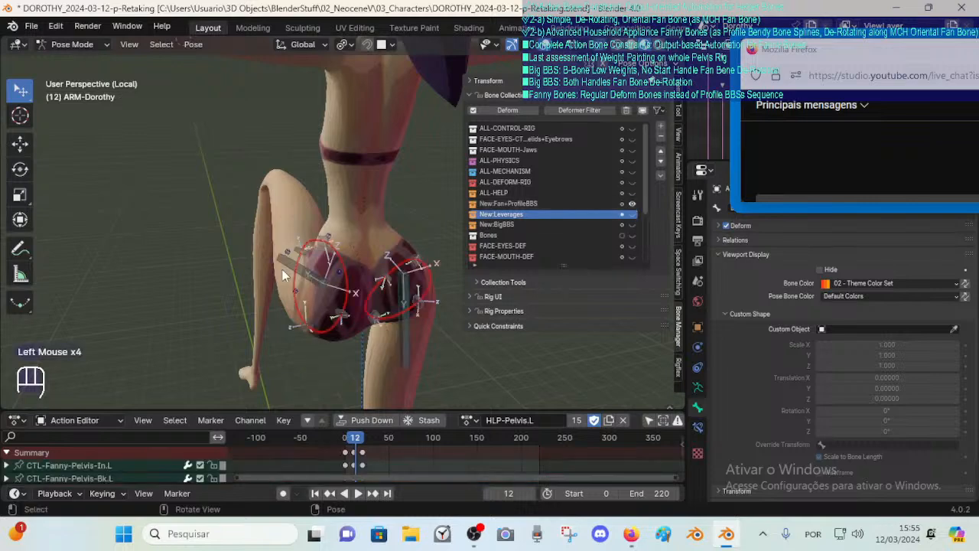
{"action": "middle_click_drag", "start_coordinate": [283, 276], "coordinate": [350, 275]}
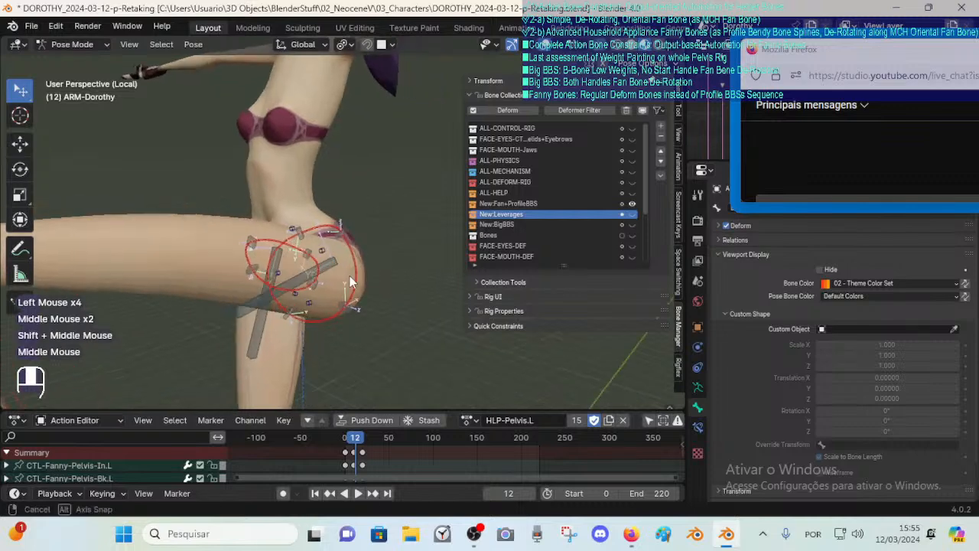
Select the CTL-Fanny-Pelvis-Out.L control, try to move it and examine the pelvis controls from the front.
{"action": "scroll", "coordinate": [350, 275], "scroll_direction": "up", "scroll_amount": 1}
{"action": "left_click", "coordinate": [310, 221]}
{"action": "middle_click_drag", "start_coordinate": [310, 221], "coordinate": [312, 272]}
{"action": "left_click", "coordinate": [360, 235]}
{"action": "key", "text": "g"}
{"action": "key", "text": "Escape"}
{"action": "middle_click_drag", "start_coordinate": [312, 271], "coordinate": [303, 263]}
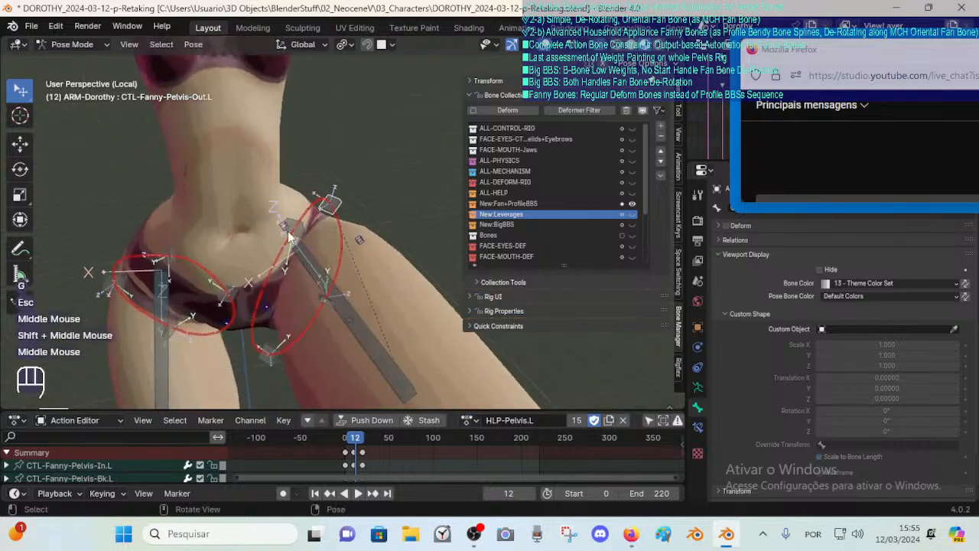
Show New:Leverages alongside the fan and profile bones and try to move DEF-Leverage-Belly.L.
{"action": "left_click", "coordinate": [632, 214]}
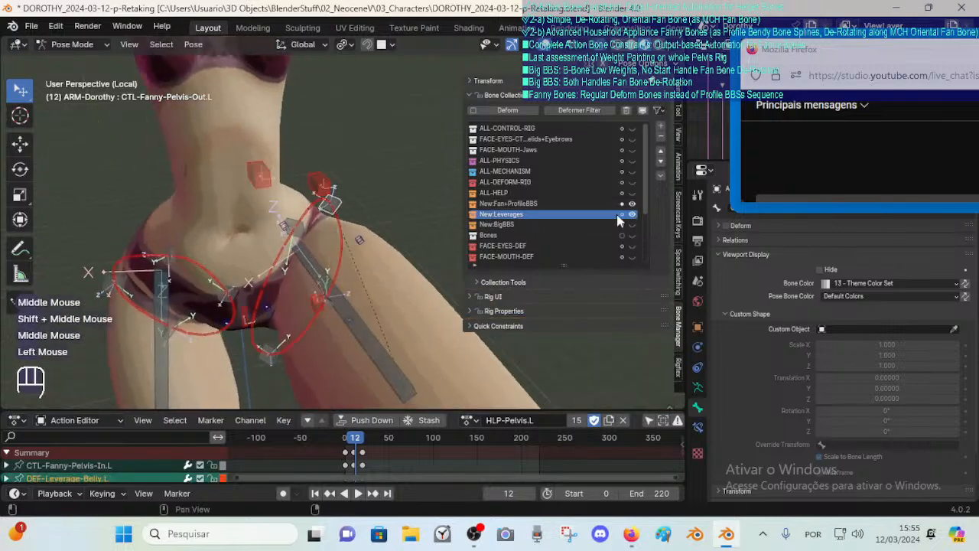
{"action": "double_click", "coordinate": [259, 176]}
{"action": "key", "text": "g"}
{"action": "key", "text": "Escape"}
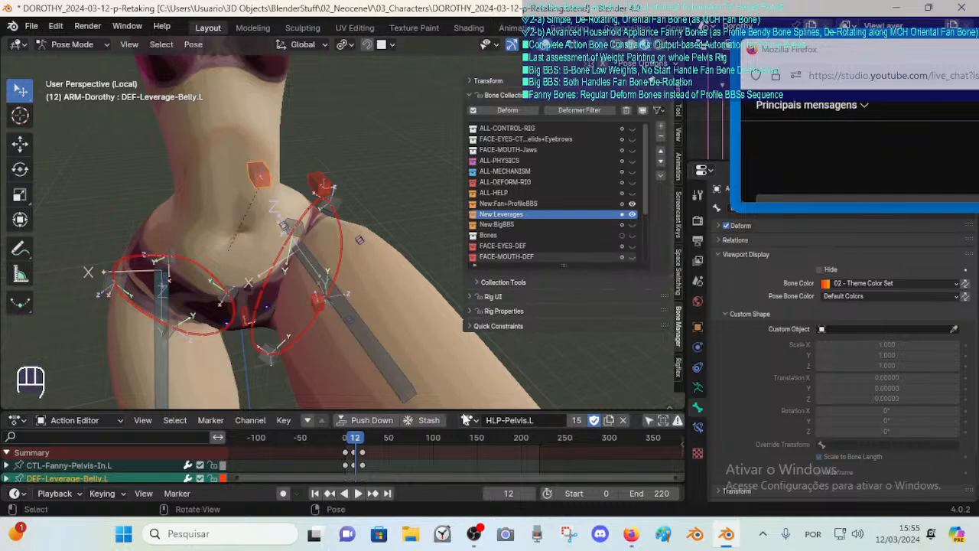
Select the MAP-Thigh-Ft.L bone at the front of the left thigh and show the ALL-CONTROL-RIG collection.
{"action": "scroll", "coordinate": [373, 451], "scroll_direction": "down", "scroll_amount": 2}
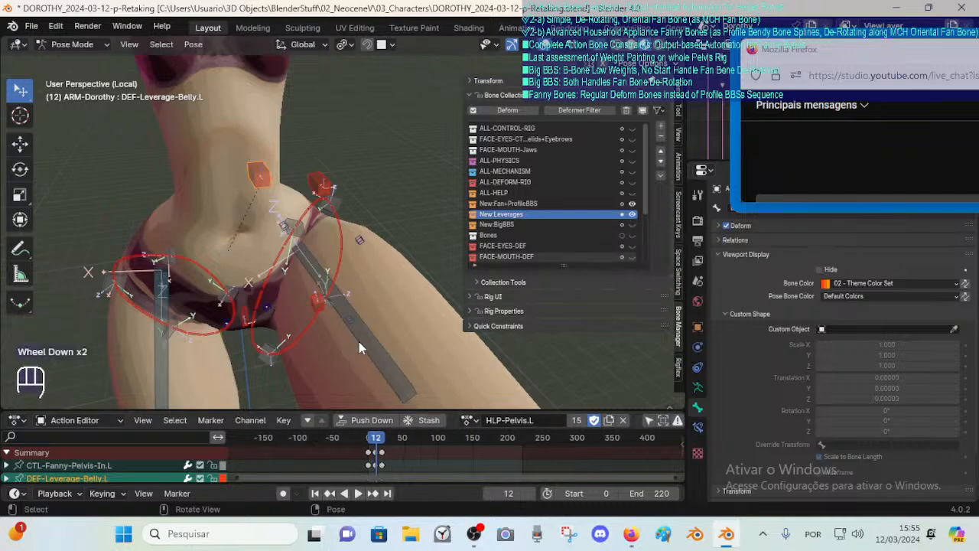
{"action": "key", "text": "a"}
{"action": "key", "text": "alt+a"}
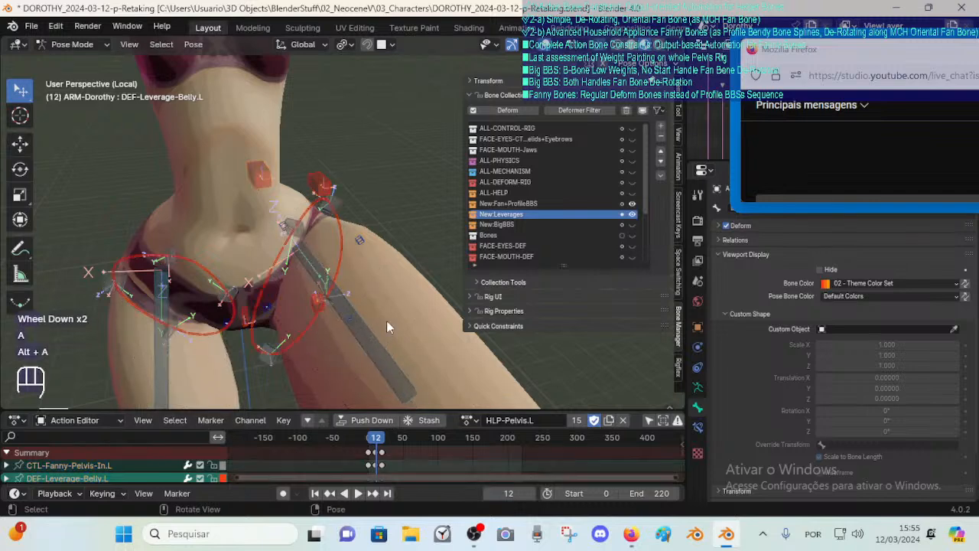
{"action": "left_click", "coordinate": [347, 204]}
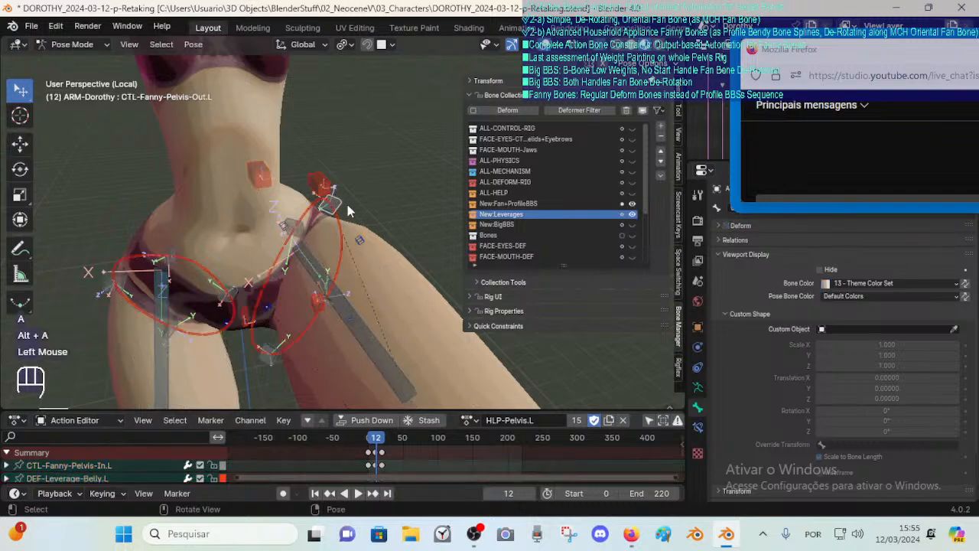
{"action": "left_click", "coordinate": [279, 224]}
{"action": "left_click", "coordinate": [632, 127]}
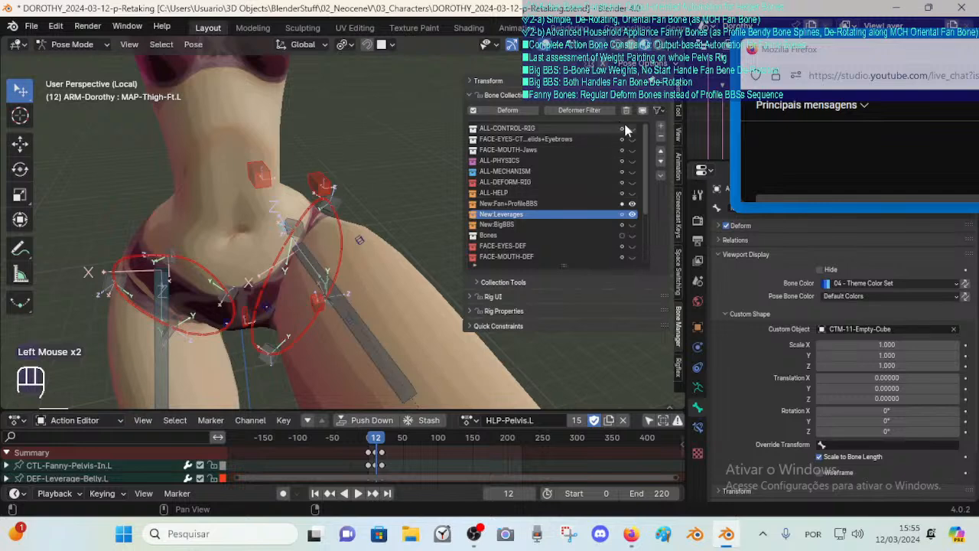
Scrub the animation out to frame 78 and back to frame 0, examining the whole rig and the front of the pelvis.
{"action": "left_click_drag", "start_coordinate": [377, 442], "coordinate": [422, 442]}
{"action": "mouse_move", "coordinate": [263, 271]}
{"action": "middle_mouse_down"}
{"action": "mouse_move", "coordinate": [281, 268]}
{"action": "mouse_move", "coordinate": [252, 276]}
{"action": "middle_mouse_up"}
{"action": "scroll", "coordinate": [252, 276], "scroll_direction": "down", "scroll_amount": 3}
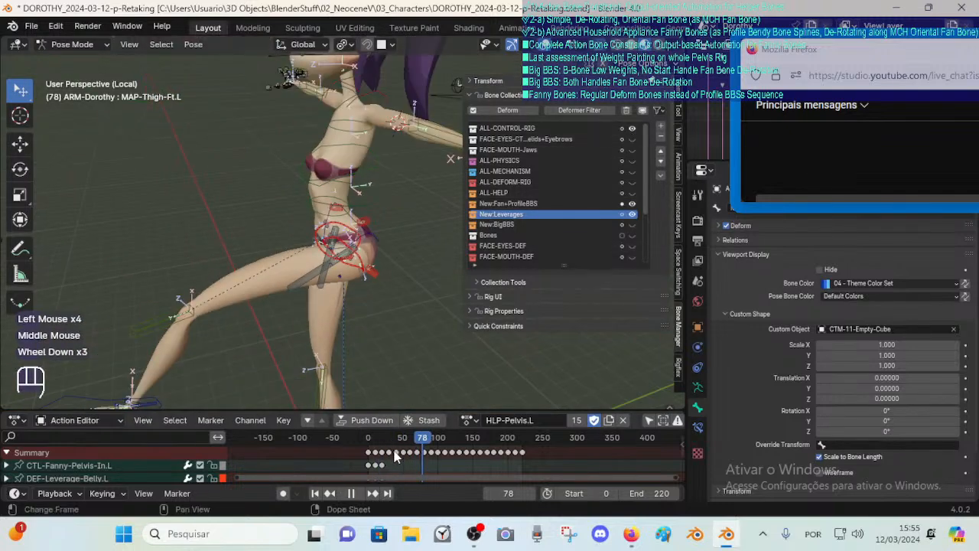
{"action": "left_click_drag", "start_coordinate": [422, 442], "coordinate": [367, 436]}
{"action": "scroll", "coordinate": [295, 312], "scroll_direction": "up", "scroll_amount": 2}
{"action": "middle_click_drag", "start_coordinate": [295, 312], "coordinate": [376, 251]}
{"action": "scroll", "coordinate": [304, 264], "scroll_direction": "up", "scroll_amount": 1}
{"action": "middle_click_drag", "start_coordinate": [304, 264], "coordinate": [320, 283]}
{"action": "scroll", "coordinate": [321, 286], "scroll_direction": "up", "scroll_amount": 1}
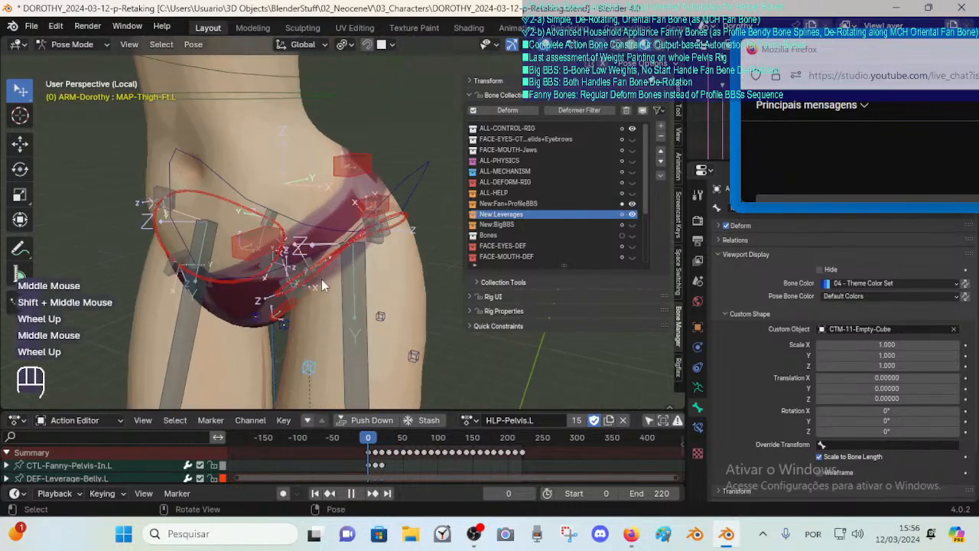
Scrub through the opening leg-raise frames and return to frame 0, examining the pelvis controls from several sides.
{"action": "left_click_drag", "start_coordinate": [368, 437], "coordinate": [380, 437]}
{"action": "middle_click_drag", "start_coordinate": [273, 315], "coordinate": [354, 309]}
{"action": "left_click_drag", "start_coordinate": [382, 438], "coordinate": [393, 439]}
{"action": "middle_click_drag", "start_coordinate": [380, 296], "coordinate": [199, 283]}
{"action": "mouse_move", "coordinate": [306, 298]}
{"action": "middle_mouse_down", "text": "shift"}
{"action": "mouse_move", "coordinate": [200, 281]}
{"action": "mouse_move", "coordinate": [301, 293]}
{"action": "middle_mouse_up", "text": "shift"}
{"action": "left_click_drag", "start_coordinate": [397, 438], "coordinate": [368, 439]}
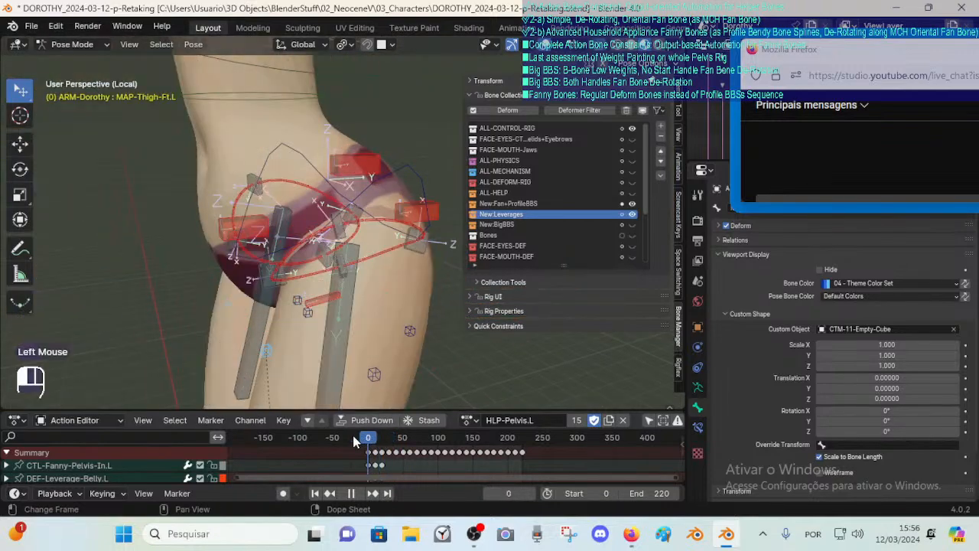
{"action": "middle_click_drag", "start_coordinate": [263, 286], "coordinate": [286, 274]}
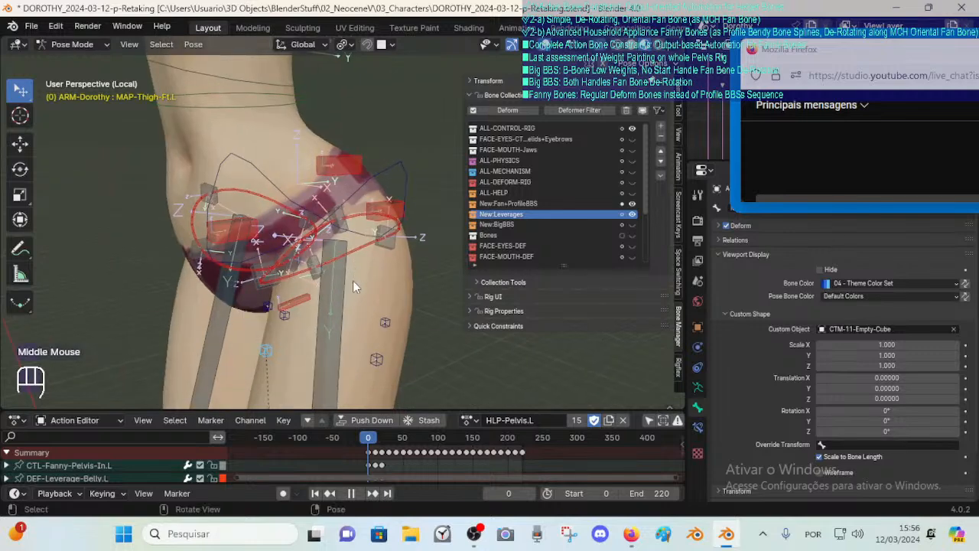
{"action": "scroll", "coordinate": [353, 280], "scroll_direction": "down", "scroll_amount": 1}
Show the bone constraints and examine those on FAN-Thigh.L and CTL-Fanny-Pelvis-Ft.L.
{"action": "left_click", "coordinate": [697, 426]}
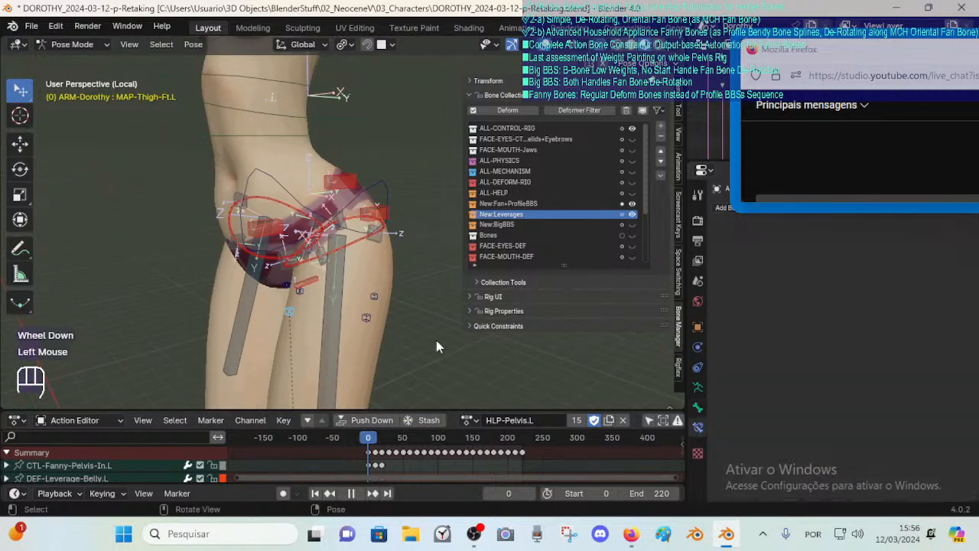
{"action": "left_click", "coordinate": [349, 292]}
{"action": "middle_click_drag", "start_coordinate": [350, 293], "coordinate": [374, 298]}
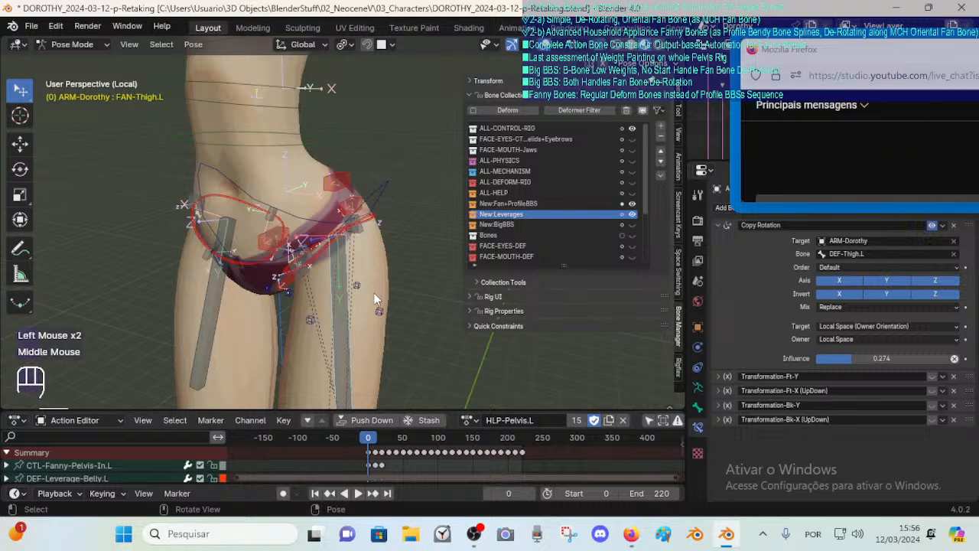
{"action": "middle_click_drag", "start_coordinate": [309, 292], "coordinate": [306, 292]}
{"action": "left_click", "coordinate": [330, 283]}
{"action": "scroll", "coordinate": [343, 306], "scroll_direction": "up", "scroll_amount": 1}
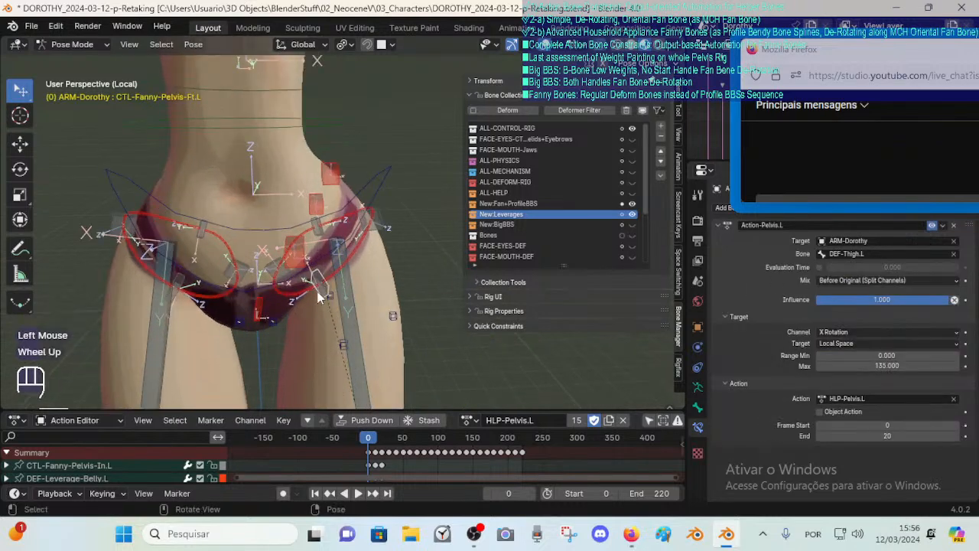
{"action": "left_click", "coordinate": [321, 264]}
{"action": "left_click", "coordinate": [321, 264]}
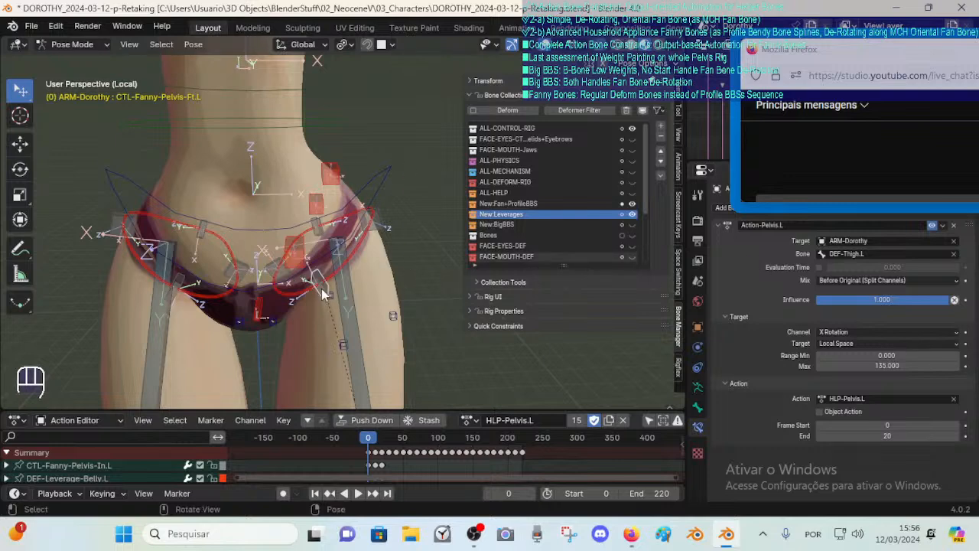
Check the maximum of the X Rotation target range in the Action-Pelvis.L constraint without altering it.
{"action": "middle_click_drag", "start_coordinate": [298, 234], "coordinate": [315, 205]}
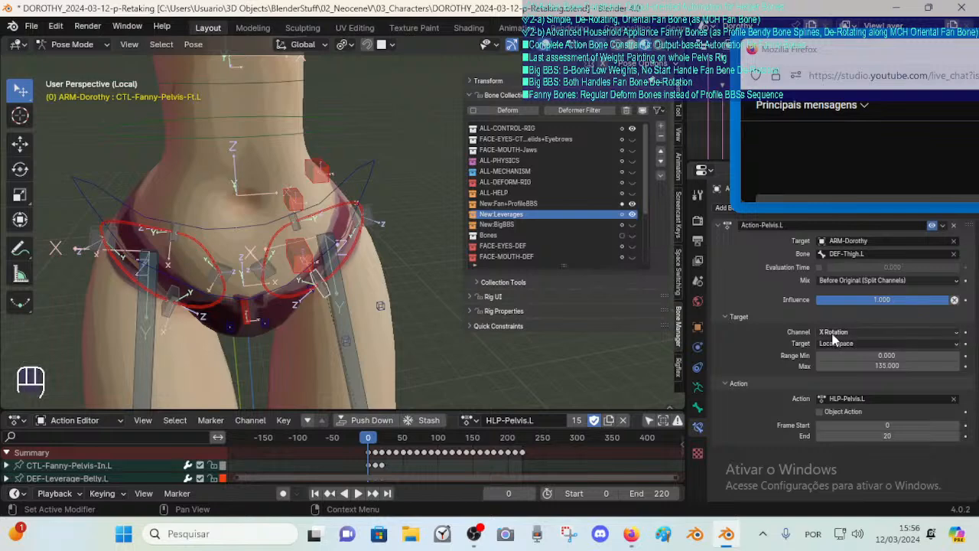
{"action": "left_click", "coordinate": [884, 367]}
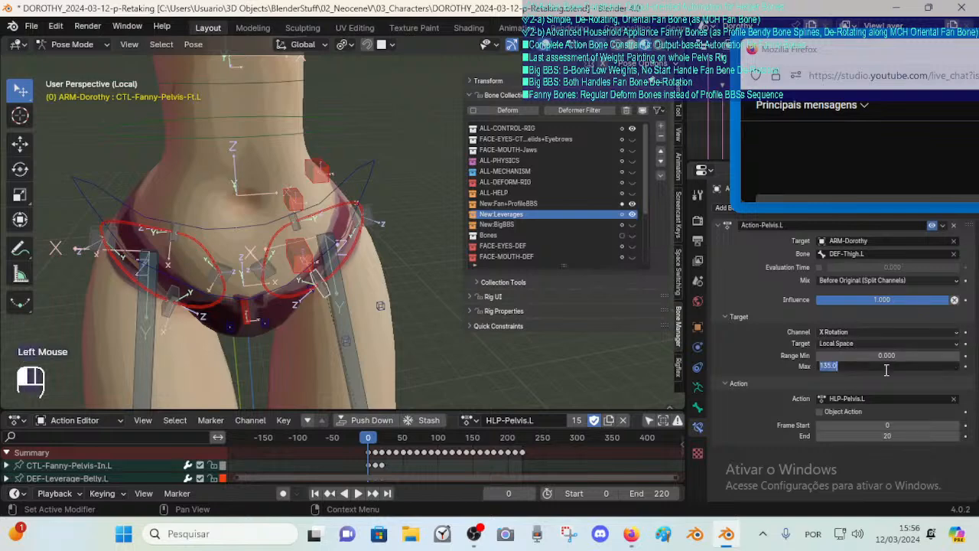
{"action": "left_click", "coordinate": [816, 377]}
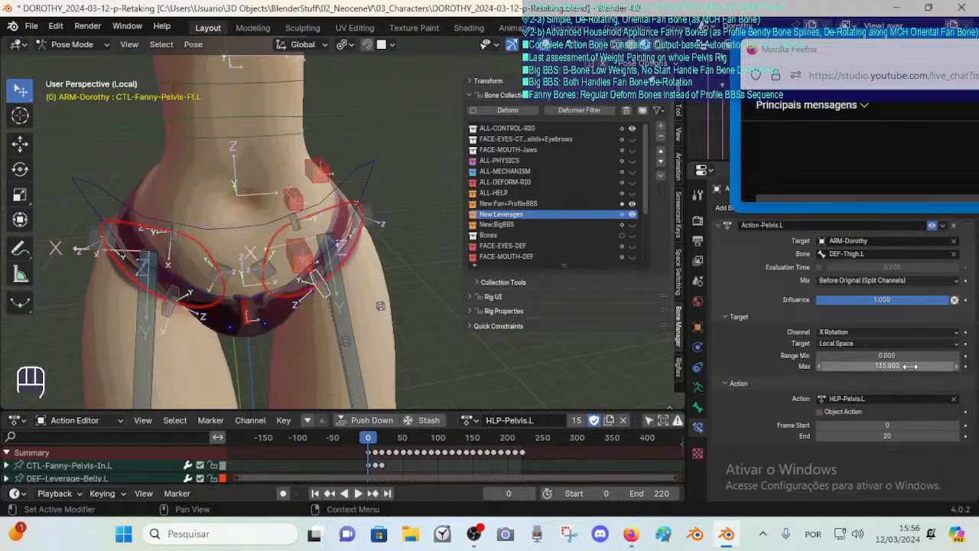
{"action": "middle_click_drag", "start_coordinate": [429, 239], "coordinate": [360, 229]}
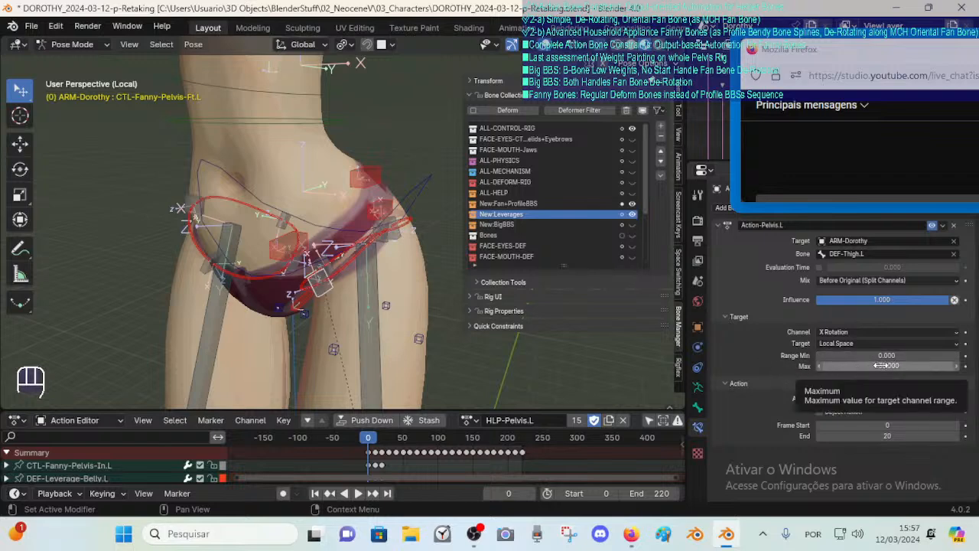
{"action": "middle_click_drag", "start_coordinate": [321, 260], "coordinate": [344, 291]}
{"action": "scroll", "coordinate": [310, 266], "scroll_direction": "down", "scroll_amount": 2}
{"action": "scroll", "coordinate": [312, 268], "scroll_direction": "up", "scroll_amount": 1}
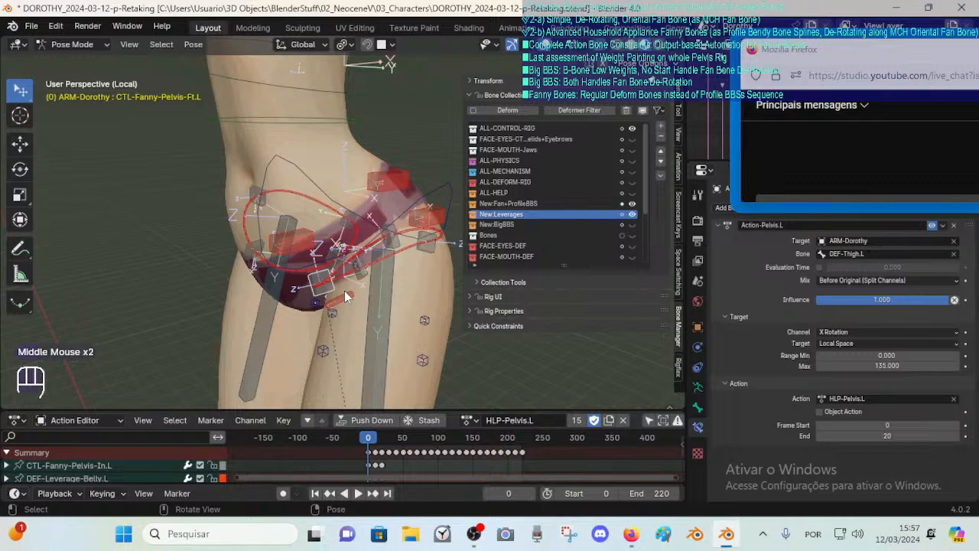
Scrub through the leg raise, stop at frame 12 and enlarge the Action Editor to show more channels.
{"action": "left_click", "coordinate": [379, 437]}
{"action": "left_click_drag", "start_coordinate": [381, 441], "coordinate": [384, 440]}
{"action": "middle_click_drag", "start_coordinate": [371, 367], "coordinate": [348, 329]}
{"action": "scroll", "coordinate": [383, 352], "scroll_direction": "down", "scroll_amount": 1}
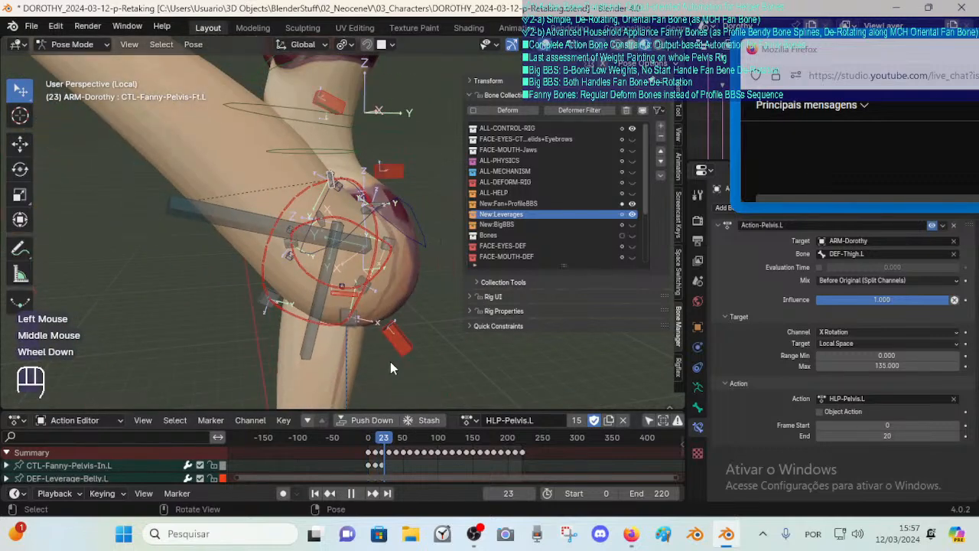
{"action": "left_click_drag", "start_coordinate": [386, 442], "coordinate": [369, 444]}
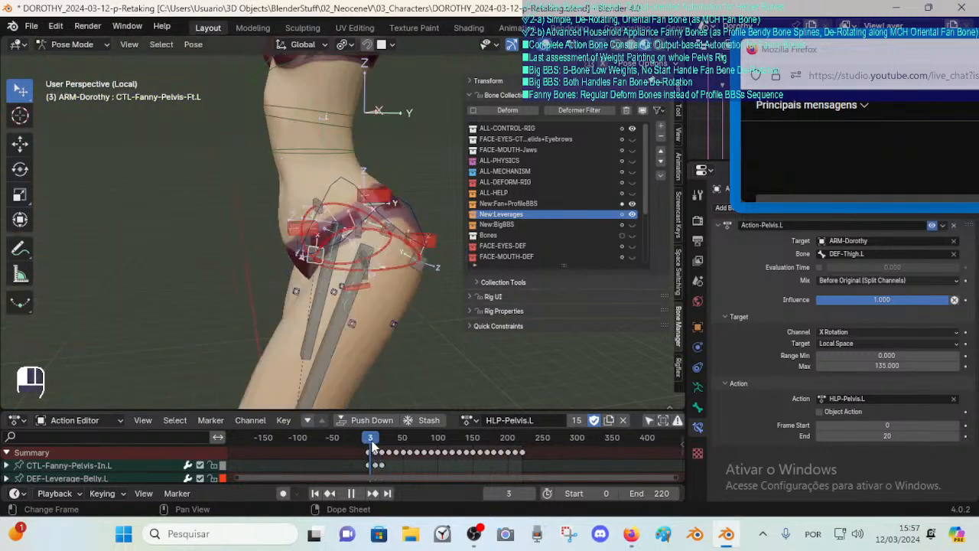
{"action": "middle_click_drag", "start_coordinate": [332, 262], "coordinate": [303, 257]}
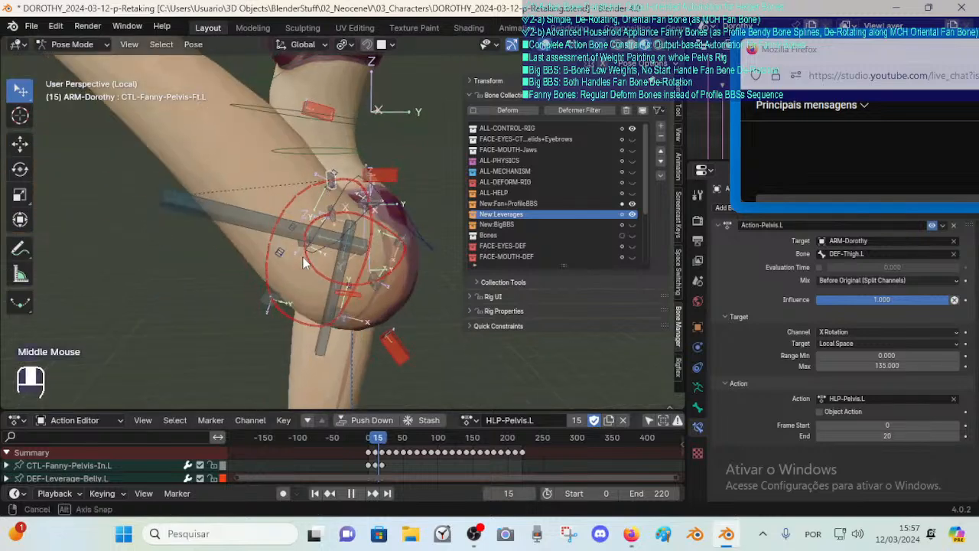
{"action": "left_click", "coordinate": [368, 445]}
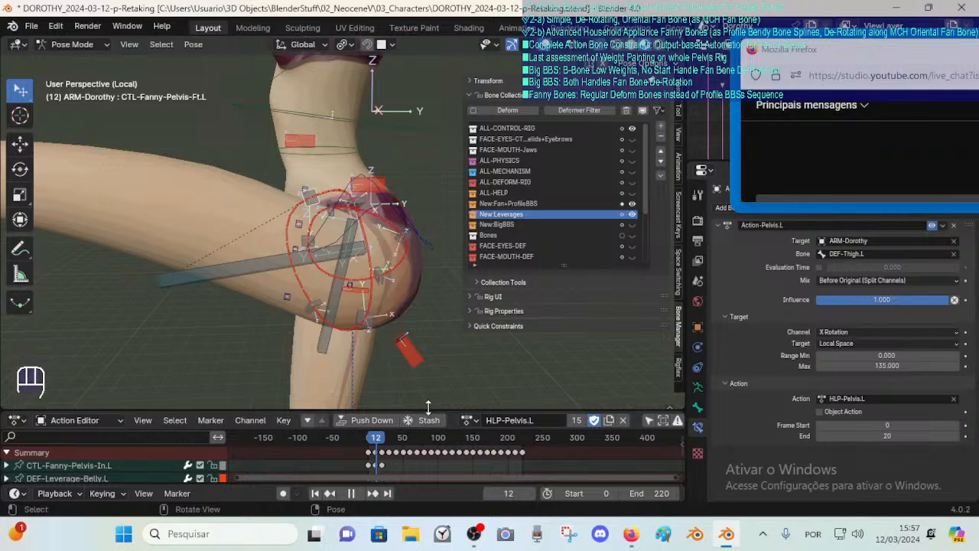
{"action": "left_click_drag", "start_coordinate": [430, 412], "coordinate": [433, 369]}
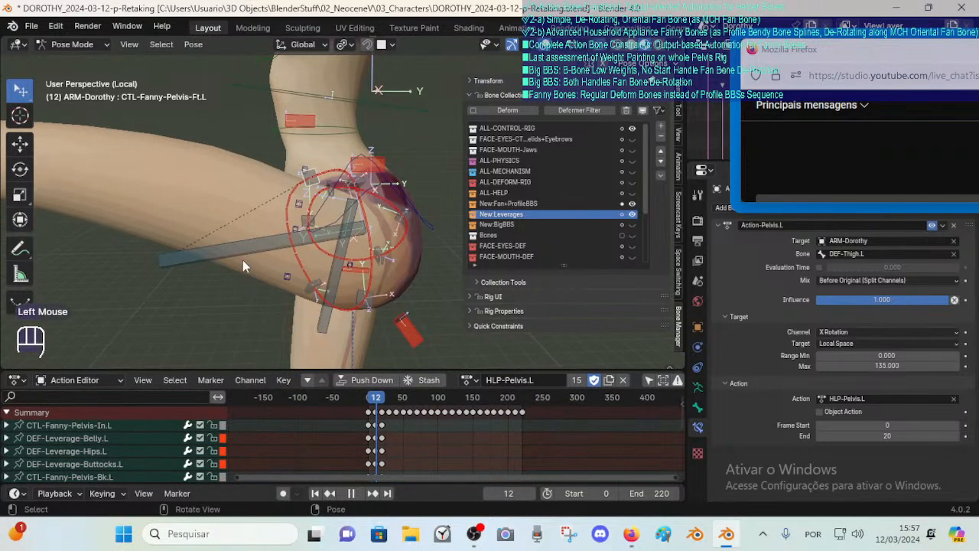
Scrub the leg animation to frame 40 and examine the left pelvis controls from several sides, shrinking the browser window over the constraint settings.
{"action": "middle_click_drag", "start_coordinate": [242, 261], "coordinate": [311, 240]}
{"action": "scroll", "coordinate": [320, 312], "scroll_direction": "up", "scroll_amount": 1}
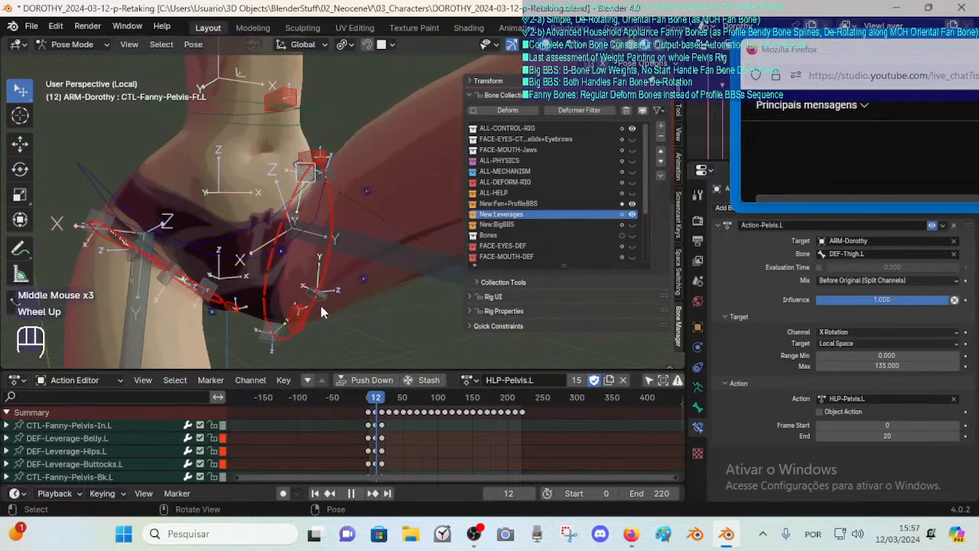
{"action": "middle_click_drag", "start_coordinate": [320, 306], "coordinate": [325, 262]}
{"action": "scroll", "coordinate": [325, 242], "scroll_direction": "down", "scroll_amount": 1}
{"action": "left_click_drag", "start_coordinate": [378, 399], "coordinate": [396, 401]}
{"action": "middle_click_drag", "start_coordinate": [398, 291], "coordinate": [370, 290], "text": "shift"}
{"action": "middle_click_drag", "start_coordinate": [387, 274], "coordinate": [364, 288], "text": "shift"}
{"action": "middle_click_drag", "start_coordinate": [364, 288], "coordinate": [392, 283]}
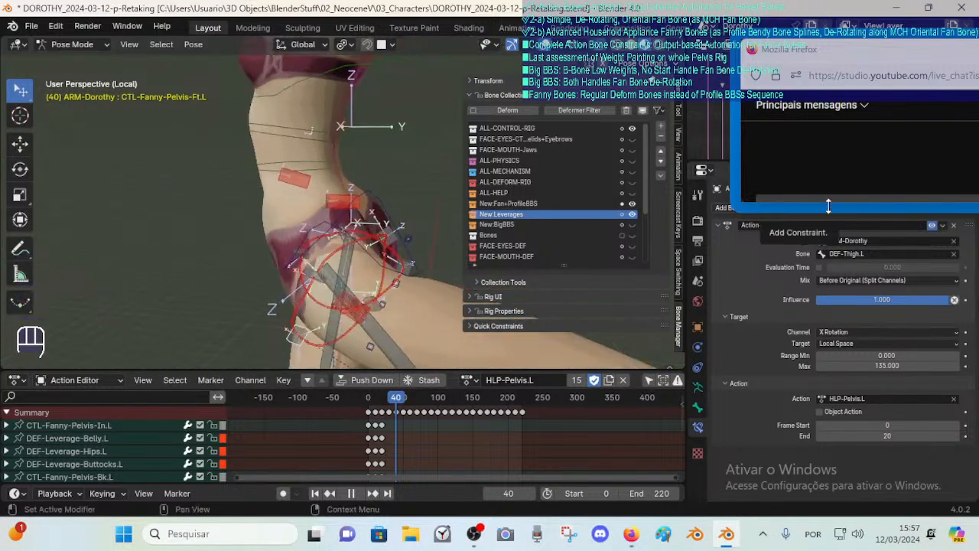
{"action": "left_click_drag", "start_coordinate": [828, 205], "coordinate": [811, 186]}
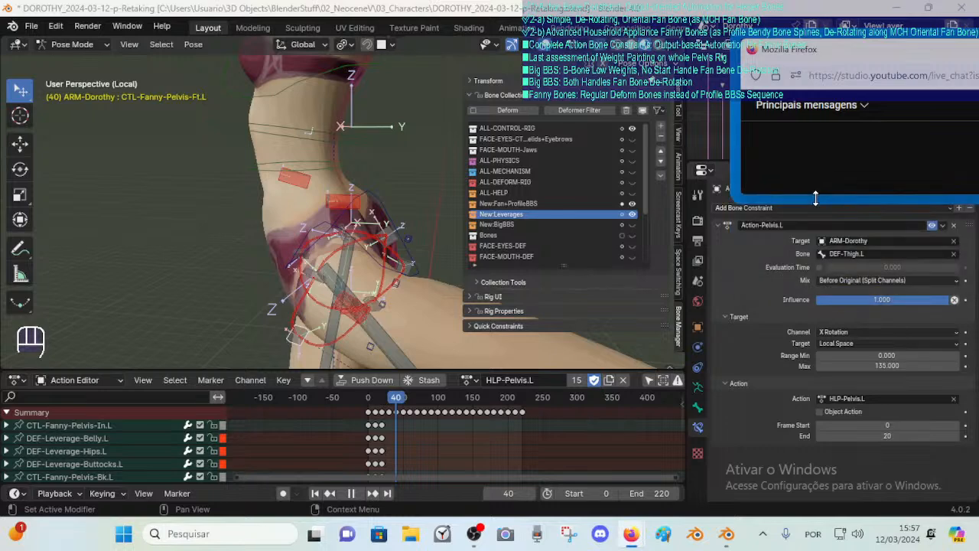
{"action": "middle_click_drag", "start_coordinate": [304, 288], "coordinate": [371, 226]}
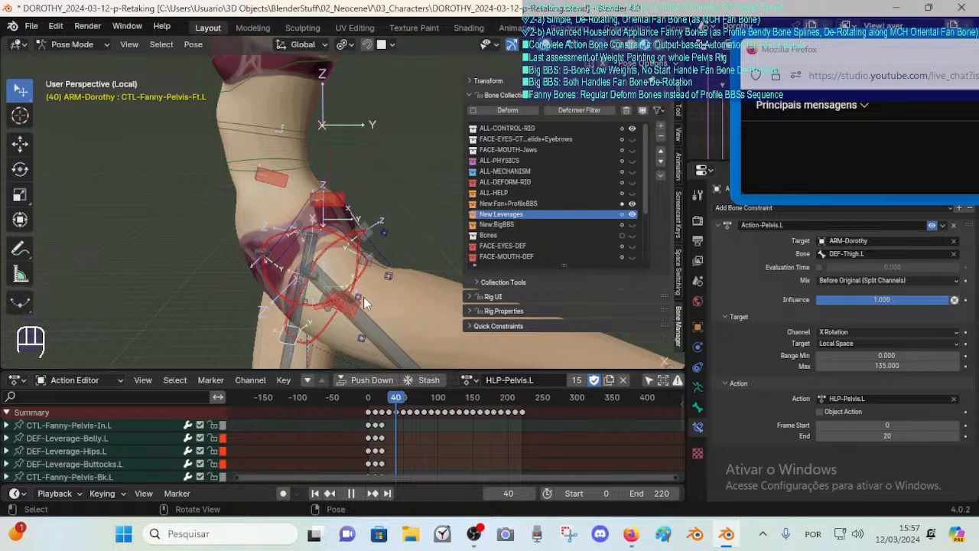
{"action": "middle_click_drag", "start_coordinate": [363, 296], "coordinate": [382, 302]}
Return the animation to frame 0 and hide the ALL-CONTROL-RIG bone collection.
{"action": "left_click_drag", "start_coordinate": [396, 403], "coordinate": [368, 403]}
{"action": "middle_click_drag", "start_coordinate": [230, 253], "coordinate": [332, 259]}
{"action": "scroll", "coordinate": [279, 249], "scroll_direction": "down", "scroll_amount": 2}
{"action": "left_click", "coordinate": [634, 128]}
Select the left-side pelvis bones together with DEF-Crotch and hide all unselected bones.
{"action": "scroll", "coordinate": [325, 231], "scroll_direction": "up", "scroll_amount": 2}
{"action": "scroll", "coordinate": [356, 218], "scroll_direction": "down", "scroll_amount": 1}
{"action": "key", "text": "alt+a"}
{"action": "scroll", "coordinate": [341, 230], "scroll_direction": "up", "scroll_amount": 2}
{"action": "key", "text": "b"}
{"action": "left_click_drag", "start_coordinate": [326, 75], "coordinate": [459, 310]}
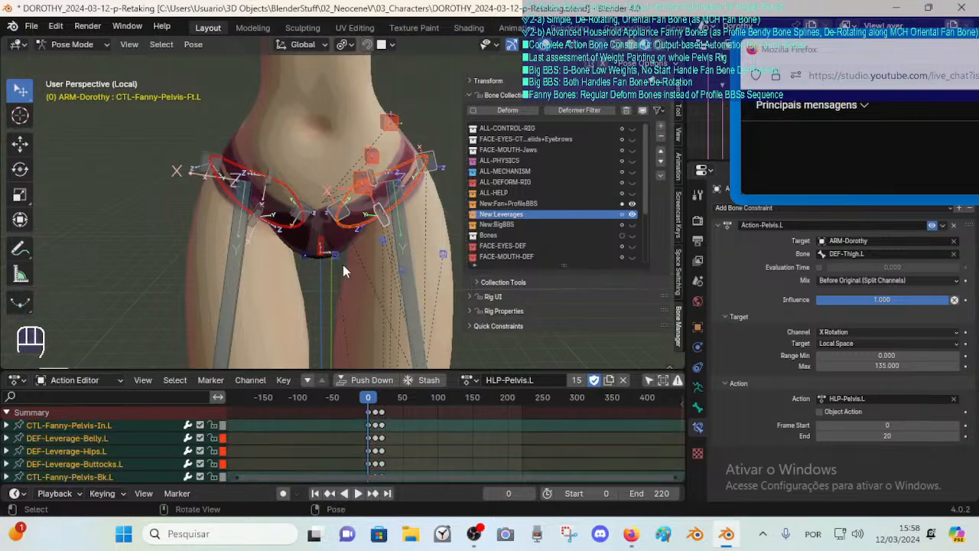
{"action": "middle_click_drag", "start_coordinate": [342, 265], "coordinate": [321, 247]}
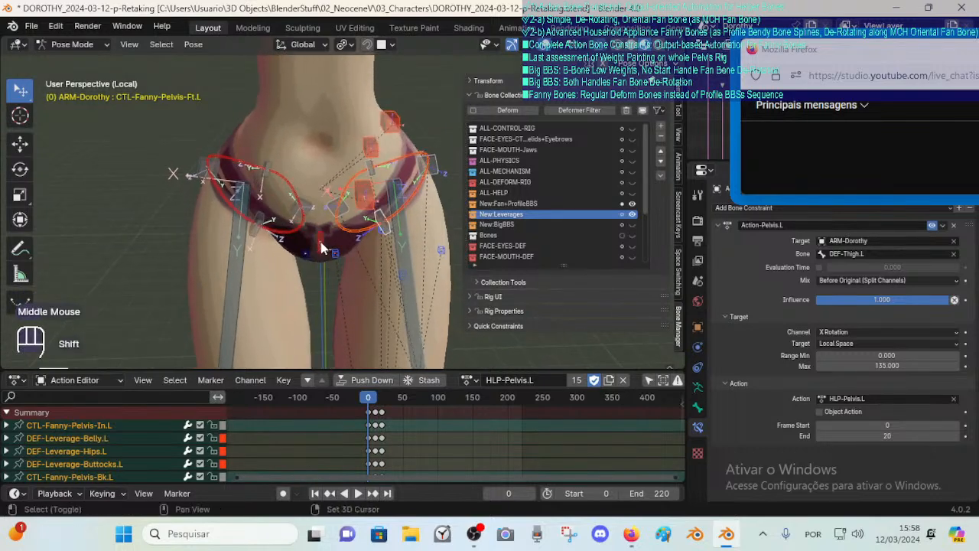
{"action": "left_click", "coordinate": [324, 249], "text": "shift"}
{"action": "scroll", "coordinate": [421, 251], "scroll_direction": "down", "scroll_amount": 2}
{"action": "middle_click_drag", "start_coordinate": [427, 246], "coordinate": [388, 247]}
{"action": "key", "text": "shift+h"}
{"action": "scroll", "coordinate": [388, 247], "scroll_direction": "up", "scroll_amount": 1}
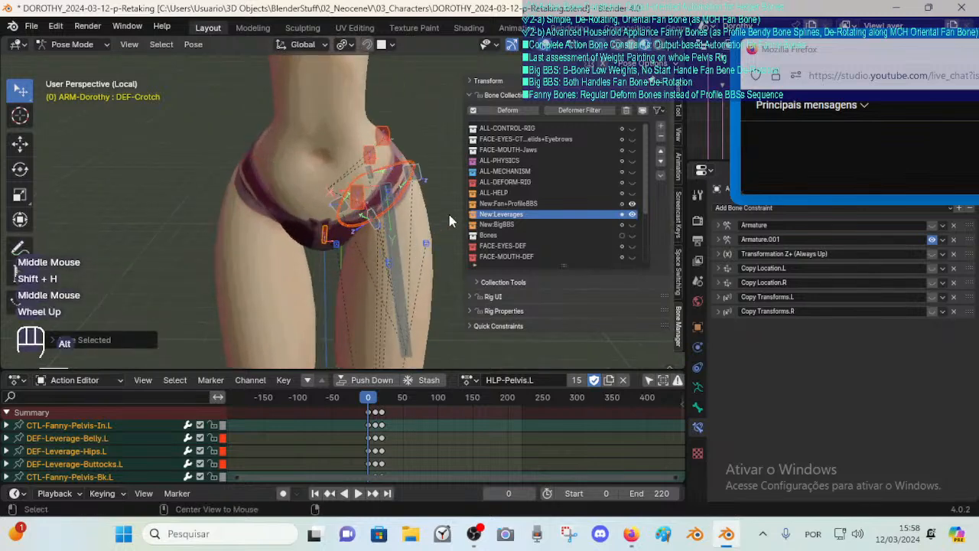
Deselect all bones and toggle the New:Leverages and New:Fan+ProfileBBS collections to check which bones each one holds.
{"action": "key", "text": "alt+a"}
{"action": "left_click", "coordinate": [632, 215]}
{"action": "left_click", "coordinate": [632, 215]}
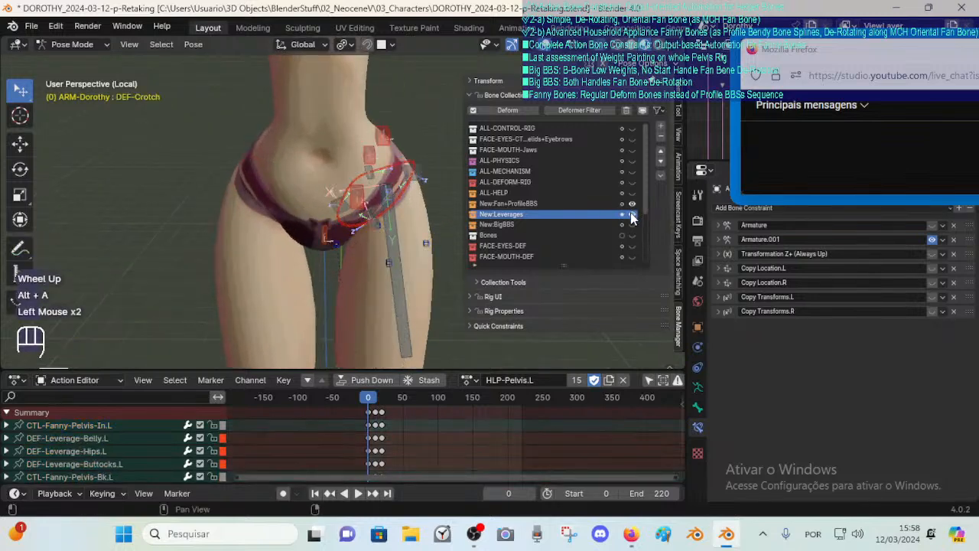
{"action": "left_click", "coordinate": [631, 215]}
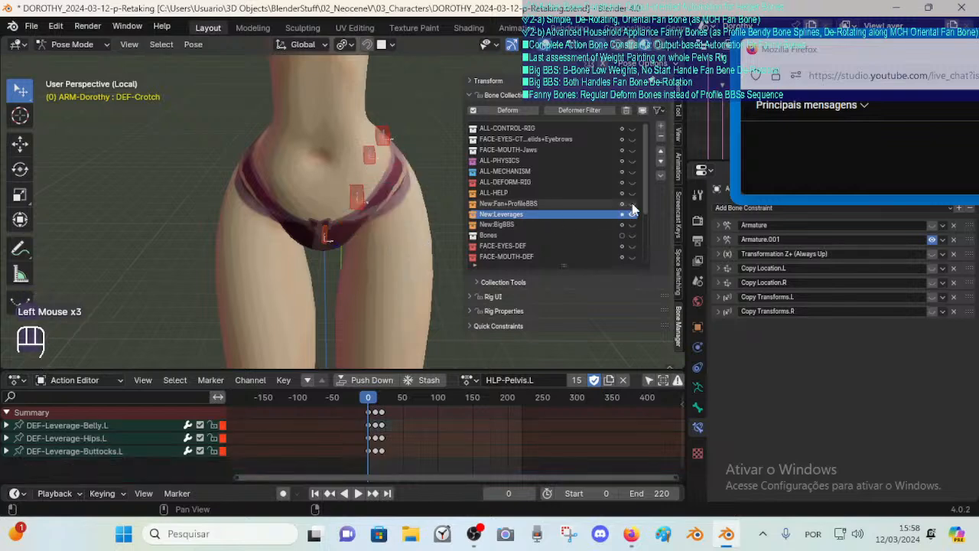
{"action": "left_click", "coordinate": [631, 215]}
{"action": "left_click", "coordinate": [632, 215]}
{"action": "left_click", "coordinate": [632, 215]}
{"action": "left_click", "coordinate": [632, 215]}
{"action": "left_click", "coordinate": [632, 214]}
{"action": "left_click", "coordinate": [632, 193]}
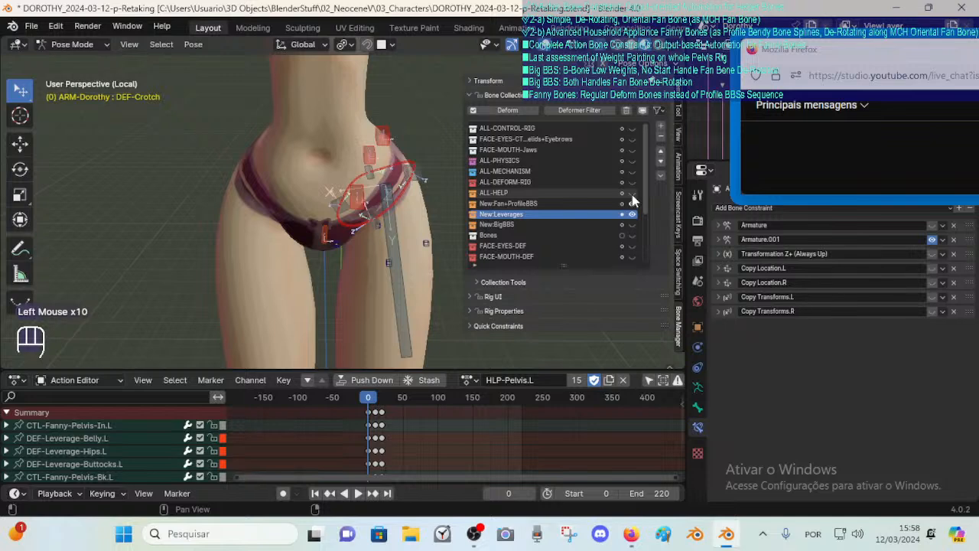
Hide the New:Fan+ProfileBBS and New:Leverages collections, then show ALL-HELP and unhide its bones.
{"action": "left_click", "coordinate": [563, 194]}
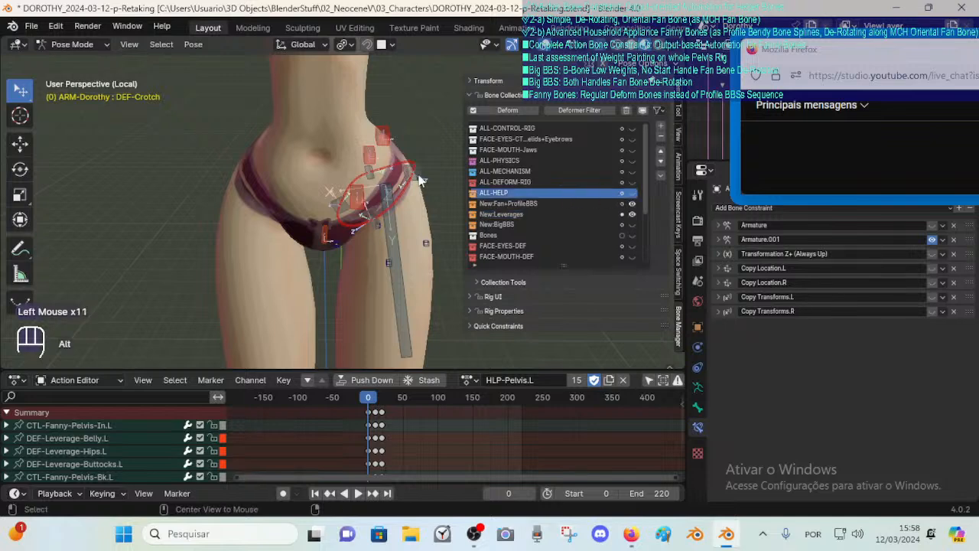
{"action": "left_click", "coordinate": [632, 205]}
{"action": "left_click", "coordinate": [342, 202]}
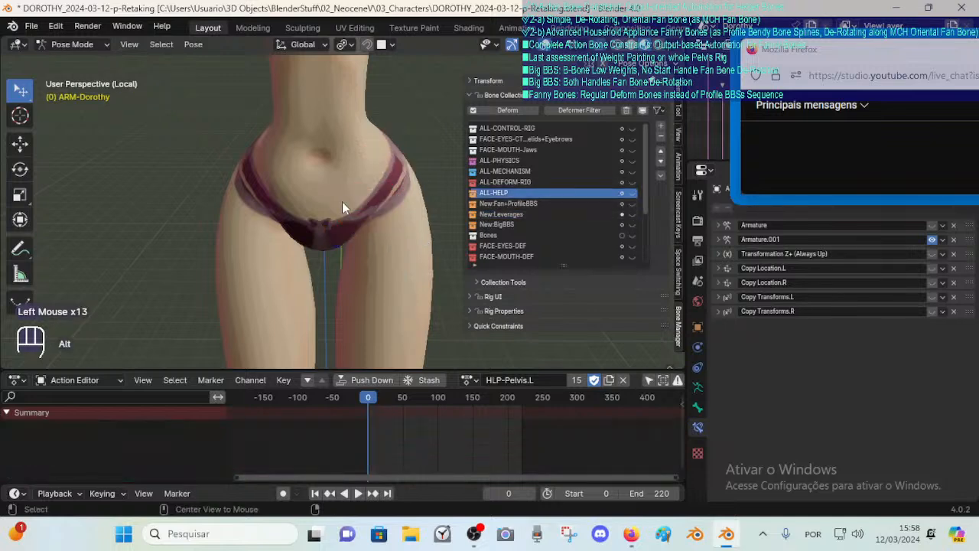
{"action": "key", "text": "alt+h"}
{"action": "key", "text": "alt+h"}
{"action": "left_click", "coordinate": [321, 196]}
{"action": "key", "text": "alt+h"}
{"action": "key", "text": "alt+h"}
{"action": "scroll", "coordinate": [316, 224], "scroll_direction": "down", "scroll_amount": 4}
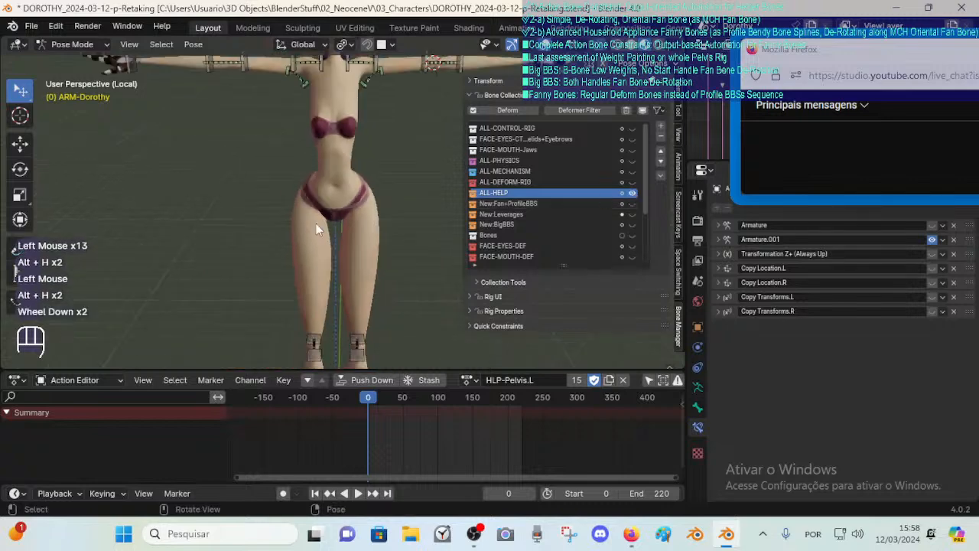
Hide ALL-HELP and show the New:Fan+ProfileBBS, New:Leverages and New:BigBBS collections around the pelvis.
{"action": "scroll", "coordinate": [354, 257], "scroll_direction": "up", "scroll_amount": 1}
{"action": "scroll", "coordinate": [355, 251], "scroll_direction": "up", "scroll_amount": 1}
{"action": "middle_click_drag", "start_coordinate": [381, 149], "coordinate": [357, 172], "text": "shift"}
{"action": "scroll", "coordinate": [350, 210], "scroll_direction": "up", "scroll_amount": 4}
{"action": "middle_click_drag", "start_coordinate": [340, 252], "coordinate": [375, 243]}
{"action": "left_click", "coordinate": [634, 194]}
{"action": "left_click", "coordinate": [634, 195]}
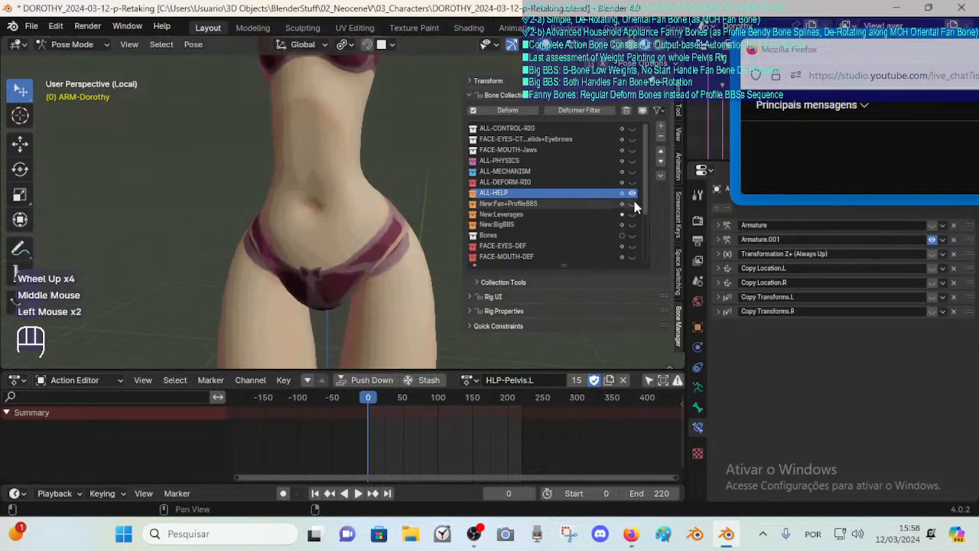
{"action": "left_click", "coordinate": [634, 203]}
{"action": "left_click", "coordinate": [633, 183]}
{"action": "left_click", "coordinate": [633, 183]}
{"action": "left_click", "coordinate": [634, 193]}
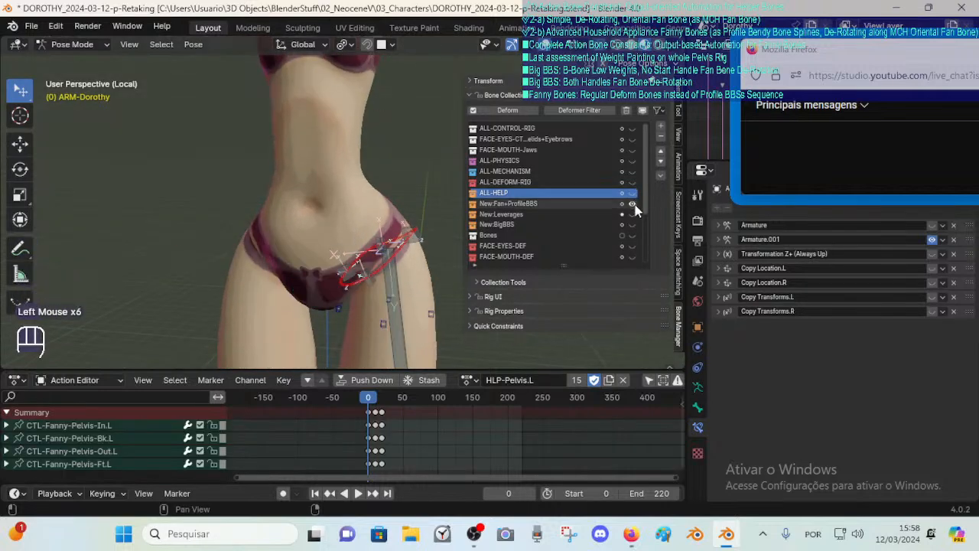
{"action": "left_click", "coordinate": [633, 214]}
{"action": "left_click", "coordinate": [633, 225]}
Check the left hip control of New:BigBBS, then deselect all, hide that collection and make New:Fan+ProfileBBS active.
{"action": "scroll", "coordinate": [350, 224], "scroll_direction": "down", "scroll_amount": 1}
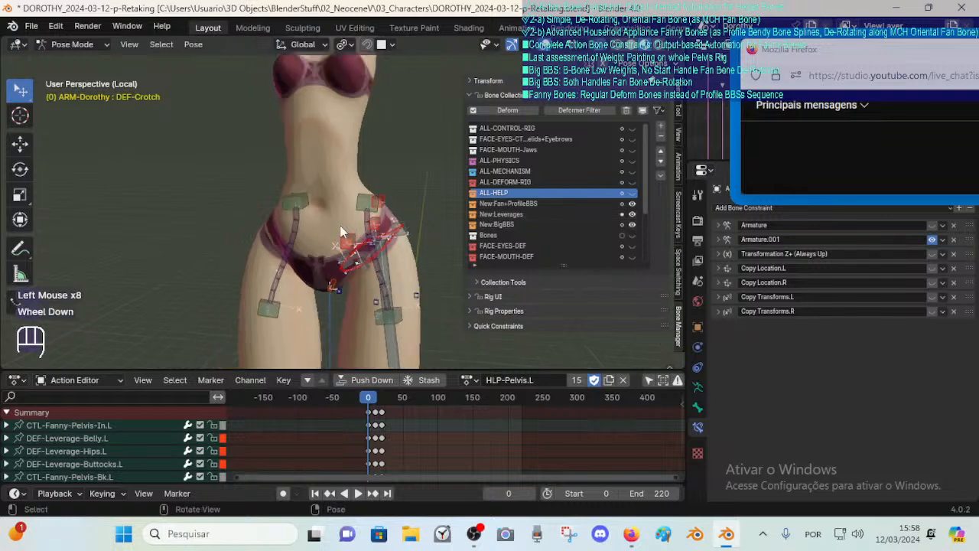
{"action": "left_click", "coordinate": [346, 229]}
{"action": "left_click", "coordinate": [357, 201], "text": "shift"}
{"action": "left_click", "coordinate": [357, 201]}
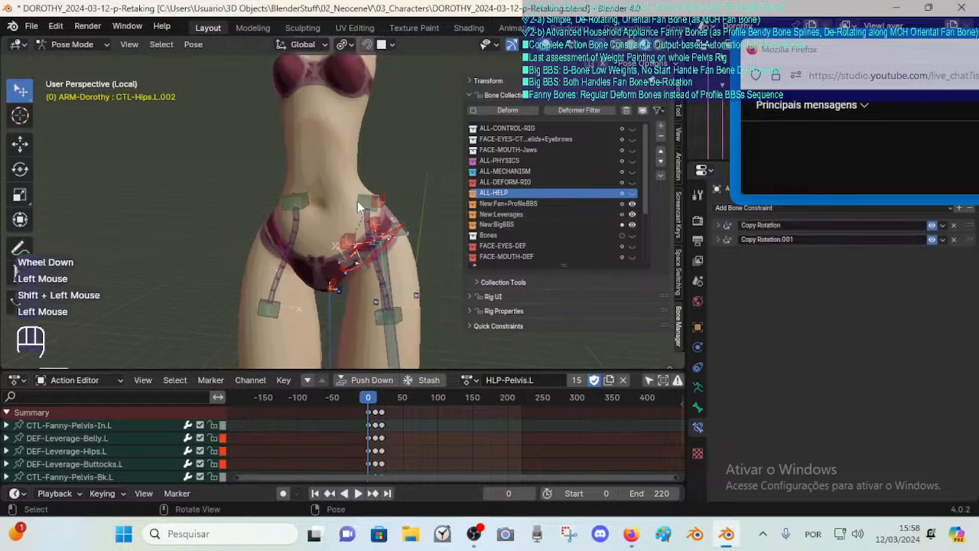
{"action": "key", "text": "alt+a"}
{"action": "left_click", "coordinate": [632, 224]}
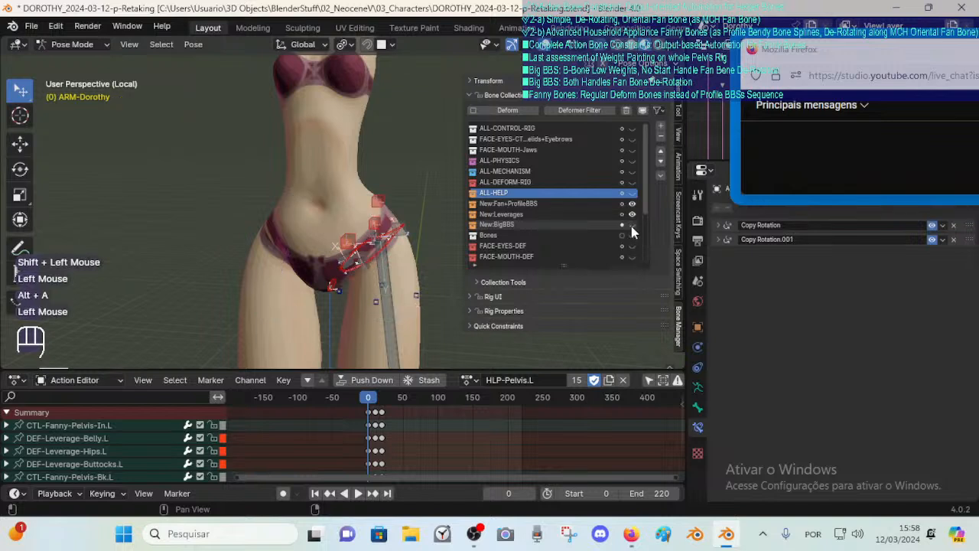
{"action": "left_click", "coordinate": [568, 204]}
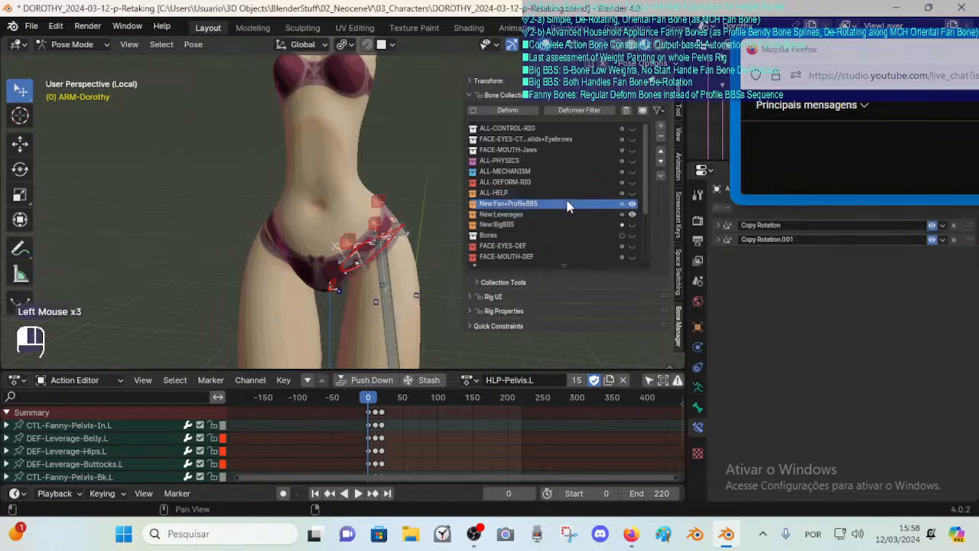
Show the ALL-CONTROL-RIG collection to bring up the leg and foot controls.
{"action": "scroll", "coordinate": [377, 251], "scroll_direction": "down", "scroll_amount": 1}
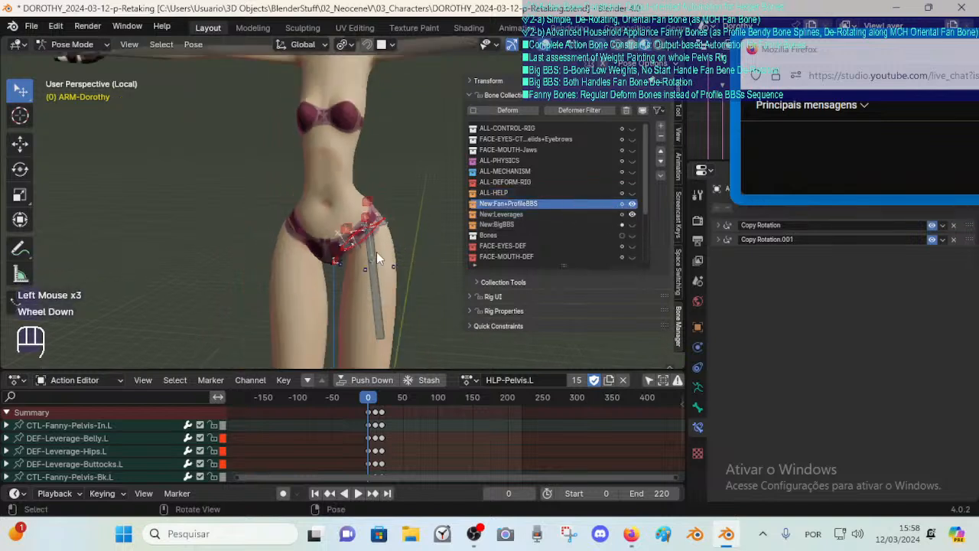
{"action": "left_click", "coordinate": [632, 128]}
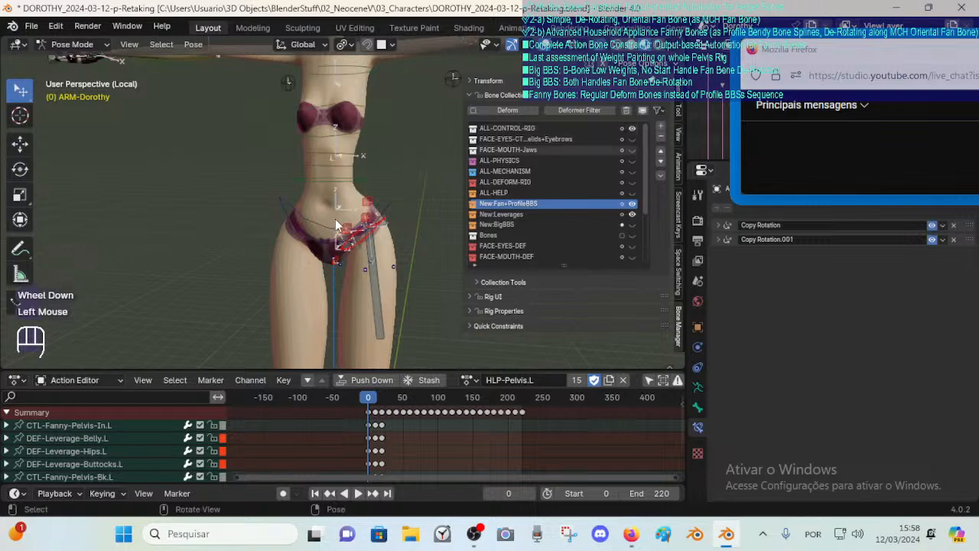
{"action": "middle_click_drag", "start_coordinate": [335, 219], "coordinate": [292, 169]}
{"action": "scroll", "coordinate": [271, 237], "scroll_direction": "down", "scroll_amount": 1}
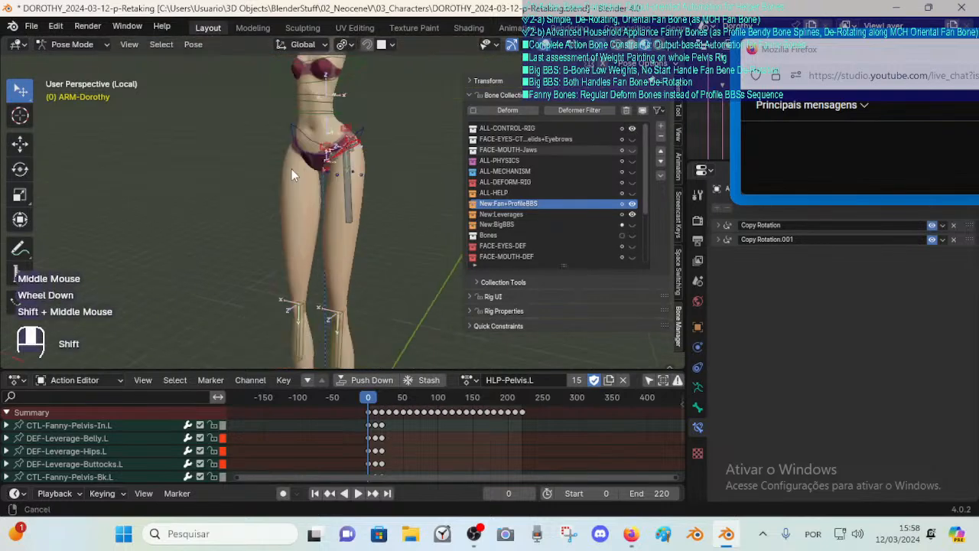
{"action": "scroll", "coordinate": [314, 176], "scroll_direction": "down", "scroll_amount": 1}
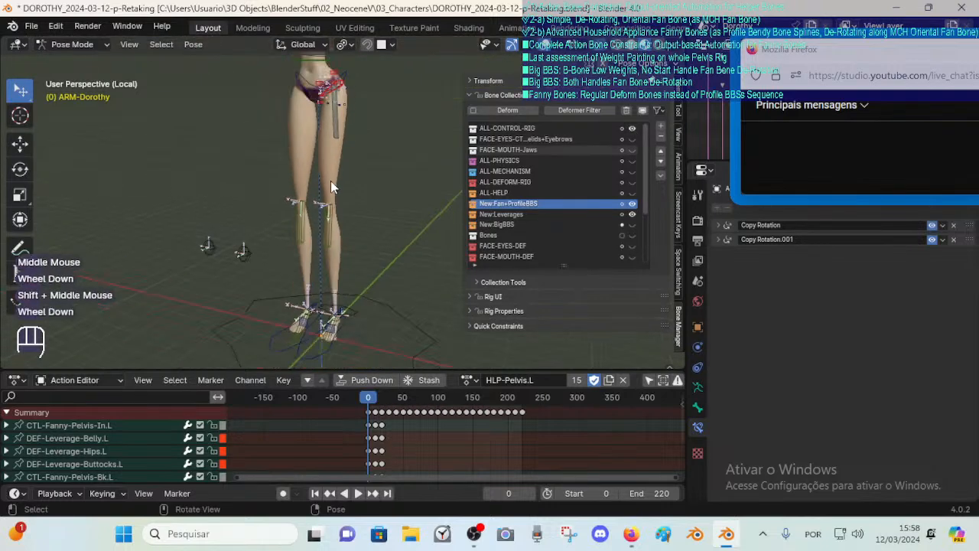
Turn off the fan and leverage collections and isolate MTR-Leg.L and POL-Knee.L by hiding the unselected controls.
{"action": "left_click", "coordinate": [306, 356]}
{"action": "middle_click_drag", "start_coordinate": [340, 332], "coordinate": [336, 222]}
{"action": "left_click", "coordinate": [218, 253], "text": "shift"}
{"action": "left_click", "coordinate": [632, 204]}
{"action": "left_click", "coordinate": [632, 214]}
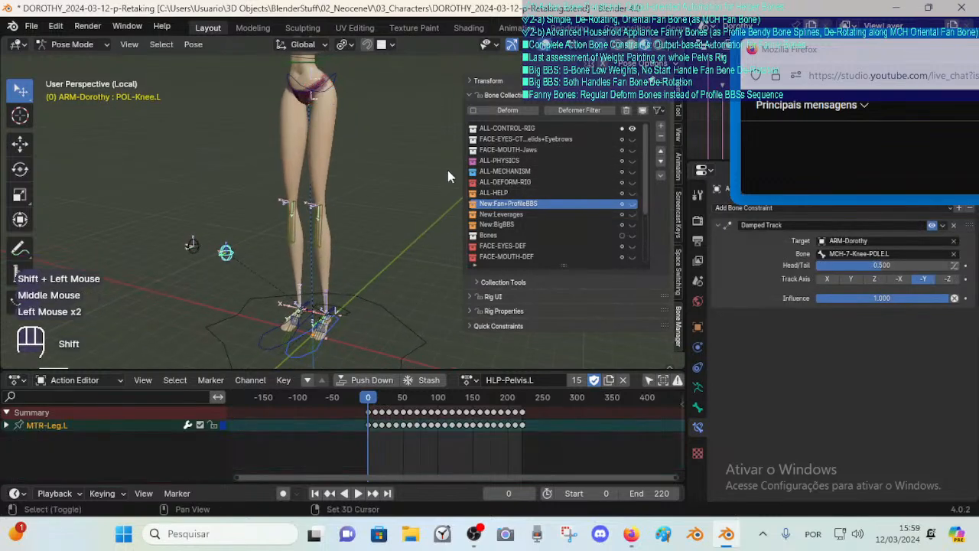
{"action": "key", "text": "shift+h"}
{"action": "middle_click_drag", "start_coordinate": [350, 166], "coordinate": [422, 203], "text": "shift"}
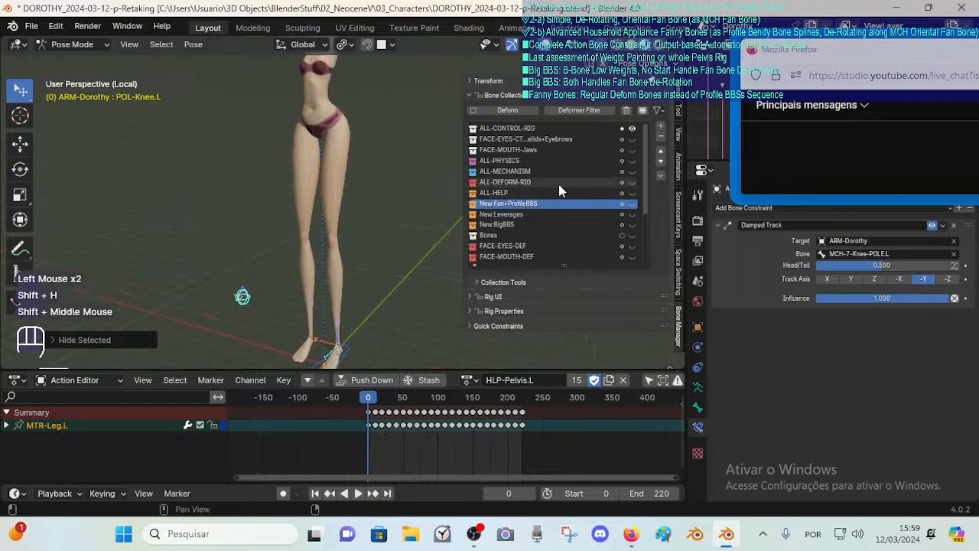
Show New:Fan+ProfileBBS and New:Leverages again and select every visible bone of the left pelvis and leg setup.
{"action": "left_click", "coordinate": [632, 204]}
{"action": "left_click", "coordinate": [632, 214]}
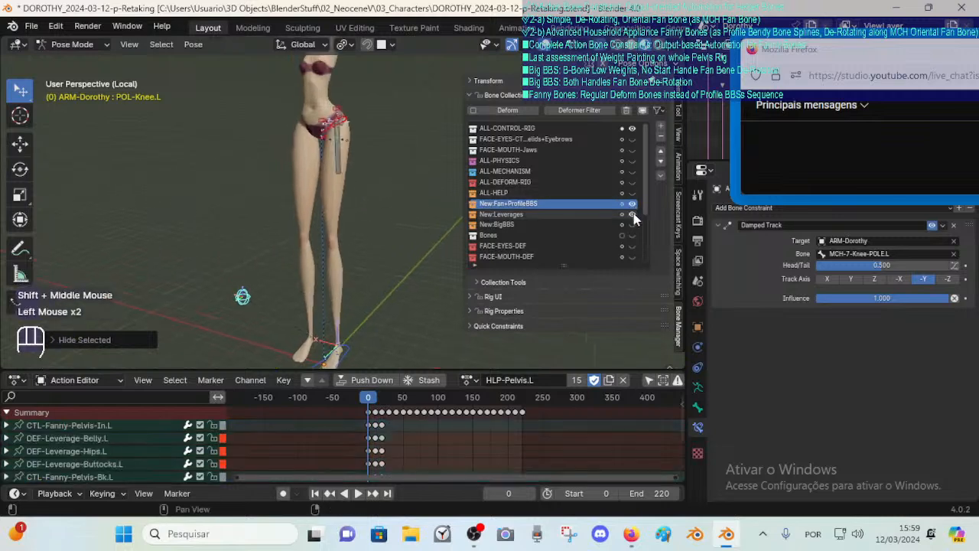
{"action": "middle_click_drag", "start_coordinate": [335, 204], "coordinate": [343, 226]}
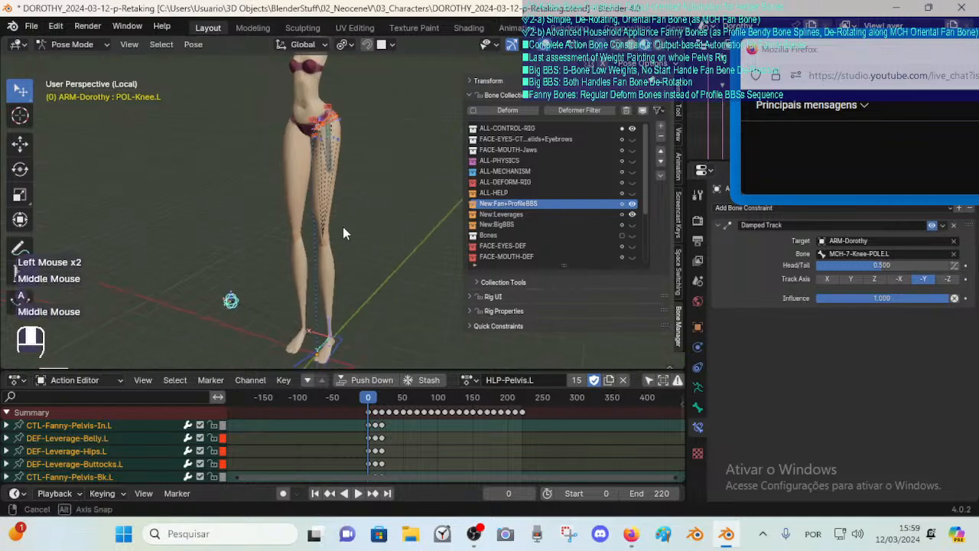
{"action": "scroll", "coordinate": [345, 221], "scroll_direction": "up", "scroll_amount": 1}
{"action": "scroll", "coordinate": [352, 199], "scroll_direction": "up", "scroll_amount": 1}
{"action": "middle_click_drag", "start_coordinate": [370, 139], "coordinate": [539, 159], "text": "shift"}
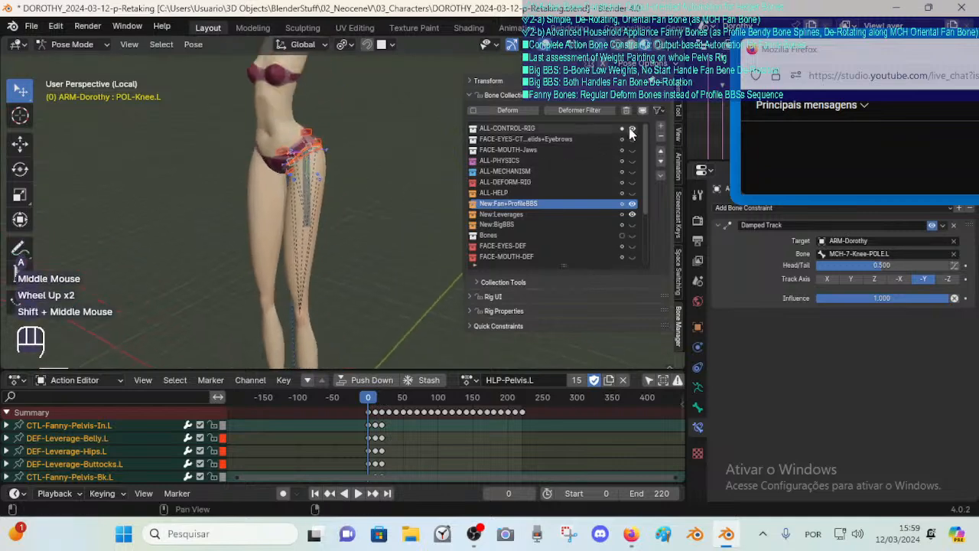
Create a new bone collection and assign the selected bones to it.
{"action": "left_click", "coordinate": [661, 126]}
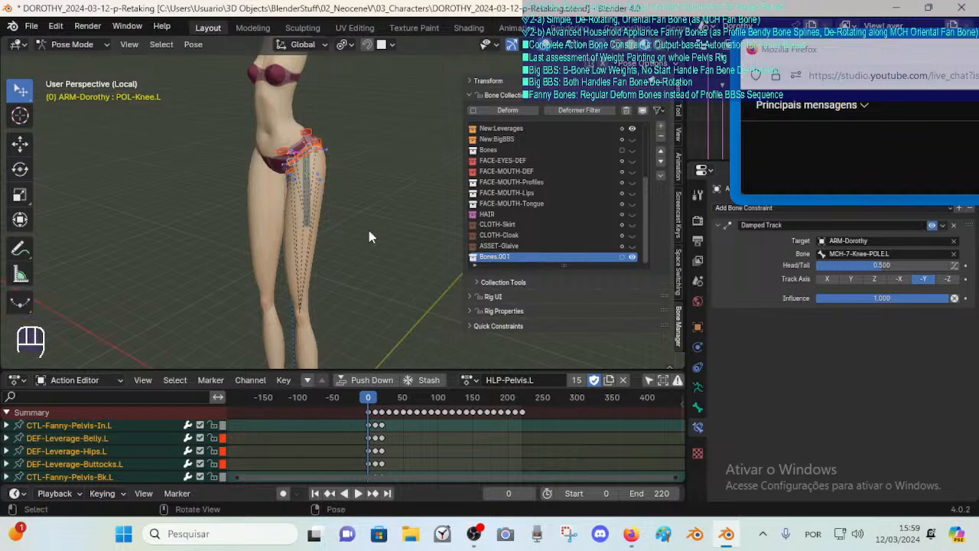
{"action": "key", "text": "shift+m"}
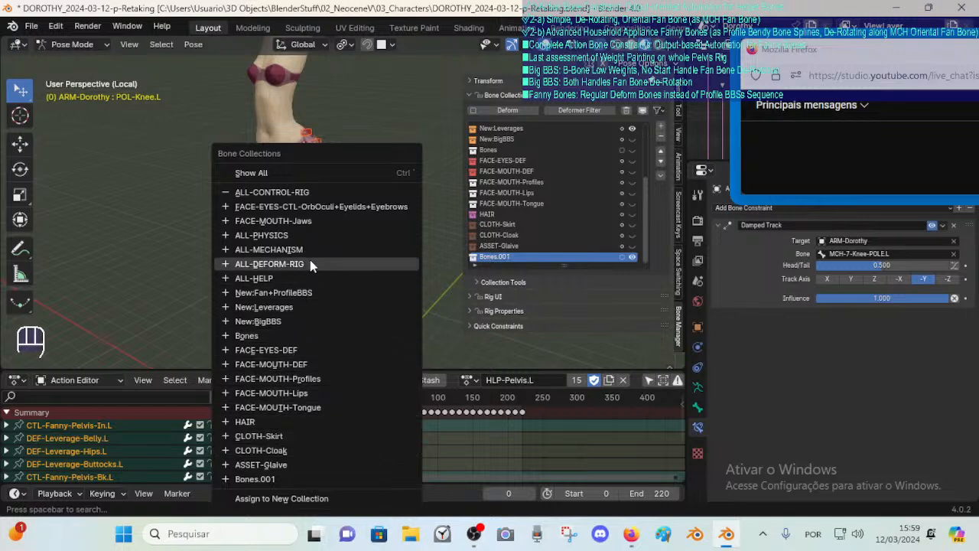
{"action": "left_click", "coordinate": [302, 474]}
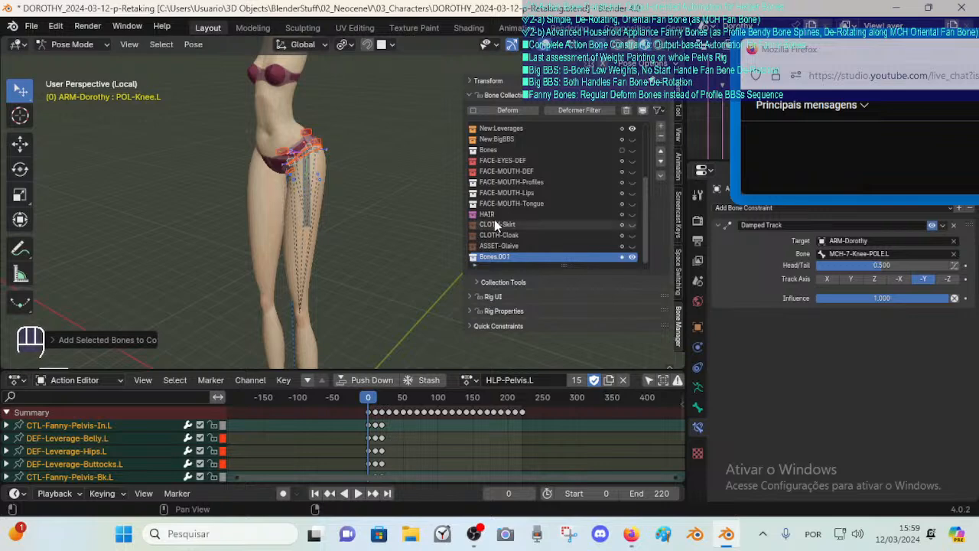
Deselect all bones and toggle the visibility of the Bones.001 collection to check its contents.
{"action": "left_click_drag", "start_coordinate": [643, 208], "coordinate": [640, 153]}
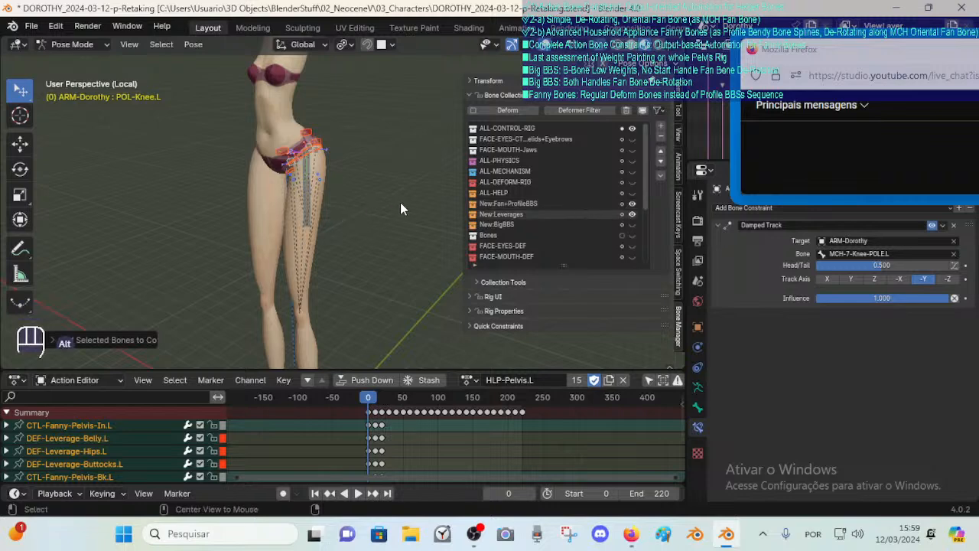
{"action": "key", "text": "alt+a"}
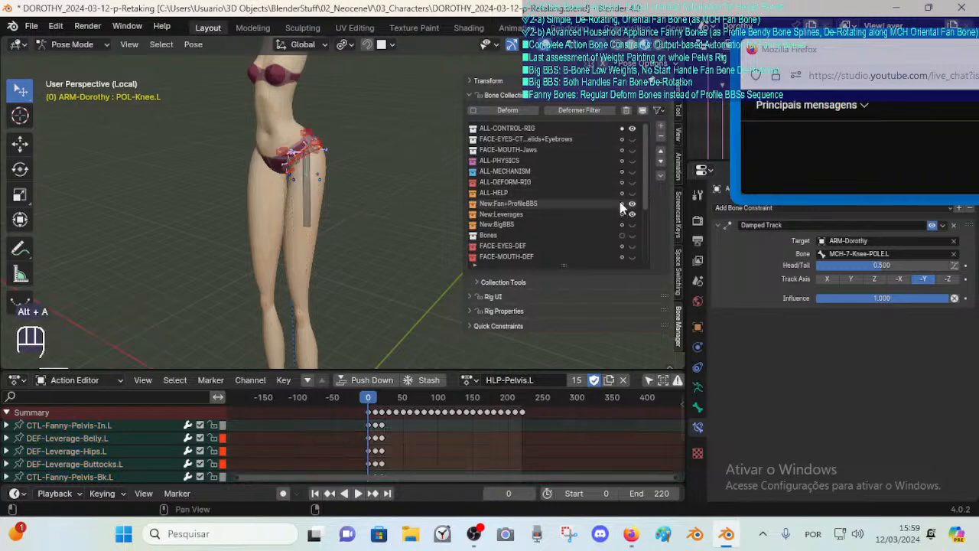
{"action": "scroll", "coordinate": [582, 200], "scroll_direction": "down", "scroll_amount": 4}
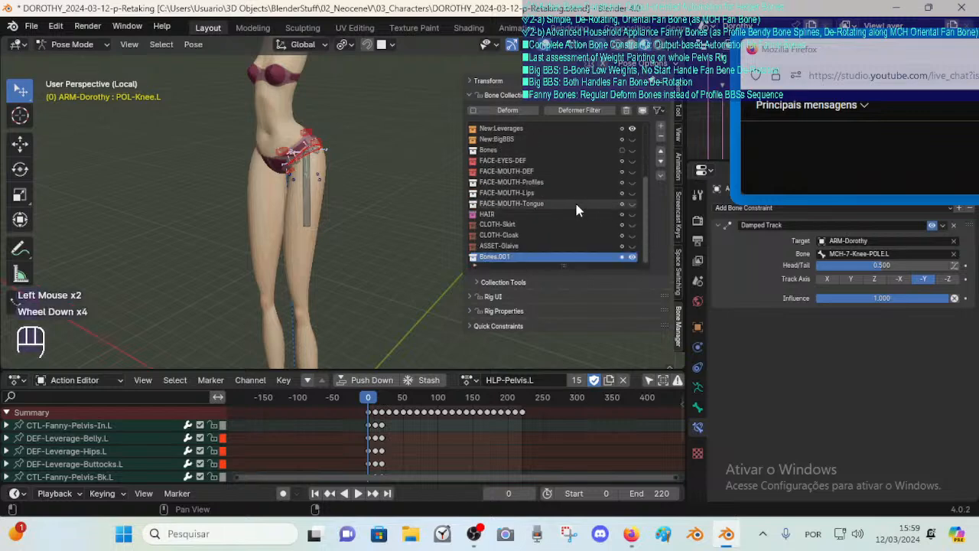
{"action": "left_click", "coordinate": [633, 260]}
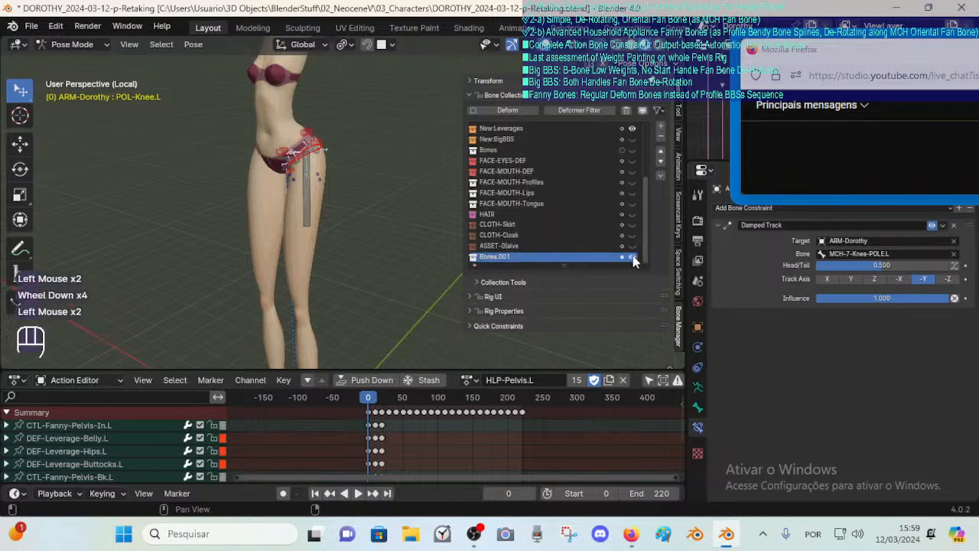
Toggle the Bones.001 collection's visibility and select FAN-Thigh.L to check which bone collections it belongs to.
{"action": "left_click", "coordinate": [633, 256]}
{"action": "left_click", "coordinate": [632, 257]}
{"action": "left_click", "coordinate": [586, 257]}
{"action": "left_click", "coordinate": [314, 179]}
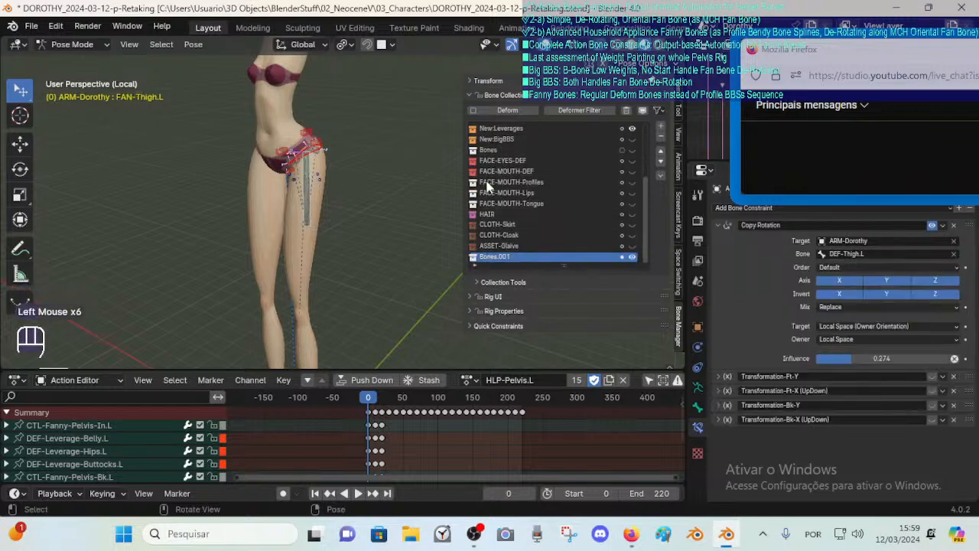
{"action": "left_click_drag", "start_coordinate": [644, 196], "coordinate": [618, 176]}
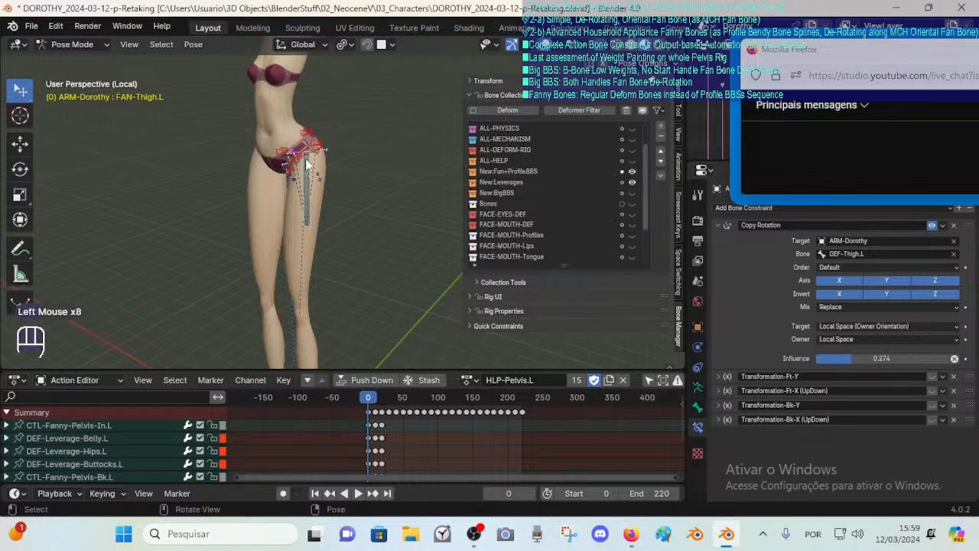
Select DEF-Leverage-Belly.L and DEF-Leverage-Hips.L in turn to check their membership in the New:Leverages collection.
{"action": "left_click", "coordinate": [279, 157]}
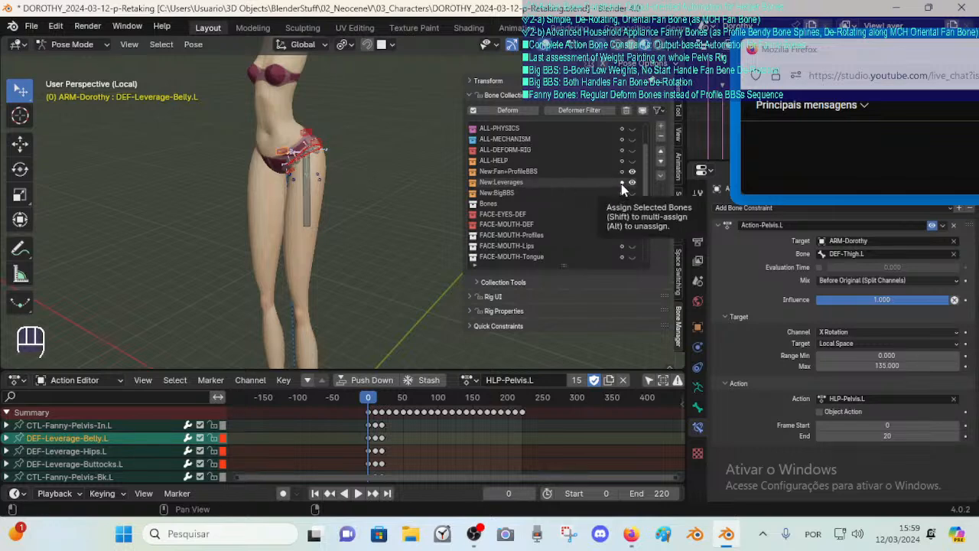
{"action": "left_click", "coordinate": [622, 183]}
{"action": "left_click", "coordinate": [310, 141]}
{"action": "left_click", "coordinate": [279, 156]}
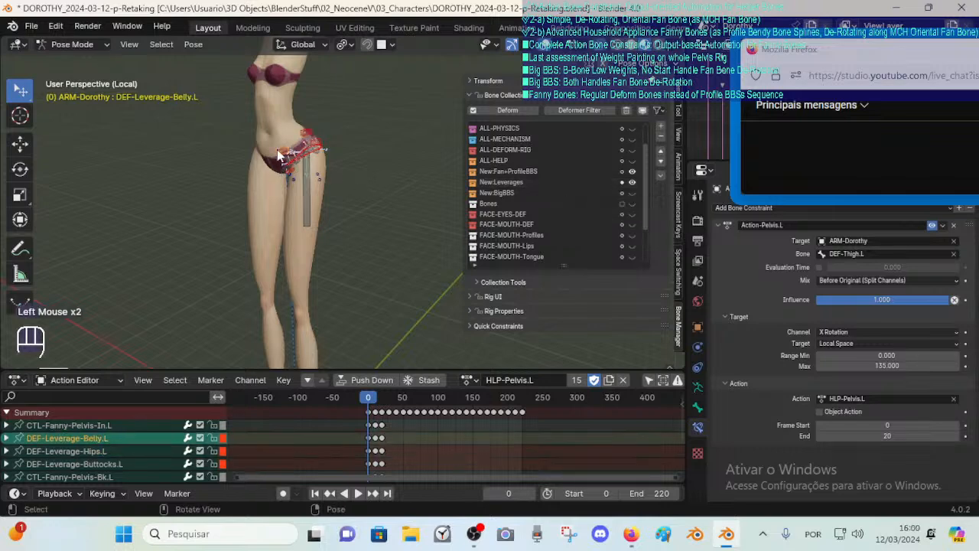
{"action": "left_click", "coordinate": [309, 132]}
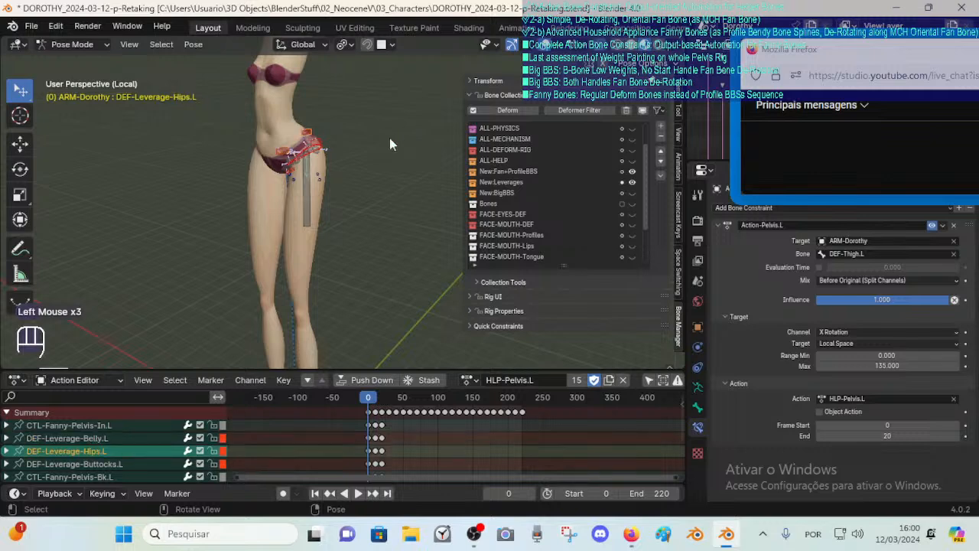
{"action": "left_click", "coordinate": [622, 184]}
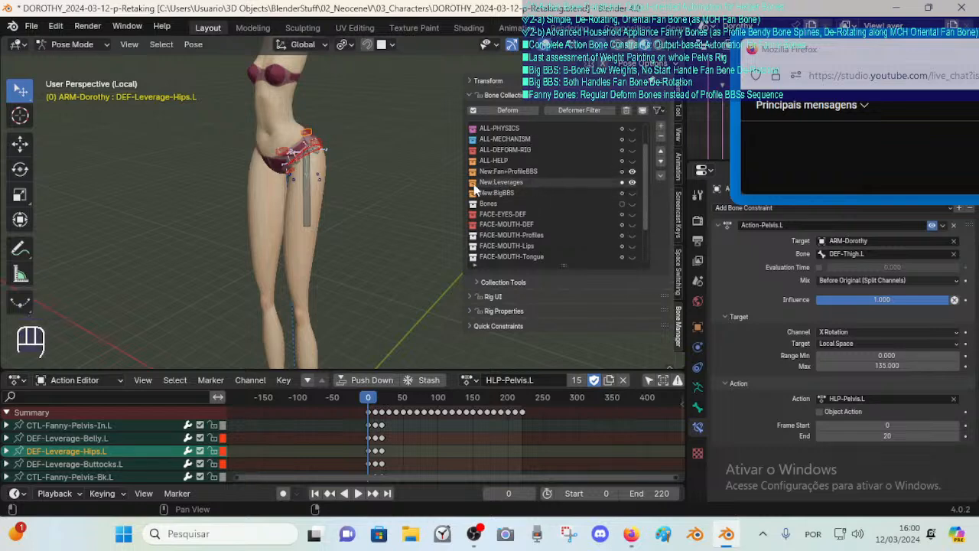
Move the Bones.001 collection up to the first position in the bone collection list.
{"action": "left_click_drag", "start_coordinate": [646, 184], "coordinate": [646, 221]}
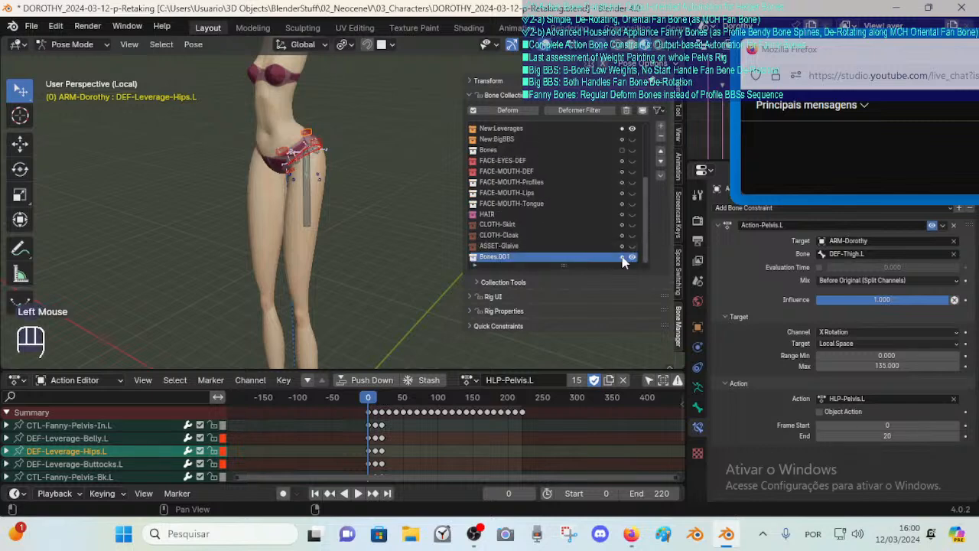
{"action": "left_click", "coordinate": [661, 152]}
{"action": "left_click", "coordinate": [661, 152]}
{"action": "left_click", "coordinate": [661, 152]}
{"action": "left_click", "coordinate": [661, 152]}
{"action": "left_click", "coordinate": [661, 152]}
{"action": "triple_click", "coordinate": [661, 153]}
{"action": "triple_click", "coordinate": [661, 152]}
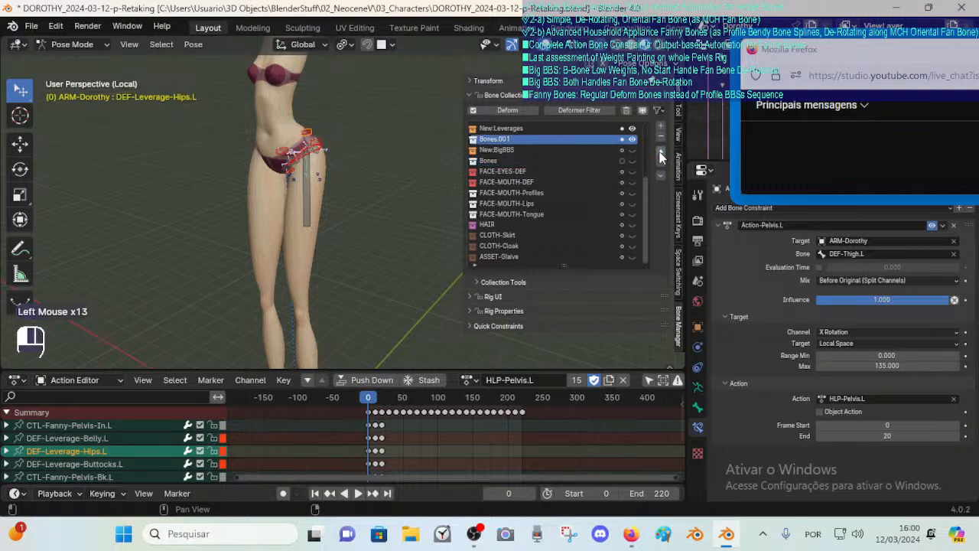
{"action": "triple_click", "coordinate": [661, 152]}
{"action": "triple_click", "coordinate": [661, 152]}
{"action": "triple_click", "coordinate": [661, 152]}
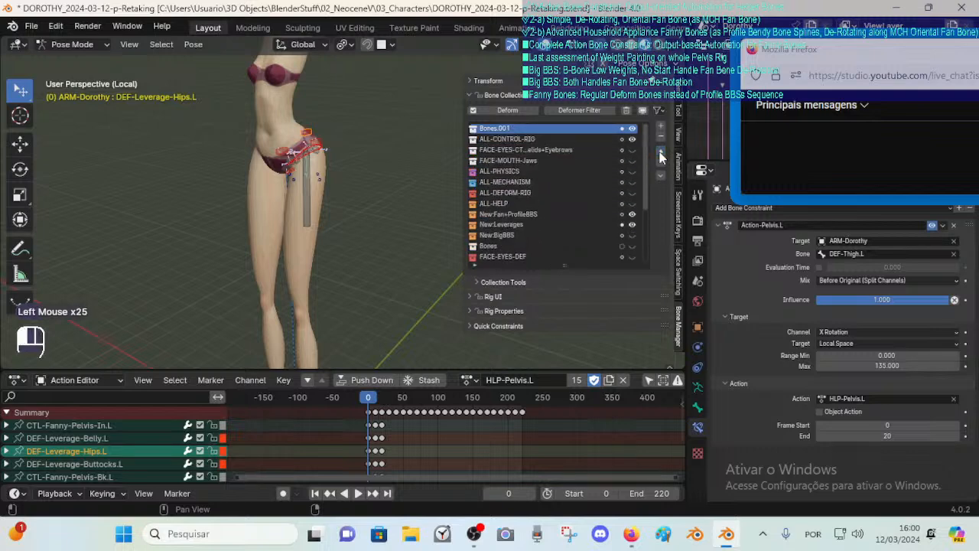
Deselect all bones and hide the New:Leverages, New:Fan+ProfileBBS and ALL-CONTROL-RIG collections.
{"action": "key", "text": "alt+a"}
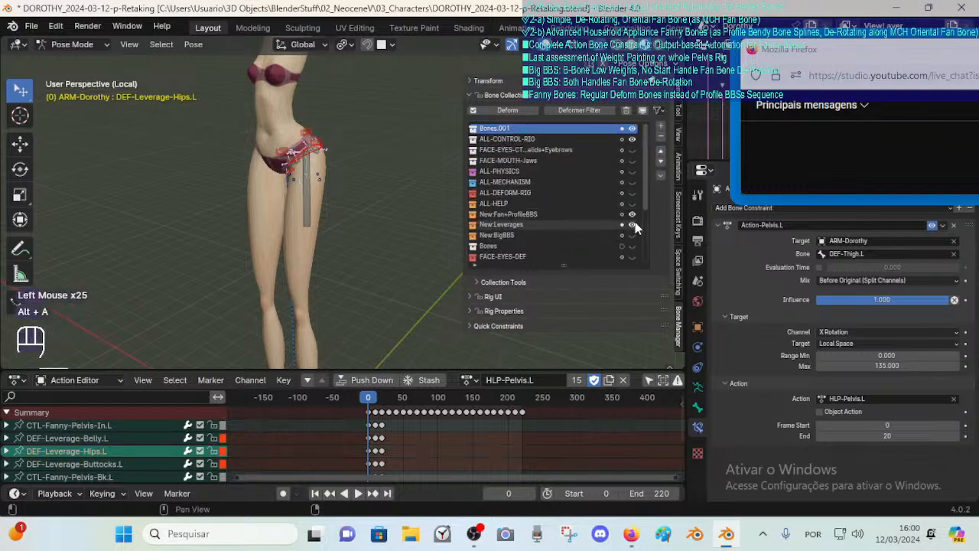
{"action": "left_click", "coordinate": [632, 225]}
{"action": "left_click", "coordinate": [632, 215]}
{"action": "left_click", "coordinate": [632, 139]}
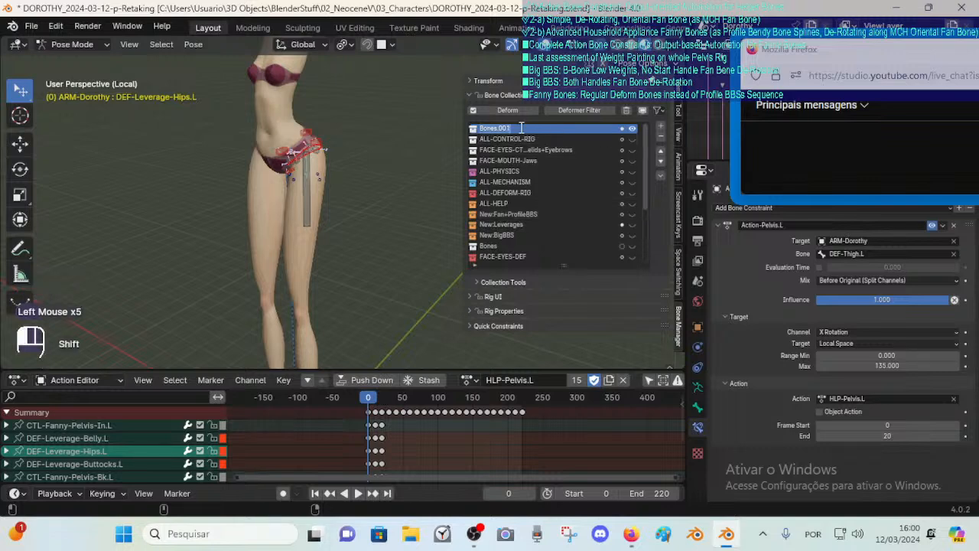
Rename the Bones.001 collection to PelvisRig.L and toggle its visibility off and on to check it.
{"action": "type", "text": "PelvisRig"}
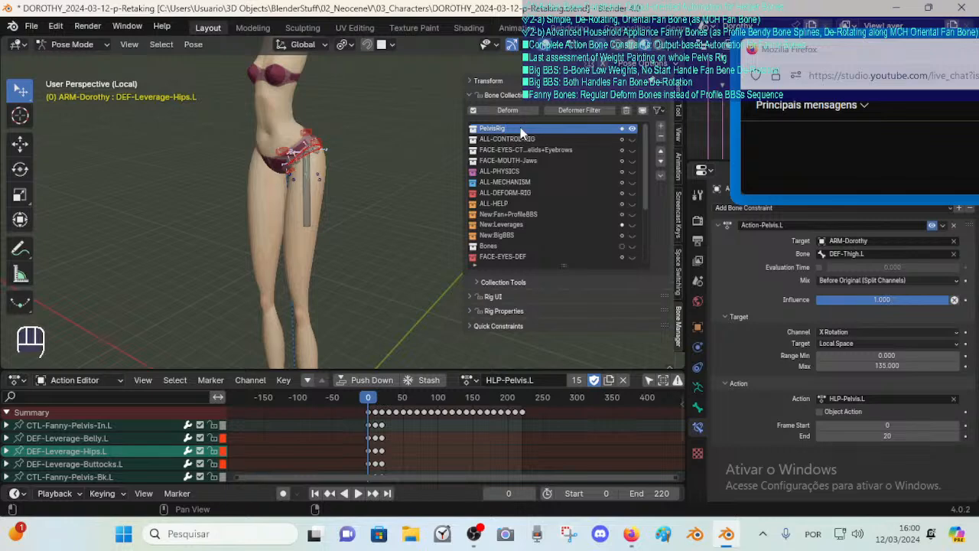
{"action": "key", "text": "F2"}
{"action": "double_click", "coordinate": [520, 127]}
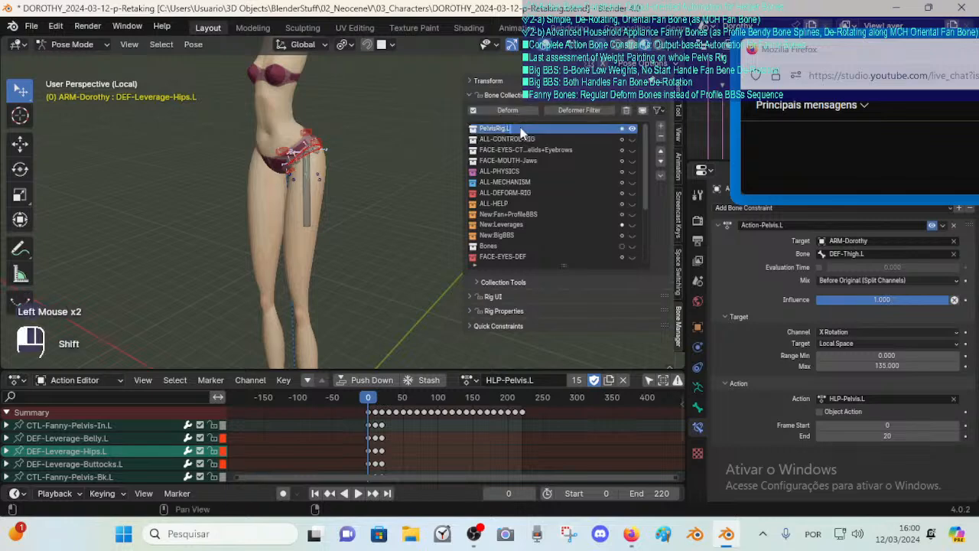
{"action": "left_click", "coordinate": [632, 128]}
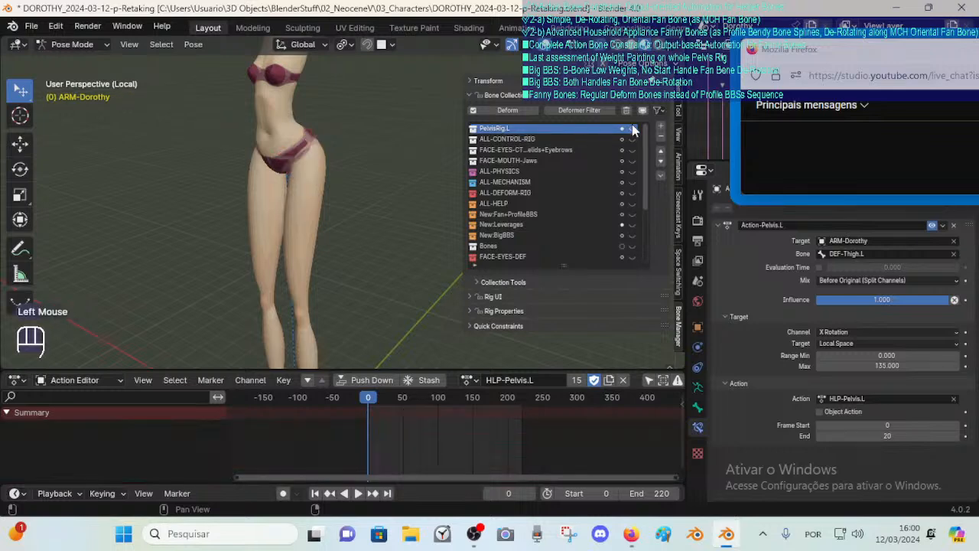
{"action": "left_click", "coordinate": [632, 128]}
Reveal all hidden bones of the armature and view the whole character with only PelvisRig.L shown.
{"action": "middle_click_drag", "start_coordinate": [334, 141], "coordinate": [298, 198]}
{"action": "scroll", "coordinate": [298, 198], "scroll_direction": "down", "scroll_amount": 2}
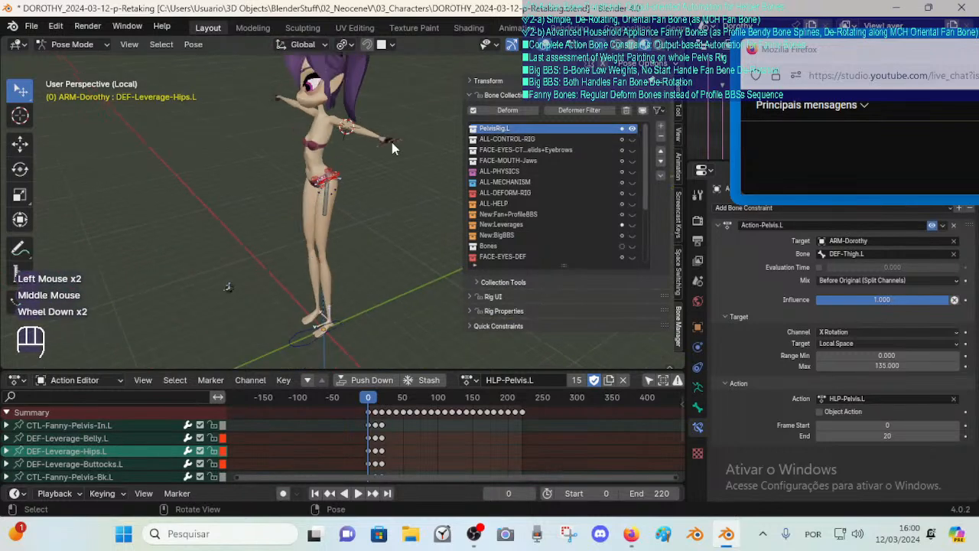
{"action": "scroll", "coordinate": [391, 142], "scroll_direction": "up", "scroll_amount": 1}
{"action": "middle_click_drag", "start_coordinate": [369, 146], "coordinate": [365, 160], "text": "shift"}
{"action": "key", "text": "alt+h"}
{"action": "key", "text": "alt+h"}
{"action": "key", "text": "alt+h"}
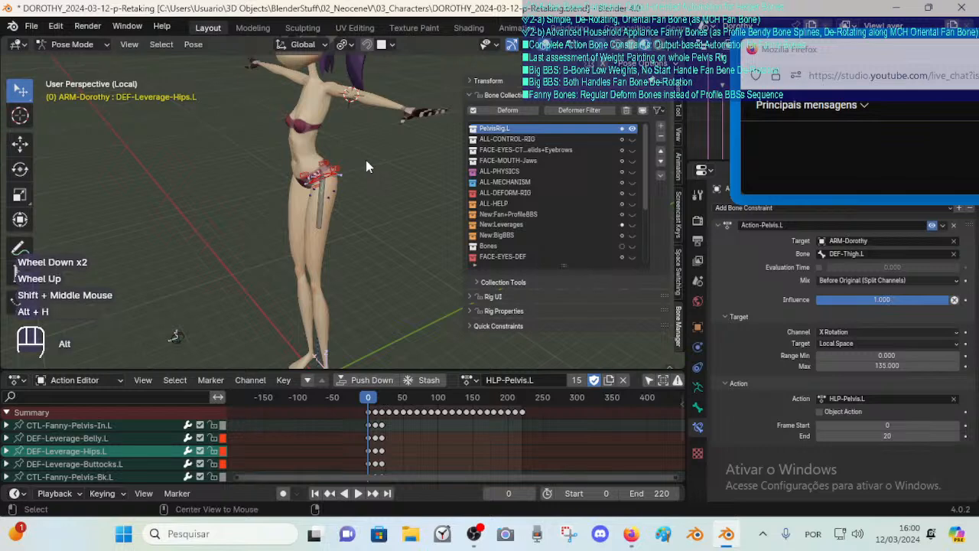
{"action": "middle_click_drag", "start_coordinate": [265, 224], "coordinate": [348, 234]}
{"action": "scroll", "coordinate": [291, 222], "scroll_direction": "down", "scroll_amount": 1}
{"action": "key", "text": "alt+h"}
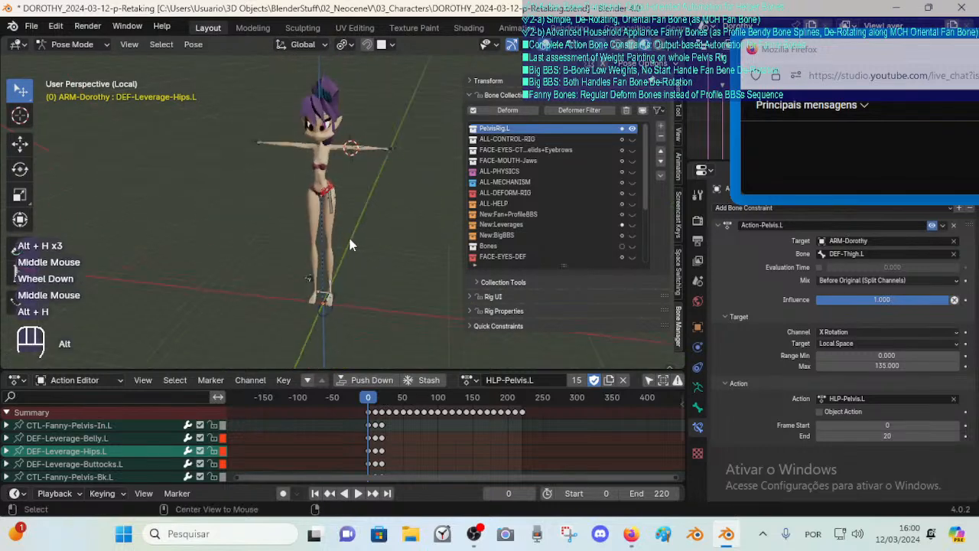
{"action": "scroll", "coordinate": [348, 234], "scroll_direction": "up", "scroll_amount": 1}
{"action": "middle_click_drag", "start_coordinate": [359, 338], "coordinate": [330, 293]}
{"action": "left_click_drag", "start_coordinate": [370, 398], "coordinate": [333, 400]}
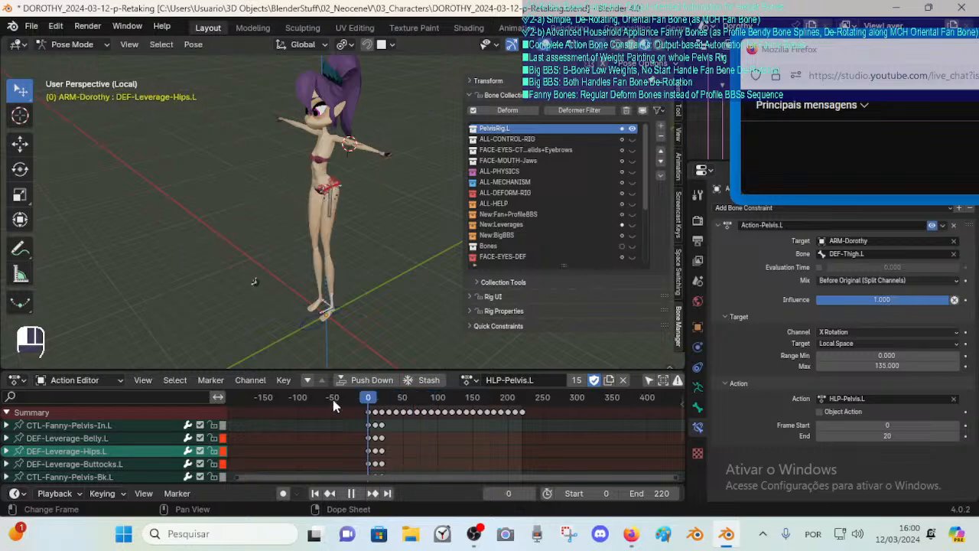
{"action": "scroll", "coordinate": [391, 147], "scroll_direction": "up", "scroll_amount": 1}
{"action": "right_click", "coordinate": [475, 133]}
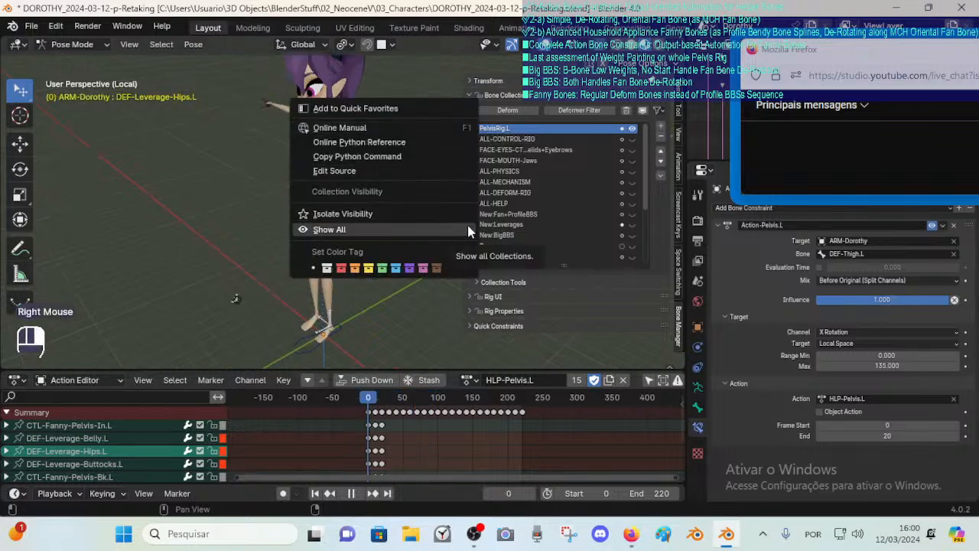
{"action": "scroll", "coordinate": [376, 171], "scroll_direction": "up", "scroll_amount": 2}
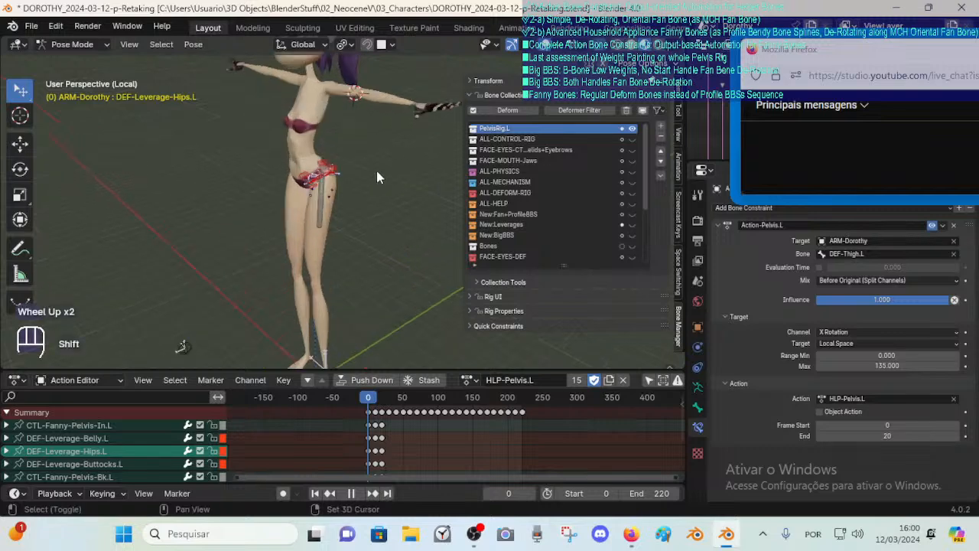
Select DEF-Leverage-Buttocks.L on the left hip to inspect its constraints, and clear the selection.
{"action": "middle_click_drag", "start_coordinate": [376, 171], "coordinate": [408, 189], "text": "shift"}
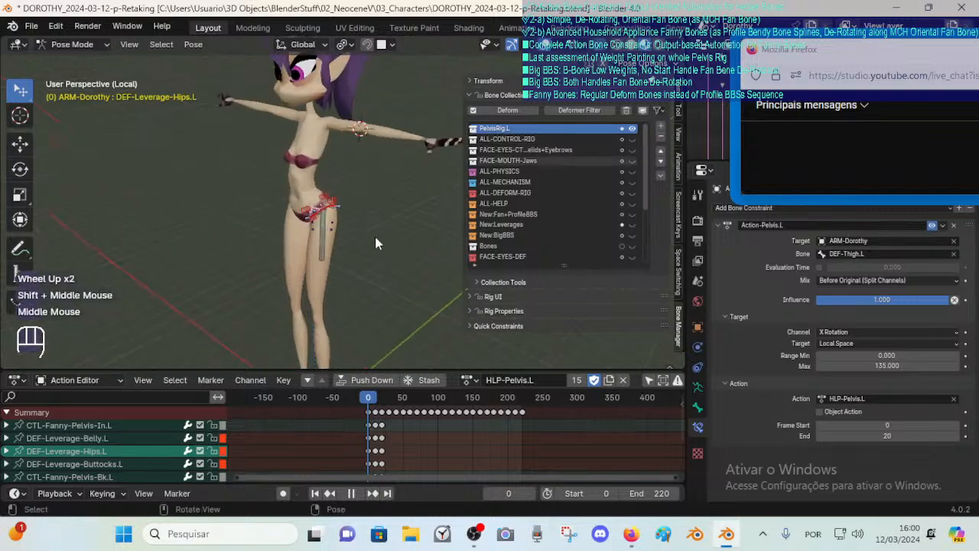
{"action": "middle_click_drag", "start_coordinate": [375, 243], "coordinate": [323, 210]}
{"action": "scroll", "coordinate": [328, 227], "scroll_direction": "up", "scroll_amount": 3}
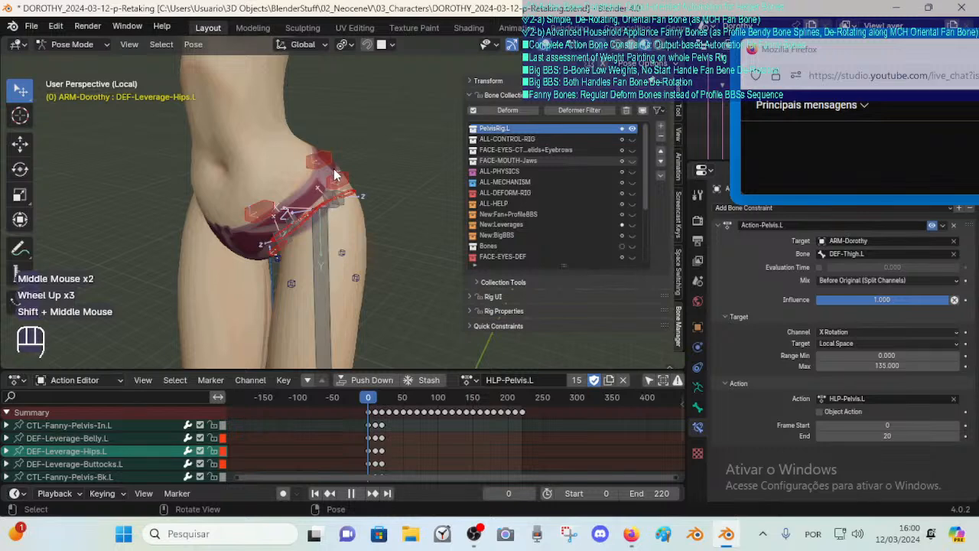
{"action": "left_click", "coordinate": [334, 173]}
{"action": "left_click", "coordinate": [334, 173]}
{"action": "left_click", "coordinate": [334, 172]}
{"action": "scroll", "coordinate": [338, 188], "scroll_direction": "down", "scroll_amount": 2}
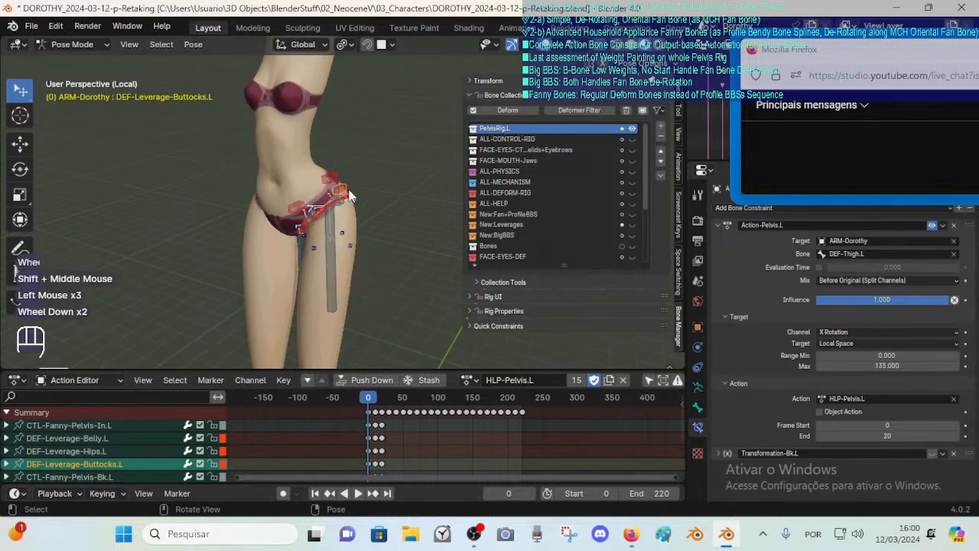
{"action": "scroll", "coordinate": [359, 199], "scroll_direction": "down", "scroll_amount": 1}
{"action": "key", "text": "alt+a"}
Select the FAN-Thigh.L bone and inspect its Copy Rotation and Transformation constraints.
{"action": "scroll", "coordinate": [370, 221], "scroll_direction": "up", "scroll_amount": 2}
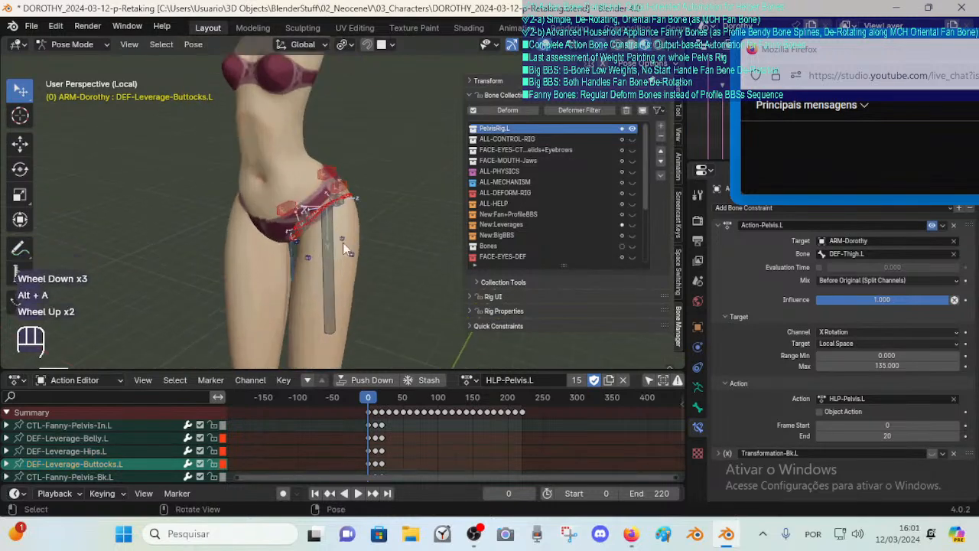
{"action": "left_click", "coordinate": [343, 242]}
{"action": "scroll", "coordinate": [345, 249], "scroll_direction": "up", "scroll_amount": 2}
{"action": "middle_click_drag", "start_coordinate": [350, 265], "coordinate": [343, 202]}
{"action": "left_click", "coordinate": [307, 268]}
{"action": "middle_click_drag", "start_coordinate": [343, 202], "coordinate": [356, 183]}
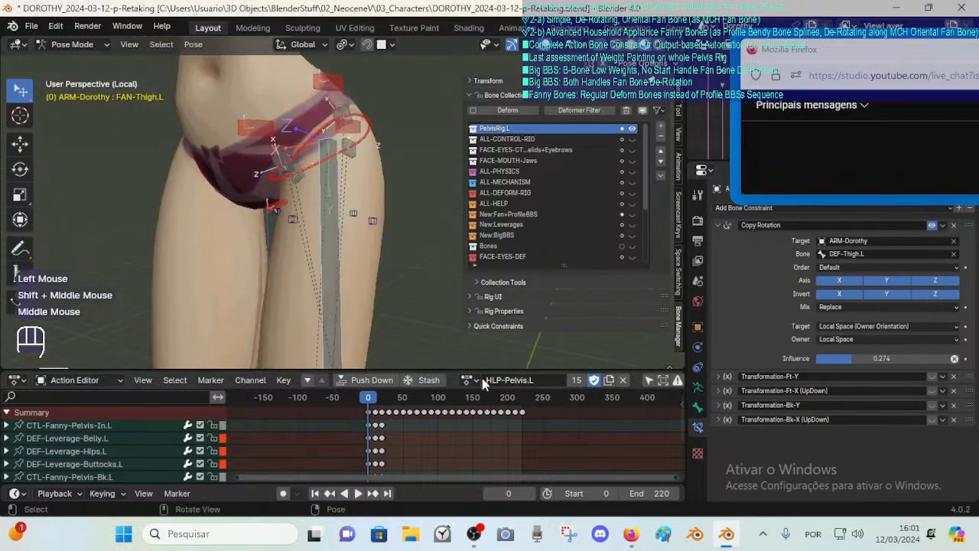
Examine the FAN-Thigh.L bone and the leverage and profile bones around the left pelvis from several angles.
{"action": "mouse_move", "coordinate": [475, 536]}
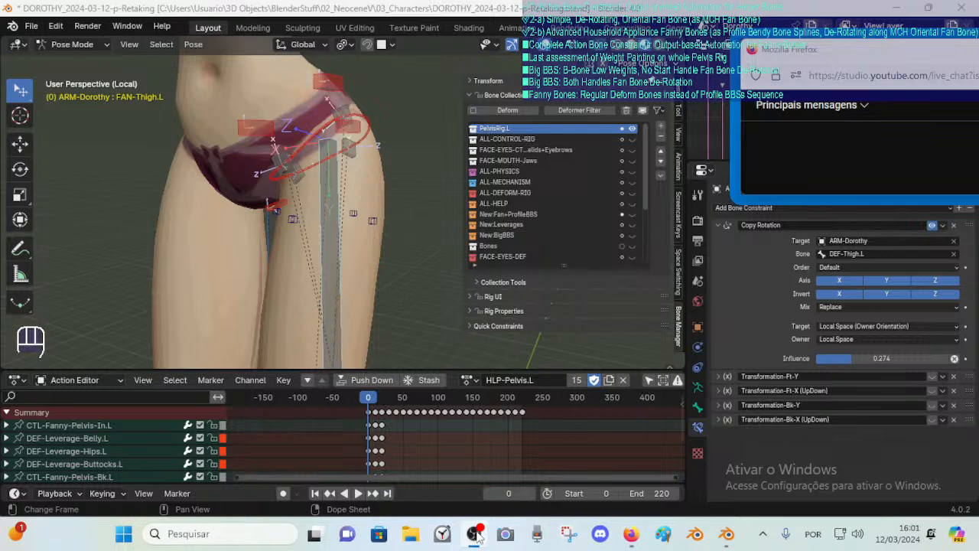
{"action": "left_click", "coordinate": [729, 535]}
{"action": "middle_click_drag", "start_coordinate": [314, 191], "coordinate": [287, 199]}
{"action": "middle_click_drag", "start_coordinate": [287, 199], "coordinate": [414, 204], "text": "shift"}
{"action": "scroll", "coordinate": [303, 235], "scroll_direction": "up", "scroll_amount": 2}
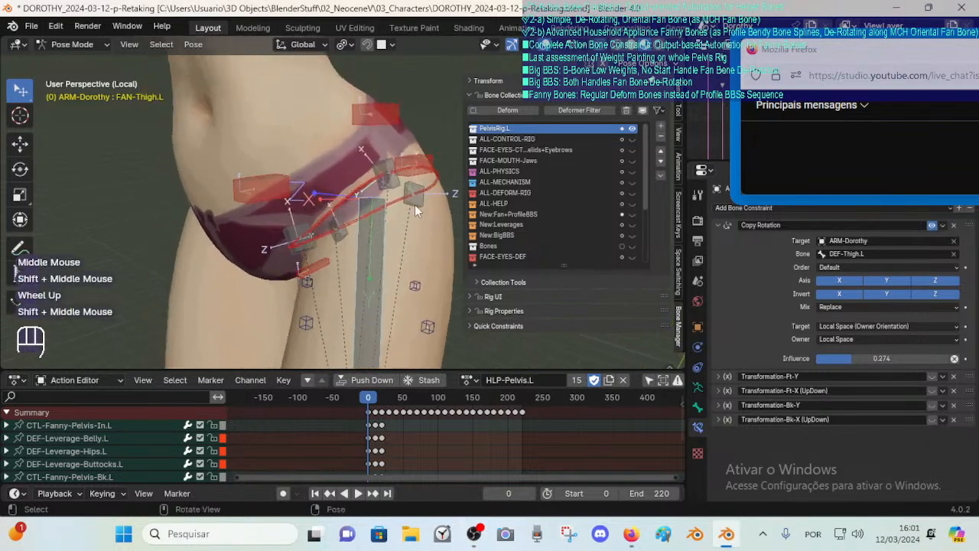
{"action": "left_click", "coordinate": [358, 207]}
{"action": "scroll", "coordinate": [383, 238], "scroll_direction": "down", "scroll_amount": 1}
{"action": "middle_click_drag", "start_coordinate": [383, 237], "coordinate": [355, 311]}
{"action": "scroll", "coordinate": [410, 269], "scroll_direction": "up", "scroll_amount": 2}
{"action": "scroll", "coordinate": [340, 302], "scroll_direction": "down", "scroll_amount": 1}
{"action": "scroll", "coordinate": [411, 244], "scroll_direction": "down", "scroll_amount": 2}
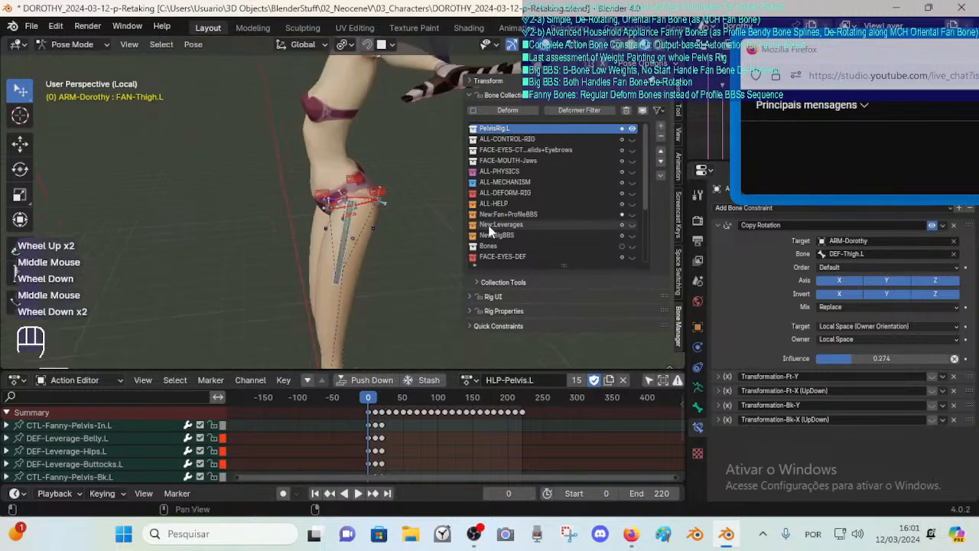
{"action": "scroll", "coordinate": [387, 266], "scroll_direction": "up", "scroll_amount": 1}
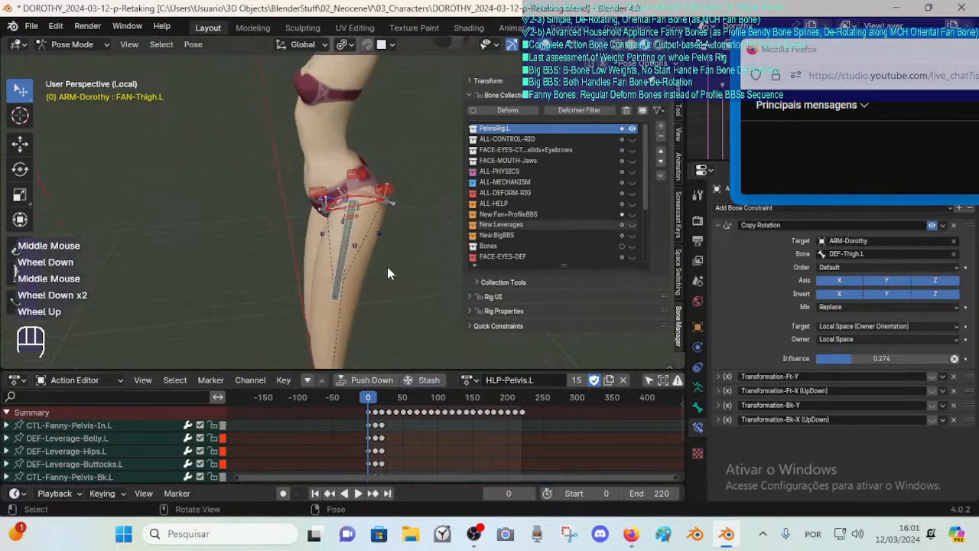
Hide the PelvisRig.L collection and show ALL-DEFORM-RIG instead.
{"action": "left_click", "coordinate": [633, 130]}
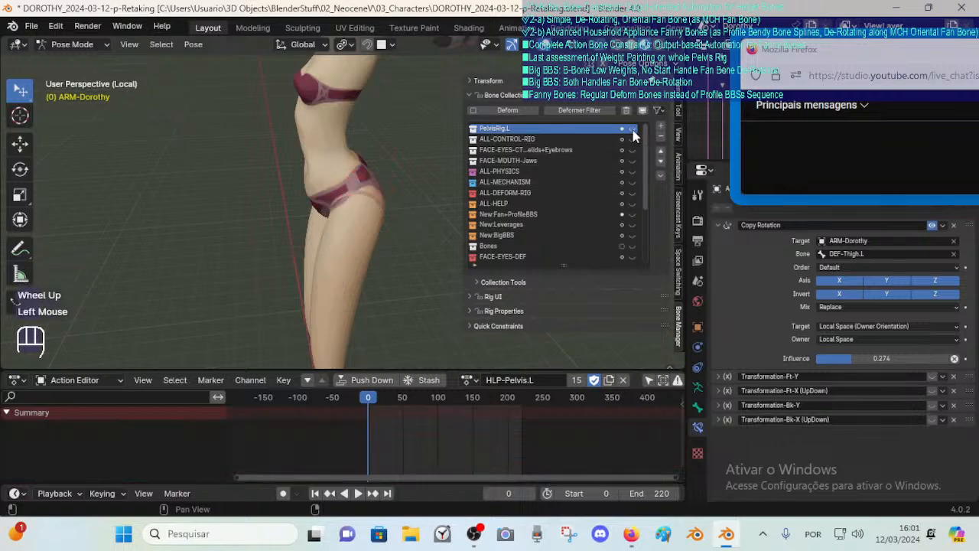
{"action": "left_click", "coordinate": [631, 194]}
{"action": "middle_click_drag", "start_coordinate": [374, 239], "coordinate": [329, 192]}
Isolate DEF-Thigh.L and DEF-2-TORSO-1-Spine-BB.001 by hiding the unselected deform bones, and pick DEF-Thigh.L.
{"action": "left_click", "coordinate": [326, 187]}
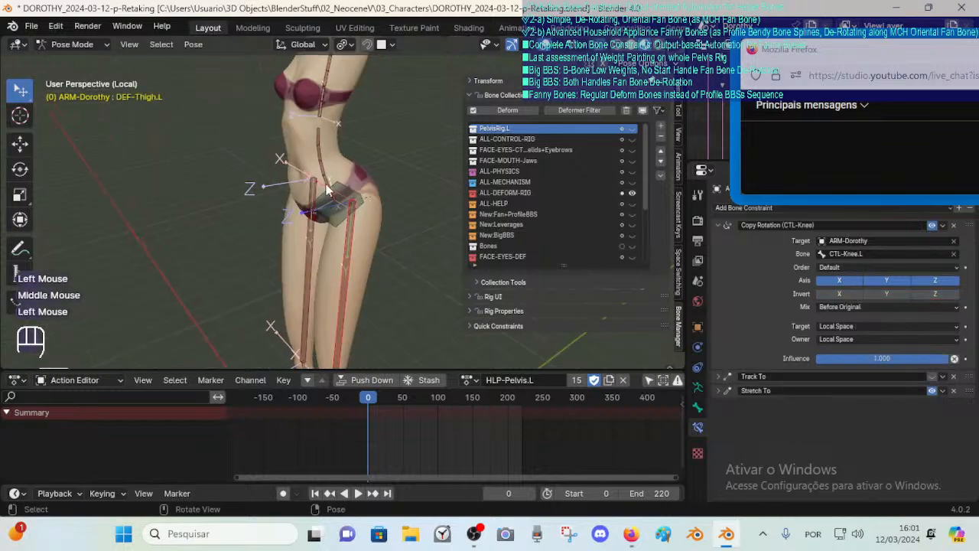
{"action": "left_click", "coordinate": [324, 157], "text": "shift"}
{"action": "middle_click_drag", "start_coordinate": [324, 157], "coordinate": [315, 178]}
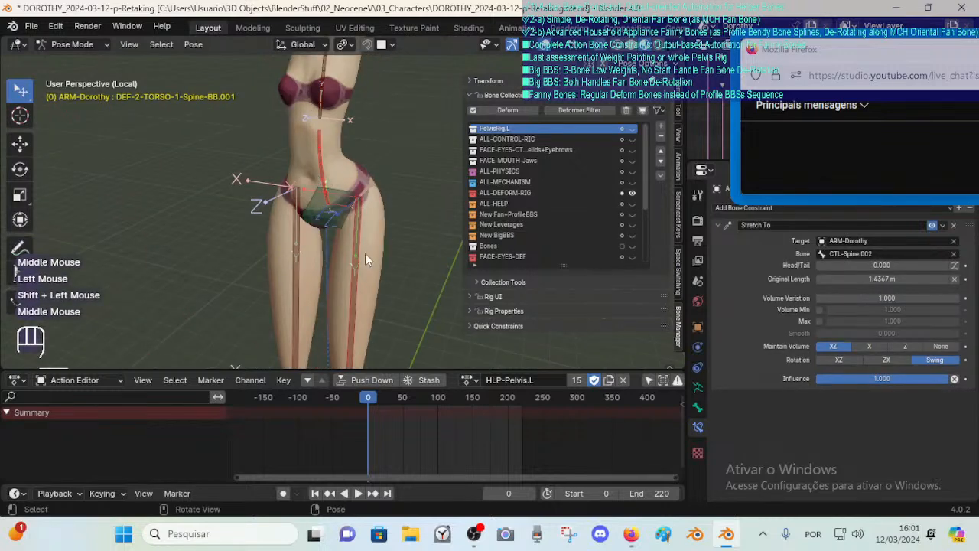
{"action": "left_click", "coordinate": [363, 255]}
{"action": "left_click", "coordinate": [327, 166]}
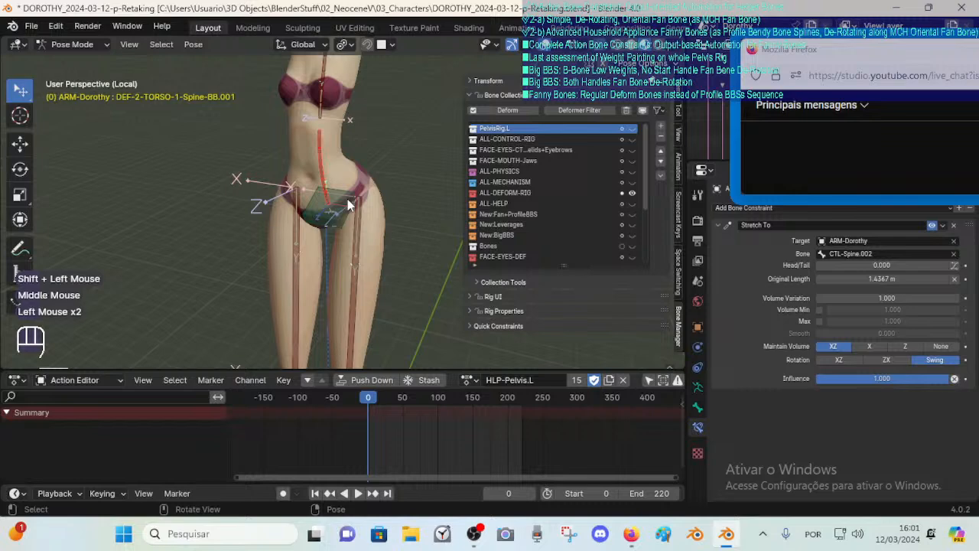
{"action": "left_click", "coordinate": [356, 240], "text": "shift"}
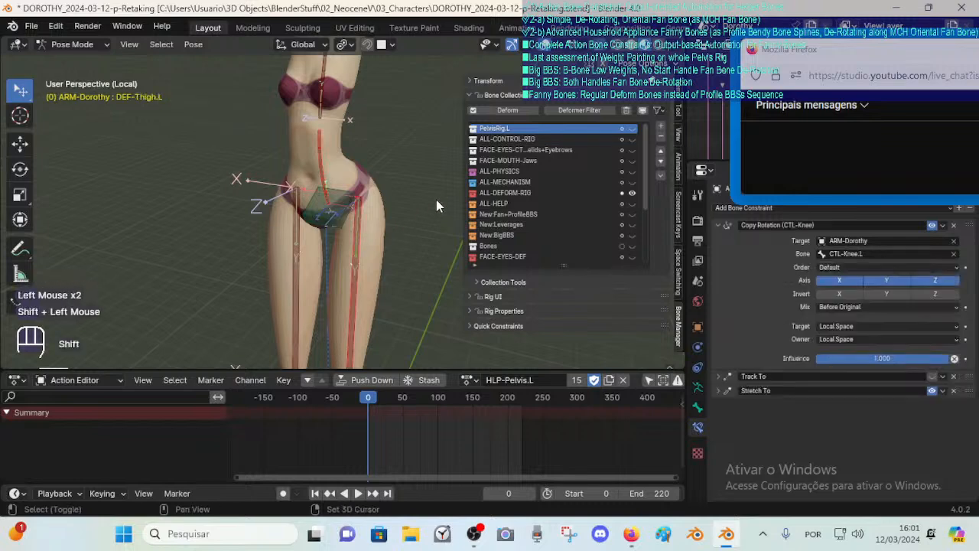
{"action": "key", "text": "shift+h"}
{"action": "middle_click_drag", "start_coordinate": [428, 202], "coordinate": [364, 195]}
{"action": "left_click", "coordinate": [368, 214]}
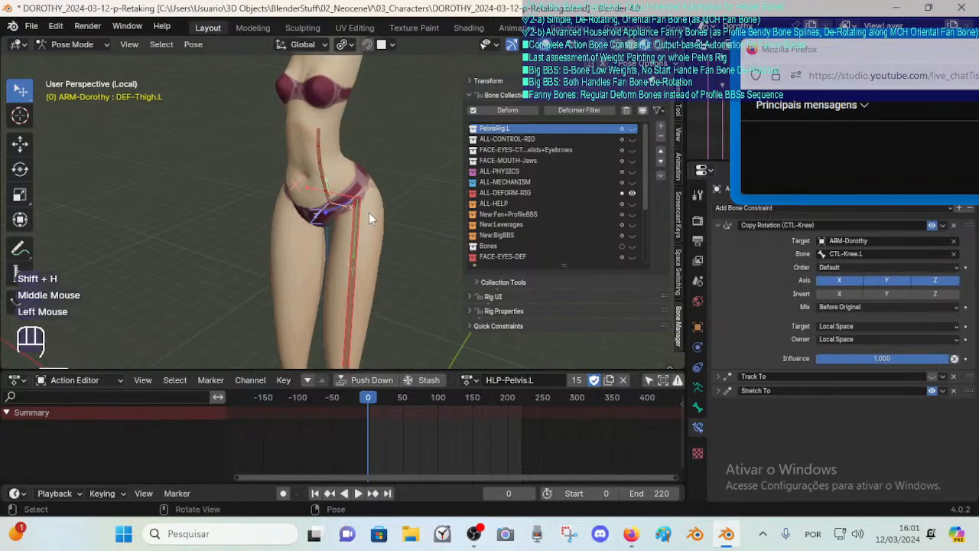
Add the selected DEF-Thigh.L and DEF-2-TORSO-1-Spine-BB.001 bones to the PelvisRig.L bone collection.
{"action": "left_click", "coordinate": [325, 180]}
{"action": "left_click", "coordinate": [352, 216], "text": "shift"}
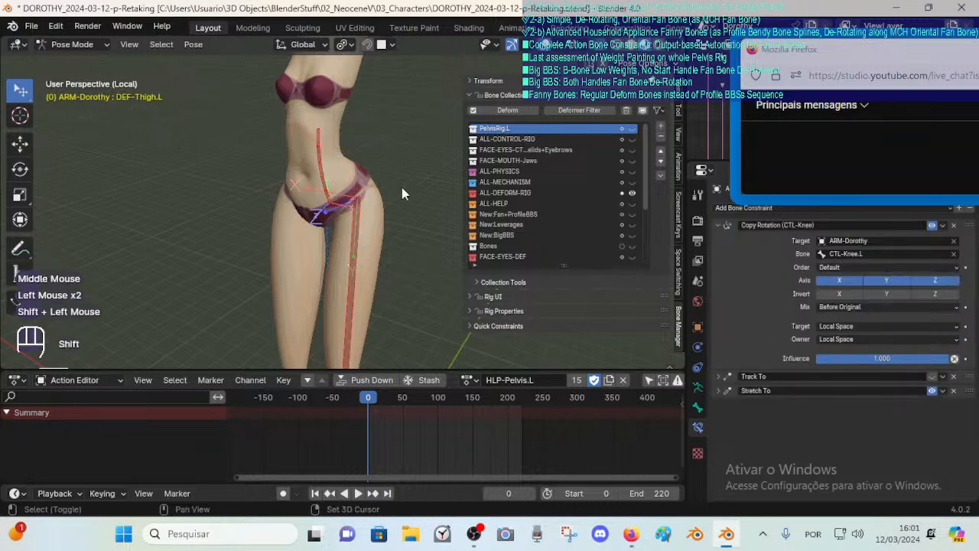
{"action": "key", "text": "shift+m"}
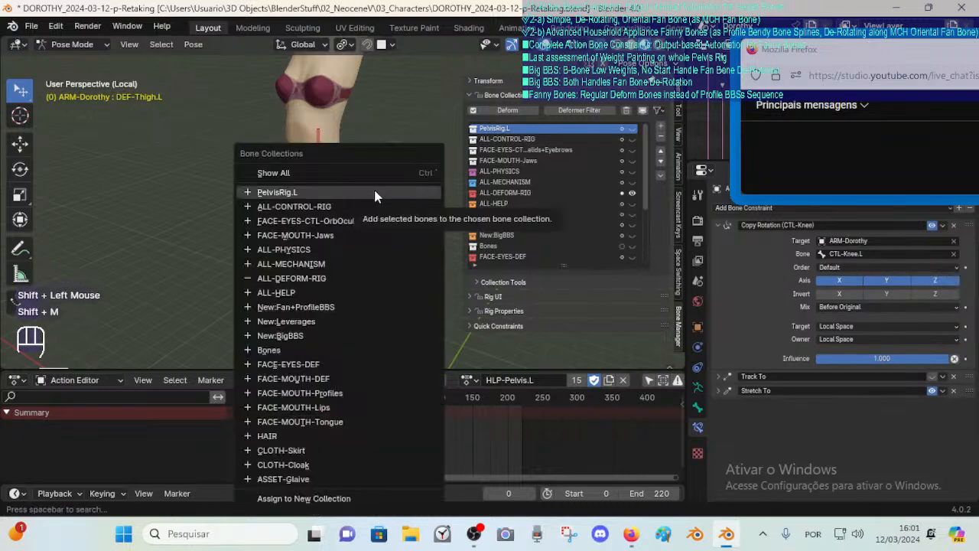
{"action": "left_click", "coordinate": [375, 194]}
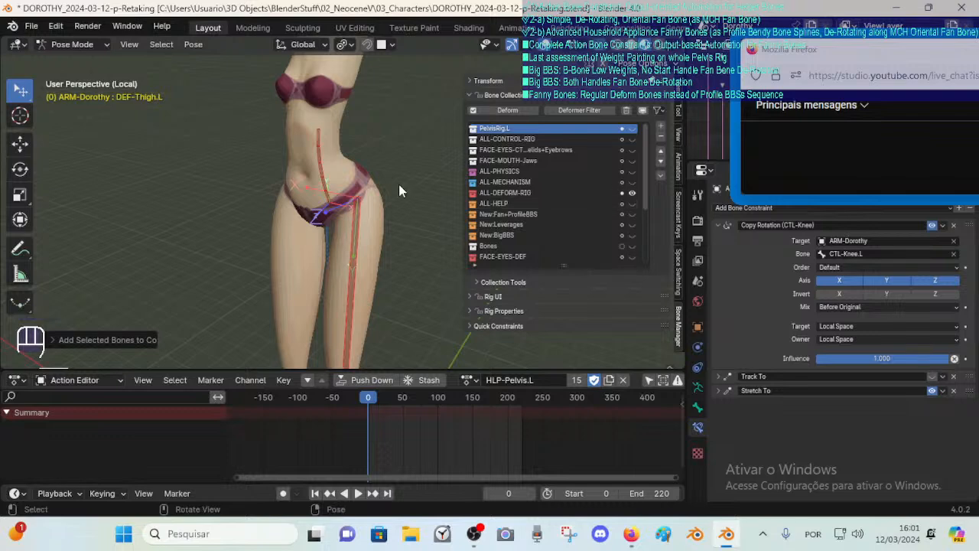
Deselect the bones, hide the ALL-DEFORM-RIG collection and show PelvisRig.L instead.
{"action": "left_click", "coordinate": [631, 193]}
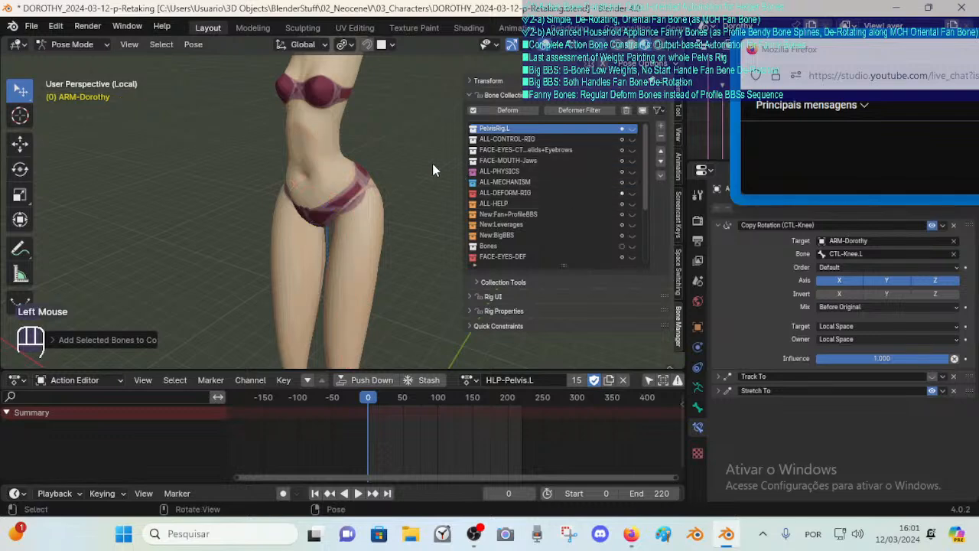
{"action": "left_click", "coordinate": [632, 192]}
{"action": "key", "text": "alt+a"}
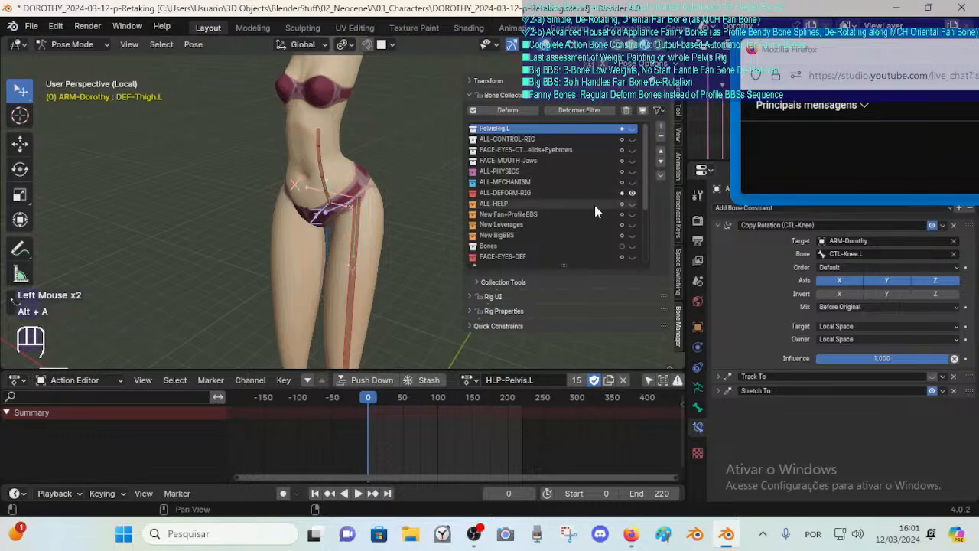
{"action": "left_click", "coordinate": [632, 193]}
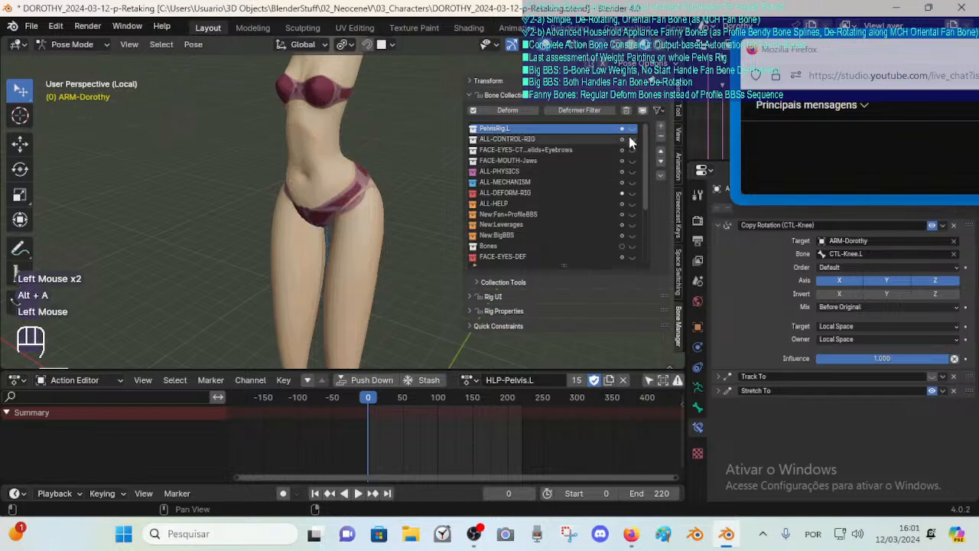
{"action": "left_click", "coordinate": [382, 198]}
Check the gathered PelvisRig.L bones around the left hip, deselect them and save the file.
{"action": "middle_click_drag", "start_coordinate": [382, 198], "coordinate": [334, 199]}
{"action": "scroll", "coordinate": [390, 200], "scroll_direction": "up", "scroll_amount": 1}
{"action": "key", "text": "a"}
{"action": "scroll", "coordinate": [390, 200], "scroll_direction": "up", "scroll_amount": 1}
{"action": "scroll", "coordinate": [334, 199], "scroll_direction": "down", "scroll_amount": 2}
{"action": "key", "text": "alt+a"}
{"action": "middle_click_drag", "start_coordinate": [379, 267], "coordinate": [295, 237]}
{"action": "middle_click_drag", "start_coordinate": [295, 236], "coordinate": [285, 230]}
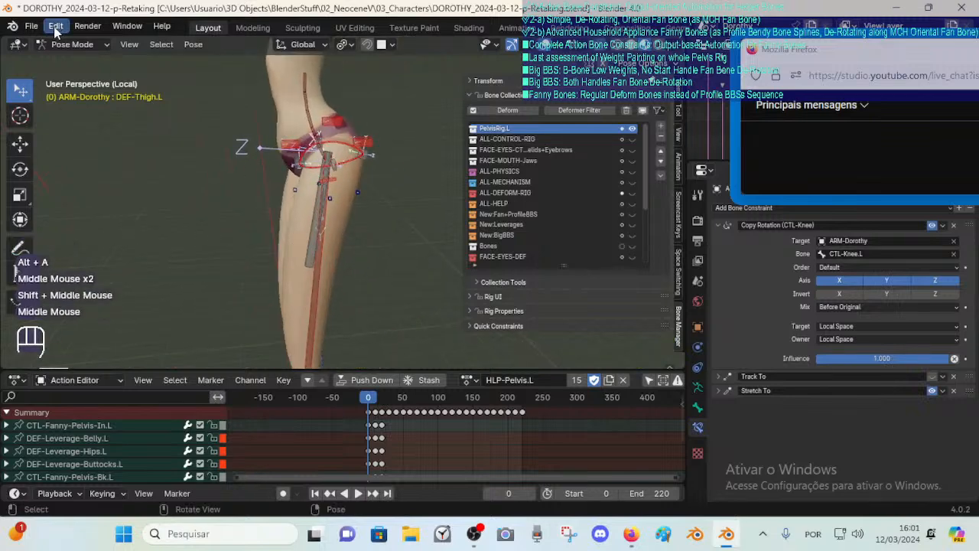
{"action": "key", "text": "ctrl+s"}
Scrub the left thigh raise with FAN-Thigh.L selected and examine how the fan bone follows the thigh.
{"action": "left_click", "coordinate": [372, 399]}
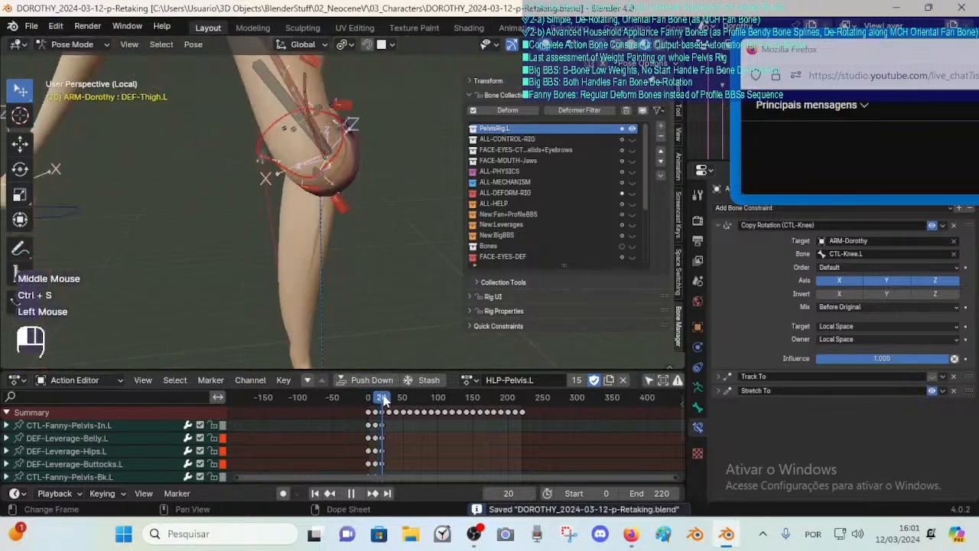
{"action": "left_click", "coordinate": [320, 263]}
{"action": "scroll", "coordinate": [316, 265], "scroll_direction": "up", "scroll_amount": 2}
{"action": "middle_click_drag", "start_coordinate": [299, 258], "coordinate": [277, 267]}
{"action": "left_click_drag", "start_coordinate": [371, 396], "coordinate": [390, 397]}
{"action": "middle_click_drag", "start_coordinate": [376, 324], "coordinate": [395, 382]}
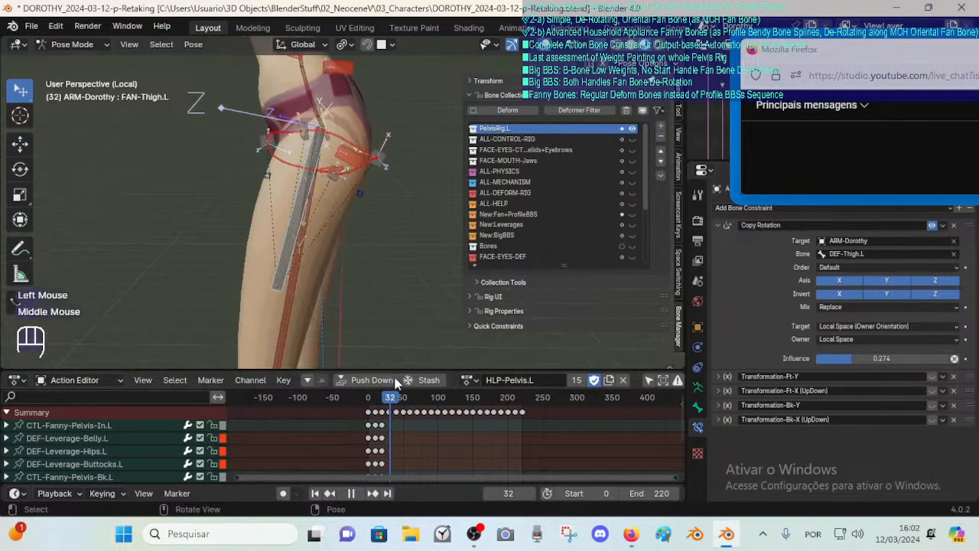
{"action": "left_click_drag", "start_coordinate": [393, 401], "coordinate": [380, 403]}
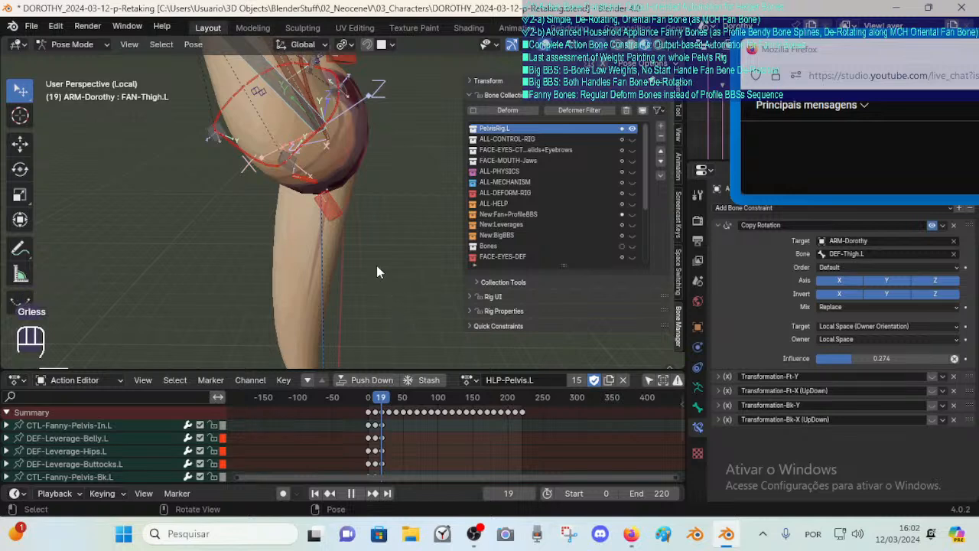
{"action": "key", "text": "ctrl+z"}
{"action": "middle_click_drag", "start_coordinate": [363, 243], "coordinate": [384, 316], "text": "shift"}
{"action": "key", "text": "ctrl+z"}
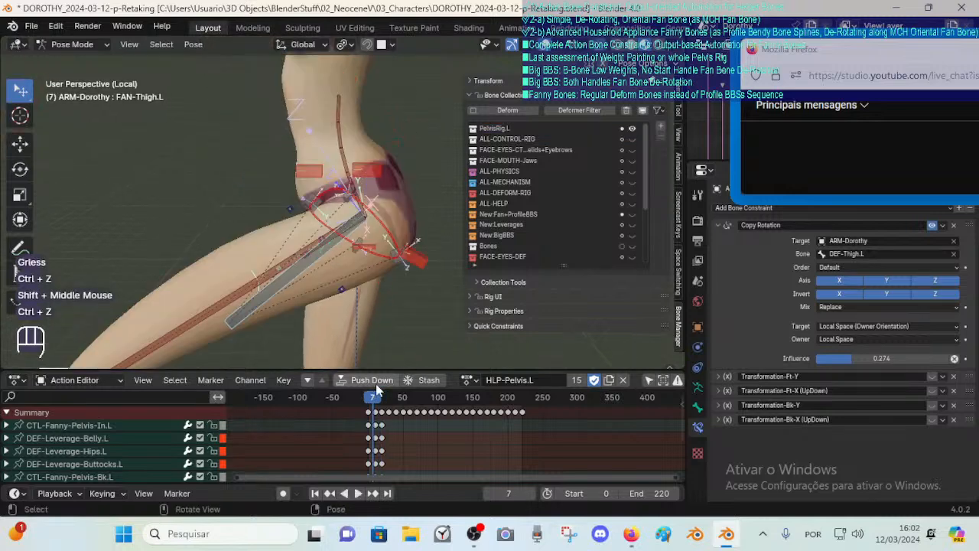
{"action": "left_click_drag", "start_coordinate": [372, 400], "coordinate": [376, 400]}
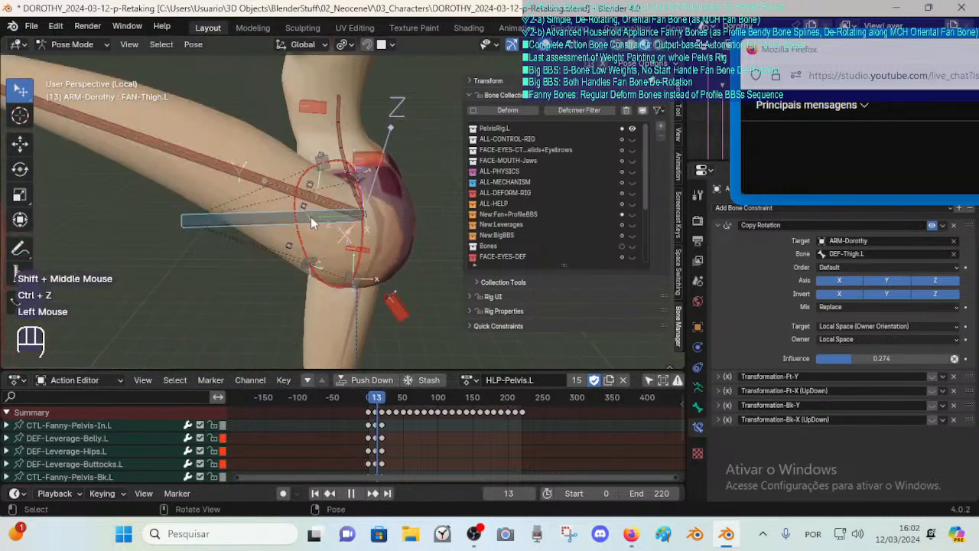
Select DEF-Thigh.L and scrub between frames 2 and 14 to compare its rotation with the fan bone.
{"action": "left_click", "coordinate": [283, 211]}
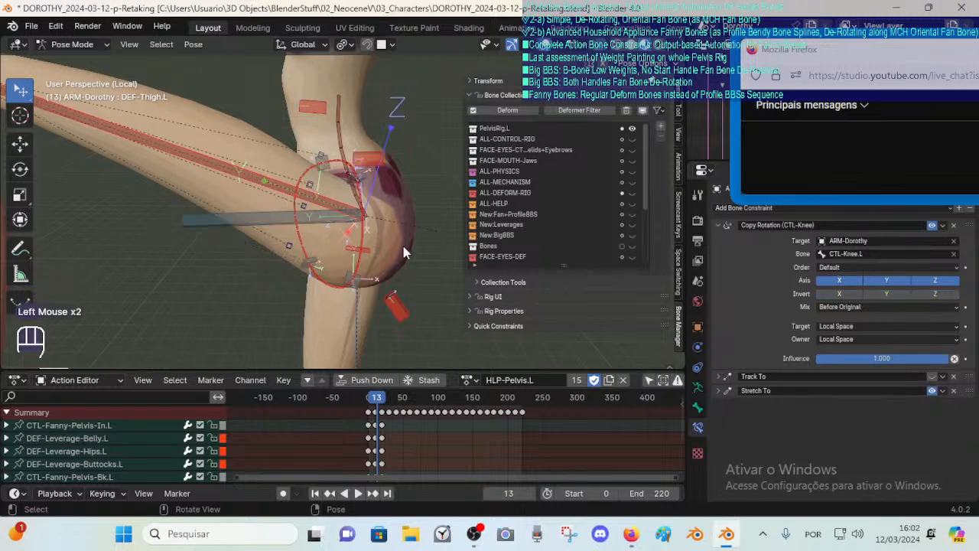
{"action": "middle_click_drag", "start_coordinate": [280, 221], "coordinate": [247, 165], "text": "shift"}
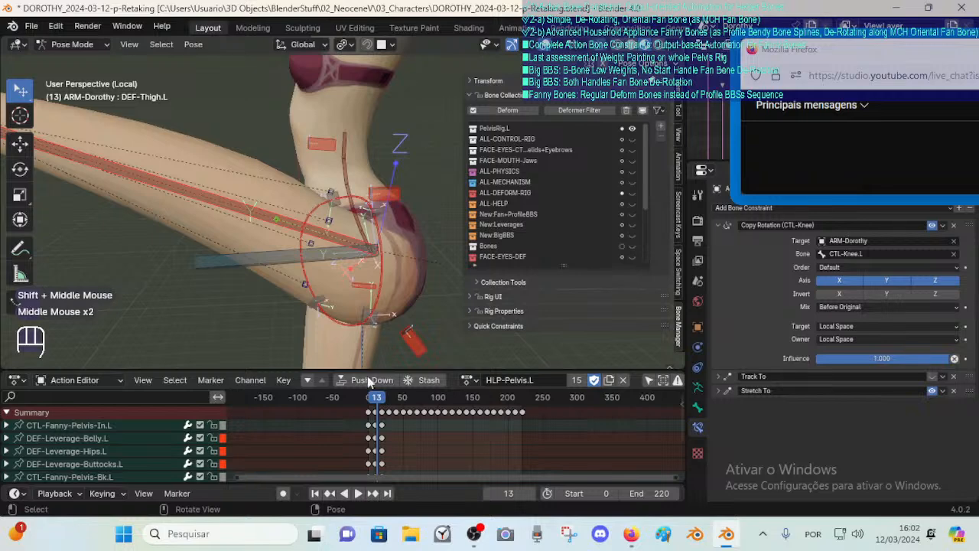
{"action": "left_click", "coordinate": [367, 400]}
{"action": "key", "text": "space"}
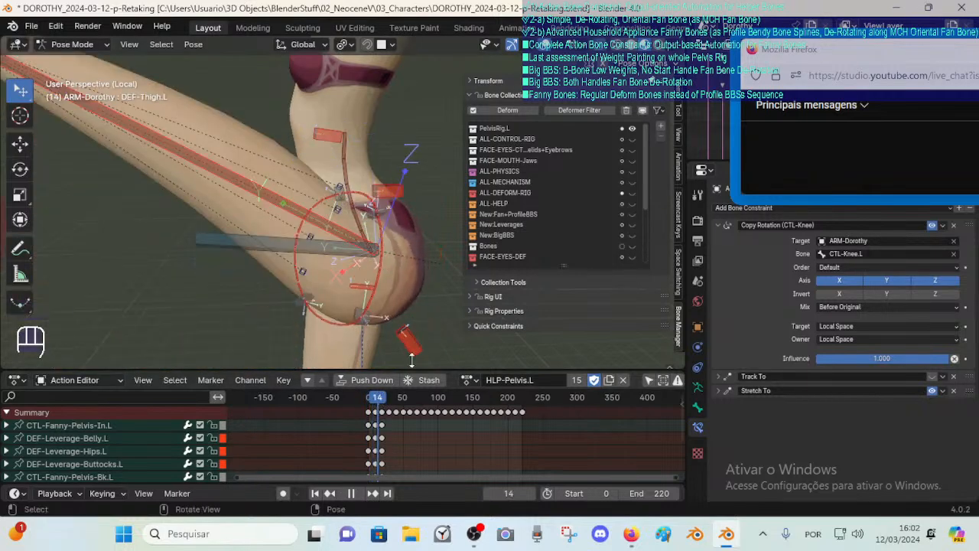
{"action": "left_click_drag", "start_coordinate": [367, 400], "coordinate": [379, 403]}
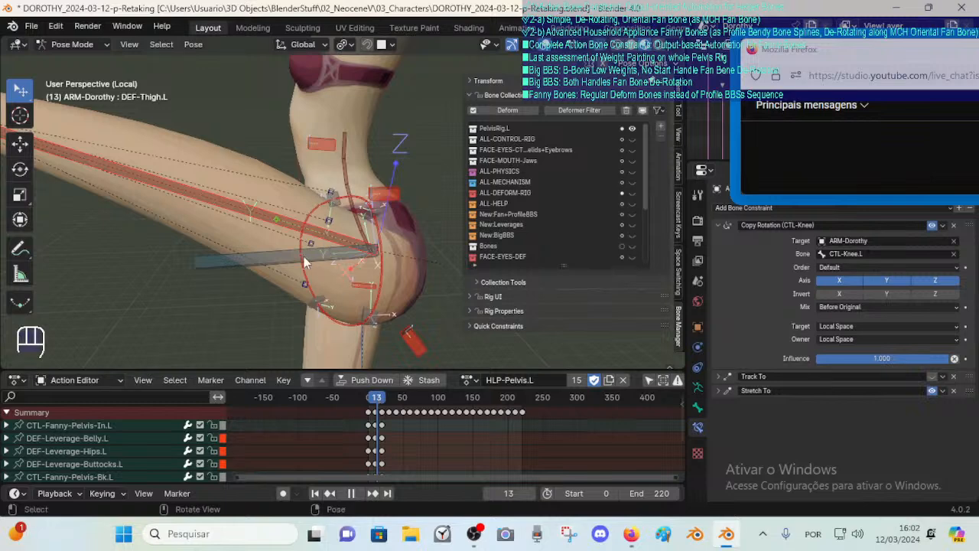
{"action": "middle_click_drag", "start_coordinate": [304, 262], "coordinate": [325, 291]}
{"action": "left_click_drag", "start_coordinate": [373, 410], "coordinate": [371, 408]}
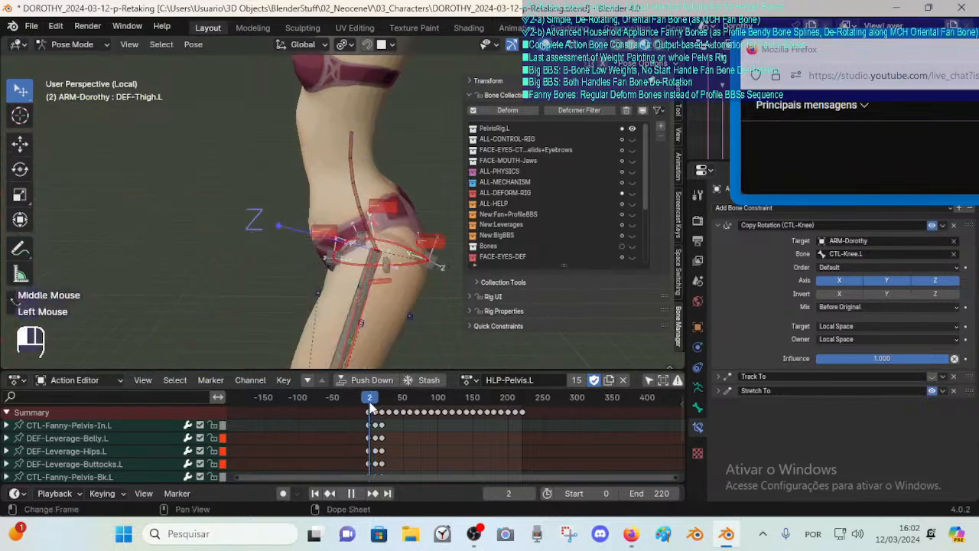
Examine the thigh, fan and profile bones at frame 2 from the side and front, in Pose and Edit Mode.
{"action": "middle_click_drag", "start_coordinate": [366, 328], "coordinate": [381, 242], "text": "shift"}
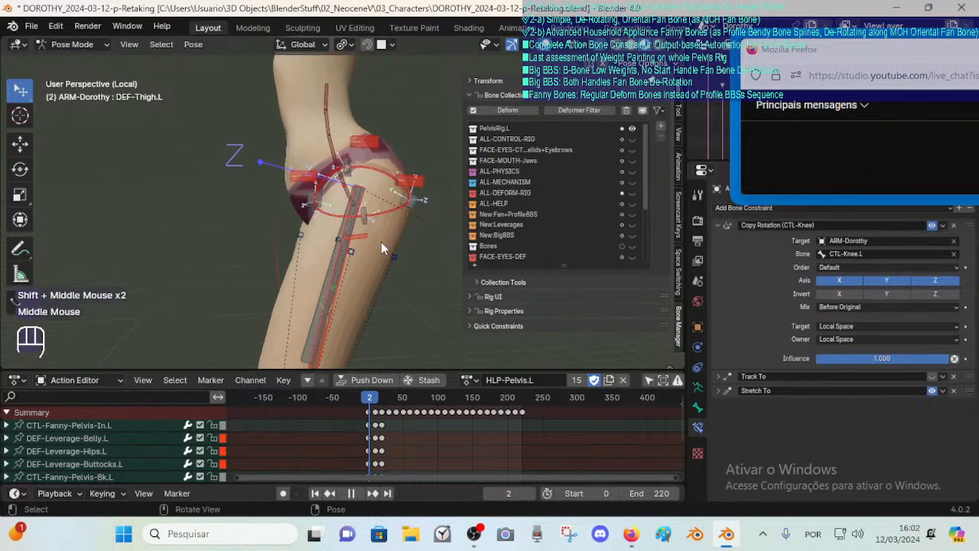
{"action": "key", "text": "KP_3"}
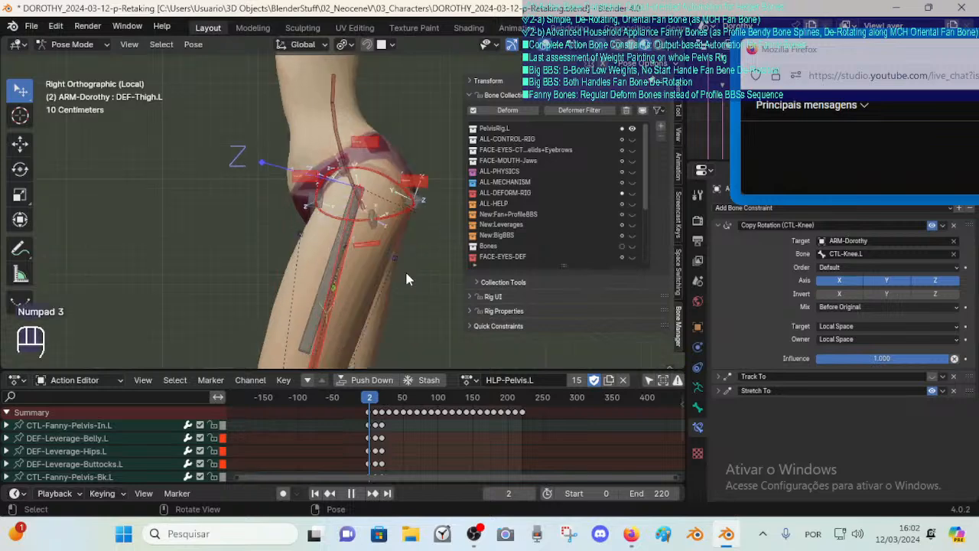
{"action": "scroll", "coordinate": [406, 278], "scroll_direction": "up", "scroll_amount": 1}
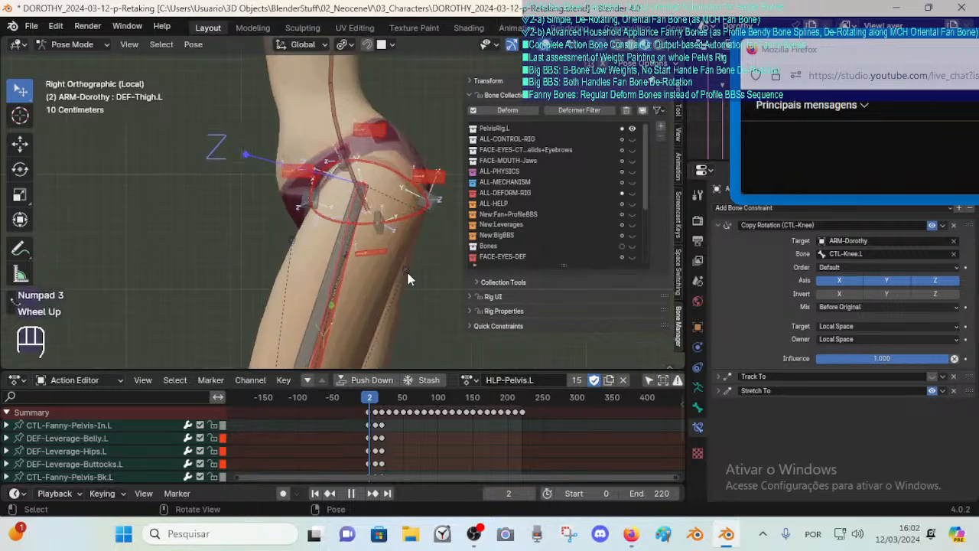
{"action": "key", "text": "Tab"}
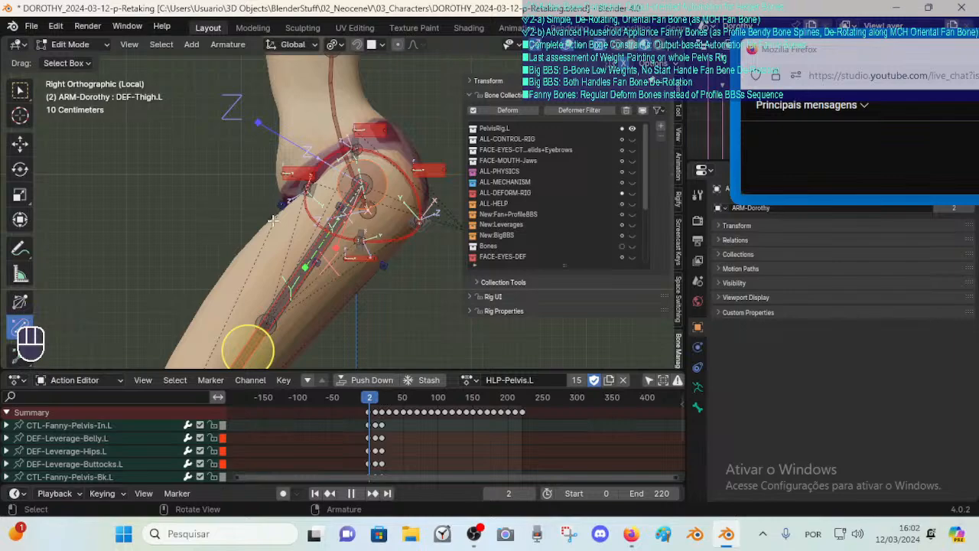
{"action": "middle_click_drag", "start_coordinate": [273, 219], "coordinate": [343, 281]}
{"action": "scroll", "coordinate": [322, 215], "scroll_direction": "up", "scroll_amount": 2}
{"action": "key", "text": "Tab"}
{"action": "scroll", "coordinate": [352, 236], "scroll_direction": "down", "scroll_amount": 2}
{"action": "scroll", "coordinate": [345, 238], "scroll_direction": "up", "scroll_amount": 1}
{"action": "scroll", "coordinate": [310, 255], "scroll_direction": "up", "scroll_amount": 3}
{"action": "scroll", "coordinate": [391, 281], "scroll_direction": "down", "scroll_amount": 1}
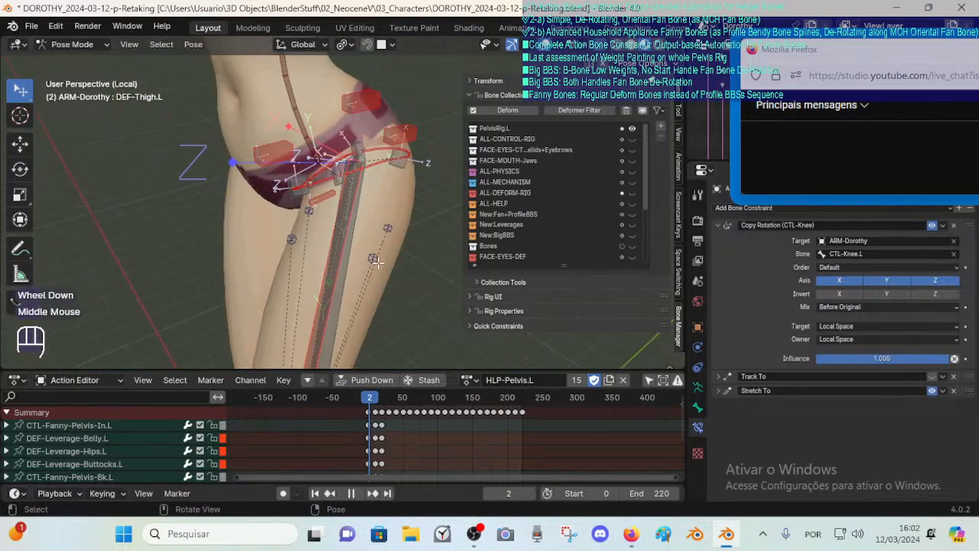
{"action": "key", "text": "Tab"}
{"action": "key", "text": "Tab"}
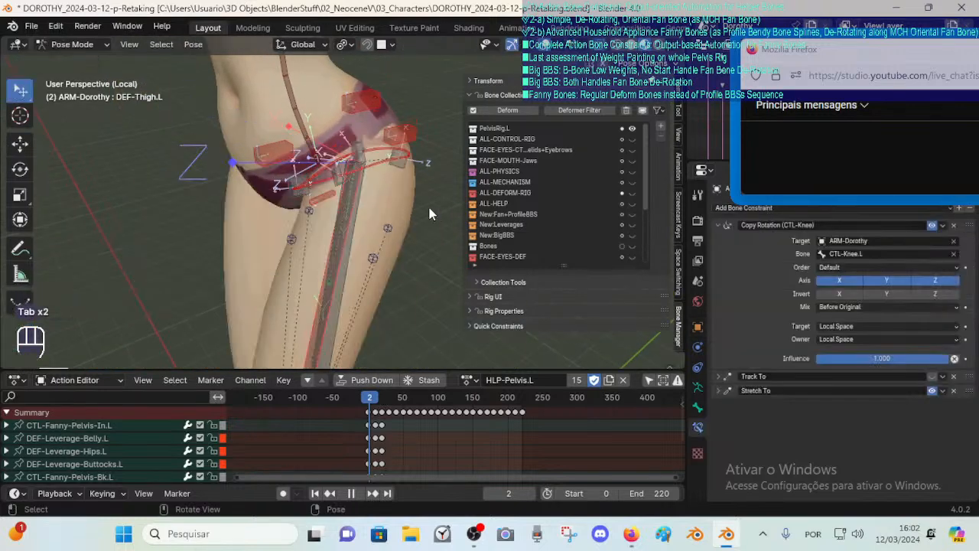
Scrub the thigh raise up to frame 16 in right orthographic view and examine the pelvis bones' deformation.
{"action": "middle_click_drag", "start_coordinate": [428, 203], "coordinate": [359, 208]}
{"action": "left_click_drag", "start_coordinate": [375, 399], "coordinate": [379, 399]}
{"action": "middle_click_drag", "start_coordinate": [390, 234], "coordinate": [394, 298], "text": "shift"}
{"action": "scroll", "coordinate": [377, 250], "scroll_direction": "down", "scroll_amount": 1}
{"action": "scroll", "coordinate": [376, 250], "scroll_direction": "down", "scroll_amount": 1}
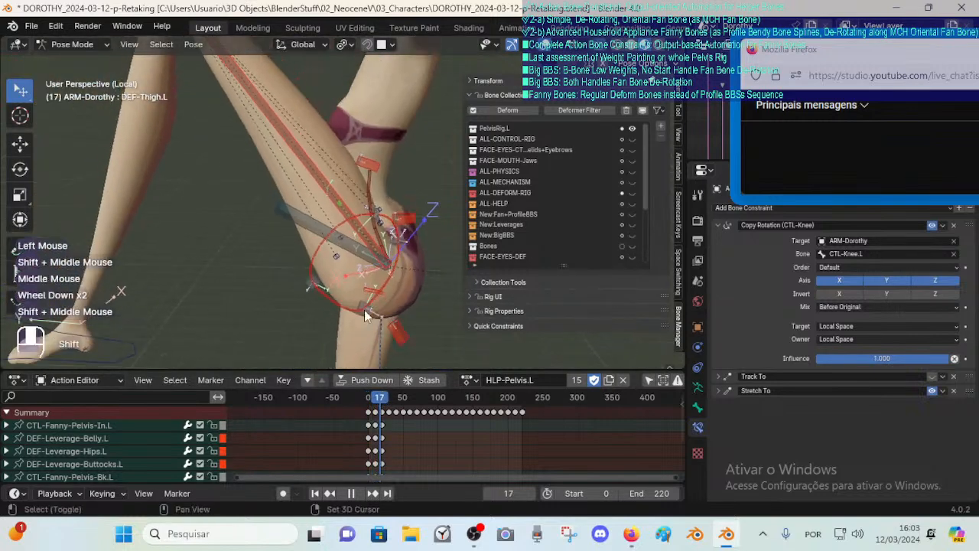
{"action": "left_click_drag", "start_coordinate": [378, 406], "coordinate": [376, 406]}
{"action": "key", "text": "KP_3"}
{"action": "scroll", "coordinate": [367, 289], "scroll_direction": "up", "scroll_amount": 2}
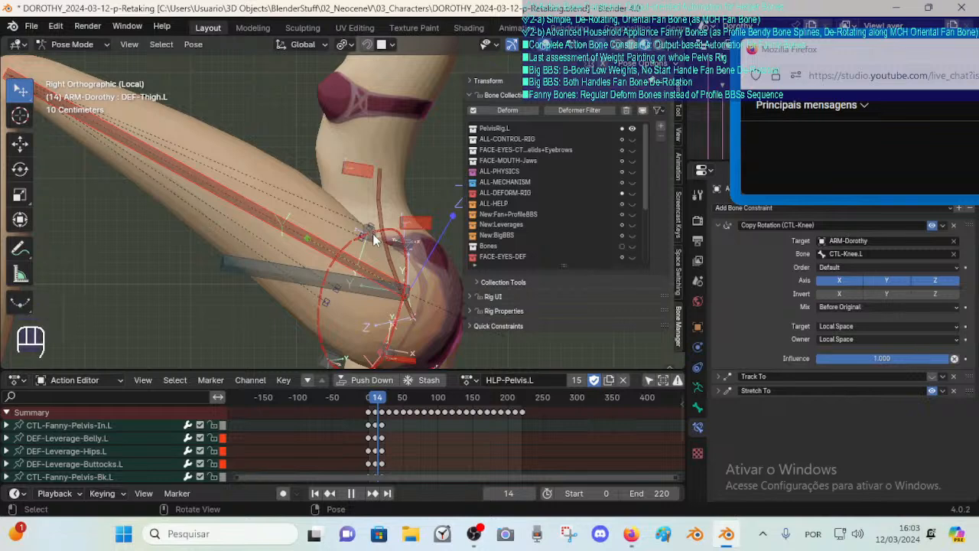
{"action": "mouse_move", "coordinate": [377, 401]}
{"action": "left_mouse_down"}
{"action": "mouse_move", "coordinate": [367, 404]}
{"action": "mouse_move", "coordinate": [380, 403]}
{"action": "left_mouse_up"}
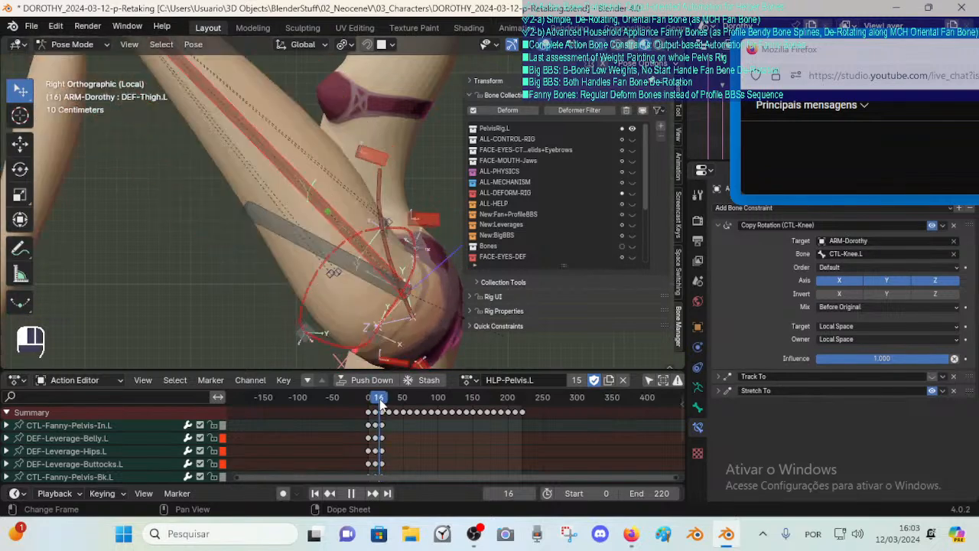
{"action": "scroll", "coordinate": [390, 341], "scroll_direction": "down", "scroll_amount": 1}
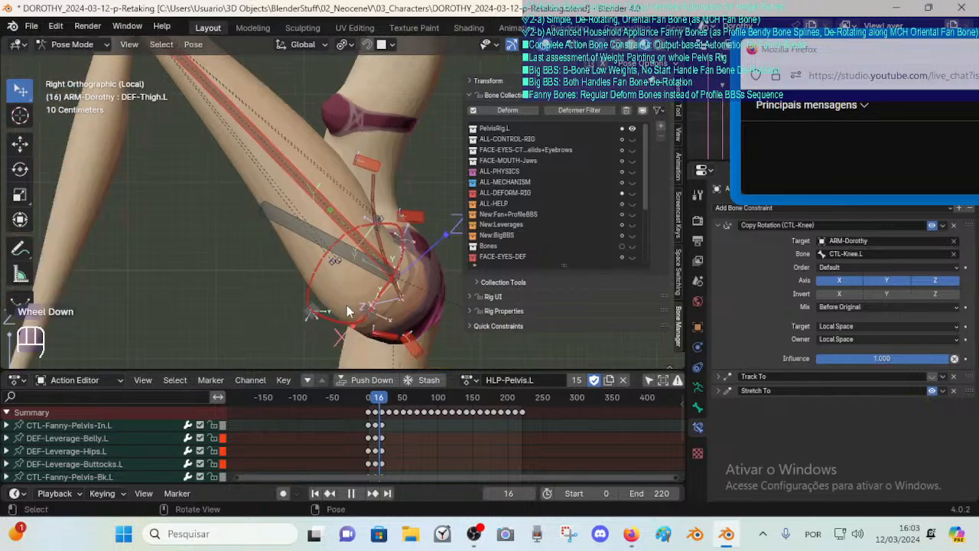
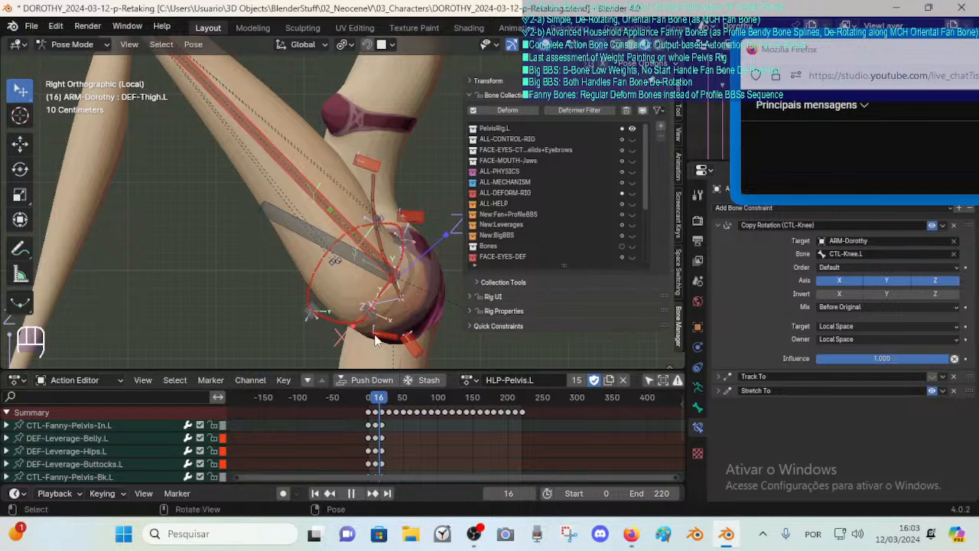
Step through the keyframes of the HLP-Pelvis.L action and stop at frame 20.
{"action": "key", "text": "Down"}
{"action": "key", "text": "Down"}
{"action": "key", "text": "Up"}
{"action": "key", "text": "Up"}
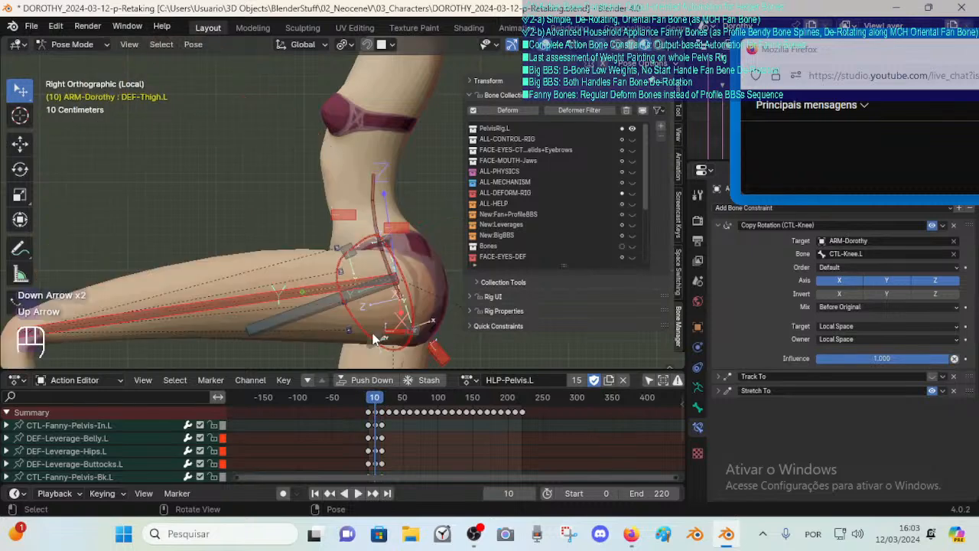
{"action": "key", "text": "Up"}
{"action": "key", "text": "Down"}
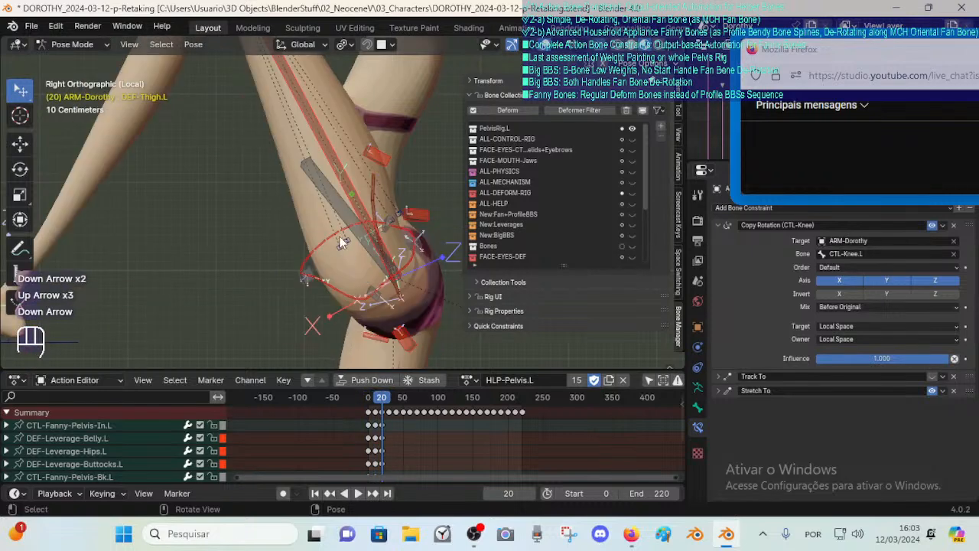
Frame the raised left thigh and hip, enable auto keying and save the file.
{"action": "middle_click_drag", "start_coordinate": [304, 329], "coordinate": [308, 293], "text": "shift"}
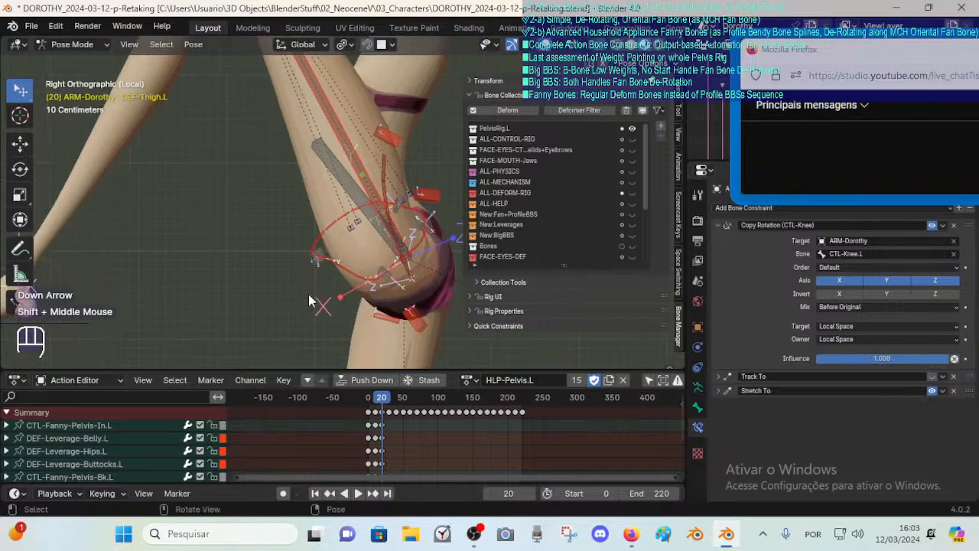
{"action": "scroll", "coordinate": [309, 294], "scroll_direction": "up", "scroll_amount": 2}
{"action": "left_click", "coordinate": [284, 494]}
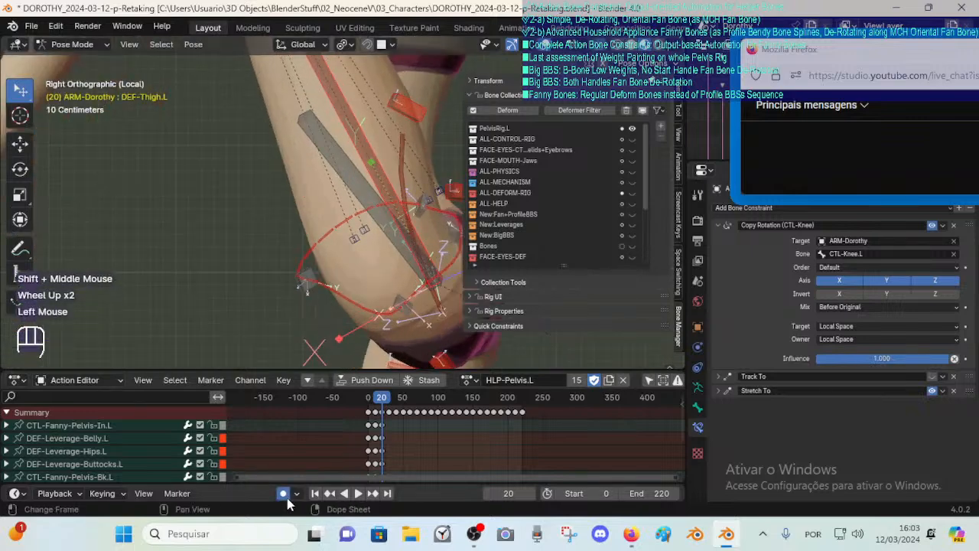
{"action": "key", "text": "ctrl+s"}
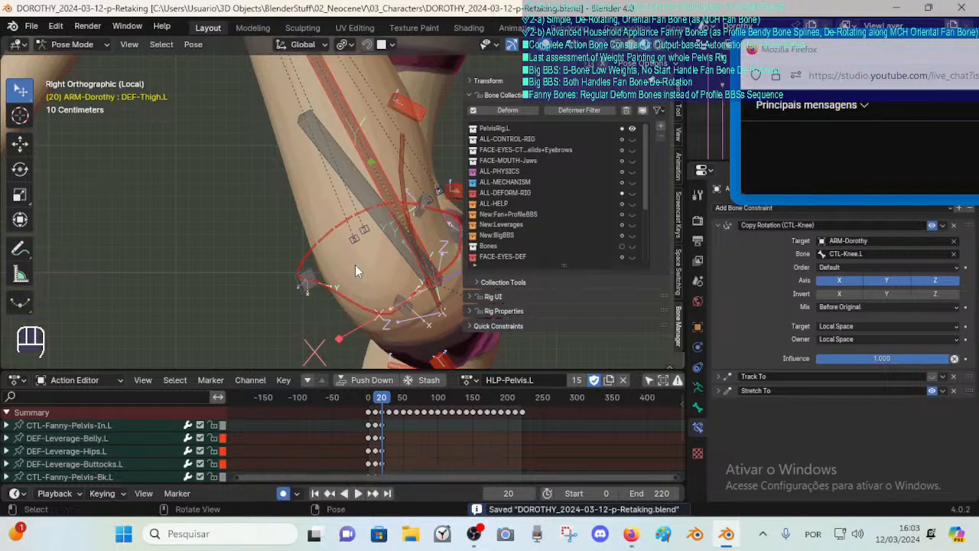
Move the CTL-Fanny-Pelvis-Ft.L bone slightly up and back toward the hip crease at frame 20, and hide the viewport sidebar.
{"action": "left_click", "coordinate": [303, 284]}
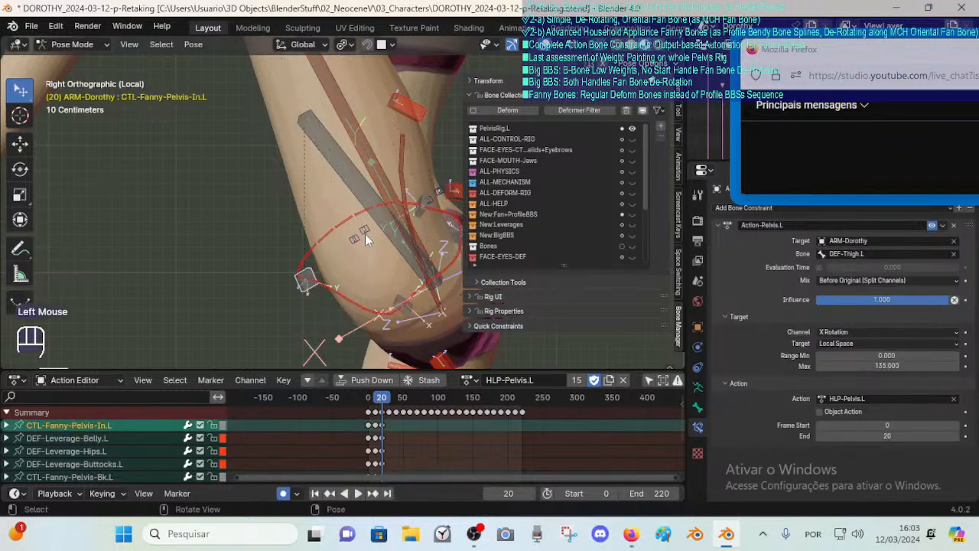
{"action": "middle_click_drag", "start_coordinate": [371, 237], "coordinate": [339, 242], "text": "shift"}
{"action": "left_click", "coordinate": [413, 196]}
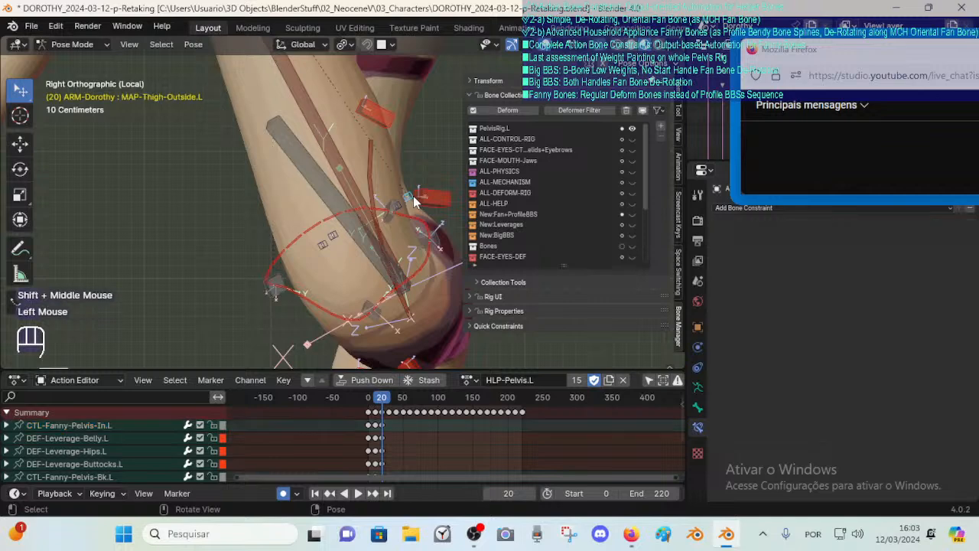
{"action": "left_click", "coordinate": [387, 222]}
{"action": "key", "text": "g"}
{"action": "key", "text": "shift"}
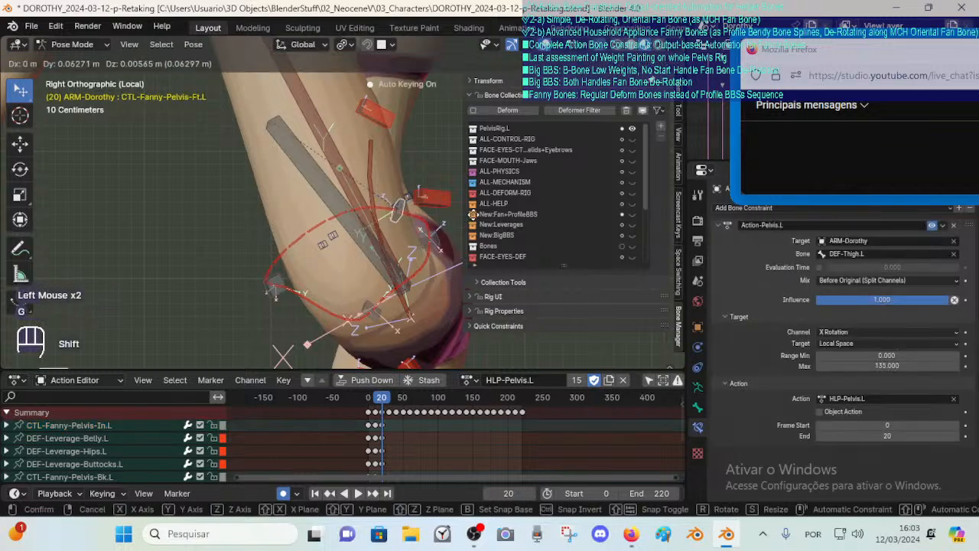
{"action": "left_click", "coordinate": [538, 210], "text": "shift"}
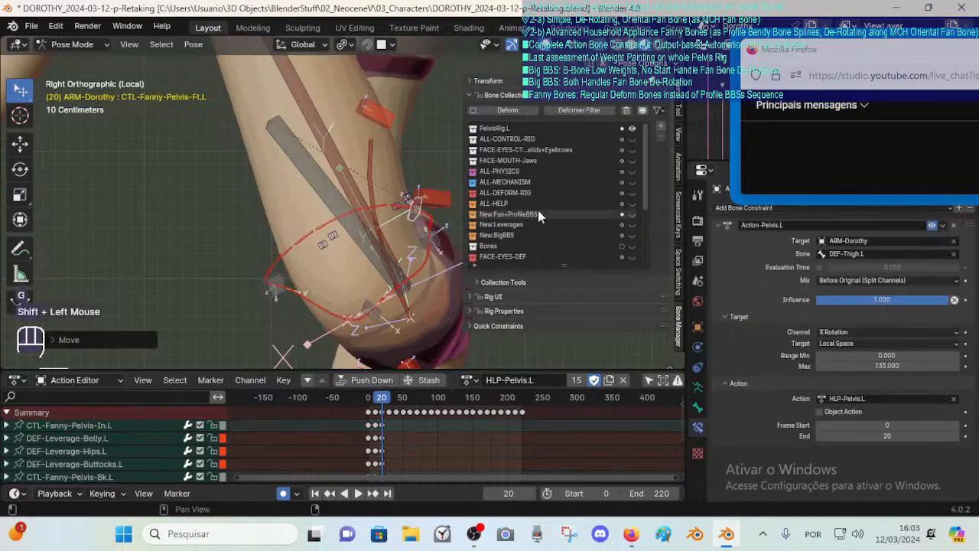
{"action": "key", "text": "n"}
{"action": "key", "text": "g"}
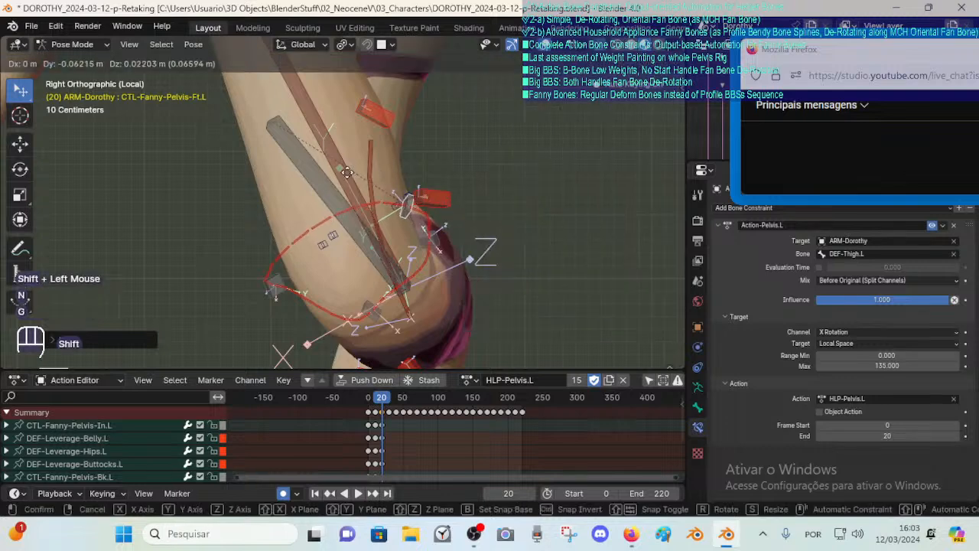
{"action": "left_click", "coordinate": [382, 184], "text": "shift"}
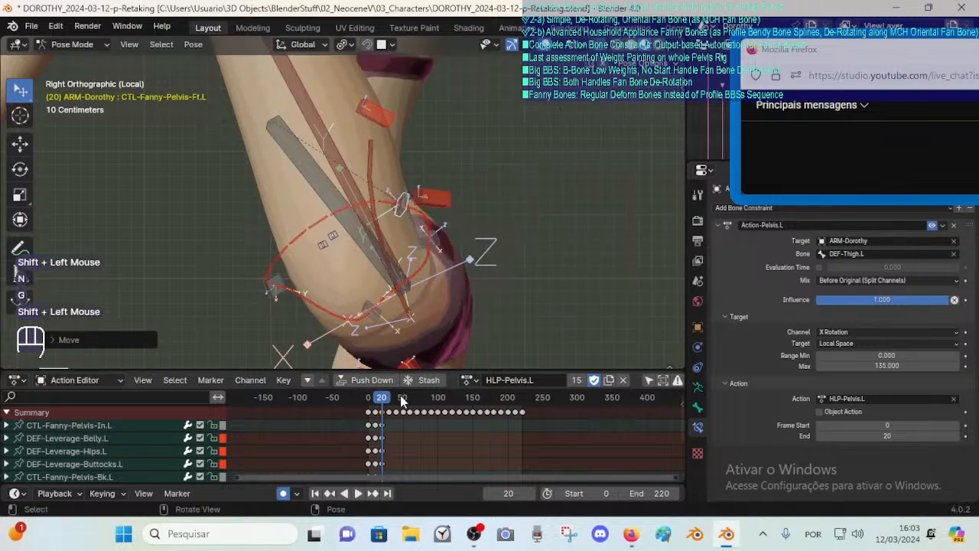
Move the CTL-Fanny-Pelvis-In.L bone back and up across the raised thigh in right orthographic view.
{"action": "left_click", "coordinate": [278, 296]}
{"action": "key", "text": "g"}
{"action": "left_click", "coordinate": [328, 249], "text": "shift"}
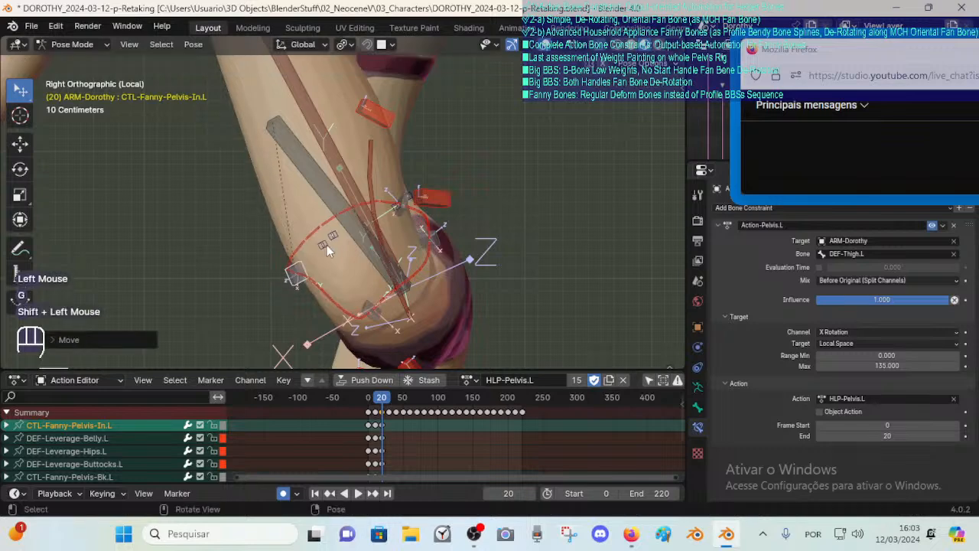
{"action": "key", "text": "g"}
{"action": "left_click", "coordinate": [317, 286], "text": "shift"}
{"action": "key", "text": "g"}
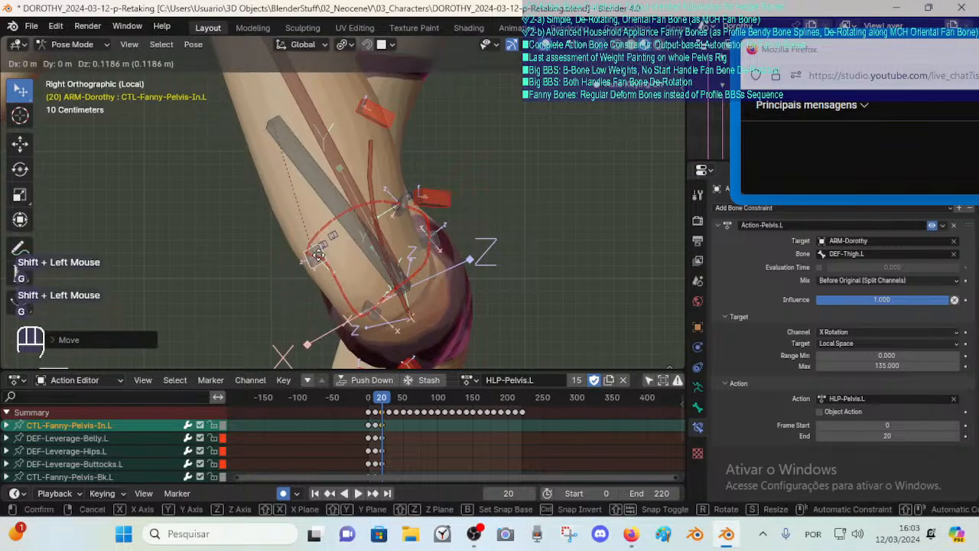
{"action": "key", "text": "Escape"}
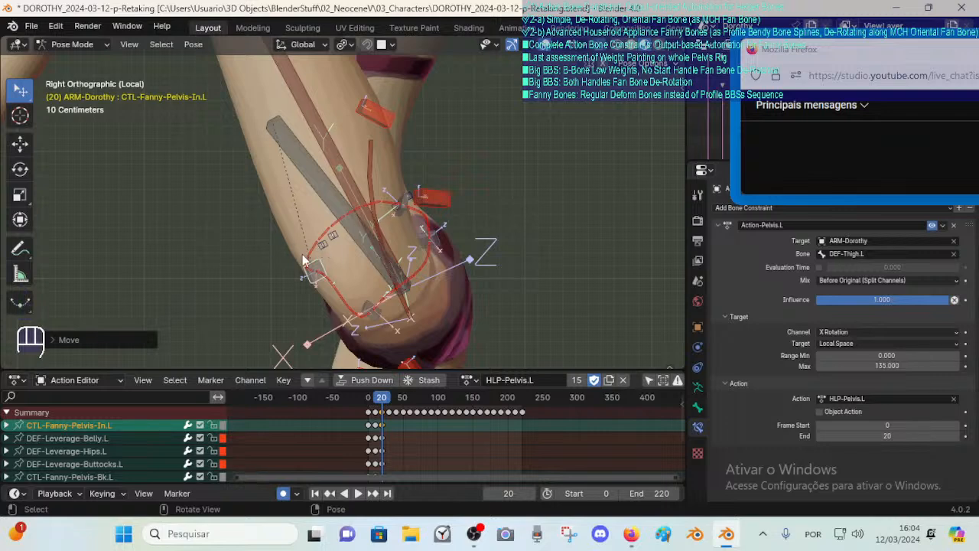
{"action": "key", "text": "g"}
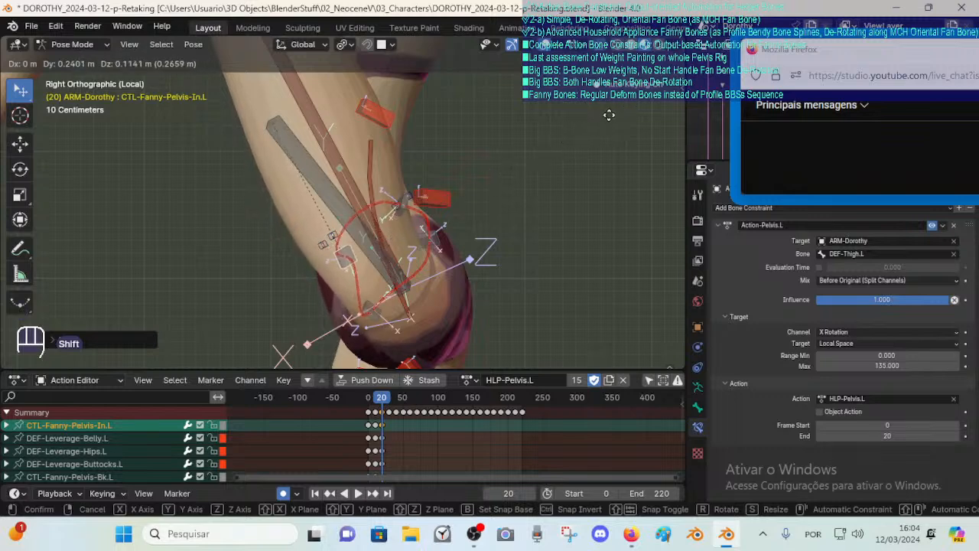
{"action": "left_click", "coordinate": [412, 326], "text": "shift"}
Move the CTL-Fanny-Pelvis-Bk.L bone down and forward below the buttock, and rotate it slightly.
{"action": "left_click", "coordinate": [356, 326]}
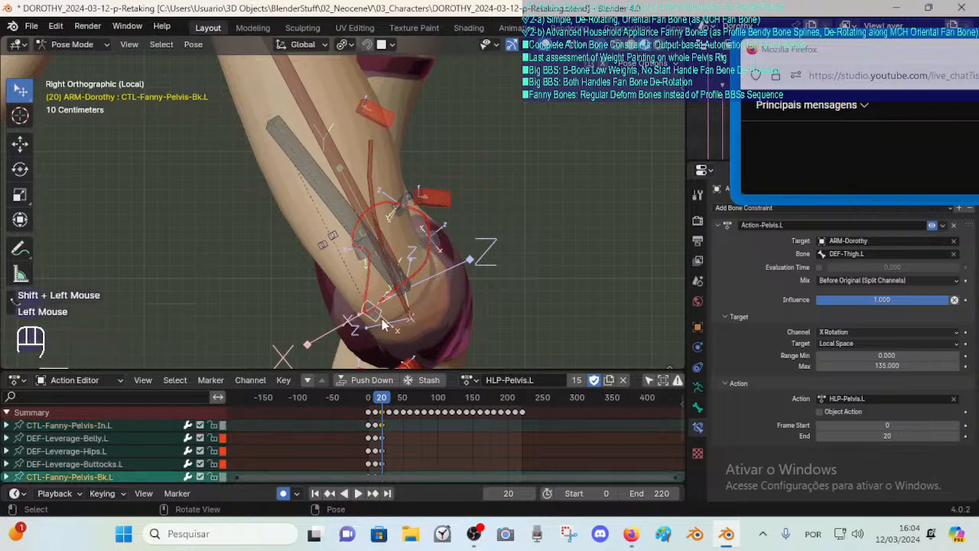
{"action": "key", "text": "g"}
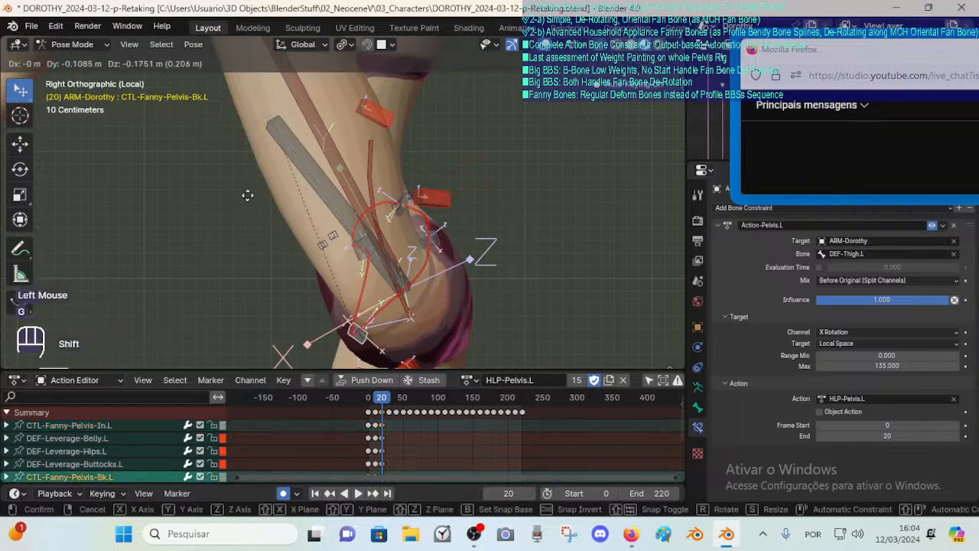
{"action": "left_click", "coordinate": [426, 309], "text": "shift"}
{"action": "key", "text": "r"}
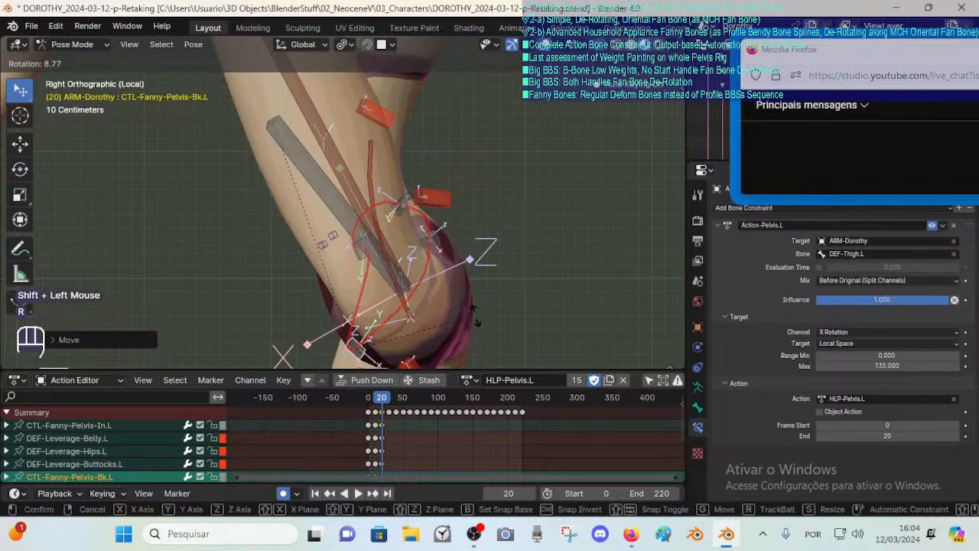
{"action": "left_click", "coordinate": [469, 313]}
{"action": "key", "text": "g"}
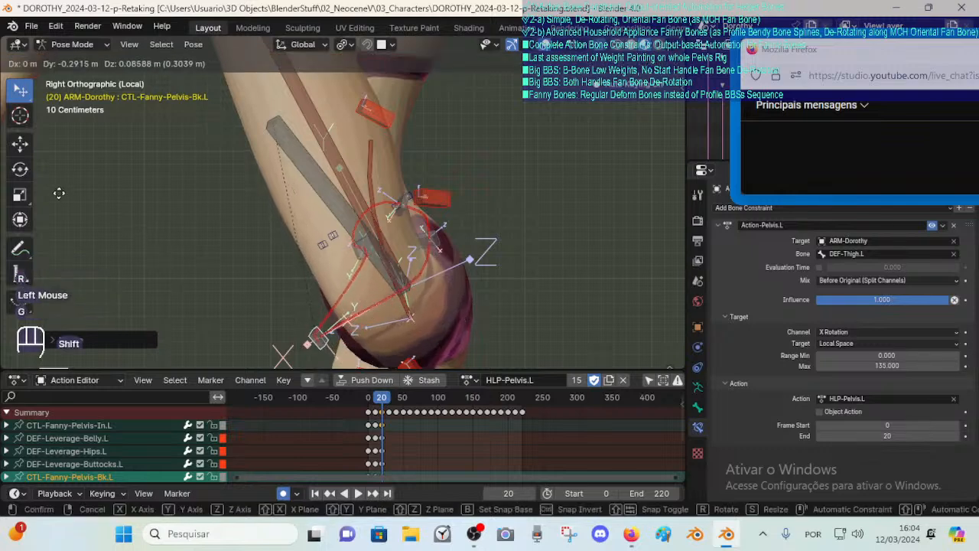
{"action": "left_click", "coordinate": [250, 215], "text": "shift"}
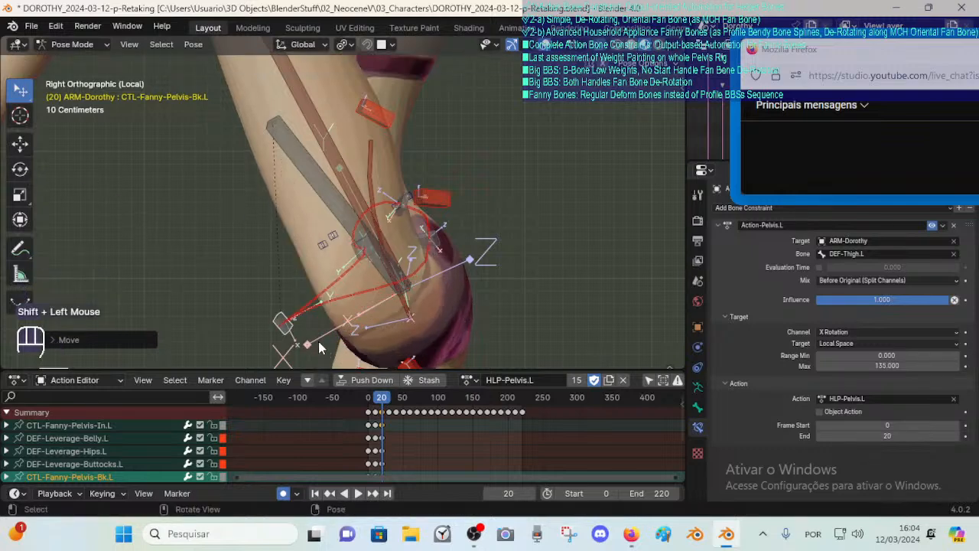
{"action": "key", "text": "ctrl+z"}
Shift the CTL-Fanny-Pelvis-Bk.L bone slightly forward and up along the underside of the thigh.
{"action": "key", "text": "g"}
{"action": "left_click", "coordinate": [317, 309], "text": "shift"}
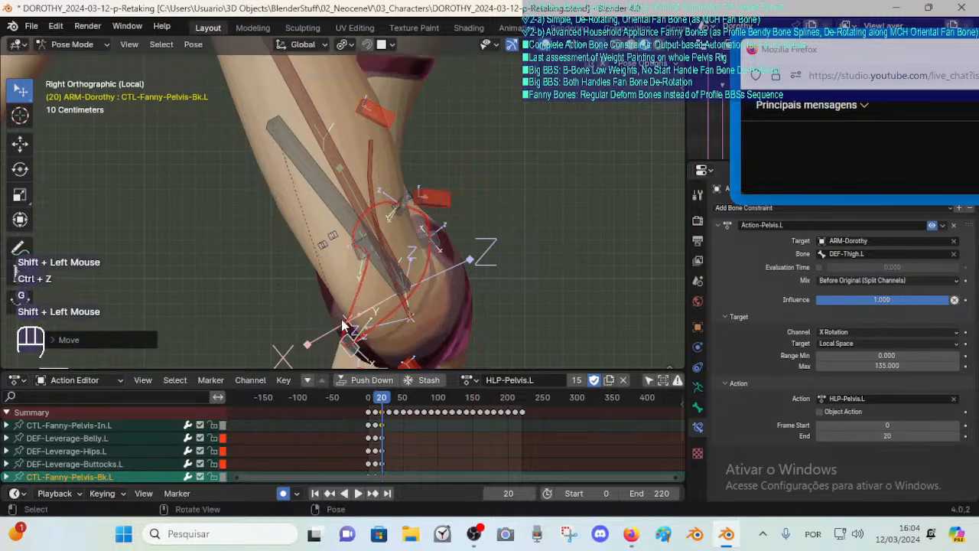
{"action": "key", "text": "g"}
{"action": "left_click", "coordinate": [314, 308], "text": "shift"}
Move the CTL-Fanny-Pelvis-In.L bone forward, then rotate and reposition it from an oblique view.
{"action": "left_click", "coordinate": [356, 248]}
{"action": "key", "text": "g"}
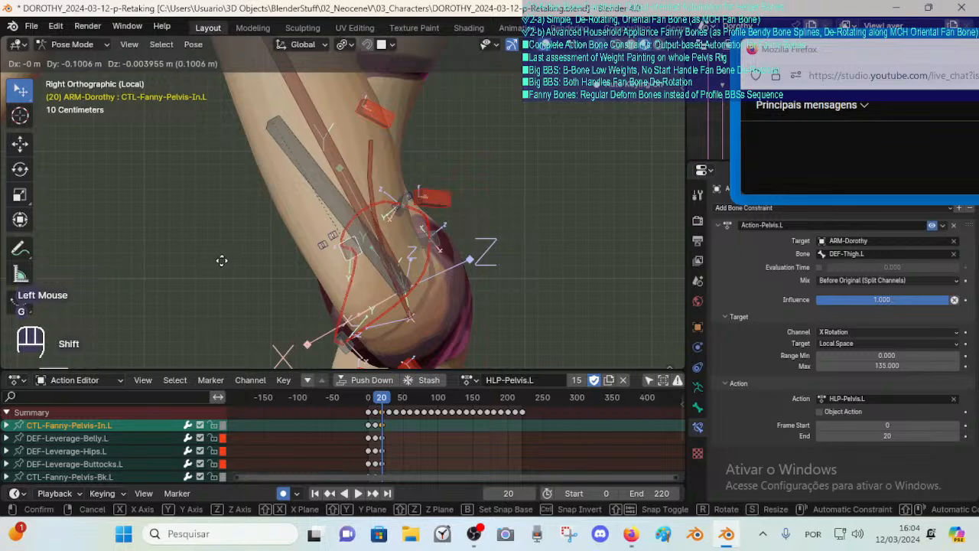
{"action": "left_click", "coordinate": [268, 232], "text": "shift"}
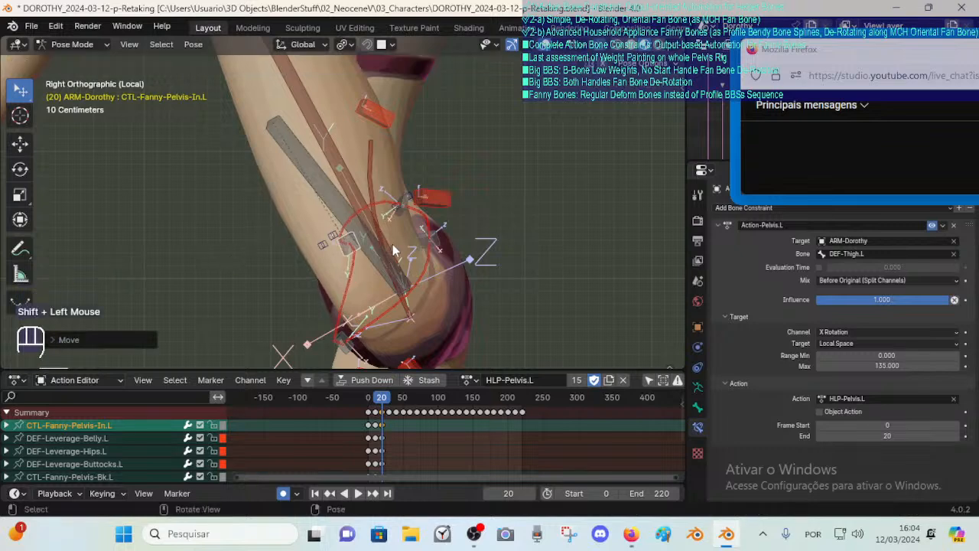
{"action": "middle_click_drag", "start_coordinate": [392, 244], "coordinate": [423, 242]}
{"action": "key", "text": "r"}
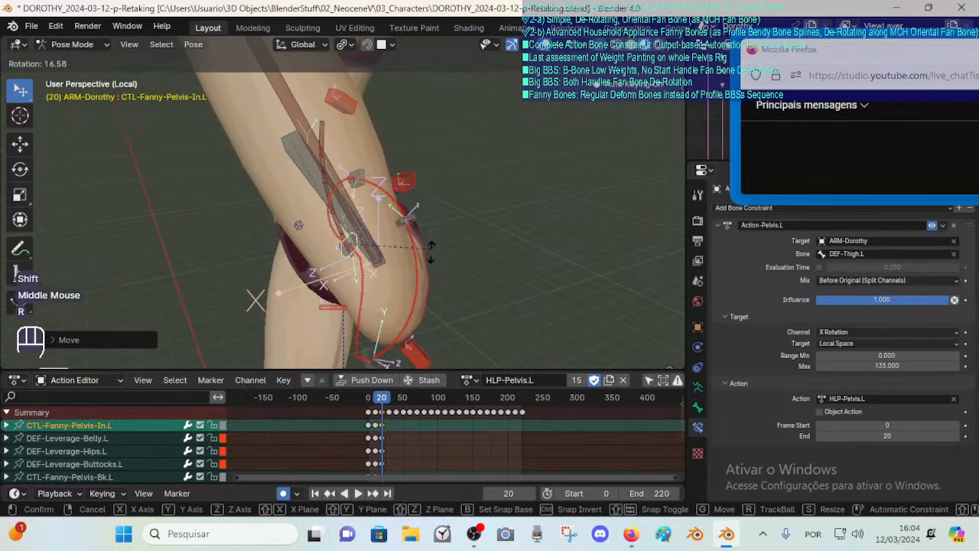
{"action": "left_click", "coordinate": [306, 279]}
{"action": "key", "text": "g"}
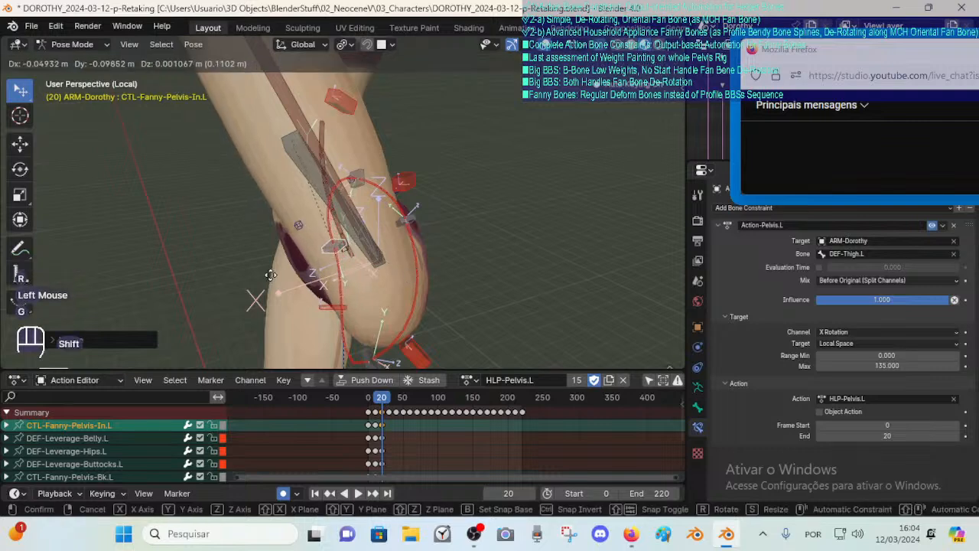
{"action": "left_click", "coordinate": [324, 261], "text": "shift"}
Refine the CTL-Fanny-Pelvis-In.L bone's position in right orthographic view, placing it near the top of the inner thigh.
{"action": "key", "text": "KP_3"}
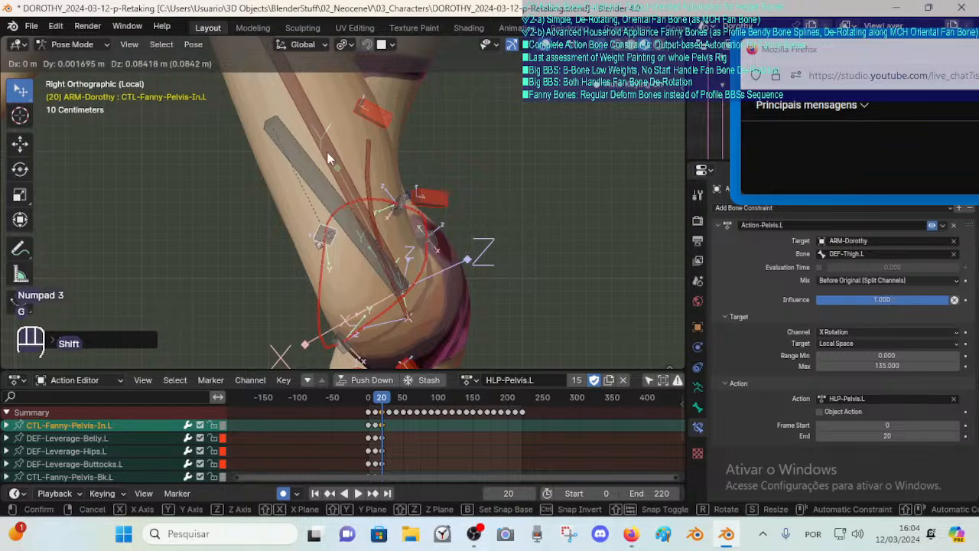
{"action": "scroll", "coordinate": [326, 151], "scroll_direction": "down", "scroll_amount": 1}
{"action": "key", "text": "g"}
{"action": "left_click", "coordinate": [350, 323], "text": "shift"}
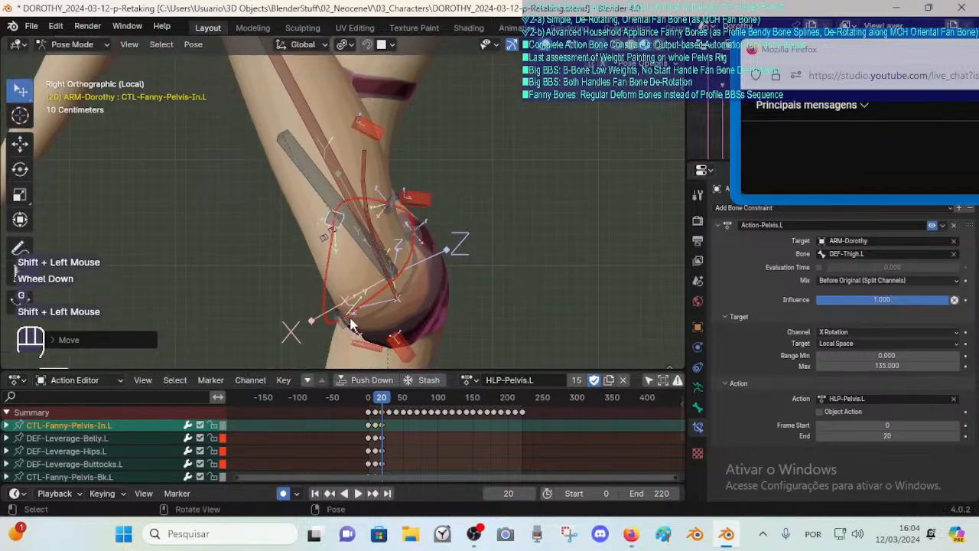
Move the CTL-Fanny-Pelvis-Bk.L bone up and back toward the buttock crease in right orthographic view and rotate it slightly.
{"action": "left_click", "coordinate": [348, 330]}
{"action": "middle_click_drag", "start_coordinate": [348, 330], "coordinate": [264, 278]}
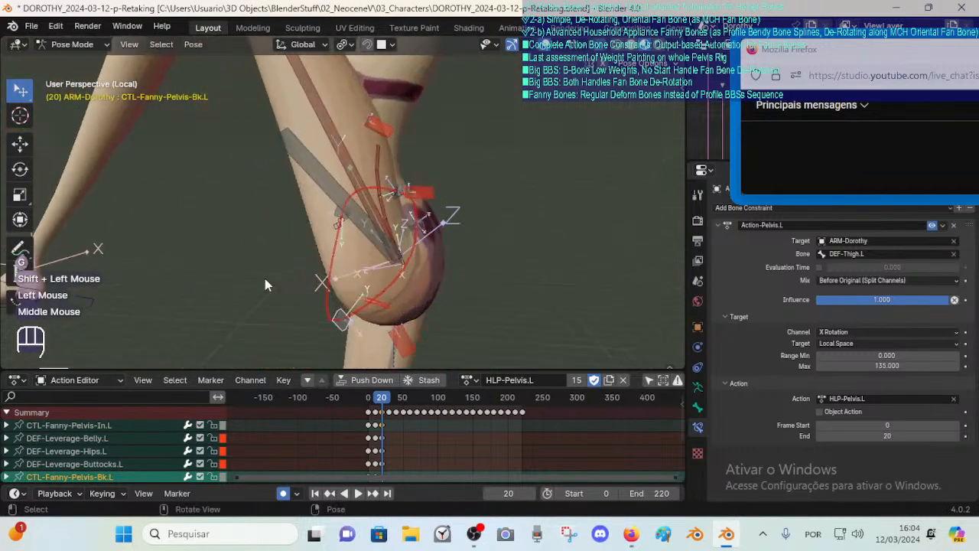
{"action": "key", "text": "KP_3"}
{"action": "key", "text": "g"}
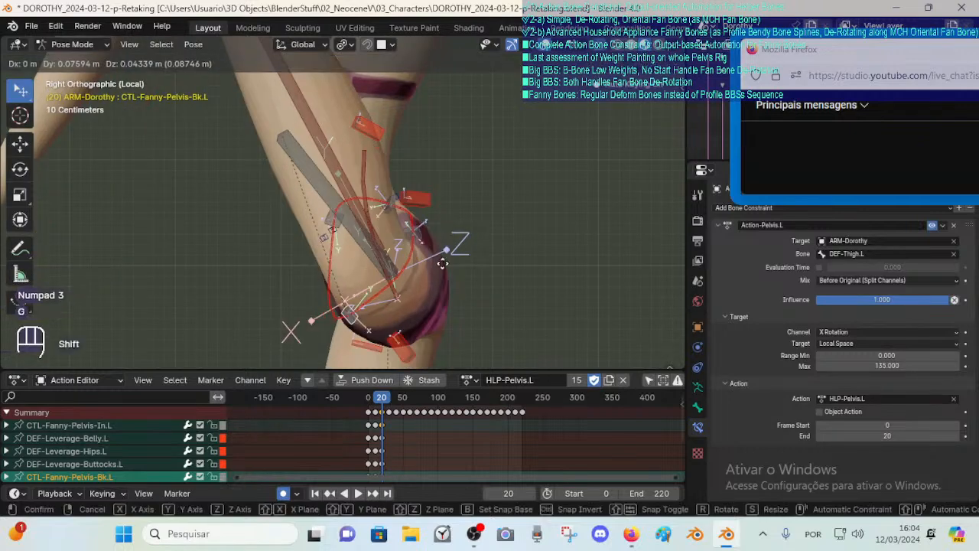
{"action": "left_click", "coordinate": [364, 245], "text": "shift"}
{"action": "key", "text": "g"}
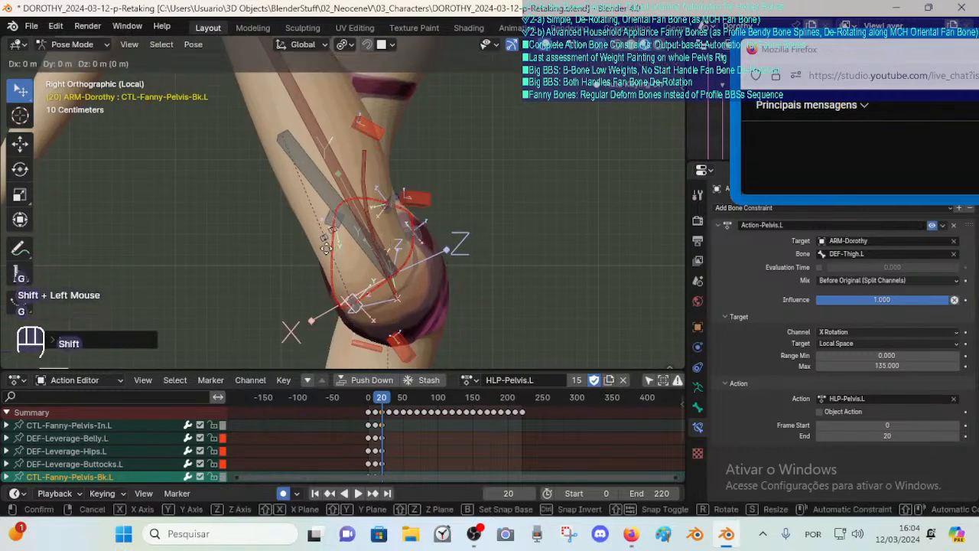
{"action": "left_click", "coordinate": [396, 243], "text": "shift"}
{"action": "key", "text": "r"}
{"action": "left_click", "coordinate": [410, 238]}
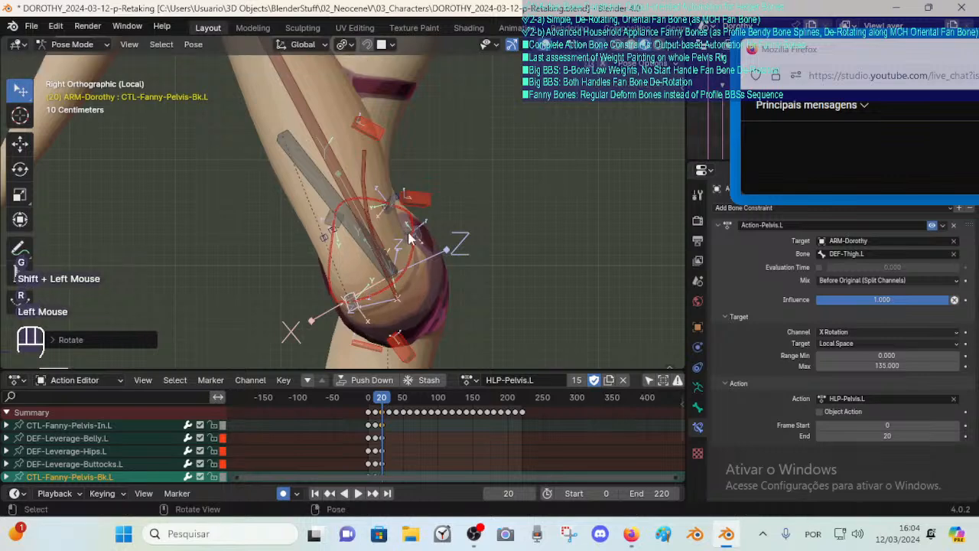
Move the CTL-Fanny-Pelvis-Out.L bone backward toward the outer hip in right orthographic view and rotate it to follow the contour.
{"action": "left_click", "coordinate": [426, 239]}
{"action": "middle_click_drag", "start_coordinate": [426, 239], "coordinate": [389, 230]}
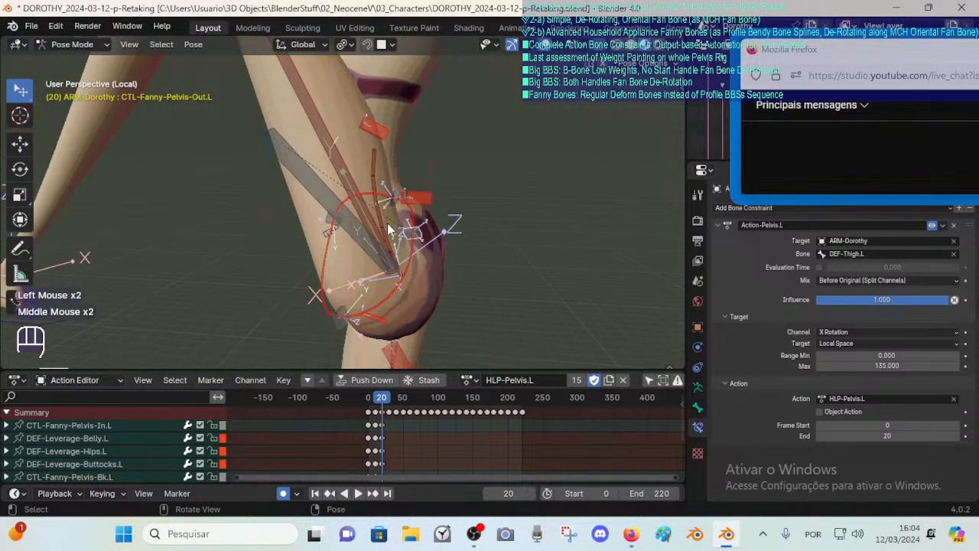
{"action": "key", "text": "KP_3"}
{"action": "key", "text": "g"}
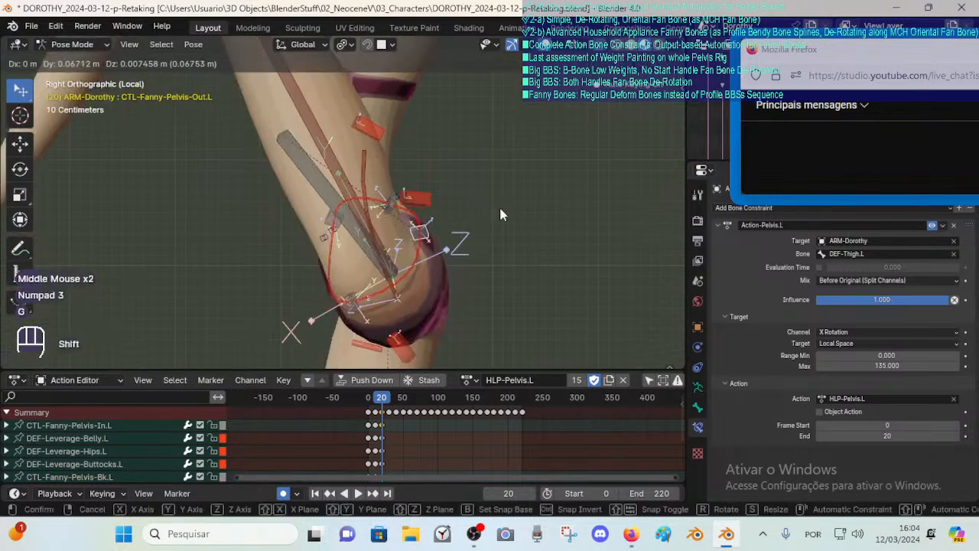
{"action": "left_click", "coordinate": [486, 237], "text": "shift"}
{"action": "key", "text": "g"}
{"action": "left_click", "coordinate": [492, 244], "text": "shift"}
{"action": "key", "text": "r"}
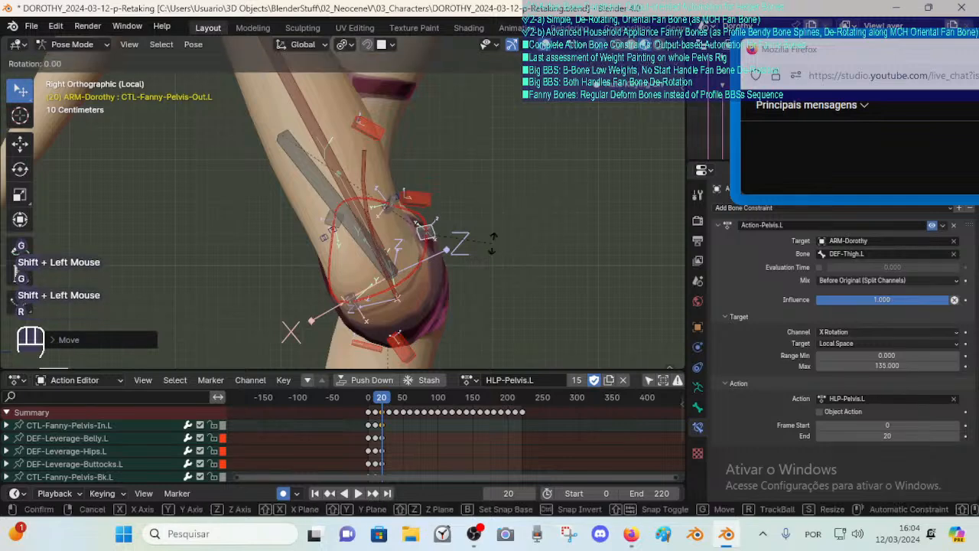
{"action": "left_click", "coordinate": [512, 233]}
{"action": "key", "text": "g"}
{"action": "left_click", "coordinate": [522, 215], "text": "shift"}
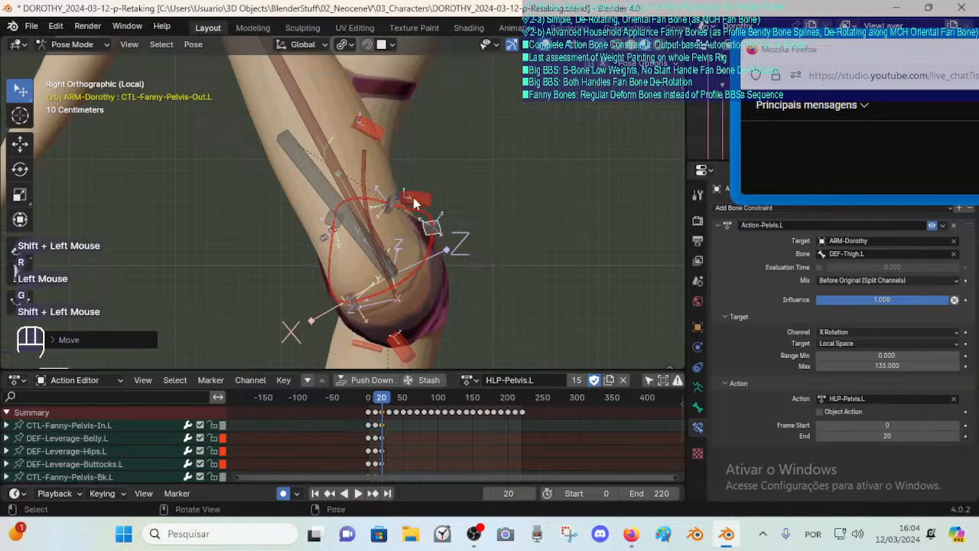
Reposition the CTL-Fanny-Pelvis-In.L bone from oblique front views, lowering it toward the inner groin.
{"action": "left_click", "coordinate": [330, 231]}
{"action": "middle_click_drag", "start_coordinate": [330, 231], "coordinate": [376, 240]}
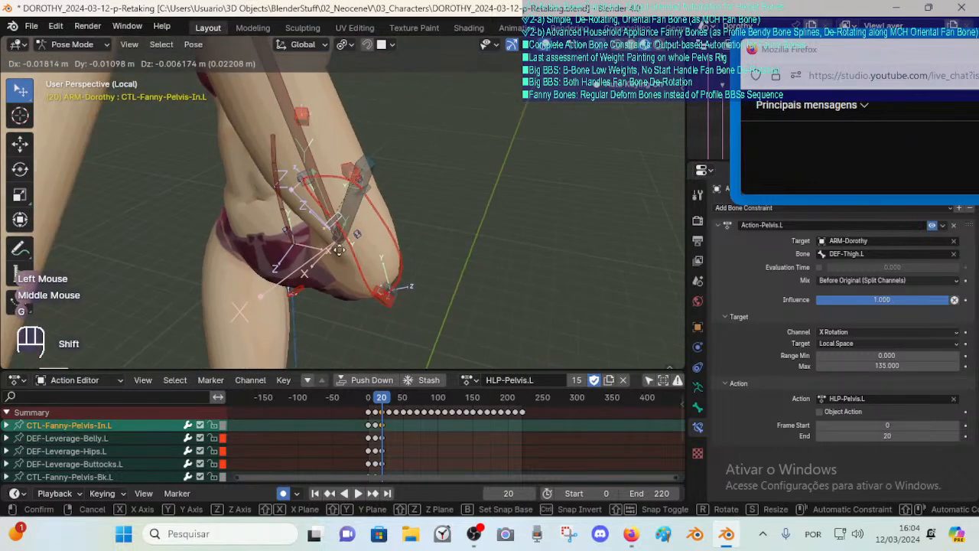
{"action": "key", "text": "g"}
{"action": "left_click", "coordinate": [207, 270], "text": "shift"}
{"action": "middle_click_drag", "start_coordinate": [207, 270], "coordinate": [294, 203]}
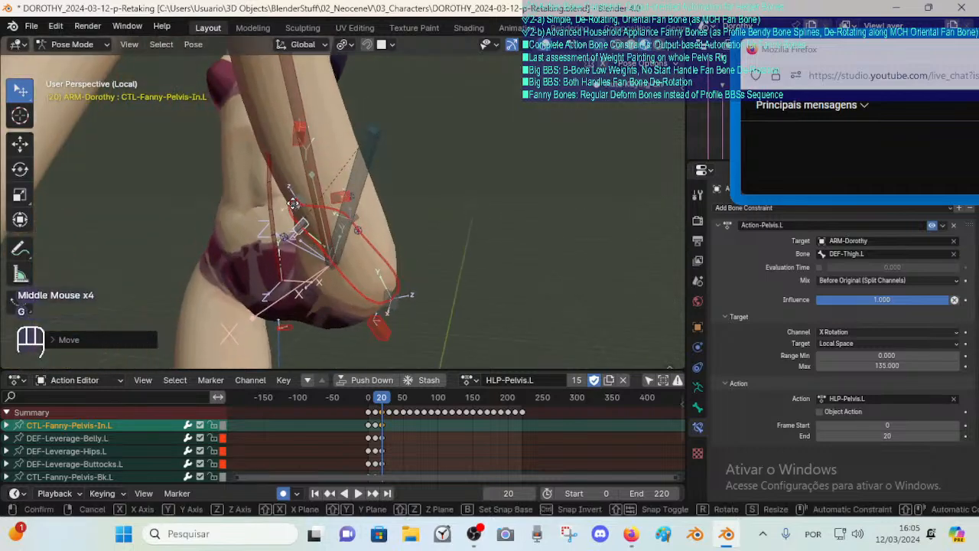
{"action": "key", "text": "g"}
{"action": "left_click", "coordinate": [299, 233]}
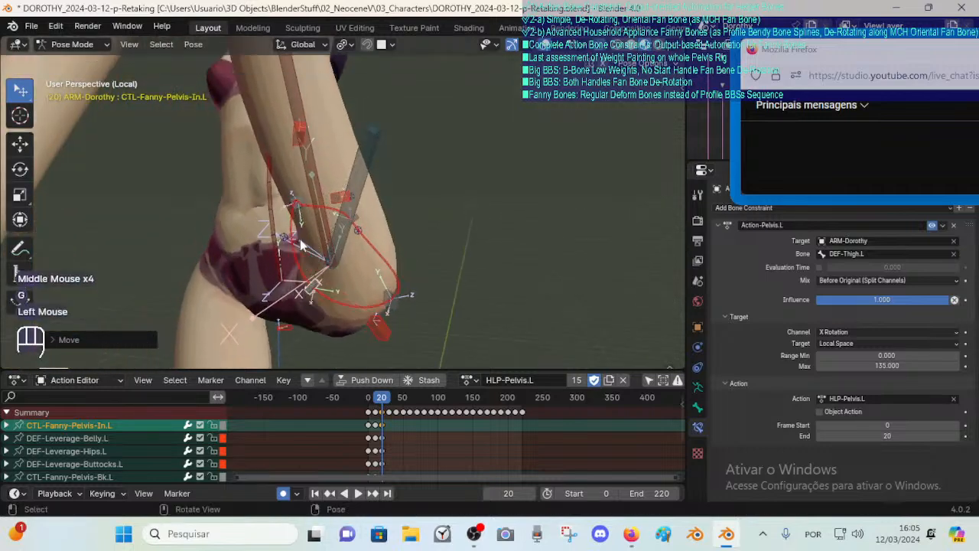
{"action": "middle_click_drag", "start_coordinate": [306, 237], "coordinate": [268, 249]}
{"action": "key", "text": "g"}
{"action": "left_click", "coordinate": [318, 289], "text": "shift"}
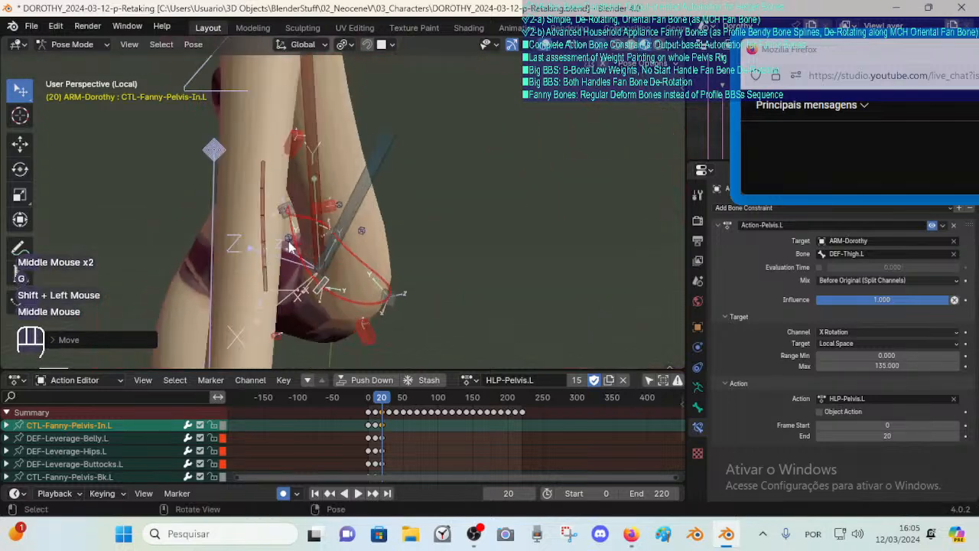
Reposition the CTL-Fanny-Pelvis-Ft.L bone at the front of the hip from a perspective view.
{"action": "middle_click_drag", "start_coordinate": [435, 248], "coordinate": [280, 252]}
{"action": "left_click", "coordinate": [445, 225]}
{"action": "middle_click_drag", "start_coordinate": [445, 225], "coordinate": [437, 238]}
{"action": "key", "text": "g"}
{"action": "left_click", "coordinate": [407, 269], "text": "shift"}
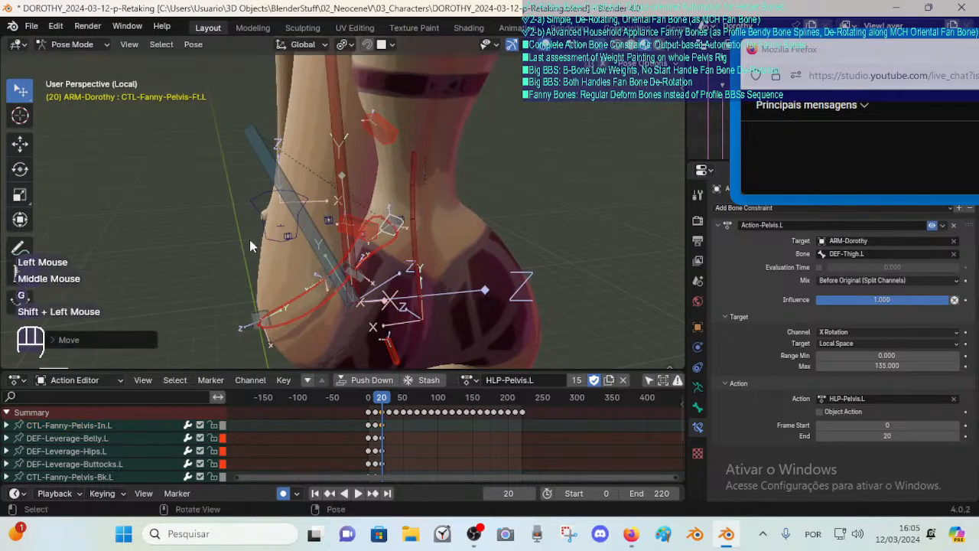
Compare FAN-Thigh.L with the CTL-Fanny-Pelvis-In.L and DEF-FannyPelvis-Bk-In.L bones around the raised thigh by selecting each in turn.
{"action": "middle_click_drag", "start_coordinate": [250, 246], "coordinate": [308, 308]}
{"action": "scroll", "coordinate": [376, 291], "scroll_direction": "down", "scroll_amount": 1}
{"action": "left_click", "coordinate": [297, 231]}
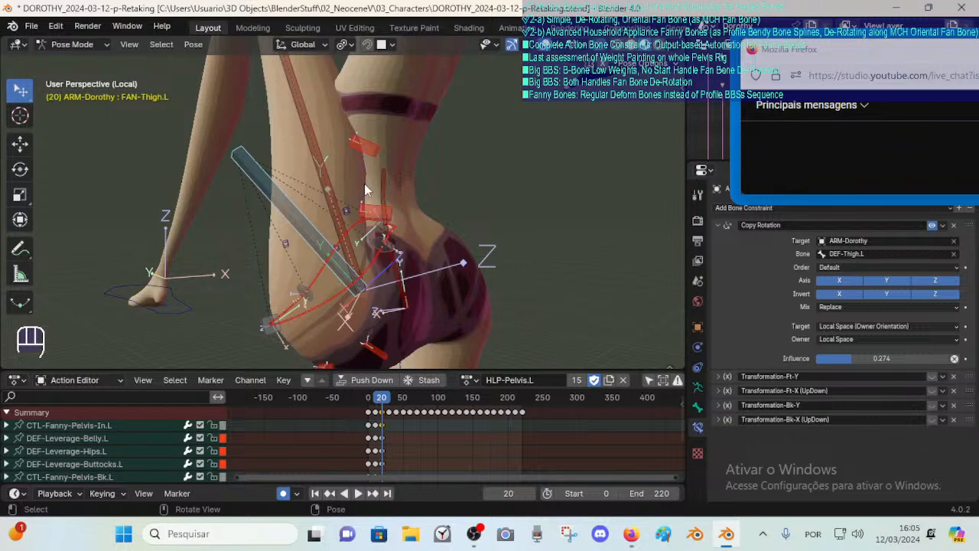
{"action": "left_click", "coordinate": [304, 302]}
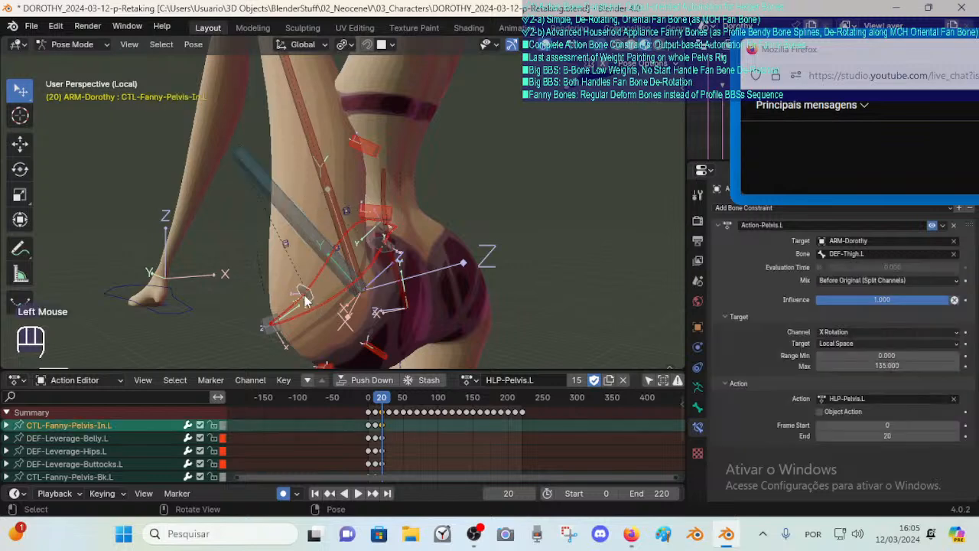
{"action": "left_click", "coordinate": [292, 225]}
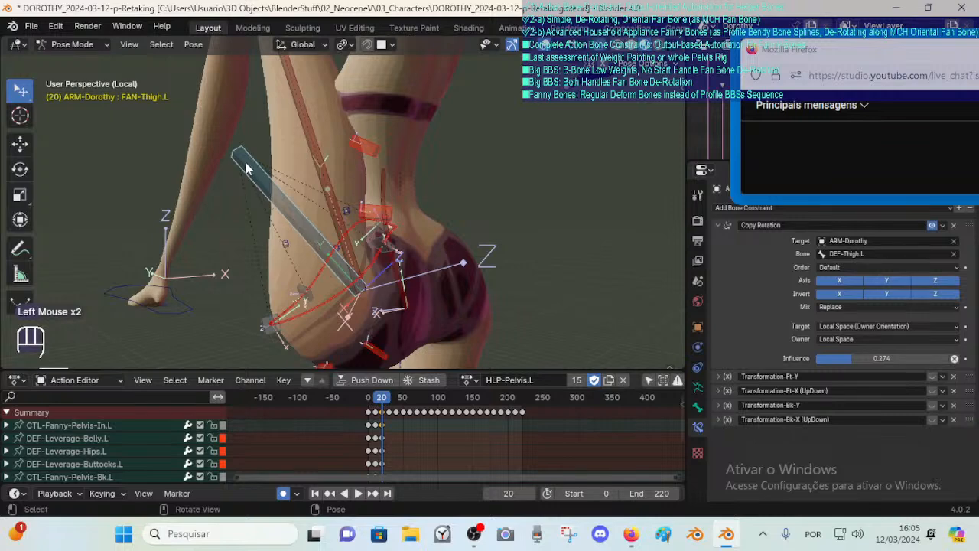
{"action": "left_click", "coordinate": [273, 327]}
{"action": "left_click", "coordinate": [297, 289]}
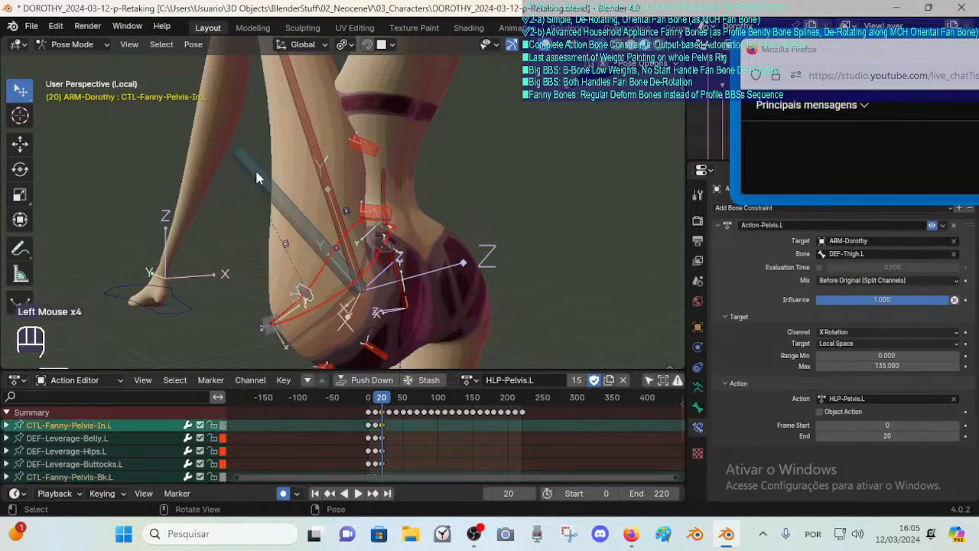
{"action": "left_click", "coordinate": [256, 177]}
{"action": "middle_click_drag", "start_coordinate": [372, 260], "coordinate": [387, 260]}
{"action": "left_click", "coordinate": [323, 328]}
{"action": "left_click", "coordinate": [277, 318]}
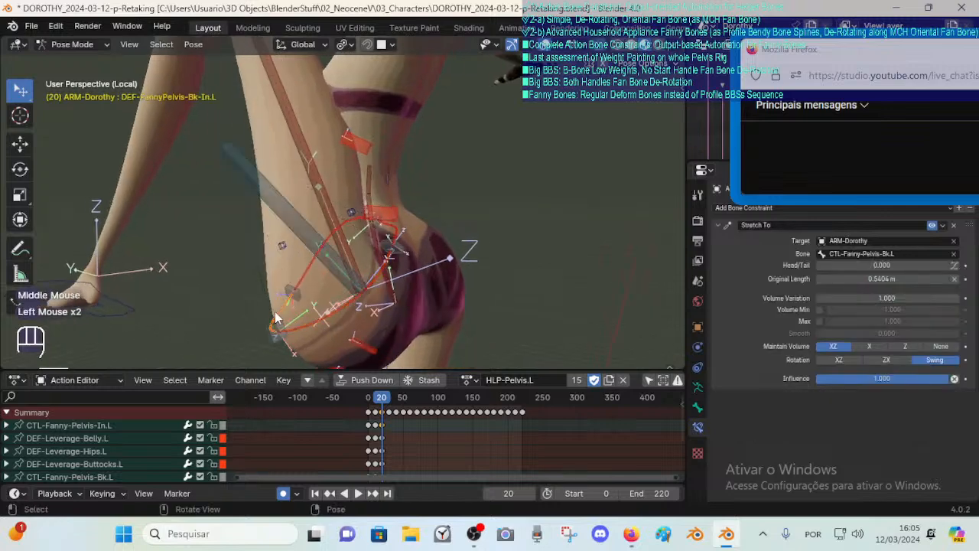
{"action": "left_click", "coordinate": [279, 337]}
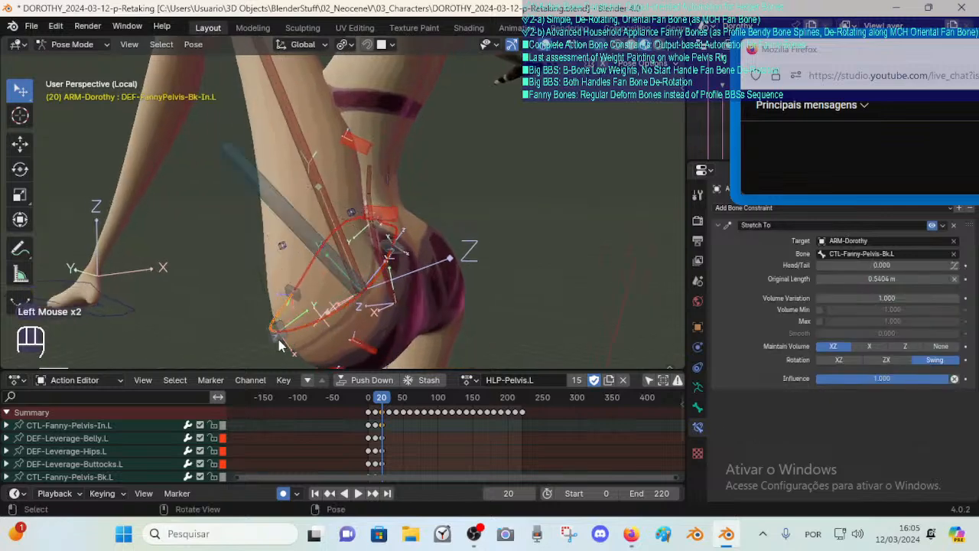
{"action": "left_click", "coordinate": [330, 316]}
{"action": "key", "text": "g"}
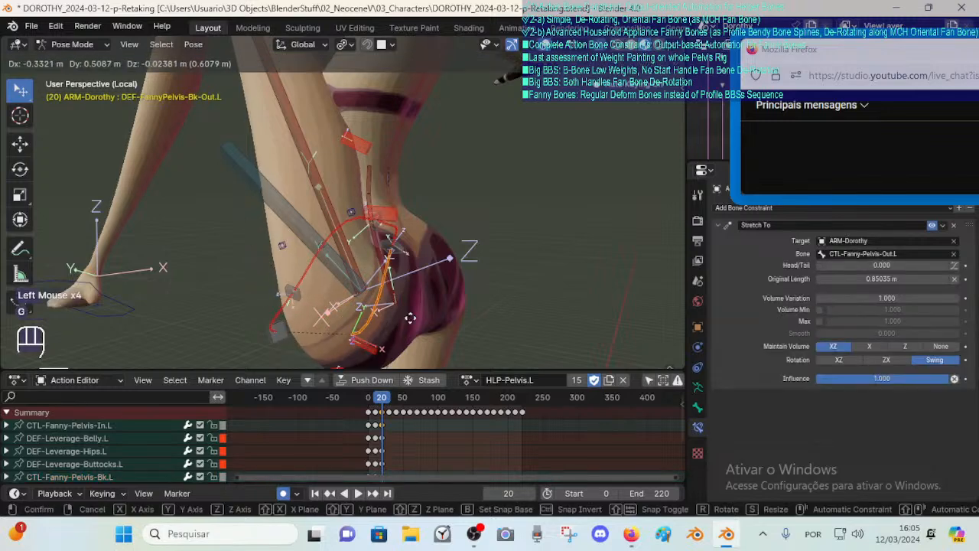
{"action": "key", "text": "Escape"}
Examine how CTL-Fanny-Pelvis-Bk.L, DEF-FannyPelvis-Bk-Out.L and DEF-Thigh.L sit relative to each other at the hip.
{"action": "left_click", "coordinate": [278, 344]}
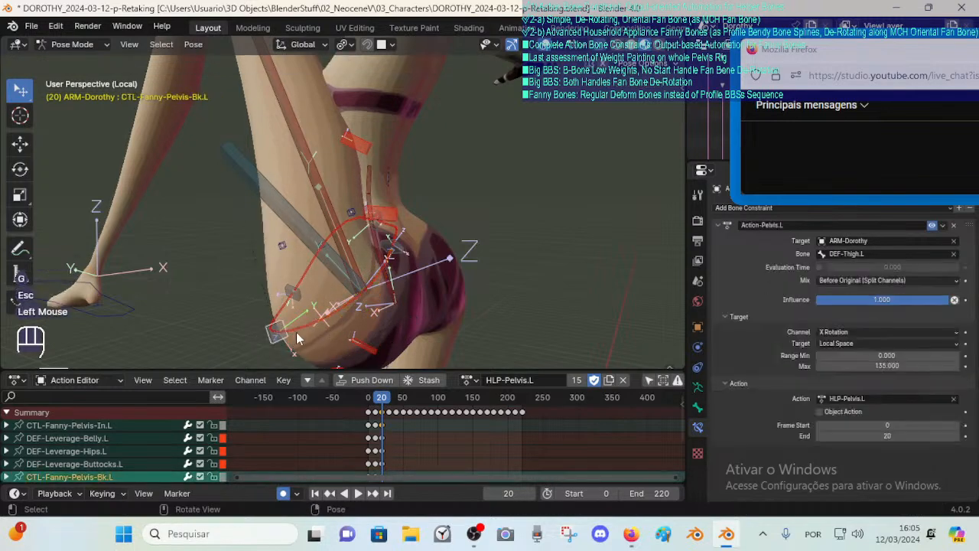
{"action": "left_click", "coordinate": [297, 335]}
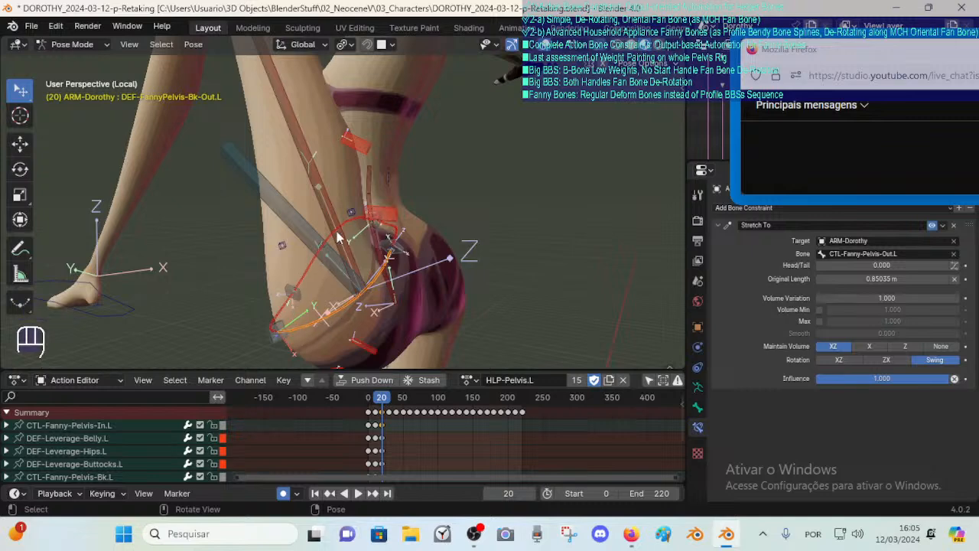
{"action": "middle_click_drag", "start_coordinate": [310, 236], "coordinate": [339, 308]}
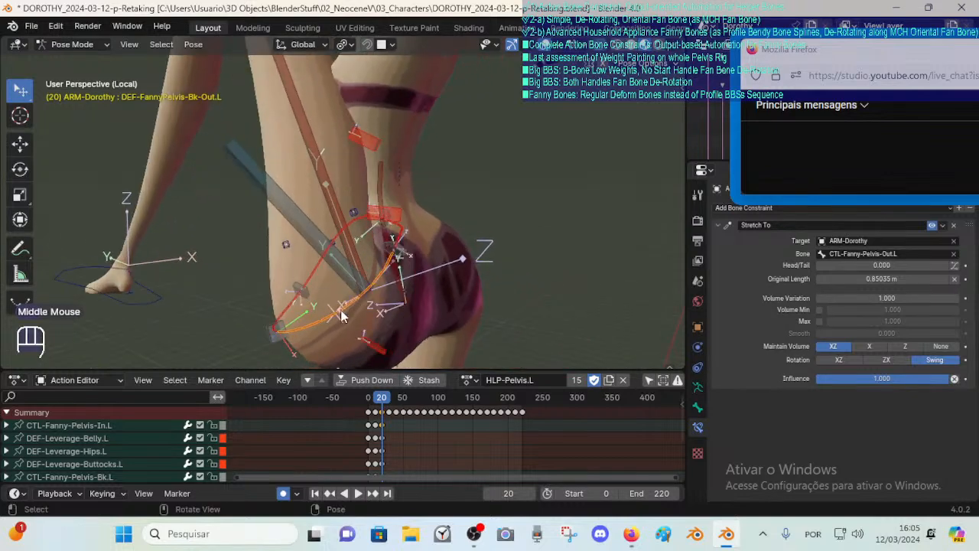
{"action": "left_click", "coordinate": [342, 316]}
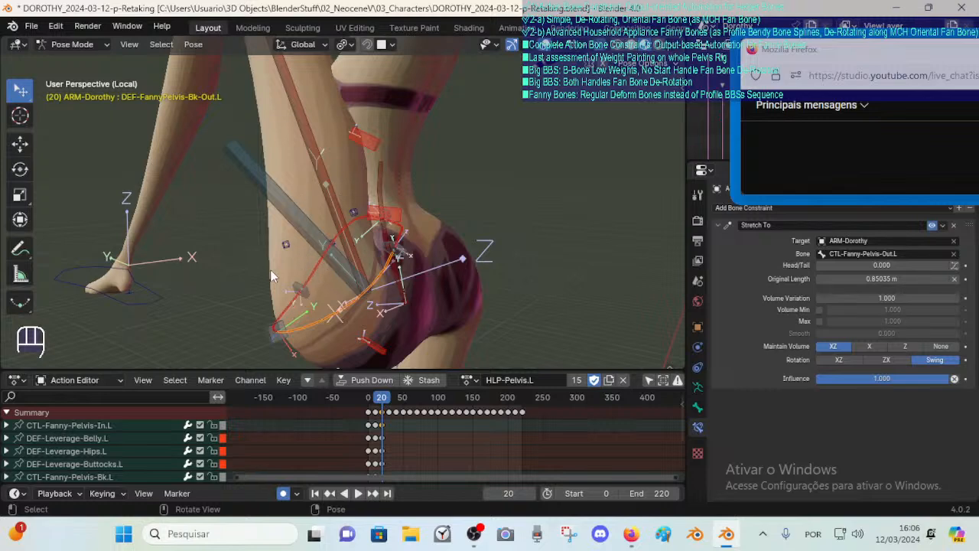
{"action": "left_click", "coordinate": [321, 163]}
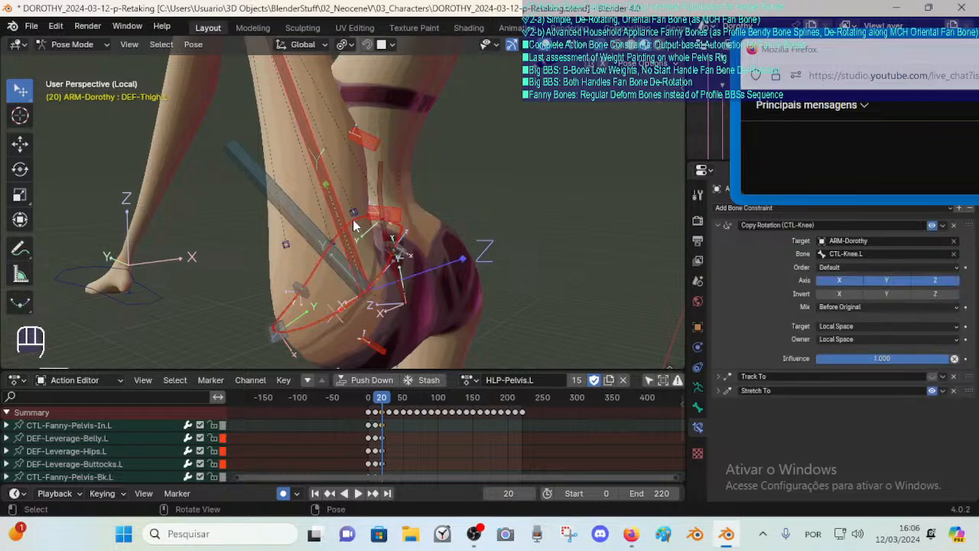
{"action": "middle_click_drag", "start_coordinate": [352, 219], "coordinate": [410, 277]}
{"action": "left_click", "coordinate": [411, 256]}
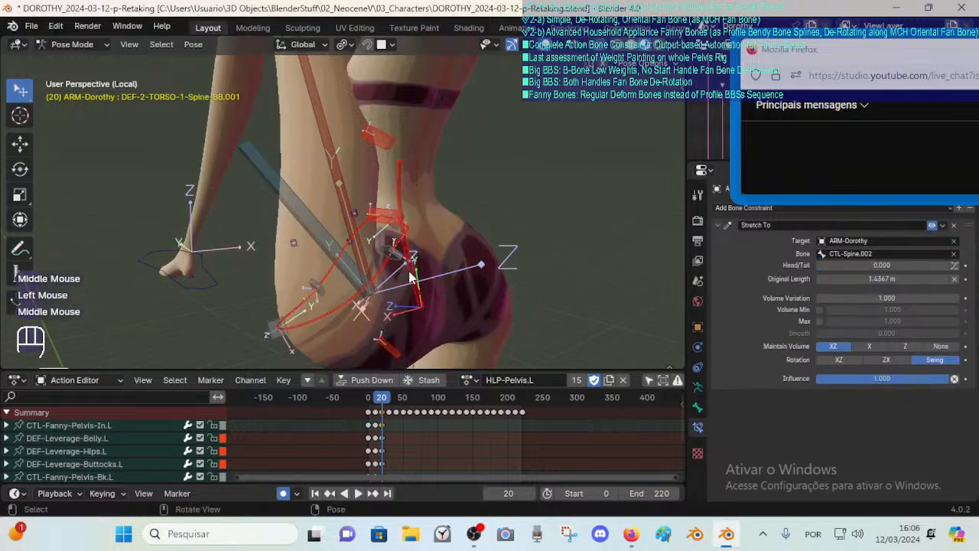
Select DEF-Leverage-Buttocks.L and examine its placement below the buttock from several angles.
{"action": "middle_click_drag", "start_coordinate": [434, 228], "coordinate": [381, 315]}
{"action": "left_click", "coordinate": [305, 334]}
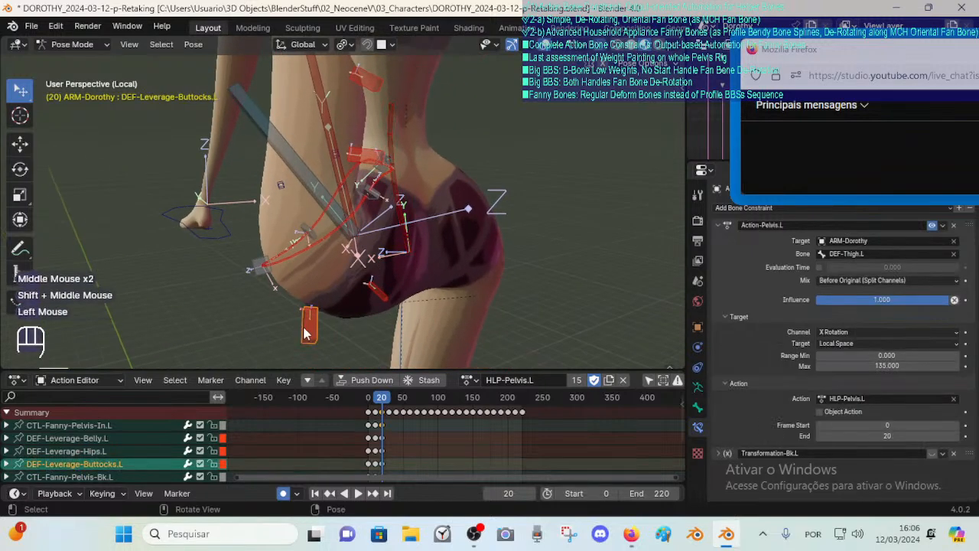
{"action": "middle_click_drag", "start_coordinate": [359, 277], "coordinate": [331, 304]}
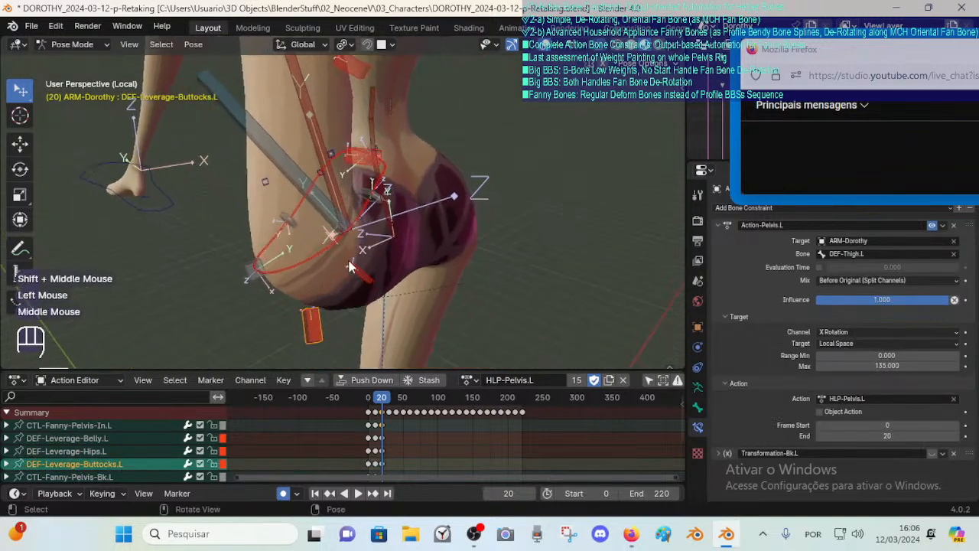
{"action": "middle_click_drag", "start_coordinate": [349, 266], "coordinate": [306, 207], "text": "shift"}
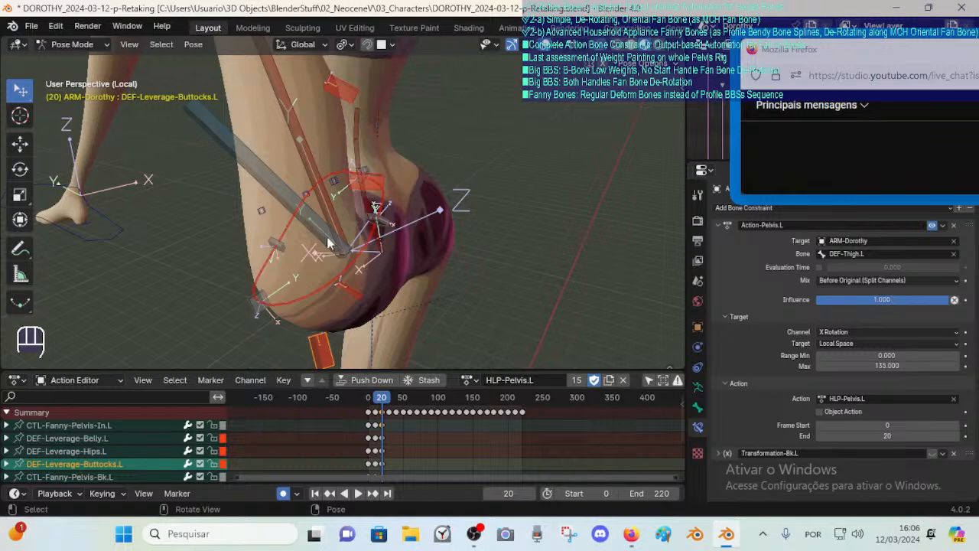
{"action": "middle_click_drag", "start_coordinate": [329, 243], "coordinate": [297, 217]}
{"action": "mouse_move", "coordinate": [306, 181]}
{"action": "middle_mouse_down", "text": "shift"}
{"action": "mouse_move", "coordinate": [310, 192]}
{"action": "mouse_move", "coordinate": [295, 194]}
{"action": "middle_mouse_up", "text": "shift"}
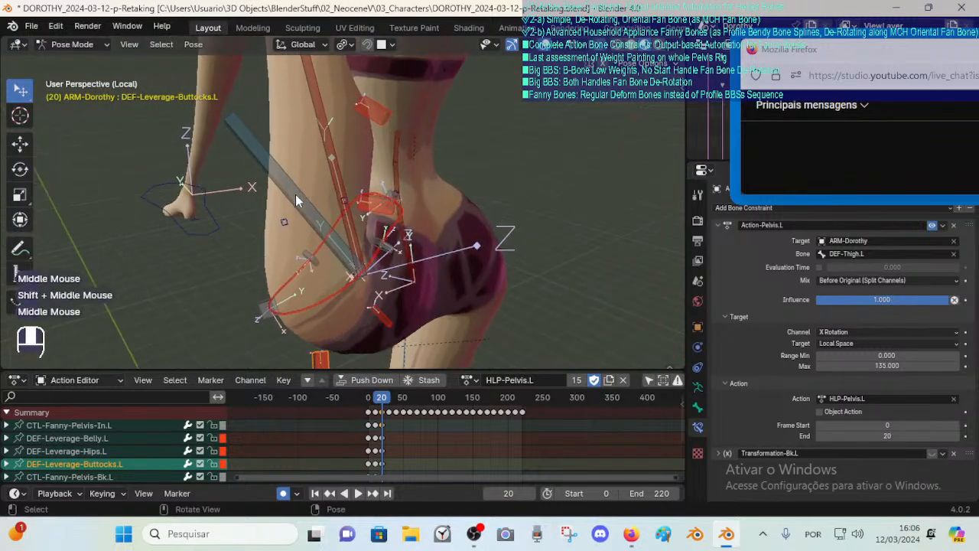
{"action": "scroll", "coordinate": [294, 199], "scroll_direction": "down", "scroll_amount": 1}
{"action": "scroll", "coordinate": [318, 217], "scroll_direction": "up", "scroll_amount": 1}
Check the DEF-FannyPelvis-Ft-In.L, Ft-Out.L and Bk-In.L segments of the pelvis ring by selecting them one by one.
{"action": "left_click", "coordinate": [380, 271]}
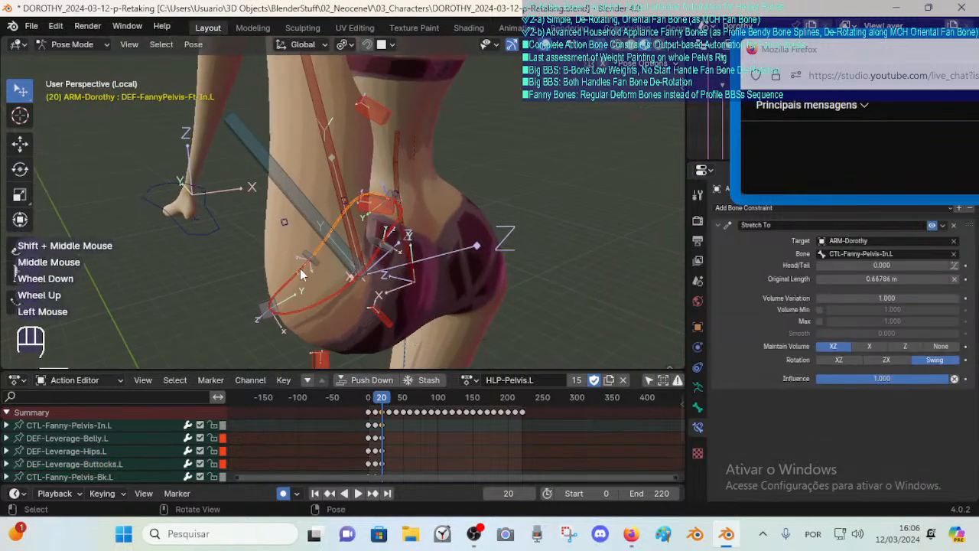
{"action": "left_click", "coordinate": [380, 271]}
{"action": "left_click", "coordinate": [380, 271]}
{"action": "left_click", "coordinate": [389, 238]}
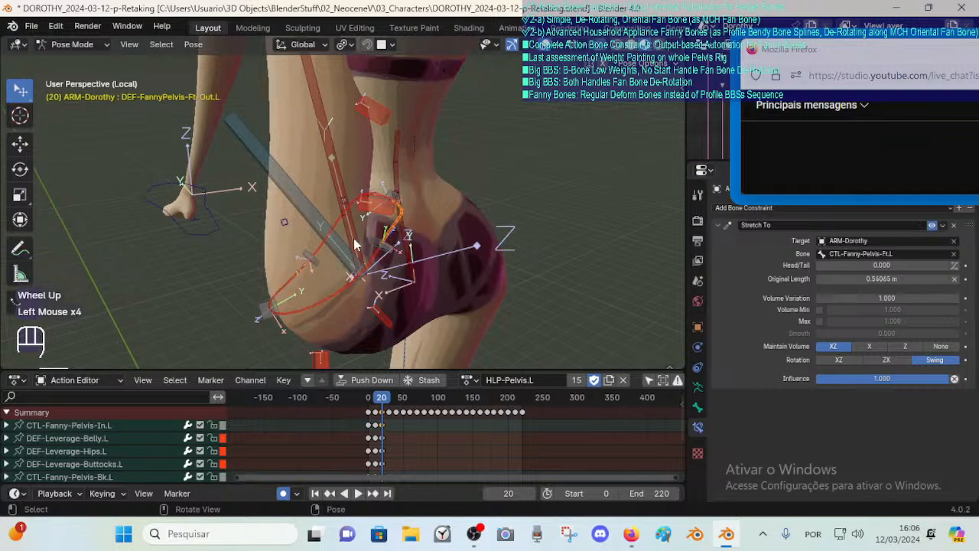
{"action": "scroll", "coordinate": [333, 197], "scroll_direction": "down", "scroll_amount": 1}
{"action": "left_click", "coordinate": [298, 270]}
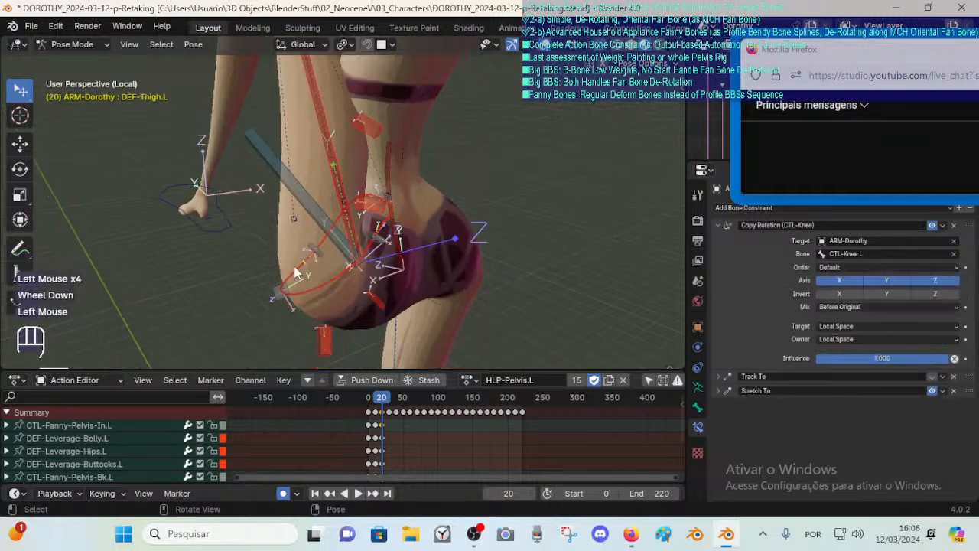
{"action": "left_click", "coordinate": [303, 250]}
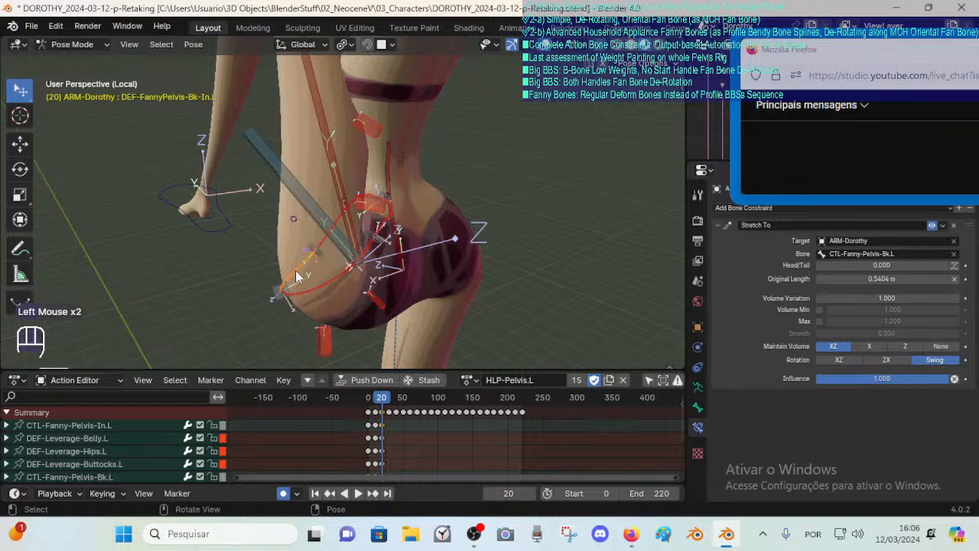
{"action": "left_click", "coordinate": [384, 243]}
{"action": "left_click", "coordinate": [366, 224]}
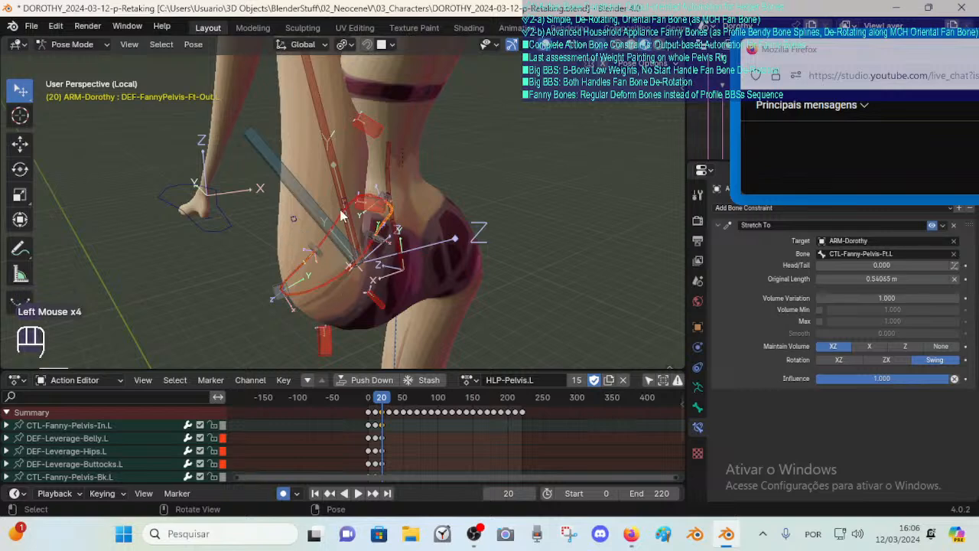
Put the 00_Body mesh into Weight Paint mode together with the armature and show the DEF-Thigh.L weights.
{"action": "left_click", "coordinate": [328, 156]}
{"action": "key", "text": "ctrl+Tab"}
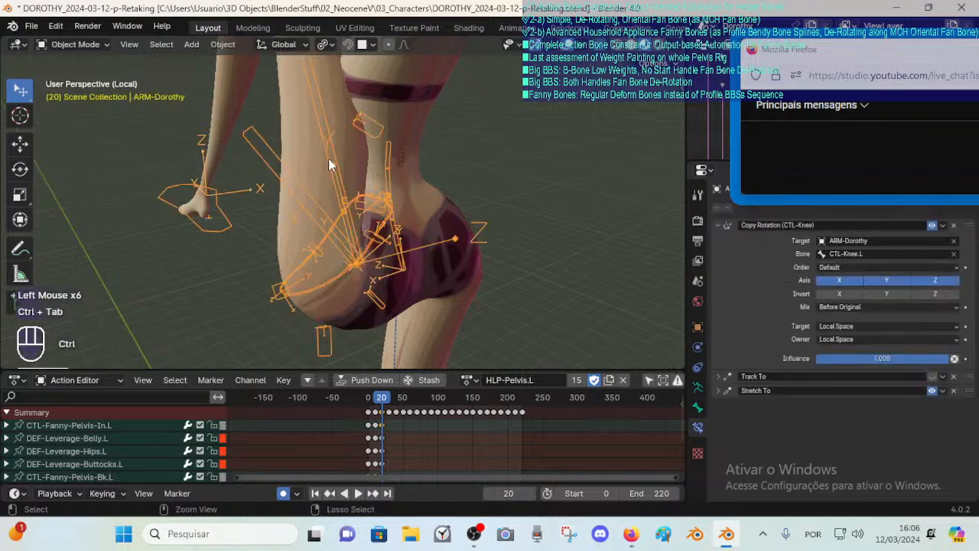
{"action": "left_click", "coordinate": [307, 167], "text": "shift"}
{"action": "key", "text": "ctrl+Tab"}
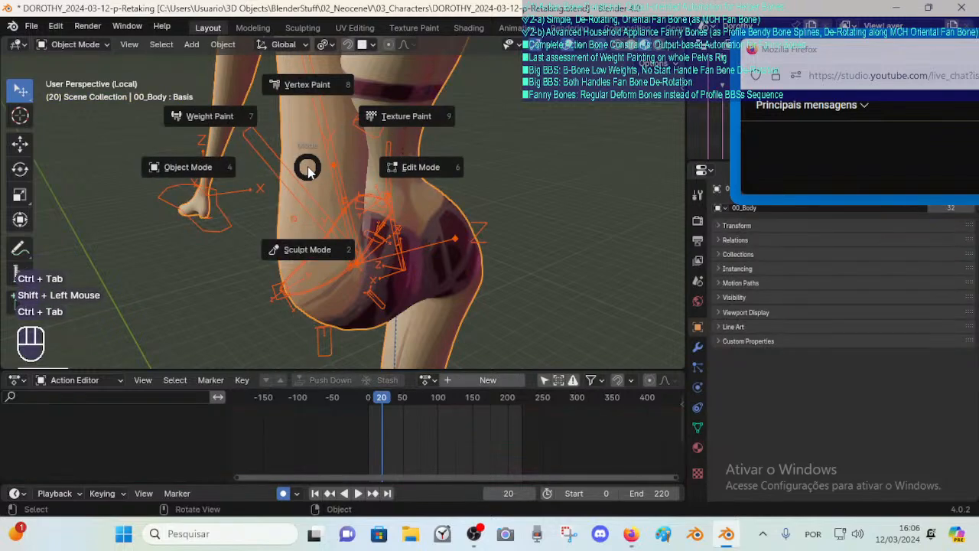
{"action": "key", "text": "o"}
{"action": "key", "text": "o"}
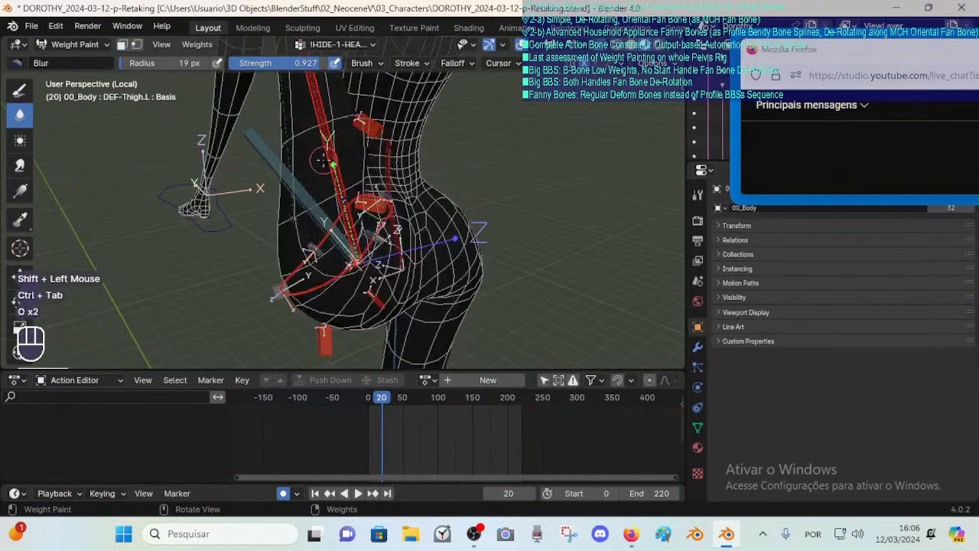
{"action": "left_click", "coordinate": [322, 160], "text": "alt"}
Examine the weight distribution of DEF-Thigh.L and DEF-FannyPelvis-Bk-In.L around the buttock and upper thigh.
{"action": "mouse_move", "coordinate": [322, 161]}
{"action": "middle_mouse_down"}
{"action": "mouse_move", "coordinate": [271, 200]}
{"action": "mouse_move", "coordinate": [289, 239]}
{"action": "middle_mouse_up"}
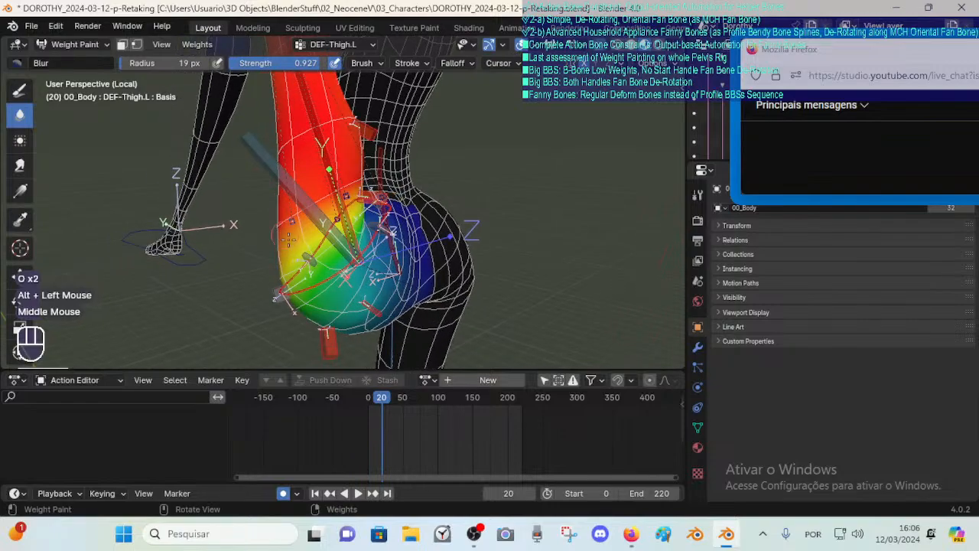
{"action": "middle_click_drag", "start_coordinate": [293, 283], "coordinate": [429, 280]}
{"action": "left_click", "coordinate": [304, 276], "text": "alt"}
{"action": "middle_click_drag", "start_coordinate": [198, 249], "coordinate": [314, 267]}
{"action": "left_click", "coordinate": [245, 299], "text": "alt"}
{"action": "middle_click_drag", "start_coordinate": [245, 300], "coordinate": [367, 267]}
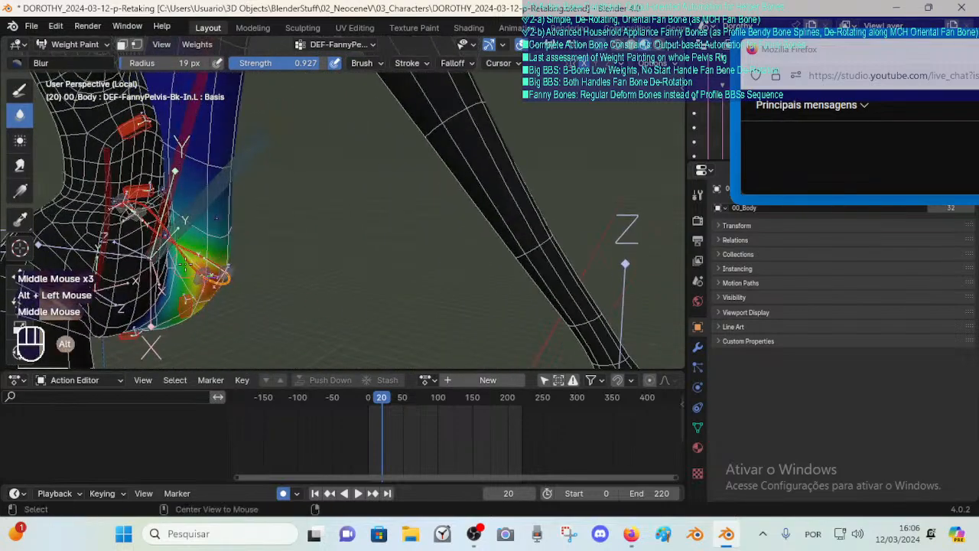
{"action": "left_click", "coordinate": [197, 263], "text": "alt"}
{"action": "middle_click_drag", "start_coordinate": [198, 263], "coordinate": [295, 237]}
{"action": "scroll", "coordinate": [367, 235], "scroll_direction": "down", "scroll_amount": 2}
{"action": "left_click", "coordinate": [252, 269], "text": "alt"}
{"action": "mouse_move", "coordinate": [295, 237]}
{"action": "middle_mouse_down"}
{"action": "mouse_move", "coordinate": [276, 248]}
{"action": "mouse_move", "coordinate": [260, 233]}
{"action": "mouse_move", "coordinate": [283, 264]}
{"action": "mouse_move", "coordinate": [238, 254]}
{"action": "mouse_move", "coordinate": [304, 264]}
{"action": "mouse_move", "coordinate": [241, 254]}
{"action": "mouse_move", "coordinate": [320, 248]}
{"action": "mouse_move", "coordinate": [295, 243]}
{"action": "middle_mouse_up"}
{"action": "left_click", "coordinate": [298, 262], "text": "alt"}
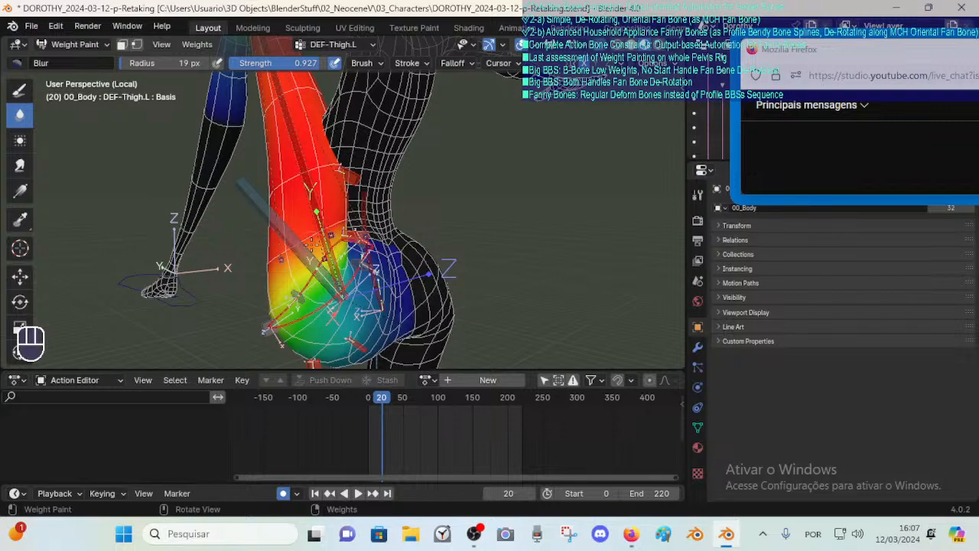
Inspect the DEF-FannyPelvis-Ft-In.L and DEF-FannyPelvis-Bk-Out.L weights on the raised thigh from several angles.
{"action": "scroll", "coordinate": [294, 243], "scroll_direction": "down", "scroll_amount": 2}
{"action": "middle_click_drag", "start_coordinate": [295, 243], "coordinate": [343, 251]}
{"action": "scroll", "coordinate": [342, 251], "scroll_direction": "up", "scroll_amount": 2}
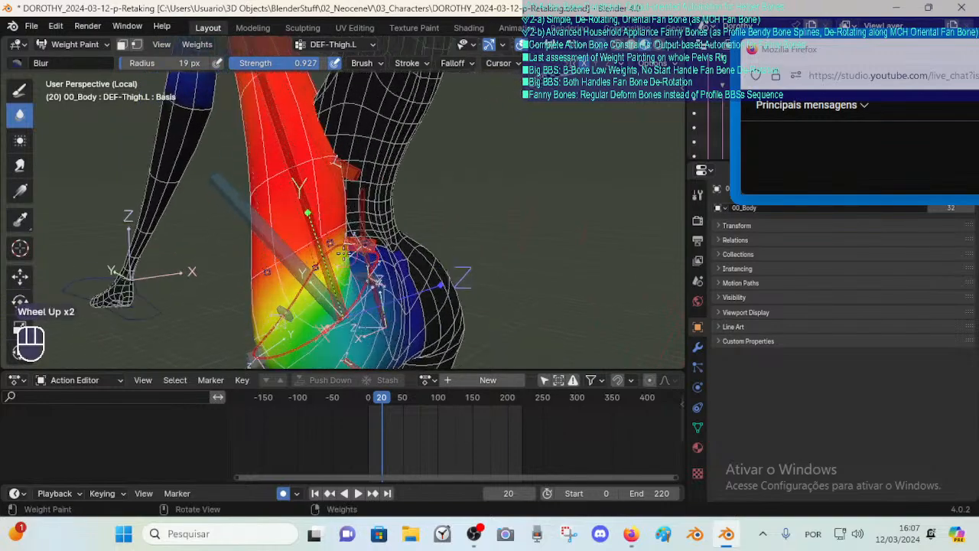
{"action": "left_click", "coordinate": [284, 300], "text": "alt"}
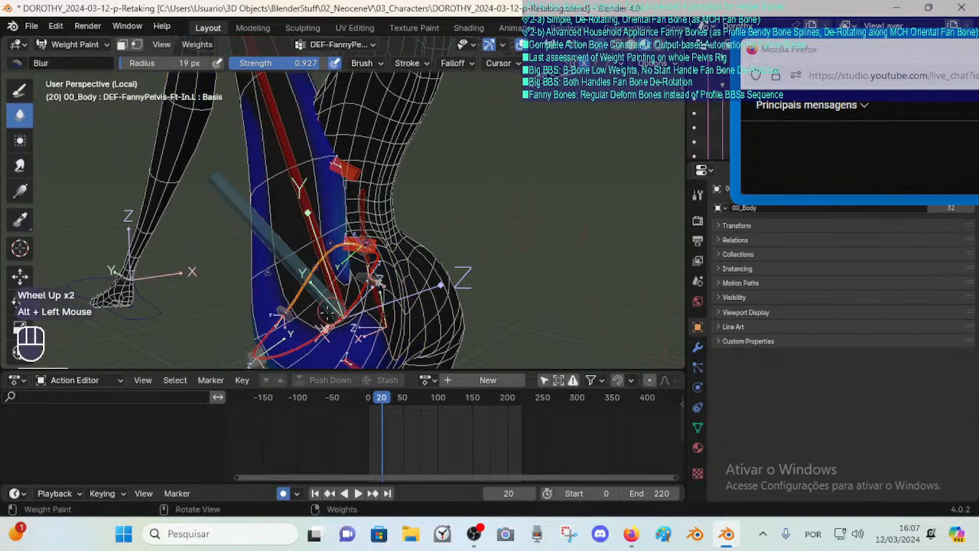
{"action": "middle_click_drag", "start_coordinate": [284, 300], "coordinate": [470, 293]}
{"action": "left_click", "coordinate": [271, 315], "text": "alt"}
{"action": "middle_click_drag", "start_coordinate": [382, 285], "coordinate": [443, 291], "text": "shift"}
{"action": "left_click", "coordinate": [452, 308], "text": "alt"}
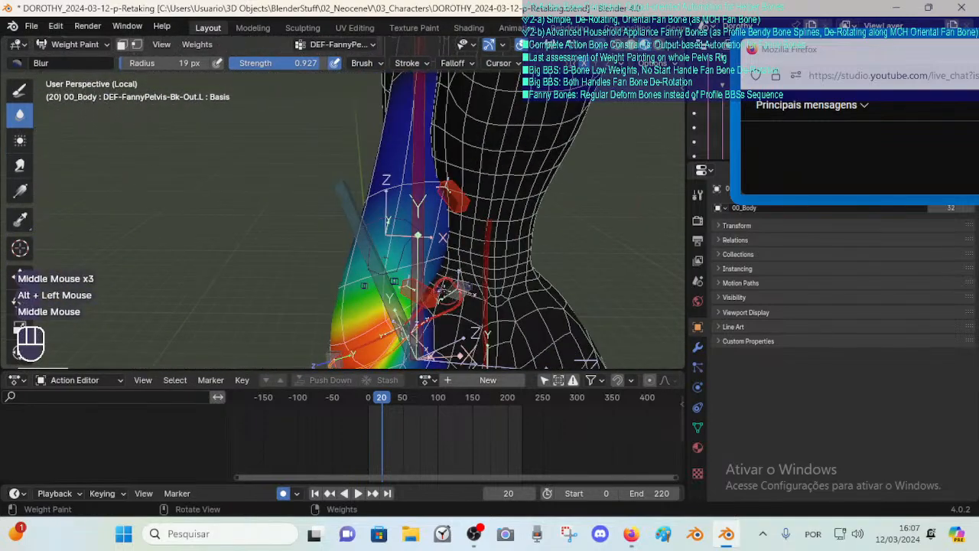
{"action": "middle_click_drag", "start_coordinate": [342, 301], "coordinate": [413, 230]}
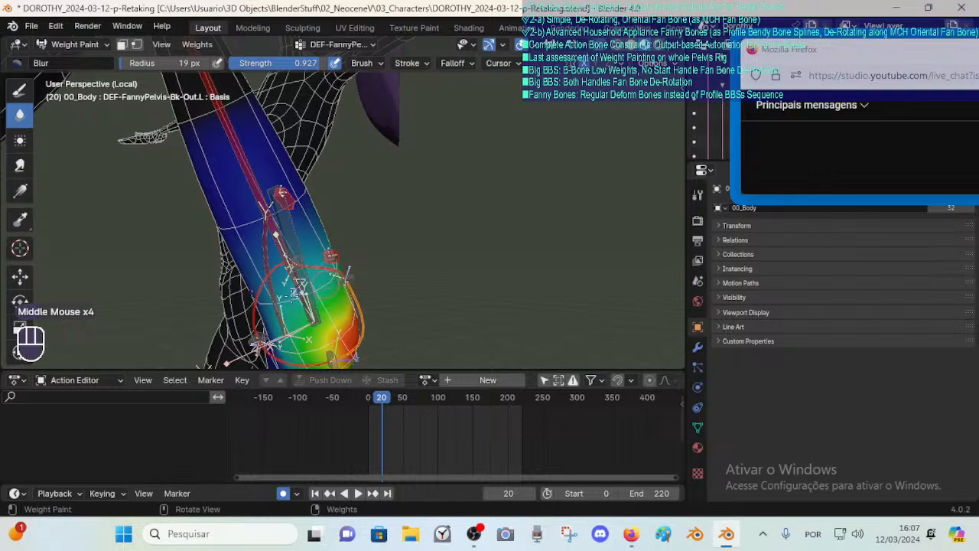
{"action": "middle_click_drag", "start_coordinate": [429, 295], "coordinate": [306, 291]}
{"action": "middle_click_drag", "start_coordinate": [306, 290], "coordinate": [286, 286], "text": "shift"}
{"action": "mouse_move", "coordinate": [97, 303]}
{"action": "middle_mouse_down"}
{"action": "mouse_move", "coordinate": [182, 272]}
{"action": "mouse_move", "coordinate": [278, 267]}
{"action": "mouse_move", "coordinate": [364, 230]}
{"action": "middle_mouse_up"}
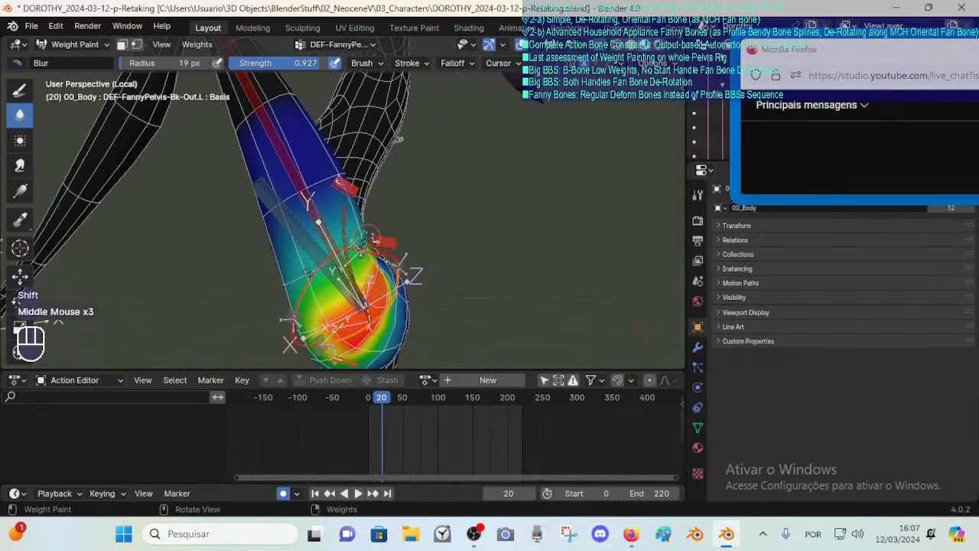
Go to frame 11 and examine the DEF-Thigh.L weights with the thigh half raised.
{"action": "mouse_move", "coordinate": [382, 398]}
{"action": "left_mouse_down"}
{"action": "mouse_move", "coordinate": [373, 405]}
{"action": "mouse_move", "coordinate": [377, 398]}
{"action": "left_mouse_up"}
{"action": "middle_click_drag", "start_coordinate": [418, 280], "coordinate": [382, 279], "text": "shift"}
{"action": "left_click", "coordinate": [277, 257], "text": "alt"}
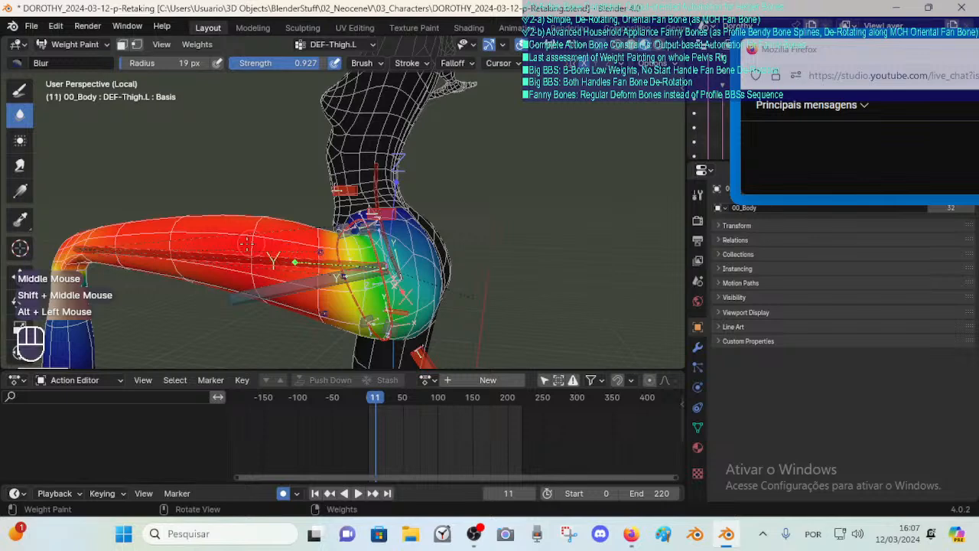
{"action": "middle_click_drag", "start_coordinate": [283, 242], "coordinate": [177, 262]}
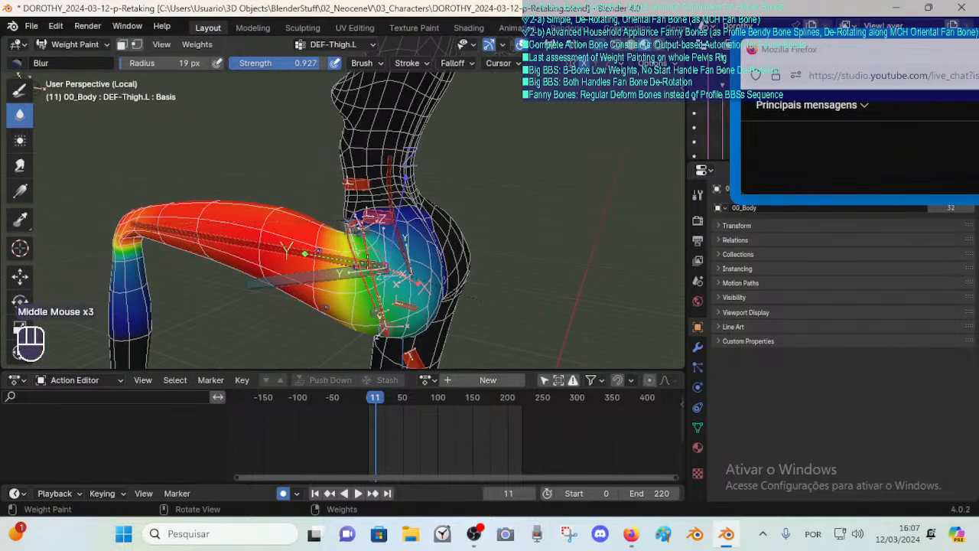
Switch the displayed weights from DEF-Thigh.L to DEF-FannyPelvis-Bk-Out.L and examine them around the left hip.
{"action": "left_click", "coordinate": [387, 249], "text": "alt"}
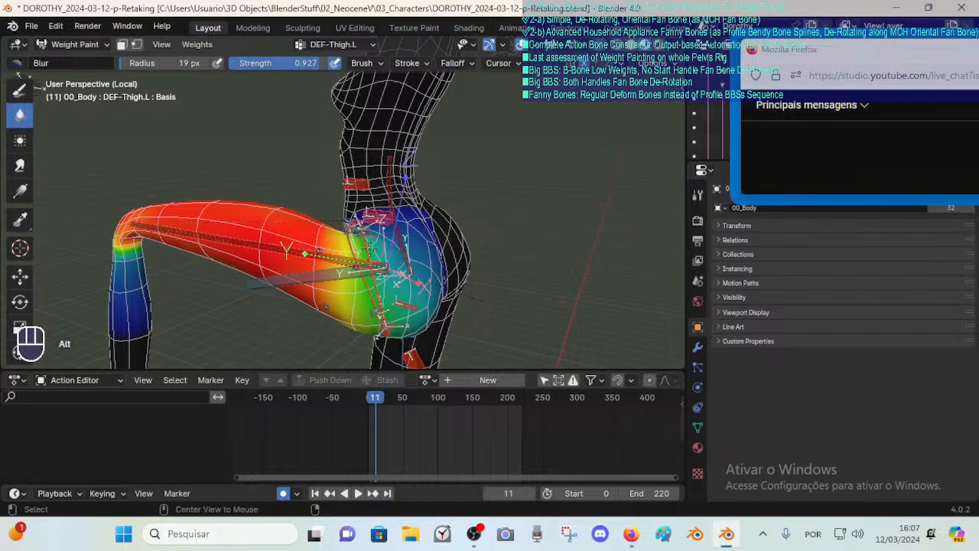
{"action": "left_click", "coordinate": [384, 255], "text": "alt"}
{"action": "left_click", "coordinate": [384, 254], "text": "alt"}
{"action": "left_click", "coordinate": [382, 262], "text": "alt"}
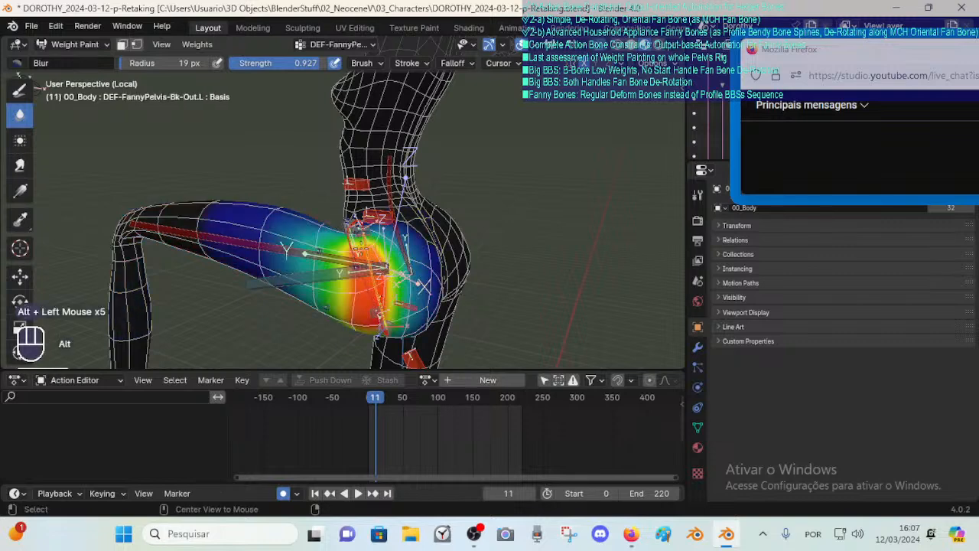
{"action": "left_click", "coordinate": [352, 245], "text": "alt"}
{"action": "left_click", "coordinate": [322, 246], "text": "alt"}
{"action": "left_click", "coordinate": [317, 250], "text": "alt"}
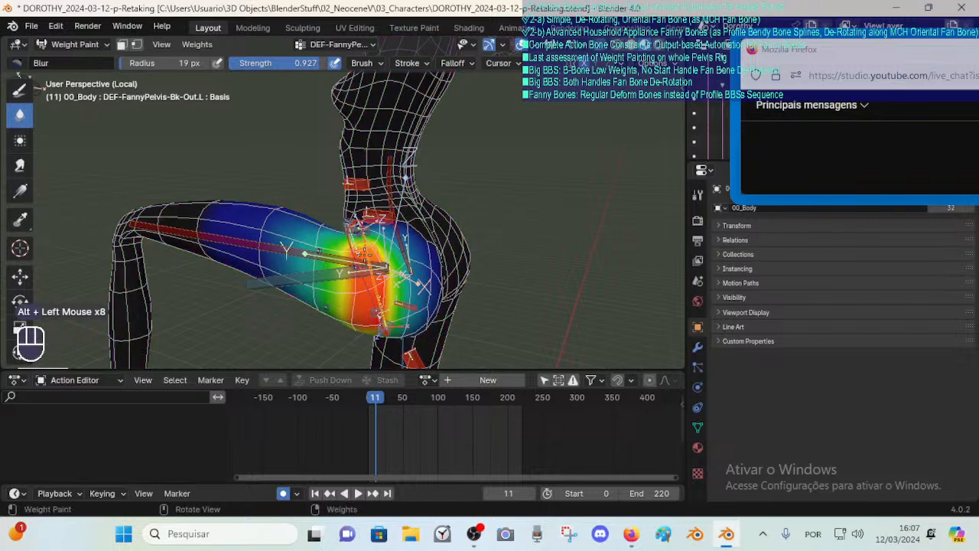
Compare the DEF-Thigh.L, DEF-FannyPelvis-Ft-In.L and DEF-FannyPelvis-Bk-Out.L weights on the half-raised thigh.
{"action": "left_click", "coordinate": [289, 245], "text": "alt"}
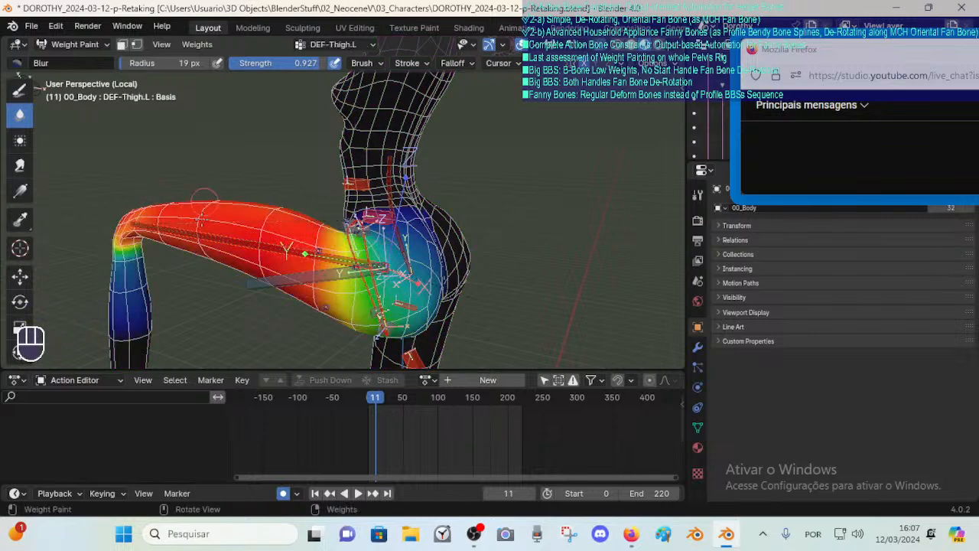
{"action": "left_click", "coordinate": [303, 249], "text": "alt"}
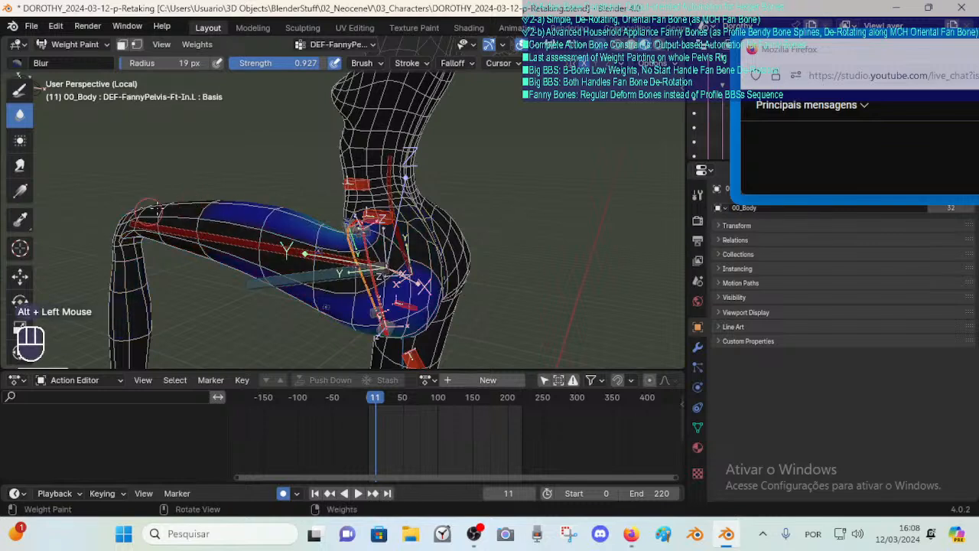
{"action": "left_click", "coordinate": [199, 224], "text": "alt"}
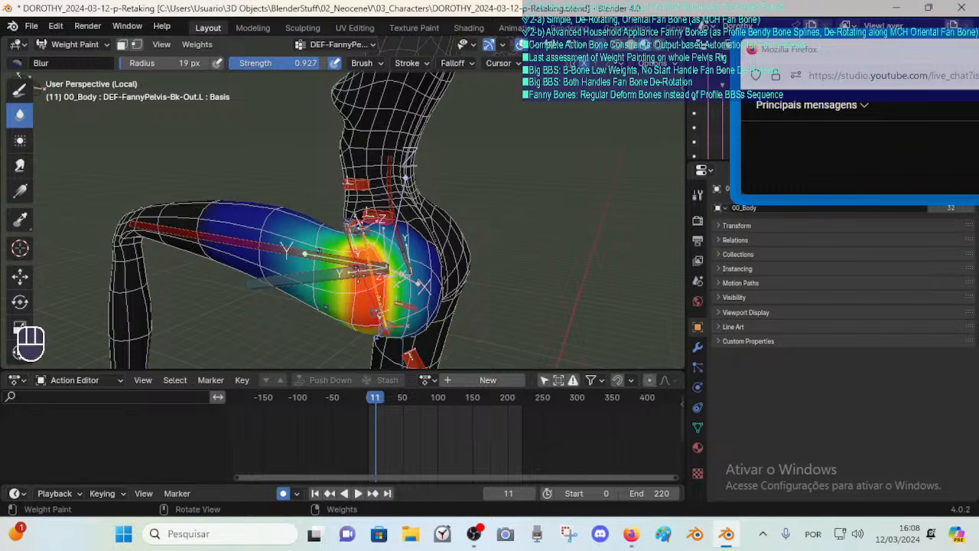
{"action": "middle_click_drag", "start_coordinate": [308, 258], "coordinate": [287, 261]}
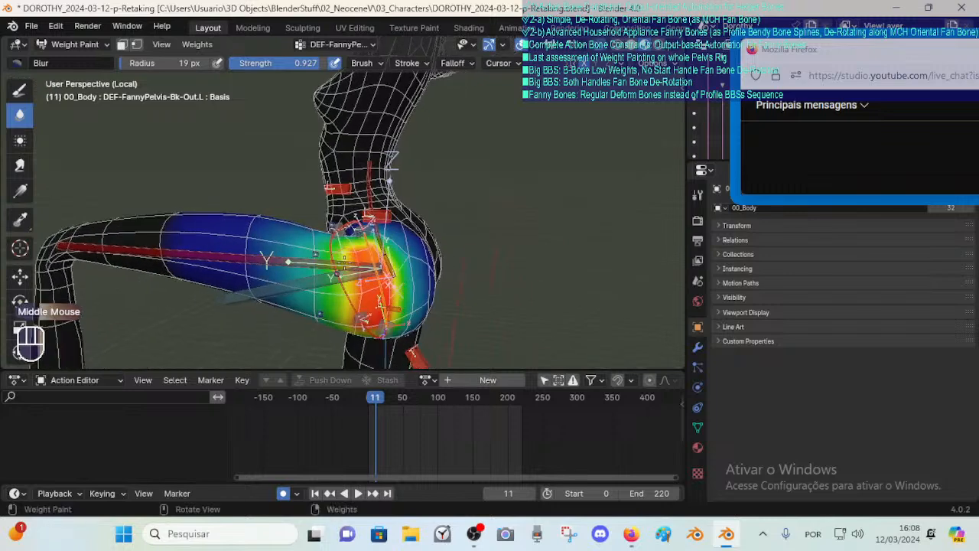
Show the DEF-Thigh.L weights again and examine where they fade from the upper thigh into the hip.
{"action": "left_click", "coordinate": [213, 255], "text": "alt"}
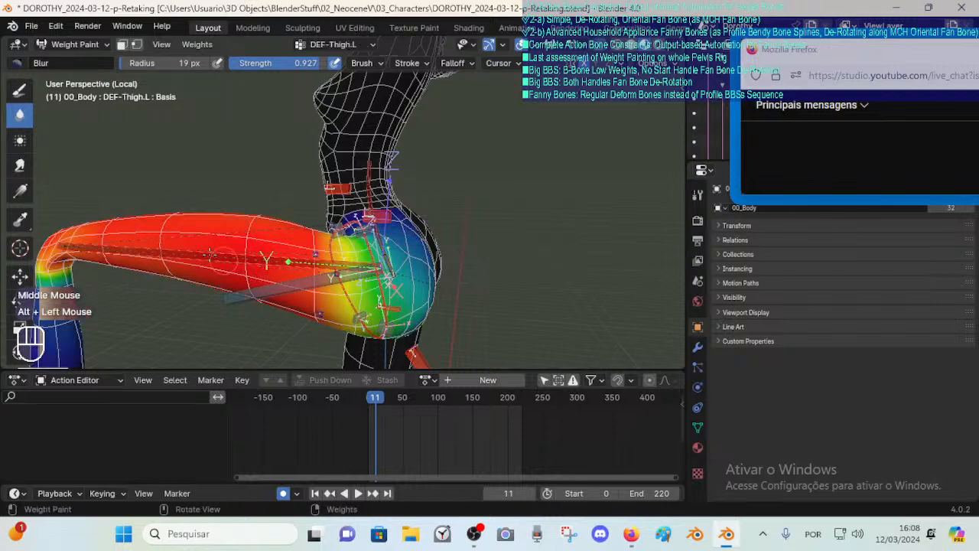
{"action": "scroll", "coordinate": [306, 274], "scroll_direction": "up", "scroll_amount": 1}
{"action": "middle_click_drag", "start_coordinate": [306, 274], "coordinate": [206, 226]}
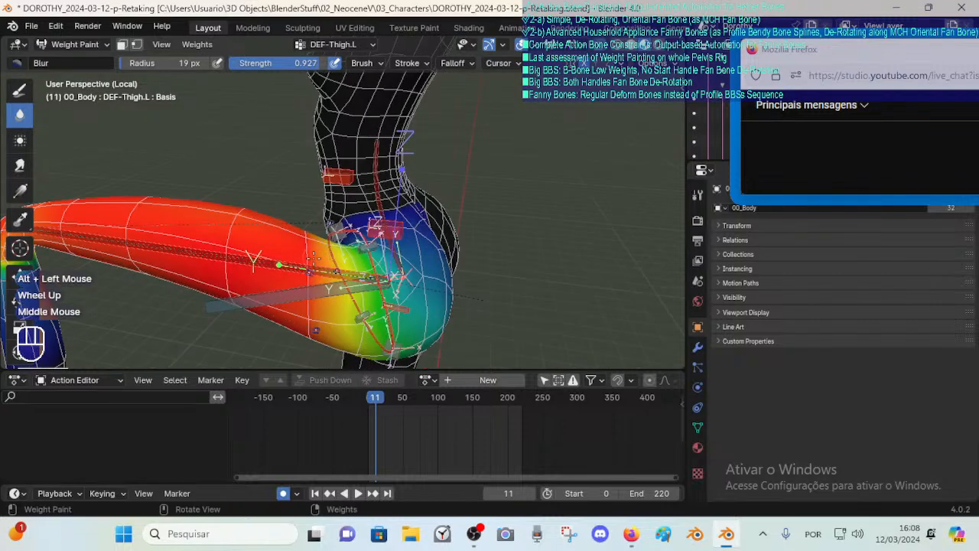
{"action": "middle_click_drag", "start_coordinate": [312, 259], "coordinate": [297, 244]}
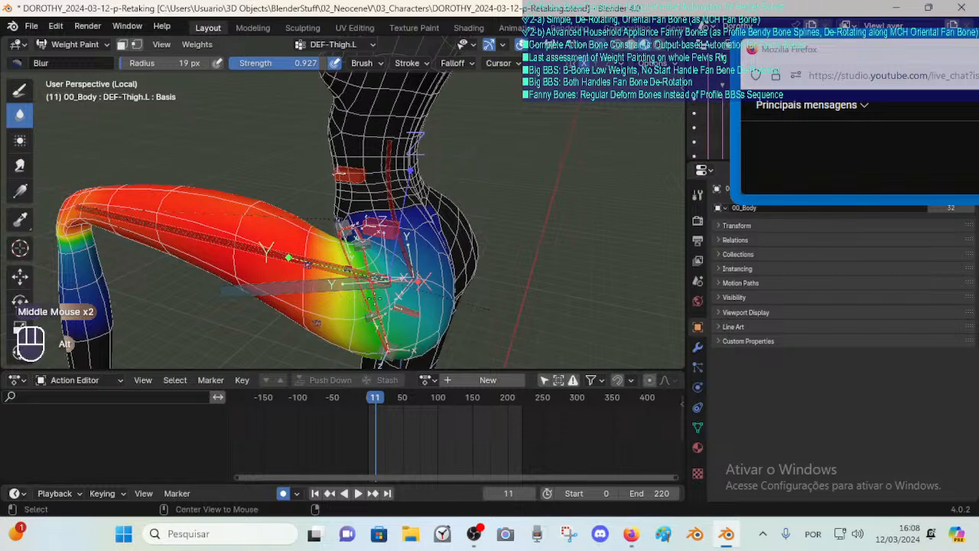
Compare the DEF-FannyPelvis-Bk-Out.L weights with those of DEF-Thigh.L across the outer hip and buttock.
{"action": "left_click", "coordinate": [375, 300], "text": "alt"}
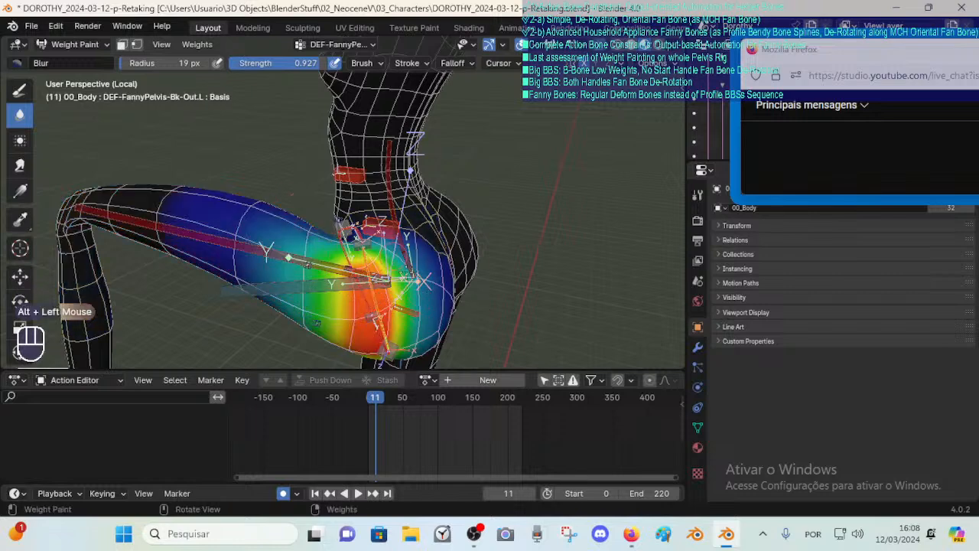
{"action": "middle_click_drag", "start_coordinate": [375, 251], "coordinate": [309, 322]}
{"action": "left_click", "coordinate": [260, 283], "text": "alt"}
{"action": "middle_click_drag", "start_coordinate": [425, 266], "coordinate": [398, 271]}
{"action": "middle_click_drag", "start_coordinate": [423, 318], "coordinate": [394, 298]}
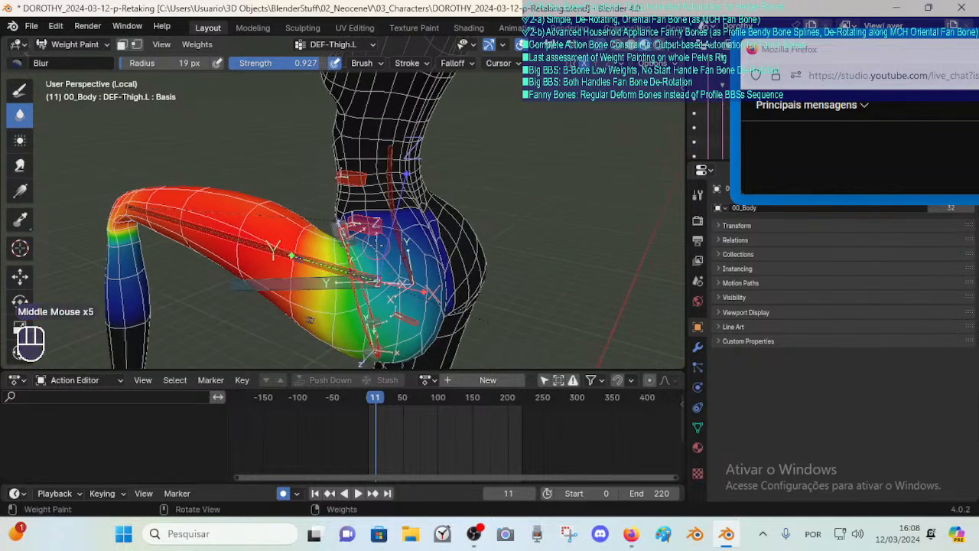
Inspect the DEF-Thigh.L weight falloff over the hip and buttock up close and from several angles.
{"action": "mouse_move", "coordinate": [304, 248]}
{"action": "middle_mouse_down"}
{"action": "mouse_move", "coordinate": [337, 257]}
{"action": "mouse_move", "coordinate": [364, 285]}
{"action": "mouse_move", "coordinate": [356, 260]}
{"action": "middle_mouse_up"}
{"action": "scroll", "coordinate": [336, 256], "scroll_direction": "up", "scroll_amount": 2}
{"action": "scroll", "coordinate": [357, 260], "scroll_direction": "down", "scroll_amount": 2}
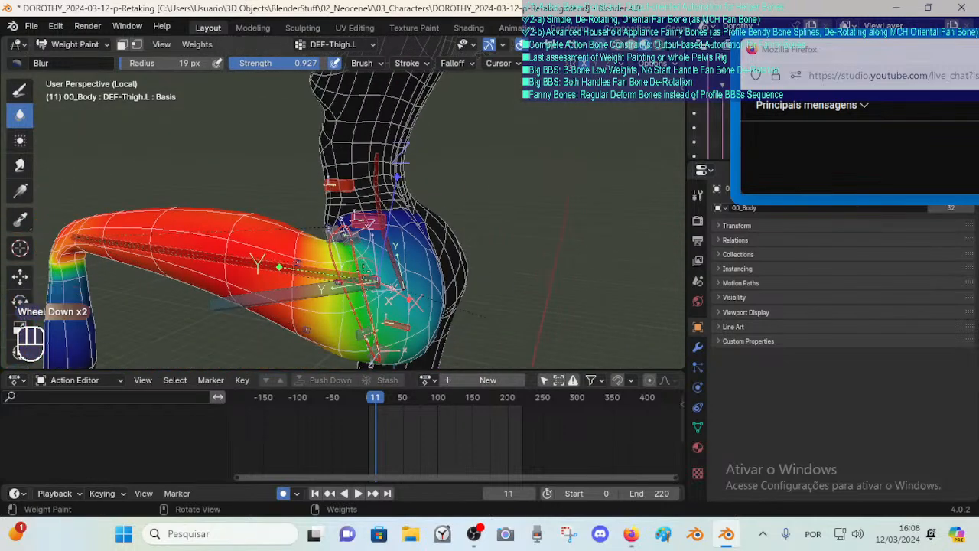
{"action": "middle_click_drag", "start_coordinate": [356, 260], "coordinate": [424, 318]}
{"action": "scroll", "coordinate": [383, 287], "scroll_direction": "up", "scroll_amount": 1}
{"action": "scroll", "coordinate": [382, 286], "scroll_direction": "up", "scroll_amount": 1}
{"action": "scroll", "coordinate": [383, 286], "scroll_direction": "down", "scroll_amount": 1}
{"action": "scroll", "coordinate": [348, 285], "scroll_direction": "down", "scroll_amount": 1}
{"action": "scroll", "coordinate": [287, 287], "scroll_direction": "up", "scroll_amount": 1}
{"action": "middle_click_drag", "start_coordinate": [348, 298], "coordinate": [243, 269]}
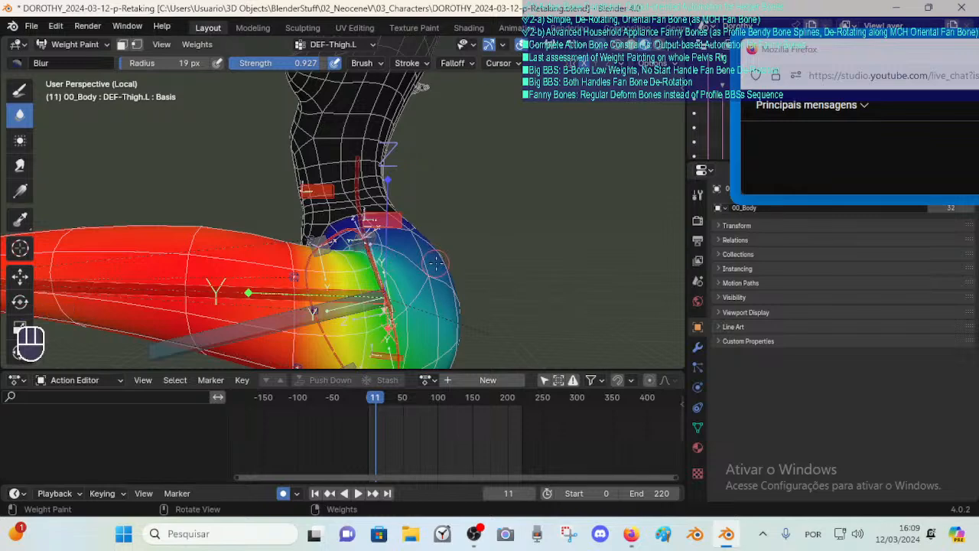
{"action": "middle_click_drag", "start_coordinate": [469, 277], "coordinate": [402, 265]}
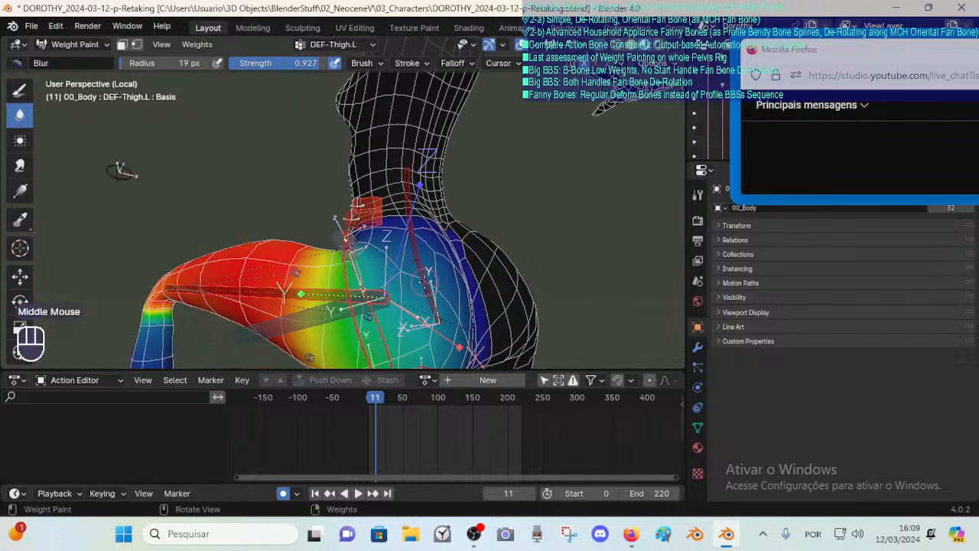
{"action": "scroll", "coordinate": [337, 300], "scroll_direction": "down", "scroll_amount": 1}
{"action": "middle_click_drag", "start_coordinate": [337, 300], "coordinate": [374, 300]}
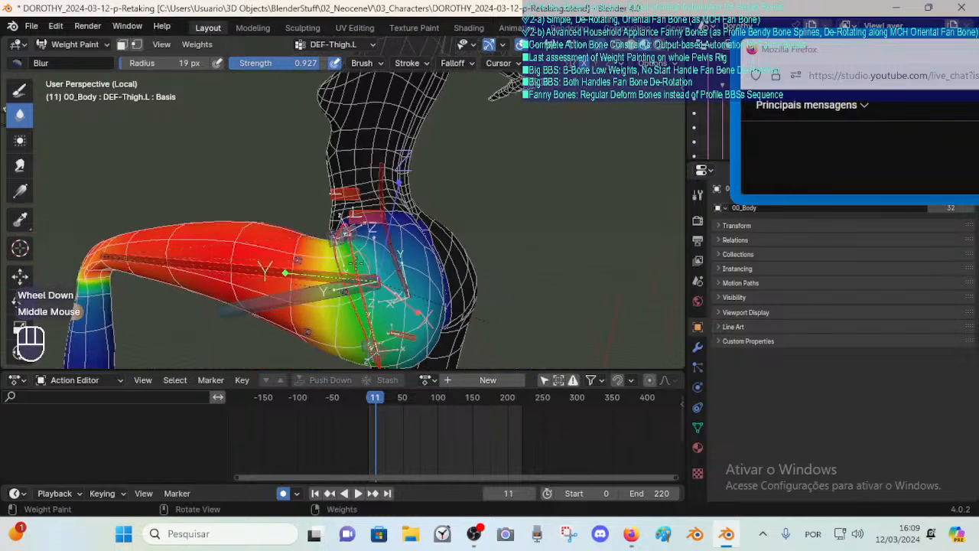
Check the DEF-FannyPelvis-Ft-In.L weights, followed by the DEF-FannyPelvis-Bk-Out.L weights on the left hip.
{"action": "left_click", "coordinate": [366, 298], "text": "alt"}
{"action": "left_click", "coordinate": [360, 255], "text": "alt"}
{"action": "left_click", "coordinate": [365, 243], "text": "alt"}
{"action": "left_click", "coordinate": [337, 258], "text": "alt"}
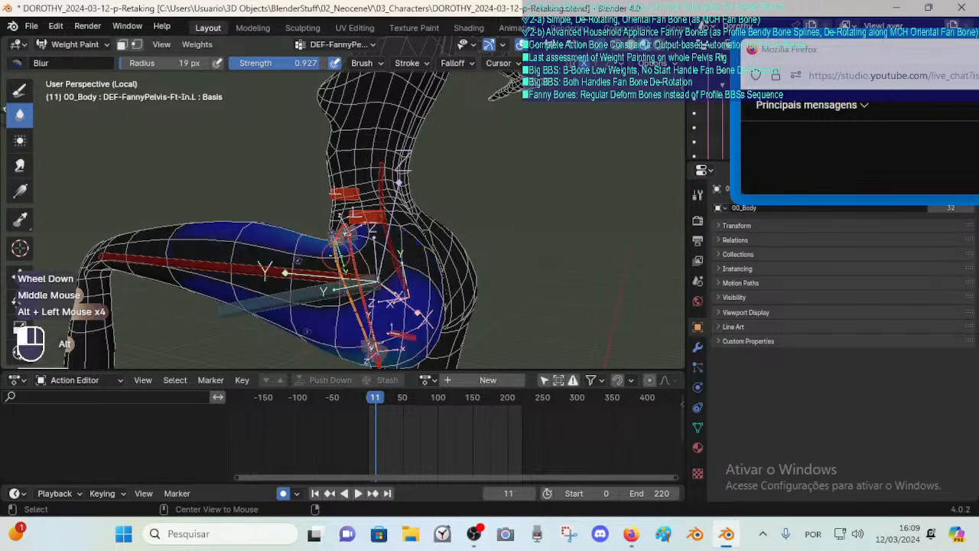
{"action": "left_click", "coordinate": [366, 313], "text": "alt"}
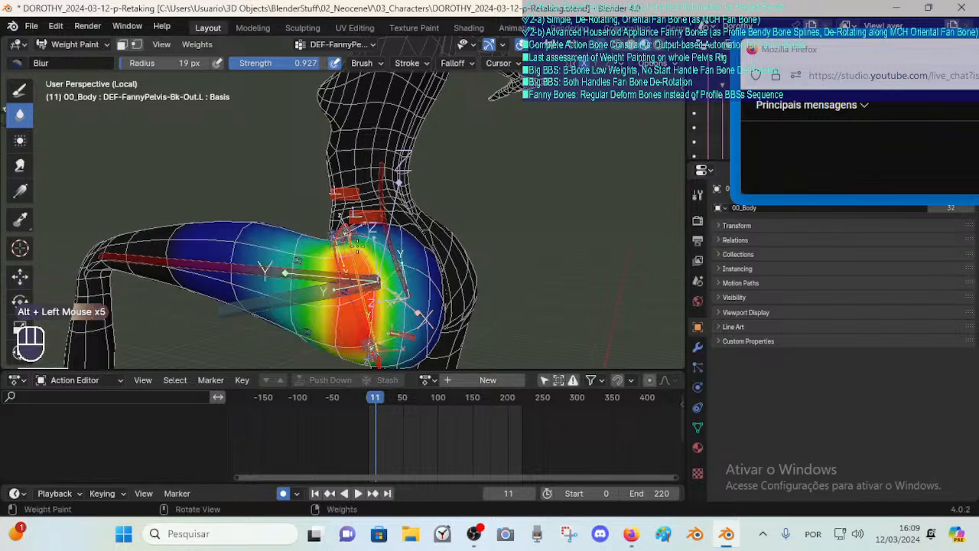
Pick DEF-FannyPelvis-Ft-Out.L among the overlapping front hip bones and examine its weights at the hip crease.
{"action": "left_click", "coordinate": [358, 245], "text": "alt"}
{"action": "left_click", "coordinate": [358, 245], "text": "alt"}
{"action": "middle_click_drag", "start_coordinate": [358, 246], "coordinate": [353, 233]}
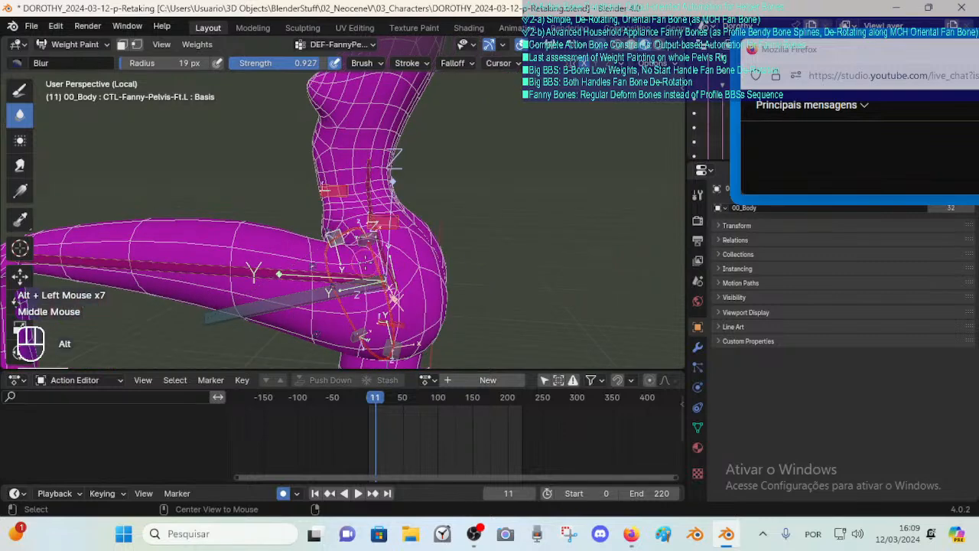
{"action": "left_click", "coordinate": [353, 234], "text": "alt"}
{"action": "left_click", "coordinate": [353, 229], "text": "alt"}
{"action": "left_click", "coordinate": [337, 251], "text": "alt"}
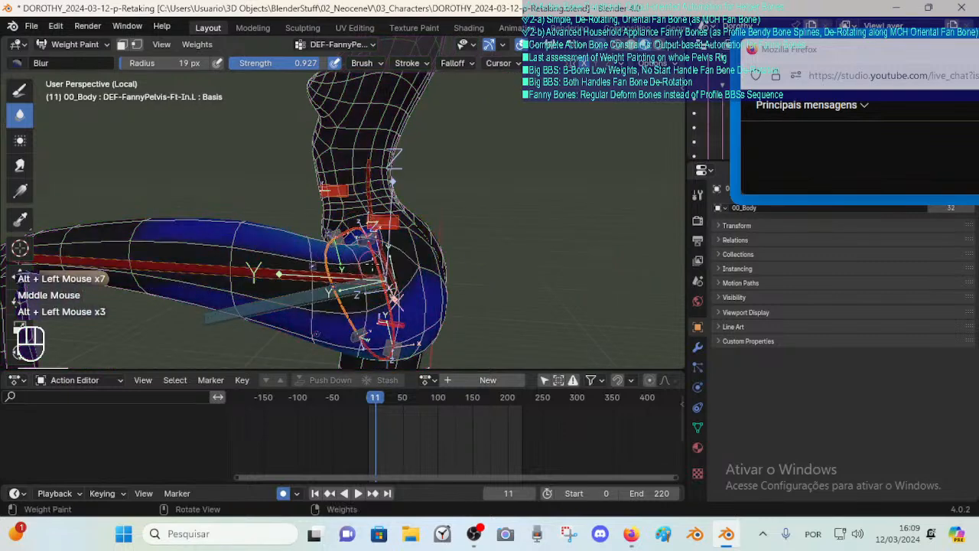
{"action": "left_click", "coordinate": [336, 260], "text": "alt"}
{"action": "left_click", "coordinate": [336, 261], "text": "alt"}
{"action": "left_click", "coordinate": [338, 263], "text": "alt"}
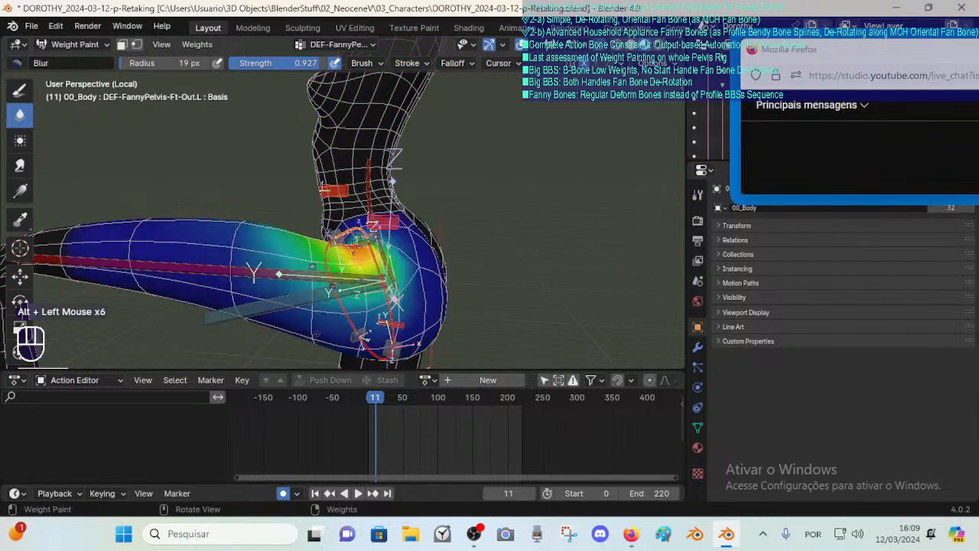
{"action": "middle_click_drag", "start_coordinate": [338, 264], "coordinate": [336, 287]}
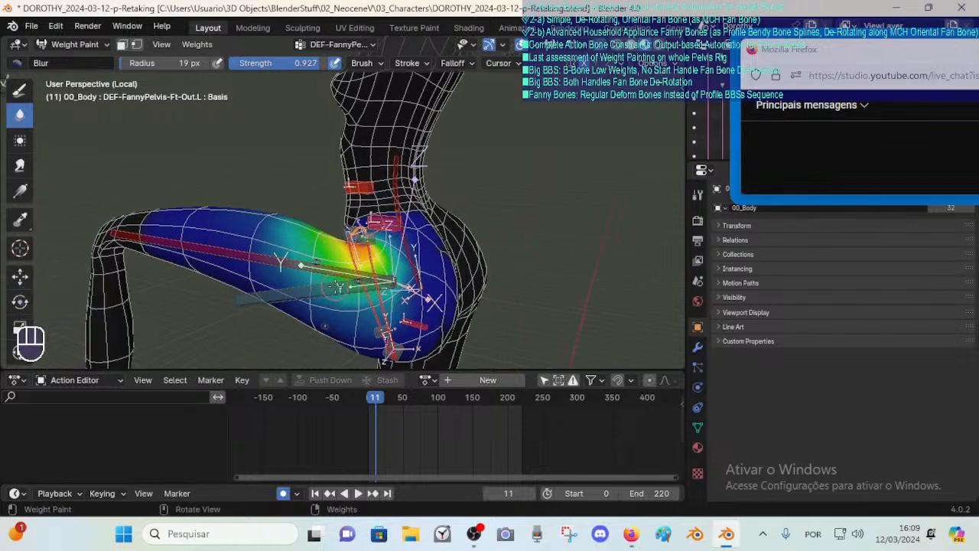
Check the weights of the front and back left pelvis bones, finishing with DEF-FannyPelvis-Bk-Out.L active.
{"action": "left_click", "coordinate": [380, 263], "text": "alt"}
{"action": "left_click", "coordinate": [380, 264], "text": "alt"}
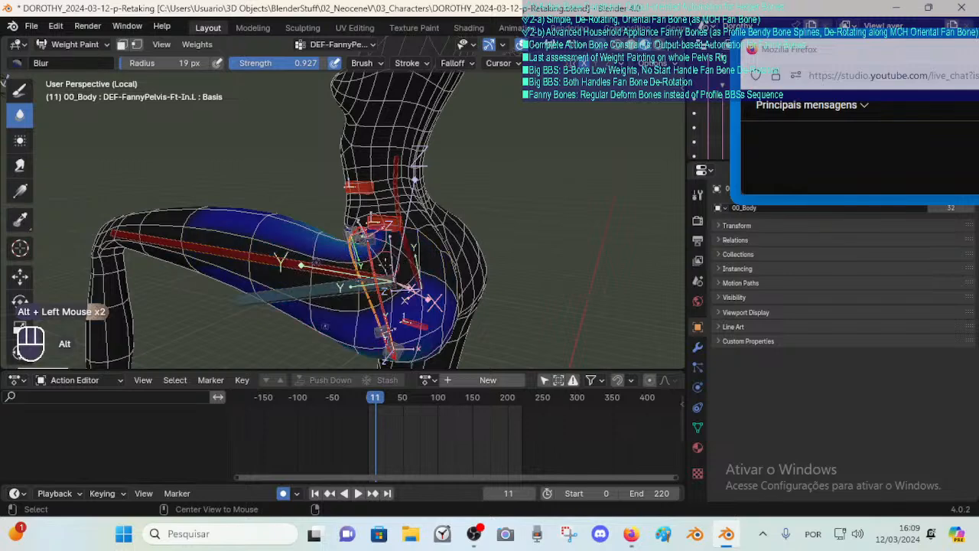
{"action": "left_click", "coordinate": [378, 266], "text": "alt"}
{"action": "left_click", "coordinate": [373, 302], "text": "alt"}
{"action": "left_click", "coordinate": [373, 302], "text": "alt"}
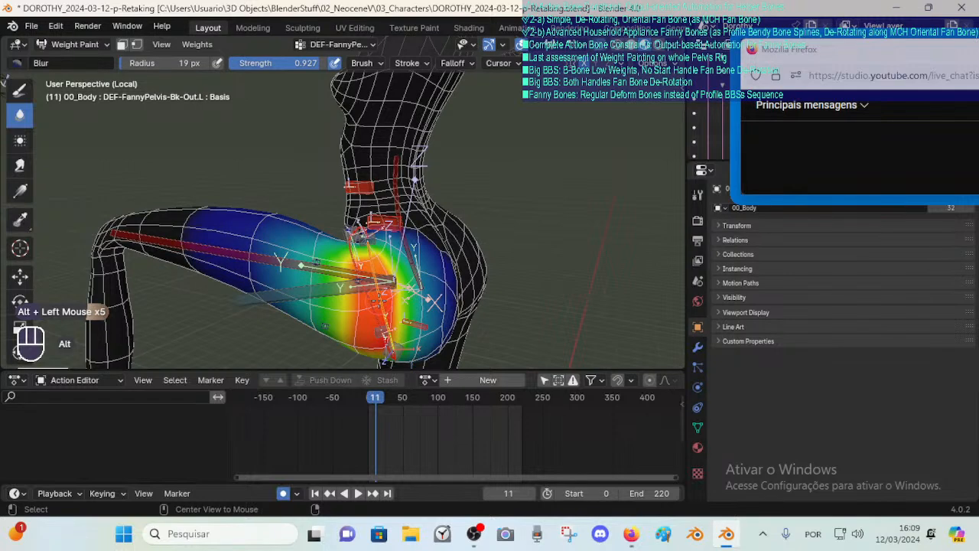
{"action": "middle_click_drag", "start_coordinate": [374, 302], "coordinate": [417, 302]}
{"action": "left_click", "coordinate": [359, 298], "text": "alt"}
{"action": "left_click", "coordinate": [388, 300], "text": "alt"}
{"action": "left_click", "coordinate": [388, 300], "text": "alt"}
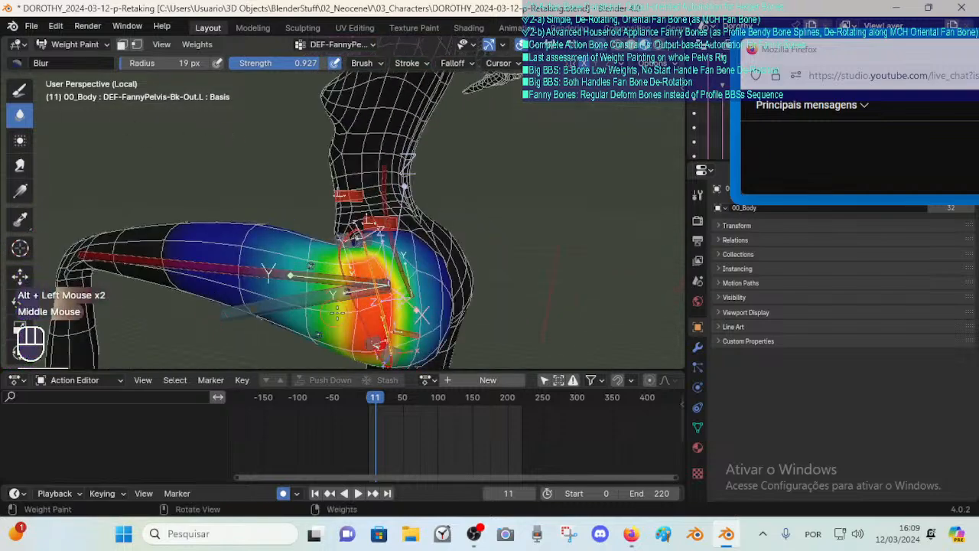
{"action": "middle_click_drag", "start_coordinate": [337, 313], "coordinate": [358, 304], "text": "shift"}
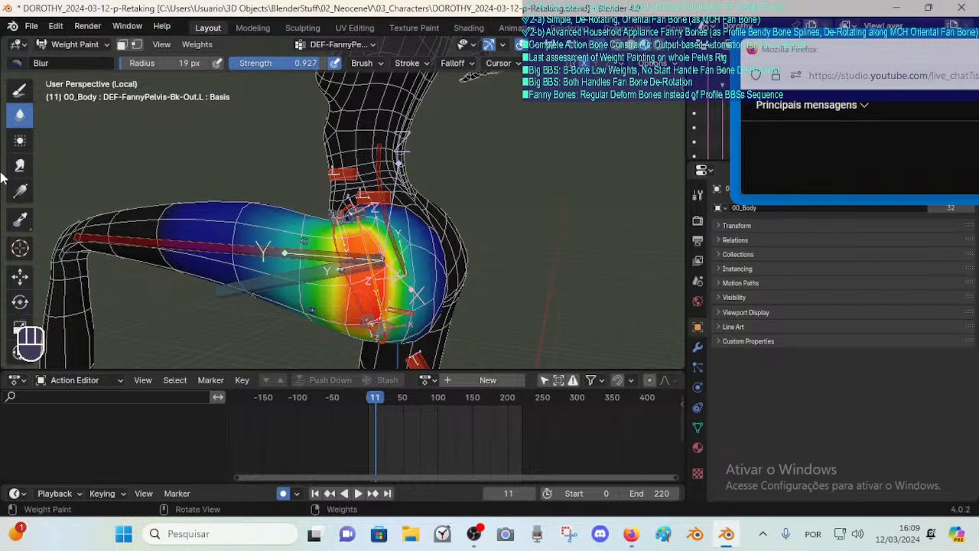
Switch to the Draw brush with a weight of 1.000 and the Mix blending mode.
{"action": "left_click", "coordinate": [20, 89]}
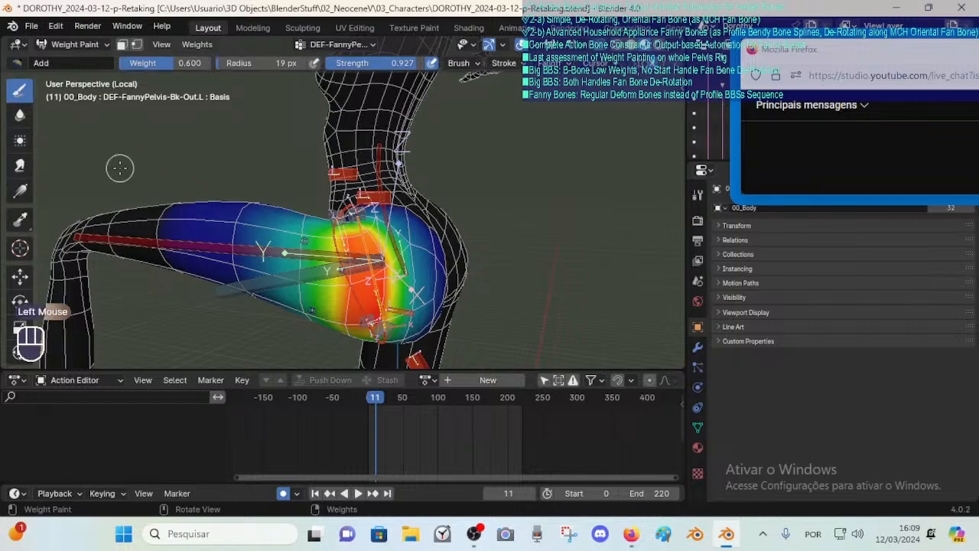
{"action": "middle_click_drag", "start_coordinate": [23, 124], "coordinate": [26, 119], "text": "shift"}
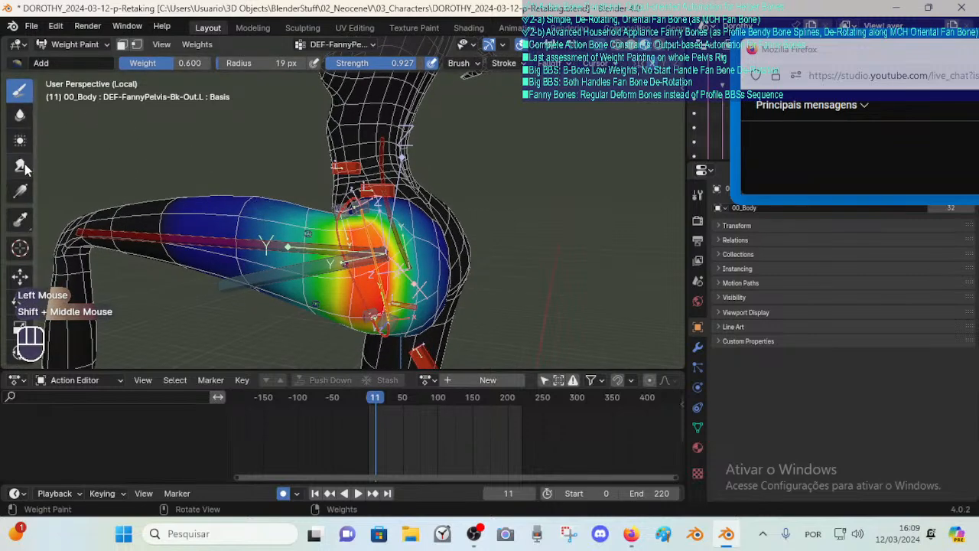
{"action": "key", "text": "ctrl+f"}
{"action": "left_click", "coordinate": [50, 79]}
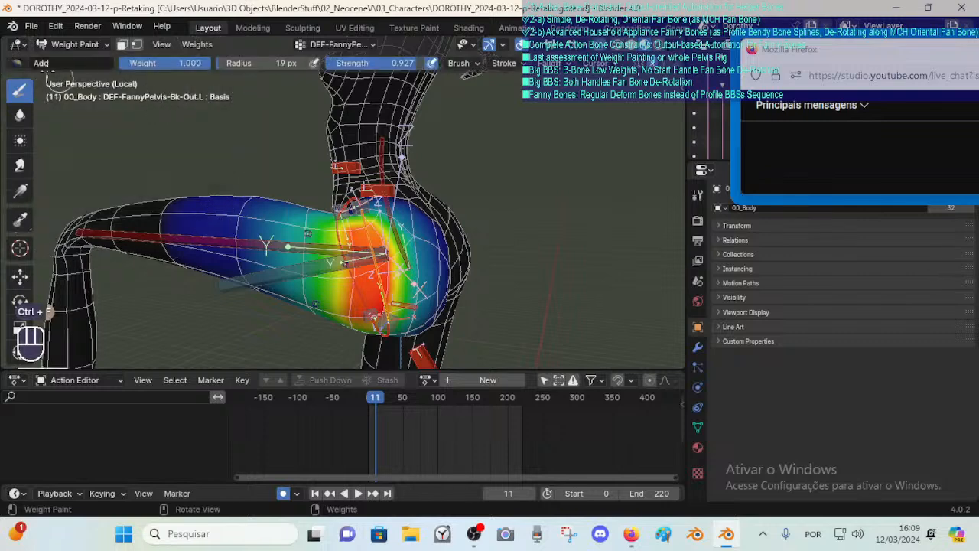
{"action": "left_click", "coordinate": [12, 60]}
{"action": "left_click", "coordinate": [327, 107]}
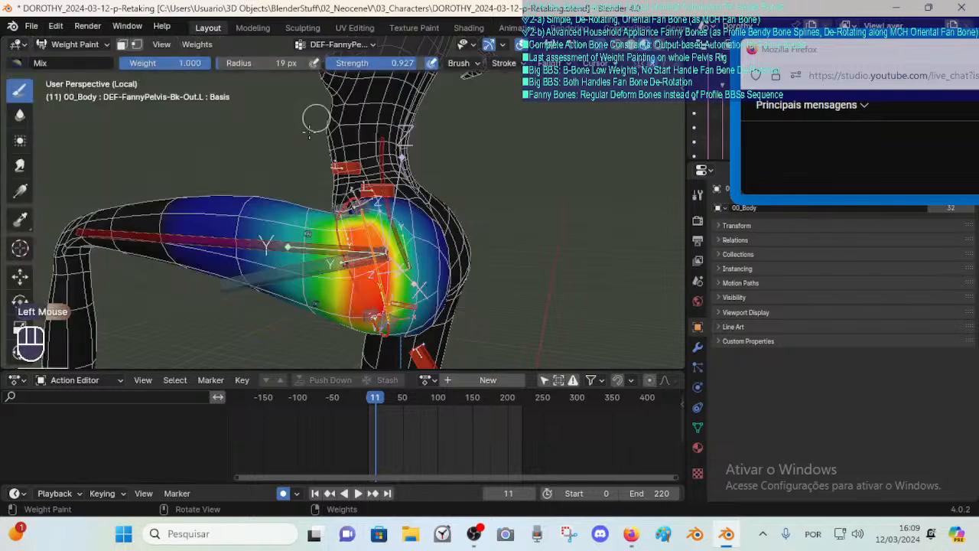
Paint full weight for DEF-FannyPelvis-Bk-Out.L on the outer side of the raised upper thigh.
{"action": "key", "text": "ctrl+f"}
{"action": "mouse_move", "coordinate": [480, 135]}
{"action": "middle_mouse_down"}
{"action": "mouse_move", "coordinate": [306, 237]}
{"action": "mouse_move", "coordinate": [297, 222]}
{"action": "middle_mouse_up"}
{"action": "left_click", "coordinate": [301, 238]}
{"action": "left_click", "coordinate": [300, 239]}
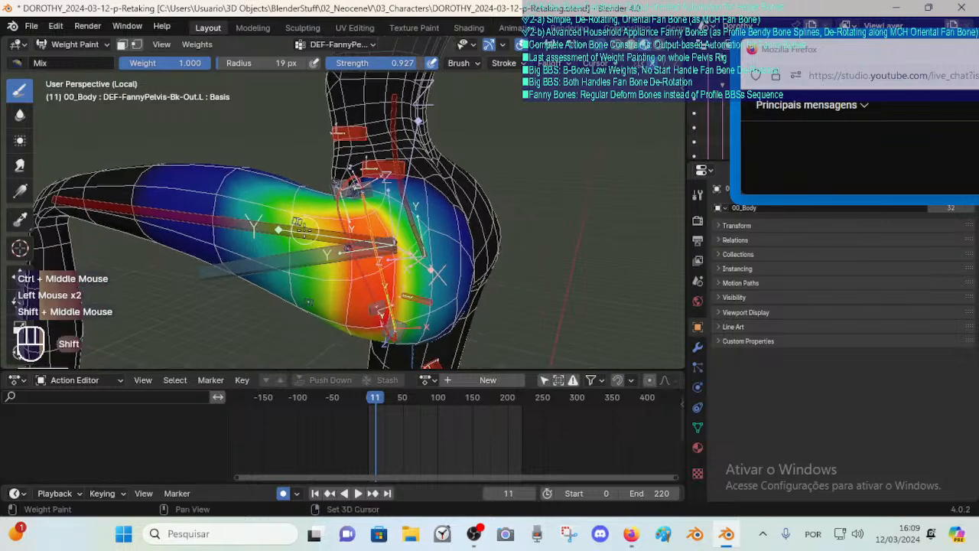
{"action": "left_click", "coordinate": [296, 219]}
{"action": "left_click", "coordinate": [288, 262]}
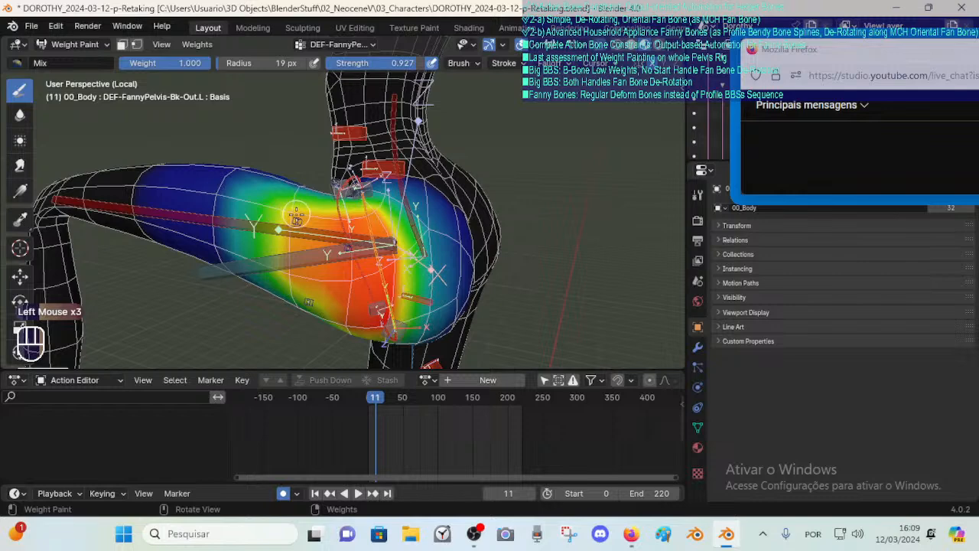
Set the brush weight to 0.909 and extend the DEF-FannyPelvis-Bk-Out.L weights on the outer thigh.
{"action": "key", "text": "ctrl+f"}
{"action": "left_click", "coordinate": [287, 219]}
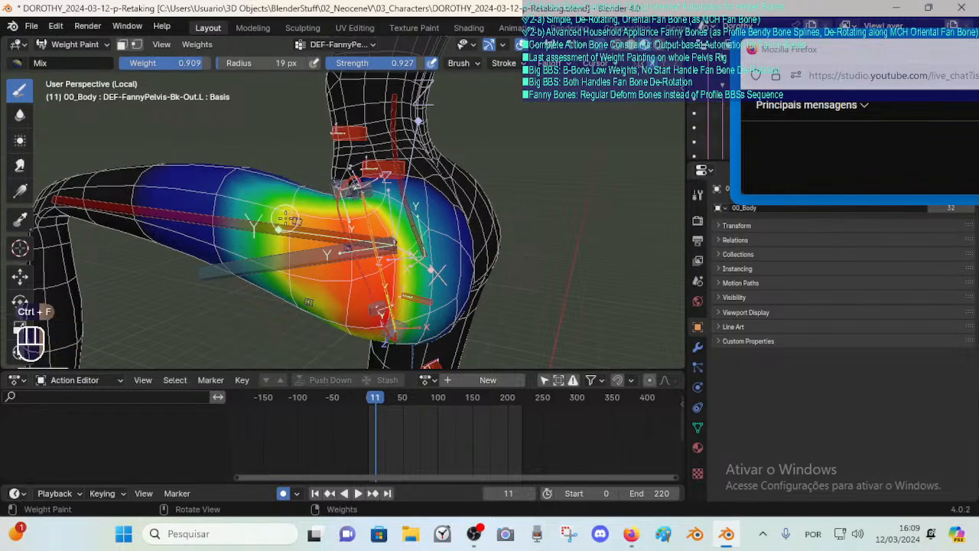
{"action": "left_click", "coordinate": [289, 222]}
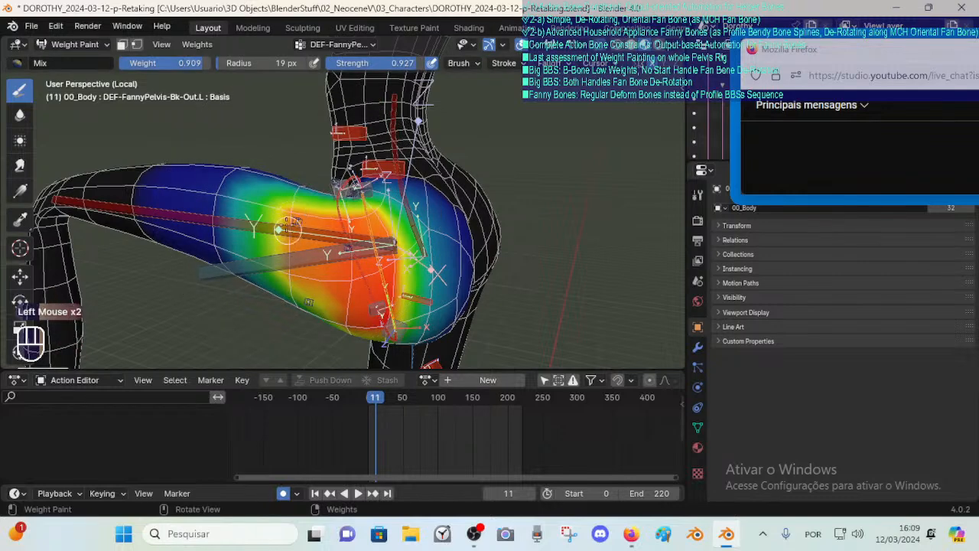
{"action": "middle_click_drag", "start_coordinate": [284, 260], "coordinate": [297, 268]}
{"action": "mouse_move", "coordinate": [297, 268]}
{"action": "middle_mouse_down", "text": "shift"}
{"action": "mouse_move", "coordinate": [291, 256]}
{"action": "mouse_move", "coordinate": [309, 198]}
{"action": "middle_mouse_up", "text": "shift"}
{"action": "left_click", "coordinate": [291, 256]}
{"action": "middle_click_drag", "start_coordinate": [309, 199], "coordinate": [309, 222], "text": "shift"}
{"action": "middle_click_drag", "start_coordinate": [223, 159], "coordinate": [237, 179], "text": "shift"}
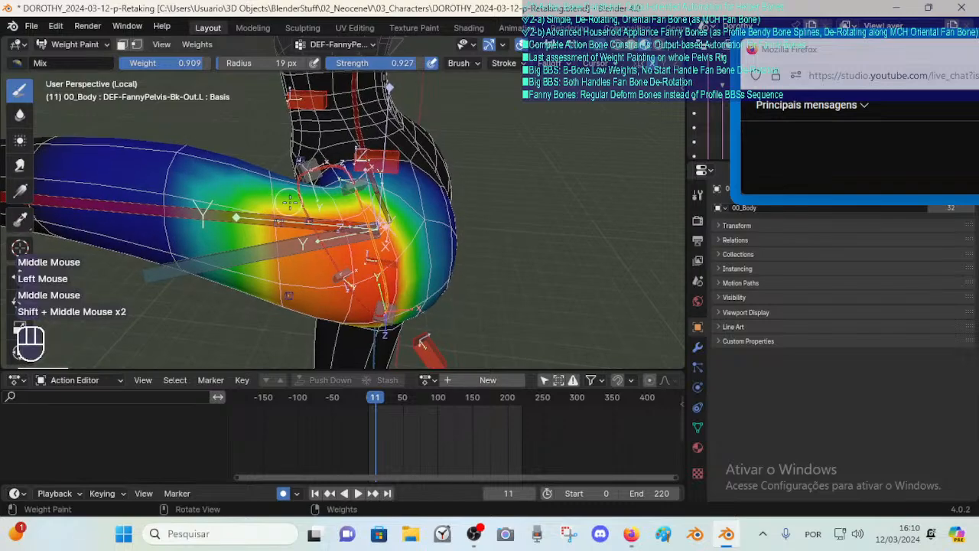
Activate DEF-FannyPelvis-Ft-Out.L and paint its weights on the front of the upper thigh near the groin.
{"action": "mouse_move", "coordinate": [289, 206]}
{"action": "middle_mouse_down"}
{"action": "mouse_move", "coordinate": [332, 200]}
{"action": "mouse_move", "coordinate": [330, 184]}
{"action": "mouse_move", "coordinate": [336, 234]}
{"action": "mouse_move", "coordinate": [425, 247]}
{"action": "middle_mouse_up"}
{"action": "left_click", "coordinate": [336, 177], "text": "alt"}
{"action": "middle_click_drag", "start_coordinate": [425, 246], "coordinate": [443, 168], "text": "shift"}
{"action": "left_click", "coordinate": [426, 219]}
{"action": "left_click", "coordinate": [426, 225]}
{"action": "left_click", "coordinate": [431, 213]}
{"action": "left_click", "coordinate": [426, 214]}
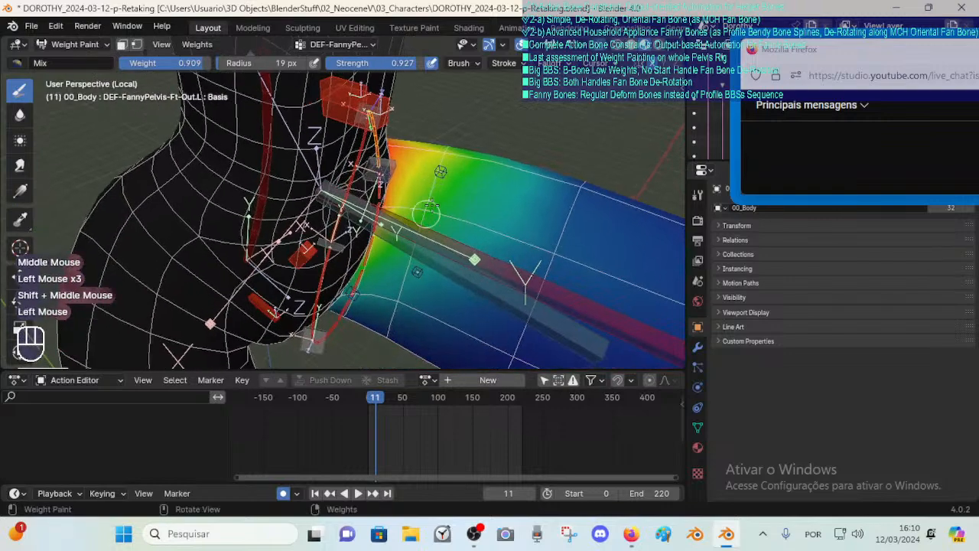
Scrub the animation to frame 46 and bring the outer side of the fully raised thigh into view.
{"action": "left_click_drag", "start_coordinate": [377, 400], "coordinate": [389, 397]}
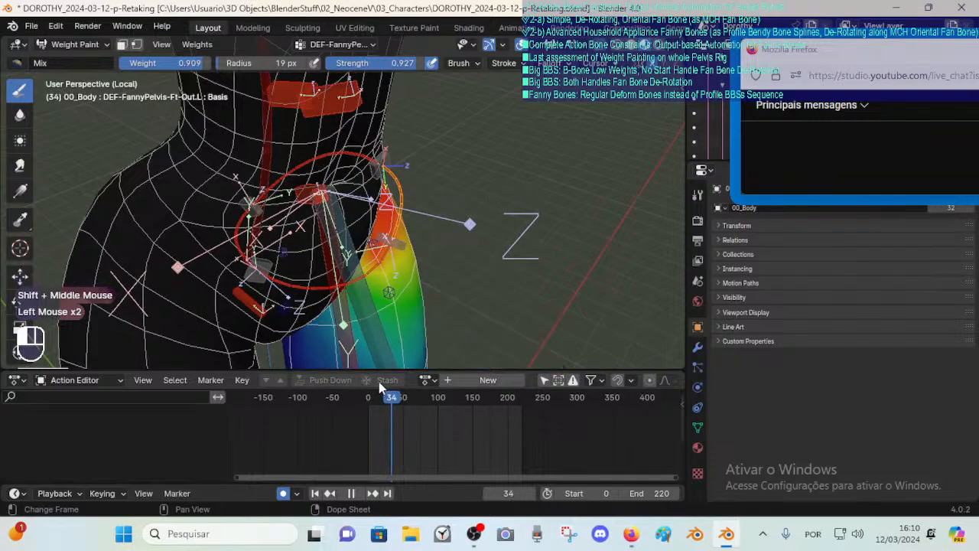
{"action": "middle_click_drag", "start_coordinate": [378, 351], "coordinate": [352, 327]}
{"action": "left_click_drag", "start_coordinate": [390, 400], "coordinate": [400, 389]}
{"action": "mouse_move", "coordinate": [400, 245]}
{"action": "middle_mouse_down"}
{"action": "mouse_move", "coordinate": [327, 208]}
{"action": "mouse_move", "coordinate": [359, 206]}
{"action": "middle_mouse_up"}
{"action": "middle_click_drag", "start_coordinate": [359, 206], "coordinate": [440, 211]}
{"action": "middle_click_drag", "start_coordinate": [429, 211], "coordinate": [405, 218], "text": "shift"}
{"action": "mouse_move", "coordinate": [398, 218]}
{"action": "middle_mouse_down", "text": "shift"}
{"action": "mouse_move", "coordinate": [494, 194]}
{"action": "mouse_move", "coordinate": [389, 190]}
{"action": "mouse_move", "coordinate": [435, 205]}
{"action": "mouse_move", "coordinate": [446, 223]}
{"action": "mouse_move", "coordinate": [420, 229]}
{"action": "mouse_move", "coordinate": [473, 208]}
{"action": "middle_mouse_up", "text": "shift"}
Paint the DEF-FannyPelvis-Ft-Out.L weights on the outer upper thigh, undoing the first stroke.
{"action": "left_click", "coordinate": [418, 234]}
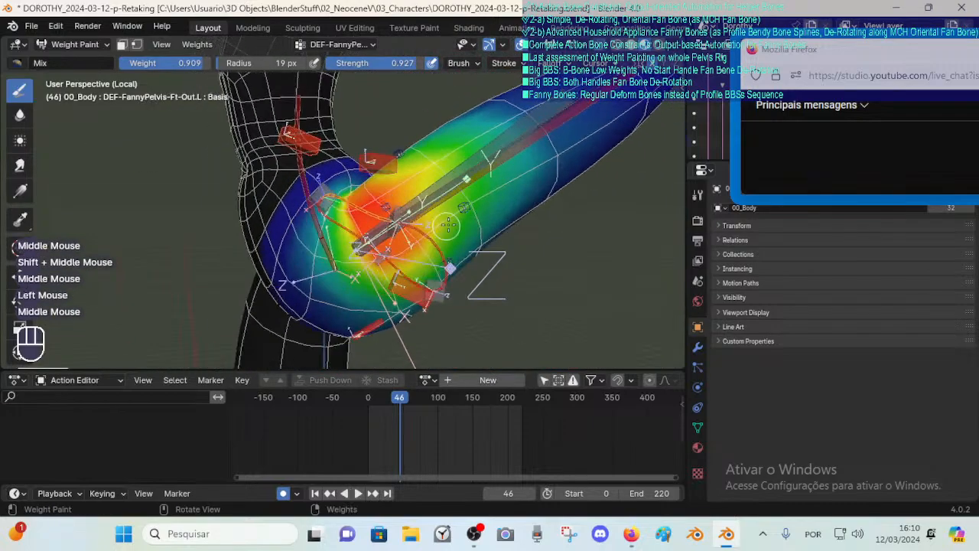
{"action": "key", "text": "ctrl+z"}
{"action": "left_click", "coordinate": [475, 206]}
{"action": "left_click", "coordinate": [457, 192]}
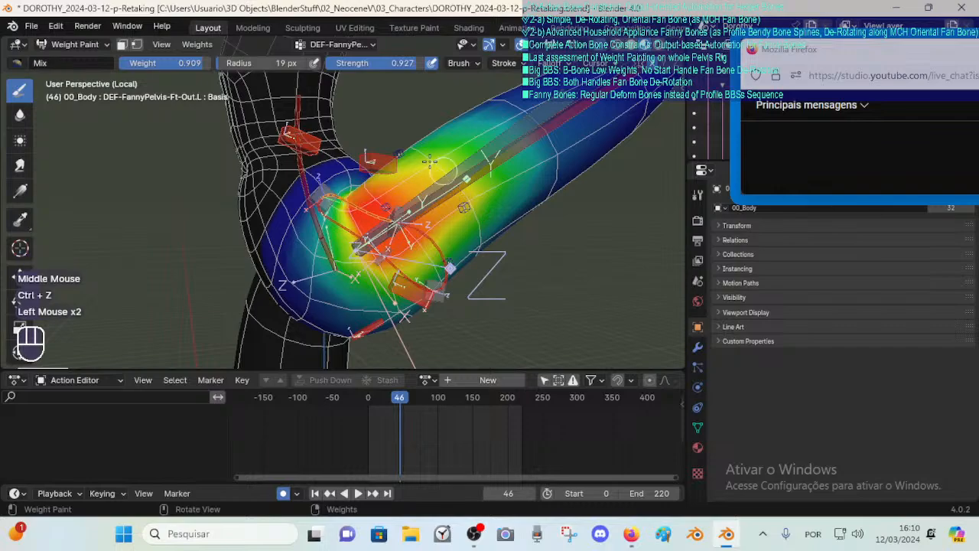
{"action": "mouse_move", "coordinate": [437, 164]}
{"action": "middle_mouse_down"}
{"action": "mouse_move", "coordinate": [445, 136]}
{"action": "mouse_move", "coordinate": [419, 216]}
{"action": "middle_mouse_up"}
{"action": "left_click_drag", "start_coordinate": [420, 216], "coordinate": [423, 233]}
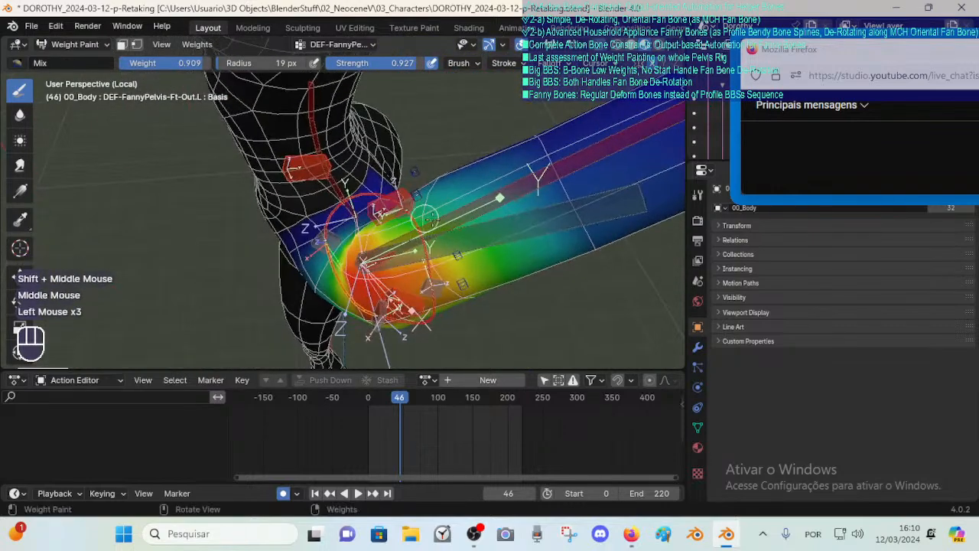
Enlarge the brush radius to 43 px and paint DEF-FannyPelvis-Ft-Out.L weights over the top of the thigh.
{"action": "left_click", "coordinate": [428, 184]}
{"action": "mouse_move", "coordinate": [429, 183]}
{"action": "middle_mouse_down"}
{"action": "mouse_move", "coordinate": [470, 157]}
{"action": "mouse_move", "coordinate": [437, 175]}
{"action": "middle_mouse_up"}
{"action": "key", "text": "f"}
{"action": "left_click", "coordinate": [433, 183]}
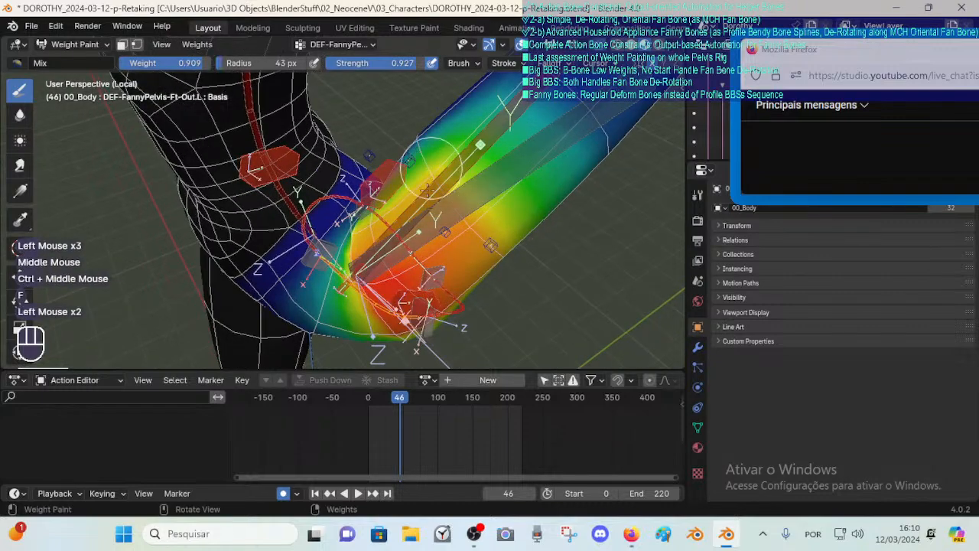
{"action": "left_click", "coordinate": [467, 173]}
{"action": "mouse_move", "coordinate": [467, 173]}
{"action": "middle_mouse_down"}
{"action": "mouse_move", "coordinate": [462, 243]}
{"action": "mouse_move", "coordinate": [489, 165]}
{"action": "mouse_move", "coordinate": [432, 176]}
{"action": "middle_mouse_up"}
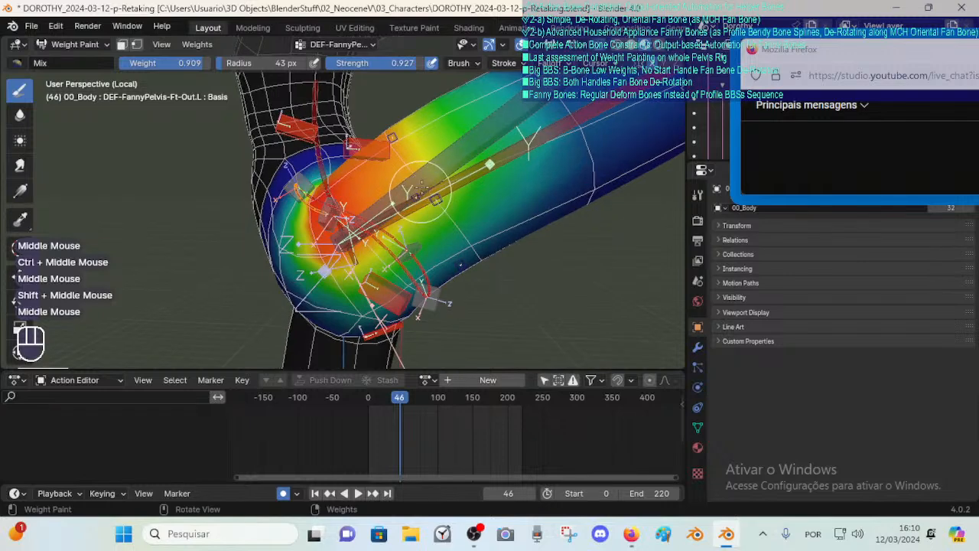
{"action": "left_click", "coordinate": [431, 183]}
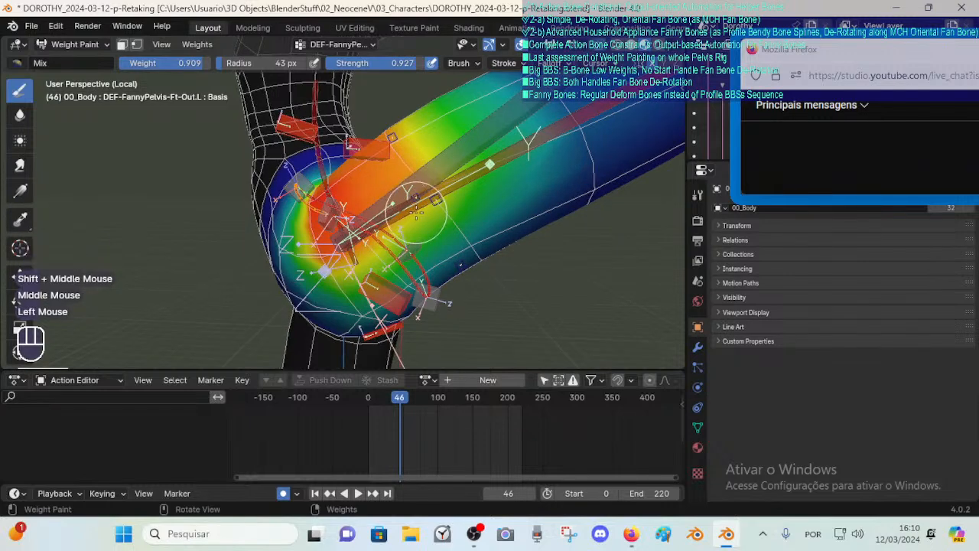
Set the brush radius to 33 px, activate DEF-FannyPelvis-Ft-In.L and paint its weights on the upper thigh.
{"action": "key", "text": "f"}
{"action": "left_click", "coordinate": [413, 228]}
{"action": "middle_click_drag", "start_coordinate": [413, 229], "coordinate": [444, 170], "text": "shift"}
{"action": "mouse_move", "coordinate": [443, 170]}
{"action": "middle_mouse_down"}
{"action": "mouse_move", "coordinate": [431, 217]}
{"action": "mouse_move", "coordinate": [505, 222]}
{"action": "middle_mouse_up"}
{"action": "left_click", "coordinate": [430, 217], "text": "alt"}
{"action": "mouse_move", "coordinate": [406, 153]}
{"action": "middle_mouse_down", "text": "shift"}
{"action": "mouse_move", "coordinate": [428, 222]}
{"action": "mouse_move", "coordinate": [439, 175]}
{"action": "mouse_move", "coordinate": [501, 230]}
{"action": "mouse_move", "coordinate": [466, 201]}
{"action": "middle_mouse_up", "text": "shift"}
{"action": "left_click", "coordinate": [441, 174]}
{"action": "left_click", "coordinate": [436, 175]}
{"action": "left_click", "coordinate": [474, 184]}
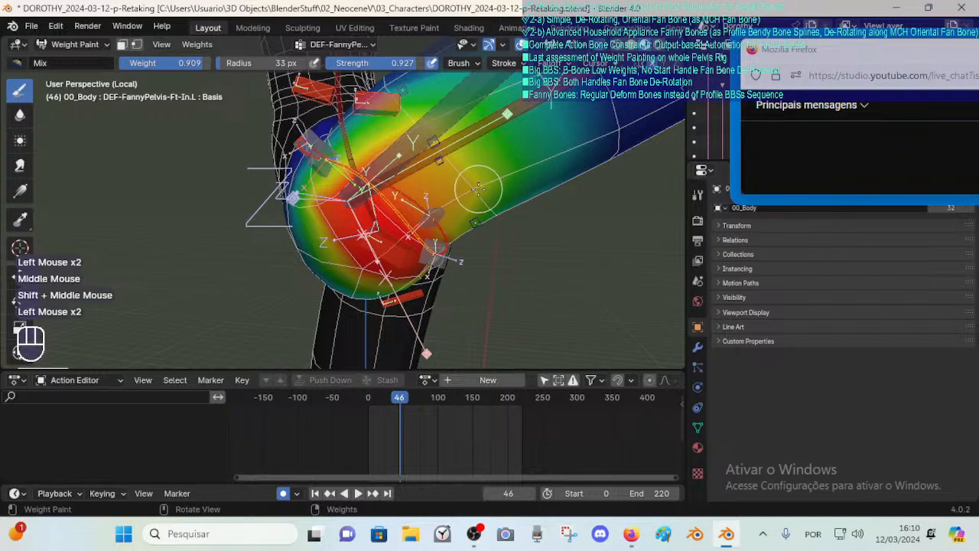
Paint further DEF-FannyPelvis-Ft-In.L weights around the thigh just beyond the hip joint.
{"action": "mouse_move", "coordinate": [433, 141]}
{"action": "middle_mouse_down"}
{"action": "mouse_move", "coordinate": [455, 176]}
{"action": "mouse_move", "coordinate": [420, 175]}
{"action": "middle_mouse_up"}
{"action": "left_click", "coordinate": [454, 179]}
{"action": "middle_click_drag", "start_coordinate": [419, 176], "coordinate": [404, 175], "text": "shift"}
{"action": "left_click", "coordinate": [404, 176]}
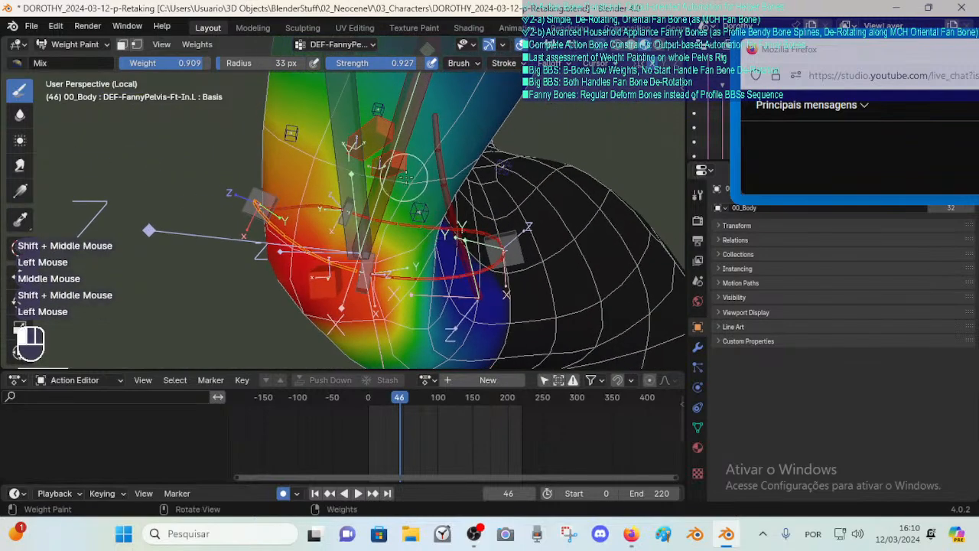
{"action": "left_click", "coordinate": [417, 162]}
{"action": "left_click", "coordinate": [417, 162]}
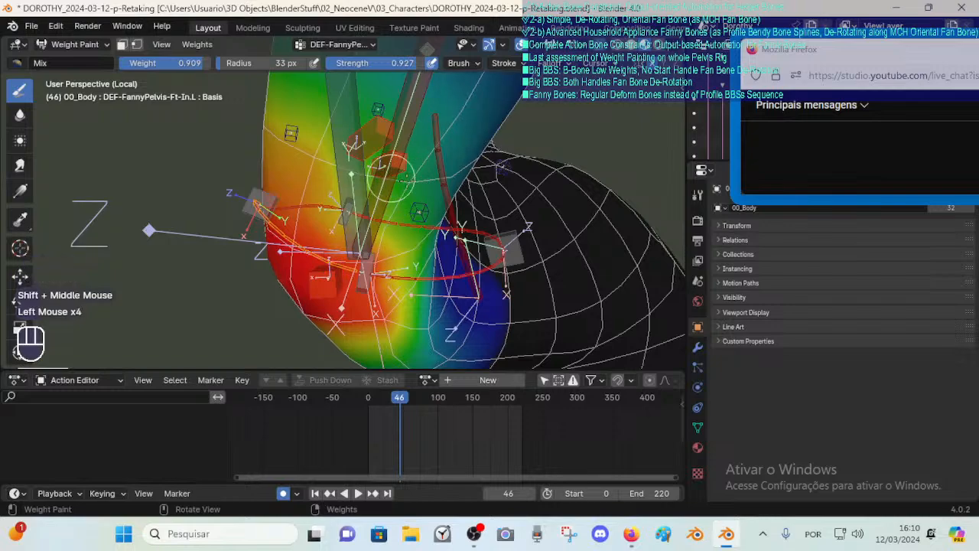
{"action": "left_click", "coordinate": [417, 162]}
Enlarge the brush radius to 41 px and paint DEF-FannyPelvis-Ft-In.L weights along the underside edge of the thigh.
{"action": "mouse_move", "coordinate": [417, 163]}
{"action": "middle_mouse_down"}
{"action": "mouse_move", "coordinate": [396, 180]}
{"action": "mouse_move", "coordinate": [350, 153]}
{"action": "mouse_move", "coordinate": [344, 201]}
{"action": "mouse_move", "coordinate": [223, 164]}
{"action": "mouse_move", "coordinate": [273, 204]}
{"action": "middle_mouse_up"}
{"action": "left_click", "coordinate": [350, 153]}
{"action": "left_click", "coordinate": [306, 214]}
{"action": "key", "text": "f"}
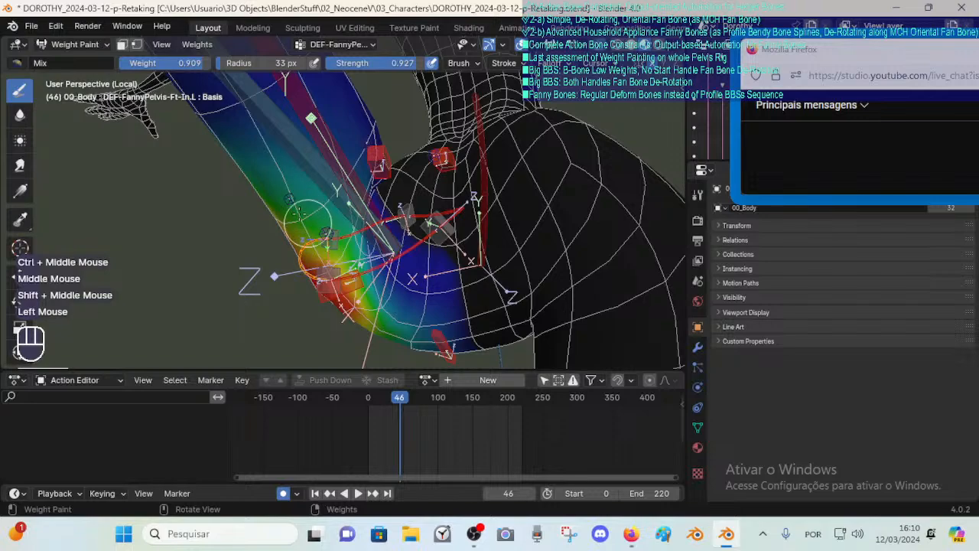
{"action": "left_click", "coordinate": [294, 218]}
{"action": "key", "text": "f"}
{"action": "left_click", "coordinate": [285, 219]}
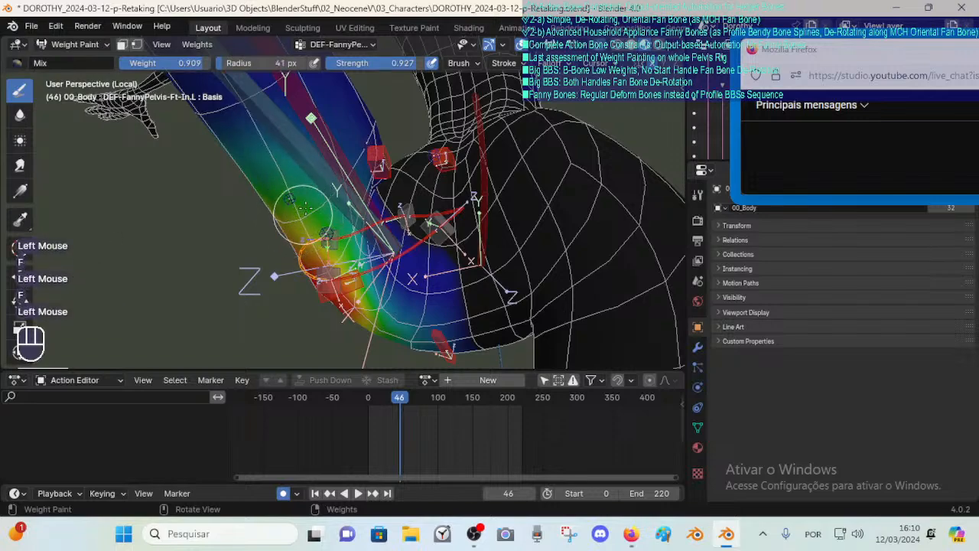
{"action": "left_click", "coordinate": [302, 222]}
{"action": "left_click", "coordinate": [304, 244]}
Reduce the brush radius to 21 px and touch up the DEF-FannyPelvis-Ft-In.L weights near the groin.
{"action": "mouse_move", "coordinate": [305, 237]}
{"action": "middle_mouse_down"}
{"action": "mouse_move", "coordinate": [338, 202]}
{"action": "mouse_move", "coordinate": [337, 180]}
{"action": "middle_mouse_up"}
{"action": "mouse_move", "coordinate": [337, 180]}
{"action": "middle_mouse_down"}
{"action": "mouse_move", "coordinate": [341, 208]}
{"action": "mouse_move", "coordinate": [296, 241]}
{"action": "middle_mouse_up"}
{"action": "left_click", "coordinate": [341, 201]}
{"action": "key", "text": "f"}
{"action": "left_click", "coordinate": [340, 210]}
{"action": "left_click", "coordinate": [278, 239]}
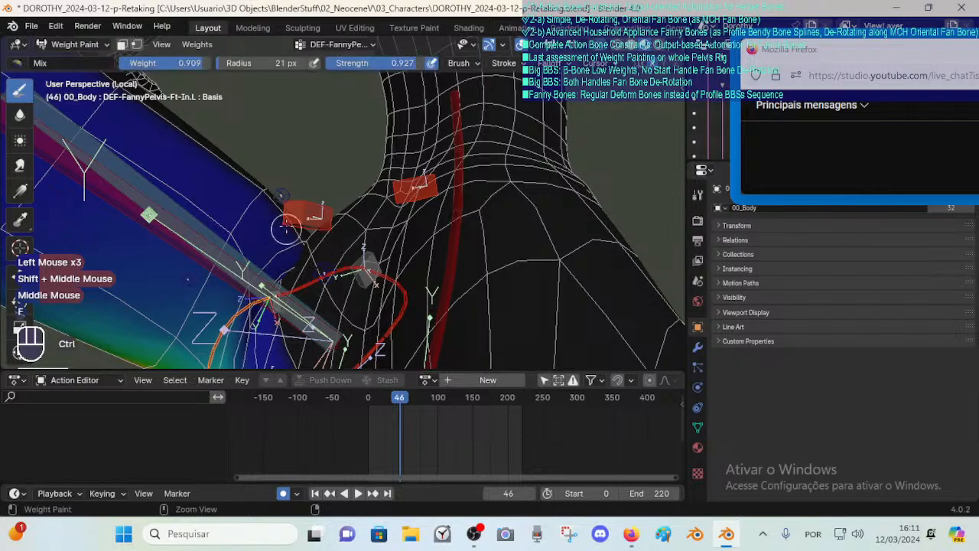
{"action": "mouse_move", "coordinate": [286, 227]}
{"action": "middle_mouse_down", "text": "ctrl"}
{"action": "mouse_move", "coordinate": [283, 299]}
{"action": "mouse_move", "coordinate": [368, 229]}
{"action": "middle_mouse_up", "text": "ctrl"}
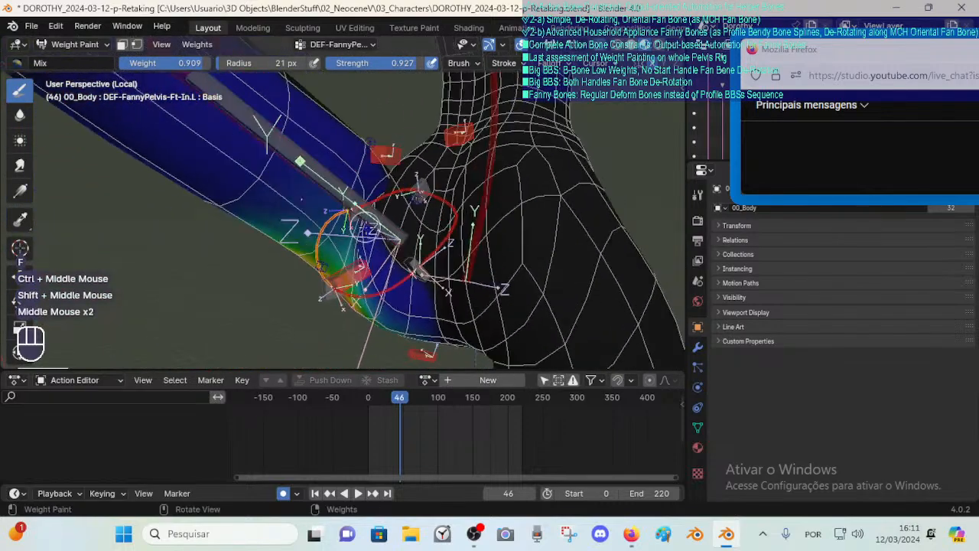
Activate DEF-FannyPelvis-Bk-In.L and scrub the animation to frame 18.
{"action": "left_click", "coordinate": [365, 300], "text": "alt"}
{"action": "middle_click_drag", "start_coordinate": [363, 295], "coordinate": [348, 254]}
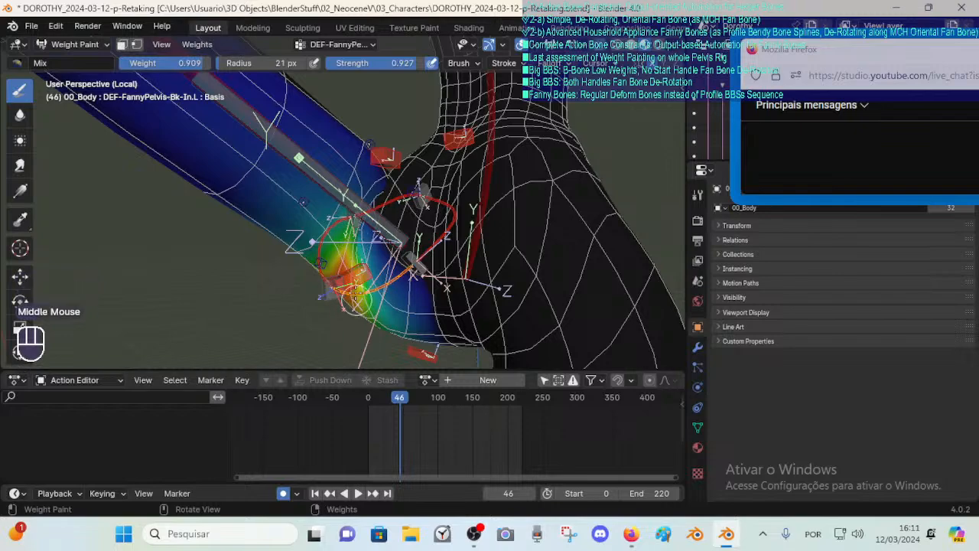
{"action": "middle_click_drag", "start_coordinate": [356, 300], "coordinate": [398, 366]}
{"action": "left_click_drag", "start_coordinate": [402, 401], "coordinate": [381, 405]}
{"action": "mouse_move", "coordinate": [398, 229]}
{"action": "middle_mouse_down"}
{"action": "mouse_move", "coordinate": [410, 218]}
{"action": "mouse_move", "coordinate": [382, 222]}
{"action": "middle_mouse_up"}
{"action": "middle_click_drag", "start_coordinate": [397, 226], "coordinate": [360, 218]}
{"action": "middle_click_drag", "start_coordinate": [383, 214], "coordinate": [436, 191], "text": "shift"}
{"action": "middle_click_drag", "start_coordinate": [436, 191], "coordinate": [413, 252]}
{"action": "mouse_move", "coordinate": [417, 252]}
{"action": "middle_mouse_down", "text": "ctrl"}
{"action": "mouse_move", "coordinate": [439, 203]}
{"action": "mouse_move", "coordinate": [448, 257]}
{"action": "mouse_move", "coordinate": [451, 245]}
{"action": "mouse_move", "coordinate": [474, 237]}
{"action": "mouse_move", "coordinate": [454, 271]}
{"action": "mouse_move", "coordinate": [510, 277]}
{"action": "mouse_move", "coordinate": [495, 287]}
{"action": "middle_mouse_up", "text": "ctrl"}
Paint DEF-FannyPelvis-Bk-In.L weights on the lower buttock and enlarge the brush radius to 39 px.
{"action": "left_click", "coordinate": [450, 258]}
{"action": "left_click", "coordinate": [474, 237]}
{"action": "middle_click_drag", "start_coordinate": [453, 259], "coordinate": [399, 318], "text": "shift"}
{"action": "middle_click_drag", "start_coordinate": [454, 298], "coordinate": [423, 259], "text": "shift"}
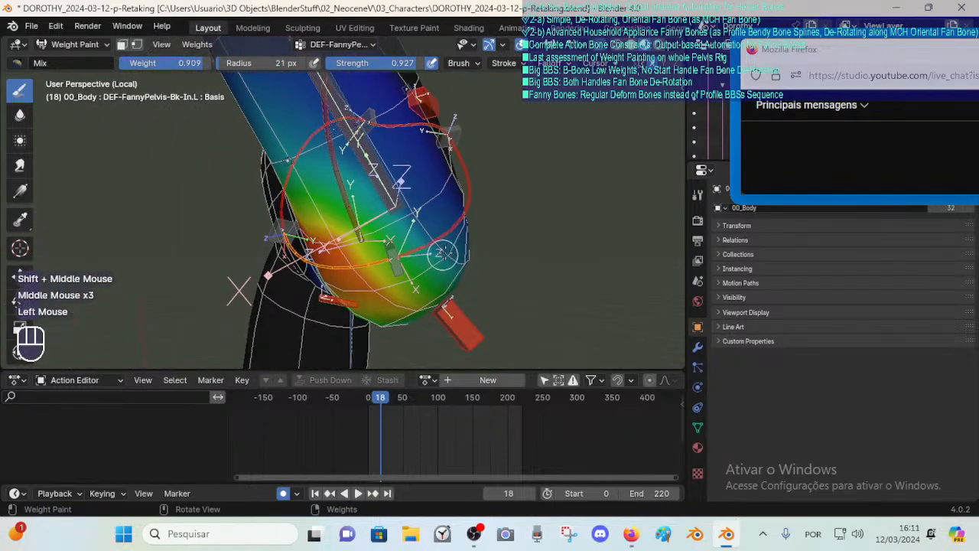
{"action": "key", "text": "f"}
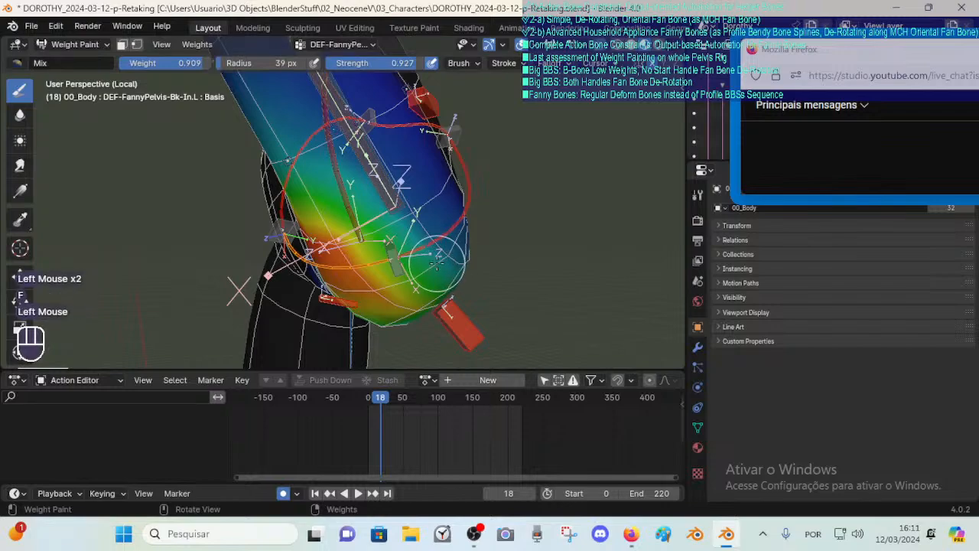
{"action": "middle_click_drag", "start_coordinate": [432, 256], "coordinate": [421, 264]}
{"action": "middle_click_drag", "start_coordinate": [421, 264], "coordinate": [375, 298]}
Scrub the animation to frame 8 and switch through the pelvis bones to DEF-FannyPelvis-Bk-Out.L.
{"action": "left_click", "coordinate": [329, 201], "text": "alt"}
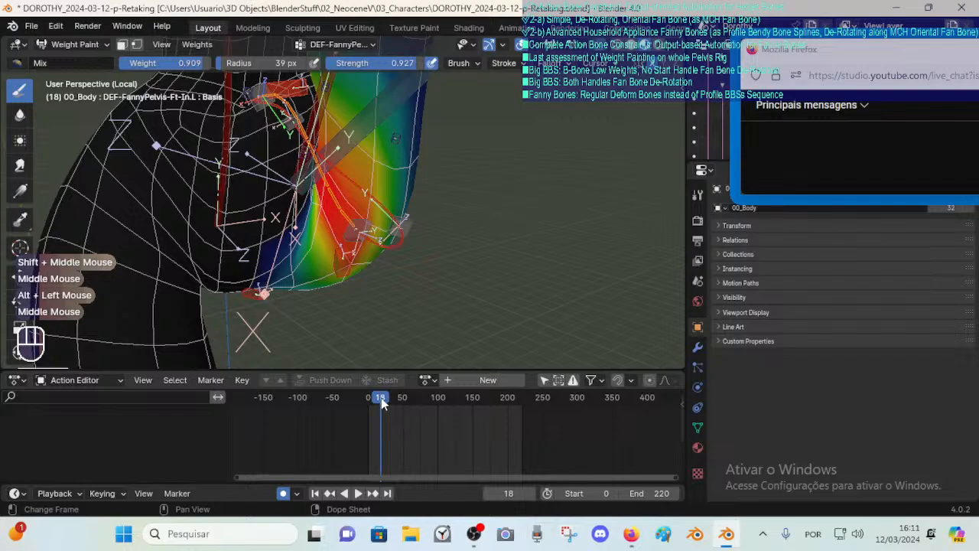
{"action": "left_click_drag", "start_coordinate": [381, 403], "coordinate": [372, 402]}
{"action": "middle_click_drag", "start_coordinate": [348, 245], "coordinate": [379, 360], "text": "shift"}
{"action": "middle_click_drag", "start_coordinate": [397, 225], "coordinate": [335, 216]}
{"action": "left_click", "coordinate": [365, 149], "text": "alt"}
{"action": "mouse_move", "coordinate": [365, 149]}
{"action": "middle_mouse_down"}
{"action": "mouse_move", "coordinate": [406, 164]}
{"action": "mouse_move", "coordinate": [362, 185]}
{"action": "middle_mouse_up"}
{"action": "middle_click_drag", "start_coordinate": [362, 186], "coordinate": [260, 172]}
{"action": "mouse_move", "coordinate": [429, 153]}
{"action": "middle_mouse_down"}
{"action": "mouse_move", "coordinate": [400, 162]}
{"action": "mouse_move", "coordinate": [428, 180]}
{"action": "mouse_move", "coordinate": [451, 216]}
{"action": "middle_mouse_up"}
{"action": "left_click", "coordinate": [422, 170], "text": "alt"}
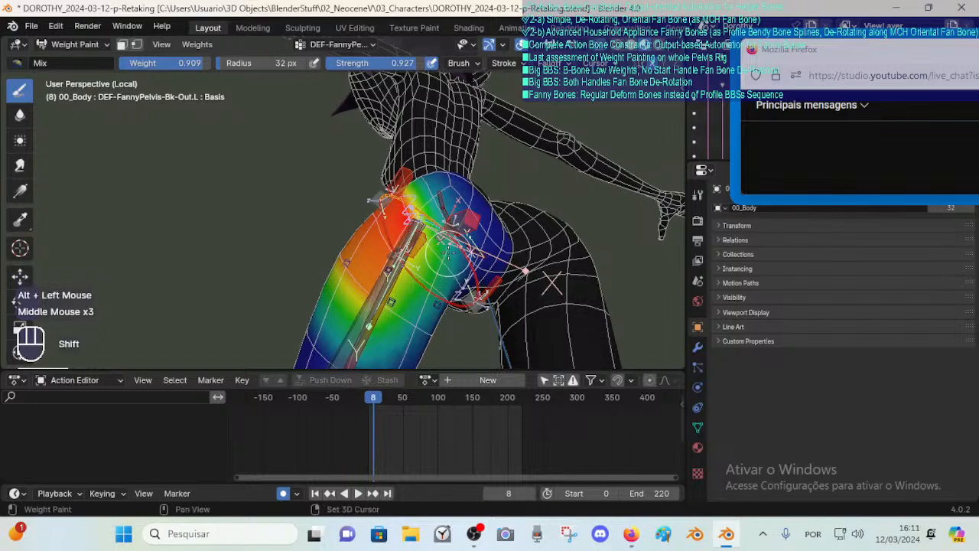
Activate DEF-FannyPelvis-Bk-In.L, set the brush radius to 42 px and paint its weights beneath the upper thigh.
{"action": "middle_click_drag", "start_coordinate": [449, 252], "coordinate": [440, 254], "text": "shift"}
{"action": "mouse_move", "coordinate": [439, 254]}
{"action": "middle_mouse_down"}
{"action": "mouse_move", "coordinate": [411, 262]}
{"action": "mouse_move", "coordinate": [437, 226]}
{"action": "mouse_move", "coordinate": [445, 261]}
{"action": "mouse_move", "coordinate": [493, 252]}
{"action": "middle_mouse_up"}
{"action": "left_click", "coordinate": [417, 261], "text": "alt"}
{"action": "key", "text": "f"}
{"action": "left_click", "coordinate": [428, 238]}
{"action": "key", "text": "f"}
{"action": "left_click", "coordinate": [449, 273]}
{"action": "middle_click_drag", "start_coordinate": [493, 253], "coordinate": [487, 194], "text": "shift"}
{"action": "left_click_drag", "start_coordinate": [490, 201], "coordinate": [478, 201]}
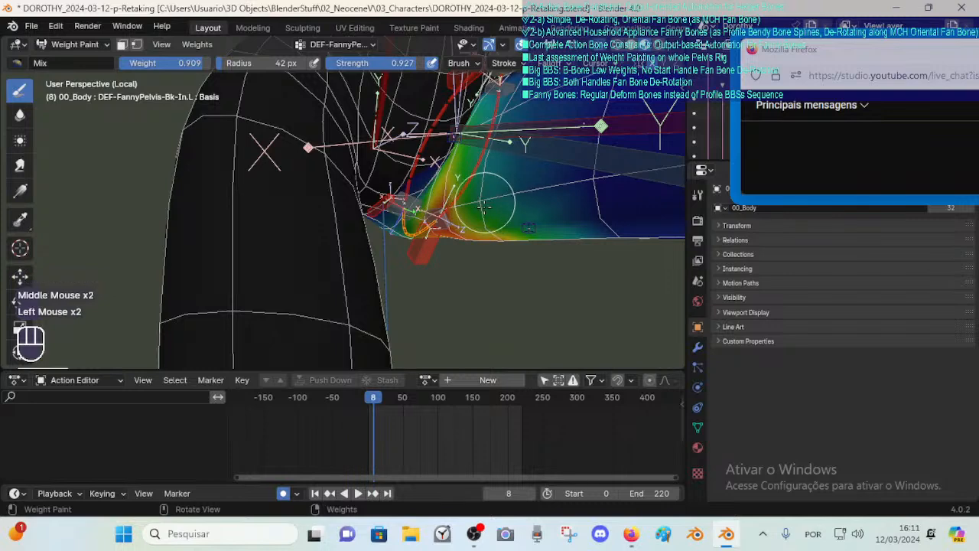
Enlarge the brush radius to 60 px and strengthen the DEF-FannyPelvis-Bk-In.L weights on the inner underside of the thigh.
{"action": "middle_click_drag", "start_coordinate": [483, 205], "coordinate": [493, 200]}
{"action": "key", "text": "f"}
{"action": "left_click", "coordinate": [492, 197]}
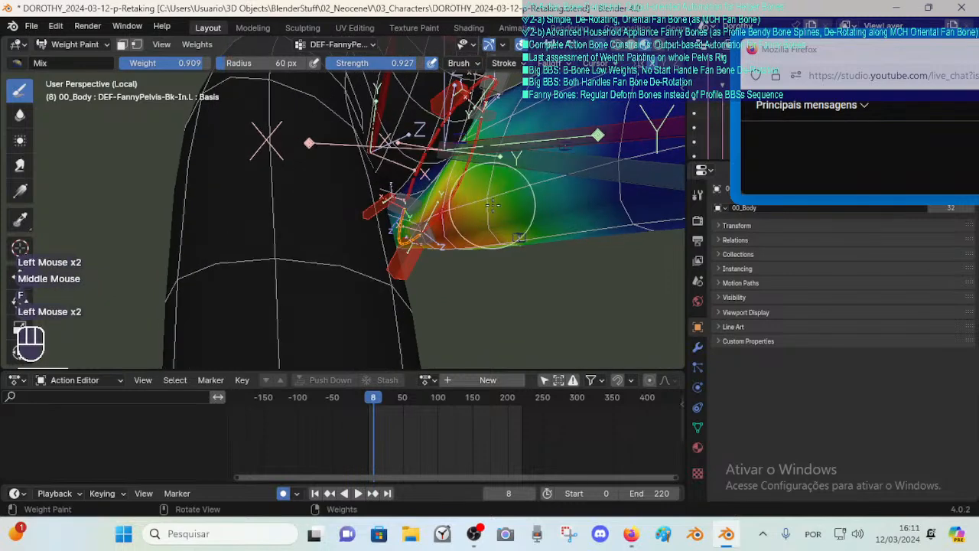
Blur the DEF-FannyPelvis-Bk-In.L weights along the inner thigh with the Blur brush and lower its strength to 0.606.
{"action": "middle_click_drag", "start_coordinate": [492, 191], "coordinate": [459, 279], "text": "shift"}
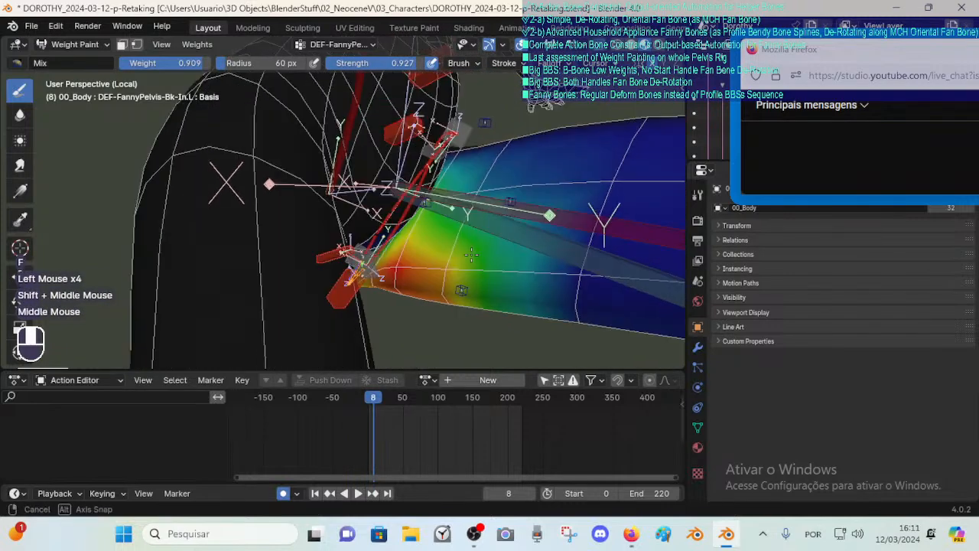
{"action": "left_click", "coordinate": [454, 265]}
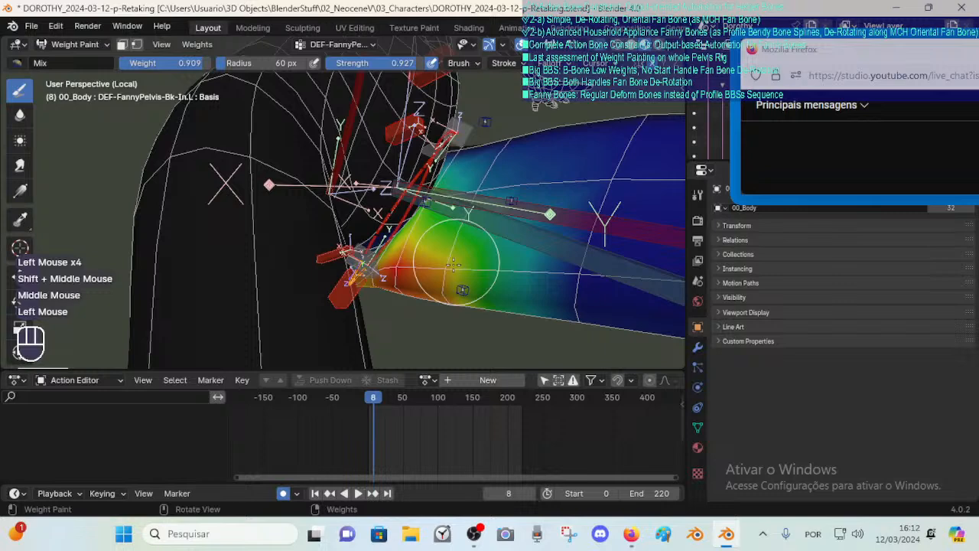
{"action": "left_click", "coordinate": [21, 115]}
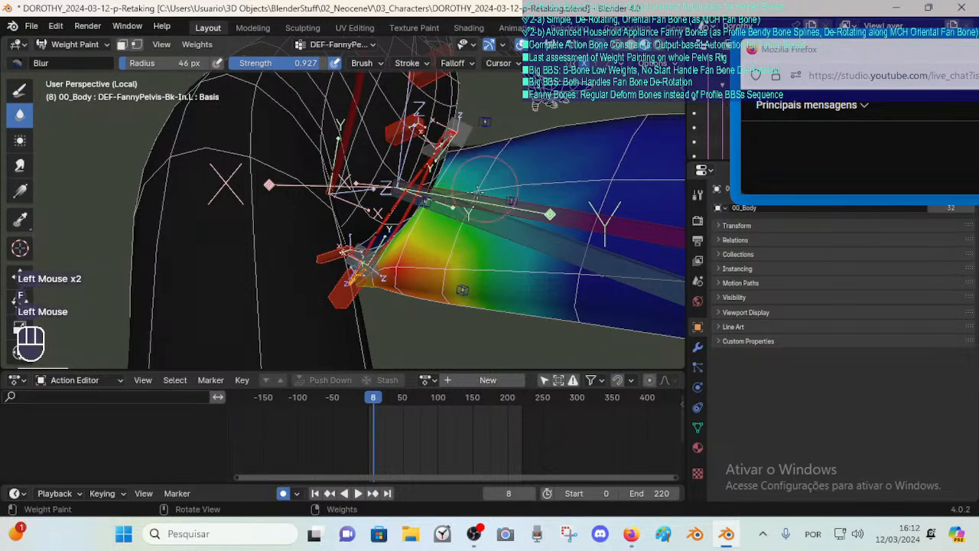
{"action": "mouse_move", "coordinate": [491, 195]}
{"action": "middle_mouse_down", "text": "ctrl"}
{"action": "mouse_move", "coordinate": [482, 233]}
{"action": "mouse_move", "coordinate": [497, 218]}
{"action": "mouse_move", "coordinate": [459, 233]}
{"action": "middle_mouse_up", "text": "ctrl"}
{"action": "left_click", "coordinate": [459, 229]}
{"action": "left_click", "coordinate": [435, 247]}
{"action": "key", "text": "shift+f"}
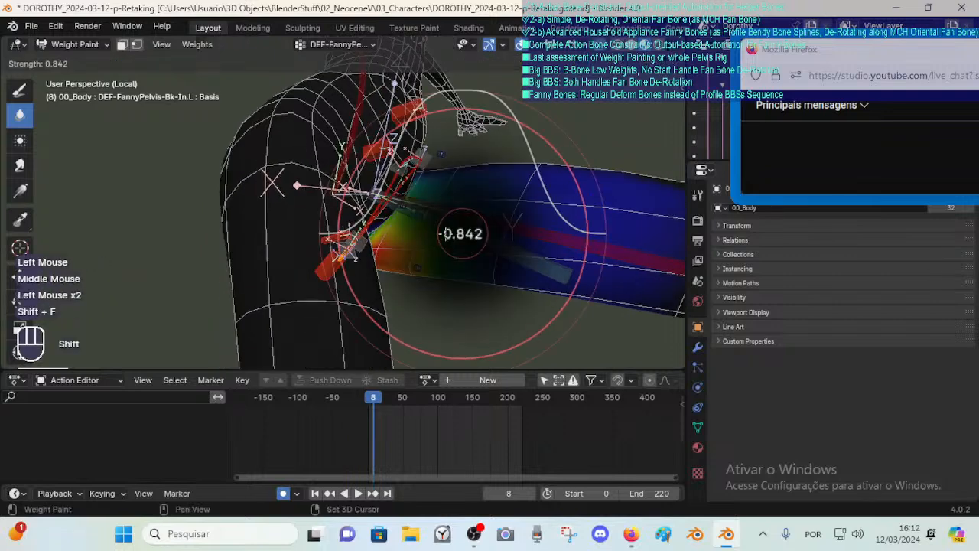
{"action": "left_click", "coordinate": [450, 210]}
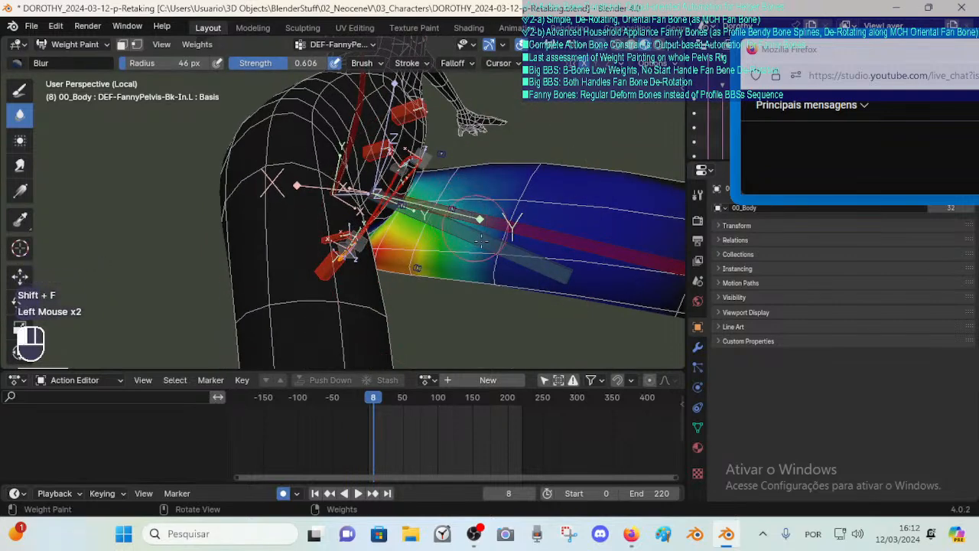
Soften the DEF-FannyPelvis-Bk-In.L falloff around the upper thigh and buttock, reducing the blur radius to 29 px.
{"action": "middle_click_drag", "start_coordinate": [480, 240], "coordinate": [509, 192]}
{"action": "left_click", "coordinate": [509, 193]}
{"action": "mouse_move", "coordinate": [503, 286]}
{"action": "middle_mouse_down"}
{"action": "mouse_move", "coordinate": [483, 185]}
{"action": "mouse_move", "coordinate": [493, 164]}
{"action": "mouse_move", "coordinate": [459, 214]}
{"action": "middle_mouse_up"}
{"action": "left_click", "coordinate": [483, 186]}
{"action": "key", "text": "f"}
{"action": "left_click", "coordinate": [494, 159]}
{"action": "left_click", "coordinate": [456, 216]}
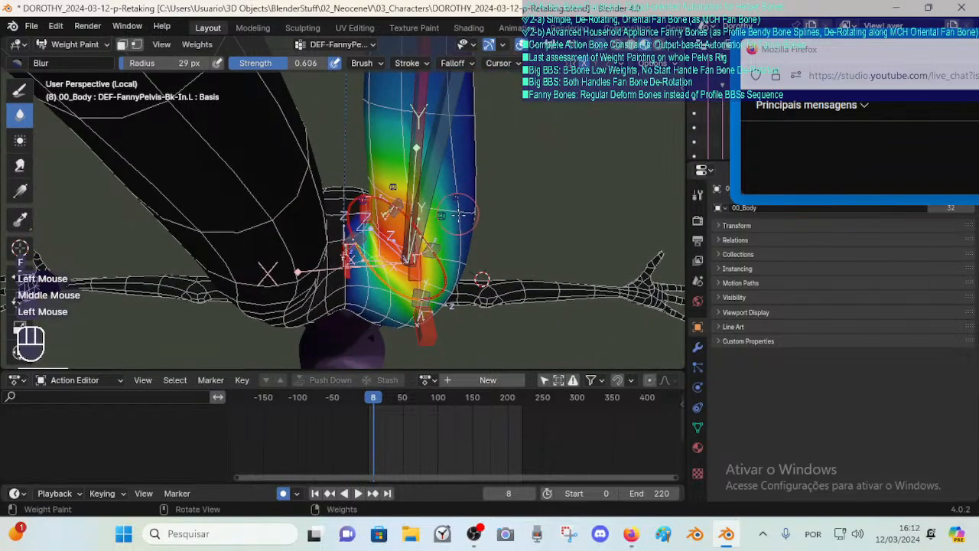
{"action": "mouse_move", "coordinate": [441, 113]}
{"action": "middle_mouse_down"}
{"action": "mouse_move", "coordinate": [480, 186]}
{"action": "mouse_move", "coordinate": [476, 230]}
{"action": "mouse_move", "coordinate": [495, 264]}
{"action": "mouse_move", "coordinate": [474, 266]}
{"action": "middle_mouse_up"}
{"action": "left_click", "coordinate": [474, 266]}
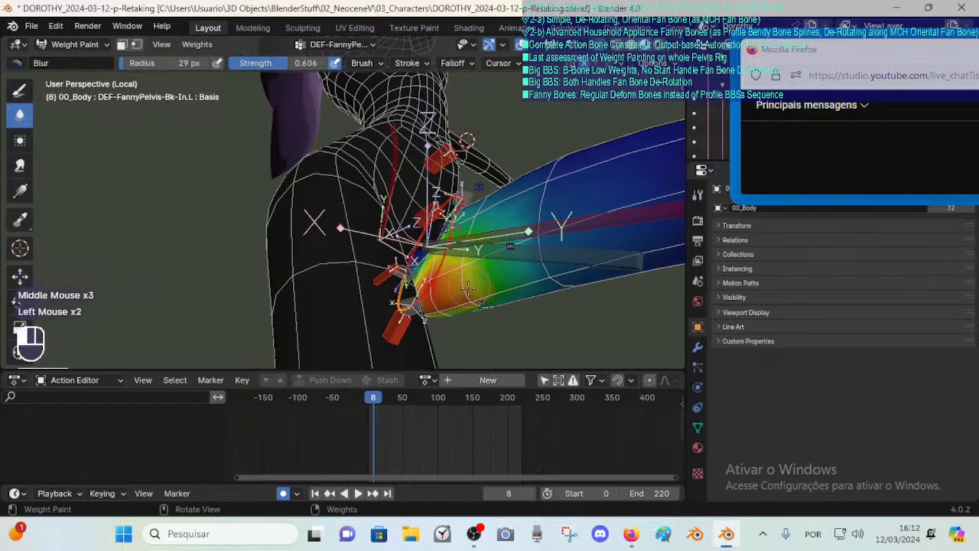
Set the blur strength to 0.479, undo the last stroke and smooth the DEF-FannyPelvis-Bk-In.L weights beneath the thigh again.
{"action": "key", "text": "shift+f"}
{"action": "left_click", "coordinate": [471, 296]}
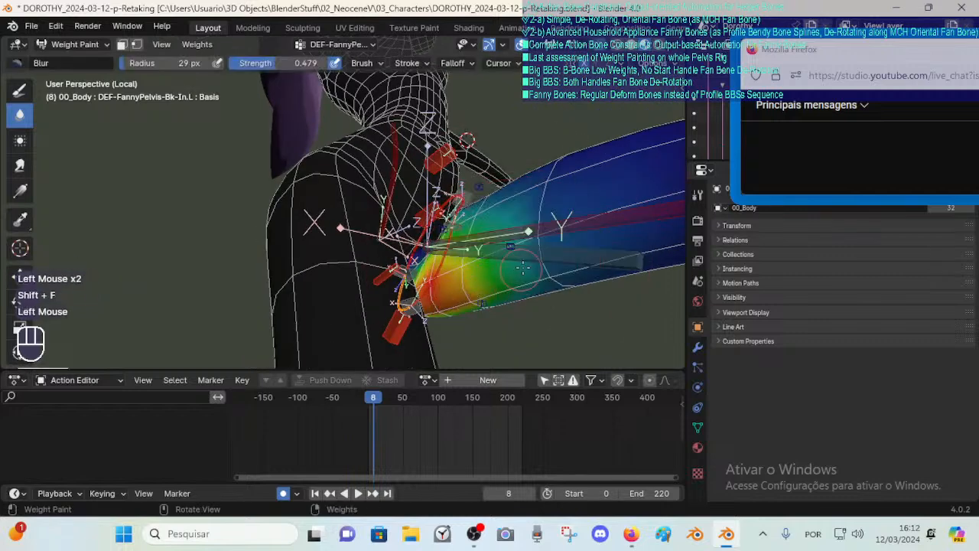
{"action": "key", "text": "ctrl+z"}
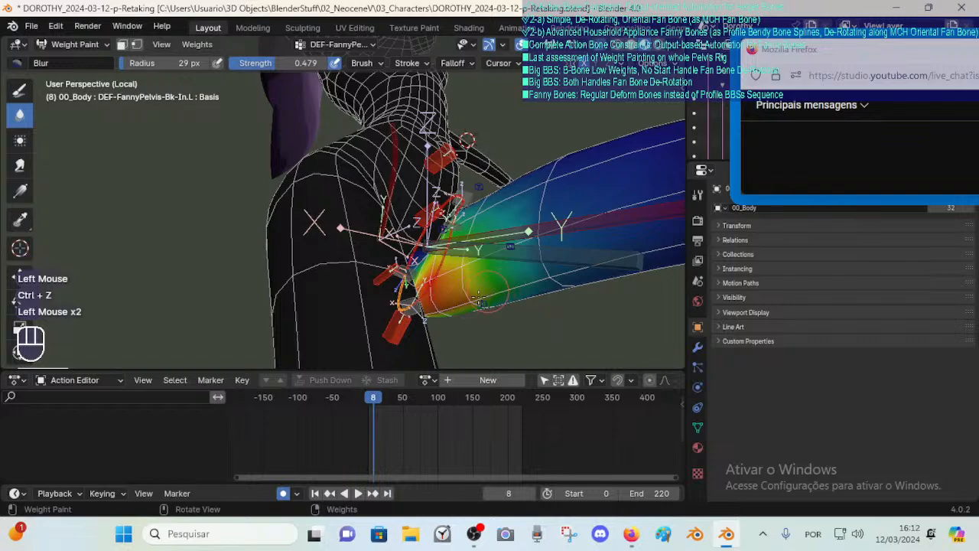
{"action": "middle_click_drag", "start_coordinate": [479, 298], "coordinate": [483, 291]}
{"action": "left_click", "coordinate": [483, 290]}
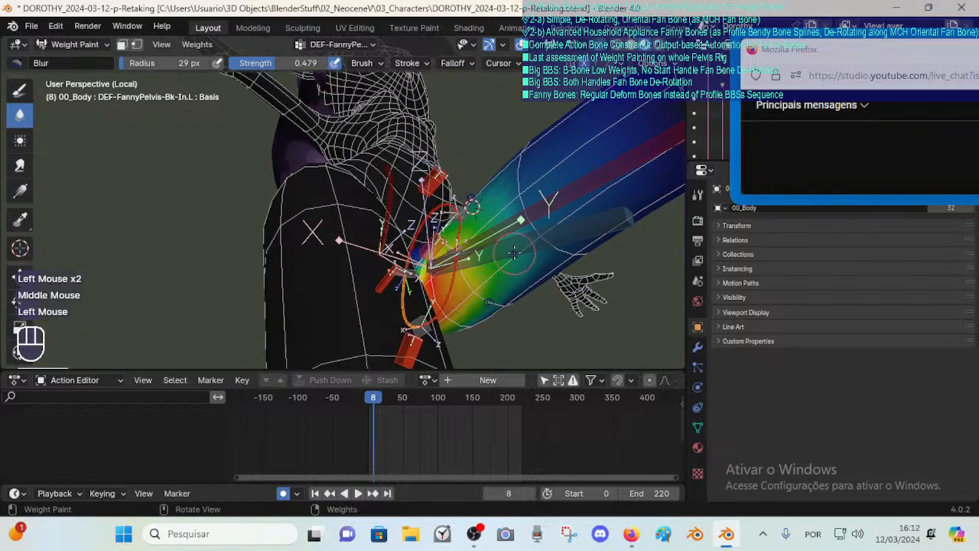
{"action": "middle_click_drag", "start_coordinate": [528, 222], "coordinate": [516, 195]}
{"action": "middle_click_drag", "start_coordinate": [437, 213], "coordinate": [506, 194]}
Save the file, activate DEF-FannyPelvis-Ft-In.L and blur its weights along the inner thigh, setting the brush radius to 55 px.
{"action": "key", "text": "ctrl+s"}
{"action": "left_click", "coordinate": [428, 228], "text": "alt"}
{"action": "mouse_move", "coordinate": [425, 229]}
{"action": "left_mouse_down"}
{"action": "mouse_move", "coordinate": [497, 237]}
{"action": "mouse_move", "coordinate": [531, 198]}
{"action": "left_mouse_up"}
{"action": "key", "text": "f"}
{"action": "left_click", "coordinate": [551, 201]}
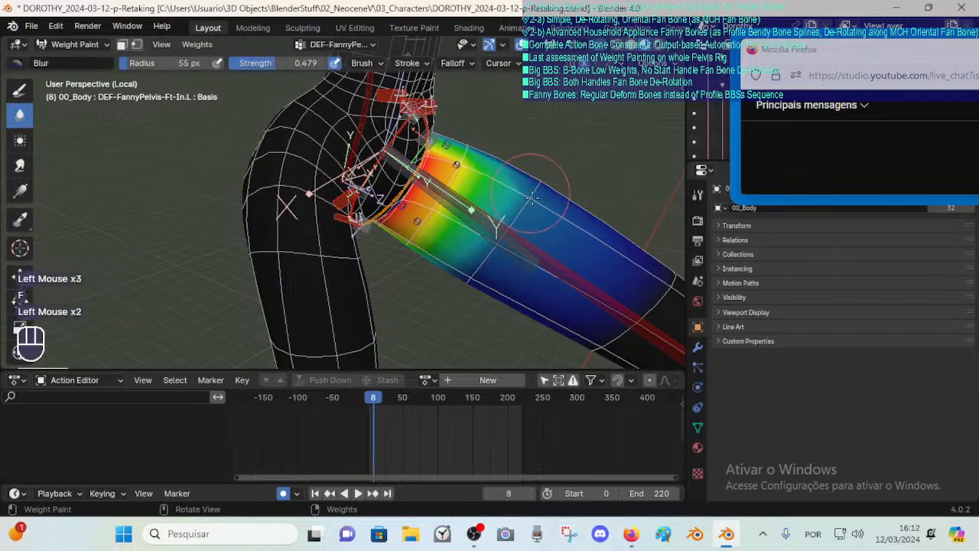
Blur the DEF-FannyPelvis-Ft-In.L weights on the underside of the thigh.
{"action": "left_click_drag", "start_coordinate": [476, 243], "coordinate": [479, 270]}
{"action": "middle_click_drag", "start_coordinate": [479, 269], "coordinate": [482, 243]}
{"action": "left_click_drag", "start_coordinate": [481, 246], "coordinate": [479, 273]}
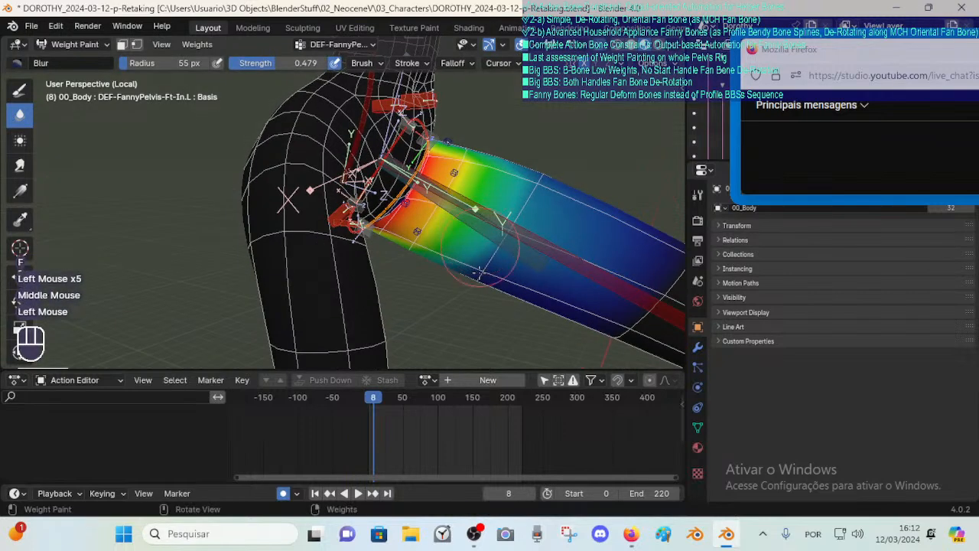
{"action": "middle_click_drag", "start_coordinate": [476, 260], "coordinate": [501, 233]}
{"action": "left_click", "coordinate": [501, 230]}
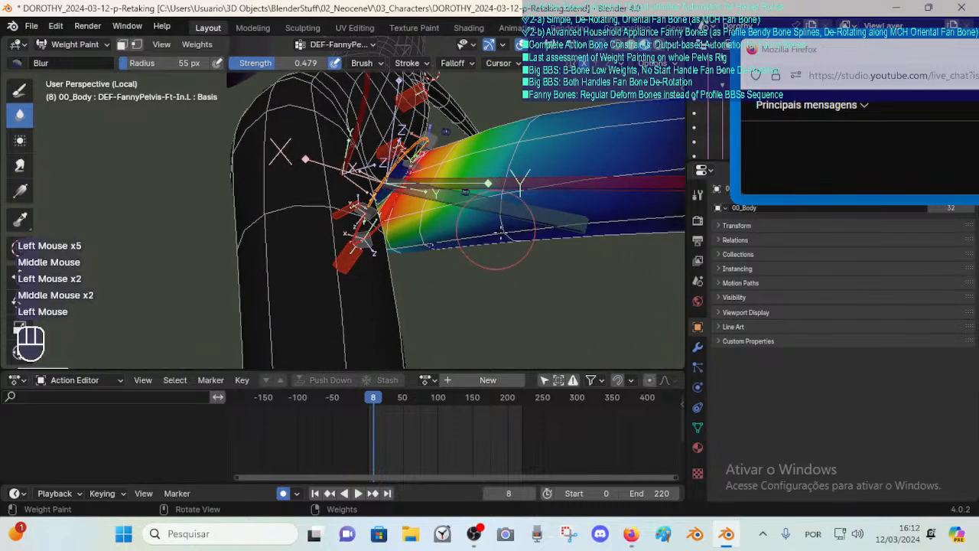
Reduce the blur radius to 36 px and smooth the DEF-FannyPelvis-Ft-In.L weights near the groin.
{"action": "mouse_move", "coordinate": [465, 198]}
{"action": "middle_mouse_down"}
{"action": "mouse_move", "coordinate": [479, 193]}
{"action": "mouse_move", "coordinate": [438, 226]}
{"action": "middle_mouse_up"}
{"action": "key", "text": "f"}
{"action": "left_click", "coordinate": [463, 195]}
{"action": "left_click_drag", "start_coordinate": [438, 227], "coordinate": [449, 180]}
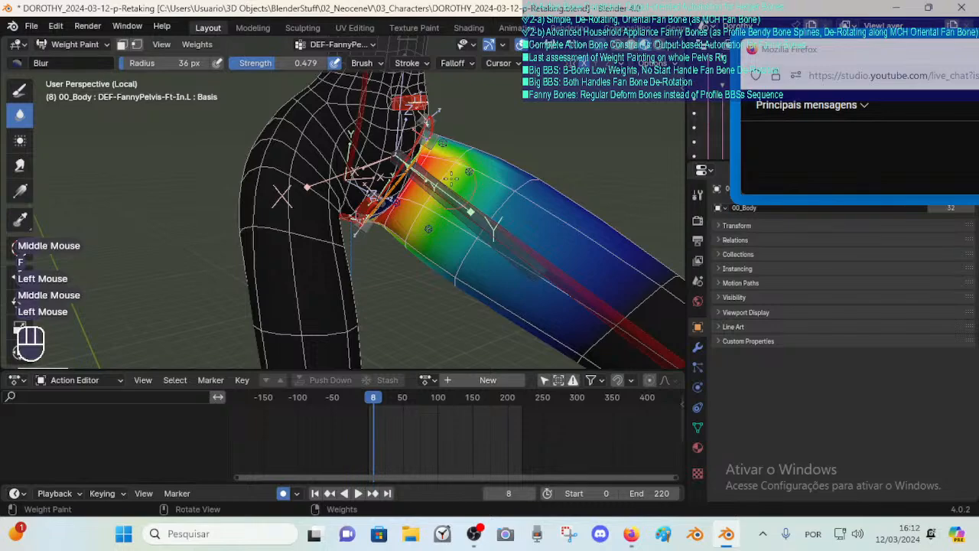
{"action": "mouse_move", "coordinate": [497, 179]}
{"action": "middle_mouse_down"}
{"action": "mouse_move", "coordinate": [454, 179]}
{"action": "mouse_move", "coordinate": [455, 253]}
{"action": "mouse_move", "coordinate": [389, 210]}
{"action": "mouse_move", "coordinate": [448, 206]}
{"action": "middle_mouse_up"}
{"action": "left_click", "coordinate": [455, 252]}
{"action": "middle_click_drag", "start_coordinate": [448, 205], "coordinate": [448, 238], "text": "shift"}
{"action": "mouse_move", "coordinate": [448, 239]}
{"action": "middle_mouse_down"}
{"action": "mouse_move", "coordinate": [449, 223]}
{"action": "mouse_move", "coordinate": [465, 241]}
{"action": "middle_mouse_up"}
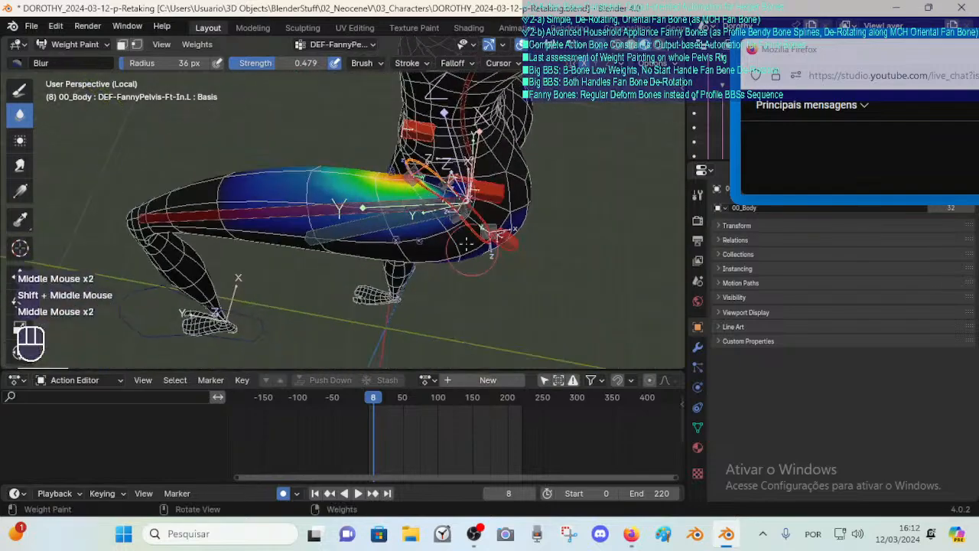
Switch through the left pelvis fan bones, including DEF-FannyPelvis-Bk-In.L, and make DEF-FannyPelvis-Ft-Out.L active.
{"action": "left_click", "coordinate": [429, 187], "text": "alt"}
{"action": "middle_click_drag", "start_coordinate": [429, 187], "coordinate": [491, 132]}
{"action": "left_click", "coordinate": [388, 289], "text": "alt"}
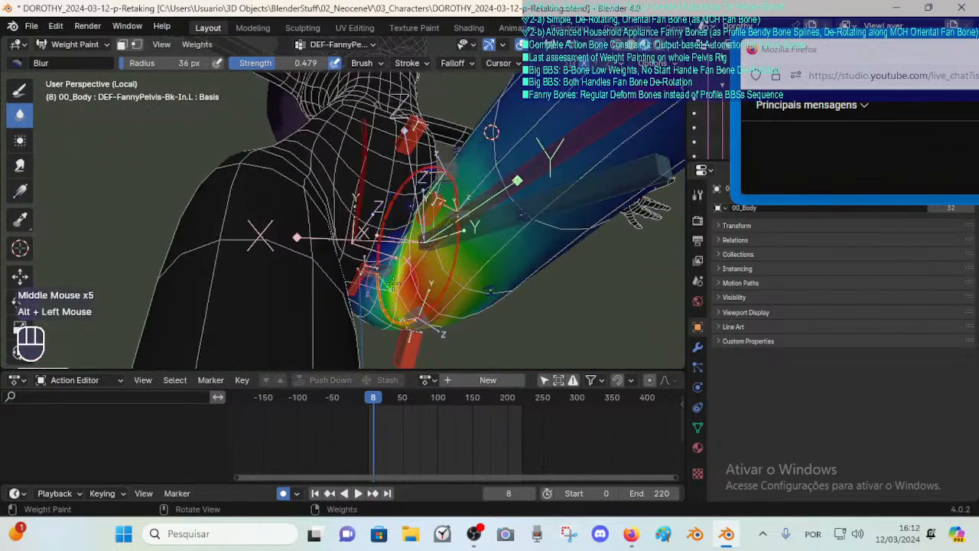
{"action": "mouse_move", "coordinate": [387, 289]}
{"action": "middle_mouse_down"}
{"action": "mouse_move", "coordinate": [482, 163]}
{"action": "mouse_move", "coordinate": [466, 218]}
{"action": "mouse_move", "coordinate": [457, 218]}
{"action": "mouse_move", "coordinate": [458, 151]}
{"action": "middle_mouse_up"}
{"action": "left_click", "coordinate": [466, 199], "text": "alt"}
{"action": "left_click", "coordinate": [459, 218], "text": "alt"}
Blur the DEF-FannyPelvis-Ft-Out.L weights over the front and outer side of the thigh.
{"action": "middle_click_drag", "start_coordinate": [457, 151], "coordinate": [436, 210]}
{"action": "middle_click_drag", "start_coordinate": [436, 210], "coordinate": [421, 283], "text": "ctrl"}
{"action": "left_click", "coordinate": [416, 284]}
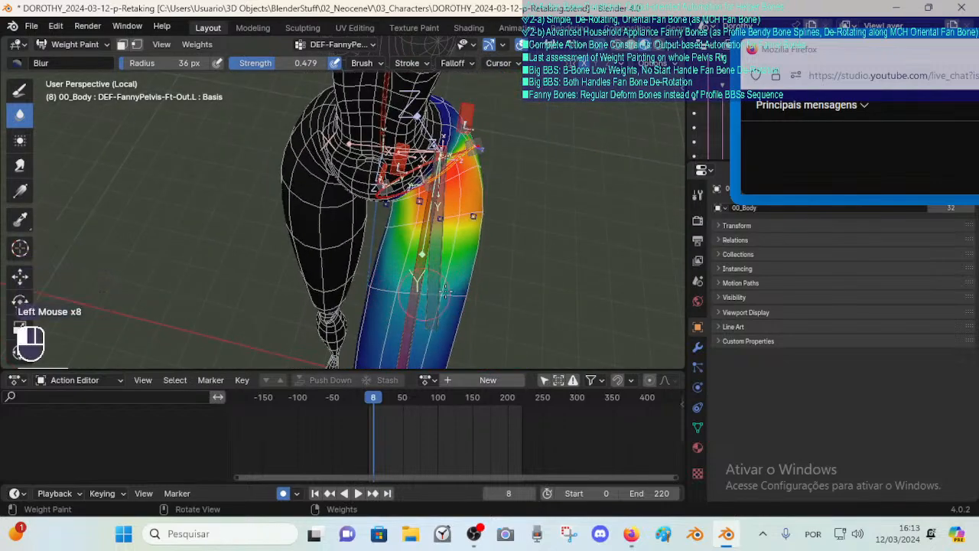
{"action": "middle_click_drag", "start_coordinate": [445, 291], "coordinate": [461, 271]}
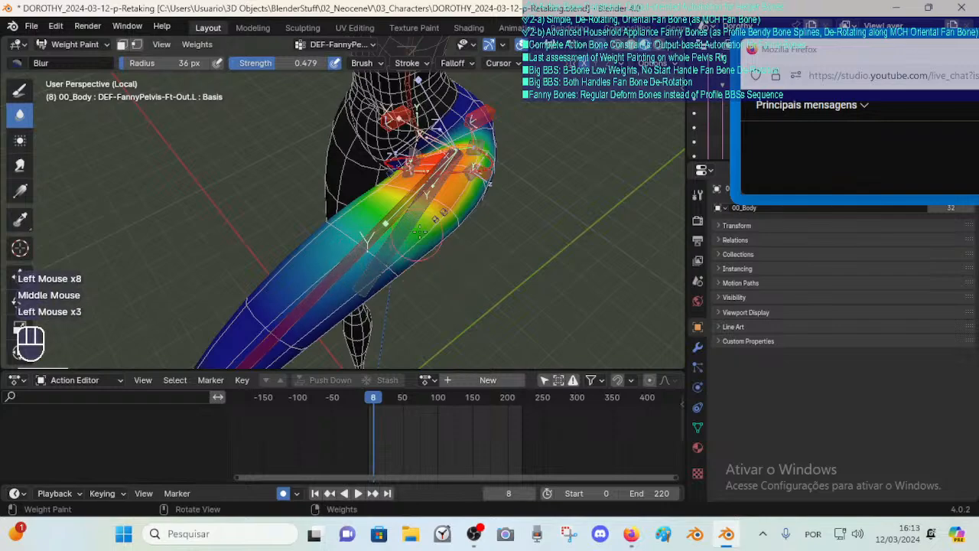
{"action": "middle_click_drag", "start_coordinate": [420, 231], "coordinate": [429, 239]}
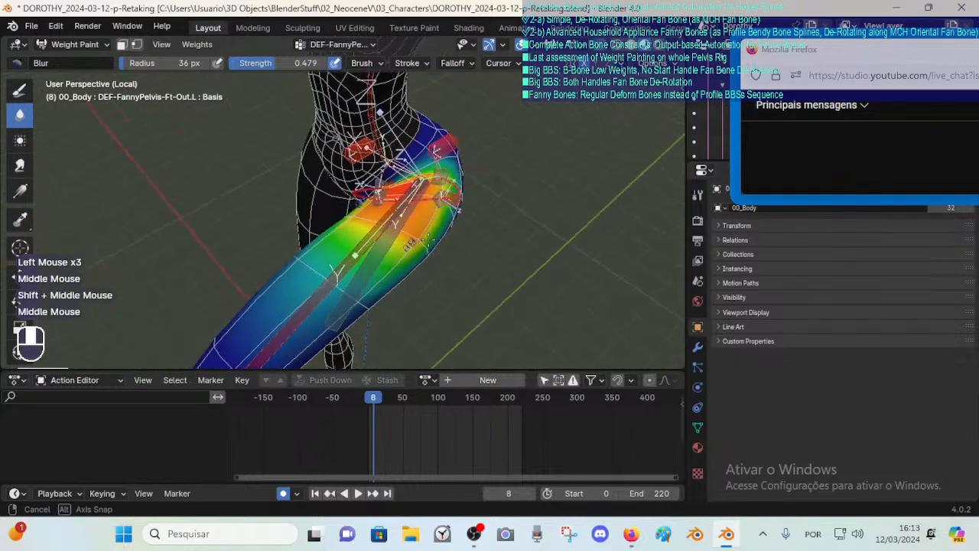
{"action": "left_click", "coordinate": [357, 291]}
{"action": "middle_click_drag", "start_coordinate": [357, 291], "coordinate": [466, 258]}
{"action": "left_click", "coordinate": [475, 264]}
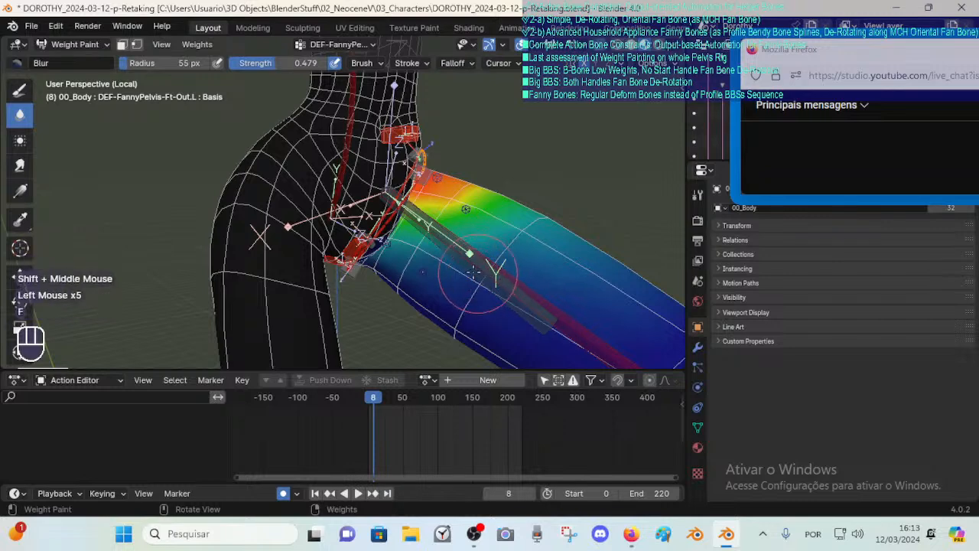
Blur the DEF-FannyPelvis-Ft-Out.L weights on the inner upper thigh, shrink the brush to 22 px and undo the last stroke.
{"action": "key", "text": "f"}
{"action": "left_click", "coordinate": [479, 287]}
{"action": "left_click", "coordinate": [452, 254]}
{"action": "middle_click_drag", "start_coordinate": [452, 253], "coordinate": [440, 247]}
{"action": "key", "text": "f"}
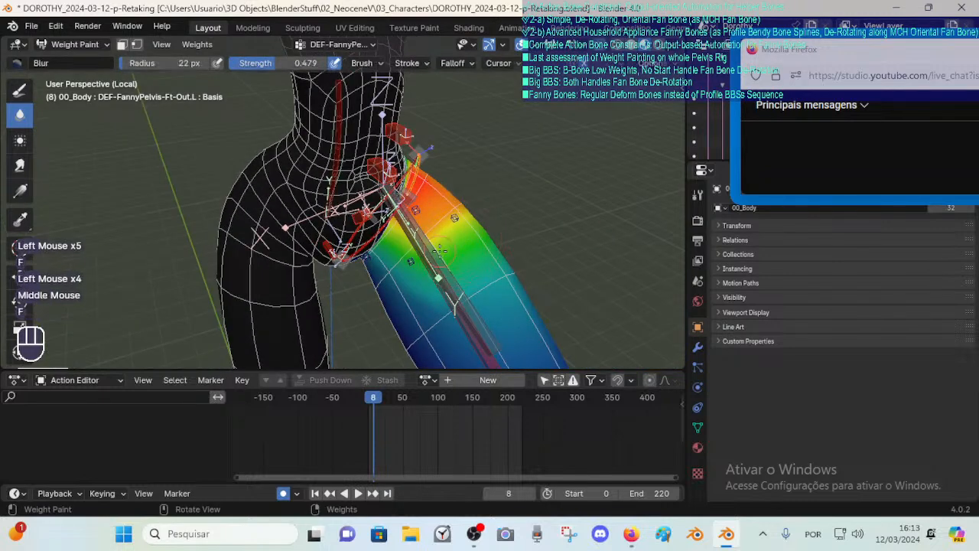
{"action": "left_click", "coordinate": [432, 242]}
{"action": "middle_click_drag", "start_coordinate": [513, 203], "coordinate": [448, 212]}
{"action": "key", "text": "ctrl+z"}
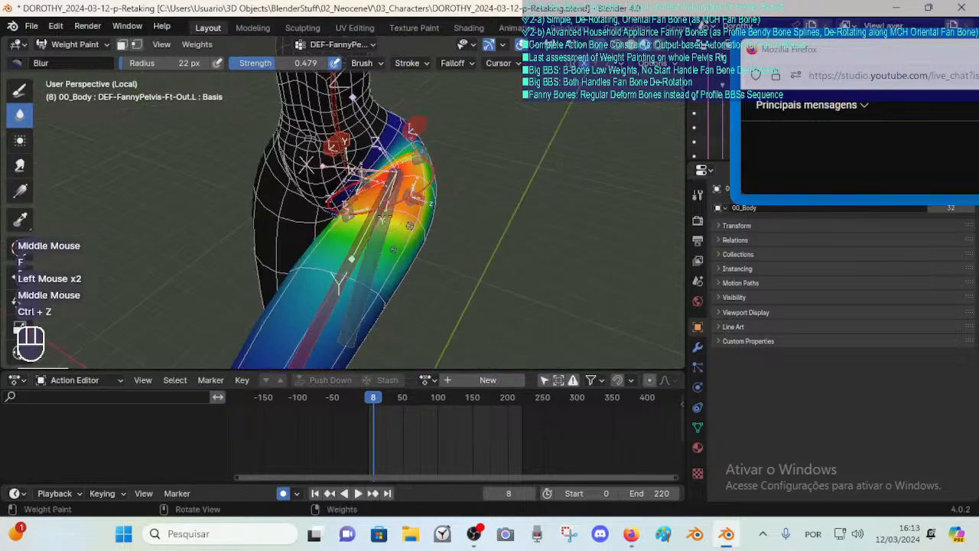
Try small blur strokes on the DEF-FannyPelvis-Ft-Out.L weights around the hip crease, undoing the unwanted ones.
{"action": "left_click", "coordinate": [337, 212]}
{"action": "mouse_move", "coordinate": [337, 212]}
{"action": "middle_mouse_down"}
{"action": "mouse_move", "coordinate": [393, 237]}
{"action": "mouse_move", "coordinate": [388, 220]}
{"action": "mouse_move", "coordinate": [337, 206]}
{"action": "middle_mouse_up"}
{"action": "left_click", "coordinate": [394, 232]}
{"action": "key", "text": "ctrl+z"}
{"action": "left_click", "coordinate": [369, 198]}
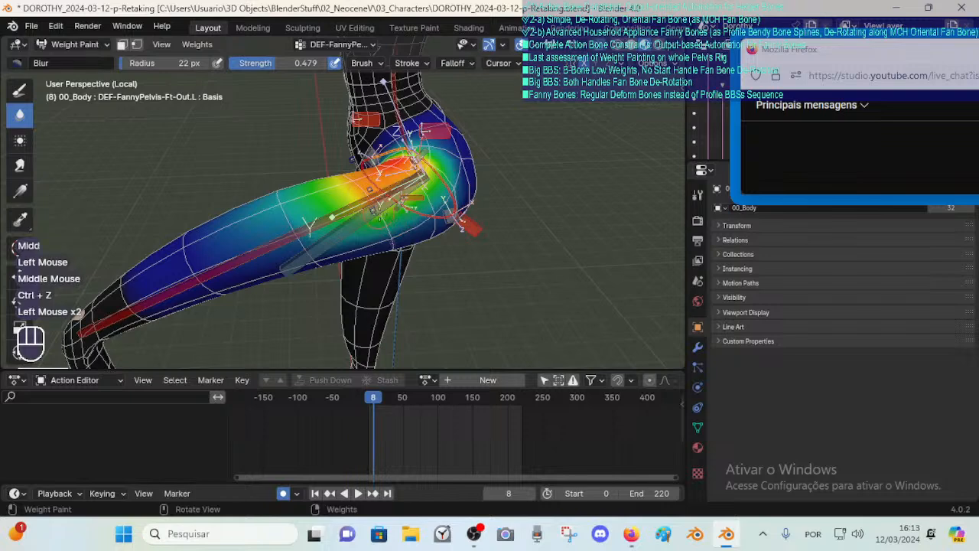
{"action": "key", "text": "f"}
{"action": "left_click", "coordinate": [365, 200]}
{"action": "key", "text": "ctrl+z"}
Enlarge the blur radius to 41 px and smooth the DEF-FannyPelvis-Ft-Out.L weights along the outer thigh.
{"action": "mouse_move", "coordinate": [350, 193]}
{"action": "middle_mouse_down"}
{"action": "mouse_move", "coordinate": [360, 210]}
{"action": "mouse_move", "coordinate": [300, 252]}
{"action": "mouse_move", "coordinate": [313, 252]}
{"action": "middle_mouse_up"}
{"action": "left_click", "coordinate": [359, 196]}
{"action": "key", "text": "f"}
{"action": "left_click", "coordinate": [321, 253]}
{"action": "key", "text": "f"}
{"action": "left_click", "coordinate": [300, 252]}
{"action": "key", "text": "f"}
{"action": "left_click", "coordinate": [300, 269]}
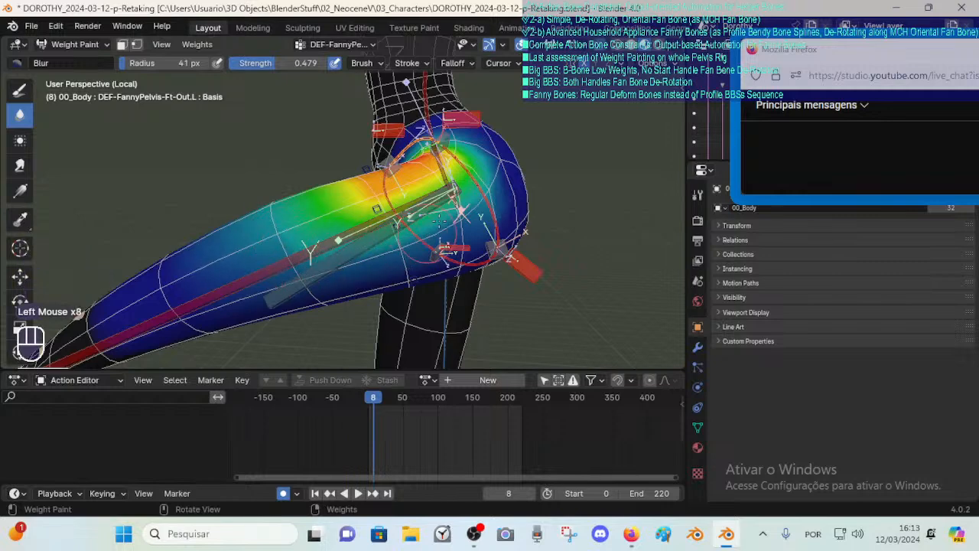
Finish blurring DEF-FannyPelvis-Ft-Out.L near the hip, activate DEF-FannyPelvis-Bk-Out.L and save the file.
{"action": "mouse_move", "coordinate": [440, 221]}
{"action": "middle_mouse_down"}
{"action": "mouse_move", "coordinate": [486, 182]}
{"action": "mouse_move", "coordinate": [436, 189]}
{"action": "middle_mouse_up"}
{"action": "left_click", "coordinate": [481, 198]}
{"action": "left_click_drag", "start_coordinate": [436, 189], "coordinate": [413, 182], "text": "alt"}
{"action": "key", "text": "ctrl+s"}
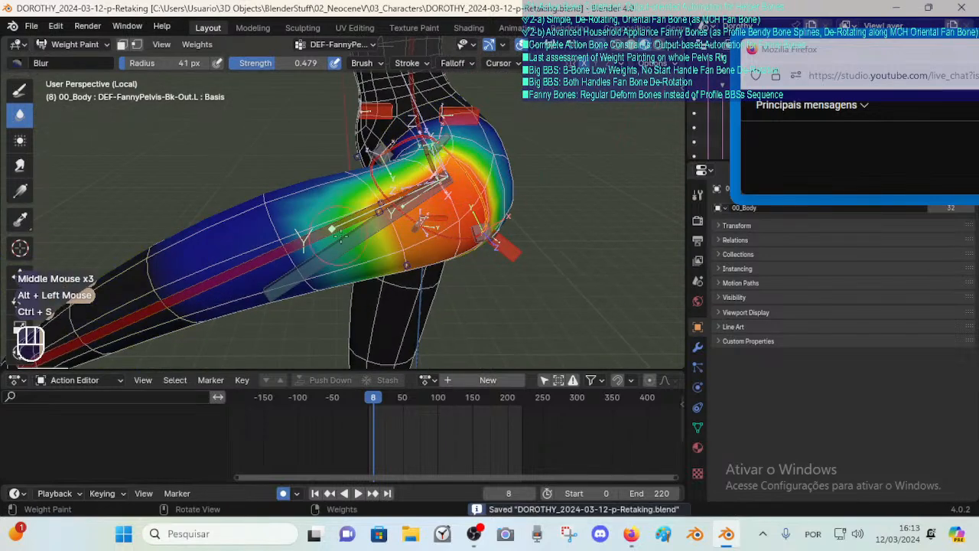
Blur the DEF-FannyPelvis-Bk-Out.L weights across the middle of the outer thigh to lengthen their falloff.
{"action": "mouse_move", "coordinate": [340, 234]}
{"action": "left_mouse_down"}
{"action": "mouse_move", "coordinate": [286, 238]}
{"action": "mouse_move", "coordinate": [305, 224]}
{"action": "left_mouse_up"}
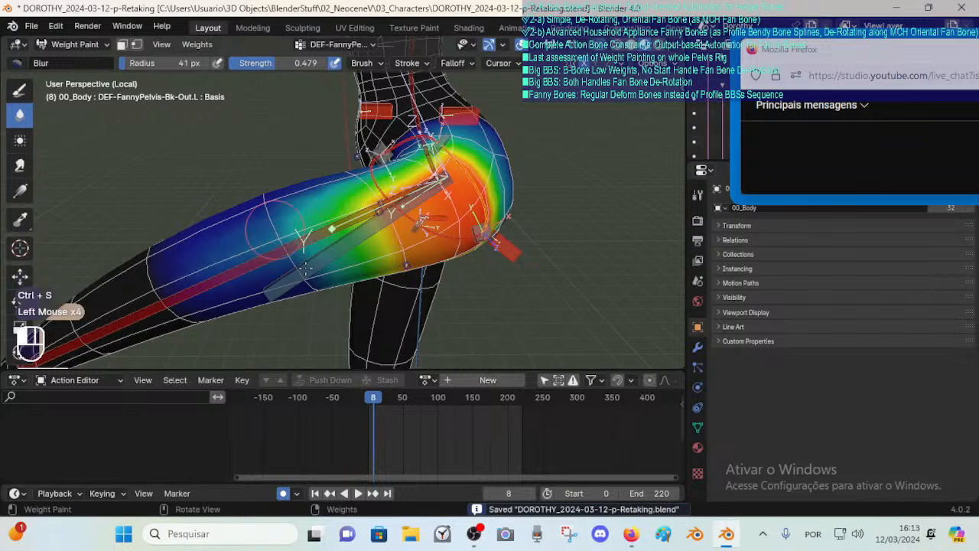
{"action": "middle_click_drag", "start_coordinate": [305, 267], "coordinate": [285, 222]}
{"action": "left_click", "coordinate": [280, 214]}
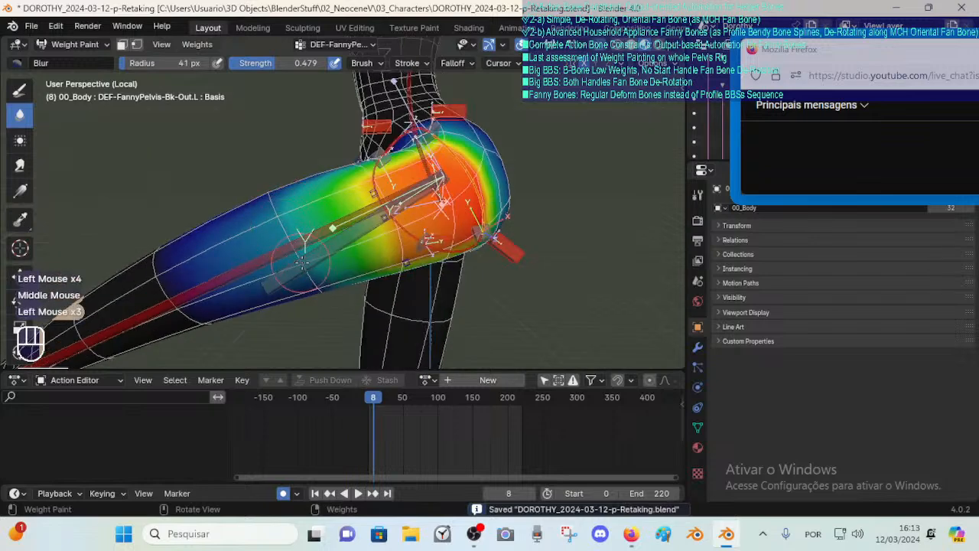
{"action": "middle_click_drag", "start_coordinate": [302, 262], "coordinate": [276, 221]}
{"action": "left_click", "coordinate": [276, 221]}
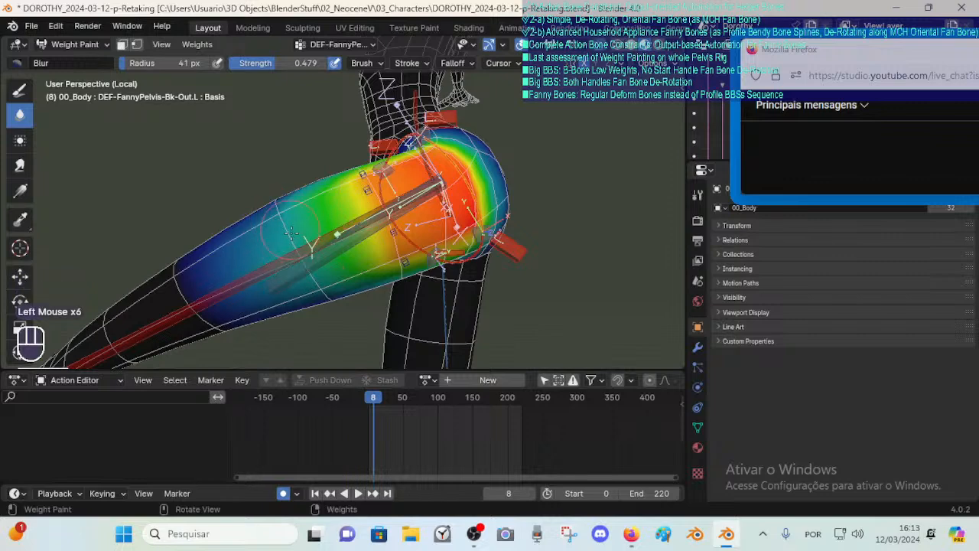
{"action": "middle_click_drag", "start_coordinate": [291, 232], "coordinate": [281, 262]}
{"action": "left_click", "coordinate": [280, 262]}
{"action": "left_click_drag", "start_coordinate": [275, 240], "coordinate": [269, 239]}
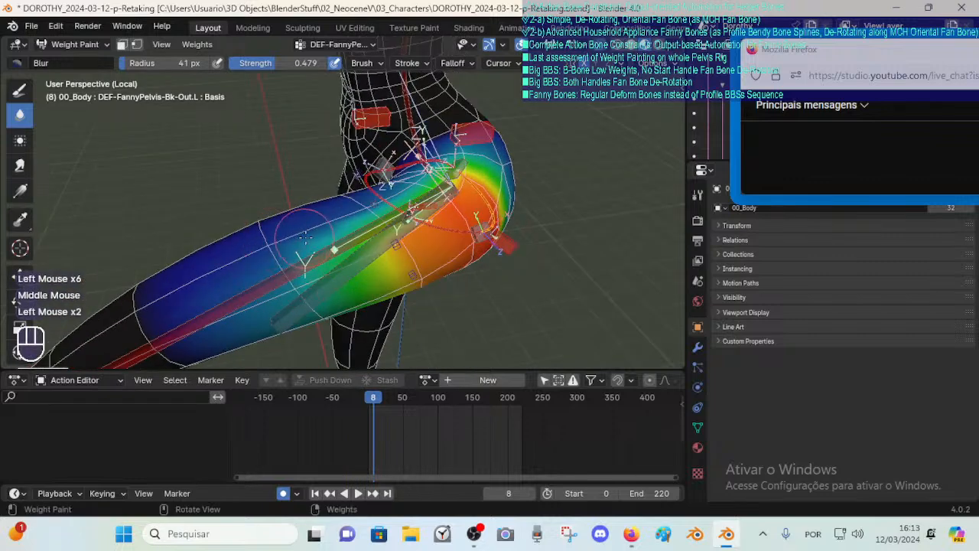
Blur the DEF-FannyPelvis-Bk-Out.L weights on the upper outer thigh near the hip and undo the last stroke.
{"action": "middle_click_drag", "start_coordinate": [276, 244], "coordinate": [377, 232]}
{"action": "left_click_drag", "start_coordinate": [390, 183], "coordinate": [394, 195]}
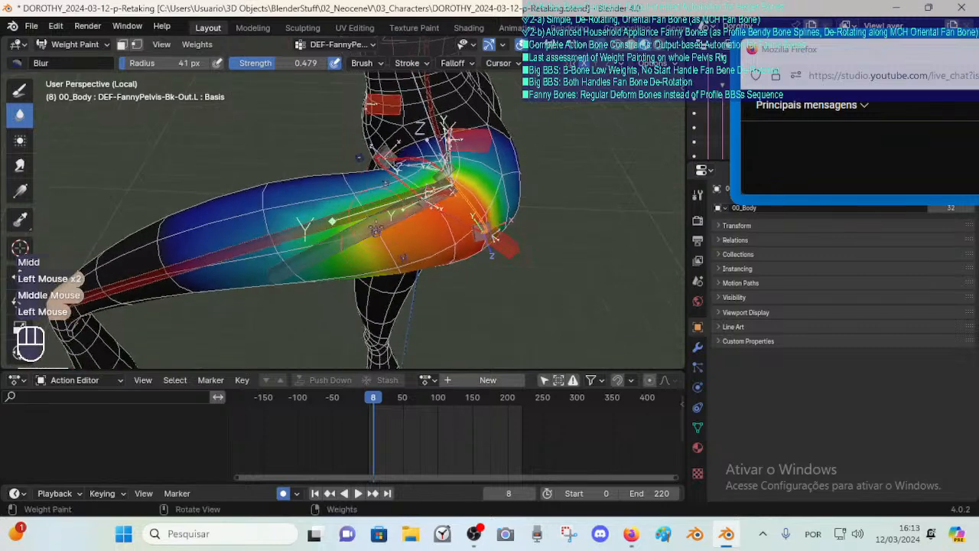
{"action": "middle_click_drag", "start_coordinate": [394, 195], "coordinate": [382, 200]}
{"action": "left_click_drag", "start_coordinate": [382, 200], "coordinate": [394, 214]}
{"action": "middle_click_drag", "start_coordinate": [393, 214], "coordinate": [370, 202]}
{"action": "left_click_drag", "start_coordinate": [370, 201], "coordinate": [388, 256]}
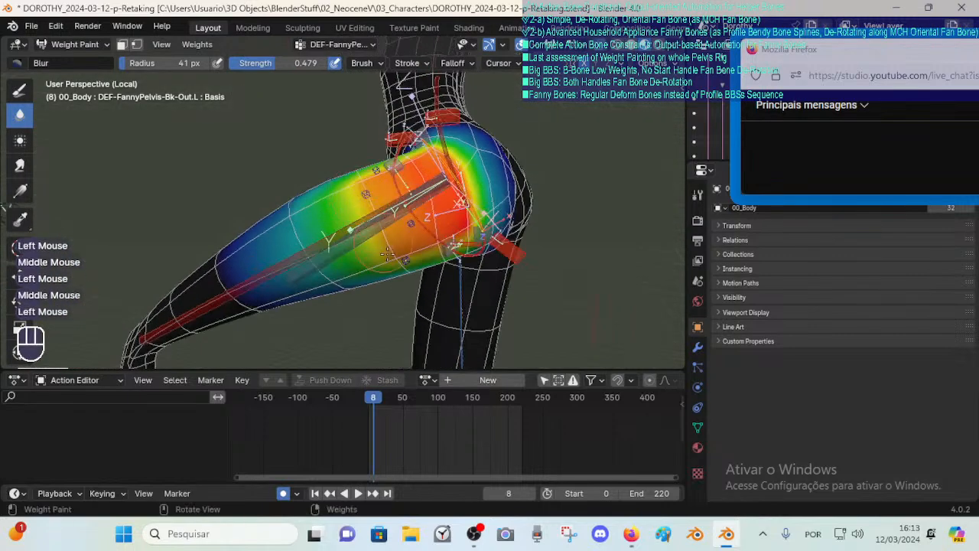
{"action": "middle_click_drag", "start_coordinate": [406, 234], "coordinate": [369, 217]}
{"action": "key", "text": "ctrl+z"}
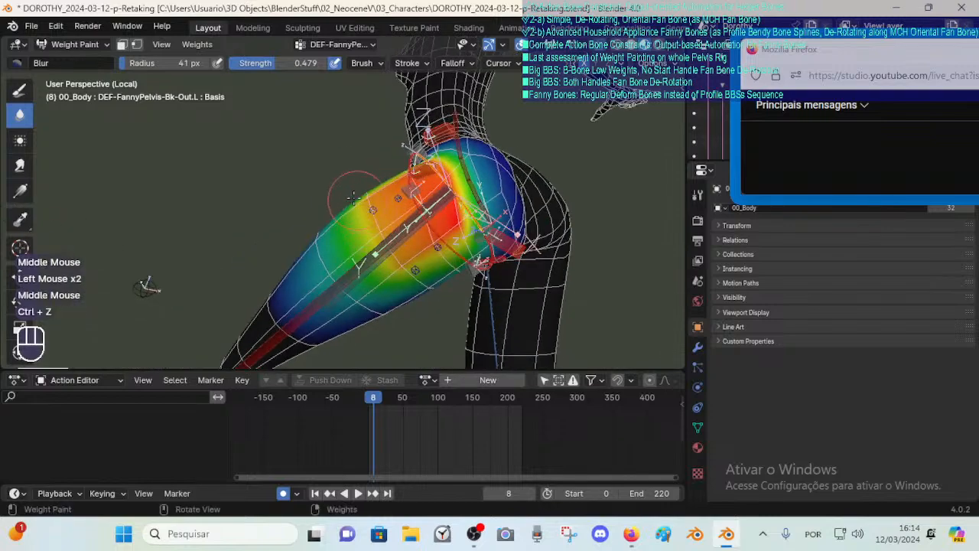
Smooth the DEF-FannyPelvis-Bk-Out.L weights along the underside and back of the thigh.
{"action": "left_click", "coordinate": [367, 217]}
{"action": "middle_click_drag", "start_coordinate": [413, 239], "coordinate": [367, 271]}
{"action": "left_click", "coordinate": [423, 283]}
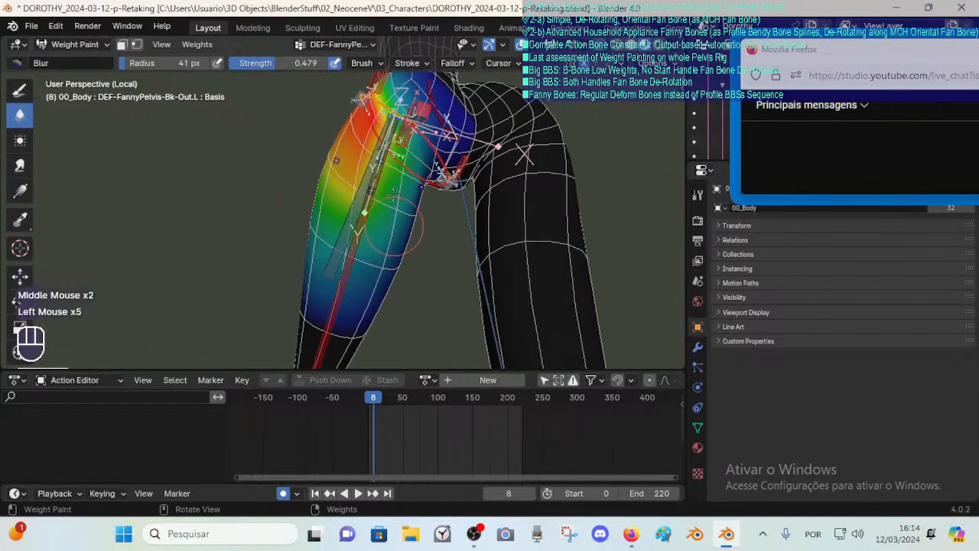
{"action": "middle_click_drag", "start_coordinate": [393, 194], "coordinate": [381, 217]}
{"action": "left_click", "coordinate": [416, 237]}
Save the file and return the animation to frame 0 to view the hip in its rest pose.
{"action": "key", "text": "ctrl+s"}
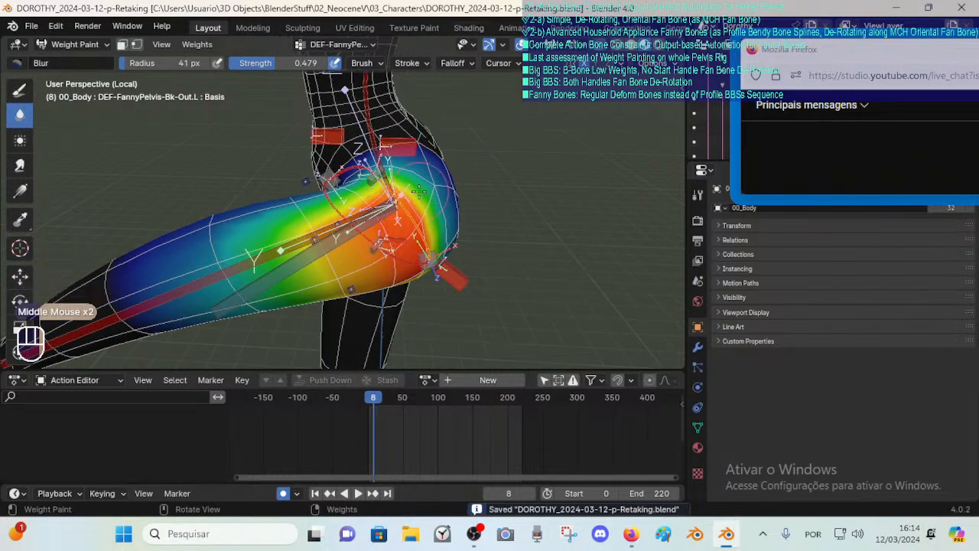
{"action": "left_click_drag", "start_coordinate": [370, 405], "coordinate": [343, 389]}
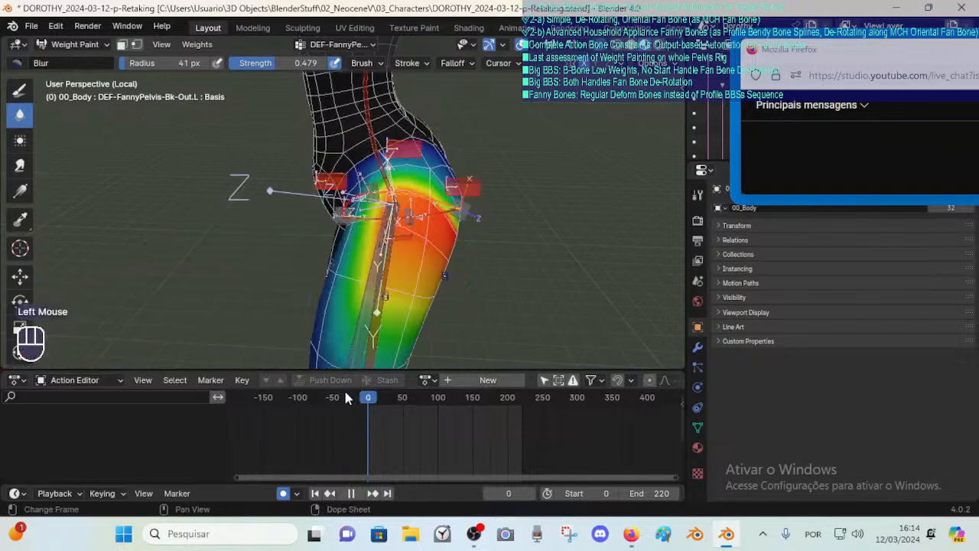
{"action": "middle_click_drag", "start_coordinate": [306, 222], "coordinate": [463, 205]}
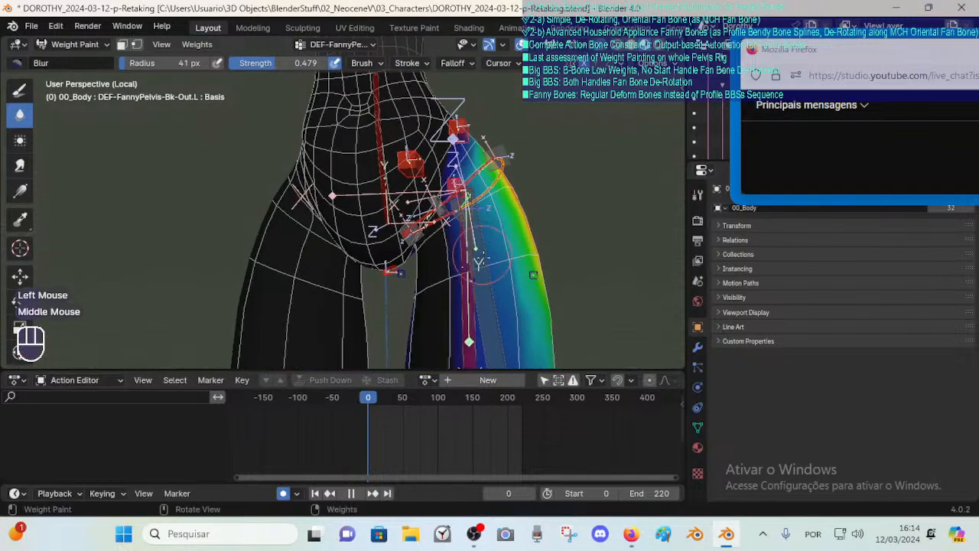
Compare the weights of DEF-Thigh.L, DEF-FannyPelvis-Bk-Out.L and FAN-Thigh.L around the left hip and outer thigh.
{"action": "left_click", "coordinate": [472, 279], "text": "alt"}
{"action": "mouse_move", "coordinate": [504, 214]}
{"action": "middle_mouse_down"}
{"action": "mouse_move", "coordinate": [550, 255]}
{"action": "mouse_move", "coordinate": [396, 254]}
{"action": "mouse_move", "coordinate": [391, 264]}
{"action": "middle_mouse_up"}
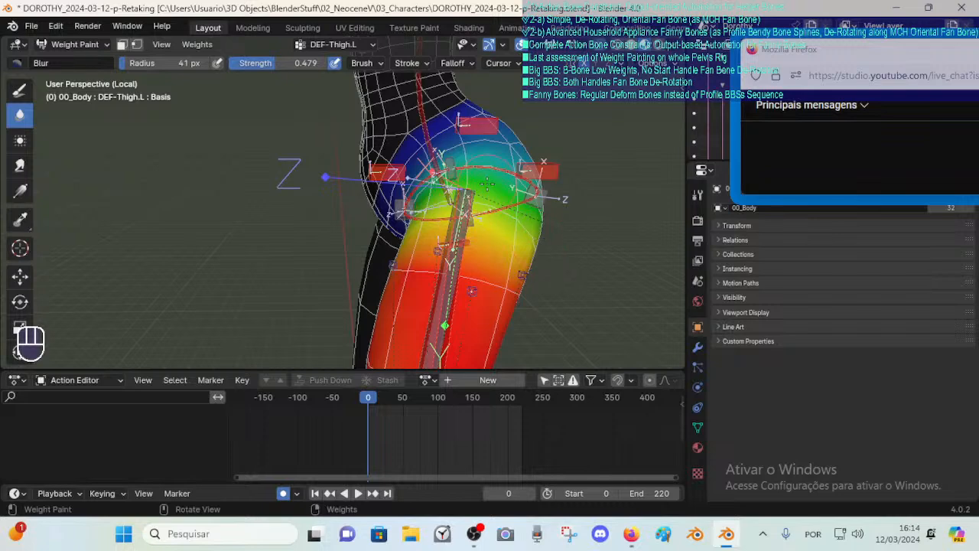
{"action": "middle_click_drag", "start_coordinate": [468, 222], "coordinate": [488, 223]}
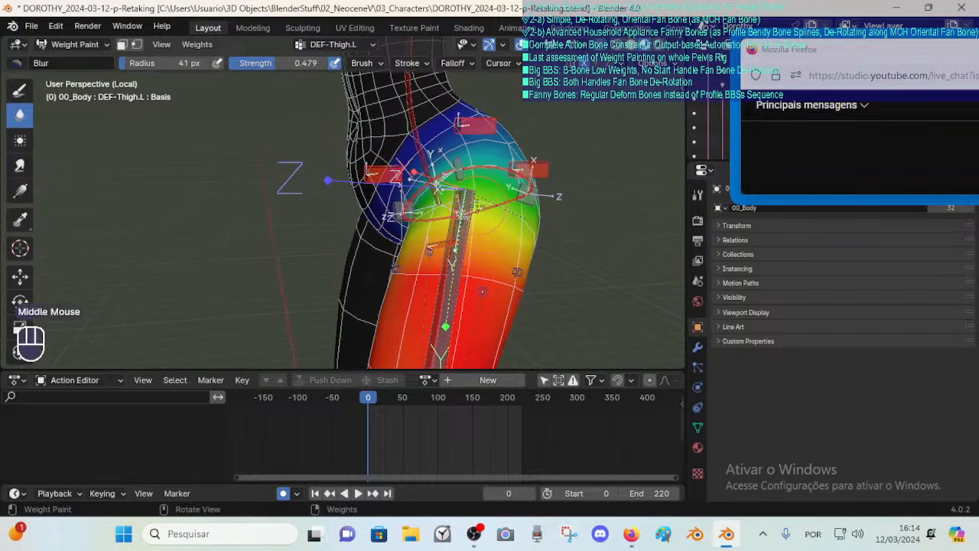
{"action": "left_click", "coordinate": [433, 314], "text": "alt"}
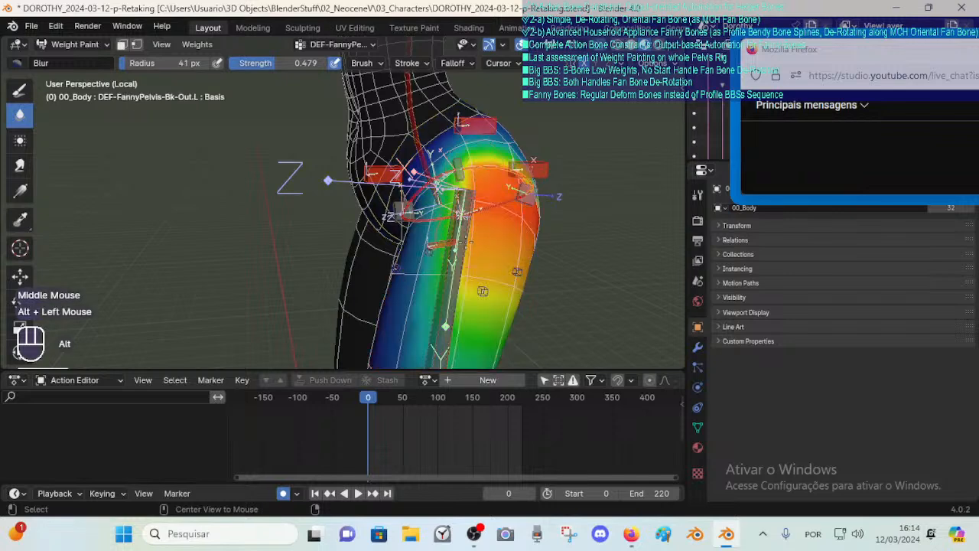
{"action": "left_click", "coordinate": [433, 313], "text": "alt"}
{"action": "middle_click_drag", "start_coordinate": [433, 314], "coordinate": [483, 217]}
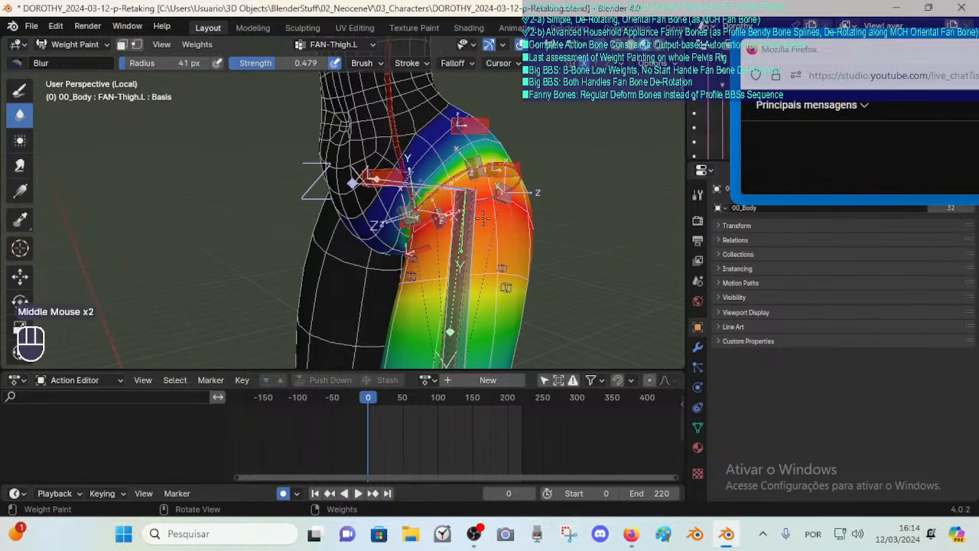
{"action": "middle_click_drag", "start_coordinate": [470, 322], "coordinate": [455, 192], "text": "shift"}
{"action": "left_click", "coordinate": [468, 230], "text": "alt"}
{"action": "scroll", "coordinate": [467, 228], "scroll_direction": "down", "scroll_amount": 2}
{"action": "scroll", "coordinate": [414, 265], "scroll_direction": "up", "scroll_amount": 1}
{"action": "key", "text": "alt"}
{"action": "left_click", "coordinate": [419, 249], "text": "alt"}
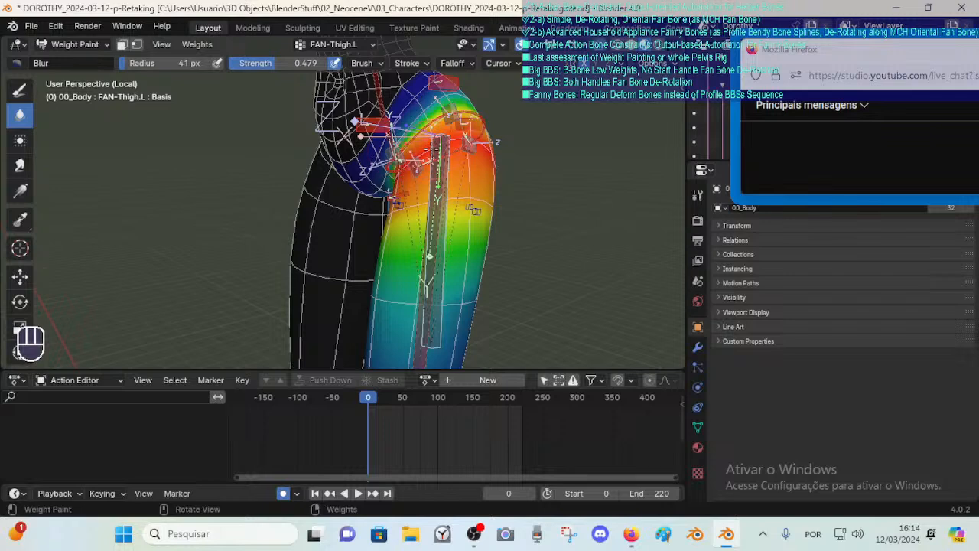
{"action": "middle_click_drag", "start_coordinate": [436, 150], "coordinate": [483, 124]}
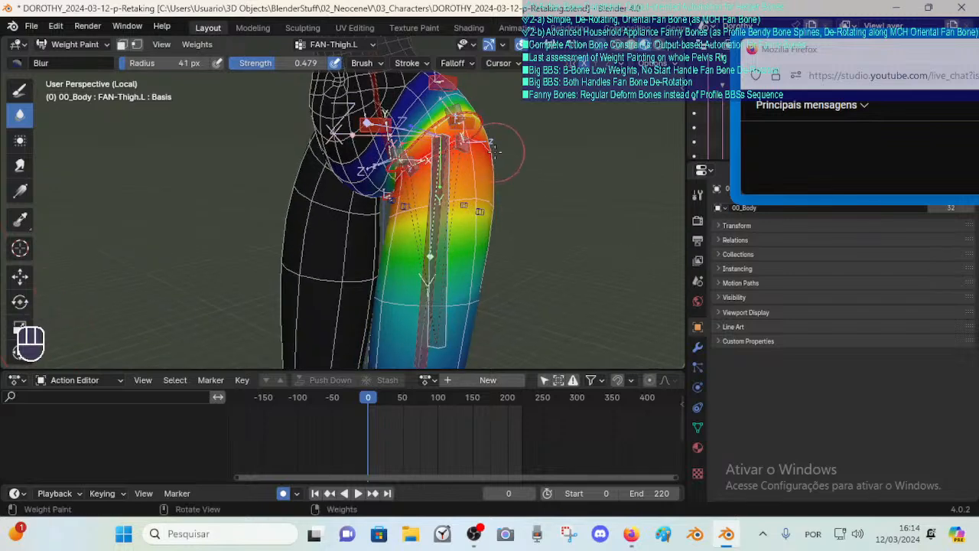
{"action": "middle_click_drag", "start_coordinate": [423, 157], "coordinate": [414, 152]}
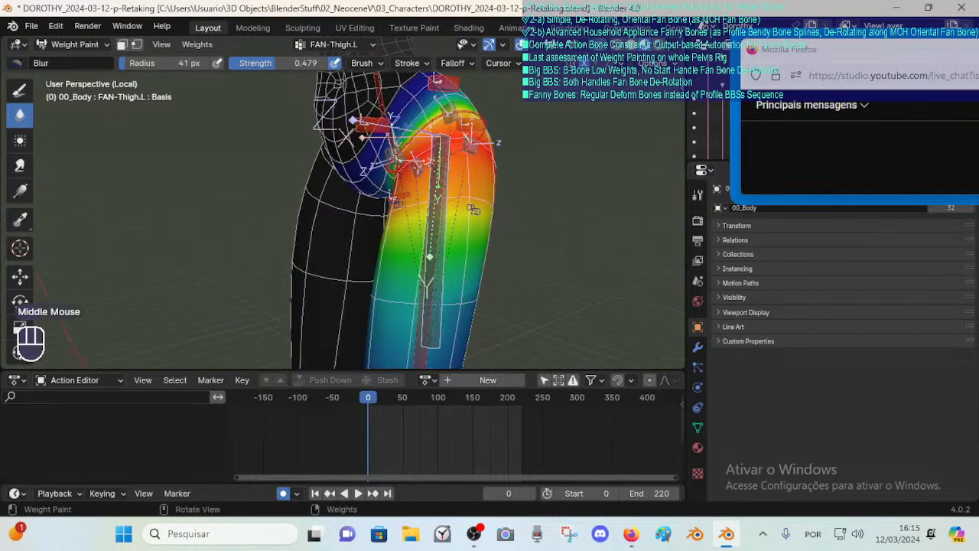
Compare the DEF-Thigh.L, DEF-FannyPelvis-Ft-Out.L and FAN-Thigh.L weights across the front of the left thigh.
{"action": "left_click", "coordinate": [410, 344], "text": "alt"}
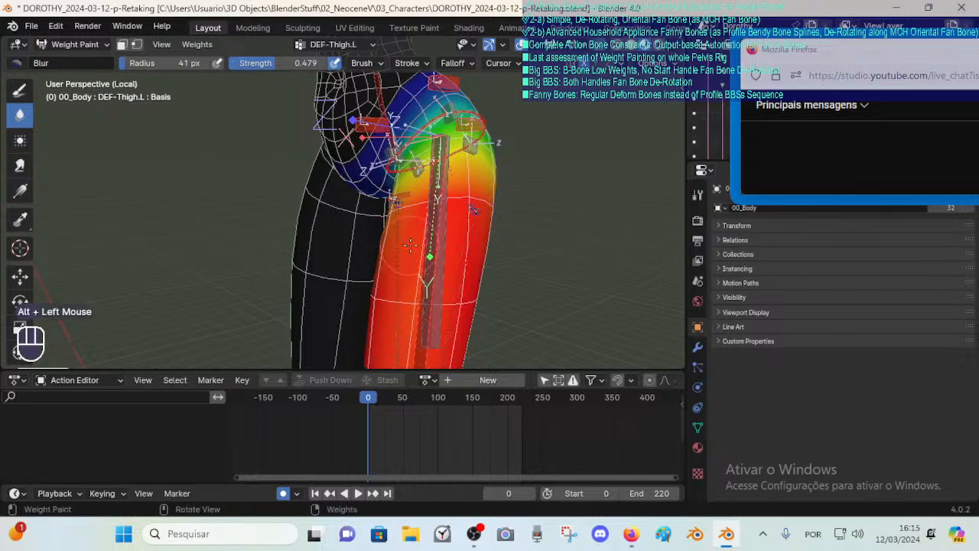
{"action": "left_click", "coordinate": [442, 215], "text": "alt"}
{"action": "middle_click_drag", "start_coordinate": [474, 211], "coordinate": [461, 233], "text": "shift"}
{"action": "mouse_move", "coordinate": [433, 152]}
{"action": "middle_mouse_down"}
{"action": "mouse_move", "coordinate": [417, 150]}
{"action": "mouse_move", "coordinate": [417, 178]}
{"action": "middle_mouse_up"}
{"action": "left_click", "coordinate": [413, 176], "text": "alt"}
{"action": "scroll", "coordinate": [417, 177], "scroll_direction": "up", "scroll_amount": 1}
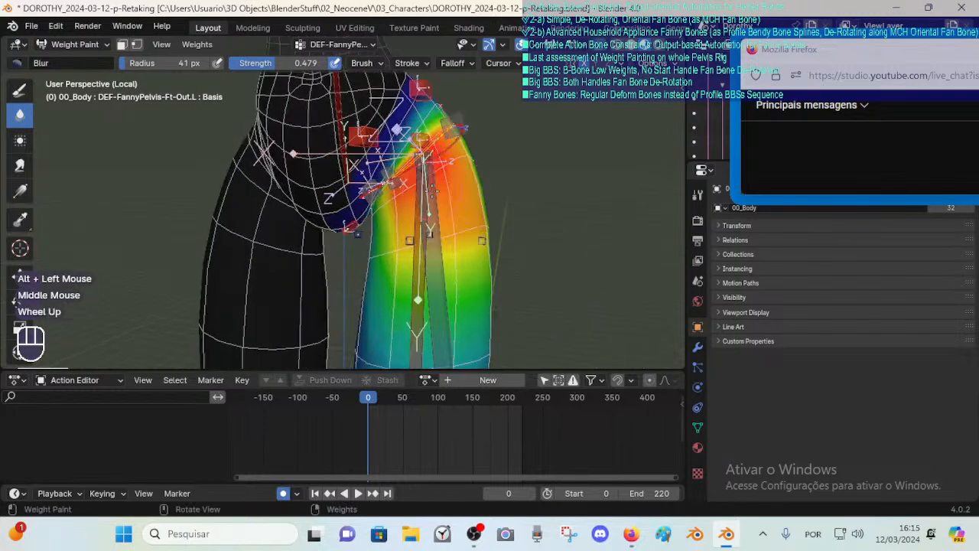
{"action": "left_click", "coordinate": [419, 184], "text": "alt"}
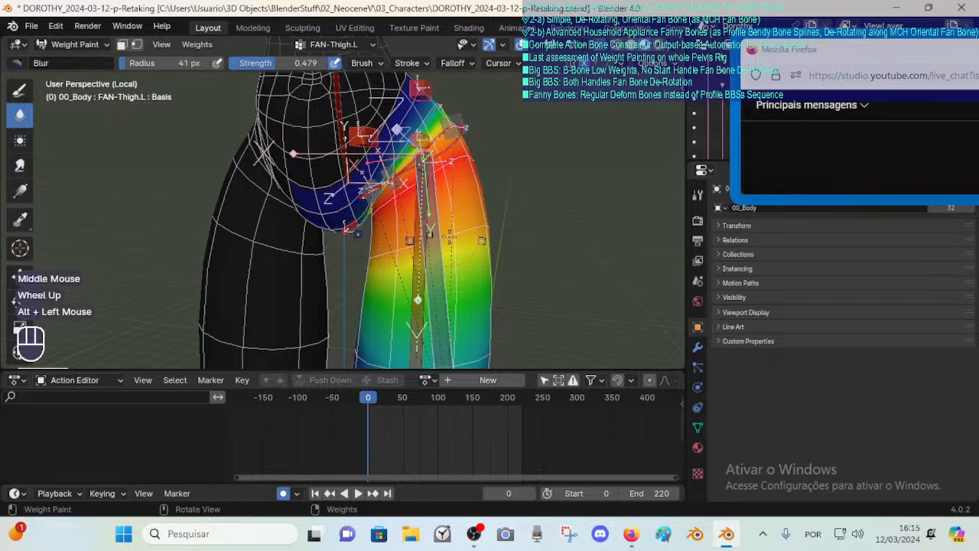
{"action": "scroll", "coordinate": [438, 214], "scroll_direction": "up", "scroll_amount": 1}
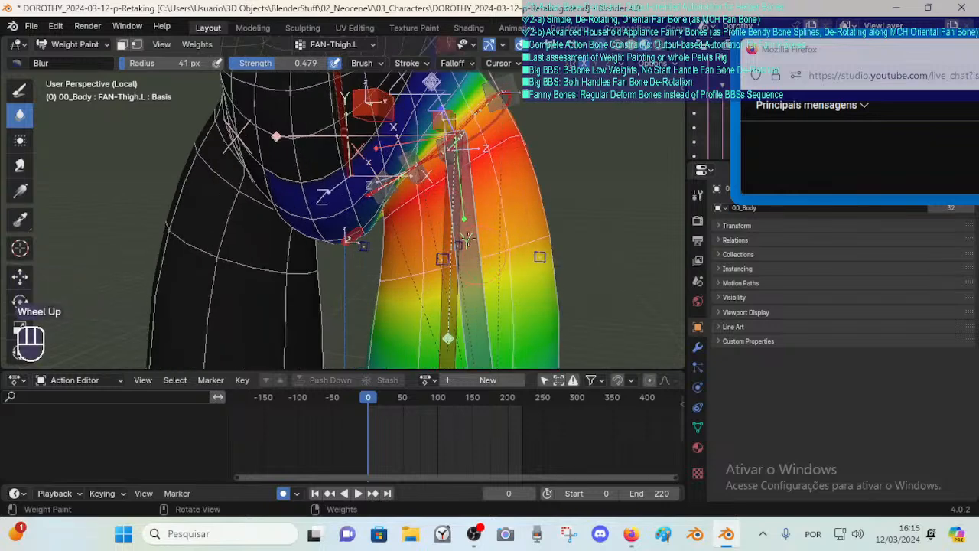
Leave weight painting for Object Mode, select the ARM-Dorothy armature and switch it to Pose Mode.
{"action": "key", "text": "ctrl+Tab"}
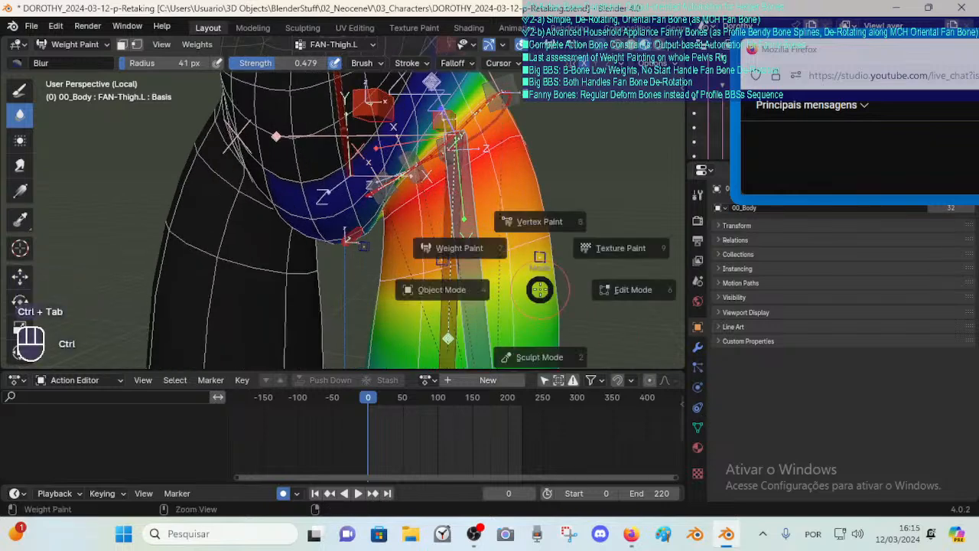
{"action": "left_click", "coordinate": [469, 269]}
{"action": "left_click", "coordinate": [479, 273]}
{"action": "left_click", "coordinate": [480, 274]}
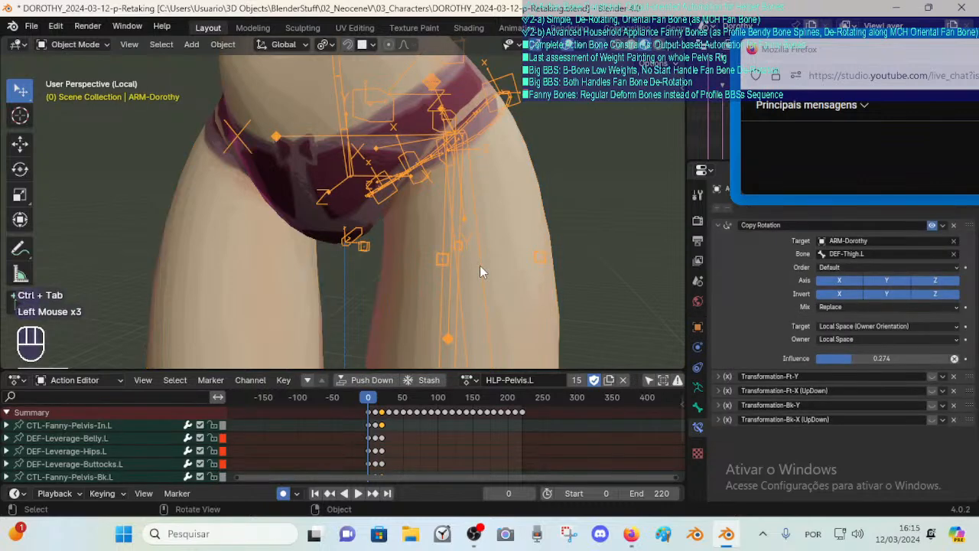
{"action": "key", "text": "ctrl+Tab"}
{"action": "left_click", "coordinate": [479, 272]}
{"action": "middle_click_drag", "start_coordinate": [480, 272], "coordinate": [488, 198]}
Test the front thigh deformation by pulling CTL-Fanny-Pelvis-Ft.L forward several times, cancelling each move.
{"action": "left_click", "coordinate": [428, 180]}
{"action": "key", "text": "g"}
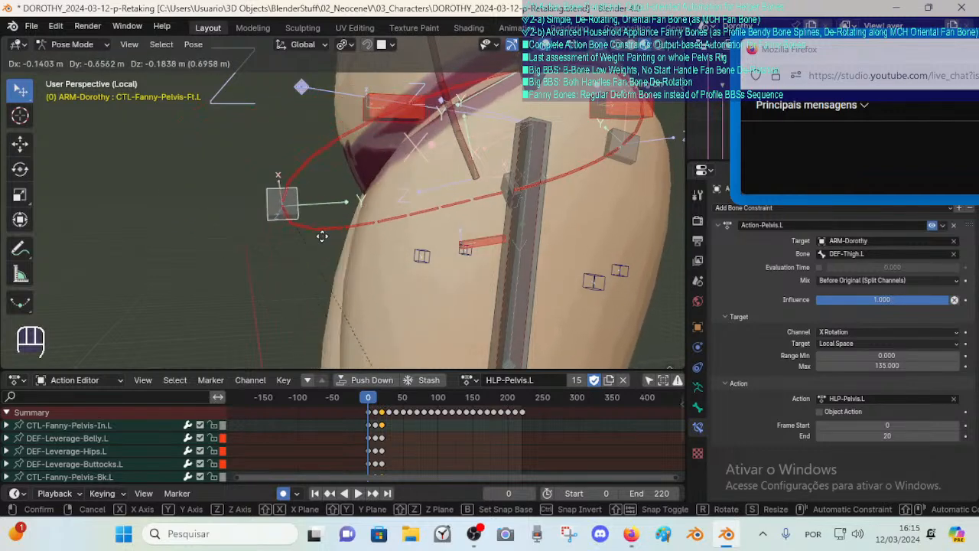
{"action": "key", "text": "Escape"}
{"action": "key", "text": "g"}
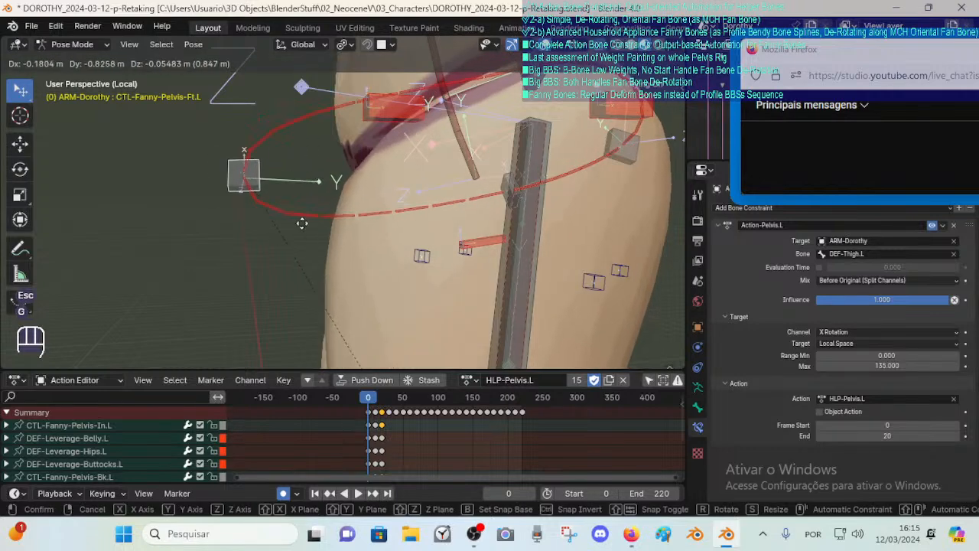
{"action": "key", "text": "Escape"}
{"action": "key", "text": "g"}
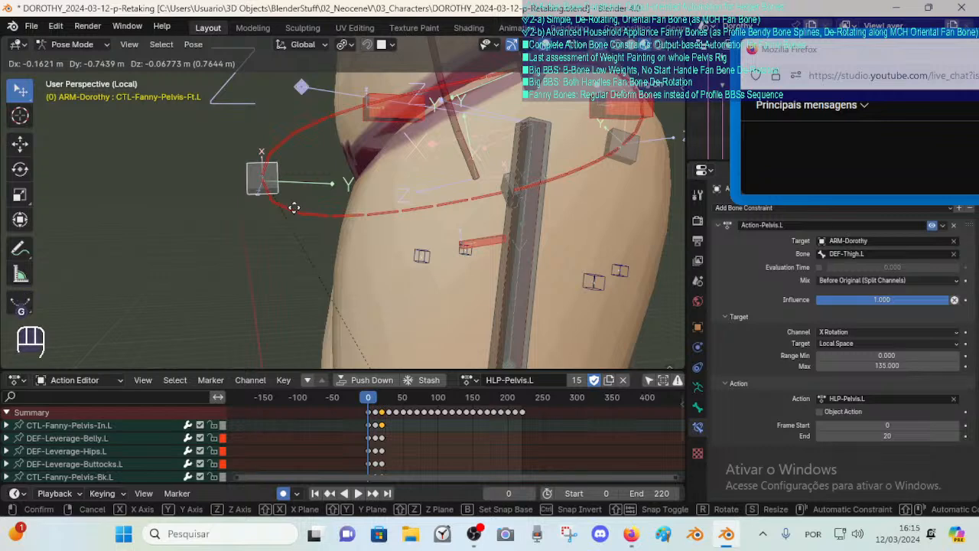
{"action": "key", "text": "Escape"}
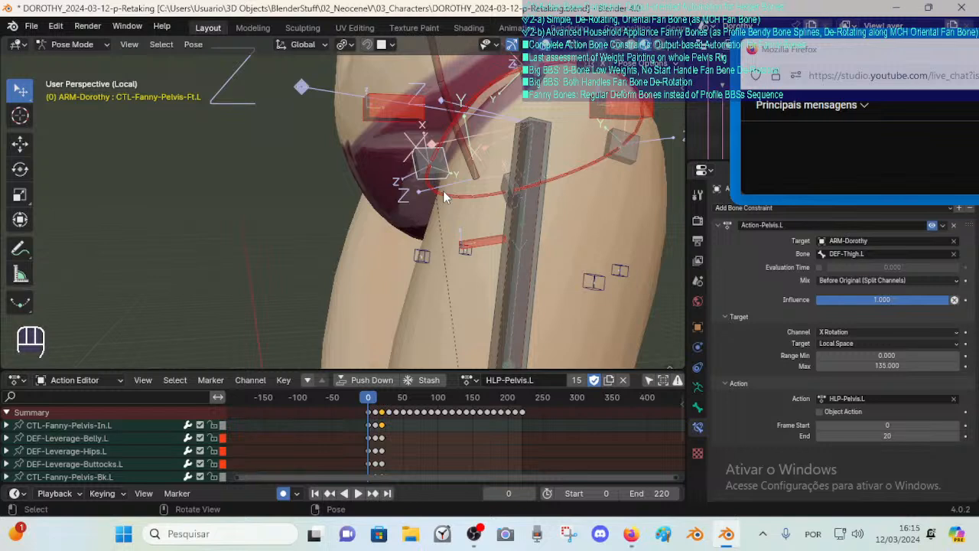
Select DEF-FannyPelvis-Ft-In.L and then CTL-Fanny-Pelvis-Ft.L at the front of the hip, and cancel another trial move of the control.
{"action": "left_click", "coordinate": [445, 192]}
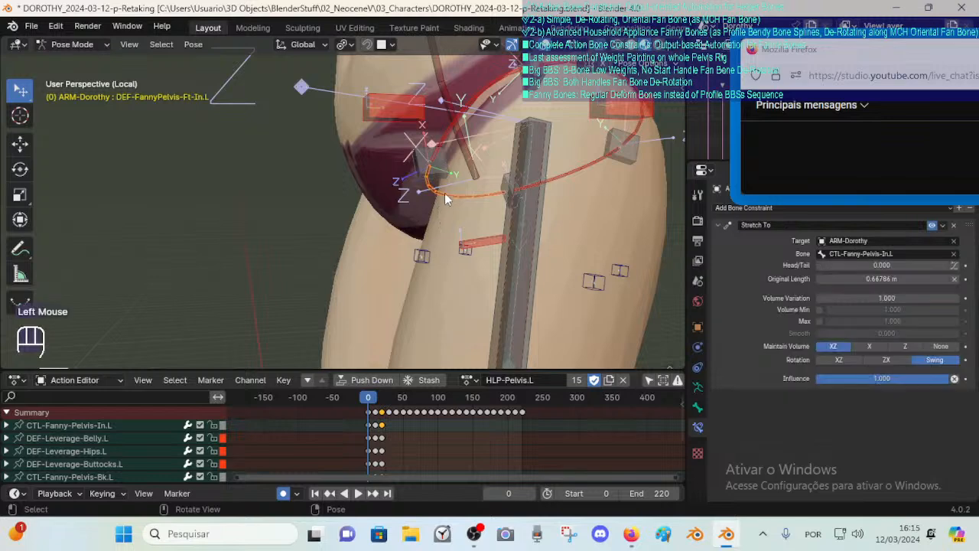
{"action": "left_click", "coordinate": [446, 148]}
{"action": "left_click", "coordinate": [441, 197]}
{"action": "left_click", "coordinate": [441, 183]}
{"action": "left_click", "coordinate": [440, 168]}
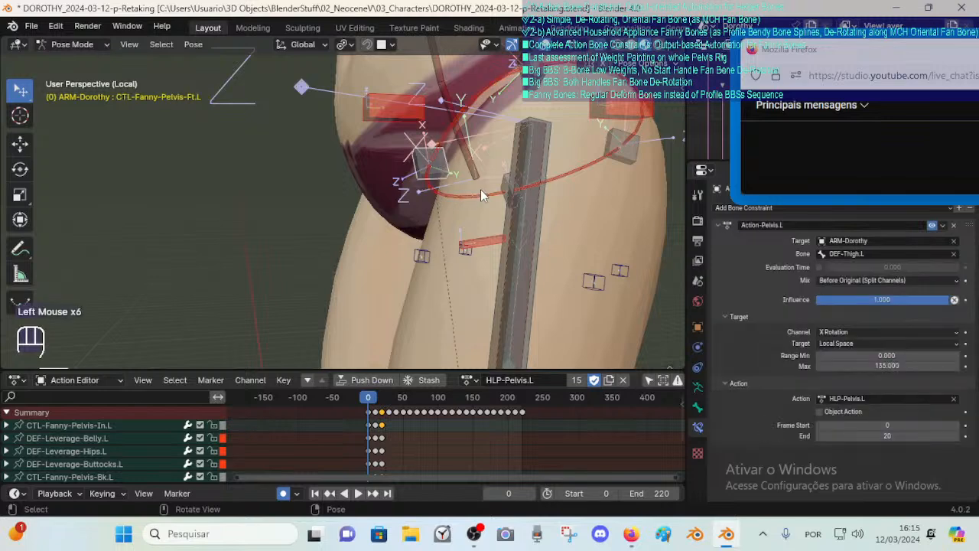
{"action": "key", "text": "g"}
{"action": "key", "text": "Escape"}
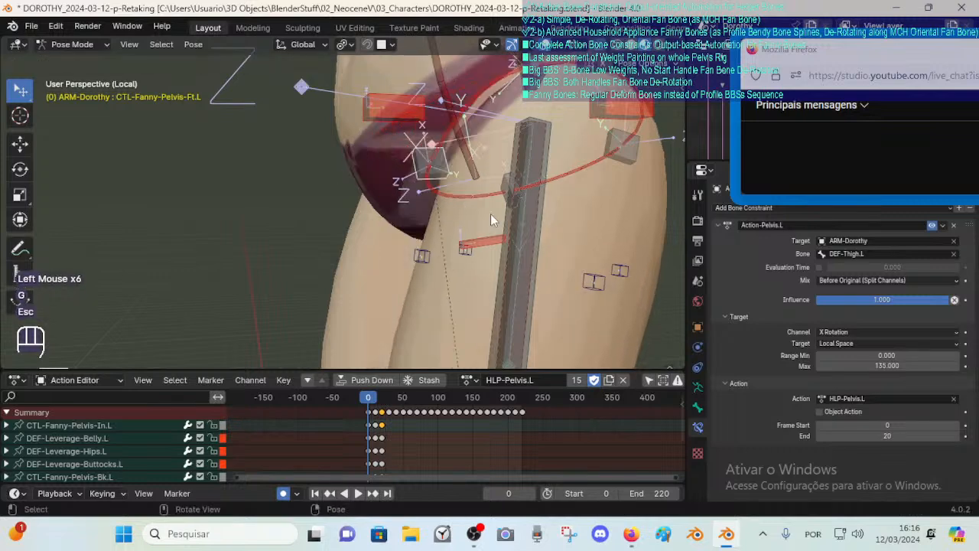
Move CTL-Fanny-Pelvis-Ft.L forward, well away from the front of the left thigh.
{"action": "left_click", "coordinate": [538, 217]}
{"action": "left_click", "coordinate": [422, 178]}
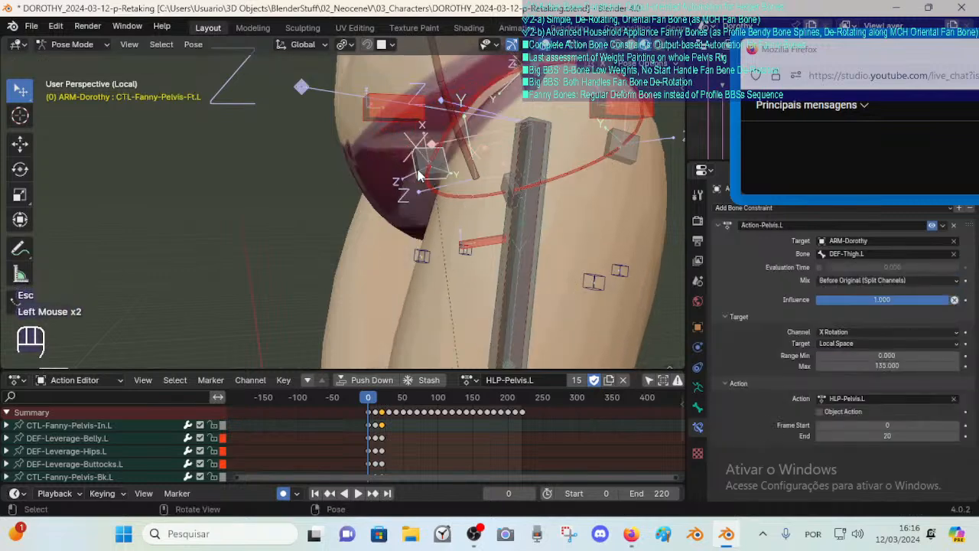
{"action": "key", "text": "g"}
{"action": "left_click", "coordinate": [514, 244]}
Toggle Deform on and off for FAN-Thigh.L to compare its effect on the stretched thigh, leaving it off.
{"action": "left_click", "coordinate": [544, 243]}
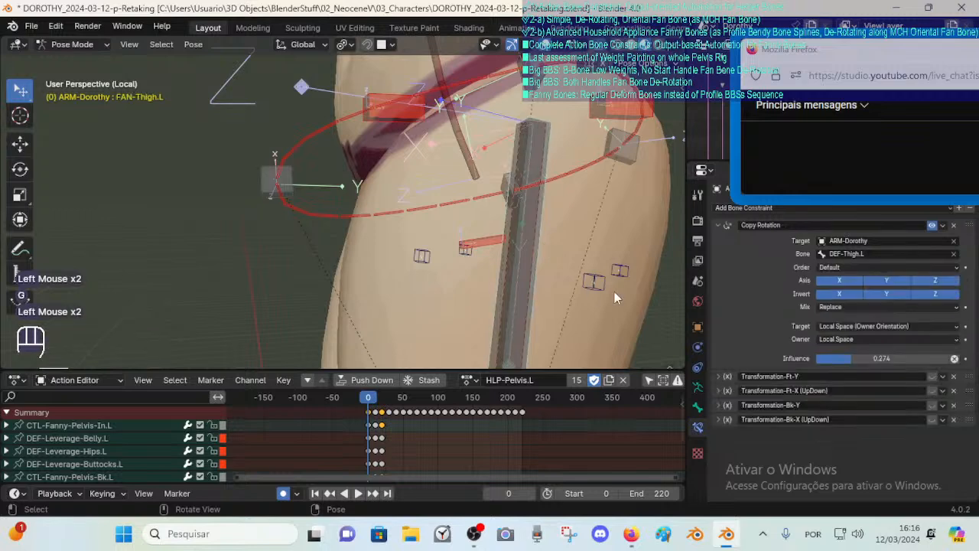
{"action": "left_click", "coordinate": [698, 407]}
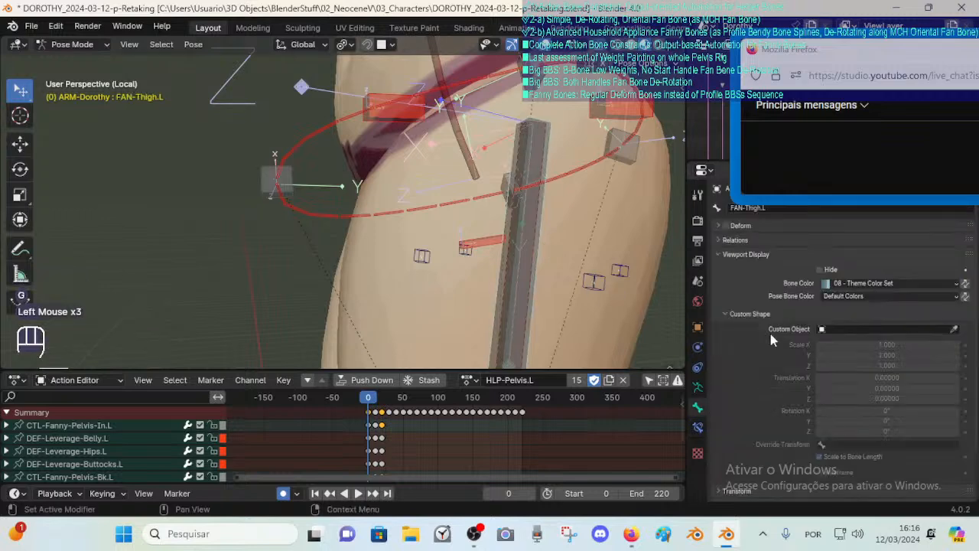
{"action": "left_click", "coordinate": [724, 228]}
{"action": "left_click", "coordinate": [725, 228]}
{"action": "left_click", "coordinate": [725, 228]}
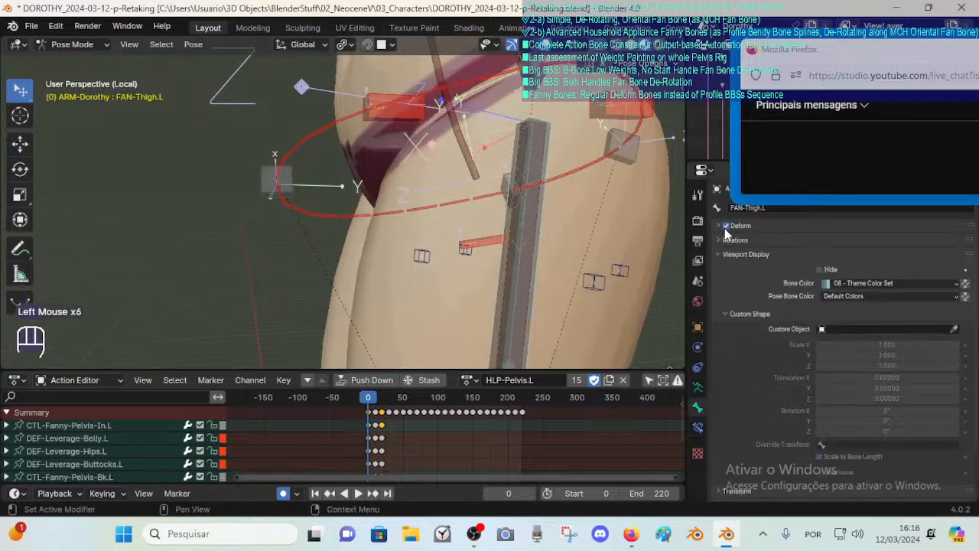
{"action": "left_click", "coordinate": [724, 228]}
Reset CTL-Fanny-Pelvis-Ft.L to its original position, turn off auto keying and cancel one more trial move.
{"action": "left_click", "coordinate": [257, 188]}
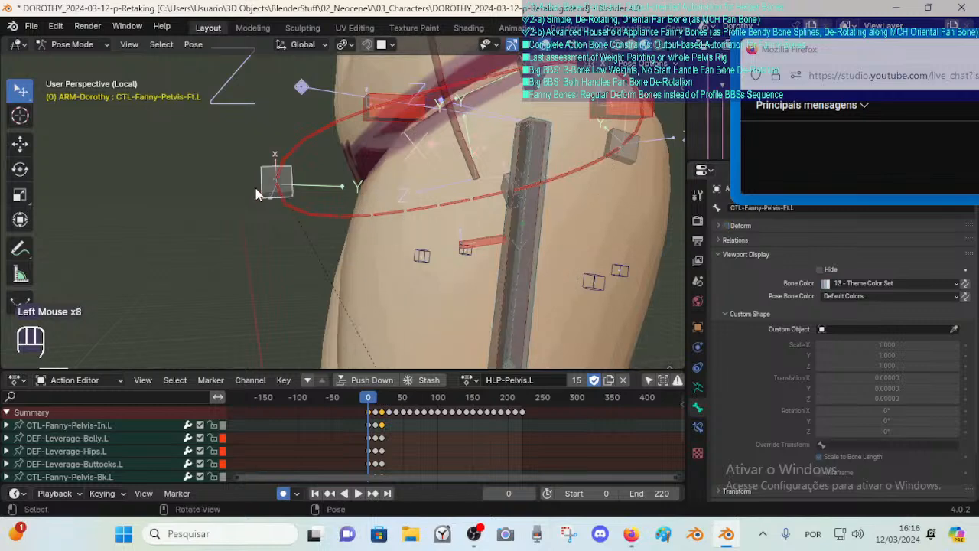
{"action": "key", "text": "g"}
{"action": "left_click", "coordinate": [385, 205]}
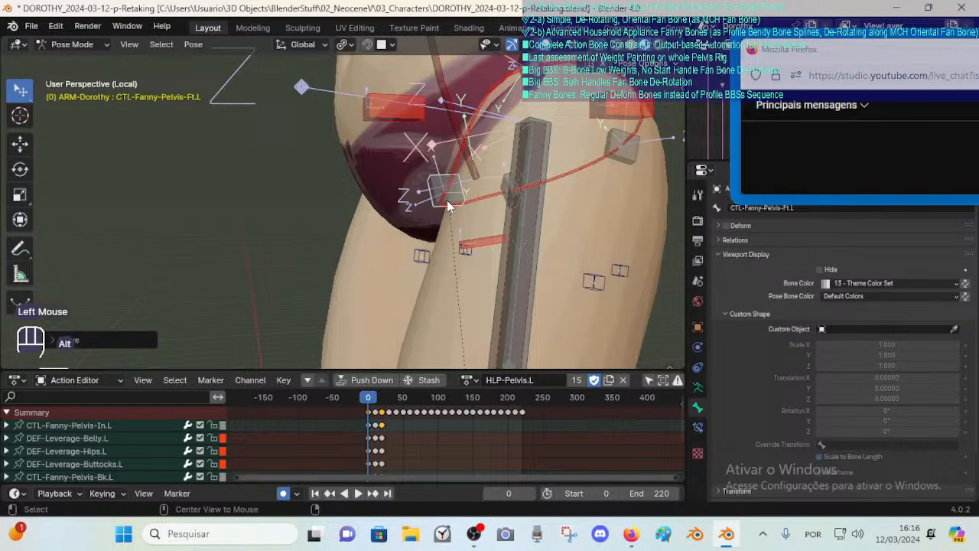
{"action": "key", "text": "alt+q"}
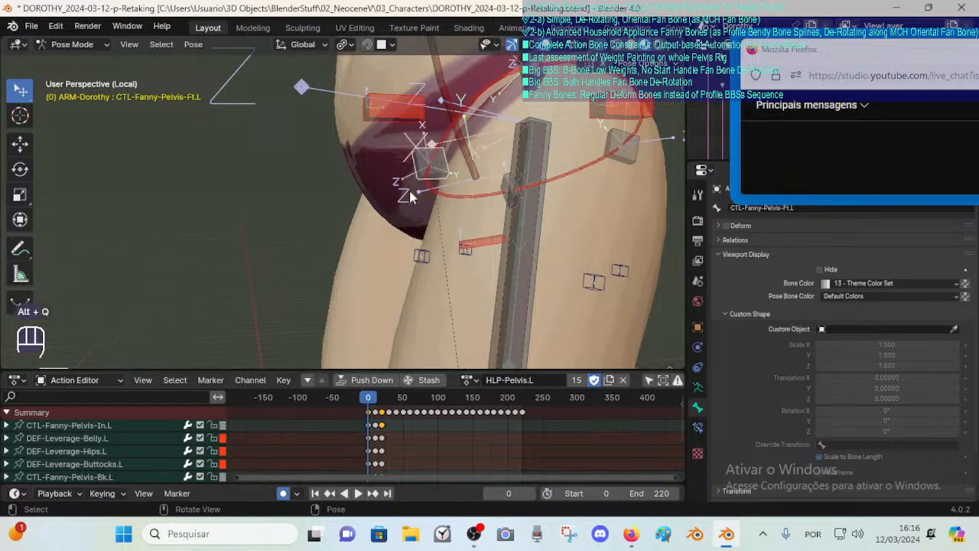
{"action": "key", "text": "alt+q"}
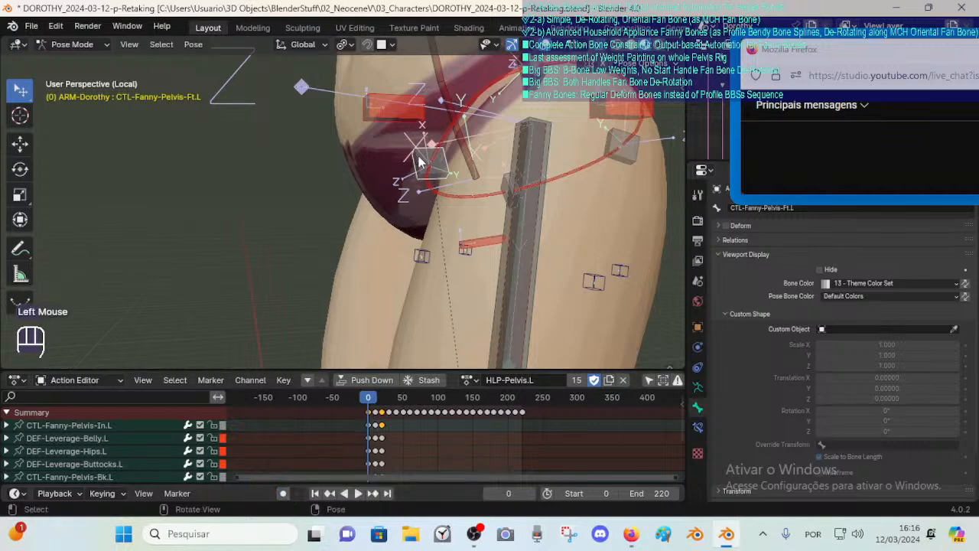
{"action": "key", "text": "g"}
{"action": "key", "text": "Escape"}
Enable Deform on FAN-Thigh.L after comparing the thigh with it on and off, and check the raised leg at frame 86.
{"action": "left_click", "coordinate": [726, 225]}
{"action": "left_click", "coordinate": [536, 258]}
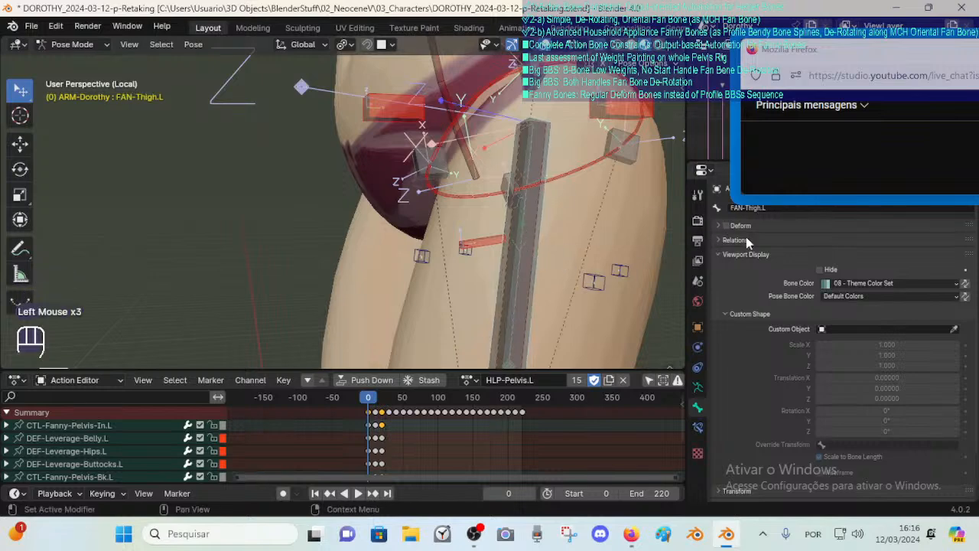
{"action": "left_click", "coordinate": [727, 227]}
{"action": "scroll", "coordinate": [450, 169], "scroll_direction": "down", "scroll_amount": 2}
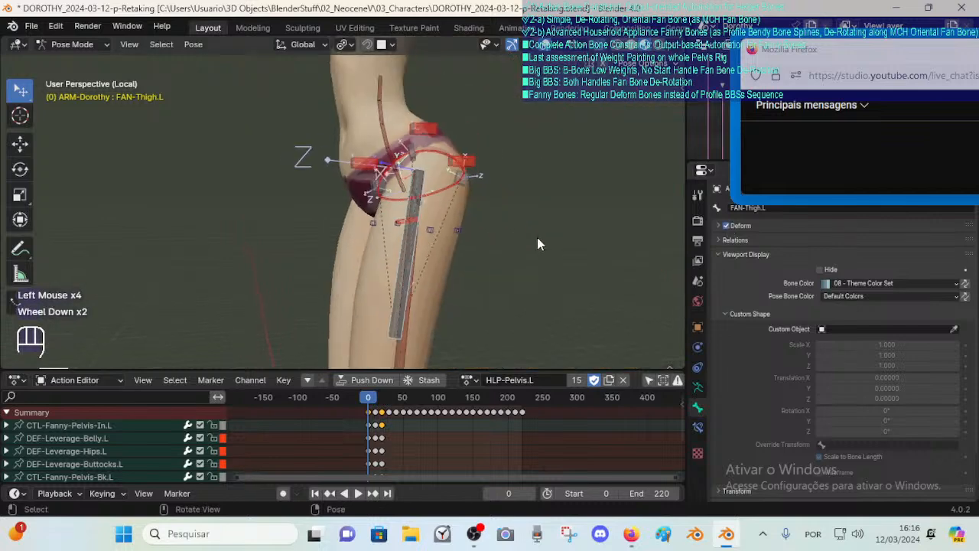
{"action": "middle_click_drag", "start_coordinate": [537, 237], "coordinate": [495, 248]}
{"action": "left_click", "coordinate": [724, 225]}
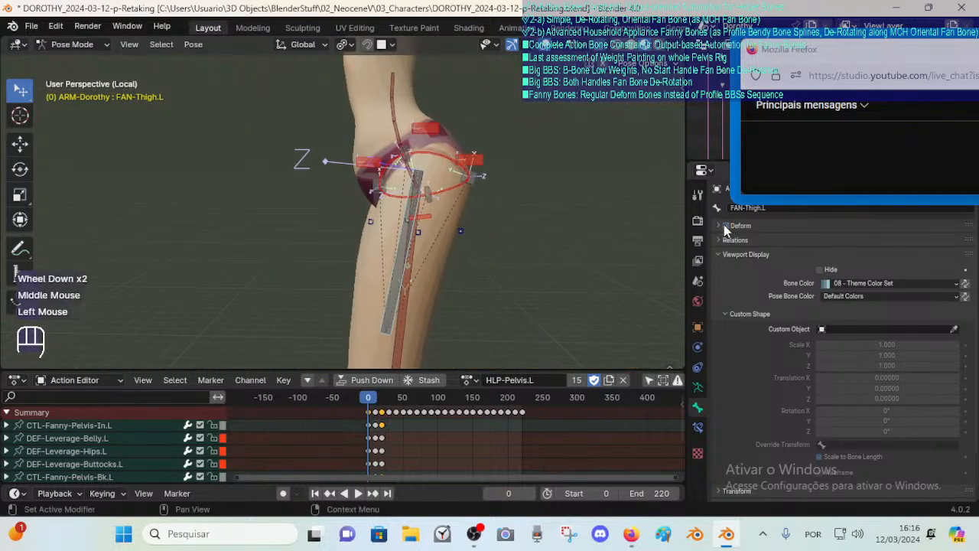
{"action": "left_click", "coordinate": [724, 225]}
{"action": "left_click_drag", "start_coordinate": [392, 403], "coordinate": [428, 403]}
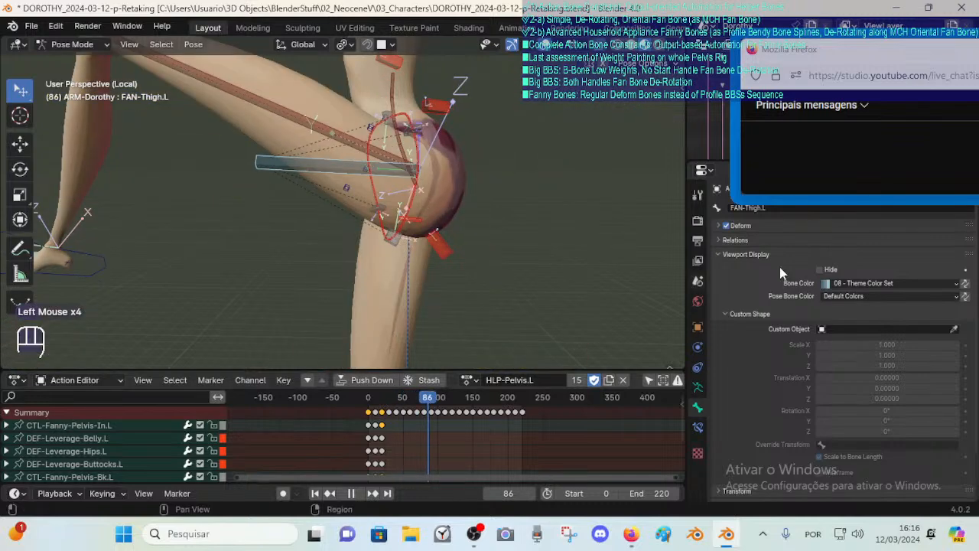
Toggle Deform on and off for FAN-Thigh.L at frame 86 to compare its effect on the raised thigh, leaving it off.
{"action": "left_click", "coordinate": [726, 226]}
{"action": "left_click", "coordinate": [726, 225]}
{"action": "left_click", "coordinate": [726, 225]}
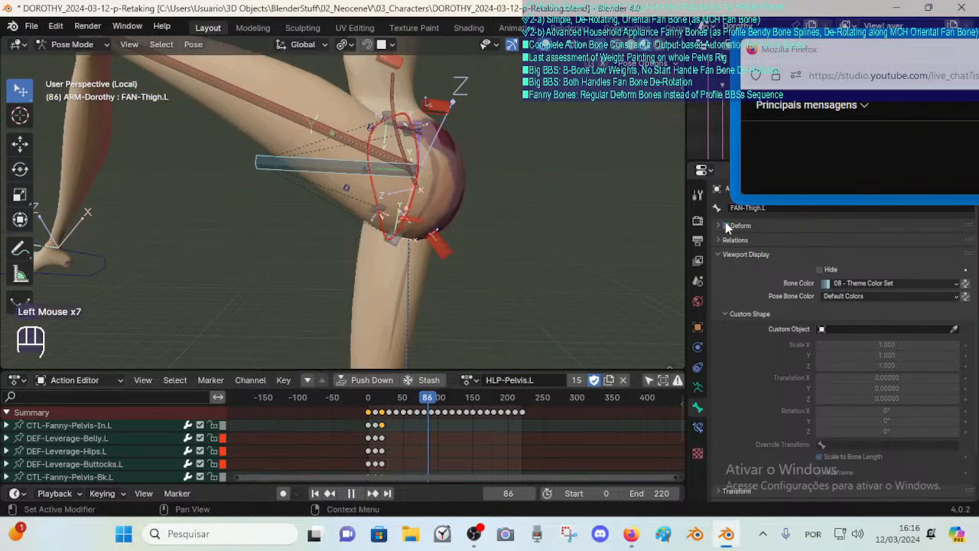
{"action": "left_click", "coordinate": [726, 226]}
{"action": "left_click", "coordinate": [726, 225]}
{"action": "left_click", "coordinate": [726, 225]}
{"action": "left_click", "coordinate": [726, 226]}
{"action": "middle_click_drag", "start_coordinate": [459, 321], "coordinate": [470, 337], "text": "shift"}
Return to frame 0 and examine the hips and left thigh in the standing pose.
{"action": "left_click_drag", "start_coordinate": [388, 403], "coordinate": [368, 404]}
{"action": "scroll", "coordinate": [388, 310], "scroll_direction": "up", "scroll_amount": 1}
{"action": "middle_click_drag", "start_coordinate": [389, 311], "coordinate": [433, 262]}
{"action": "scroll", "coordinate": [520, 302], "scroll_direction": "down", "scroll_amount": 1}
{"action": "scroll", "coordinate": [431, 266], "scroll_direction": "up", "scroll_amount": 1}
{"action": "scroll", "coordinate": [431, 260], "scroll_direction": "up", "scroll_amount": 1}
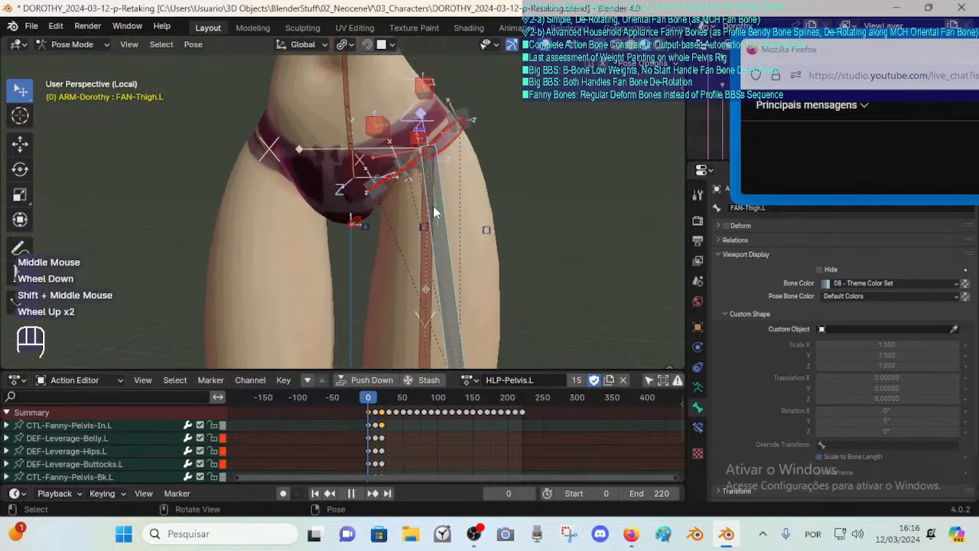
{"action": "middle_click_drag", "start_coordinate": [433, 206], "coordinate": [392, 293]}
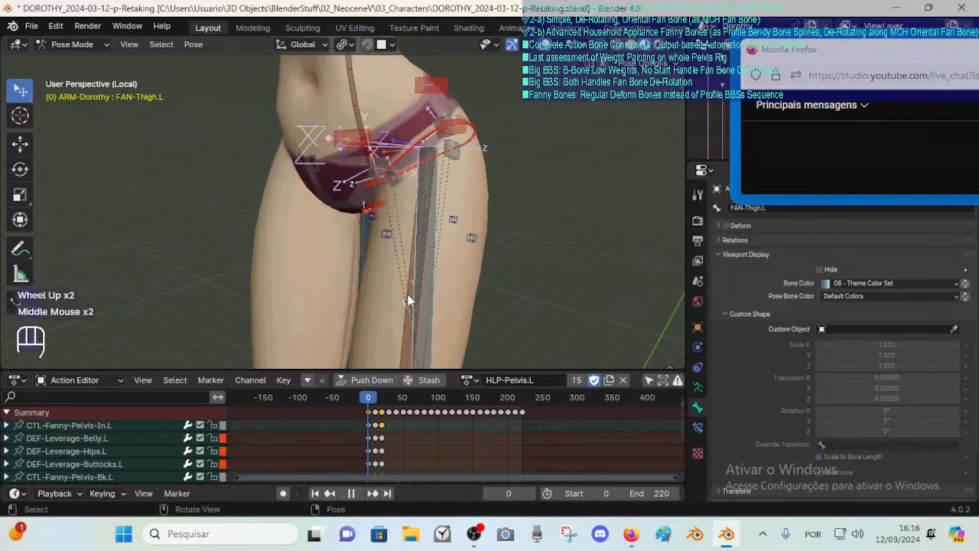
Go to the raised-leg pose at frame 20 and save the file.
{"action": "key", "text": "Up"}
{"action": "key", "text": "Up"}
{"action": "middle_click_drag", "start_coordinate": [436, 264], "coordinate": [420, 237]}
{"action": "key", "text": "ctrl+s"}
{"action": "scroll", "coordinate": [384, 240], "scroll_direction": "down", "scroll_amount": 1}
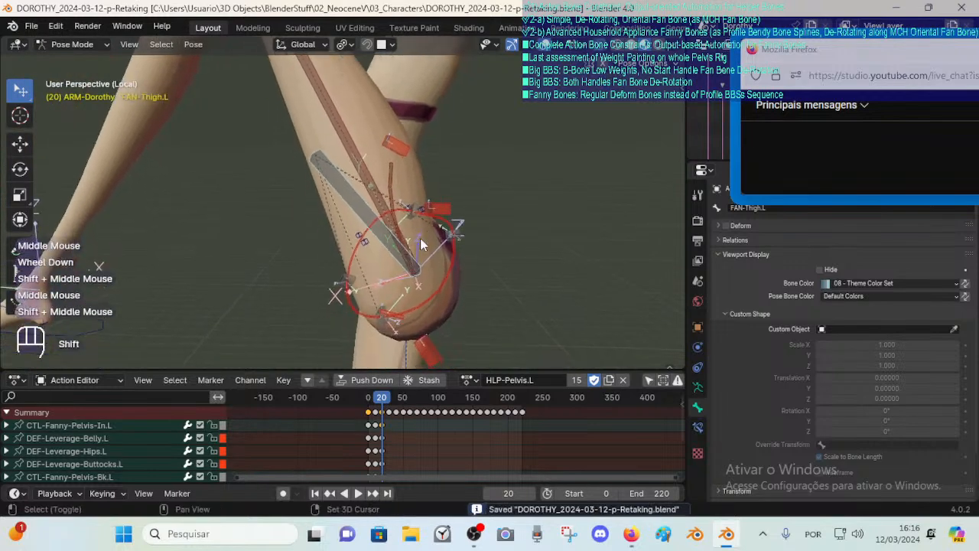
Move CTL-Fanny-Pelvis-In.L slightly closer to the base of the raised left thigh at frame 20.
{"action": "left_click", "coordinate": [339, 289]}
{"action": "middle_click_drag", "start_coordinate": [340, 289], "coordinate": [363, 270], "text": "shift"}
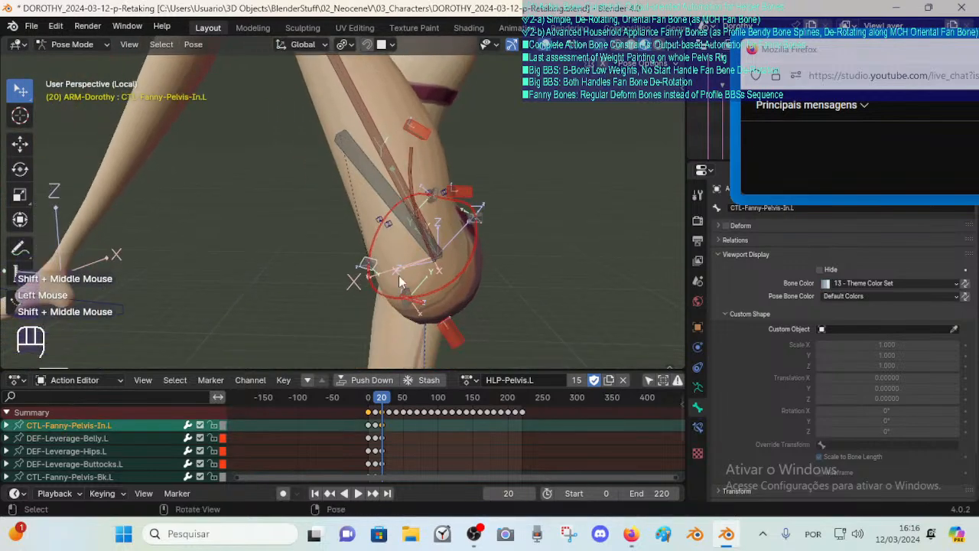
{"action": "key", "text": "g"}
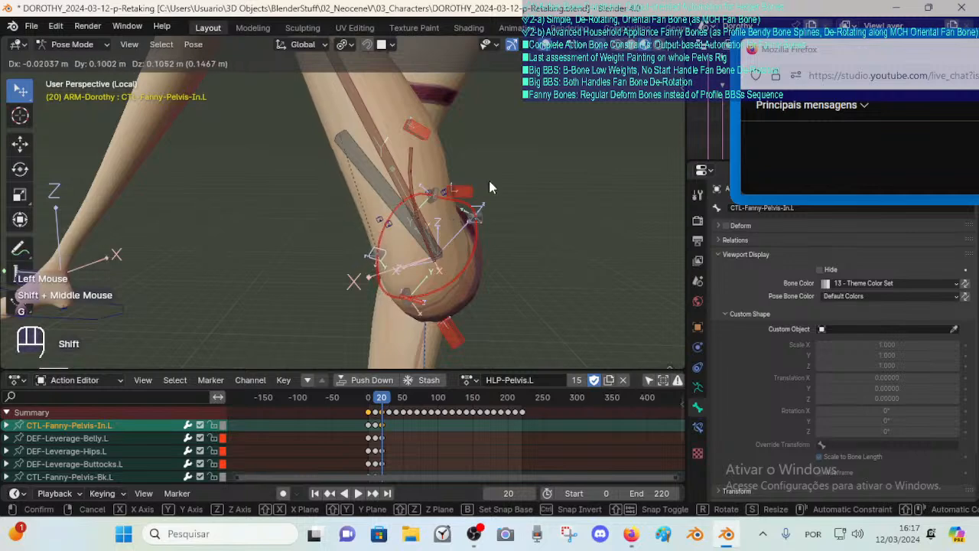
{"action": "left_click", "coordinate": [488, 177], "text": "shift"}
{"action": "middle_click_drag", "start_coordinate": [488, 177], "coordinate": [432, 228]}
{"action": "scroll", "coordinate": [493, 168], "scroll_direction": "up", "scroll_amount": 1}
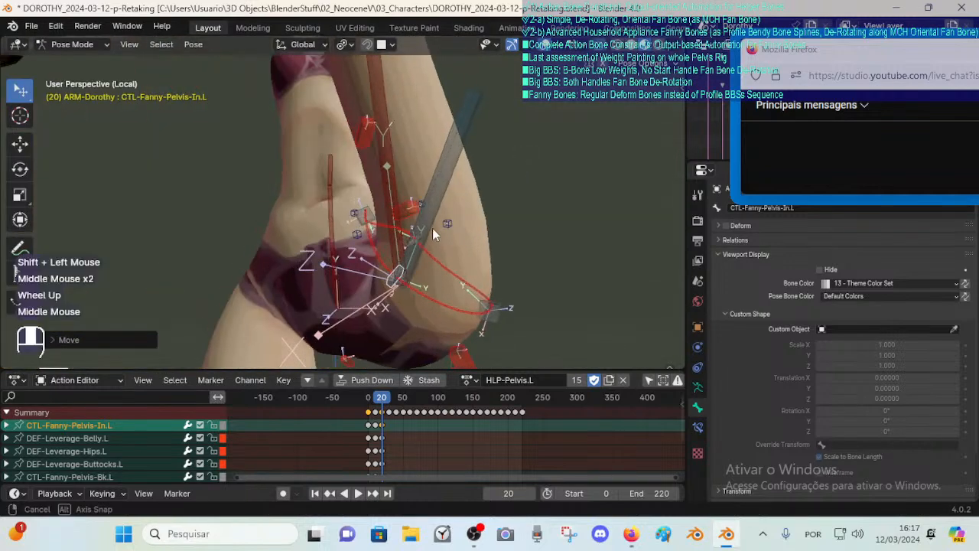
{"action": "key", "text": "g"}
{"action": "left_click", "coordinate": [383, 289], "text": "shift"}
{"action": "mouse_move", "coordinate": [382, 289]}
{"action": "middle_mouse_down"}
{"action": "mouse_move", "coordinate": [406, 286]}
{"action": "mouse_move", "coordinate": [374, 302]}
{"action": "middle_mouse_up"}
Fine-tune the position and rotation of CTL-Fanny-Pelvis-In.L along the inner side of the left thigh.
{"action": "key", "text": "g"}
{"action": "left_click", "coordinate": [448, 297], "text": "shift"}
{"action": "key", "text": "r"}
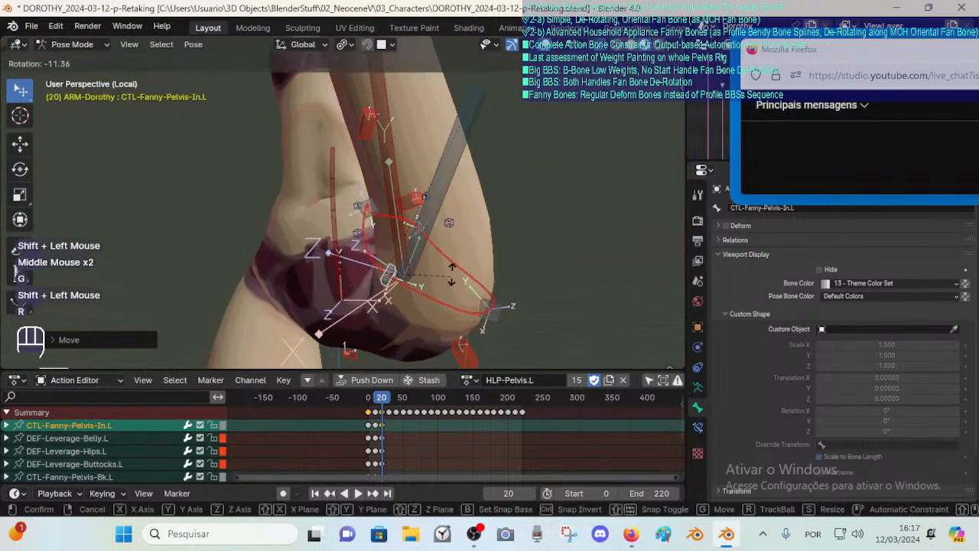
{"action": "left_click", "coordinate": [451, 282]}
{"action": "middle_click_drag", "start_coordinate": [452, 281], "coordinate": [441, 283]}
{"action": "key", "text": "g"}
{"action": "left_click", "coordinate": [400, 220], "text": "shift"}
{"action": "middle_click_drag", "start_coordinate": [401, 224], "coordinate": [497, 283]}
Reposition CTL-Fanny-Pelvis-Bk.L in small moves under the left buttock, checking it from the front and the side.
{"action": "left_click", "coordinate": [500, 308]}
{"action": "key", "text": "g"}
{"action": "left_click", "coordinate": [501, 310], "text": "shift"}
{"action": "scroll", "coordinate": [501, 310], "scroll_direction": "down", "scroll_amount": 1}
{"action": "key", "text": "g"}
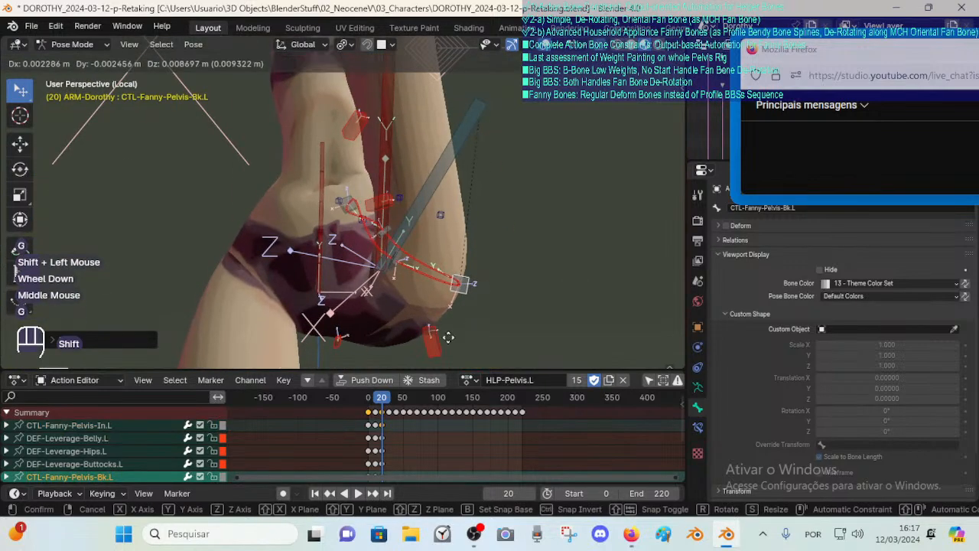
{"action": "left_click", "coordinate": [426, 350], "text": "shift"}
{"action": "middle_click_drag", "start_coordinate": [426, 349], "coordinate": [535, 256]}
{"action": "middle_click_drag", "start_coordinate": [451, 257], "coordinate": [555, 306]}
{"action": "key", "text": "g"}
{"action": "left_click", "coordinate": [514, 252], "text": "shift"}
{"action": "scroll", "coordinate": [535, 299], "scroll_direction": "down", "scroll_amount": 1}
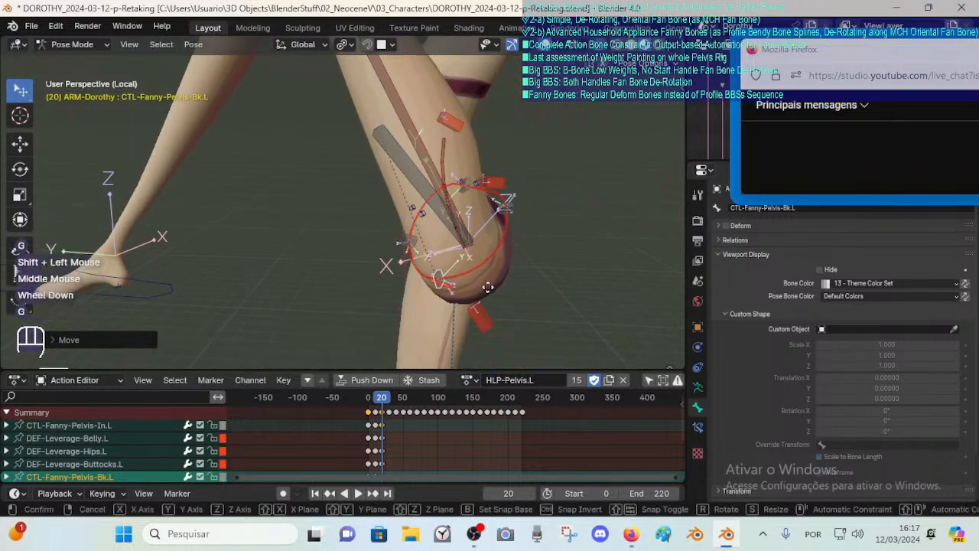
{"action": "key", "text": "g"}
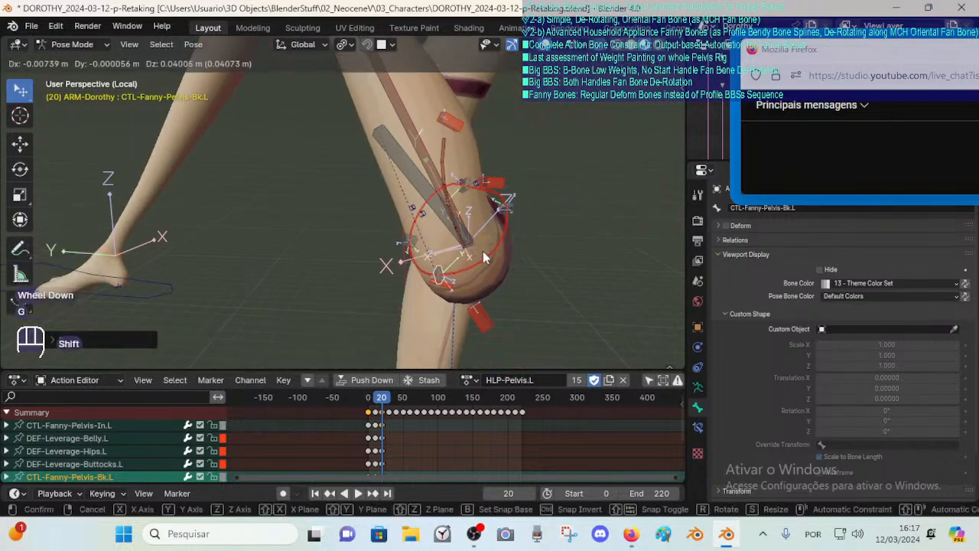
{"action": "left_click", "coordinate": [484, 251], "text": "shift"}
Move CTL-Fanny-Pelvis-Ft.L slightly and try rotating it at the front of the hip.
{"action": "left_click", "coordinate": [463, 179]}
{"action": "middle_click_drag", "start_coordinate": [464, 179], "coordinate": [458, 161]}
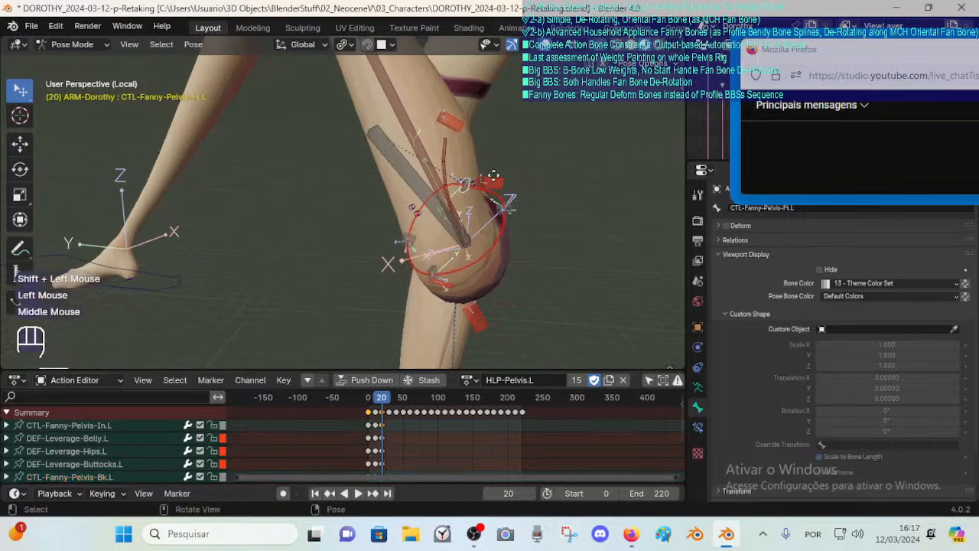
{"action": "key", "text": "r"}
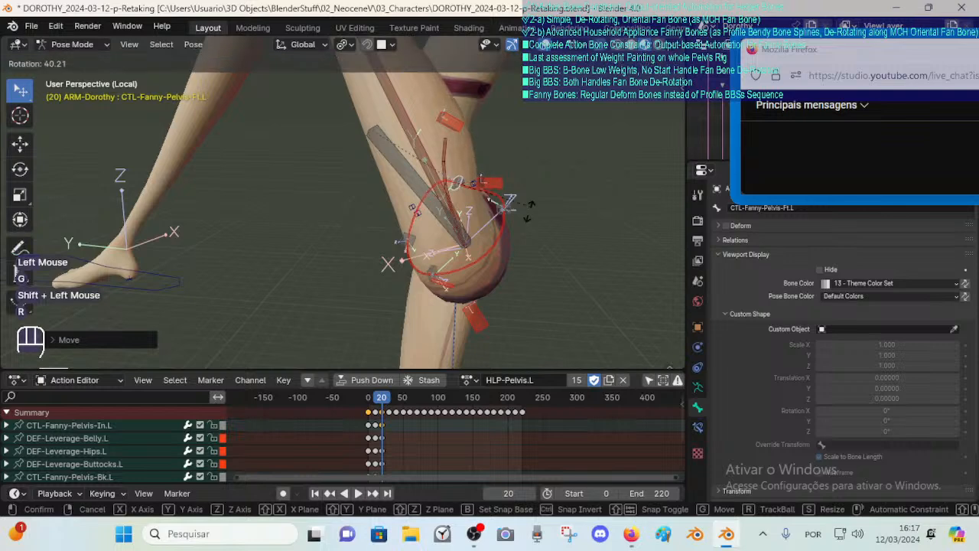
{"action": "key", "text": "Escape"}
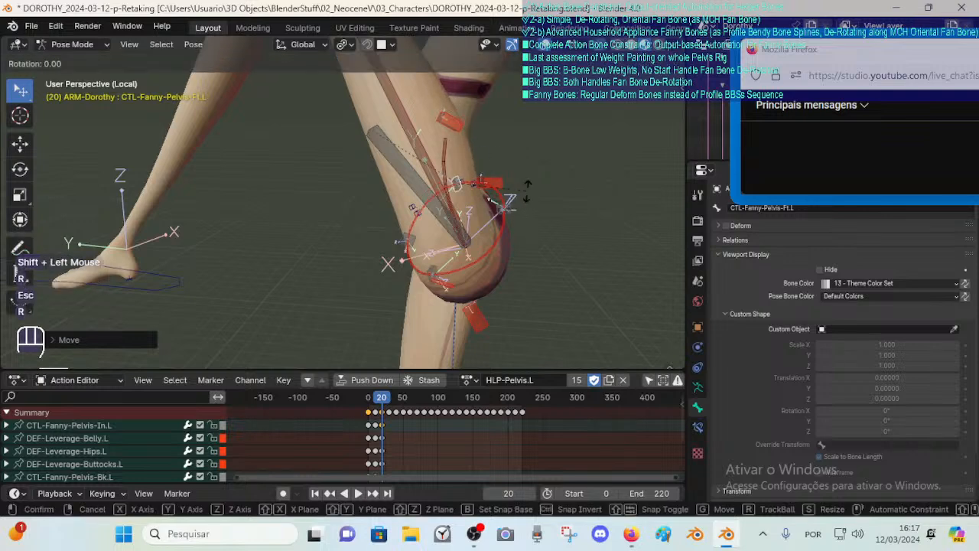
{"action": "left_click", "coordinate": [525, 191]}
Fine-tune the position of CTL-Fanny-Pelvis-Ft.L over the hip crease of the raised left thigh.
{"action": "key", "text": "g"}
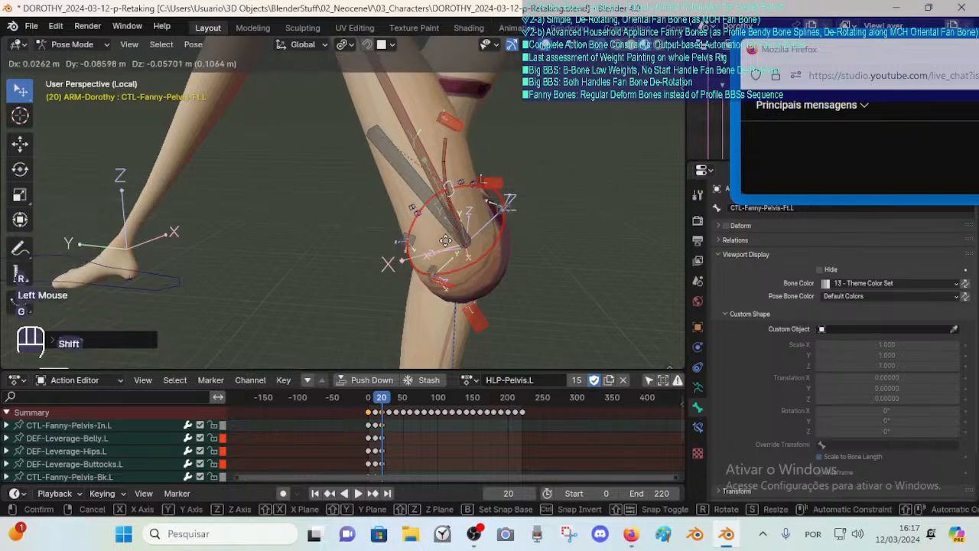
{"action": "left_click", "coordinate": [462, 231], "text": "shift"}
{"action": "scroll", "coordinate": [482, 237], "scroll_direction": "up", "scroll_amount": 1}
{"action": "key", "text": "g"}
{"action": "left_click", "coordinate": [501, 238], "text": "shift"}
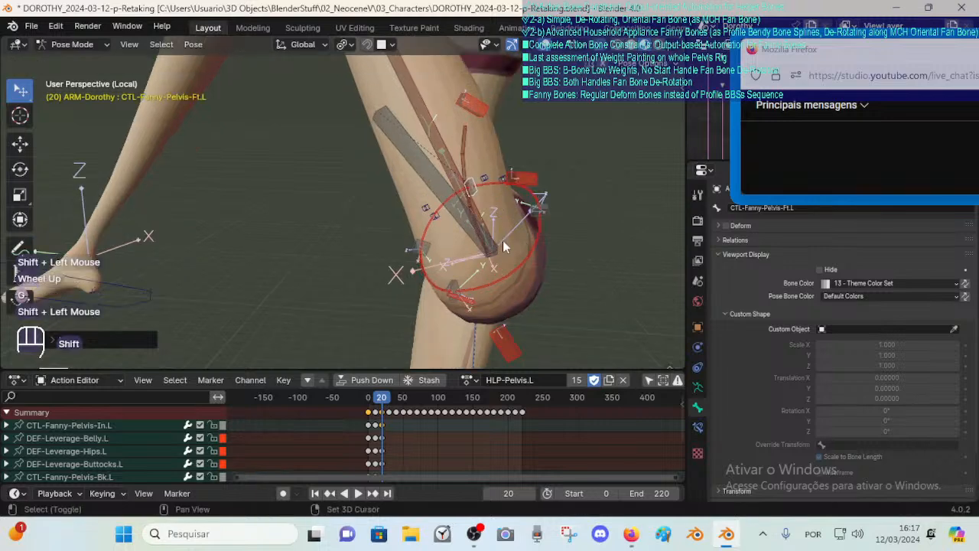
{"action": "middle_click_drag", "start_coordinate": [502, 240], "coordinate": [531, 228]}
{"action": "scroll", "coordinate": [500, 234], "scroll_direction": "up", "scroll_amount": 1}
{"action": "key", "text": "g"}
{"action": "left_click", "coordinate": [478, 195], "text": "shift"}
Rotate and move CTL-Fanny-Pelvis-Out.L so the fan curve follows the outer side of the left hip.
{"action": "left_click", "coordinate": [472, 206]}
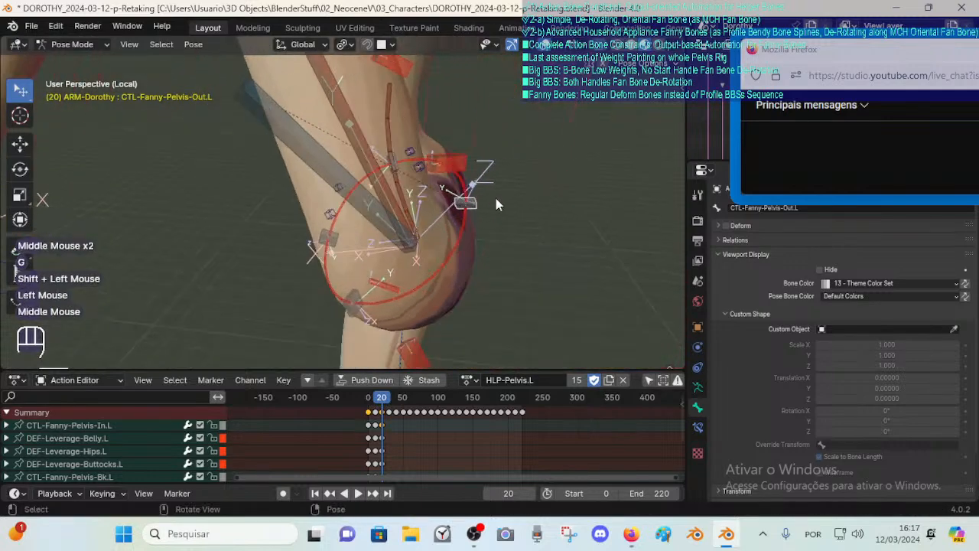
{"action": "key", "text": "r"}
{"action": "left_click", "coordinate": [512, 179]}
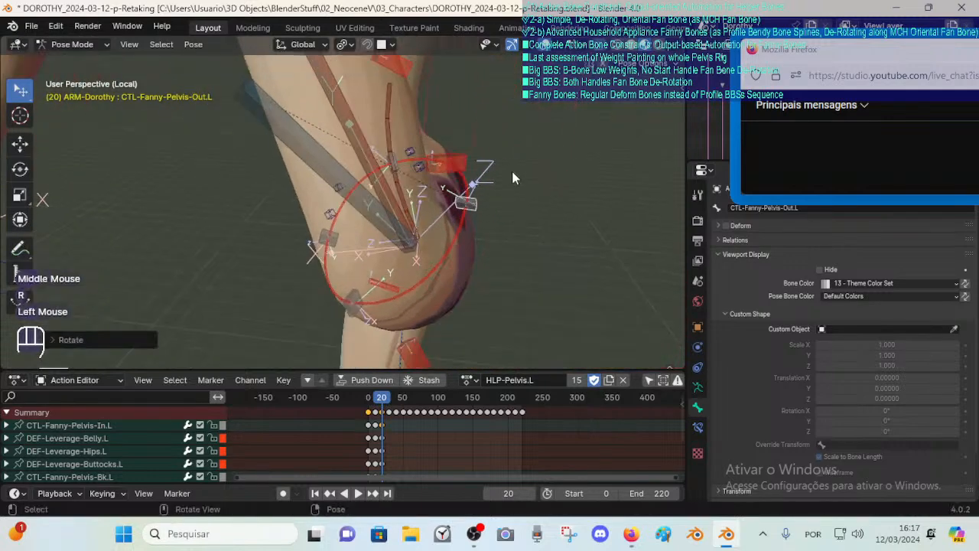
{"action": "scroll", "coordinate": [495, 181], "scroll_direction": "down", "scroll_amount": 2}
{"action": "key", "text": "r"}
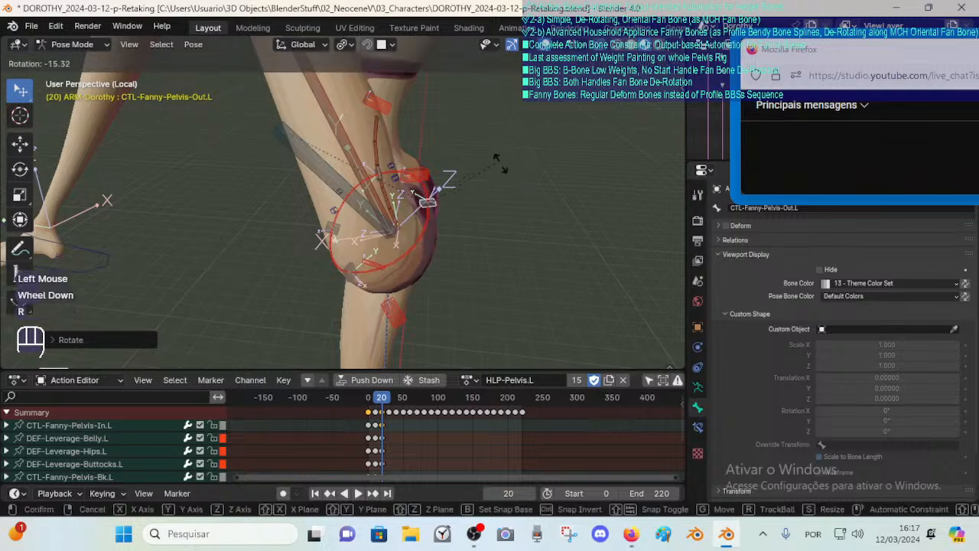
{"action": "left_click", "coordinate": [459, 168]}
{"action": "key", "text": "g"}
{"action": "left_click", "coordinate": [490, 197], "text": "shift"}
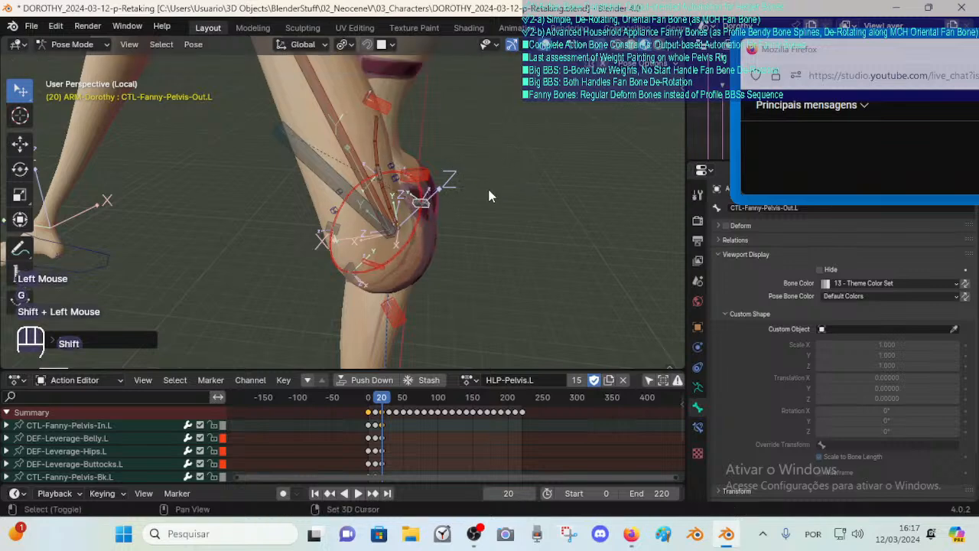
{"action": "middle_click_drag", "start_coordinate": [489, 197], "coordinate": [330, 195]}
{"action": "scroll", "coordinate": [408, 203], "scroll_direction": "up", "scroll_amount": 2}
{"action": "middle_click_drag", "start_coordinate": [429, 233], "coordinate": [421, 208]}
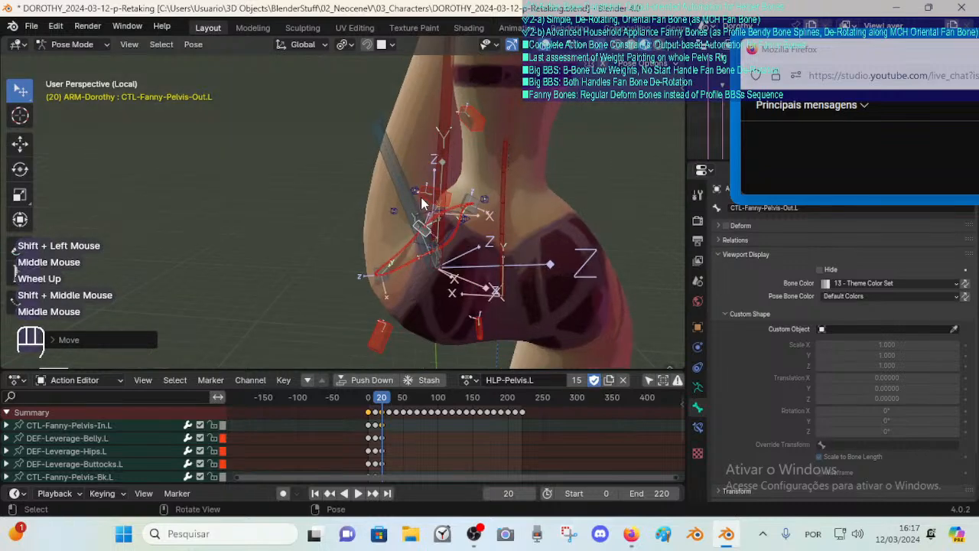
{"action": "key", "text": "g"}
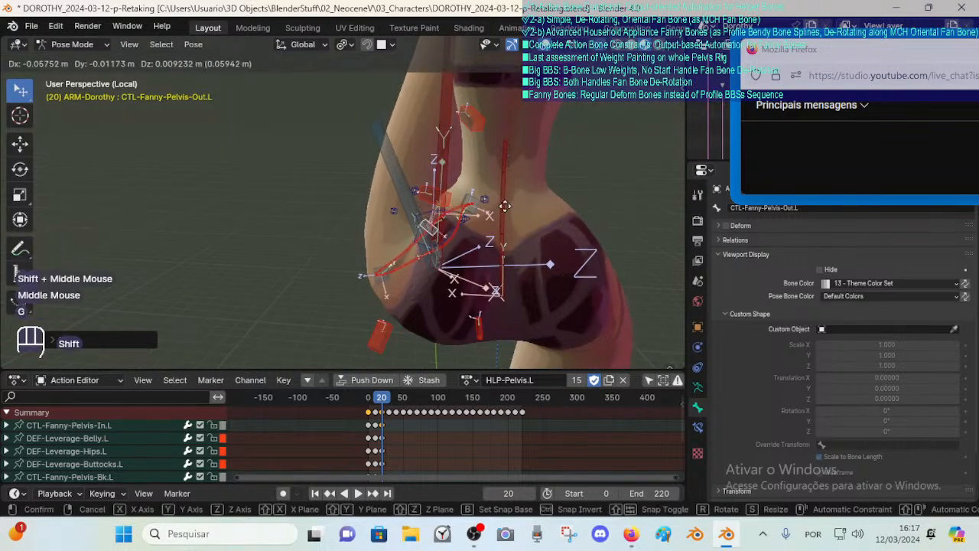
{"action": "left_click", "coordinate": [476, 199], "text": "shift"}
Refine the position of CTL-Fanny-Pelvis-Bk.L behind the left thigh with a few more small moves.
{"action": "left_click", "coordinate": [472, 202]}
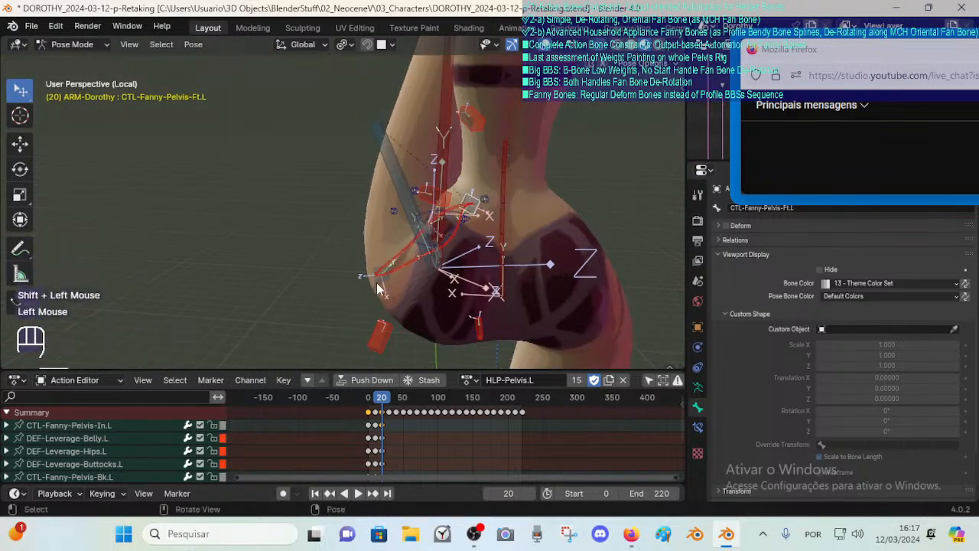
{"action": "left_click", "coordinate": [377, 283]}
{"action": "middle_click_drag", "start_coordinate": [377, 283], "coordinate": [406, 264]}
{"action": "key", "text": "g"}
{"action": "left_click", "coordinate": [410, 268], "text": "shift"}
{"action": "key", "text": "g"}
{"action": "left_click", "coordinate": [361, 272], "text": "shift"}
{"action": "key", "text": "g"}
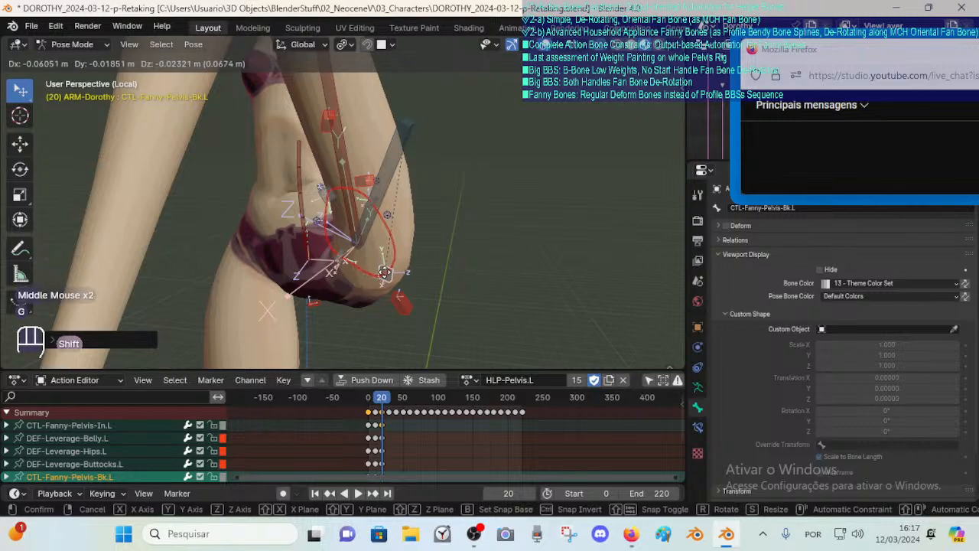
{"action": "left_click", "coordinate": [385, 275], "text": "shift"}
Examine the left hip's shape at frame 20 from the front and from afar, comparing it with the previous keyframe.
{"action": "key", "text": "KP_0"}
{"action": "key", "text": "KP_1"}
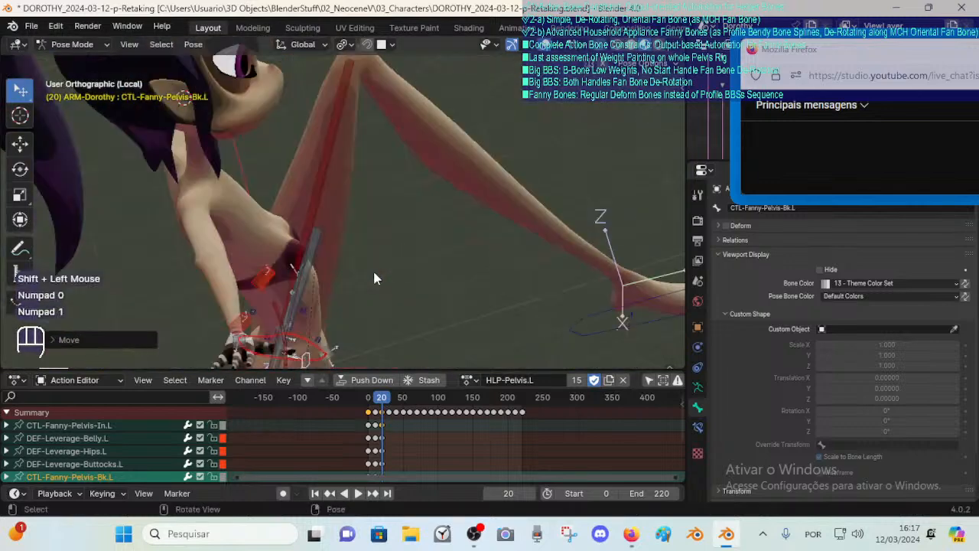
{"action": "middle_click_drag", "start_coordinate": [395, 269], "coordinate": [374, 260], "text": "shift"}
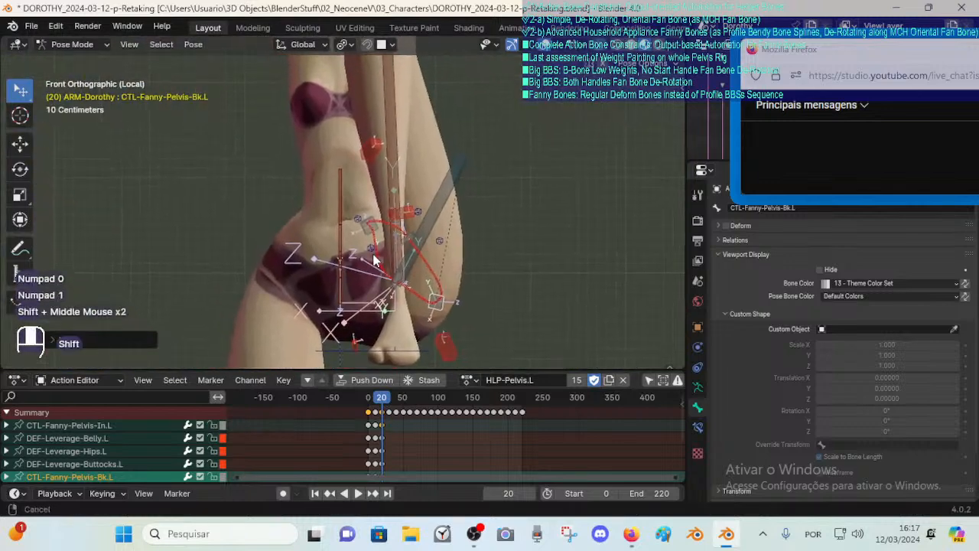
{"action": "middle_click_drag", "start_coordinate": [368, 220], "coordinate": [386, 268], "text": "shift"}
{"action": "scroll", "coordinate": [413, 297], "scroll_direction": "down", "scroll_amount": 4}
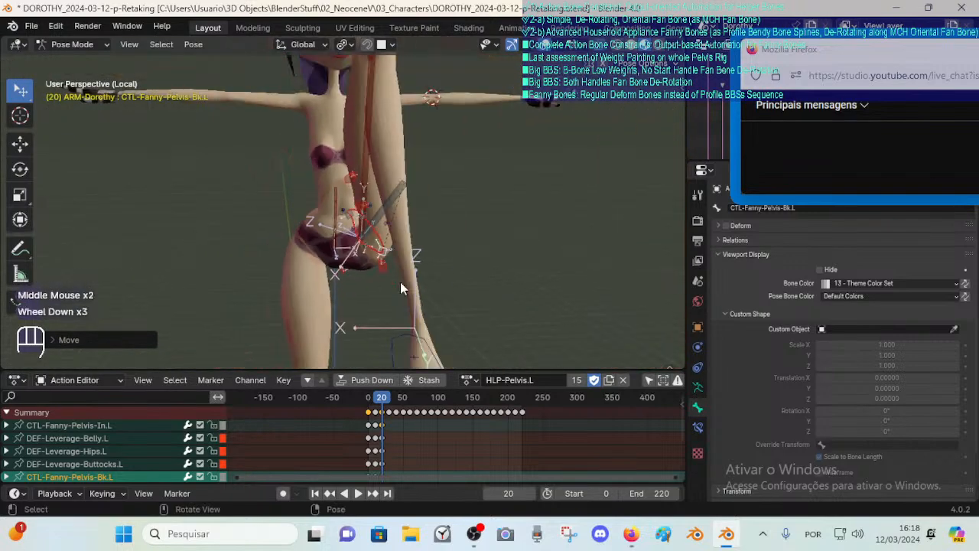
{"action": "key", "text": "Down"}
{"action": "key", "text": "Up"}
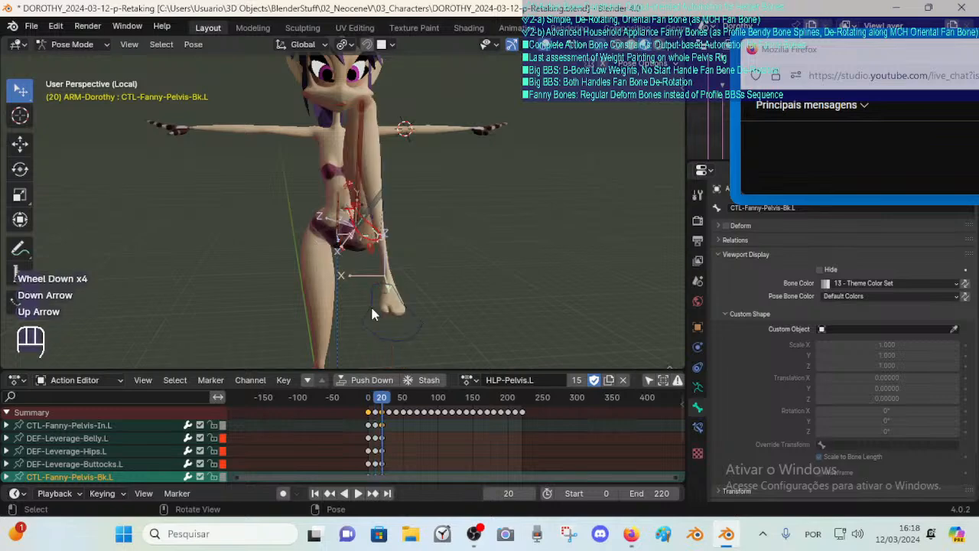
{"action": "scroll", "coordinate": [383, 262], "scroll_direction": "up", "scroll_amount": 3}
{"action": "scroll", "coordinate": [382, 264], "scroll_direction": "up", "scroll_amount": 1}
{"action": "scroll", "coordinate": [391, 275], "scroll_direction": "up", "scroll_amount": 1}
{"action": "scroll", "coordinate": [393, 283], "scroll_direction": "down", "scroll_amount": 1}
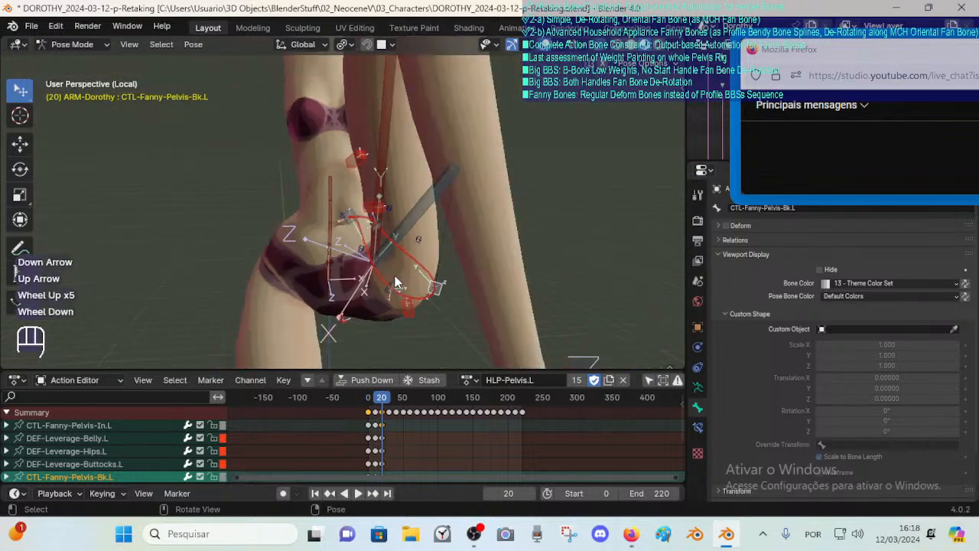
{"action": "scroll", "coordinate": [406, 292], "scroll_direction": "down", "scroll_amount": 1}
Move the MTR-Leg.L foot control slightly toward the body's midline.
{"action": "left_click", "coordinate": [395, 342]}
{"action": "scroll", "coordinate": [405, 287], "scroll_direction": "down", "scroll_amount": 2}
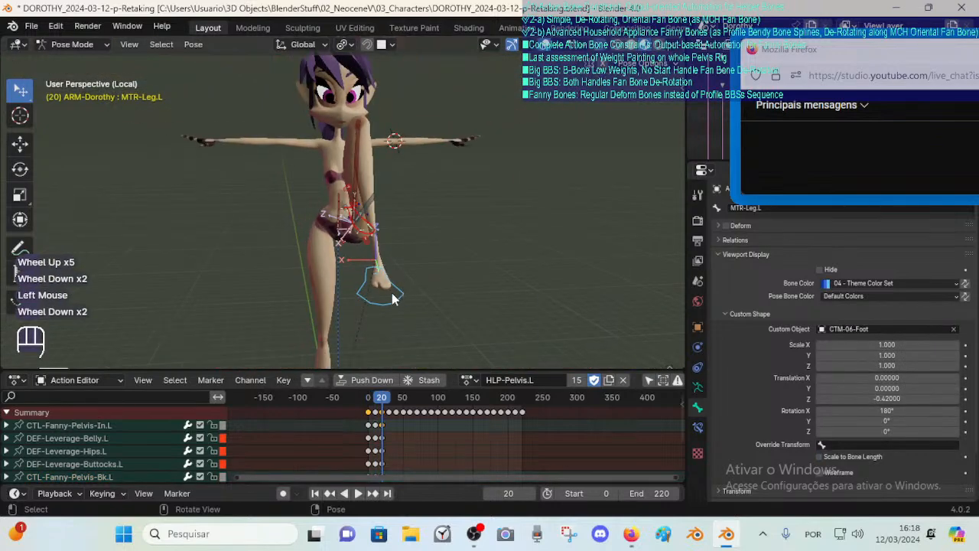
{"action": "middle_click_drag", "start_coordinate": [404, 287], "coordinate": [393, 267]}
{"action": "key", "text": "g"}
{"action": "left_click", "coordinate": [375, 212], "text": "shift"}
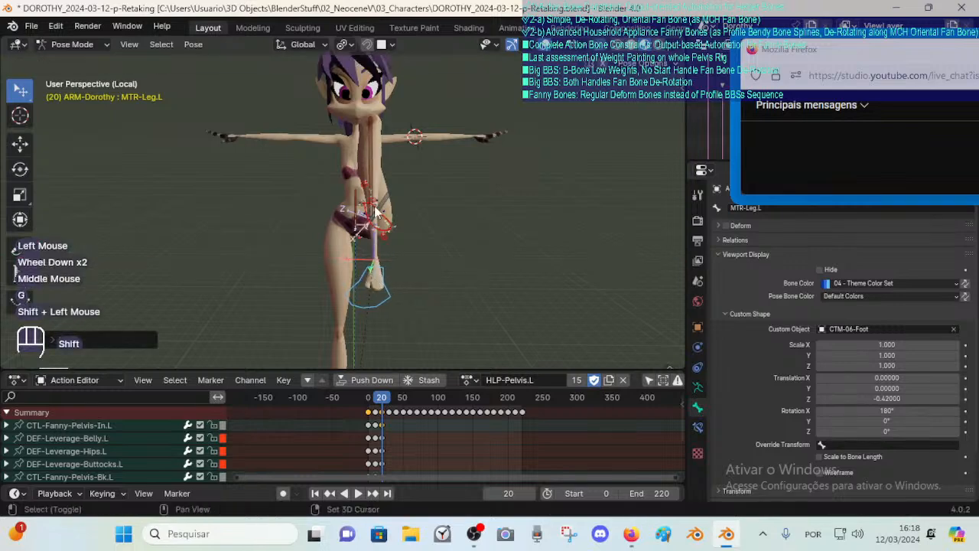
{"action": "scroll", "coordinate": [390, 203], "scroll_direction": "up", "scroll_amount": 2}
{"action": "mouse_move", "coordinate": [395, 207]}
{"action": "middle_mouse_down", "text": "shift"}
{"action": "mouse_move", "coordinate": [389, 244]}
{"action": "mouse_move", "coordinate": [295, 252]}
{"action": "mouse_move", "coordinate": [500, 235]}
{"action": "mouse_move", "coordinate": [367, 221]}
{"action": "mouse_move", "coordinate": [403, 217]}
{"action": "mouse_move", "coordinate": [385, 212]}
{"action": "middle_mouse_up", "text": "shift"}
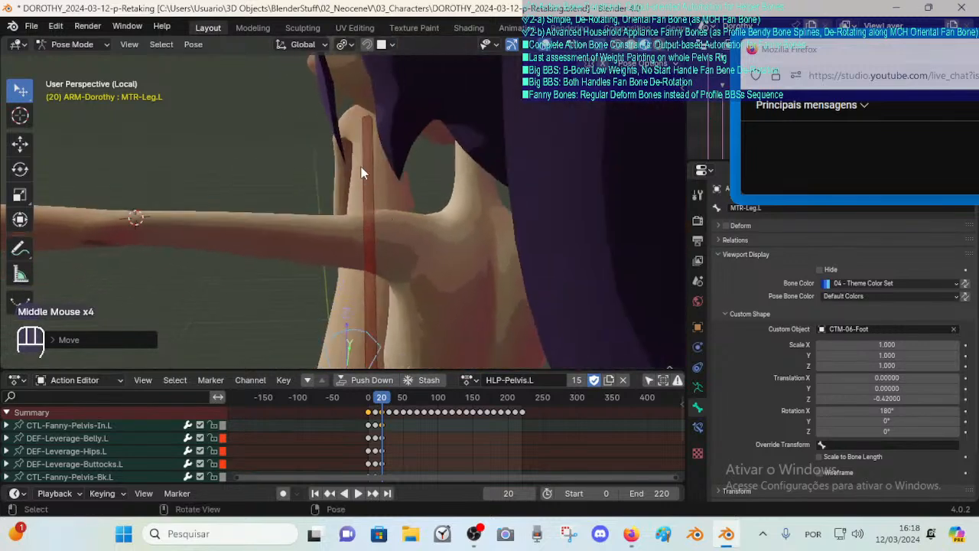
Select DEF-Thigh.L and examine the raised thigh and buttock deformation from behind.
{"action": "middle_click_drag", "start_coordinate": [361, 173], "coordinate": [373, 130]}
{"action": "left_click", "coordinate": [356, 85]}
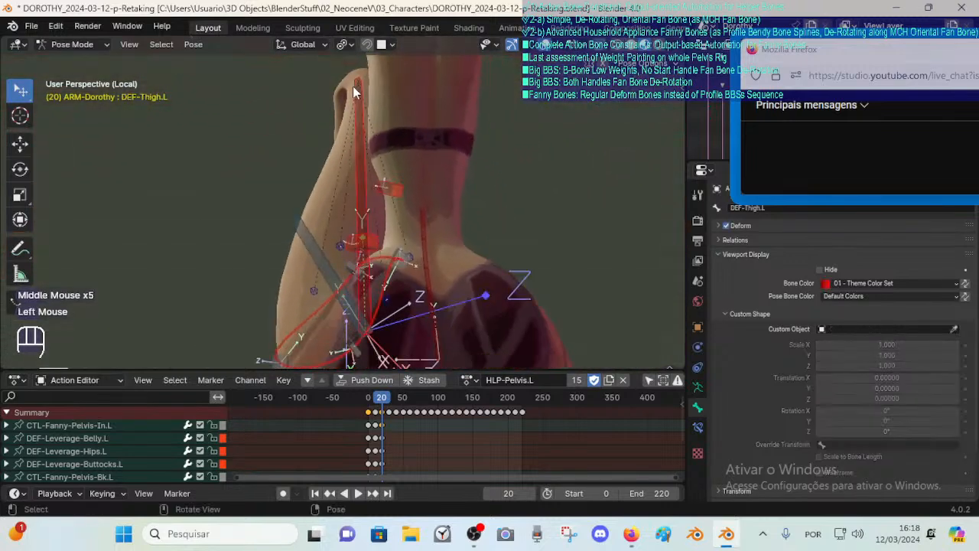
{"action": "scroll", "coordinate": [455, 317], "scroll_direction": "up", "scroll_amount": 2}
{"action": "middle_click_drag", "start_coordinate": [455, 317], "coordinate": [429, 224]}
{"action": "scroll", "coordinate": [431, 233], "scroll_direction": "down", "scroll_amount": 4}
{"action": "mouse_move", "coordinate": [396, 284]}
{"action": "middle_mouse_down"}
{"action": "mouse_move", "coordinate": [402, 298]}
{"action": "mouse_move", "coordinate": [385, 297]}
{"action": "middle_mouse_up"}
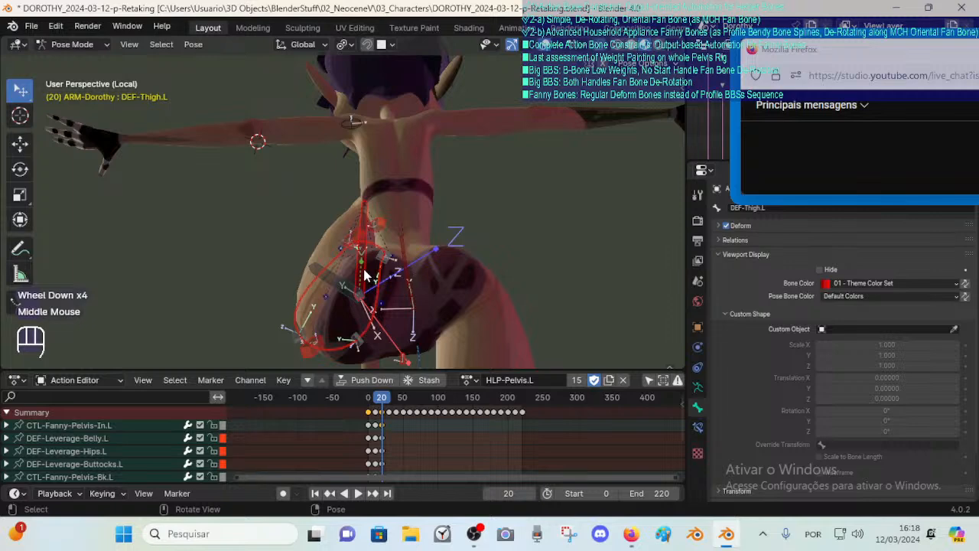
{"action": "middle_click_drag", "start_coordinate": [371, 263], "coordinate": [375, 216]}
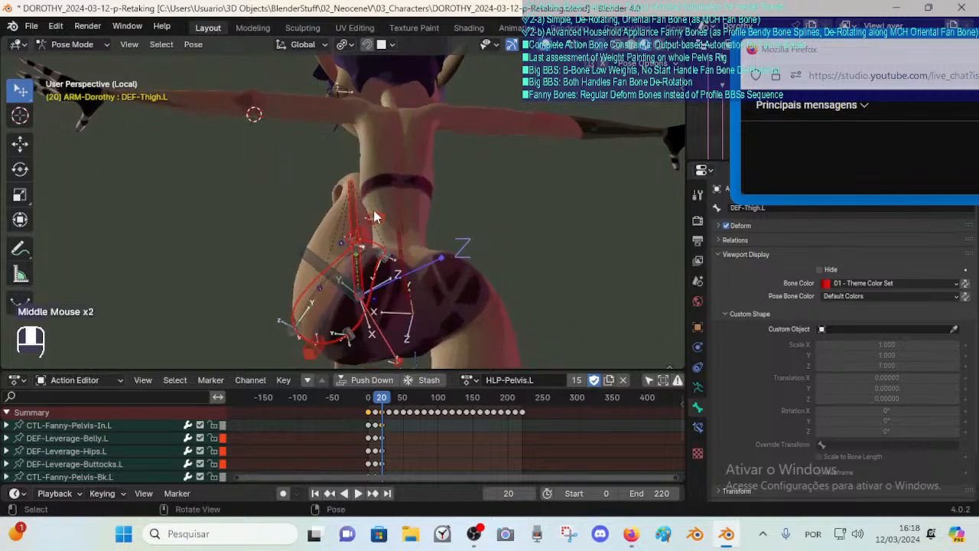
Compare the raised left thigh with its rest pose, examining the deformation from behind and from the front.
{"action": "key", "text": "Tab"}
{"action": "middle_click_drag", "start_coordinate": [312, 212], "coordinate": [324, 194]}
{"action": "scroll", "coordinate": [362, 274], "scroll_direction": "down", "scroll_amount": 2}
{"action": "key", "text": "Tab"}
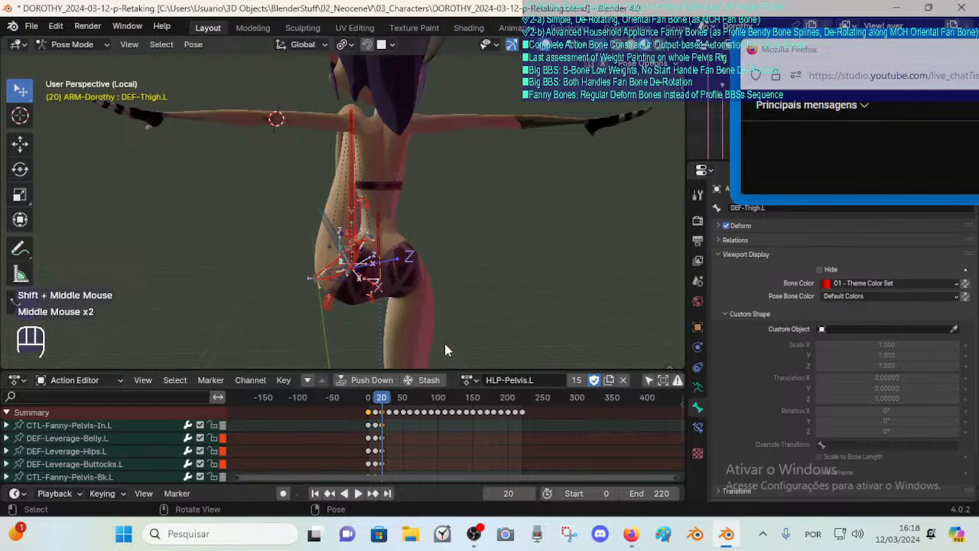
{"action": "middle_click_drag", "start_coordinate": [319, 274], "coordinate": [306, 200]}
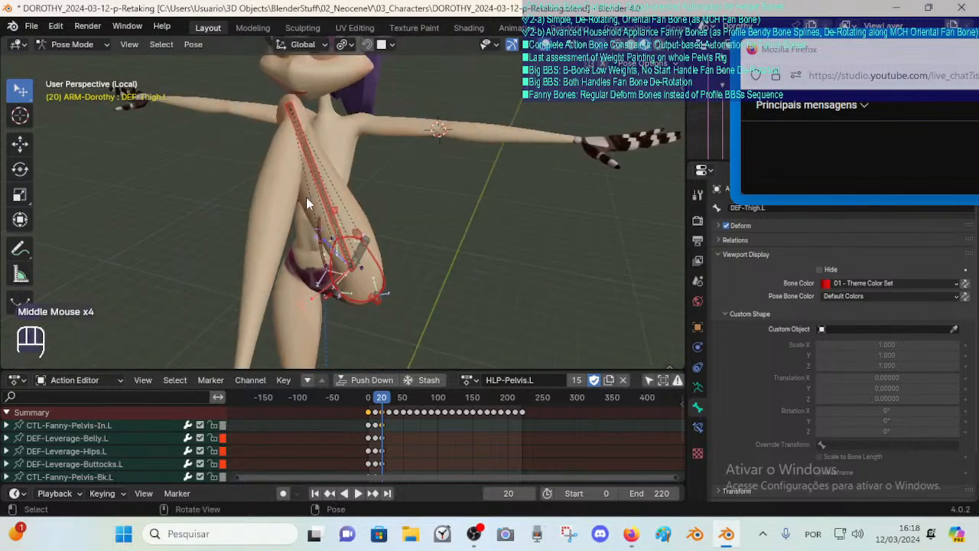
{"action": "scroll", "coordinate": [325, 193], "scroll_direction": "down", "scroll_amount": 2}
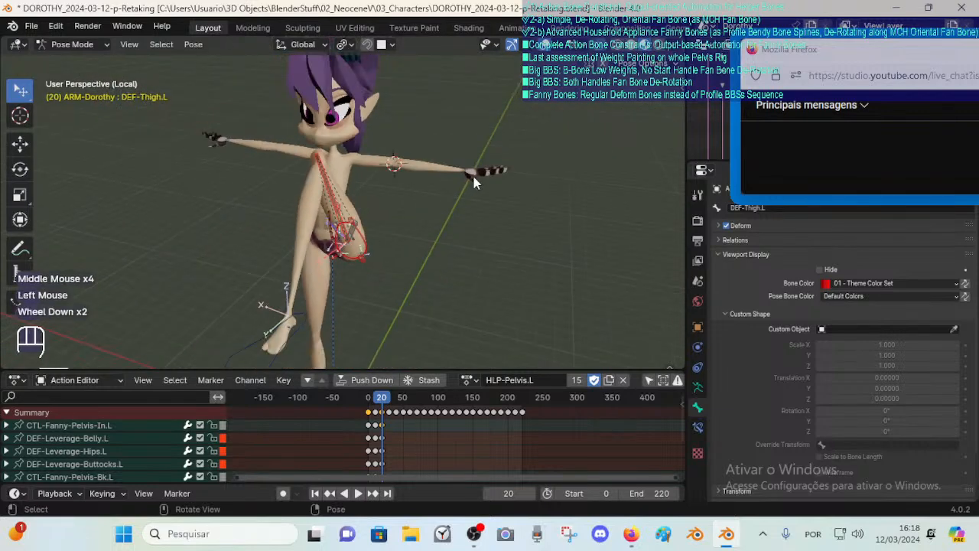
Briefly toggle the help, leverage and mechanism bone collections to look for extra leg bones, viewing the leg from the side.
{"action": "key", "text": "n"}
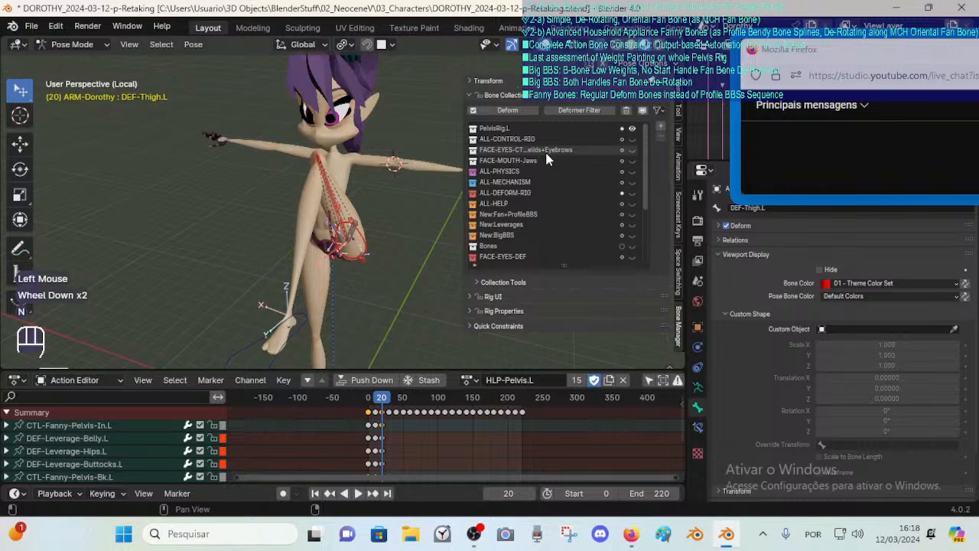
{"action": "left_click", "coordinate": [631, 205]}
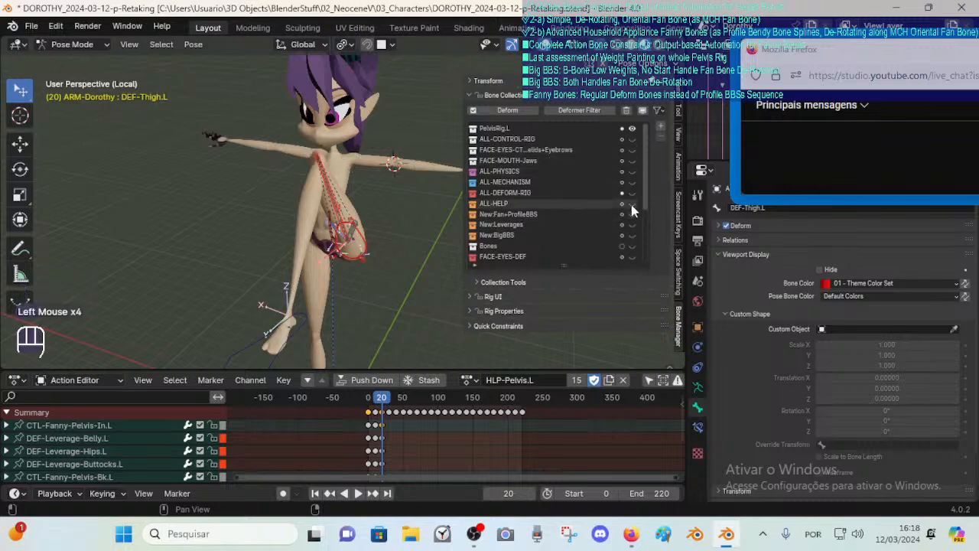
{"action": "left_click", "coordinate": [632, 205]}
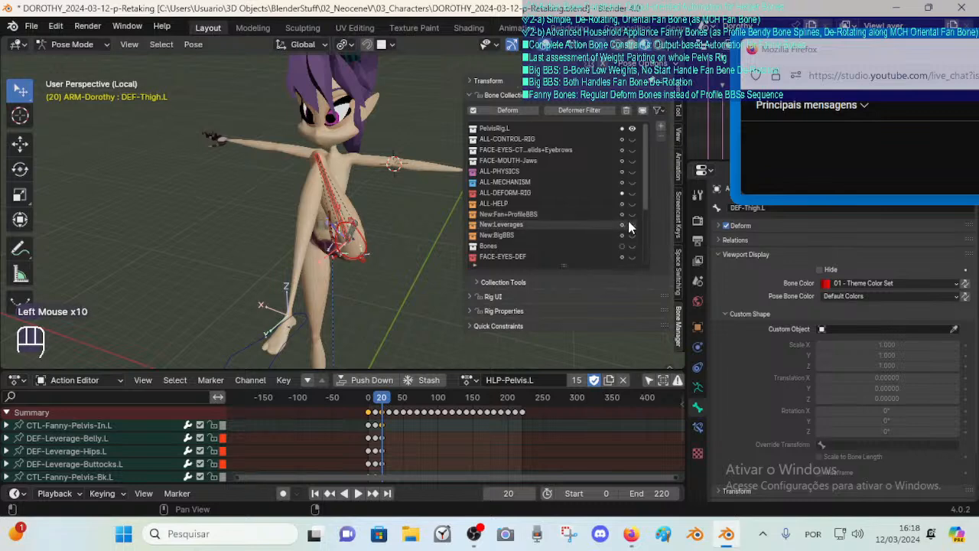
{"action": "left_click", "coordinate": [628, 220]}
{"action": "left_click", "coordinate": [628, 220]}
{"action": "left_click", "coordinate": [634, 184]}
{"action": "left_click", "coordinate": [634, 183]}
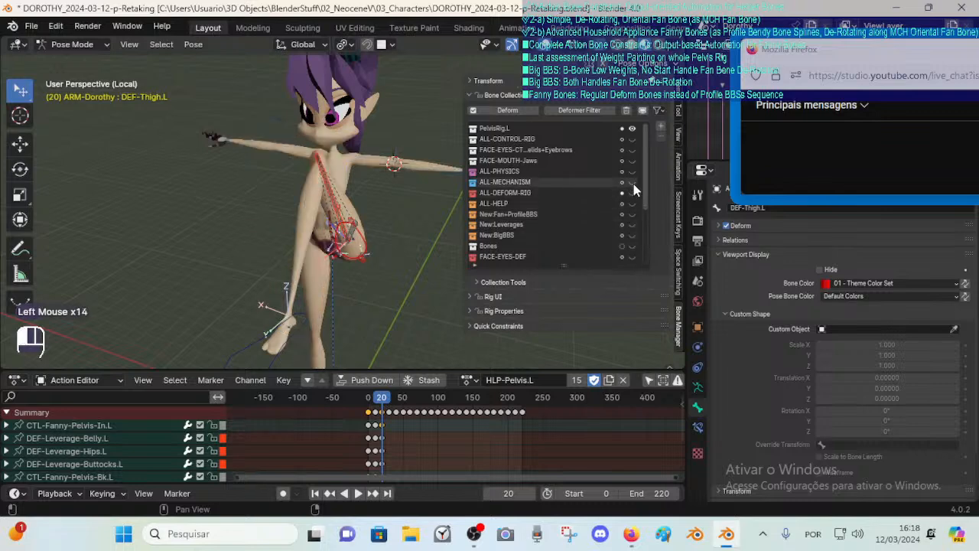
{"action": "middle_click_drag", "start_coordinate": [301, 189], "coordinate": [238, 211]}
{"action": "scroll", "coordinate": [307, 207], "scroll_direction": "up", "scroll_amount": 2}
{"action": "middle_click_drag", "start_coordinate": [307, 208], "coordinate": [226, 210]}
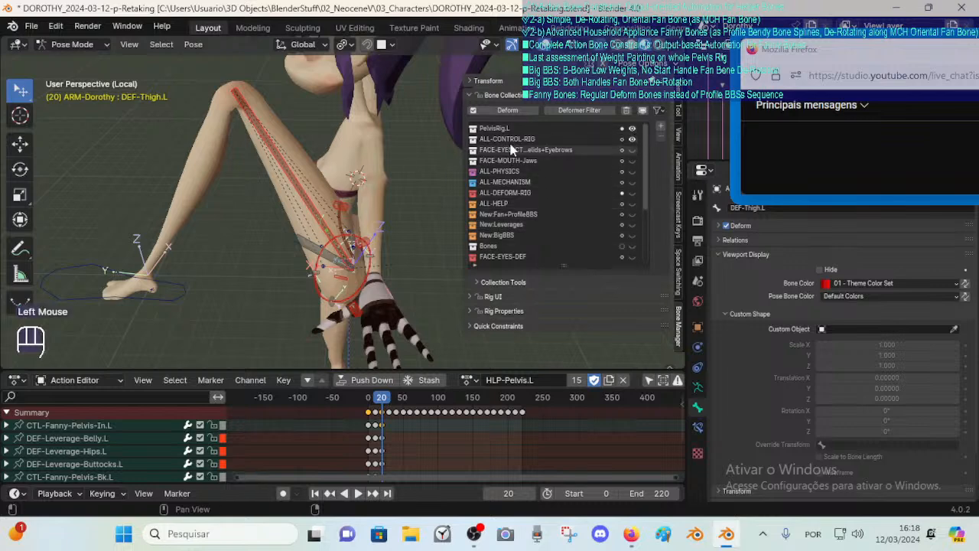
Show only the ALL-CONTROL-RIG bone collection, hiding PelvisRig.L, and reveal its hidden bones.
{"action": "left_click", "coordinate": [633, 138]}
{"action": "scroll", "coordinate": [570, 212], "scroll_direction": "down", "scroll_amount": 2}
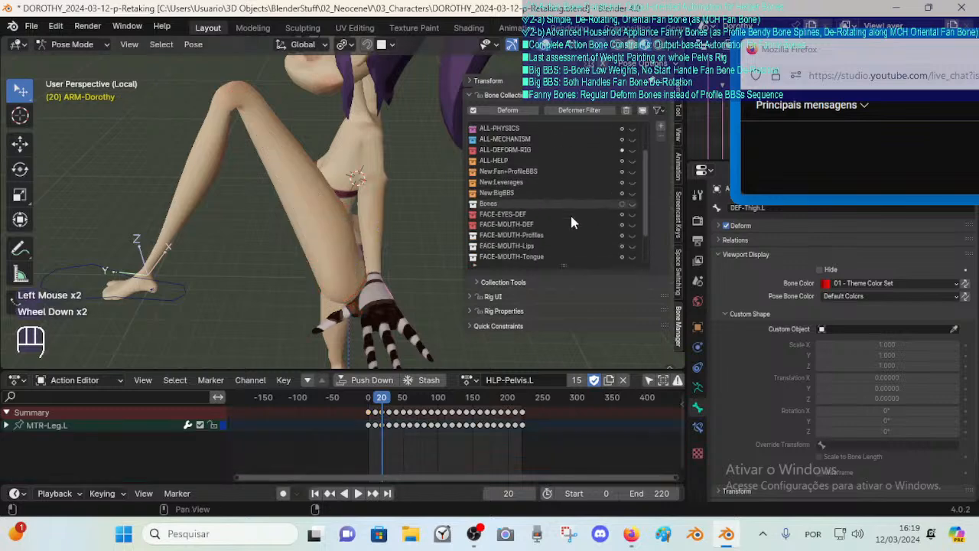
{"action": "scroll", "coordinate": [570, 213], "scroll_direction": "up", "scroll_amount": 2}
{"action": "key", "text": "alt+h"}
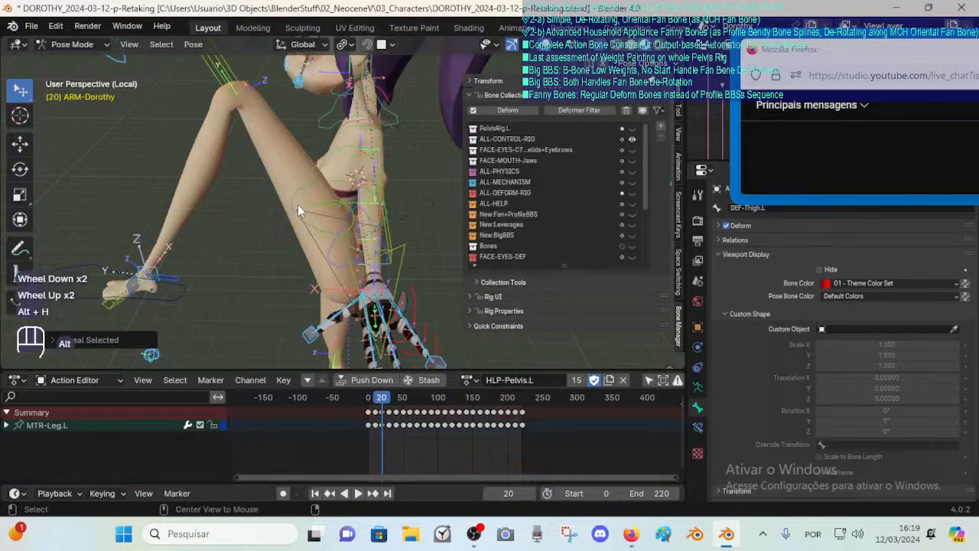
Select the left knee control CTL-Knee.L and try rotating it.
{"action": "scroll", "coordinate": [298, 204], "scroll_direction": "down", "scroll_amount": 1}
{"action": "left_click", "coordinate": [249, 104]}
{"action": "middle_click_drag", "start_coordinate": [270, 207], "coordinate": [329, 229], "text": "shift"}
{"action": "middle_click_drag", "start_coordinate": [329, 230], "coordinate": [419, 234]}
{"action": "key", "text": "r"}
{"action": "key", "text": "Escape"}
{"action": "scroll", "coordinate": [413, 248], "scroll_direction": "up", "scroll_amount": 1}
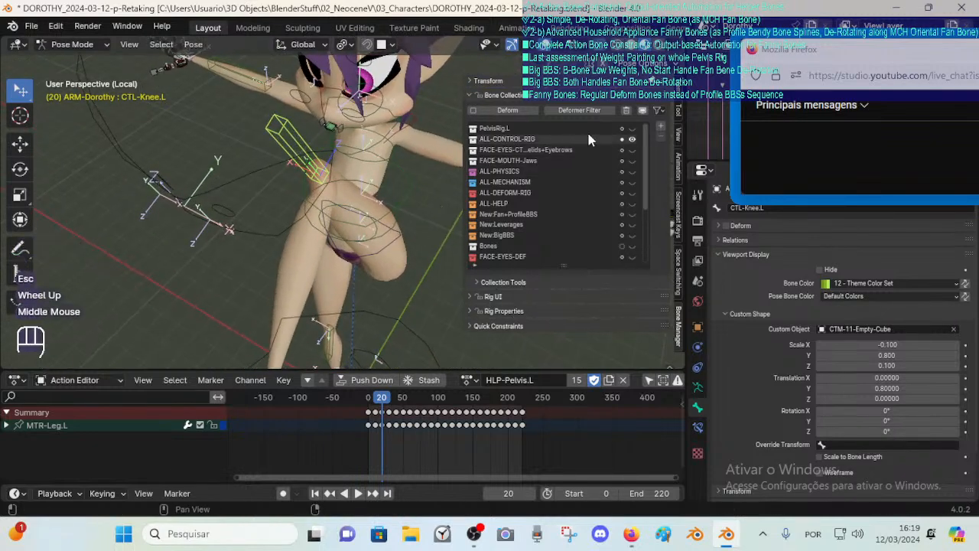
Show the PelvisRig.L bone collection alongside the control rig and clear CTL-Knee.L's rotation.
{"action": "left_click", "coordinate": [632, 127]}
{"action": "middle_click_drag", "start_coordinate": [371, 173], "coordinate": [402, 200]}
{"action": "scroll", "coordinate": [406, 188], "scroll_direction": "up", "scroll_amount": 2}
{"action": "middle_click_drag", "start_coordinate": [402, 201], "coordinate": [380, 200], "text": "shift"}
{"action": "scroll", "coordinate": [376, 197], "scroll_direction": "up", "scroll_amount": 2}
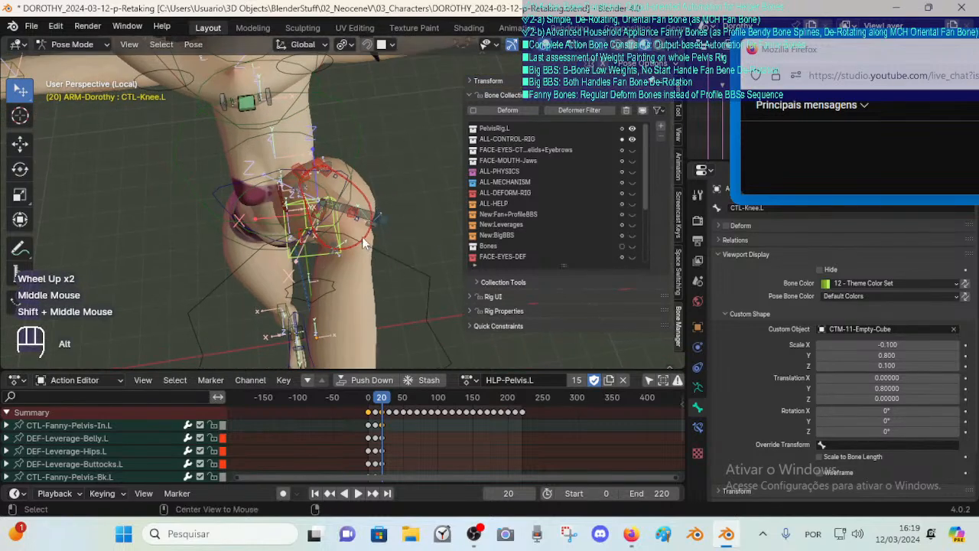
{"action": "key", "text": "alt+r"}
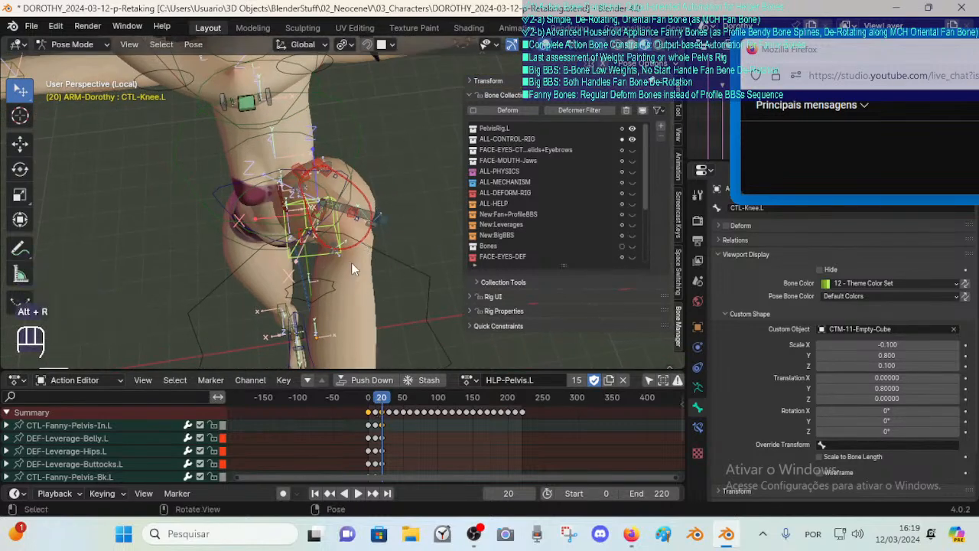
Check the left knee control at frame 0, stepping through the keyframes back to frame 20.
{"action": "left_click_drag", "start_coordinate": [384, 399], "coordinate": [343, 401]}
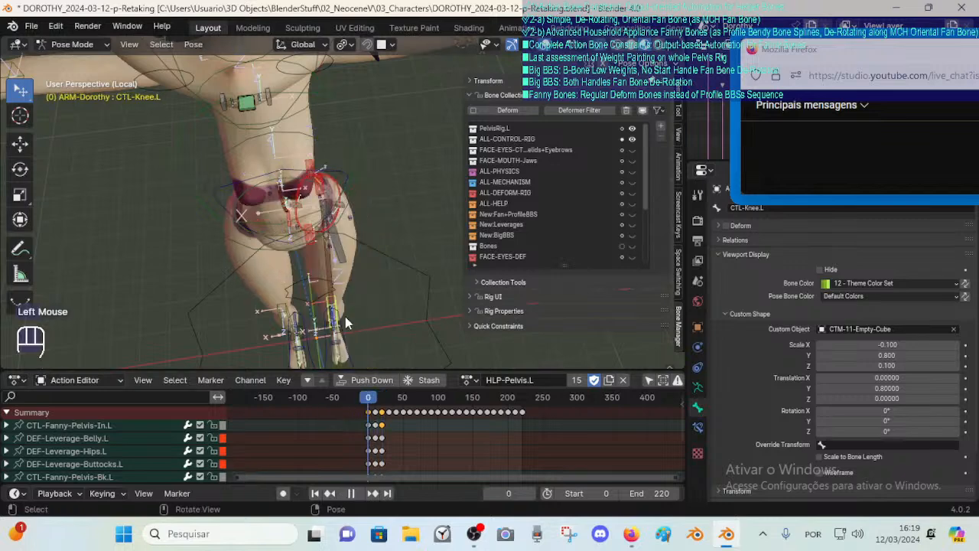
{"action": "middle_click_drag", "start_coordinate": [345, 318], "coordinate": [334, 203]}
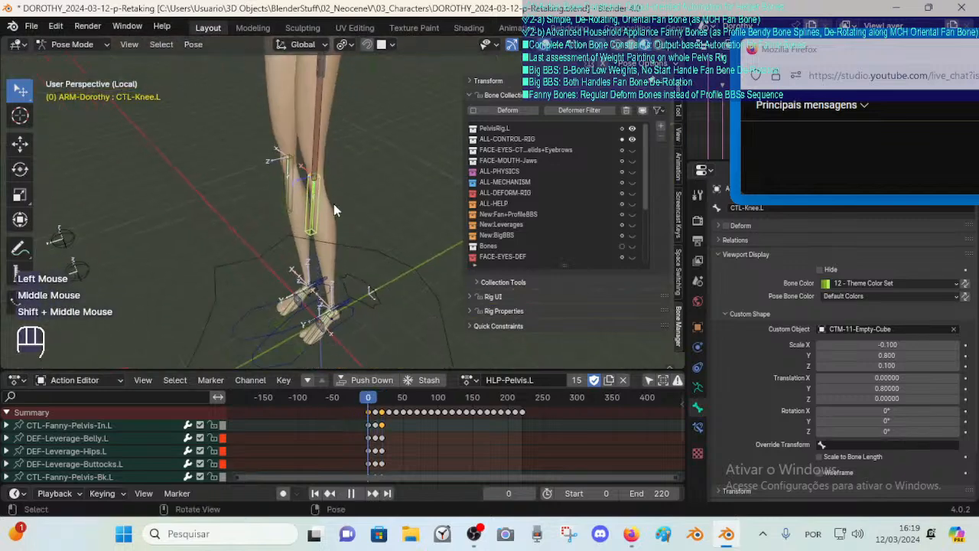
{"action": "key", "text": "k"}
{"action": "left_click", "coordinate": [320, 323]}
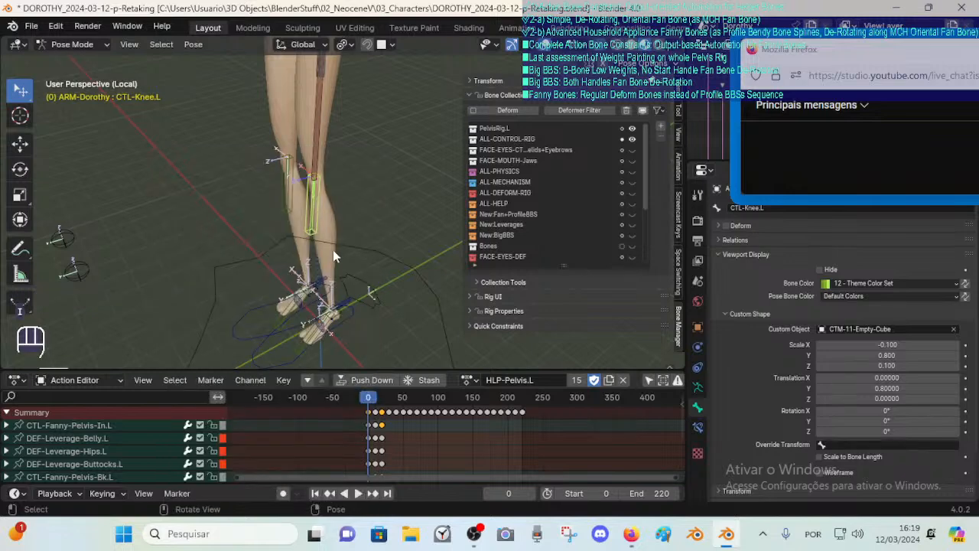
{"action": "key", "text": "Up"}
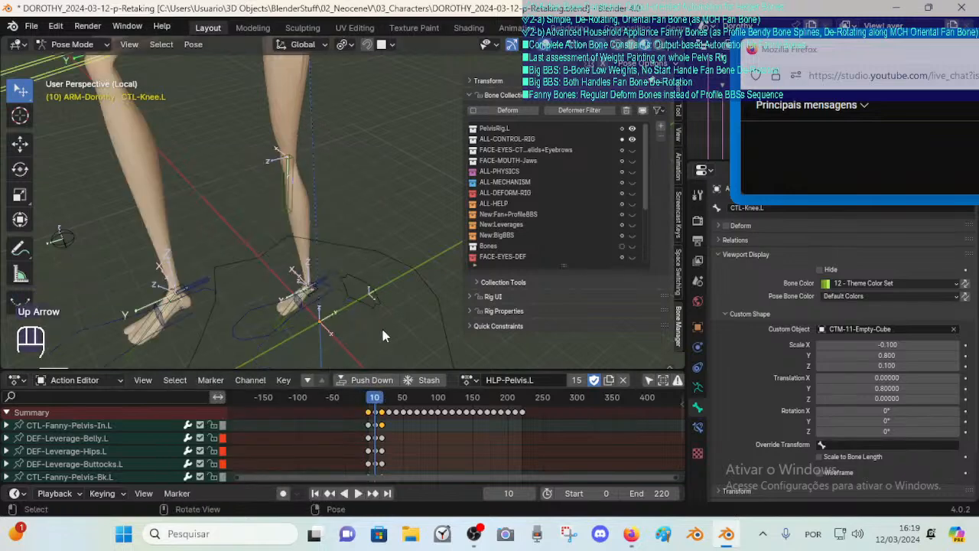
{"action": "key", "text": "Up"}
{"action": "middle_click_drag", "start_coordinate": [300, 170], "coordinate": [317, 224], "text": "shift"}
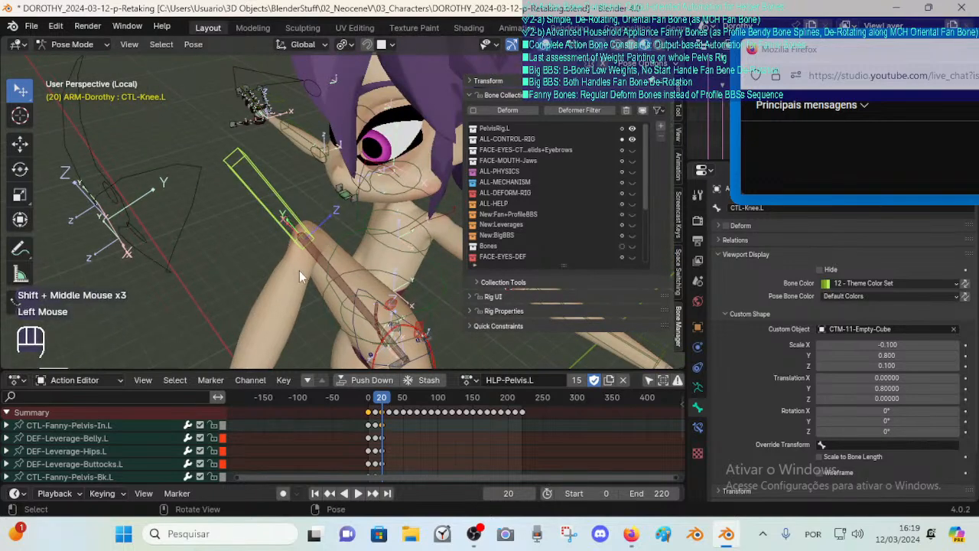
Try rotating CTL-Knee.L freely and about the Y axis while viewing the hips from the front.
{"action": "middle_click_drag", "start_coordinate": [299, 270], "coordinate": [403, 236]}
{"action": "middle_click", "coordinate": [410, 232]}
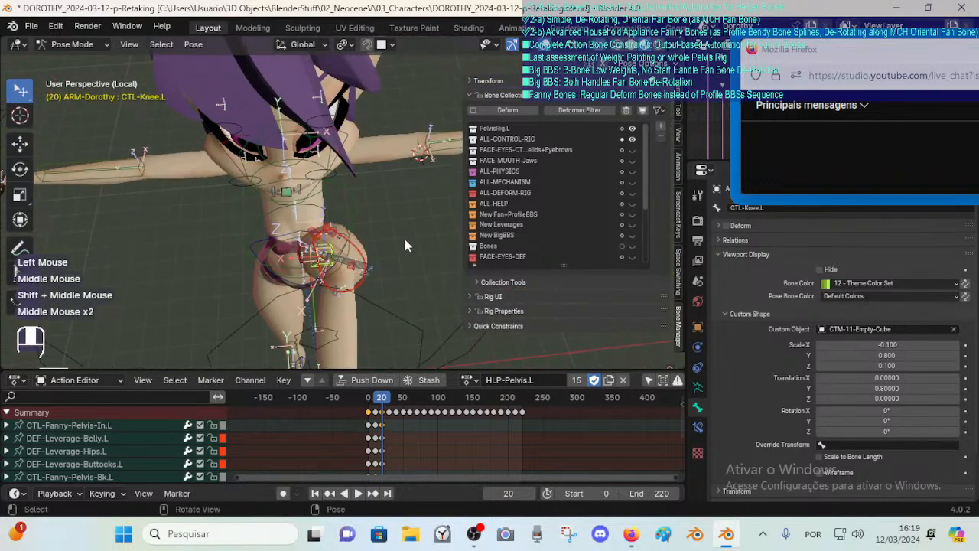
{"action": "key", "text": "r"}
{"action": "key", "text": "Escape"}
{"action": "key", "text": "r"}
{"action": "key", "text": "y"}
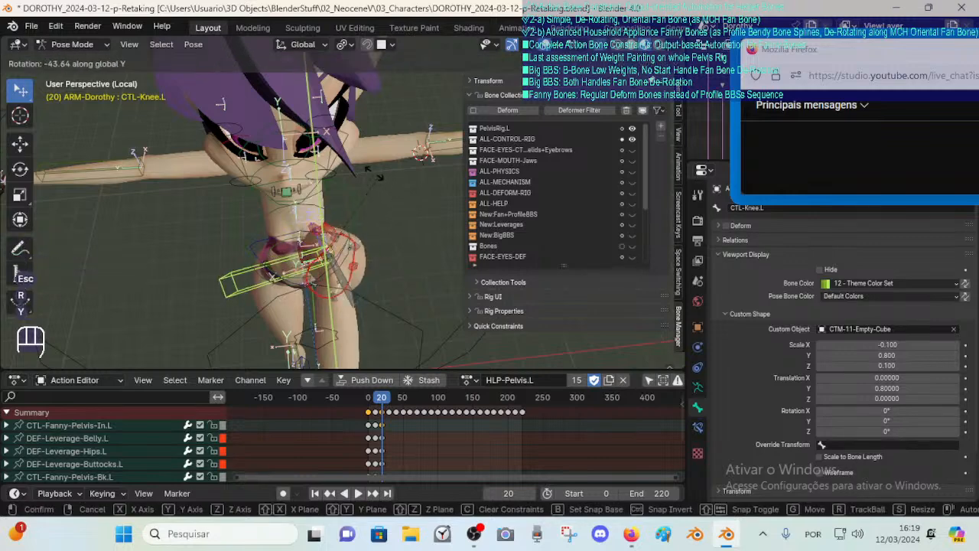
{"action": "key", "text": "Escape"}
Test further Y-axis rotations of CTL-Knee.L at frame 20 from closer and different viewpoints.
{"action": "middle_click_drag", "start_coordinate": [333, 270], "coordinate": [392, 229]}
{"action": "scroll", "coordinate": [321, 260], "scroll_direction": "up", "scroll_amount": 1}
{"action": "scroll", "coordinate": [396, 239], "scroll_direction": "up", "scroll_amount": 1}
{"action": "key", "text": "r"}
{"action": "key", "text": "y"}
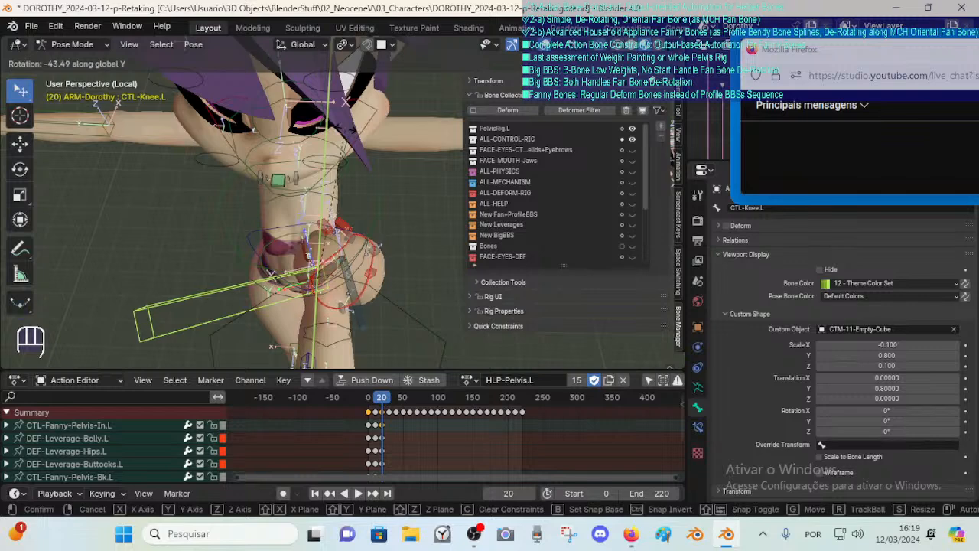
{"action": "left_click", "coordinate": [332, 131]}
{"action": "middle_click_drag", "start_coordinate": [332, 131], "coordinate": [263, 213]}
{"action": "key", "text": "r"}
{"action": "key", "text": "y"}
{"action": "left_click", "coordinate": [358, 208]}
Inspect the legs' rest pose in Edit Mode, and return to Pose Mode.
{"action": "scroll", "coordinate": [263, 213], "scroll_direction": "down", "scroll_amount": 2}
{"action": "key", "text": "Tab"}
{"action": "scroll", "coordinate": [387, 319], "scroll_direction": "down", "scroll_amount": 2}
{"action": "middle_click_drag", "start_coordinate": [380, 326], "coordinate": [374, 306], "text": "shift"}
{"action": "middle_click_drag", "start_coordinate": [374, 306], "coordinate": [392, 242]}
{"action": "scroll", "coordinate": [372, 246], "scroll_direction": "up", "scroll_amount": 1}
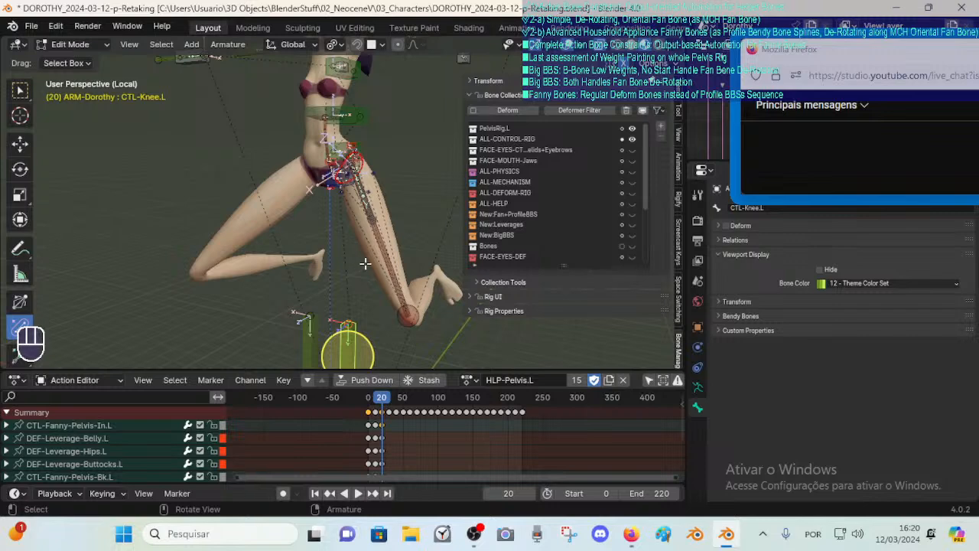
{"action": "key", "text": "Tab"}
Try several free rotations of CTL-Knee.L at frame 20 while watching the buttock and thigh from behind.
{"action": "middle_click_drag", "start_coordinate": [365, 263], "coordinate": [303, 165]}
{"action": "scroll", "coordinate": [323, 180], "scroll_direction": "up", "scroll_amount": 3}
{"action": "scroll", "coordinate": [282, 194], "scroll_direction": "down", "scroll_amount": 1}
{"action": "scroll", "coordinate": [287, 228], "scroll_direction": "down", "scroll_amount": 1}
{"action": "left_click", "coordinate": [282, 197]}
{"action": "left_click", "coordinate": [275, 124]}
{"action": "key", "text": "r"}
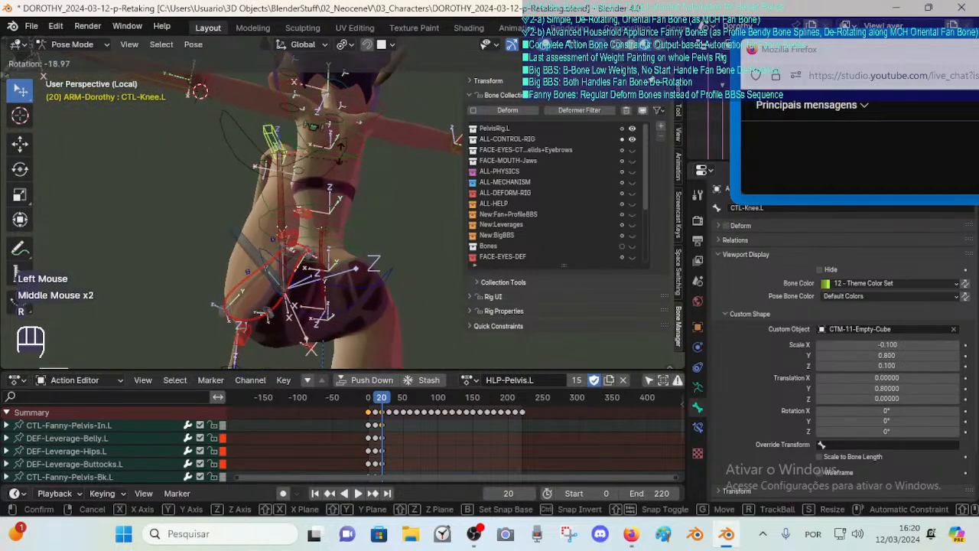
{"action": "key", "text": "r"}
{"action": "key", "text": "Escape"}
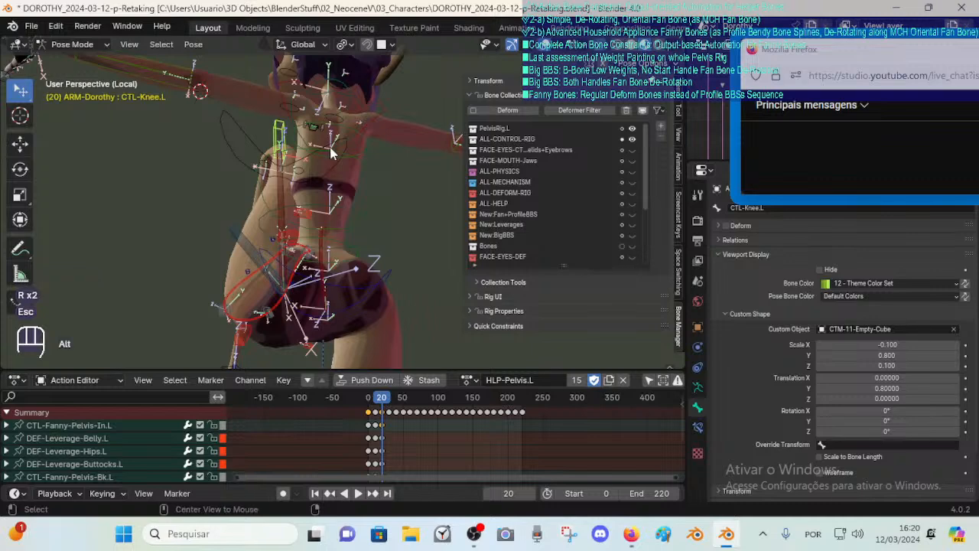
{"action": "key", "text": "r"}
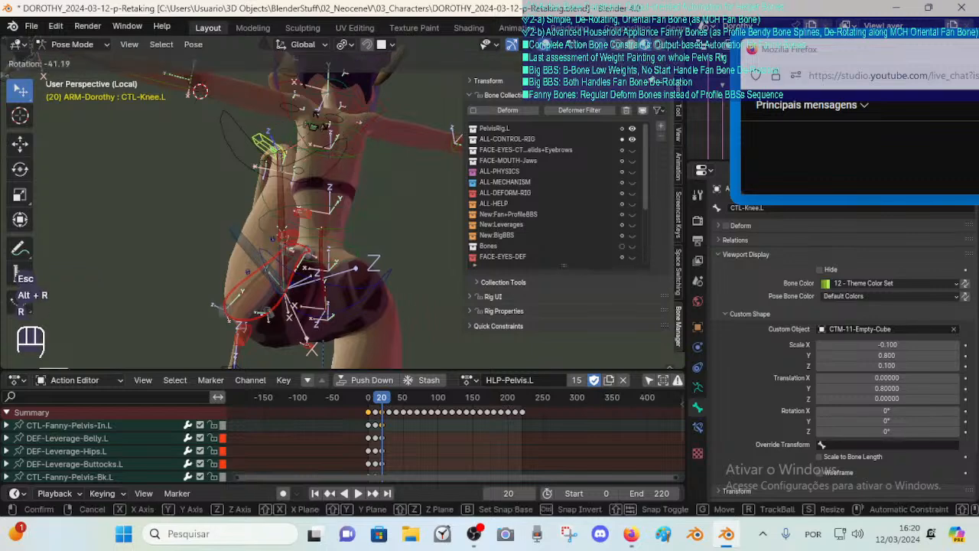
{"action": "key", "text": "Escape"}
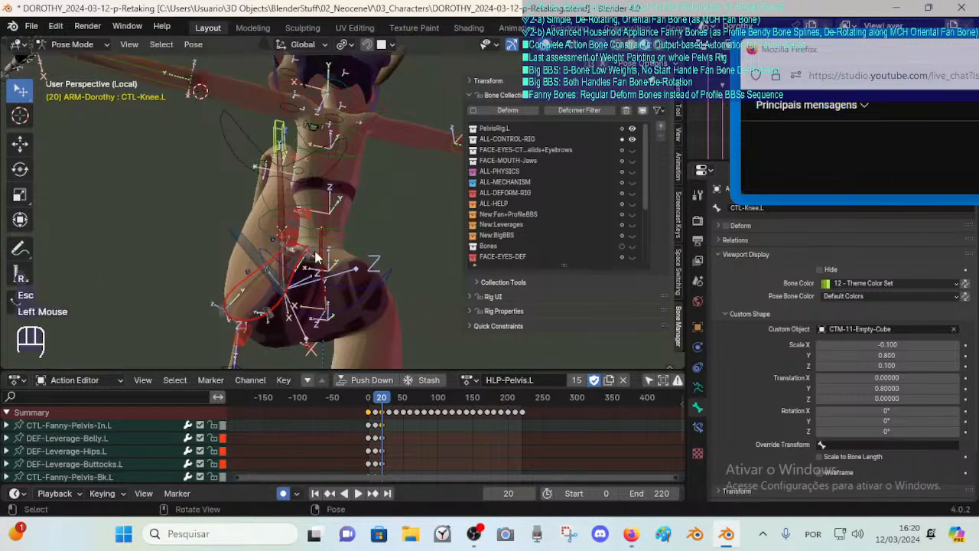
Insert a Location, Rotation, Scale & Custom Properties keyframe for CTL-Knee.L at frame 0.
{"action": "key", "text": "Down"}
{"action": "middle_click_drag", "start_coordinate": [341, 284], "coordinate": [412, 301]}
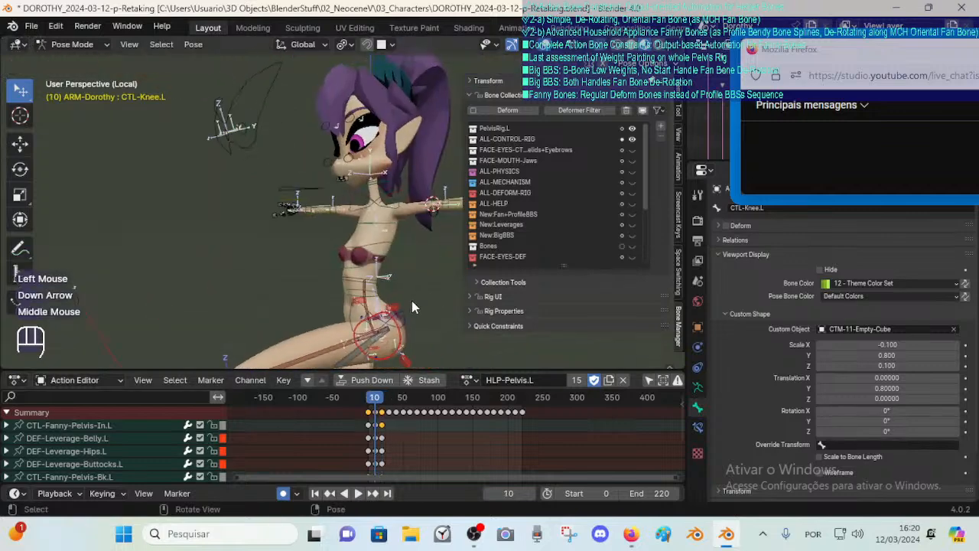
{"action": "key", "text": "Down"}
{"action": "middle_click_drag", "start_coordinate": [364, 330], "coordinate": [330, 148], "text": "shift"}
{"action": "scroll", "coordinate": [369, 300], "scroll_direction": "down", "scroll_amount": 2}
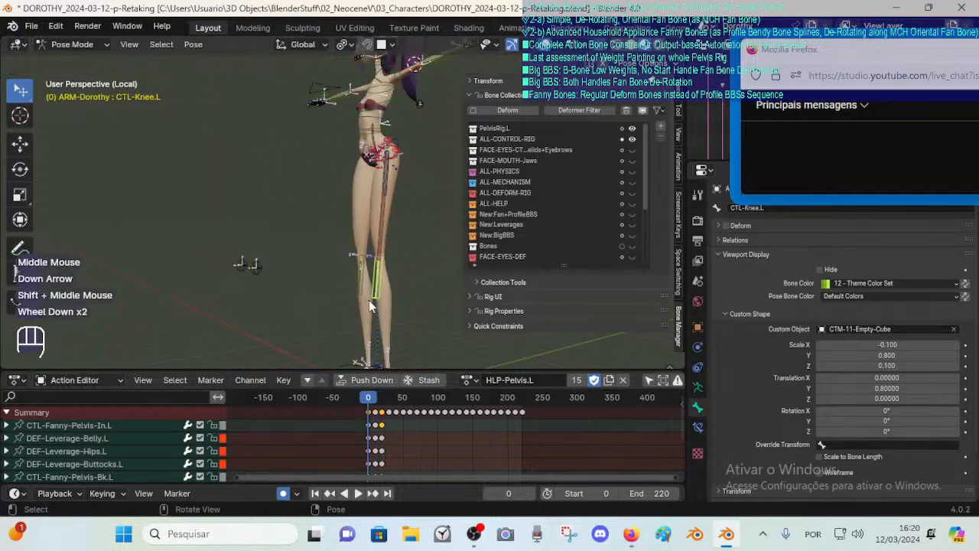
{"action": "left_click", "coordinate": [383, 293]}
{"action": "key", "text": "i"}
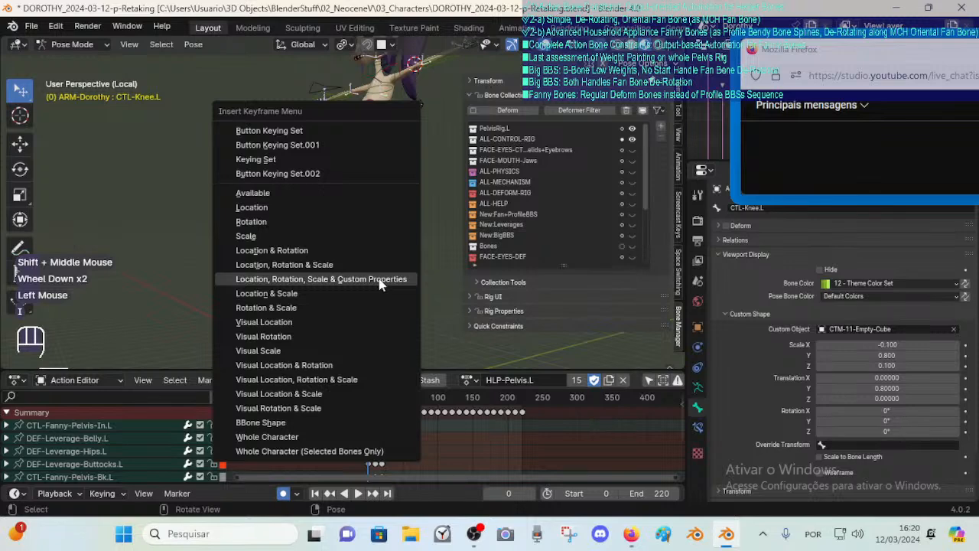
{"action": "left_click", "coordinate": [380, 282]}
Rotate CTL-Knee.L about 49° at frame 20 from a front view of the pelvis.
{"action": "key", "text": "Up"}
{"action": "key", "text": "Up"}
{"action": "middle_click_drag", "start_coordinate": [325, 147], "coordinate": [394, 242], "text": "shift"}
{"action": "scroll", "coordinate": [357, 257], "scroll_direction": "up", "scroll_amount": 2}
{"action": "scroll", "coordinate": [403, 206], "scroll_direction": "up", "scroll_amount": 1}
{"action": "scroll", "coordinate": [387, 221], "scroll_direction": "up", "scroll_amount": 1}
{"action": "key", "text": "r"}
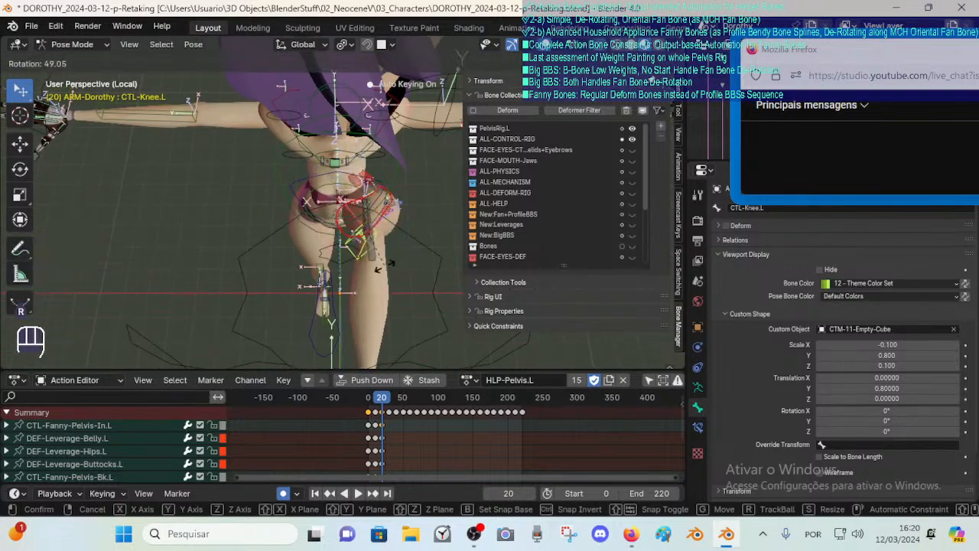
{"action": "left_click", "coordinate": [377, 268]}
Select DEF-Thigh.L and examine the raised leg's deformation from the side.
{"action": "middle_click_drag", "start_coordinate": [375, 225], "coordinate": [227, 163]}
{"action": "left_click", "coordinate": [249, 143]}
{"action": "scroll", "coordinate": [353, 202], "scroll_direction": "down", "scroll_amount": 1}
{"action": "scroll", "coordinate": [299, 173], "scroll_direction": "down", "scroll_amount": 1}
{"action": "middle_click_drag", "start_coordinate": [236, 257], "coordinate": [244, 254], "text": "shift"}
{"action": "scroll", "coordinate": [244, 254], "scroll_direction": "down", "scroll_amount": 2}
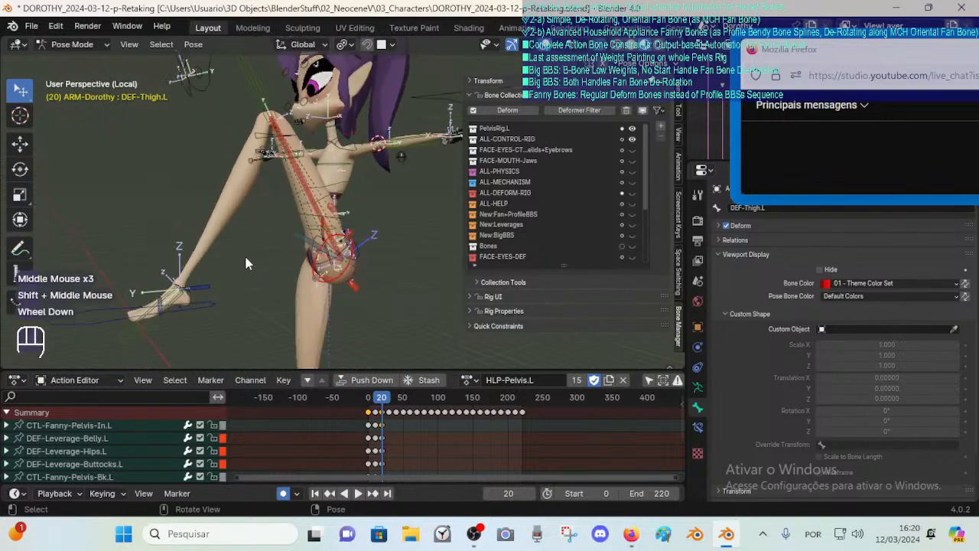
{"action": "scroll", "coordinate": [268, 311], "scroll_direction": "up", "scroll_amount": 1}
{"action": "scroll", "coordinate": [273, 286], "scroll_direction": "up", "scroll_amount": 1}
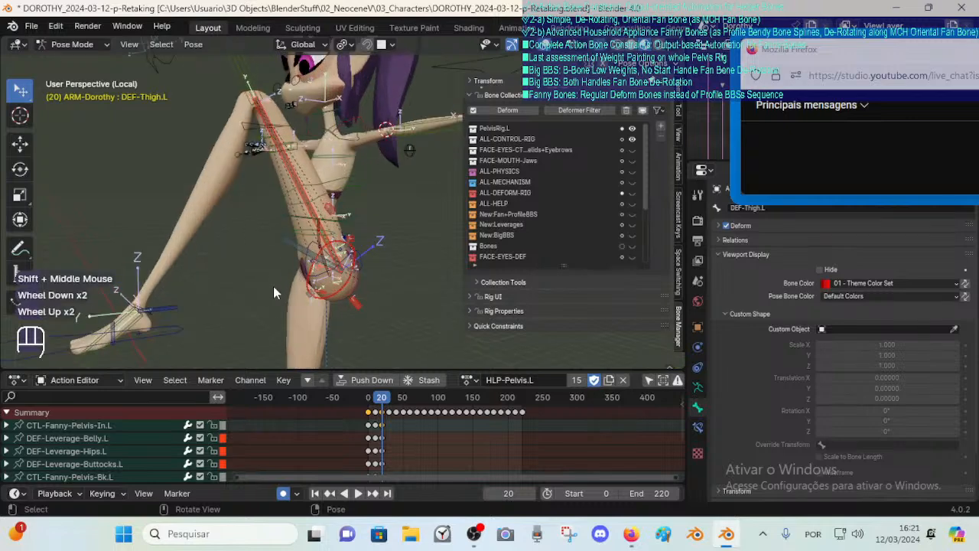
Add CTL-Knee.L to the PelvisRig.L bone collection.
{"action": "scroll", "coordinate": [436, 178], "scroll_direction": "down", "scroll_amount": 1}
{"action": "left_click", "coordinate": [273, 100]}
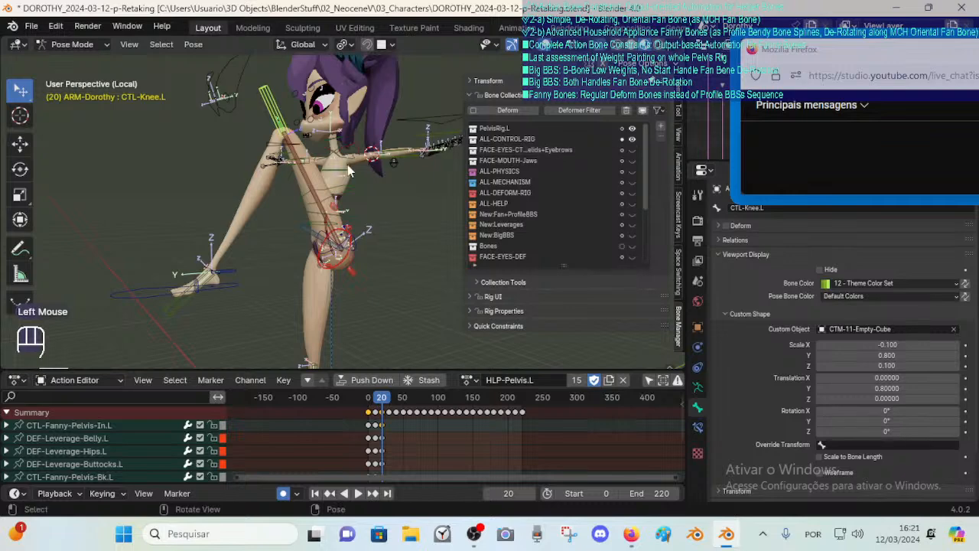
{"action": "key", "text": "shift+m"}
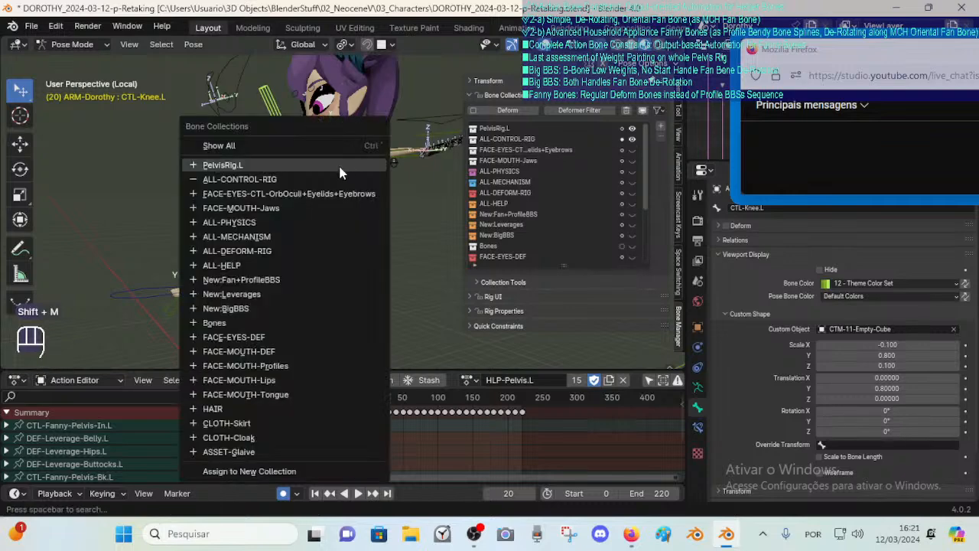
{"action": "left_click", "coordinate": [340, 166]}
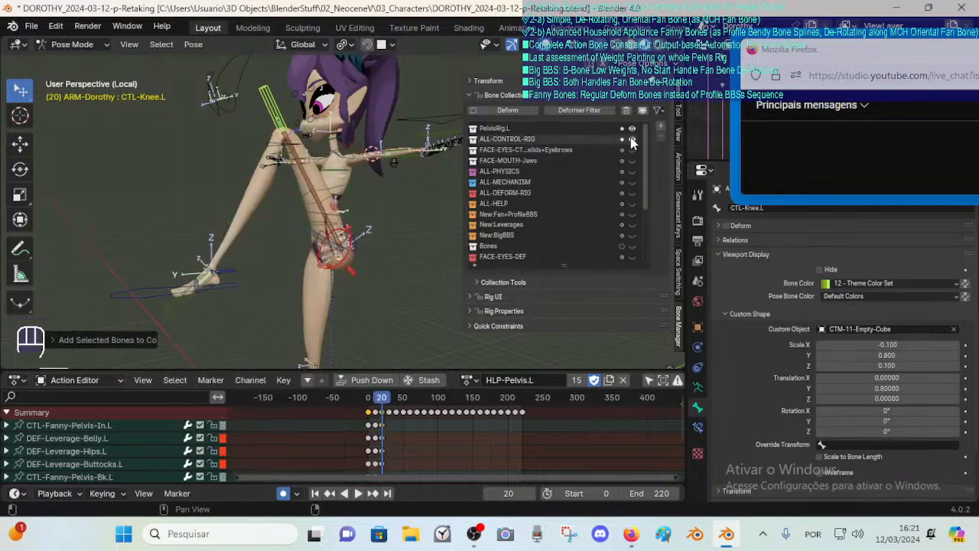
Deselect all bones, hide the ALL-CONTROL-RIG bone collection while keeping PelvisRig.L shown, and save the file.
{"action": "key", "text": "alt+a"}
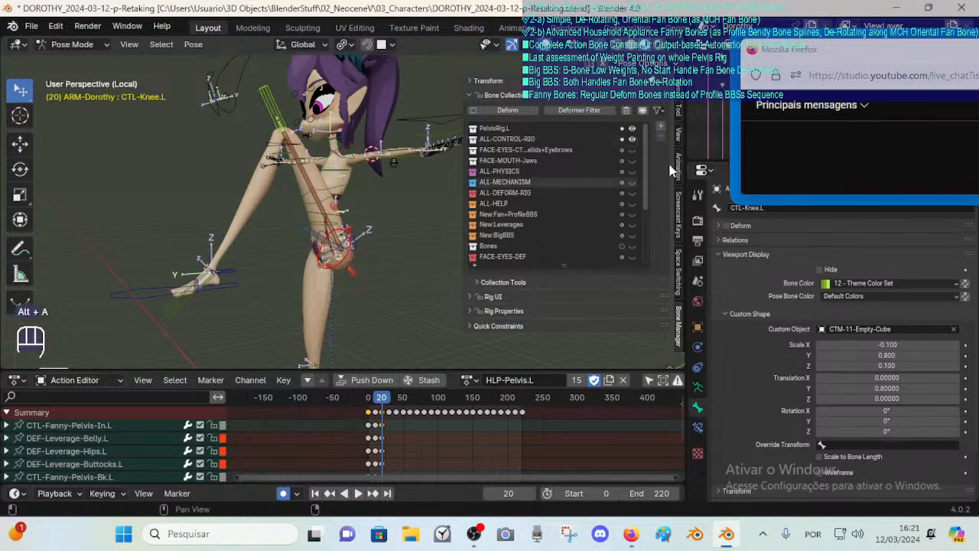
{"action": "left_click", "coordinate": [631, 140]}
{"action": "left_click", "coordinate": [632, 127]}
{"action": "left_click", "coordinate": [631, 128]}
{"action": "middle_click_drag", "start_coordinate": [344, 191], "coordinate": [307, 181]}
{"action": "scroll", "coordinate": [377, 230], "scroll_direction": "up", "scroll_amount": 2}
{"action": "middle_click_drag", "start_coordinate": [377, 236], "coordinate": [361, 265]}
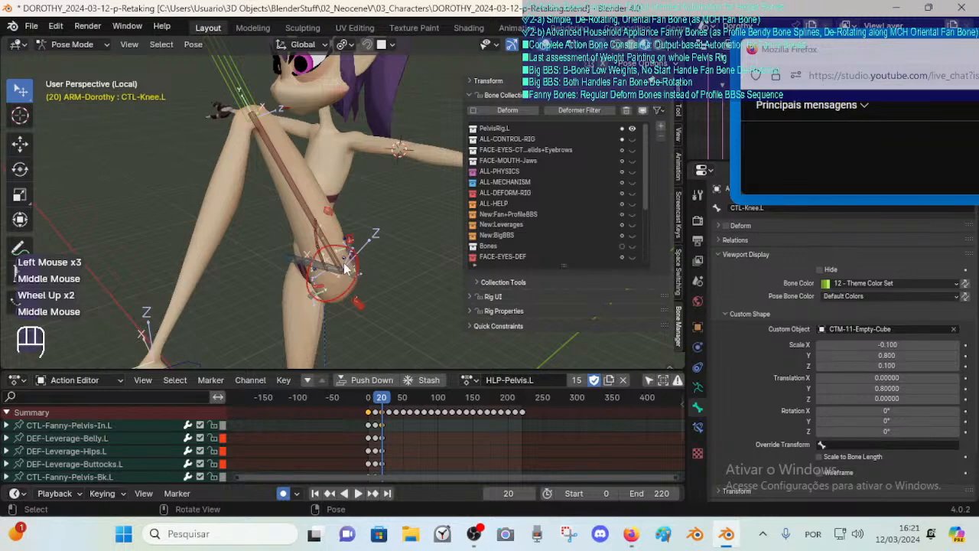
{"action": "key", "text": "ctrl+s"}
Move CTL-Fanny-Pelvis-Out.L slightly inward on the raised left hip at frame 20 and rotate it to follow the surface.
{"action": "middle_click_drag", "start_coordinate": [290, 270], "coordinate": [376, 233]}
{"action": "scroll", "coordinate": [341, 263], "scroll_direction": "up", "scroll_amount": 3}
{"action": "middle_click_drag", "start_coordinate": [376, 232], "coordinate": [249, 273]}
{"action": "scroll", "coordinate": [251, 201], "scroll_direction": "up", "scroll_amount": 1}
{"action": "scroll", "coordinate": [208, 221], "scroll_direction": "up", "scroll_amount": 1}
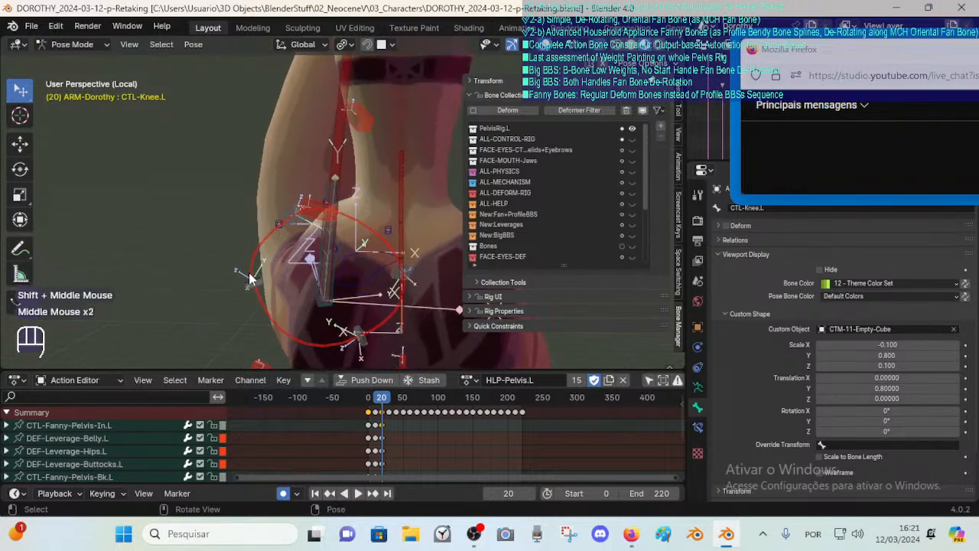
{"action": "left_click", "coordinate": [249, 285]}
{"action": "key", "text": "g"}
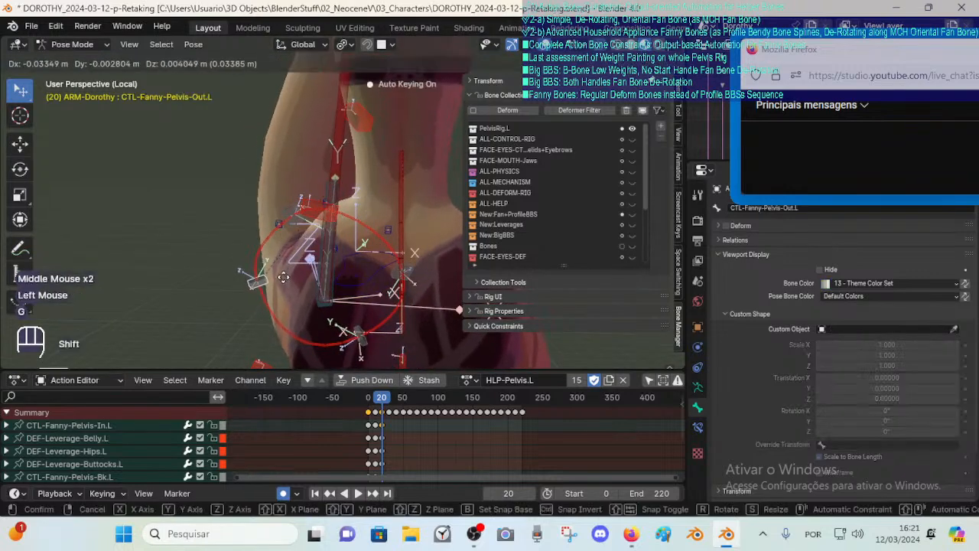
{"action": "left_click", "coordinate": [257, 281], "text": "shift"}
{"action": "key", "text": "r"}
{"action": "left_click", "coordinate": [285, 324]}
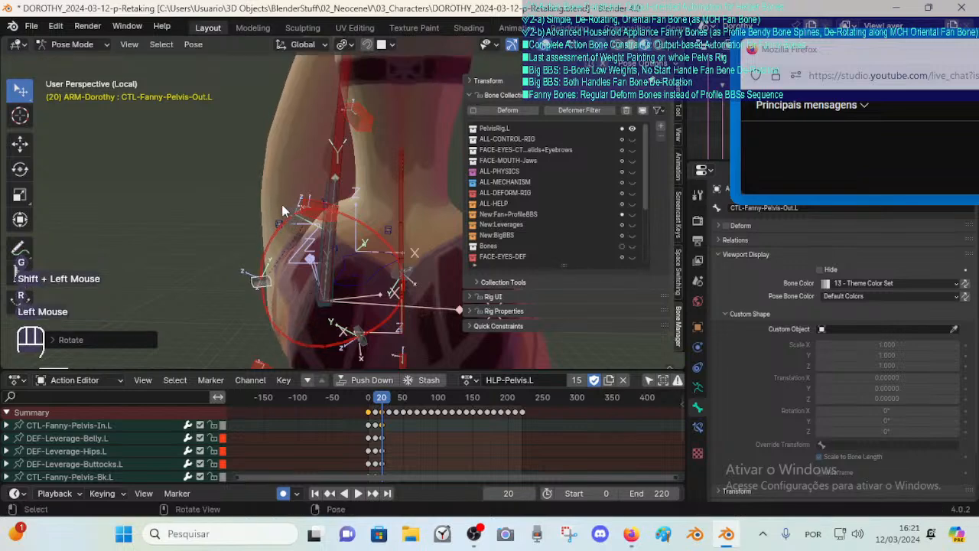
Select CTL-Fanny-Pelvis-Ft.L, hide the viewport sidebar, and undo the bone's trial move.
{"action": "left_click", "coordinate": [284, 210]}
{"action": "middle_click_drag", "start_coordinate": [298, 215], "coordinate": [320, 221]}
{"action": "key", "text": "g"}
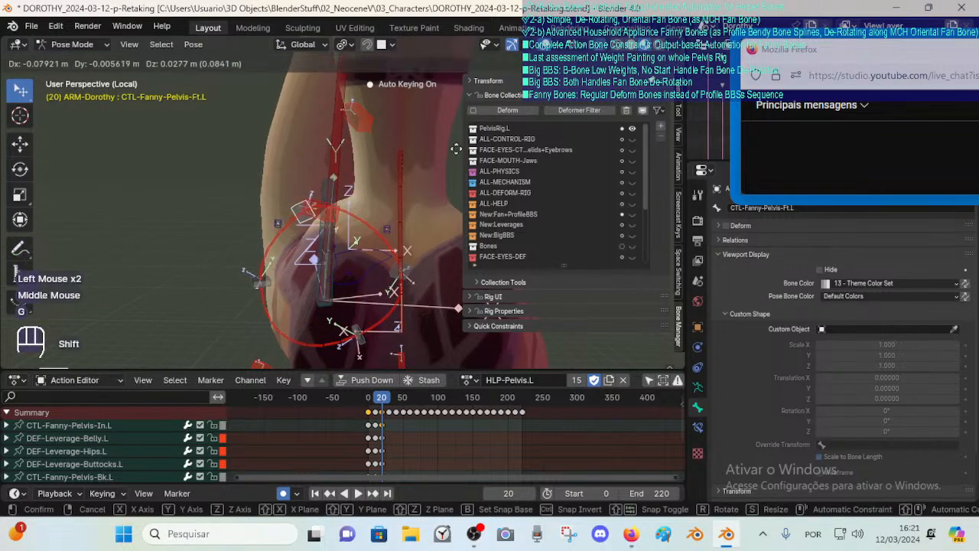
{"action": "left_click", "coordinate": [640, 145], "text": "shift"}
{"action": "key", "text": "n"}
{"action": "key", "text": "ctrl+z"}
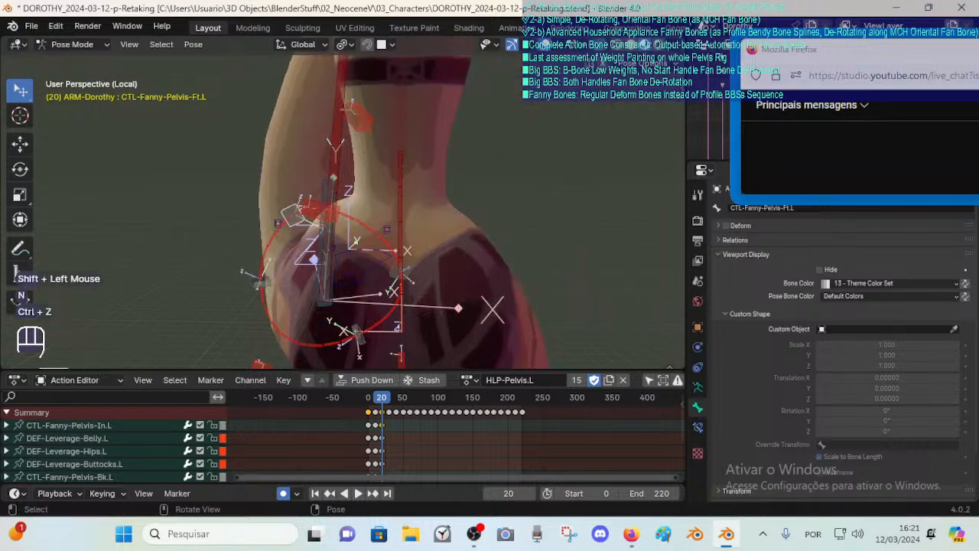
Rotate CTL-Fanny-Pelvis-Ft.L at frame 20 and move it inward and up at the fold between thigh and hip.
{"action": "key", "text": "r"}
{"action": "left_click", "coordinate": [497, 176]}
{"action": "key", "text": "g"}
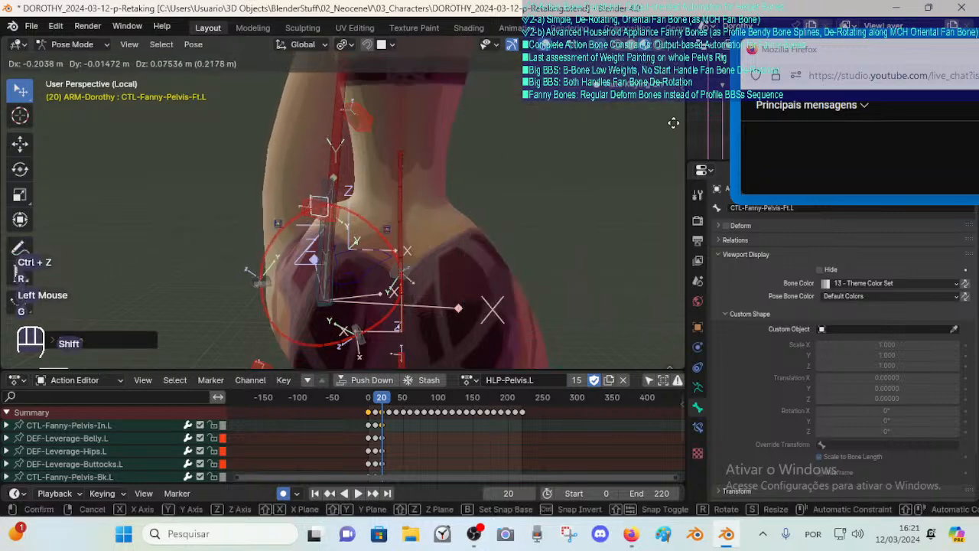
{"action": "left_click", "coordinate": [657, 122], "text": "shift"}
{"action": "key", "text": "g"}
{"action": "left_click", "coordinate": [376, 173], "text": "shift"}
Move CTL-Fanny-Pelvis-In.L on the inner side of the left hip at frame 20, rotate it slightly, and lower it.
{"action": "scroll", "coordinate": [346, 213], "scroll_direction": "down", "scroll_amount": 1}
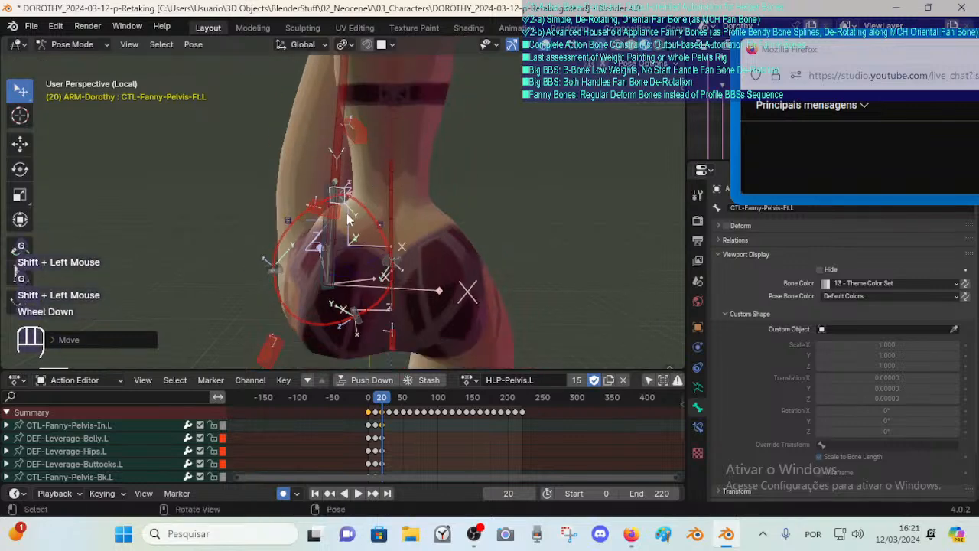
{"action": "scroll", "coordinate": [346, 214], "scroll_direction": "down", "scroll_amount": 1}
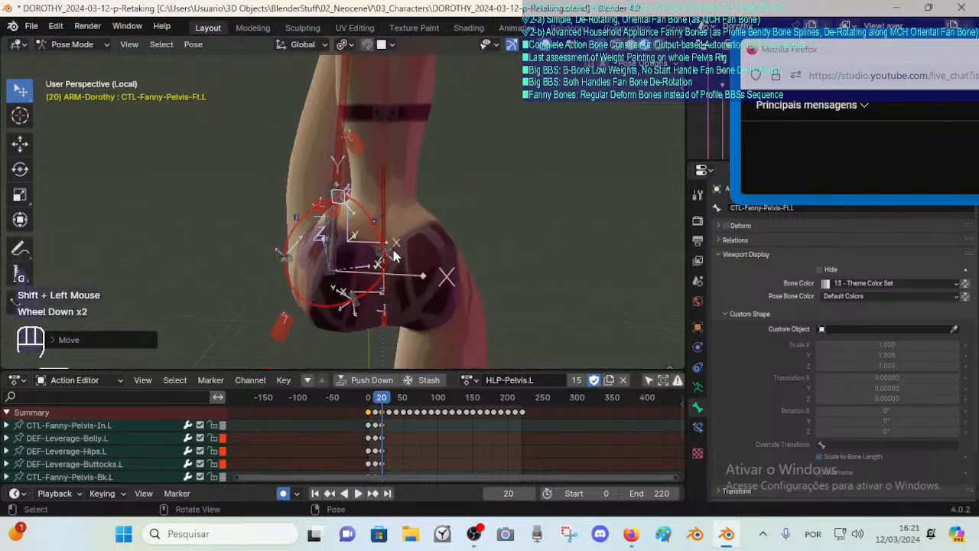
{"action": "middle_click_drag", "start_coordinate": [394, 257], "coordinate": [68, 206]}
{"action": "middle_click_drag", "start_coordinate": [206, 215], "coordinate": [310, 229]}
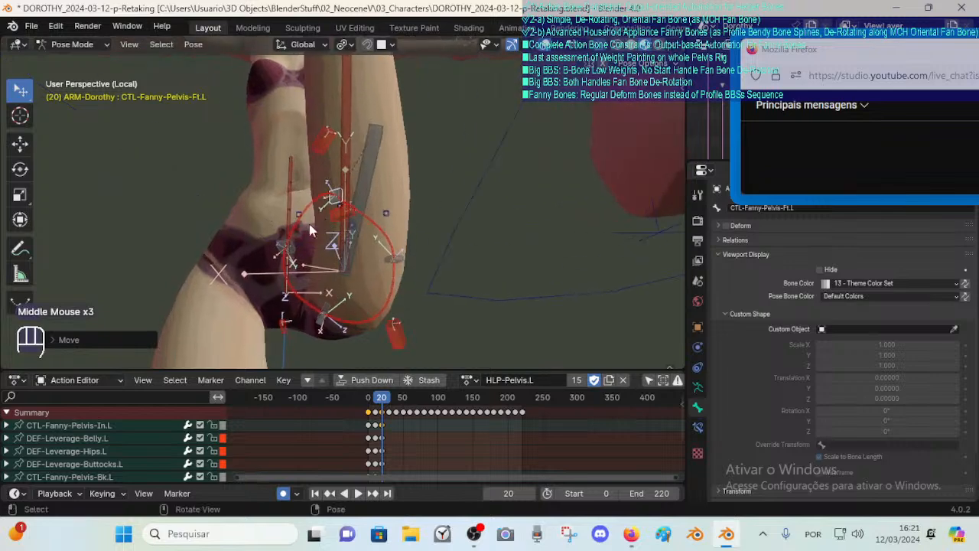
{"action": "scroll", "coordinate": [315, 237], "scroll_direction": "up", "scroll_amount": 1}
{"action": "left_click", "coordinate": [272, 258]}
{"action": "key", "text": "g"}
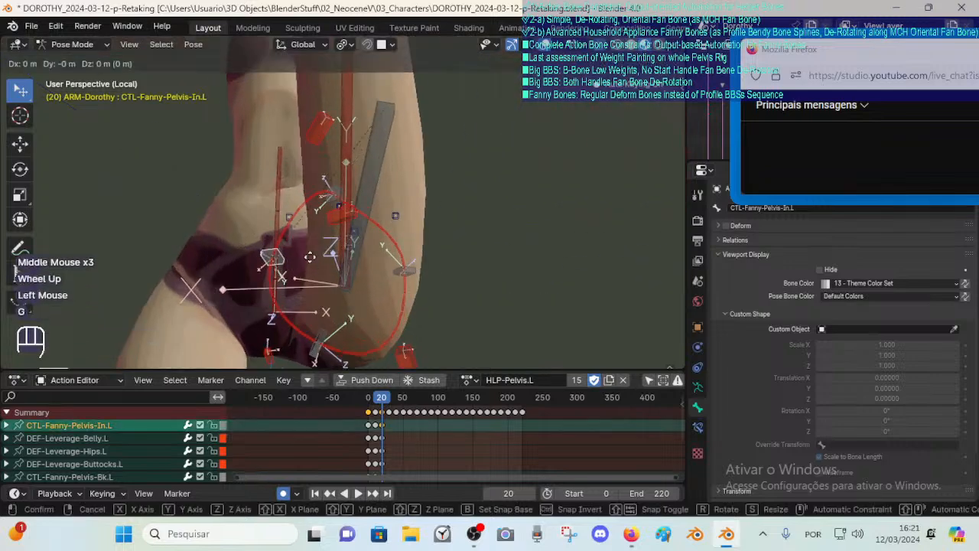
{"action": "left_click", "coordinate": [297, 280], "text": "shift"}
{"action": "key", "text": "r"}
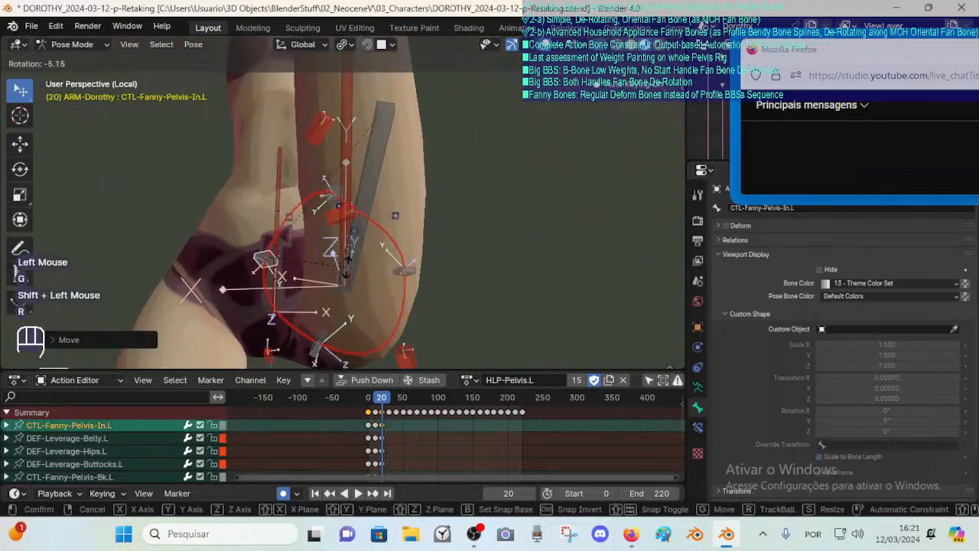
{"action": "left_click", "coordinate": [342, 304]}
{"action": "key", "text": "g"}
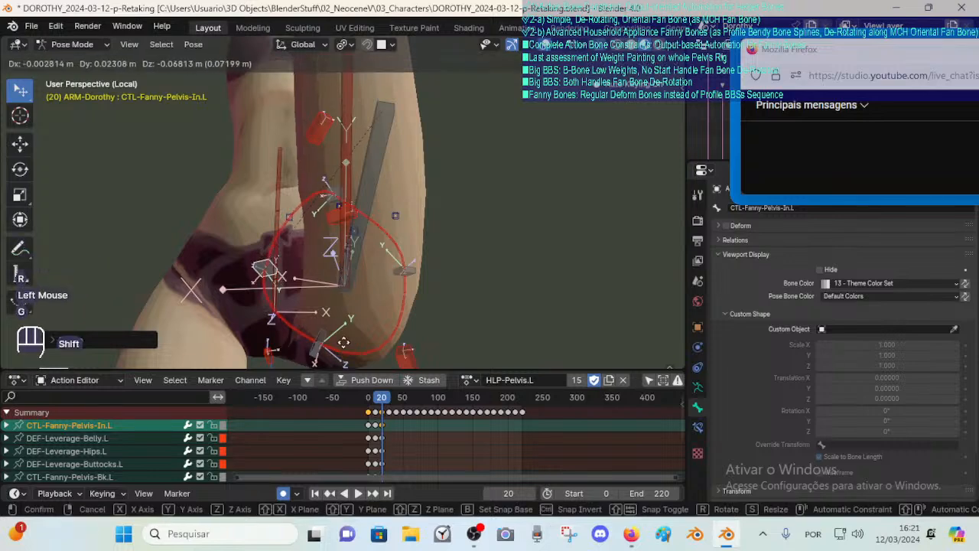
{"action": "left_click", "coordinate": [342, 305], "text": "shift"}
Move DEF-Leverage-Buttocks.L forward and up beneath the raised left thigh at frame 20.
{"action": "middle_click_drag", "start_coordinate": [341, 306], "coordinate": [369, 326]}
{"action": "left_click", "coordinate": [380, 325]}
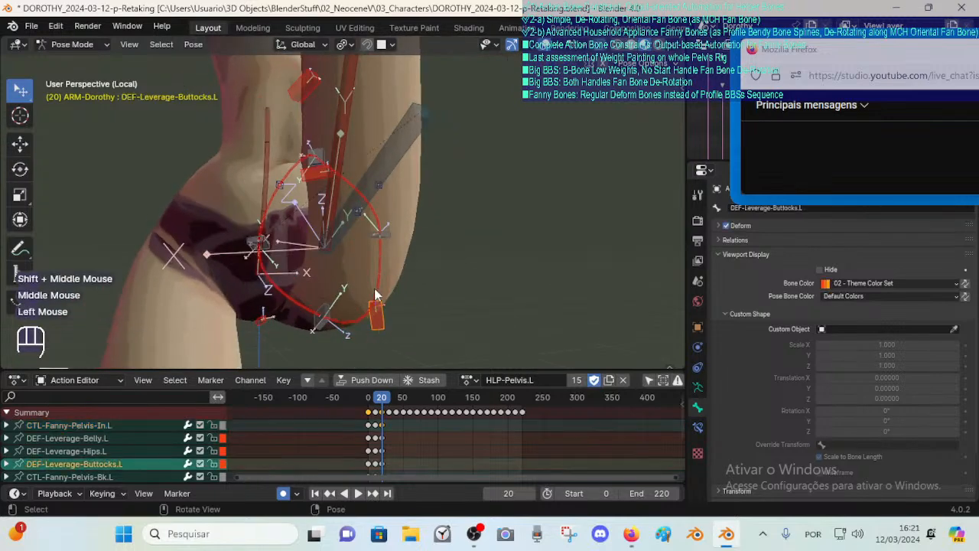
{"action": "middle_click_drag", "start_coordinate": [376, 293], "coordinate": [233, 244]}
{"action": "middle_click_drag", "start_coordinate": [310, 215], "coordinate": [269, 232], "text": "shift"}
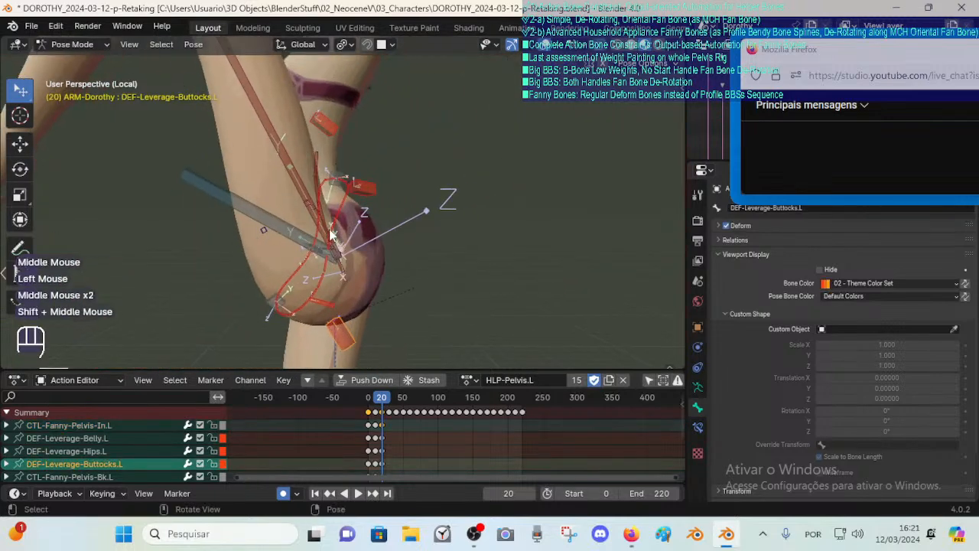
{"action": "middle_click_drag", "start_coordinate": [333, 289], "coordinate": [340, 301]}
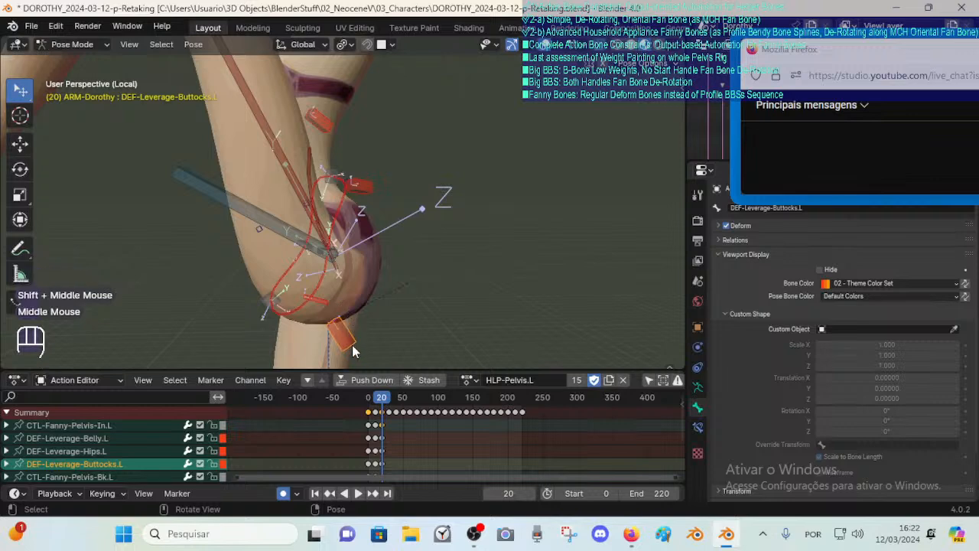
{"action": "key", "text": "g"}
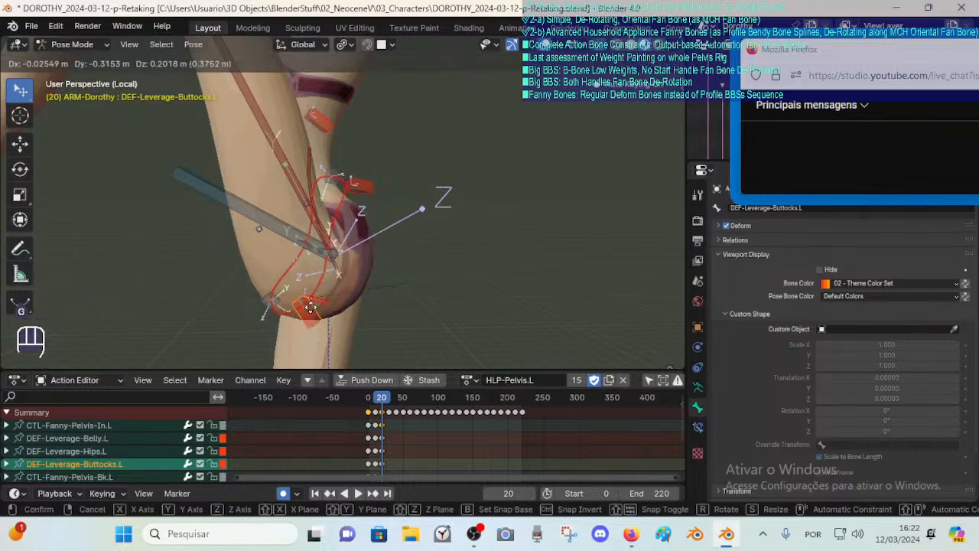
{"action": "left_click", "coordinate": [333, 307]}
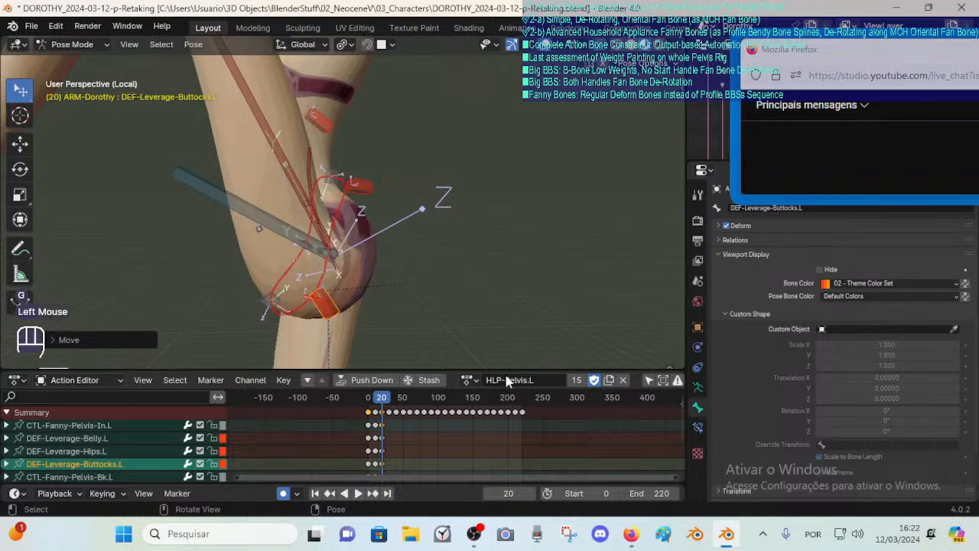
Examine the Action-Pelvis.L constraint settings on the buttocks, belly and hips leverage bones, and save the file.
{"action": "left_click", "coordinate": [698, 427]}
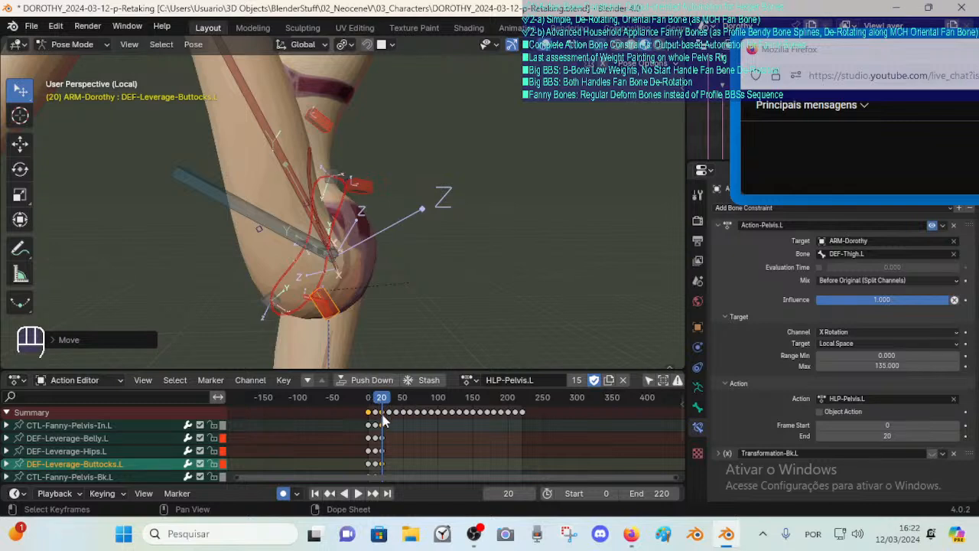
{"action": "left_click", "coordinate": [258, 308]}
{"action": "left_click", "coordinate": [368, 186]}
{"action": "left_click", "coordinate": [323, 121]}
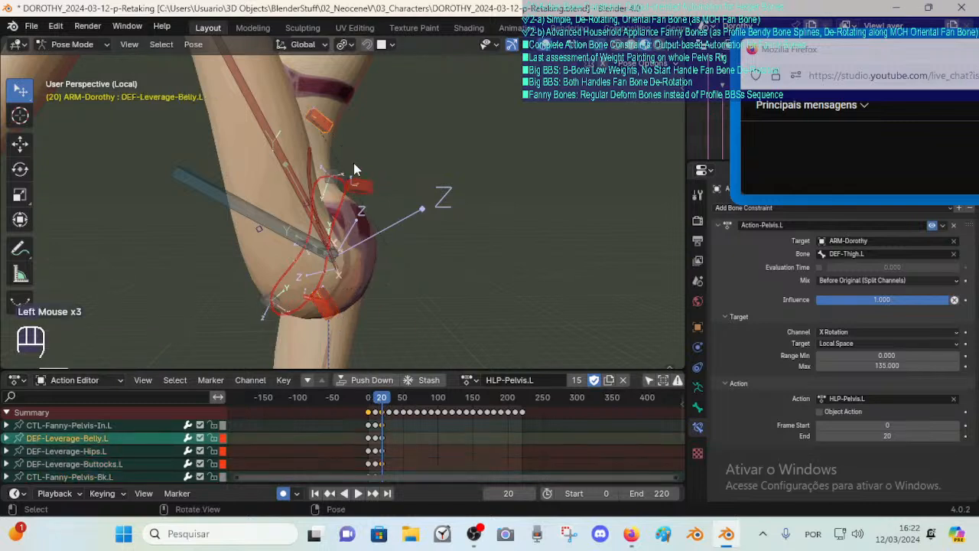
{"action": "left_click", "coordinate": [354, 166]}
{"action": "left_click", "coordinate": [370, 193]}
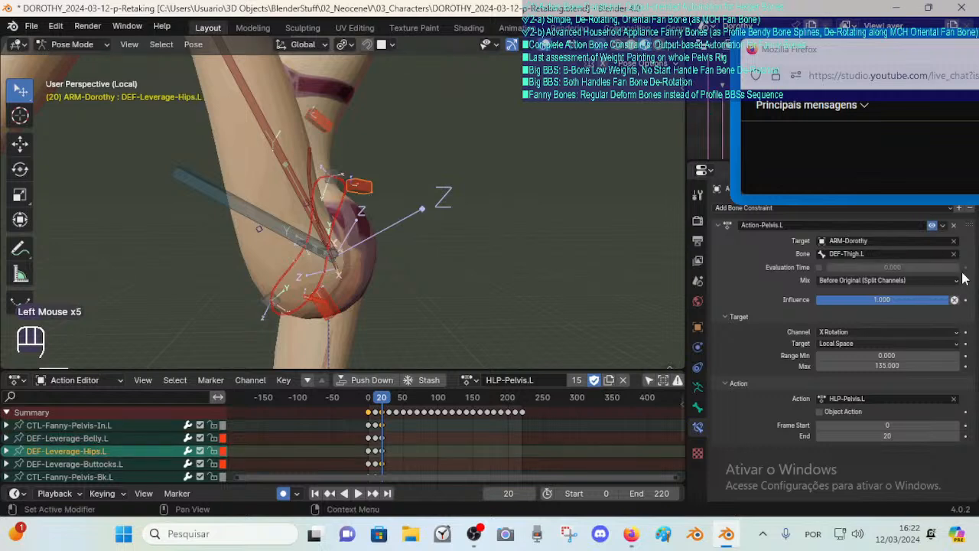
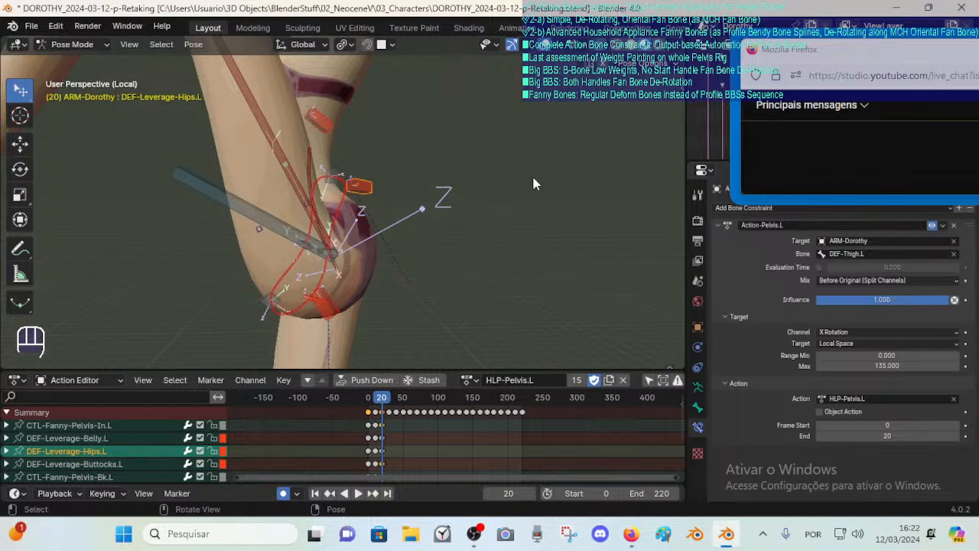
{"action": "key", "text": "ctrl+s"}
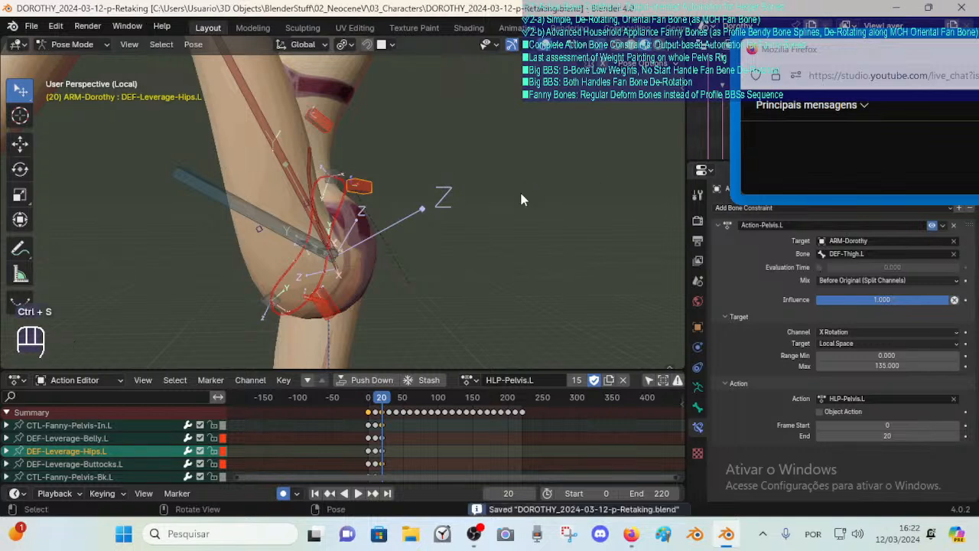
Turn off auto keying and move MTR-Leg.L backward so the left knee bends fully.
{"action": "left_click", "coordinate": [282, 493]}
{"action": "scroll", "coordinate": [253, 241], "scroll_direction": "down", "scroll_amount": 3}
{"action": "left_click", "coordinate": [250, 241]}
{"action": "middle_click_drag", "start_coordinate": [250, 241], "coordinate": [268, 273]}
{"action": "key", "text": "g"}
{"action": "left_click", "coordinate": [323, 299]}
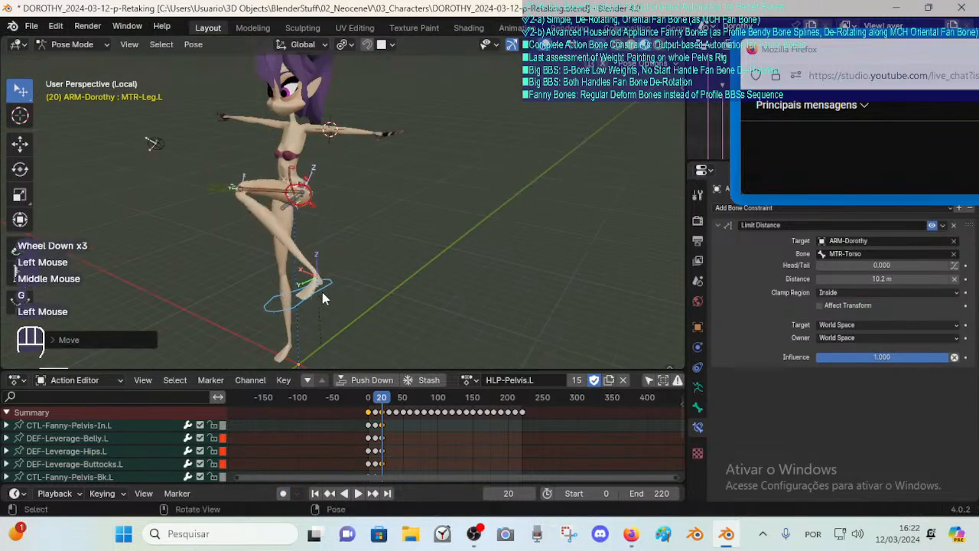
Swing POL-Knee.L and MTR-Leg.L out to the character's left side and rotate the foot control around Z.
{"action": "left_click", "coordinate": [329, 130]}
{"action": "key", "text": "g"}
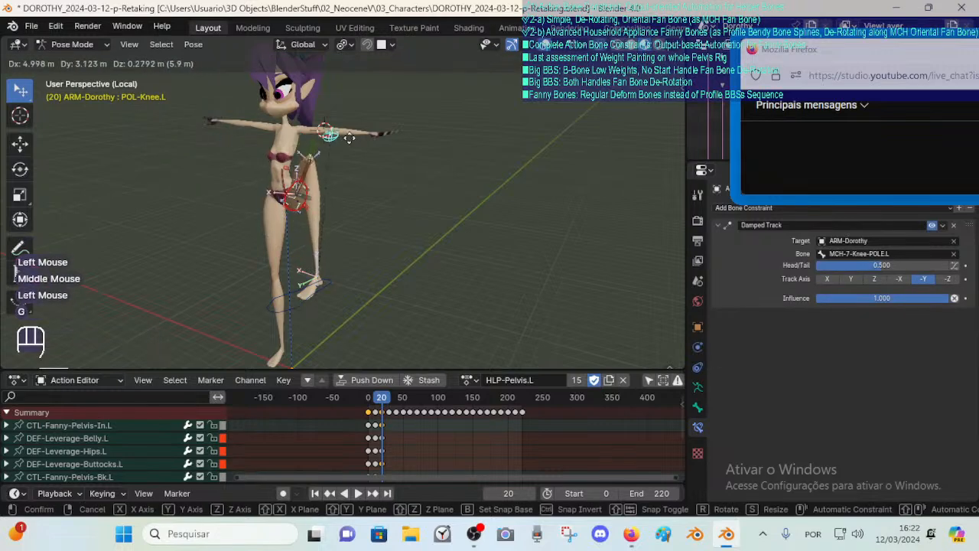
{"action": "left_click", "coordinate": [293, 224]}
{"action": "left_click", "coordinate": [287, 314]}
{"action": "key", "text": "g"}
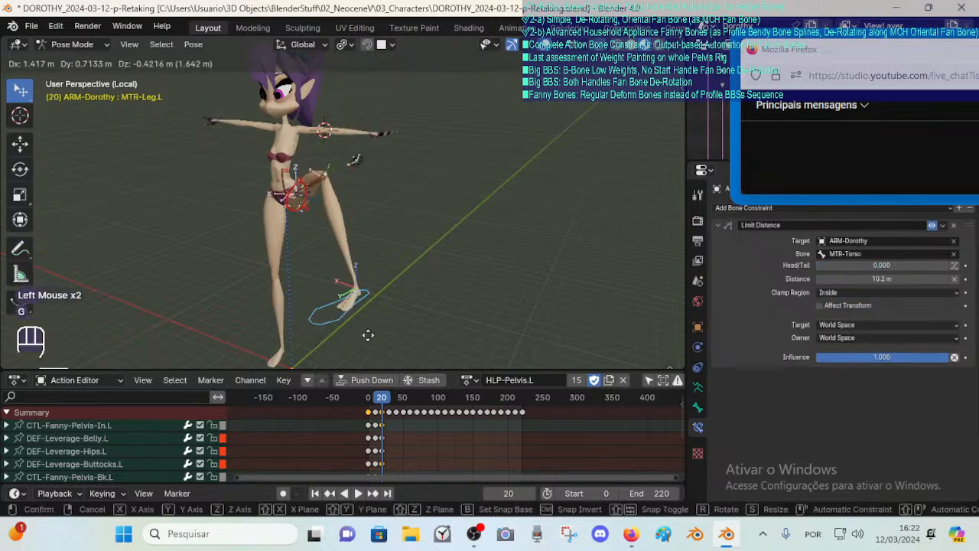
{"action": "left_click", "coordinate": [344, 328]}
{"action": "key", "text": "r"}
{"action": "key", "text": "z"}
{"action": "left_click", "coordinate": [404, 301]}
Examine the left hip and thigh deformation in the outward leg pose from the back, side and front.
{"action": "middle_click_drag", "start_coordinate": [404, 301], "coordinate": [304, 173]}
{"action": "middle_click_drag", "start_coordinate": [336, 172], "coordinate": [296, 184]}
{"action": "middle_click_drag", "start_coordinate": [466, 214], "coordinate": [366, 267]}
{"action": "scroll", "coordinate": [399, 238], "scroll_direction": "up", "scroll_amount": 2}
{"action": "middle_click_drag", "start_coordinate": [365, 267], "coordinate": [399, 299]}
{"action": "middle_click_drag", "start_coordinate": [399, 299], "coordinate": [390, 254], "text": "shift"}
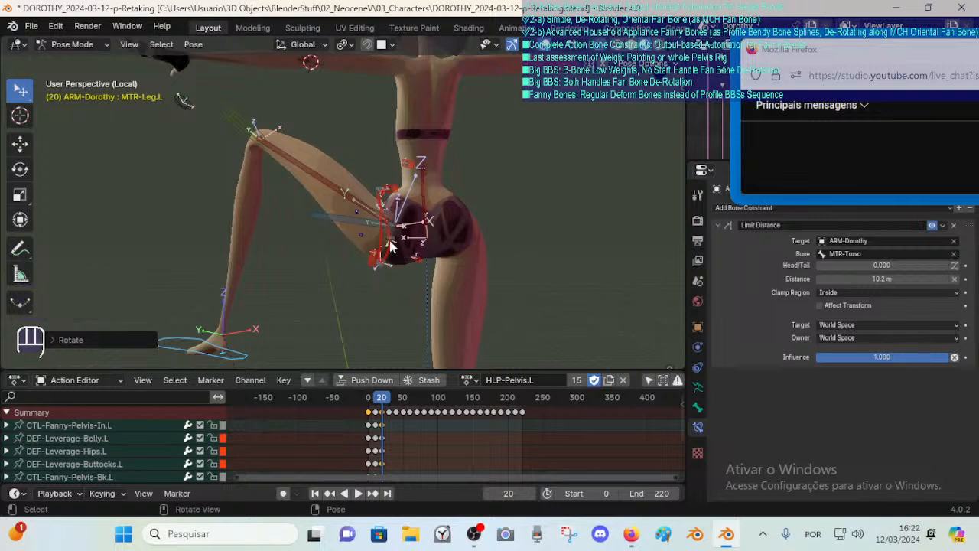
{"action": "middle_click_drag", "start_coordinate": [390, 245], "coordinate": [400, 193]}
{"action": "middle_click_drag", "start_coordinate": [493, 249], "coordinate": [382, 264]}
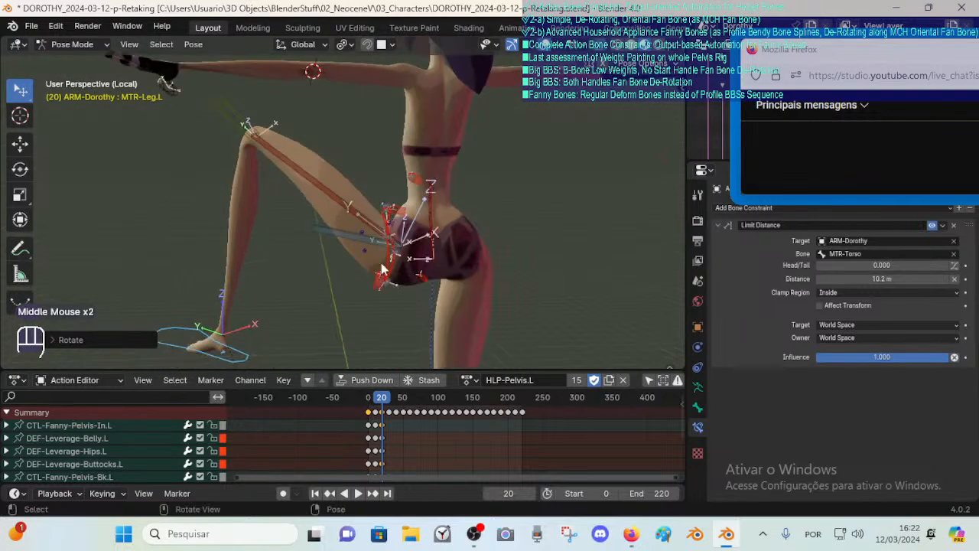
{"action": "middle_click_drag", "start_coordinate": [255, 230], "coordinate": [326, 233]}
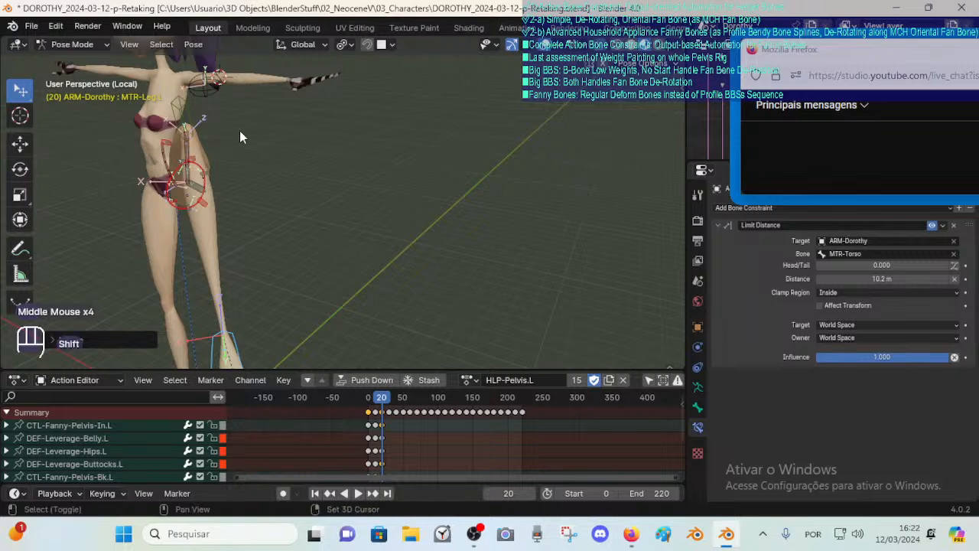
{"action": "middle_click_drag", "start_coordinate": [239, 130], "coordinate": [283, 195], "text": "shift"}
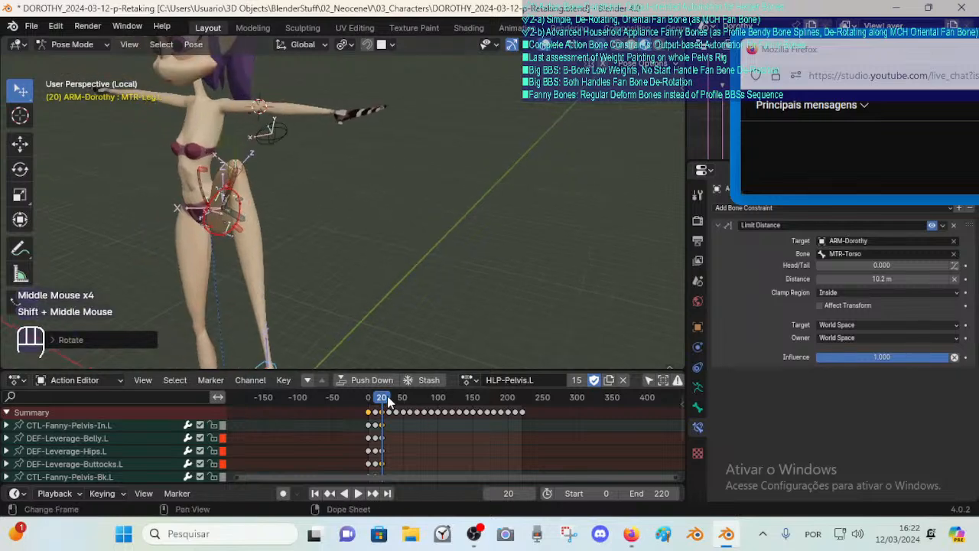
Select CTL-Fanny-Pelvis-Bk.L near the end of the test animation and set the current frame to the keyframe at 200.
{"action": "left_click_drag", "start_coordinate": [388, 403], "coordinate": [508, 406]}
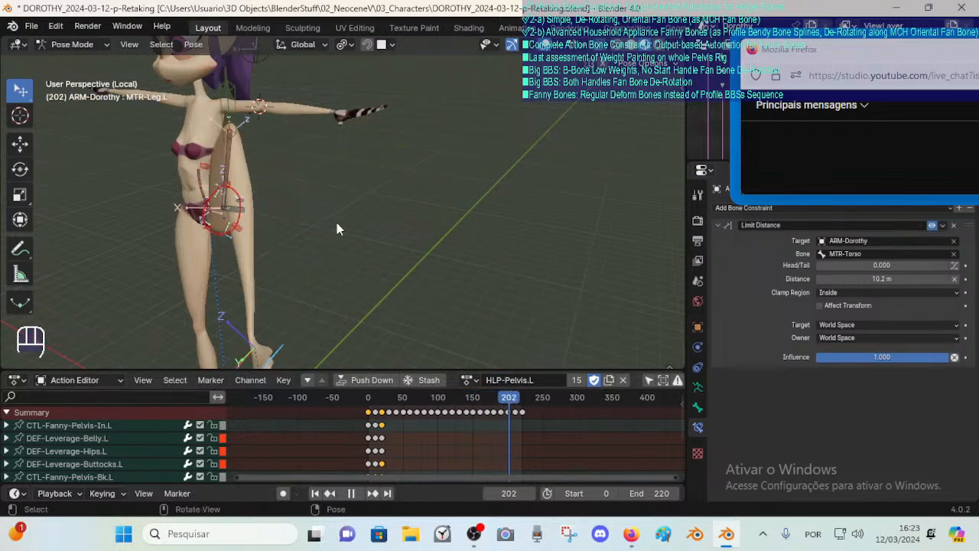
{"action": "middle_click_drag", "start_coordinate": [337, 223], "coordinate": [329, 253], "text": "shift"}
{"action": "scroll", "coordinate": [350, 230], "scroll_direction": "up", "scroll_amount": 1}
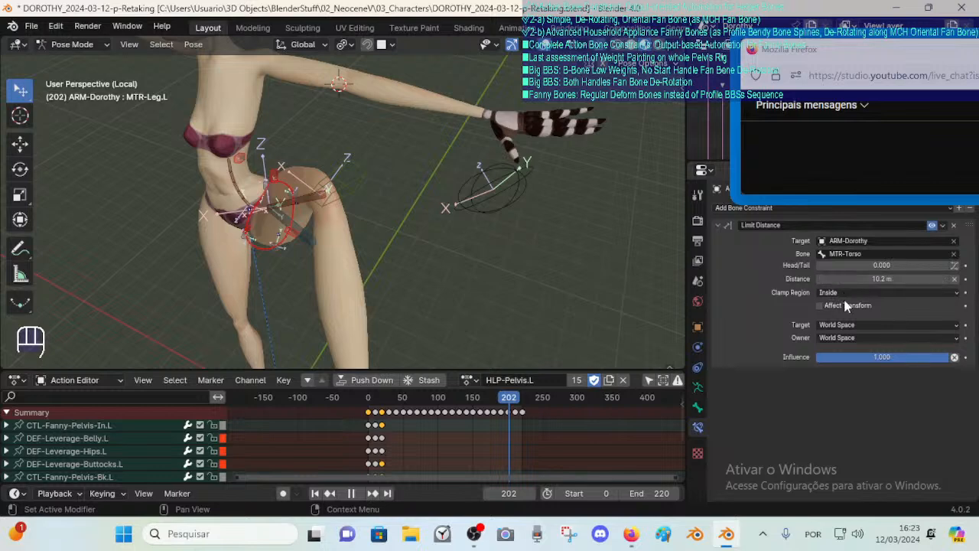
{"action": "middle_click_drag", "start_coordinate": [335, 247], "coordinate": [238, 244]}
{"action": "left_click", "coordinate": [241, 262]}
{"action": "left_click", "coordinate": [245, 266]}
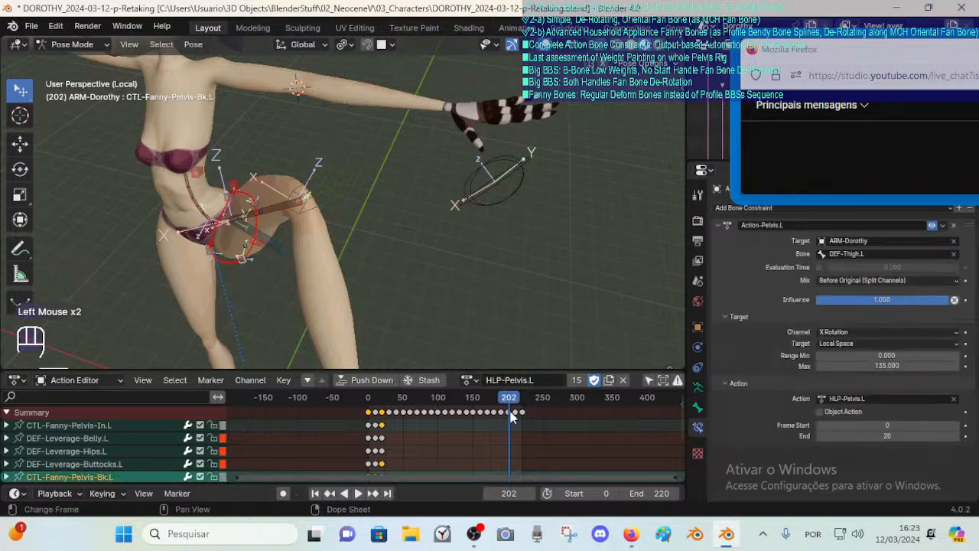
{"action": "key", "text": "Down"}
{"action": "key", "text": "Down"}
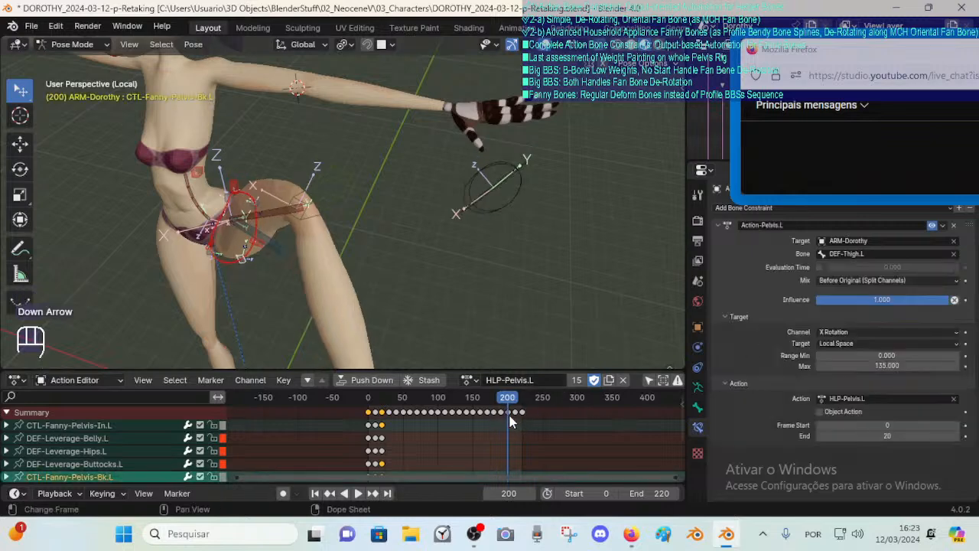
Compare the left thigh and pelvis deformation across the test keyframes from 180 to 210.
{"action": "key", "text": "Up"}
{"action": "key", "text": "Down"}
{"action": "key", "text": "Down"}
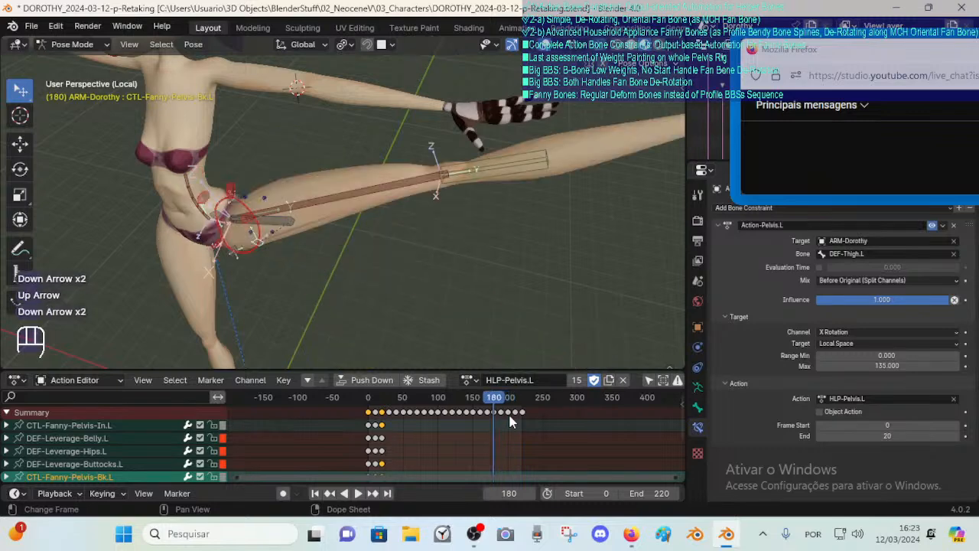
{"action": "key", "text": "Up"}
{"action": "key", "text": "Up"}
{"action": "key", "text": "Up"}
{"action": "key", "text": "Down"}
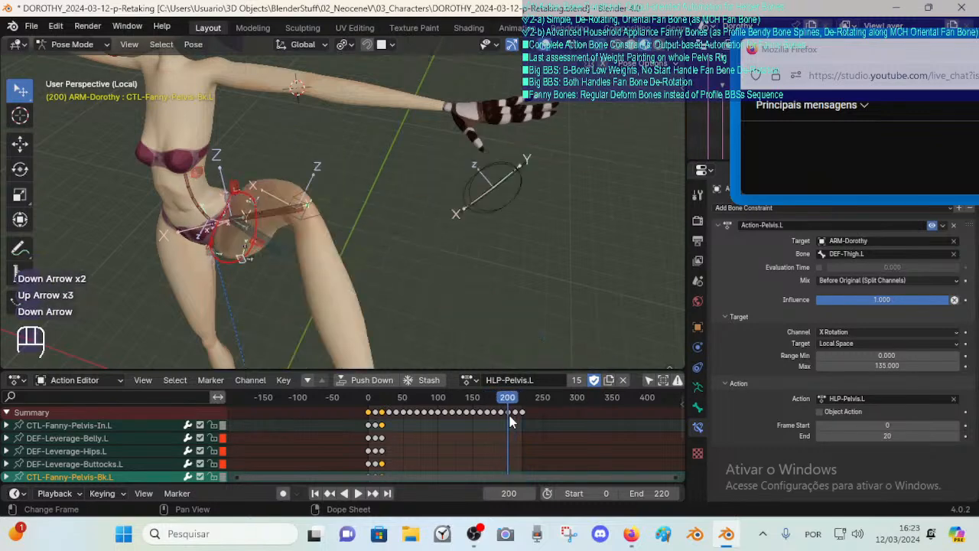
{"action": "key", "text": "Down"}
{"action": "key", "text": "Up"}
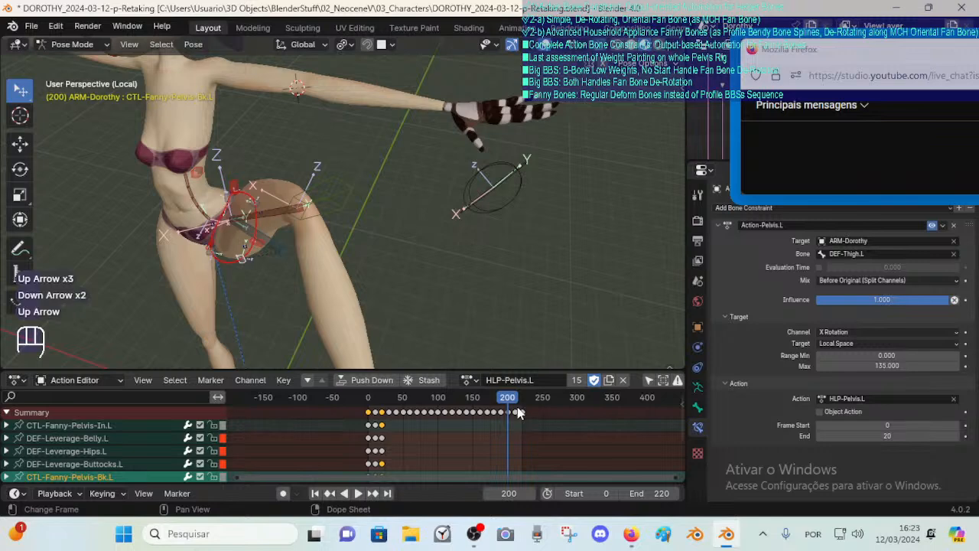
{"action": "key", "text": "Up"}
{"action": "key", "text": "Down"}
{"action": "key", "text": "Down"}
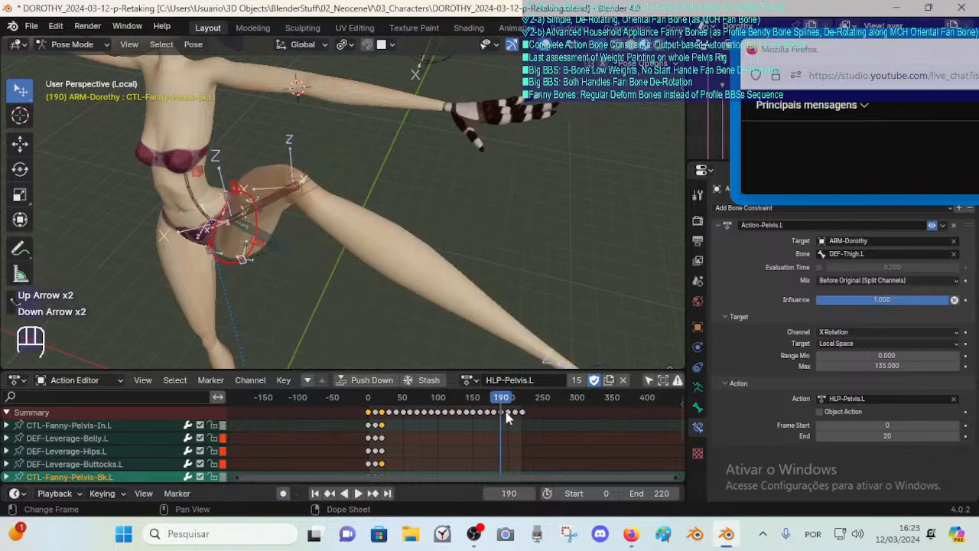
{"action": "key", "text": "Up"}
{"action": "key", "text": "Up"}
{"action": "key", "text": "Down"}
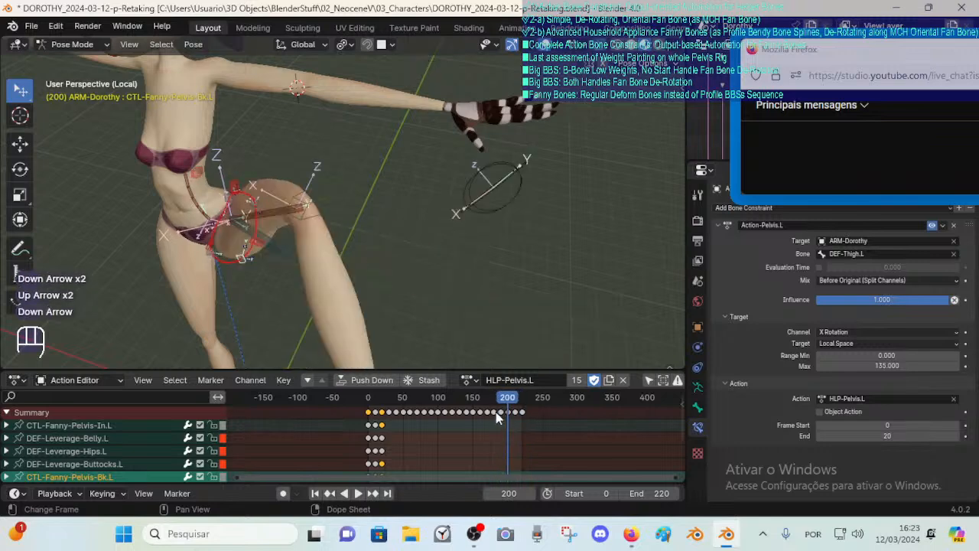
{"action": "key", "text": "Down"}
{"action": "key", "text": "Down"}
{"action": "key", "text": "Up"}
{"action": "key", "text": "Up"}
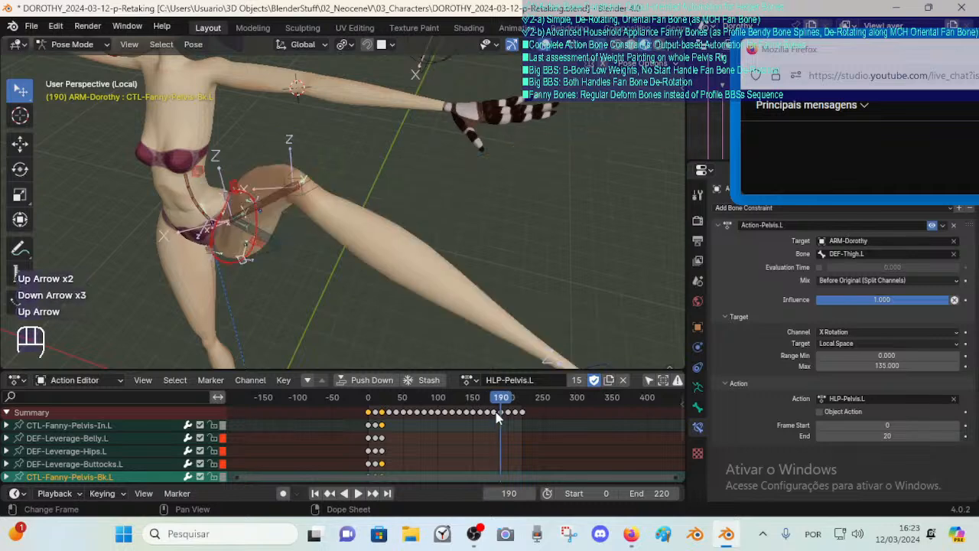
{"action": "key", "text": "Down"}
{"action": "key", "text": "Down"}
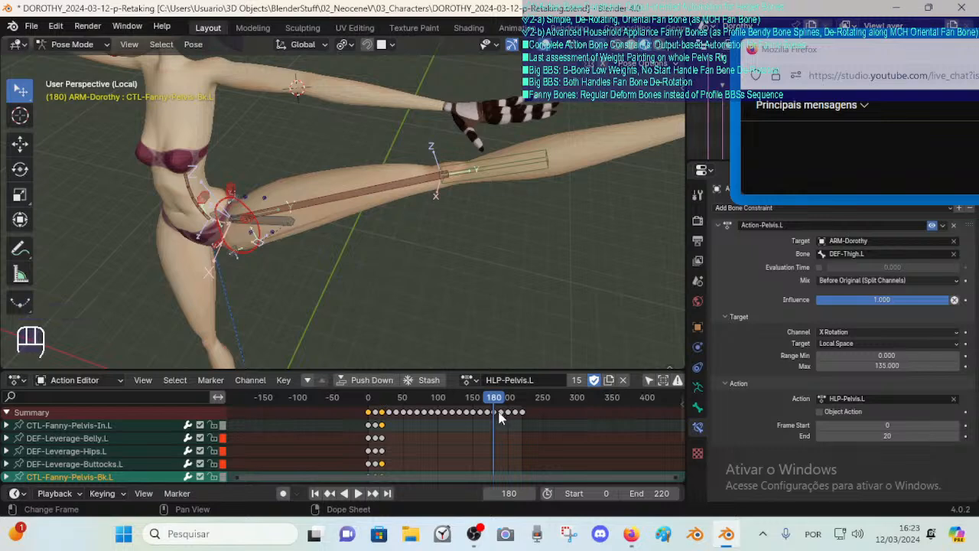
Set the current frame to 0 and compare the left pelvis poses at keyframes 0, 10 and 20.
{"action": "left_click", "coordinate": [363, 402]}
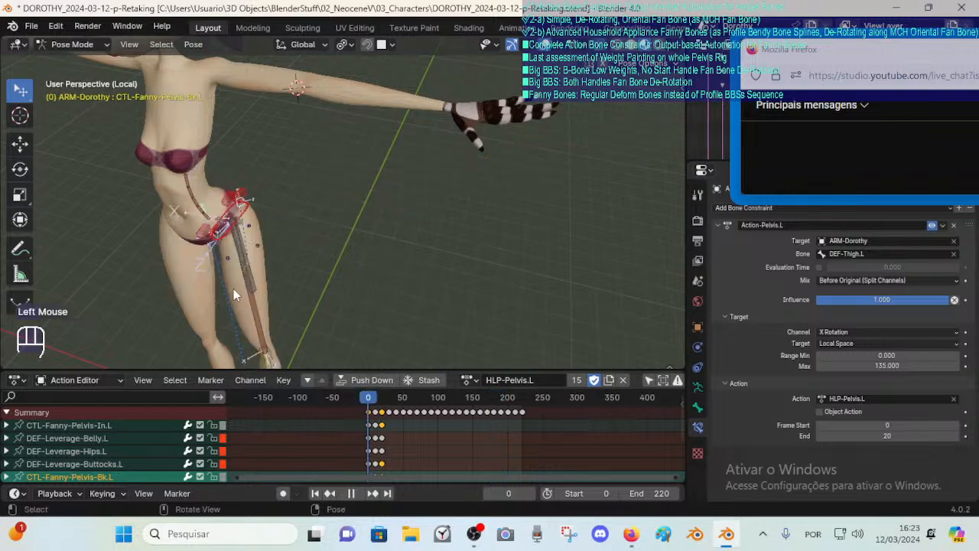
{"action": "mouse_move", "coordinate": [266, 277]}
{"action": "middle_mouse_down"}
{"action": "mouse_move", "coordinate": [324, 270]}
{"action": "mouse_move", "coordinate": [276, 278]}
{"action": "middle_mouse_up"}
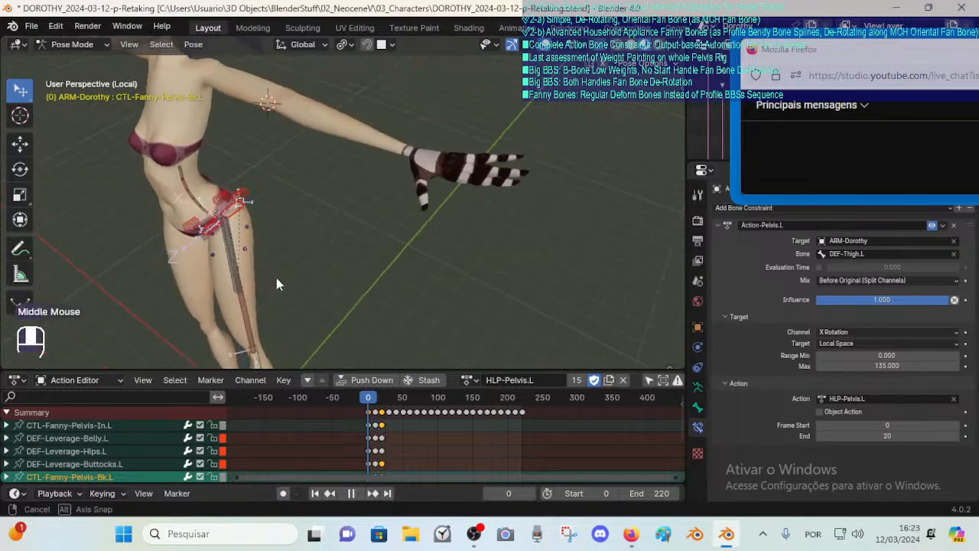
{"action": "scroll", "coordinate": [275, 277], "scroll_direction": "down", "scroll_amount": 1}
{"action": "key", "text": "Down"}
{"action": "key", "text": "Up"}
{"action": "key", "text": "Up"}
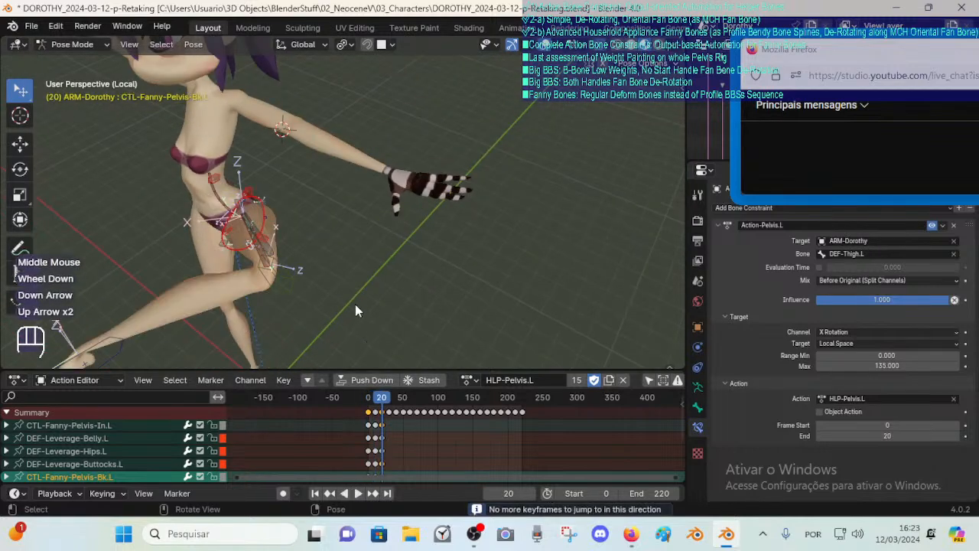
{"action": "key", "text": "Down"}
{"action": "key", "text": "Down"}
{"action": "key", "text": "Up"}
{"action": "key", "text": "Up"}
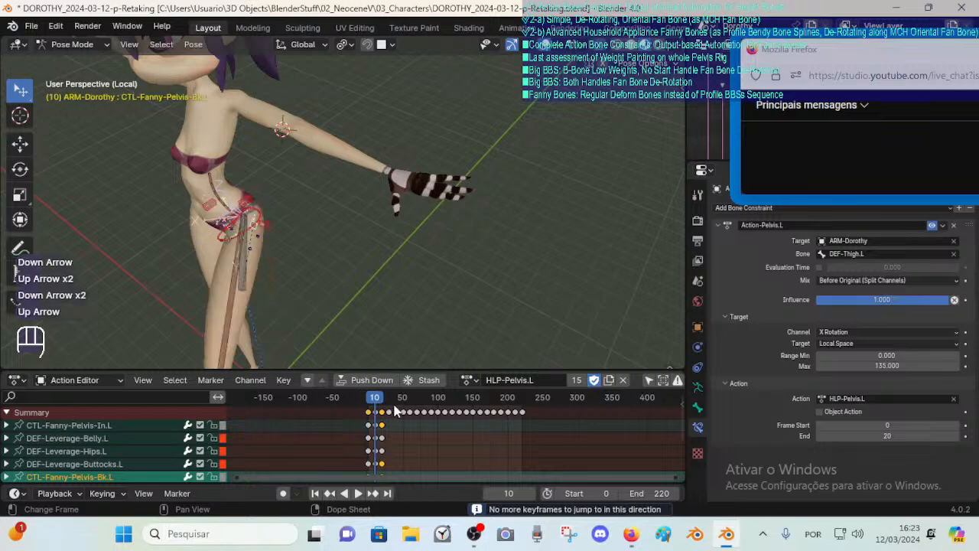
{"action": "scroll", "coordinate": [313, 319], "scroll_direction": "down", "scroll_amount": 2}
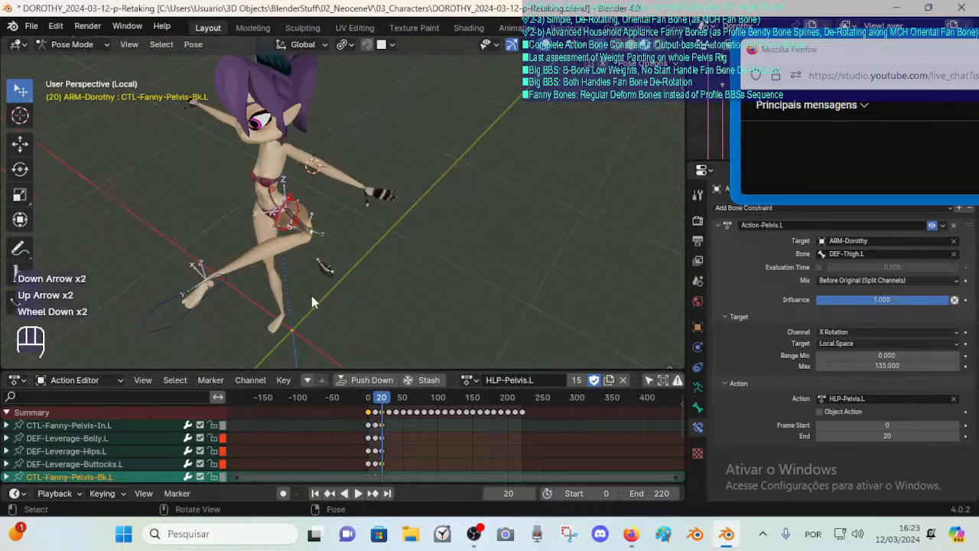
Select all bones and reset the left leg's pose at frame 20.
{"action": "key", "text": "a"}
{"action": "key", "text": "a"}
{"action": "key", "text": "alt+q"}
{"action": "key", "text": "alt+q"}
{"action": "key", "text": "a"}
{"action": "key", "text": "alt+q"}
{"action": "key", "text": "alt+q"}
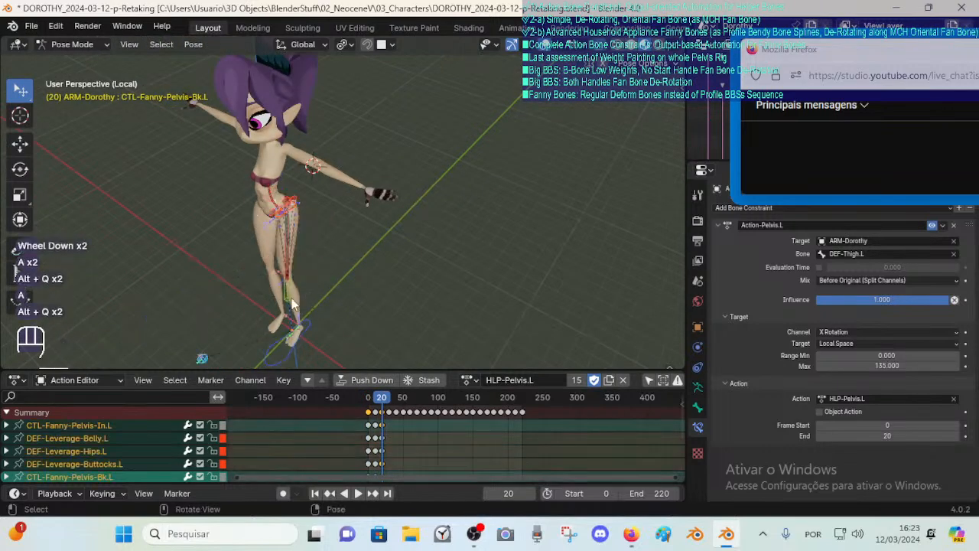
Check the leg and pelvis pose at keyframes 0 and 20, and deselect all bones.
{"action": "key", "text": "Down"}
{"action": "key", "text": "Down"}
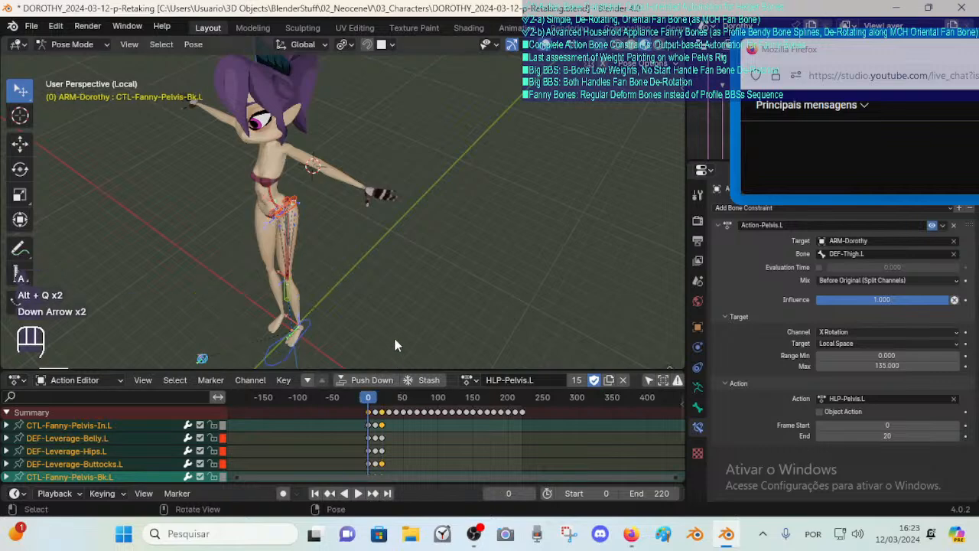
{"action": "key", "text": "Up"}
{"action": "key", "text": "Up"}
{"action": "middle_click_drag", "start_coordinate": [364, 277], "coordinate": [389, 270]}
{"action": "scroll", "coordinate": [324, 263], "scroll_direction": "up", "scroll_amount": 1}
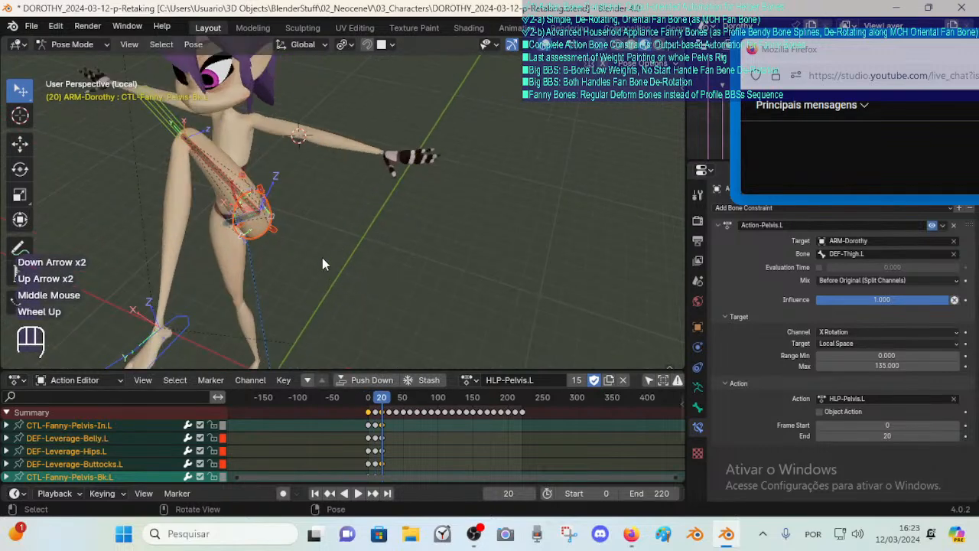
{"action": "middle_click_drag", "start_coordinate": [323, 263], "coordinate": [375, 245]}
{"action": "key", "text": "alt+a"}
Review the pelvis and thigh deformation through the test poses from keyframe 20 to keyframe 210.
{"action": "key", "text": "Up"}
{"action": "key", "text": "Up"}
{"action": "key", "text": "Up"}
{"action": "key", "text": "Up"}
{"action": "key", "text": "Up"}
{"action": "key", "text": "Up"}
{"action": "key", "text": "Up"}
{"action": "key", "text": "Up"}
{"action": "key", "text": "Up"}
{"action": "key", "text": "Up"}
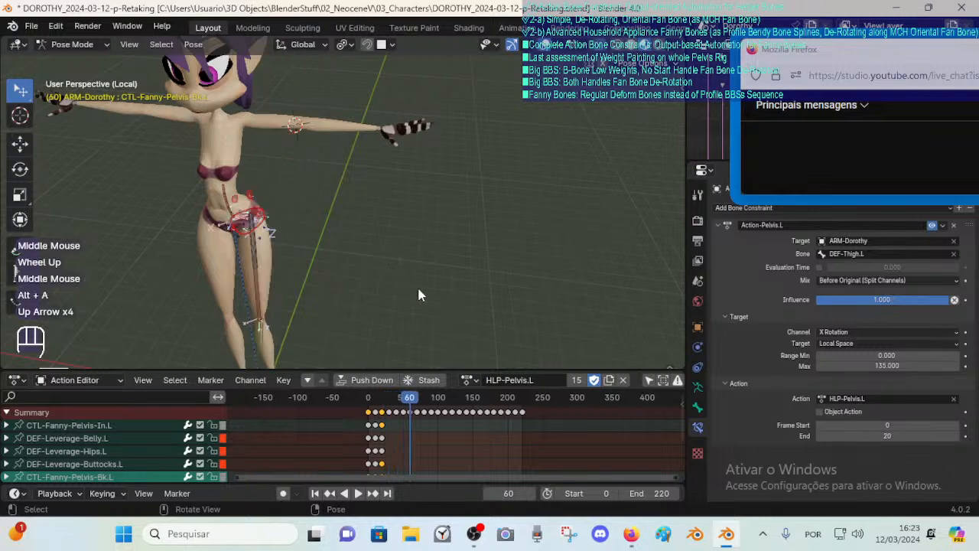
{"action": "key", "text": "Up"}
{"action": "key", "text": "Up"}
{"action": "key", "text": "Up"}
{"action": "key", "text": "Up"}
{"action": "key", "text": "Up"}
{"action": "key", "text": "Up"}
{"action": "key", "text": "Up"}
{"action": "key", "text": "Up"}
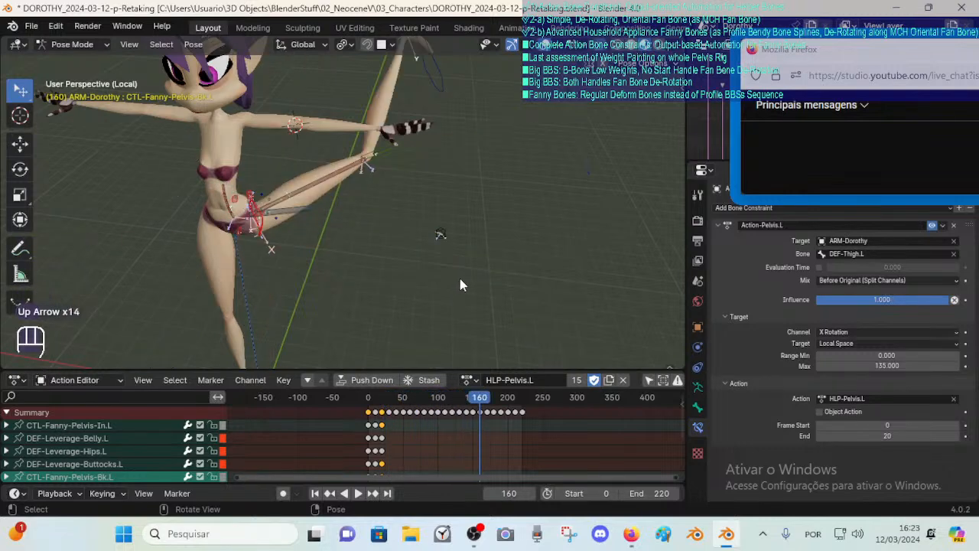
{"action": "key", "text": "Up"}
Compare the left hip deformation at the final test keyframes from a frontal view, ending at frame 200.
{"action": "middle_click_drag", "start_coordinate": [470, 273], "coordinate": [456, 211]}
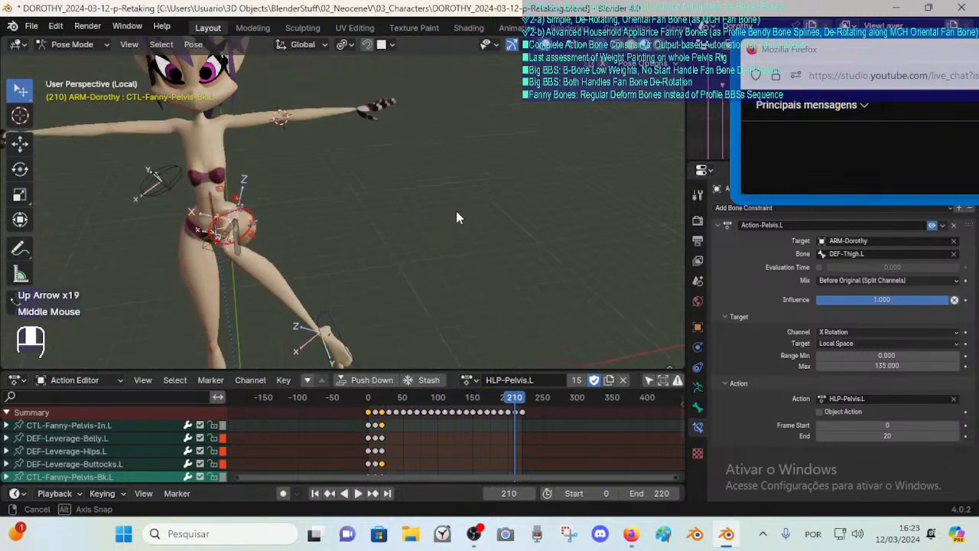
{"action": "key", "text": "Up"}
{"action": "key", "text": "Up"}
{"action": "key", "text": "Up"}
{"action": "key", "text": "Down"}
{"action": "key", "text": "Down"}
{"action": "key", "text": "Down"}
{"action": "key", "text": "Down"}
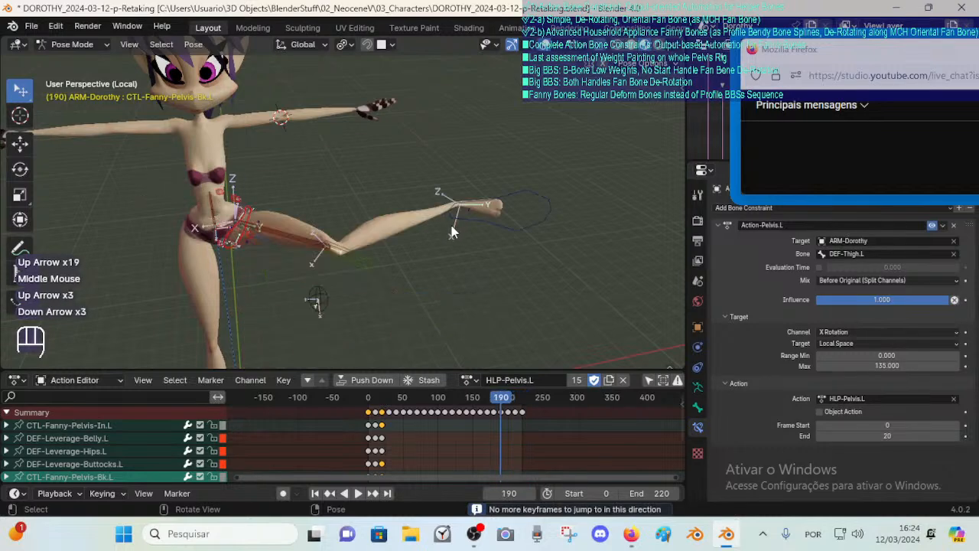
{"action": "key", "text": "Up"}
{"action": "key", "text": "Up"}
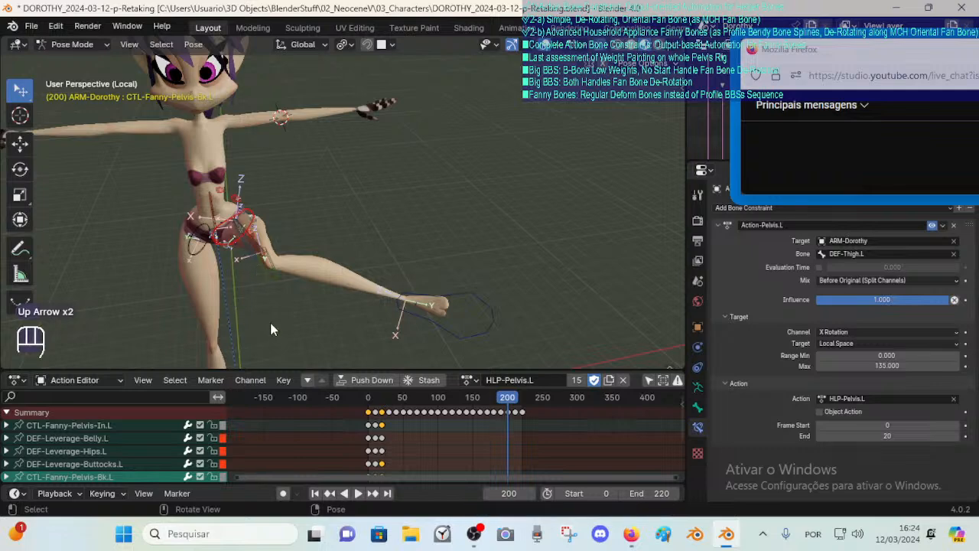
Examine the left hip and raised thigh at frame 200 from the front, back and side.
{"action": "middle_click_drag", "start_coordinate": [284, 304], "coordinate": [310, 291]}
{"action": "scroll", "coordinate": [263, 286], "scroll_direction": "up", "scroll_amount": 1}
{"action": "middle_click_drag", "start_coordinate": [367, 306], "coordinate": [417, 290]}
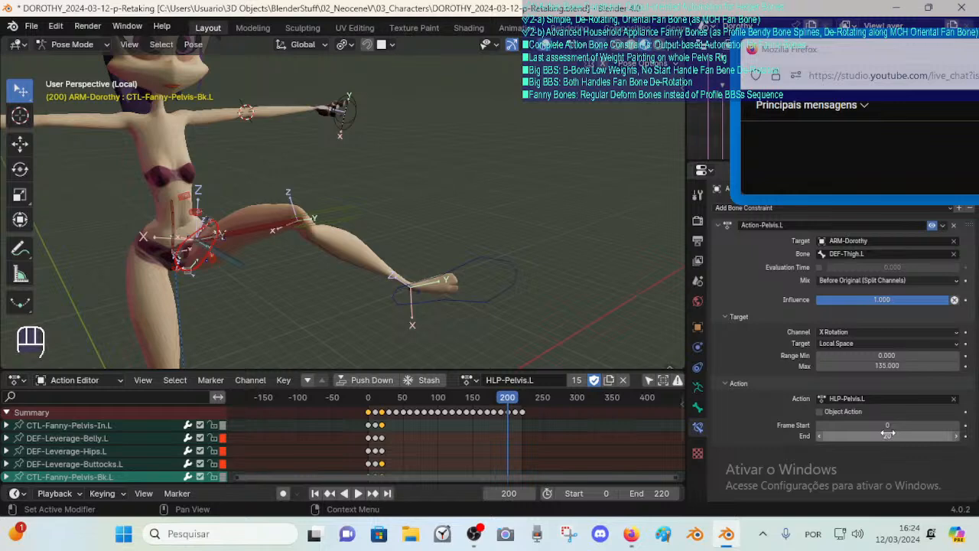
{"action": "middle_click_drag", "start_coordinate": [428, 291], "coordinate": [296, 257]}
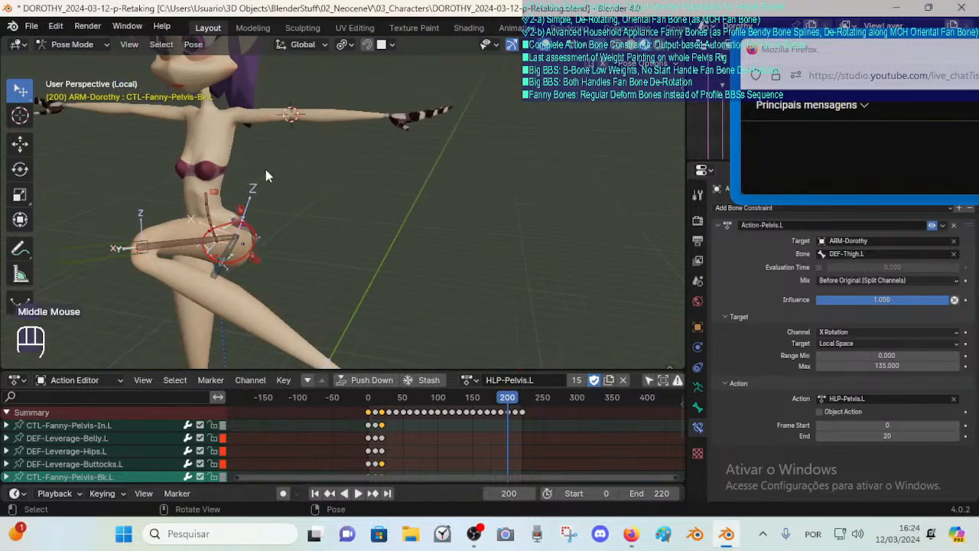
{"action": "middle_click_drag", "start_coordinate": [426, 254], "coordinate": [342, 285]}
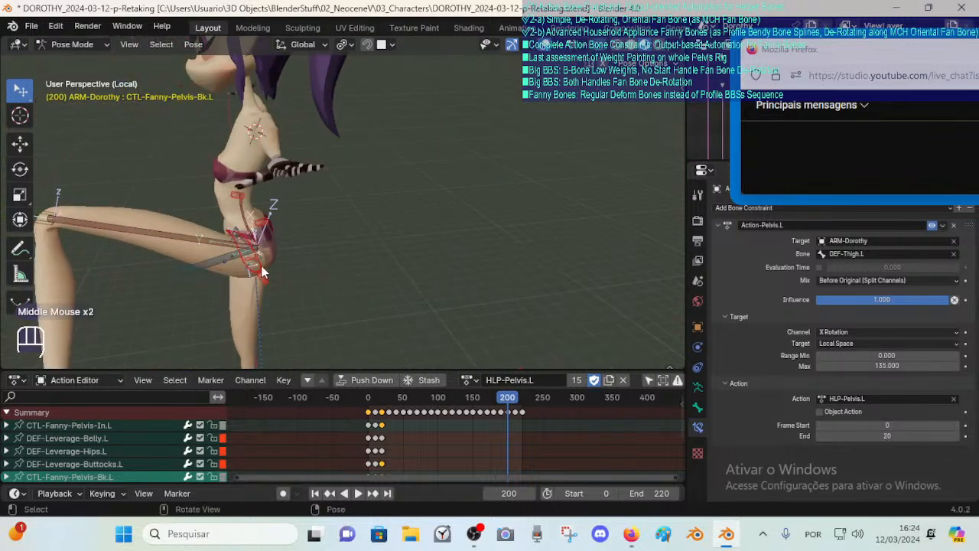
{"action": "middle_click_drag", "start_coordinate": [262, 271], "coordinate": [337, 192]}
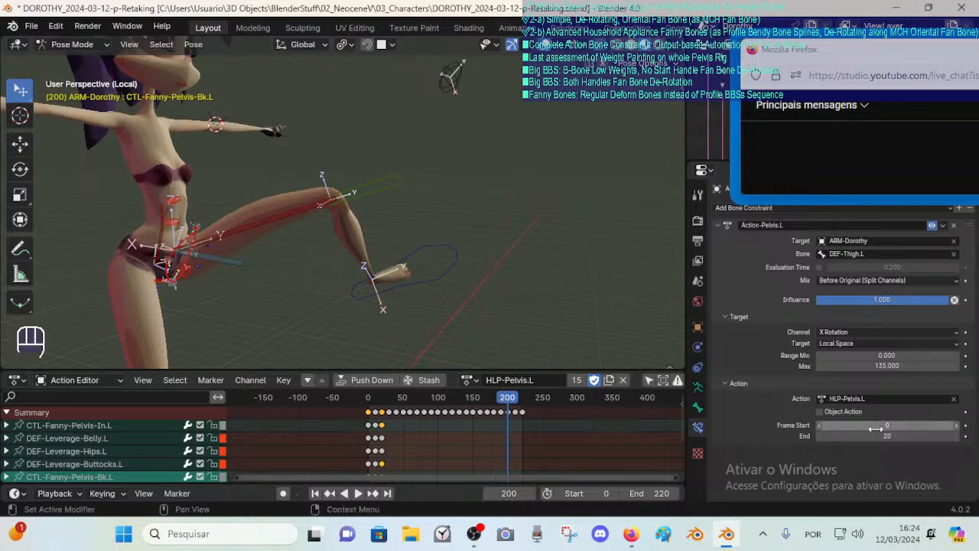
{"action": "middle_click_drag", "start_coordinate": [503, 278], "coordinate": [477, 343]}
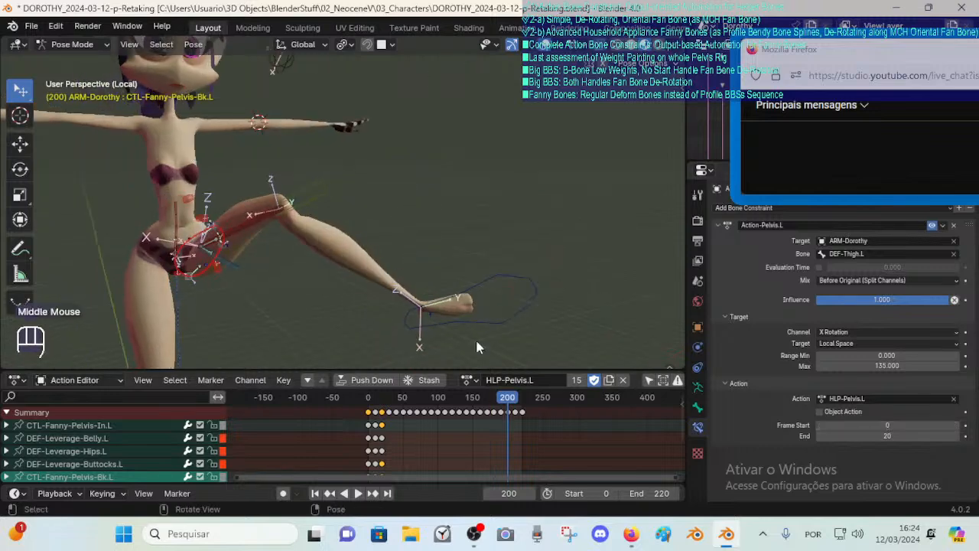
Set the current frame to the keyframe at 190, select CTL-Knee.L and try a slight rotation on it.
{"action": "key", "text": "Down"}
{"action": "middle_click_drag", "start_coordinate": [460, 275], "coordinate": [346, 268]}
{"action": "left_click", "coordinate": [349, 244]}
{"action": "key", "text": "r"}
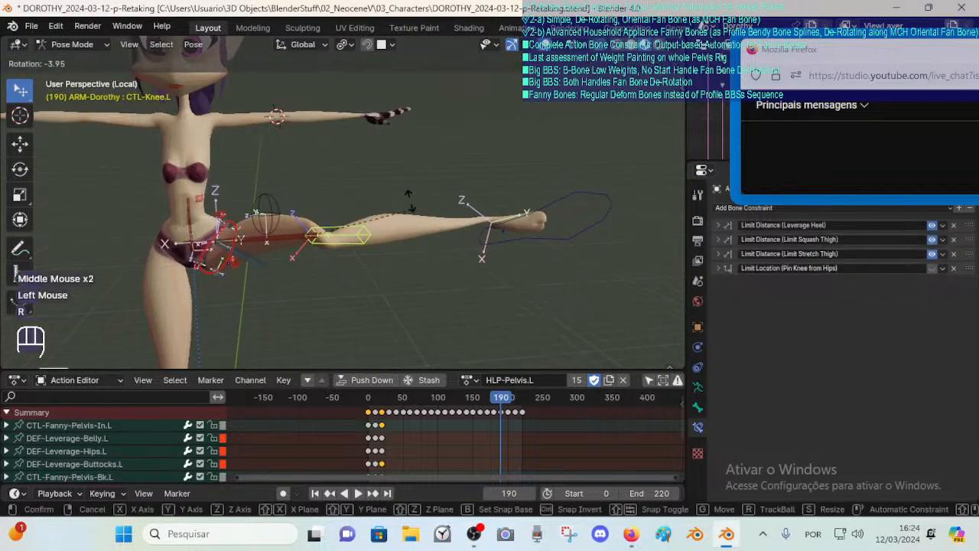
{"action": "key", "text": "Escape"}
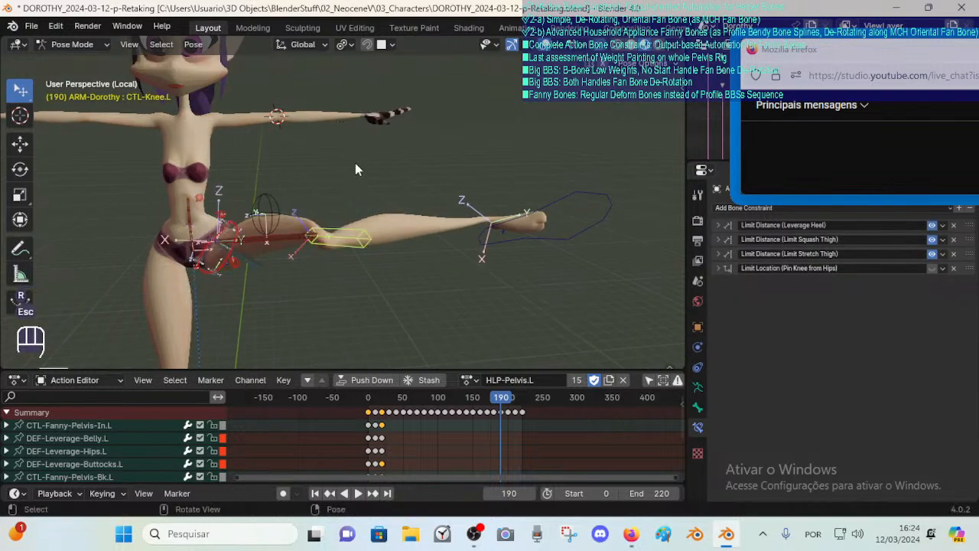
Try rotating CTL-Knee.L at frame 190 from several viewing angles to test how it drives the left pelvis and thigh.
{"action": "middle_click_drag", "start_coordinate": [296, 252], "coordinate": [383, 241]}
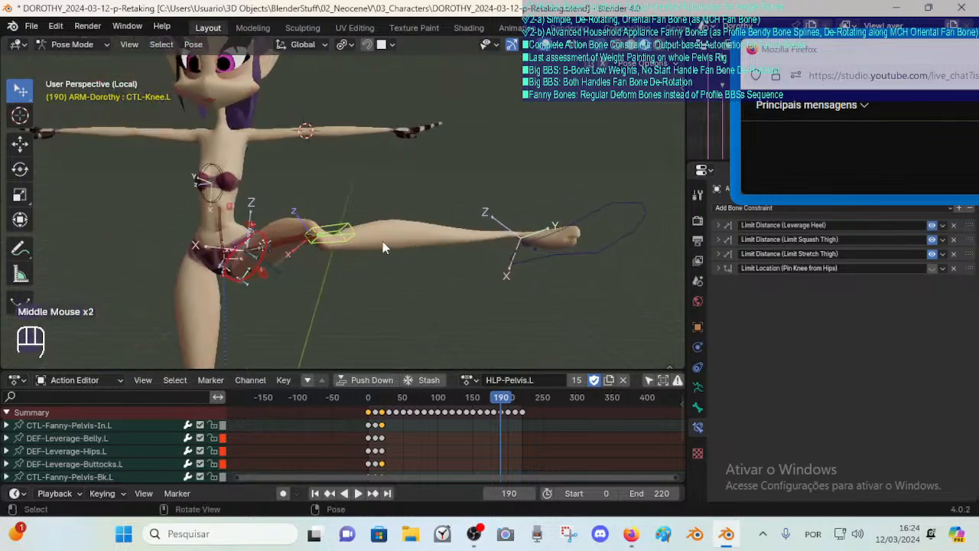
{"action": "key", "text": "r"}
{"action": "key", "text": "Escape"}
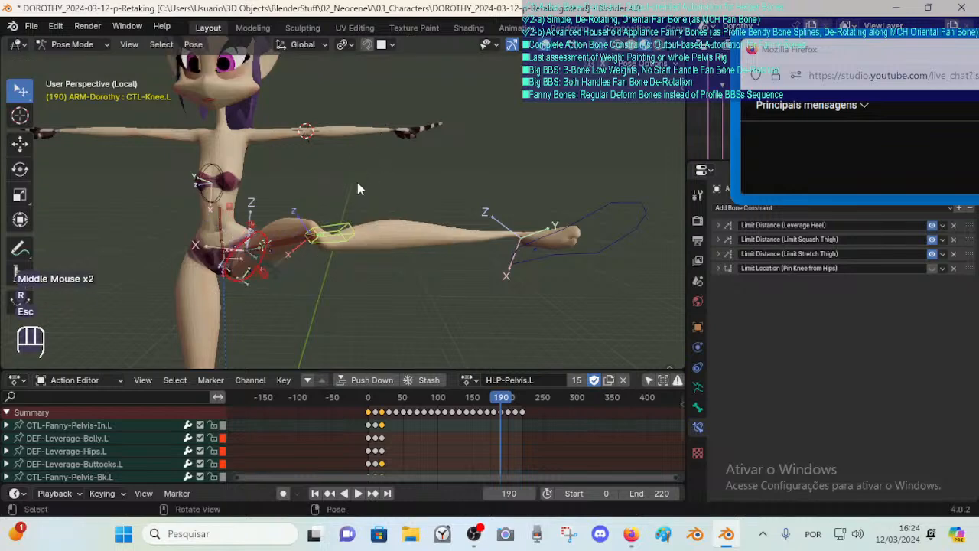
{"action": "key", "text": "r"}
{"action": "key", "text": "Escape"}
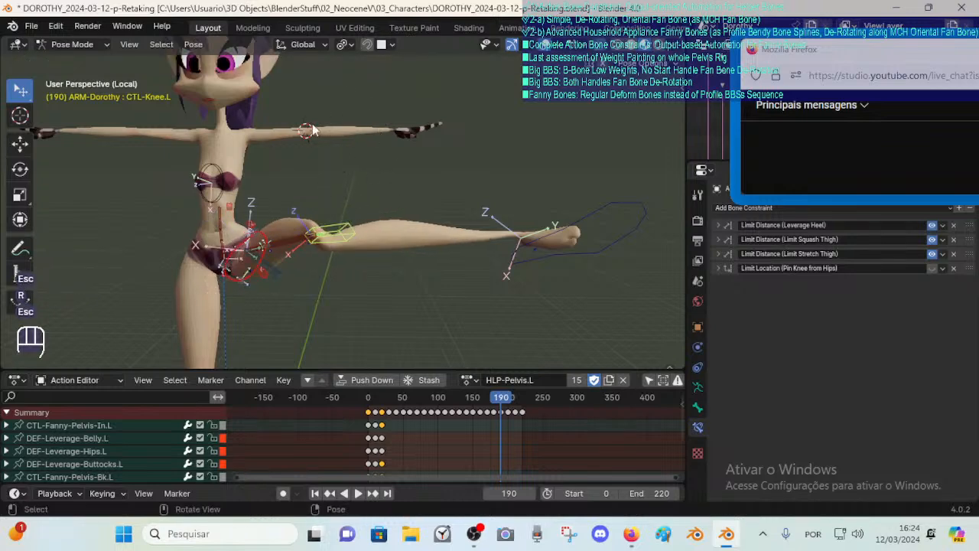
{"action": "middle_click_drag", "start_coordinate": [401, 215], "coordinate": [464, 190]}
{"action": "key", "text": "r"}
{"action": "key", "text": "Escape"}
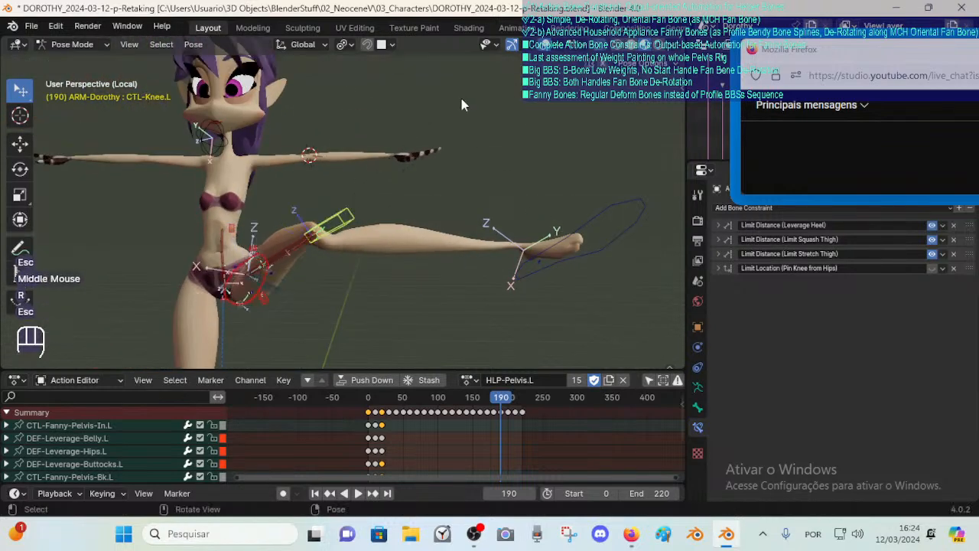
{"action": "middle_click_drag", "start_coordinate": [461, 98], "coordinate": [417, 241]}
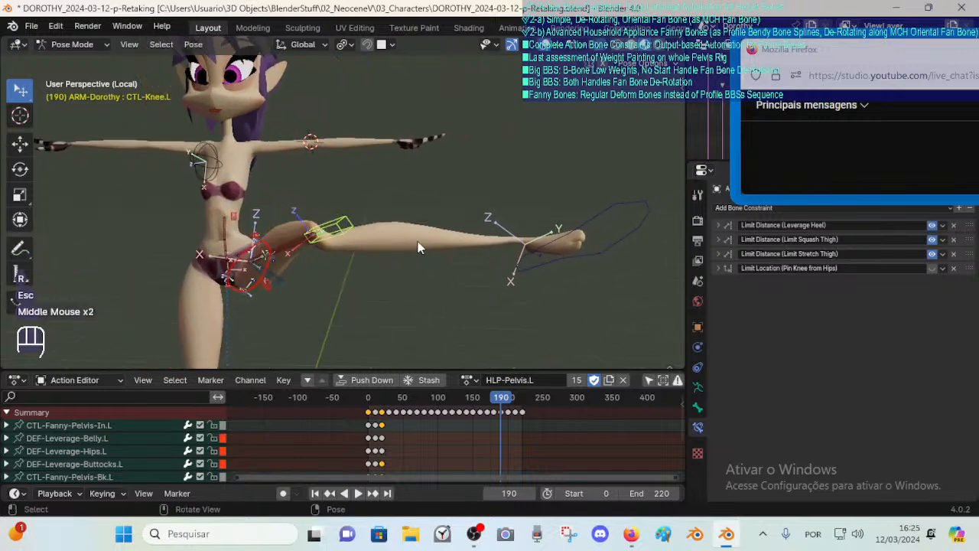
{"action": "key", "text": "r"}
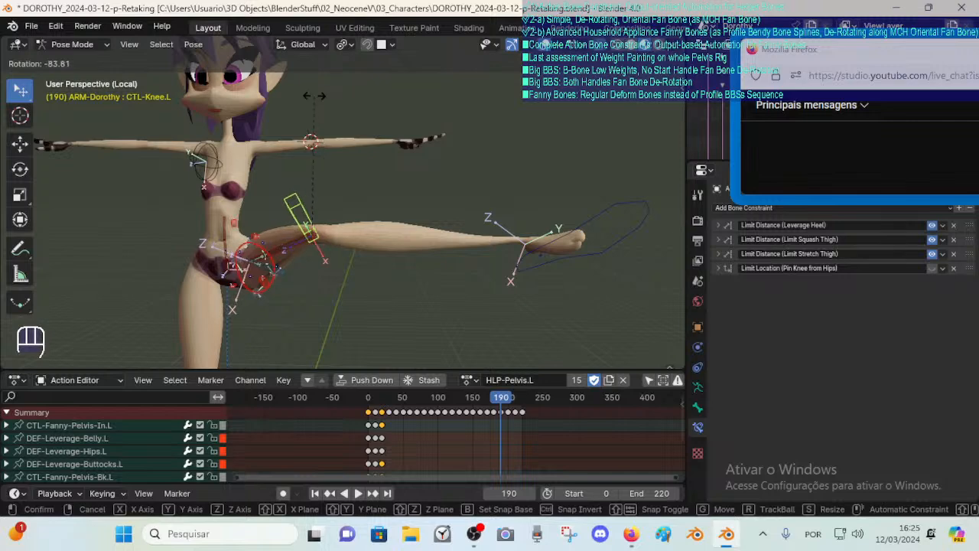
{"action": "key", "text": "Escape"}
{"action": "middle_click_drag", "start_coordinate": [354, 181], "coordinate": [384, 178]}
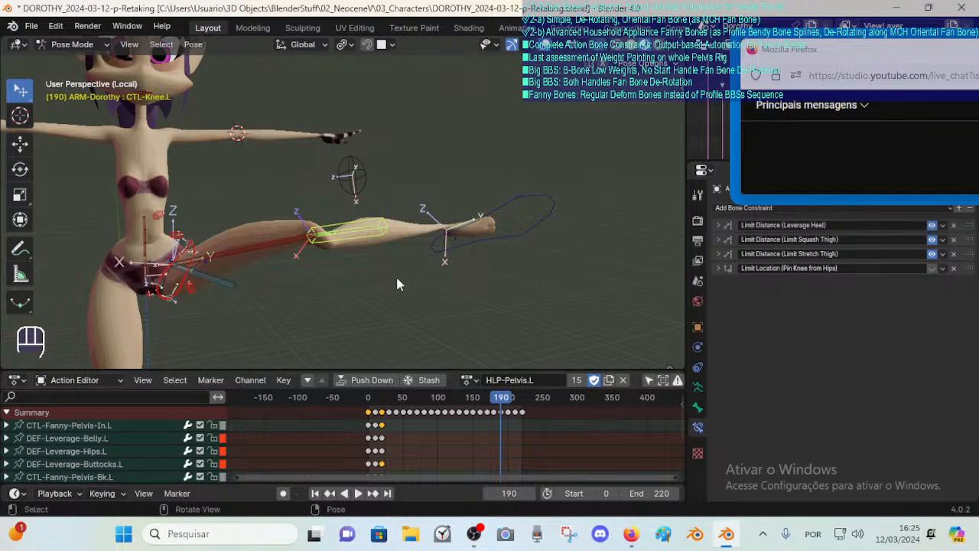
{"action": "middle_click_drag", "start_coordinate": [370, 263], "coordinate": [340, 245]}
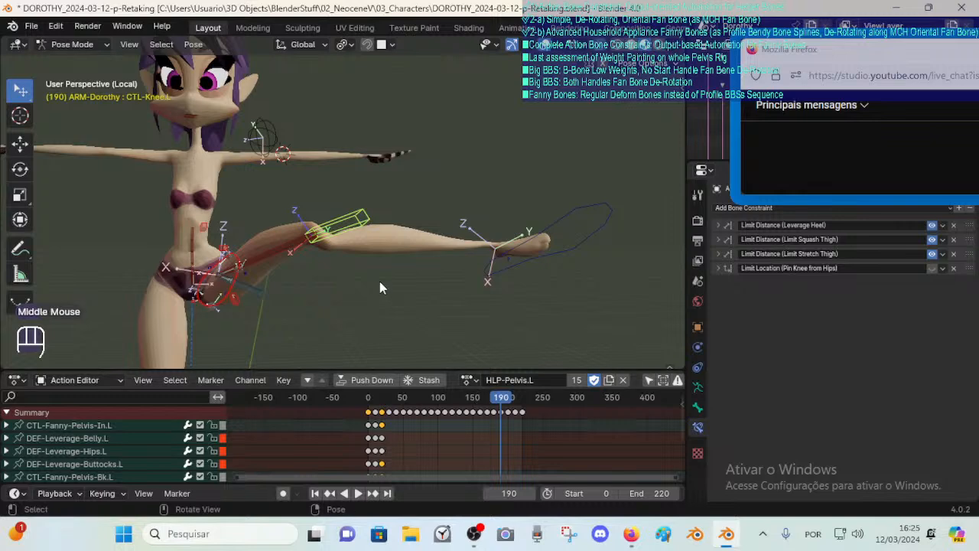
Select MTR-Leg.L at frame 190 and move it up and behind the character, working from a side view.
{"action": "middle_click_drag", "start_coordinate": [565, 225], "coordinate": [420, 188]}
{"action": "scroll", "coordinate": [420, 188], "scroll_direction": "down", "scroll_amount": 2}
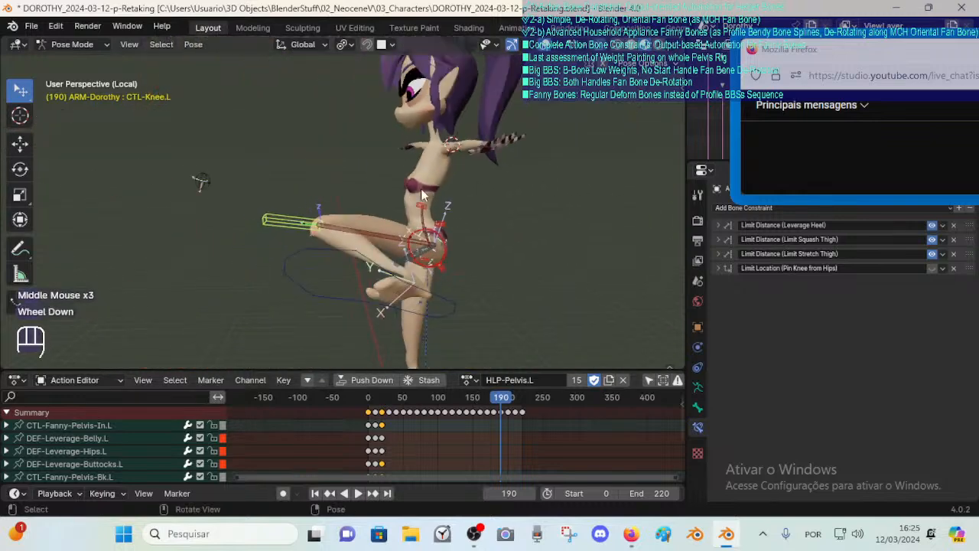
{"action": "left_click", "coordinate": [423, 282]}
{"action": "key", "text": "g"}
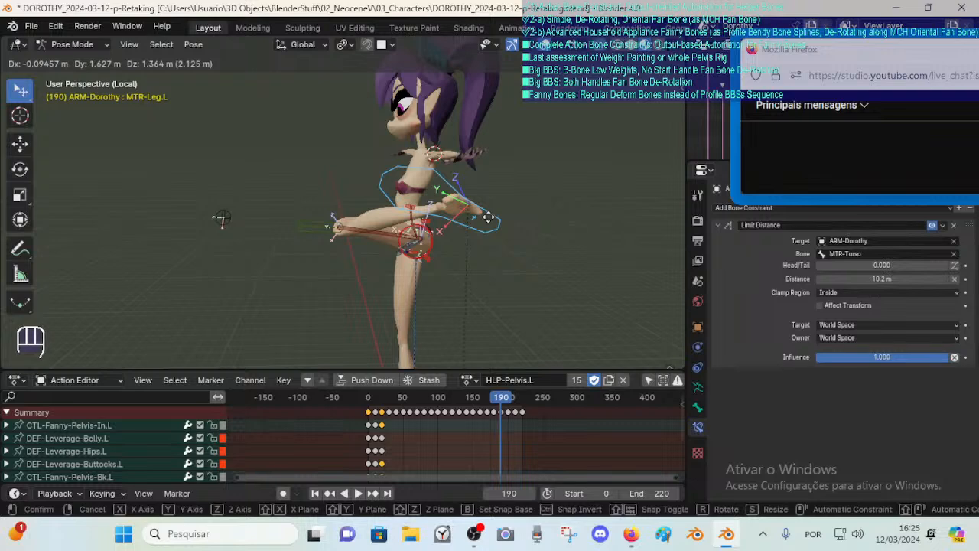
{"action": "left_click", "coordinate": [488, 218]}
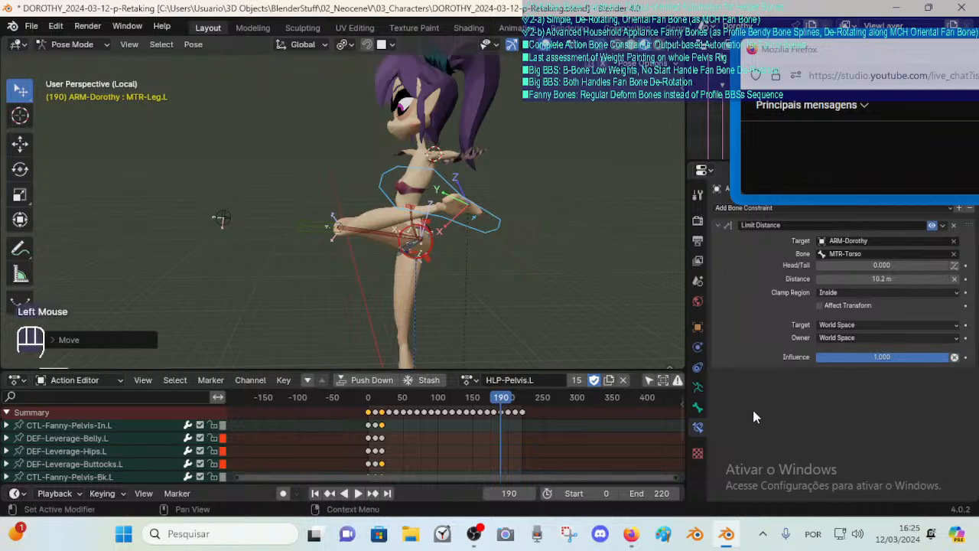
Move MTR-Leg.L forward of the torso to test the left hip and thigh deformation from other angles.
{"action": "middle_click_drag", "start_coordinate": [406, 253], "coordinate": [366, 273]}
{"action": "key", "text": "g"}
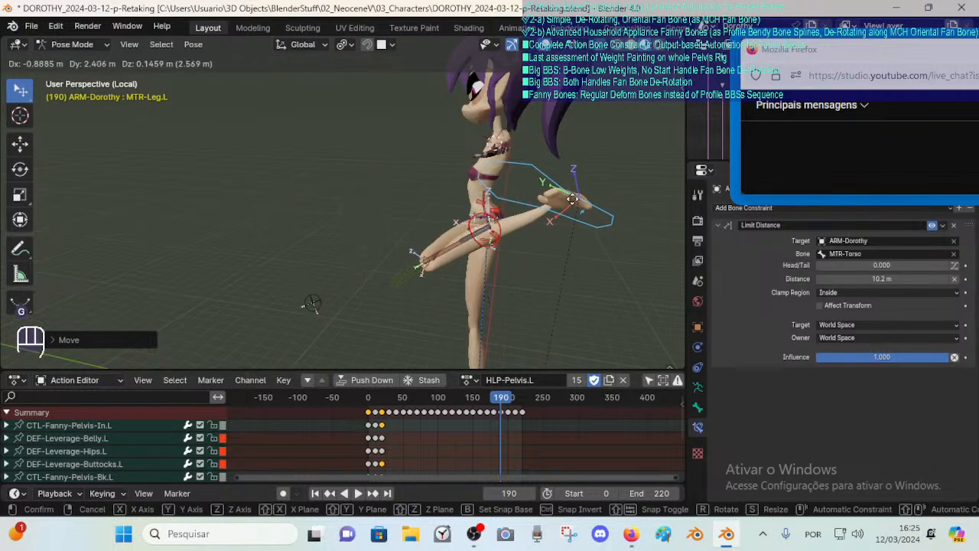
{"action": "left_click", "coordinate": [443, 179]}
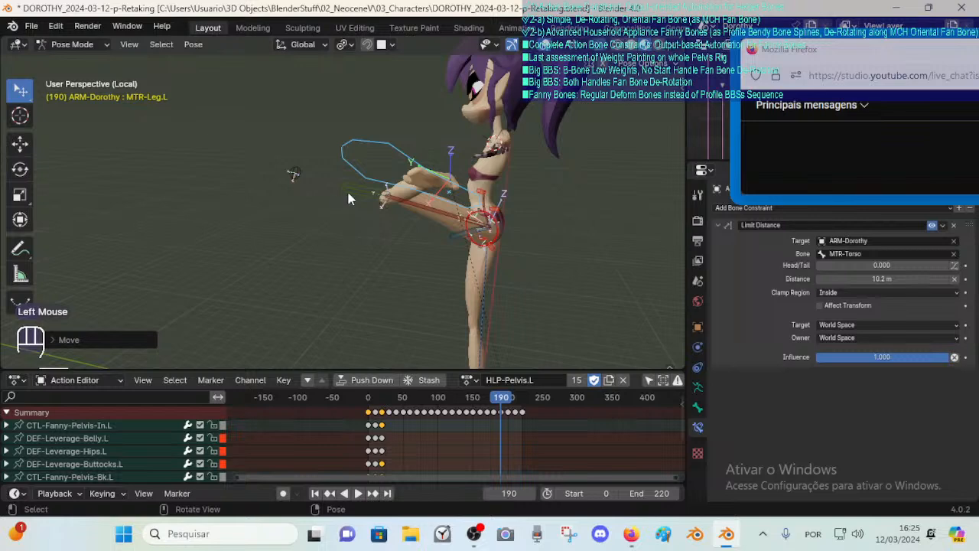
{"action": "middle_click_drag", "start_coordinate": [306, 193], "coordinate": [387, 211]}
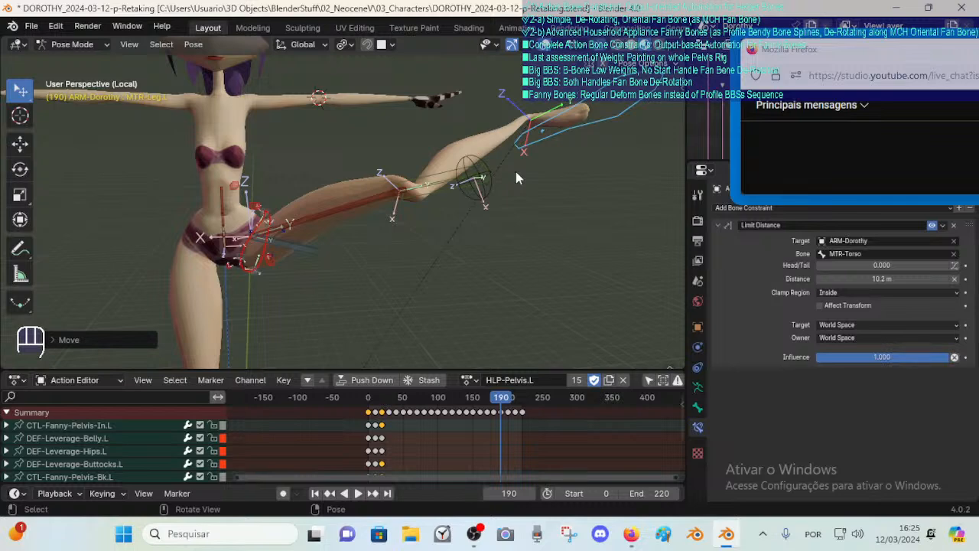
Select DEF-Leverage-Buttocks.L and step back through the test keyframes to frame 130, watching the left hip.
{"action": "left_click", "coordinate": [277, 259]}
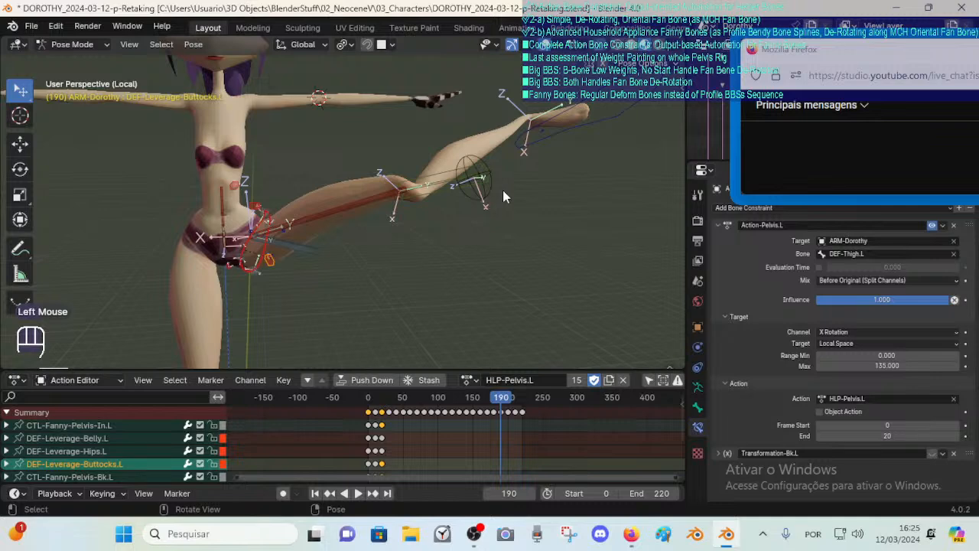
{"action": "mouse_move", "coordinate": [447, 237]}
{"action": "middle_mouse_down"}
{"action": "mouse_move", "coordinate": [312, 227]}
{"action": "mouse_move", "coordinate": [429, 234]}
{"action": "middle_mouse_up"}
{"action": "scroll", "coordinate": [428, 234], "scroll_direction": "up", "scroll_amount": 2}
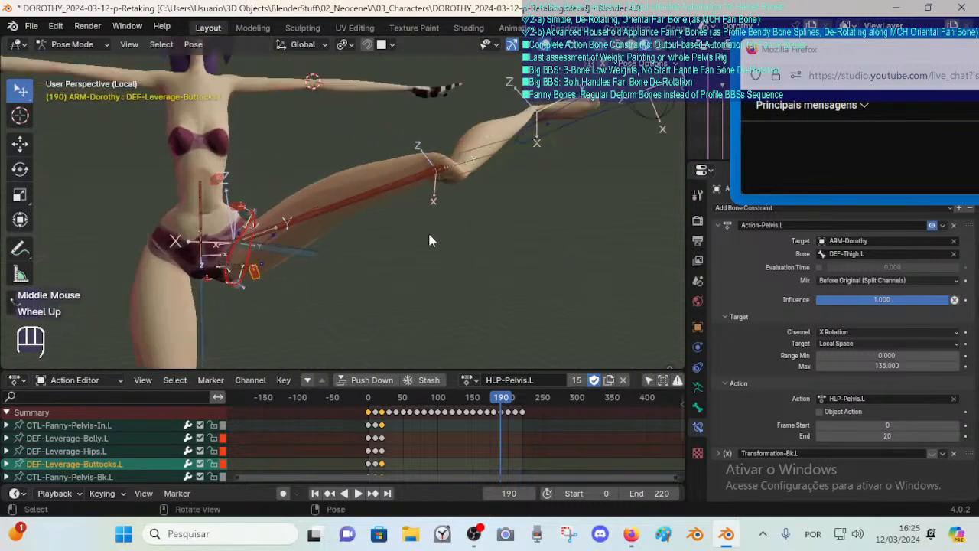
{"action": "key", "text": "Down"}
{"action": "key", "text": "Down"}
{"action": "key", "text": "Down"}
{"action": "key", "text": "Down"}
{"action": "key", "text": "Down"}
{"action": "key", "text": "Down"}
{"action": "key", "text": "Down"}
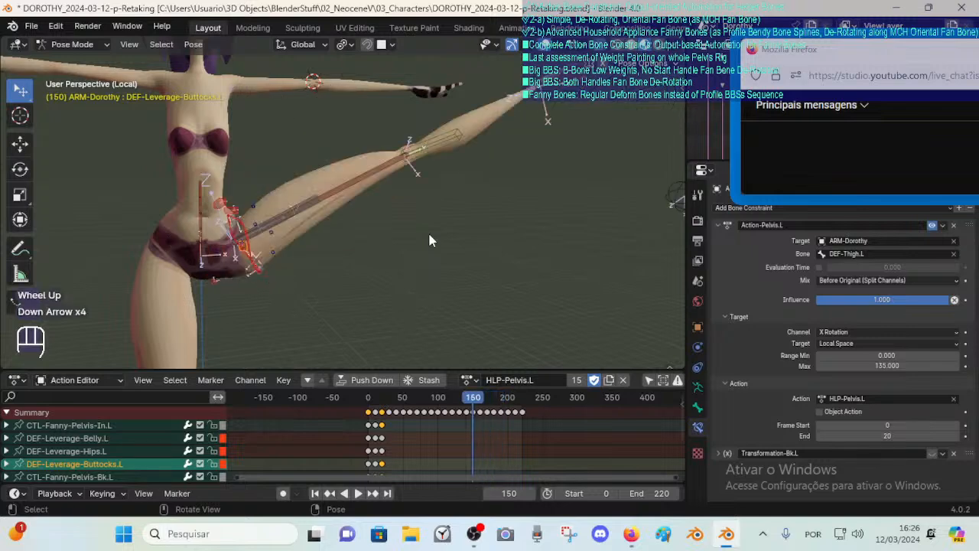
{"action": "key", "text": "Up"}
Select all visible bones of the armature at frame 130.
{"action": "key", "text": "a"}
{"action": "key", "text": "a"}
{"action": "key", "text": "alt+q"}
{"action": "key", "text": "alt+q"}
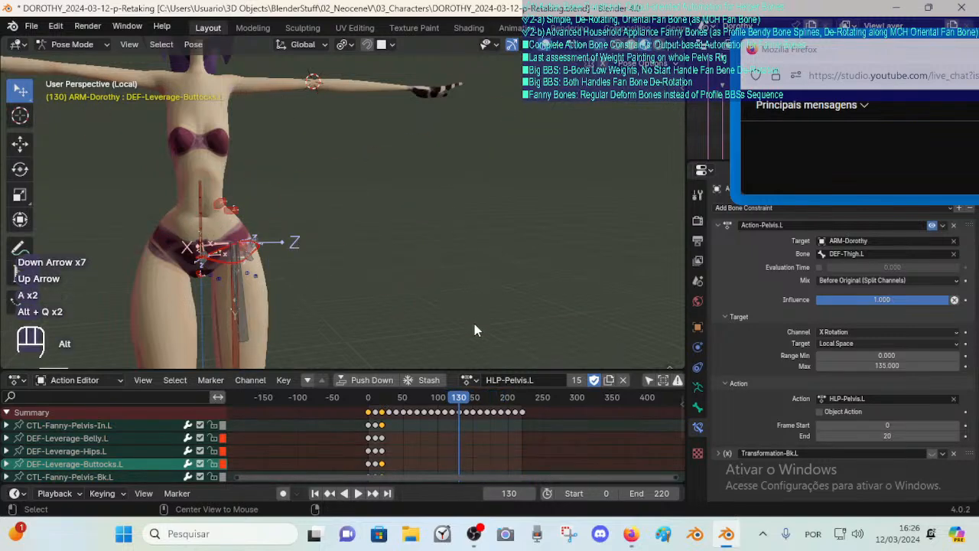
{"action": "key", "text": "a"}
{"action": "key", "text": "alt+q"}
{"action": "key", "text": "alt+q"}
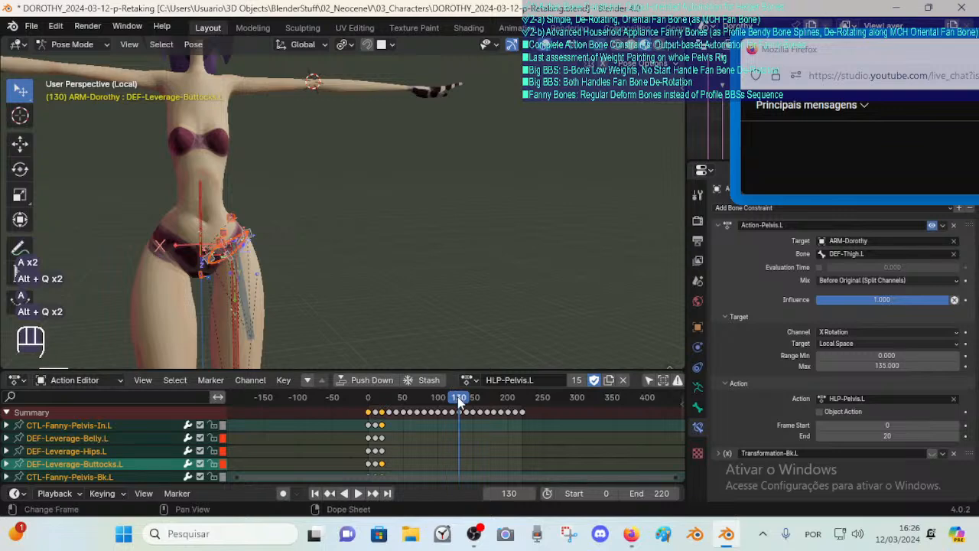
Go forward through the leg poses and compare the left hip deformation, ending on the keyframe at 190.
{"action": "left_click_drag", "start_coordinate": [460, 397], "coordinate": [484, 399]}
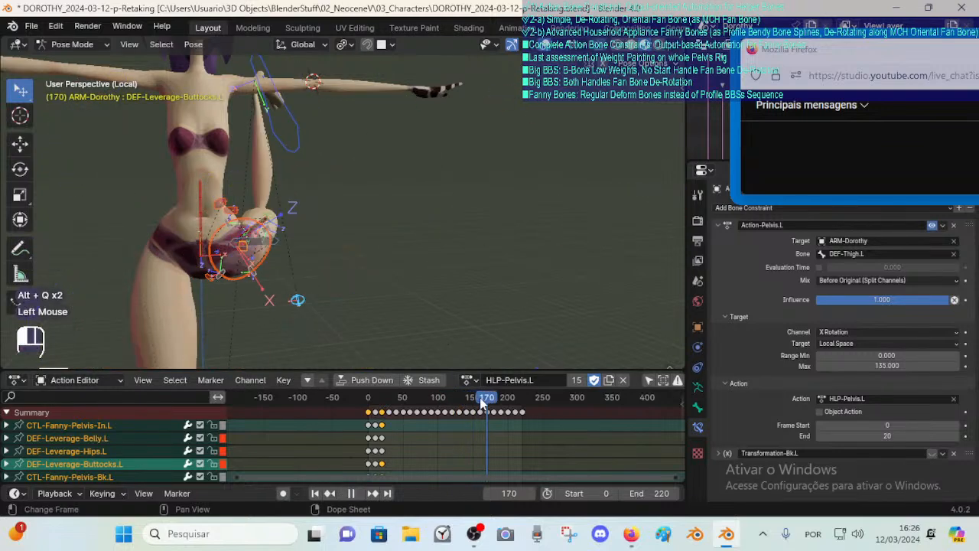
{"action": "key", "text": "Down"}
{"action": "key", "text": "Down"}
{"action": "key", "text": "Up"}
{"action": "key", "text": "Up"}
{"action": "key", "text": "Up"}
{"action": "key", "text": "Up"}
{"action": "key", "text": "Up"}
{"action": "key", "text": "Up"}
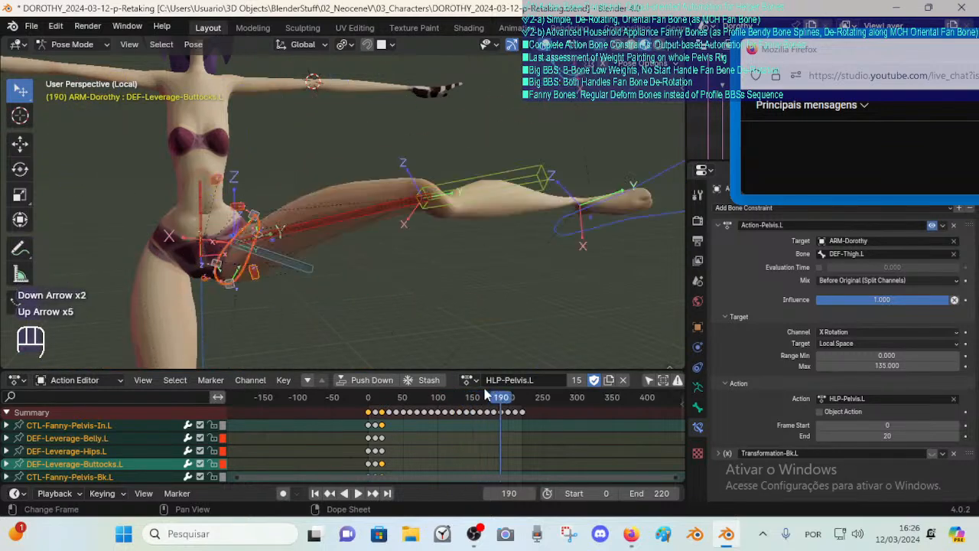
Select CTL-Knee.L at frame 190 and view the raised left leg from a higher frontal angle.
{"action": "middle_click_drag", "start_coordinate": [488, 342], "coordinate": [467, 287]}
{"action": "scroll", "coordinate": [427, 260], "scroll_direction": "down", "scroll_amount": 2}
{"action": "scroll", "coordinate": [500, 292], "scroll_direction": "up", "scroll_amount": 1}
{"action": "scroll", "coordinate": [468, 287], "scroll_direction": "down", "scroll_amount": 2}
{"action": "key", "text": "Down"}
{"action": "middle_click_drag", "start_coordinate": [493, 351], "coordinate": [374, 290]}
{"action": "left_click", "coordinate": [350, 271]}
{"action": "scroll", "coordinate": [355, 273], "scroll_direction": "up", "scroll_amount": 1}
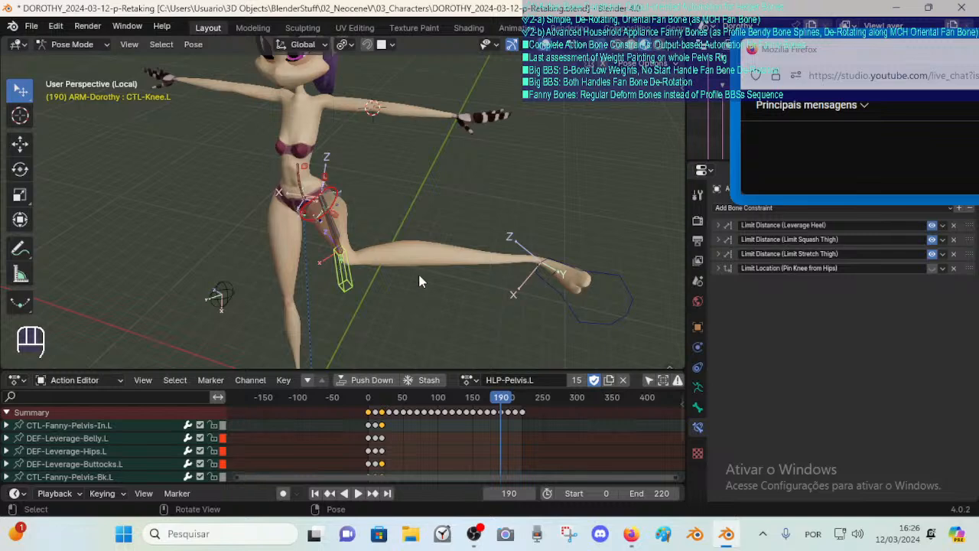
Select DEF-Thigh.L and examine how the left thigh aligns with the knee from several angles.
{"action": "left_click", "coordinate": [338, 243]}
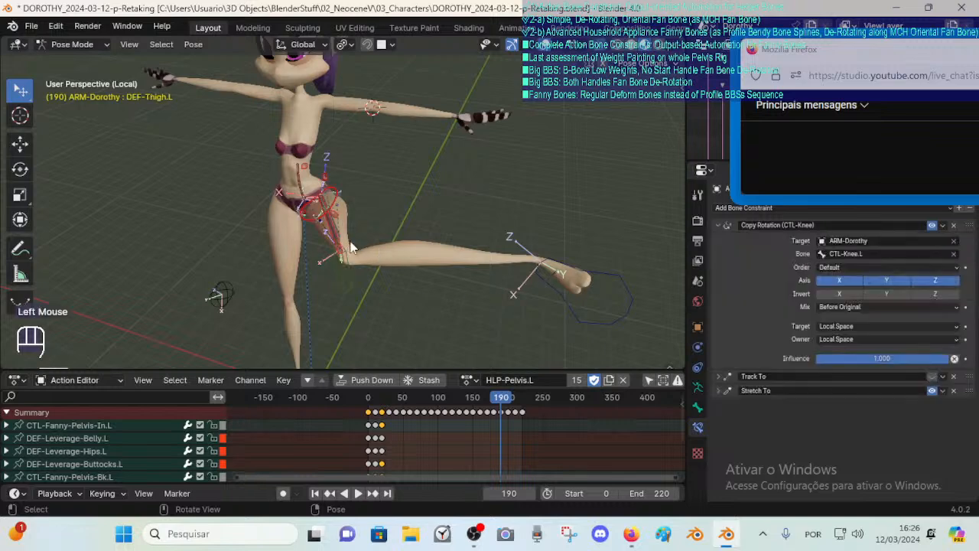
{"action": "middle_click_drag", "start_coordinate": [349, 240], "coordinate": [330, 304]}
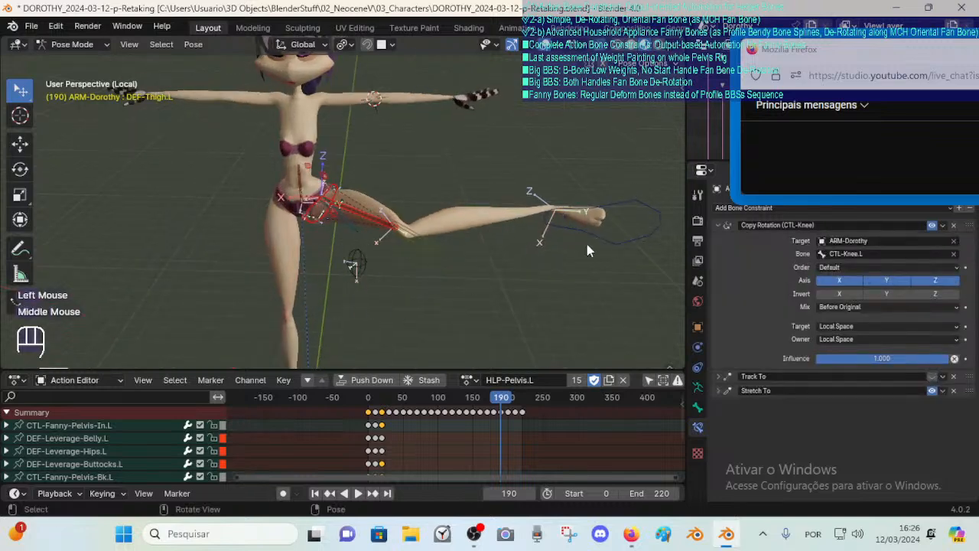
{"action": "middle_click_drag", "start_coordinate": [497, 228], "coordinate": [449, 278]}
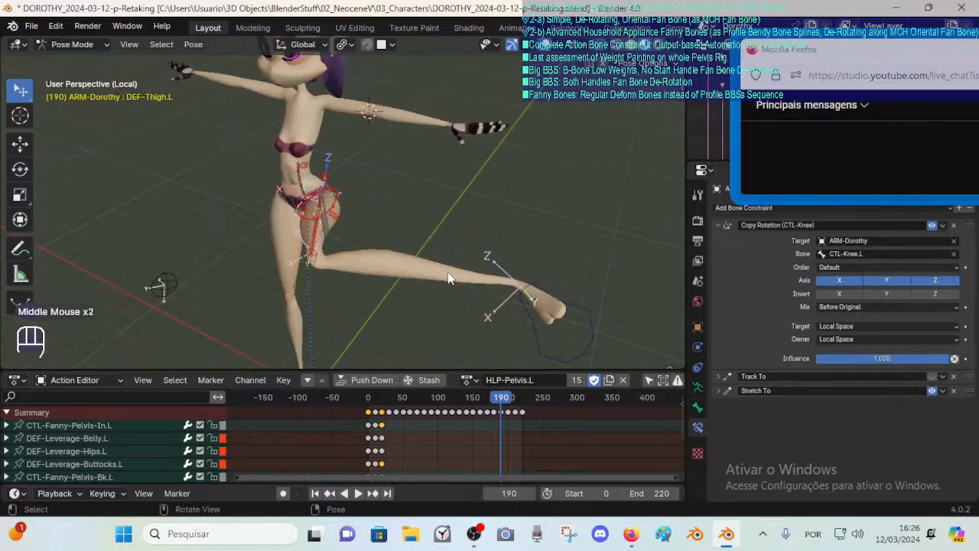
Select MTR-Leg.L and raise it until the left foot is at about the height of the hand.
{"action": "left_click", "coordinate": [520, 302]}
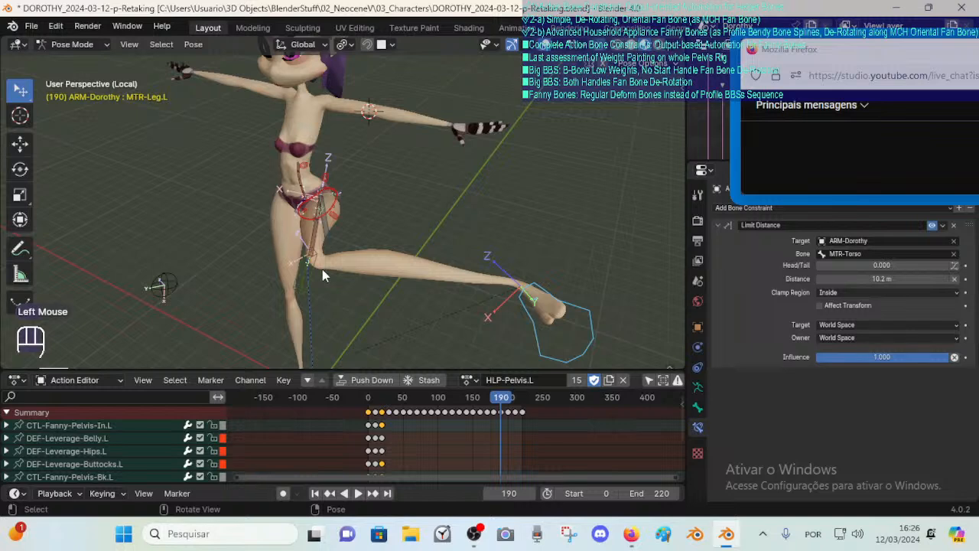
{"action": "middle_click_drag", "start_coordinate": [322, 269], "coordinate": [413, 265]}
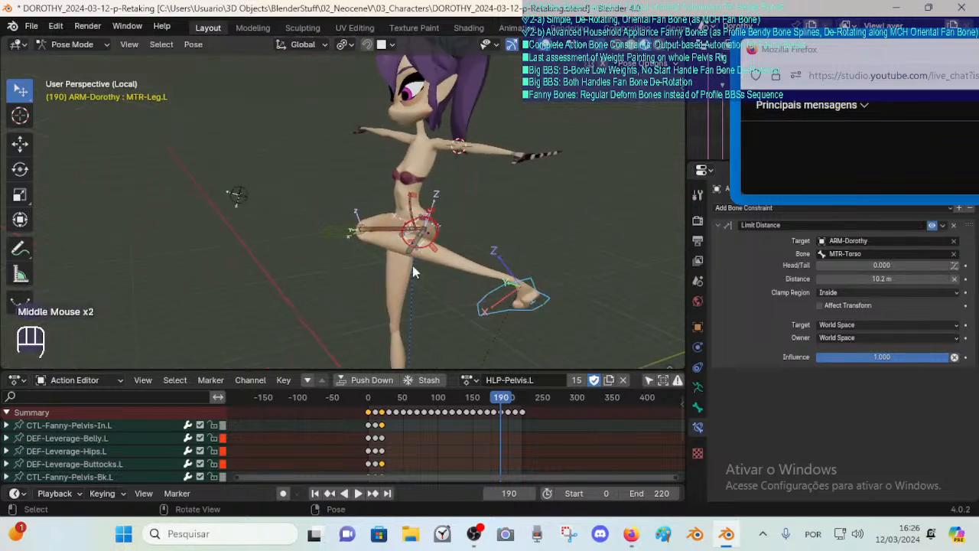
{"action": "left_click", "coordinate": [478, 306]}
{"action": "key", "text": "g"}
{"action": "left_click", "coordinate": [377, 219]}
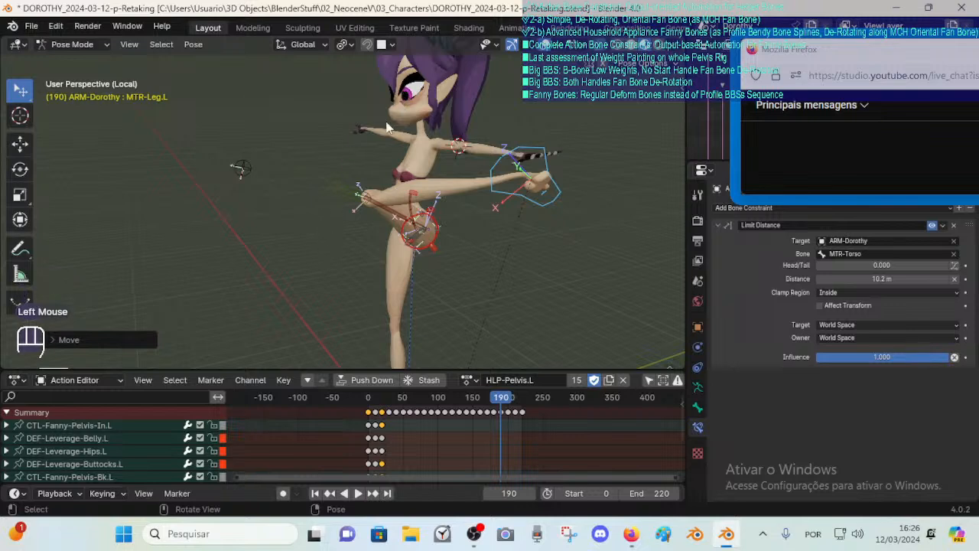
Try rotating CTL-Knee.L slightly to test the left thigh and hip in the raised leg pose.
{"action": "middle_click_drag", "start_coordinate": [371, 172], "coordinate": [456, 186]}
{"action": "left_click", "coordinate": [341, 182]}
{"action": "scroll", "coordinate": [428, 193], "scroll_direction": "up", "scroll_amount": 2}
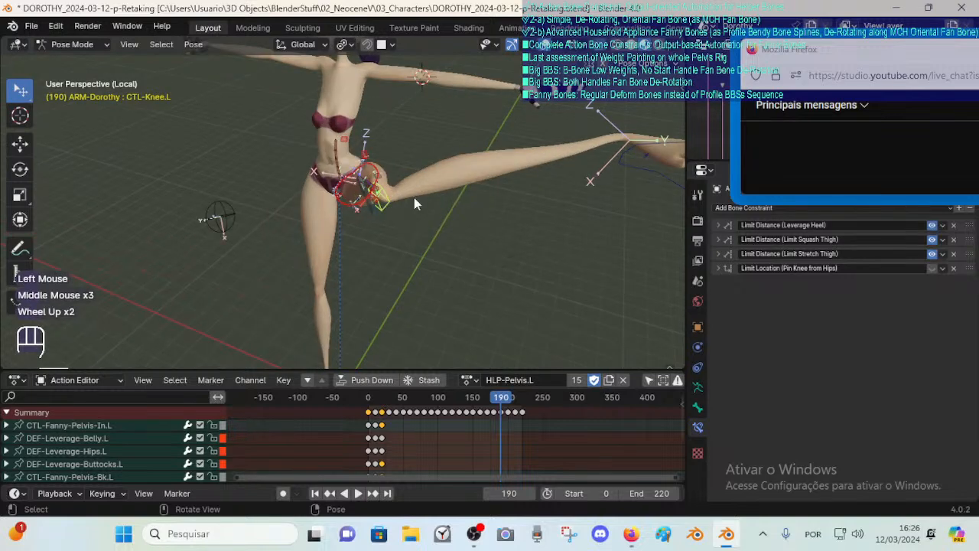
{"action": "key", "text": "r"}
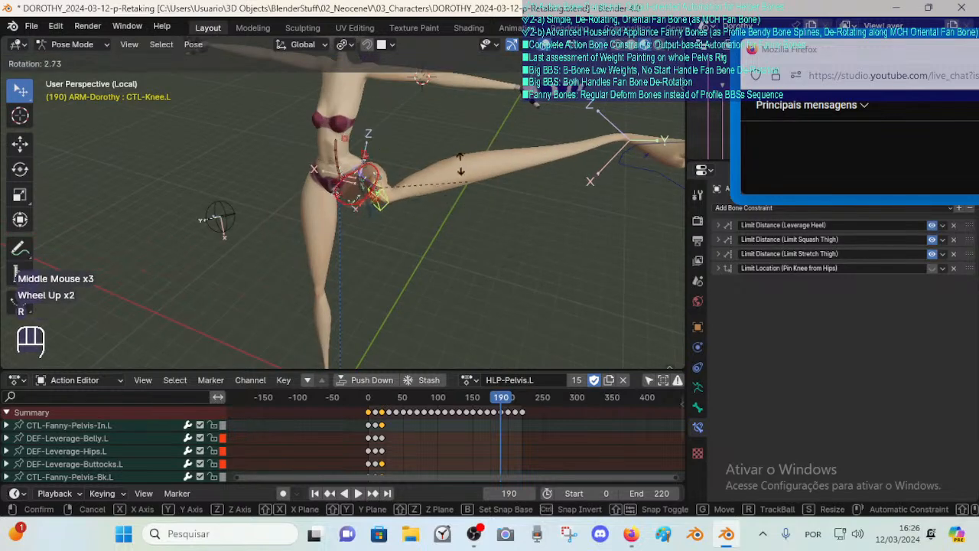
{"action": "key", "text": "Escape"}
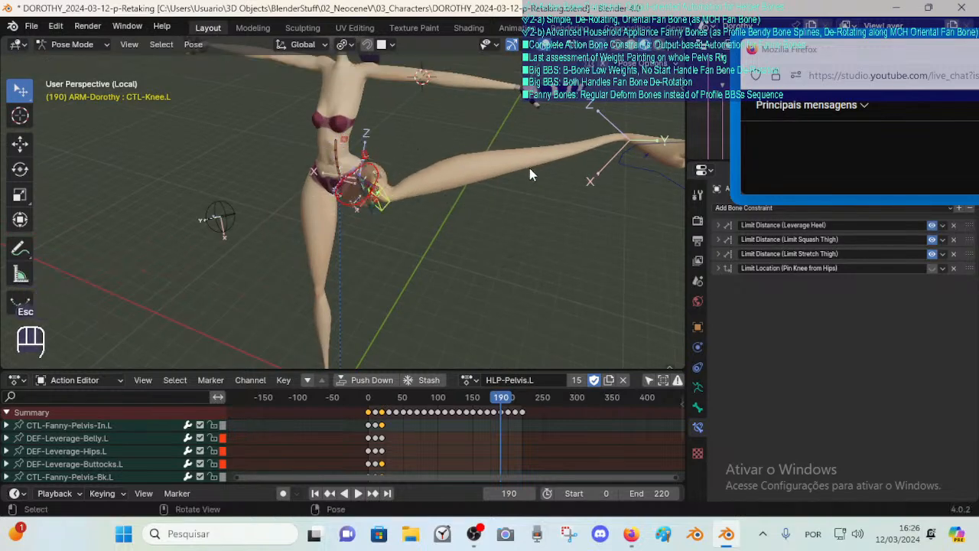
Shift MTR-Leg.L slightly to adjust the raised left foot beside the outstretched hand.
{"action": "middle_click_drag", "start_coordinate": [398, 130], "coordinate": [511, 237], "text": "shift"}
{"action": "left_click", "coordinate": [448, 247]}
{"action": "left_click", "coordinate": [471, 246]}
{"action": "key", "text": "g"}
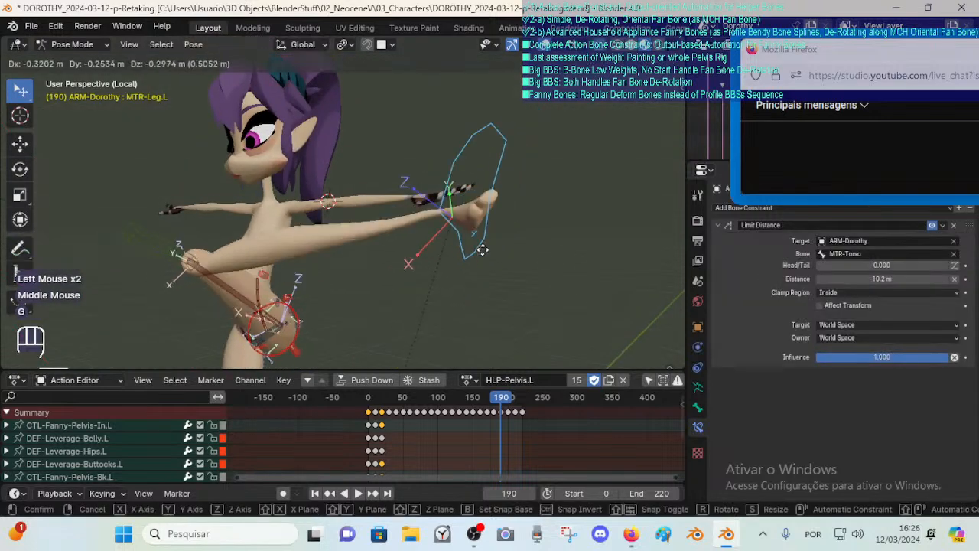
{"action": "left_click", "coordinate": [467, 253]}
Select POL-Knee.L and move it above the character's head so the left knee points upward.
{"action": "scroll", "coordinate": [171, 195], "scroll_direction": "down", "scroll_amount": 2}
{"action": "left_click", "coordinate": [178, 196]}
{"action": "left_click", "coordinate": [189, 202]}
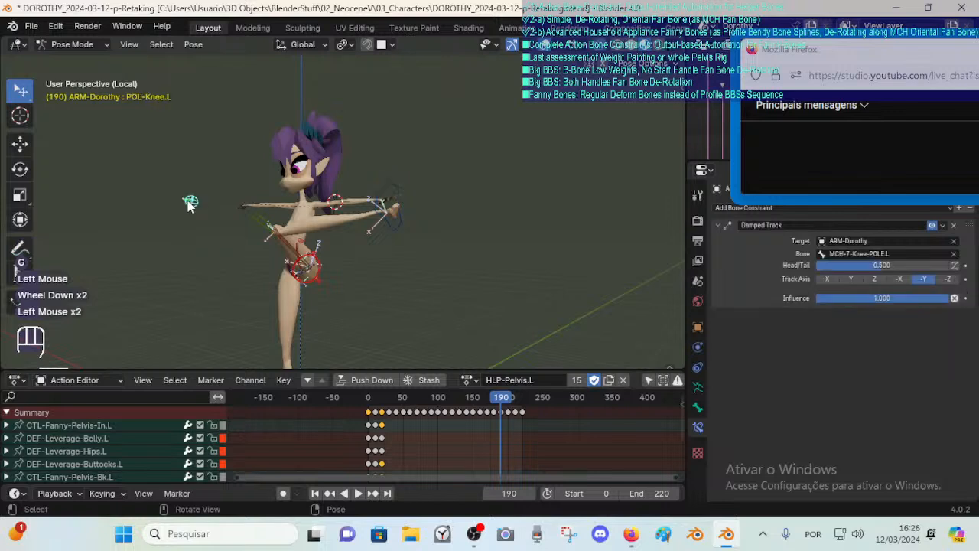
{"action": "key", "text": "g"}
{"action": "left_click", "coordinate": [291, 91]}
Move MTR-Leg.L forward, outward and down so the left foot sits below the raised knee.
{"action": "left_click", "coordinate": [285, 96]}
{"action": "key", "text": "g"}
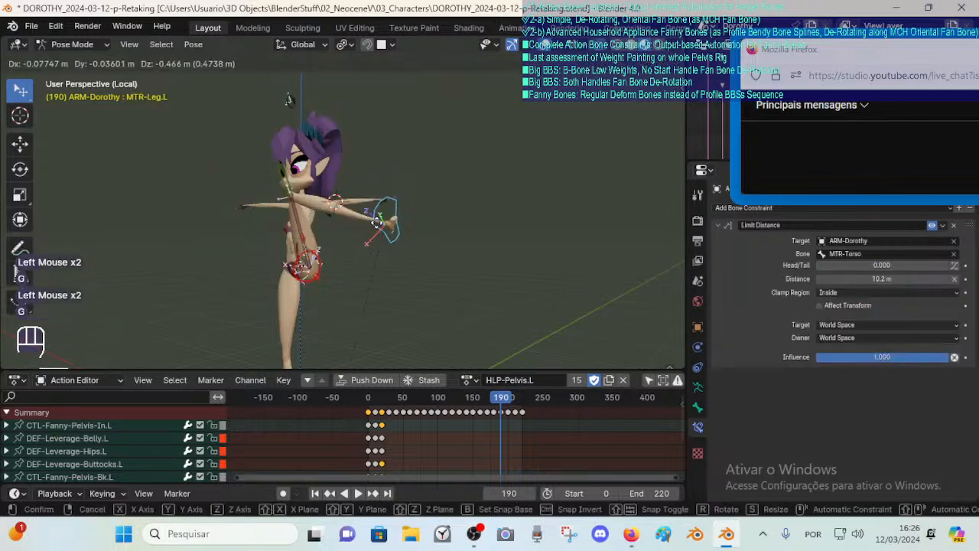
{"action": "left_click", "coordinate": [290, 221]}
{"action": "middle_click_drag", "start_coordinate": [291, 222], "coordinate": [365, 214]}
{"action": "key", "text": "g"}
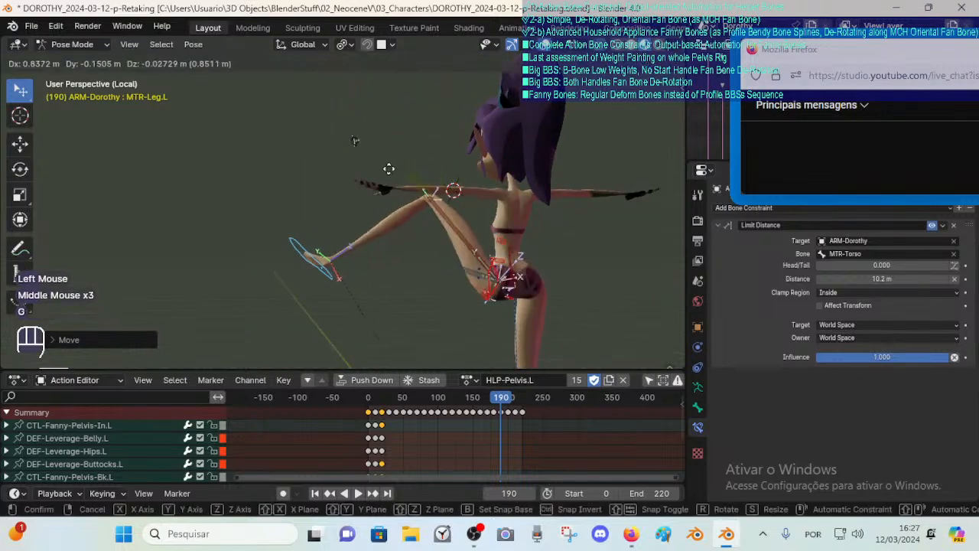
{"action": "left_click", "coordinate": [287, 283]}
{"action": "key", "text": "g"}
{"action": "left_click", "coordinate": [302, 285]}
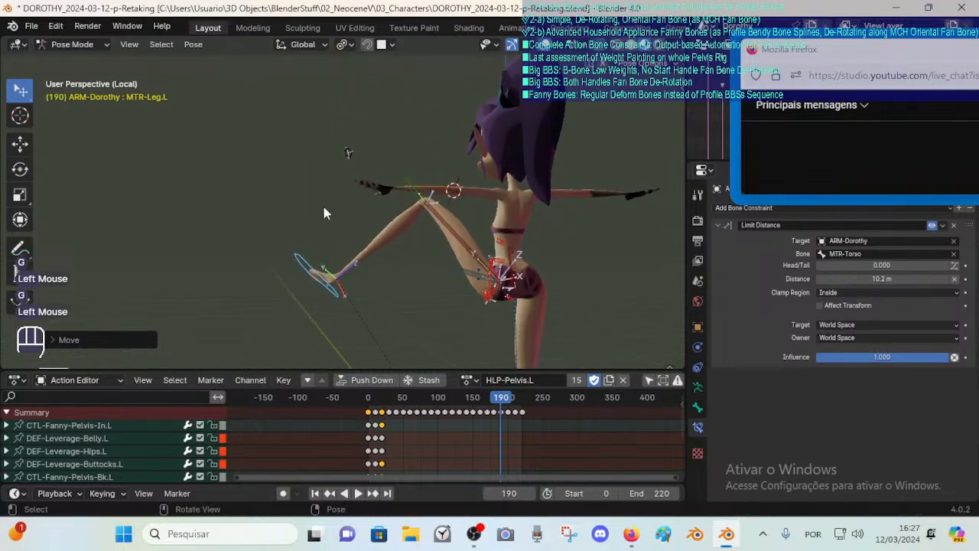
Select CTL-Knee.L and examine the raised left knee, thigh and hip from slightly different frontal angles.
{"action": "middle_click_drag", "start_coordinate": [324, 212], "coordinate": [437, 202]}
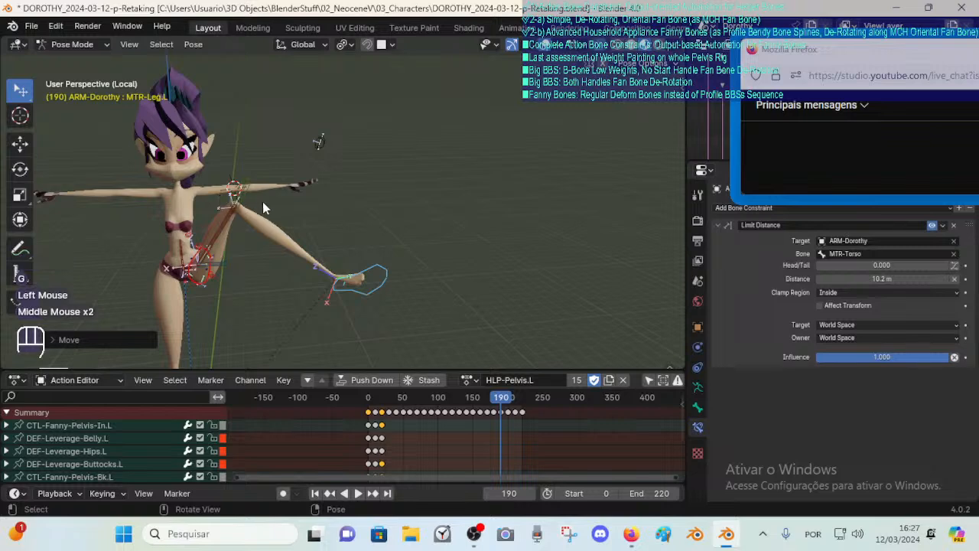
{"action": "left_click", "coordinate": [241, 191]}
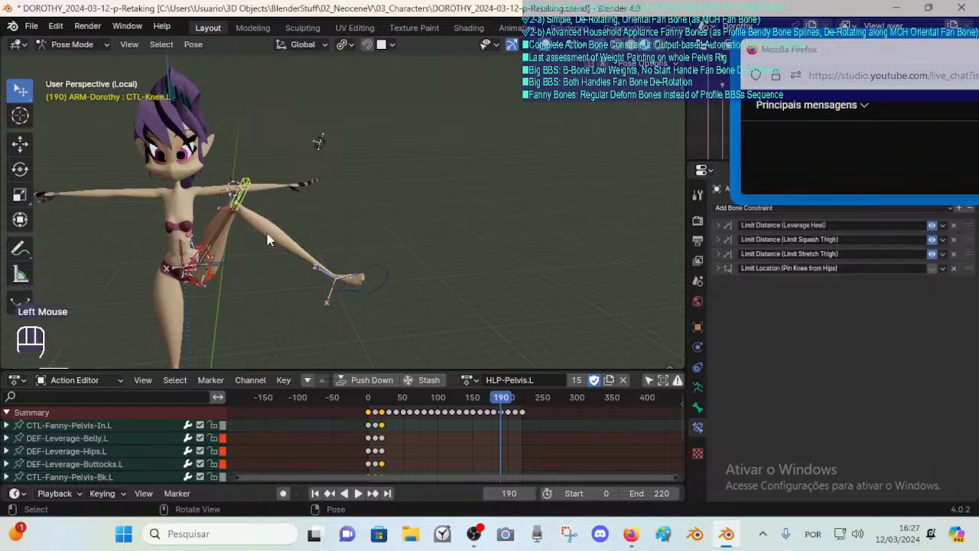
{"action": "scroll", "coordinate": [267, 240], "scroll_direction": "up", "scroll_amount": 2}
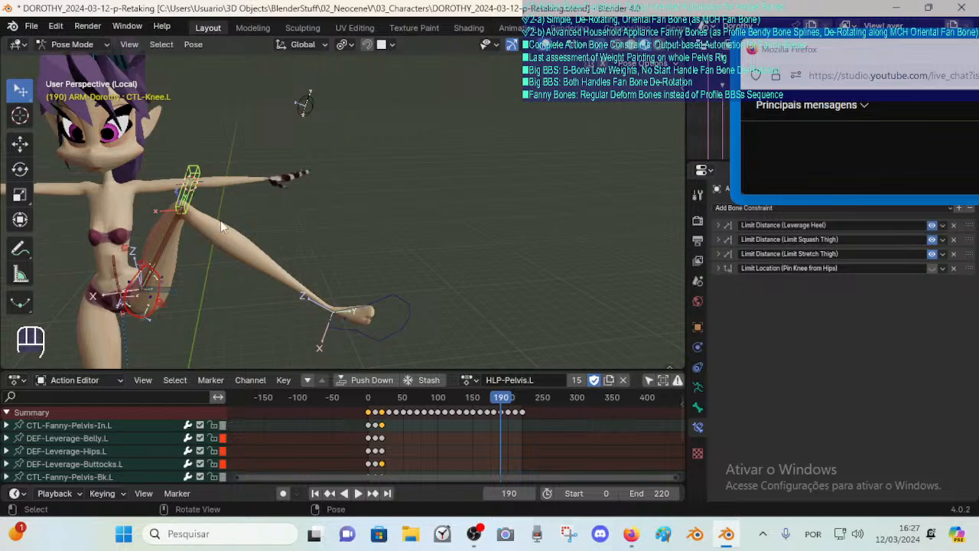
{"action": "mouse_move", "coordinate": [221, 227]}
{"action": "middle_mouse_down"}
{"action": "mouse_move", "coordinate": [183, 218]}
{"action": "mouse_move", "coordinate": [239, 211]}
{"action": "mouse_move", "coordinate": [197, 202]}
{"action": "mouse_move", "coordinate": [229, 228]}
{"action": "mouse_move", "coordinate": [215, 224]}
{"action": "middle_mouse_up"}
{"action": "left_click", "coordinate": [191, 195]}
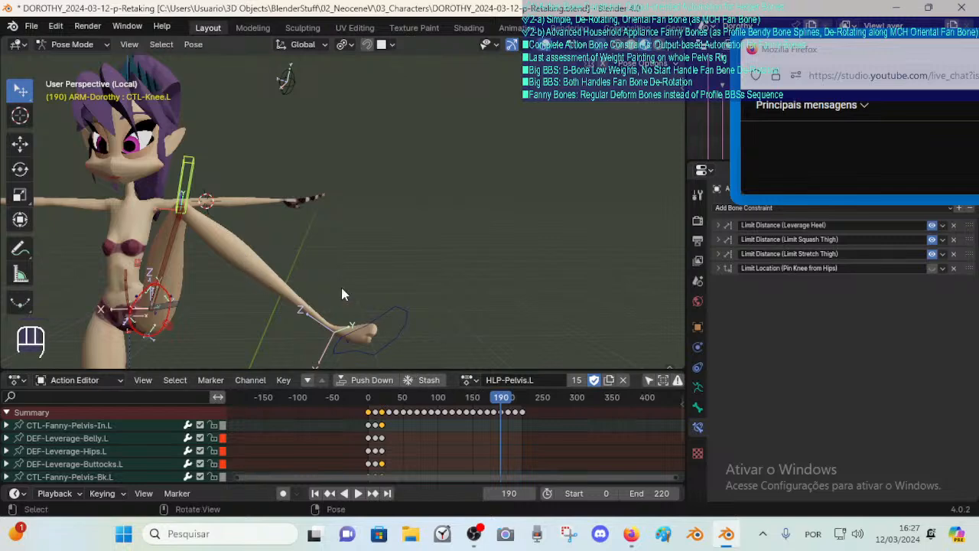
{"action": "mouse_move", "coordinate": [227, 258]}
{"action": "middle_mouse_down"}
{"action": "mouse_move", "coordinate": [290, 262]}
{"action": "mouse_move", "coordinate": [242, 268]}
{"action": "middle_mouse_up"}
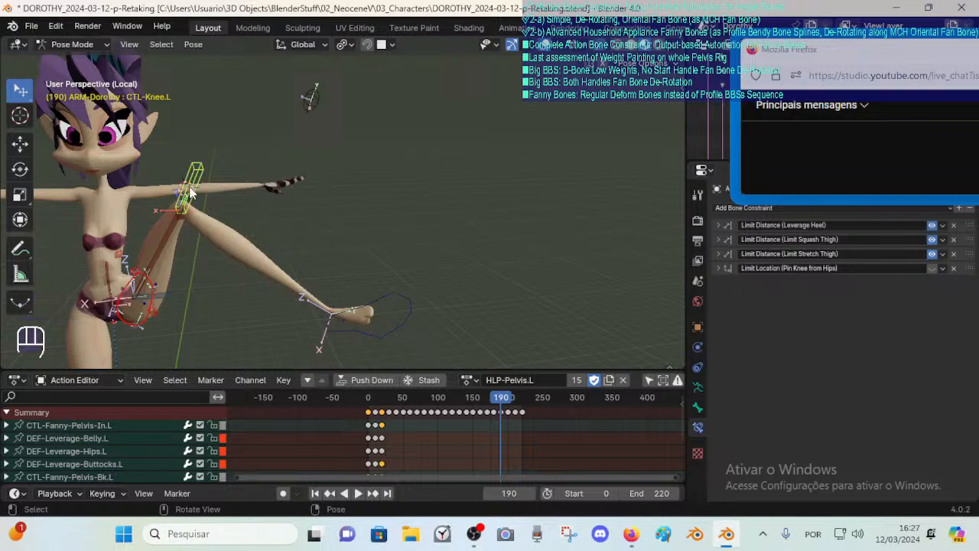
{"action": "mouse_move", "coordinate": [215, 220]}
{"action": "middle_mouse_down"}
{"action": "mouse_move", "coordinate": [308, 219]}
{"action": "mouse_move", "coordinate": [222, 223]}
{"action": "middle_mouse_up"}
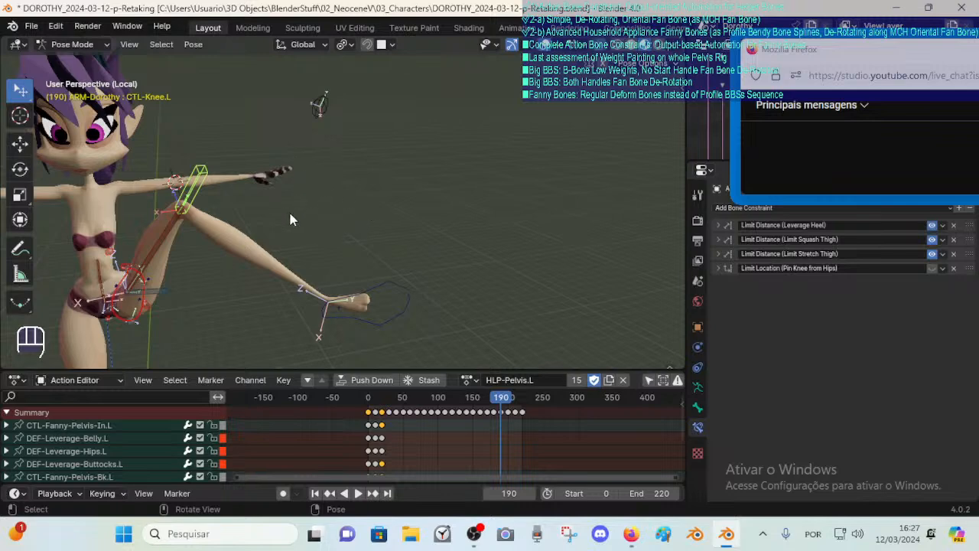
{"action": "middle_click_drag", "start_coordinate": [209, 220], "coordinate": [192, 238]}
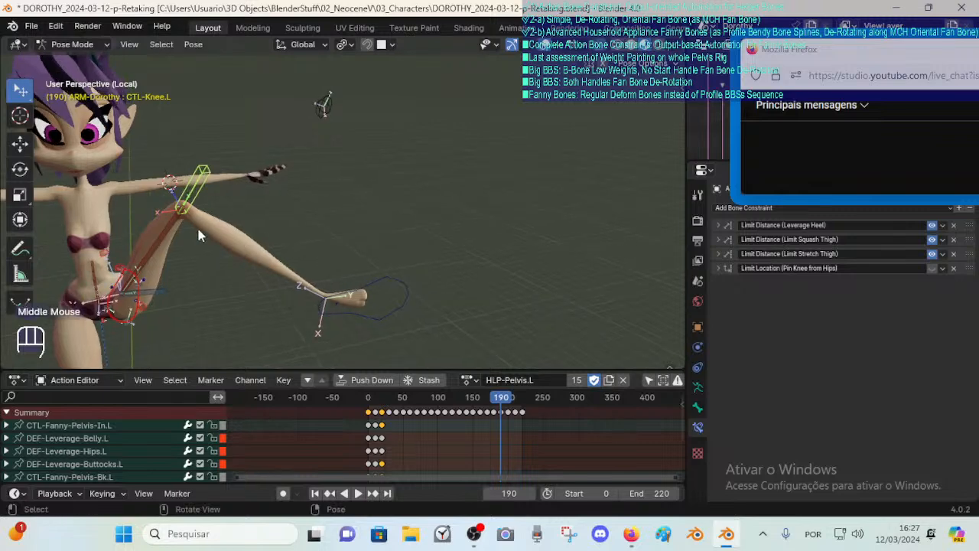
Select MTR-Leg.L and swing the left foot inward beneath the hips, then farther across in front of the body.
{"action": "left_click", "coordinate": [373, 306]}
{"action": "key", "text": "g"}
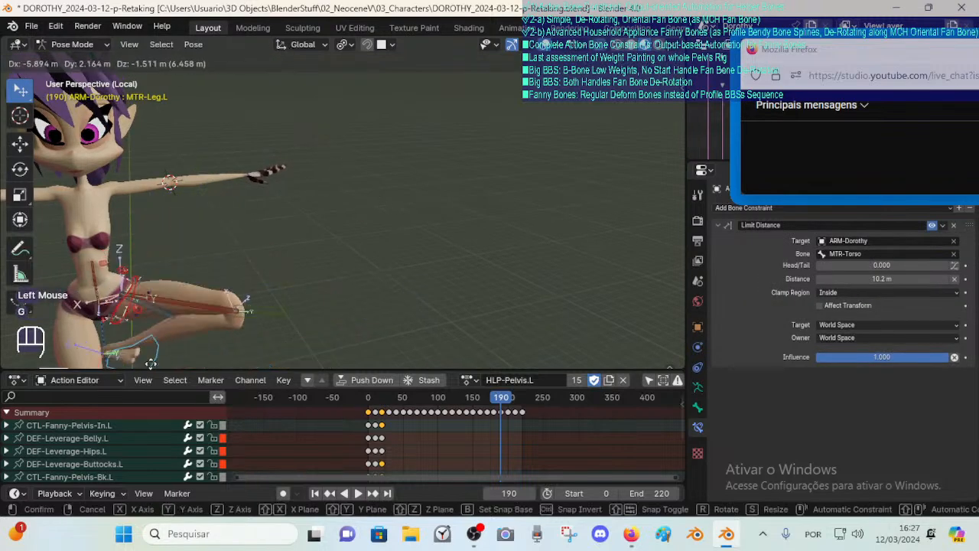
{"action": "left_click", "coordinate": [278, 329]}
{"action": "middle_click_drag", "start_coordinate": [278, 325], "coordinate": [161, 335]}
{"action": "key", "text": "g"}
{"action": "left_click", "coordinate": [79, 330]}
{"action": "scroll", "coordinate": [123, 314], "scroll_direction": "down", "scroll_amount": 3}
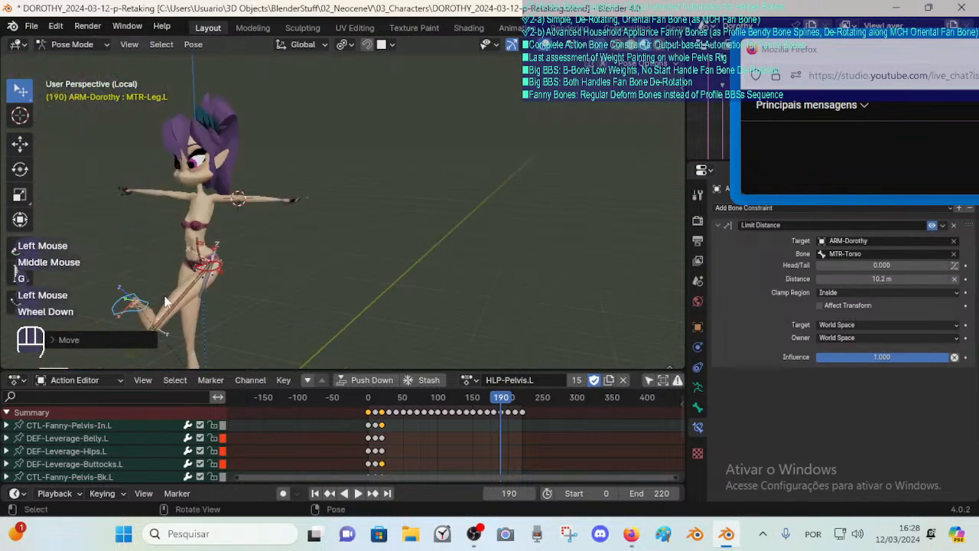
Swing MTR-Leg.L from the front to behind the body and reposition the left foot while viewing from the side.
{"action": "middle_click_drag", "start_coordinate": [164, 302], "coordinate": [186, 311]}
{"action": "key", "text": "g"}
{"action": "left_click", "coordinate": [327, 284]}
{"action": "middle_click_drag", "start_coordinate": [314, 271], "coordinate": [233, 272]}
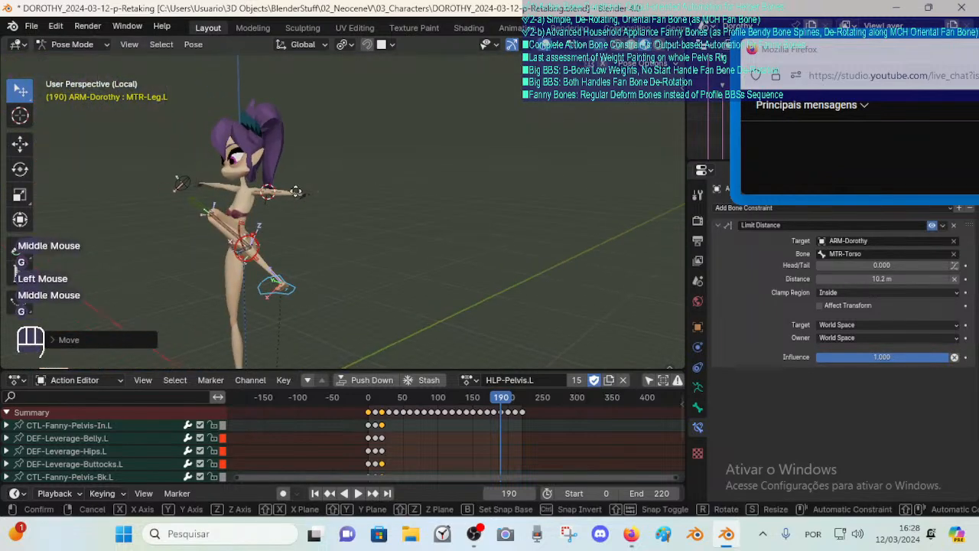
{"action": "key", "text": "g"}
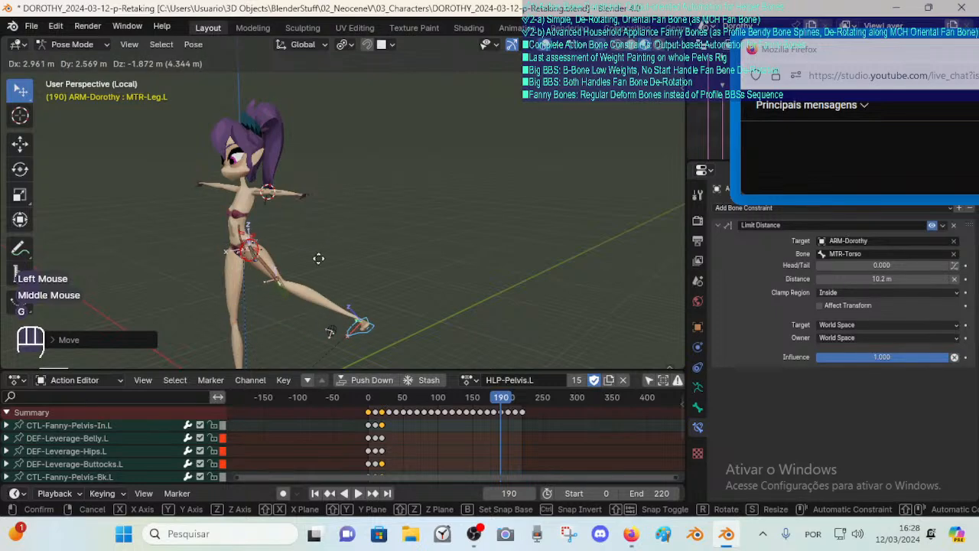
{"action": "left_click", "coordinate": [310, 214]}
Move MTR-Leg.L so the left foot hangs low out to the side with the knee raised, and check it frontally.
{"action": "mouse_move", "coordinate": [309, 214]}
{"action": "middle_mouse_down"}
{"action": "mouse_move", "coordinate": [316, 224]}
{"action": "mouse_move", "coordinate": [306, 228]}
{"action": "middle_mouse_up"}
{"action": "middle_click_drag", "start_coordinate": [306, 228], "coordinate": [174, 277]}
{"action": "scroll", "coordinate": [297, 231], "scroll_direction": "up", "scroll_amount": 2}
{"action": "key", "text": "g"}
{"action": "left_click", "coordinate": [332, 229]}
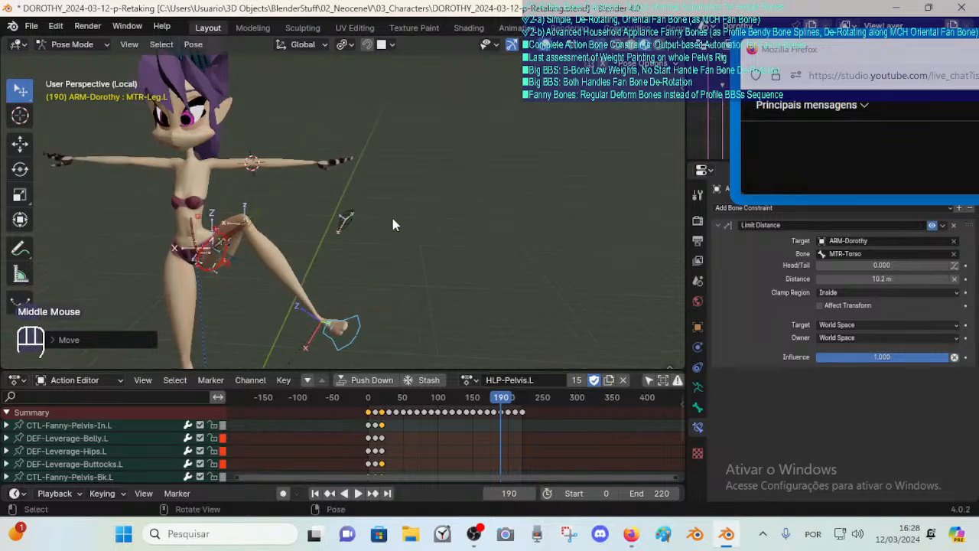
{"action": "middle_click_drag", "start_coordinate": [172, 271], "coordinate": [189, 267]}
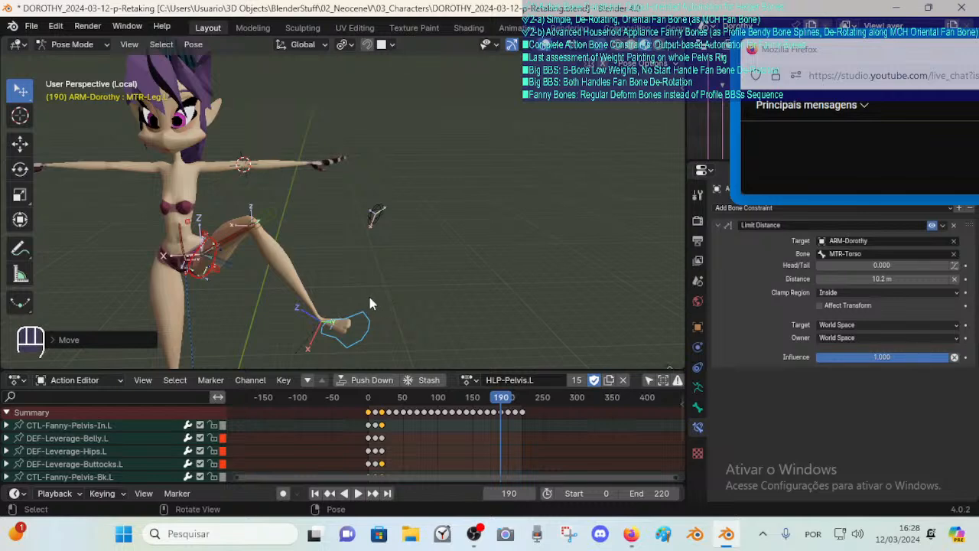
{"action": "left_click", "coordinate": [371, 319]}
{"action": "left_click", "coordinate": [368, 322]}
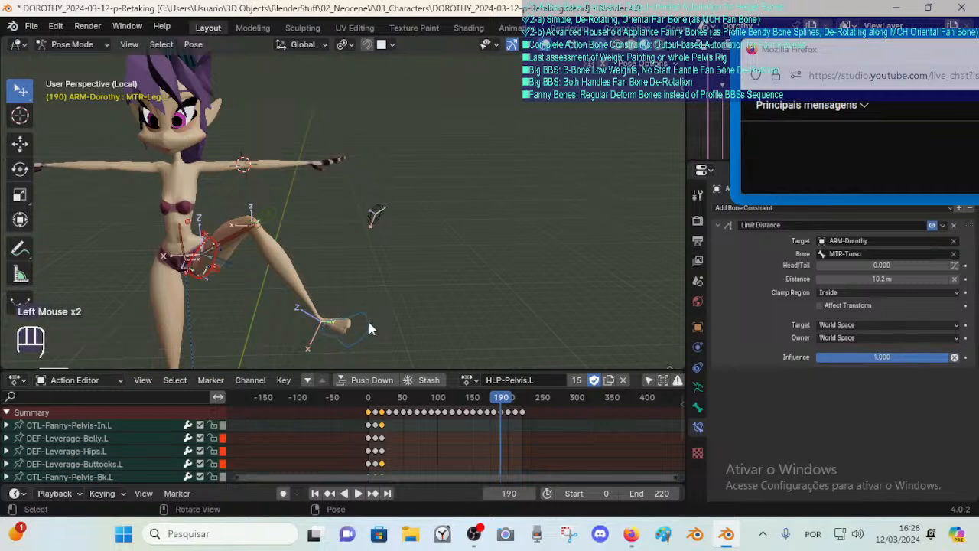
{"action": "left_click", "coordinate": [369, 322]}
{"action": "middle_click_drag", "start_coordinate": [300, 257], "coordinate": [299, 250]}
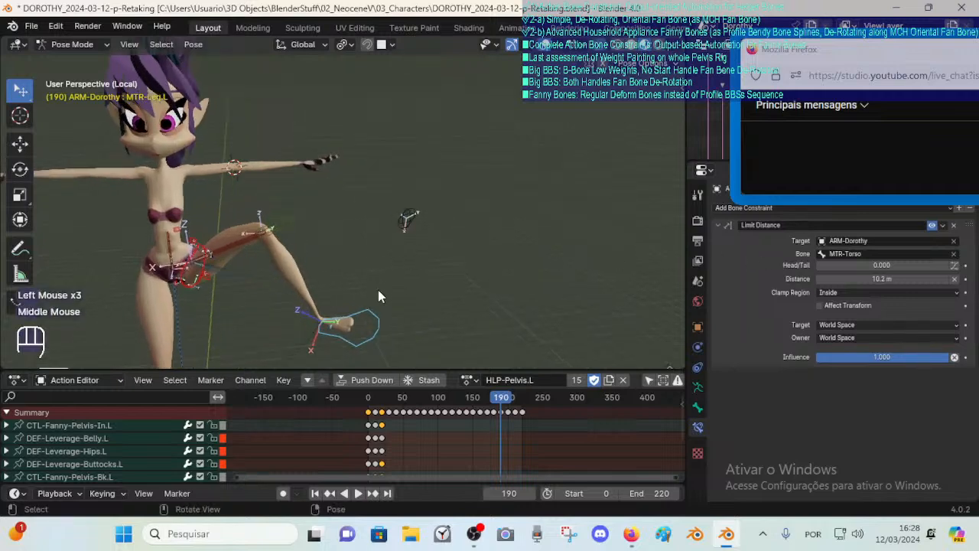
Select CTL-Fanny-Pelvis-Bk.L and enable Evaluation Time on its Action-Pelvis.L constraint.
{"action": "left_click", "coordinate": [190, 289]}
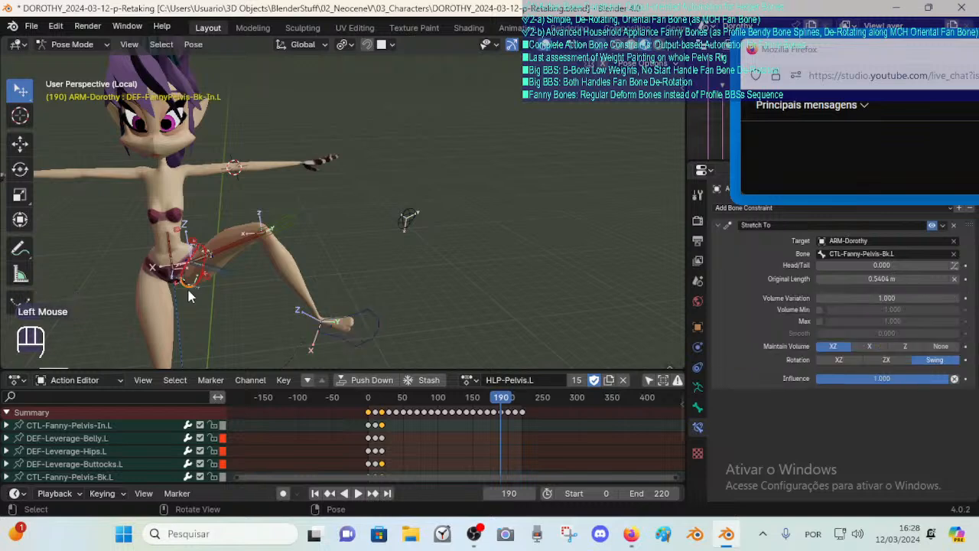
{"action": "left_click", "coordinate": [194, 289]}
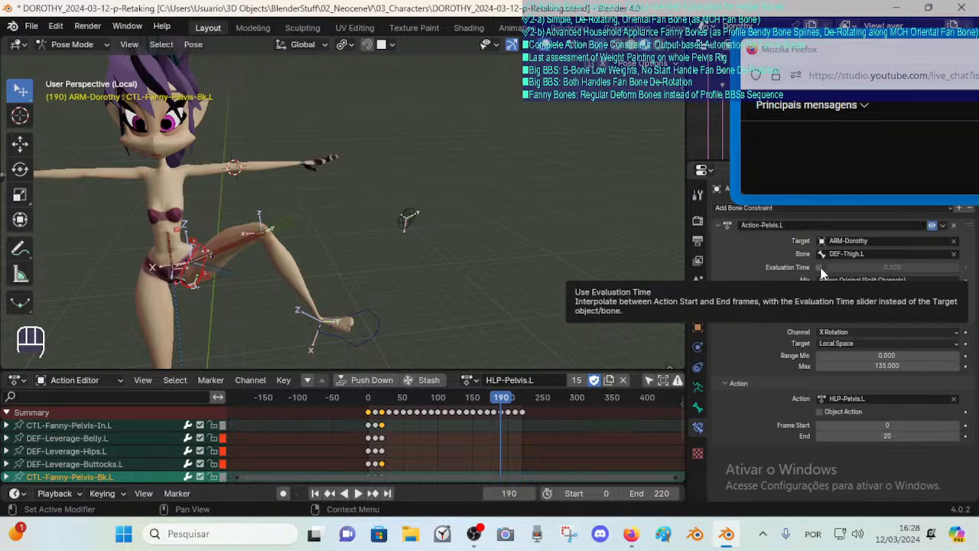
{"action": "left_click", "coordinate": [820, 267]}
{"action": "left_click", "coordinate": [820, 268]}
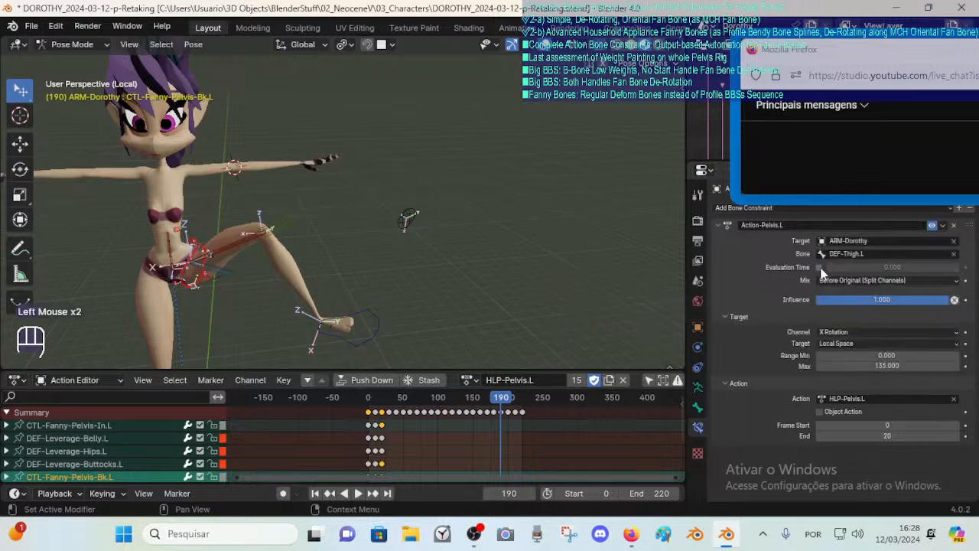
{"action": "left_click", "coordinate": [821, 268]}
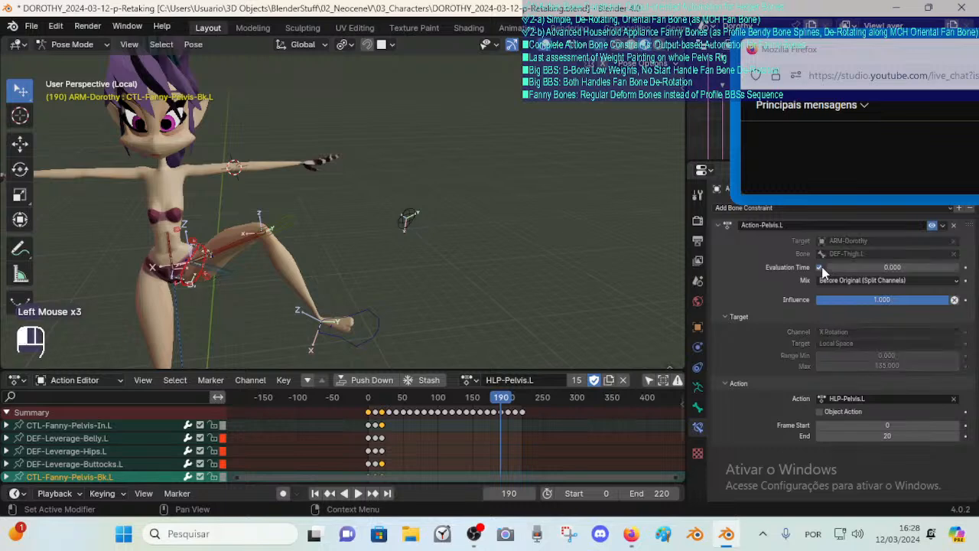
{"action": "left_click", "coordinate": [821, 268]}
{"action": "left_click", "coordinate": [820, 268]}
Add a driver to the constraint's Evaluation Time with X Location as the variable type, and reopen it for editing.
{"action": "right_click", "coordinate": [851, 264]}
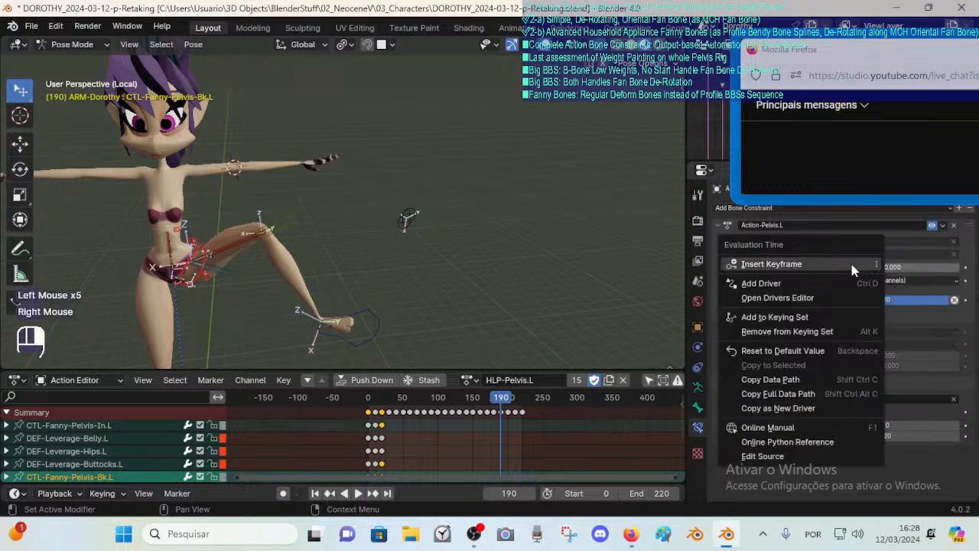
{"action": "left_click", "coordinate": [852, 284]}
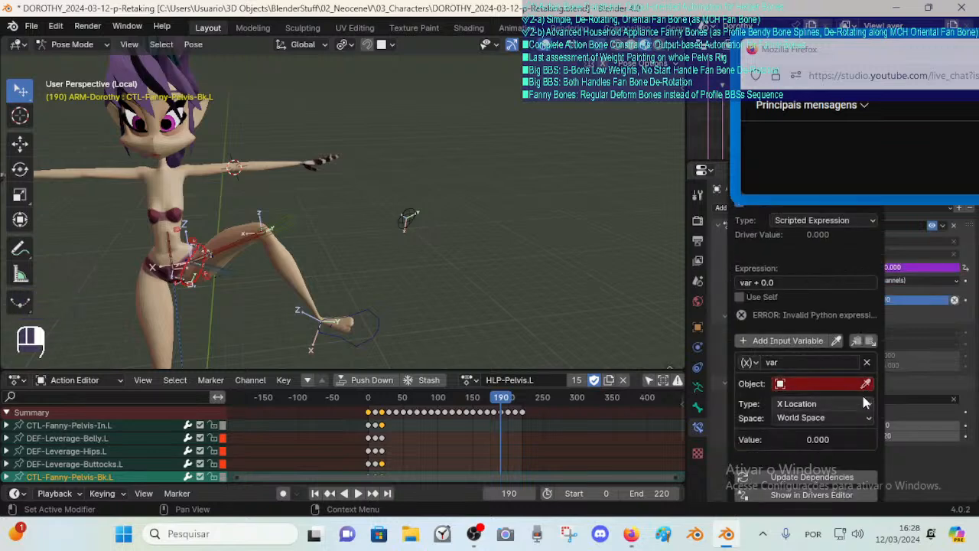
{"action": "left_click", "coordinate": [867, 408]}
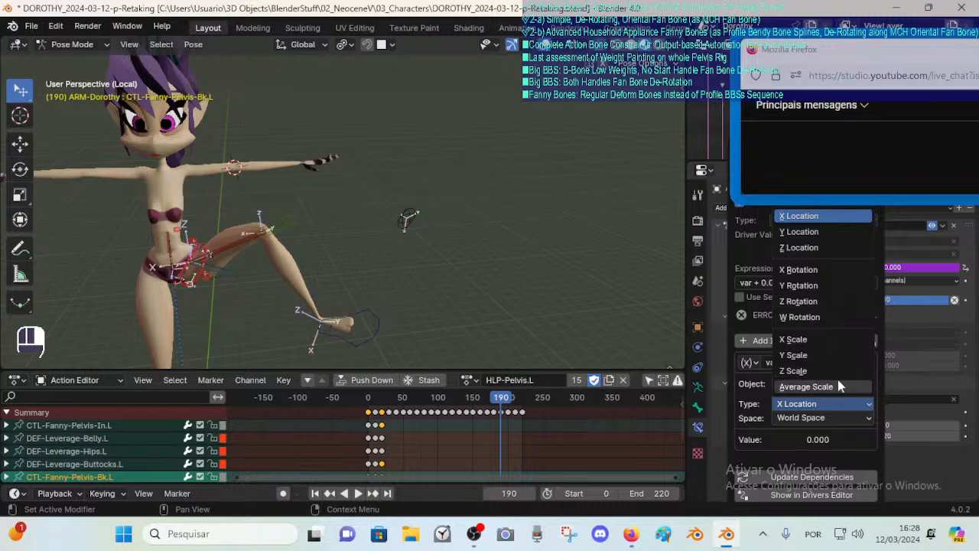
{"action": "left_click", "coordinate": [820, 216]}
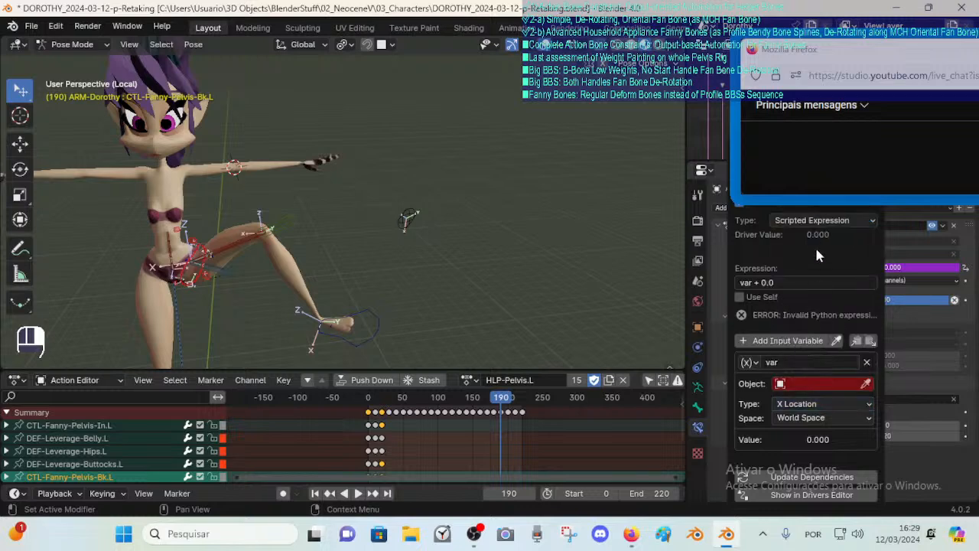
{"action": "left_click", "coordinate": [865, 383]}
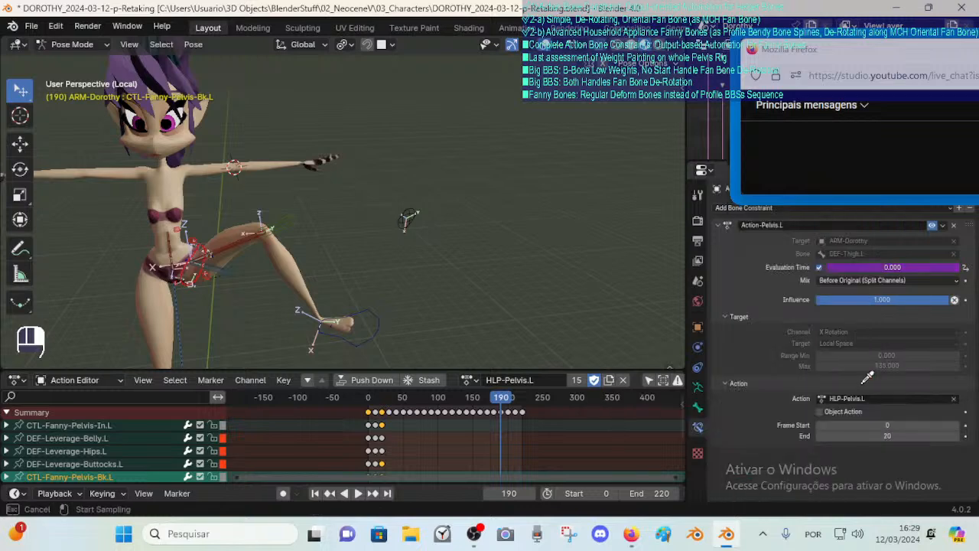
{"action": "left_click", "coordinate": [880, 267]}
{"action": "right_click", "coordinate": [877, 272]}
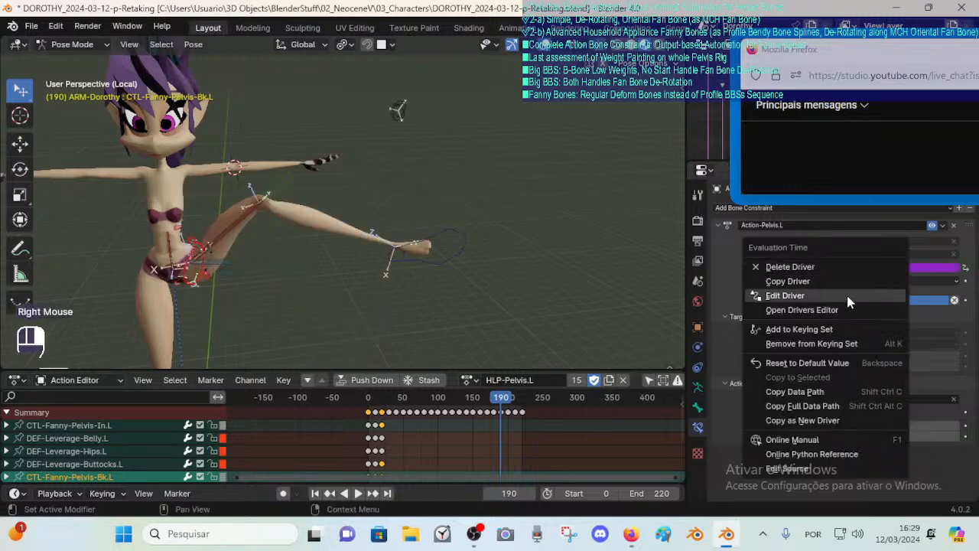
{"action": "left_click", "coordinate": [847, 295]}
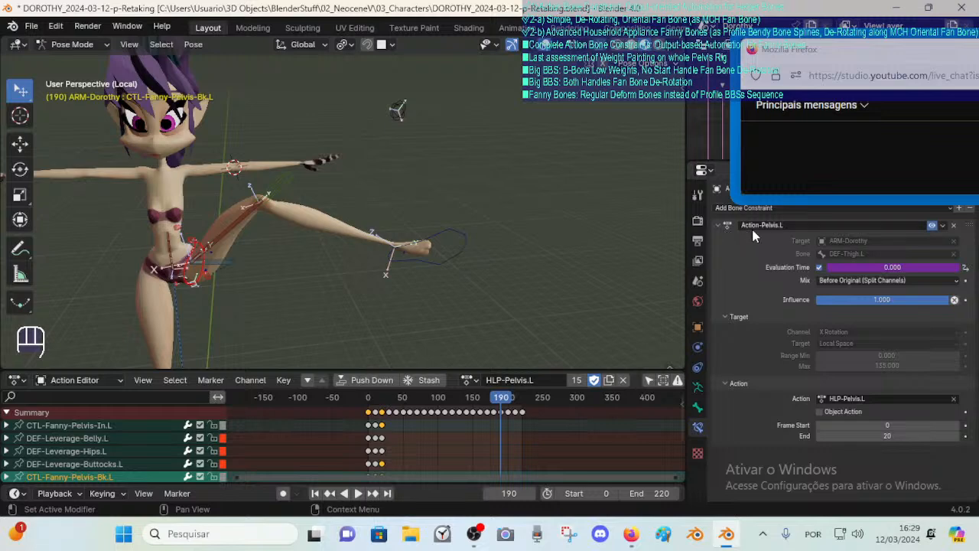
Delete the Evaluation Time driver and disable Evaluation Time on the Action-Pelvis.L constraint.
{"action": "left_click", "coordinate": [841, 267]}
{"action": "right_click", "coordinate": [856, 271]}
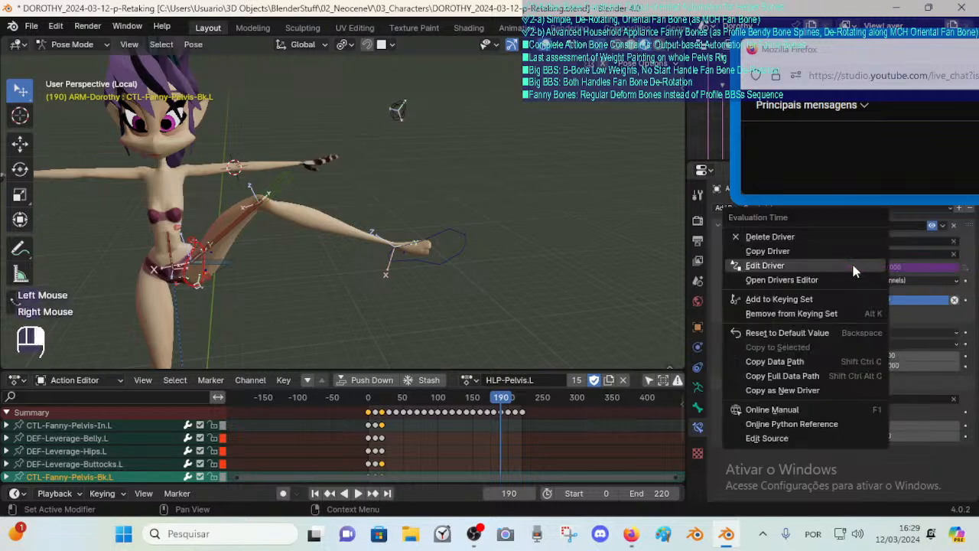
{"action": "left_click", "coordinate": [834, 237]}
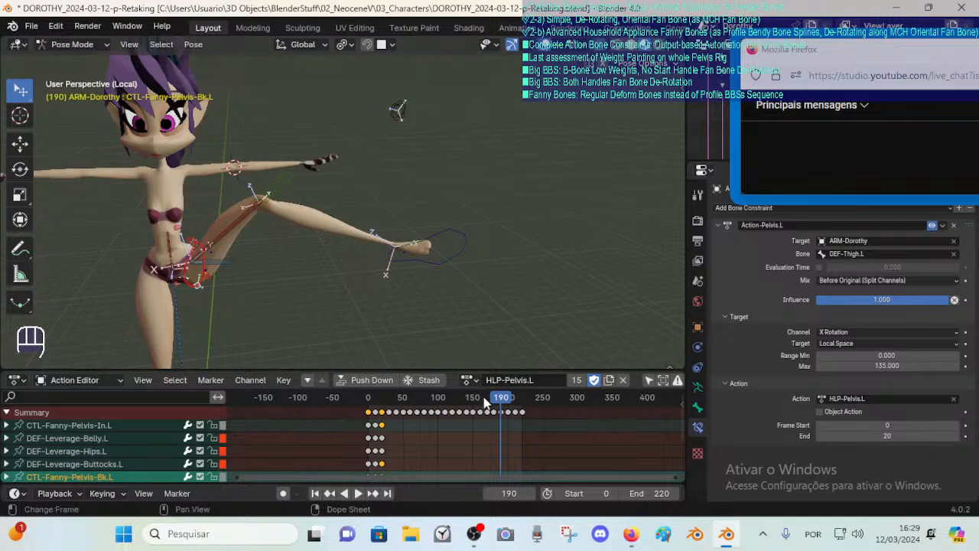
Go to frame 0 and examine the left pelvis fan bones in the standing pose.
{"action": "left_click_drag", "start_coordinate": [495, 395], "coordinate": [358, 408]}
{"action": "middle_click_drag", "start_coordinate": [367, 260], "coordinate": [492, 227]}
{"action": "scroll", "coordinate": [236, 293], "scroll_direction": "up", "scroll_amount": 2}
{"action": "scroll", "coordinate": [236, 293], "scroll_direction": "up", "scroll_amount": 1, "text": "shift"}
{"action": "scroll", "coordinate": [485, 234], "scroll_direction": "down", "scroll_amount": 1}
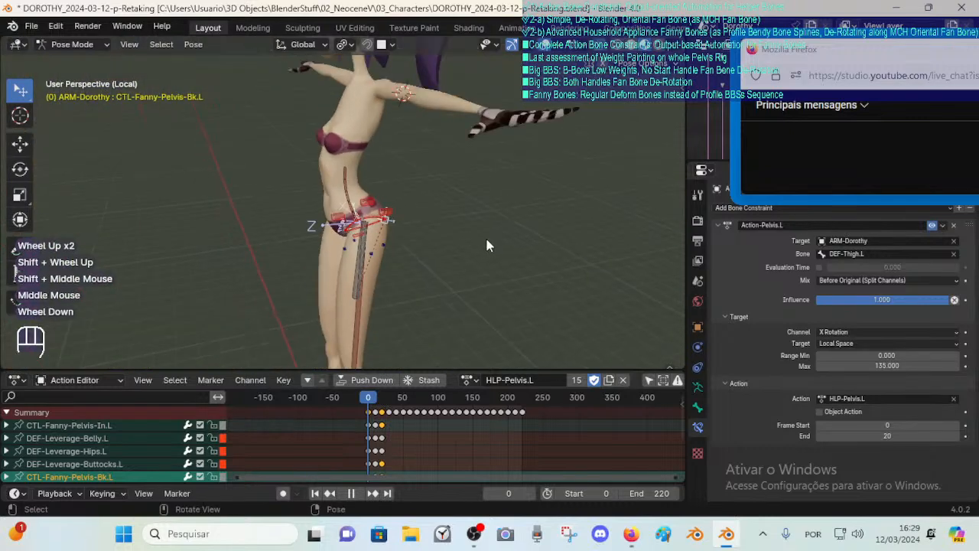
{"action": "scroll", "coordinate": [506, 262], "scroll_direction": "up", "scroll_amount": 1}
Step through the keyframes at 10 and 20, examining the left hip and buttock as the leg rises.
{"action": "key", "text": "Up"}
{"action": "scroll", "coordinate": [403, 280], "scroll_direction": "up", "scroll_amount": 1}
{"action": "middle_click_drag", "start_coordinate": [439, 297], "coordinate": [374, 257]}
{"action": "scroll", "coordinate": [403, 280], "scroll_direction": "up", "scroll_amount": 1}
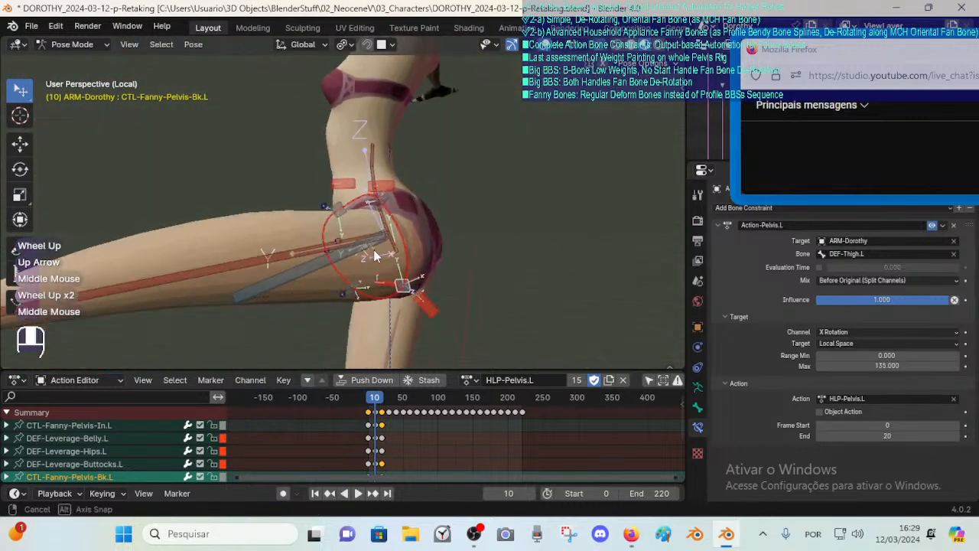
{"action": "left_click", "coordinate": [371, 399]}
{"action": "key", "text": "Up"}
{"action": "key", "text": "Up"}
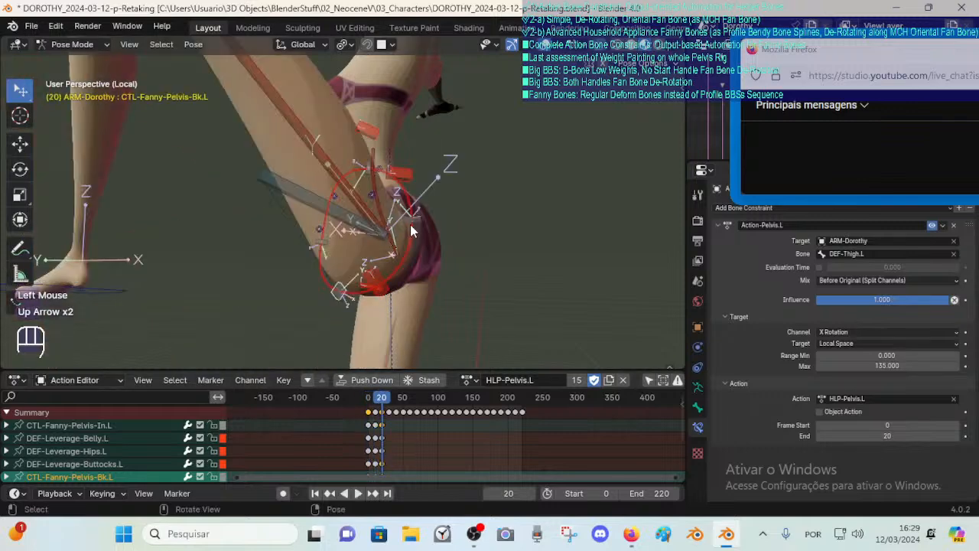
Select all visible bones and reset their pose at frame 20.
{"action": "middle_click_drag", "start_coordinate": [410, 225], "coordinate": [355, 365], "text": "shift"}
{"action": "key", "text": "alt+q"}
{"action": "key", "text": "alt+q"}
{"action": "key", "text": "alt+q"}
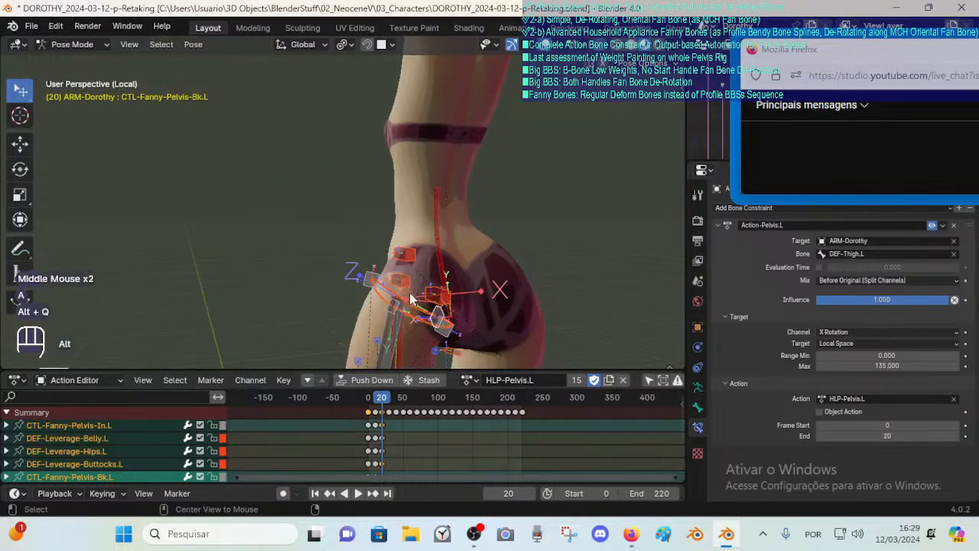
Go to frame 0 and back to frame 20 to restore the keyed raised-leg pose.
{"action": "key", "text": "Down"}
{"action": "key", "text": "Down"}
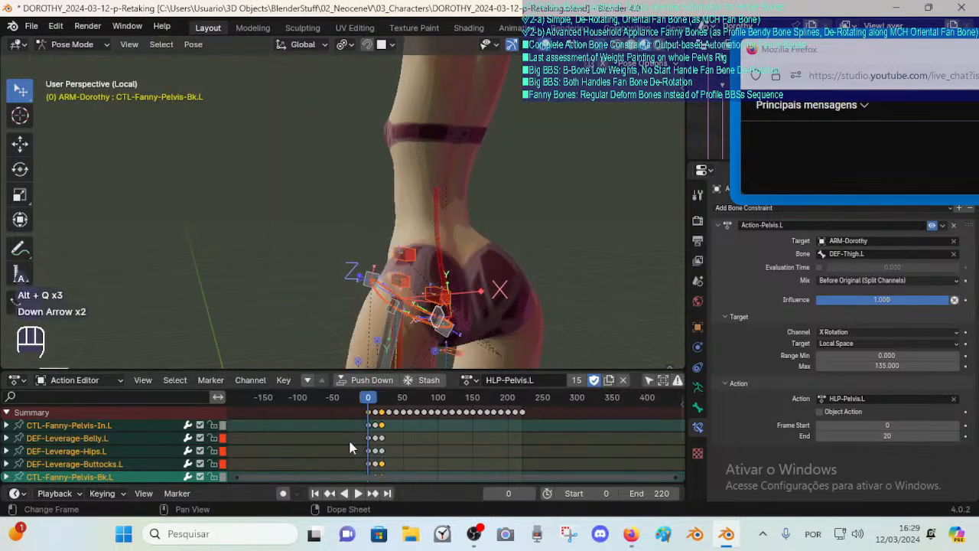
{"action": "key", "text": "Up"}
{"action": "key", "text": "Up"}
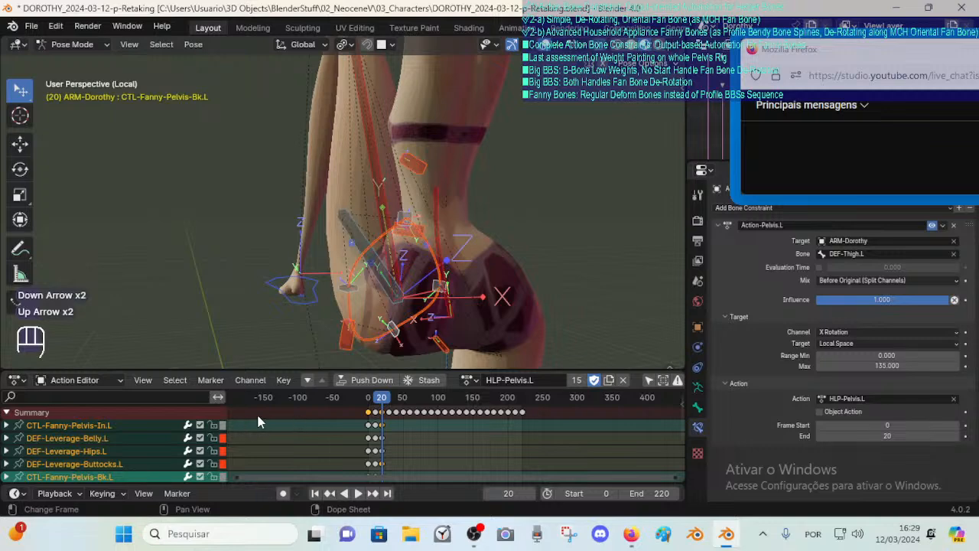
Turn on auto keying and save the file.
{"action": "middle_click_drag", "start_coordinate": [341, 307], "coordinate": [406, 309]}
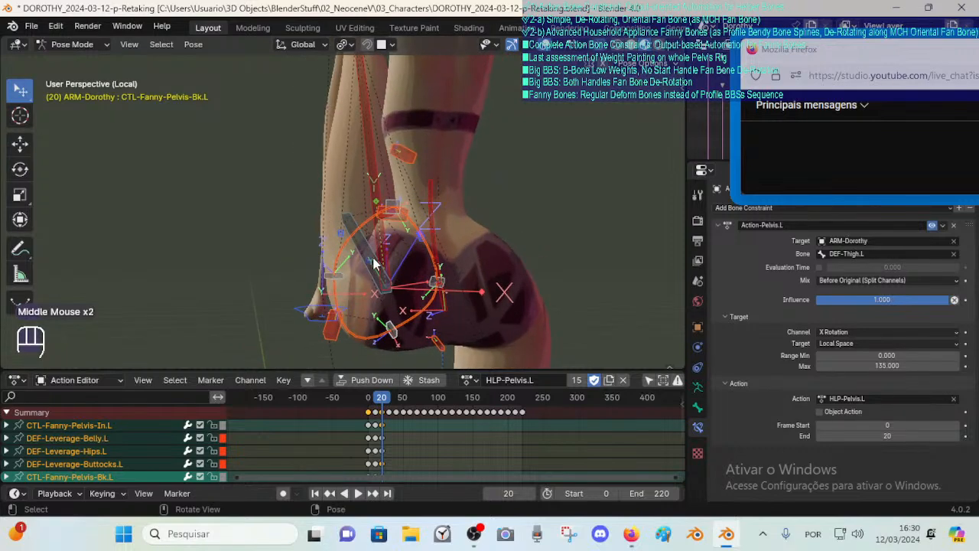
{"action": "middle_click_drag", "start_coordinate": [375, 262], "coordinate": [341, 304]}
{"action": "scroll", "coordinate": [367, 278], "scroll_direction": "up", "scroll_amount": 2}
{"action": "left_click", "coordinate": [286, 492]}
{"action": "key", "text": "ctrl+s"}
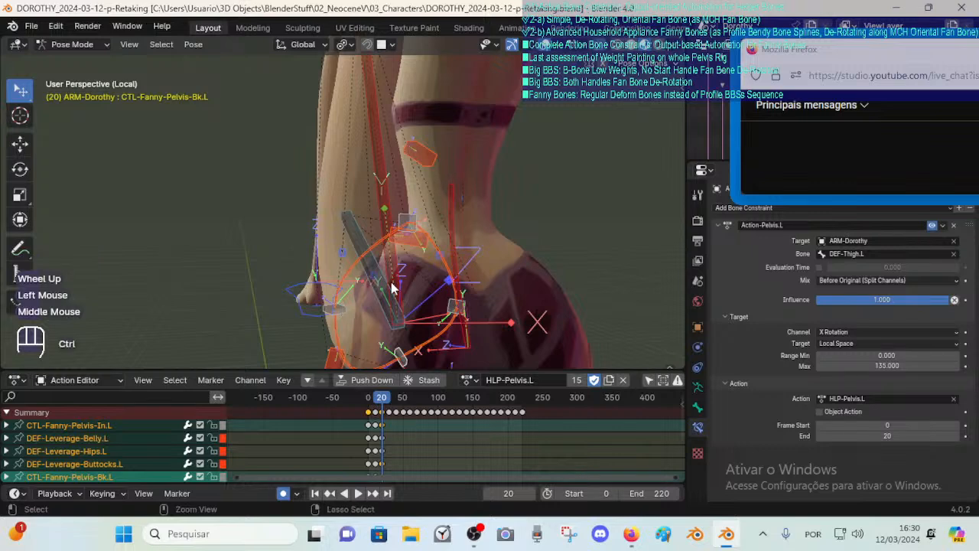
Select DEF-Leverage-Hips.L and move it down toward the left hip at frame 20.
{"action": "middle_click_drag", "start_coordinate": [393, 280], "coordinate": [348, 238]}
{"action": "scroll", "coordinate": [418, 256], "scroll_direction": "up", "scroll_amount": 1}
{"action": "left_click", "coordinate": [391, 220]}
{"action": "left_click", "coordinate": [398, 243]}
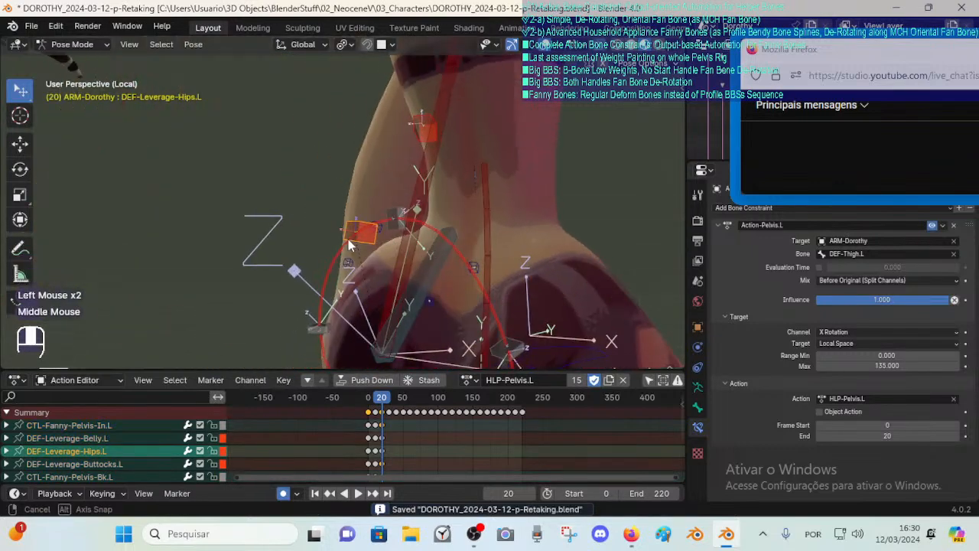
{"action": "scroll", "coordinate": [348, 238], "scroll_direction": "down", "scroll_amount": 2}
{"action": "key", "text": "g"}
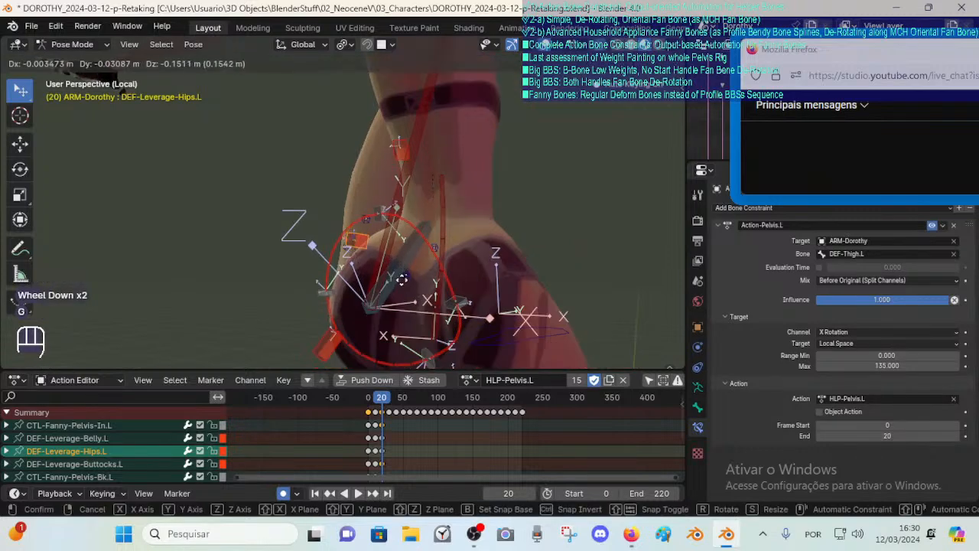
{"action": "left_click", "coordinate": [384, 260]}
Fine-tune DEF-Leverage-Hips.L with small precise moves inside the left hip.
{"action": "middle_click_drag", "start_coordinate": [542, 283], "coordinate": [411, 237]}
{"action": "key", "text": "g"}
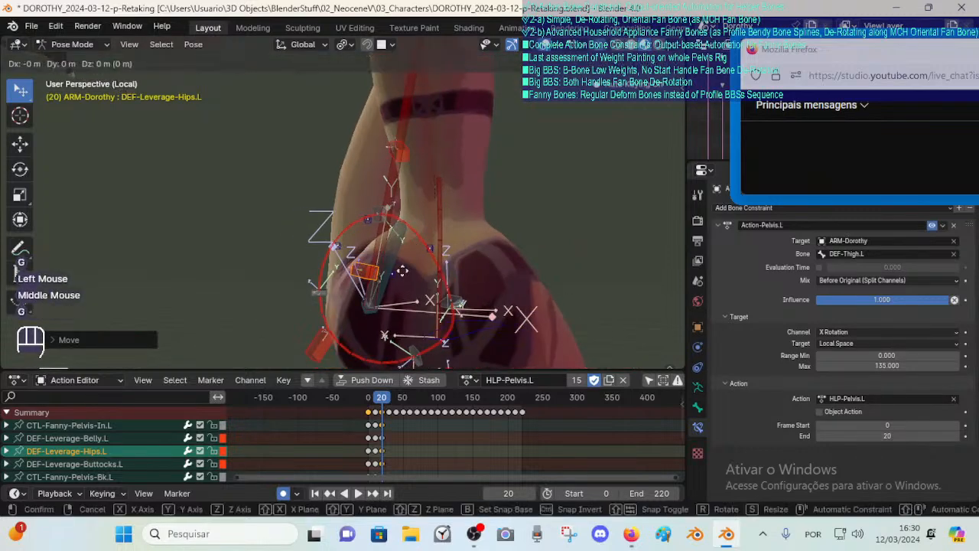
{"action": "left_click", "coordinate": [395, 264], "text": "shift"}
{"action": "scroll", "coordinate": [391, 264], "scroll_direction": "up", "scroll_amount": 1}
{"action": "key", "text": "g"}
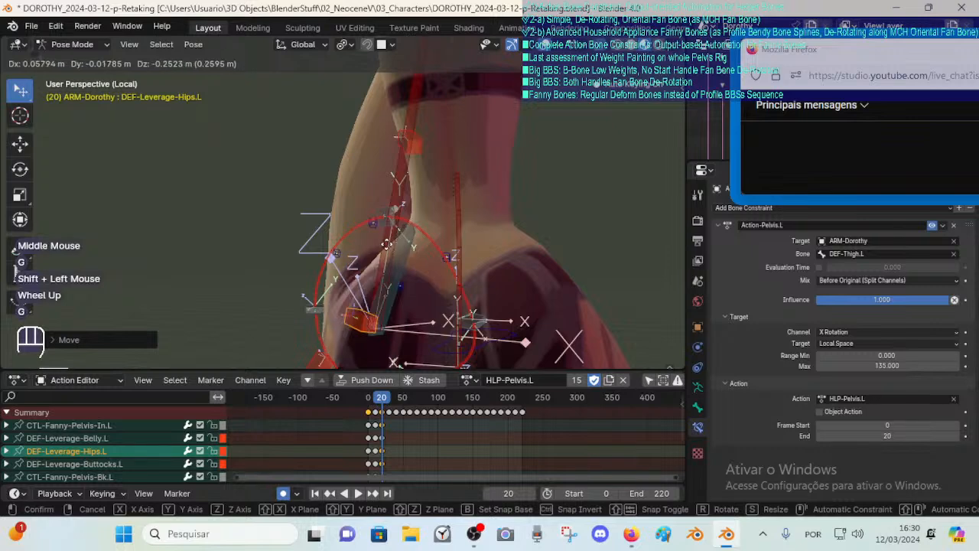
{"action": "key", "text": "Escape"}
{"action": "key", "text": "g"}
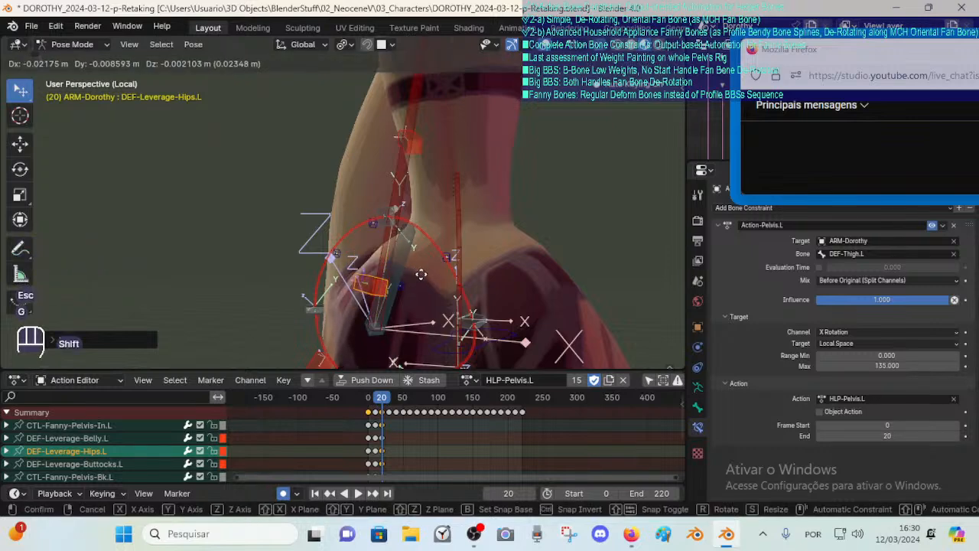
{"action": "left_click", "coordinate": [365, 224], "text": "shift"}
Select CTL-Fanny-Pelvis-Ft.L and try to move it while checking the raised left hip from the side.
{"action": "left_click", "coordinate": [380, 214]}
{"action": "middle_click_drag", "start_coordinate": [380, 215], "coordinate": [321, 264]}
{"action": "key", "text": "g"}
{"action": "key", "text": "Escape"}
{"action": "mouse_move", "coordinate": [322, 263]}
{"action": "middle_mouse_down"}
{"action": "mouse_move", "coordinate": [299, 235]}
{"action": "mouse_move", "coordinate": [354, 218]}
{"action": "mouse_move", "coordinate": [367, 233]}
{"action": "mouse_move", "coordinate": [337, 267]}
{"action": "middle_mouse_up"}
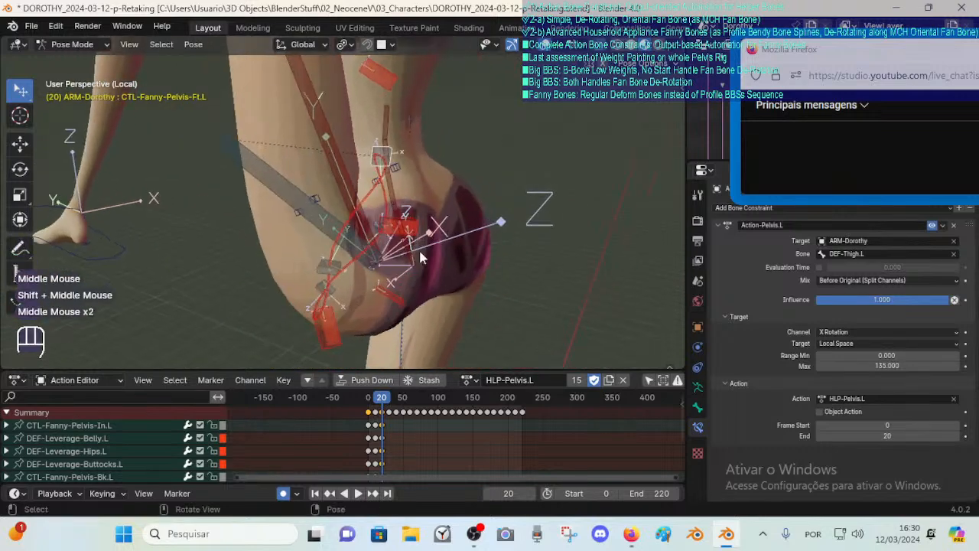
{"action": "left_click", "coordinate": [331, 270]}
{"action": "key", "text": "g"}
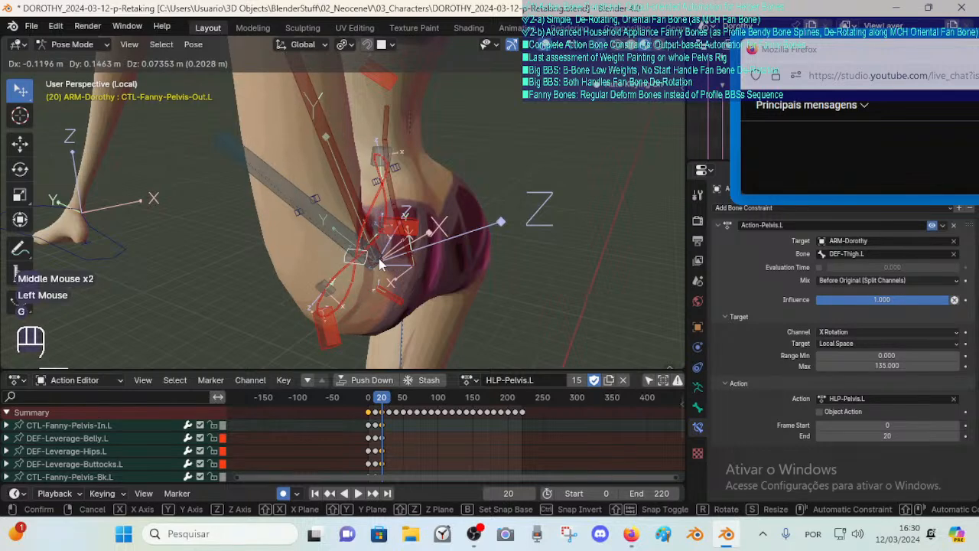
{"action": "key", "text": "Escape"}
{"action": "middle_click_drag", "start_coordinate": [378, 257], "coordinate": [337, 272]}
{"action": "left_click", "coordinate": [337, 295]}
{"action": "left_click", "coordinate": [327, 269]}
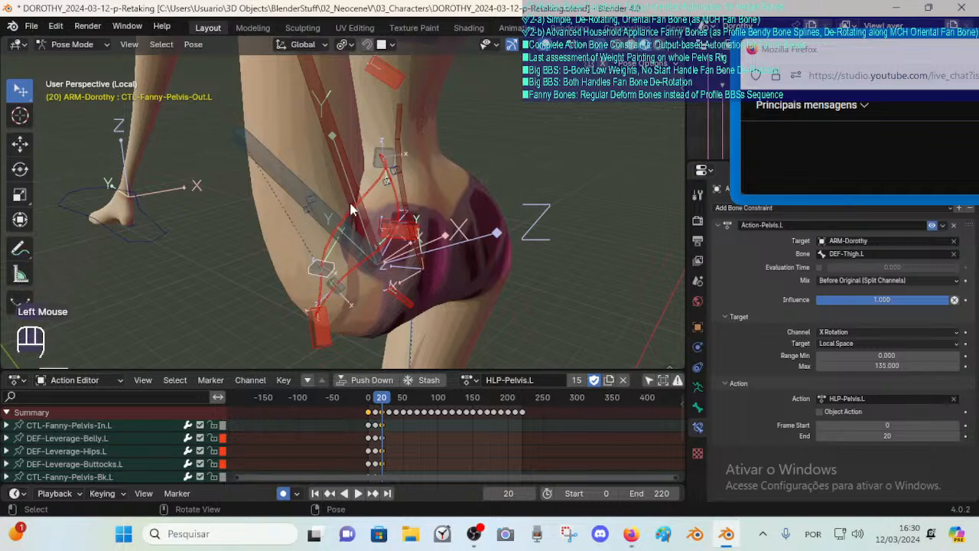
Select DEF-Leverage-Hips.L at the left hip and move it with a small precise adjustment at frame 20.
{"action": "middle_click_drag", "start_coordinate": [349, 230], "coordinate": [339, 246]}
{"action": "left_click", "coordinate": [402, 234]}
{"action": "middle_click_drag", "start_coordinate": [402, 234], "coordinate": [344, 230]}
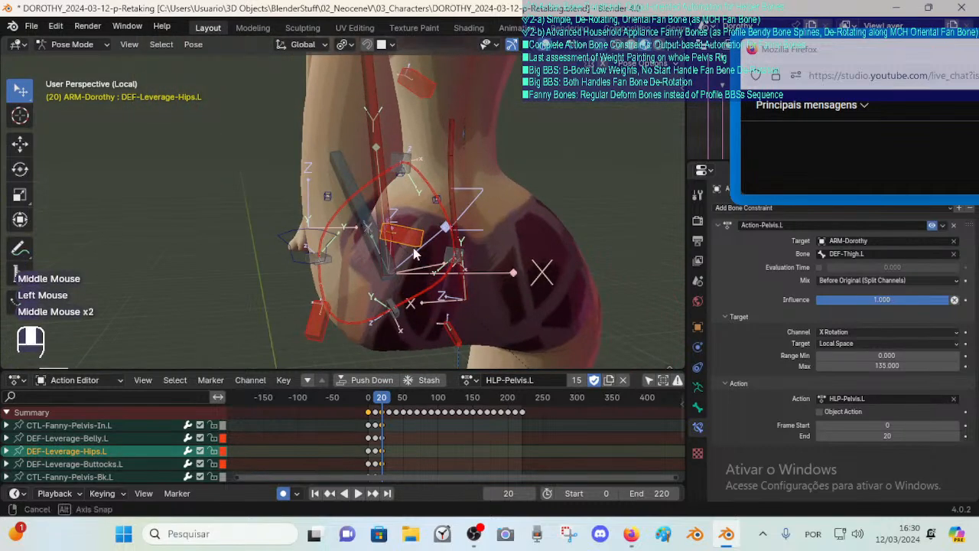
{"action": "middle_click_drag", "start_coordinate": [413, 253], "coordinate": [364, 256]}
{"action": "key", "text": "g"}
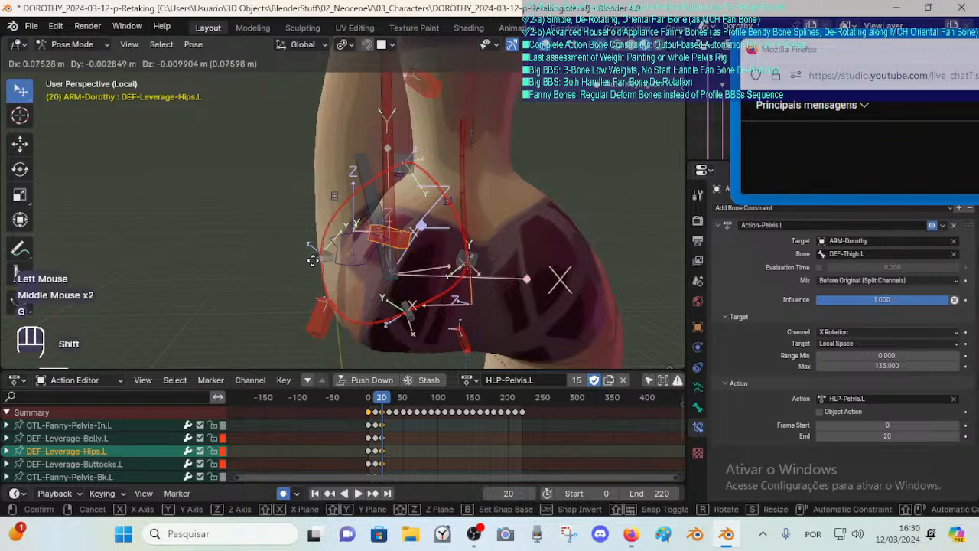
{"action": "left_click", "coordinate": [256, 255], "text": "shift"}
{"action": "key", "text": "g"}
{"action": "key", "text": "Escape"}
Select DEF-Leverage-Buttocks.L and move it down below the left buttock at frame 20.
{"action": "left_click", "coordinate": [329, 319]}
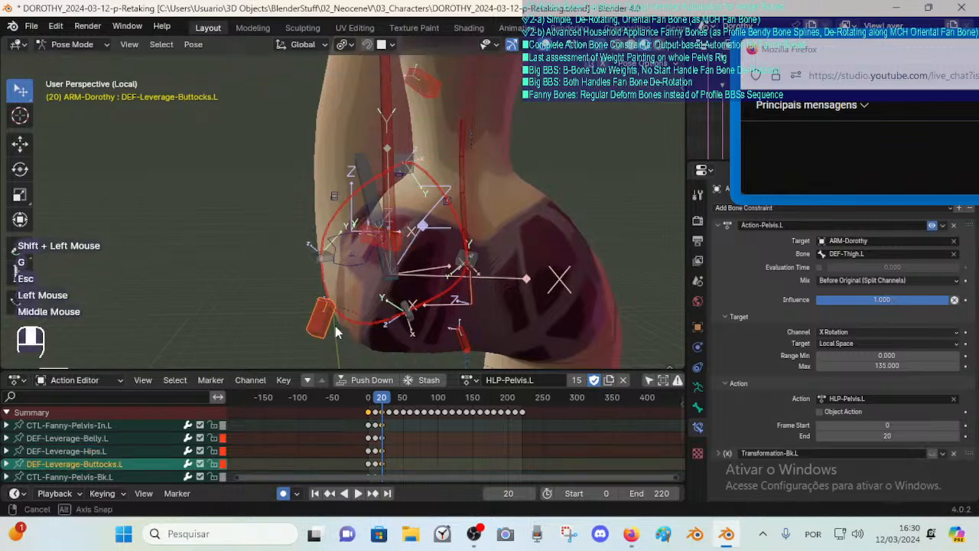
{"action": "middle_click_drag", "start_coordinate": [335, 326], "coordinate": [420, 327]}
{"action": "key", "text": "g"}
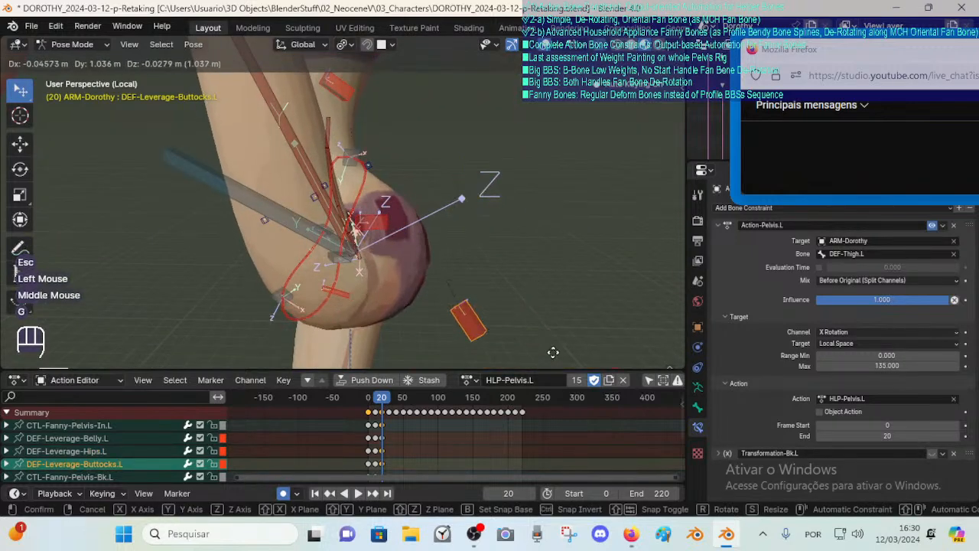
{"action": "key", "text": "Escape"}
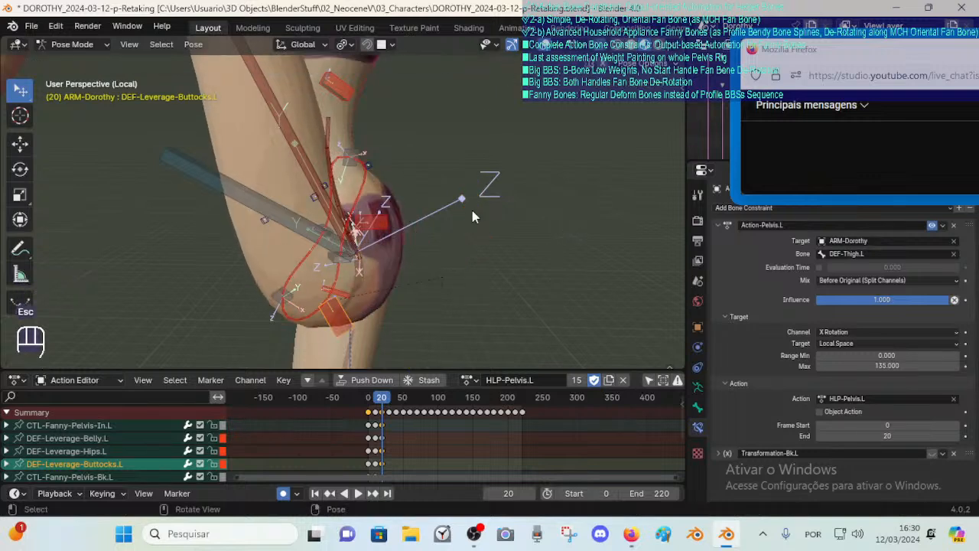
{"action": "middle_click_drag", "start_coordinate": [475, 212], "coordinate": [470, 189], "text": "shift"}
{"action": "key", "text": "g"}
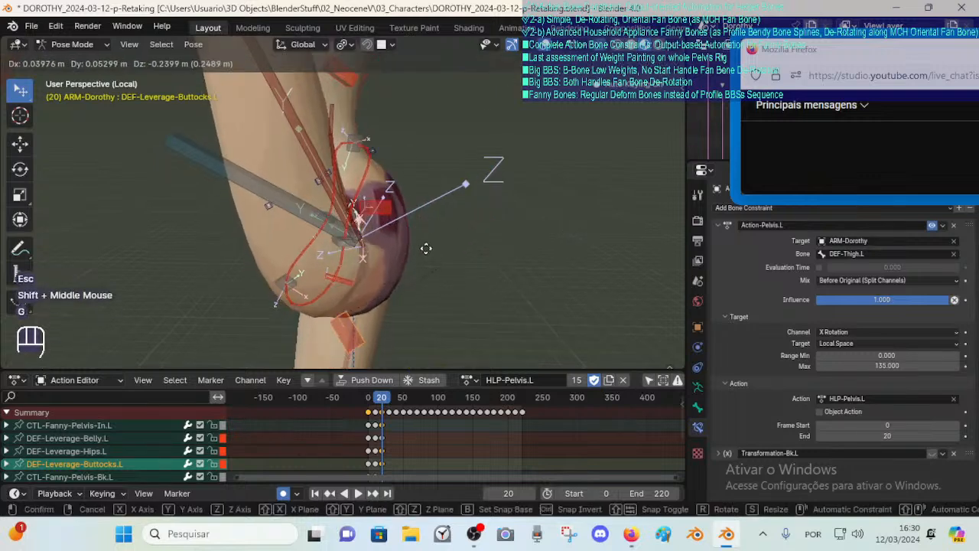
{"action": "left_click", "coordinate": [415, 261]}
{"action": "key", "text": "r"}
{"action": "key", "text": "x"}
{"action": "key", "text": "Escape"}
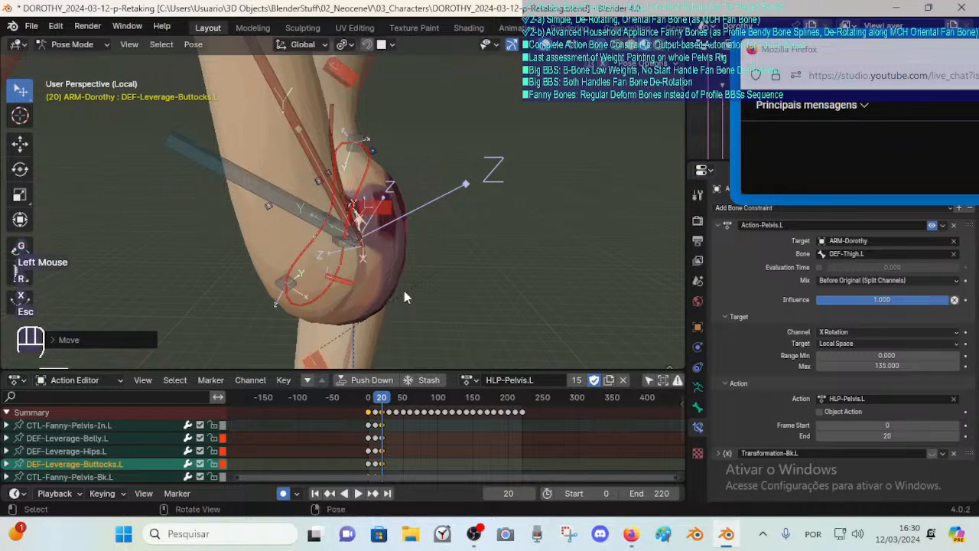
{"action": "middle_click_drag", "start_coordinate": [404, 291], "coordinate": [370, 253], "text": "shift"}
{"action": "left_click", "coordinate": [289, 246]}
{"action": "key", "text": "g"}
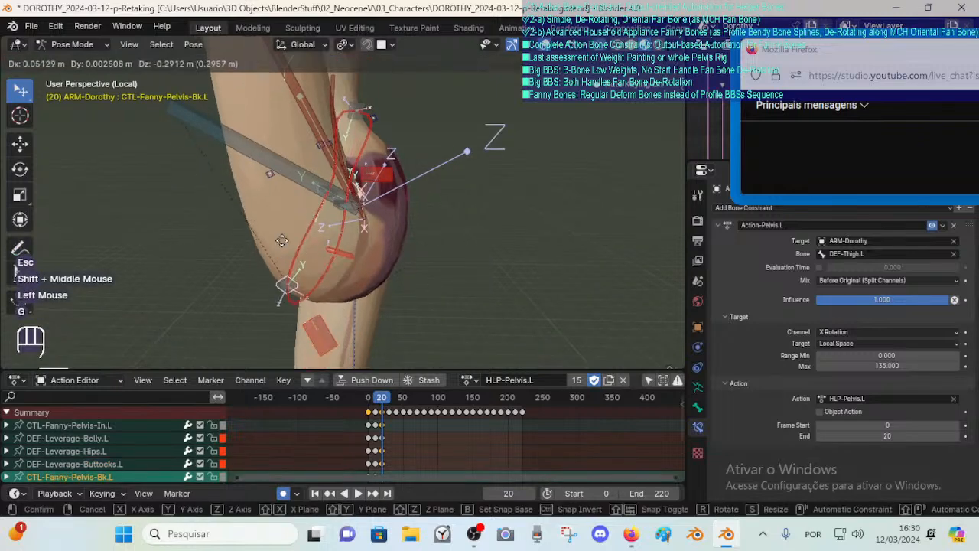
{"action": "key", "text": "Escape"}
Reselect DEF-Leverage-Buttocks.L and reposition it precisely just under the left buttock crease.
{"action": "left_click", "coordinate": [309, 316]}
{"action": "key", "text": "g"}
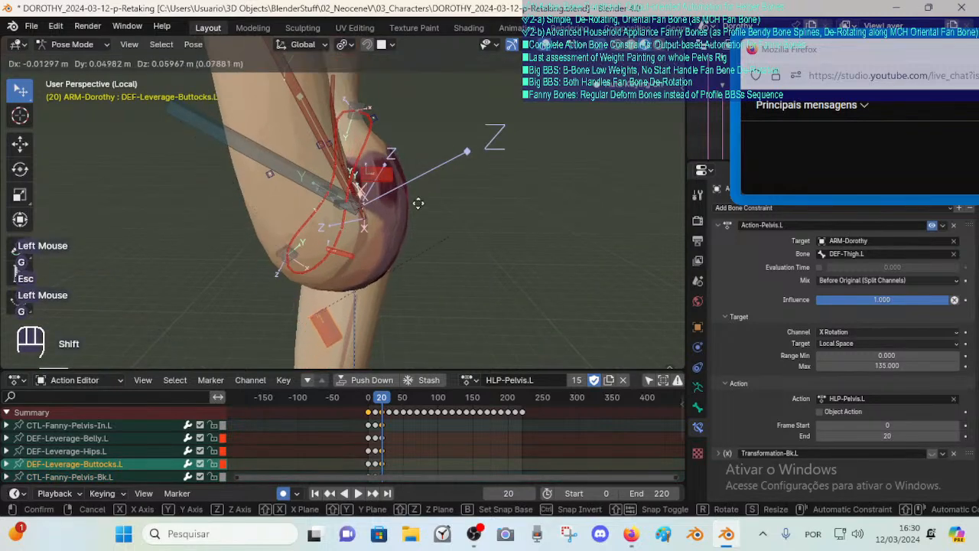
{"action": "left_click", "coordinate": [432, 172], "text": "shift"}
{"action": "key", "text": "r"}
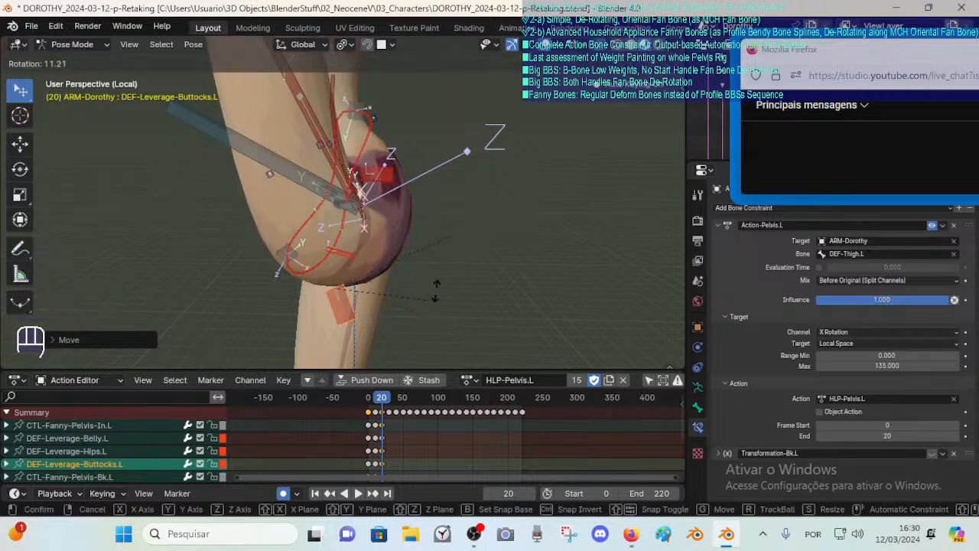
{"action": "key", "text": "Escape"}
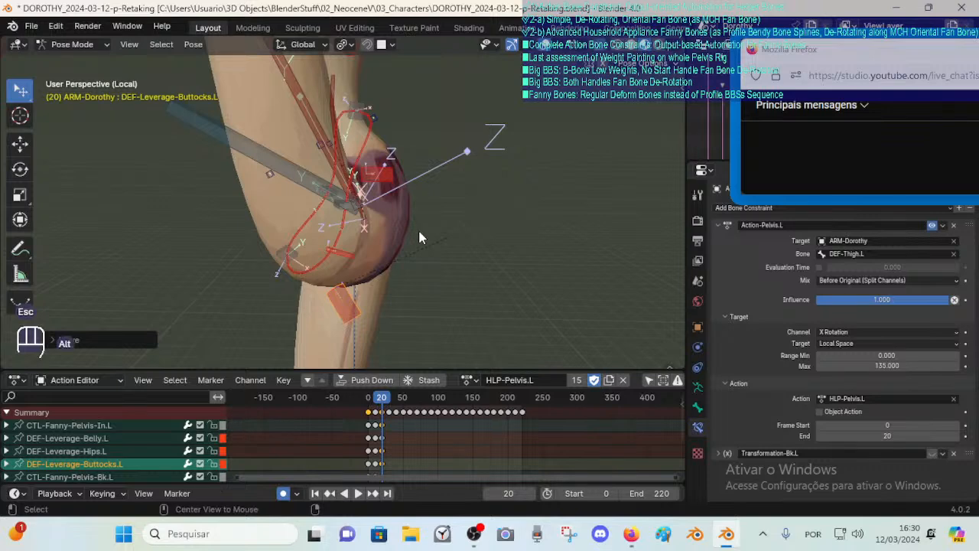
Reset DEF-Leverage-Buttocks.L's rotation, turn it about global X, and nudge it under the buttock, undoing the stray change made after the nudge.
{"action": "key", "text": "alt+r"}
{"action": "key", "text": "r"}
{"action": "key", "text": "x"}
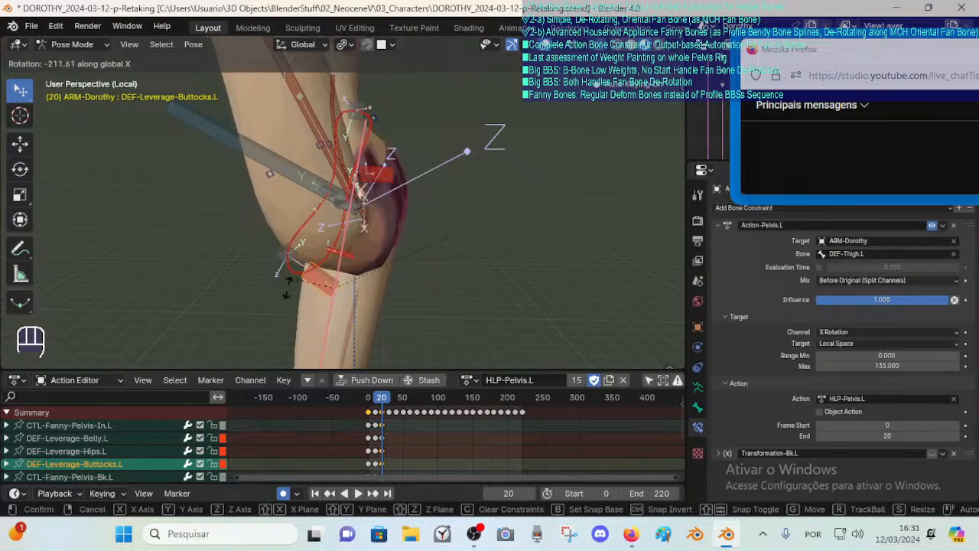
{"action": "key", "text": "r"}
{"action": "key", "text": "x"}
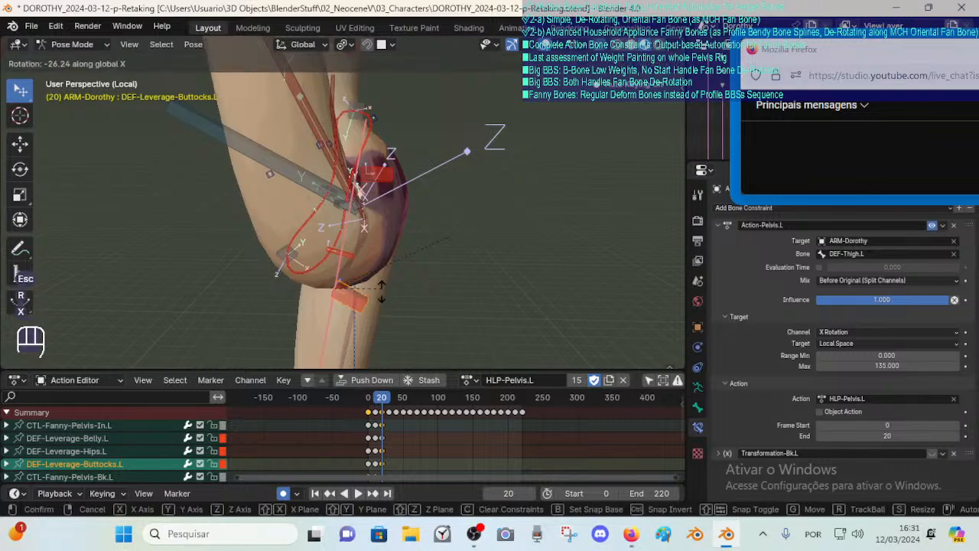
{"action": "left_click", "coordinate": [378, 306]}
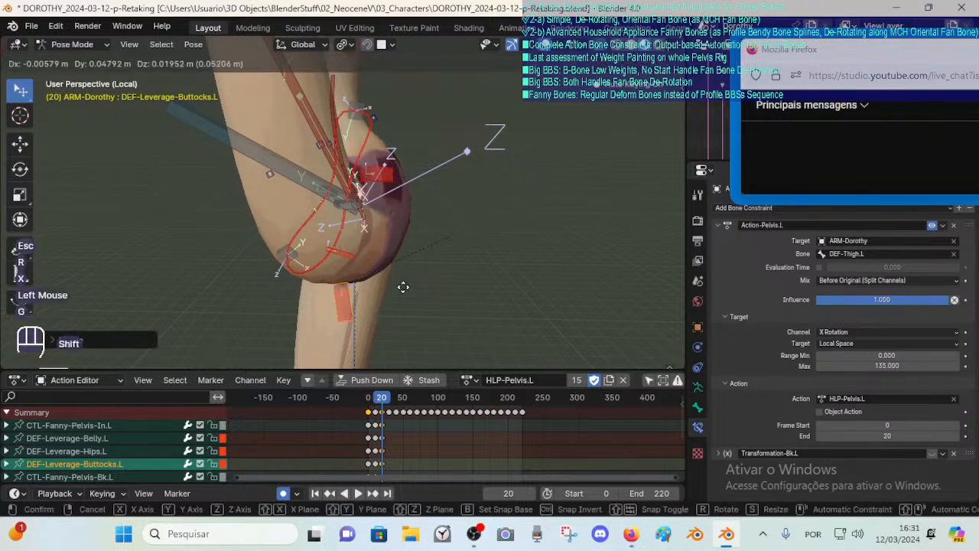
{"action": "left_click", "coordinate": [429, 280], "text": "shift"}
{"action": "key", "text": "alt+r"}
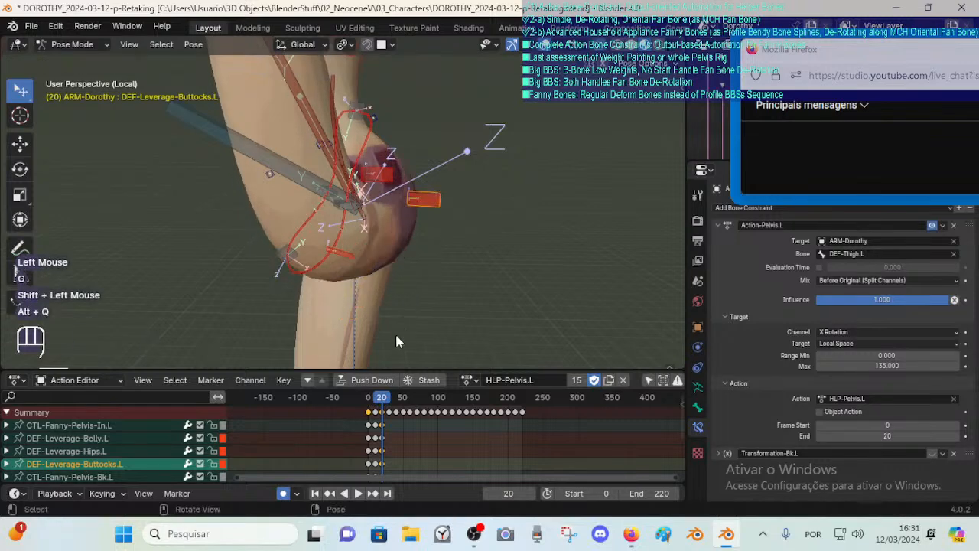
{"action": "key", "text": "ctrl+z"}
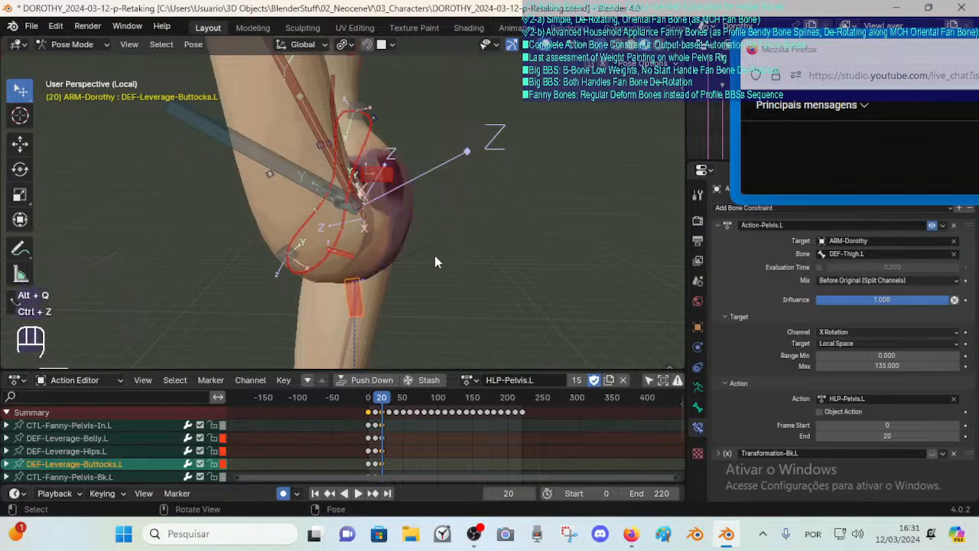
Clear the rotation of DEF-Leverage-Buttocks.L, retry tilting it about global X, and shift it slightly beneath the buttock.
{"action": "key", "text": "alt+r"}
{"action": "key", "text": "r"}
{"action": "key", "text": "x"}
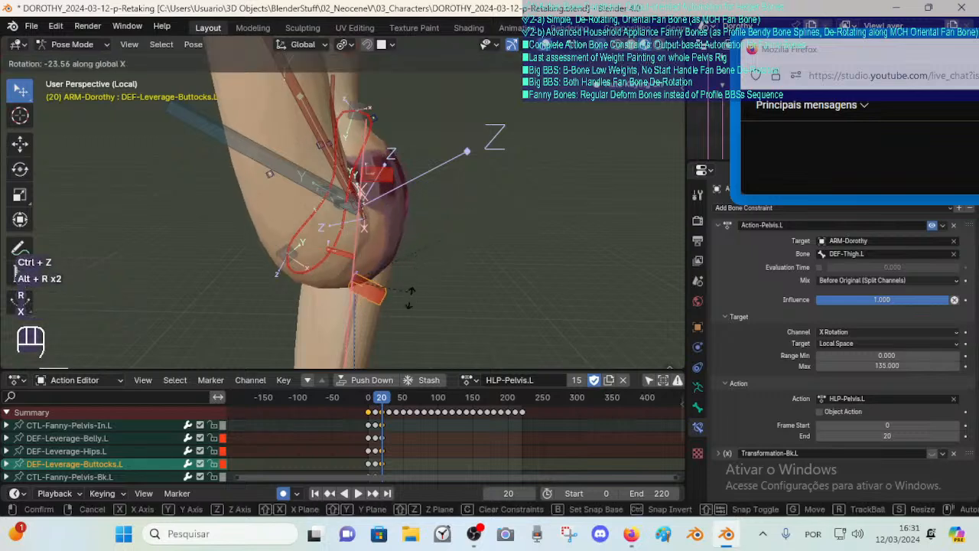
{"action": "left_click", "coordinate": [399, 295]}
{"action": "key", "text": "r"}
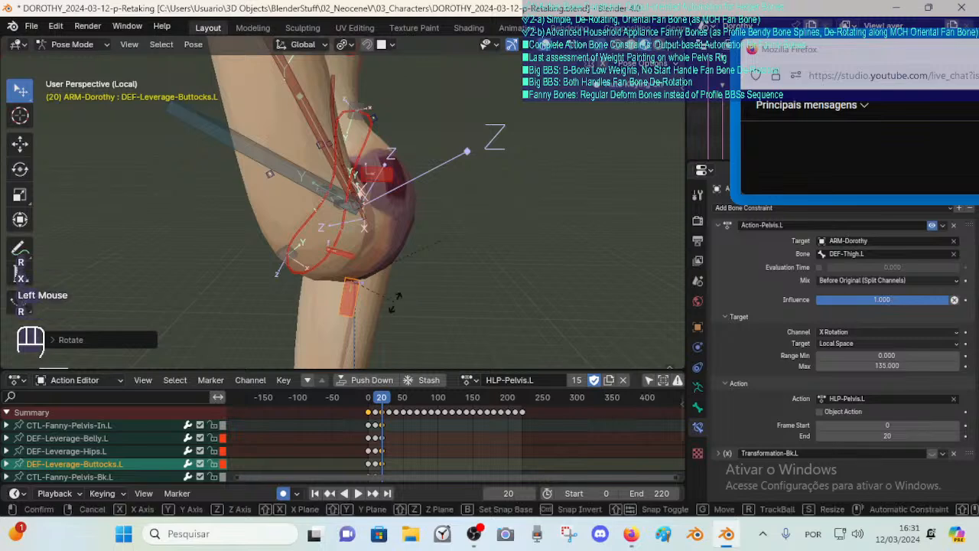
{"action": "key", "text": "x"}
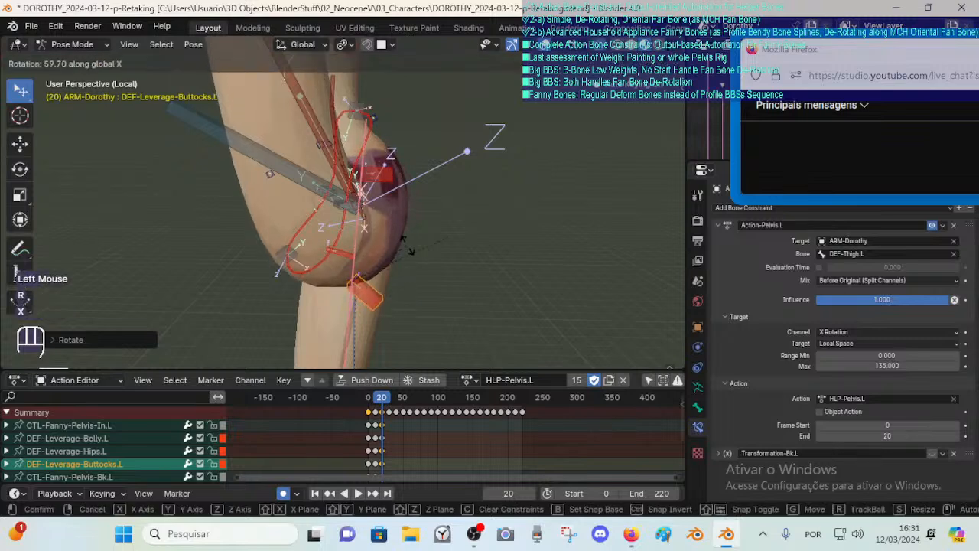
{"action": "left_click", "coordinate": [406, 243]}
{"action": "key", "text": "g"}
{"action": "left_click", "coordinate": [439, 239]}
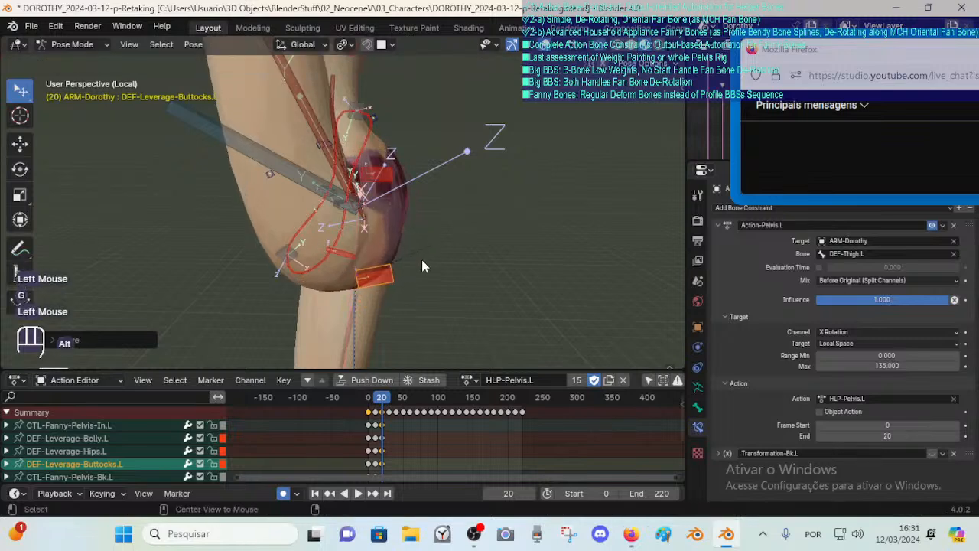
Clear DEF-Leverage-Buttocks.L's rotation again, tilt it about global X, and fine-tune its position below the buttock with short moves.
{"action": "key", "text": "alt+r"}
{"action": "key", "text": "r"}
{"action": "key", "text": "x"}
{"action": "left_click", "coordinate": [420, 288]}
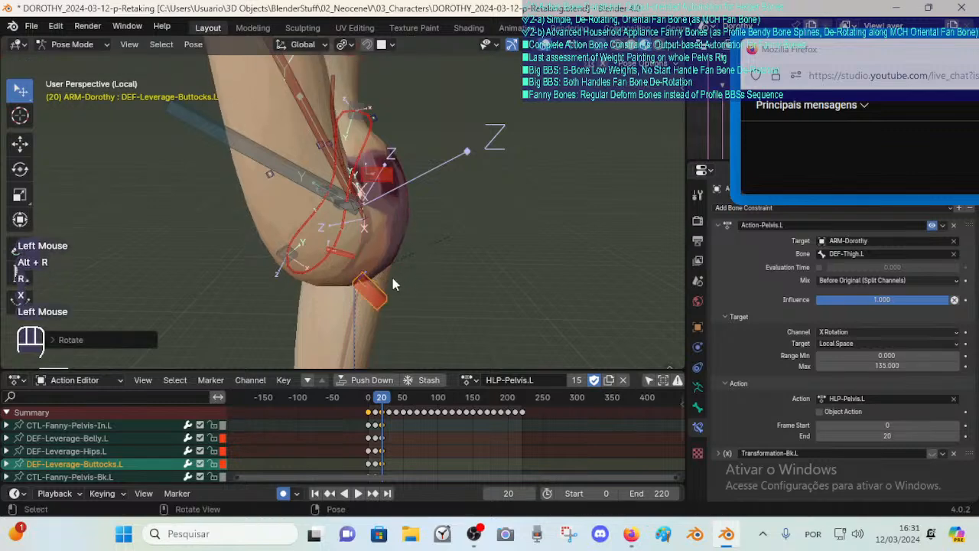
{"action": "key", "text": "g"}
{"action": "left_click", "coordinate": [387, 270]}
{"action": "key", "text": "g"}
{"action": "left_click", "coordinate": [391, 297]}
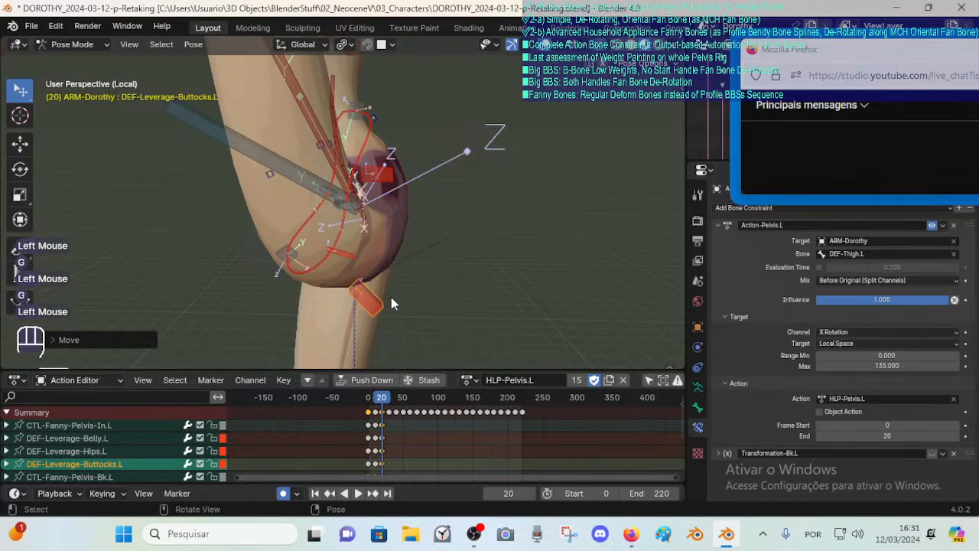
{"action": "key", "text": "g"}
{"action": "left_click", "coordinate": [382, 293]}
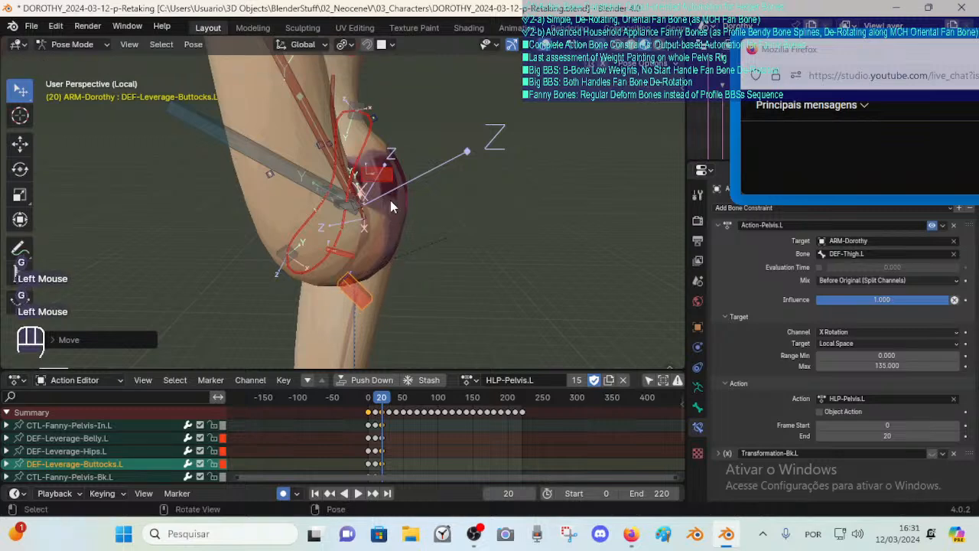
Select DEF-Leverage-Hips.L and shift it slightly with a precise move inside the left hip.
{"action": "double_click", "coordinate": [393, 183]}
{"action": "key", "text": "g"}
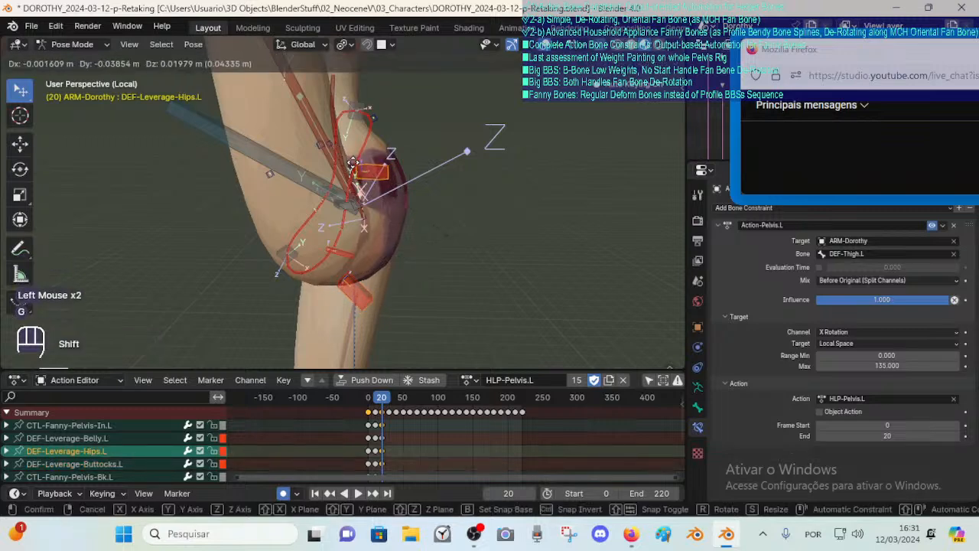
{"action": "left_click", "coordinate": [379, 321], "text": "shift"}
Select DEF-Leverage-Buttocks.L and refine its position under the left buttock with two precise moves.
{"action": "left_click", "coordinate": [376, 297]}
{"action": "key", "text": "g"}
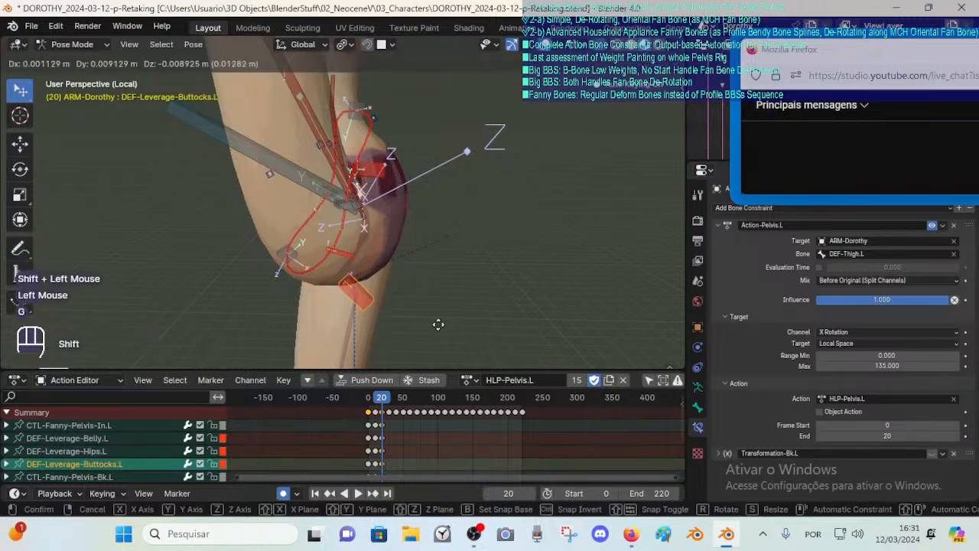
{"action": "left_click", "coordinate": [508, 222], "text": "shift"}
{"action": "middle_click_drag", "start_coordinate": [509, 221], "coordinate": [398, 179]}
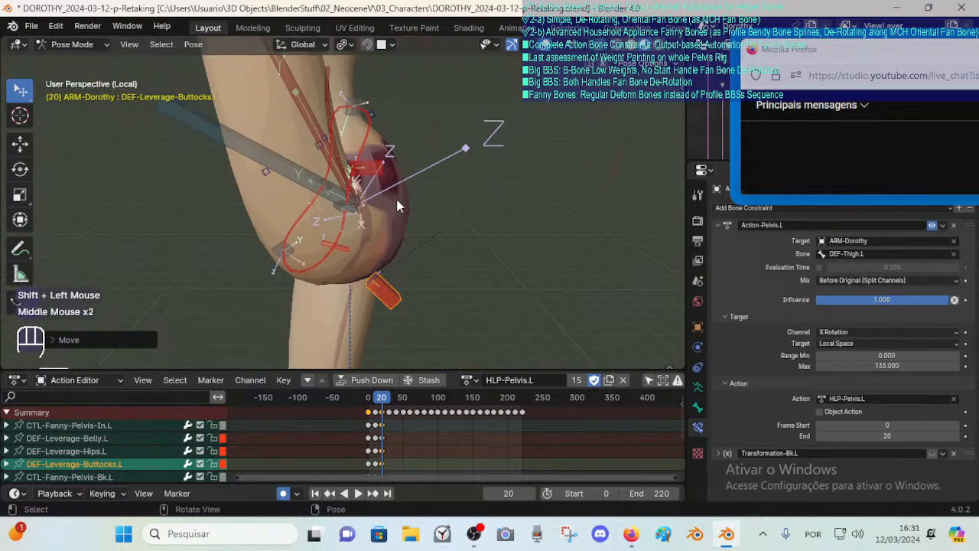
{"action": "key", "text": "g"}
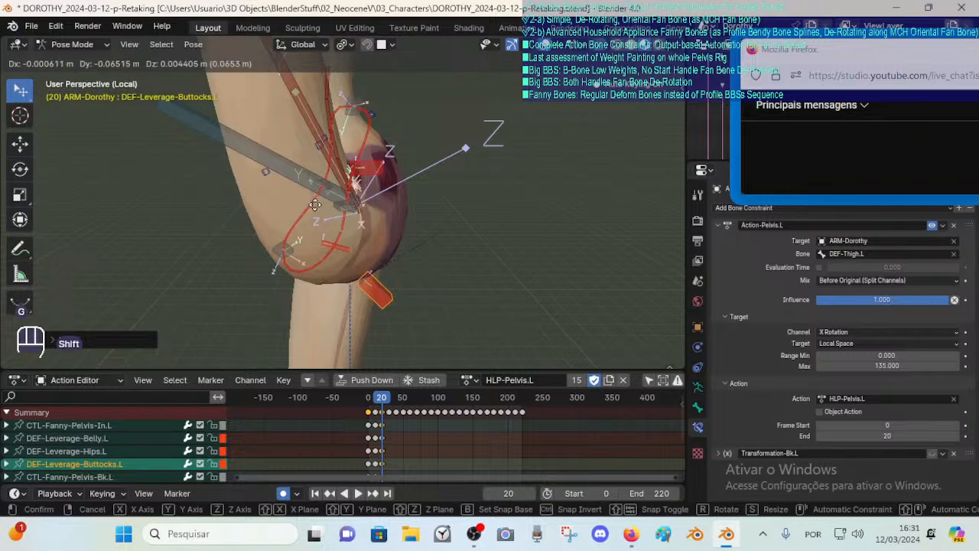
{"action": "left_click", "coordinate": [290, 243], "text": "shift"}
Select CTL-Fanny-Pelvis-Bk.L, move it outward and up along the underside of the raised thigh, and rotate it.
{"action": "left_click", "coordinate": [273, 246]}
{"action": "key", "text": "g"}
{"action": "left_click", "coordinate": [222, 222], "text": "shift"}
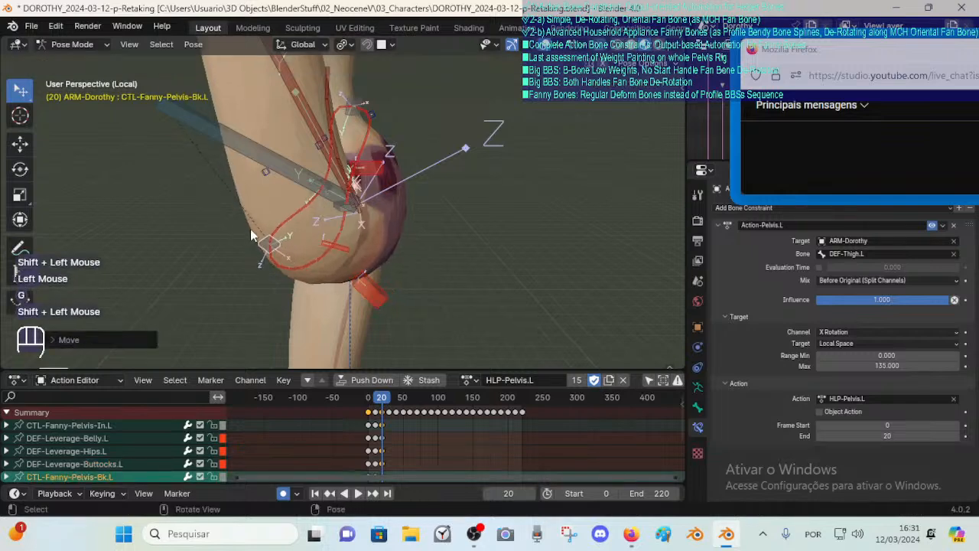
{"action": "key", "text": "g"}
{"action": "left_click", "coordinate": [310, 115], "text": "shift"}
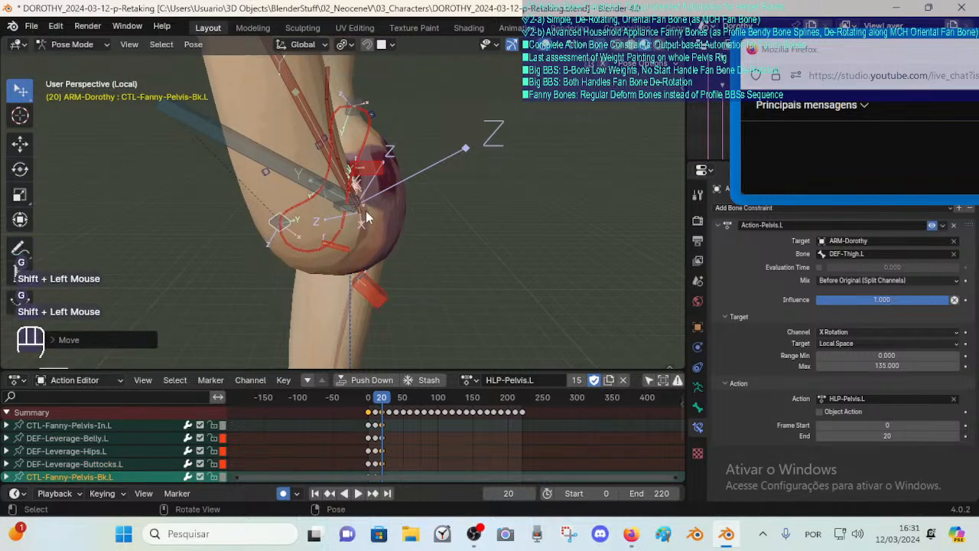
{"action": "key", "text": "r"}
{"action": "left_click", "coordinate": [390, 201]}
Refine CTL-Fanny-Pelvis-Bk.L from the front of the character with precise moves and a rotation along the fan's lower curve.
{"action": "middle_click_drag", "start_coordinate": [391, 201], "coordinate": [340, 223]}
{"action": "key", "text": "g"}
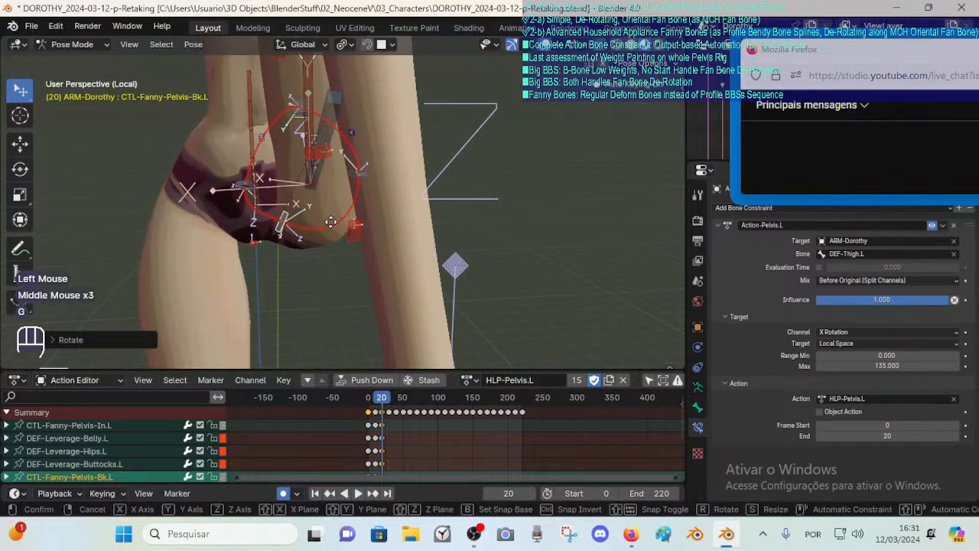
{"action": "left_click", "coordinate": [457, 261], "text": "shift"}
{"action": "middle_click_drag", "start_coordinate": [457, 262], "coordinate": [444, 254]}
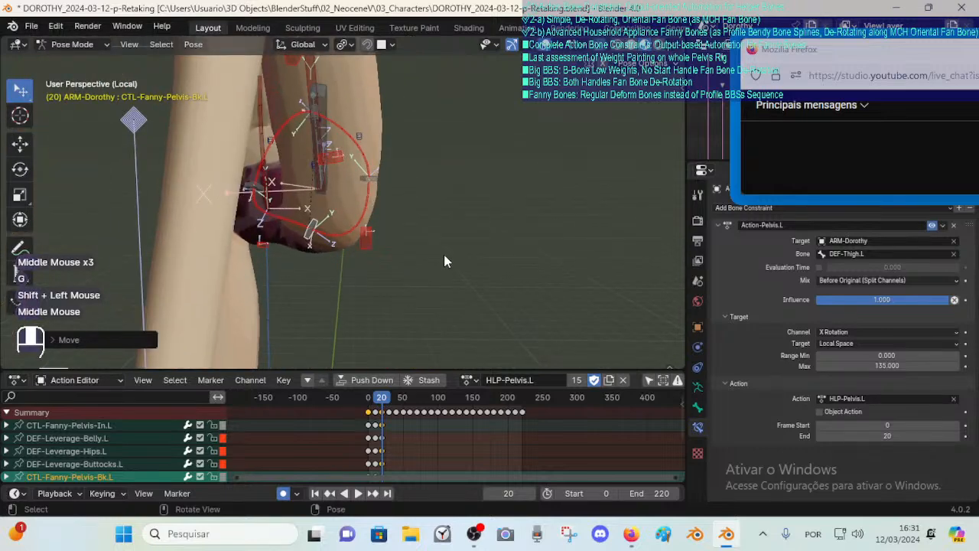
{"action": "key", "text": "g"}
{"action": "left_click", "coordinate": [402, 261], "text": "shift"}
{"action": "key", "text": "r"}
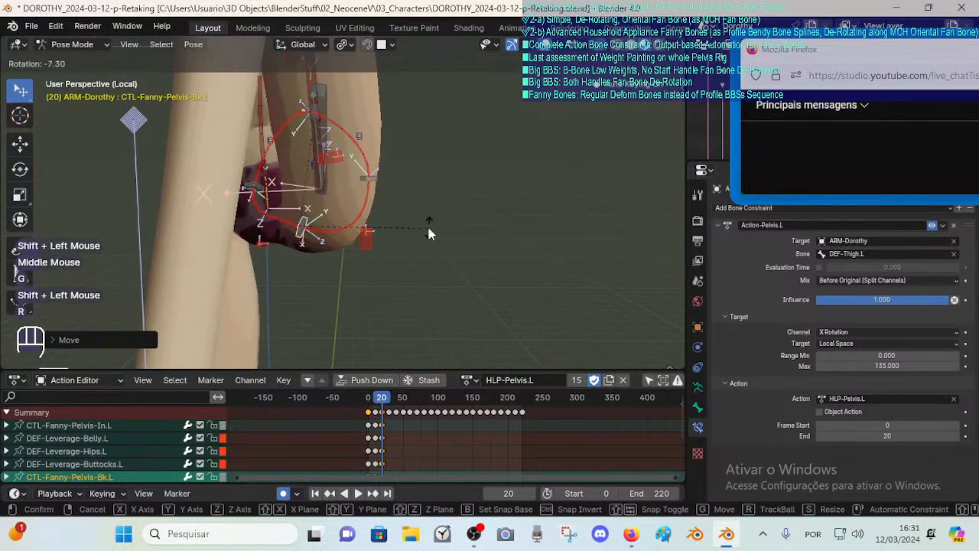
{"action": "left_click", "coordinate": [481, 273]}
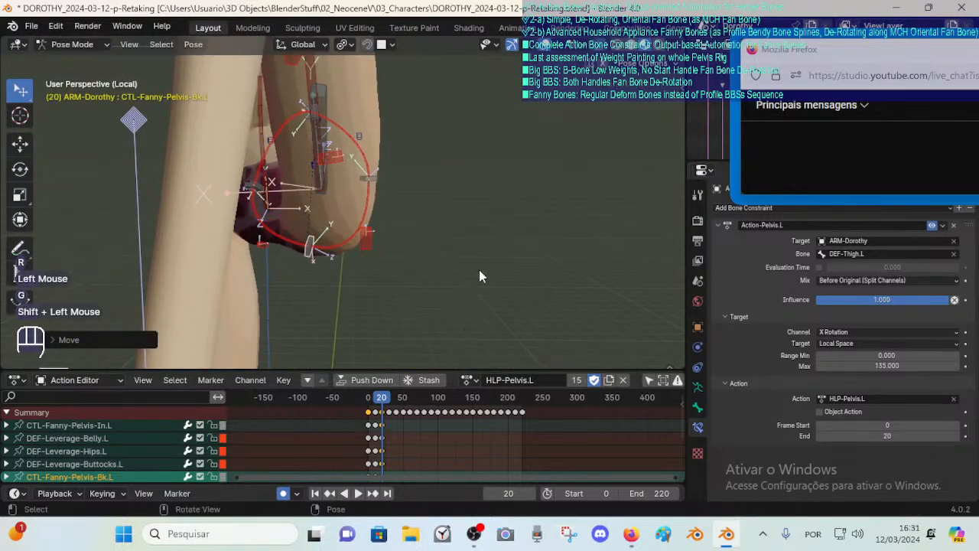
Refine CTL-Fanny-Pelvis-Bk.L from the side of the character with two precise moves under the raised thigh.
{"action": "key", "text": "KP_3"}
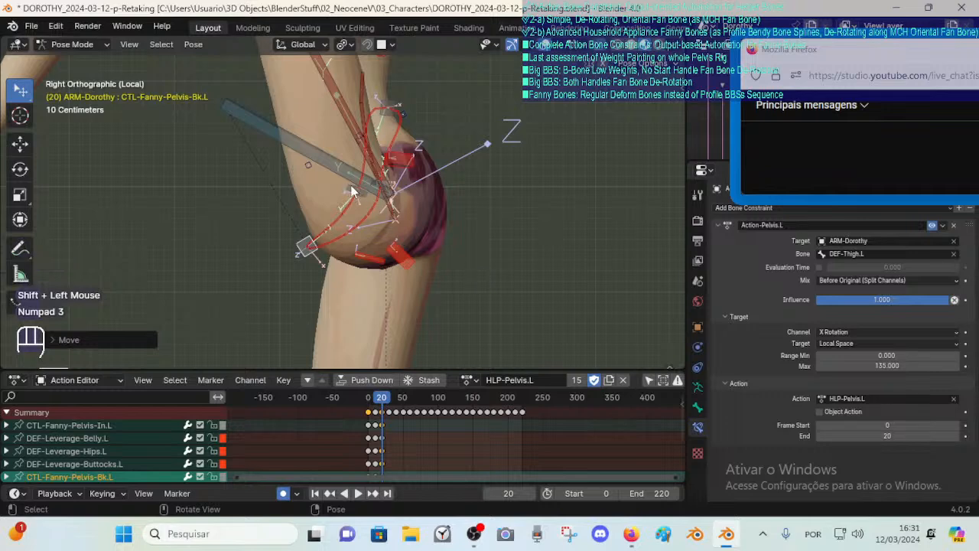
{"action": "key", "text": "g"}
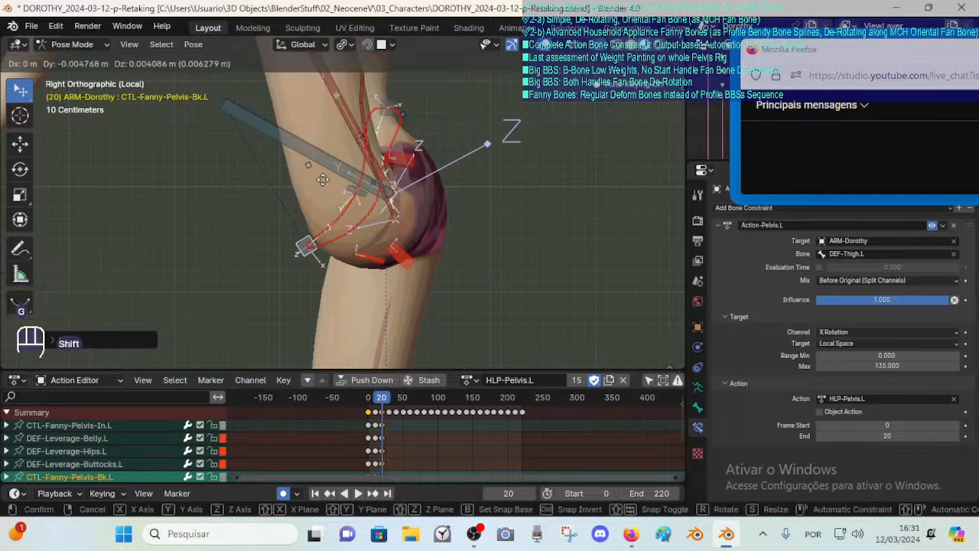
{"action": "left_click", "coordinate": [302, 203], "text": "shift"}
{"action": "middle_click_drag", "start_coordinate": [301, 203], "coordinate": [328, 288], "text": "shift"}
{"action": "key", "text": "g"}
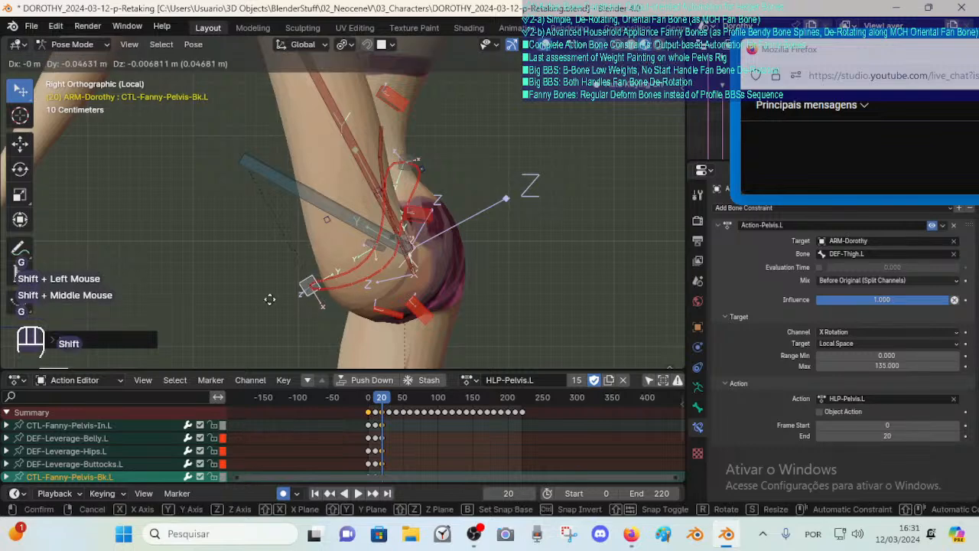
{"action": "left_click", "coordinate": [291, 225], "text": "shift"}
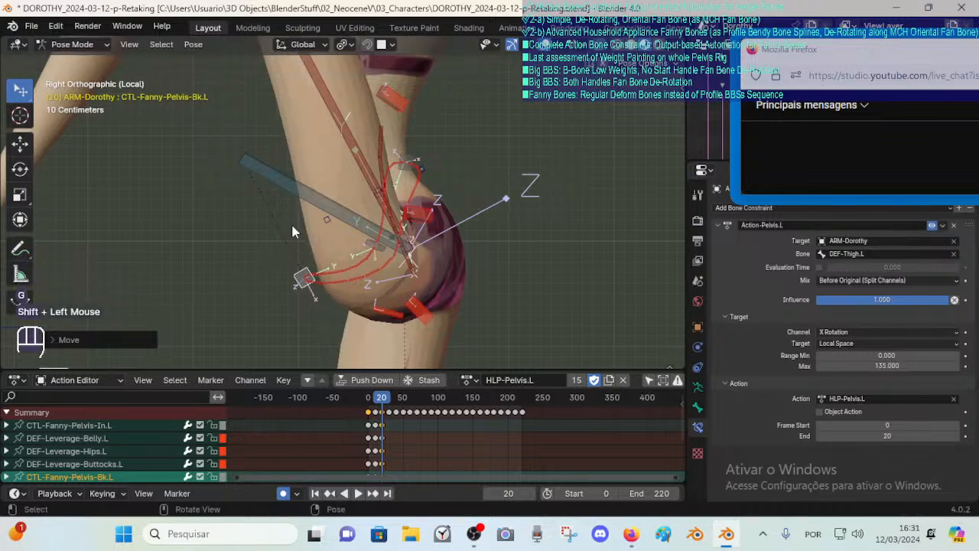
Select CTL-Fanny-Pelvis-Out.L at the outer hip and shift it slightly upward with a precise move.
{"action": "middle_click_drag", "start_coordinate": [291, 224], "coordinate": [307, 244], "text": "shift"}
{"action": "left_click", "coordinate": [378, 270]}
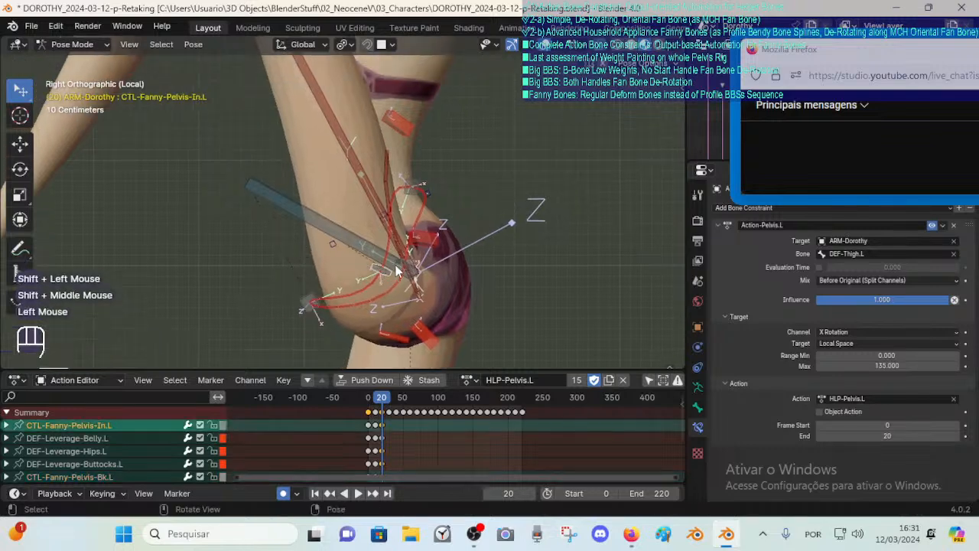
{"action": "left_click", "coordinate": [395, 267]}
{"action": "key", "text": "g"}
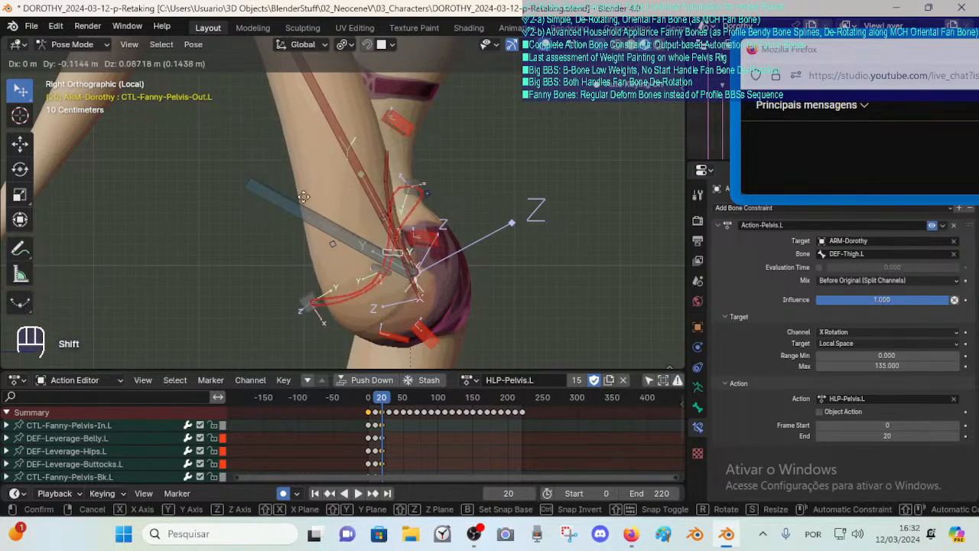
{"action": "left_click", "coordinate": [354, 193], "text": "shift"}
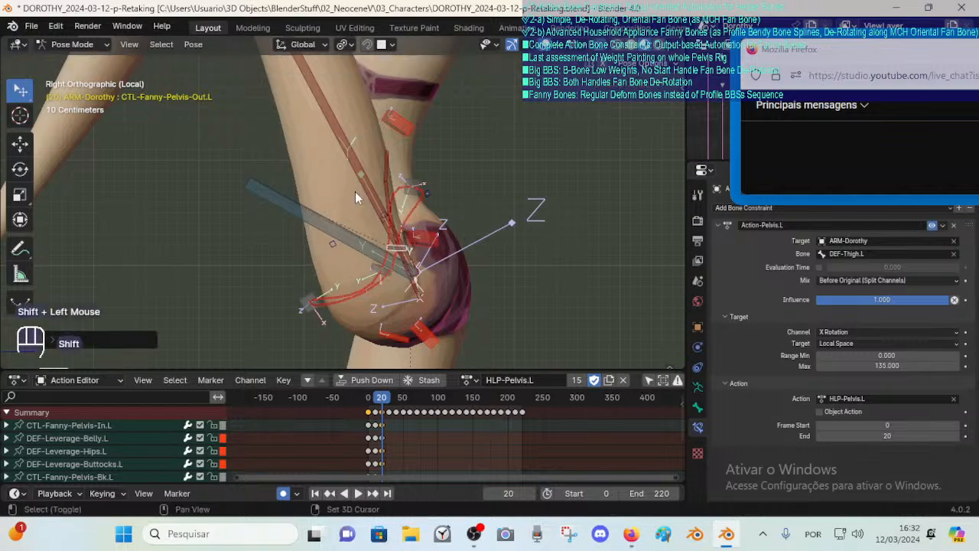
Select CTL-Fanny-Pelvis-Bk.L and alternate rotations with precise moves to bring it slightly up and closer to the underside of the thigh.
{"action": "left_click", "coordinate": [305, 304]}
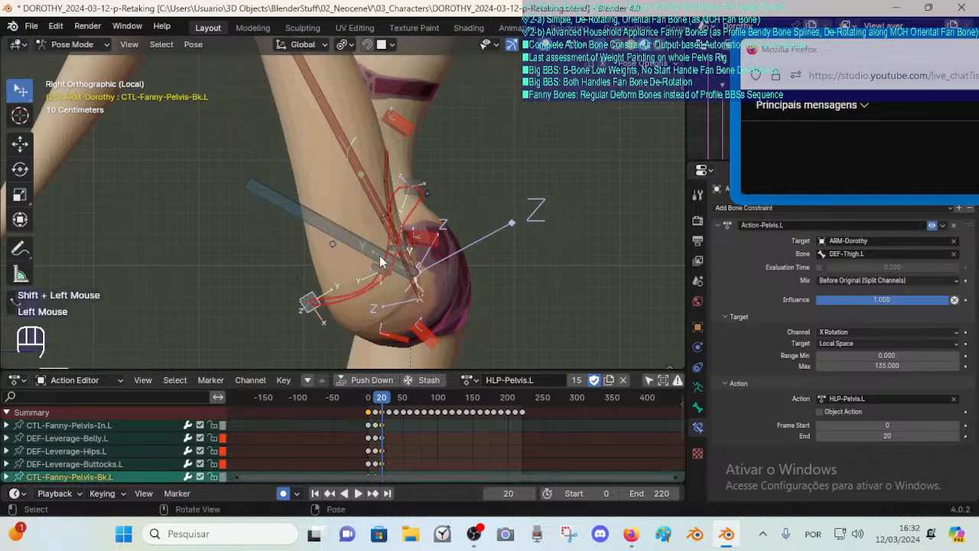
{"action": "key", "text": "r"}
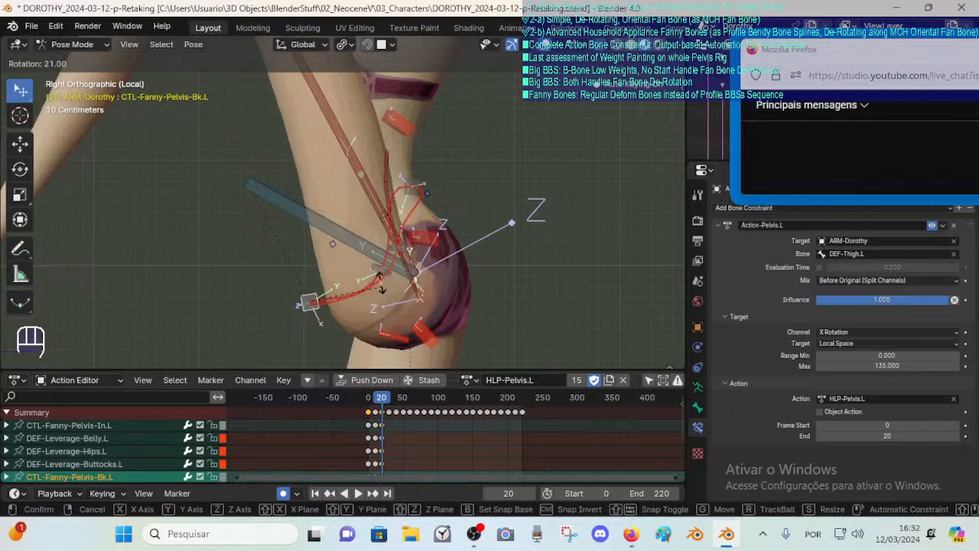
{"action": "left_click", "coordinate": [384, 317]}
{"action": "key", "text": "g"}
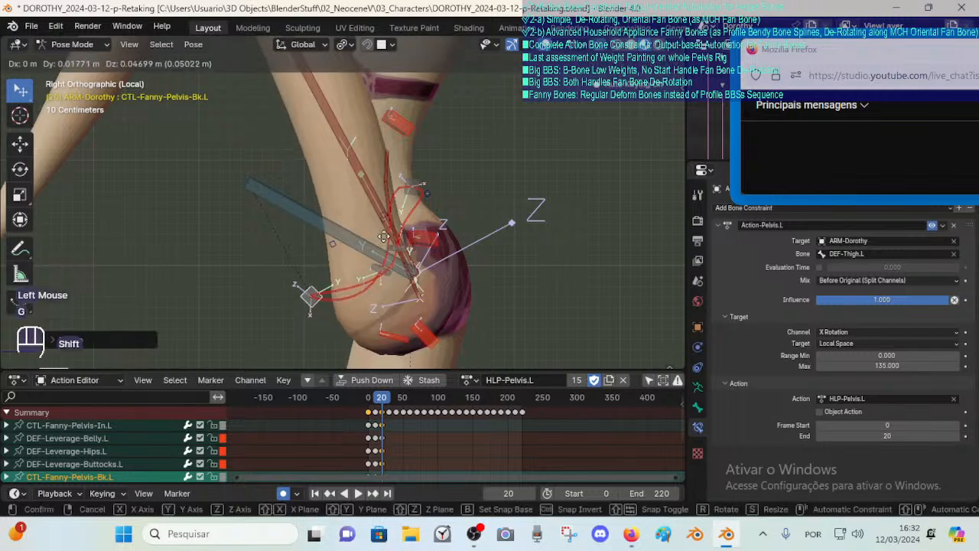
{"action": "left_click", "coordinate": [428, 223], "text": "shift"}
{"action": "key", "text": "r"}
{"action": "left_click", "coordinate": [426, 244]}
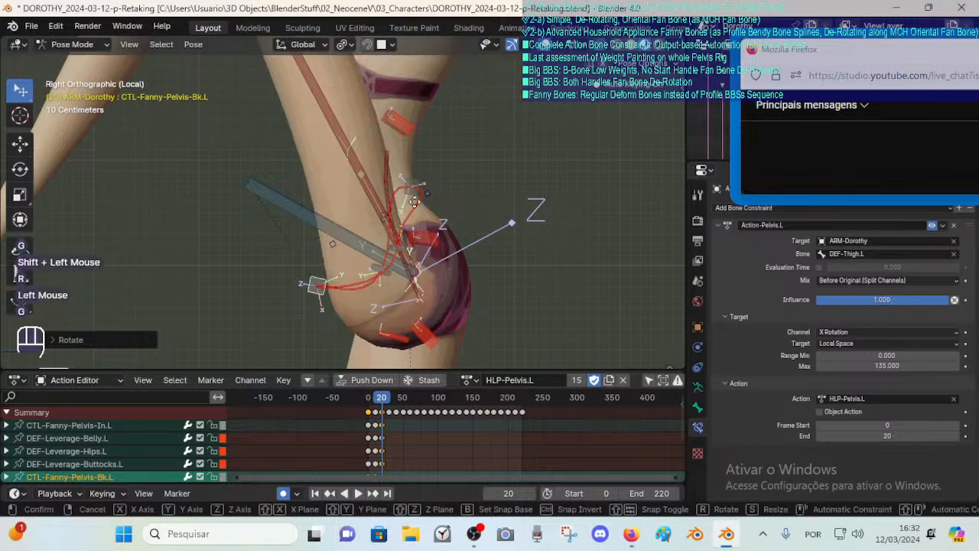
{"action": "key", "text": "g"}
{"action": "left_click", "coordinate": [426, 254], "text": "shift"}
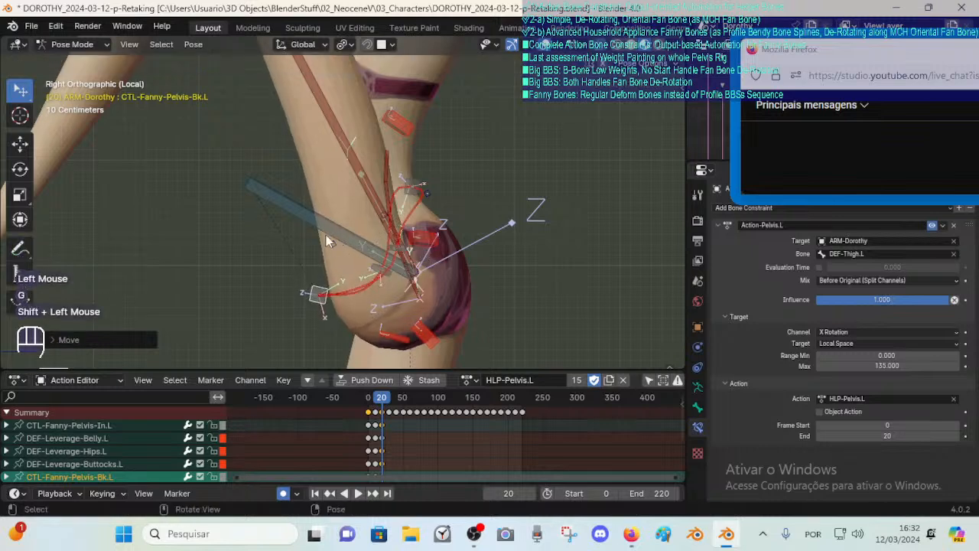
Rotate CTL-Fanny-Pelvis-Bk.L slightly and raise it along the underside of the thigh with two precise moves.
{"action": "scroll", "coordinate": [320, 244], "scroll_direction": "down", "scroll_amount": 2}
{"action": "scroll", "coordinate": [320, 244], "scroll_direction": "up", "scroll_amount": 3}
{"action": "key", "text": "r"}
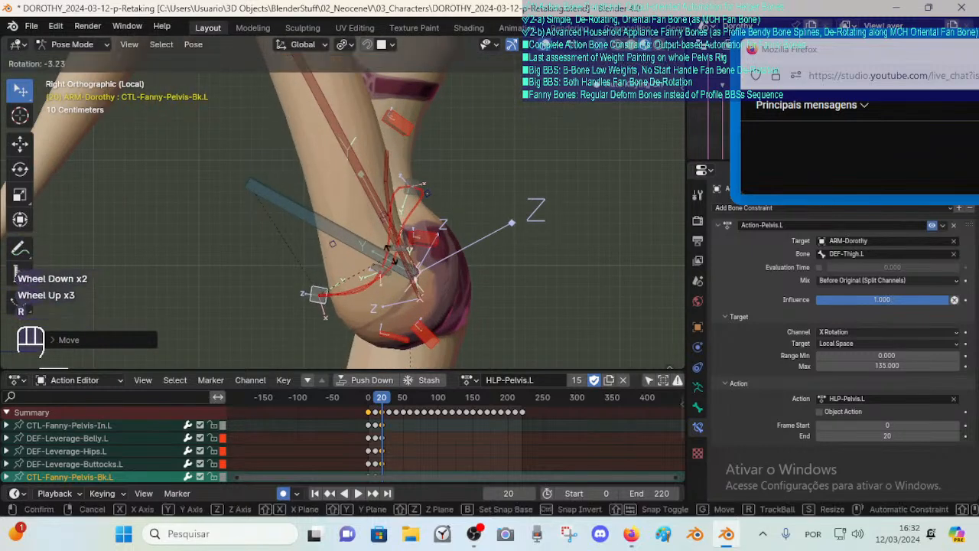
{"action": "left_click", "coordinate": [372, 263]}
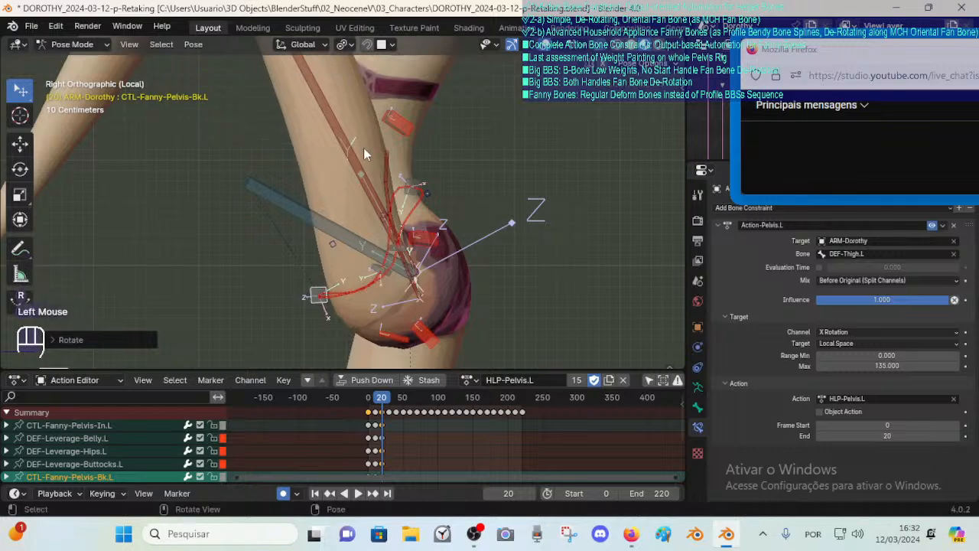
{"action": "key", "text": "g"}
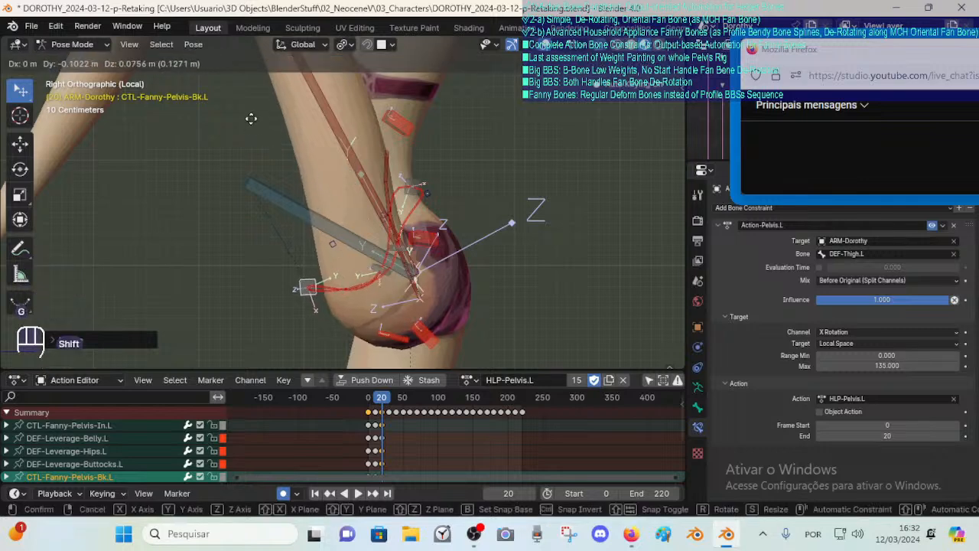
{"action": "left_click", "coordinate": [277, 363], "text": "shift"}
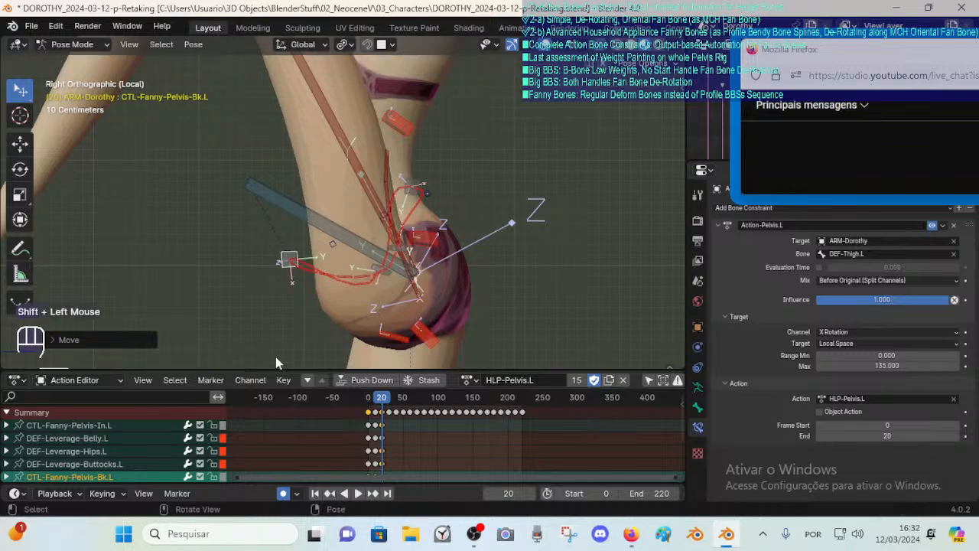
{"action": "key", "text": "g"}
{"action": "left_click", "coordinate": [417, 337], "text": "shift"}
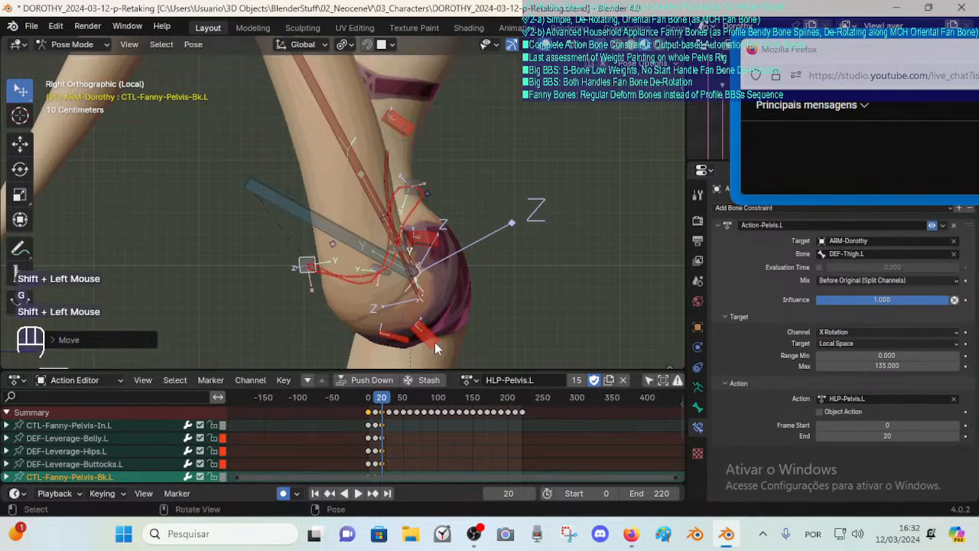
Select DEF-Leverage-Buttocks.L and rotate it toward a flatter angle under the left buttock.
{"action": "left_click", "coordinate": [431, 340]}
{"action": "key", "text": "r"}
{"action": "left_click", "coordinate": [446, 342]}
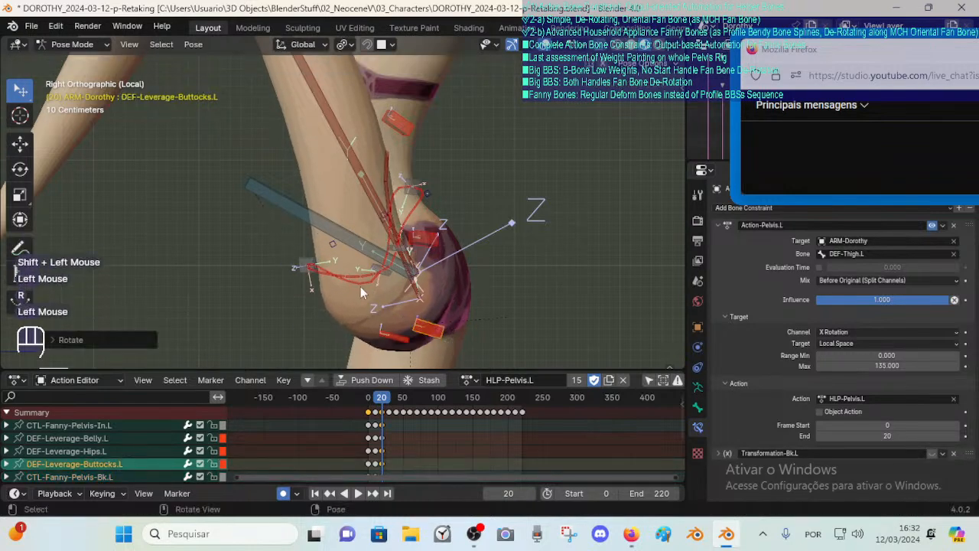
Reselect CTL-Fanny-Pelvis-Bk.L and lower it slightly with a precise move.
{"action": "left_click", "coordinate": [309, 271]}
{"action": "left_click", "coordinate": [303, 265]}
{"action": "key", "text": "g"}
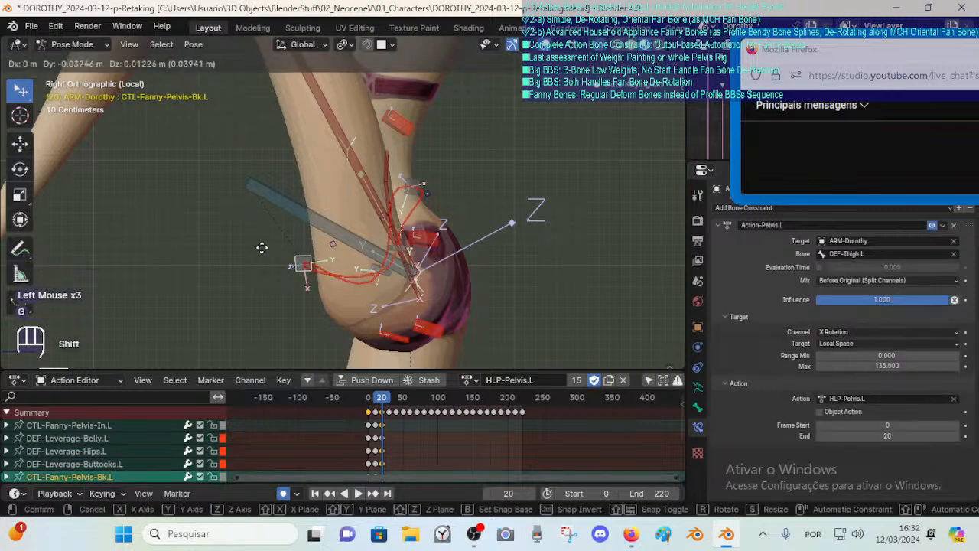
{"action": "left_click", "coordinate": [308, 324], "text": "shift"}
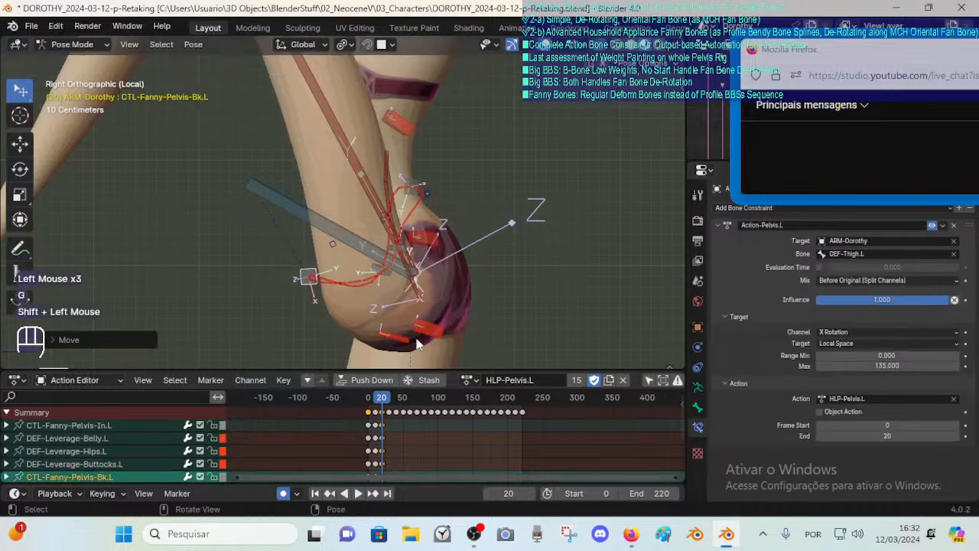
Select DEF-Leverage-Buttocks.L again and nudge it slightly downward with a precise move.
{"action": "left_click", "coordinate": [410, 340]}
{"action": "left_click", "coordinate": [433, 328]}
{"action": "key", "text": "g"}
{"action": "left_click", "coordinate": [434, 337], "text": "shift"}
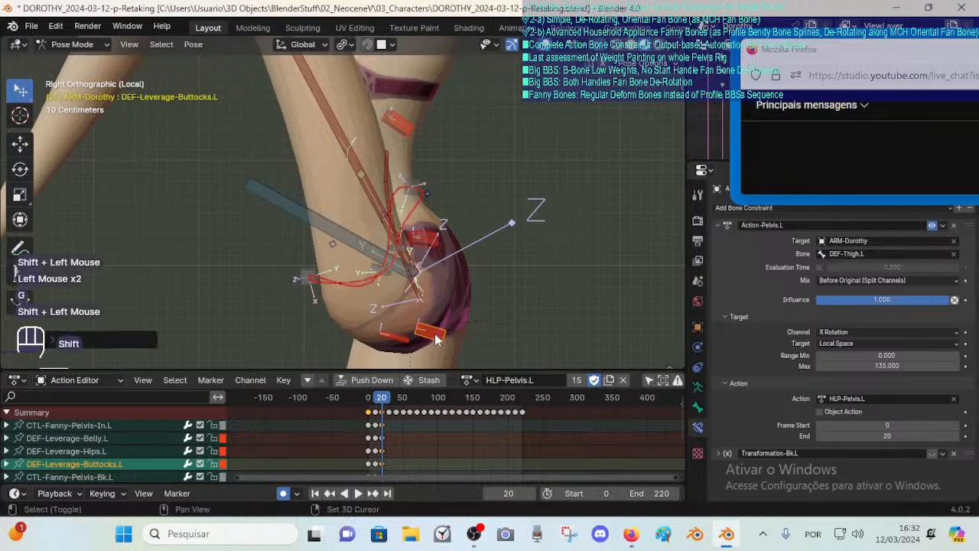
Move the red leverage bone beside the hip, just above the buttock, to refine its pose at frame 20.
{"action": "left_click", "coordinate": [441, 239]}
{"action": "middle_click_drag", "start_coordinate": [488, 262], "coordinate": [450, 228]}
{"action": "key", "text": "g"}
{"action": "left_click", "coordinate": [450, 228], "text": "shift"}
Move CTL-Fanny-Pelvis-Out.L inward against the outer hip and rotate it slightly at frame 20.
{"action": "left_click", "coordinate": [378, 248]}
{"action": "middle_click_drag", "start_coordinate": [383, 250], "coordinate": [433, 280]}
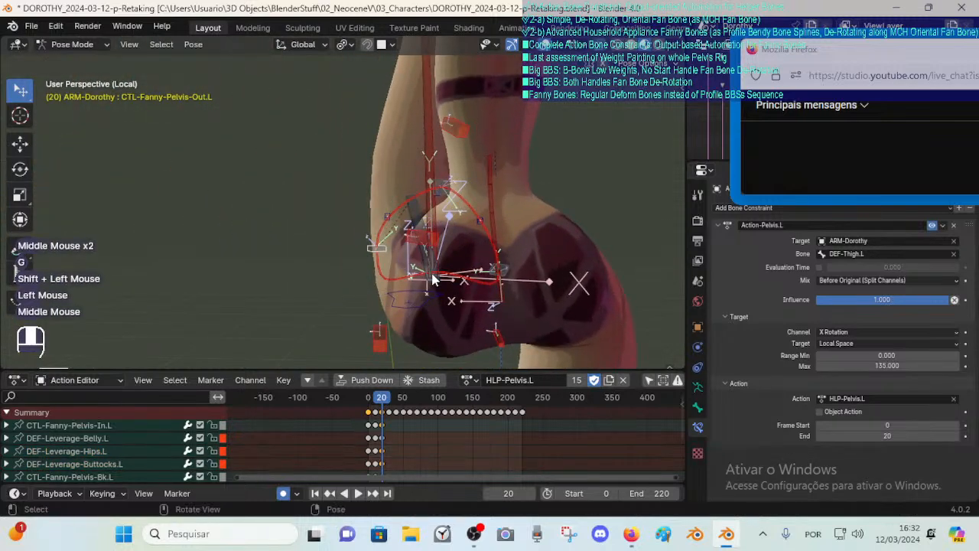
{"action": "key", "text": "g"}
{"action": "left_click", "coordinate": [512, 219], "text": "shift"}
{"action": "key", "text": "r"}
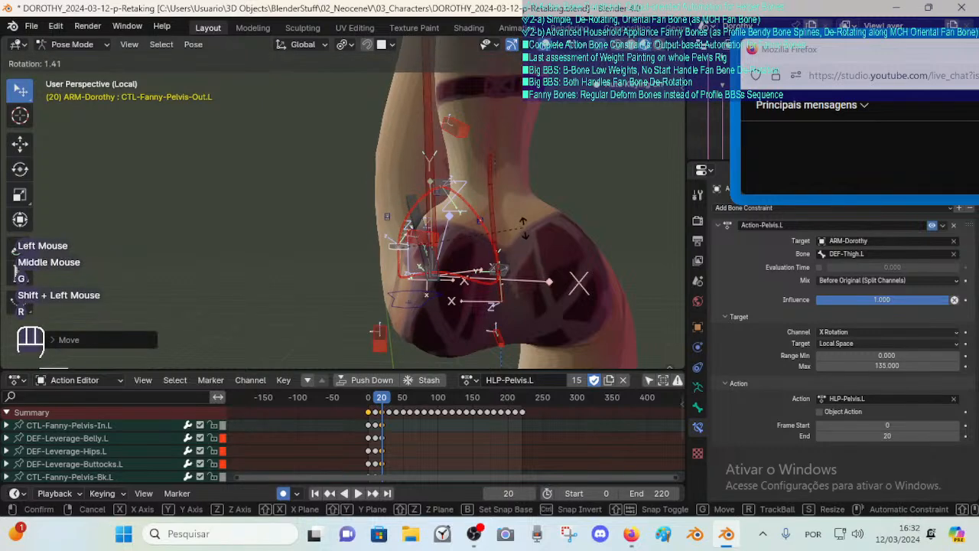
{"action": "left_click", "coordinate": [524, 244]}
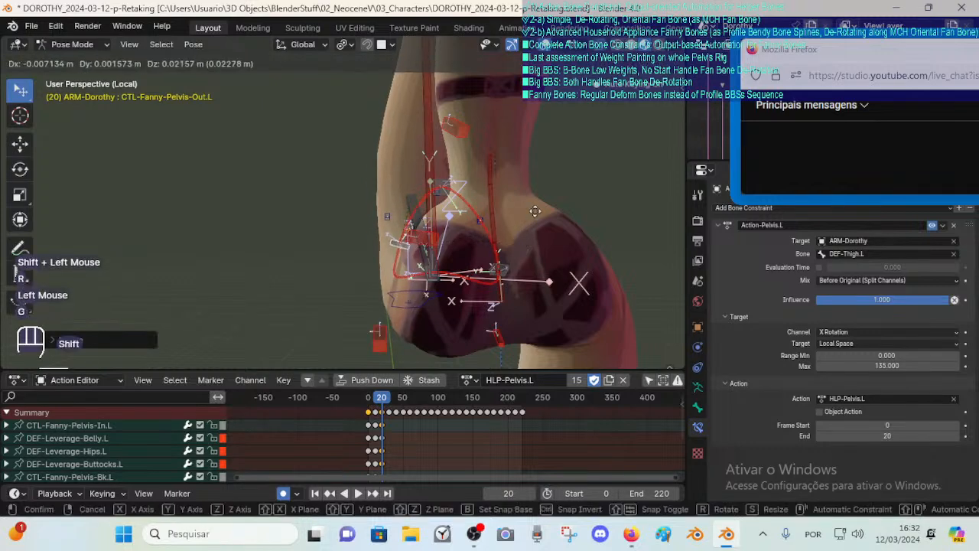
Reposition and rotate CTL-Fanny-Pelvis-Bk.L so it sits against the back of the buttock.
{"action": "middle_click_drag", "start_coordinate": [528, 229], "coordinate": [502, 286]}
{"action": "left_click", "coordinate": [504, 285]}
{"action": "key", "text": "g"}
{"action": "left_click", "coordinate": [538, 289], "text": "shift"}
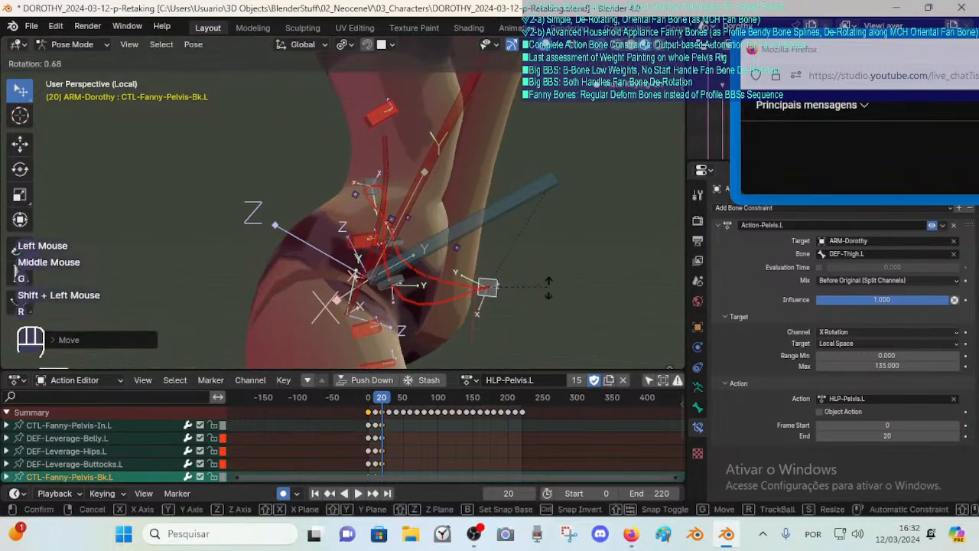
{"action": "key", "text": "r"}
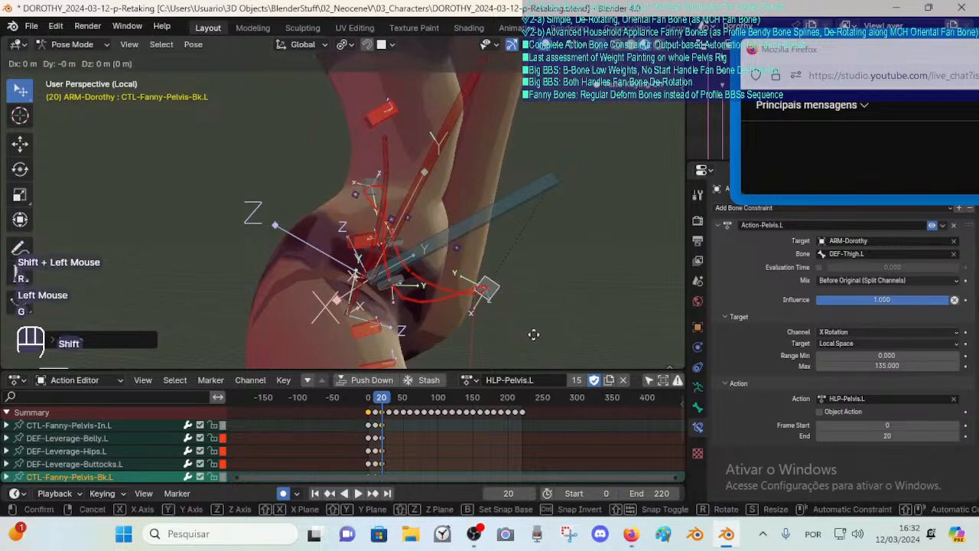
{"action": "left_click", "coordinate": [515, 315]}
{"action": "scroll", "coordinate": [514, 308], "scroll_direction": "down", "scroll_amount": 1}
{"action": "mouse_move", "coordinate": [515, 307]}
{"action": "middle_mouse_down"}
{"action": "mouse_move", "coordinate": [496, 312]}
{"action": "mouse_move", "coordinate": [510, 303]}
{"action": "middle_mouse_up"}
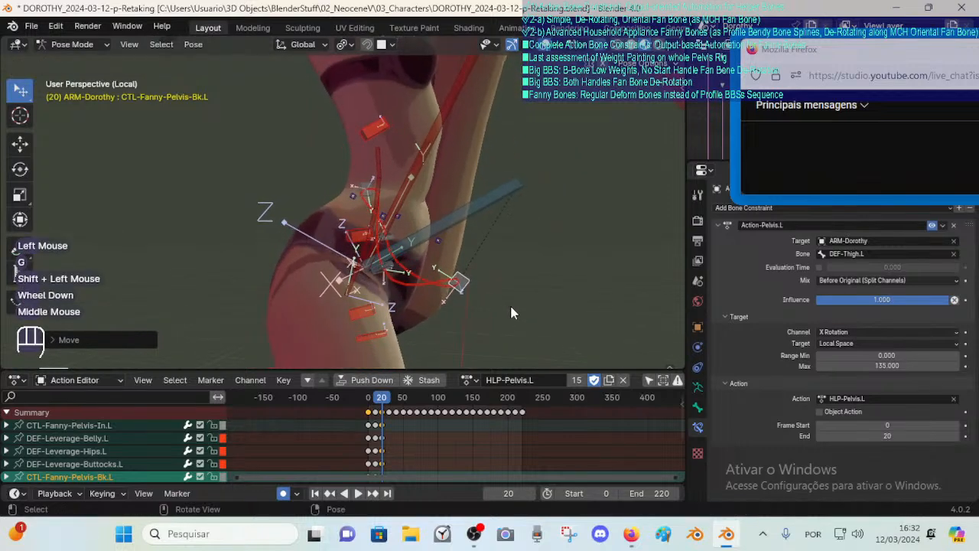
{"action": "key", "text": "g"}
{"action": "left_click", "coordinate": [504, 290], "text": "shift"}
{"action": "key", "text": "g"}
{"action": "left_click", "coordinate": [448, 304], "text": "shift"}
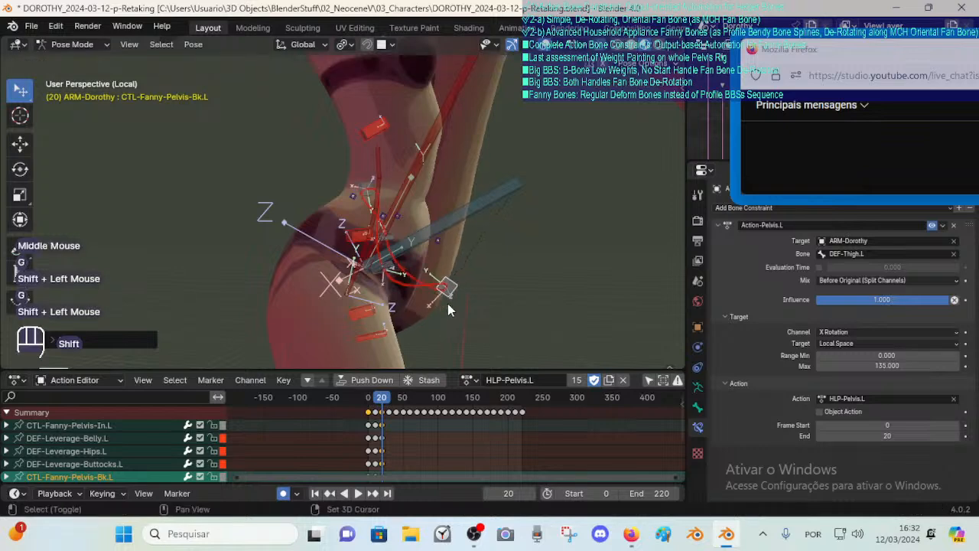
Nudge CTL-Fanny-Pelvis-Out.L toward the front of the pelvis in the right orthographic view.
{"action": "middle_click_drag", "start_coordinate": [447, 304], "coordinate": [418, 290]}
{"action": "key", "text": "KP_3"}
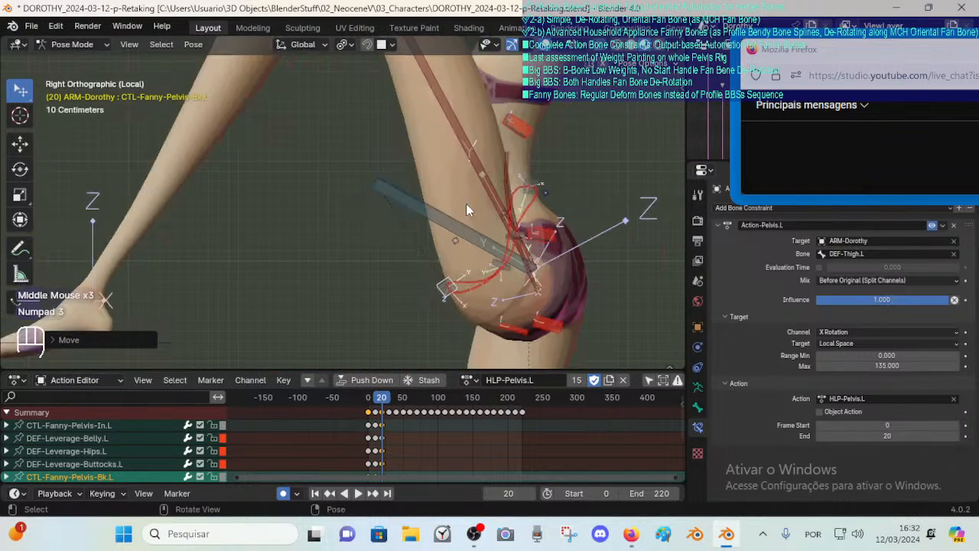
{"action": "left_click", "coordinate": [525, 239]}
{"action": "middle_click_drag", "start_coordinate": [560, 228], "coordinate": [549, 230], "text": "shift"}
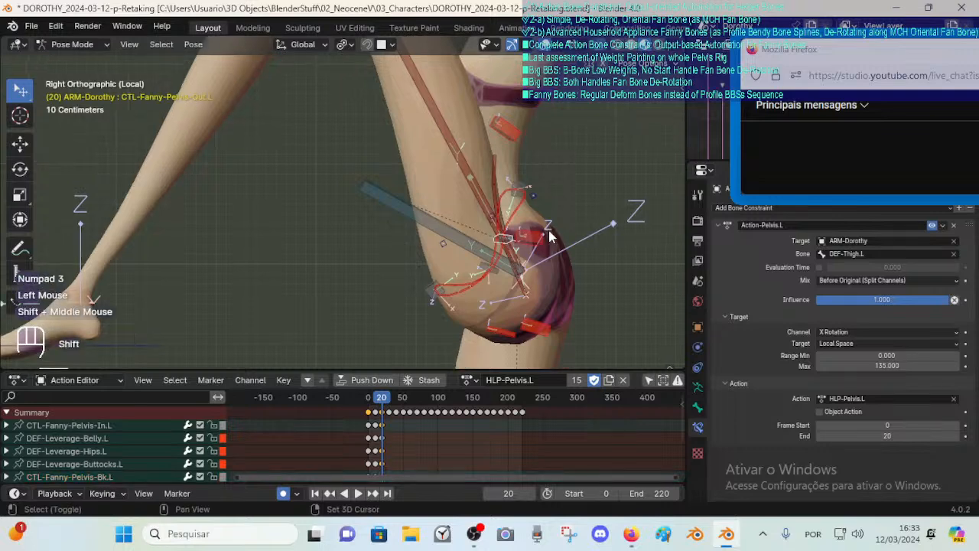
{"action": "key", "text": "g"}
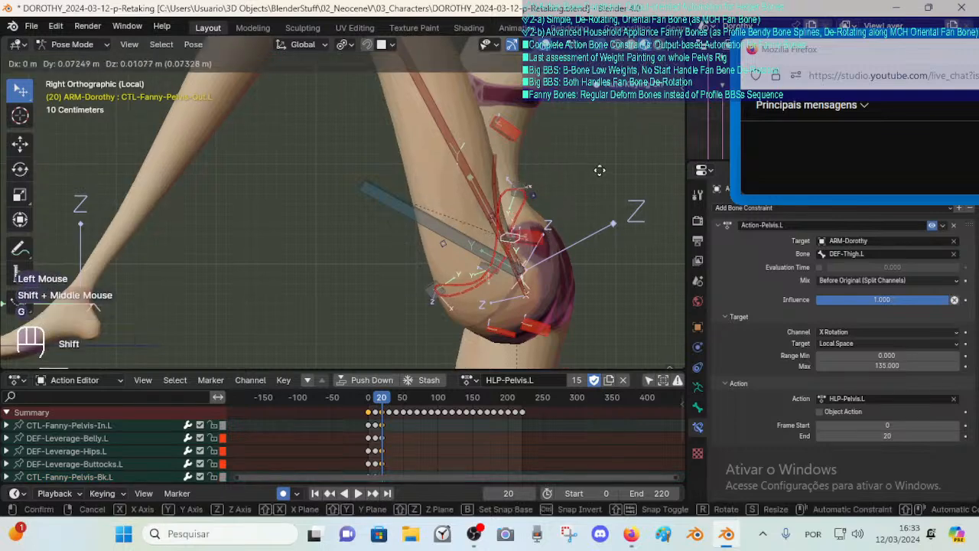
{"action": "left_click", "coordinate": [540, 166], "text": "shift"}
Move CTL-Fanny-Pelvis-Ft.L about 0.024 m forward and up, and raise CTL-Fanny-Pelvis-In.L about 0.11 m.
{"action": "left_click", "coordinate": [514, 183]}
{"action": "key", "text": "g"}
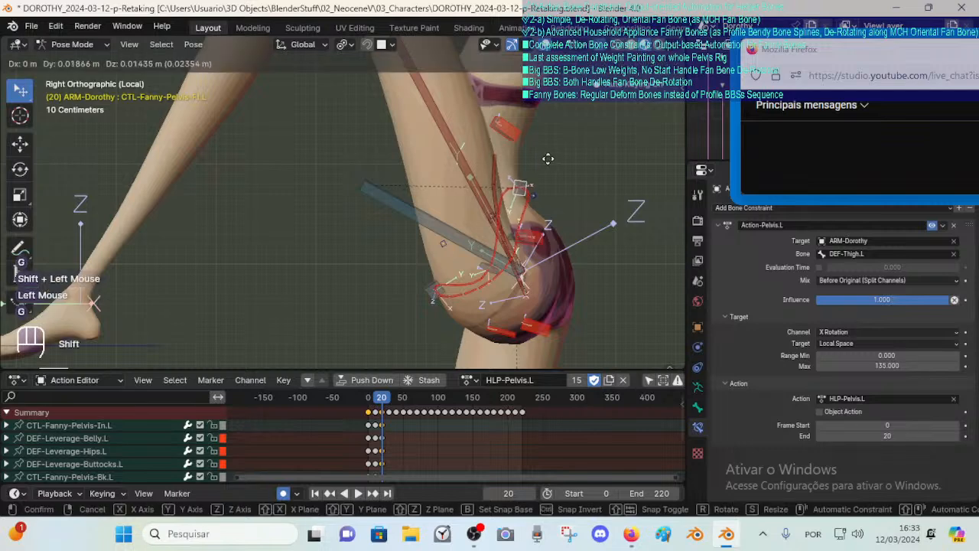
{"action": "left_click", "coordinate": [548, 159], "text": "shift"}
{"action": "left_click", "coordinate": [489, 271]}
{"action": "key", "text": "g"}
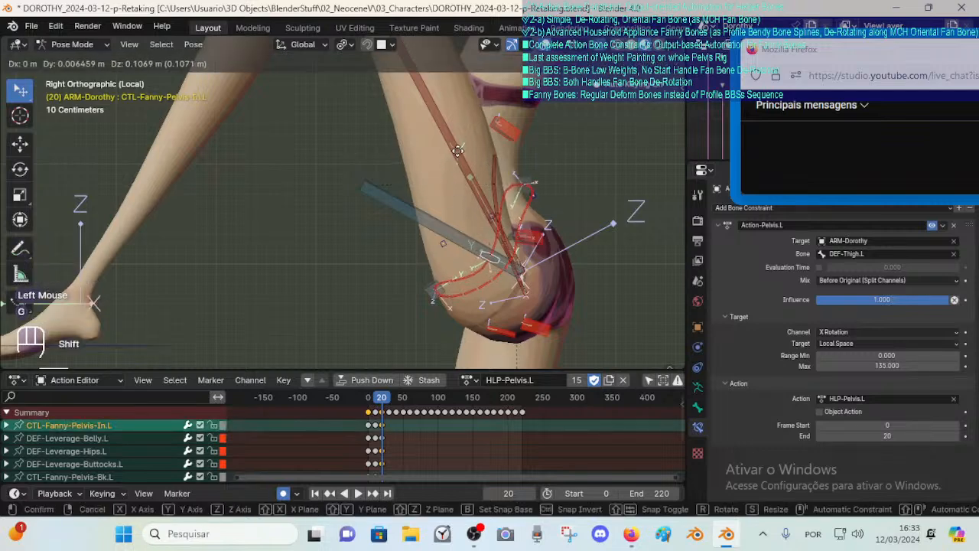
{"action": "left_click", "coordinate": [448, 150], "text": "shift"}
Shift CTL-Fanny-Pelvis-Out.L further toward the front of the hip and rotate it slightly.
{"action": "left_click", "coordinate": [517, 235]}
{"action": "key", "text": "g"}
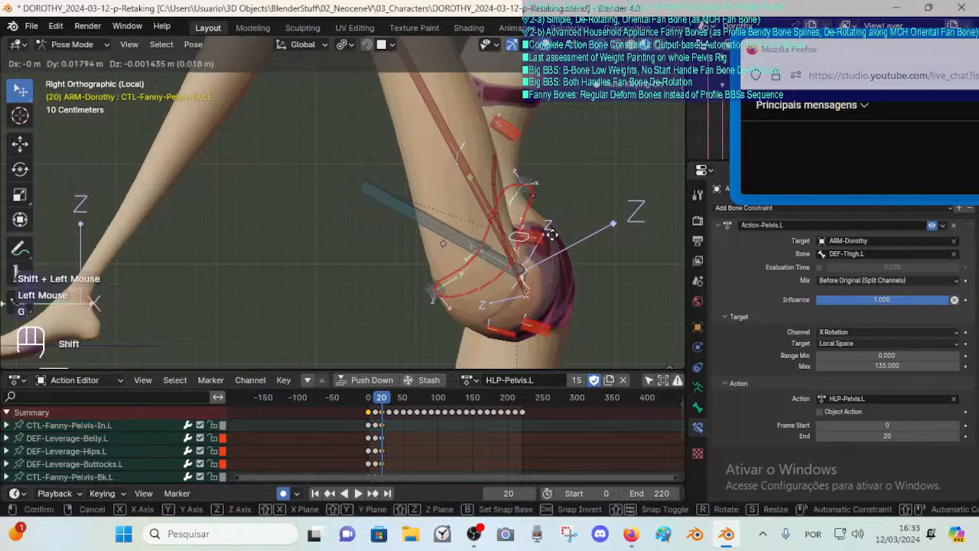
{"action": "left_click", "coordinate": [564, 234], "text": "shift"}
{"action": "key", "text": "r"}
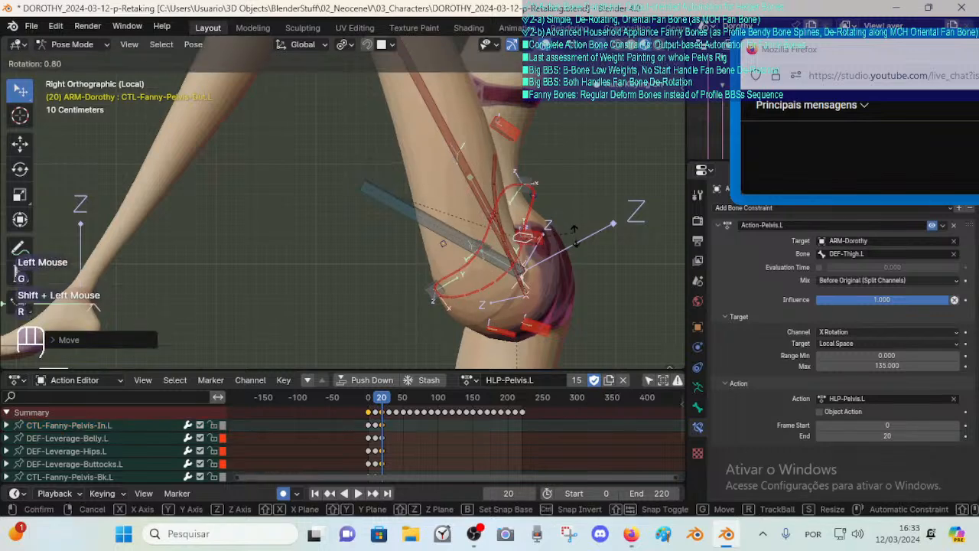
{"action": "left_click", "coordinate": [576, 243]}
{"action": "key", "text": "g"}
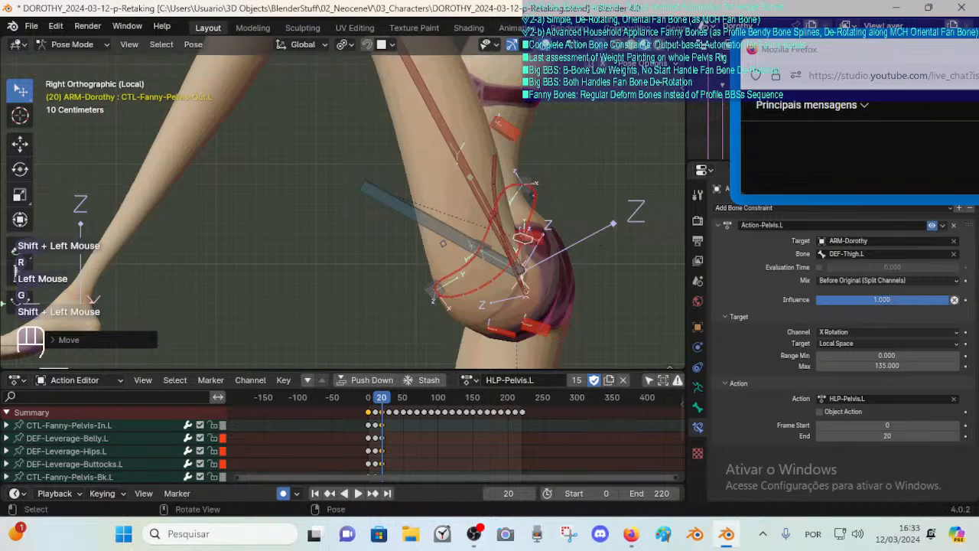
{"action": "left_click", "coordinate": [598, 238], "text": "shift"}
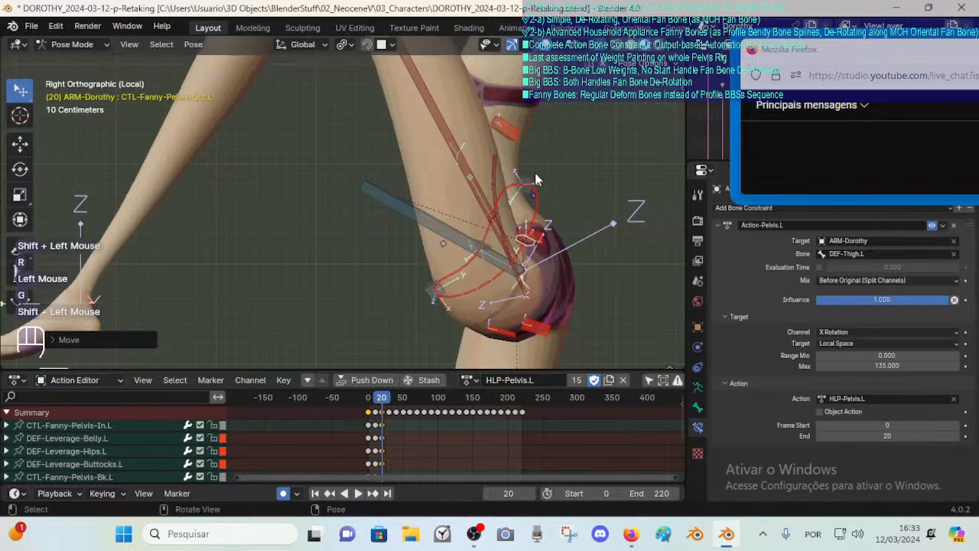
Rotate CTL-Fanny-Pelvis-Ft.L and shift it slightly forward at the waist crease.
{"action": "left_click", "coordinate": [535, 172]}
{"action": "key", "text": "r"}
{"action": "left_click", "coordinate": [589, 171]}
{"action": "key", "text": "g"}
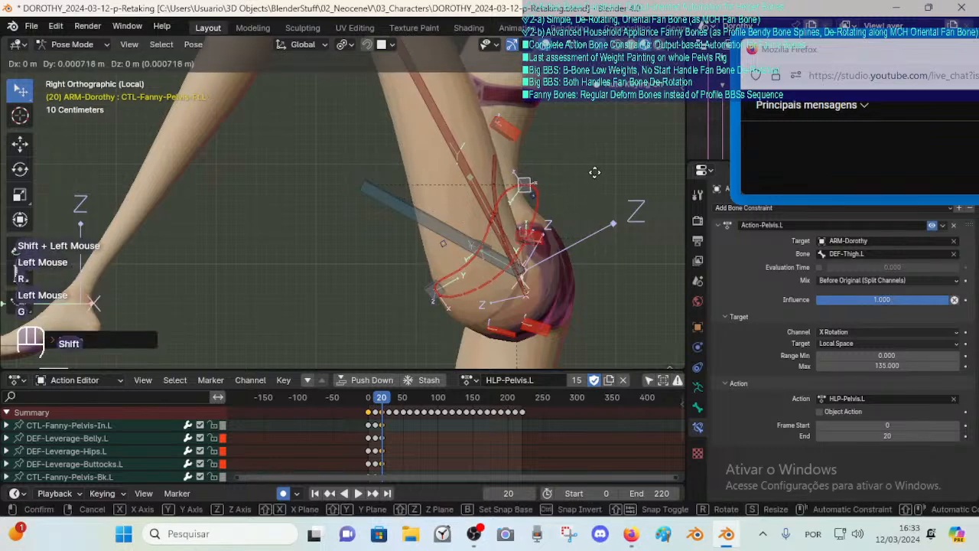
{"action": "left_click", "coordinate": [597, 170], "text": "shift"}
{"action": "key", "text": "g"}
{"action": "left_click", "coordinate": [623, 172], "text": "shift"}
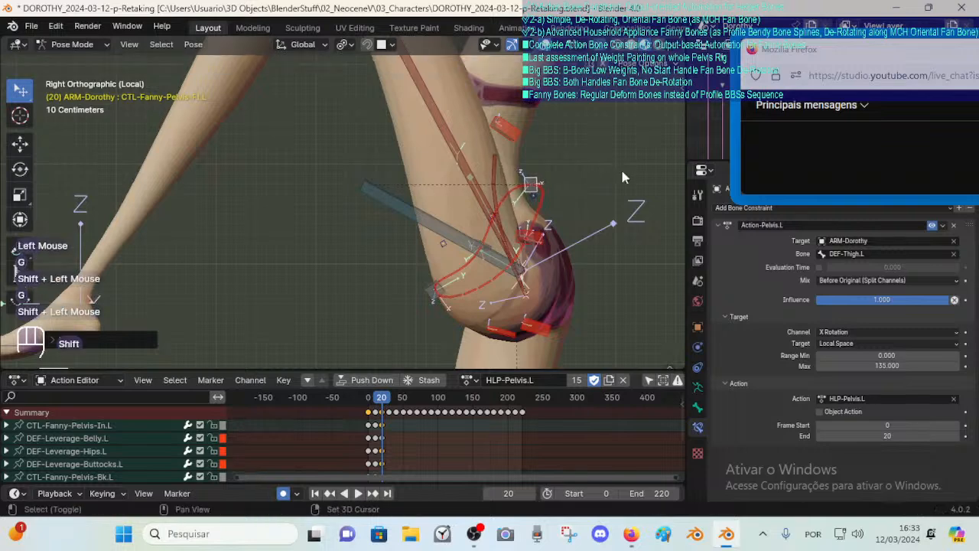
Move CTL-Fanny-Pelvis-Bk.L slightly to refine the back end of the pelvis bone loop.
{"action": "key", "text": "shift"}
{"action": "left_click", "coordinate": [433, 303]}
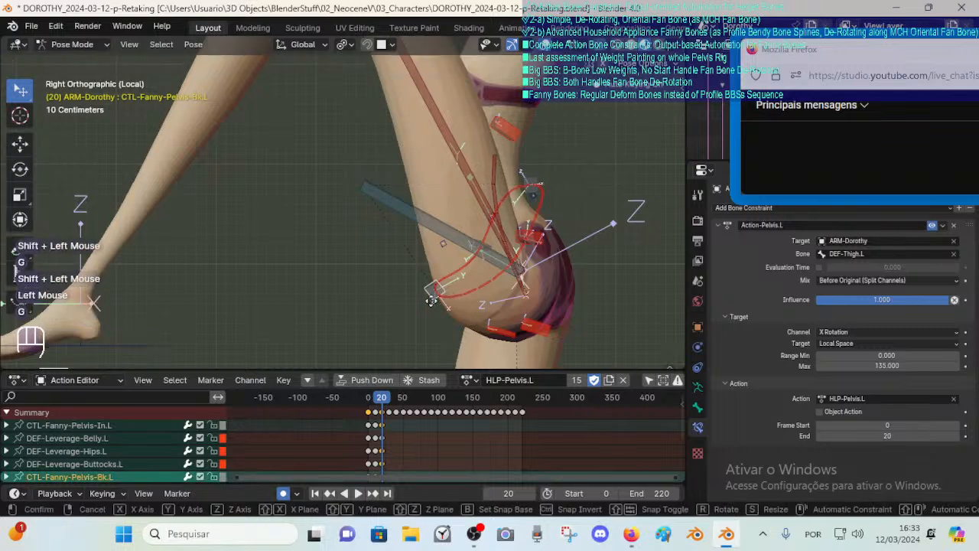
{"action": "key", "text": "shift"}
{"action": "middle_click_drag", "start_coordinate": [484, 268], "coordinate": [502, 232]}
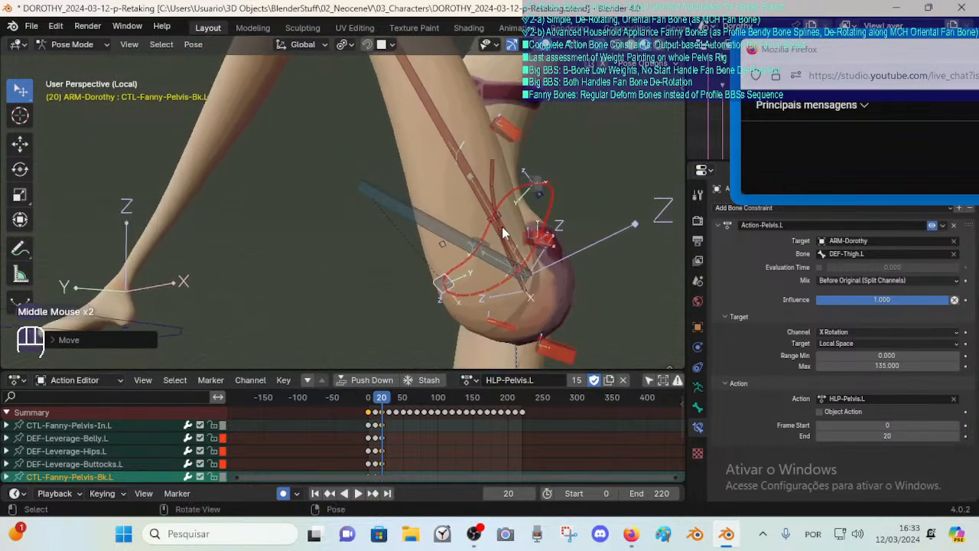
Examine FAN-Thigh.L, the front and back MAP-Thigh bones, and DEF-Thigh.L with their constraints in the side view.
{"action": "key", "text": "KP_3"}
{"action": "left_click", "coordinate": [442, 247]}
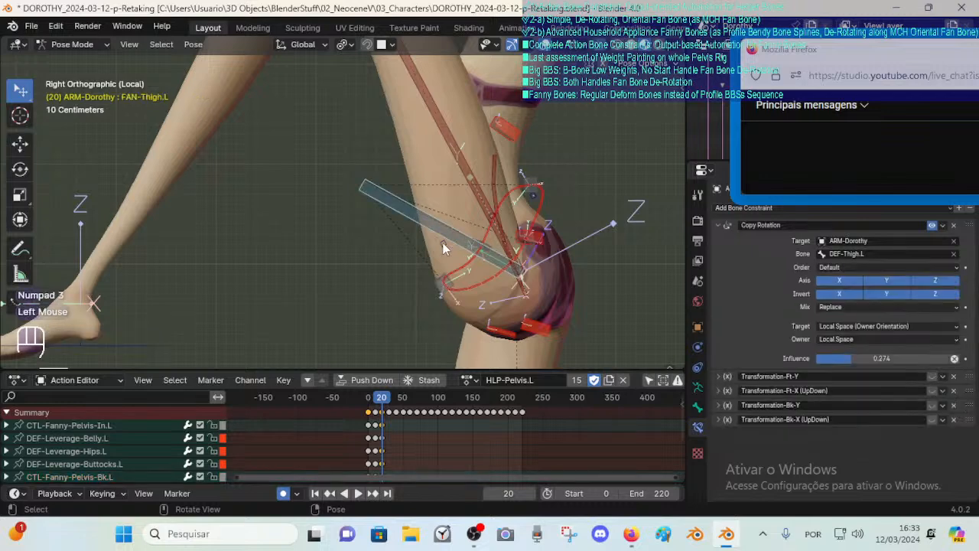
{"action": "left_click", "coordinate": [449, 250]}
{"action": "left_click", "coordinate": [510, 212], "text": "shift"}
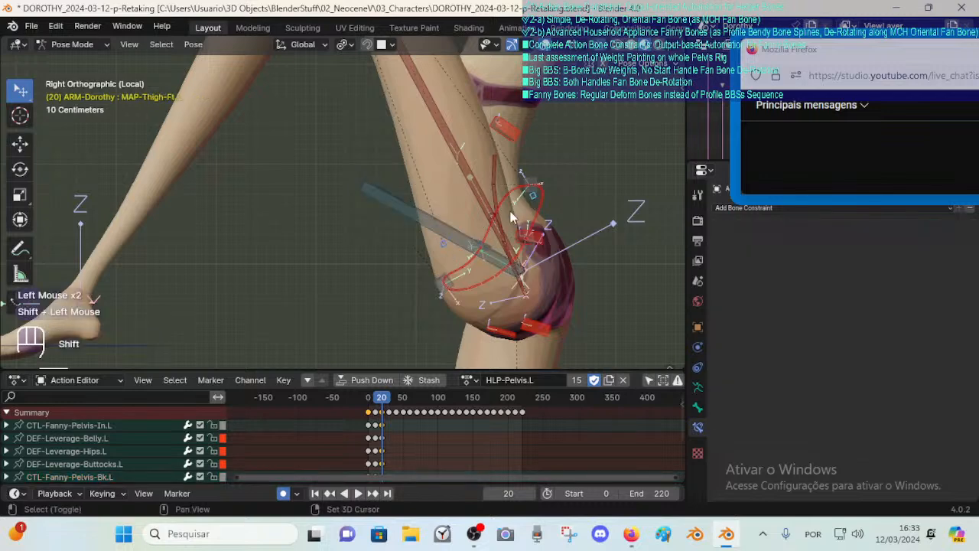
{"action": "mouse_move", "coordinate": [450, 251]}
{"action": "middle_mouse_down"}
{"action": "mouse_move", "coordinate": [541, 309]}
{"action": "mouse_move", "coordinate": [513, 344]}
{"action": "mouse_move", "coordinate": [401, 303]}
{"action": "mouse_move", "coordinate": [423, 247]}
{"action": "mouse_move", "coordinate": [432, 255]}
{"action": "middle_mouse_up"}
{"action": "left_click", "coordinate": [424, 255]}
{"action": "key", "text": "KP_3"}
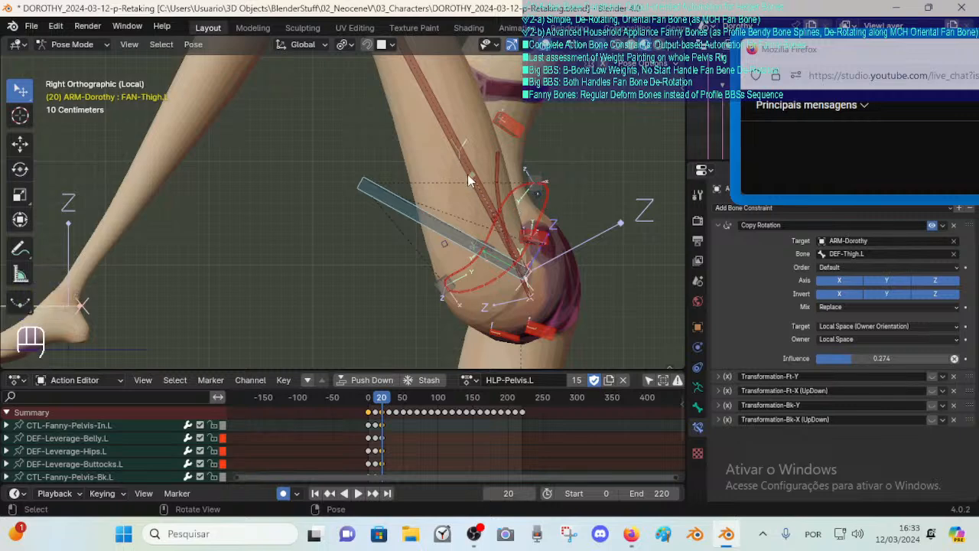
{"action": "left_click", "coordinate": [461, 150]}
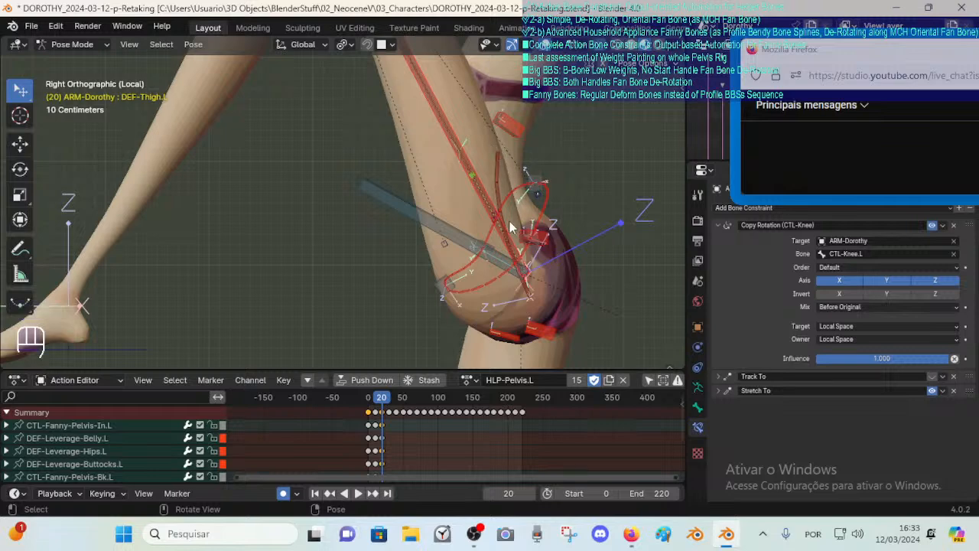
{"action": "scroll", "coordinate": [478, 191], "scroll_direction": "down", "scroll_amount": 3}
{"action": "scroll", "coordinate": [459, 183], "scroll_direction": "up", "scroll_amount": 2}
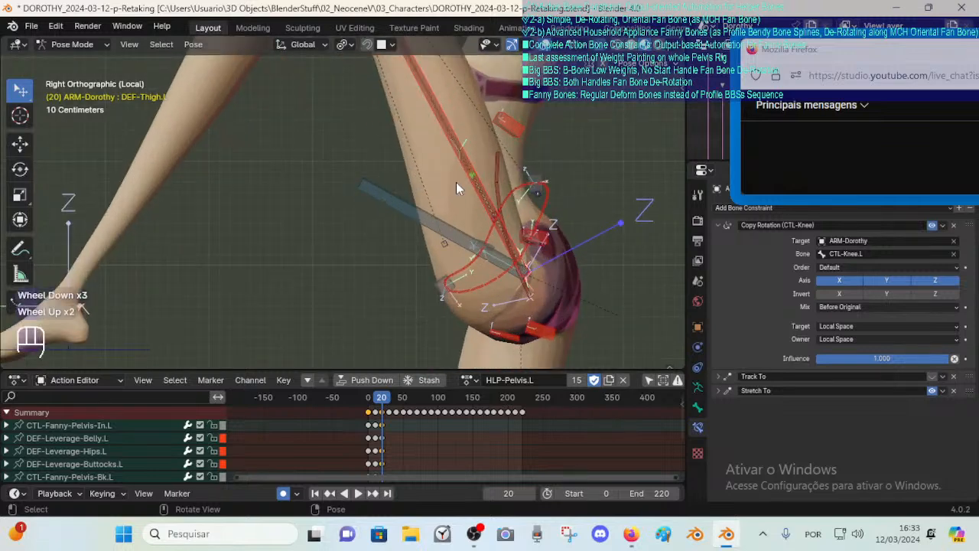
{"action": "scroll", "coordinate": [449, 176], "scroll_direction": "down", "scroll_amount": 2}
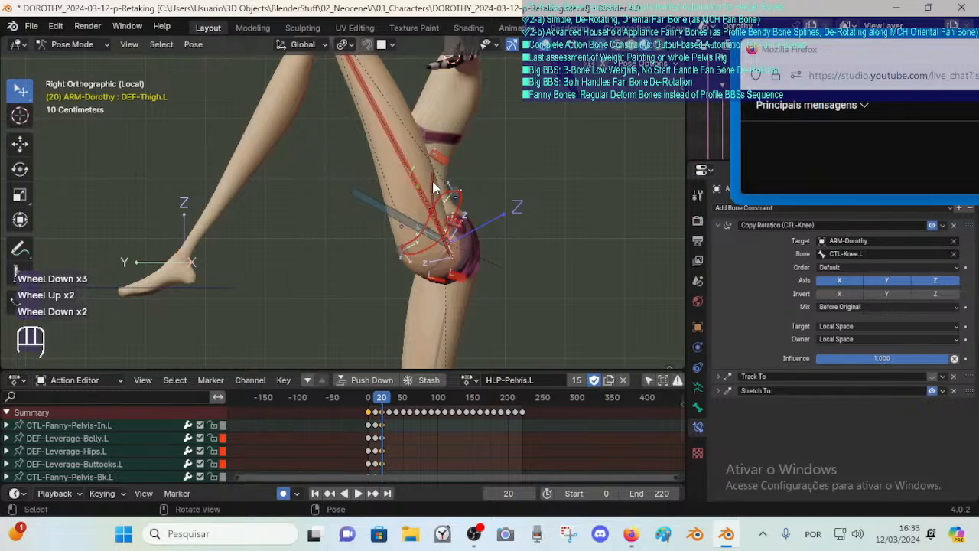
{"action": "scroll", "coordinate": [432, 187], "scroll_direction": "up", "scroll_amount": 1}
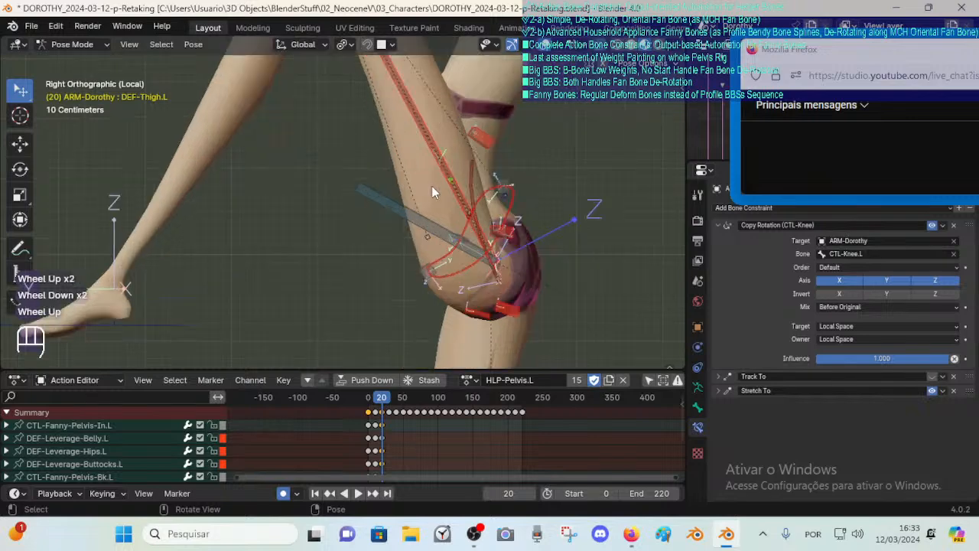
Test-move MAP-Thigh-Ft.L and MAP-Thigh-Bk.L, cancelling each move.
{"action": "left_click", "coordinate": [507, 201]}
{"action": "key", "text": "g"}
{"action": "key", "text": "Escape"}
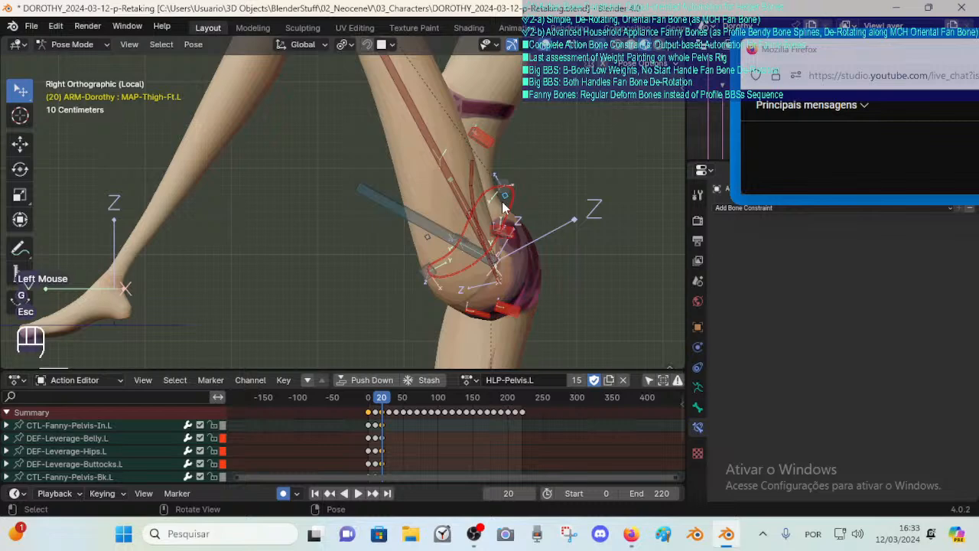
{"action": "left_click", "coordinate": [421, 245]}
{"action": "key", "text": "g"}
{"action": "key", "text": "Escape"}
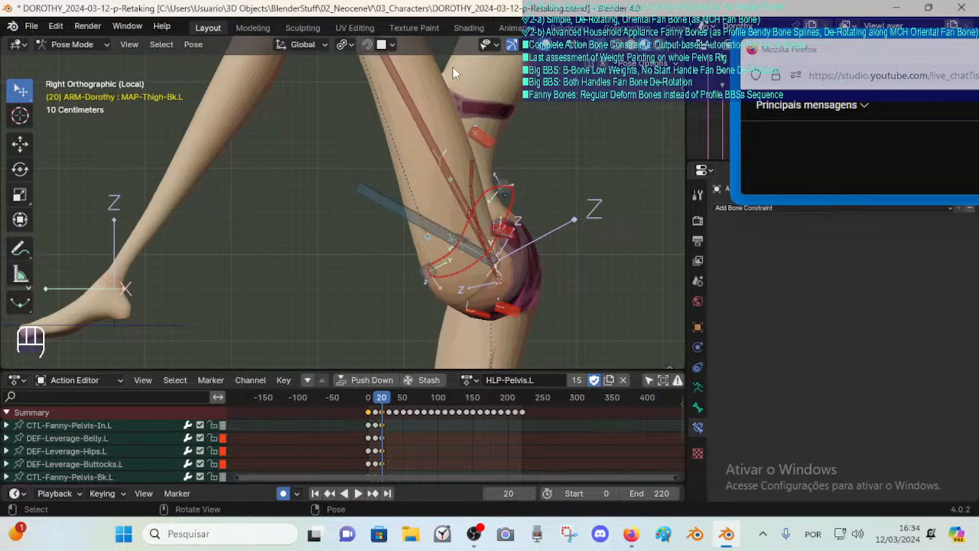
Examine the front and back MAP-Thigh bones and DEF-FannyPelvis-Bk-Out.L around the raised thigh.
{"action": "middle_click_drag", "start_coordinate": [472, 173], "coordinate": [451, 259]}
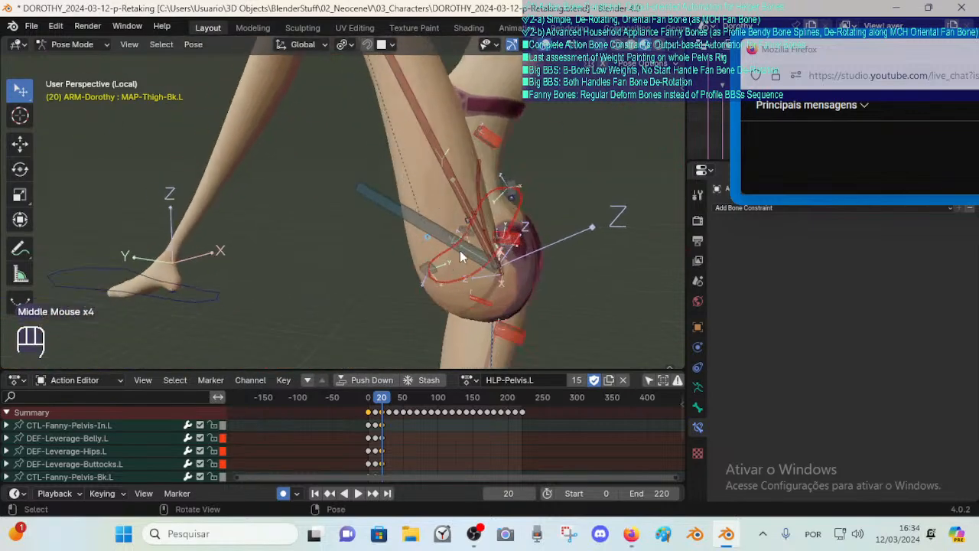
{"action": "key", "text": "KP_3"}
{"action": "scroll", "coordinate": [461, 257], "scroll_direction": "up", "scroll_amount": 1}
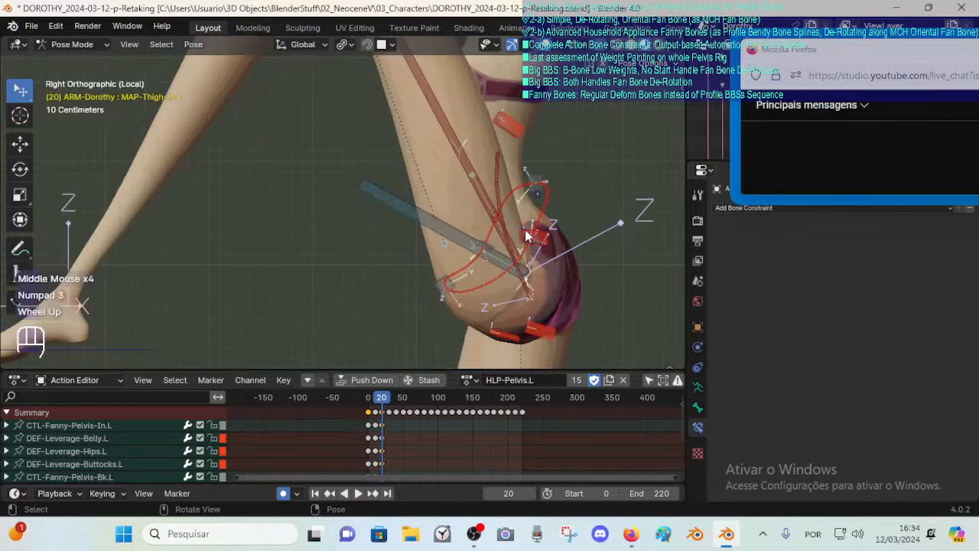
{"action": "left_click", "coordinate": [493, 228]}
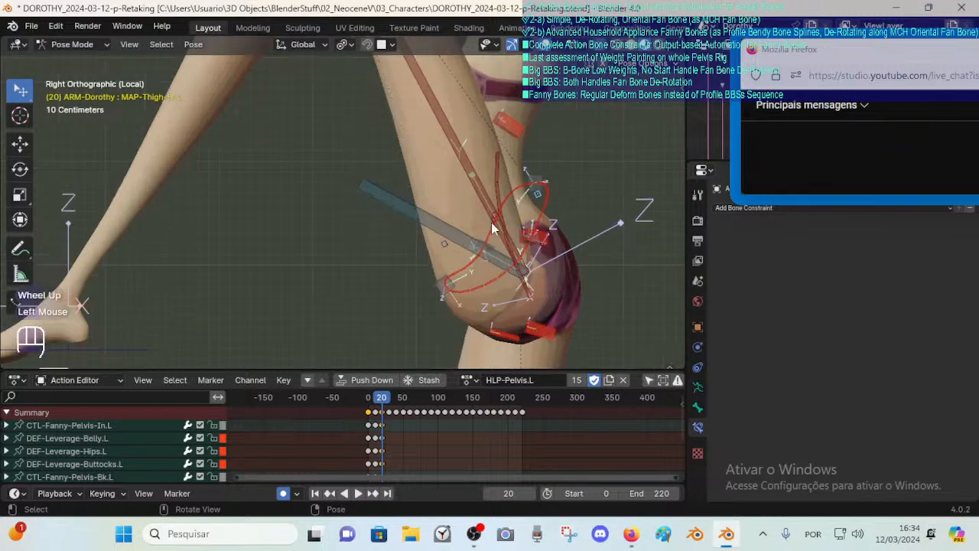
{"action": "left_click", "coordinate": [465, 234], "text": "shift"}
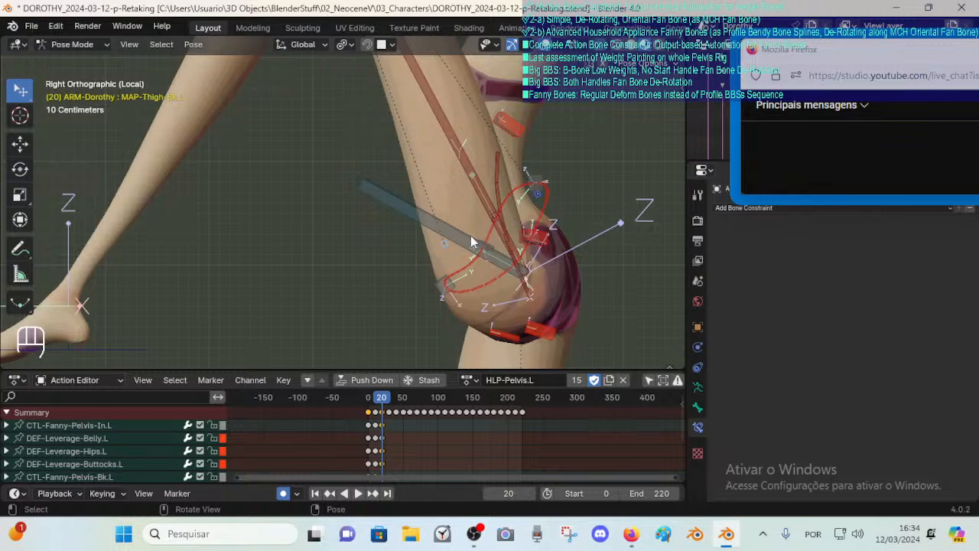
{"action": "left_click", "coordinate": [447, 298]}
{"action": "scroll", "coordinate": [455, 234], "scroll_direction": "down", "scroll_amount": 2}
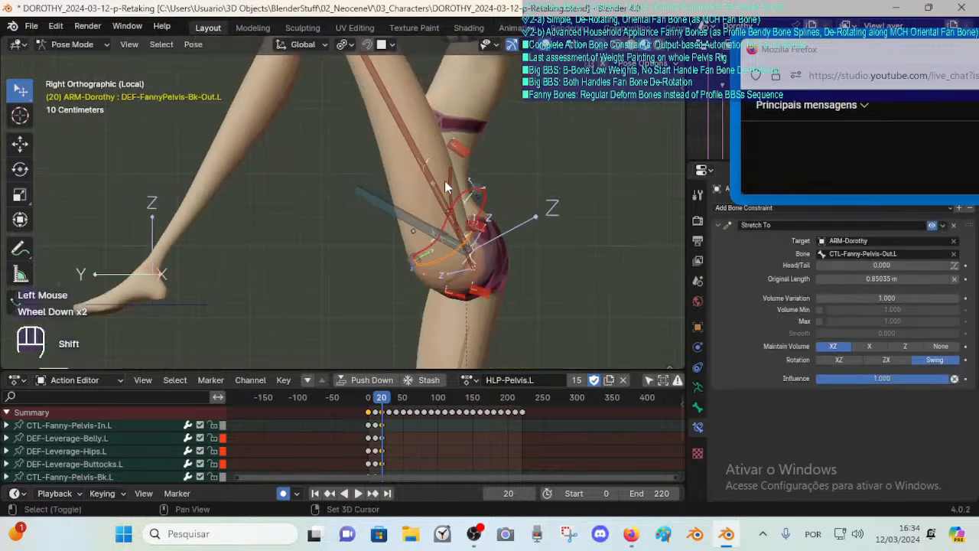
{"action": "middle_click_drag", "start_coordinate": [446, 181], "coordinate": [428, 195], "text": "shift"}
{"action": "left_click", "coordinate": [467, 217]}
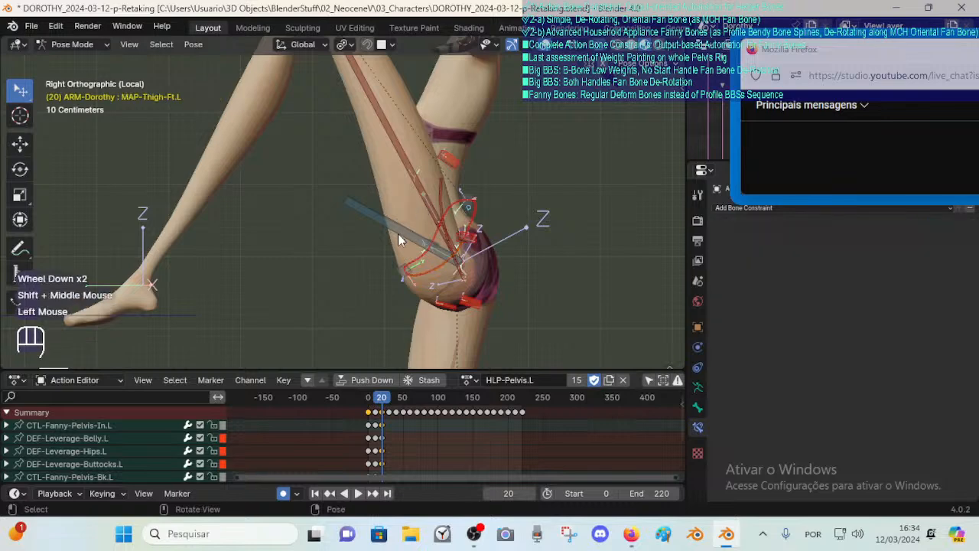
Select MAP-Thigh-Bk.L and scrub the action to frame 17 to examine the raised thigh from the side.
{"action": "left_click", "coordinate": [407, 241]}
{"action": "left_click", "coordinate": [468, 277]}
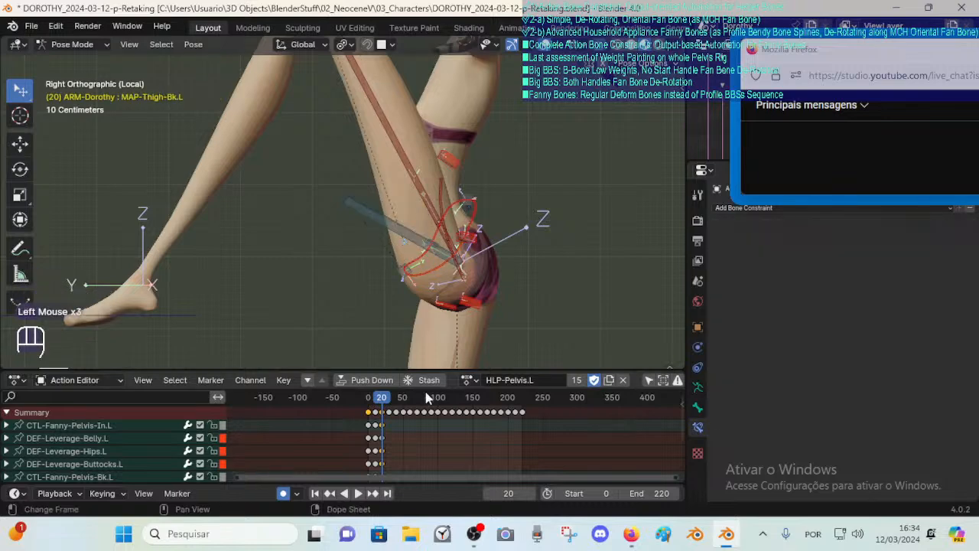
{"action": "left_click_drag", "start_coordinate": [375, 412], "coordinate": [379, 413]}
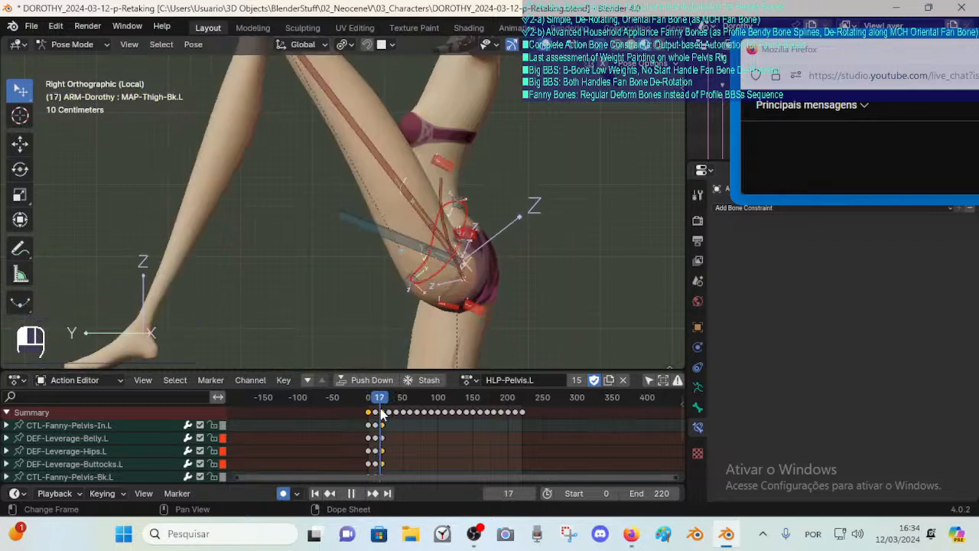
{"action": "scroll", "coordinate": [449, 328], "scroll_direction": "up", "scroll_amount": 2}
{"action": "scroll", "coordinate": [449, 327], "scroll_direction": "up", "scroll_amount": 1}
Enlarge the live chat window, check the stream statistics in Firefox, and switch back to Blender.
{"action": "left_click_drag", "start_coordinate": [805, 196], "coordinate": [809, 241]}
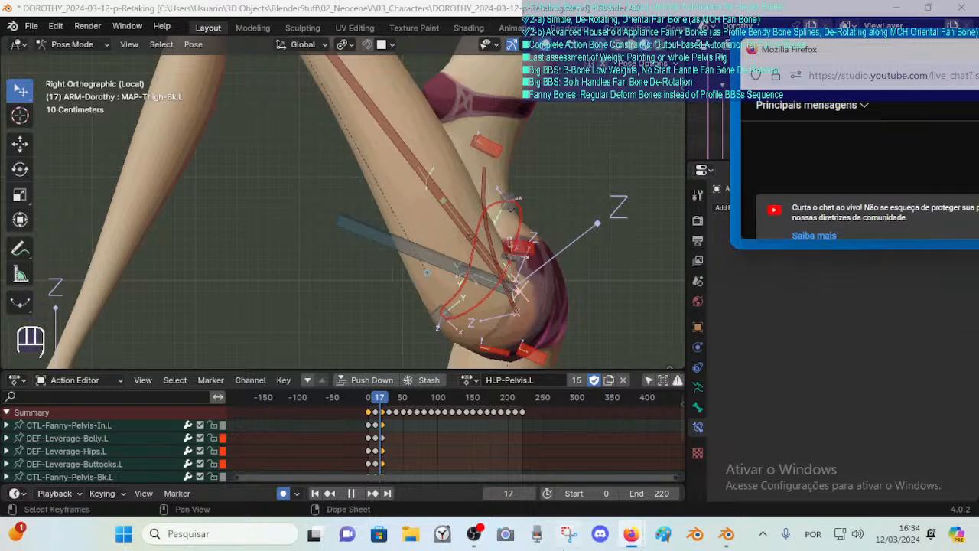
{"action": "left_click", "coordinate": [630, 536]}
{"action": "left_click", "coordinate": [589, 471]}
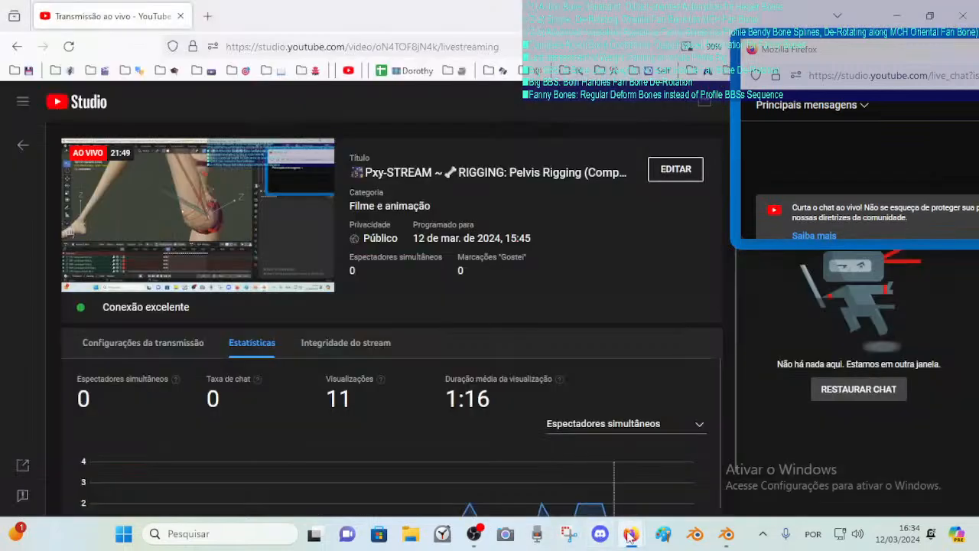
{"action": "mouse_move", "coordinate": [631, 534]}
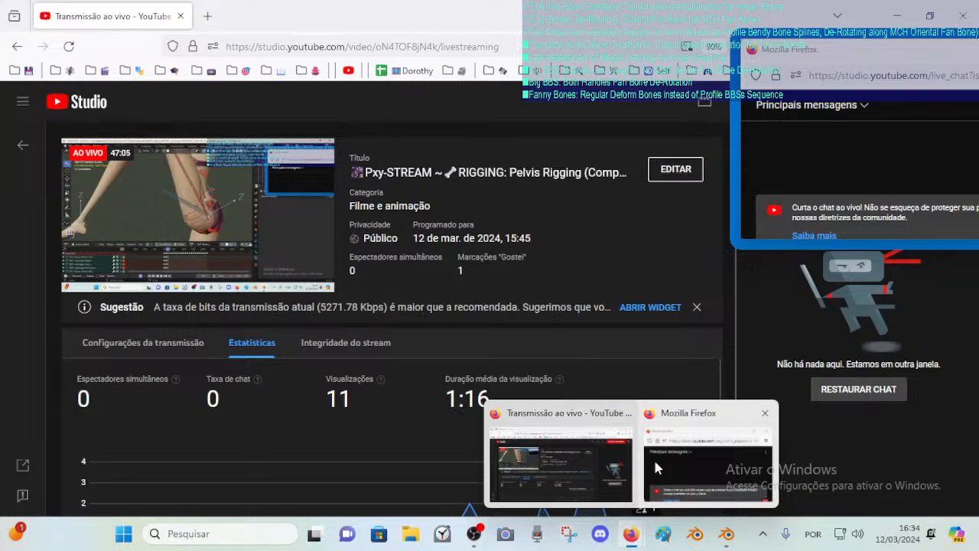
{"action": "left_click", "coordinate": [726, 533]}
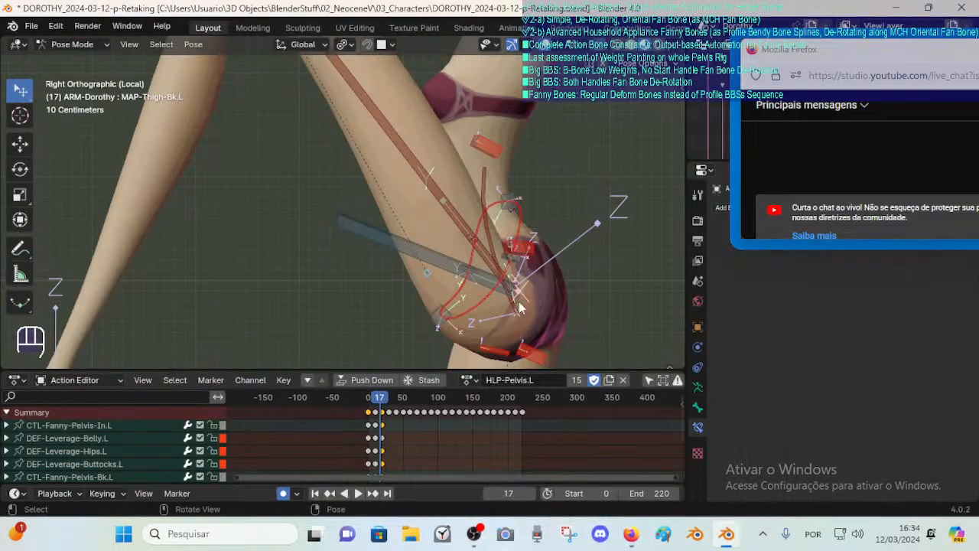
Move CTL-Fanny-Pelvis-Out.L slightly inward from a rear view of the hip, cancelling a trial rotation.
{"action": "middle_click_drag", "start_coordinate": [489, 291], "coordinate": [360, 273]}
{"action": "left_click", "coordinate": [384, 257]}
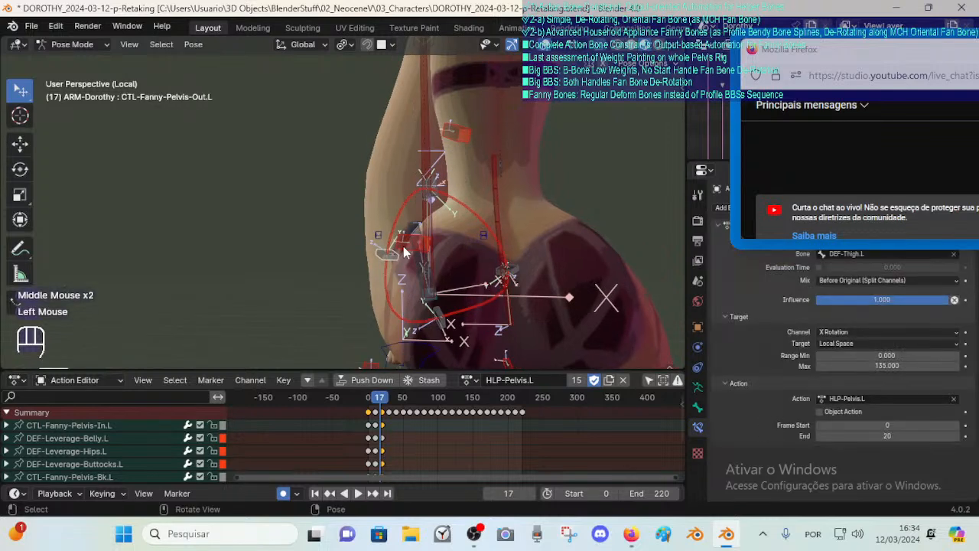
{"action": "key", "text": "g"}
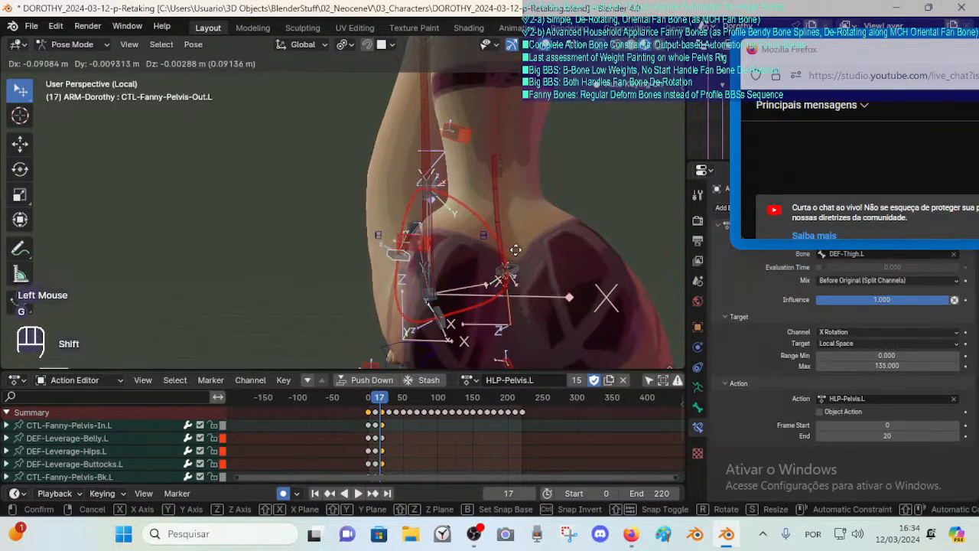
{"action": "left_click", "coordinate": [526, 233], "text": "shift"}
{"action": "key", "text": "r"}
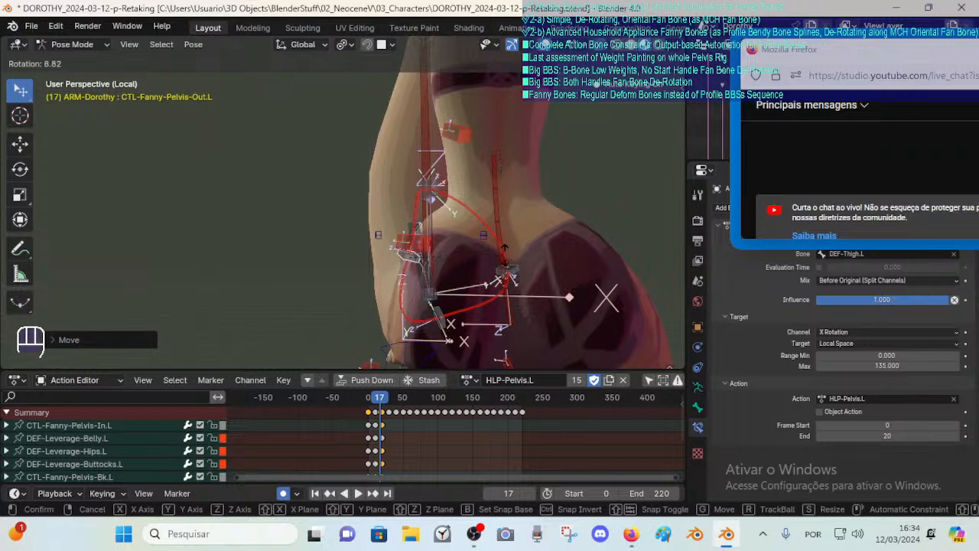
{"action": "key", "text": "Escape"}
Move CTL-Fanny-Pelvis-Ft.L inward to shift the front end of the pelvis bone loop toward the waist.
{"action": "left_click", "coordinate": [469, 192]}
{"action": "middle_click_drag", "start_coordinate": [468, 192], "coordinate": [460, 179]}
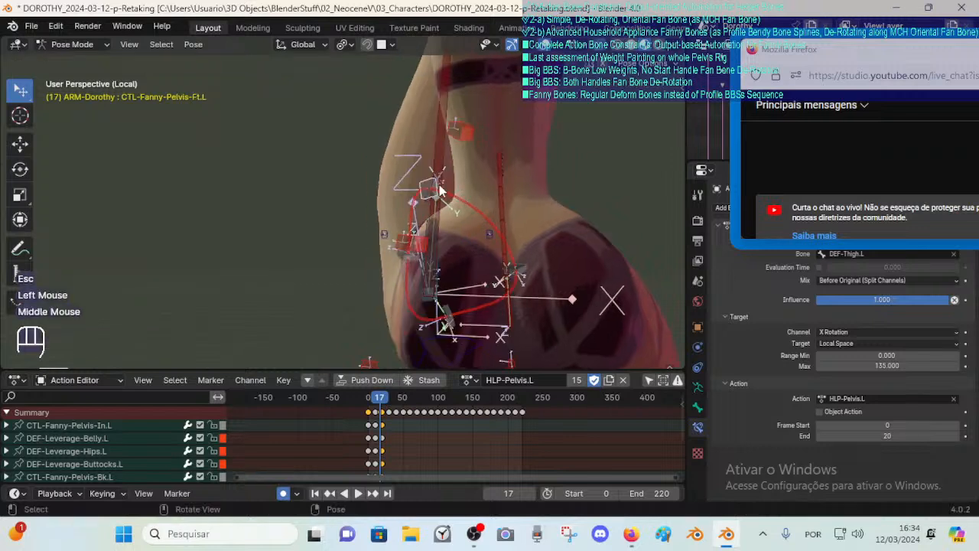
{"action": "key", "text": "g"}
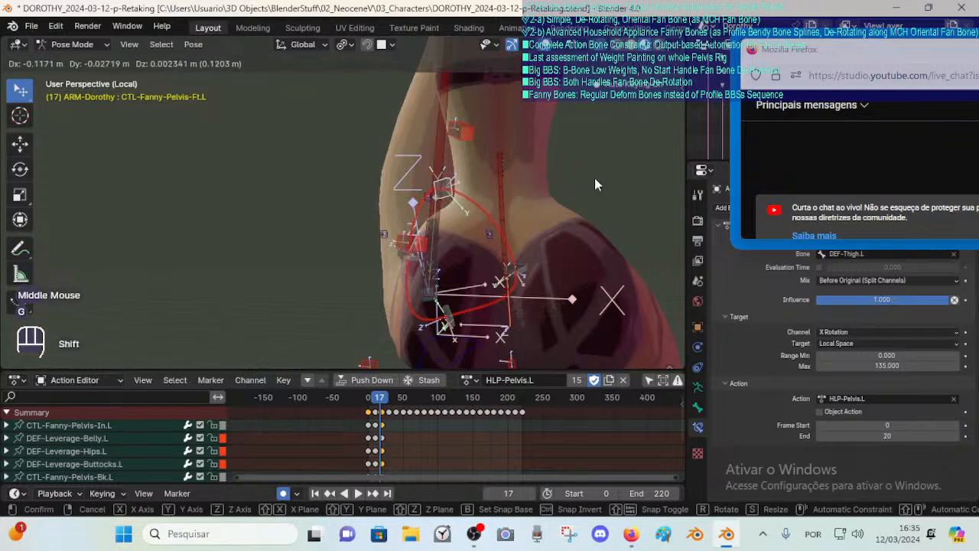
{"action": "middle_click_drag", "start_coordinate": [595, 179], "coordinate": [483, 193], "text": "shift"}
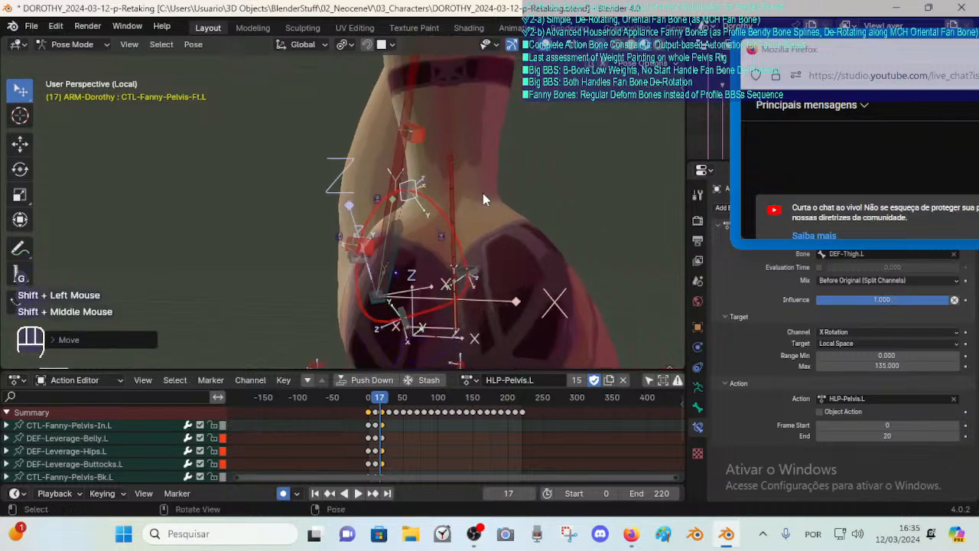
{"action": "left_click", "coordinate": [591, 193], "text": "shift"}
{"action": "key", "text": "g"}
{"action": "left_click", "coordinate": [379, 177], "text": "shift"}
Refine the position of CTL-Fanny-Pelvis-Ft.L near the body's midline, working from front and rear viewpoints.
{"action": "middle_click_drag", "start_coordinate": [379, 177], "coordinate": [456, 191]}
{"action": "scroll", "coordinate": [430, 198], "scroll_direction": "down", "scroll_amount": 1}
{"action": "scroll", "coordinate": [456, 190], "scroll_direction": "down", "scroll_amount": 1}
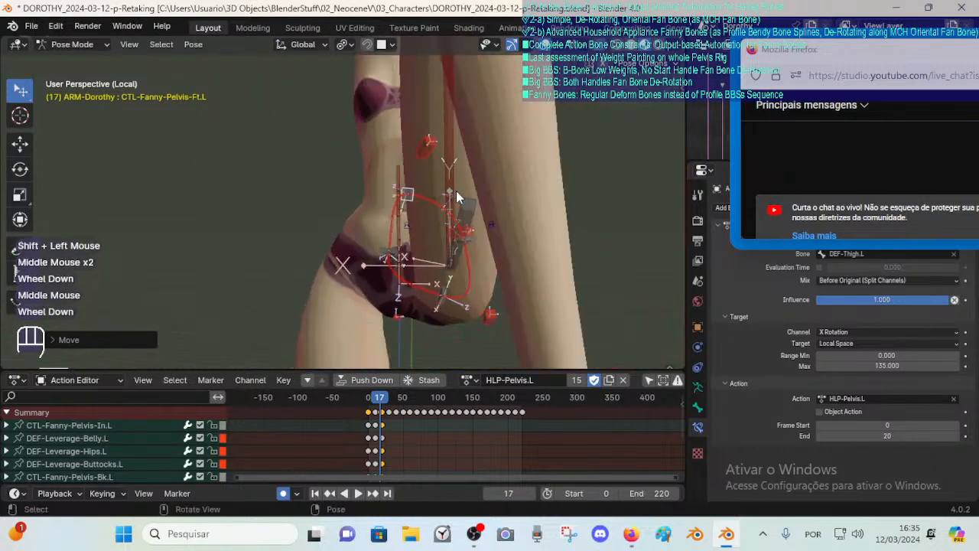
{"action": "key", "text": "g"}
{"action": "left_click", "coordinate": [427, 205], "text": "shift"}
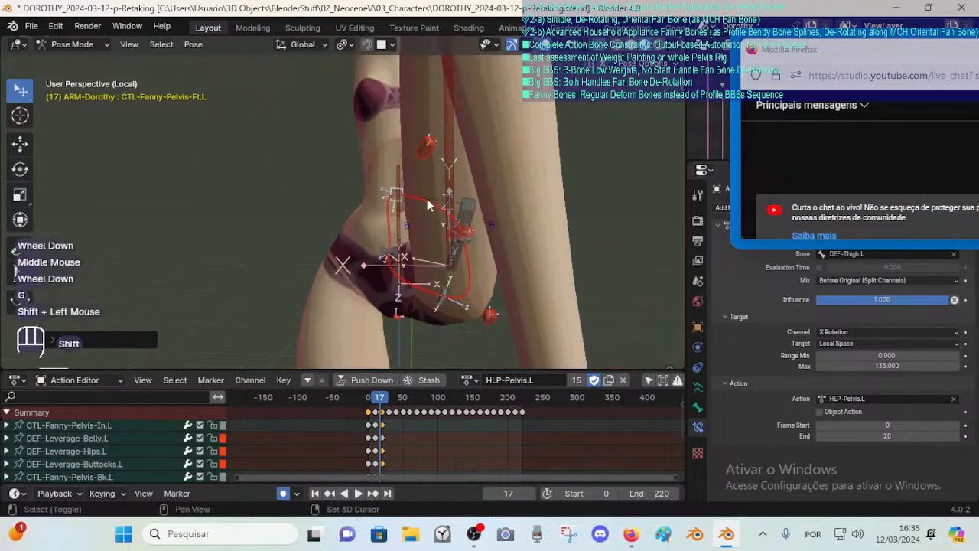
{"action": "middle_click_drag", "start_coordinate": [459, 212], "coordinate": [367, 216]}
{"action": "scroll", "coordinate": [301, 222], "scroll_direction": "up", "scroll_amount": 1}
{"action": "scroll", "coordinate": [300, 222], "scroll_direction": "up", "scroll_amount": 1}
{"action": "key", "text": "g"}
{"action": "left_click", "coordinate": [376, 213], "text": "shift"}
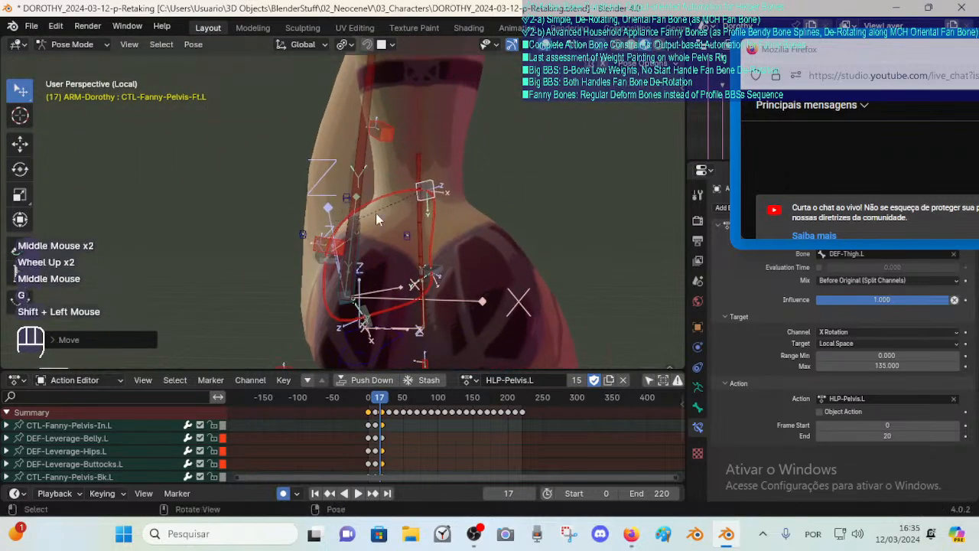
Nudge CTL-Fanny-Pelvis-Out.L to adjust the outer side of the hip, cancelling a trial rotation between the moves.
{"action": "left_click", "coordinate": [320, 235]}
{"action": "key", "text": "g"}
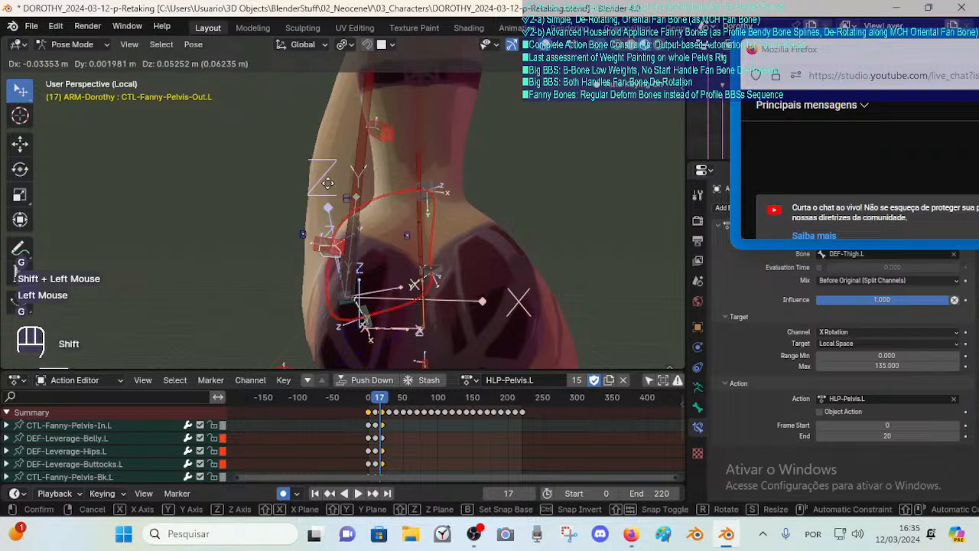
{"action": "left_click", "coordinate": [349, 197], "text": "shift"}
{"action": "key", "text": "r"}
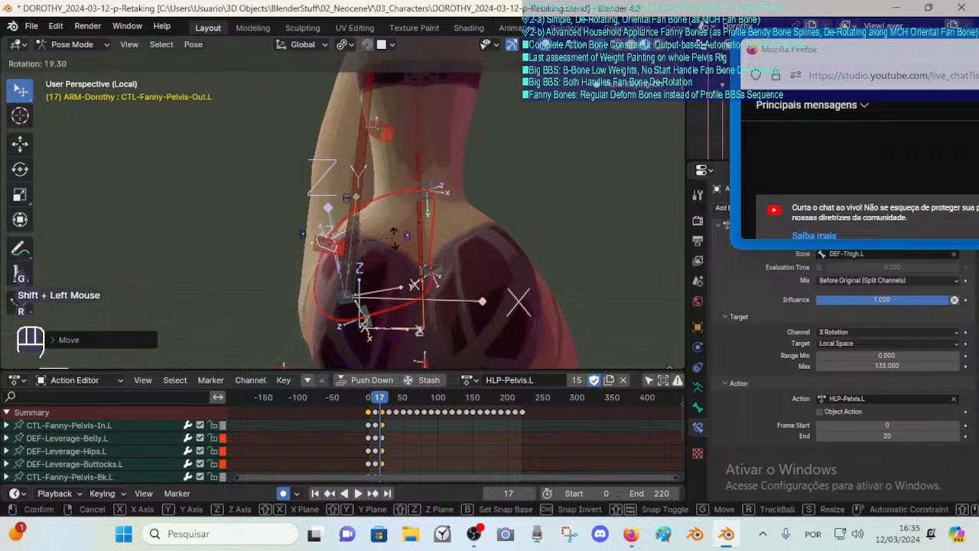
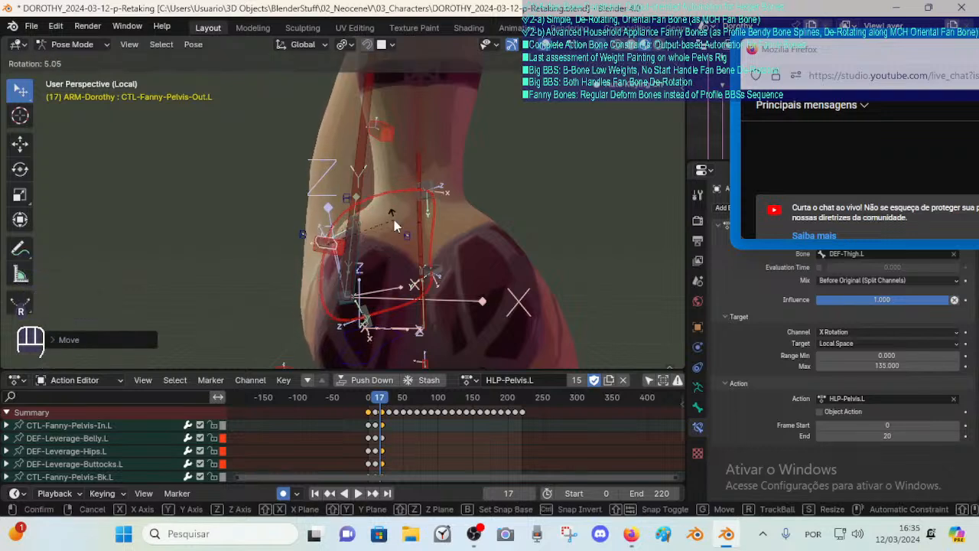
{"action": "key", "text": "Escape"}
{"action": "key", "text": "g"}
{"action": "left_click", "coordinate": [390, 249], "text": "shift"}
Make a final small move of CTL-Fanny-Pelvis-Ft.L at the waist.
{"action": "left_click", "coordinate": [426, 180]}
{"action": "key", "text": "g"}
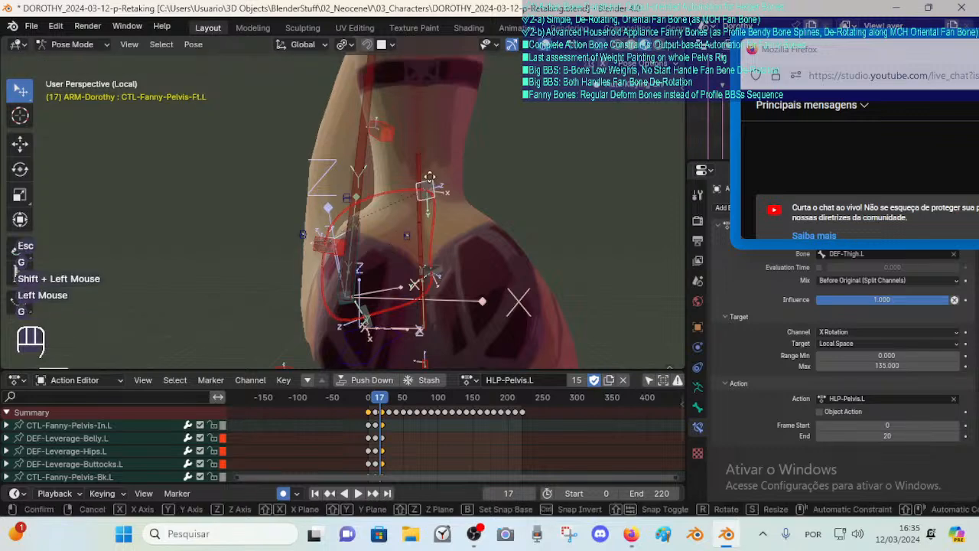
{"action": "left_click", "coordinate": [423, 186], "text": "shift"}
Leave Pose Mode, select the armature together with the 00_Body mesh, and enter Weight Paint mode.
{"action": "middle_click_drag", "start_coordinate": [359, 192], "coordinate": [257, 199]}
{"action": "scroll", "coordinate": [310, 169], "scroll_direction": "down", "scroll_amount": 2}
{"action": "key", "text": "ctrl+Tab"}
{"action": "left_click", "coordinate": [350, 177]}
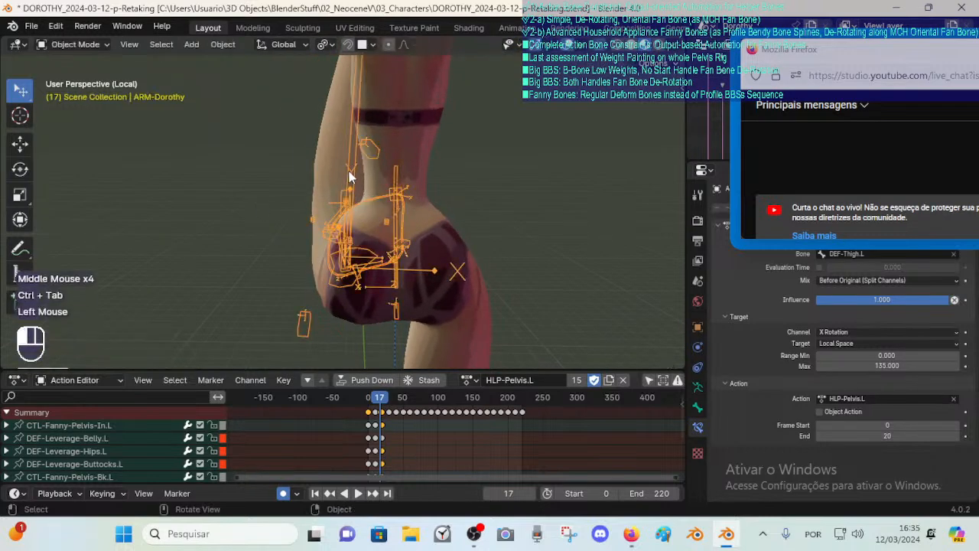
{"action": "left_click", "coordinate": [350, 177]}
{"action": "left_click", "coordinate": [349, 176]}
{"action": "left_click", "coordinate": [331, 169], "text": "shift"}
{"action": "key", "text": "ctrl+Tab"}
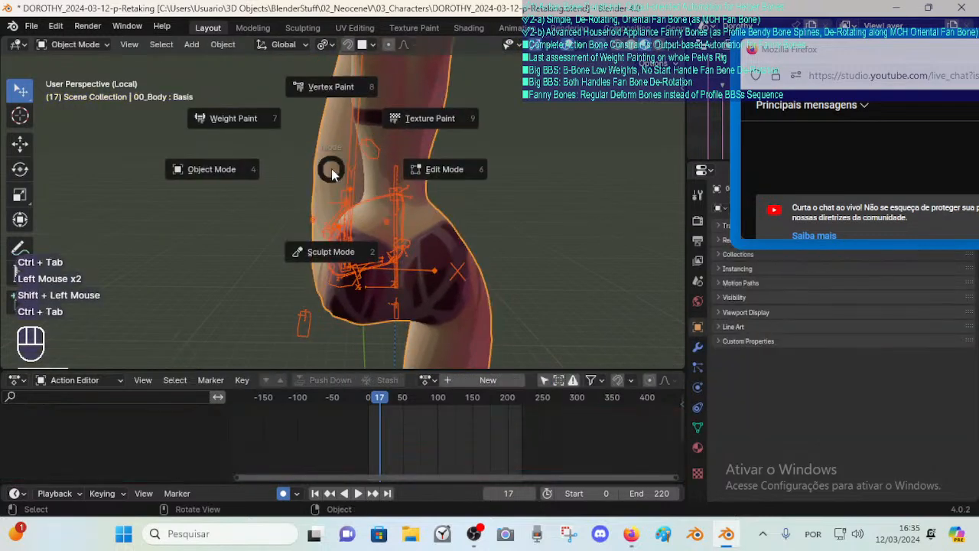
{"action": "key", "text": "7"}
Examine the weights of DEF-FannyPelvis-Ft-Out.L and DEF-FannyPelvis-Bk-Out.L on the raised thigh, leaving the back bone's group active.
{"action": "left_click", "coordinate": [333, 197], "text": "alt"}
{"action": "mouse_move", "coordinate": [310, 201]}
{"action": "middle_mouse_down"}
{"action": "mouse_move", "coordinate": [345, 201]}
{"action": "mouse_move", "coordinate": [325, 233]}
{"action": "mouse_move", "coordinate": [325, 156]}
{"action": "mouse_move", "coordinate": [336, 224]}
{"action": "mouse_move", "coordinate": [286, 230]}
{"action": "middle_mouse_up"}
{"action": "left_click", "coordinate": [330, 239], "text": "alt"}
{"action": "left_click", "coordinate": [348, 222], "text": "alt"}
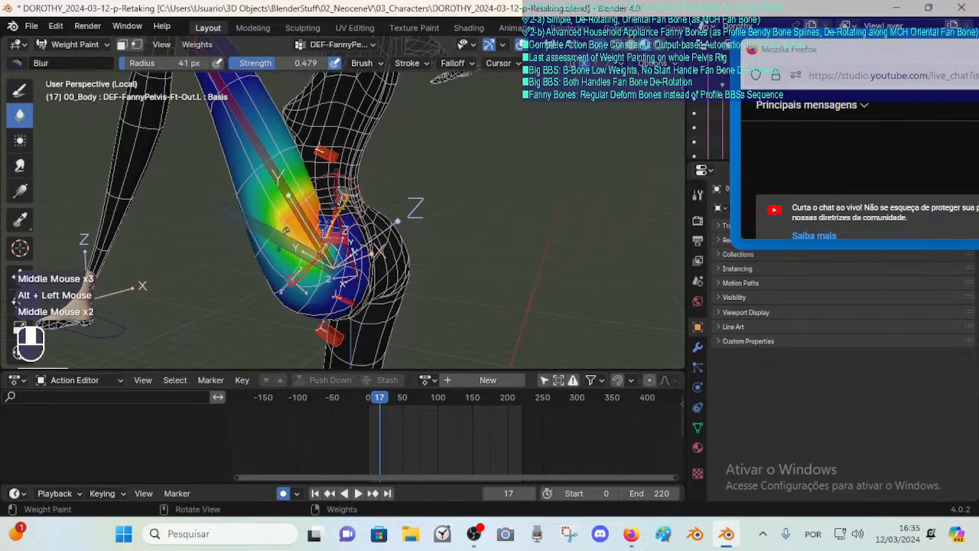
{"action": "left_click", "coordinate": [297, 274], "text": "alt"}
{"action": "middle_click_drag", "start_coordinate": [297, 275], "coordinate": [445, 302]}
{"action": "middle_click_drag", "start_coordinate": [445, 301], "coordinate": [350, 296]}
{"action": "key", "text": "shift"}
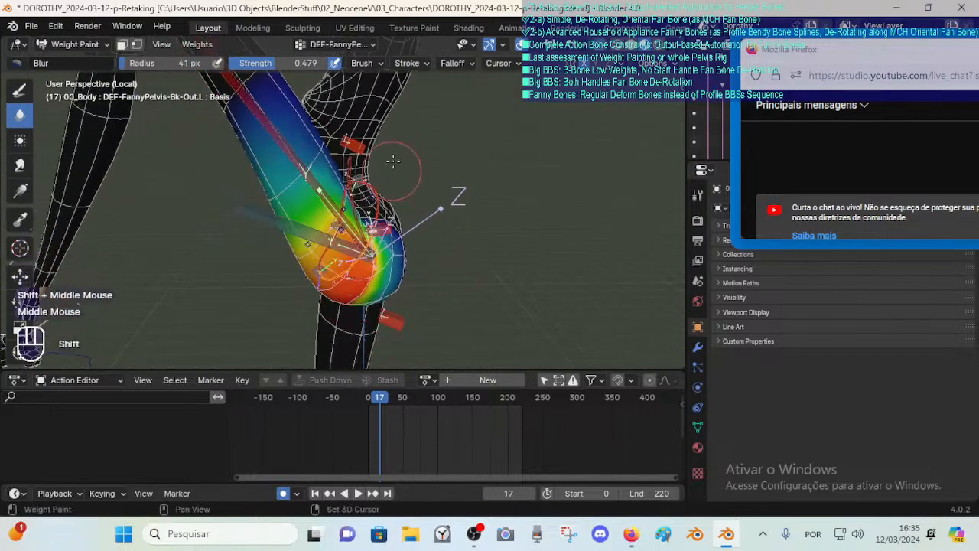
{"action": "mouse_move", "coordinate": [456, 189]}
{"action": "middle_mouse_down", "text": "shift"}
{"action": "mouse_move", "coordinate": [551, 226]}
{"action": "mouse_move", "coordinate": [516, 215]}
{"action": "mouse_move", "coordinate": [516, 176]}
{"action": "middle_mouse_up", "text": "shift"}
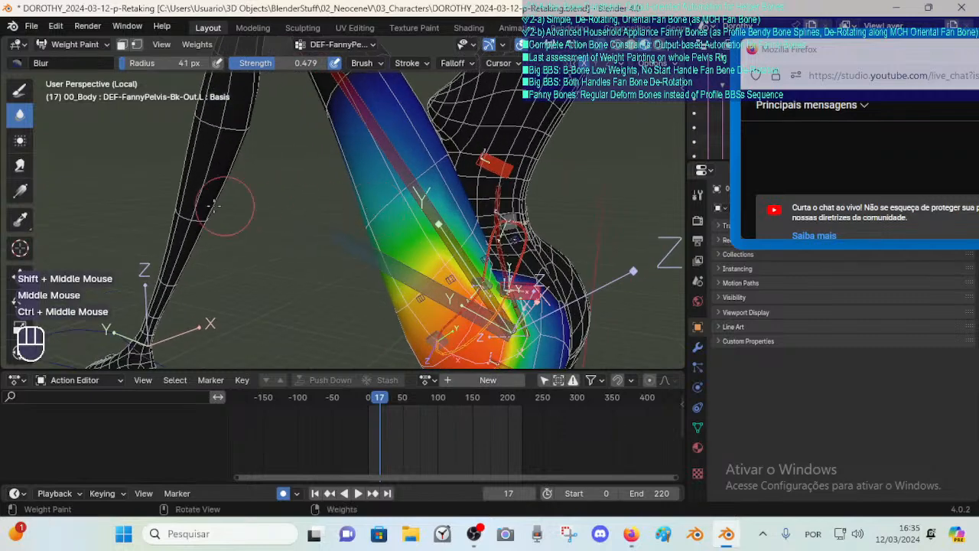
Set the Blur brush strength to 1.000 and smooth the DEF-FannyPelvis-Bk-Out.L weights at mid-thigh.
{"action": "key", "text": "shift+f"}
{"action": "left_click", "coordinate": [395, 205]}
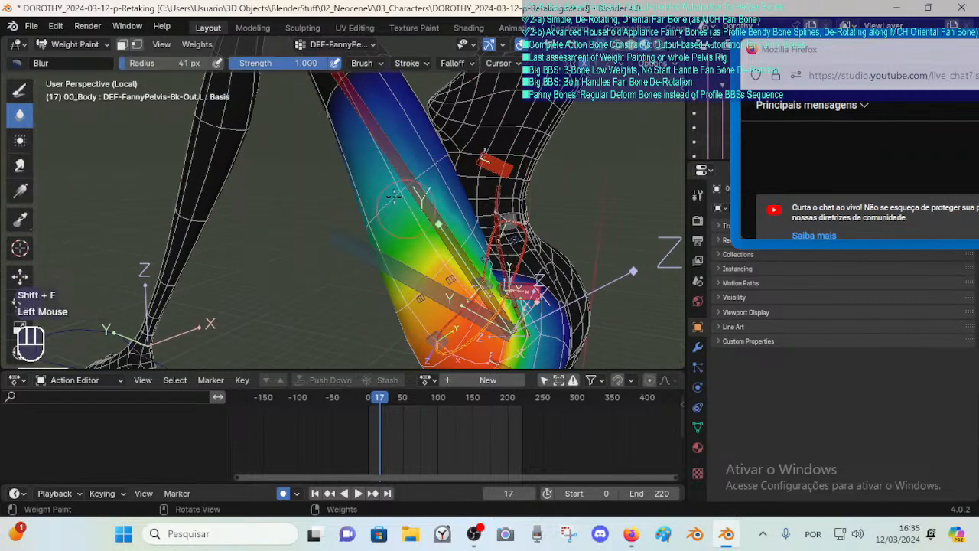
{"action": "mouse_move", "coordinate": [394, 196]}
{"action": "middle_mouse_down"}
{"action": "mouse_move", "coordinate": [375, 215]}
{"action": "mouse_move", "coordinate": [398, 198]}
{"action": "middle_mouse_up"}
{"action": "left_click", "coordinate": [375, 216]}
{"action": "key", "text": "shift+f"}
{"action": "left_click", "coordinate": [404, 204]}
{"action": "left_click", "coordinate": [398, 198]}
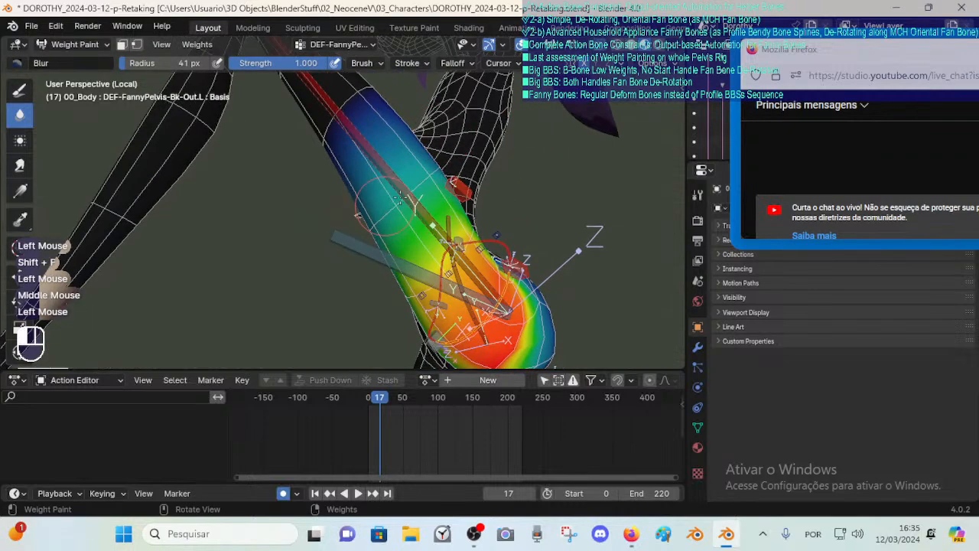
Blur more of the DEF-FannyPelvis-Bk-Out.L weight falloff around the thigh and save the file.
{"action": "mouse_move", "coordinate": [421, 157]}
{"action": "middle_mouse_down"}
{"action": "mouse_move", "coordinate": [419, 211]}
{"action": "mouse_move", "coordinate": [403, 229]}
{"action": "mouse_move", "coordinate": [411, 197]}
{"action": "mouse_move", "coordinate": [446, 210]}
{"action": "mouse_move", "coordinate": [466, 197]}
{"action": "mouse_move", "coordinate": [511, 198]}
{"action": "mouse_move", "coordinate": [391, 185]}
{"action": "mouse_move", "coordinate": [428, 200]}
{"action": "mouse_move", "coordinate": [449, 232]}
{"action": "mouse_move", "coordinate": [366, 214]}
{"action": "mouse_move", "coordinate": [356, 232]}
{"action": "mouse_move", "coordinate": [417, 191]}
{"action": "mouse_move", "coordinate": [436, 195]}
{"action": "middle_mouse_up"}
{"action": "left_click", "coordinate": [417, 192]}
{"action": "left_click", "coordinate": [398, 233]}
{"action": "left_click", "coordinate": [410, 197]}
{"action": "left_click", "coordinate": [444, 218]}
{"action": "key", "text": "ctrl+s"}
{"action": "left_click", "coordinate": [467, 197]}
{"action": "left_click", "coordinate": [511, 197]}
Activate the DEF-FannyPelvis-Ft-Out.L weights and blur their falloff along the raised thigh.
{"action": "left_click", "coordinate": [448, 229], "text": "alt"}
{"action": "left_click", "coordinate": [366, 214]}
{"action": "left_click", "coordinate": [356, 234]}
{"action": "left_click", "coordinate": [436, 195]}
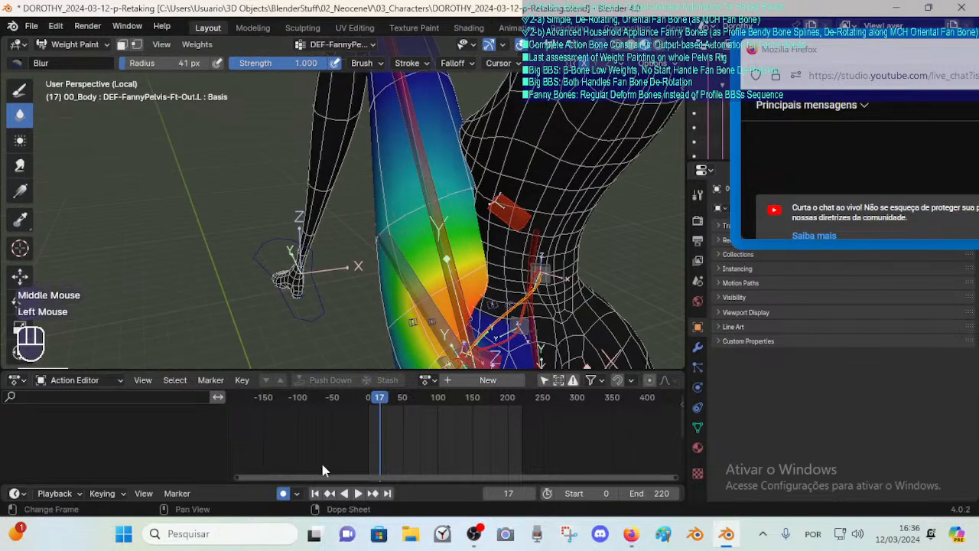
Turn off auto keying, go to frame 28, and blur the DEF-FannyPelvis-Ft-Out.L weights on the lowered thigh.
{"action": "left_click_drag", "start_coordinate": [390, 399], "coordinate": [388, 399]}
{"action": "middle_click_drag", "start_coordinate": [389, 290], "coordinate": [440, 283]}
{"action": "middle_click_drag", "start_coordinate": [440, 283], "coordinate": [498, 142], "text": "shift"}
{"action": "middle_click_drag", "start_coordinate": [424, 242], "coordinate": [460, 162], "text": "shift"}
{"action": "mouse_move", "coordinate": [459, 230]}
{"action": "middle_mouse_down"}
{"action": "mouse_move", "coordinate": [436, 233]}
{"action": "mouse_move", "coordinate": [428, 252]}
{"action": "middle_mouse_up"}
{"action": "left_click", "coordinate": [428, 252]}
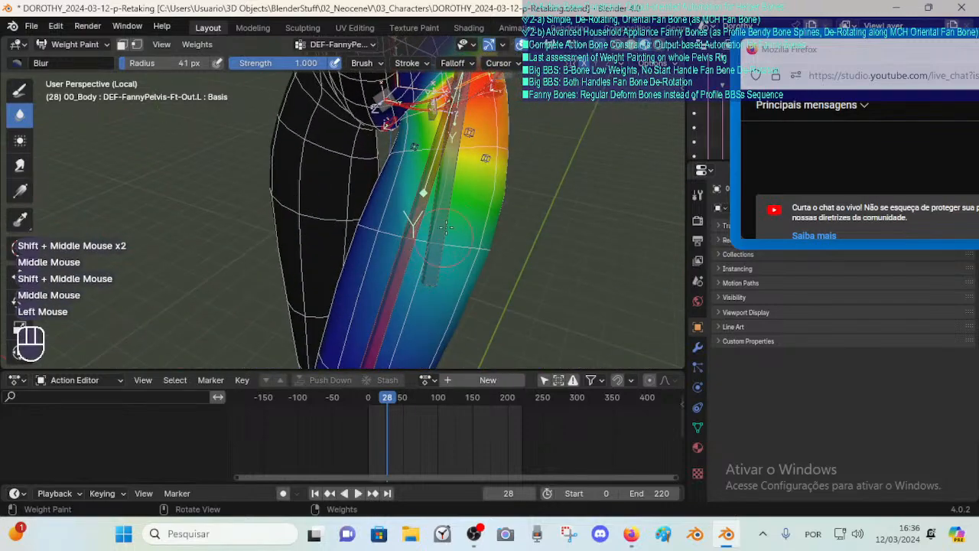
{"action": "mouse_move", "coordinate": [479, 229]}
{"action": "middle_mouse_down"}
{"action": "mouse_move", "coordinate": [429, 223]}
{"action": "mouse_move", "coordinate": [429, 214]}
{"action": "mouse_move", "coordinate": [400, 222]}
{"action": "middle_mouse_up"}
{"action": "left_click", "coordinate": [400, 223]}
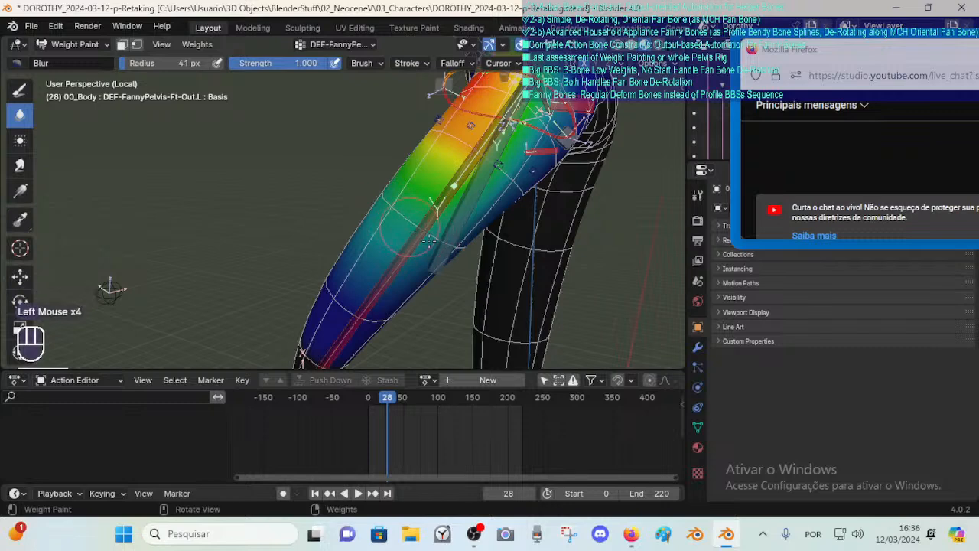
Smooth the DEF-FannyPelvis-Ft-Out.L weight gradient further along the outer side of the thigh with repeated Blur strokes.
{"action": "mouse_move", "coordinate": [429, 242]}
{"action": "middle_mouse_down"}
{"action": "mouse_move", "coordinate": [379, 213]}
{"action": "mouse_move", "coordinate": [408, 220]}
{"action": "mouse_move", "coordinate": [382, 244]}
{"action": "mouse_move", "coordinate": [431, 243]}
{"action": "middle_mouse_up"}
{"action": "left_click", "coordinate": [405, 229]}
{"action": "left_click", "coordinate": [379, 212]}
{"action": "left_click", "coordinate": [398, 218]}
{"action": "left_click", "coordinate": [409, 219]}
{"action": "left_click", "coordinate": [398, 229]}
{"action": "left_click", "coordinate": [383, 245]}
{"action": "mouse_move", "coordinate": [398, 244]}
{"action": "middle_mouse_down"}
{"action": "mouse_move", "coordinate": [444, 251]}
{"action": "mouse_move", "coordinate": [441, 225]}
{"action": "mouse_move", "coordinate": [432, 277]}
{"action": "mouse_move", "coordinate": [437, 247]}
{"action": "middle_mouse_up"}
{"action": "left_click", "coordinate": [400, 274]}
{"action": "left_click", "coordinate": [431, 277]}
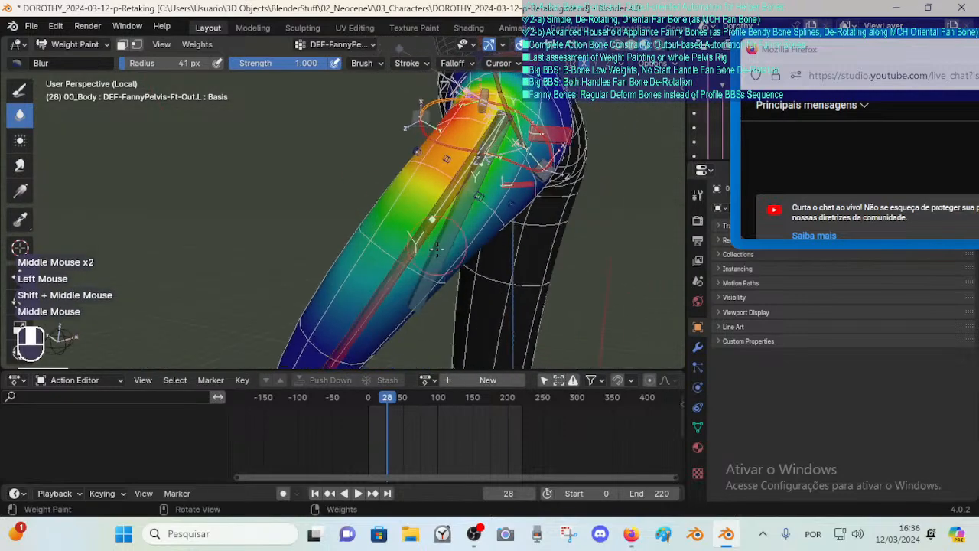
{"action": "key", "text": "Down"}
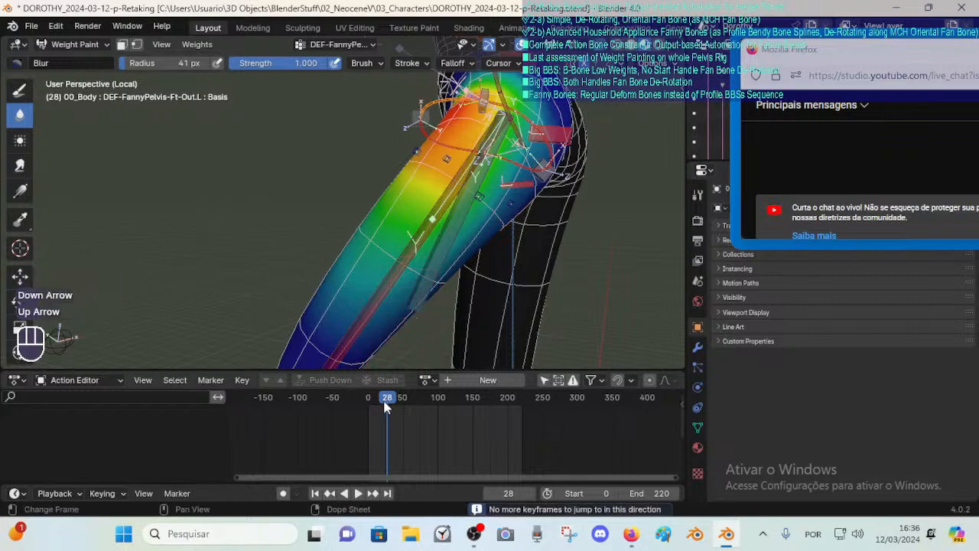
Activate the DEF-FannyPelvis-Ft-In.L weights and blur their falloff across the front of the thigh, varying the brush radius from 59 to 26 px.
{"action": "middle_click_drag", "start_coordinate": [411, 228], "coordinate": [428, 181]}
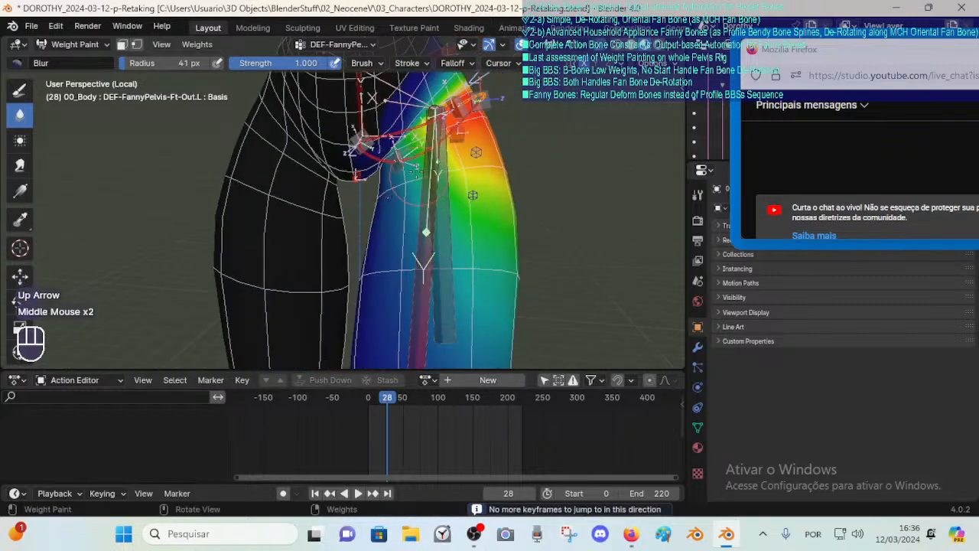
{"action": "left_click", "coordinate": [405, 143], "text": "alt"}
{"action": "mouse_move", "coordinate": [405, 142]}
{"action": "middle_mouse_down"}
{"action": "mouse_move", "coordinate": [386, 176]}
{"action": "mouse_move", "coordinate": [393, 201]}
{"action": "middle_mouse_up"}
{"action": "left_click", "coordinate": [415, 240]}
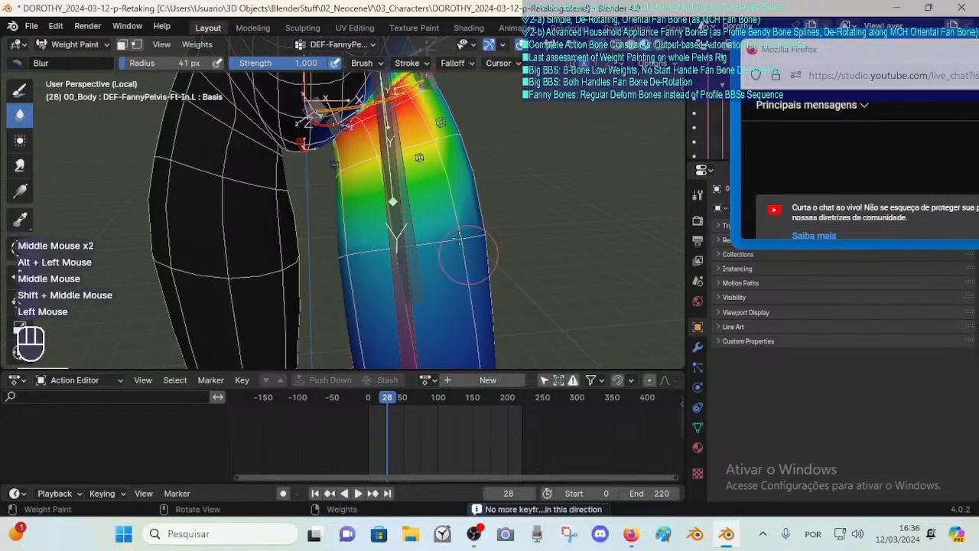
{"action": "key", "text": "f"}
{"action": "left_click", "coordinate": [457, 243]}
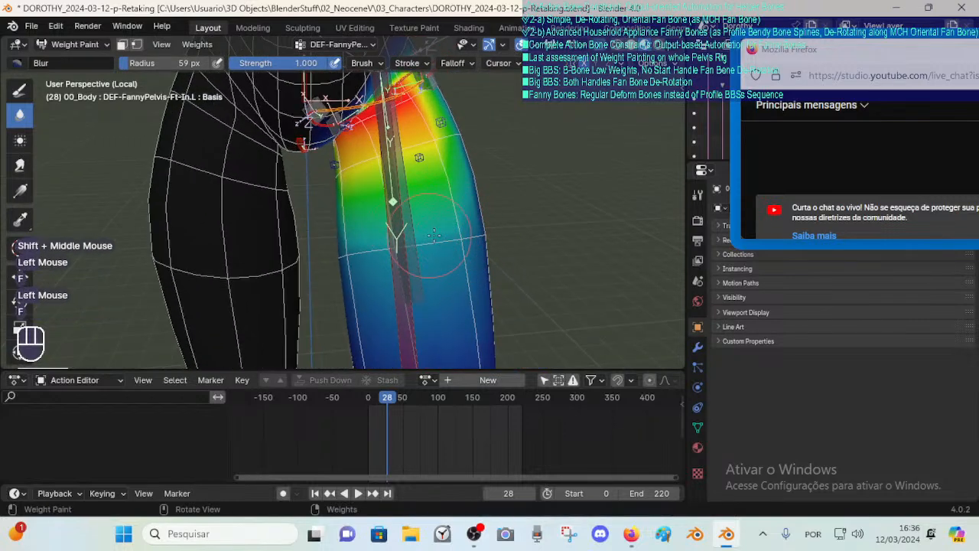
{"action": "key", "text": "f"}
{"action": "left_click", "coordinate": [459, 231]}
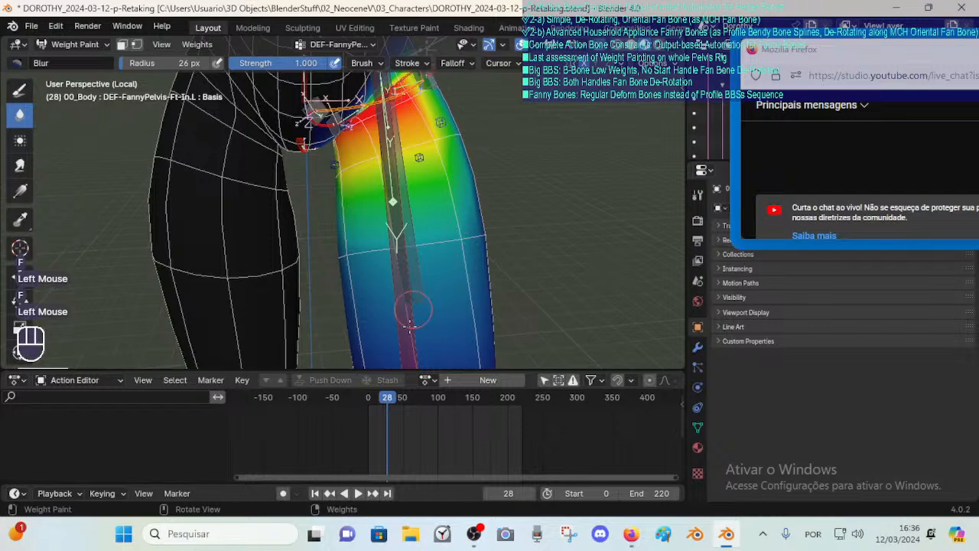
Blur the DEF-FannyPelvis-Ft-In.L weight gradient around the middle of the thigh with a 44 px brush radius.
{"action": "middle_click_drag", "start_coordinate": [391, 264], "coordinate": [389, 257]}
{"action": "key", "text": "f"}
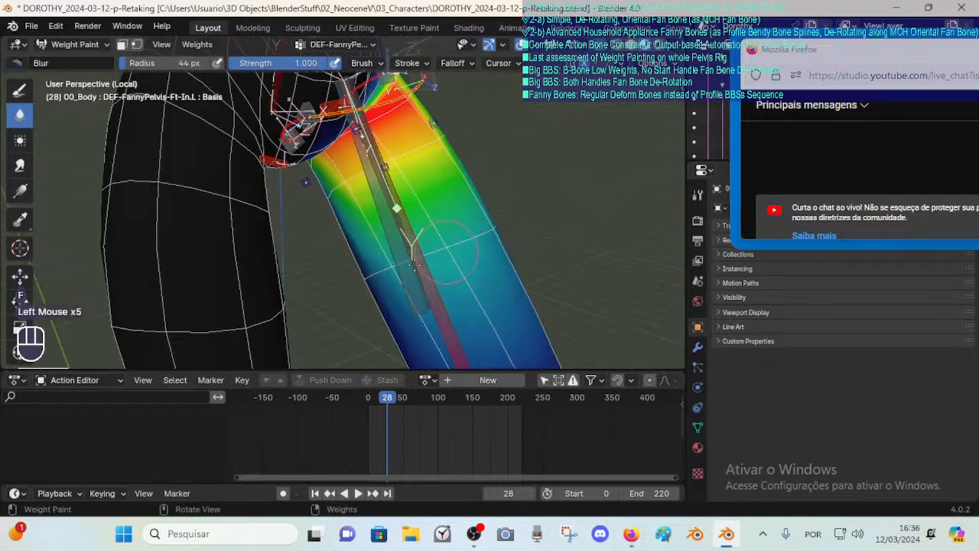
{"action": "middle_click_drag", "start_coordinate": [399, 269], "coordinate": [428, 262]}
{"action": "left_click", "coordinate": [432, 260]}
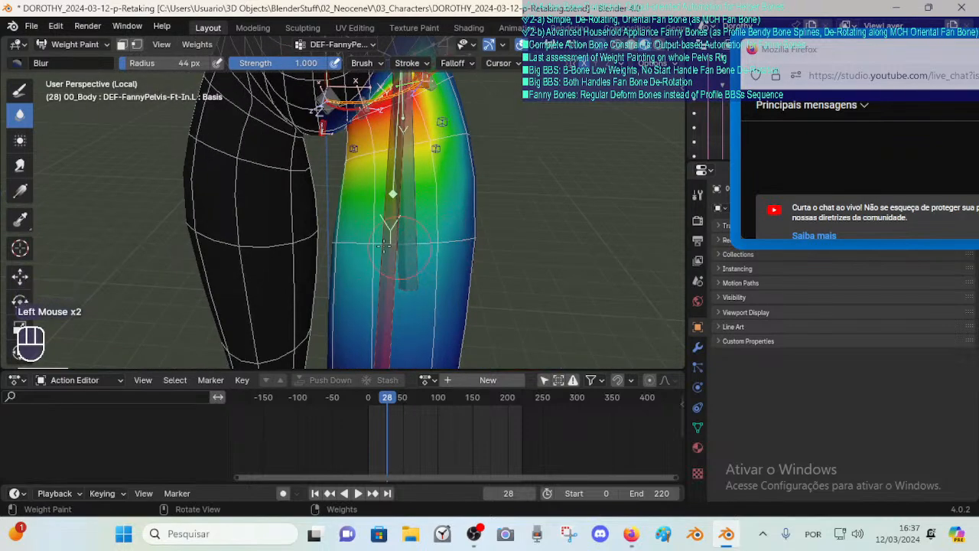
{"action": "middle_click_drag", "start_coordinate": [384, 247], "coordinate": [408, 241]}
{"action": "left_click", "coordinate": [444, 243]}
{"action": "left_click", "coordinate": [409, 240]}
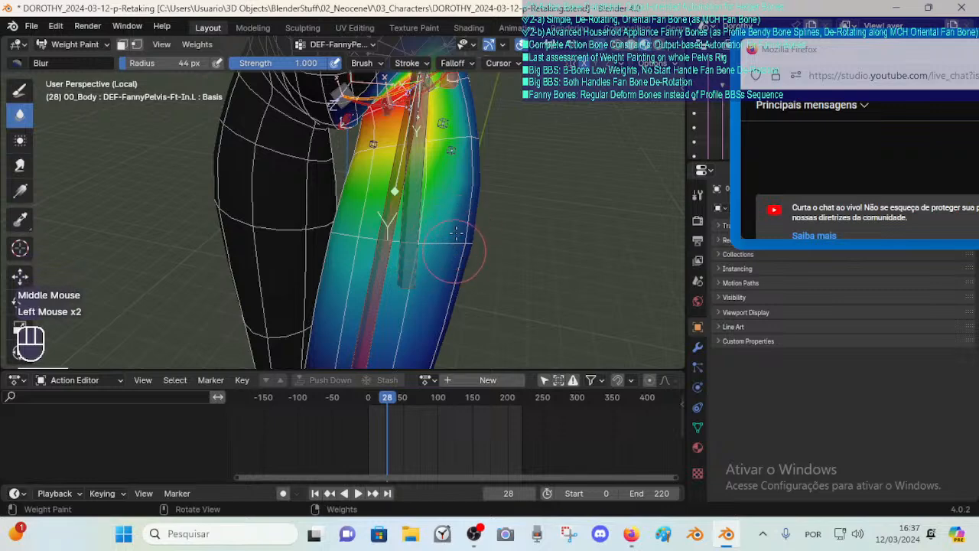
Smooth the DEF-FannyPelvis-Ft-In.L weights on the outer side of the thigh with Blur radii of 64 and 28 px.
{"action": "middle_click_drag", "start_coordinate": [456, 232], "coordinate": [432, 258]}
{"action": "key", "text": "f"}
{"action": "left_click", "coordinate": [432, 257]}
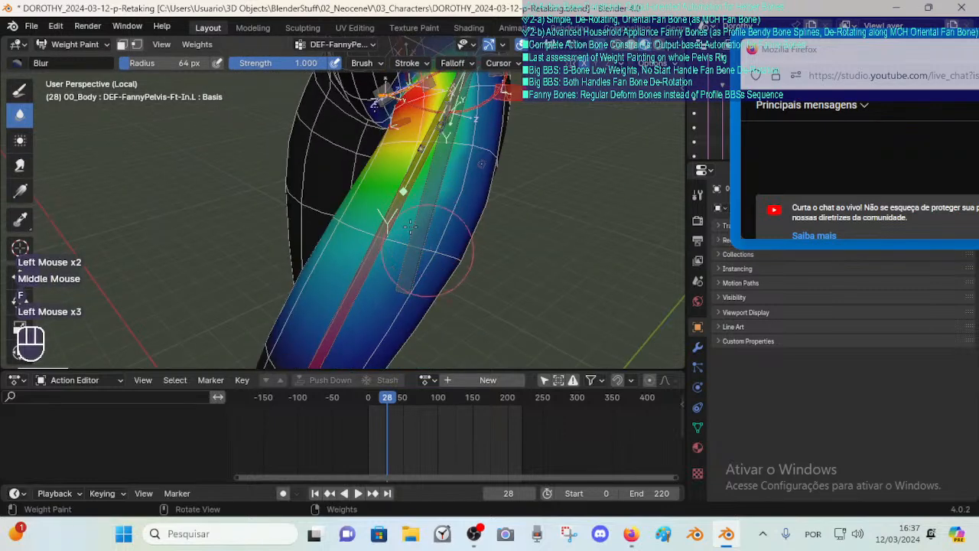
{"action": "mouse_move", "coordinate": [411, 225]}
{"action": "middle_mouse_down"}
{"action": "mouse_move", "coordinate": [427, 246]}
{"action": "mouse_move", "coordinate": [420, 283]}
{"action": "mouse_move", "coordinate": [411, 273]}
{"action": "middle_mouse_up"}
{"action": "left_click", "coordinate": [426, 246]}
{"action": "key", "text": "f"}
{"action": "left_click", "coordinate": [427, 246]}
{"action": "left_click", "coordinate": [420, 283]}
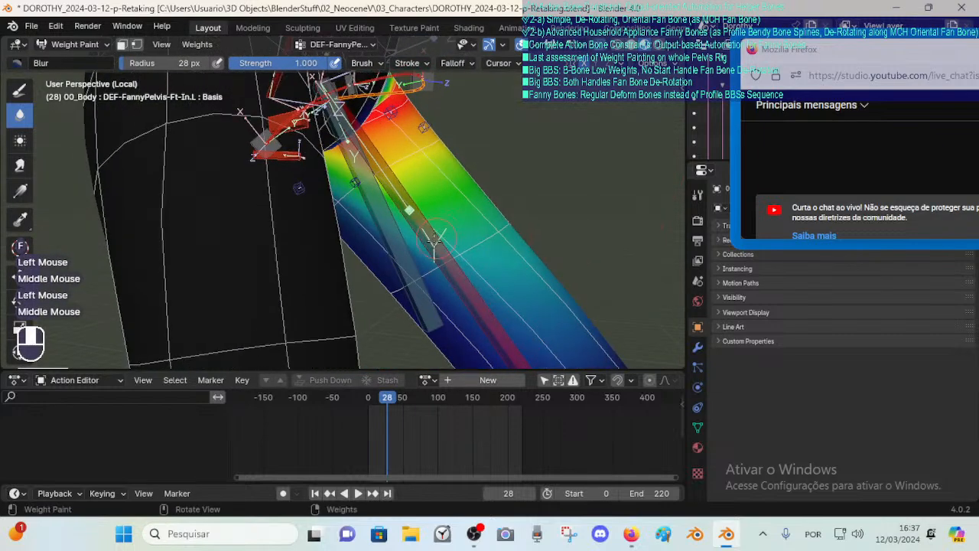
Blur the DEF-FannyPelvis-Ft-In.L weights on the inner thigh with a 49 px radius, undoing one stroke and repainting it.
{"action": "key", "text": "f"}
{"action": "left_click", "coordinate": [414, 267]}
{"action": "middle_click_drag", "start_coordinate": [439, 223], "coordinate": [327, 201]}
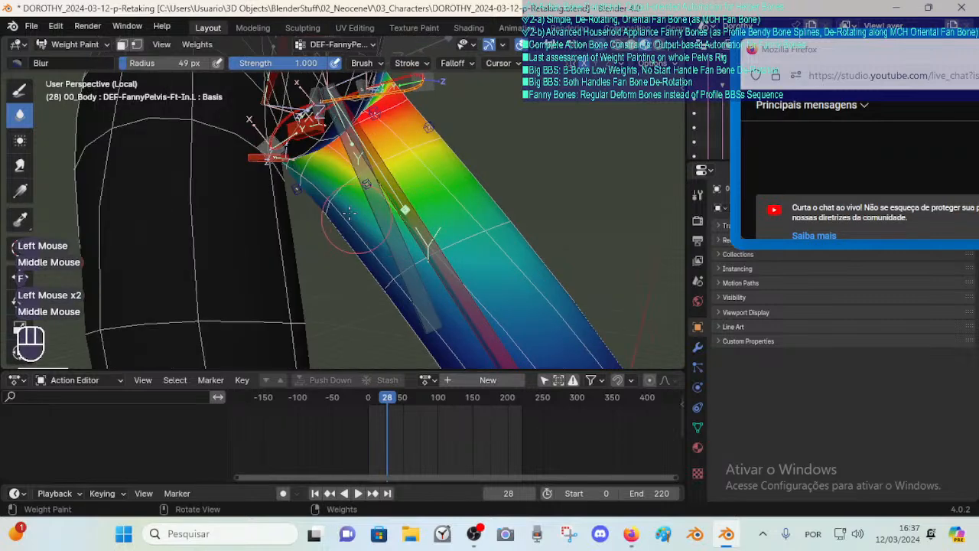
{"action": "left_click", "coordinate": [327, 201]}
{"action": "middle_click_drag", "start_coordinate": [427, 199], "coordinate": [361, 192]}
{"action": "key", "text": "ctrl+z"}
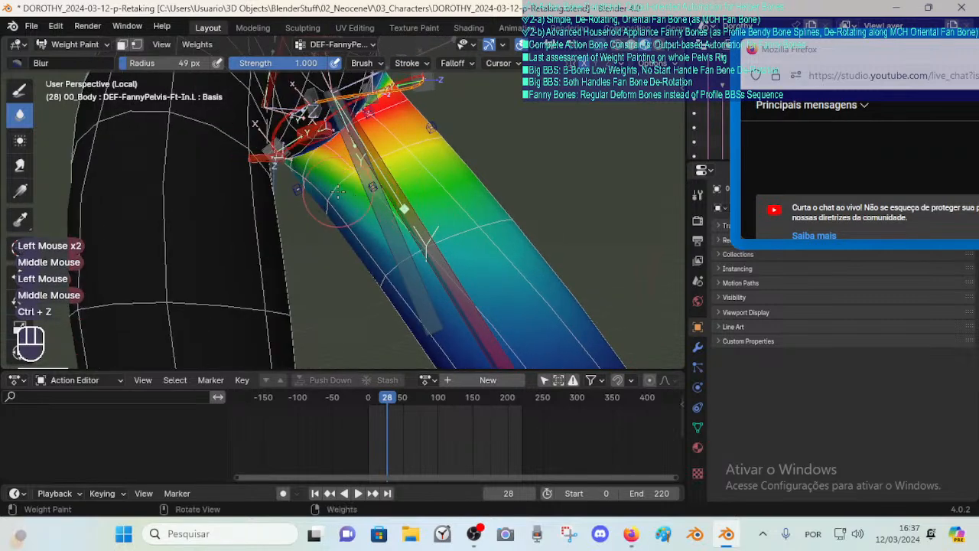
{"action": "left_click", "coordinate": [361, 192]}
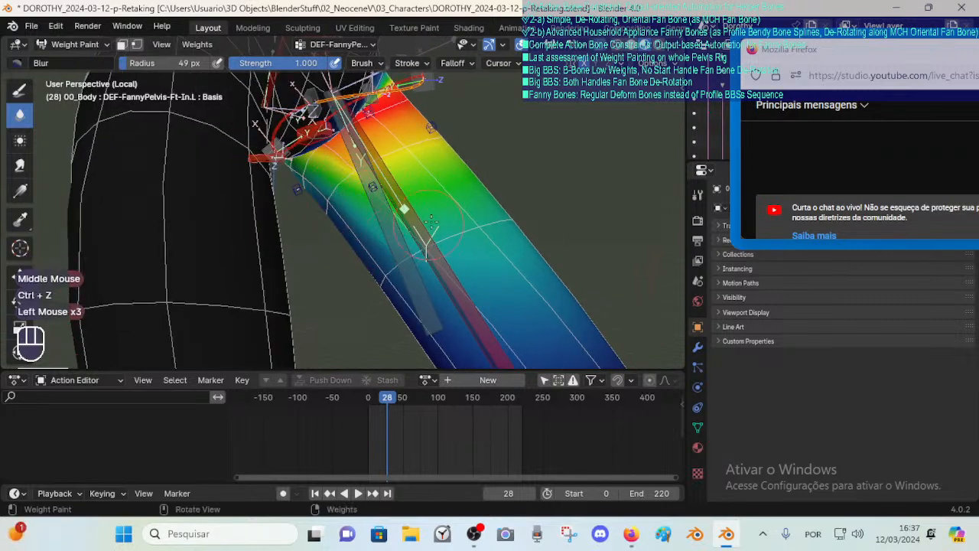
Soften the DEF-FannyPelvis-Ft-In.L falloff near the crotch with a 73 px Blur radius, and reduce the radius to 46 px.
{"action": "mouse_move", "coordinate": [405, 245]}
{"action": "middle_mouse_down"}
{"action": "mouse_move", "coordinate": [413, 229]}
{"action": "mouse_move", "coordinate": [355, 196]}
{"action": "middle_mouse_up"}
{"action": "key", "text": "f"}
{"action": "left_click", "coordinate": [417, 200]}
{"action": "left_click", "coordinate": [338, 190]}
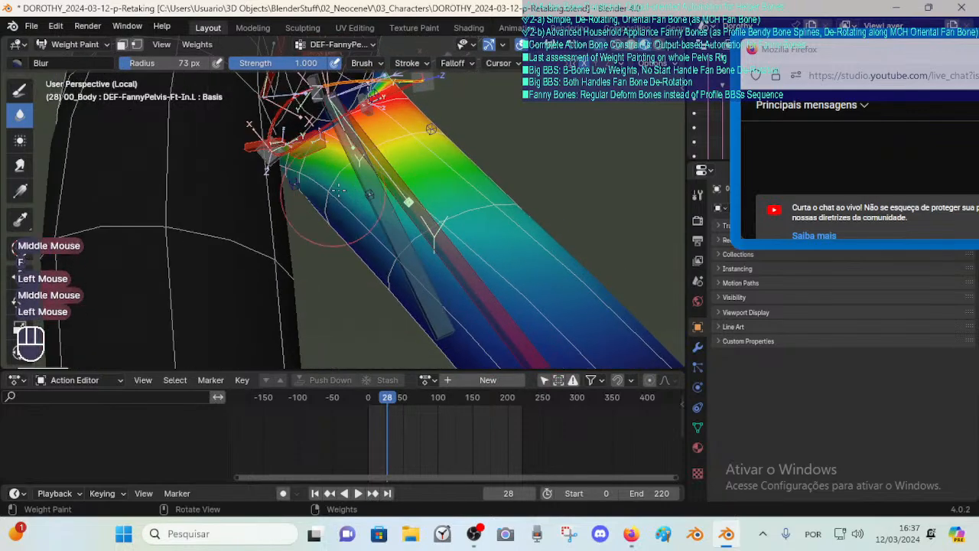
{"action": "middle_click_drag", "start_coordinate": [461, 181], "coordinate": [306, 215]}
{"action": "key", "text": "f"}
{"action": "left_click", "coordinate": [388, 240]}
Activate the DEF-FannyPelvis-Bk-In.L weights and save the file.
{"action": "middle_click_drag", "start_coordinate": [405, 195], "coordinate": [407, 180]}
{"action": "middle_click_drag", "start_coordinate": [407, 181], "coordinate": [489, 233], "text": "shift"}
{"action": "left_click", "coordinate": [390, 270], "text": "alt"}
{"action": "mouse_move", "coordinate": [490, 233]}
{"action": "middle_mouse_down", "text": "shift"}
{"action": "mouse_move", "coordinate": [497, 230]}
{"action": "mouse_move", "coordinate": [478, 233]}
{"action": "middle_mouse_up", "text": "shift"}
{"action": "middle_click_drag", "start_coordinate": [478, 233], "coordinate": [466, 244]}
{"action": "key", "text": "ctrl+s"}
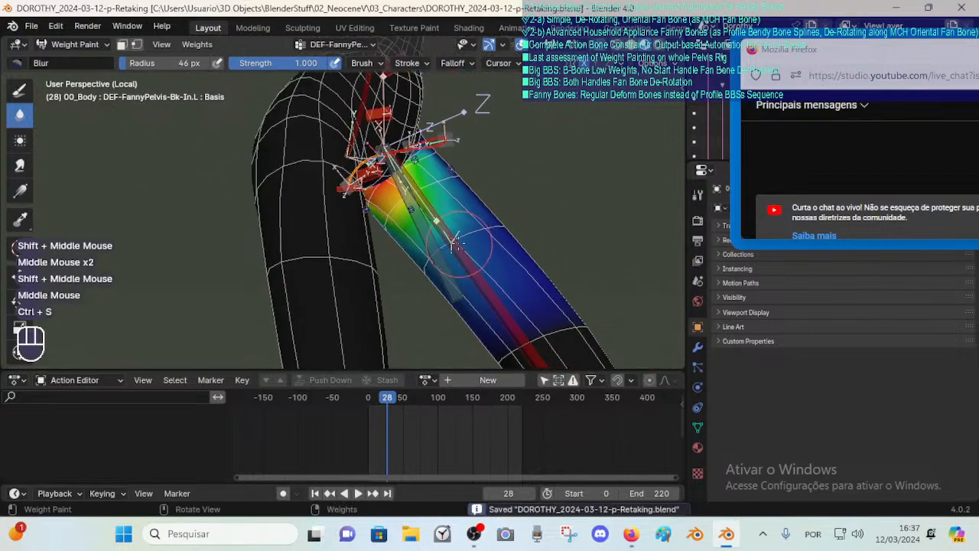
Set the Blur radius to 54 px and blur the DEF-FannyPelvis-Bk-In.L falloff along the inner thigh.
{"action": "key", "text": "f"}
{"action": "left_click", "coordinate": [459, 244]}
{"action": "key", "text": "f"}
{"action": "left_click", "coordinate": [457, 245]}
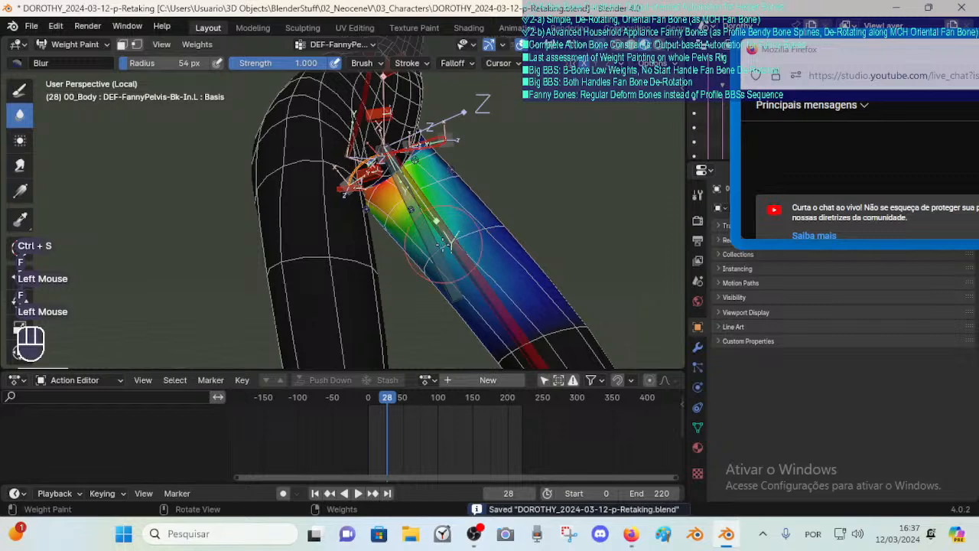
{"action": "mouse_move", "coordinate": [448, 243]}
{"action": "middle_mouse_down", "text": "ctrl"}
{"action": "mouse_move", "coordinate": [448, 230]}
{"action": "mouse_move", "coordinate": [437, 237]}
{"action": "mouse_move", "coordinate": [459, 256]}
{"action": "mouse_move", "coordinate": [465, 249]}
{"action": "mouse_move", "coordinate": [432, 265]}
{"action": "mouse_move", "coordinate": [452, 262]}
{"action": "middle_mouse_up", "text": "ctrl"}
{"action": "left_click", "coordinate": [452, 245]}
{"action": "left_click", "coordinate": [465, 249]}
{"action": "left_click", "coordinate": [433, 267]}
Extend the smoothing of the DEF-FannyPelvis-Bk-In.L weights down the back of the thigh with Blur strokes.
{"action": "middle_click_drag", "start_coordinate": [451, 263], "coordinate": [436, 235], "text": "shift"}
{"action": "left_click", "coordinate": [422, 265]}
{"action": "middle_click_drag", "start_coordinate": [510, 240], "coordinate": [437, 267], "text": "ctrl"}
{"action": "left_click", "coordinate": [576, 260]}
{"action": "left_click", "coordinate": [574, 264]}
{"action": "left_click", "coordinate": [477, 280]}
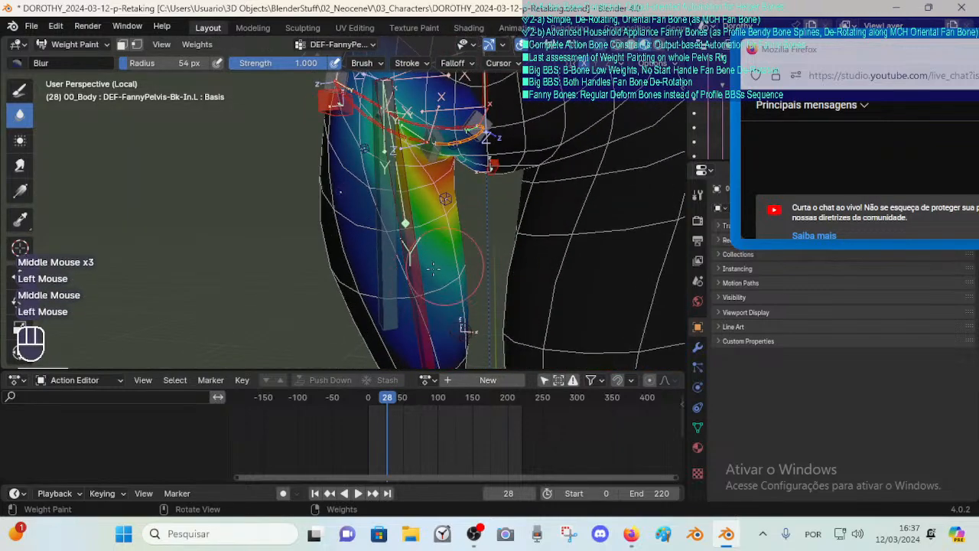
Blur the DEF-FannyPelvis-Bk-In.L weights below the buttock and on the front of the thigh.
{"action": "mouse_move", "coordinate": [410, 184]}
{"action": "middle_mouse_down"}
{"action": "mouse_move", "coordinate": [378, 171]}
{"action": "mouse_move", "coordinate": [398, 180]}
{"action": "middle_mouse_up"}
{"action": "mouse_move", "coordinate": [398, 181]}
{"action": "middle_mouse_down", "text": "shift"}
{"action": "mouse_move", "coordinate": [395, 252]}
{"action": "mouse_move", "coordinate": [382, 245]}
{"action": "middle_mouse_up", "text": "shift"}
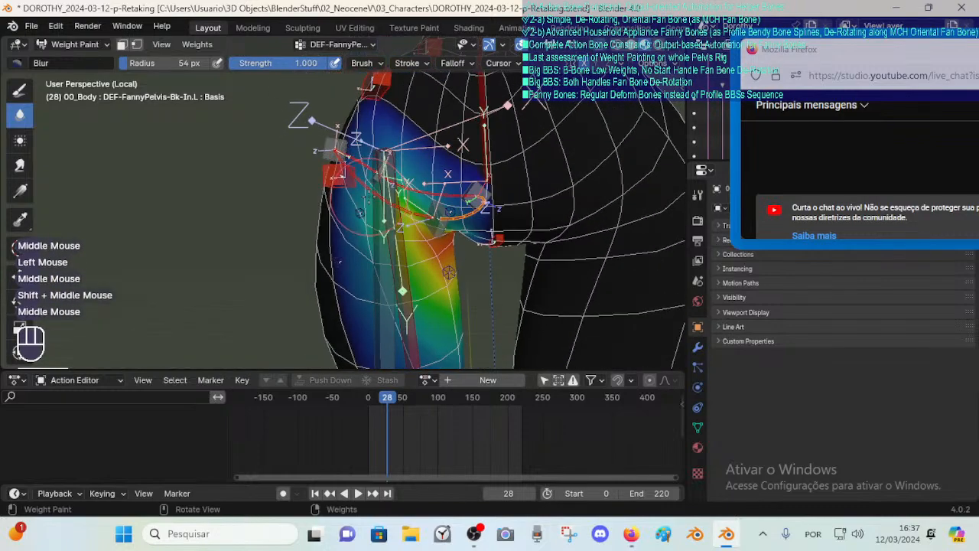
{"action": "left_click", "coordinate": [372, 174]}
{"action": "middle_click_drag", "start_coordinate": [415, 197], "coordinate": [439, 249]}
{"action": "mouse_move", "coordinate": [466, 294]}
{"action": "middle_mouse_down", "text": "shift"}
{"action": "mouse_move", "coordinate": [409, 172]}
{"action": "mouse_move", "coordinate": [443, 248]}
{"action": "middle_mouse_up", "text": "shift"}
{"action": "mouse_move", "coordinate": [444, 248]}
{"action": "middle_mouse_down"}
{"action": "mouse_move", "coordinate": [510, 236]}
{"action": "mouse_move", "coordinate": [448, 219]}
{"action": "mouse_move", "coordinate": [436, 244]}
{"action": "mouse_move", "coordinate": [432, 199]}
{"action": "mouse_move", "coordinate": [417, 191]}
{"action": "mouse_move", "coordinate": [478, 187]}
{"action": "mouse_move", "coordinate": [499, 218]}
{"action": "mouse_move", "coordinate": [411, 249]}
{"action": "middle_mouse_up"}
{"action": "left_click", "coordinate": [443, 214]}
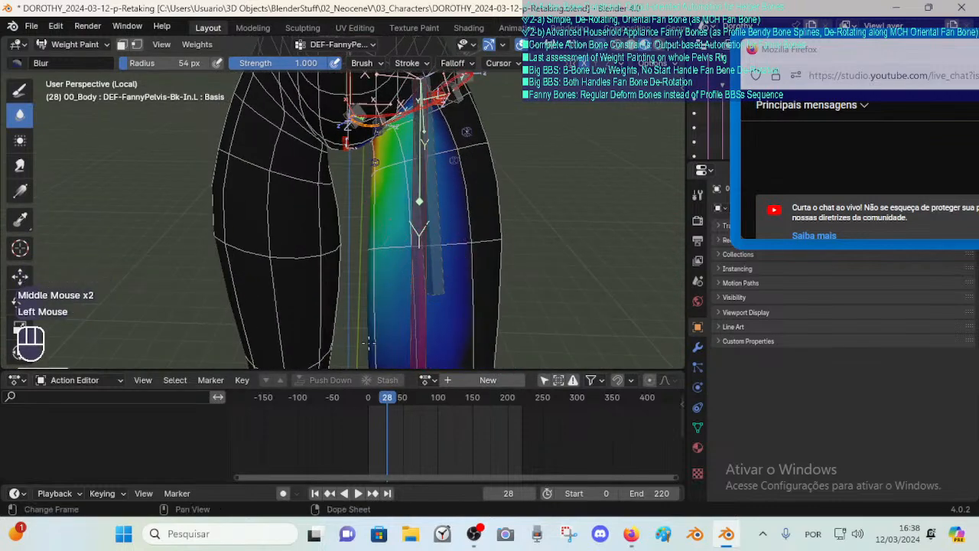
Compare the neighbouring bone weights around the hip and blur the DEF-FannyPelvis-Bk-In.L weights further on the inner thigh.
{"action": "mouse_move", "coordinate": [368, 342]}
{"action": "middle_mouse_down"}
{"action": "mouse_move", "coordinate": [383, 291]}
{"action": "mouse_move", "coordinate": [454, 208]}
{"action": "mouse_move", "coordinate": [401, 219]}
{"action": "mouse_move", "coordinate": [432, 228]}
{"action": "mouse_move", "coordinate": [392, 180]}
{"action": "middle_mouse_up"}
{"action": "left_click", "coordinate": [318, 157], "text": "alt"}
{"action": "middle_click_drag", "start_coordinate": [319, 157], "coordinate": [390, 206]}
{"action": "middle_click_drag", "start_coordinate": [390, 207], "coordinate": [444, 237]}
{"action": "mouse_move", "coordinate": [337, 201]}
{"action": "middle_mouse_down"}
{"action": "mouse_move", "coordinate": [370, 209]}
{"action": "mouse_move", "coordinate": [351, 219]}
{"action": "mouse_move", "coordinate": [417, 201]}
{"action": "mouse_move", "coordinate": [432, 137]}
{"action": "mouse_move", "coordinate": [434, 162]}
{"action": "middle_mouse_up"}
{"action": "left_click", "coordinate": [352, 218]}
{"action": "mouse_move", "coordinate": [435, 162]}
{"action": "middle_mouse_down"}
{"action": "mouse_move", "coordinate": [433, 152]}
{"action": "mouse_move", "coordinate": [459, 186]}
{"action": "mouse_move", "coordinate": [349, 192]}
{"action": "mouse_move", "coordinate": [436, 199]}
{"action": "mouse_move", "coordinate": [474, 187]}
{"action": "middle_mouse_up"}
{"action": "left_click", "coordinate": [459, 186], "text": "alt"}
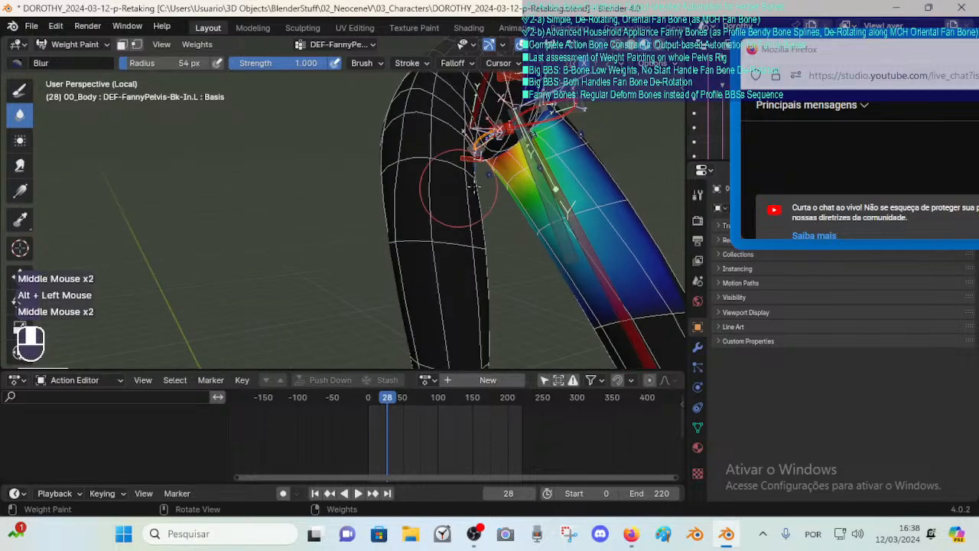
{"action": "middle_click_drag", "start_coordinate": [545, 230], "coordinate": [570, 146]}
Check the DEF-FannyPelvis-Ft-In.L weights, then reactivate DEF-FannyPelvis-Bk-In.L and blur its falloff along the thigh.
{"action": "left_click", "coordinate": [517, 113], "text": "alt"}
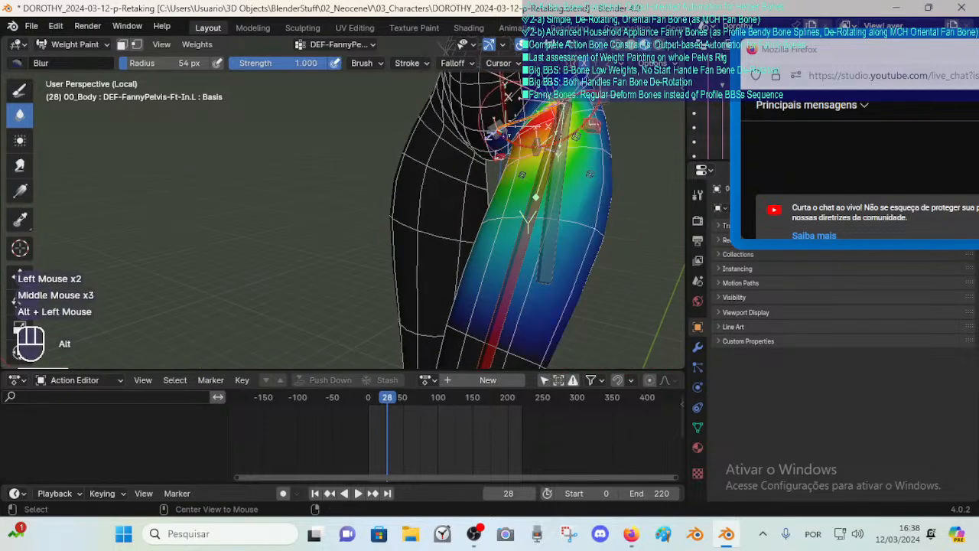
{"action": "middle_click_drag", "start_coordinate": [519, 115], "coordinate": [565, 186]}
{"action": "middle_click_drag", "start_coordinate": [541, 233], "coordinate": [585, 197]}
{"action": "left_click", "coordinate": [468, 139], "text": "alt"}
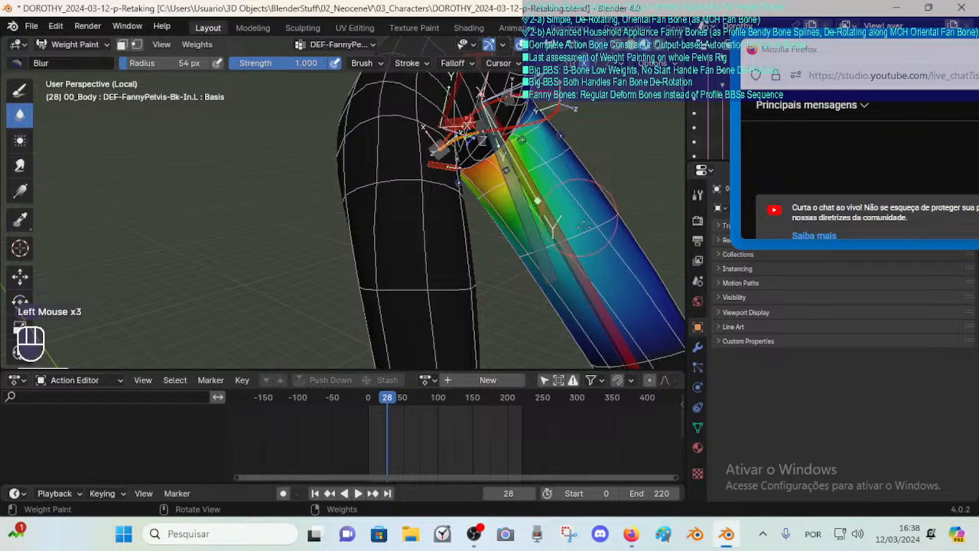
{"action": "mouse_move", "coordinate": [584, 226]}
{"action": "middle_mouse_down"}
{"action": "mouse_move", "coordinate": [550, 224]}
{"action": "mouse_move", "coordinate": [623, 222]}
{"action": "middle_mouse_up"}
{"action": "middle_click_drag", "start_coordinate": [528, 230], "coordinate": [614, 238]}
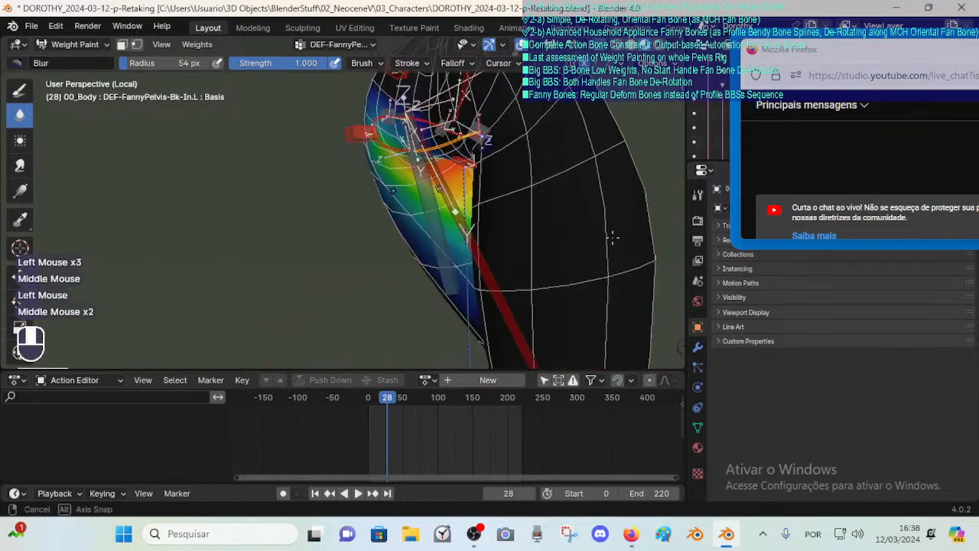
{"action": "middle_click_drag", "start_coordinate": [551, 245], "coordinate": [627, 252]}
Blur the DEF-FannyPelvis-Bk-In.L weights on the back of the thigh and below the hip, reducing the brush radius to 47 px.
{"action": "left_click", "coordinate": [440, 257]}
{"action": "mouse_move", "coordinate": [450, 243]}
{"action": "middle_mouse_down"}
{"action": "mouse_move", "coordinate": [443, 249]}
{"action": "mouse_move", "coordinate": [404, 207]}
{"action": "middle_mouse_up"}
{"action": "left_click", "coordinate": [421, 233]}
{"action": "key", "text": "f"}
{"action": "left_click", "coordinate": [389, 165]}
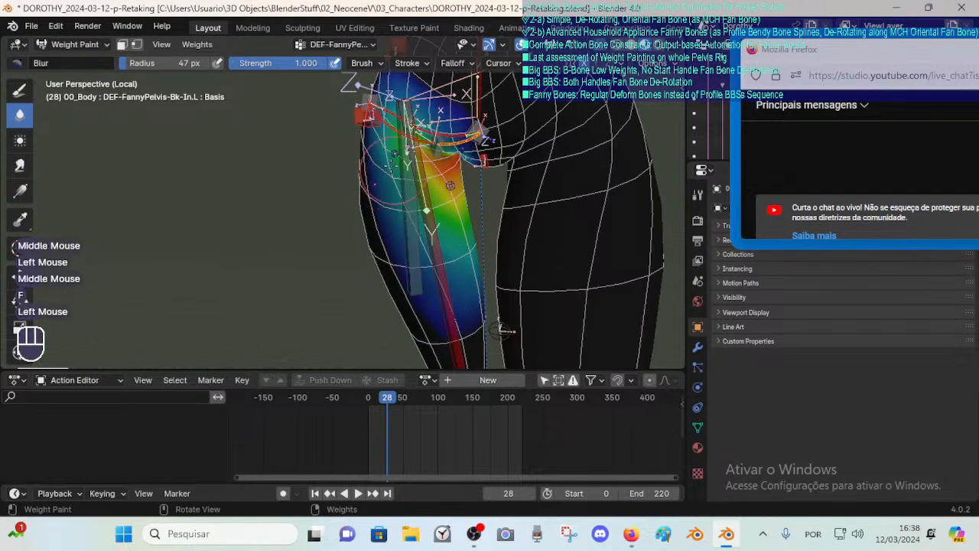
{"action": "middle_click_drag", "start_coordinate": [501, 330], "coordinate": [528, 322]}
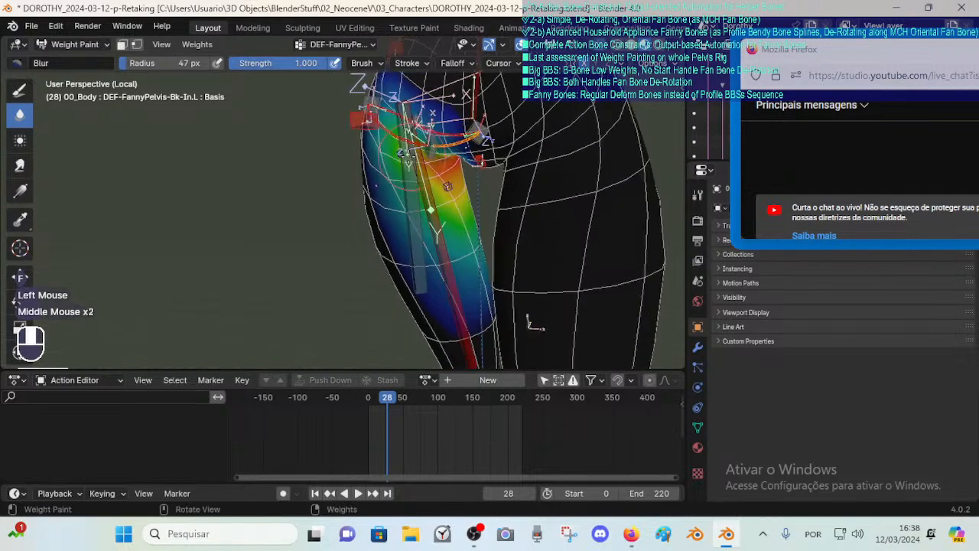
Activate the DEF-FannyPelvis-Bk-Out.L weights and blur their falloff on the outer thigh, reducing the brush radius to 34 px.
{"action": "left_click", "coordinate": [533, 325], "text": "alt"}
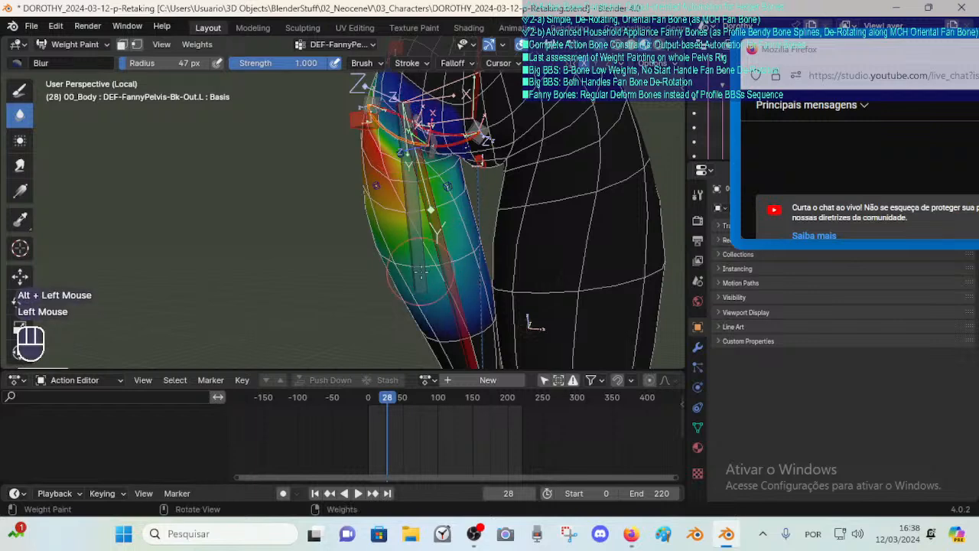
{"action": "middle_click_drag", "start_coordinate": [421, 271], "coordinate": [429, 265]}
{"action": "mouse_move", "coordinate": [366, 259]}
{"action": "middle_mouse_down"}
{"action": "mouse_move", "coordinate": [270, 245]}
{"action": "mouse_move", "coordinate": [316, 299]}
{"action": "middle_mouse_up"}
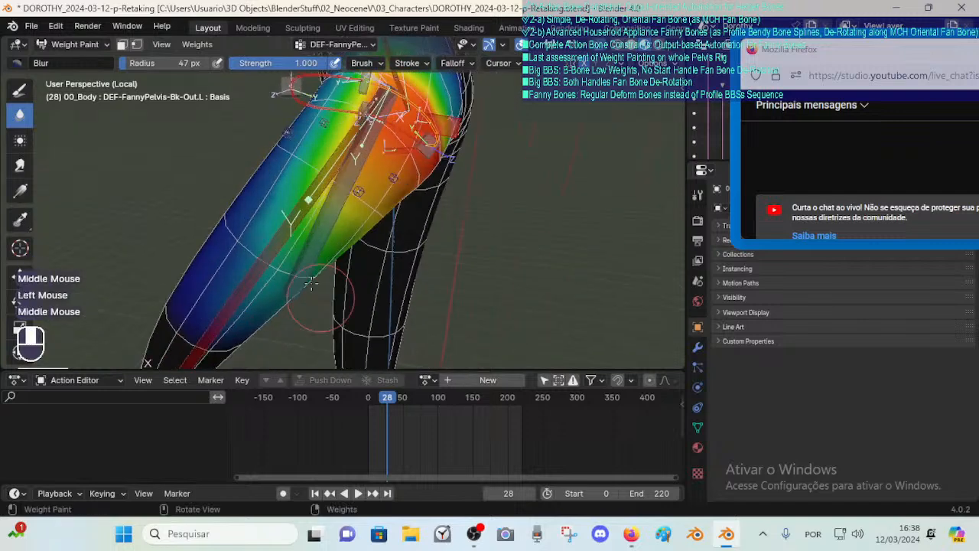
{"action": "mouse_move", "coordinate": [268, 257]}
{"action": "left_mouse_down"}
{"action": "mouse_move", "coordinate": [234, 274]}
{"action": "mouse_move", "coordinate": [239, 243]}
{"action": "left_mouse_up"}
{"action": "mouse_move", "coordinate": [242, 242]}
{"action": "middle_mouse_down"}
{"action": "mouse_move", "coordinate": [314, 218]}
{"action": "mouse_move", "coordinate": [309, 243]}
{"action": "middle_mouse_up"}
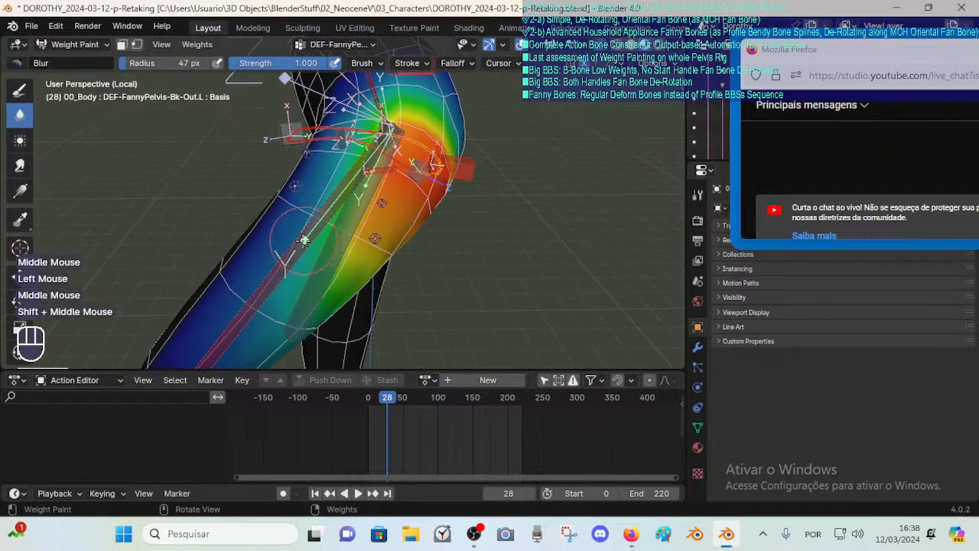
{"action": "key", "text": "f"}
{"action": "left_click", "coordinate": [319, 202]}
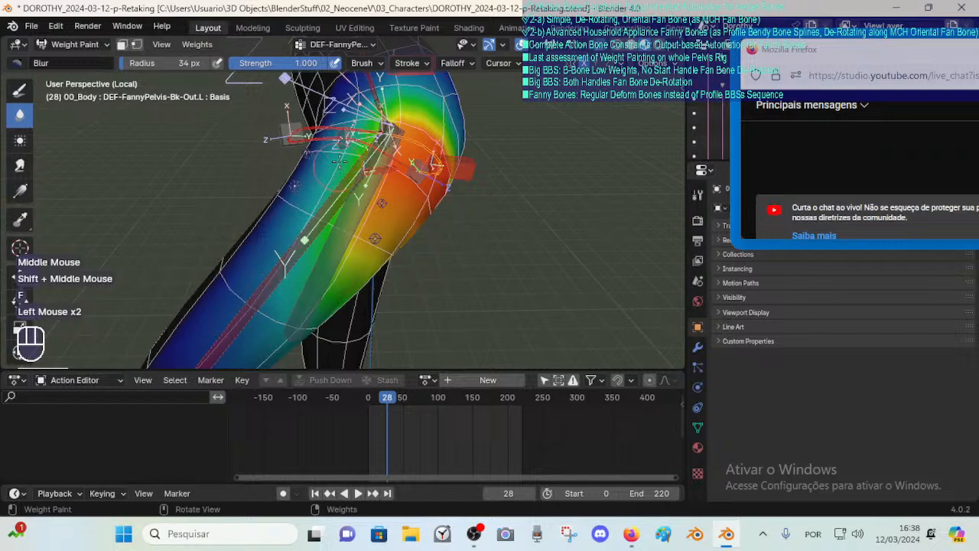
Blur the remaining DEF-FannyPelvis-Bk-Out.L weight falloff down the thigh with the 34 px brush.
{"action": "middle_click_drag", "start_coordinate": [346, 280], "coordinate": [273, 280]}
{"action": "middle_click_drag", "start_coordinate": [272, 280], "coordinate": [240, 243], "text": "shift"}
{"action": "left_click_drag", "start_coordinate": [240, 243], "coordinate": [249, 257]}
{"action": "middle_click_drag", "start_coordinate": [291, 269], "coordinate": [451, 265]}
{"action": "left_click", "coordinate": [345, 270]}
{"action": "mouse_move", "coordinate": [344, 252]}
{"action": "middle_mouse_down"}
{"action": "mouse_move", "coordinate": [413, 240]}
{"action": "mouse_move", "coordinate": [390, 264]}
{"action": "middle_mouse_up"}
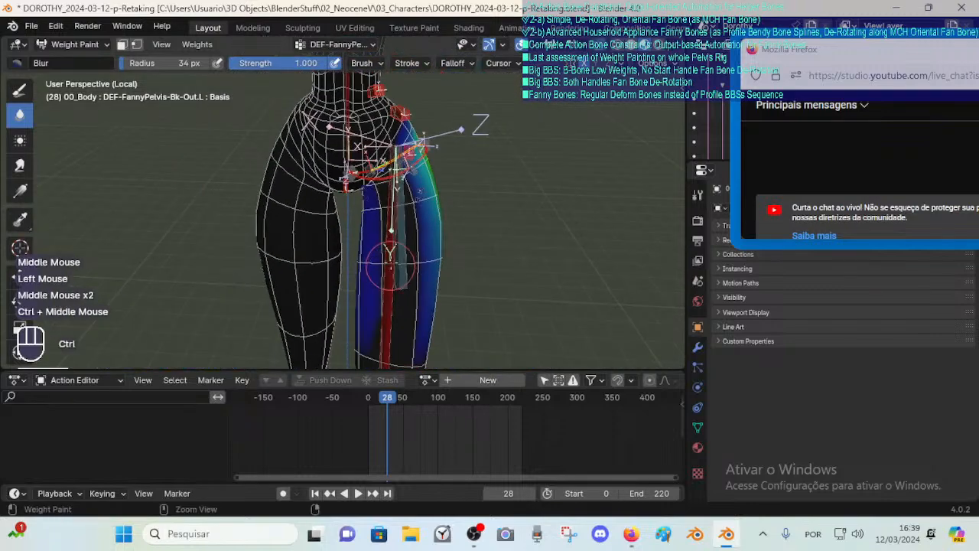
Examine the DEF-FannyPelvis-Ft-Out.L and DEF-FannyPelvis-Ft-In.L weight gradients around the left hip and thigh.
{"action": "middle_click_drag", "start_coordinate": [432, 227], "coordinate": [423, 201]}
{"action": "left_click", "coordinate": [416, 171], "text": "alt"}
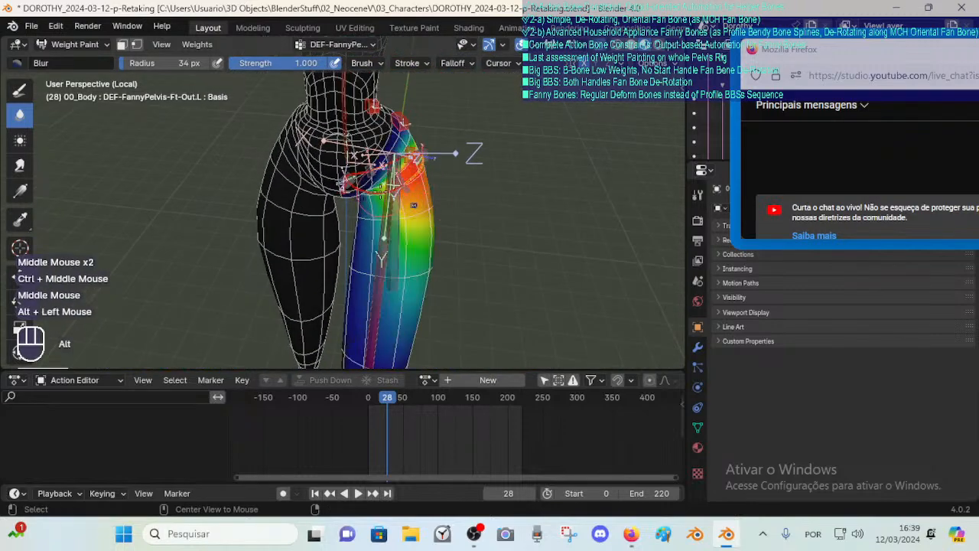
{"action": "left_click", "coordinate": [382, 170], "text": "alt"}
{"action": "middle_click_drag", "start_coordinate": [382, 172], "coordinate": [309, 211]}
{"action": "middle_click_drag", "start_coordinate": [383, 237], "coordinate": [248, 253]}
{"action": "mouse_move", "coordinate": [413, 222]}
{"action": "middle_mouse_down"}
{"action": "mouse_move", "coordinate": [521, 210]}
{"action": "mouse_move", "coordinate": [409, 222]}
{"action": "mouse_move", "coordinate": [407, 201]}
{"action": "middle_mouse_up"}
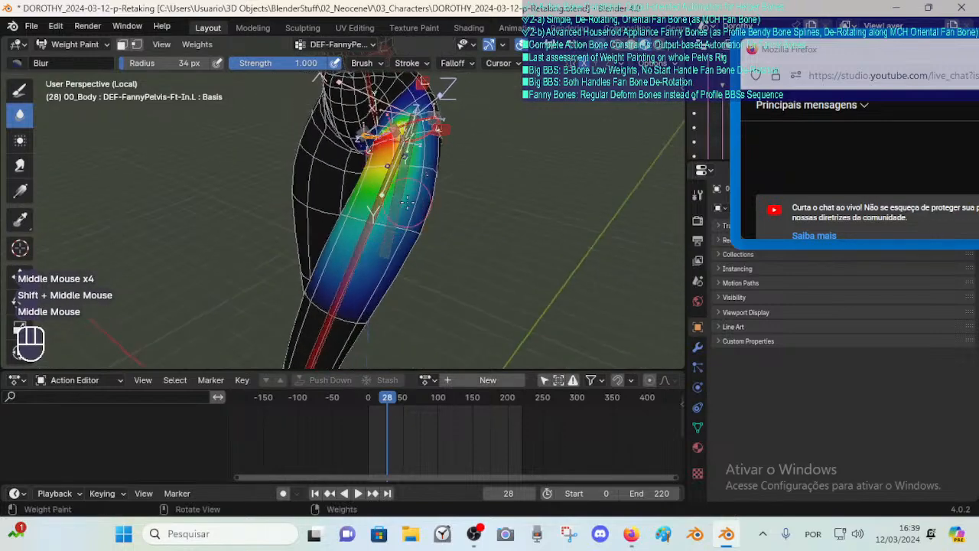
{"action": "middle_click_drag", "start_coordinate": [477, 190], "coordinate": [259, 295]}
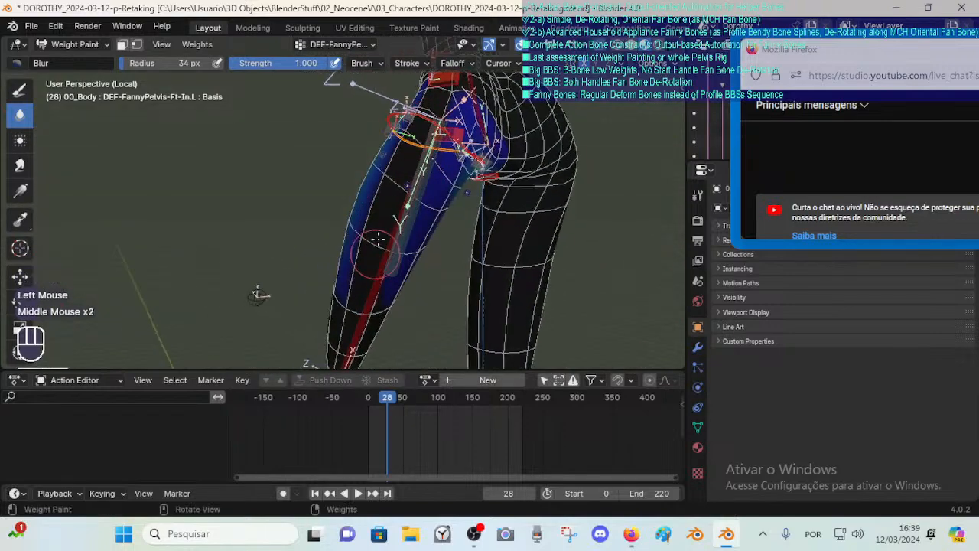
{"action": "mouse_move", "coordinate": [416, 161]}
{"action": "middle_mouse_down"}
{"action": "mouse_move", "coordinate": [422, 181]}
{"action": "mouse_move", "coordinate": [452, 148]}
{"action": "mouse_move", "coordinate": [443, 137]}
{"action": "middle_mouse_up"}
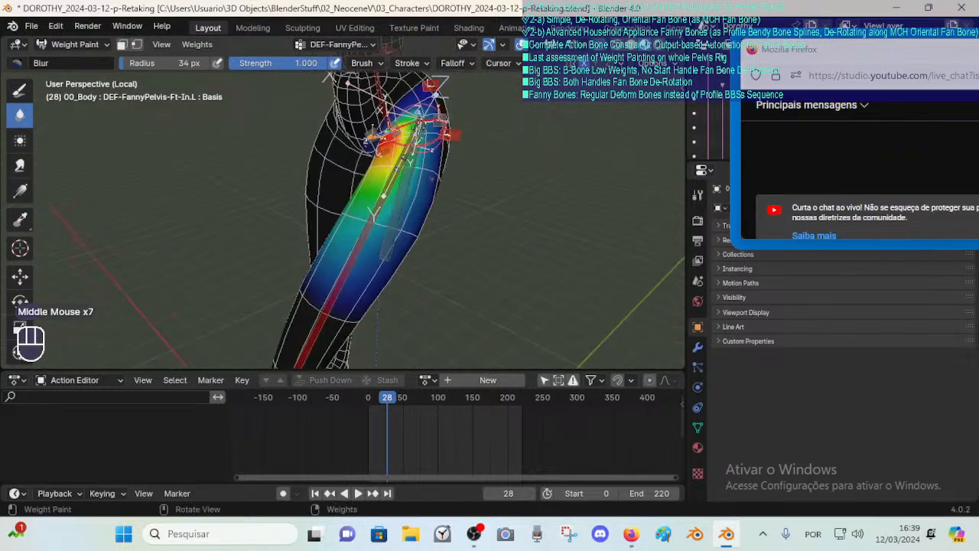
Reactivate the DEF-FannyPelvis-Ft-Out.L weights and save the file.
{"action": "mouse_move", "coordinate": [431, 178]}
{"action": "middle_mouse_down"}
{"action": "mouse_move", "coordinate": [349, 164]}
{"action": "mouse_move", "coordinate": [319, 146]}
{"action": "mouse_move", "coordinate": [448, 130]}
{"action": "mouse_move", "coordinate": [435, 187]}
{"action": "mouse_move", "coordinate": [389, 207]}
{"action": "mouse_move", "coordinate": [201, 218]}
{"action": "mouse_move", "coordinate": [247, 349]}
{"action": "mouse_move", "coordinate": [397, 210]}
{"action": "mouse_move", "coordinate": [435, 200]}
{"action": "middle_mouse_up"}
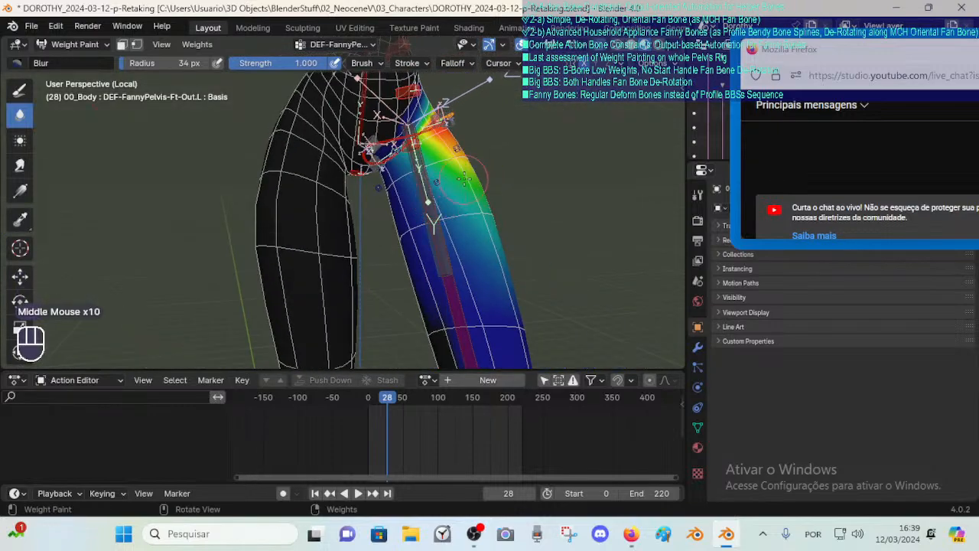
{"action": "mouse_move", "coordinate": [461, 166]}
{"action": "middle_mouse_down"}
{"action": "mouse_move", "coordinate": [448, 166]}
{"action": "mouse_move", "coordinate": [468, 173]}
{"action": "mouse_move", "coordinate": [455, 182]}
{"action": "mouse_move", "coordinate": [462, 191]}
{"action": "mouse_move", "coordinate": [359, 166]}
{"action": "mouse_move", "coordinate": [388, 192]}
{"action": "mouse_move", "coordinate": [346, 264]}
{"action": "middle_mouse_up"}
{"action": "key", "text": "ctrl+s"}
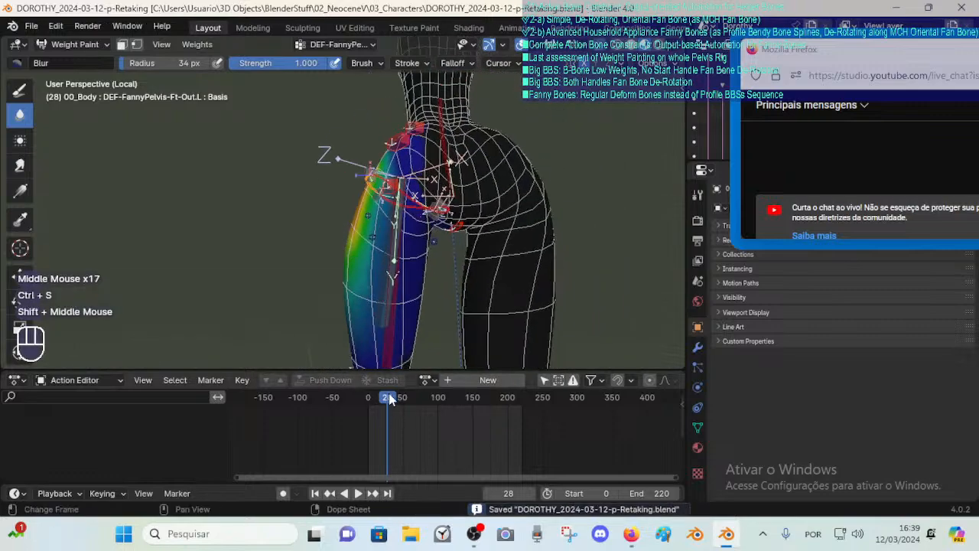
Examine the DEF-FannyPelvis-Ft-Out.L weights from behind at several points of the thigh-raising animation.
{"action": "mouse_move", "coordinate": [389, 399]}
{"action": "left_mouse_down"}
{"action": "mouse_move", "coordinate": [400, 399]}
{"action": "mouse_move", "coordinate": [376, 397]}
{"action": "left_mouse_up"}
{"action": "middle_click_drag", "start_coordinate": [439, 321], "coordinate": [411, 328]}
{"action": "middle_click_drag", "start_coordinate": [411, 260], "coordinate": [429, 327]}
{"action": "mouse_move", "coordinate": [397, 191]}
{"action": "middle_mouse_down", "text": "shift"}
{"action": "mouse_move", "coordinate": [429, 253]}
{"action": "mouse_move", "coordinate": [397, 198]}
{"action": "middle_mouse_up", "text": "shift"}
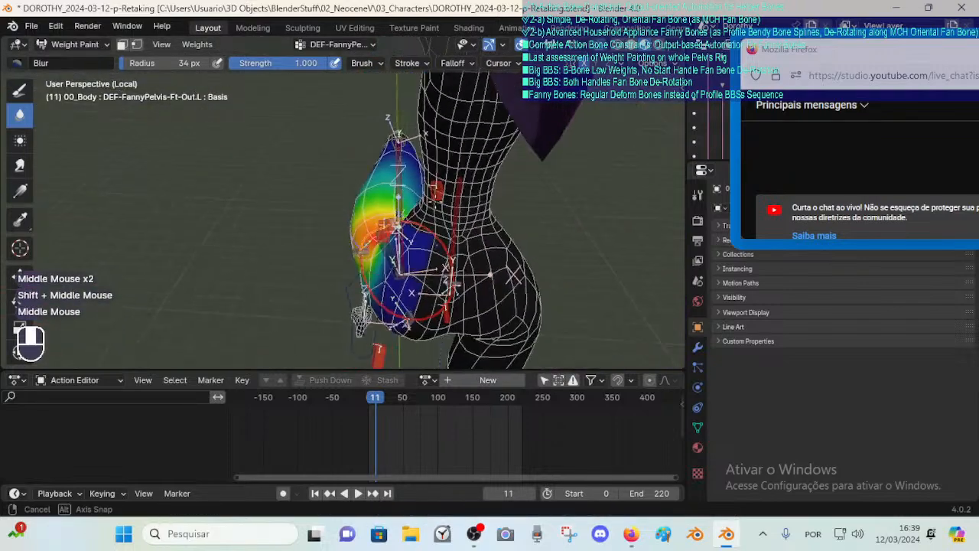
{"action": "middle_click_drag", "start_coordinate": [408, 272], "coordinate": [410, 277]}
{"action": "left_click_drag", "start_coordinate": [386, 399], "coordinate": [387, 399]}
{"action": "key", "text": "Up"}
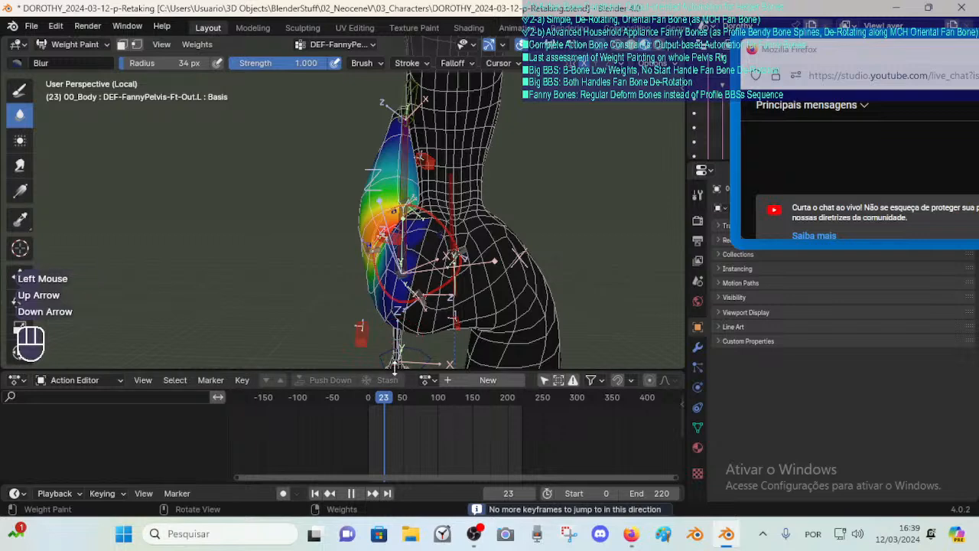
Switch to posing the ARM-Dorothy armature and go to the keyframe at frame 20.
{"action": "key", "text": "ctrl+Tab"}
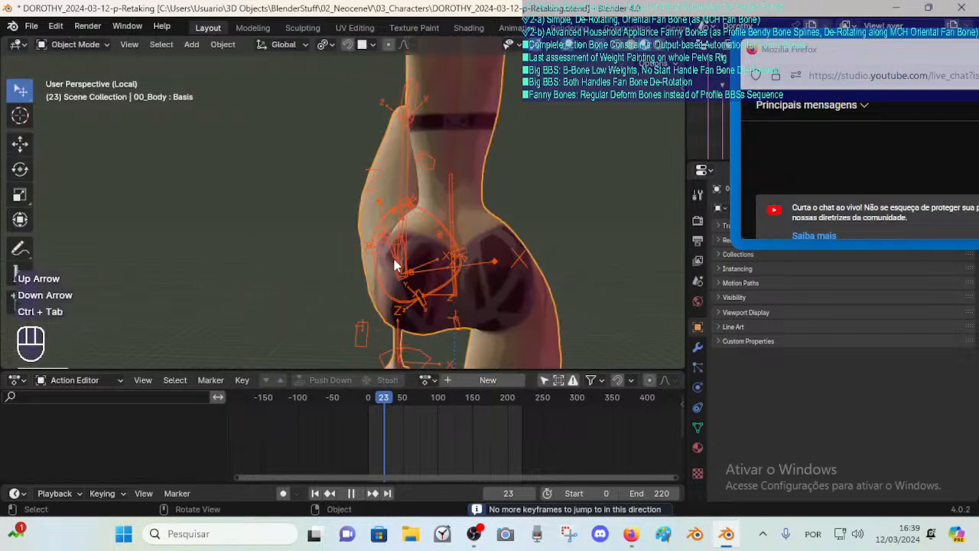
{"action": "left_click", "coordinate": [401, 265]}
{"action": "key", "text": "ctrl+Tab"}
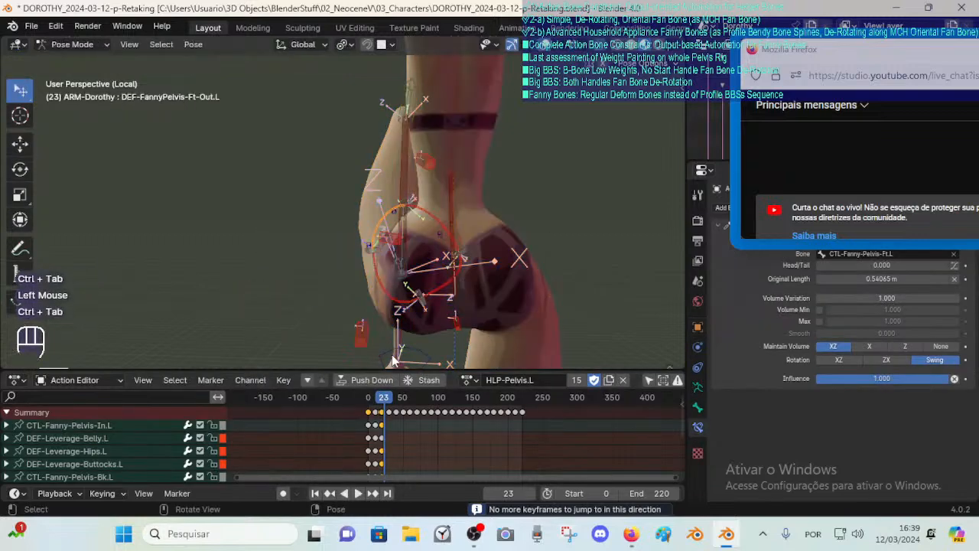
{"action": "key", "text": "Down"}
{"action": "key", "text": "Down"}
{"action": "key", "text": "Up"}
{"action": "key", "text": "Up"}
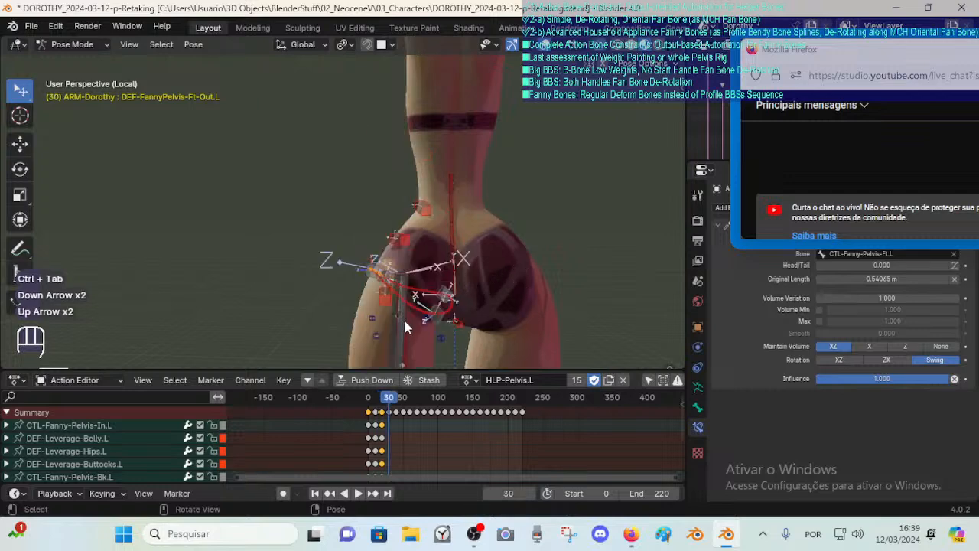
{"action": "key", "text": "Down"}
Select the CTL-Fanny-Pelvis-Out.L control and move it about 0.08 m outward in back view.
{"action": "middle_click_drag", "start_coordinate": [405, 326], "coordinate": [424, 284]}
{"action": "left_click", "coordinate": [372, 243]}
{"action": "middle_click_drag", "start_coordinate": [372, 243], "coordinate": [409, 292]}
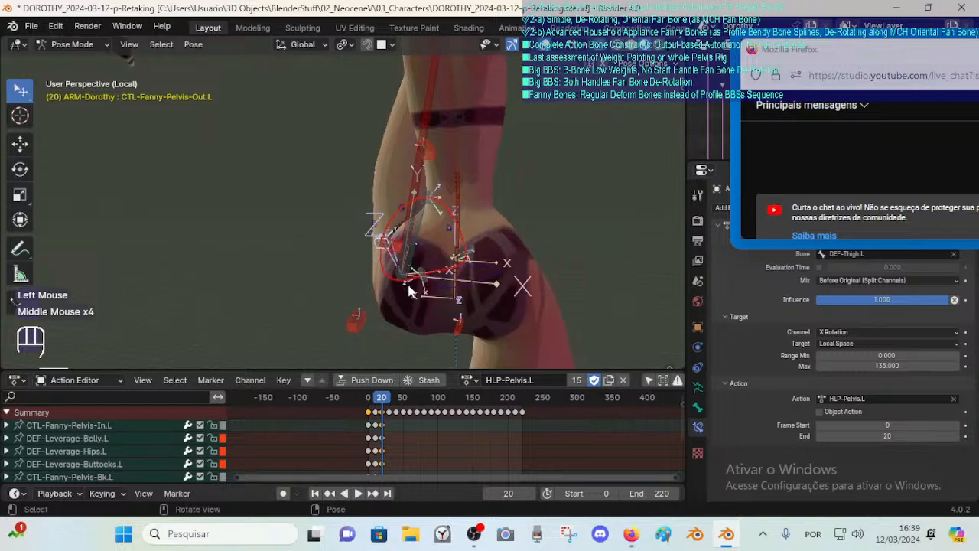
{"action": "key", "text": "ctrl+KP_1"}
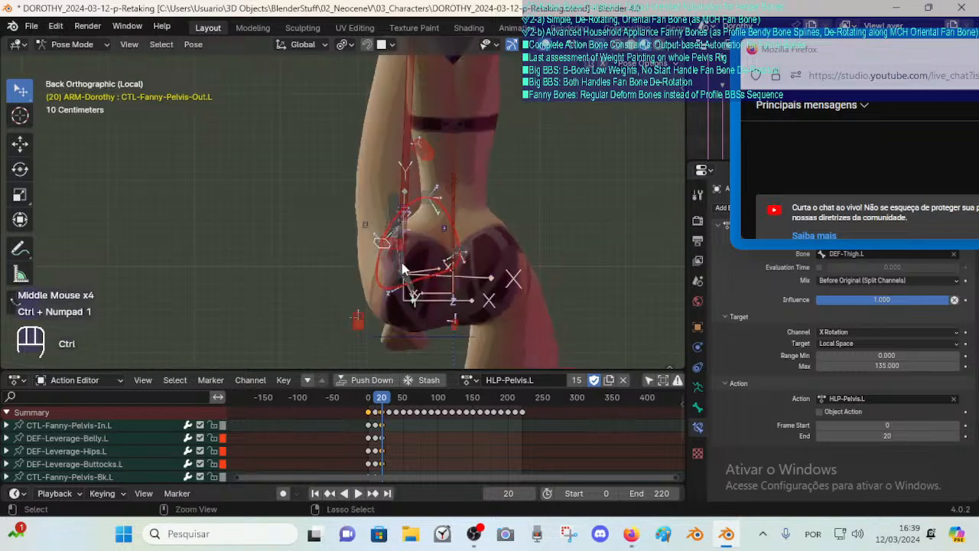
{"action": "middle_click_drag", "start_coordinate": [403, 268], "coordinate": [403, 250], "text": "shift"}
{"action": "key", "text": "g"}
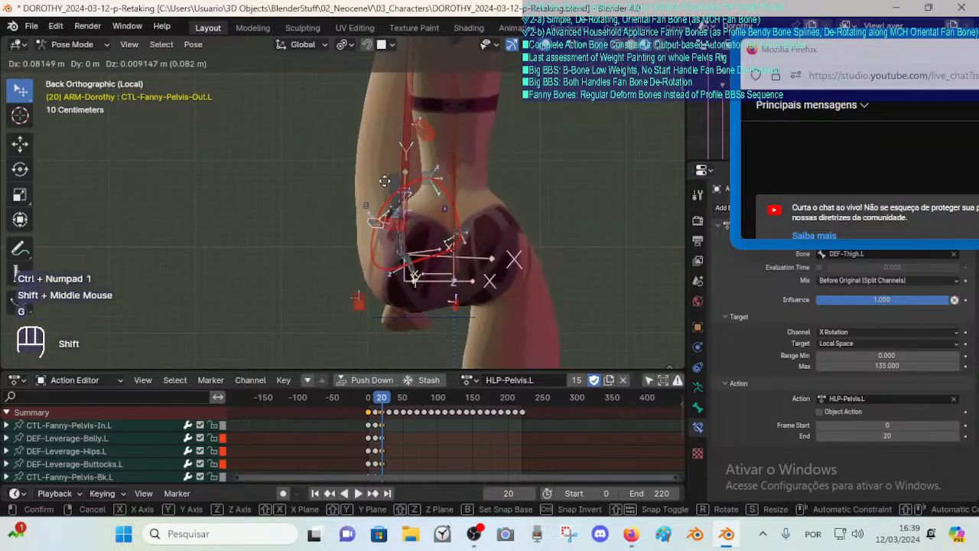
{"action": "left_click", "coordinate": [395, 189], "text": "shift"}
Fine-tune CTL-Fanny-Pelvis-Out.L with two small moves outward and up from the hip.
{"action": "middle_click_drag", "start_coordinate": [395, 189], "coordinate": [364, 188]}
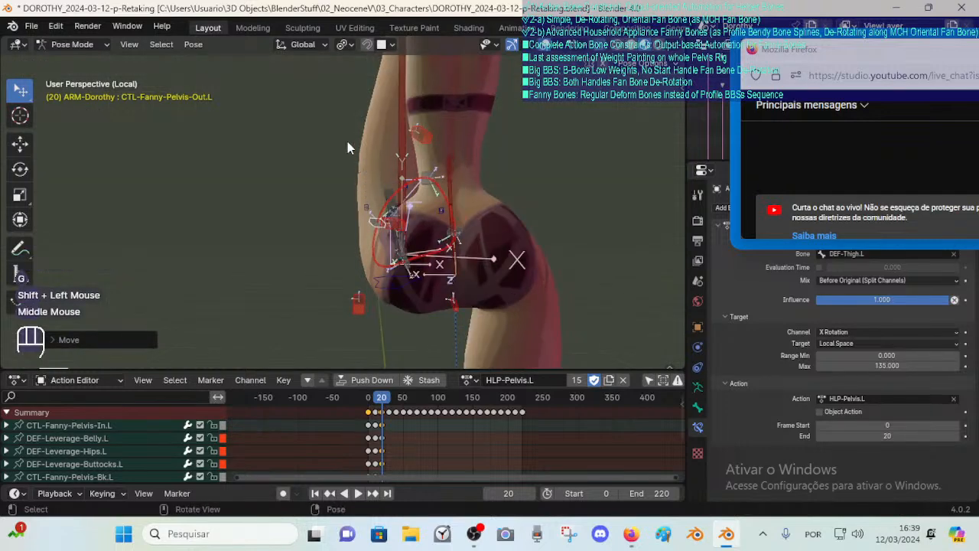
{"action": "key", "text": "KP_1"}
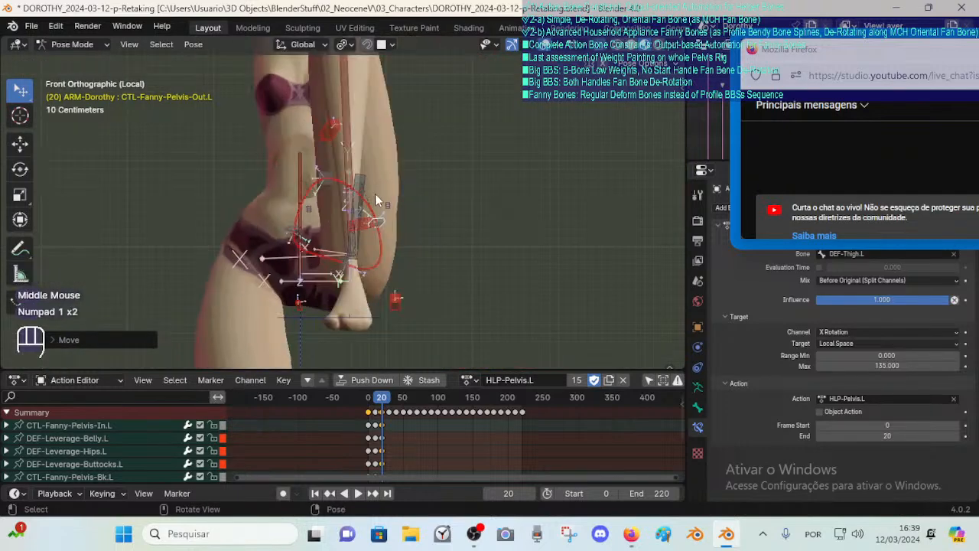
{"action": "mouse_move", "coordinate": [415, 198]}
{"action": "middle_mouse_down"}
{"action": "mouse_move", "coordinate": [448, 188]}
{"action": "mouse_move", "coordinate": [344, 214]}
{"action": "mouse_move", "coordinate": [324, 182]}
{"action": "mouse_move", "coordinate": [401, 207]}
{"action": "middle_mouse_up"}
{"action": "key", "text": "g"}
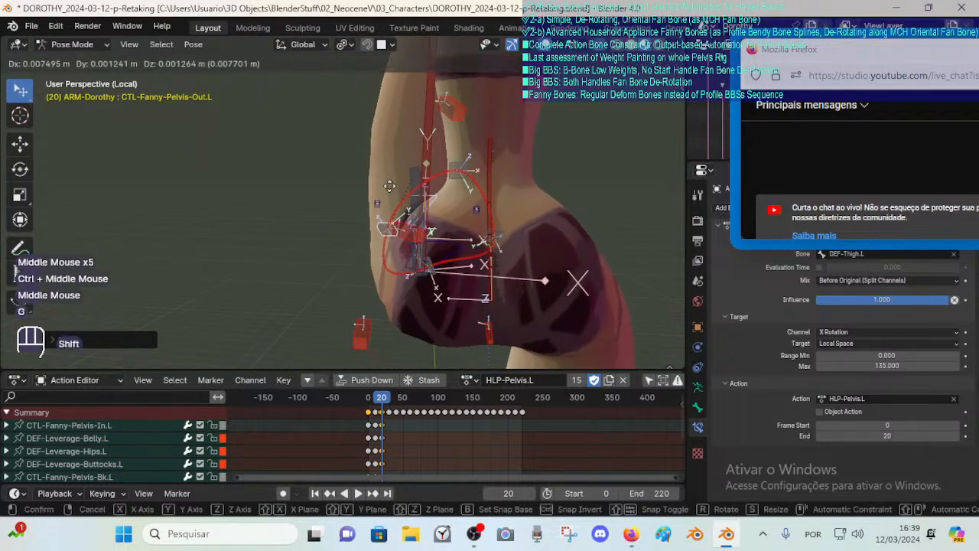
{"action": "left_click", "coordinate": [383, 180], "text": "shift"}
{"action": "key", "text": "g"}
{"action": "left_click", "coordinate": [388, 152], "text": "shift"}
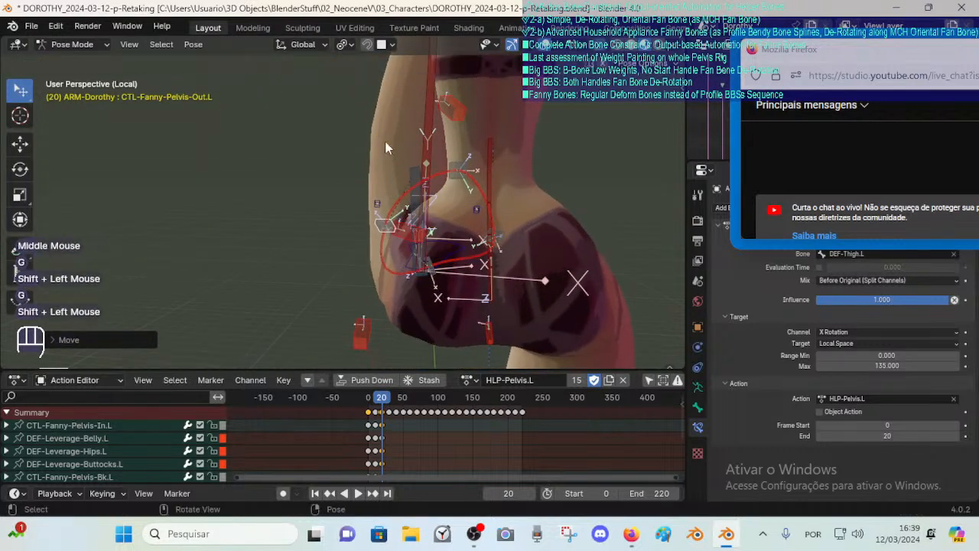
Select the CTL-Fanny-Pelvis-Ft.L control and nudge it slightly in the frame 20 pose.
{"action": "middle_click_drag", "start_coordinate": [385, 140], "coordinate": [419, 184], "text": "shift"}
{"action": "left_click", "coordinate": [422, 183]}
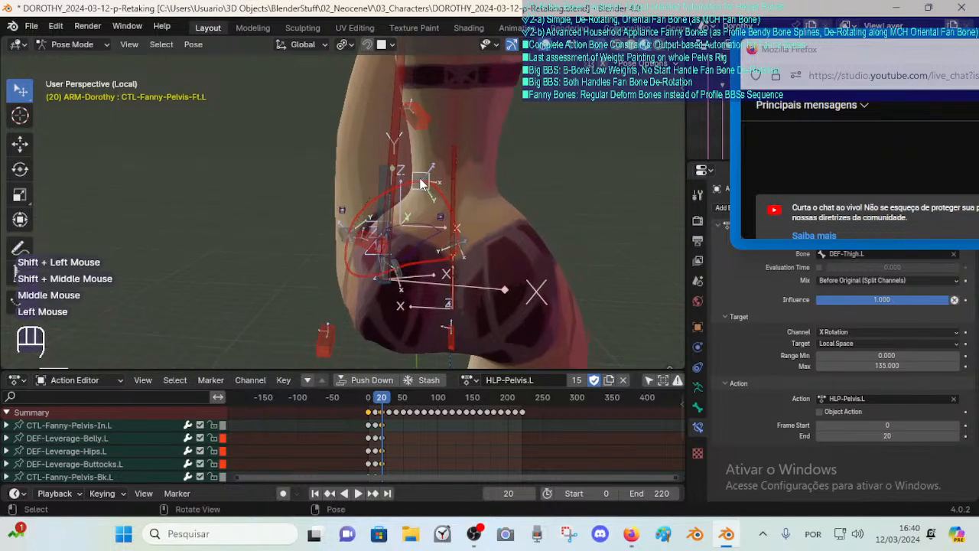
{"action": "key", "text": "g"}
{"action": "left_click", "coordinate": [383, 282], "text": "shift"}
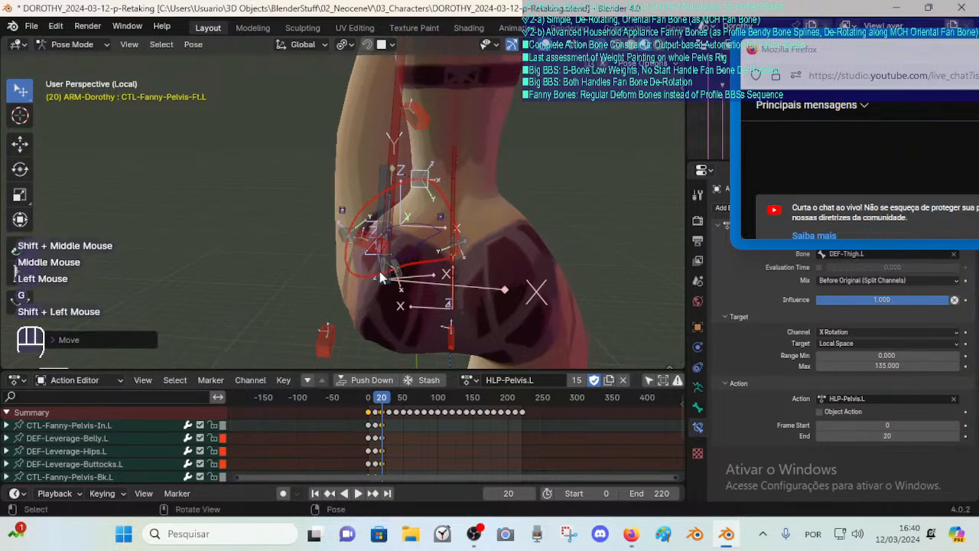
Select DEF-Leverage-Buttocks.L and test its influence on the buttock with temporary moves that are cancelled.
{"action": "left_click", "coordinate": [332, 336]}
{"action": "key", "text": "g"}
{"action": "key", "text": "Escape"}
{"action": "key", "text": "ctrl"}
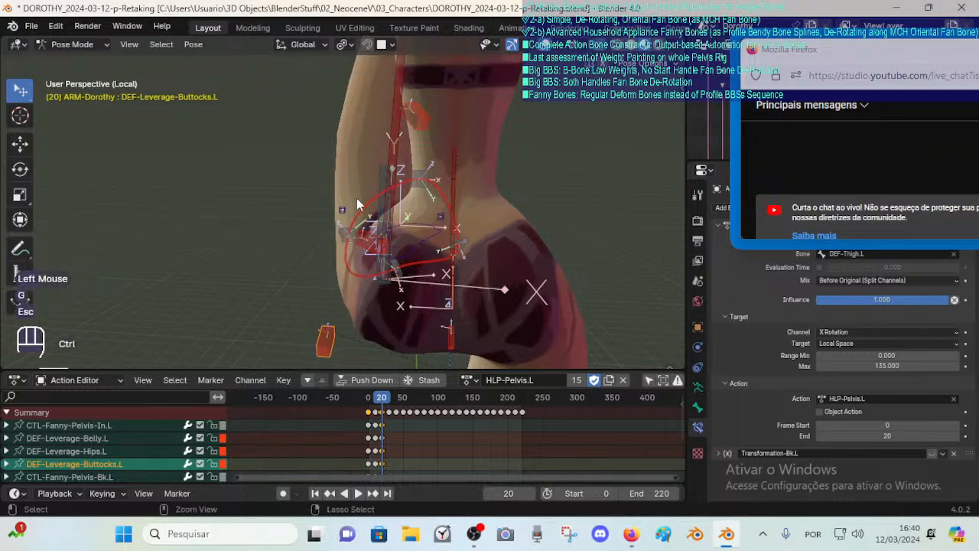
{"action": "middle_click_drag", "start_coordinate": [357, 199], "coordinate": [308, 250], "text": "ctrl"}
{"action": "key", "text": "g"}
{"action": "key", "text": "Escape"}
Return to weight painting 00_Body with the armature and activate the DEF-Leverage-Buttocks.L weights.
{"action": "key", "text": "ctrl+Tab"}
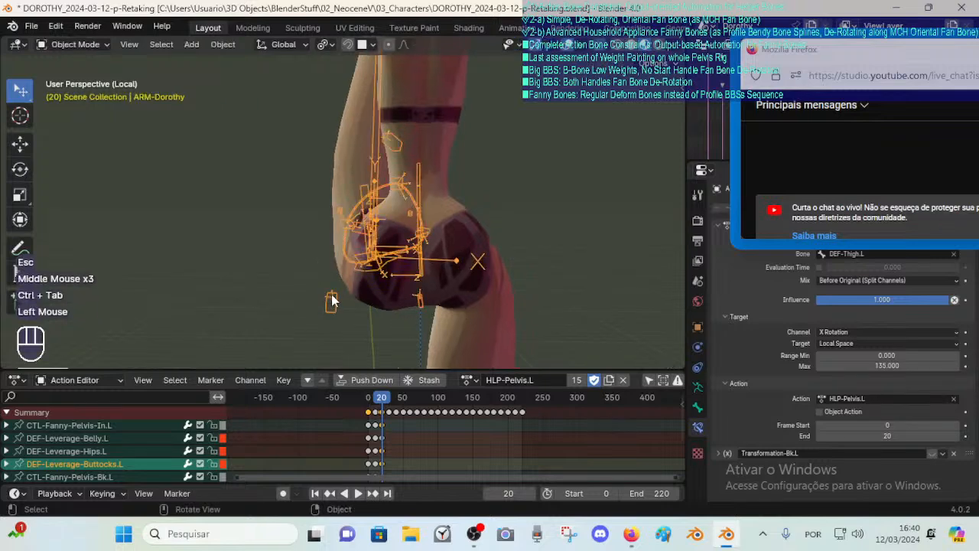
{"action": "left_click", "coordinate": [343, 176], "text": "shift"}
{"action": "key", "text": "ctrl+Tab"}
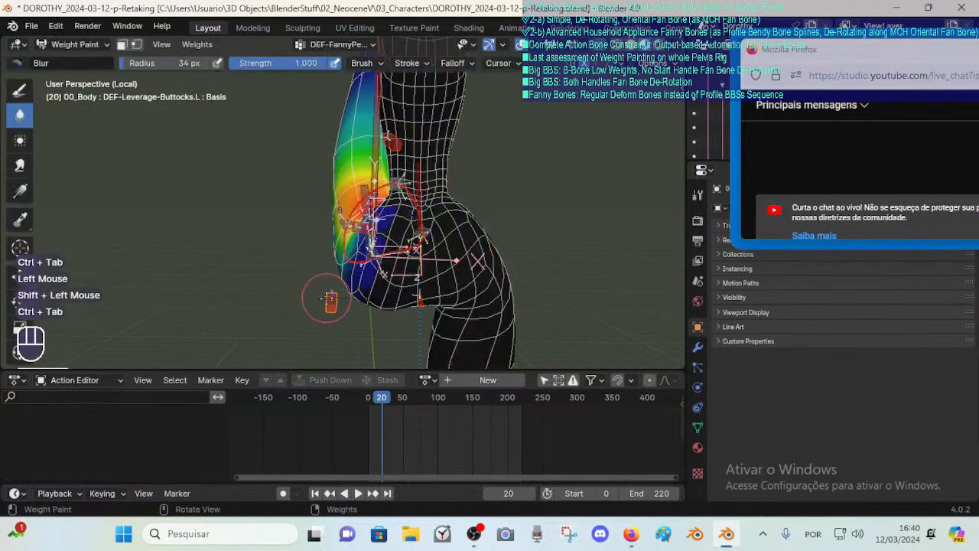
{"action": "left_click", "coordinate": [327, 300], "text": "alt"}
{"action": "middle_click_drag", "start_coordinate": [327, 273], "coordinate": [136, 135]}
Set the Draw brush to Add blending and subtract DEF-Leverage-Buttocks.L weight from both sides of the left thigh.
{"action": "left_click", "coordinate": [20, 91]}
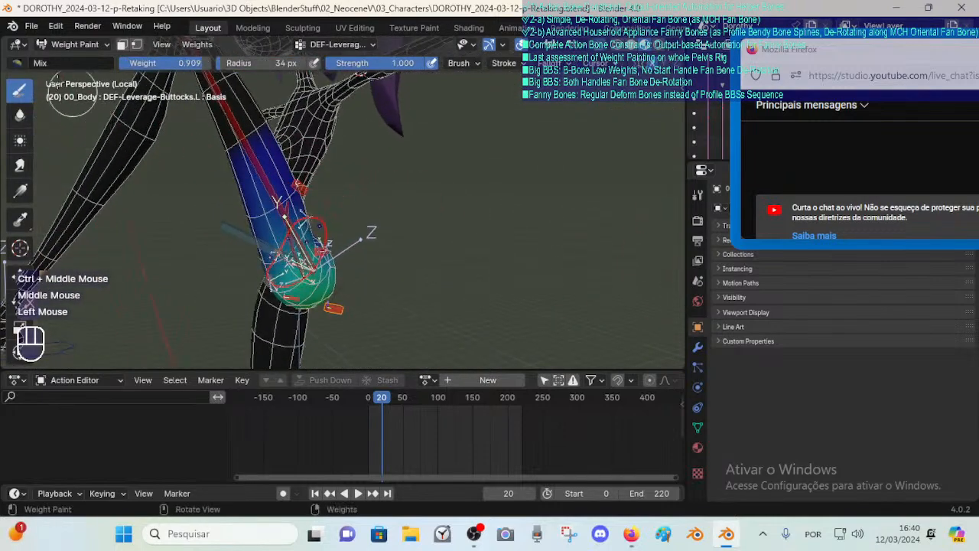
{"action": "left_click", "coordinate": [42, 62]}
{"action": "left_click", "coordinate": [67, 122]}
{"action": "left_click_drag", "start_coordinate": [246, 180], "coordinate": [243, 229], "text": "ctrl"}
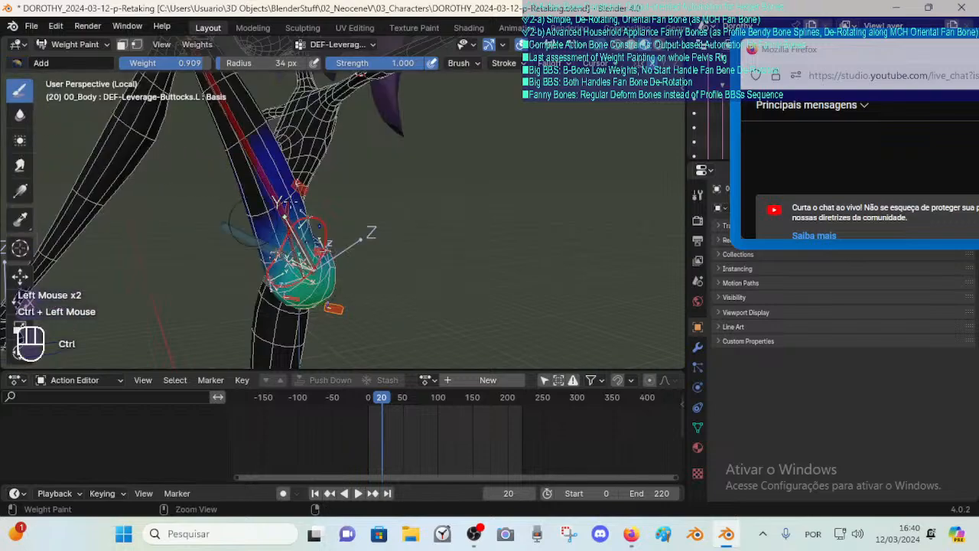
{"action": "mouse_move", "coordinate": [277, 203]}
{"action": "middle_mouse_down"}
{"action": "mouse_move", "coordinate": [236, 167]}
{"action": "mouse_move", "coordinate": [459, 166]}
{"action": "middle_mouse_up"}
{"action": "middle_click_drag", "start_coordinate": [252, 188], "coordinate": [360, 199]}
{"action": "left_click_drag", "start_coordinate": [361, 205], "coordinate": [332, 205], "text": "ctrl"}
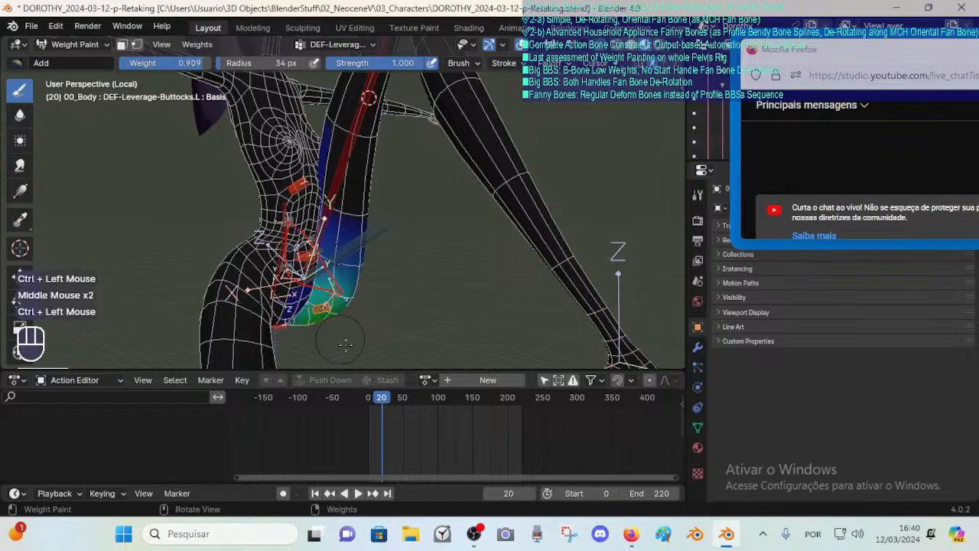
Go to frame 10 and subtract more DEF-Leverage-Buttocks.L weight around the raised left thigh.
{"action": "left_click_drag", "start_coordinate": [383, 403], "coordinate": [375, 401]}
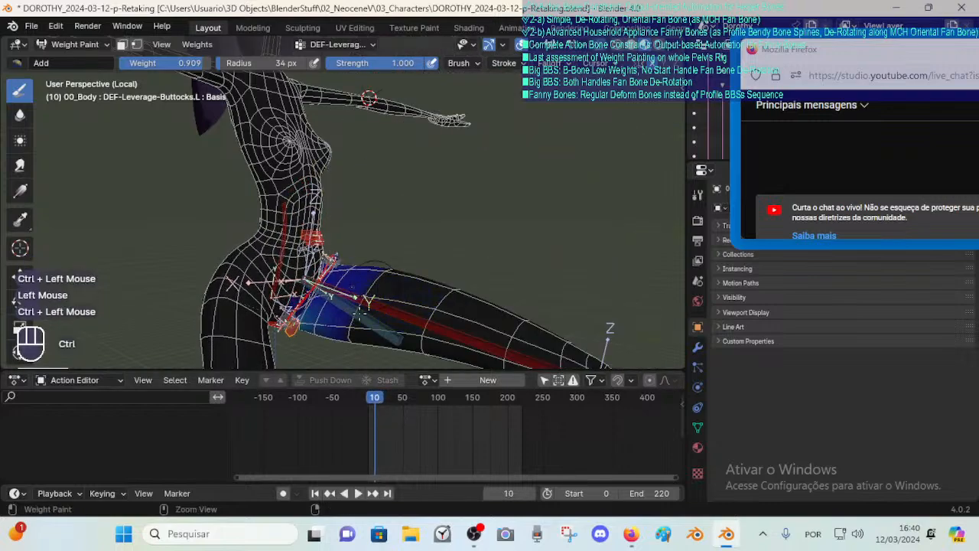
{"action": "middle_click_drag", "start_coordinate": [457, 244], "coordinate": [153, 159]}
{"action": "middle_click_drag", "start_coordinate": [352, 205], "coordinate": [225, 272]}
{"action": "middle_click_drag", "start_coordinate": [225, 272], "coordinate": [454, 228]}
{"action": "left_click", "coordinate": [265, 210], "text": "ctrl"}
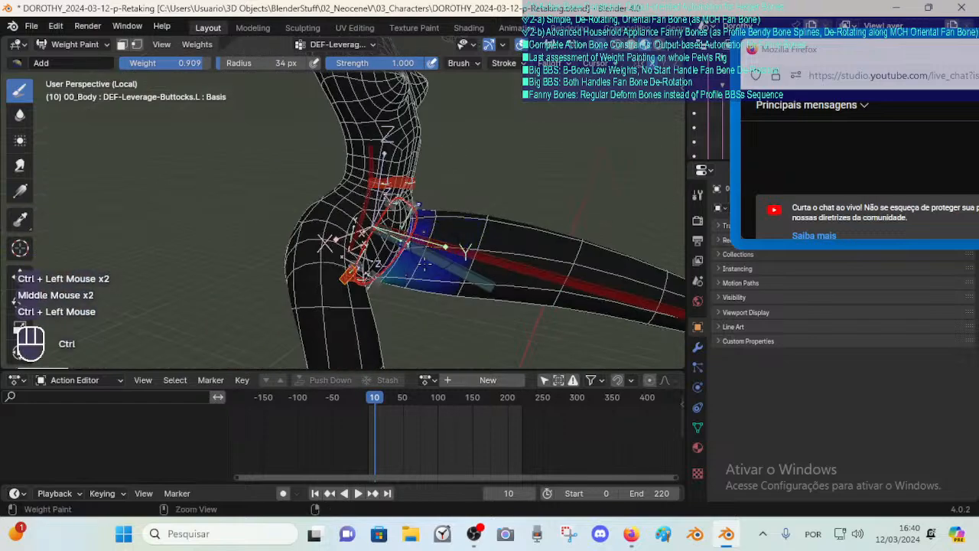
{"action": "mouse_move", "coordinate": [401, 301]}
{"action": "middle_mouse_down"}
{"action": "mouse_move", "coordinate": [421, 280]}
{"action": "mouse_move", "coordinate": [406, 244]}
{"action": "mouse_move", "coordinate": [444, 224]}
{"action": "mouse_move", "coordinate": [346, 303]}
{"action": "middle_mouse_up"}
{"action": "left_click", "coordinate": [406, 244], "text": "ctrl"}
Inspect the DEF-Crotch and FAN-Thigh.L weights and show the body's vertex group list.
{"action": "left_click", "coordinate": [391, 240], "text": "alt"}
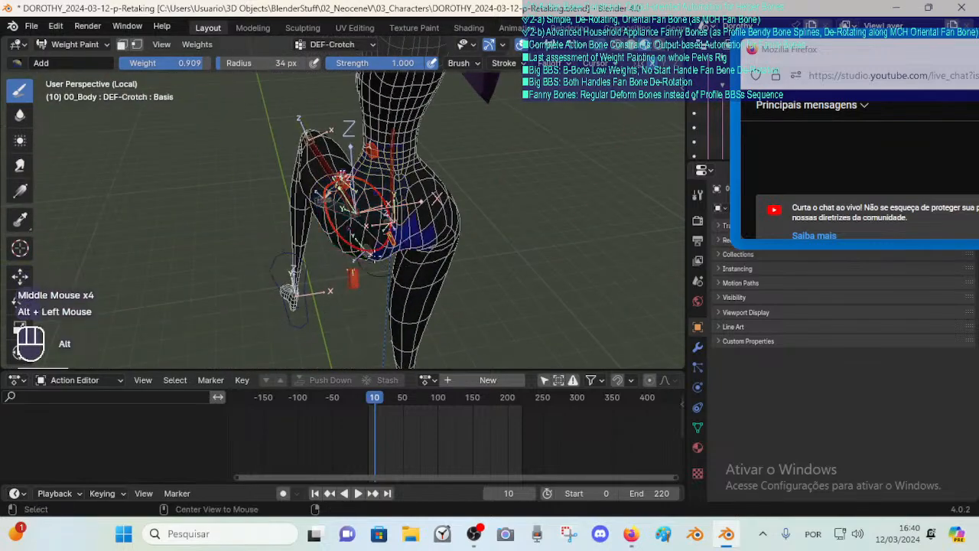
{"action": "middle_click_drag", "start_coordinate": [391, 240], "coordinate": [463, 253]}
{"action": "left_click", "coordinate": [329, 235], "text": "alt"}
{"action": "left_click", "coordinate": [698, 429]}
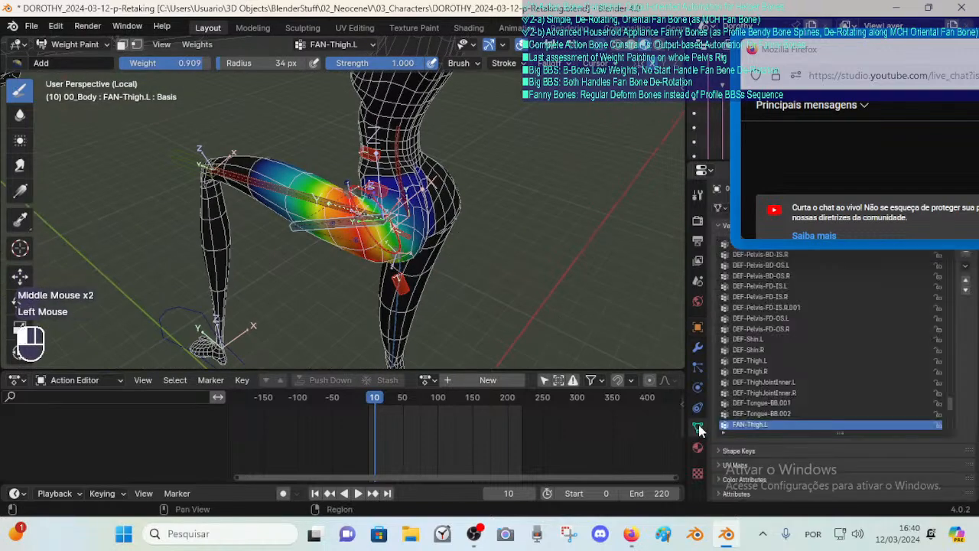
Switch to posing the armature, select the FAN-Thigh.L bone and show its bone properties.
{"action": "key", "text": "ctrl+Tab"}
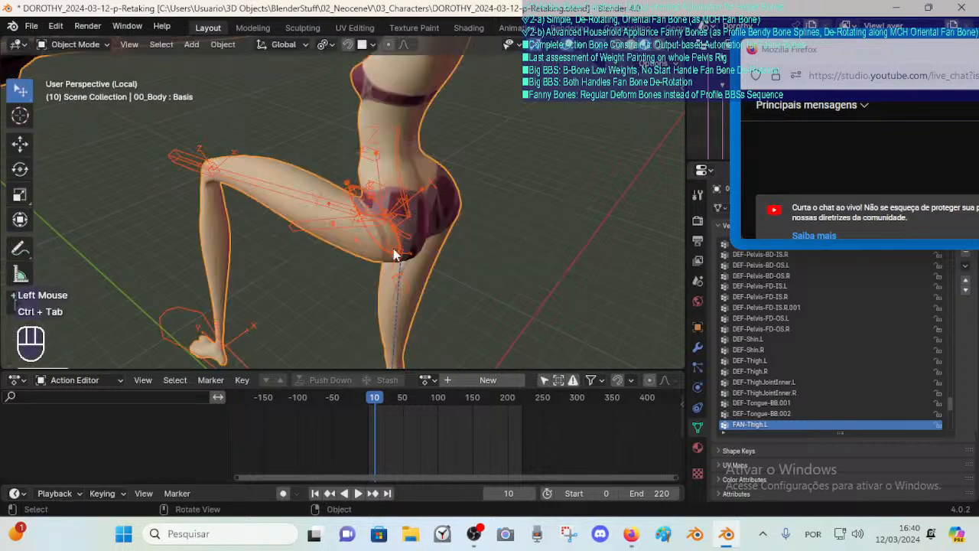
{"action": "left_click", "coordinate": [346, 223]}
{"action": "left_click", "coordinate": [355, 223]}
{"action": "key", "text": "ctrl+Tab"}
{"action": "left_click", "coordinate": [352, 226]}
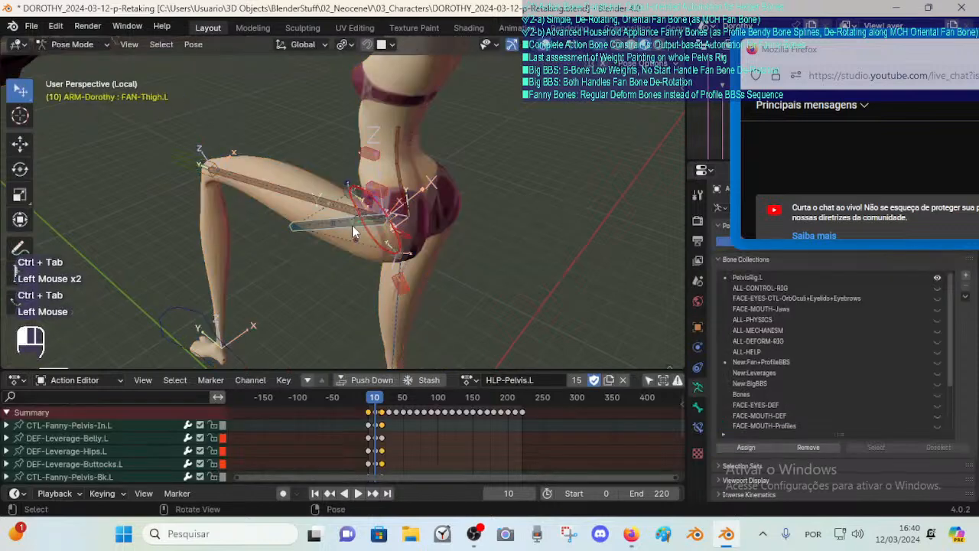
{"action": "left_click", "coordinate": [698, 410]}
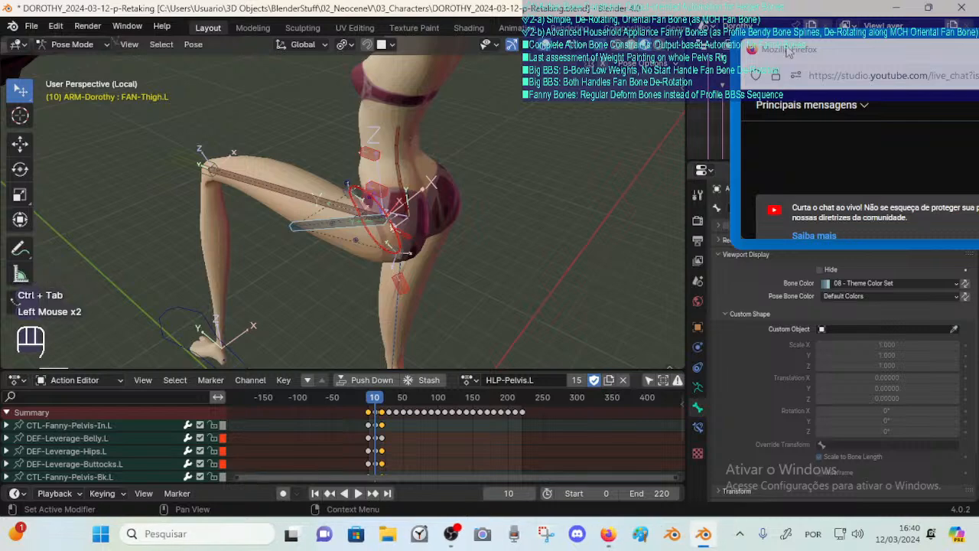
Return to weight painting 00_Body with the armature and activate the DEF-Thigh.L weights.
{"action": "left_click", "coordinate": [346, 208]}
{"action": "key", "text": "ctrl+Tab"}
{"action": "left_click", "coordinate": [339, 206]}
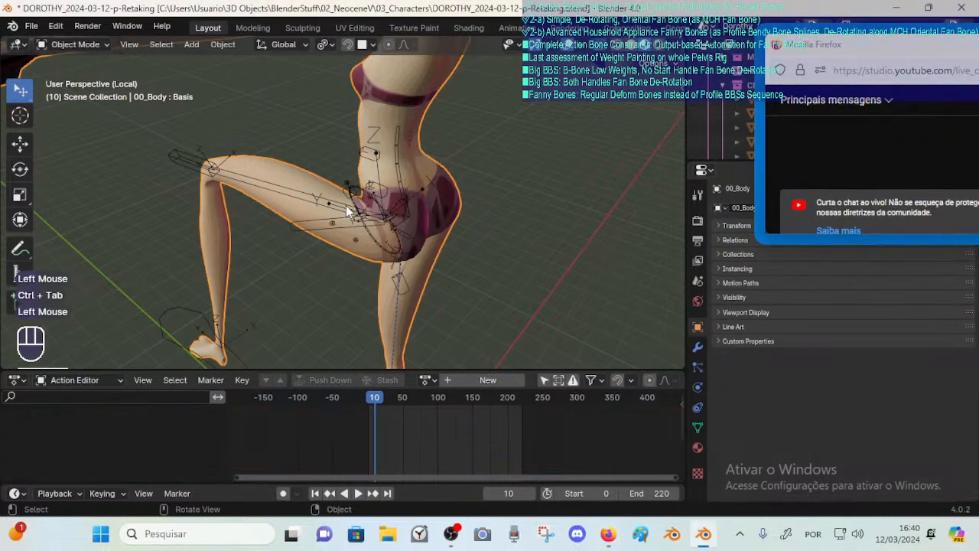
{"action": "left_click", "coordinate": [347, 208]}
{"action": "left_click", "coordinate": [351, 240], "text": "shift"}
{"action": "key", "text": "ctrl+Tab"}
{"action": "left_click", "coordinate": [256, 188]}
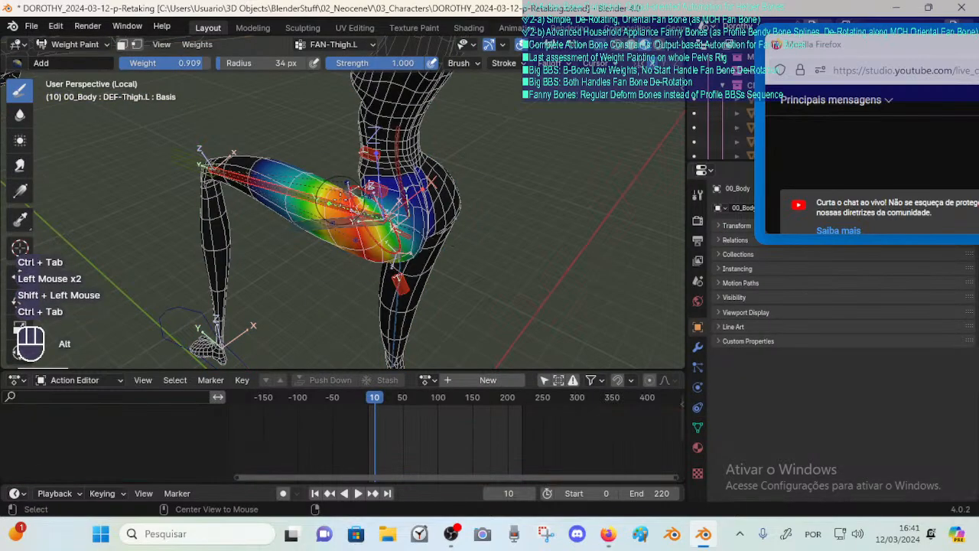
{"action": "left_click", "coordinate": [340, 208], "text": "alt"}
Set the Add brush's weight to 1.000 and its radius to 49 px for the DEF-Thigh.L weights.
{"action": "mouse_move", "coordinate": [344, 235]}
{"action": "middle_mouse_down", "text": "ctrl"}
{"action": "mouse_move", "coordinate": [373, 207]}
{"action": "mouse_move", "coordinate": [374, 173]}
{"action": "middle_mouse_up", "text": "ctrl"}
{"action": "middle_click_drag", "start_coordinate": [374, 173], "coordinate": [390, 244]}
{"action": "middle_click_drag", "start_coordinate": [390, 245], "coordinate": [316, 263]}
{"action": "mouse_move", "coordinate": [337, 258]}
{"action": "middle_mouse_down"}
{"action": "mouse_move", "coordinate": [349, 307]}
{"action": "mouse_move", "coordinate": [317, 311]}
{"action": "mouse_move", "coordinate": [346, 264]}
{"action": "middle_mouse_up"}
{"action": "key", "text": "ctrl+f"}
{"action": "left_click", "coordinate": [175, 148]}
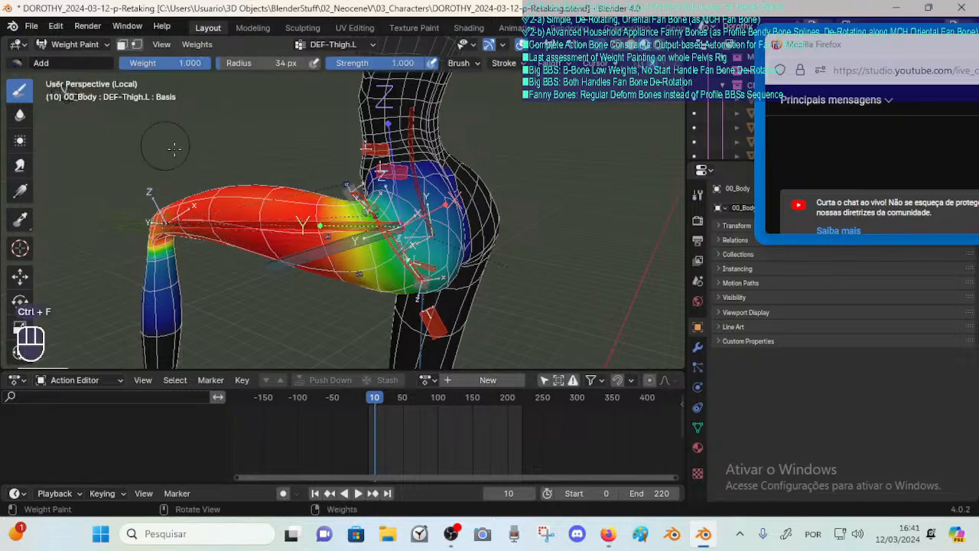
{"action": "key", "text": "f"}
{"action": "left_click", "coordinate": [273, 242]}
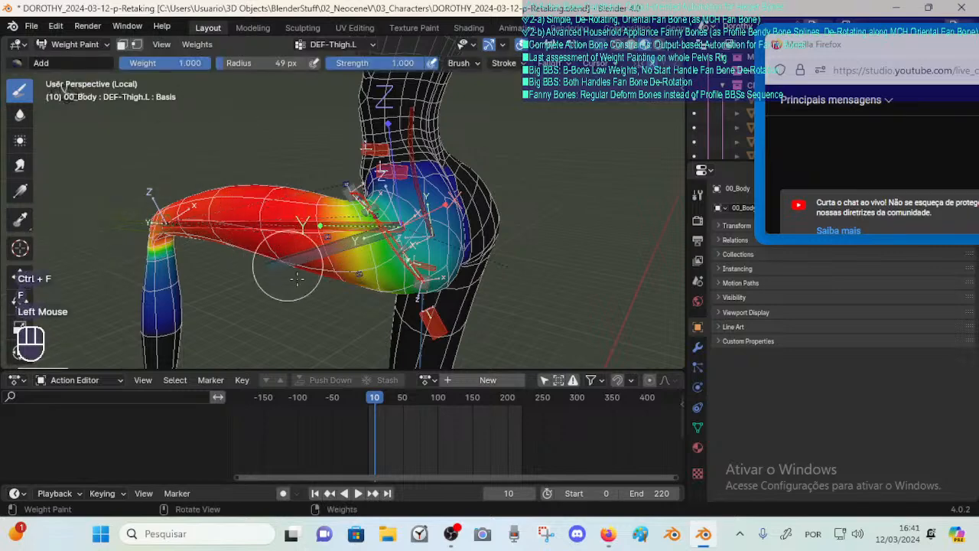
Add DEF-Thigh.L weight around the upper left thigh from several sides, reducing the brush radius to 24 px.
{"action": "mouse_move", "coordinate": [272, 265]}
{"action": "middle_mouse_down"}
{"action": "mouse_move", "coordinate": [302, 287]}
{"action": "mouse_move", "coordinate": [303, 234]}
{"action": "mouse_move", "coordinate": [319, 230]}
{"action": "mouse_move", "coordinate": [303, 310]}
{"action": "middle_mouse_up"}
{"action": "left_click", "coordinate": [326, 226]}
{"action": "left_click", "coordinate": [319, 230]}
{"action": "left_click", "coordinate": [302, 223]}
{"action": "mouse_move", "coordinate": [301, 212]}
{"action": "middle_mouse_down"}
{"action": "mouse_move", "coordinate": [450, 298]}
{"action": "mouse_move", "coordinate": [461, 267]}
{"action": "mouse_move", "coordinate": [448, 280]}
{"action": "middle_mouse_up"}
{"action": "left_click", "coordinate": [450, 298]}
{"action": "left_click", "coordinate": [497, 234]}
{"action": "middle_click_drag", "start_coordinate": [496, 234], "coordinate": [353, 290]}
{"action": "left_click", "coordinate": [354, 290]}
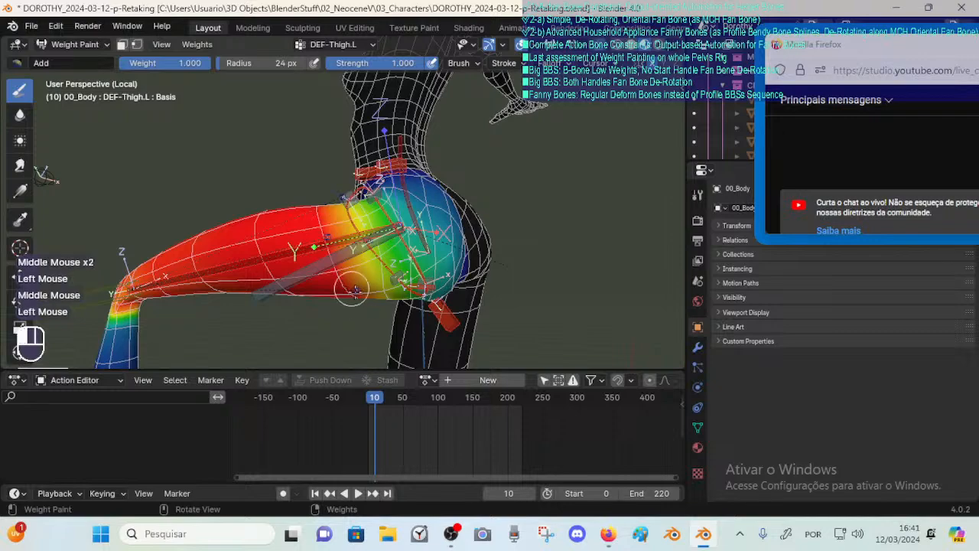
Try one more Add stroke on the DEF-Thigh.L weights and undo it.
{"action": "middle_click_drag", "start_coordinate": [365, 230], "coordinate": [375, 197]}
{"action": "middle_click_drag", "start_coordinate": [374, 197], "coordinate": [306, 245]}
{"action": "middle_click_drag", "start_coordinate": [289, 182], "coordinate": [35, 90]}
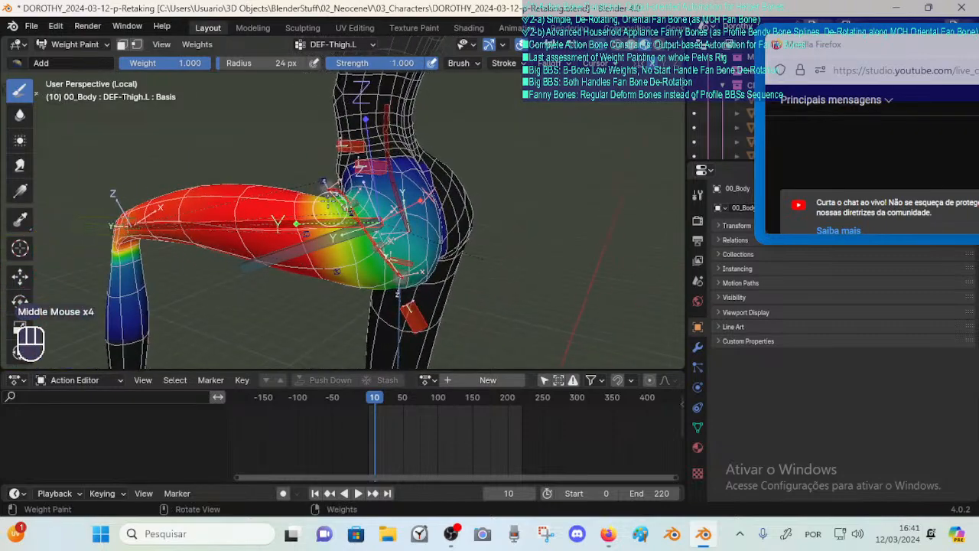
{"action": "left_click", "coordinate": [35, 90]}
{"action": "middle_click_drag", "start_coordinate": [357, 291], "coordinate": [298, 225]}
{"action": "key", "text": "ctrl+z"}
Inspect the FAN-Thigh.L weights and activate the DEF-FannyPelvis-Bk-Out.L weights.
{"action": "left_click", "coordinate": [335, 229], "text": "alt"}
{"action": "middle_click_drag", "start_coordinate": [39, 97], "coordinate": [36, 84]}
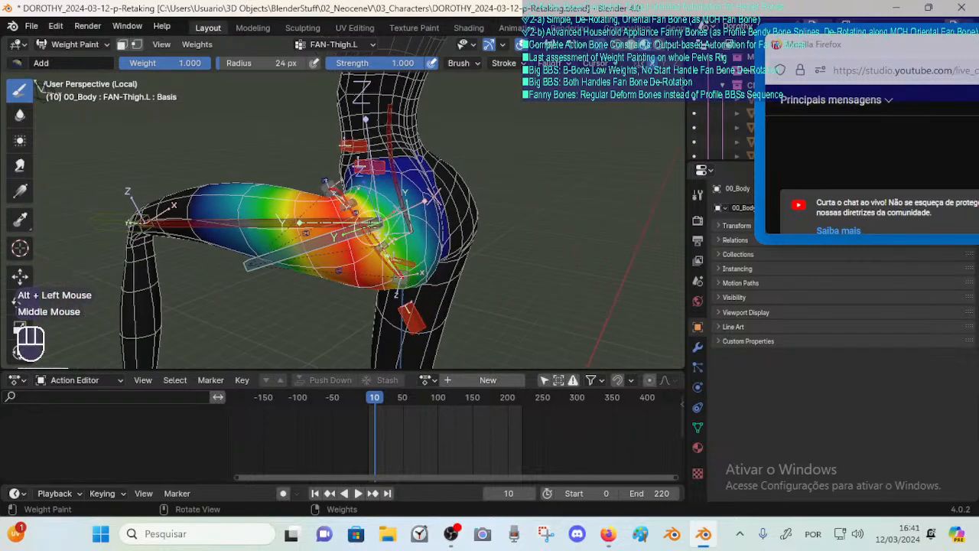
{"action": "left_click", "coordinate": [370, 243], "text": "alt"}
{"action": "left_click", "coordinate": [369, 241], "text": "alt"}
{"action": "middle_click_drag", "start_coordinate": [368, 241], "coordinate": [359, 237]}
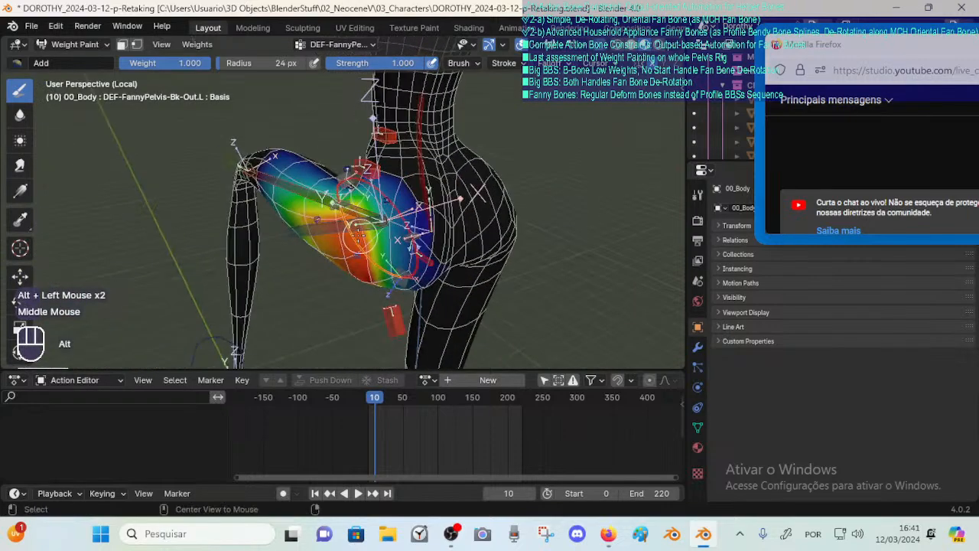
Examine the DEF-FannyPelvis-Ft-Out.L and DEF-FannyPelvis-Bk-Out.L weights on the left thigh, activating each bone in turn.
{"action": "left_click", "coordinate": [367, 206], "text": "alt"}
{"action": "left_click", "coordinate": [383, 222], "text": "alt"}
{"action": "left_click", "coordinate": [388, 226], "text": "alt"}
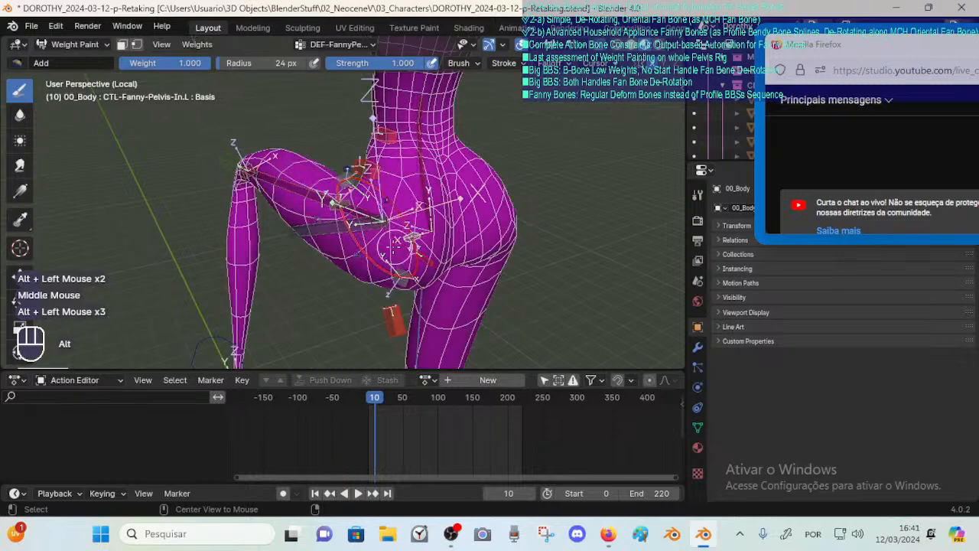
{"action": "left_click", "coordinate": [388, 226], "text": "alt"}
{"action": "left_click", "coordinate": [367, 210], "text": "alt"}
{"action": "left_click", "coordinate": [340, 193], "text": "alt"}
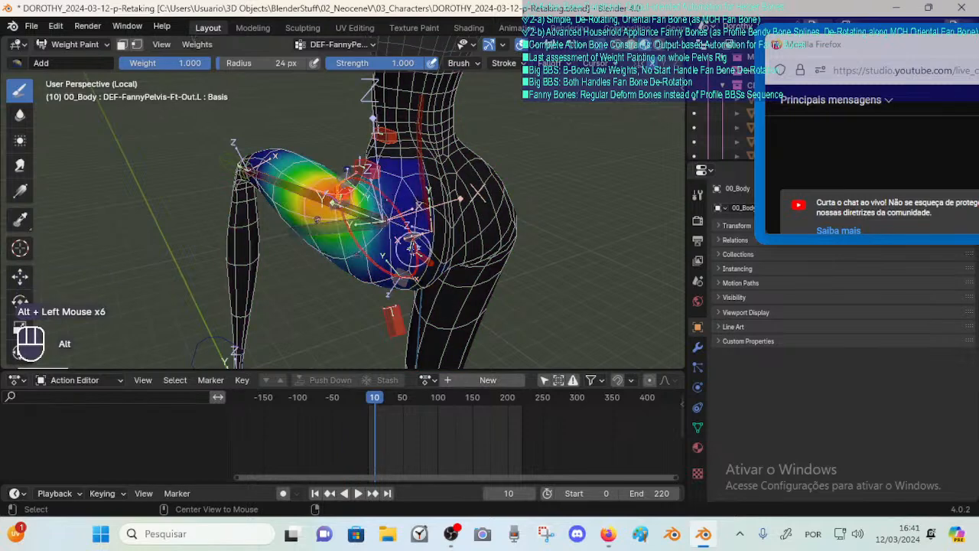
{"action": "left_click", "coordinate": [341, 190], "text": "alt"}
{"action": "left_click", "coordinate": [339, 189], "text": "alt"}
{"action": "left_click", "coordinate": [337, 189], "text": "alt"}
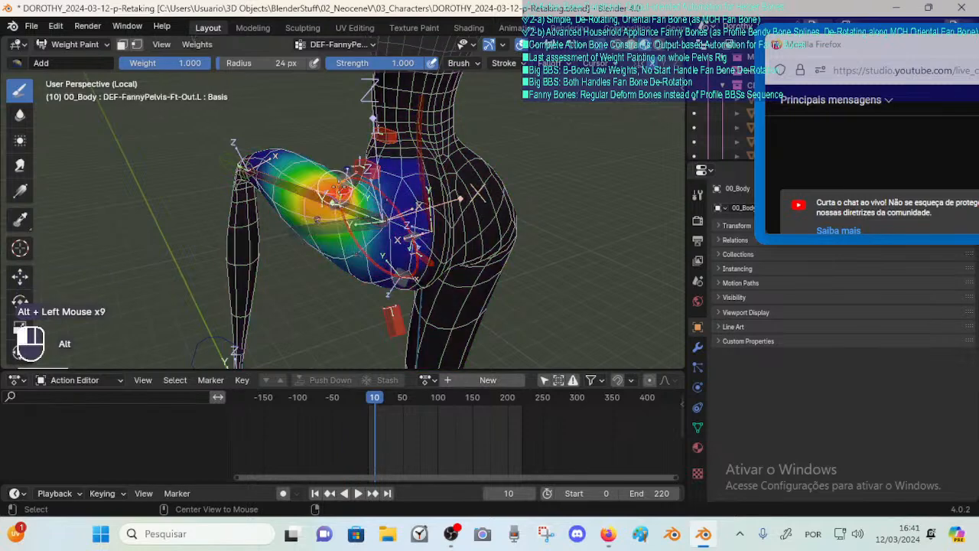
{"action": "left_click", "coordinate": [378, 260], "text": "alt"}
{"action": "left_click", "coordinate": [380, 265], "text": "alt"}
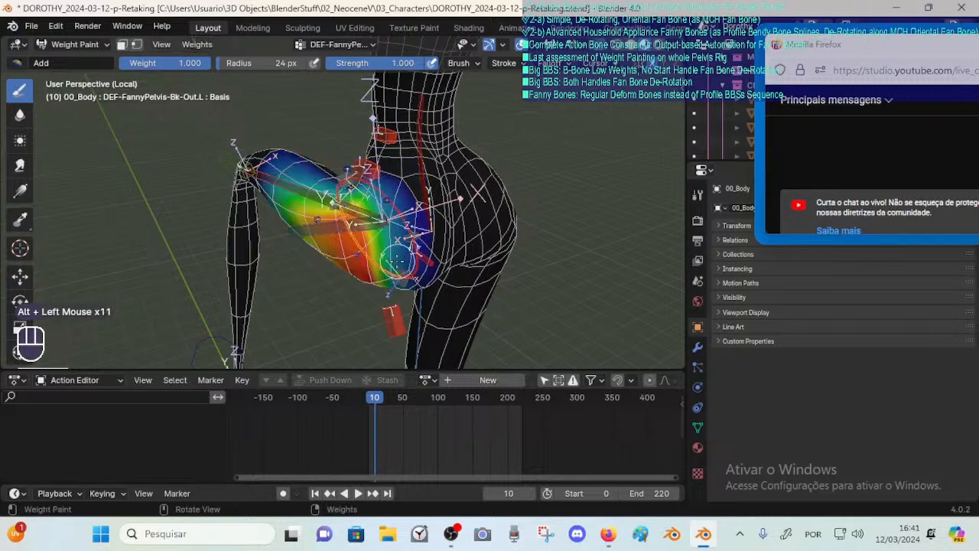
Activate FAN-Thigh.L and inspect its weights along the raised left thigh and hip.
{"action": "middle_click_drag", "start_coordinate": [396, 260], "coordinate": [389, 248]}
{"action": "left_click", "coordinate": [388, 246], "text": "alt"}
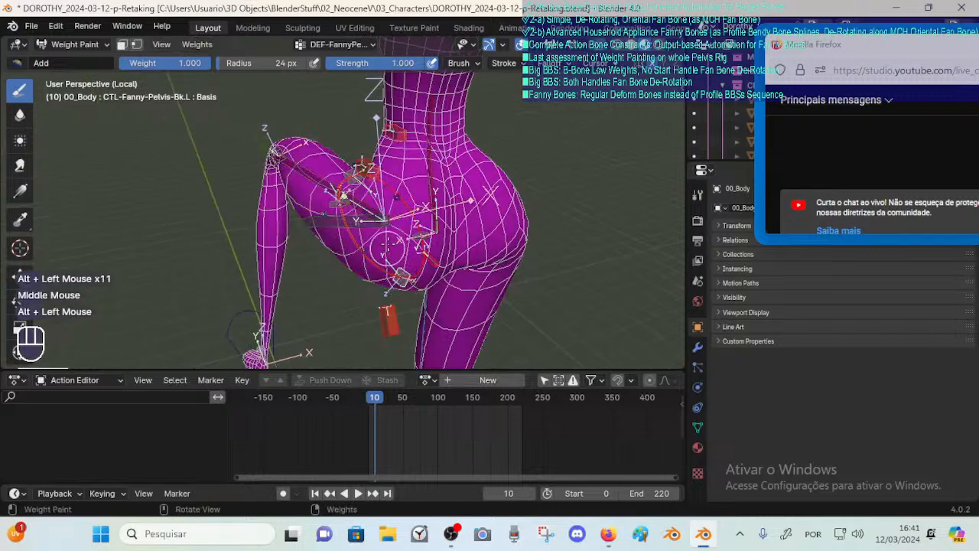
{"action": "left_click", "coordinate": [375, 168], "text": "alt"}
{"action": "middle_click_drag", "start_coordinate": [375, 167], "coordinate": [425, 183]}
{"action": "left_click", "coordinate": [318, 247], "text": "alt"}
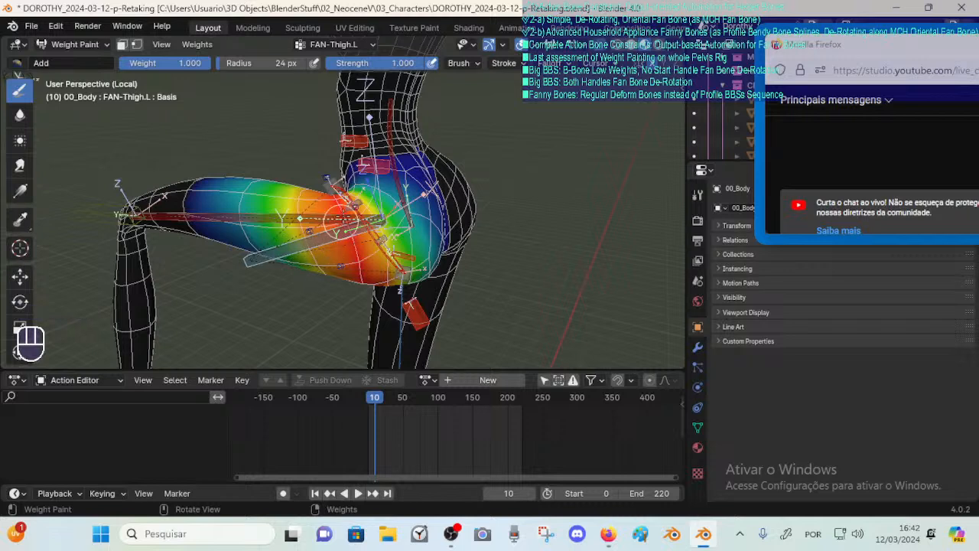
{"action": "left_click", "coordinate": [339, 197], "text": "alt"}
{"action": "left_click", "coordinate": [327, 238], "text": "alt"}
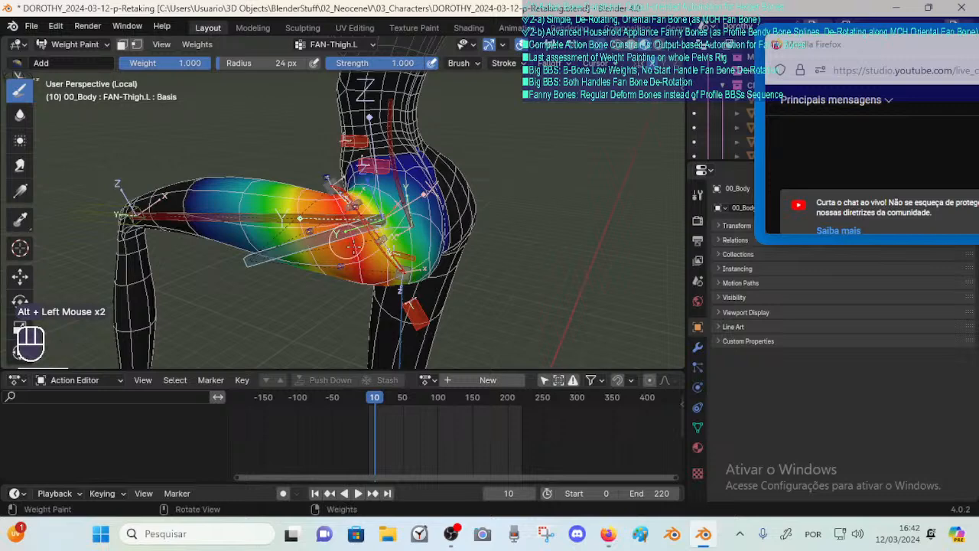
Compare the DEF-FannyPelvis-Ft-In.L and DEF-FannyPelvis-Bk-Out.L weights with those of FAN-Thigh.L.
{"action": "middle_click_drag", "start_coordinate": [343, 242], "coordinate": [364, 272]}
{"action": "left_click", "coordinate": [368, 253], "text": "alt"}
{"action": "left_click", "coordinate": [341, 194], "text": "alt"}
{"action": "left_click", "coordinate": [370, 188], "text": "alt"}
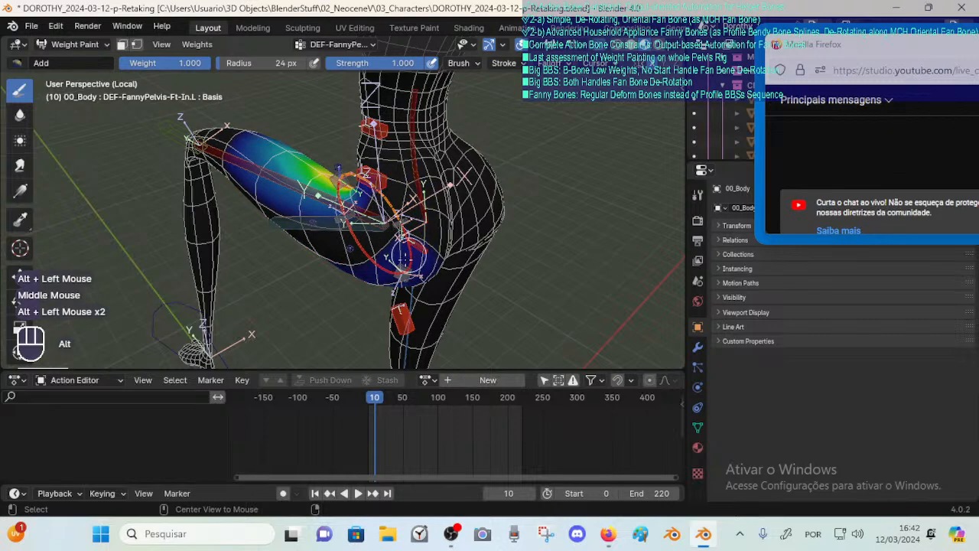
{"action": "left_click", "coordinate": [398, 260], "text": "alt"}
{"action": "left_click", "coordinate": [372, 259], "text": "alt"}
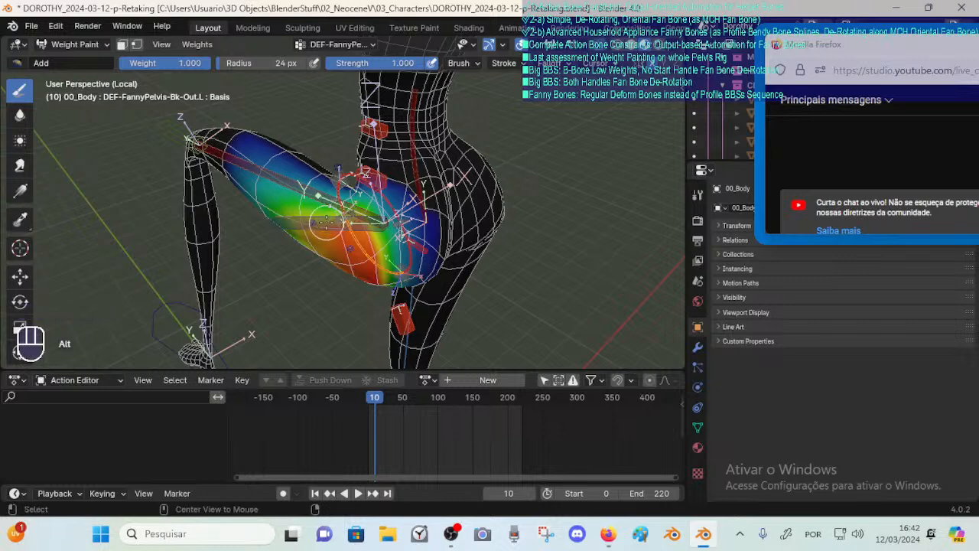
{"action": "left_click", "coordinate": [348, 236], "text": "alt"}
{"action": "left_click", "coordinate": [357, 241], "text": "alt"}
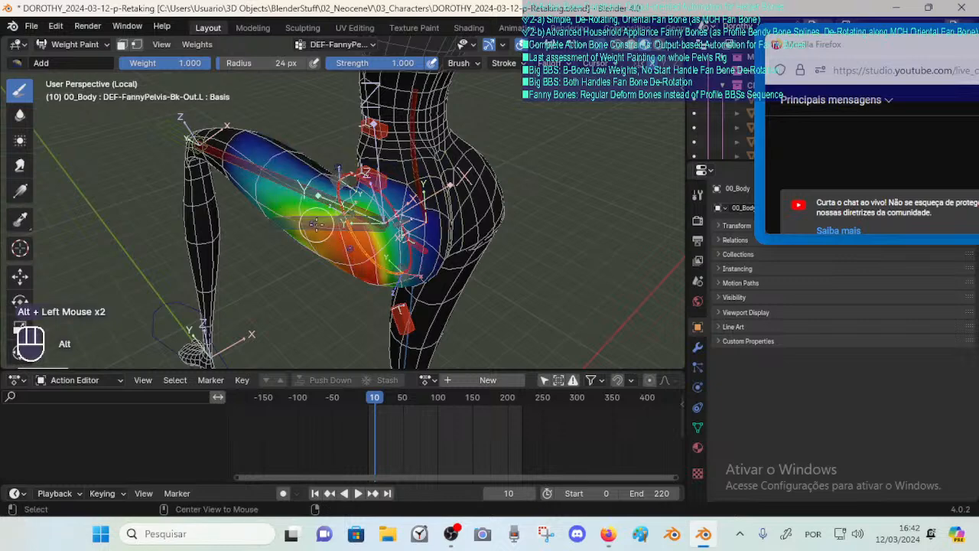
{"action": "left_click", "coordinate": [336, 231], "text": "alt"}
{"action": "left_click", "coordinate": [356, 248], "text": "alt"}
{"action": "left_click", "coordinate": [354, 246], "text": "alt"}
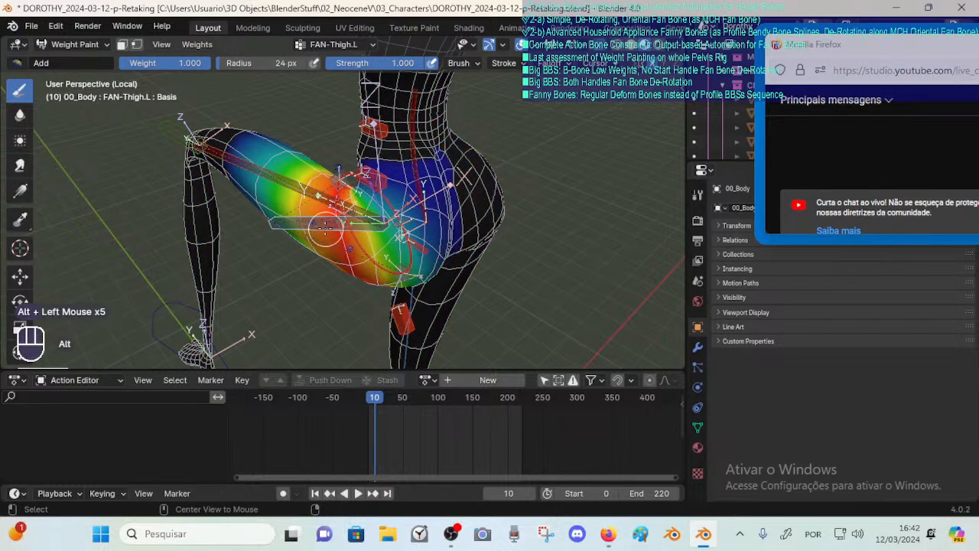
{"action": "middle_click_drag", "start_coordinate": [354, 246], "coordinate": [337, 215]}
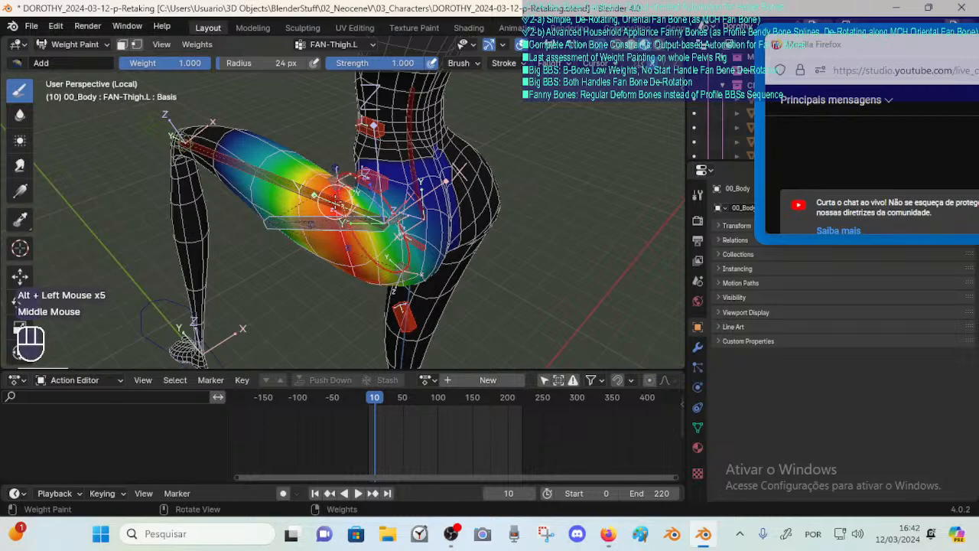
Select the left DEF-FannyPelvis bones together, with DEF-FannyPelvis-Bk-In.L as the active one.
{"action": "left_click", "coordinate": [364, 246], "text": "alt"}
{"action": "left_click", "coordinate": [379, 206], "text": "shift"}
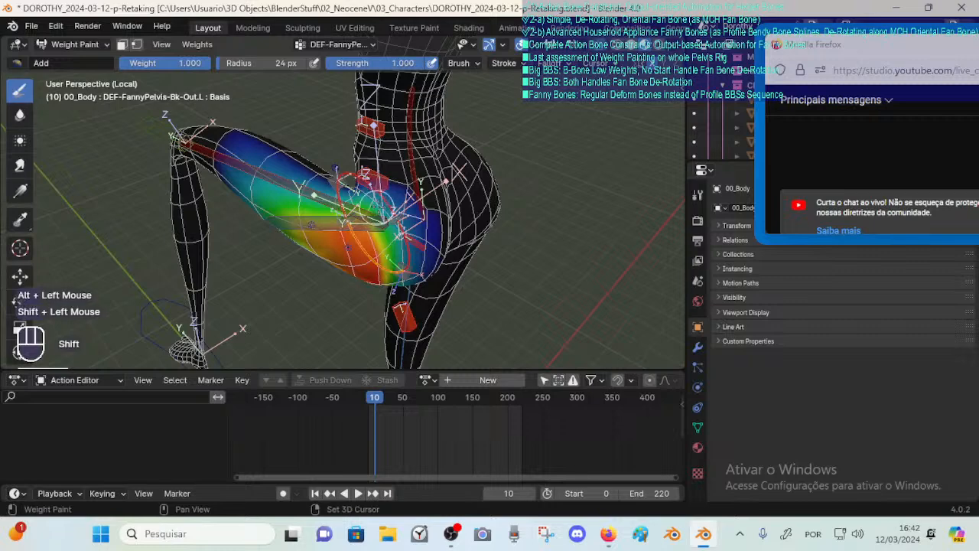
{"action": "key", "text": "ctrl+z"}
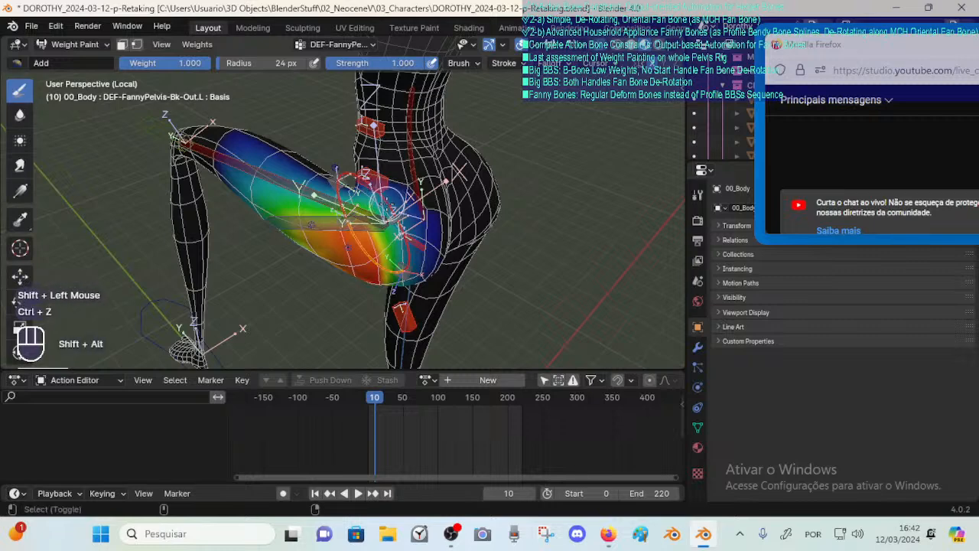
{"action": "left_click", "coordinate": [390, 204], "text": "alt+shift"}
{"action": "left_click", "coordinate": [369, 254], "text": "alt+shift"}
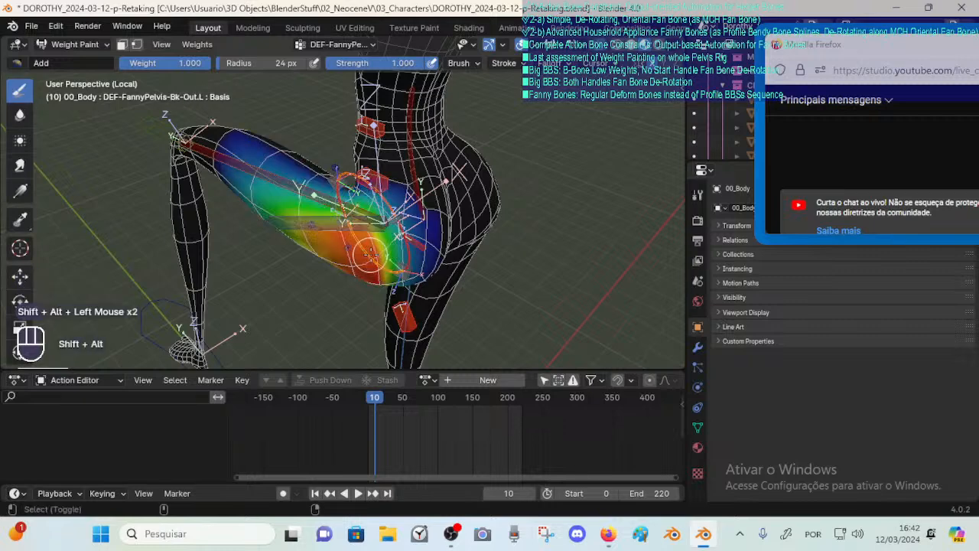
{"action": "left_click", "coordinate": [382, 201], "text": "alt+shift"}
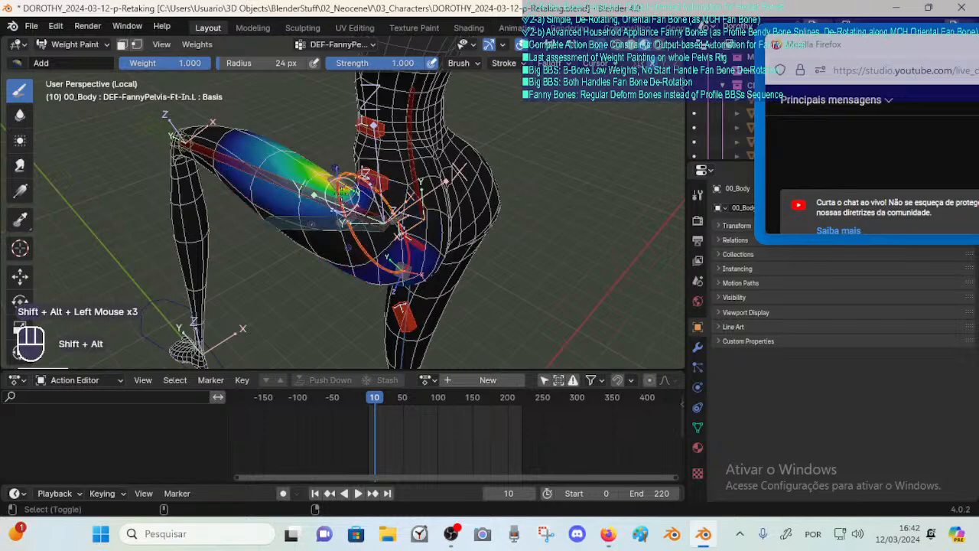
{"action": "left_click", "coordinate": [342, 196], "text": "alt+shift"}
{"action": "left_click", "coordinate": [400, 253], "text": "alt+shift"}
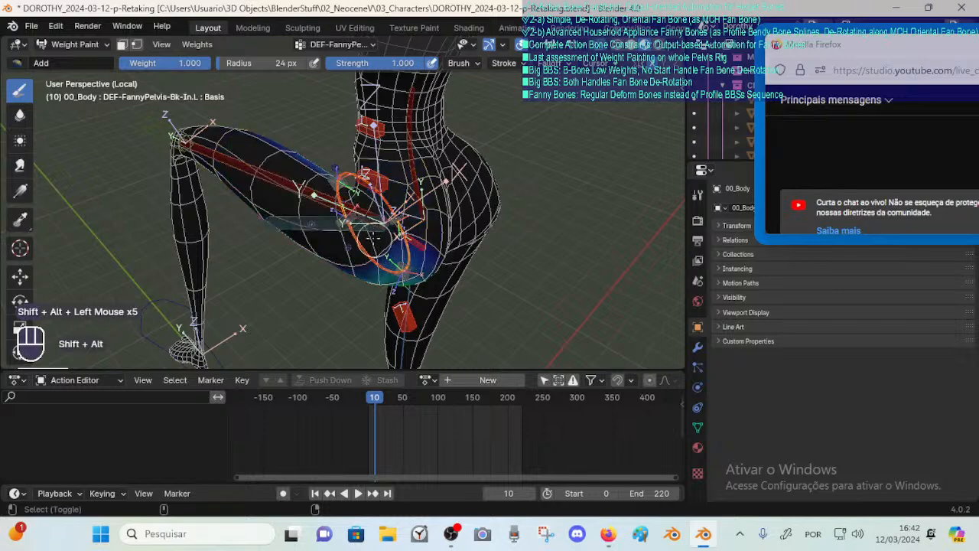
Turn on Multi-Paint to examine the combined weights of the selected bones, and turn it off again.
{"action": "middle_click_drag", "start_coordinate": [646, 62], "coordinate": [579, 66]}
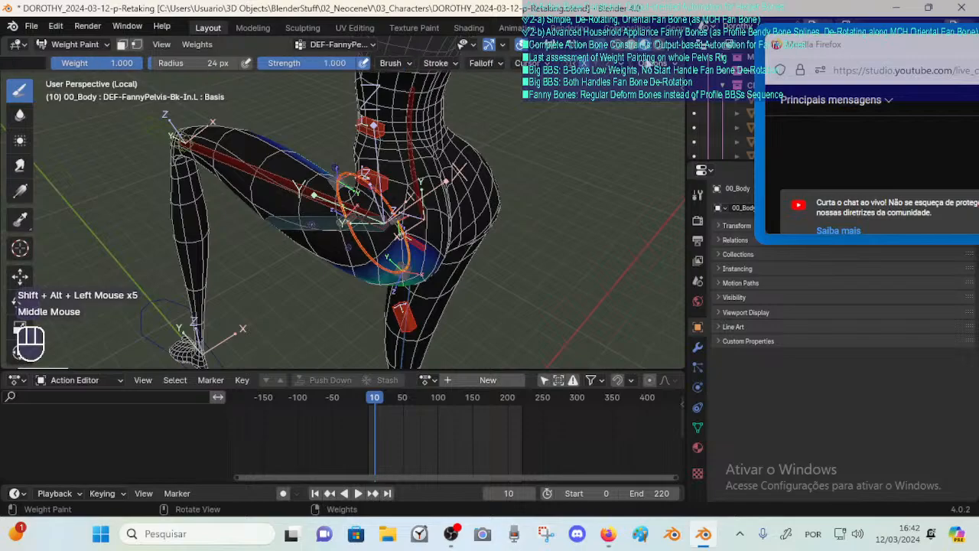
{"action": "left_click", "coordinate": [651, 64]}
{"action": "left_click", "coordinate": [618, 123]}
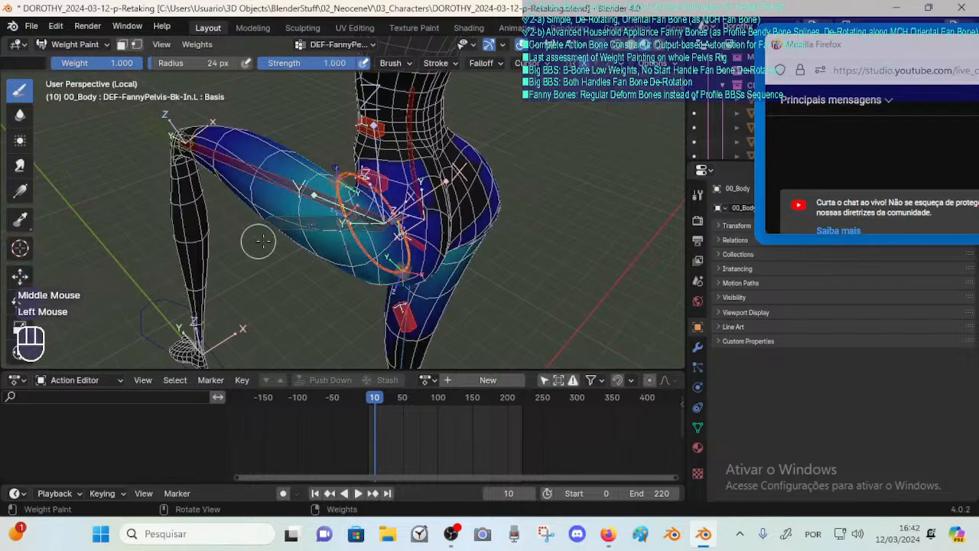
{"action": "mouse_move", "coordinate": [263, 175]}
{"action": "middle_mouse_down"}
{"action": "mouse_move", "coordinate": [513, 183]}
{"action": "mouse_move", "coordinate": [550, 203]}
{"action": "mouse_move", "coordinate": [375, 205]}
{"action": "mouse_move", "coordinate": [444, 206]}
{"action": "mouse_move", "coordinate": [409, 203]}
{"action": "middle_mouse_up"}
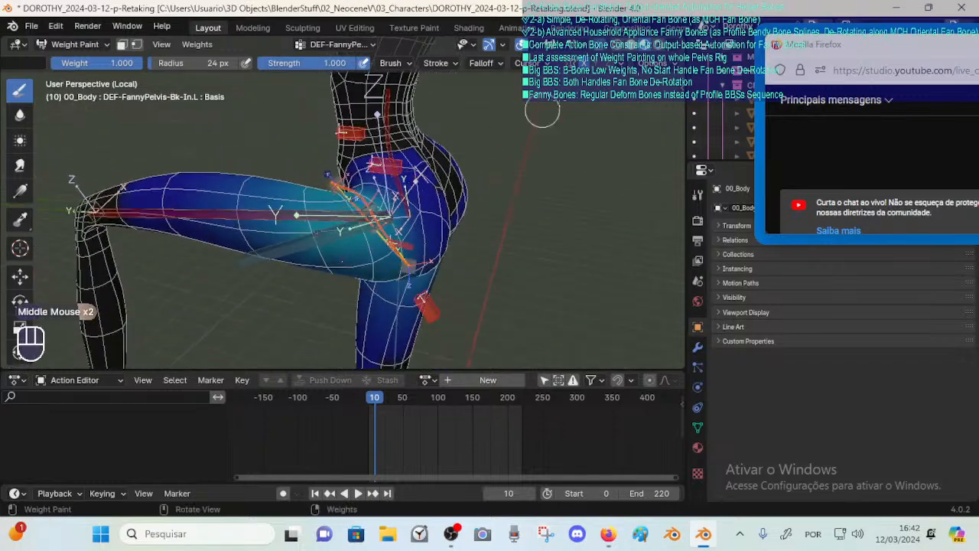
{"action": "left_click", "coordinate": [659, 64]}
{"action": "left_click", "coordinate": [618, 124]}
Deselect all bones and compare the DEF-Thigh.L weights with the FAN-Thigh.L weights around the left thigh.
{"action": "mouse_move", "coordinate": [518, 186]}
{"action": "middle_mouse_down"}
{"action": "mouse_move", "coordinate": [396, 238]}
{"action": "mouse_move", "coordinate": [380, 235]}
{"action": "mouse_move", "coordinate": [417, 218]}
{"action": "mouse_move", "coordinate": [405, 274]}
{"action": "mouse_move", "coordinate": [382, 274]}
{"action": "middle_mouse_up"}
{"action": "key", "text": "alt+a"}
{"action": "left_click", "coordinate": [371, 234], "text": "alt"}
{"action": "left_click", "coordinate": [413, 208], "text": "alt"}
{"action": "left_click", "coordinate": [410, 244], "text": "alt"}
{"action": "left_click", "coordinate": [417, 273], "text": "alt"}
{"action": "middle_click_drag", "start_coordinate": [430, 227], "coordinate": [359, 235]}
{"action": "left_click", "coordinate": [357, 238], "text": "alt"}
{"action": "left_click", "coordinate": [356, 236], "text": "alt"}
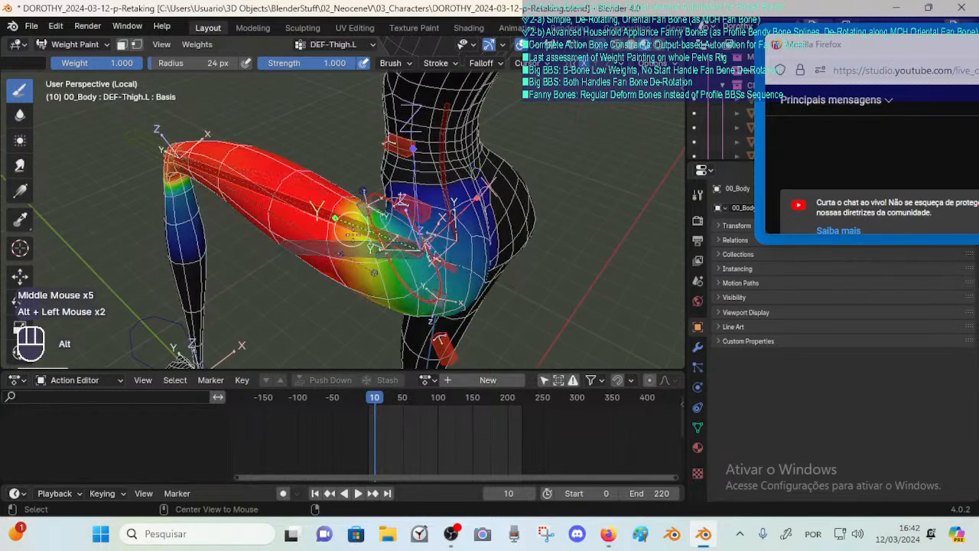
{"action": "left_click", "coordinate": [370, 248], "text": "alt"}
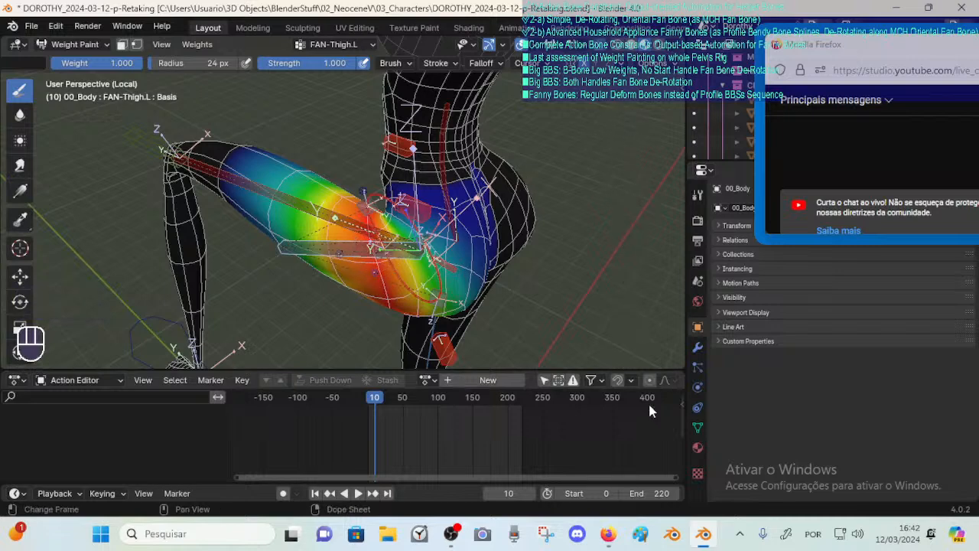
{"action": "middle_click_drag", "start_coordinate": [413, 272], "coordinate": [438, 226]}
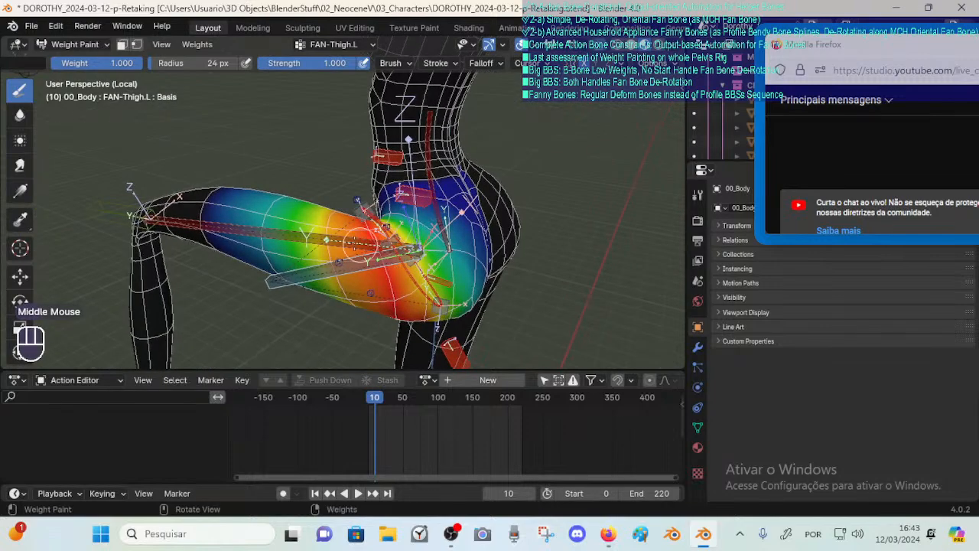
Leave Weight Paint mode on the body mesh and put the ARM-Dorothy armature in Pose Mode.
{"action": "key", "text": "ctrl+Tab"}
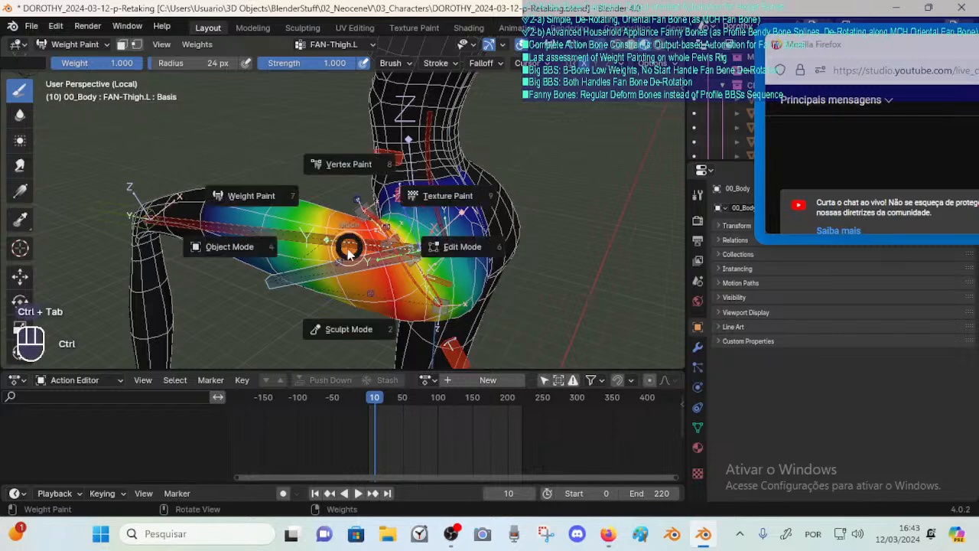
{"action": "left_click", "coordinate": [228, 246]}
{"action": "left_click", "coordinate": [399, 267]}
{"action": "left_click", "coordinate": [398, 278], "text": "shift"}
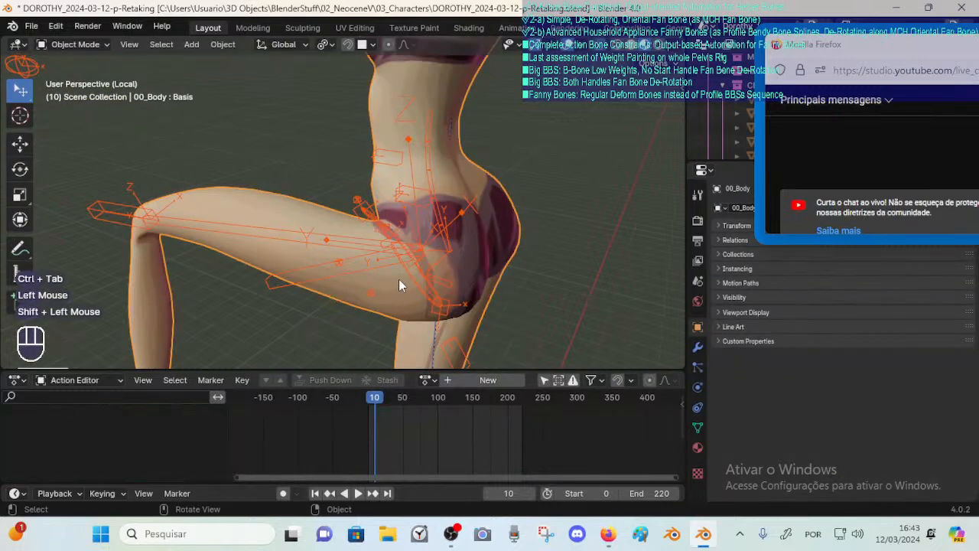
{"action": "key", "text": "ctrl+Tab"}
{"action": "left_click", "coordinate": [403, 266]}
{"action": "left_click", "coordinate": [400, 270]}
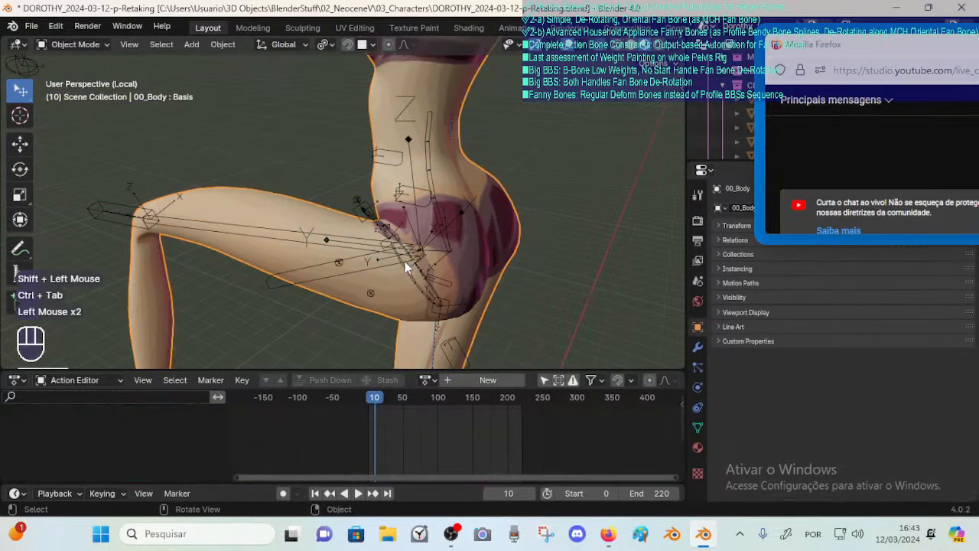
{"action": "left_click", "coordinate": [395, 274]}
{"action": "left_click", "coordinate": [392, 283], "text": "shift"}
{"action": "key", "text": "ctrl+Tab"}
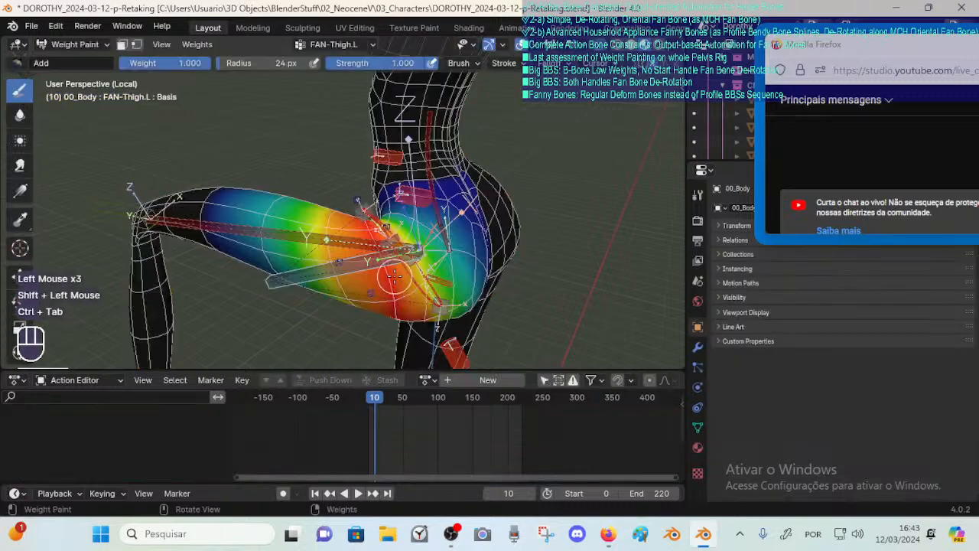
{"action": "key", "text": "ctrl+Tab"}
{"action": "left_click", "coordinate": [280, 276]}
{"action": "key", "text": "ctrl+Tab"}
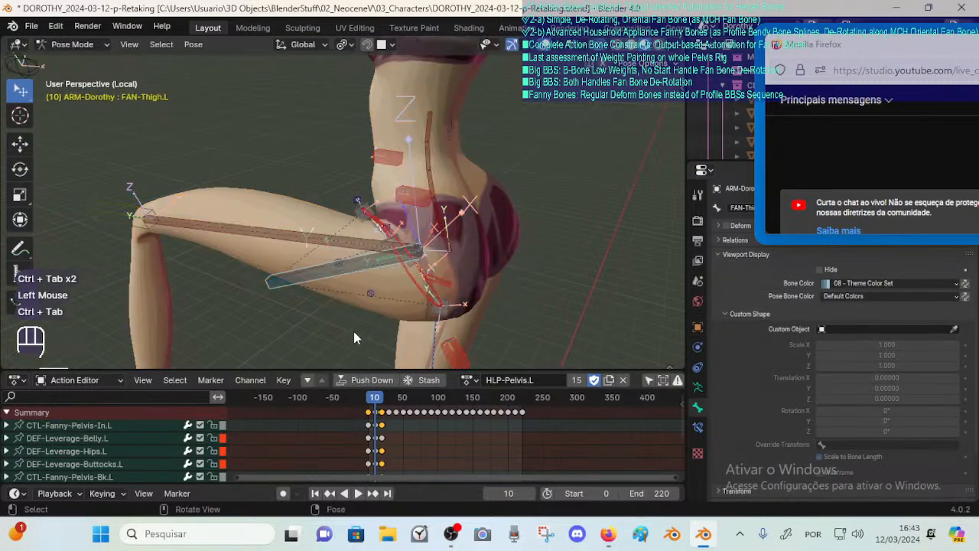
Snap the frame 17 keys of CTL-Fanny-Pelvis-Out.L and CTL-Fanny-Pelvis-Ft.L to frame 20.
{"action": "key", "text": "Up"}
{"action": "middle_click_drag", "start_coordinate": [393, 321], "coordinate": [416, 341], "text": "shift"}
{"action": "key", "text": "Up"}
{"action": "key", "text": "Down"}
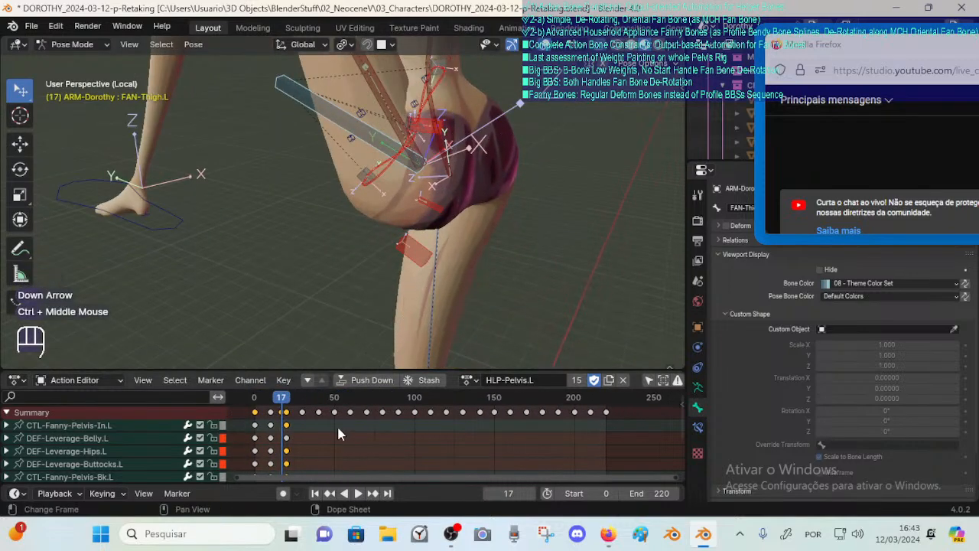
{"action": "key", "text": "Down"}
{"action": "key", "text": "Up"}
{"action": "left_click", "coordinate": [280, 413]}
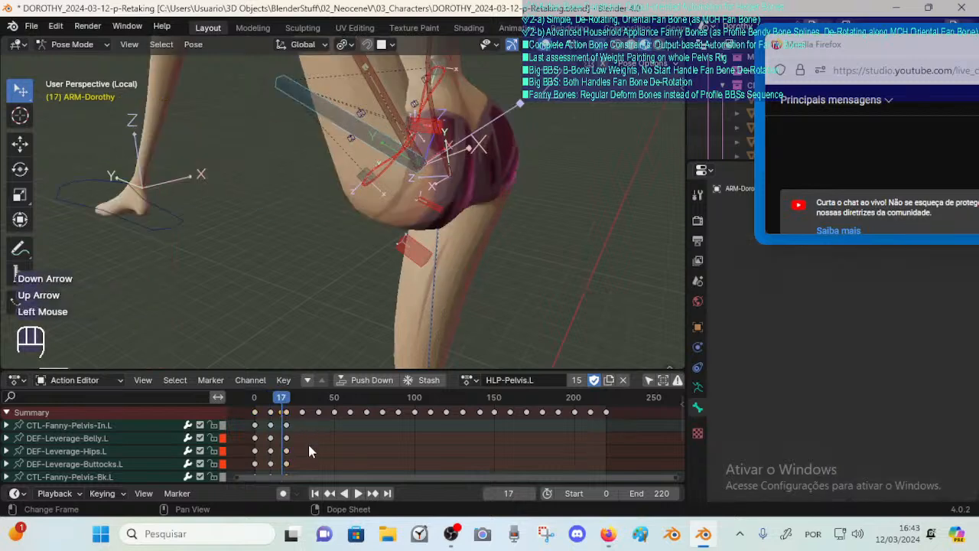
{"action": "middle_click_drag", "start_coordinate": [308, 451], "coordinate": [310, 424]}
{"action": "key", "text": "Up"}
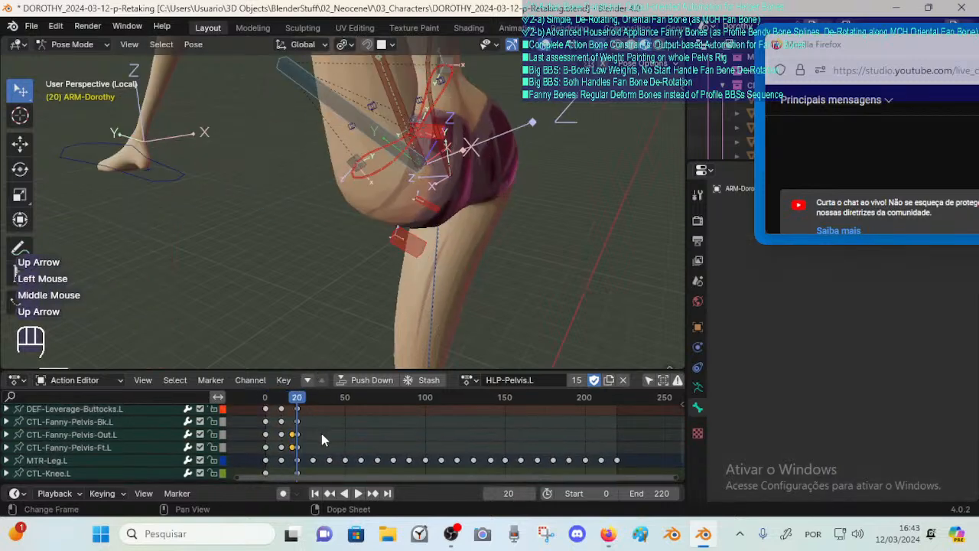
{"action": "key", "text": "f"}
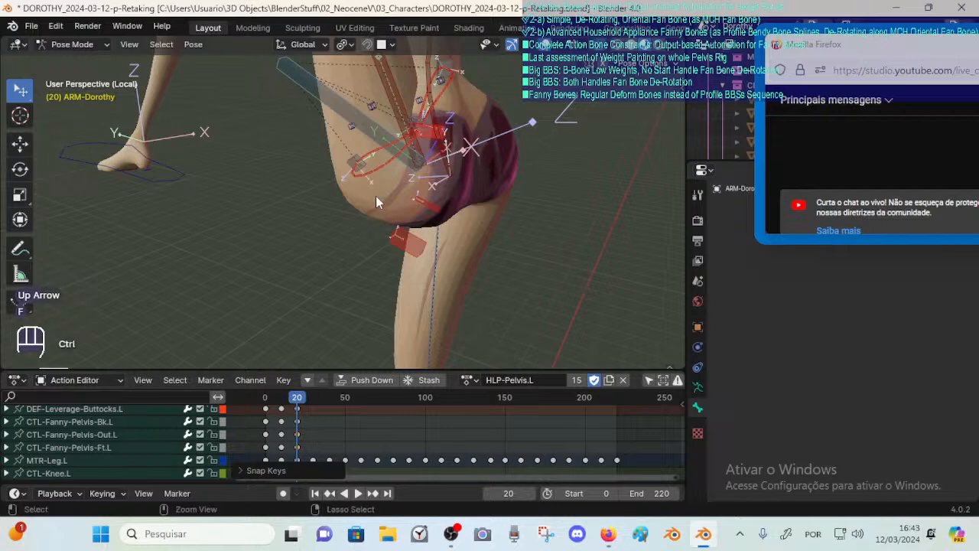
Check the hip pose between the neighbouring keyframes, and with Auto Keying turned on, save the file.
{"action": "middle_click_drag", "start_coordinate": [375, 196], "coordinate": [367, 244], "text": "ctrl"}
{"action": "middle_click_drag", "start_coordinate": [367, 244], "coordinate": [330, 312], "text": "shift"}
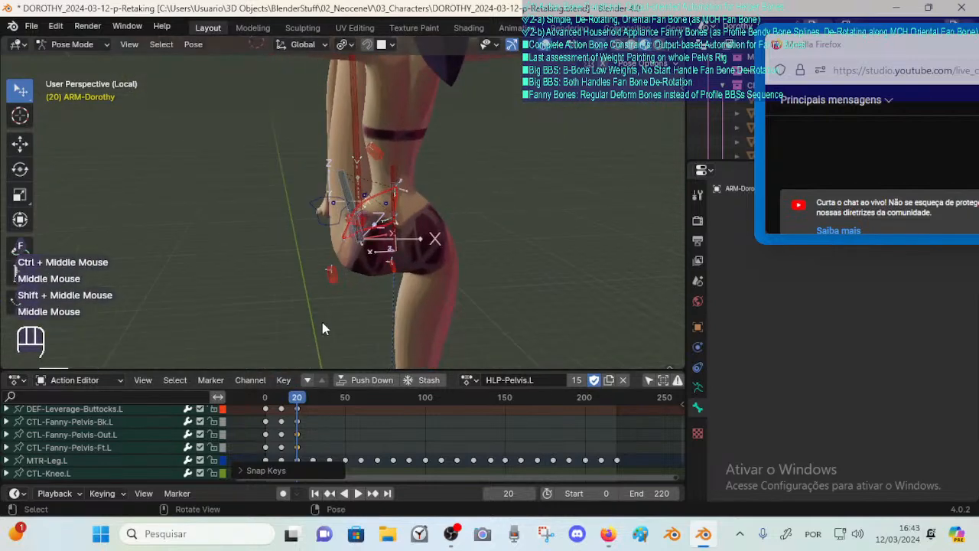
{"action": "key", "text": "Down"}
{"action": "key", "text": "Up"}
{"action": "key", "text": "Down"}
{"action": "key", "text": "Up"}
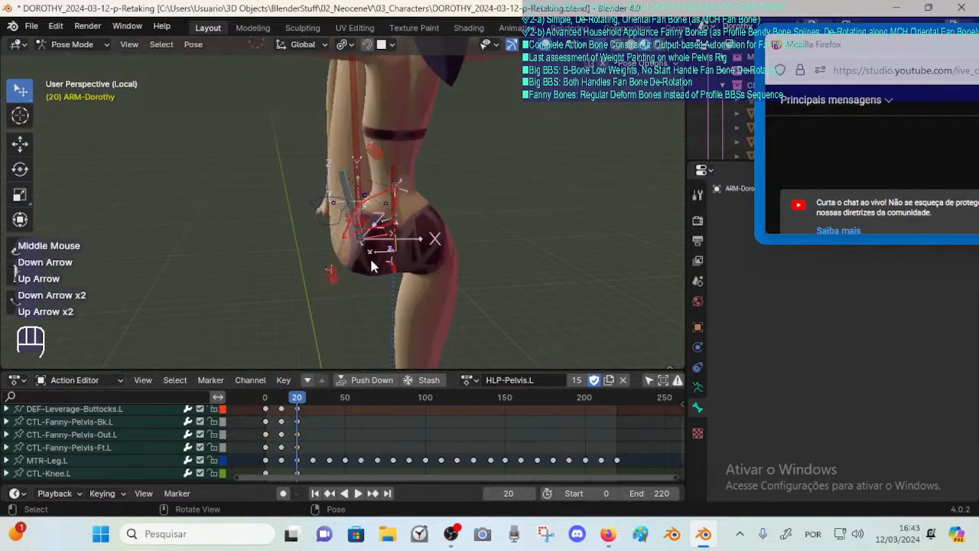
{"action": "key", "text": "ctrl"}
{"action": "left_click", "coordinate": [283, 492]}
{"action": "key", "text": "ctrl+s"}
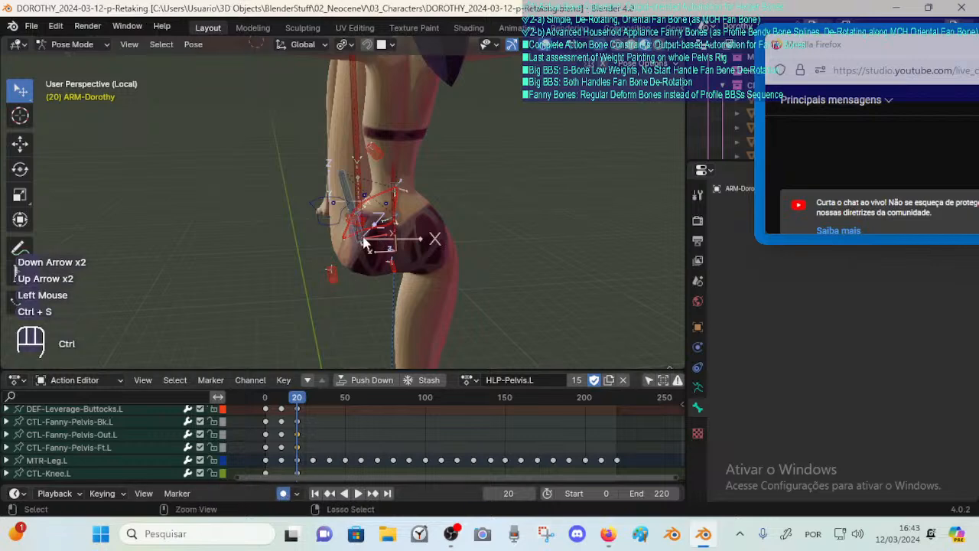
Select DEF-Leverage-Buttocks.L beside the left buttock and move it slightly downward at frame 20.
{"action": "middle_click_drag", "start_coordinate": [398, 298], "coordinate": [300, 304], "text": "ctrl"}
{"action": "left_click", "coordinate": [302, 309]}
{"action": "key", "text": "g"}
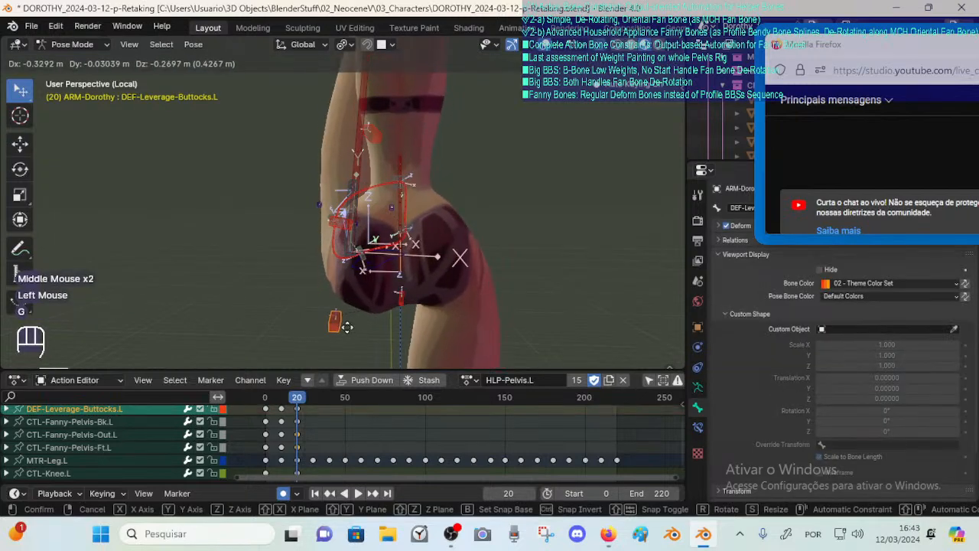
{"action": "key", "text": "Escape"}
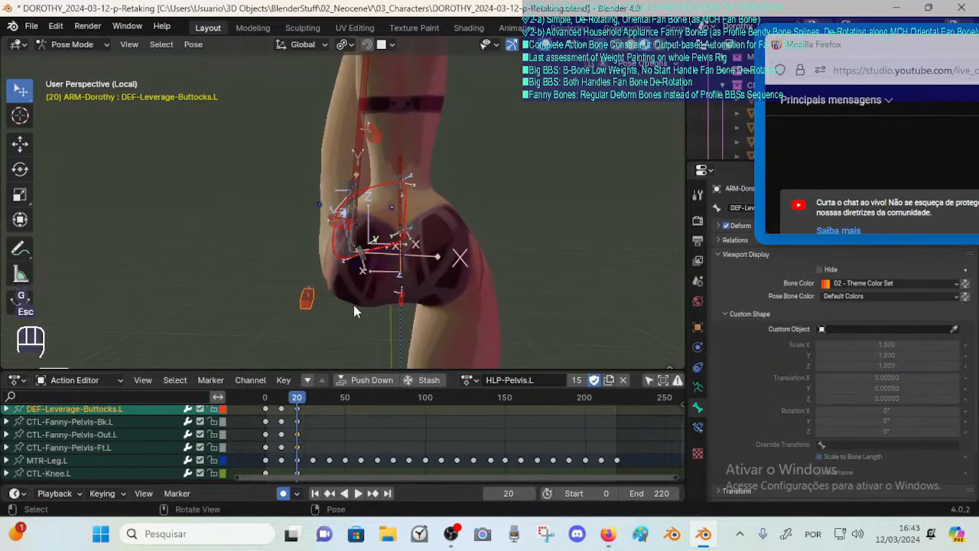
{"action": "key", "text": "g"}
{"action": "left_click", "coordinate": [323, 303]}
{"action": "key", "text": "g"}
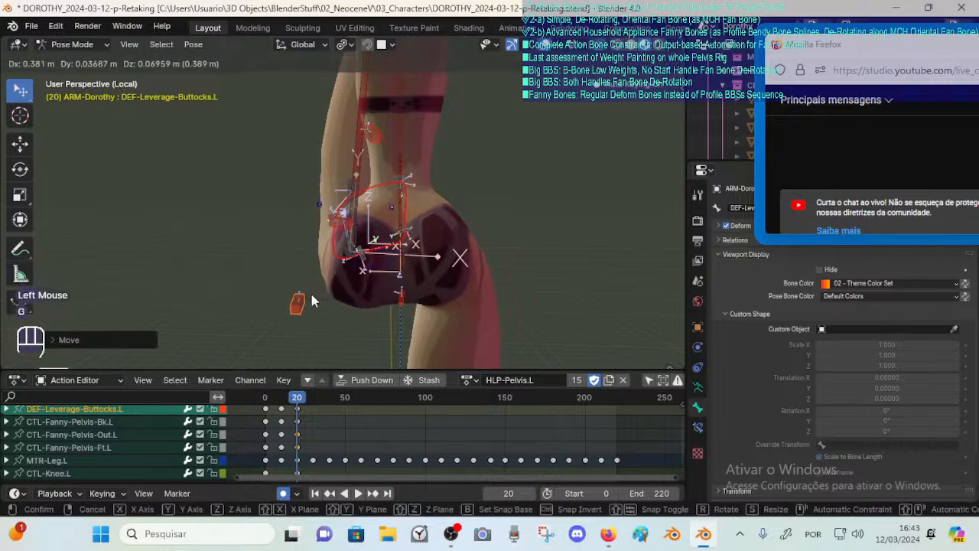
{"action": "left_click", "coordinate": [274, 286]}
{"action": "key", "text": "g"}
{"action": "left_click", "coordinate": [378, 310]}
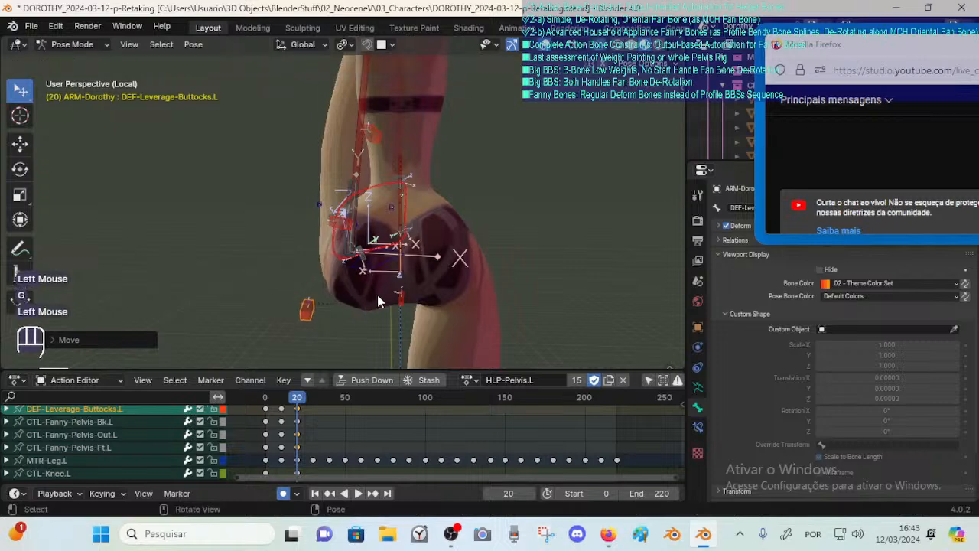
Tilt DEF-Leverage-Buttocks.L and raise it slightly to reshape the underside of the left buttock at frame 20.
{"action": "key", "text": "r"}
{"action": "left_click", "coordinate": [370, 320]}
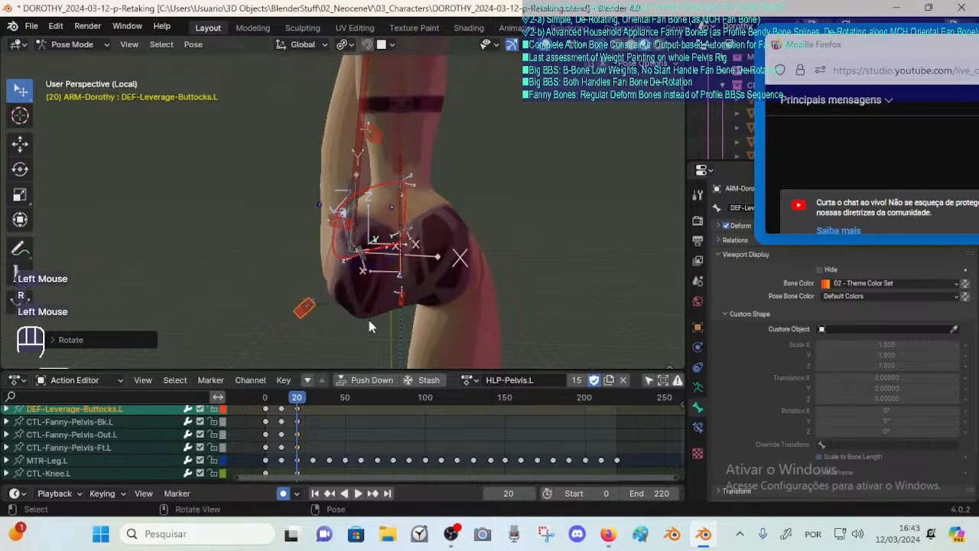
{"action": "key", "text": "g"}
{"action": "left_click", "coordinate": [368, 312]}
{"action": "key", "text": "r"}
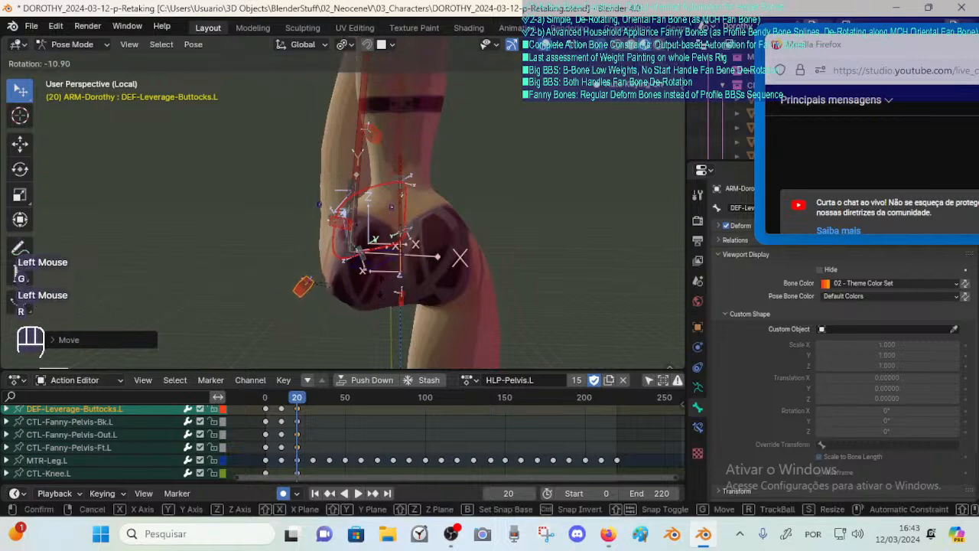
{"action": "left_click", "coordinate": [404, 295]}
Select DEF-Leverage-Hips.L and move it in small adjustments slightly inward and downward along the left hip at frame 20.
{"action": "left_click", "coordinate": [407, 235]}
{"action": "mouse_move", "coordinate": [406, 235]}
{"action": "middle_mouse_down"}
{"action": "mouse_move", "coordinate": [433, 261]}
{"action": "mouse_move", "coordinate": [403, 297]}
{"action": "mouse_move", "coordinate": [349, 273]}
{"action": "mouse_move", "coordinate": [385, 269]}
{"action": "mouse_move", "coordinate": [361, 242]}
{"action": "mouse_move", "coordinate": [356, 252]}
{"action": "mouse_move", "coordinate": [374, 264]}
{"action": "mouse_move", "coordinate": [390, 230]}
{"action": "middle_mouse_up"}
{"action": "left_click", "coordinate": [368, 224]}
{"action": "middle_click_drag", "start_coordinate": [390, 230], "coordinate": [420, 276]}
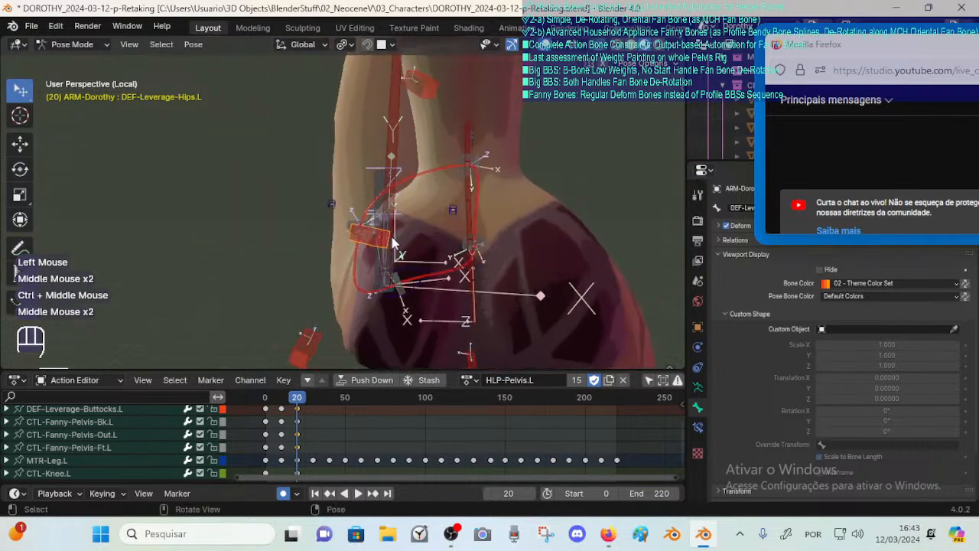
{"action": "key", "text": "g"}
{"action": "left_click", "coordinate": [448, 296], "text": "shift"}
{"action": "middle_click_drag", "start_coordinate": [425, 236], "coordinate": [395, 242], "text": "shift"}
{"action": "key", "text": "g"}
{"action": "left_click", "coordinate": [480, 157], "text": "shift"}
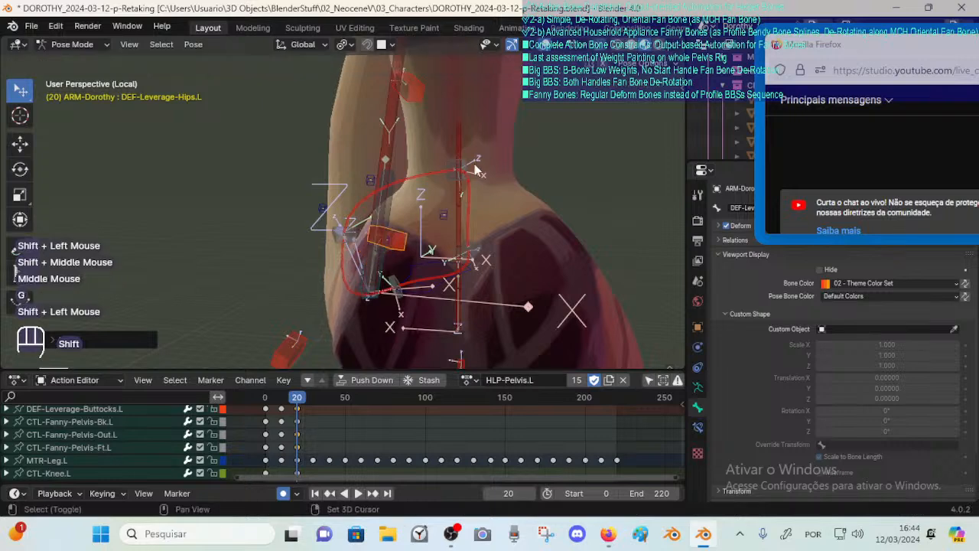
{"action": "key", "text": "g"}
{"action": "left_click", "coordinate": [451, 203], "text": "shift"}
{"action": "middle_click_drag", "start_coordinate": [451, 201], "coordinate": [361, 239]}
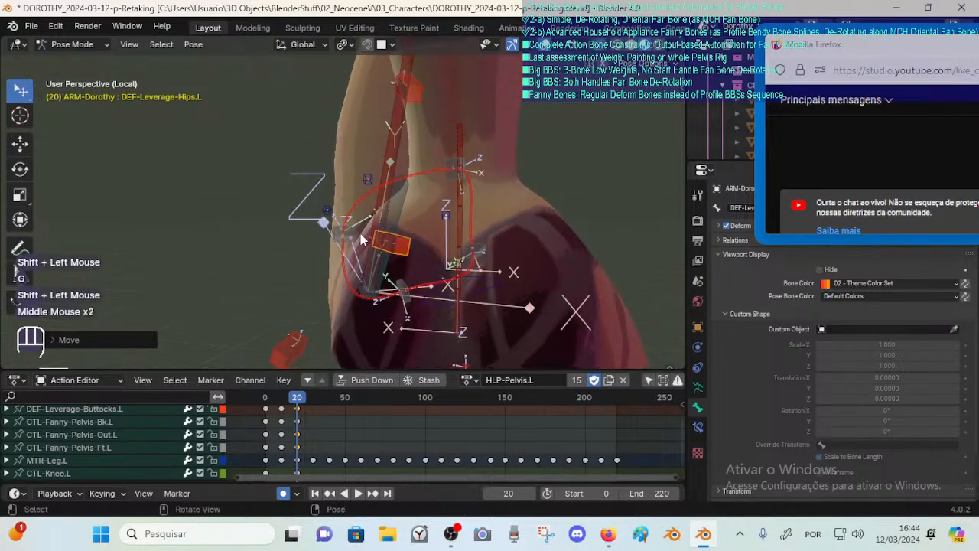
{"action": "key", "text": "g"}
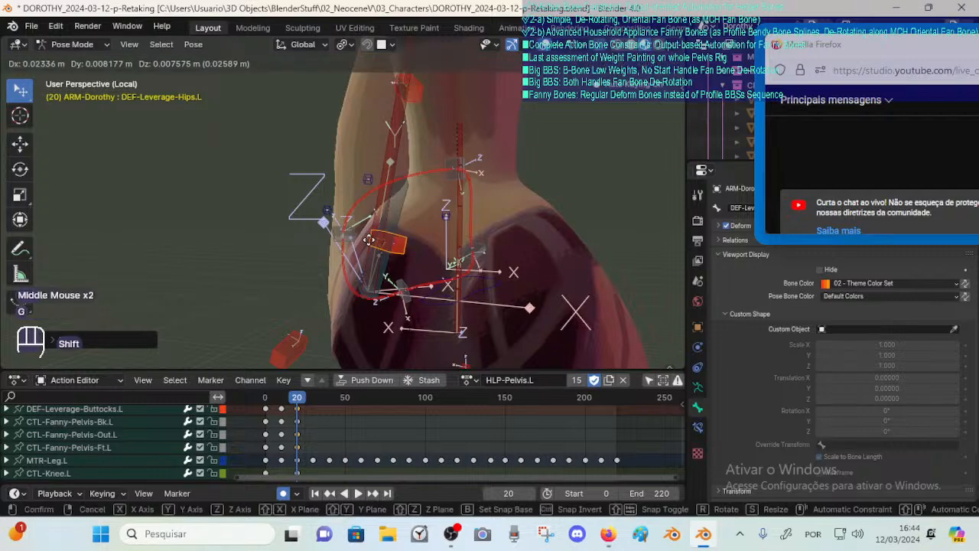
{"action": "left_click", "coordinate": [379, 245], "text": "shift"}
{"action": "key", "text": "g"}
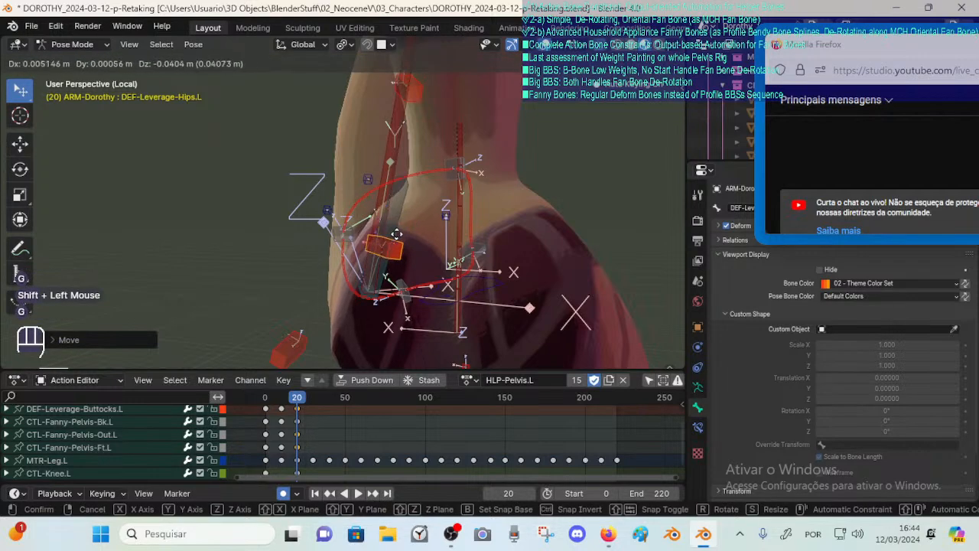
{"action": "left_click", "coordinate": [354, 236]}
Move CTL-Fanny-Pelvis-Out.L outward and downward and rotate it slightly to round the outer left hip at frame 20.
{"action": "left_click", "coordinate": [362, 246]}
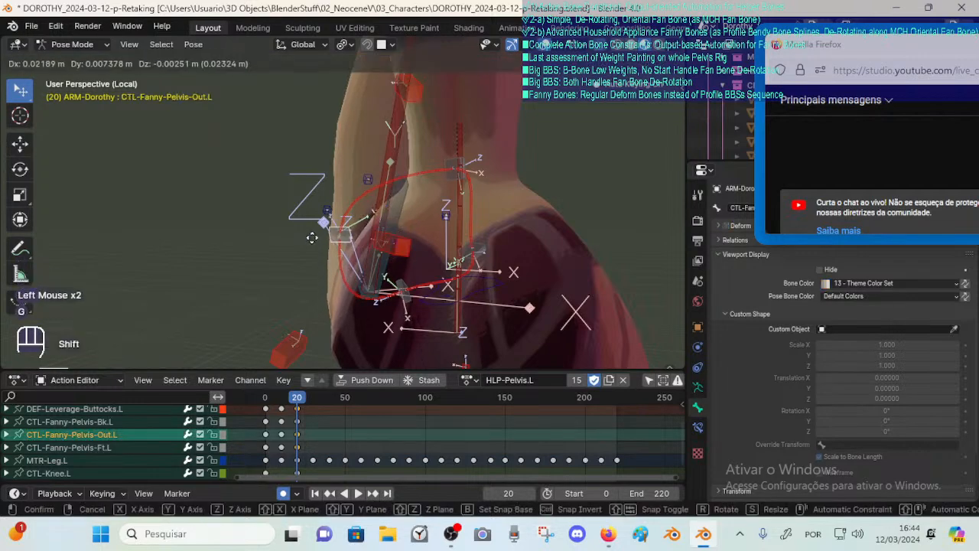
{"action": "left_click", "coordinate": [359, 243], "text": "shift"}
{"action": "key", "text": "r"}
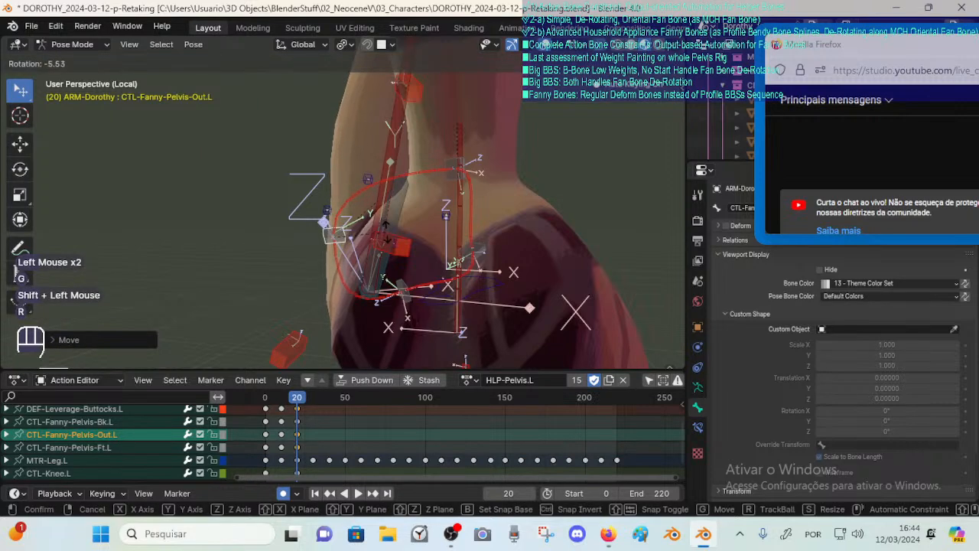
{"action": "left_click", "coordinate": [382, 305]}
{"action": "key", "text": "g"}
{"action": "left_click", "coordinate": [385, 308], "text": "shift"}
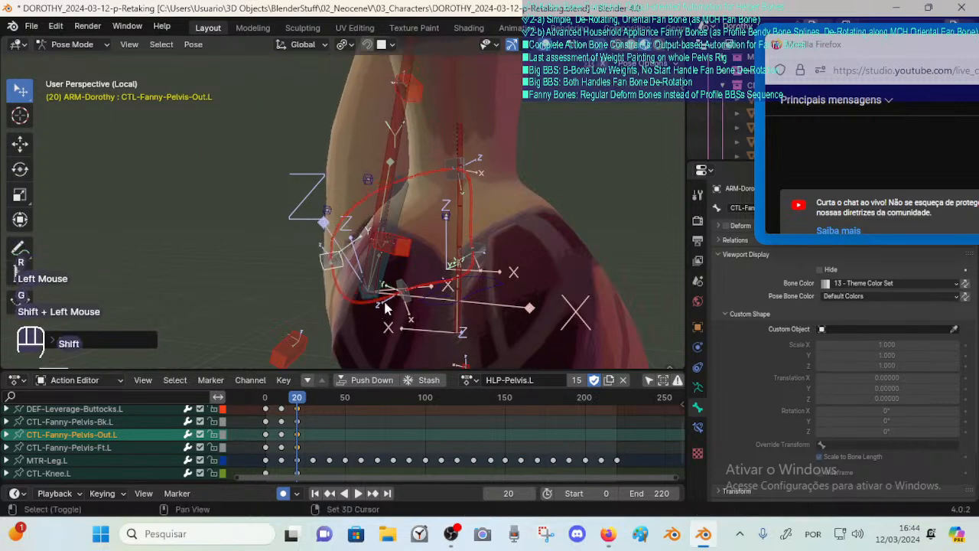
{"action": "key", "text": "g"}
{"action": "left_click", "coordinate": [382, 283], "text": "shift"}
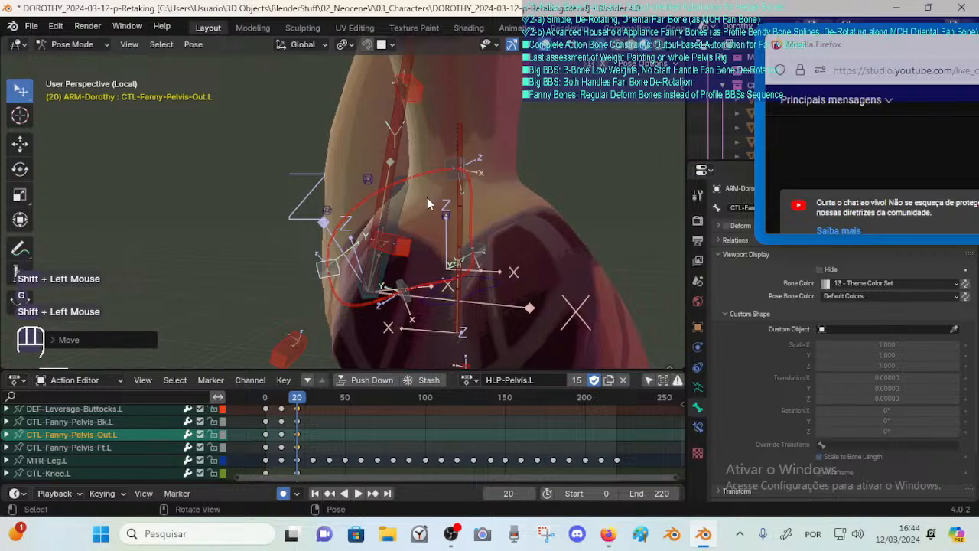
View the hip from the right side and split the 3D viewport vertically into two equal viewports.
{"action": "key", "text": "KP_3"}
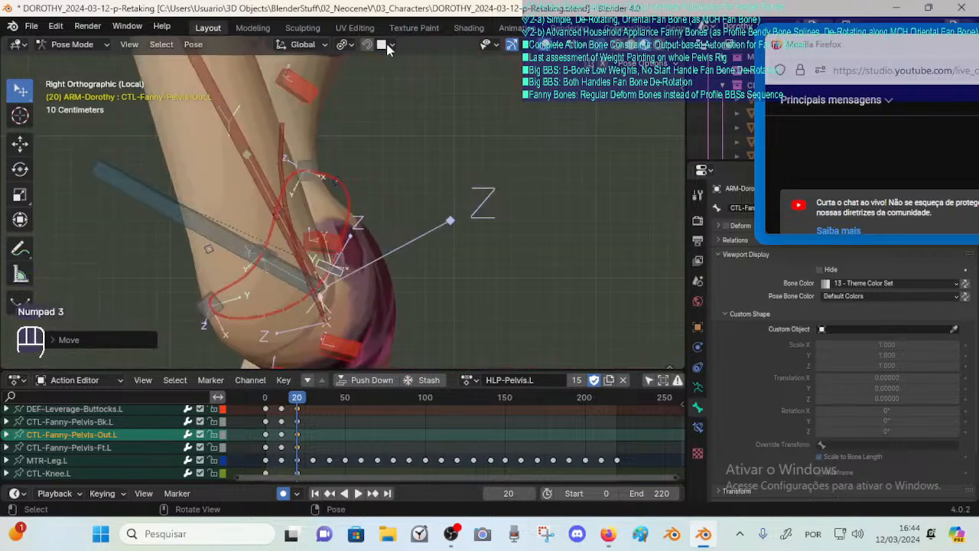
{"action": "right_click", "coordinate": [359, 45]}
{"action": "right_click", "coordinate": [355, 38]}
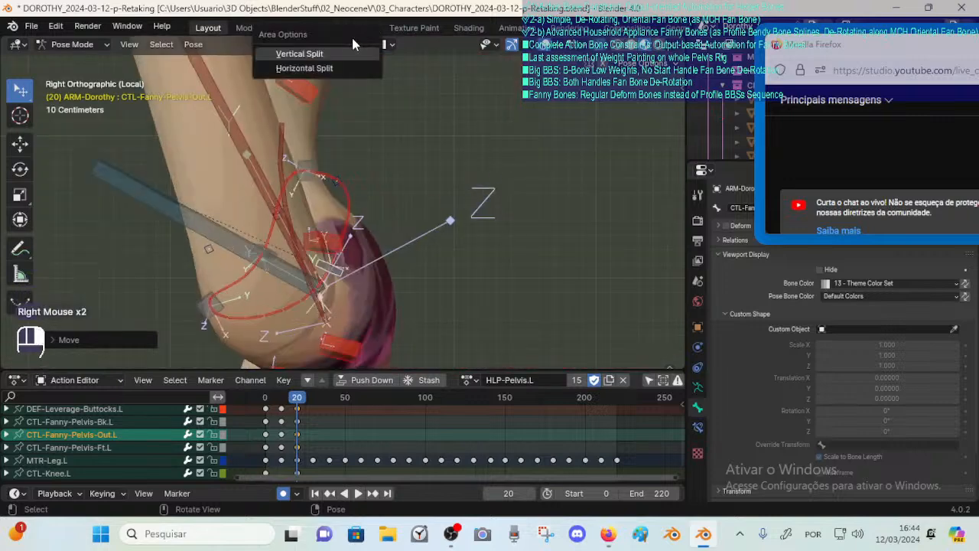
{"action": "left_click", "coordinate": [340, 53]}
{"action": "left_click", "coordinate": [328, 191]}
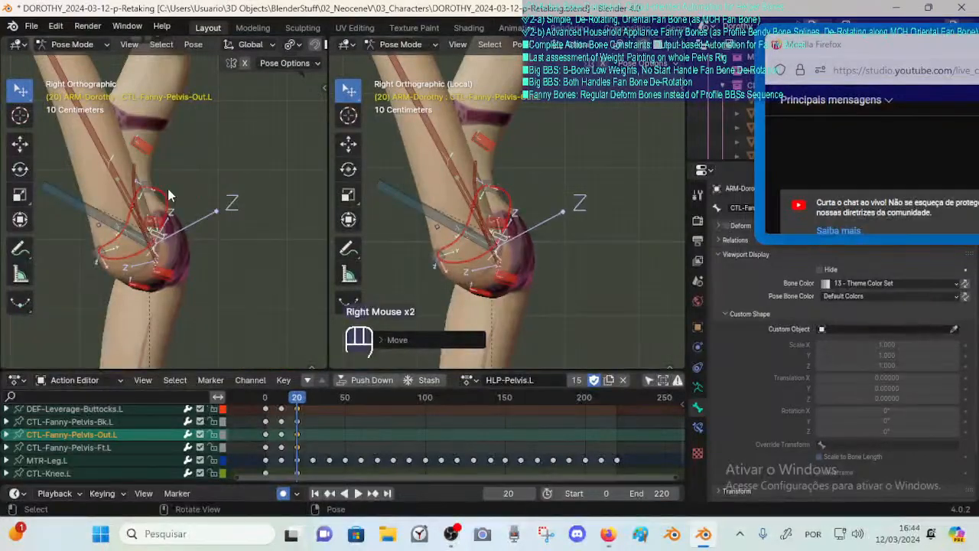
In the new viewport, frame the left hip from the front, enlarge the 3D area and hide the tool strip.
{"action": "key", "text": "KP_1"}
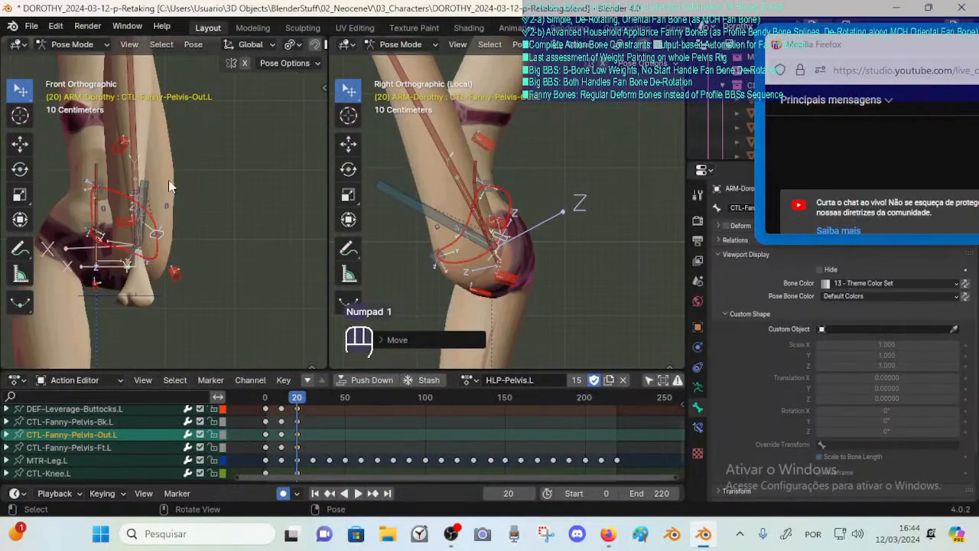
{"action": "middle_click_drag", "start_coordinate": [170, 185], "coordinate": [218, 228], "text": "shift"}
{"action": "middle_click_drag", "start_coordinate": [193, 198], "coordinate": [208, 201]}
{"action": "middle_click_drag", "start_coordinate": [208, 200], "coordinate": [224, 205]}
{"action": "left_click_drag", "start_coordinate": [212, 368], "coordinate": [212, 386]}
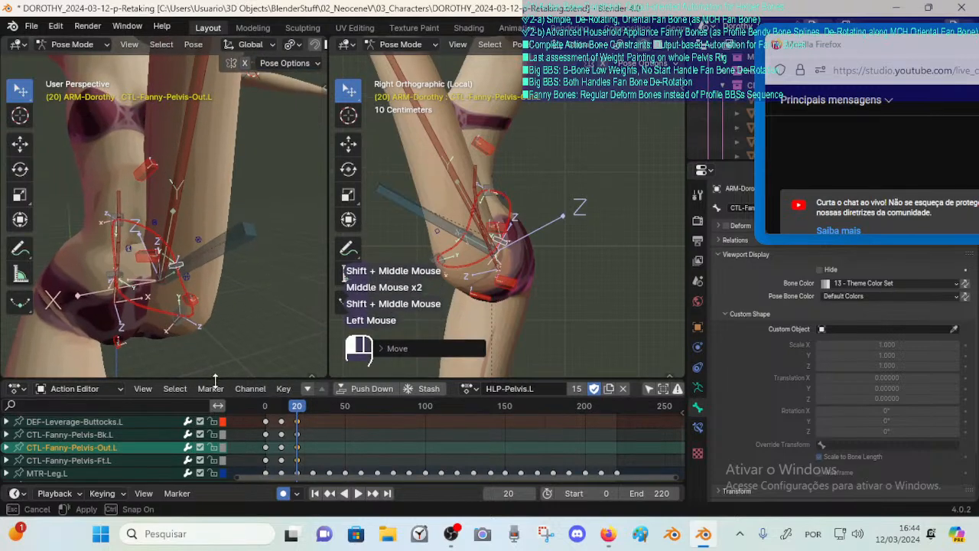
{"action": "middle_click_drag", "start_coordinate": [230, 201], "coordinate": [249, 210], "text": "shift"}
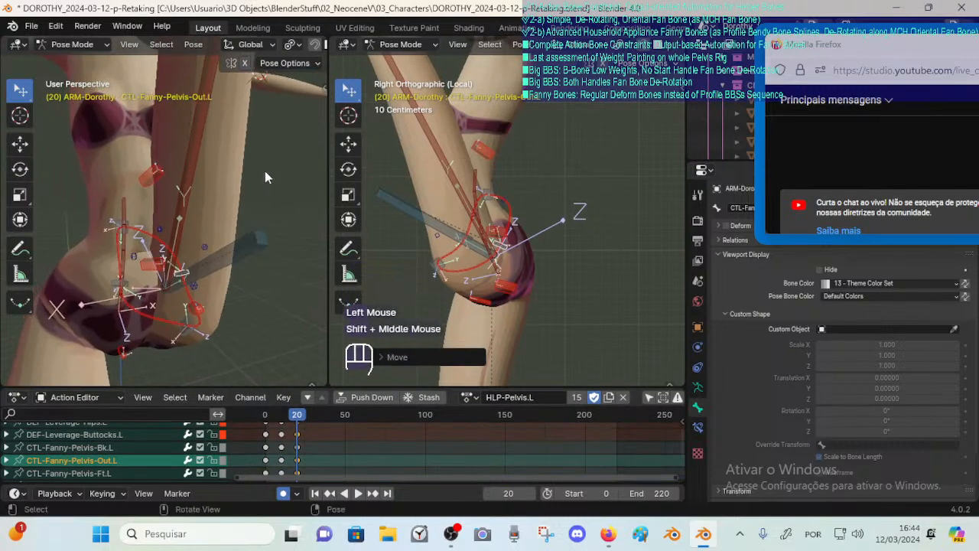
{"action": "key", "text": "t"}
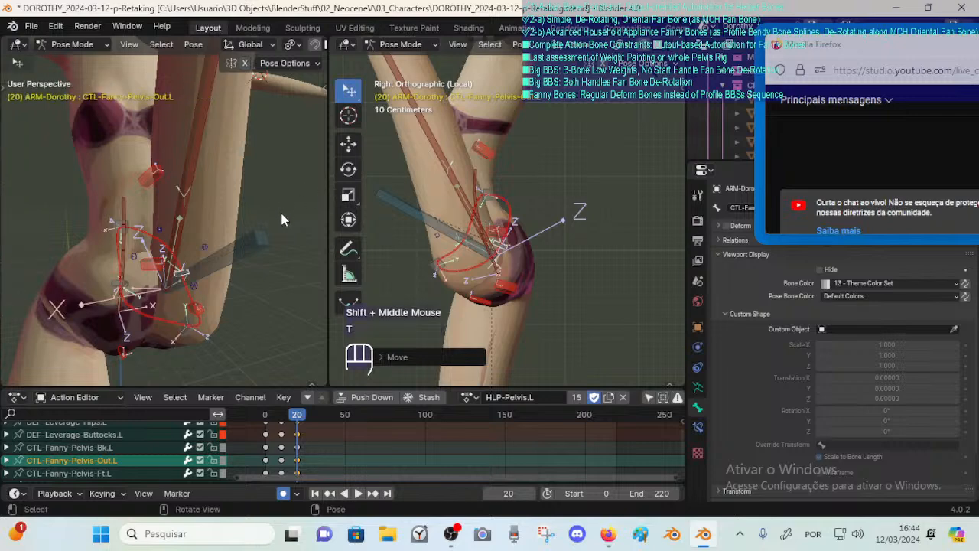
{"action": "middle_click_drag", "start_coordinate": [280, 210], "coordinate": [296, 187], "text": "shift"}
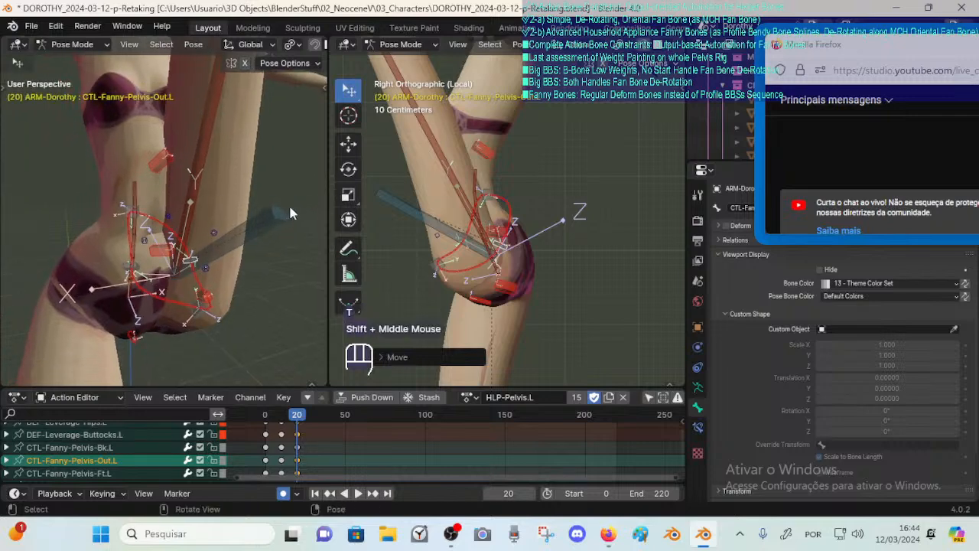
Split the front-view viewport horizontally and frame the hips from behind in the new one.
{"action": "right_click", "coordinate": [327, 220]}
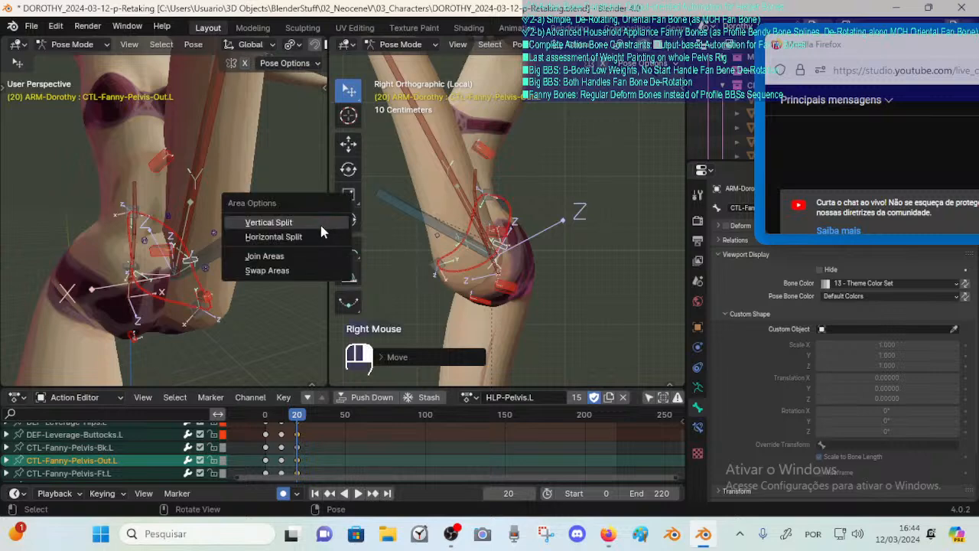
{"action": "left_click", "coordinate": [313, 241]}
{"action": "left_click", "coordinate": [262, 240]}
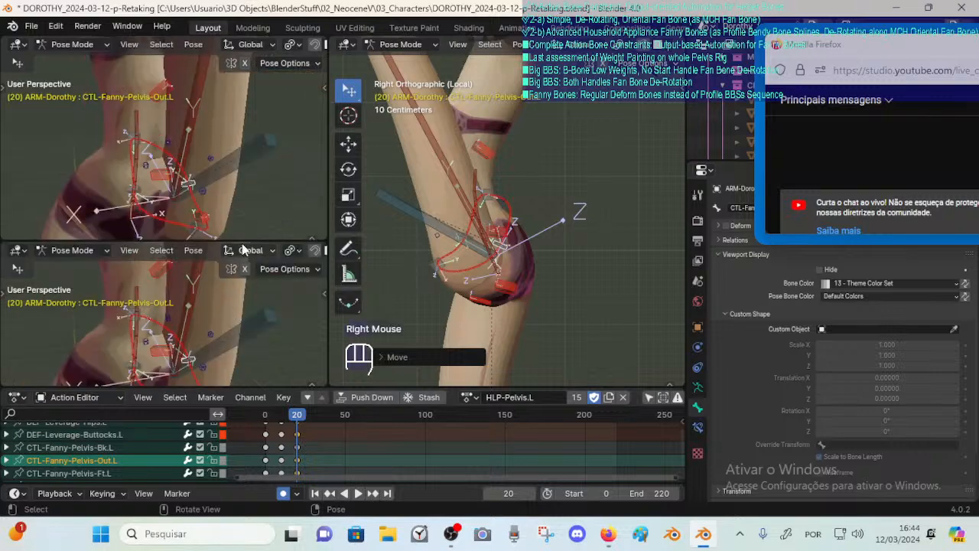
{"action": "left_click_drag", "start_coordinate": [255, 240], "coordinate": [257, 224]}
{"action": "mouse_move", "coordinate": [226, 328]}
{"action": "middle_mouse_down", "text": "shift"}
{"action": "mouse_move", "coordinate": [235, 257]}
{"action": "mouse_move", "coordinate": [233, 320]}
{"action": "middle_mouse_up", "text": "shift"}
{"action": "middle_click_drag", "start_coordinate": [309, 264], "coordinate": [31, 312], "text": "ctrl"}
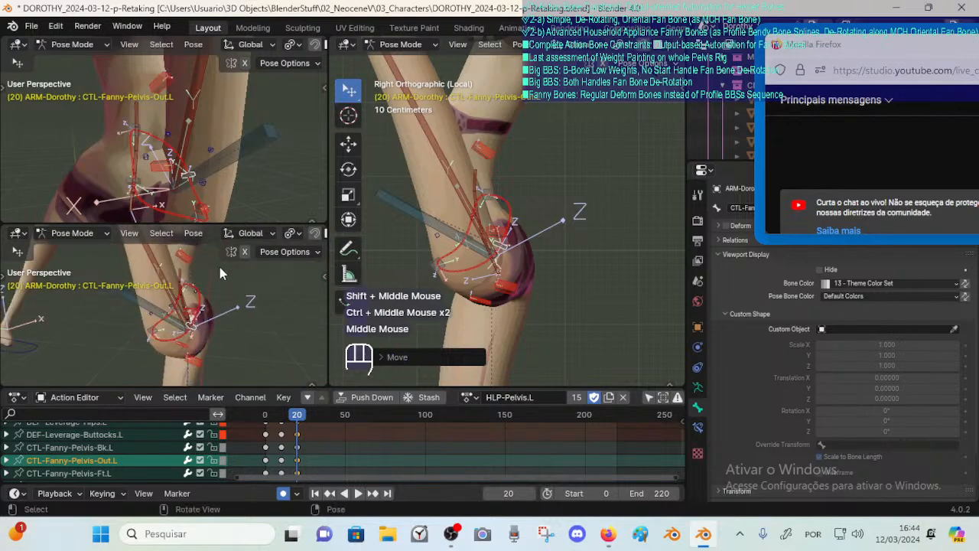
{"action": "middle_click_drag", "start_coordinate": [219, 267], "coordinate": [177, 294]}
{"action": "middle_click_drag", "start_coordinate": [177, 294], "coordinate": [237, 300], "text": "ctrl"}
{"action": "middle_click_drag", "start_coordinate": [237, 300], "coordinate": [215, 286], "text": "shift"}
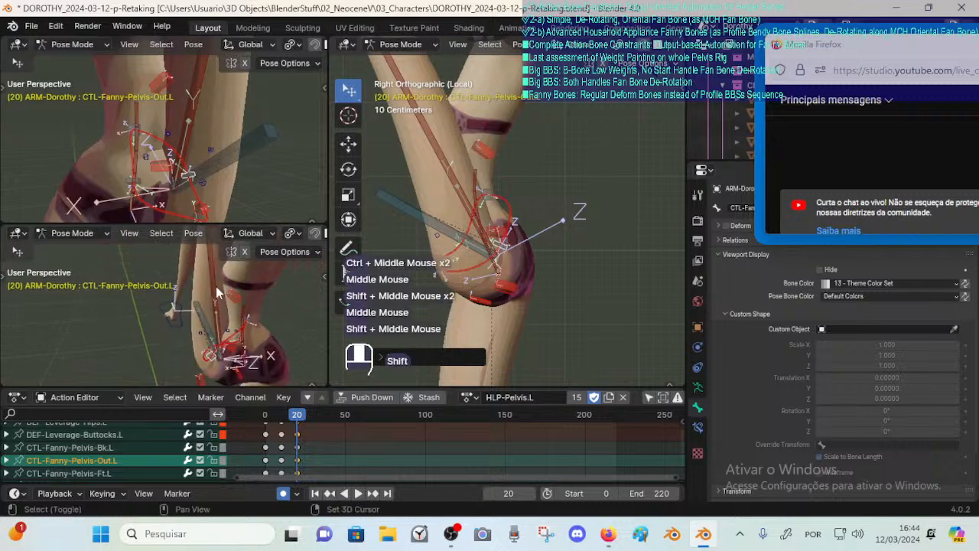
{"action": "middle_click_drag", "start_coordinate": [218, 329], "coordinate": [209, 322], "text": "shift"}
Orbit the main viewport from the side view to a perspective view of the left hip and save the file.
{"action": "middle_click_drag", "start_coordinate": [436, 208], "coordinate": [467, 219]}
{"action": "key", "text": "ctrl+s"}
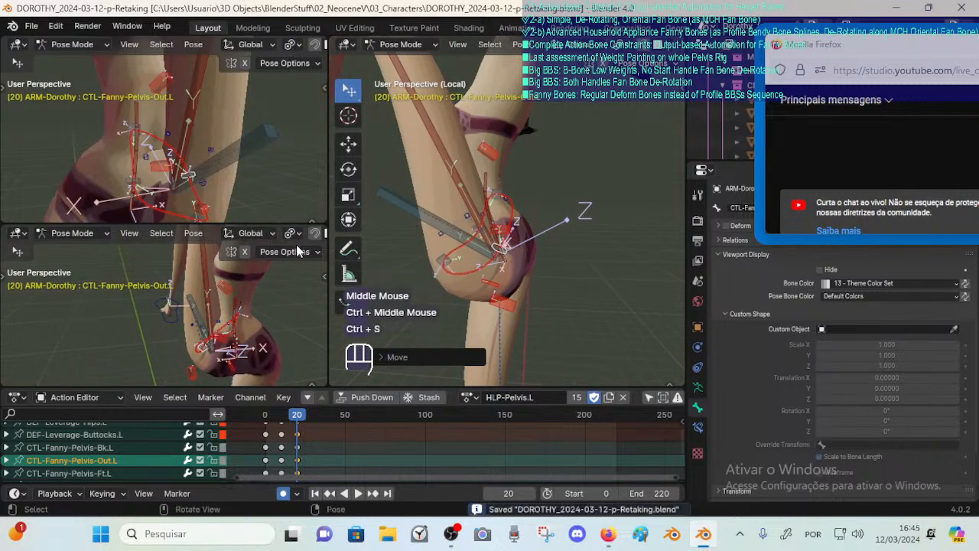
{"action": "middle_click_drag", "start_coordinate": [414, 220], "coordinate": [468, 220]}
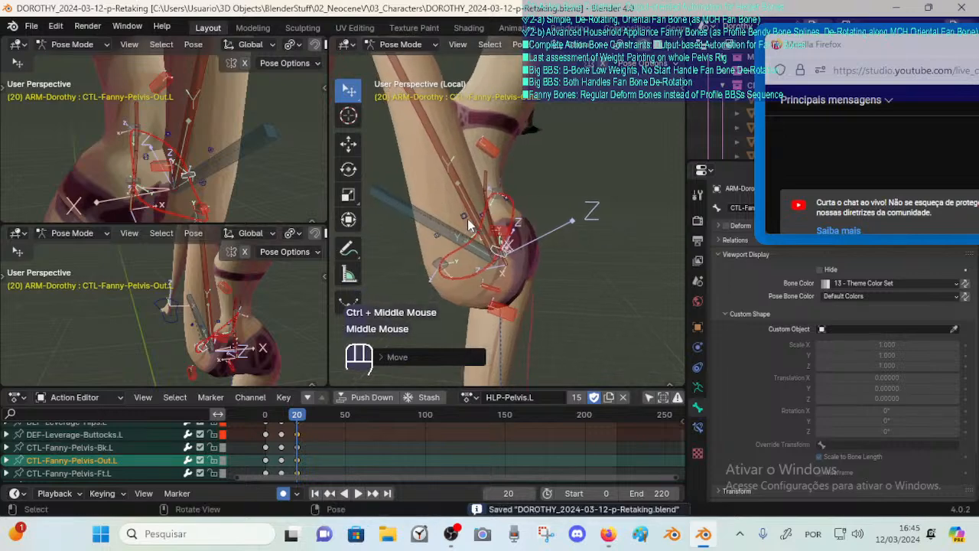
Examine the bare hip surface in both smaller viewports by temporarily hiding their gizmos and overlays.
{"action": "middle_click_drag", "start_coordinate": [291, 232], "coordinate": [179, 232]}
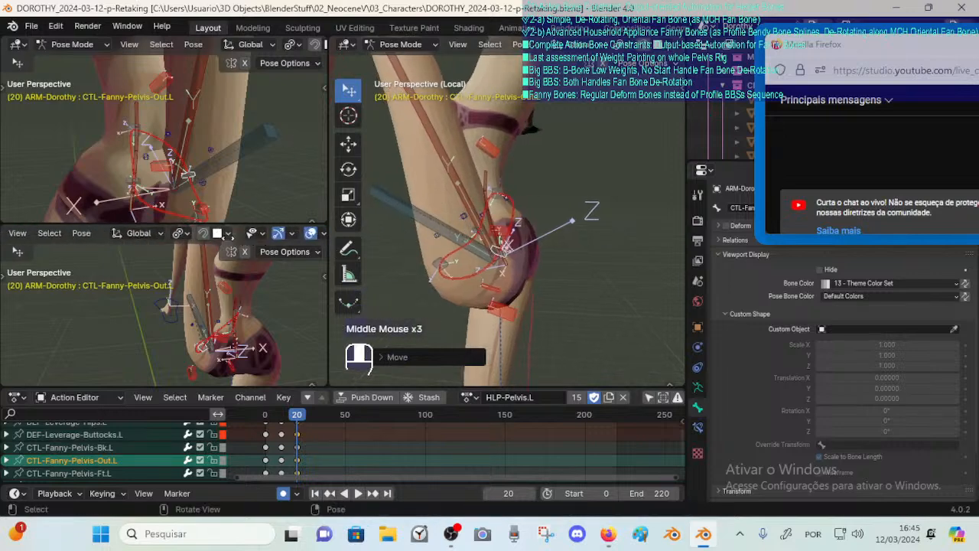
{"action": "left_click", "coordinate": [310, 234]}
{"action": "middle_click_drag", "start_coordinate": [313, 48], "coordinate": [283, 48]}
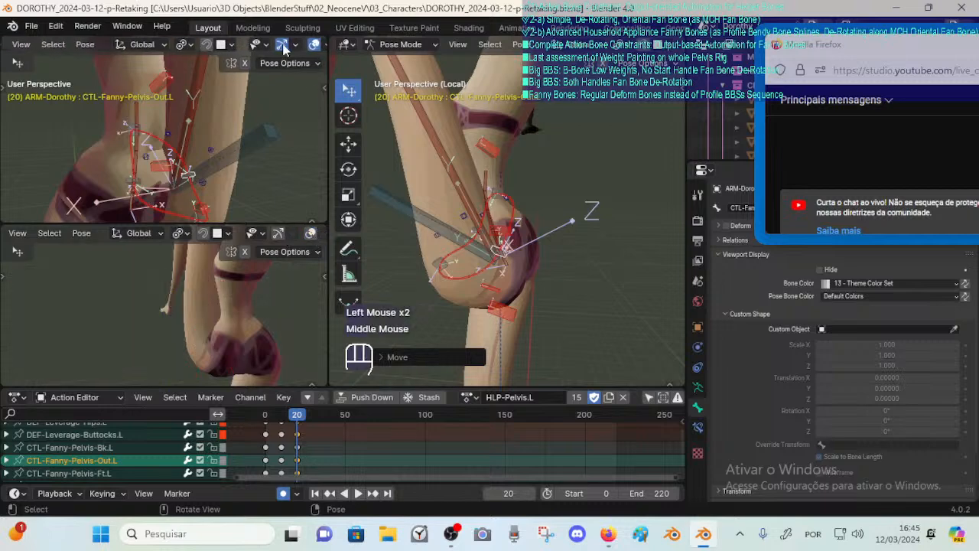
{"action": "left_click", "coordinate": [314, 46]}
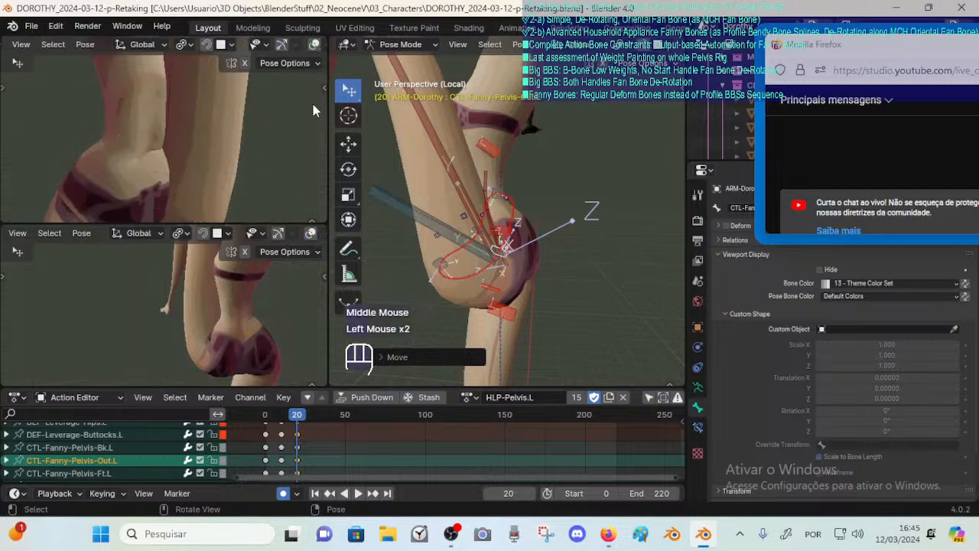
{"action": "left_click", "coordinate": [313, 44]}
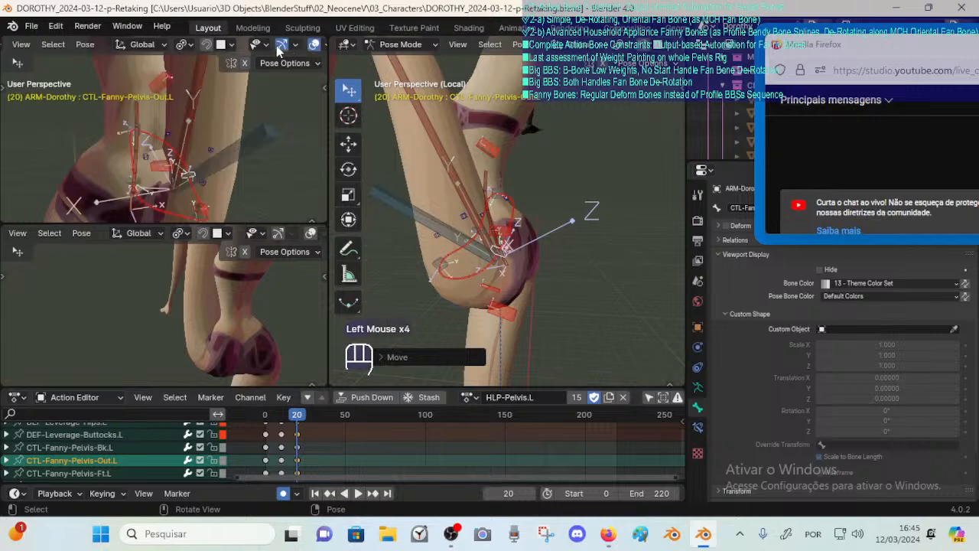
{"action": "left_click", "coordinate": [310, 233]}
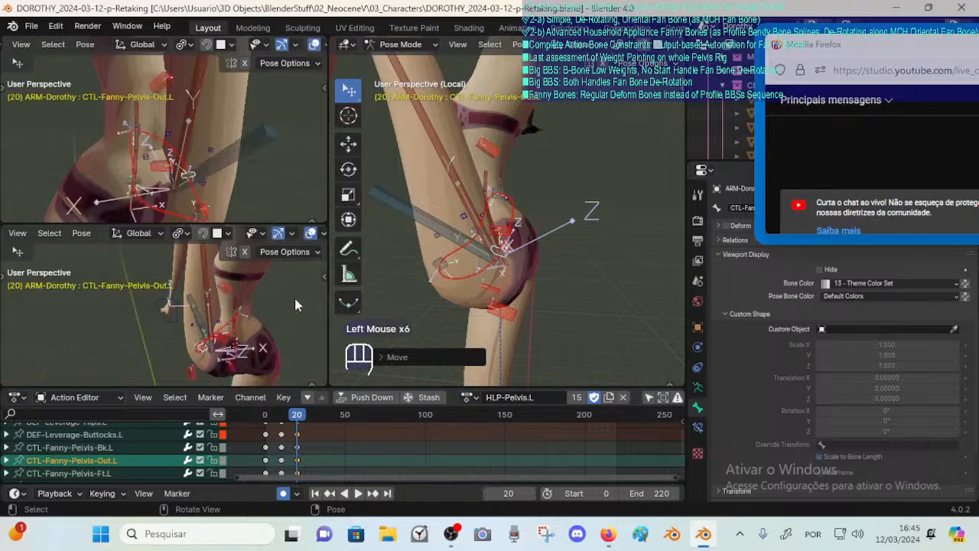
Save the file with the three-viewport layout and frame the left hip closely in the main viewport.
{"action": "key", "text": "ctrl+s"}
{"action": "middle_click_drag", "start_coordinate": [426, 221], "coordinate": [470, 217]}
{"action": "middle_click_drag", "start_coordinate": [470, 217], "coordinate": [507, 228]}
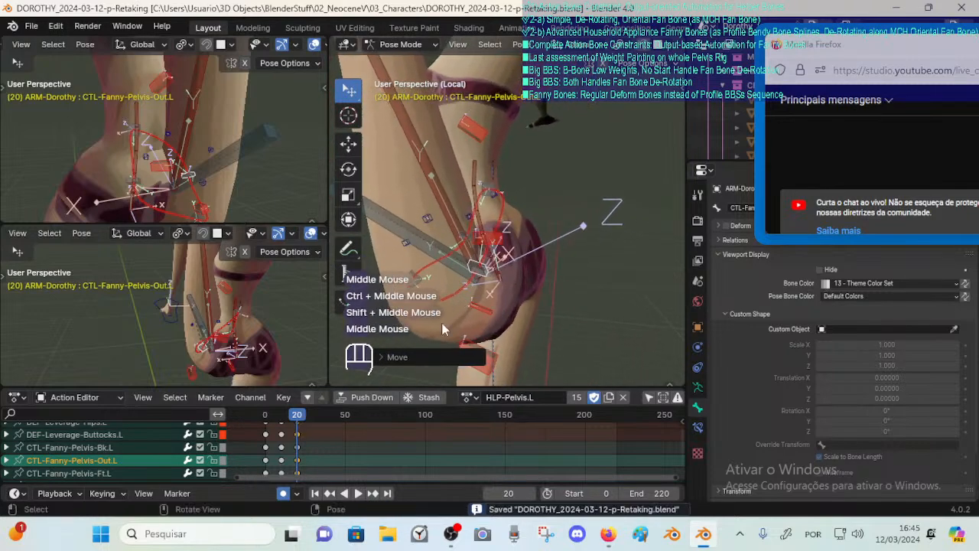
Enlarge the viewports by shrinking the Action Editor area below them and save the file.
{"action": "left_click_drag", "start_coordinate": [453, 389], "coordinate": [453, 406]}
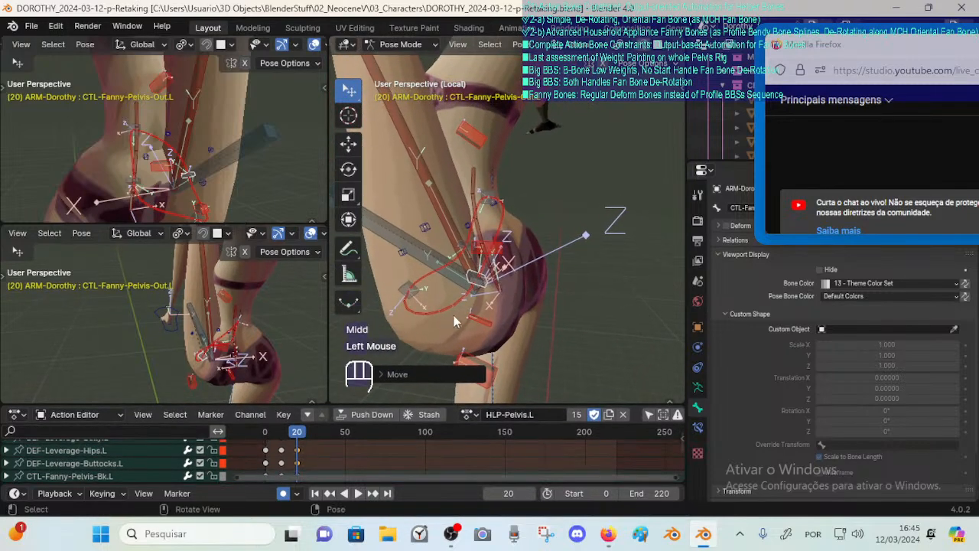
{"action": "key", "text": "ctrl+s"}
Nudge the CTL-Fanny-Pelvis-Bk.L control and the DEF-Leverage-Buttocks.L bone to reshape the left buttock at frame 20.
{"action": "middle_click_drag", "start_coordinate": [476, 264], "coordinate": [508, 244]}
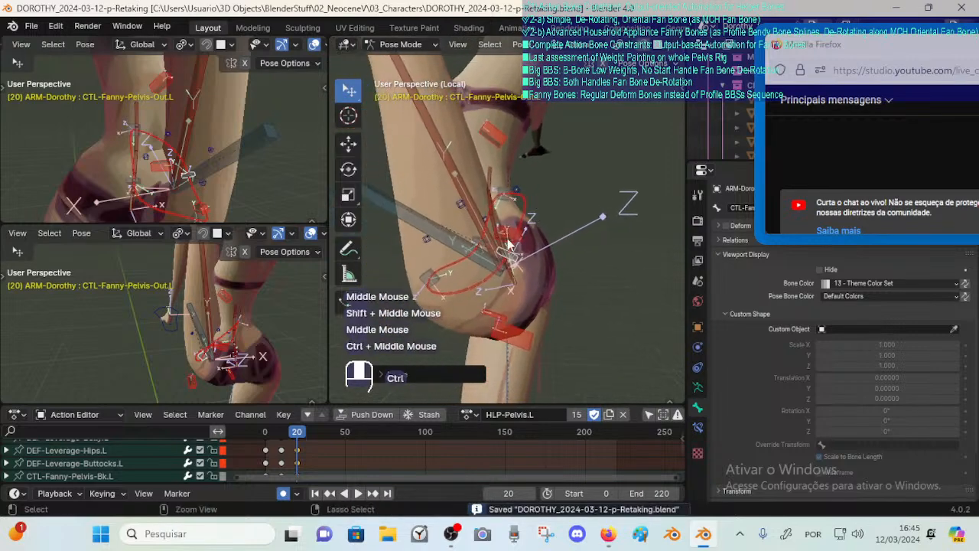
{"action": "left_click", "coordinate": [428, 282]}
{"action": "key", "text": "g"}
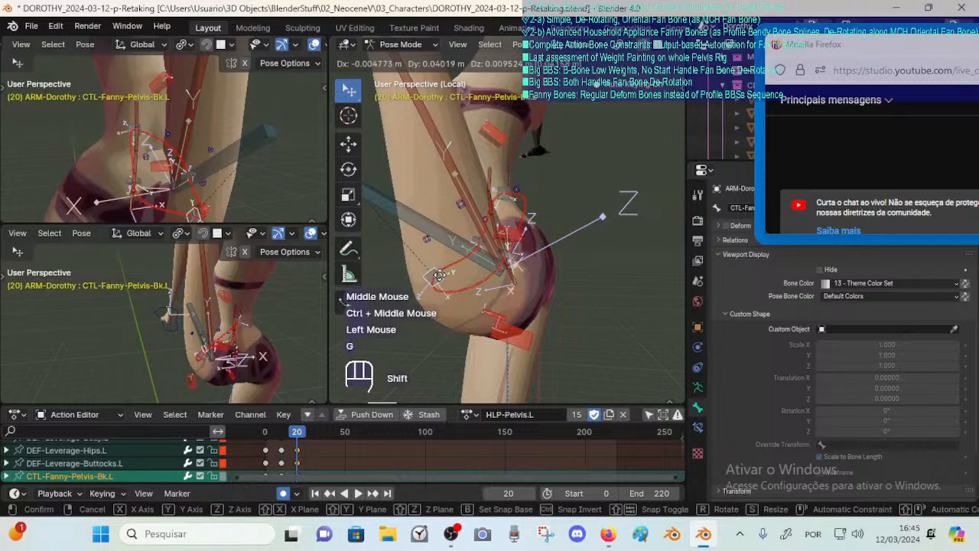
{"action": "left_click", "coordinate": [495, 342], "text": "shift"}
{"action": "left_click", "coordinate": [503, 333]}
{"action": "key", "text": "g"}
{"action": "left_click", "coordinate": [500, 340], "text": "shift"}
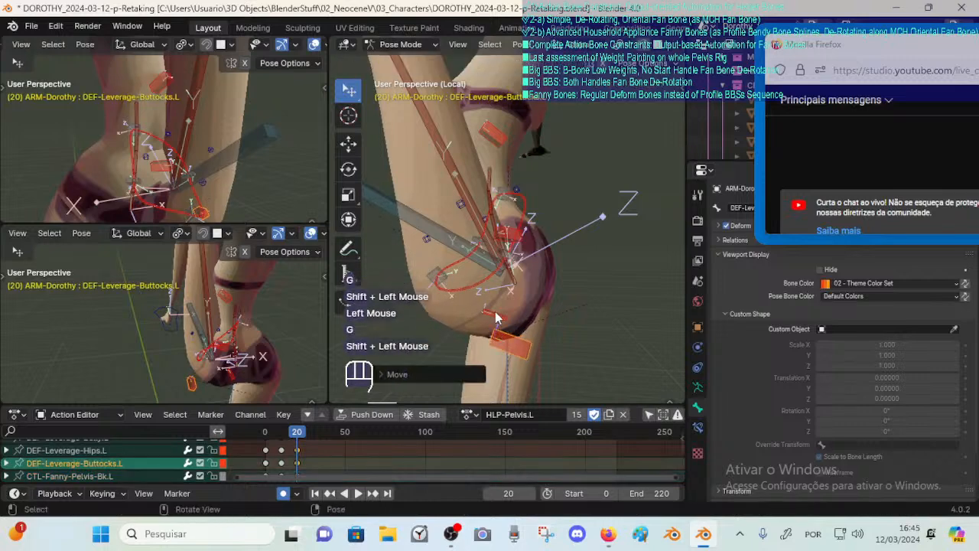
Reposition the CTL-Fanny-Pelvis-Out.L control on the outer left hip from a rear view.
{"action": "left_click", "coordinate": [496, 316]}
{"action": "middle_click_drag", "start_coordinate": [525, 243], "coordinate": [482, 229]}
{"action": "left_click", "coordinate": [531, 248]}
{"action": "left_click", "coordinate": [424, 255]}
{"action": "key", "text": "g"}
{"action": "left_click", "coordinate": [430, 249], "text": "shift"}
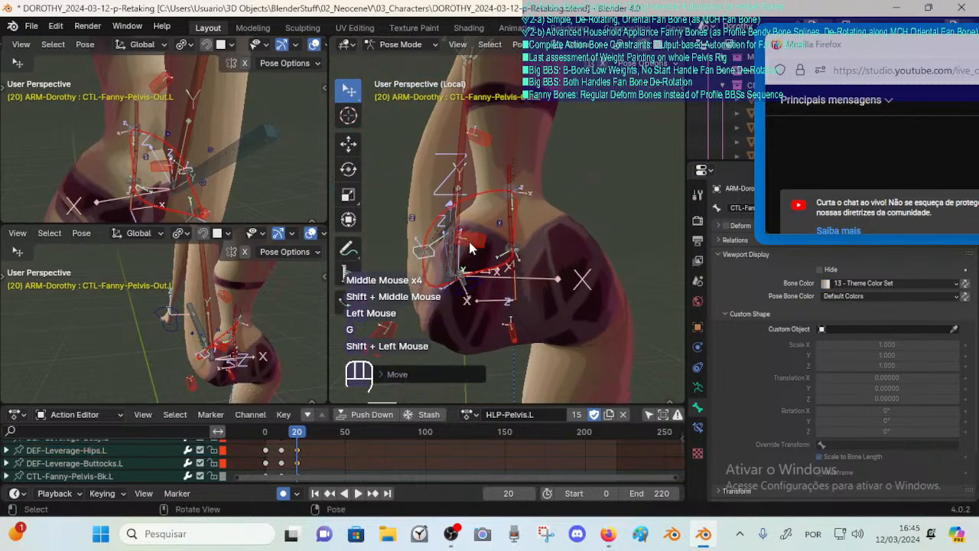
{"action": "key", "text": "r"}
{"action": "key", "text": "Escape"}
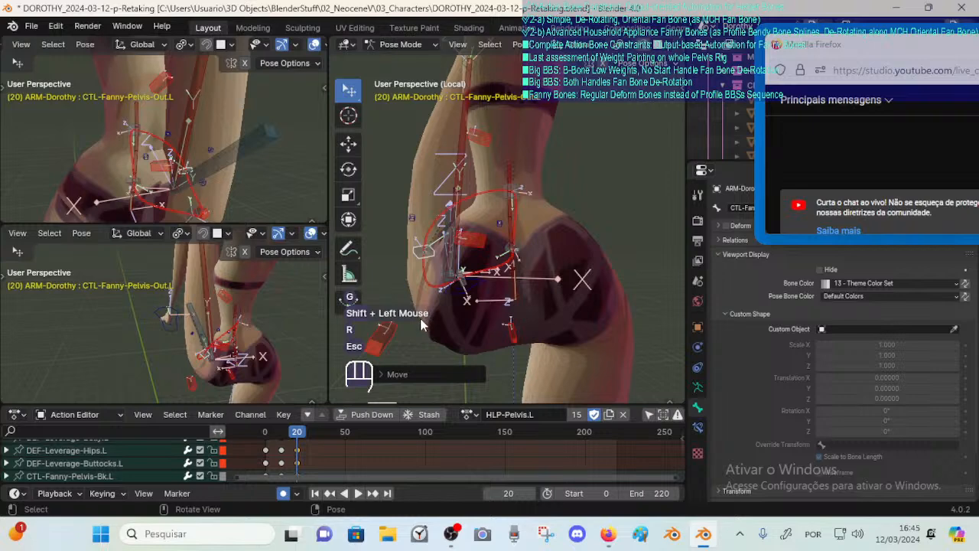
Move the DEF-Leverage-Buttocks.L bone beside the lower left buttock, adjusting it from several viewing angles.
{"action": "middle_click_drag", "start_coordinate": [420, 318], "coordinate": [530, 315]}
{"action": "left_click", "coordinate": [489, 311]}
{"action": "middle_click_drag", "start_coordinate": [531, 316], "coordinate": [533, 318]}
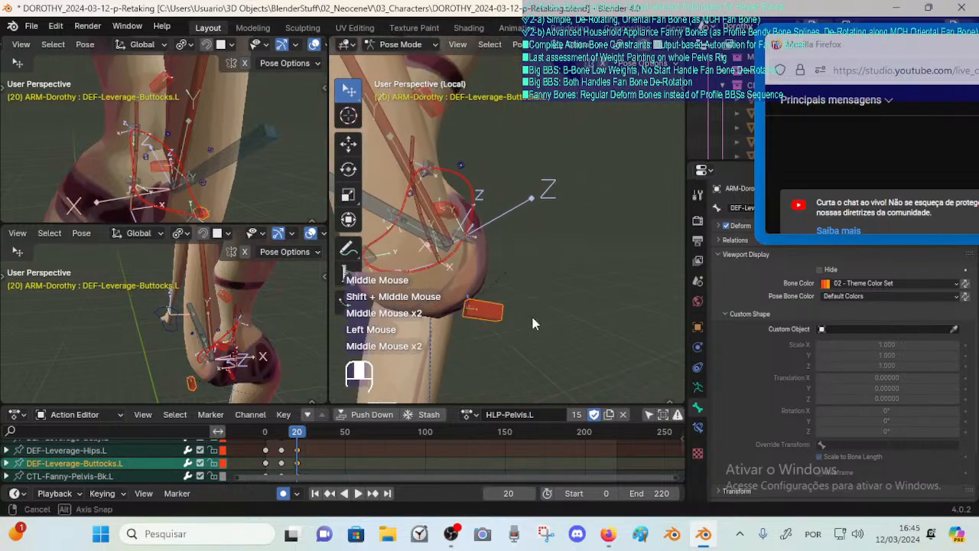
{"action": "key", "text": "g"}
{"action": "left_click", "coordinate": [497, 280], "text": "shift"}
{"action": "middle_click_drag", "start_coordinate": [497, 280], "coordinate": [619, 245]}
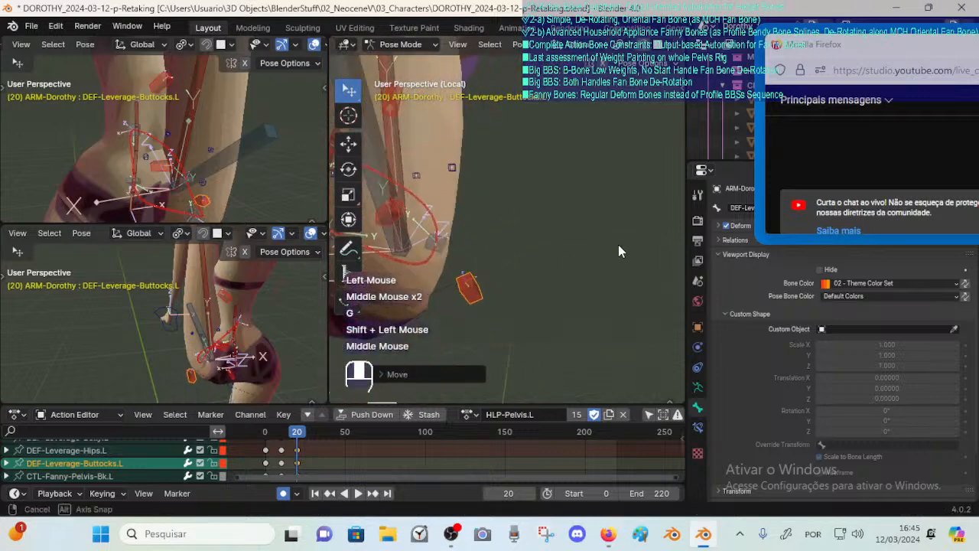
{"action": "mouse_move", "coordinate": [517, 265]}
{"action": "middle_mouse_down", "text": "shift"}
{"action": "mouse_move", "coordinate": [621, 235]}
{"action": "mouse_move", "coordinate": [511, 286]}
{"action": "mouse_move", "coordinate": [564, 270]}
{"action": "mouse_move", "coordinate": [548, 263]}
{"action": "mouse_move", "coordinate": [558, 243]}
{"action": "mouse_move", "coordinate": [513, 256]}
{"action": "mouse_move", "coordinate": [523, 266]}
{"action": "middle_mouse_up", "text": "shift"}
{"action": "key", "text": "g"}
{"action": "left_click", "coordinate": [549, 264], "text": "shift"}
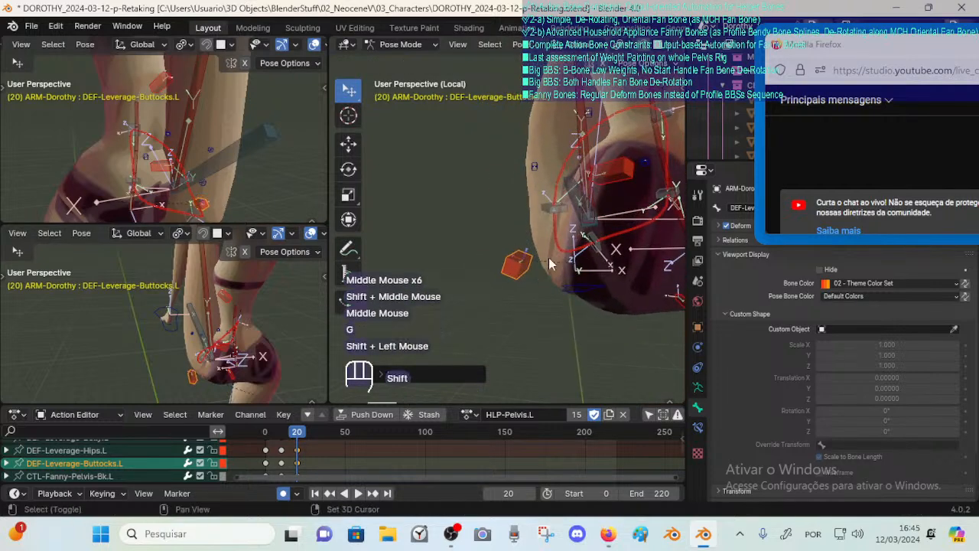
Try to move the DEF-Leverage-Hips.L bone and clear its rotation, and undo the changes.
{"action": "left_click", "coordinate": [603, 187]}
{"action": "key", "text": "g"}
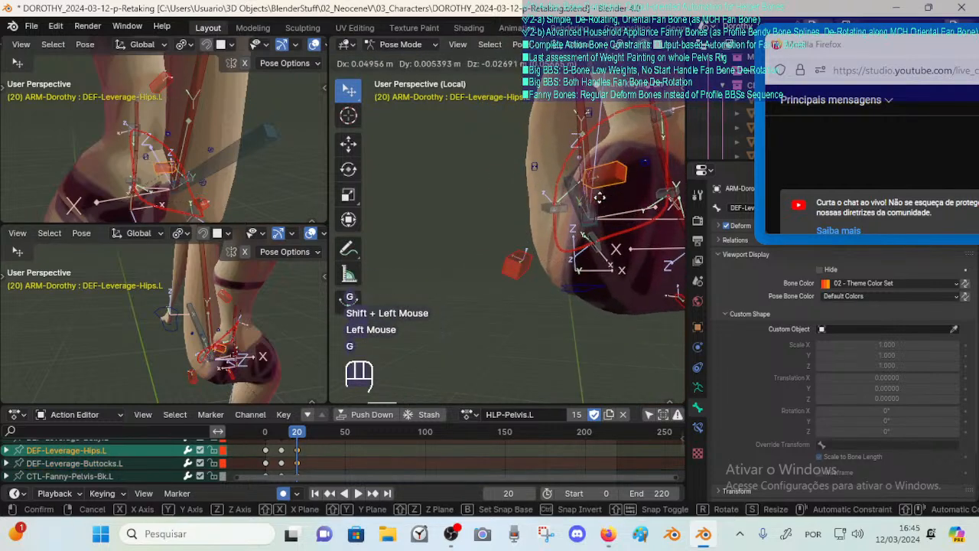
{"action": "key", "text": "Escape"}
{"action": "middle_click_drag", "start_coordinate": [599, 197], "coordinate": [529, 159]}
{"action": "key", "text": "alt+r"}
{"action": "key", "text": "r"}
{"action": "key", "text": "Escape"}
{"action": "key", "text": "ctrl+z"}
{"action": "key", "text": "ctrl+z"}
Move the DEF-Leverage-Belly.L bone down toward the left side of the waist, refining its position from behind.
{"action": "left_click", "coordinate": [586, 197]}
{"action": "left_click", "coordinate": [560, 79]}
{"action": "key", "text": "g"}
{"action": "key", "text": "Escape"}
{"action": "key", "text": "g"}
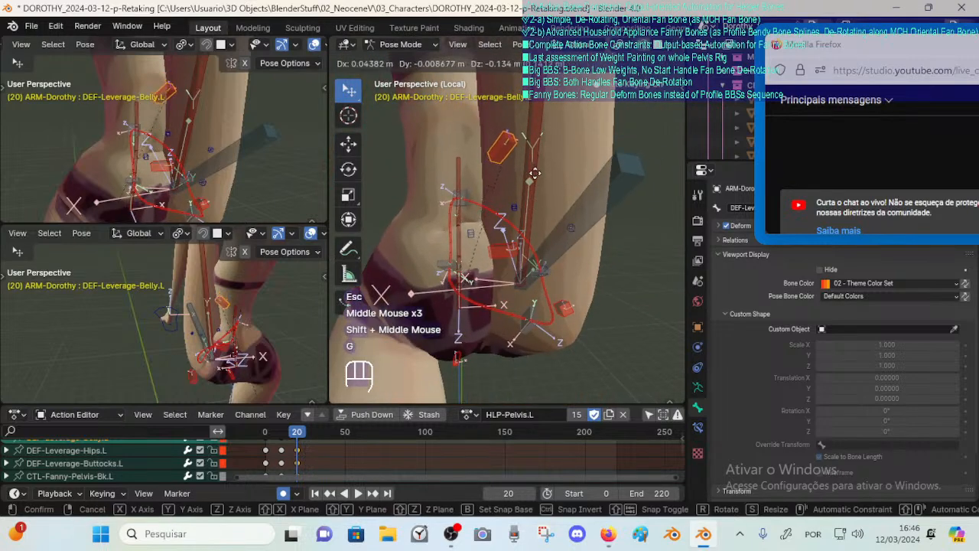
{"action": "left_click", "coordinate": [535, 199]}
{"action": "middle_click_drag", "start_coordinate": [536, 199], "coordinate": [498, 205]}
{"action": "key", "text": "g"}
{"action": "left_click", "coordinate": [540, 156], "text": "shift"}
{"action": "key", "text": "g"}
{"action": "key", "text": "Escape"}
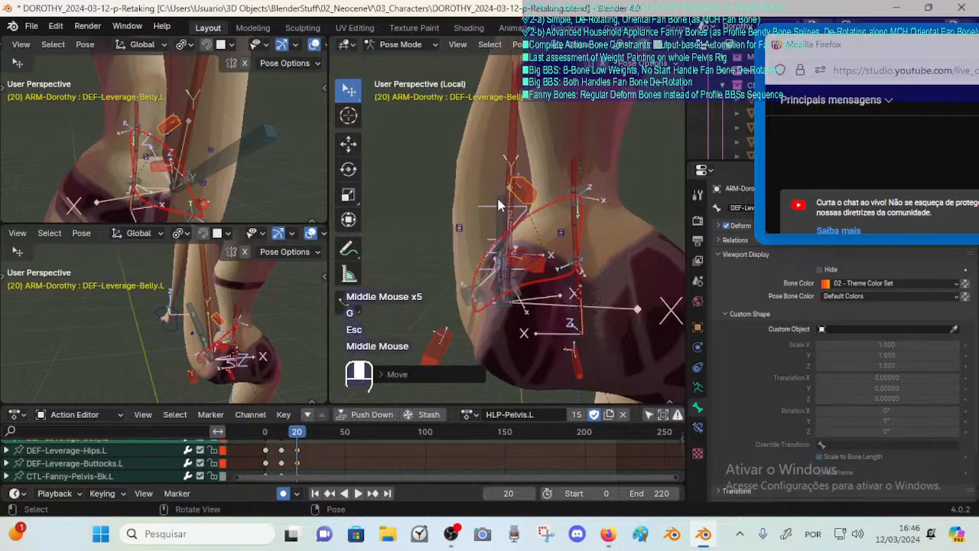
Try clearing the rotation and location of the DEF-Leverage-Belly.L bone, undoing each reset.
{"action": "key", "text": "alt+q"}
{"action": "key", "text": "ctrl+z"}
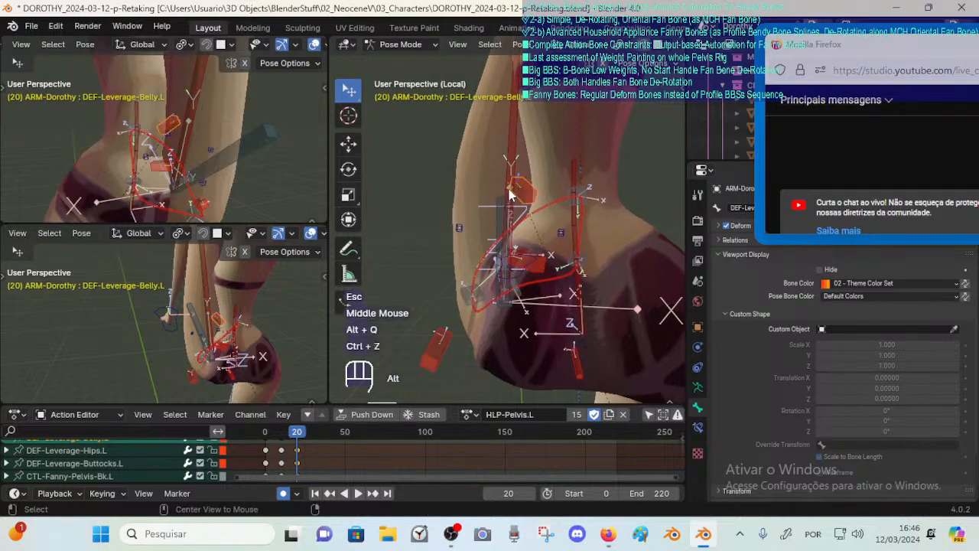
{"action": "key", "text": "alt+r"}
{"action": "key", "text": "ctrl+z"}
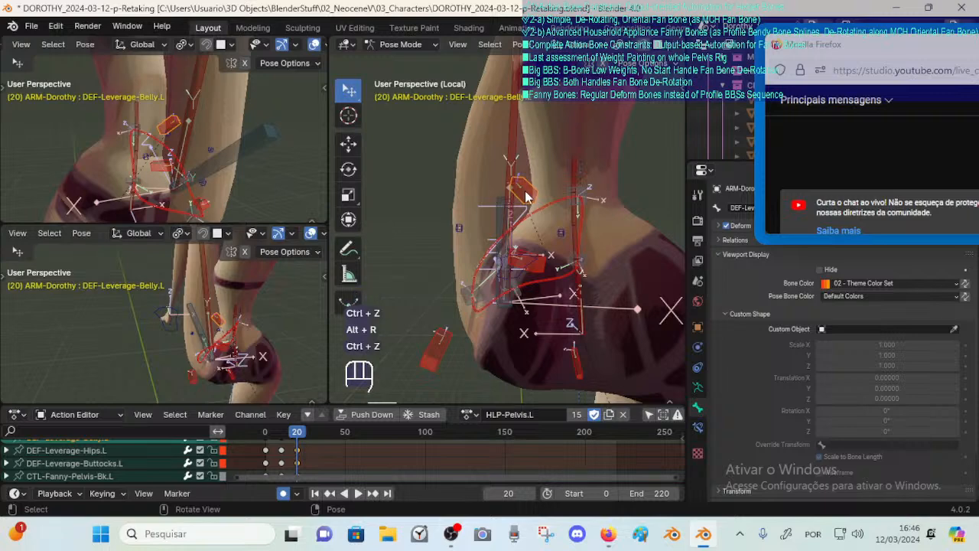
{"action": "key", "text": "alt+r"}
{"action": "key", "text": "ctrl+z"}
{"action": "key", "text": "alt+g"}
{"action": "key", "text": "ctrl+z"}
Shift the DEF-Leverage-Belly.L bone along the X axis only.
{"action": "key", "text": "g"}
{"action": "key", "text": "x"}
{"action": "left_click", "coordinate": [540, 189], "text": "shift"}
Test the DEF-Leverage-Belly.L bone's influence with cancelled trial moves and an undone location reset.
{"action": "middle_click_drag", "start_coordinate": [485, 193], "coordinate": [514, 212]}
{"action": "middle_click_drag", "start_coordinate": [514, 213], "coordinate": [533, 231]}
{"action": "mouse_move", "coordinate": [552, 188]}
{"action": "middle_mouse_down", "text": "ctrl"}
{"action": "mouse_move", "coordinate": [525, 205]}
{"action": "mouse_move", "coordinate": [549, 198]}
{"action": "middle_mouse_up", "text": "ctrl"}
{"action": "key", "text": "g"}
{"action": "key", "text": "Escape"}
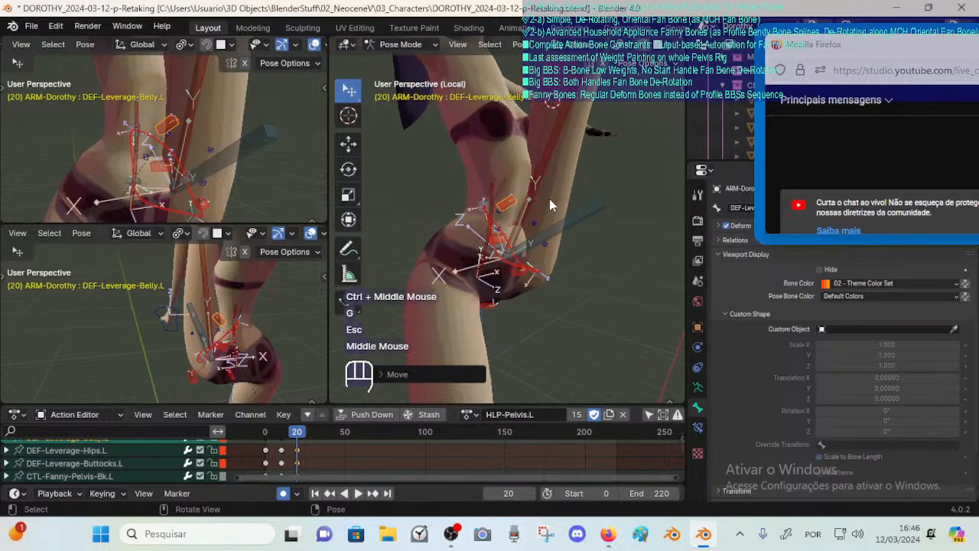
{"action": "key", "text": "g"}
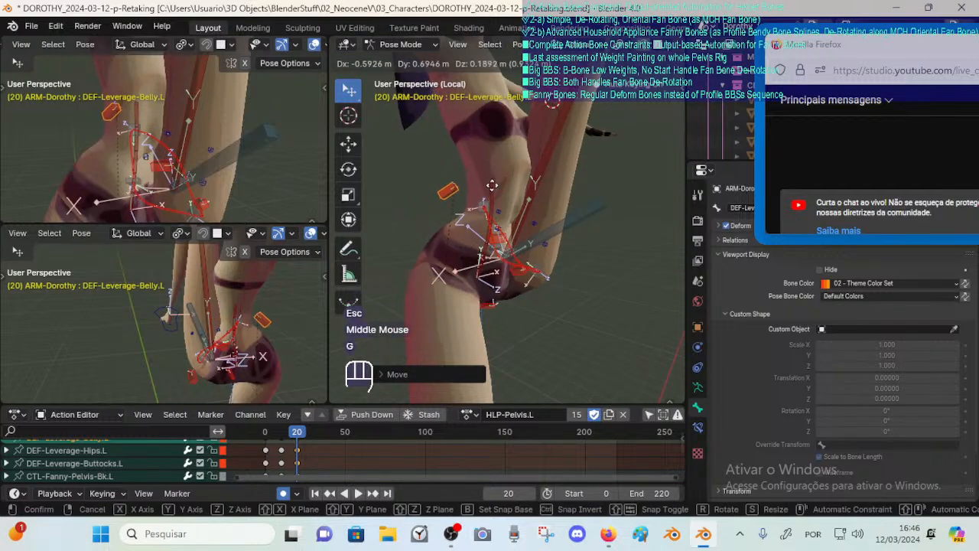
{"action": "key", "text": "Escape"}
{"action": "middle_click_drag", "start_coordinate": [486, 185], "coordinate": [535, 200]}
{"action": "middle_click_drag", "start_coordinate": [535, 200], "coordinate": [534, 168], "text": "ctrl"}
{"action": "middle_click_drag", "start_coordinate": [535, 168], "coordinate": [579, 201]}
{"action": "key", "text": "alt+g"}
{"action": "key", "text": "ctrl+z"}
Move the DEF-Leverage-Hips.L bone slightly away from the hip joint in the side perspective view.
{"action": "left_click", "coordinate": [550, 255]}
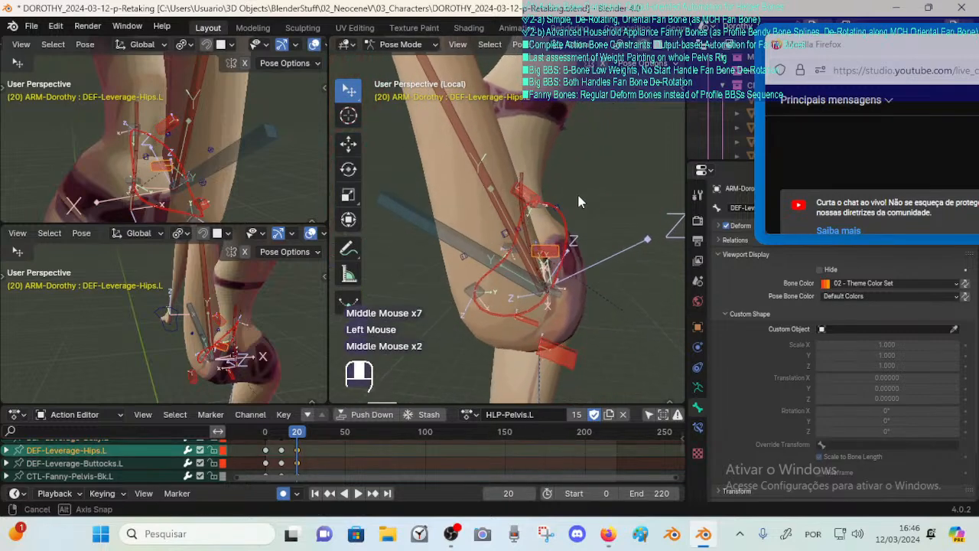
{"action": "key", "text": "g"}
{"action": "left_click", "coordinate": [584, 213], "text": "shift"}
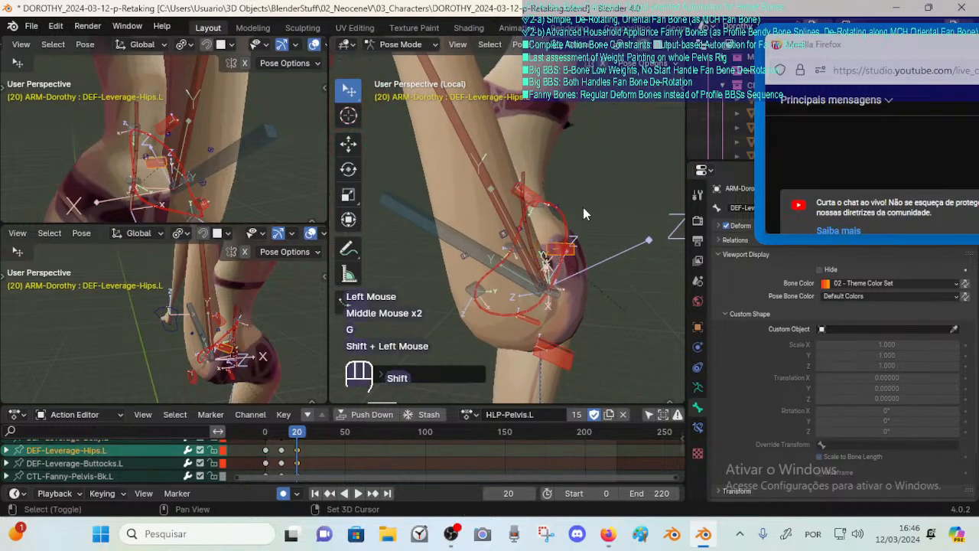
{"action": "mouse_move", "coordinate": [525, 227]}
{"action": "middle_mouse_down"}
{"action": "mouse_move", "coordinate": [576, 212]}
{"action": "mouse_move", "coordinate": [526, 214]}
{"action": "middle_mouse_up"}
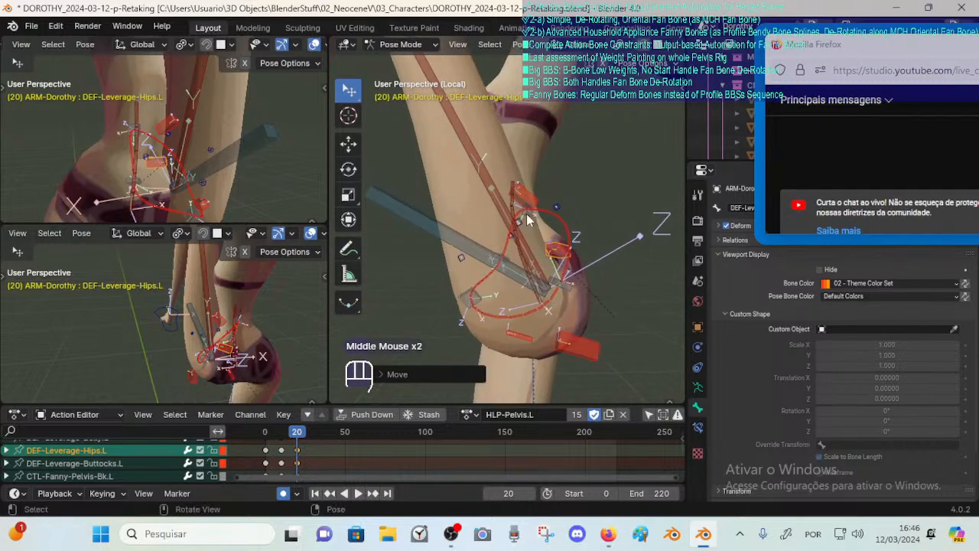
Select the four left Fanny-Pelvis controls around the hip, including Out, Bk and Ft, and move them together.
{"action": "left_click", "coordinate": [528, 198]}
{"action": "left_click", "coordinate": [565, 263]}
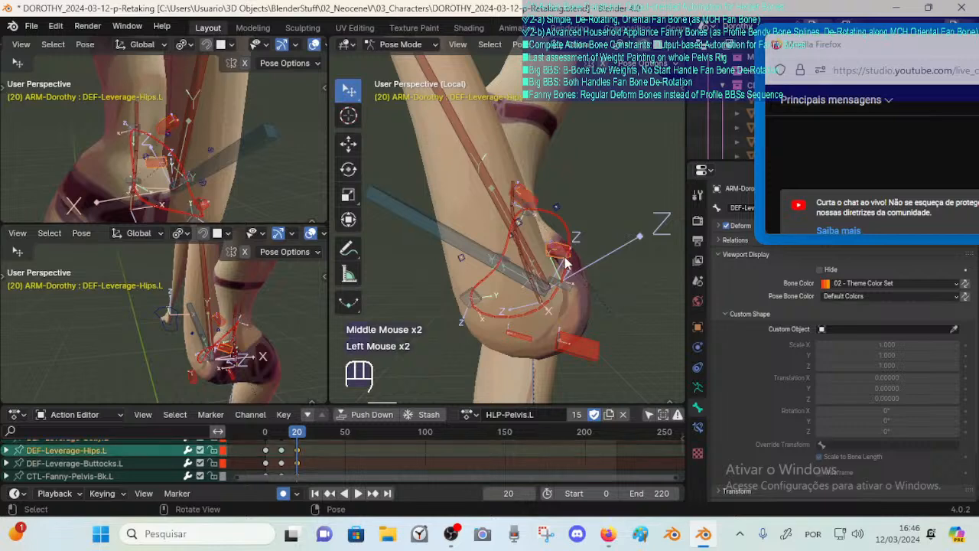
{"action": "left_click", "coordinate": [558, 285]}
{"action": "left_click", "coordinate": [454, 306], "text": "shift"}
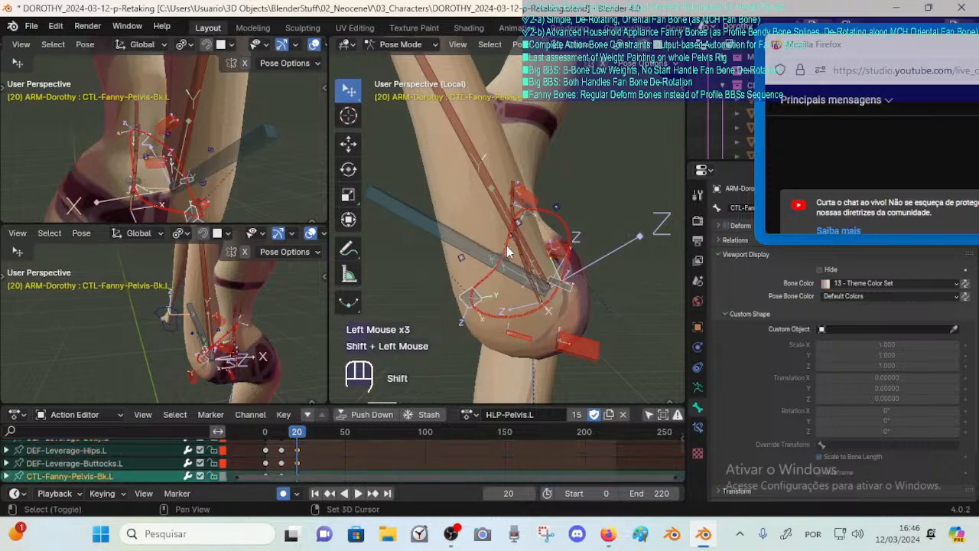
{"action": "left_click", "coordinate": [513, 260], "text": "shift"}
{"action": "left_click", "coordinate": [529, 216], "text": "shift"}
{"action": "key", "text": "g"}
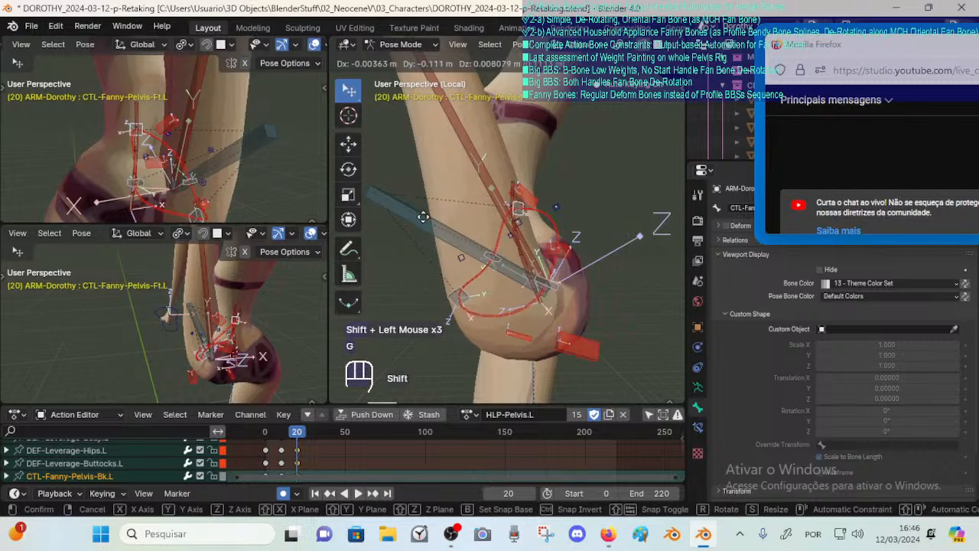
{"action": "left_click", "coordinate": [453, 223], "text": "shift"}
{"action": "key", "text": "g"}
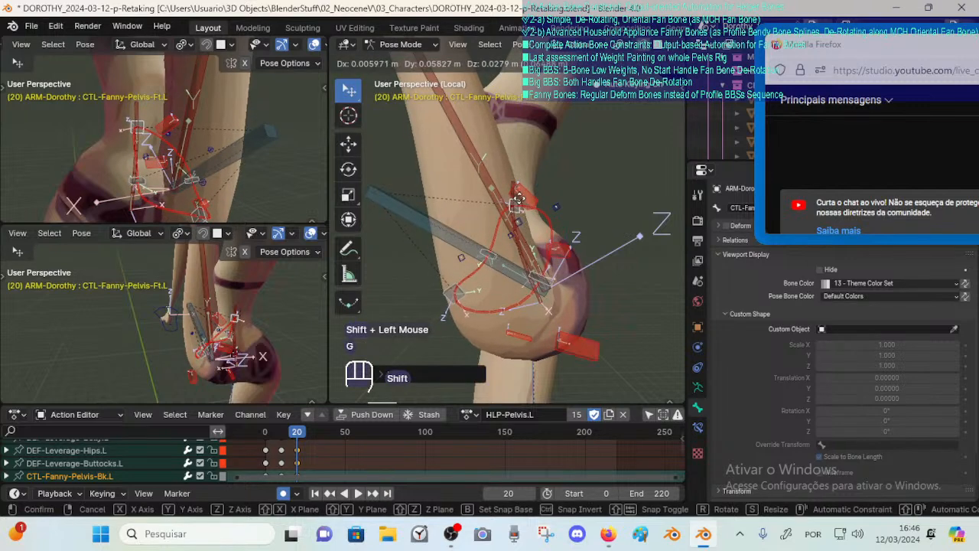
{"action": "left_click", "coordinate": [526, 201], "text": "shift"}
Move the selected left Fanny-Pelvis controls again from a new angle and rotate them slightly together.
{"action": "middle_click_drag", "start_coordinate": [454, 212], "coordinate": [576, 188]}
{"action": "key", "text": "g"}
{"action": "left_click", "coordinate": [559, 203], "text": "shift"}
{"action": "key", "text": "r"}
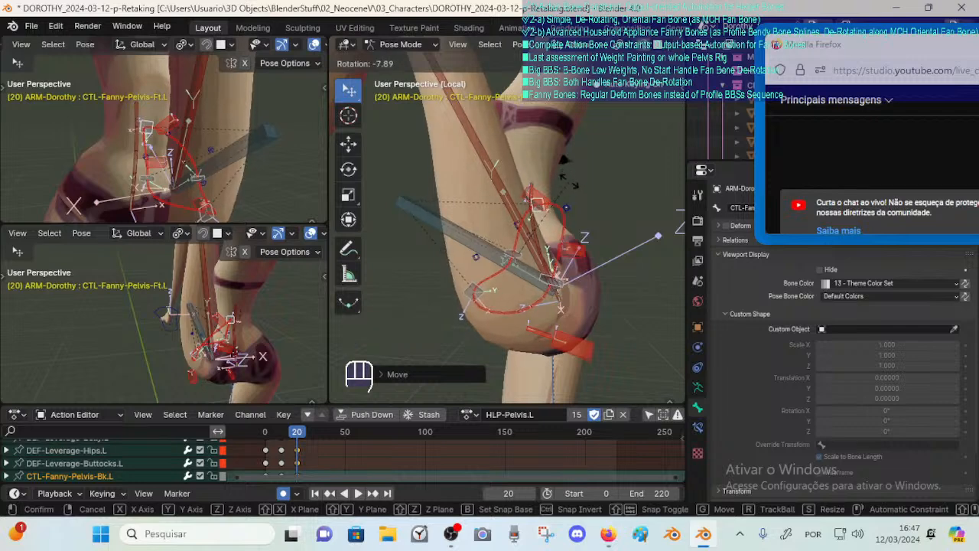
{"action": "left_click", "coordinate": [566, 192]}
Fine-tune the position of the four selected Fanny-Pelvis controls with several small collective moves.
{"action": "key", "text": "g"}
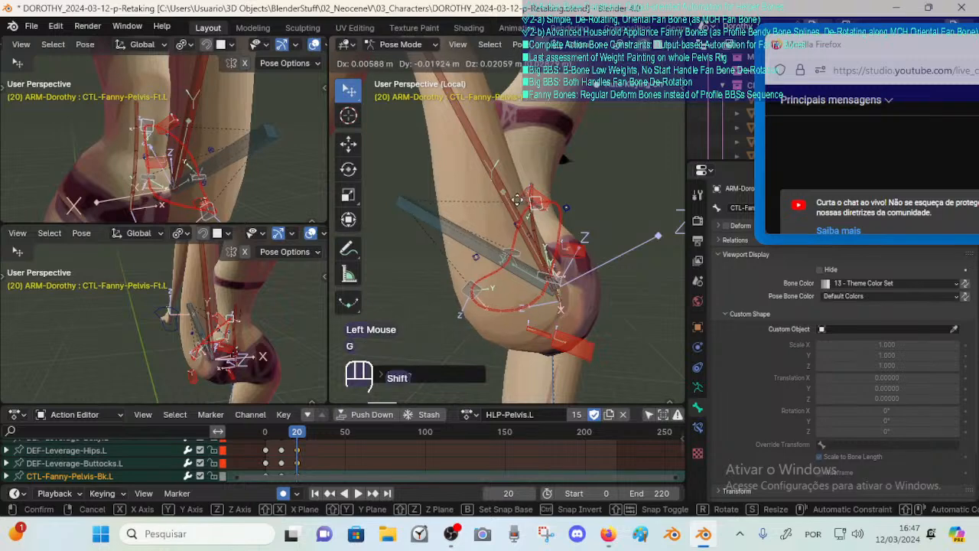
{"action": "left_click", "coordinate": [506, 200], "text": "shift"}
{"action": "key", "text": "g"}
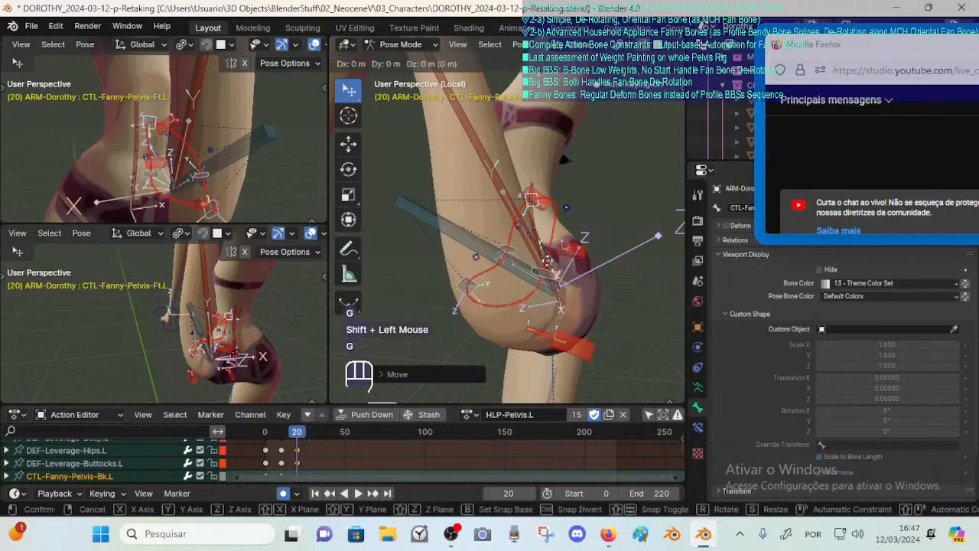
{"action": "left_click", "coordinate": [541, 267], "text": "shift"}
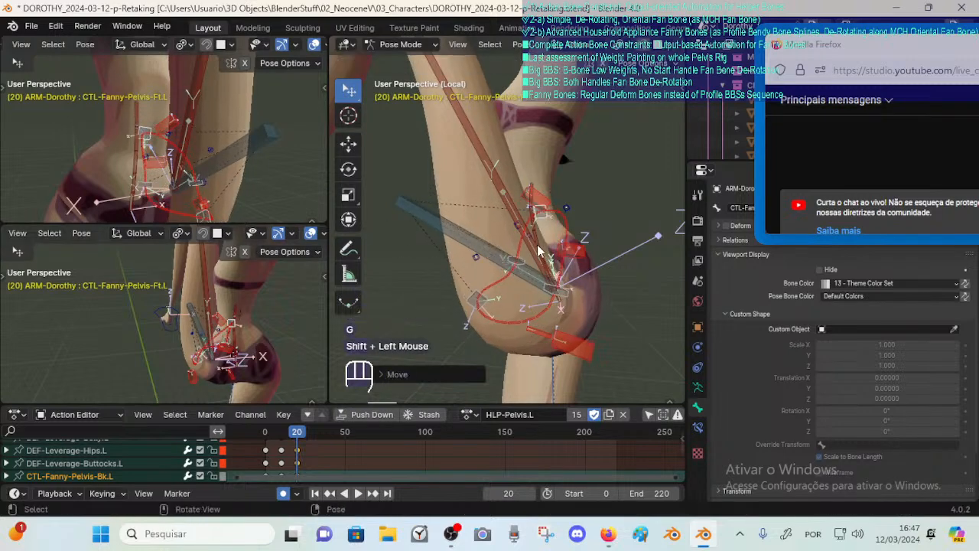
{"action": "left_click", "coordinate": [570, 271], "text": "shift"}
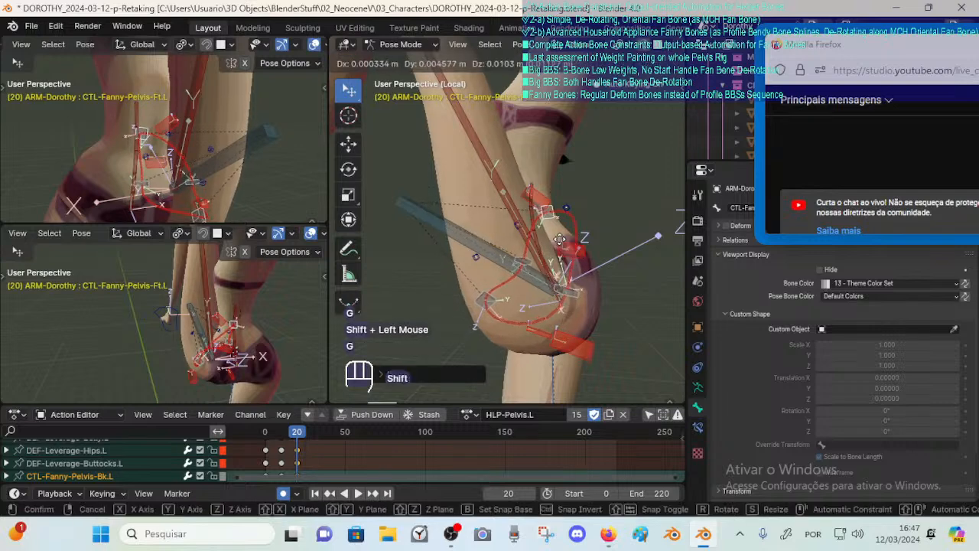
Reposition CTL-Fanny-Pelvis-Out.L and CTL-Fanny-Pelvis-Ft.L individually to refine the outer hip and front curve.
{"action": "left_click", "coordinate": [568, 288]}
{"action": "key", "text": "g"}
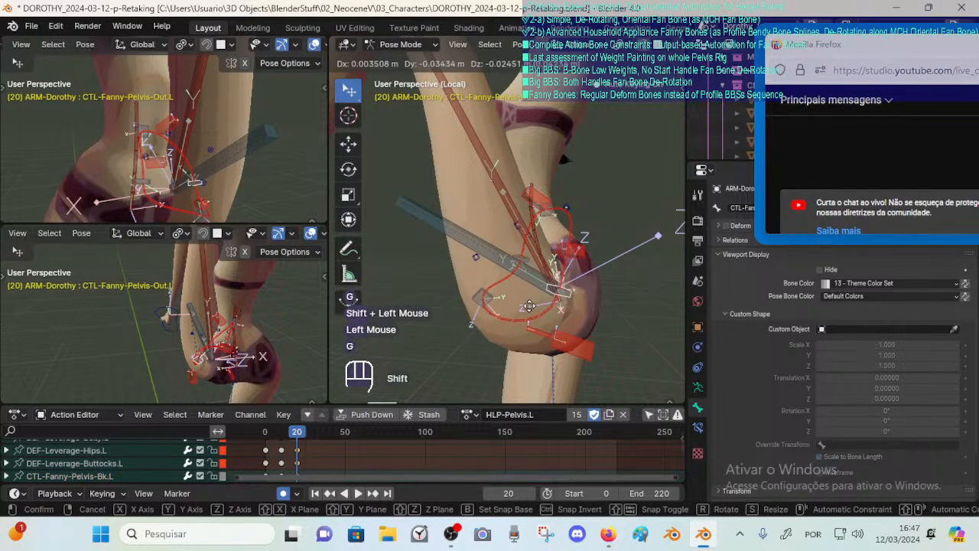
{"action": "left_click", "coordinate": [506, 313]}
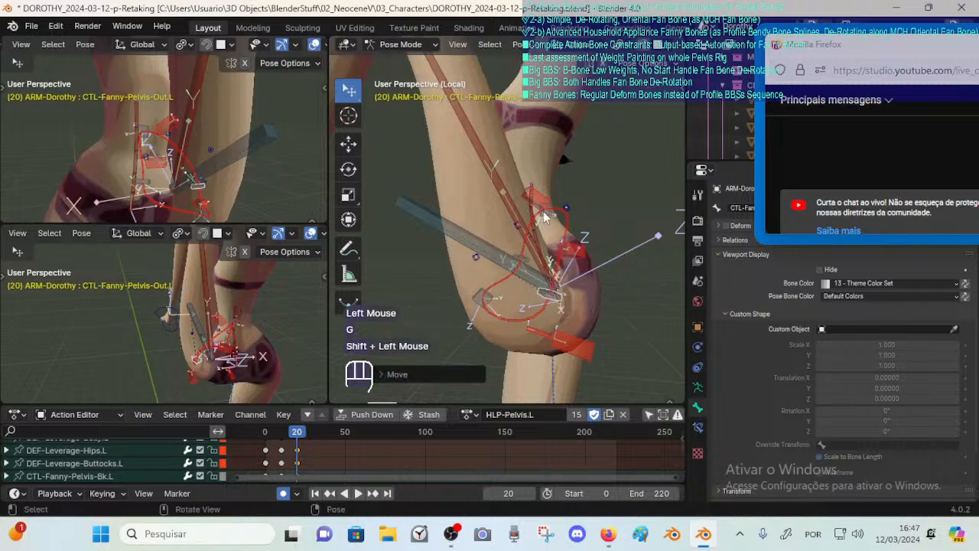
{"action": "left_click", "coordinate": [547, 205]}
{"action": "key", "text": "g"}
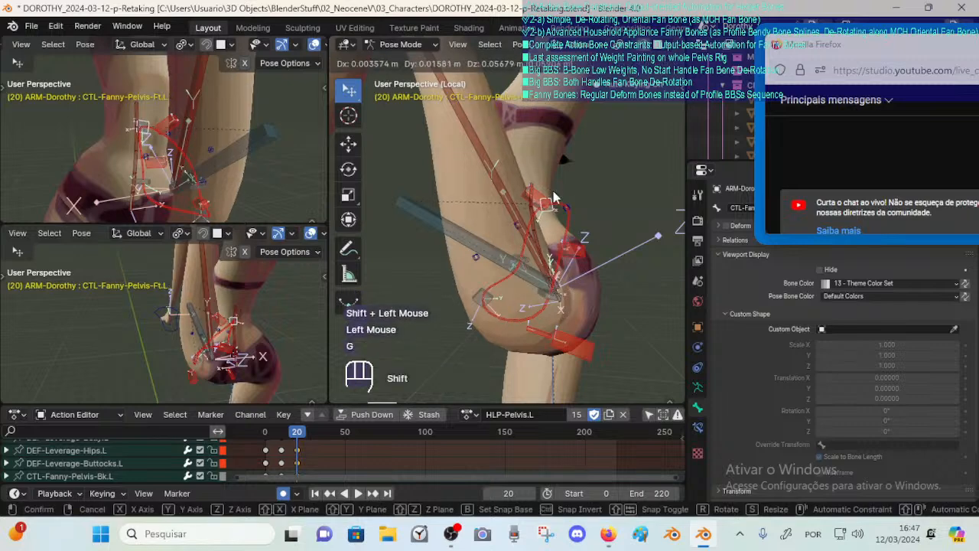
{"action": "left_click", "coordinate": [555, 211], "text": "shift"}
{"action": "key", "text": "g"}
{"action": "left_click", "coordinate": [555, 212], "text": "shift"}
Move the CTL-Fanny-Pelvis-Out.L control once more to fine-tune the outer hip.
{"action": "left_click", "coordinate": [562, 297]}
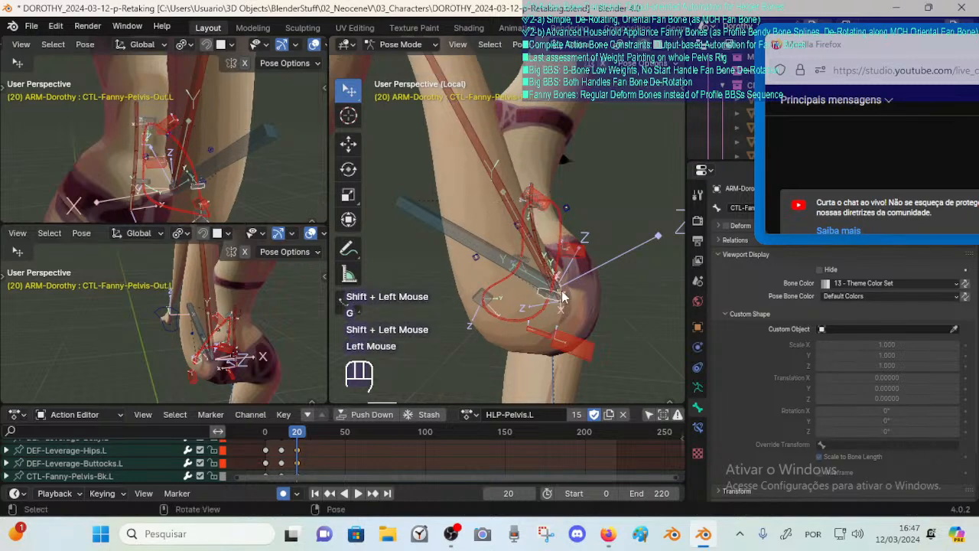
{"action": "key", "text": "g"}
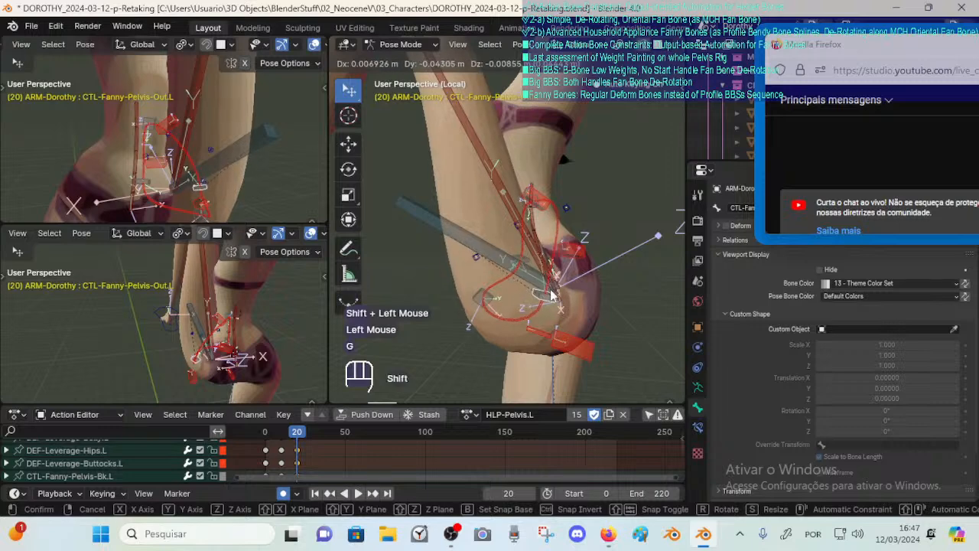
{"action": "left_click", "coordinate": [534, 269], "text": "shift"}
Rotate the CTL-Fanny-Pelvis-Bk.L control slightly and move it backward and down in small moves.
{"action": "left_click", "coordinate": [475, 294]}
{"action": "key", "text": "r"}
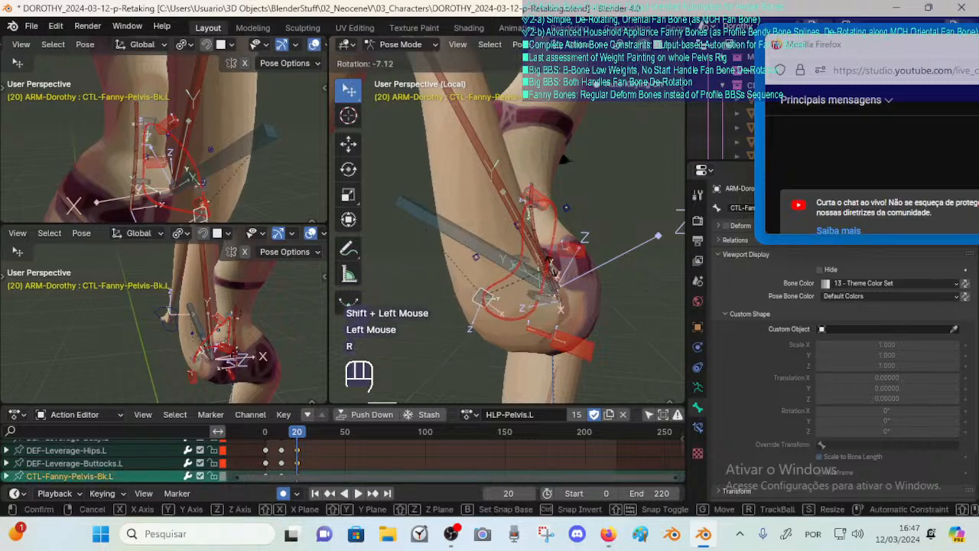
{"action": "left_click", "coordinate": [475, 295]}
{"action": "key", "text": "g"}
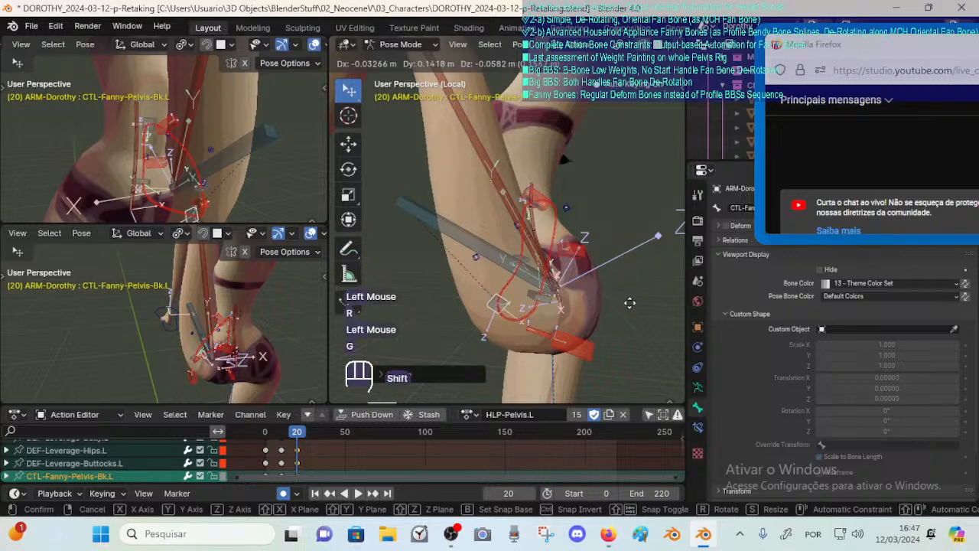
{"action": "left_click", "coordinate": [512, 280], "text": "shift"}
{"action": "key", "text": "g"}
{"action": "left_click", "coordinate": [546, 308], "text": "shift"}
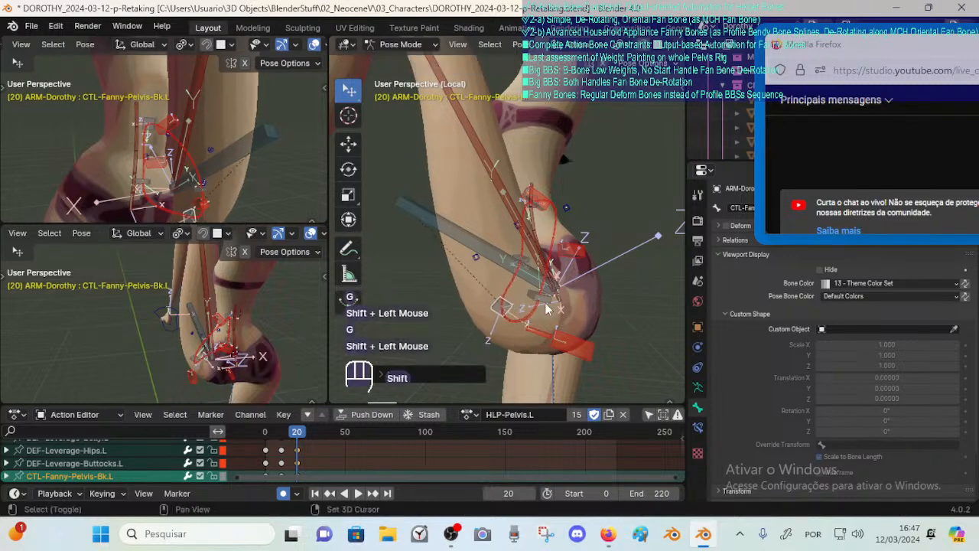
Nudge the DEF-Leverage-Buttocks.L bone, clear its rotation and rotate it to a new angle.
{"action": "left_click", "coordinate": [564, 344]}
{"action": "key", "text": "g"}
{"action": "left_click", "coordinate": [586, 333], "text": "shift"}
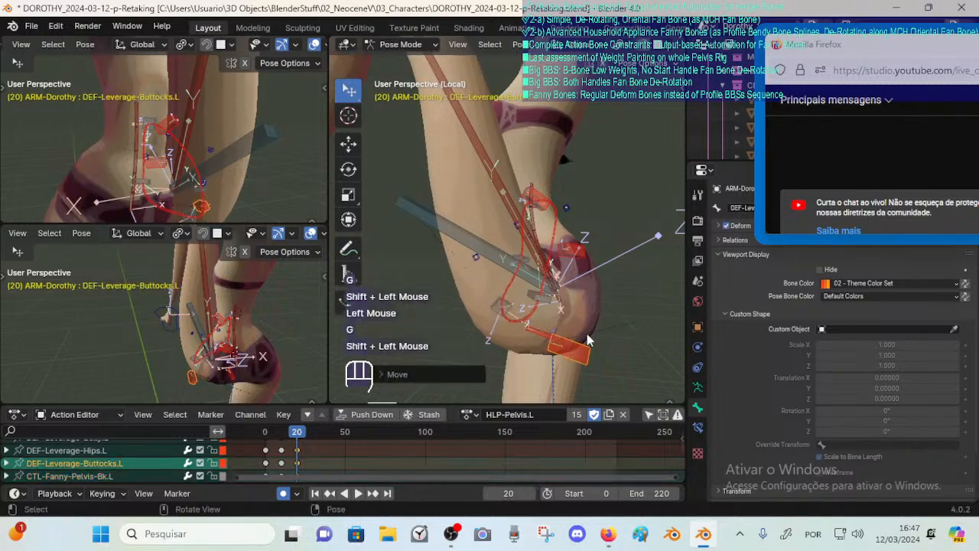
{"action": "key", "text": "r"}
{"action": "left_click", "coordinate": [596, 345]}
{"action": "key", "text": "alt+r"}
{"action": "key", "text": "r"}
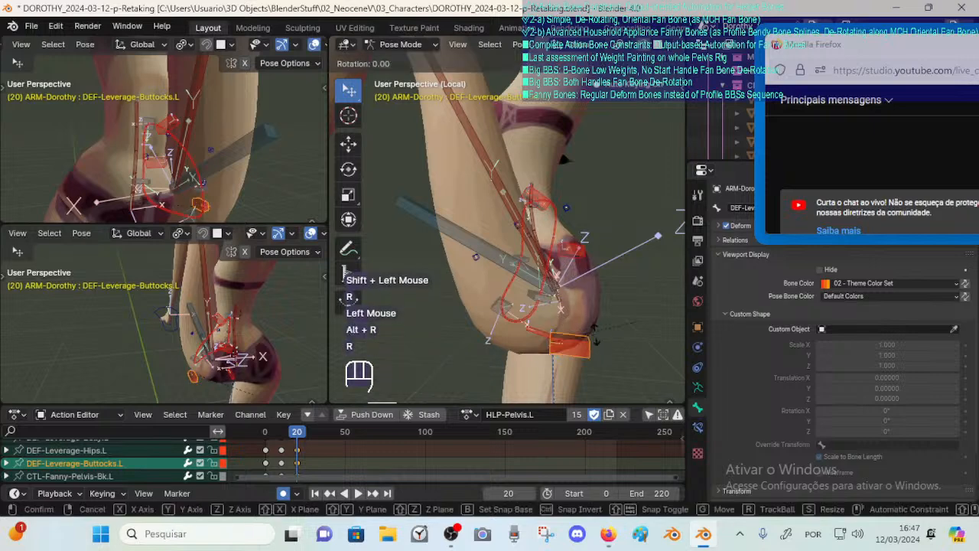
{"action": "left_click", "coordinate": [588, 350], "text": "shift"}
Move the DEF-Leverage-Buttocks.L bone forward beneath the raised thigh in several successive adjustments.
{"action": "key", "text": "g"}
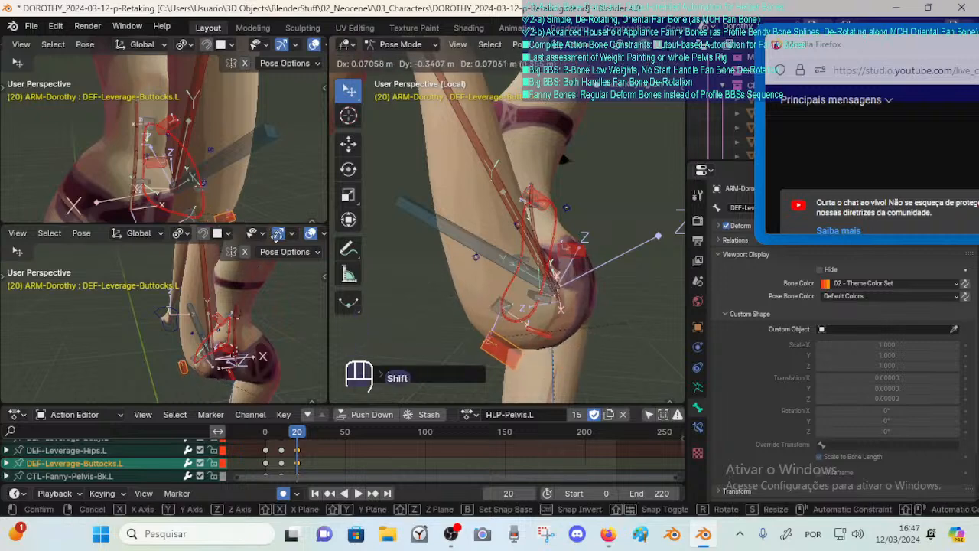
{"action": "left_click", "coordinate": [367, 268], "text": "shift"}
{"action": "key", "text": "g"}
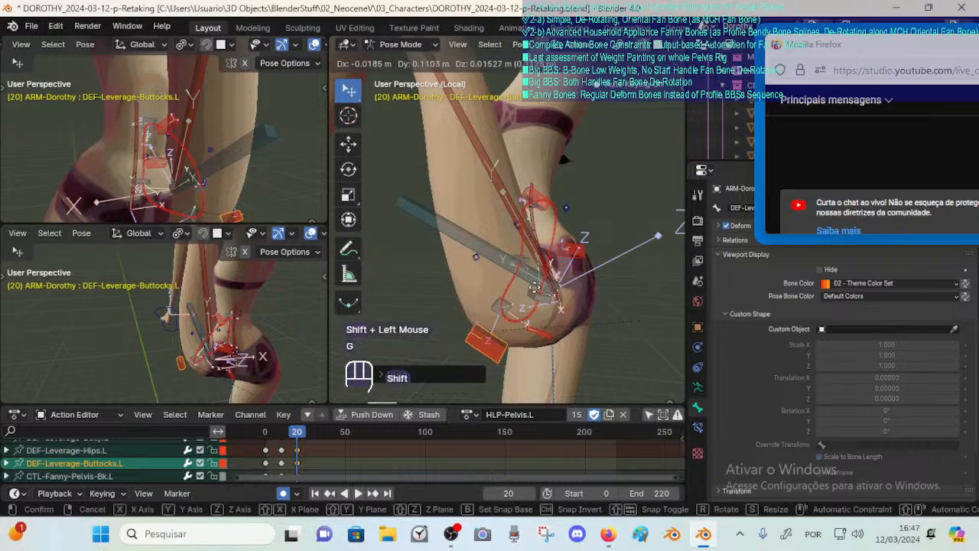
{"action": "left_click", "coordinate": [477, 255], "text": "shift"}
{"action": "key", "text": "g"}
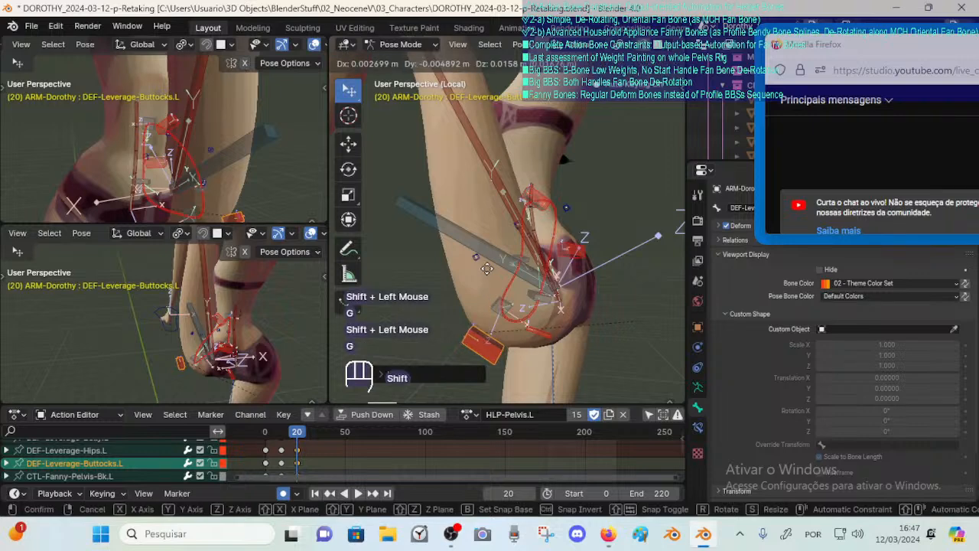
Select the Bk, In, Out and Ft Fanny-Pelvis controls of the left side and move them together.
{"action": "left_click", "coordinate": [500, 304]}
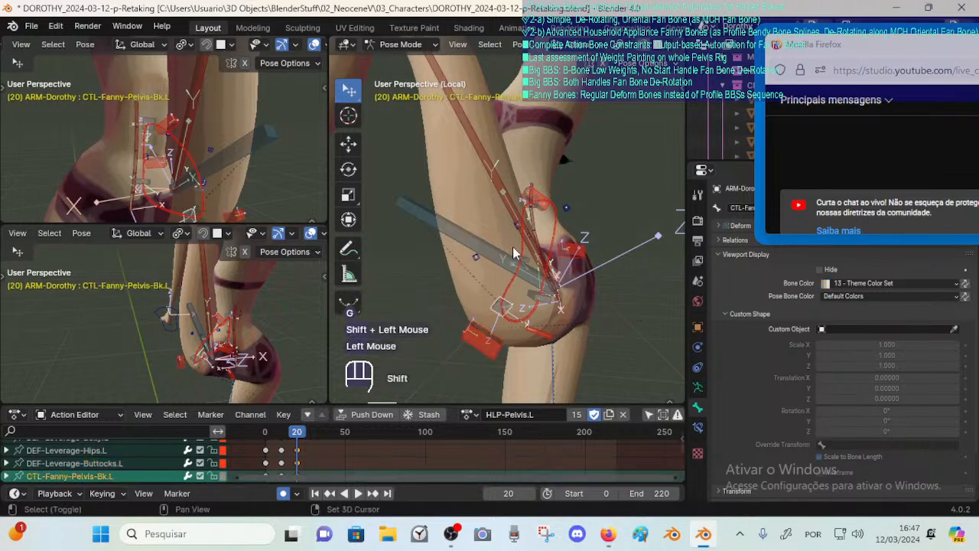
{"action": "left_click", "coordinate": [514, 254], "text": "shift"}
{"action": "left_click", "coordinate": [509, 271]}
{"action": "left_click", "coordinate": [539, 300]}
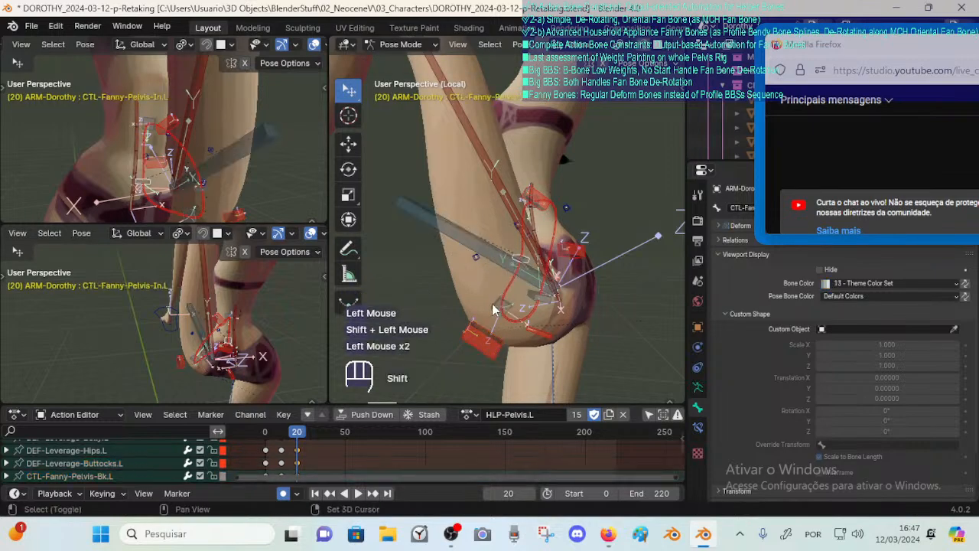
{"action": "left_click", "coordinate": [546, 300], "text": "shift"}
{"action": "left_click", "coordinate": [546, 301], "text": "shift"}
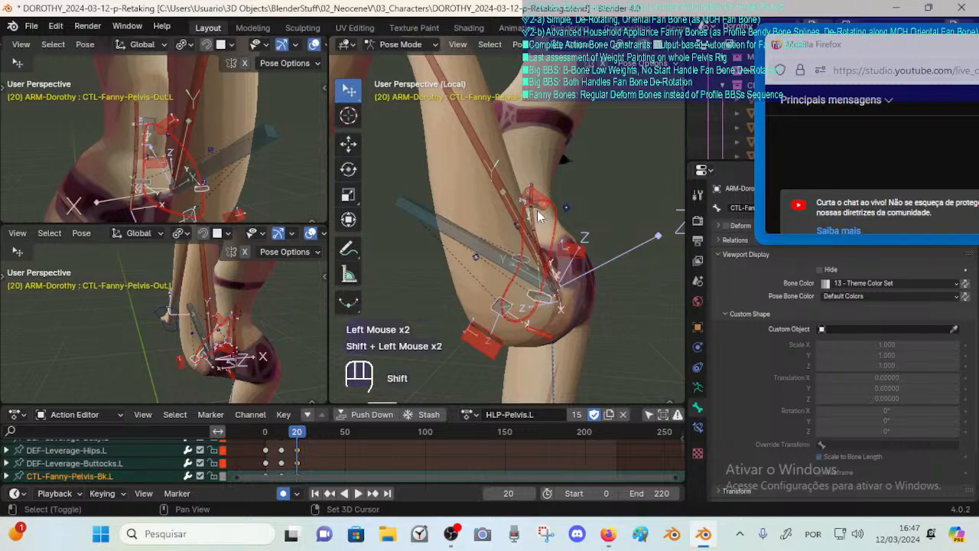
{"action": "left_click", "coordinate": [538, 216], "text": "shift"}
{"action": "key", "text": "ctrl+z"}
{"action": "middle_click_drag", "start_coordinate": [537, 216], "coordinate": [582, 227]}
{"action": "left_click", "coordinate": [541, 197], "text": "shift"}
{"action": "key", "text": "ctrl+z"}
{"action": "left_click", "coordinate": [553, 185], "text": "shift"}
{"action": "key", "text": "g"}
{"action": "left_click", "coordinate": [497, 223], "text": "shift"}
{"action": "key", "text": "g"}
{"action": "left_click", "coordinate": [533, 253], "text": "shift"}
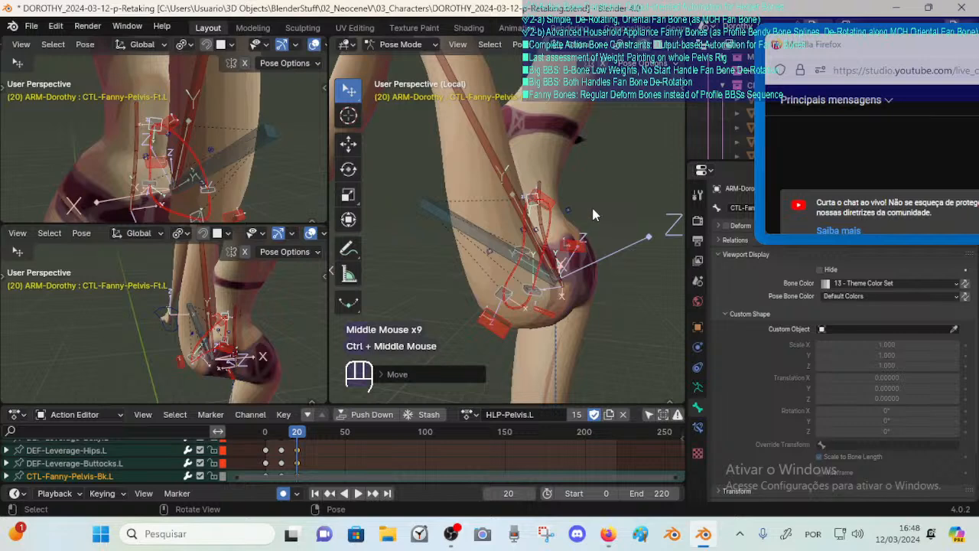
{"action": "key", "text": "r"}
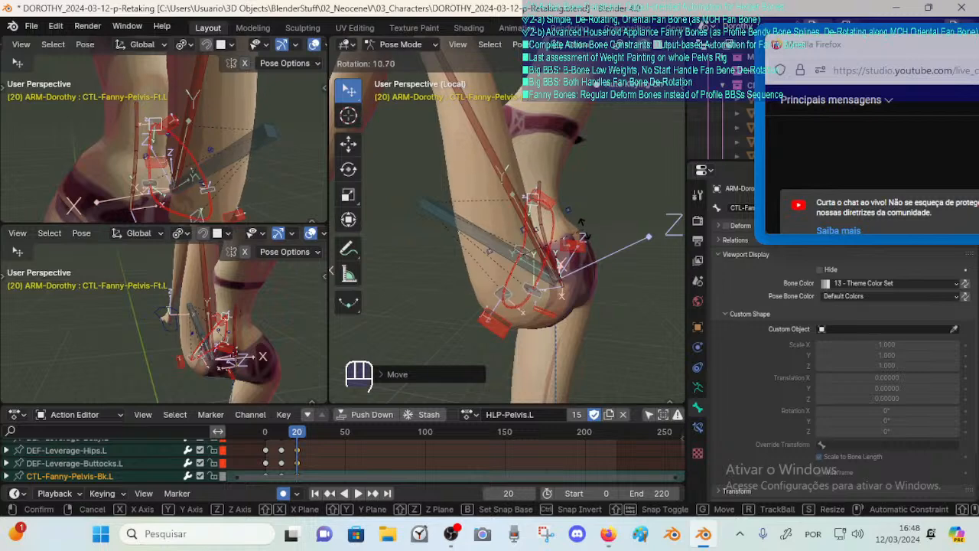
{"action": "left_click", "coordinate": [581, 223]}
{"action": "key", "text": "ctrl+z"}
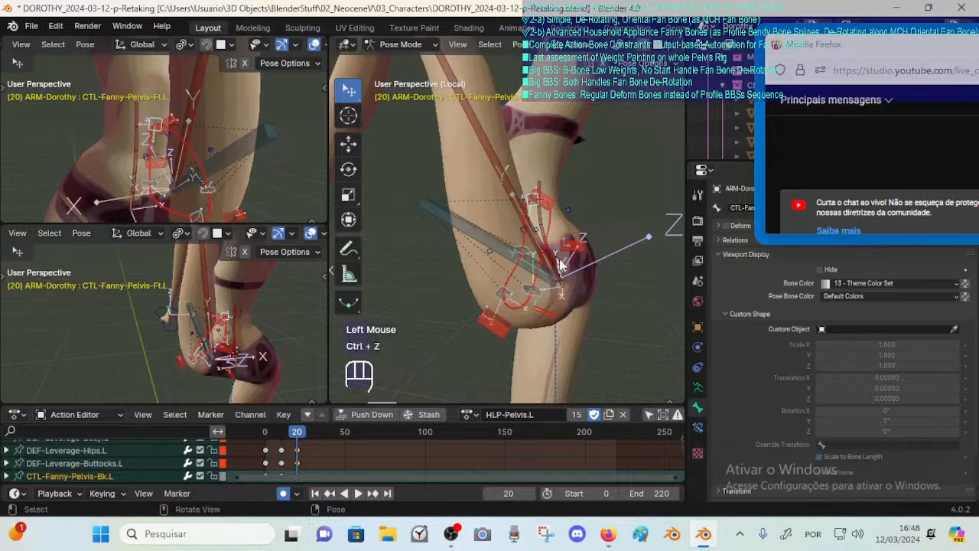
Rotate the four selected left Fanny-Pelvis controls together in small adjustments from a new viewing angle.
{"action": "middle_click_drag", "start_coordinate": [561, 268], "coordinate": [573, 249]}
{"action": "key", "text": "r"}
{"action": "left_click", "coordinate": [581, 253]}
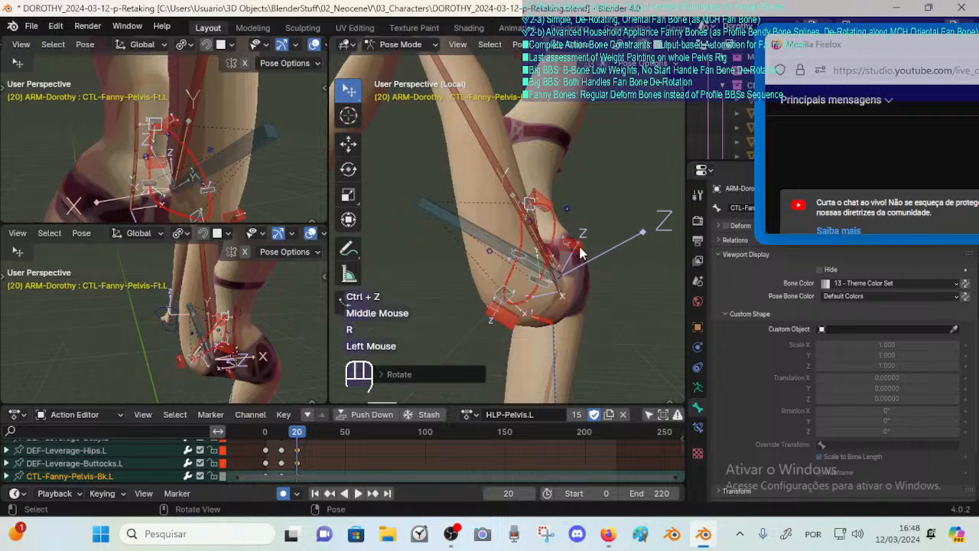
{"action": "middle_click_drag", "start_coordinate": [531, 142], "coordinate": [531, 123], "text": "ctrl"}
{"action": "key", "text": "r"}
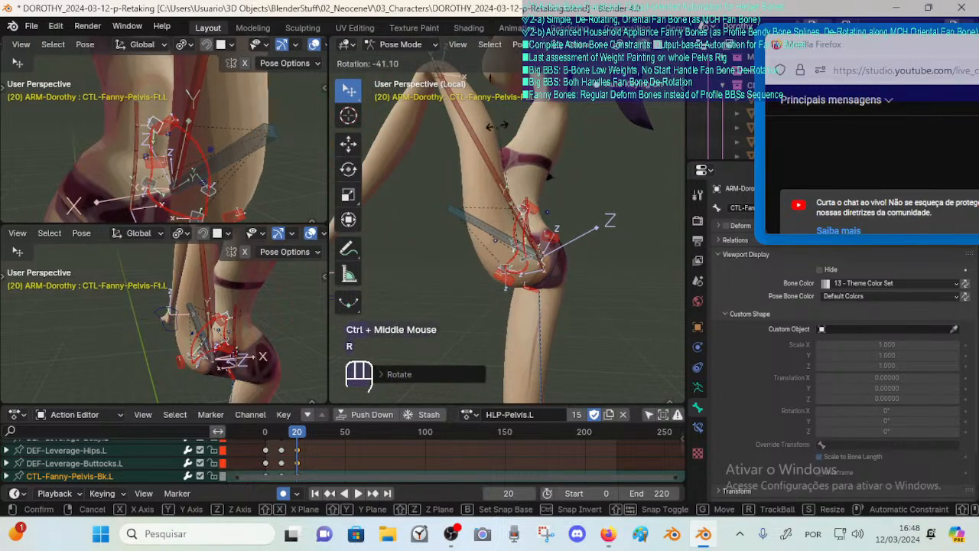
{"action": "key", "text": "Escape"}
{"action": "key", "text": "r"}
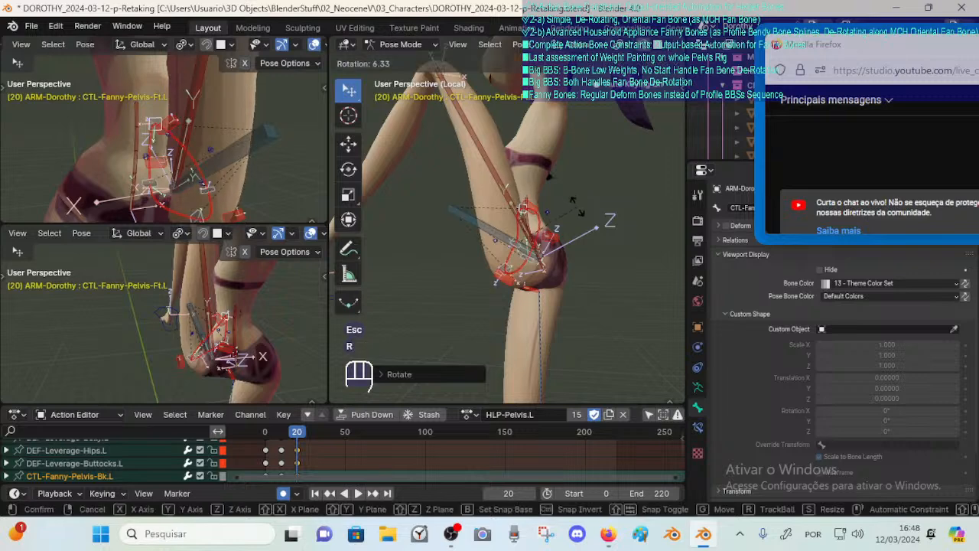
{"action": "left_click", "coordinate": [559, 255]}
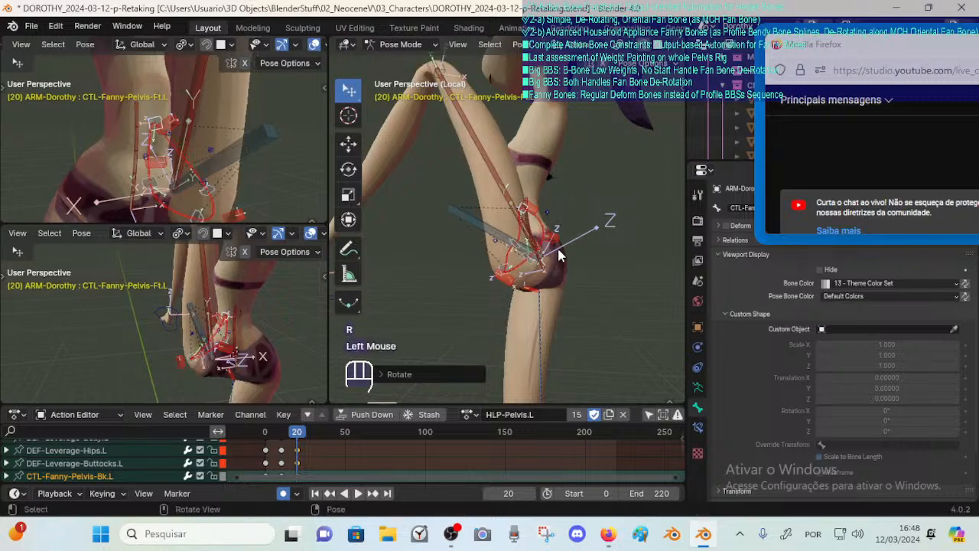
{"action": "key", "text": "r"}
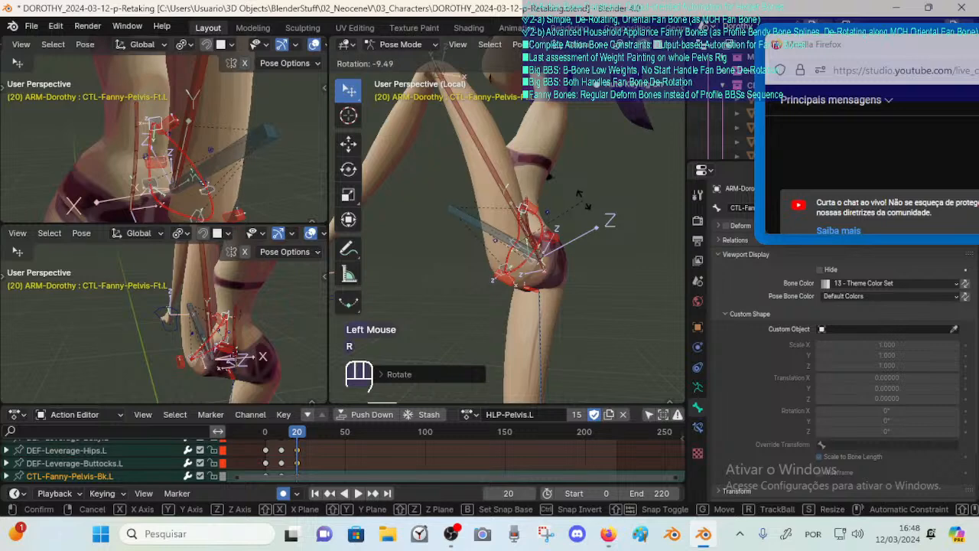
{"action": "left_click", "coordinate": [578, 199]}
Move the CTL-Fanny-Pelvis-Bk.L control slightly and select CTL-Fanny-Pelvis-In.L.
{"action": "middle_click_drag", "start_coordinate": [576, 202], "coordinate": [521, 262], "text": "ctrl"}
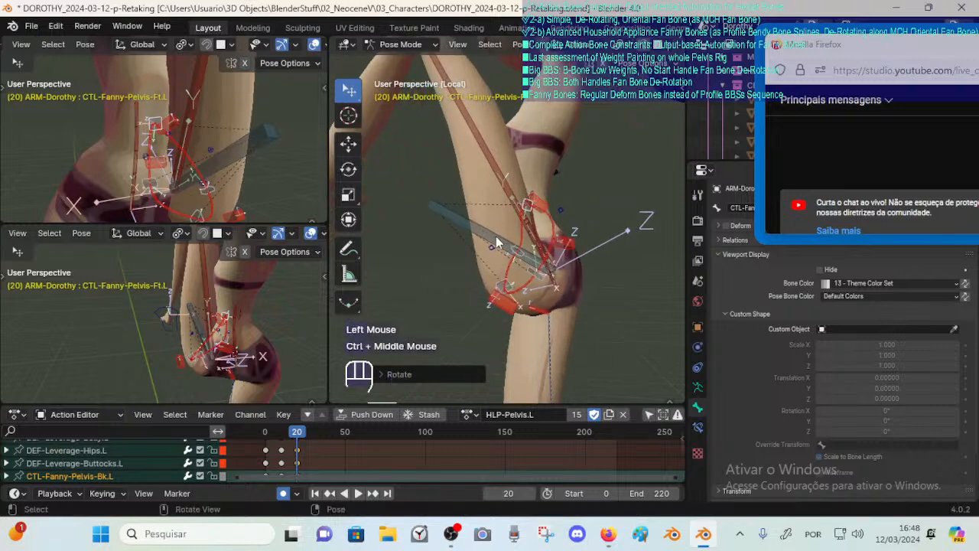
{"action": "left_click", "coordinate": [499, 233]}
{"action": "left_click", "coordinate": [502, 288]}
{"action": "key", "text": "g"}
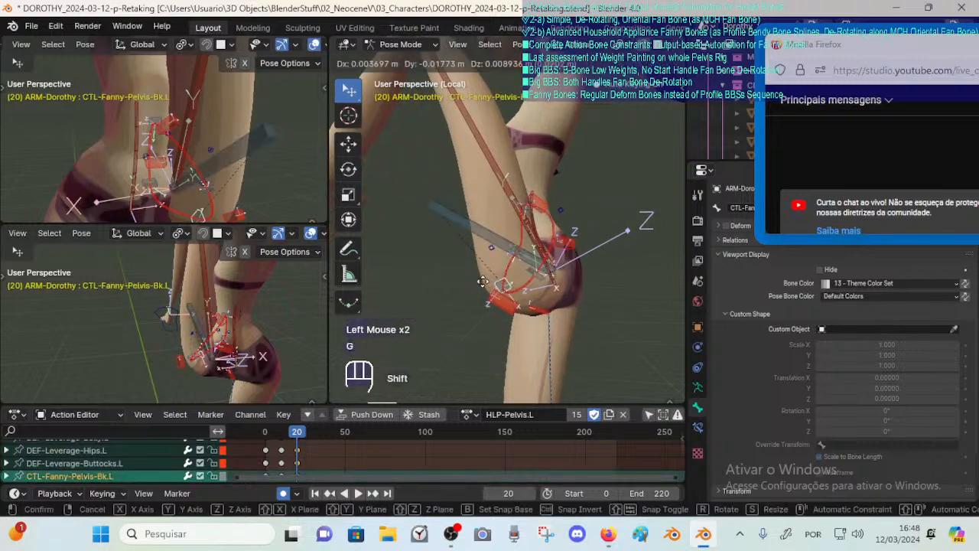
{"action": "left_click", "coordinate": [483, 286], "text": "shift"}
{"action": "left_click", "coordinate": [520, 257]}
{"action": "left_click", "coordinate": [513, 255]}
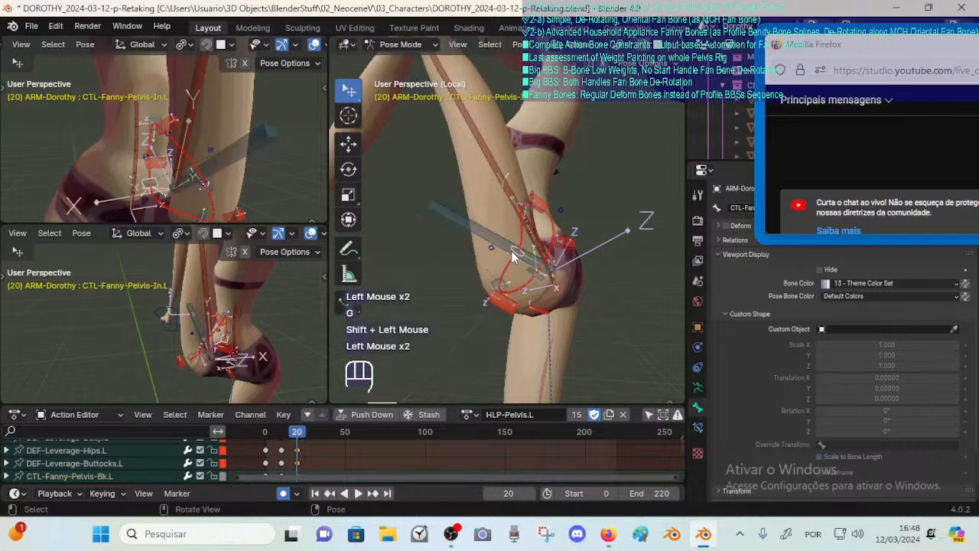
{"action": "key", "text": "g"}
{"action": "left_click", "coordinate": [488, 250], "text": "shift"}
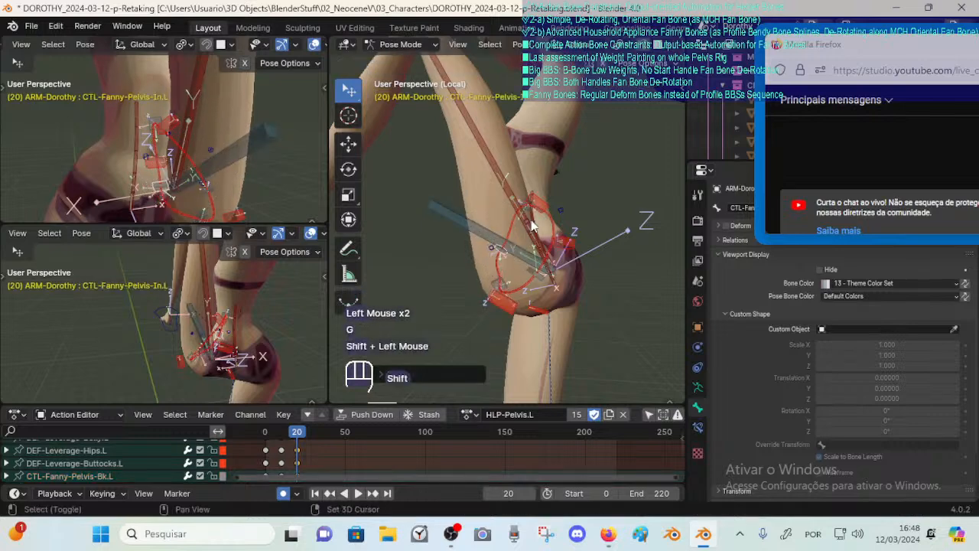
{"action": "left_click", "coordinate": [528, 211]}
{"action": "key", "text": "g"}
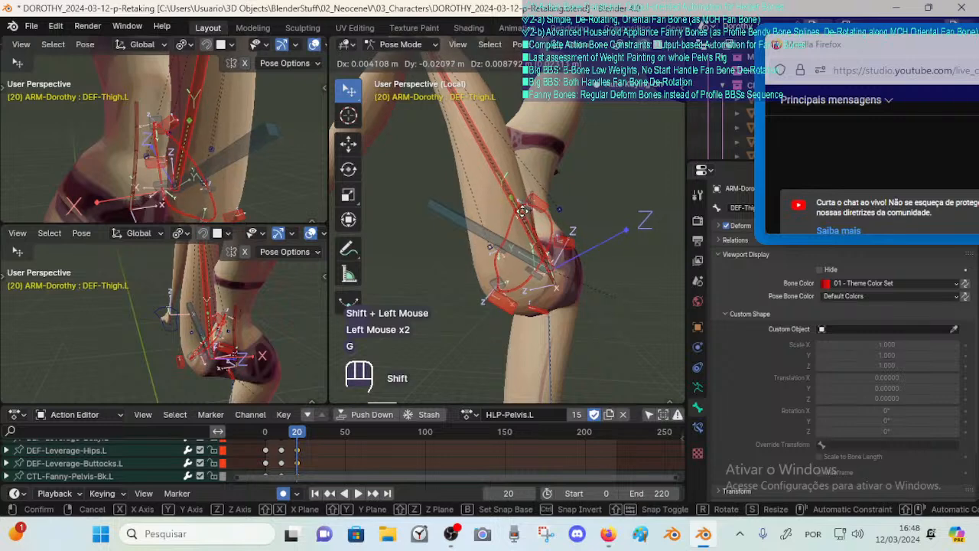
{"action": "key", "text": "Escape"}
{"action": "left_click", "coordinate": [529, 217]}
{"action": "key", "text": "ctrl+z"}
{"action": "key", "text": "ctrl+z"}
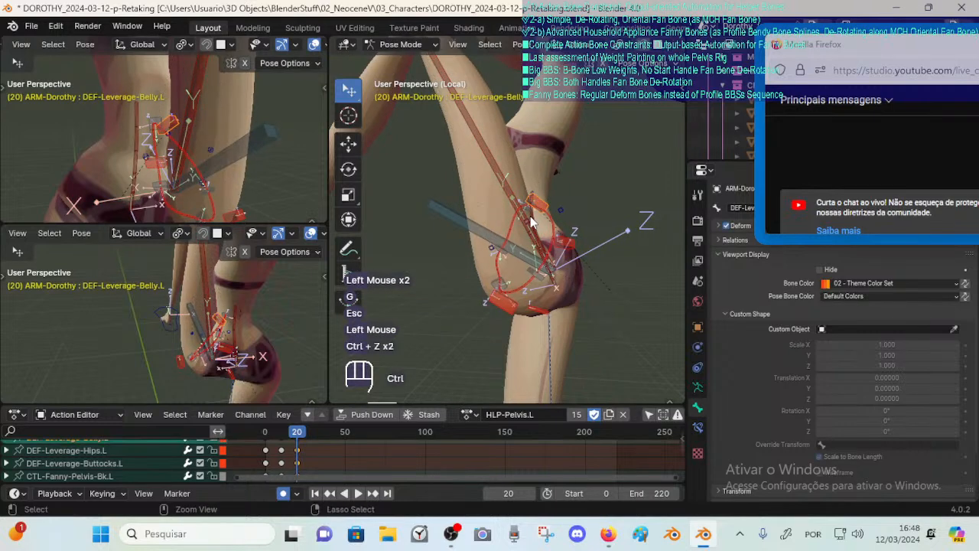
{"action": "key", "text": "ctrl+z"}
{"action": "key", "text": "ctrl+z"}
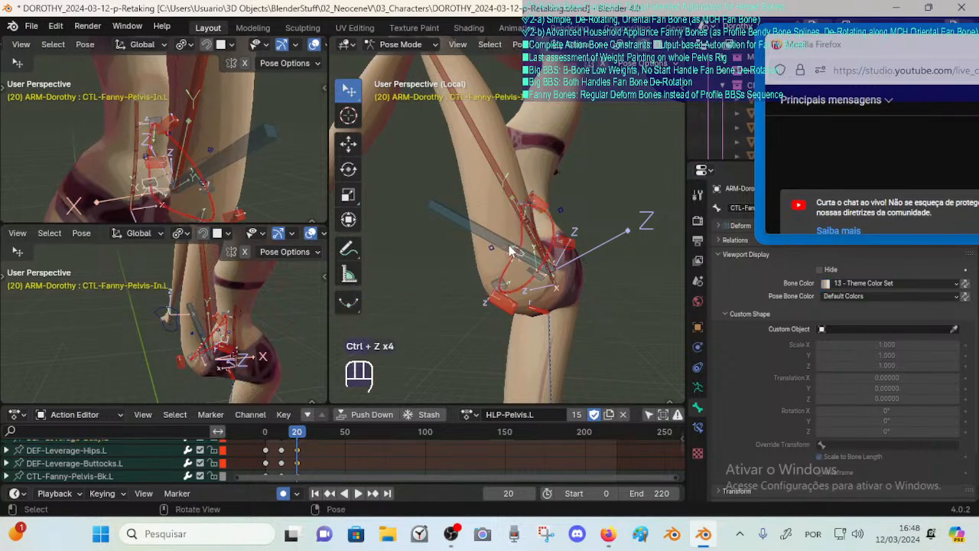
Move CTL-Fanny-Pelvis-In.L forward, and shift CTL-Fanny-Pelvis-Ft.L slightly forward as well.
{"action": "key", "text": "g"}
{"action": "left_click", "coordinate": [533, 226]}
{"action": "left_click", "coordinate": [531, 218]}
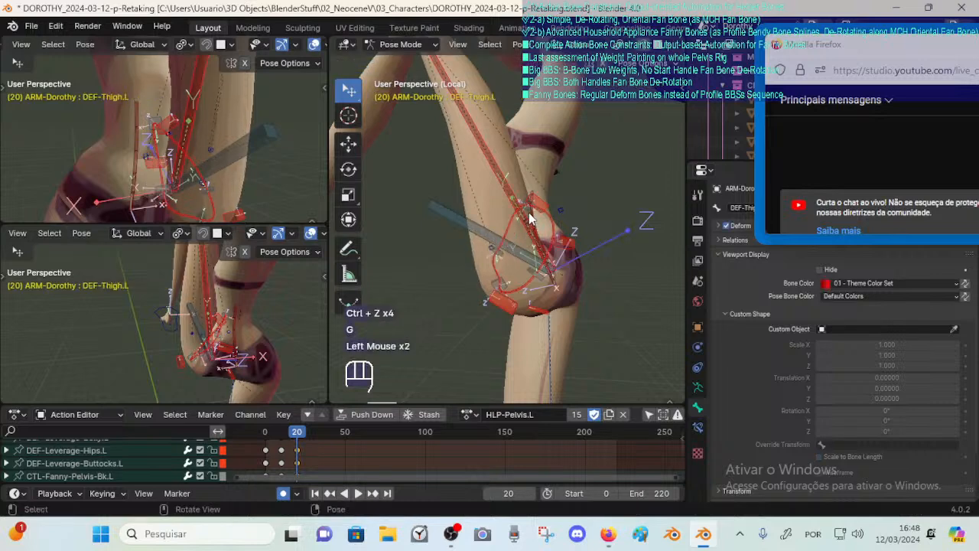
{"action": "left_click", "coordinate": [531, 218]}
{"action": "key", "text": "g"}
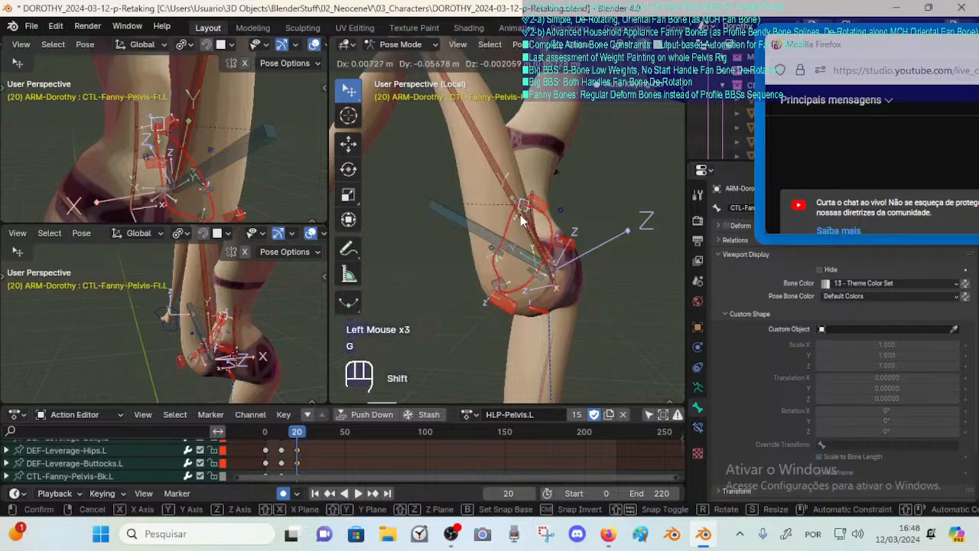
{"action": "left_click", "coordinate": [522, 220], "text": "shift"}
Move the CTL-Fanny-Pelvis-Out.L control slightly to adjust the outer hip curve.
{"action": "left_click", "coordinate": [542, 277]}
{"action": "key", "text": "g"}
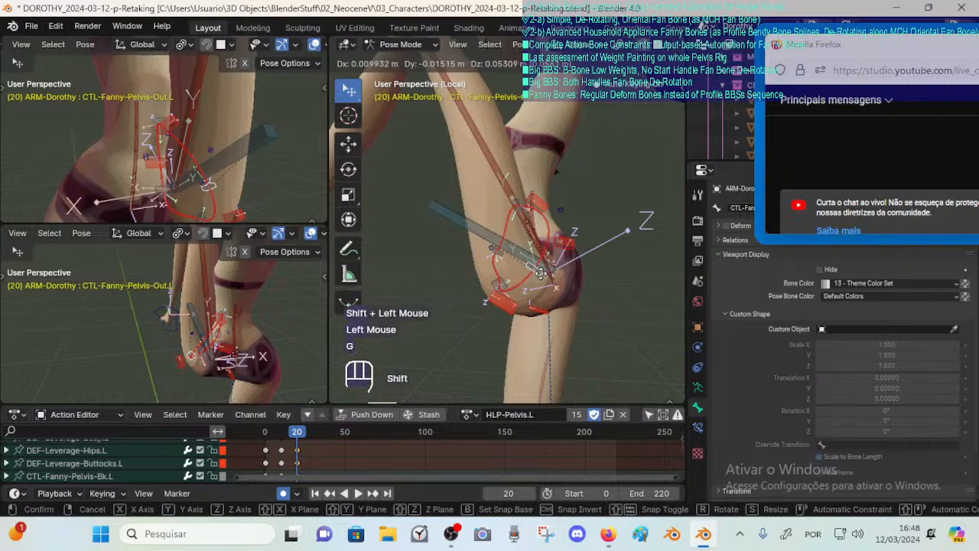
{"action": "left_click", "coordinate": [535, 284], "text": "shift"}
Move the DEF-Leverage-Buttocks.L bone slightly inward in the front orthographic view.
{"action": "middle_click_drag", "start_coordinate": [534, 284], "coordinate": [658, 253]}
{"action": "middle_click_drag", "start_coordinate": [528, 264], "coordinate": [547, 222]}
{"action": "key", "text": "KP_0"}
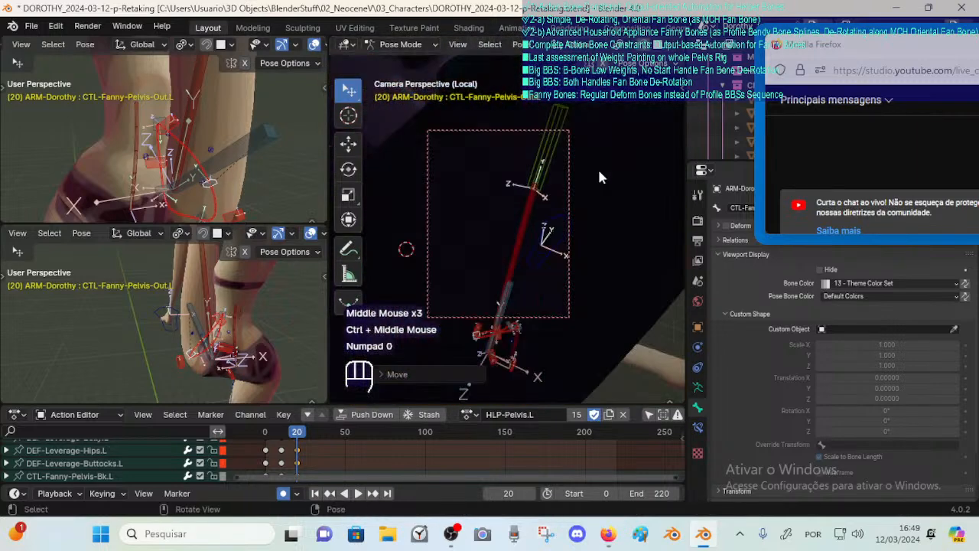
{"action": "key", "text": "KP_1"}
{"action": "left_click", "coordinate": [533, 271]}
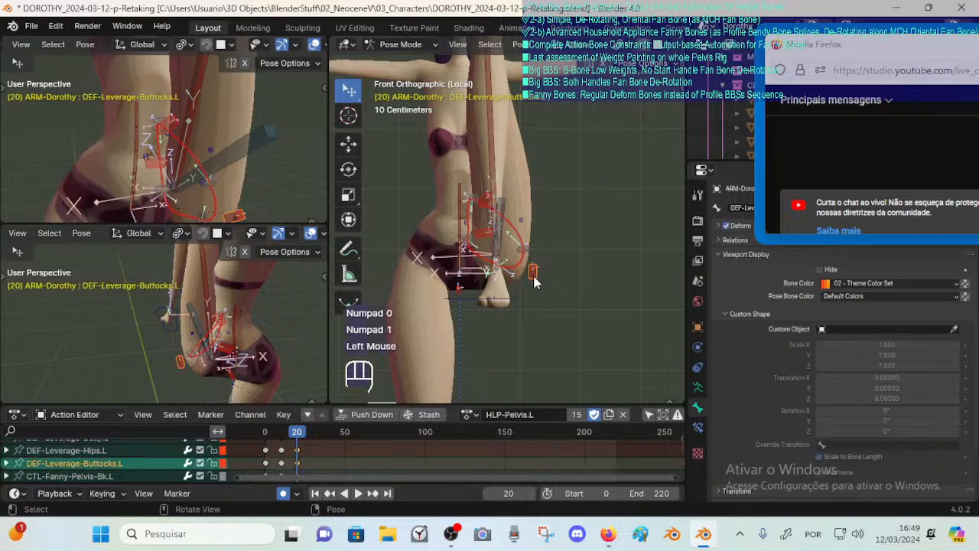
{"action": "key", "text": "g"}
{"action": "left_click", "coordinate": [520, 275], "text": "shift"}
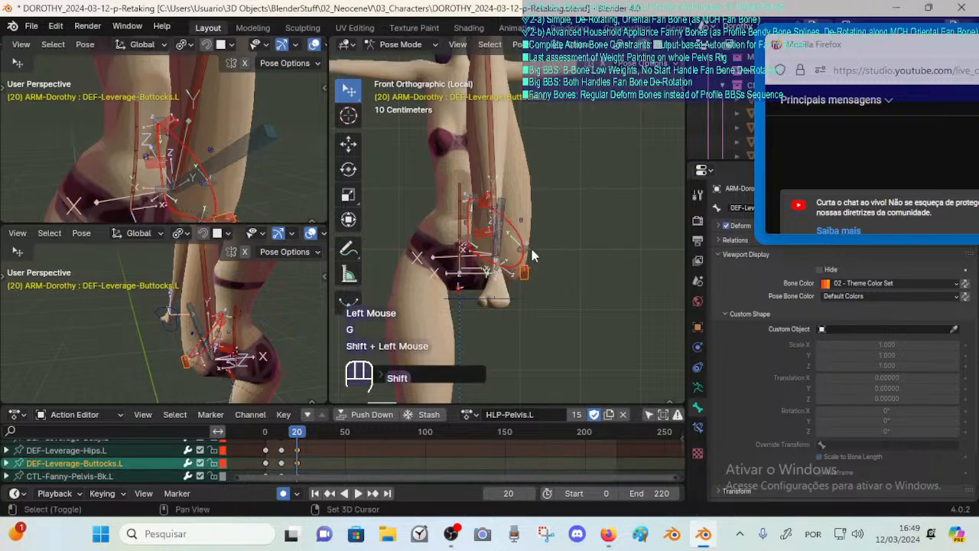
Raise the CTL-Fanny-Pelvis-Out.L control in the front view, rotate it slightly and fine-tune its position.
{"action": "left_click", "coordinate": [529, 249]}
{"action": "key", "text": "g"}
{"action": "key", "text": "shift"}
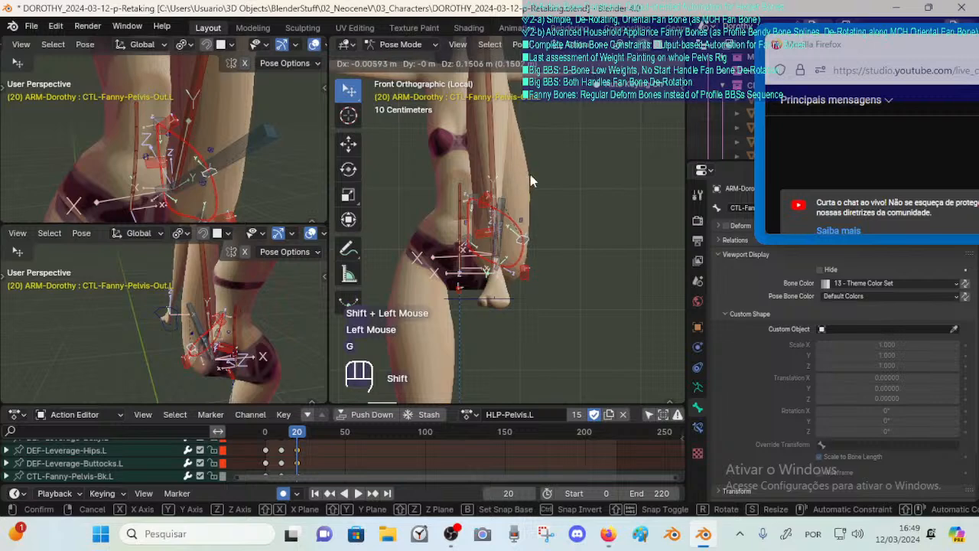
{"action": "left_click", "coordinate": [547, 230], "text": "shift"}
{"action": "key", "text": "r"}
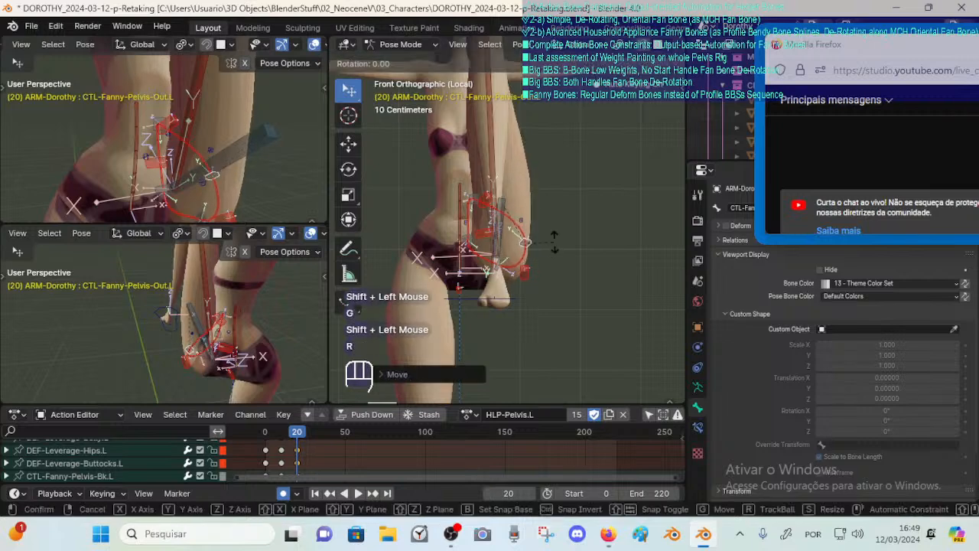
{"action": "left_click", "coordinate": [554, 239]}
{"action": "key", "text": "g"}
{"action": "left_click", "coordinate": [554, 237], "text": "shift"}
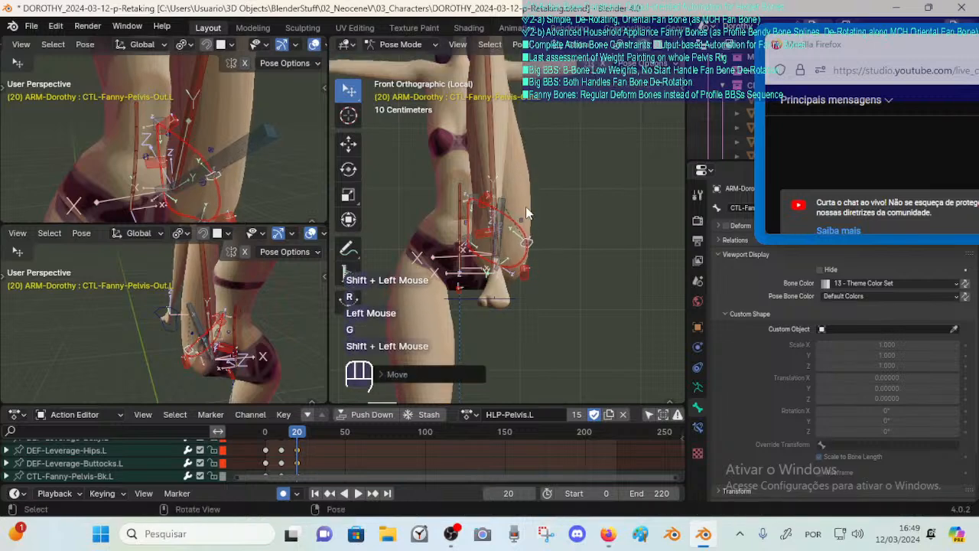
Reposition the CTL-Fanny-Pelvis-Ft.L control slightly in the front orthographic view.
{"action": "left_click", "coordinate": [482, 192]}
{"action": "key", "text": "g"}
{"action": "left_click", "coordinate": [486, 188], "text": "shift"}
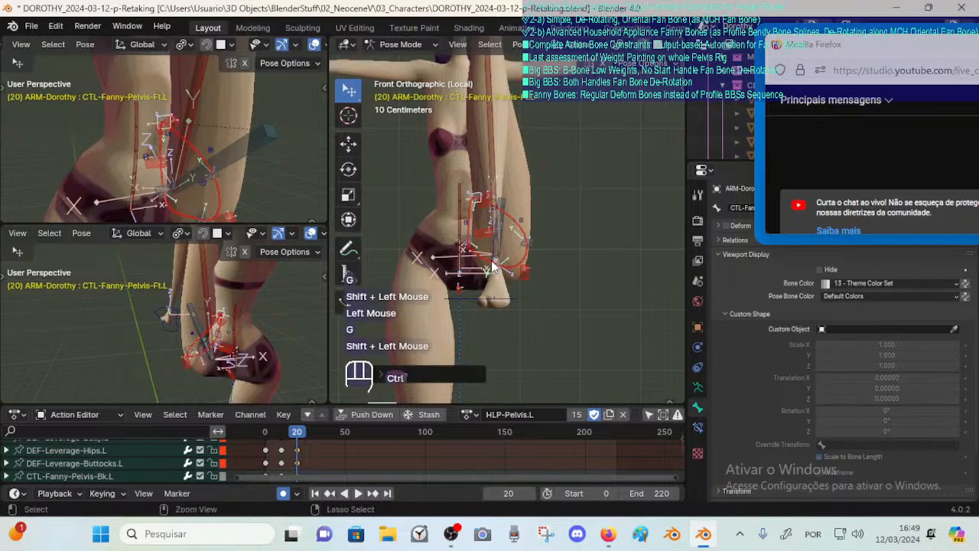
Move the CTL-Fanny-Pelvis-In.L control in small adjustments in the front view to refine the inner hip curve.
{"action": "middle_click_drag", "start_coordinate": [486, 187], "coordinate": [459, 246], "text": "ctrl"}
{"action": "left_click", "coordinate": [446, 253]}
{"action": "key", "text": "g"}
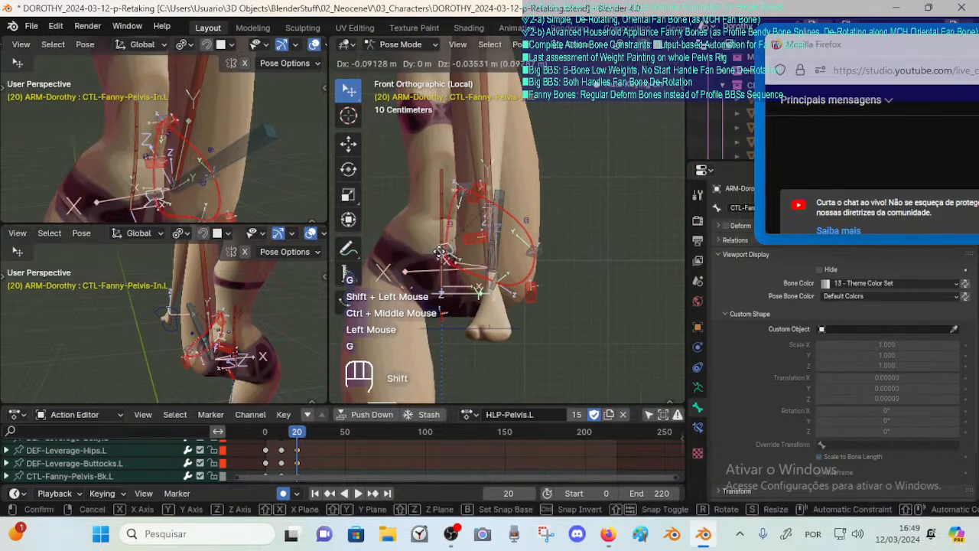
{"action": "left_click", "coordinate": [474, 238], "text": "shift"}
{"action": "key", "text": "g"}
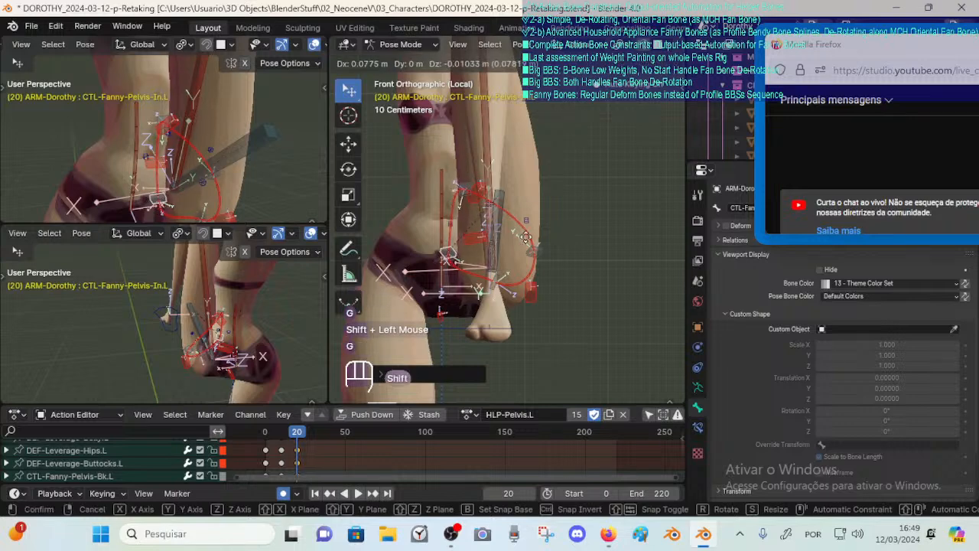
{"action": "left_click", "coordinate": [532, 231], "text": "shift"}
{"action": "key", "text": "g"}
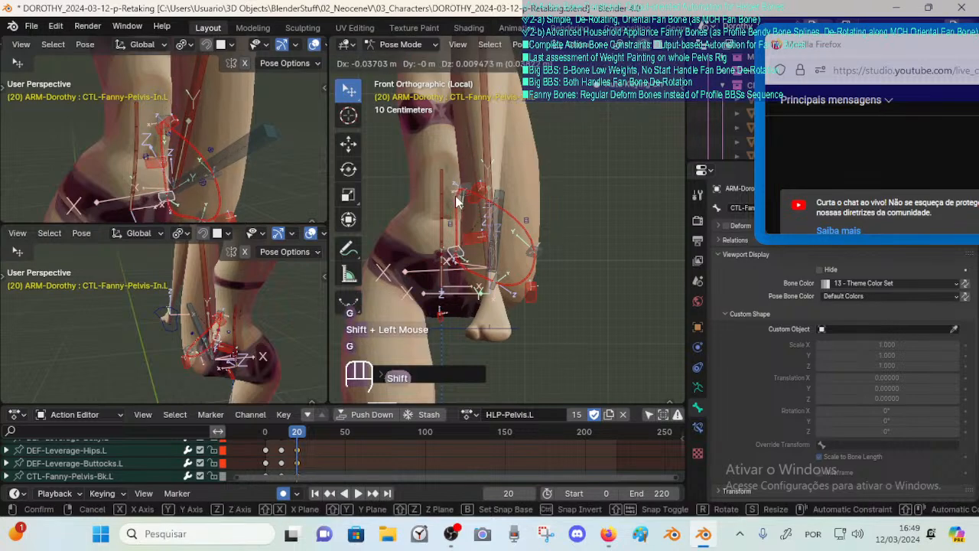
{"action": "left_click", "coordinate": [469, 190], "text": "shift"}
Move CTL-Fanny-Pelvis-Ft.L in the front view, rotate it slightly and shift it back inward.
{"action": "left_click", "coordinate": [469, 190]}
{"action": "key", "text": "g"}
{"action": "left_click", "coordinate": [519, 191], "text": "shift"}
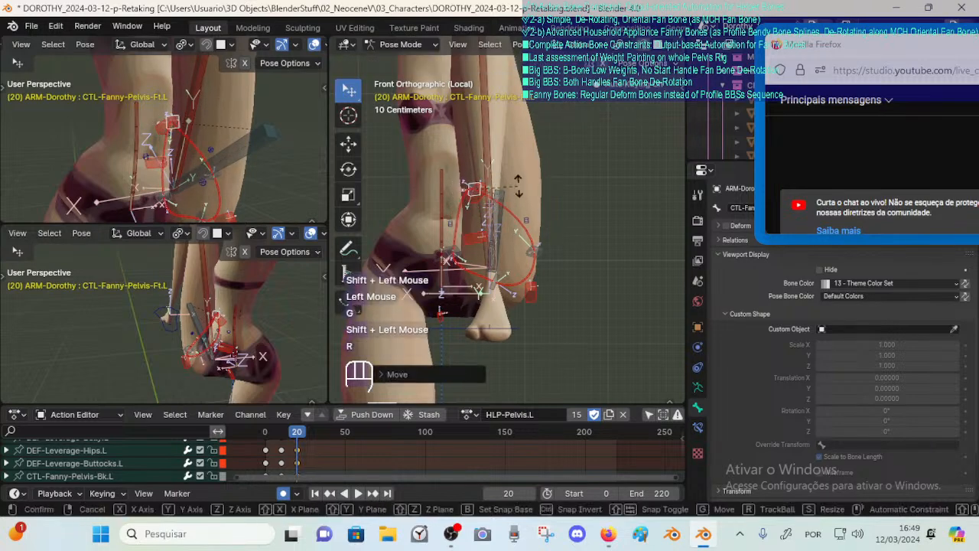
{"action": "key", "text": "r"}
{"action": "left_click", "coordinate": [519, 192]}
{"action": "key", "text": "g"}
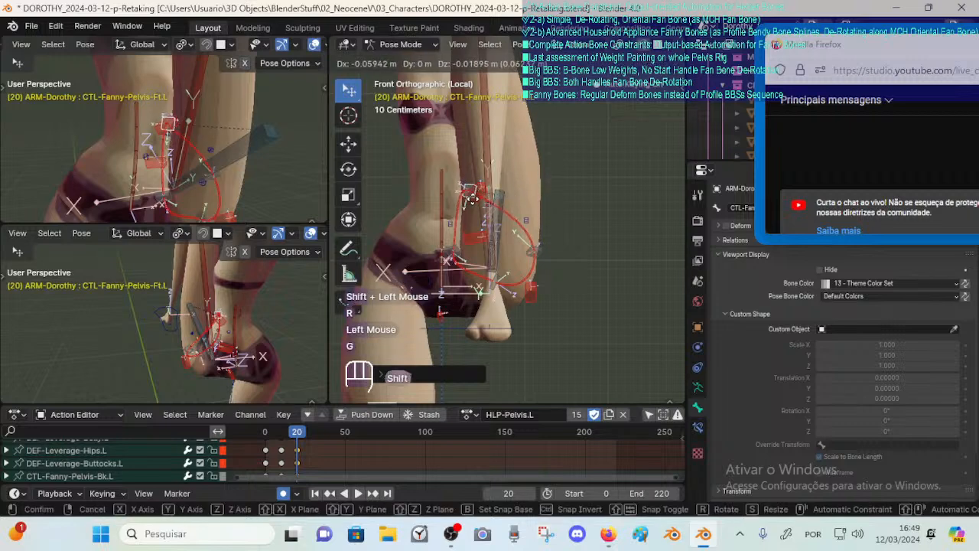
{"action": "left_click", "coordinate": [497, 195], "text": "shift"}
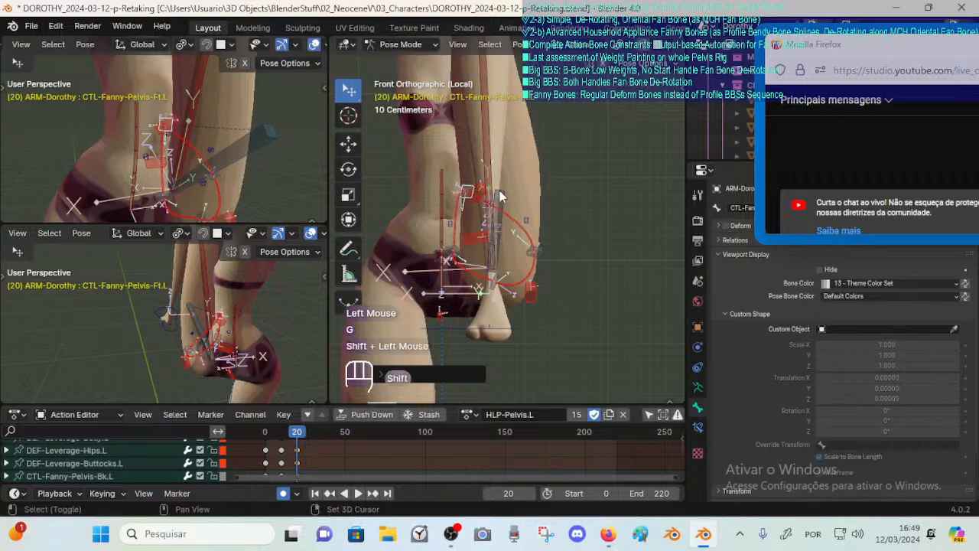
Rotate CTL-Fanny-Pelvis-Out.L, move it up and outward in the front view, and fine-tune its rotation.
{"action": "left_click", "coordinate": [549, 247]}
{"action": "key", "text": "r"}
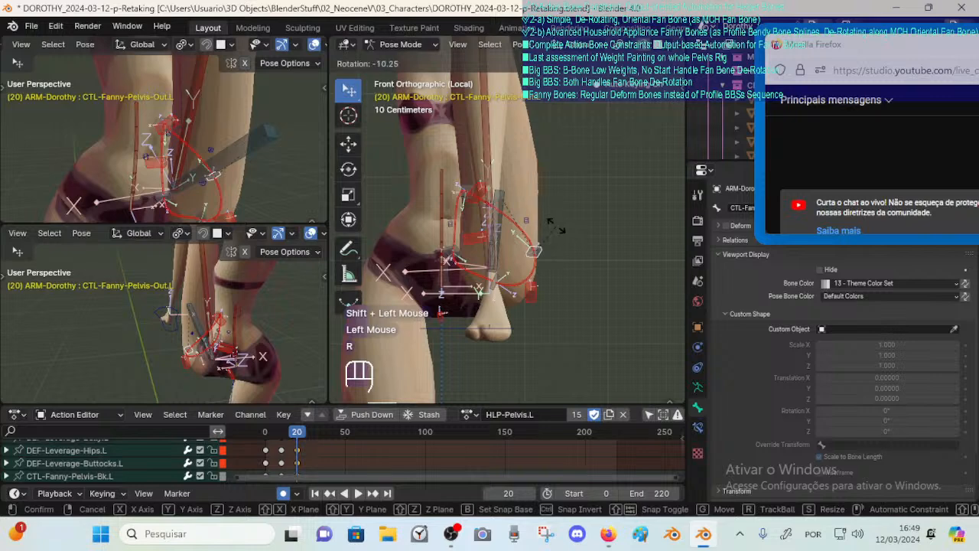
{"action": "left_click", "coordinate": [558, 219]}
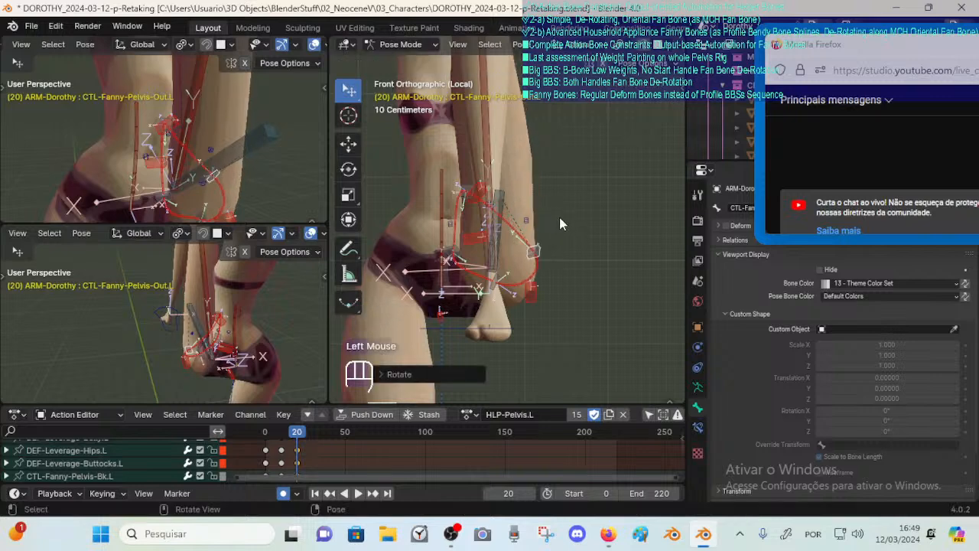
{"action": "key", "text": "g"}
{"action": "left_click", "coordinate": [574, 205], "text": "shift"}
{"action": "key", "text": "r"}
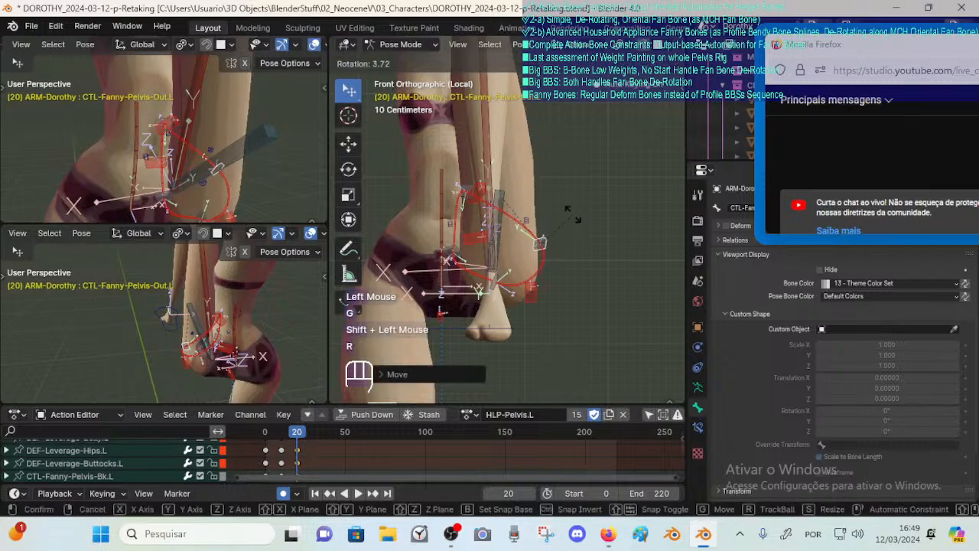
{"action": "left_click", "coordinate": [567, 216]}
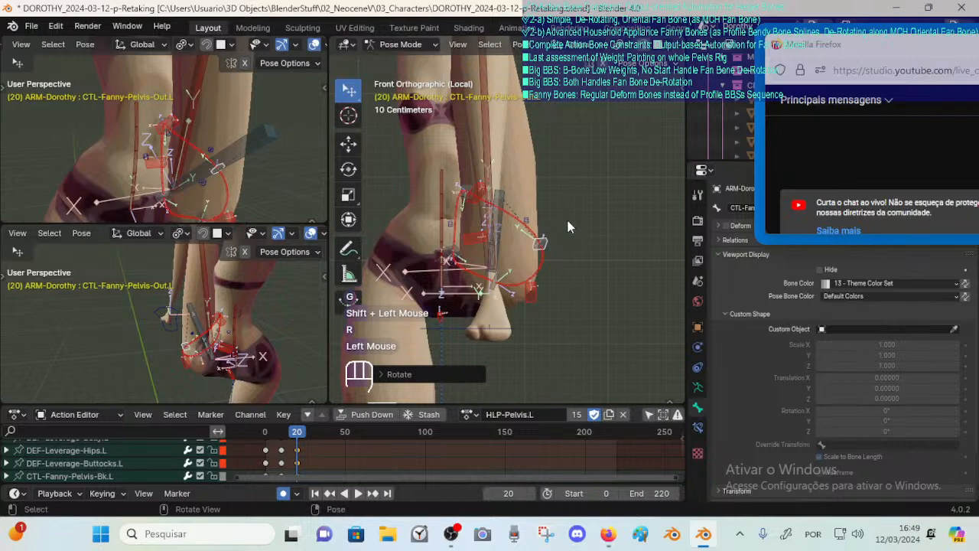
Lower the DEF-Leverage-Buttocks.L bone in the front view and shift it further down in the right orthographic view.
{"action": "left_click", "coordinate": [528, 293]}
{"action": "key", "text": "g"}
{"action": "left_click", "coordinate": [514, 320], "text": "shift"}
{"action": "middle_click_drag", "start_coordinate": [514, 319], "coordinate": [527, 266]}
{"action": "key", "text": "KP_3"}
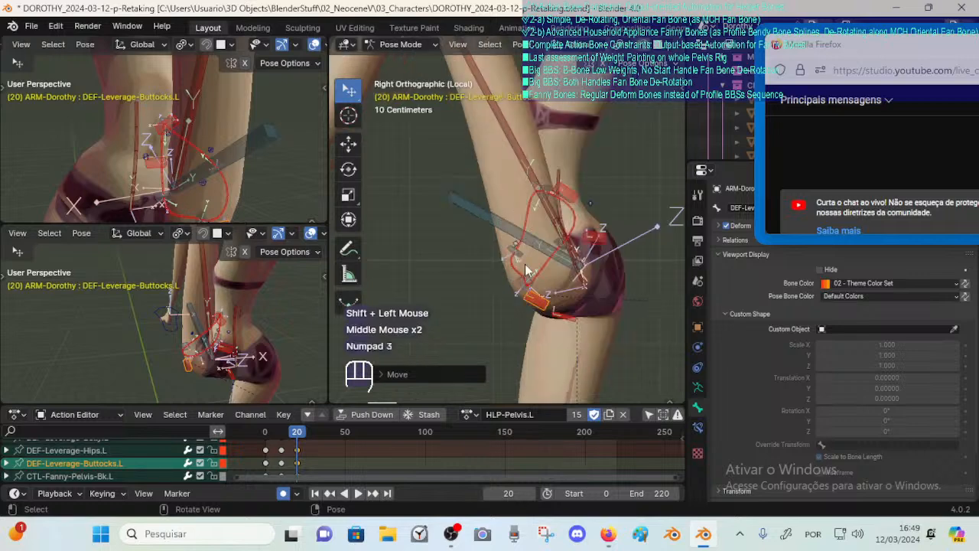
{"action": "key", "text": "g"}
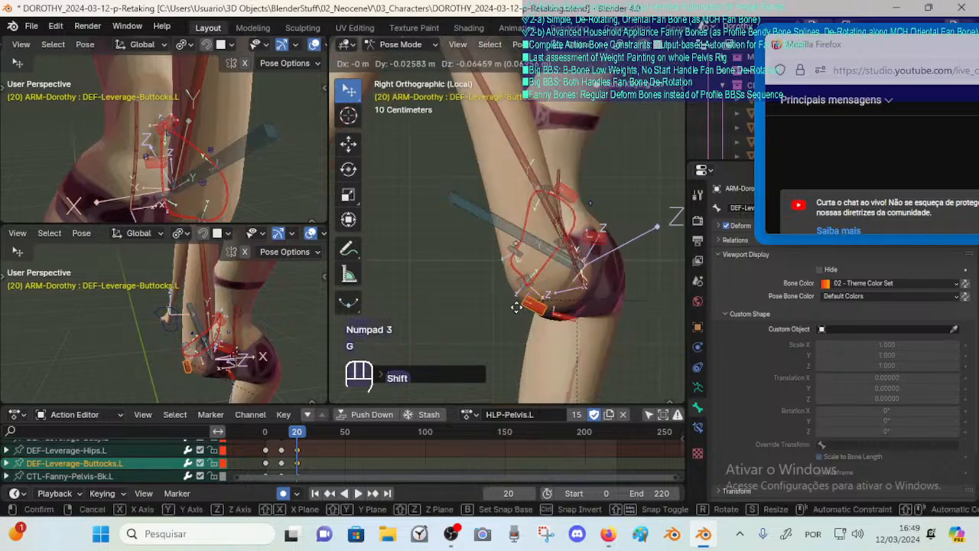
{"action": "left_click", "coordinate": [485, 315], "text": "shift"}
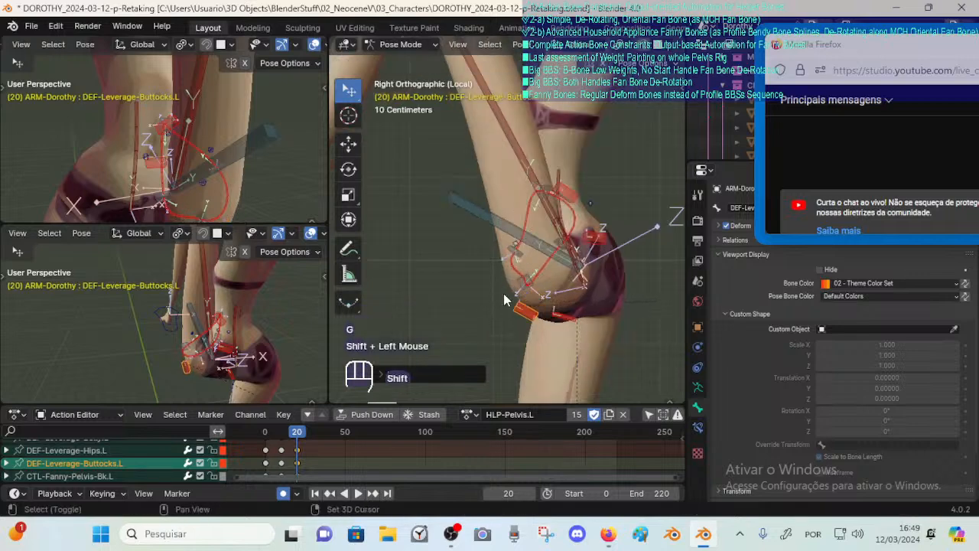
Move the CTL-Fanny-Pelvis-Bk.L control slightly in the right orthographic view to follow the buttock contour.
{"action": "left_click", "coordinate": [493, 297]}
{"action": "key", "text": "g"}
{"action": "left_click", "coordinate": [496, 284], "text": "shift"}
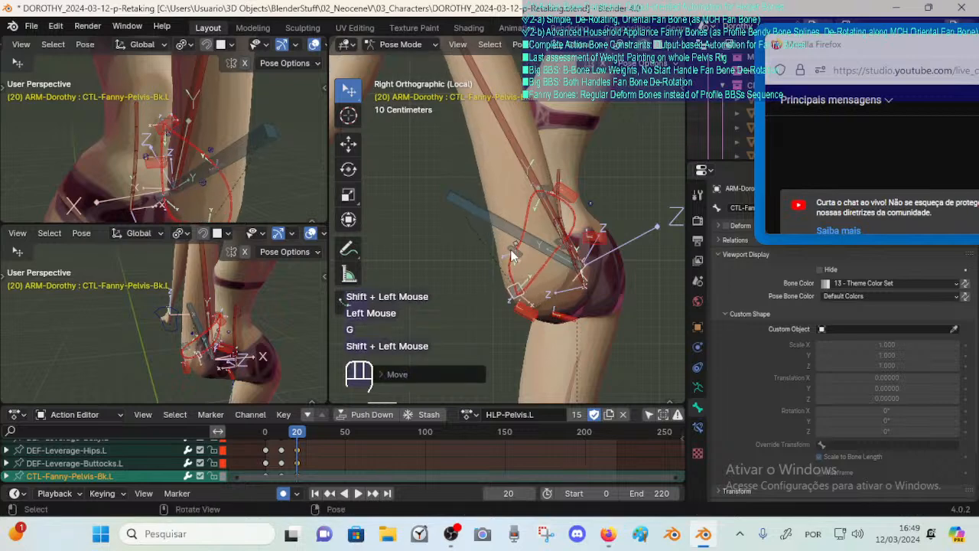
Reposition the CTL-Fanny-Pelvis-In.L and CTL-Fanny-Pelvis-Out.L controls slightly in the right orthographic view.
{"action": "left_click", "coordinate": [515, 244]}
{"action": "left_click", "coordinate": [516, 243]}
{"action": "key", "text": "g"}
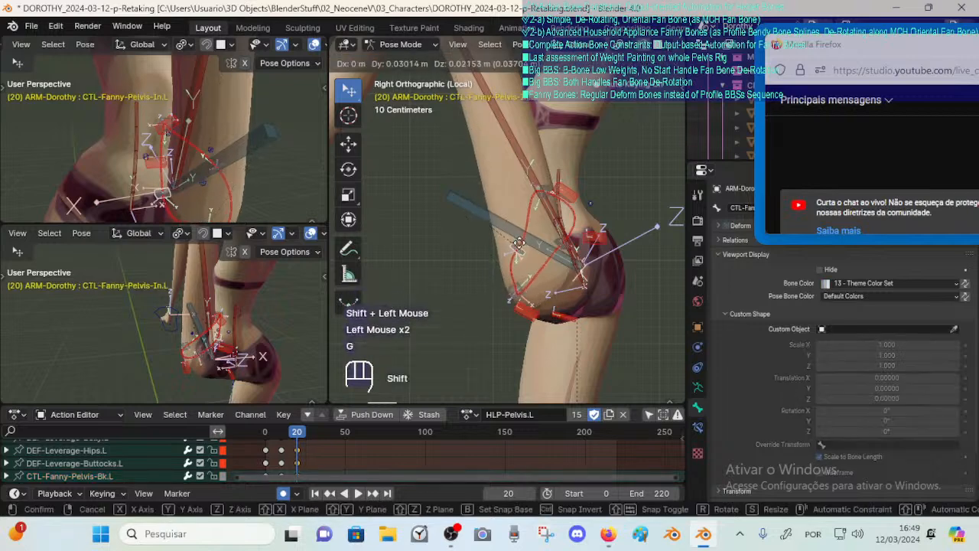
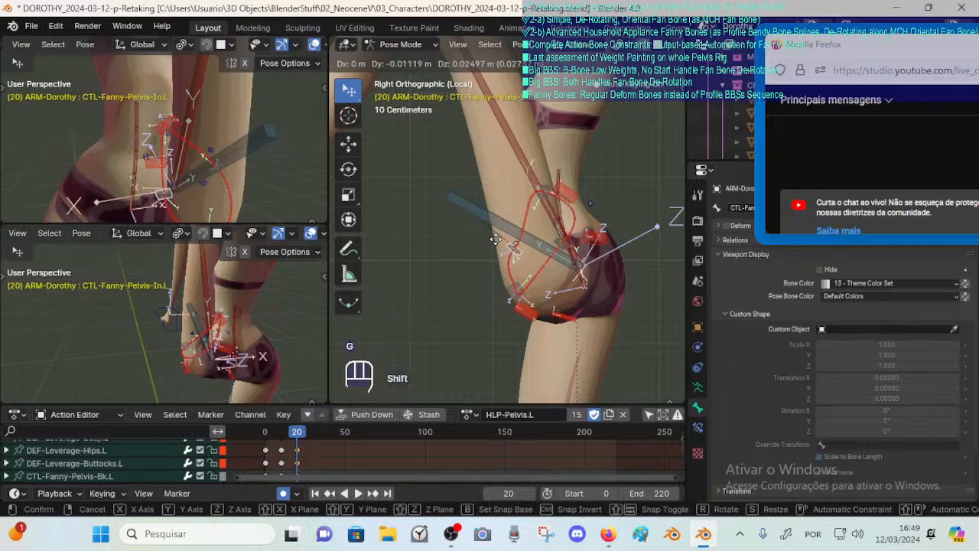
{"action": "left_click", "coordinate": [557, 266], "text": "shift"}
{"action": "left_click", "coordinate": [559, 245]}
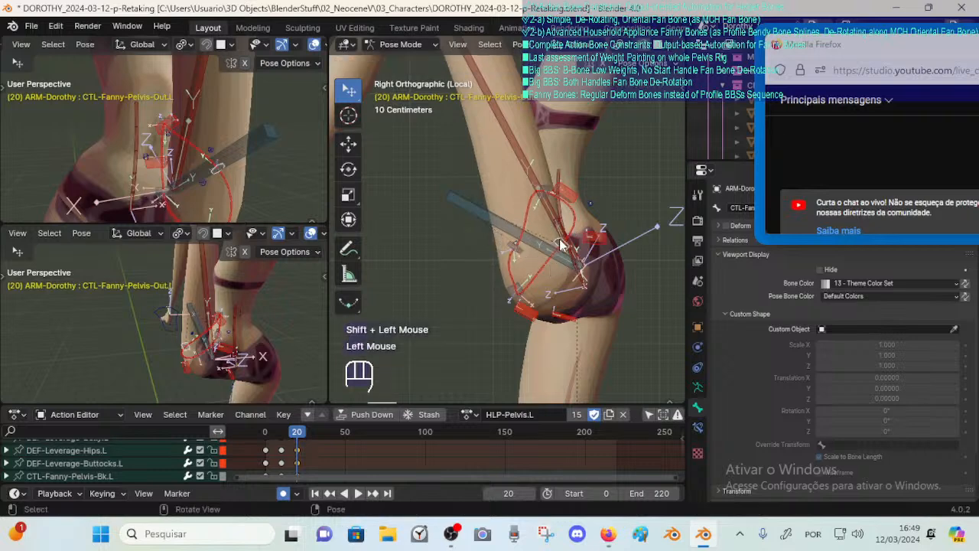
{"action": "key", "text": "g"}
{"action": "left_click", "coordinate": [570, 240]}
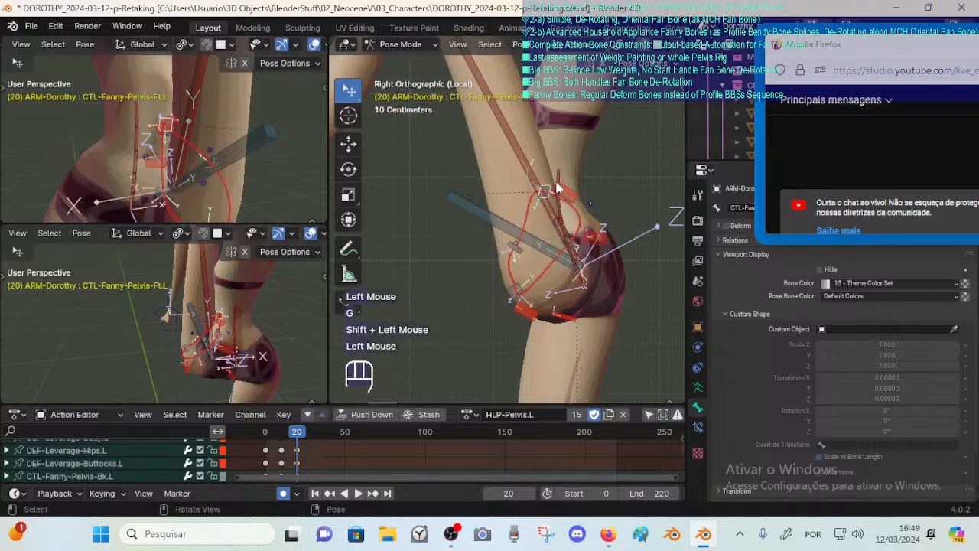
Raise the CTL-Fanny-Pelvis-Ft.L control slightly in the right orthographic view in two moves.
{"action": "left_click", "coordinate": [565, 185]}
{"action": "key", "text": "g"}
{"action": "left_click", "coordinate": [569, 182], "text": "shift"}
{"action": "key", "text": "g"}
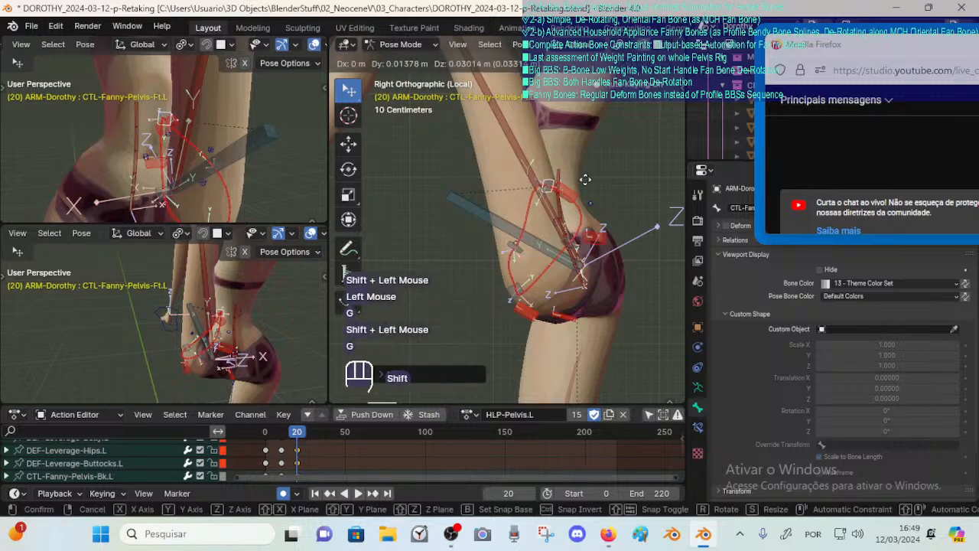
{"action": "left_click", "coordinate": [593, 247], "text": "shift"}
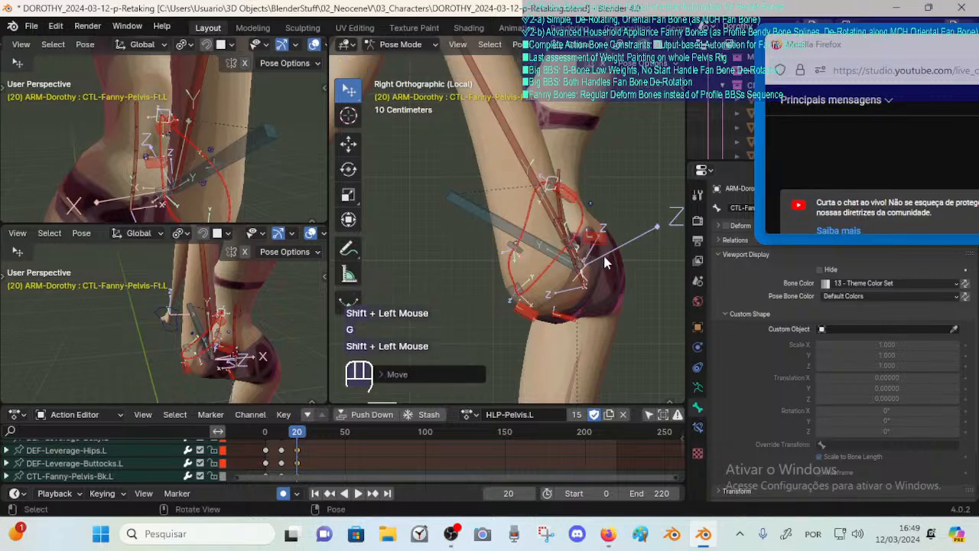
Move the DEF-Leverage-Hips.L bone up and outward in the back orthographic view.
{"action": "left_click", "coordinate": [609, 240]}
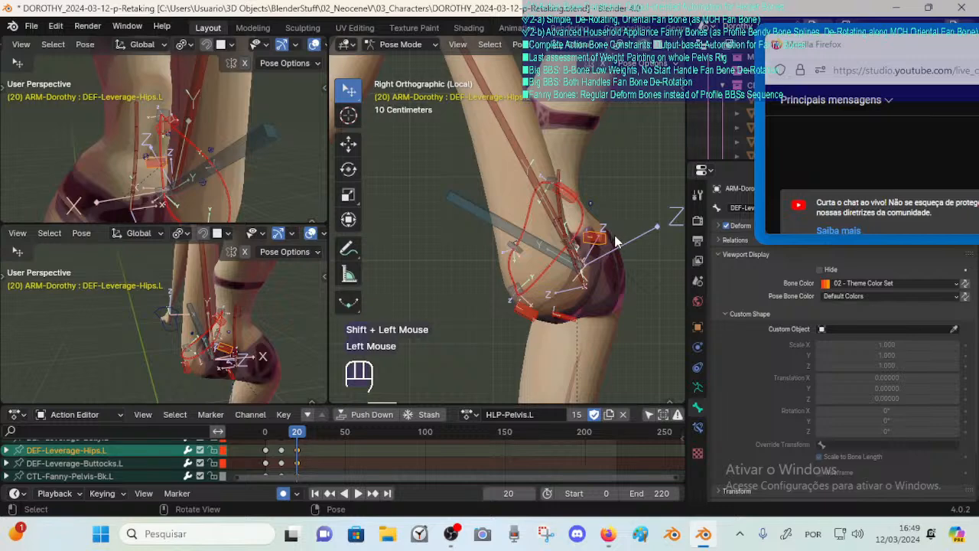
{"action": "key", "text": "g"}
{"action": "key", "text": "Escape"}
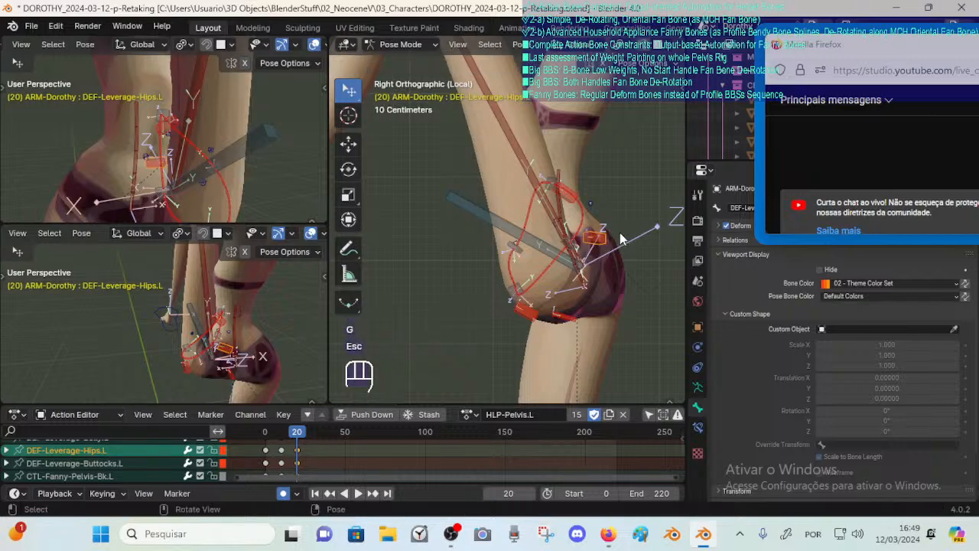
{"action": "key", "text": "ctrl+KP_1"}
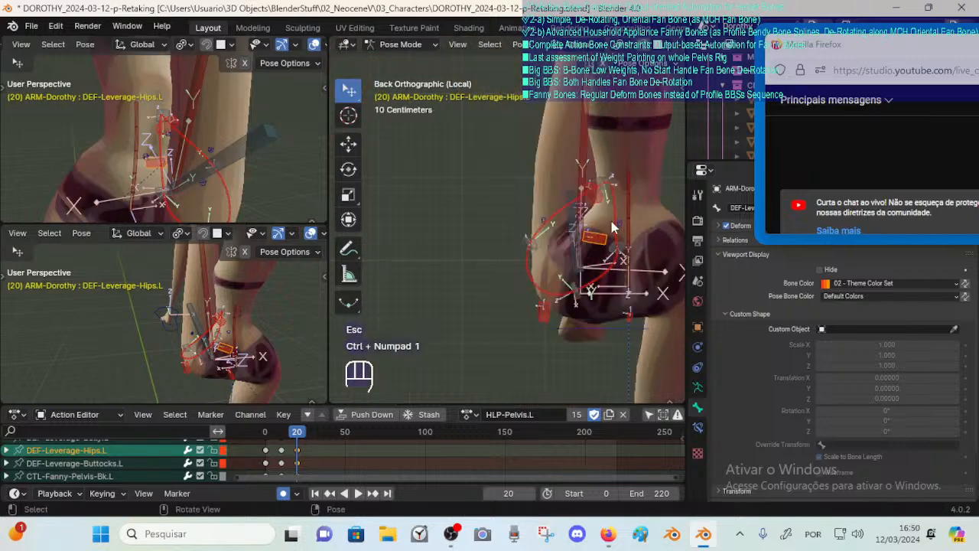
{"action": "key", "text": "g"}
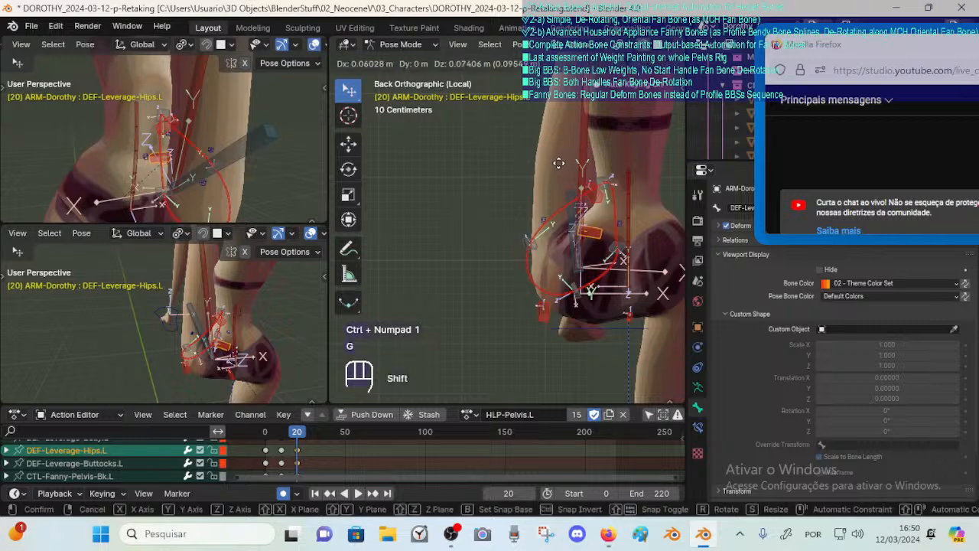
{"action": "left_click", "coordinate": [554, 134], "text": "shift"}
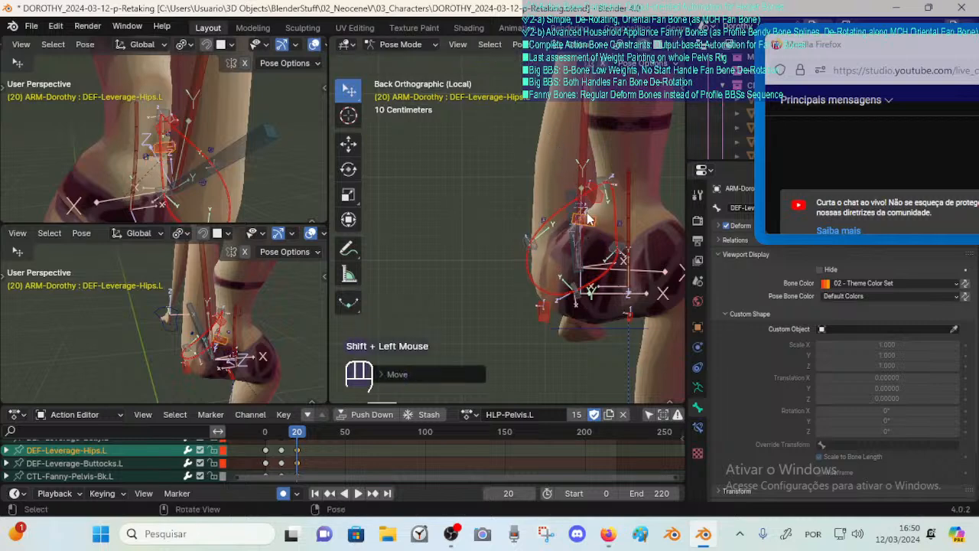
{"action": "key", "text": "g"}
{"action": "left_click", "coordinate": [583, 193], "text": "shift"}
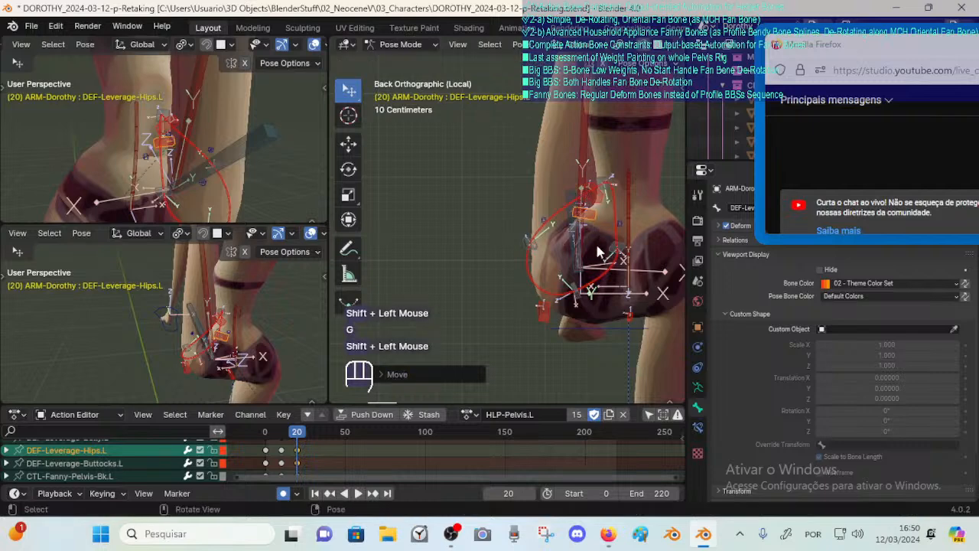
Nudge DEF-Leverage-Hips.L in the back view and rotate it by about 18 degrees.
{"action": "middle_click_drag", "start_coordinate": [596, 260], "coordinate": [539, 227], "text": "shift"}
{"action": "key", "text": "g"}
{"action": "left_click", "coordinate": [545, 225], "text": "shift"}
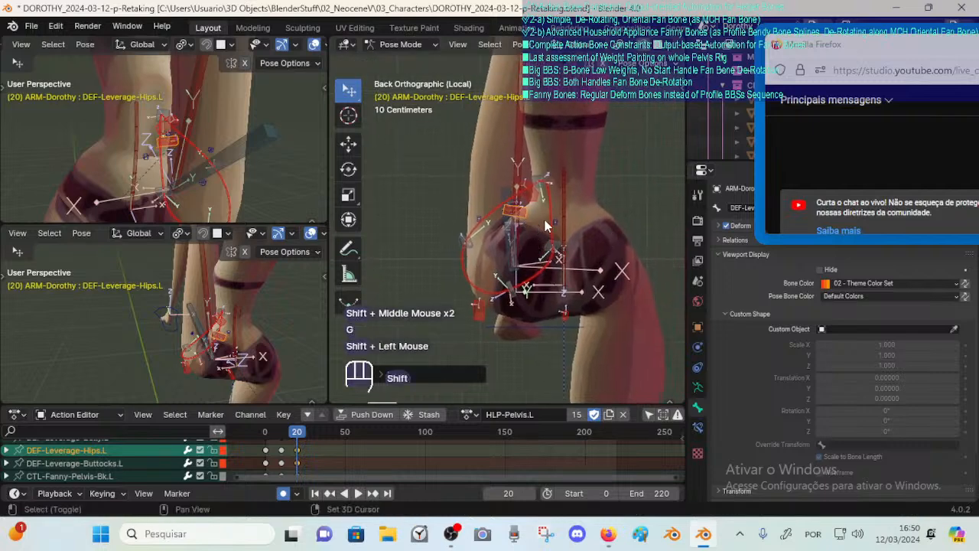
{"action": "key", "text": "r"}
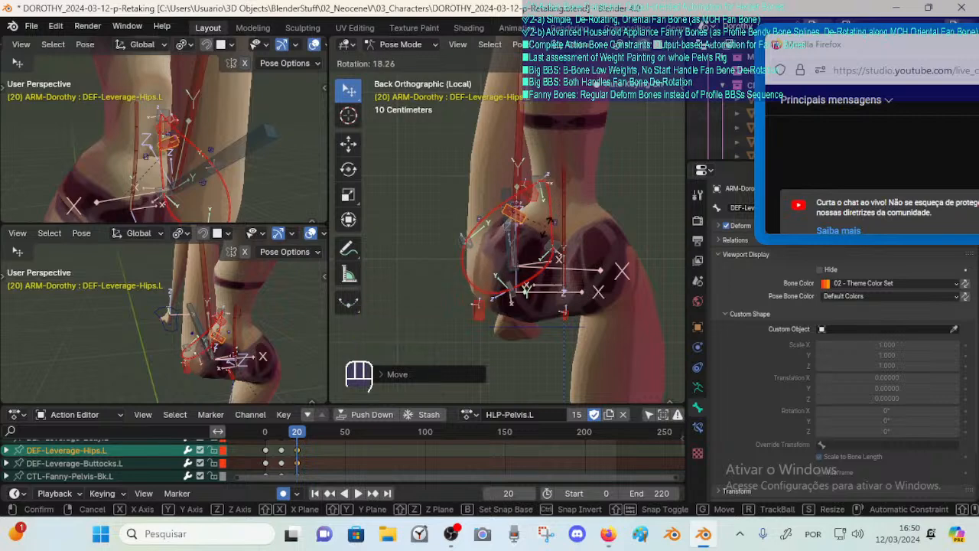
{"action": "left_click", "coordinate": [547, 226]}
Move DEF-Leverage-Buttocks.L up and inward, fine-tune it from a side angle, and save the file.
{"action": "middle_click_drag", "start_coordinate": [547, 226], "coordinate": [535, 243]}
{"action": "left_click", "coordinate": [515, 259]}
{"action": "key", "text": "g"}
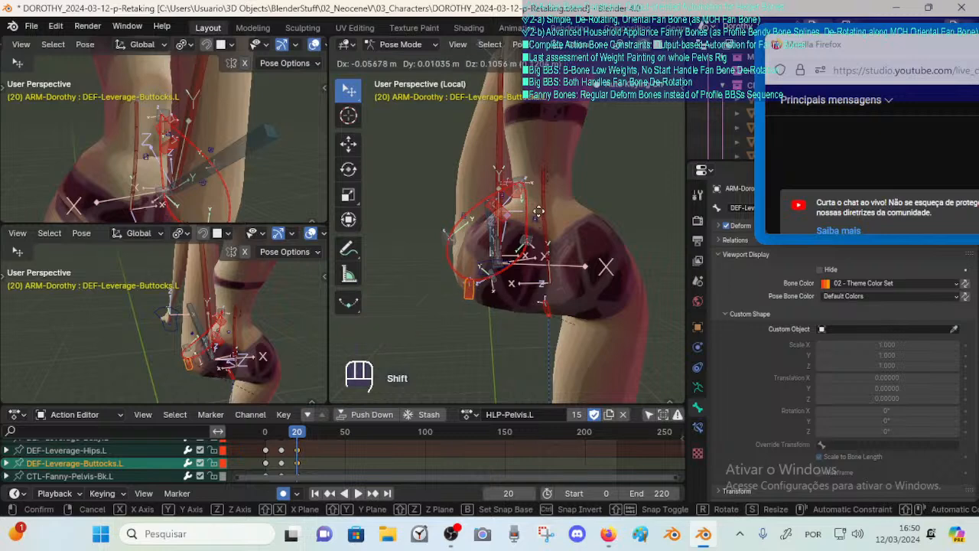
{"action": "left_click", "coordinate": [539, 218], "text": "shift"}
{"action": "middle_click_drag", "start_coordinate": [538, 217], "coordinate": [528, 243]}
{"action": "key", "text": "g"}
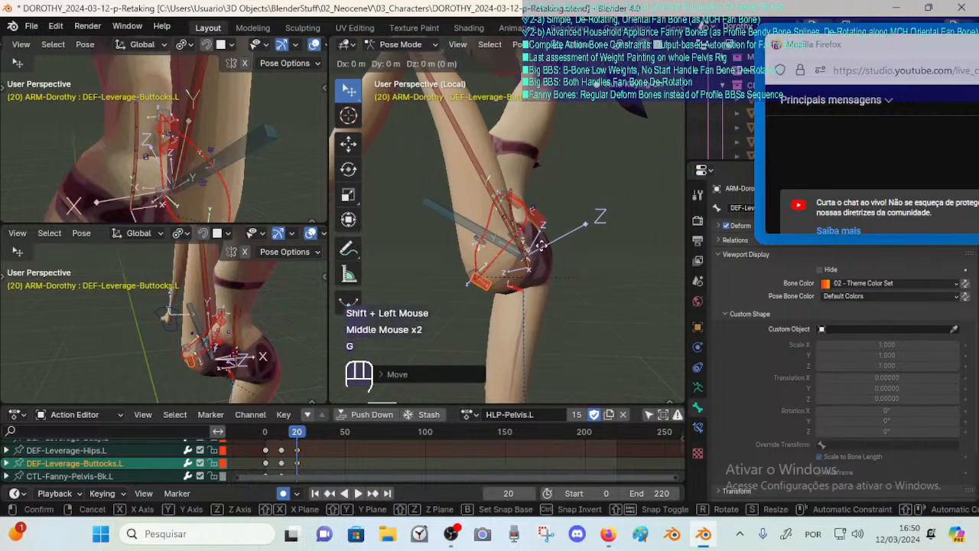
{"action": "left_click", "coordinate": [525, 247], "text": "shift"}
{"action": "key", "text": "ctrl+s"}
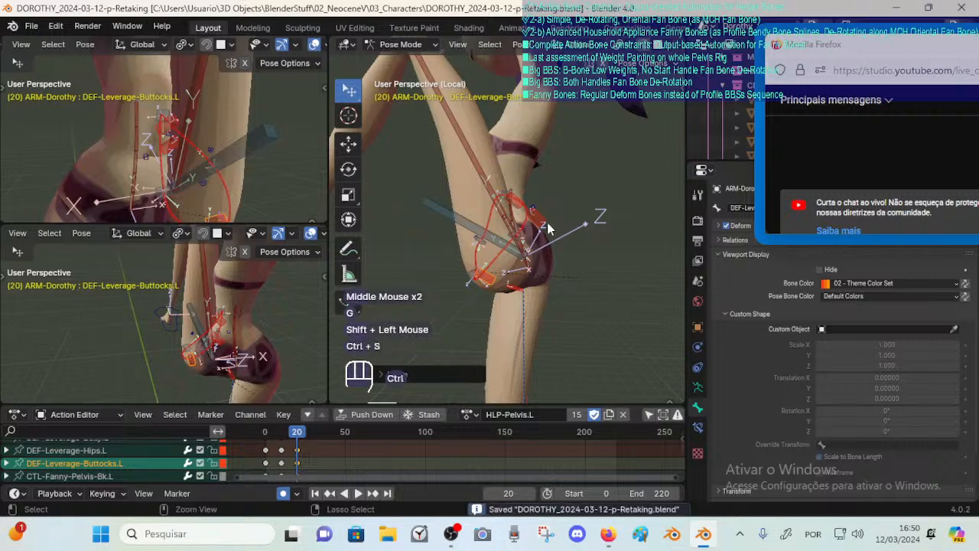
Reposition the CTL-Fanny-Pelvis-Bk.L control slightly from the side angle.
{"action": "middle_click_drag", "start_coordinate": [464, 270], "coordinate": [477, 298], "text": "shift"}
{"action": "left_click", "coordinate": [478, 264]}
{"action": "key", "text": "g"}
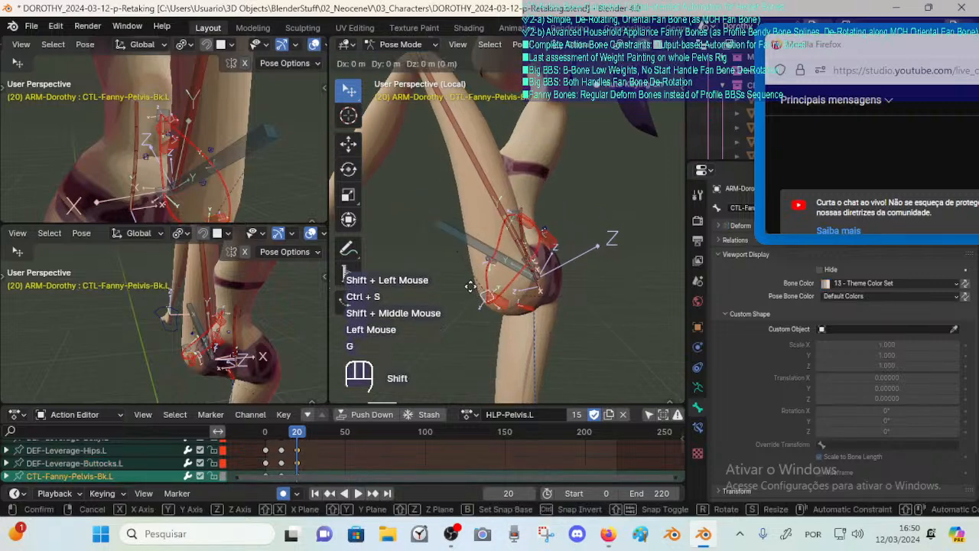
{"action": "left_click", "coordinate": [478, 264], "text": "shift"}
{"action": "left_click", "coordinate": [483, 258]}
{"action": "left_click", "coordinate": [482, 262]}
{"action": "key", "text": "g"}
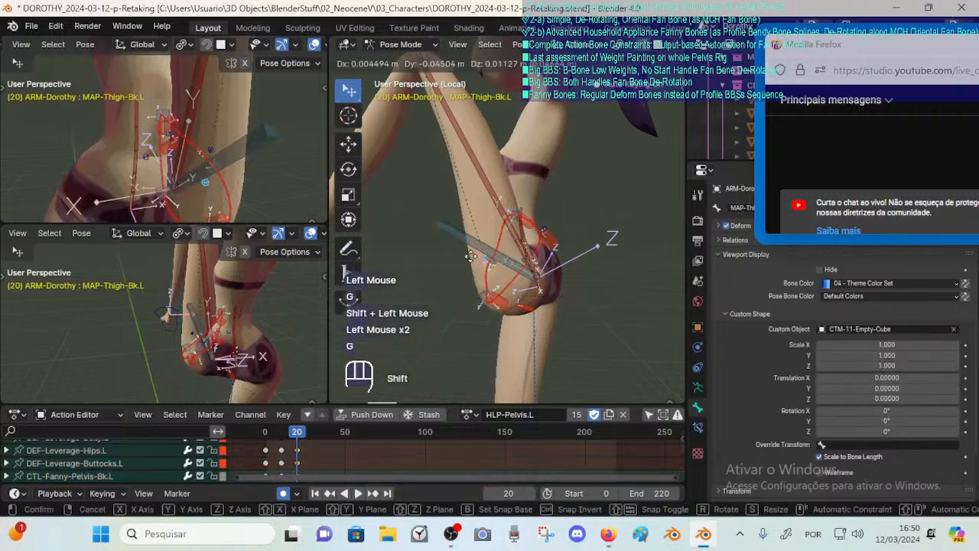
{"action": "key", "text": "Escape"}
{"action": "left_click", "coordinate": [483, 265]}
{"action": "left_click", "coordinate": [492, 267]}
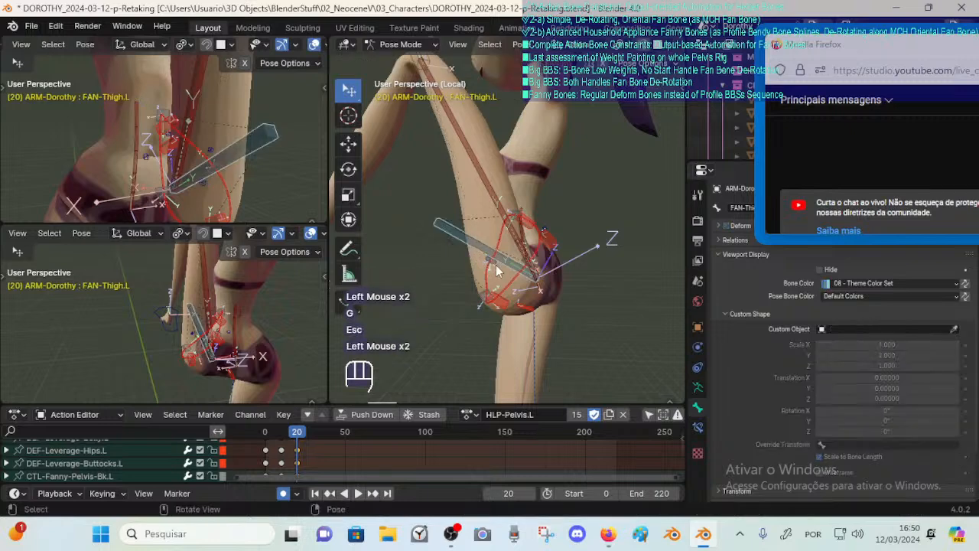
Slightly reposition the CTL-Fanny-Pelvis-In.L and CTL-Fanny-Pelvis-Ft.L controls from the side angle.
{"action": "left_click", "coordinate": [497, 269]}
{"action": "key", "text": "g"}
{"action": "key", "text": "shift"}
{"action": "left_click", "coordinate": [484, 262], "text": "shift"}
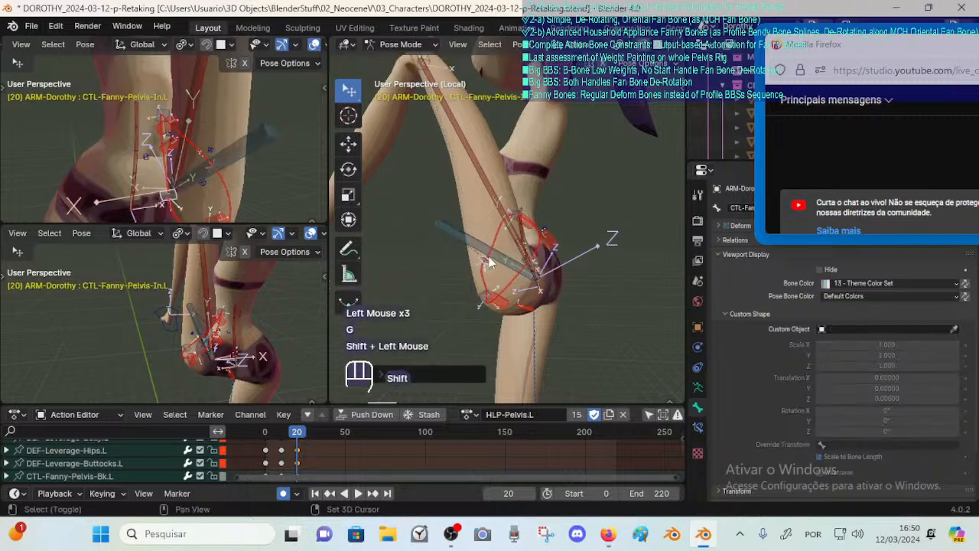
{"action": "left_click", "coordinate": [533, 227]}
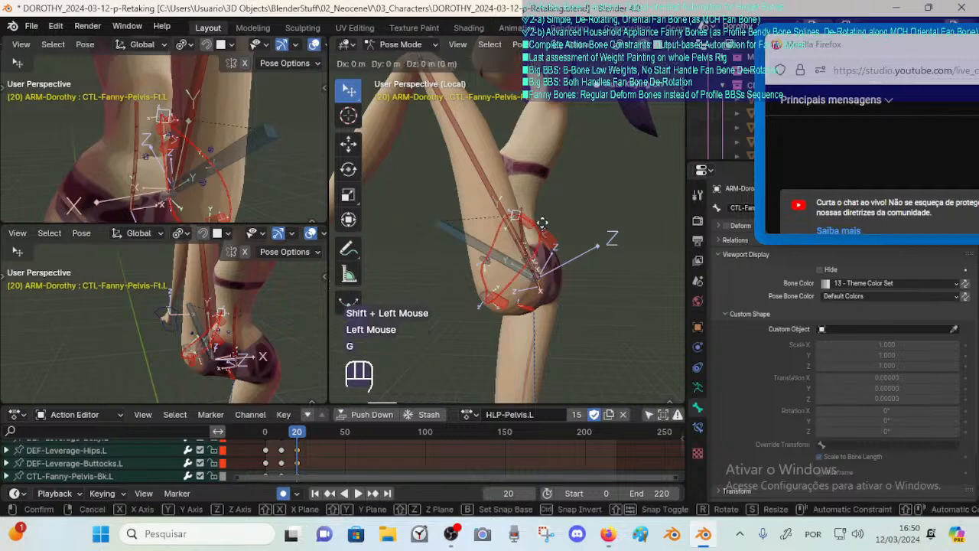
{"action": "left_click", "coordinate": [546, 268]}
Select the CTL-Fanny-Pelvis-Out.L control, adjust its position and inspect the hip from behind.
{"action": "mouse_move", "coordinate": [579, 264]}
{"action": "middle_mouse_down"}
{"action": "mouse_move", "coordinate": [535, 252]}
{"action": "mouse_move", "coordinate": [534, 268]}
{"action": "mouse_move", "coordinate": [588, 246]}
{"action": "mouse_move", "coordinate": [591, 232]}
{"action": "mouse_move", "coordinate": [573, 247]}
{"action": "middle_mouse_up"}
{"action": "left_click", "coordinate": [532, 251]}
{"action": "left_click", "coordinate": [532, 268], "text": "shift"}
{"action": "middle_click_drag", "start_coordinate": [573, 247], "coordinate": [565, 267], "text": "ctrl"}
{"action": "middle_click_drag", "start_coordinate": [564, 268], "coordinate": [549, 258]}
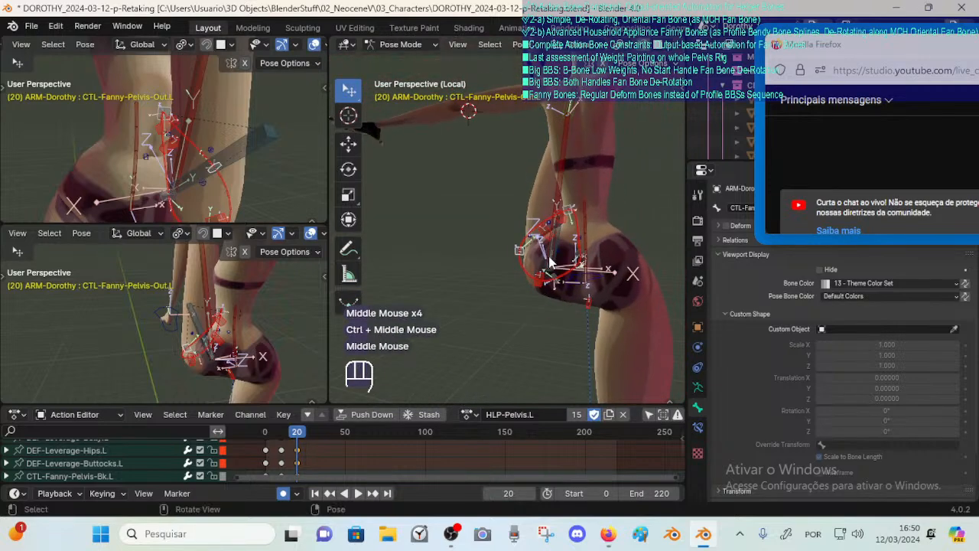
Try to move the DEF-Crotch bone below the pelvis, and undo that move.
{"action": "left_click", "coordinate": [588, 303]}
{"action": "middle_click_drag", "start_coordinate": [588, 304], "coordinate": [600, 272]}
{"action": "key", "text": "g"}
{"action": "left_click", "coordinate": [575, 268]}
{"action": "key", "text": "ctrl+z"}
Select the CTL-Fanny-Pelvis-Bk.L control and save the file.
{"action": "middle_click_drag", "start_coordinate": [600, 271], "coordinate": [568, 252]}
{"action": "left_click", "coordinate": [586, 294]}
{"action": "key", "text": "ctrl+s"}
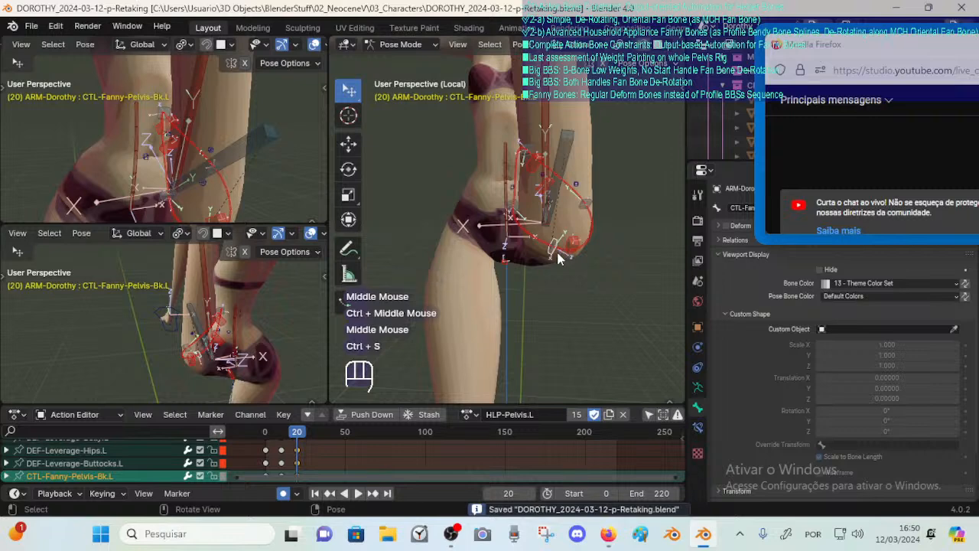
{"action": "key", "text": "g"}
{"action": "key", "text": "Escape"}
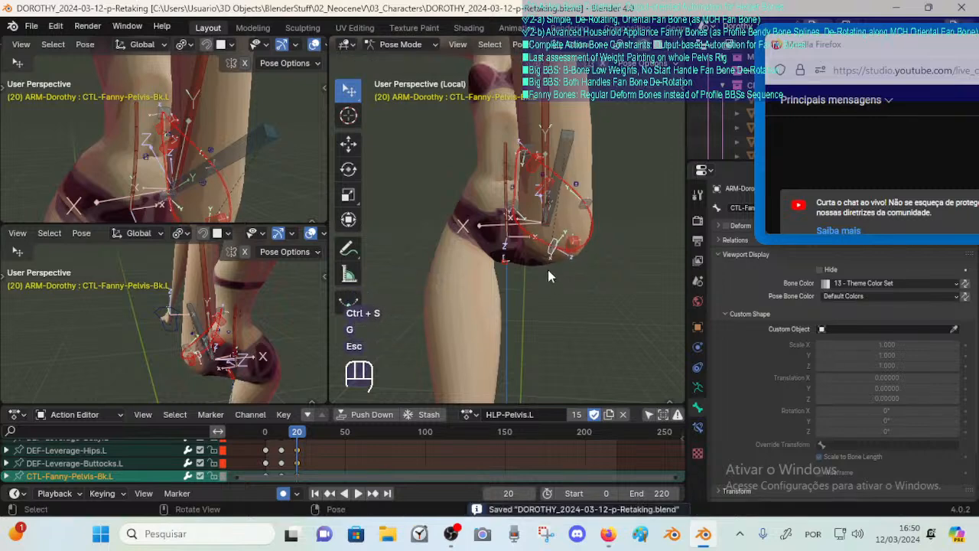
Move the CTL-Fanny-Pelvis-Bk.L control slightly downward in the back orthographic view.
{"action": "key", "text": "KP_3"}
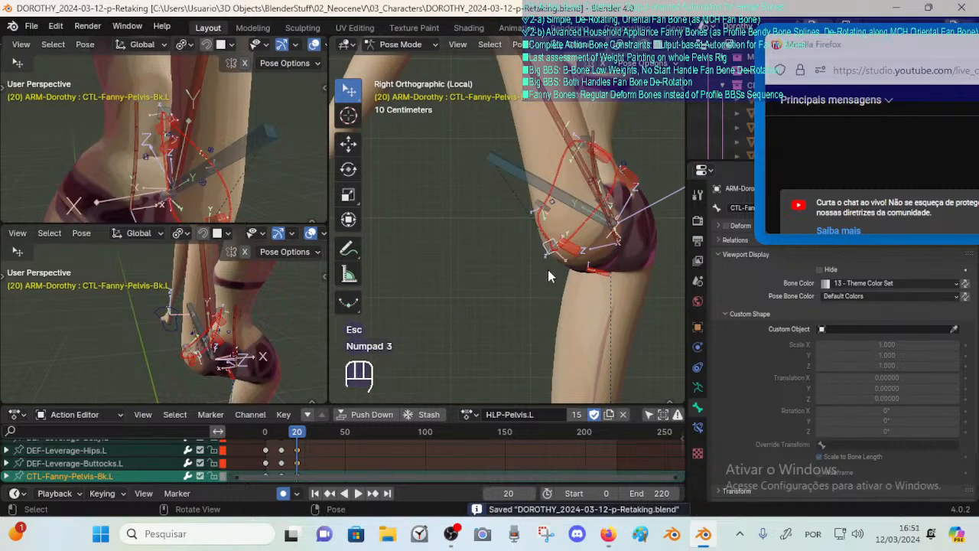
{"action": "key", "text": "ctrl+KP_1"}
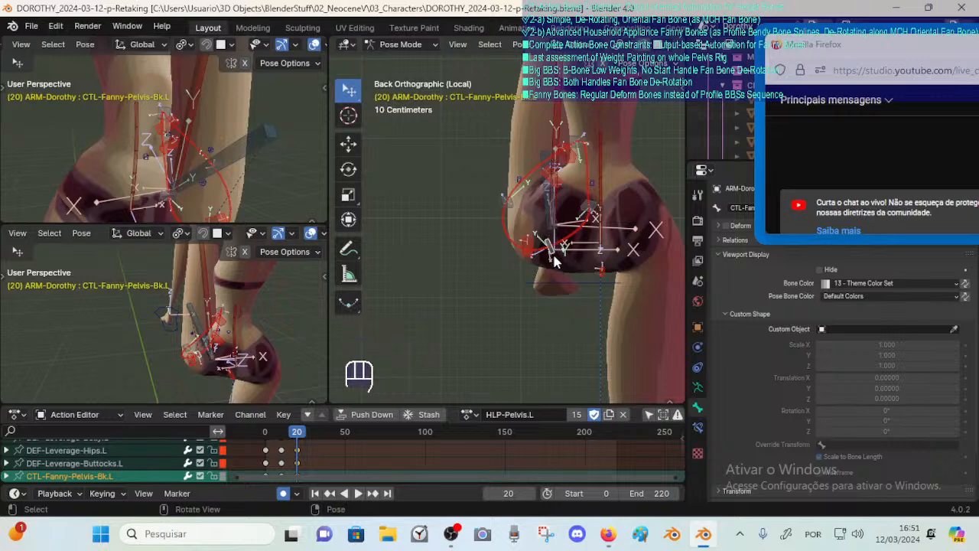
{"action": "left_click", "coordinate": [527, 253]}
{"action": "left_click", "coordinate": [554, 259], "text": "shift"}
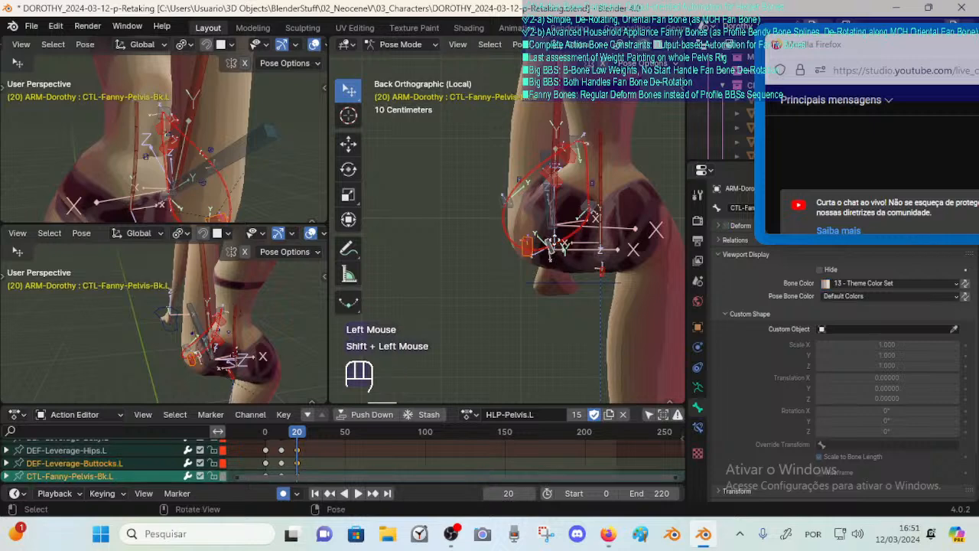
{"action": "key", "text": "g"}
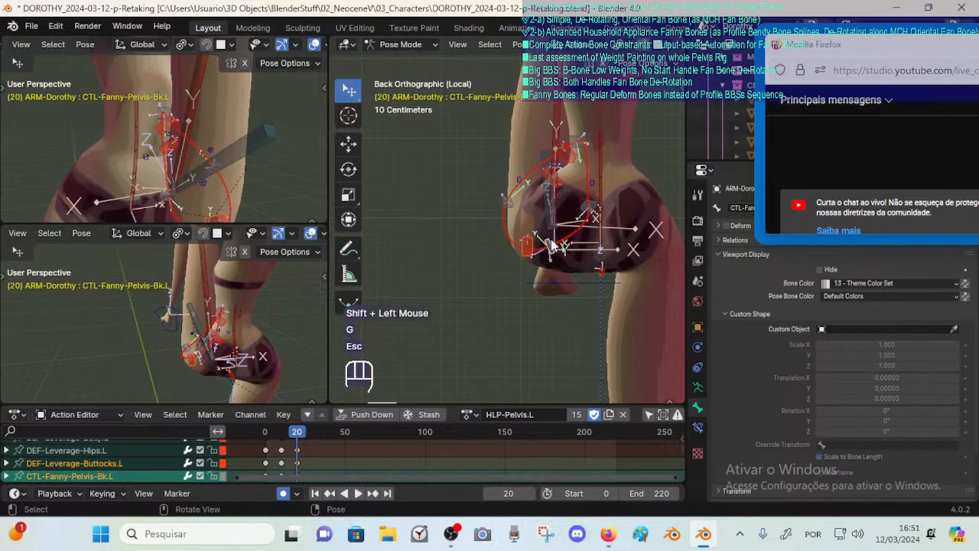
{"action": "key", "text": "Escape"}
{"action": "key", "text": "g"}
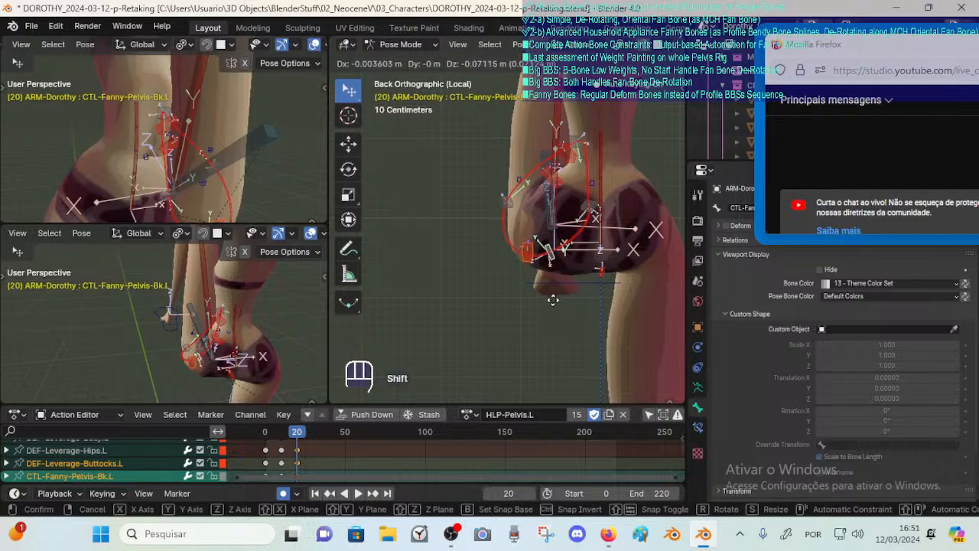
{"action": "left_click", "coordinate": [553, 300], "text": "shift"}
Fine-tune the rotation of CTL-Fanny-Pelvis-Bk.L in the back view with two small opposite turns.
{"action": "key", "text": "r"}
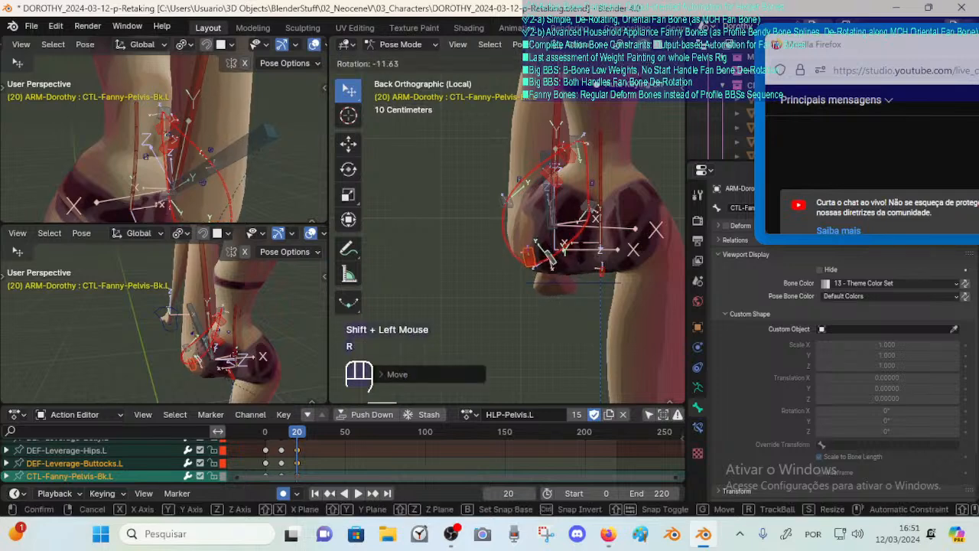
{"action": "left_click", "coordinate": [562, 267]}
{"action": "key", "text": "r"}
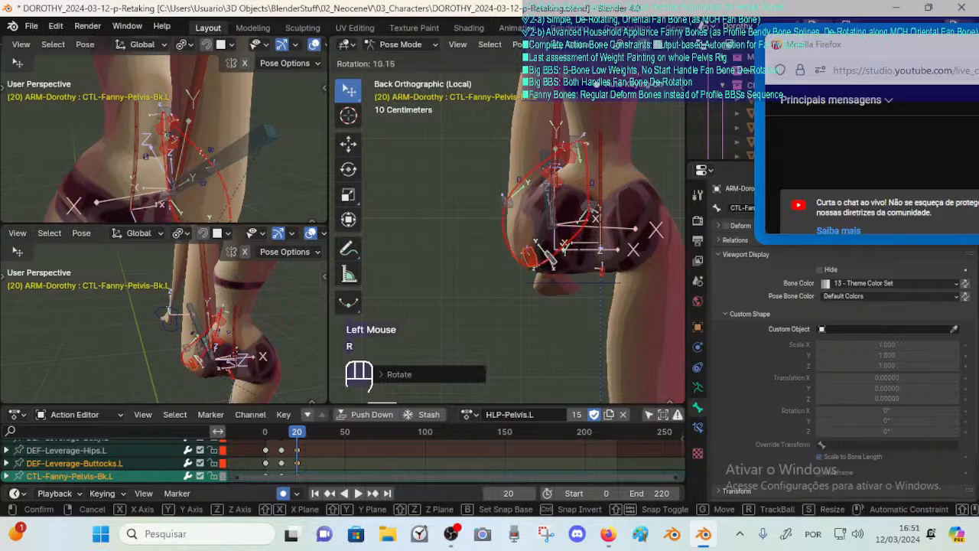
{"action": "left_click", "coordinate": [564, 264]}
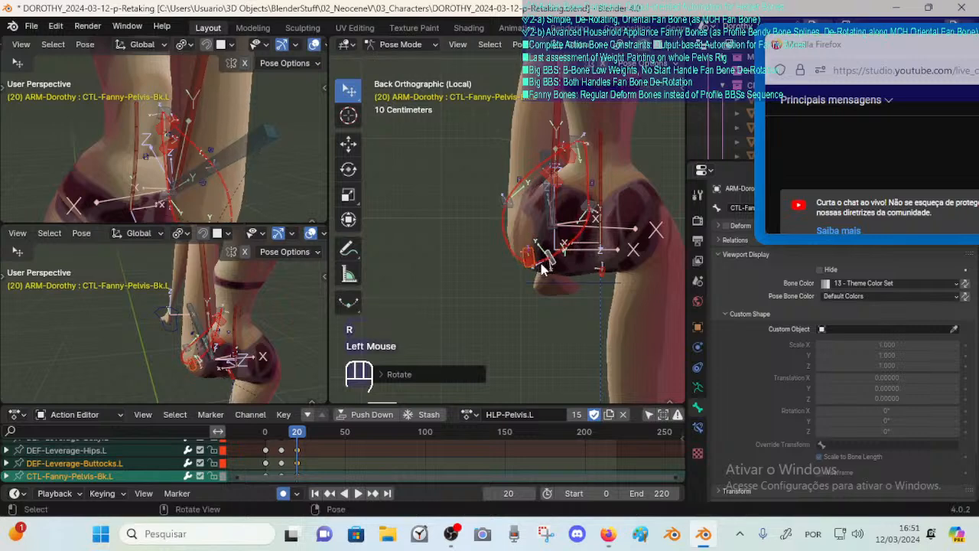
Lower DEF-Leverage-Buttocks.L in the back view and nudge CTL-Fanny-Pelvis-Bk.L slightly.
{"action": "left_click", "coordinate": [536, 265]}
{"action": "left_click", "coordinate": [531, 263]}
{"action": "key", "text": "g"}
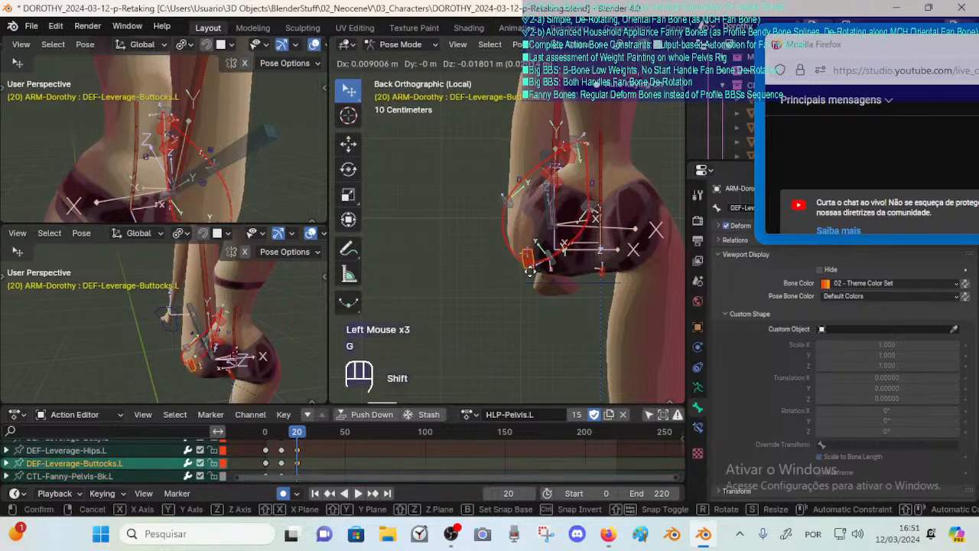
{"action": "left_click", "coordinate": [530, 280], "text": "shift"}
{"action": "left_click", "coordinate": [546, 239]}
{"action": "key", "text": "g"}
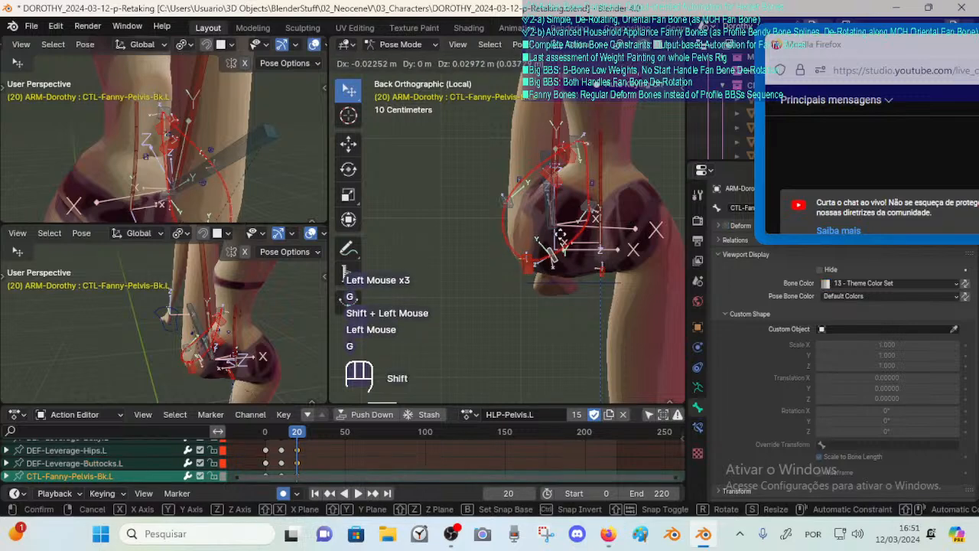
{"action": "left_click", "coordinate": [550, 258], "text": "shift"}
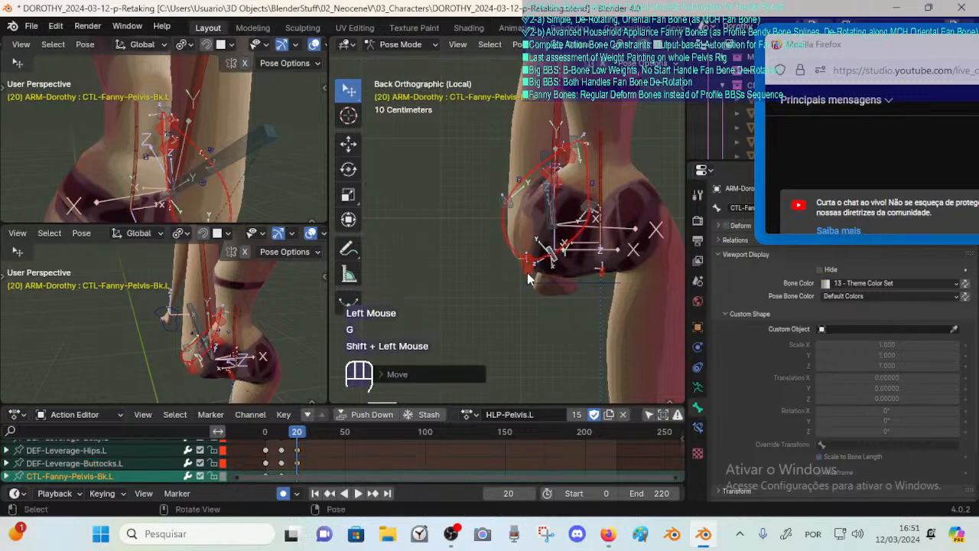
Reposition DEF-Leverage-Buttocks.L a little further outward at the lower edge of the left buttock.
{"action": "left_click", "coordinate": [532, 274]}
{"action": "key", "text": "g"}
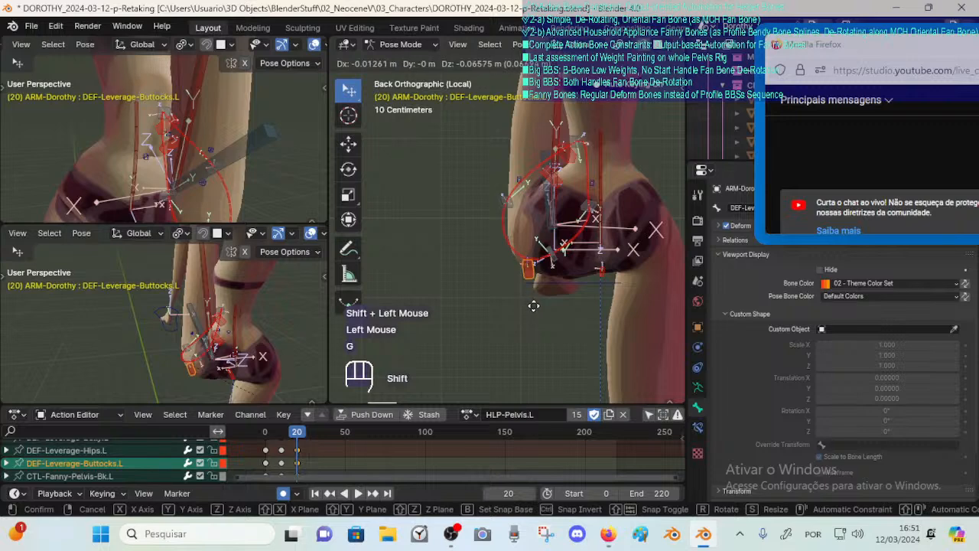
{"action": "left_click", "coordinate": [596, 269], "text": "shift"}
{"action": "key", "text": "g"}
{"action": "left_click", "coordinate": [577, 269], "text": "shift"}
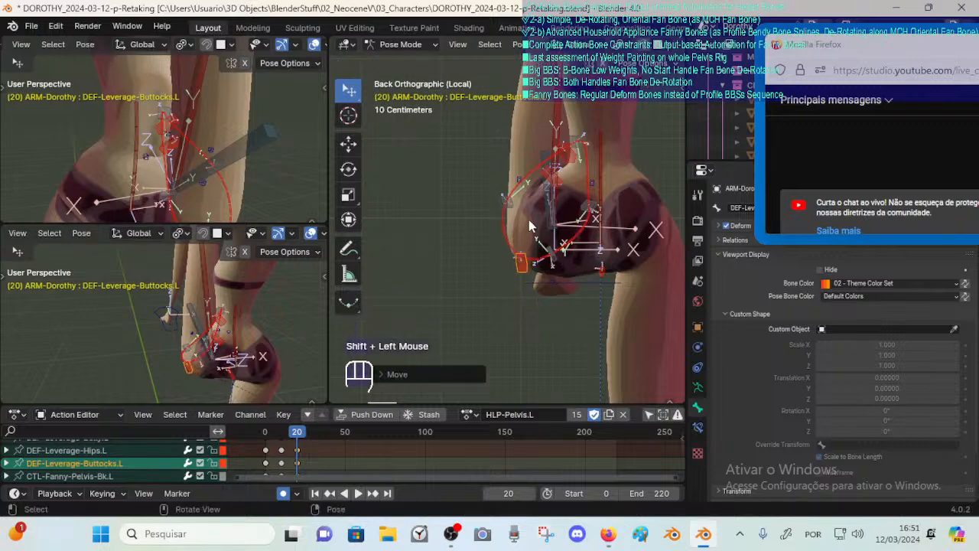
{"action": "key", "text": "g"}
{"action": "key", "text": "Escape"}
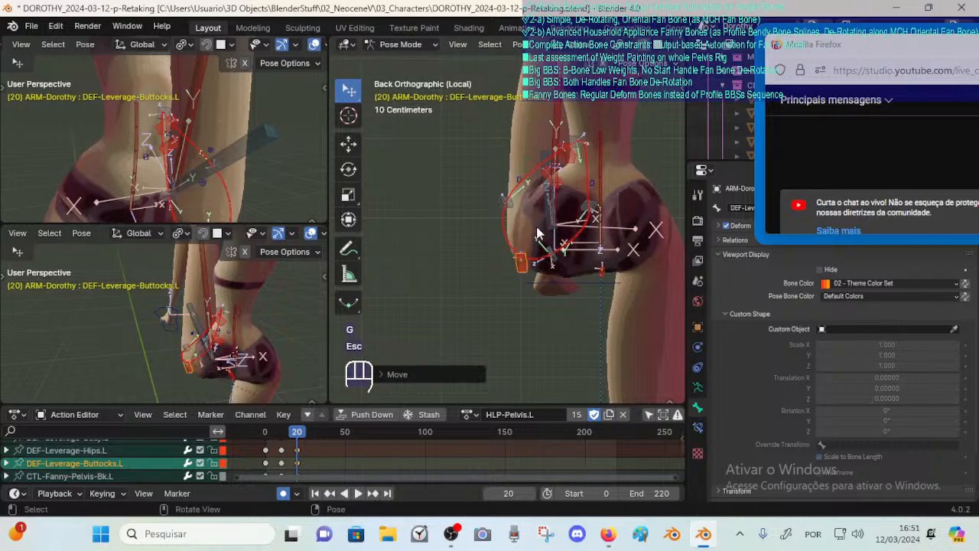
{"action": "left_click", "coordinate": [556, 268]}
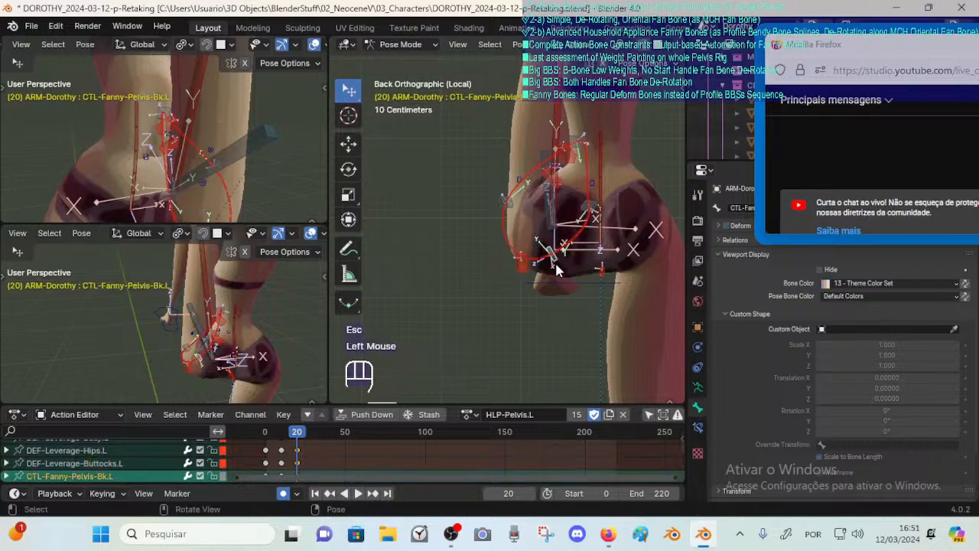
{"action": "key", "text": "g"}
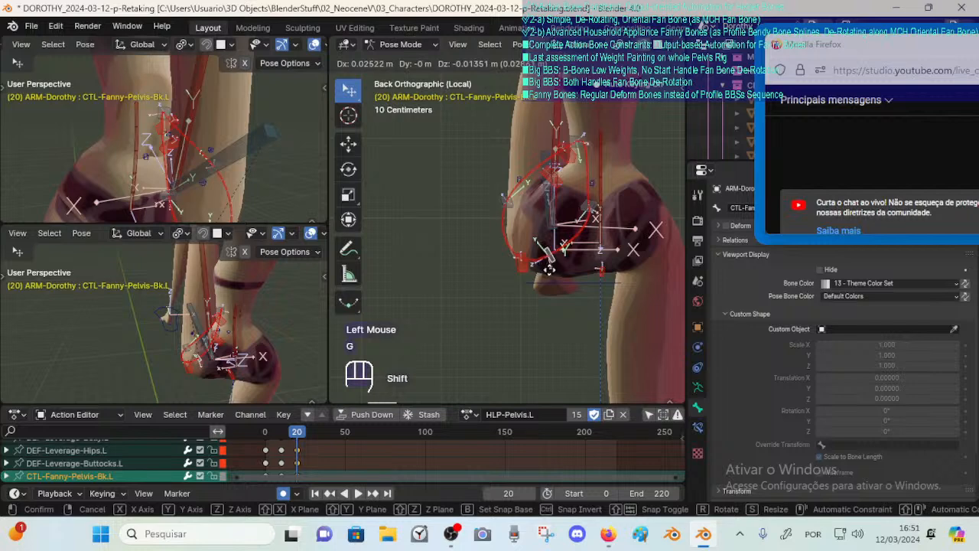
{"action": "key", "text": "Escape"}
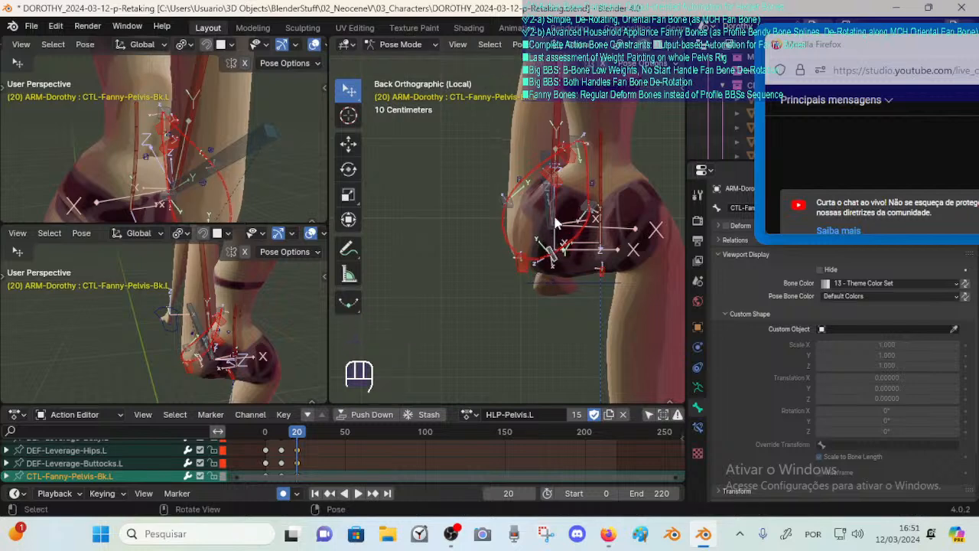
Tilt DEF-Leverage-Buttocks.L in the back view and move it down below the left buttock's contour.
{"action": "left_click", "coordinate": [524, 267]}
{"action": "key", "text": "g"}
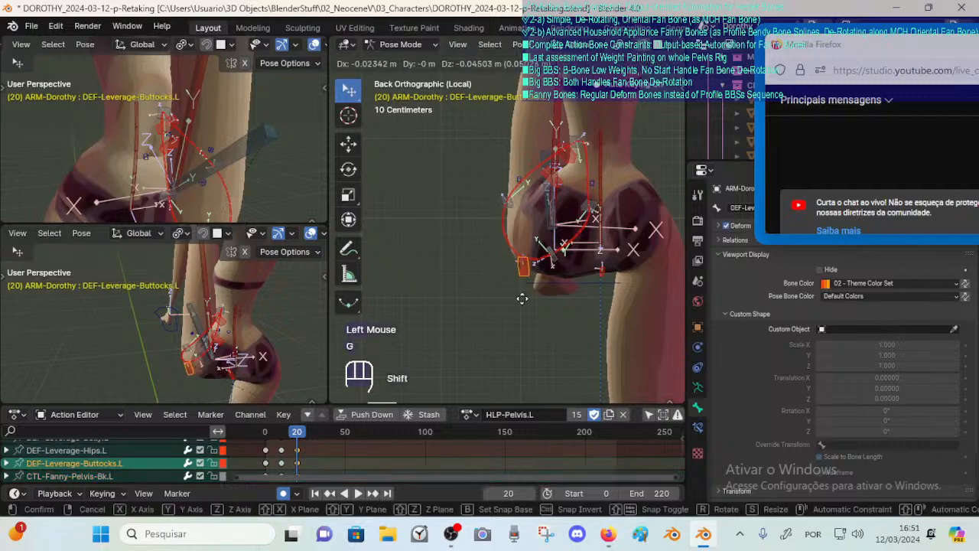
{"action": "left_click", "coordinate": [554, 274], "text": "shift"}
{"action": "key", "text": "r"}
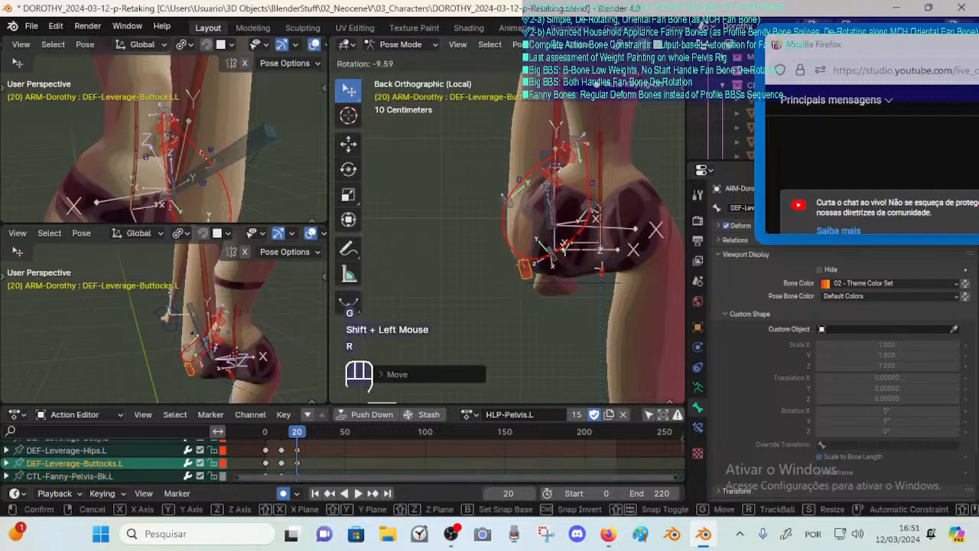
{"action": "left_click", "coordinate": [557, 262]}
{"action": "key", "text": "g"}
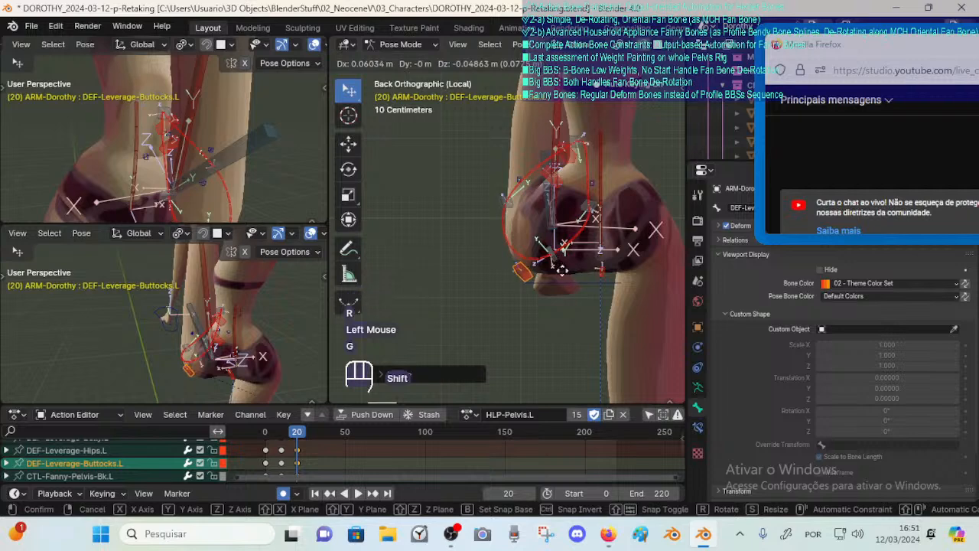
{"action": "left_click", "coordinate": [566, 272], "text": "shift"}
{"action": "key", "text": "g"}
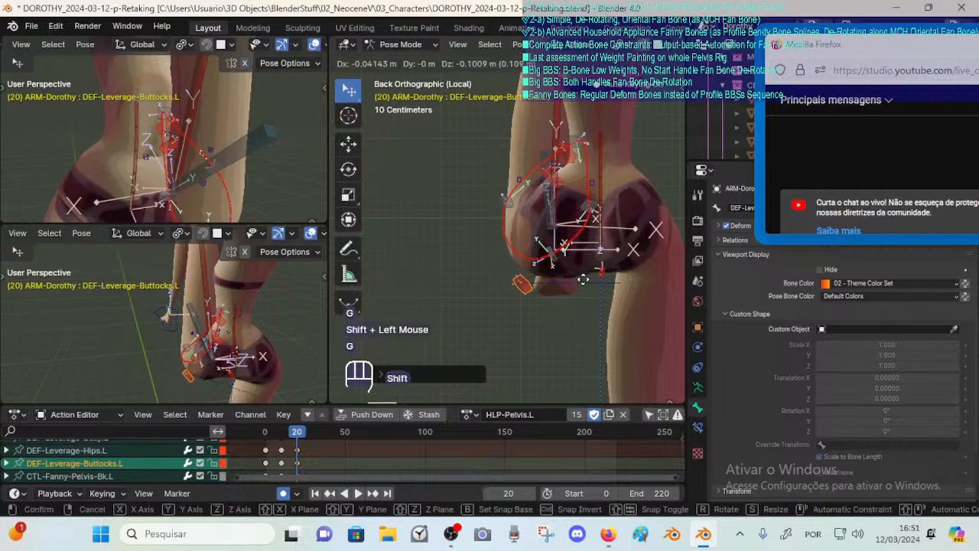
{"action": "left_click", "coordinate": [585, 274], "text": "shift"}
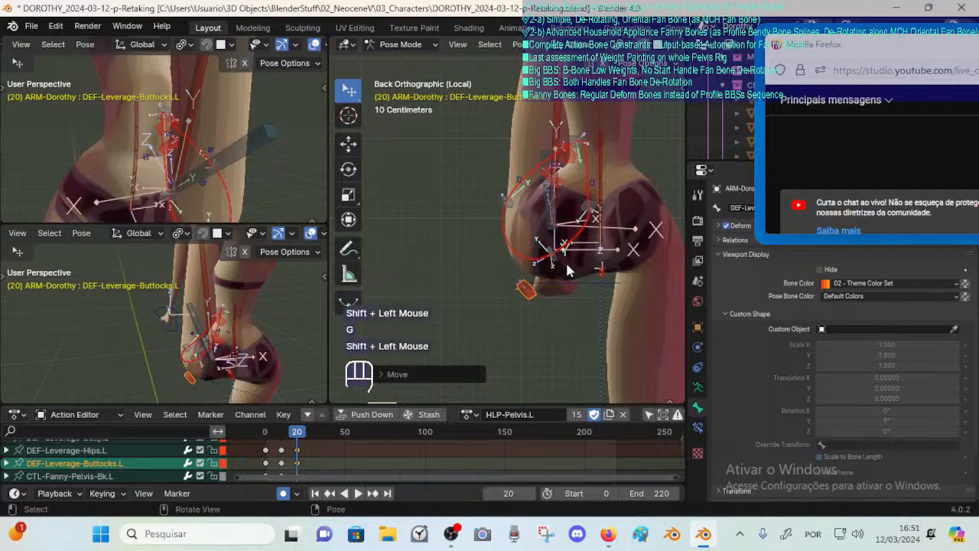
Try to move CTL-Fanny-Pelvis-Out.L outward and up in the back view, and undo that move.
{"action": "left_click", "coordinate": [502, 205]}
{"action": "key", "text": "g"}
{"action": "left_click", "coordinate": [554, 198], "text": "shift"}
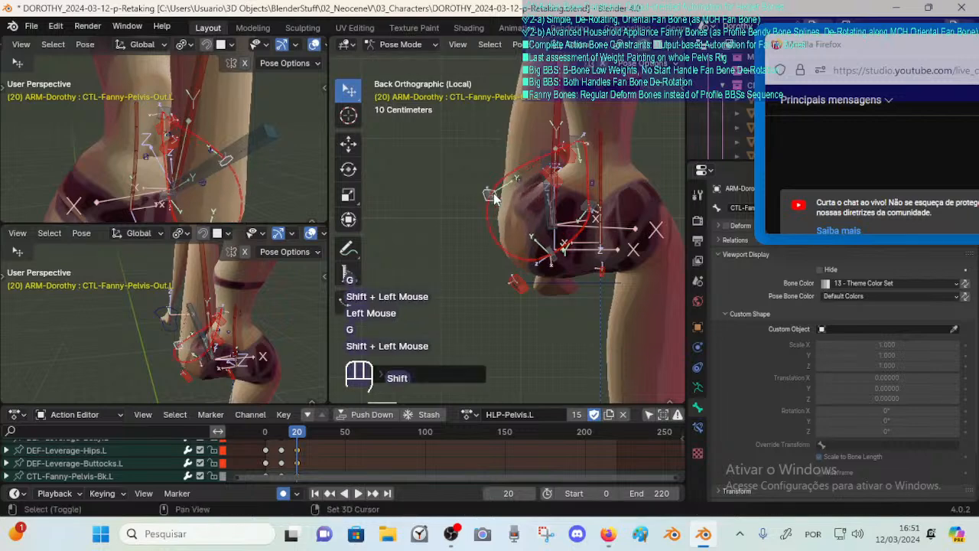
{"action": "key", "text": "ctrl+z"}
Rotate CTL-Fanny-Pelvis-Out.L slightly and move it outward and a little down in the back view.
{"action": "key", "text": "r"}
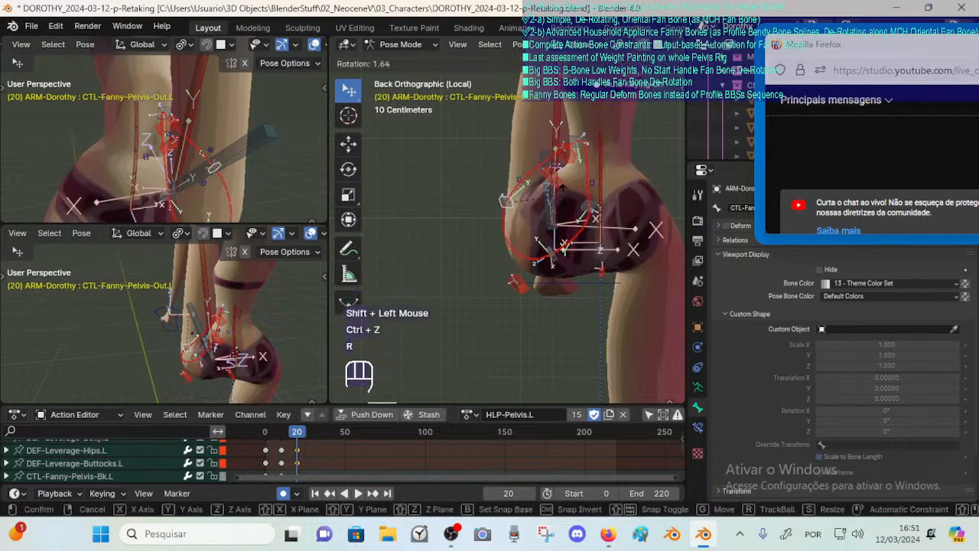
{"action": "left_click", "coordinate": [511, 198]}
{"action": "key", "text": "g"}
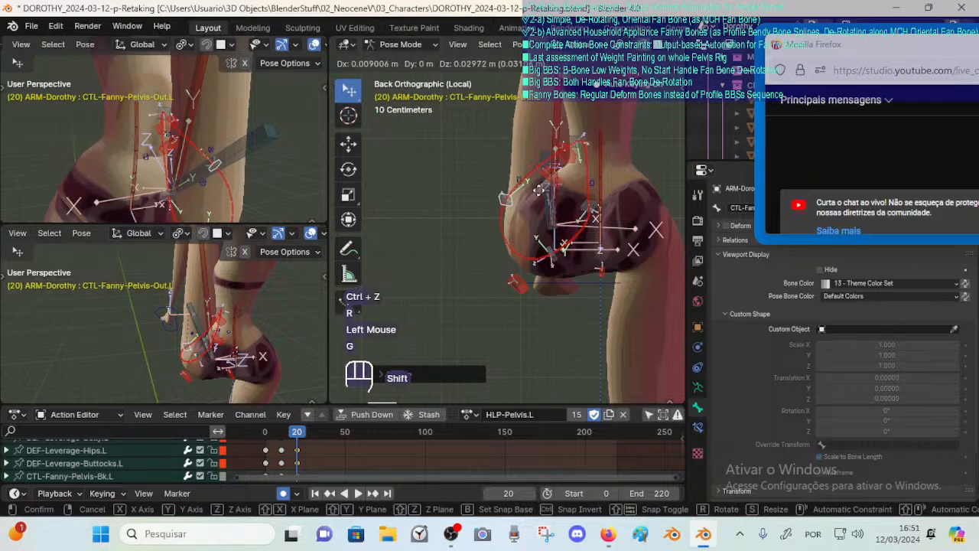
{"action": "left_click", "coordinate": [512, 240], "text": "shift"}
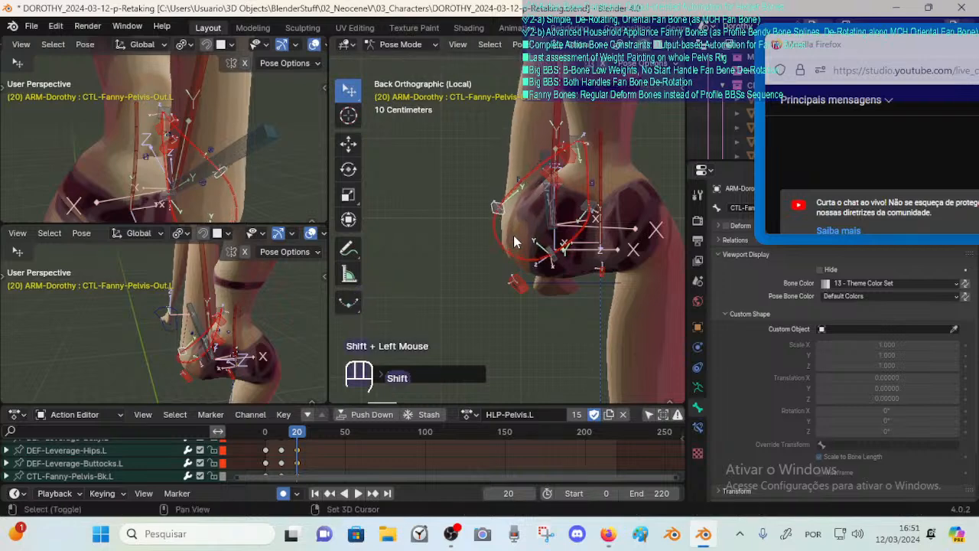
Raise CTL-Fanny-Pelvis-Out.L in the back view and fine-tune its position from a front perspective angle.
{"action": "key", "text": "g"}
{"action": "left_click", "coordinate": [534, 191], "text": "shift"}
{"action": "middle_click_drag", "start_coordinate": [542, 190], "coordinate": [538, 223], "text": "shift"}
{"action": "key", "text": "g"}
{"action": "left_click", "coordinate": [513, 183], "text": "shift"}
{"action": "middle_click_drag", "start_coordinate": [538, 223], "coordinate": [598, 201]}
{"action": "key", "text": "g"}
{"action": "left_click", "coordinate": [526, 216], "text": "shift"}
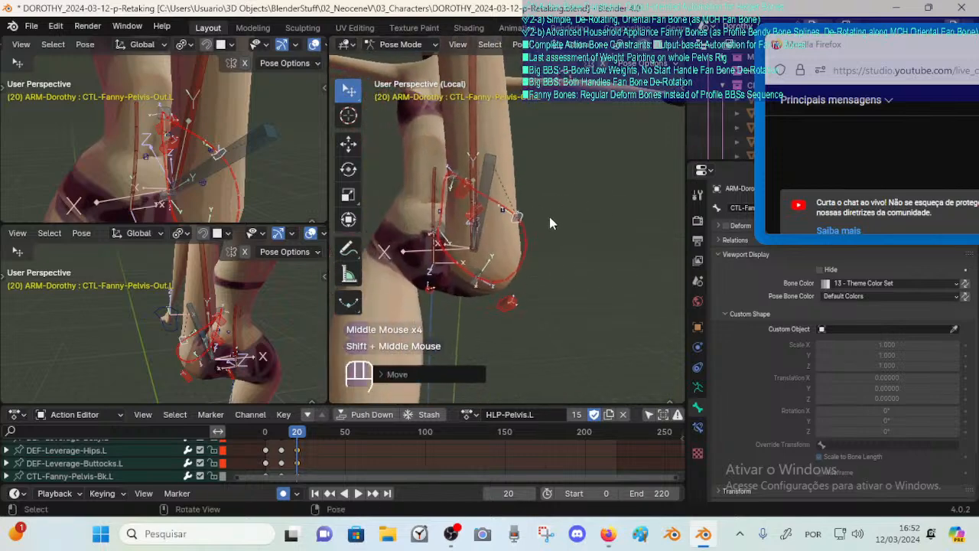
{"action": "middle_click_drag", "start_coordinate": [519, 254], "coordinate": [487, 305]}
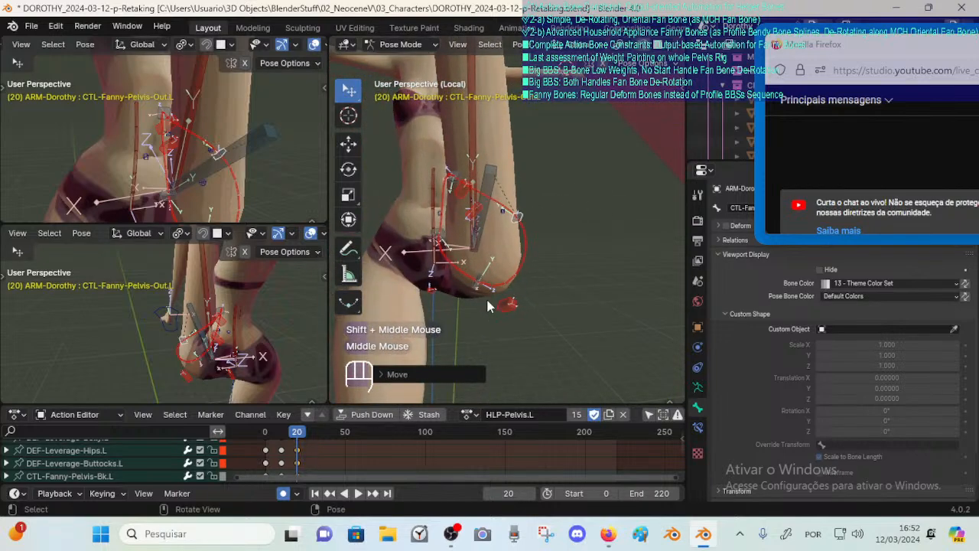
{"action": "left_click", "coordinate": [432, 294]}
{"action": "key", "text": "g"}
{"action": "key", "text": "Escape"}
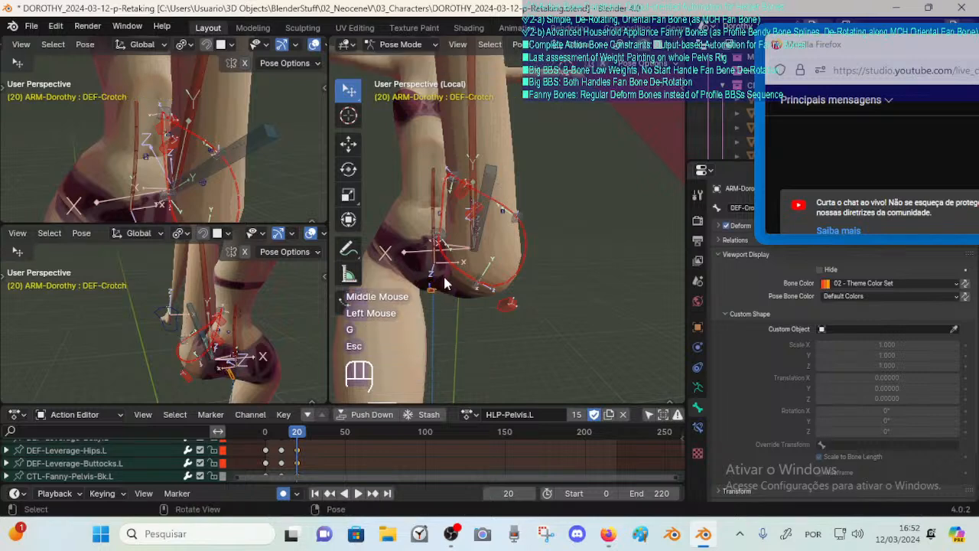
{"action": "middle_click", "coordinate": [447, 288]}
{"action": "key", "text": "g"}
{"action": "key", "text": "Escape"}
Rotate DEF-Leverage-Buttocks.L about 22° from a front perspective angle and move it down below the left buttock.
{"action": "left_click", "coordinate": [507, 304]}
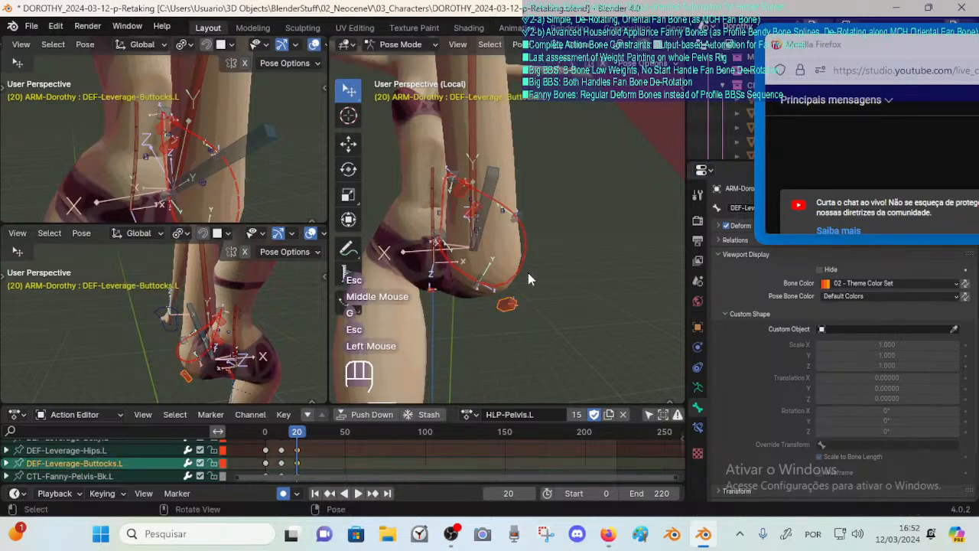
{"action": "mouse_move", "coordinate": [528, 272]}
{"action": "middle_mouse_down"}
{"action": "mouse_move", "coordinate": [535, 268]}
{"action": "mouse_move", "coordinate": [517, 267]}
{"action": "middle_mouse_up"}
{"action": "key", "text": "r"}
{"action": "key", "text": "Escape"}
{"action": "key", "text": "r"}
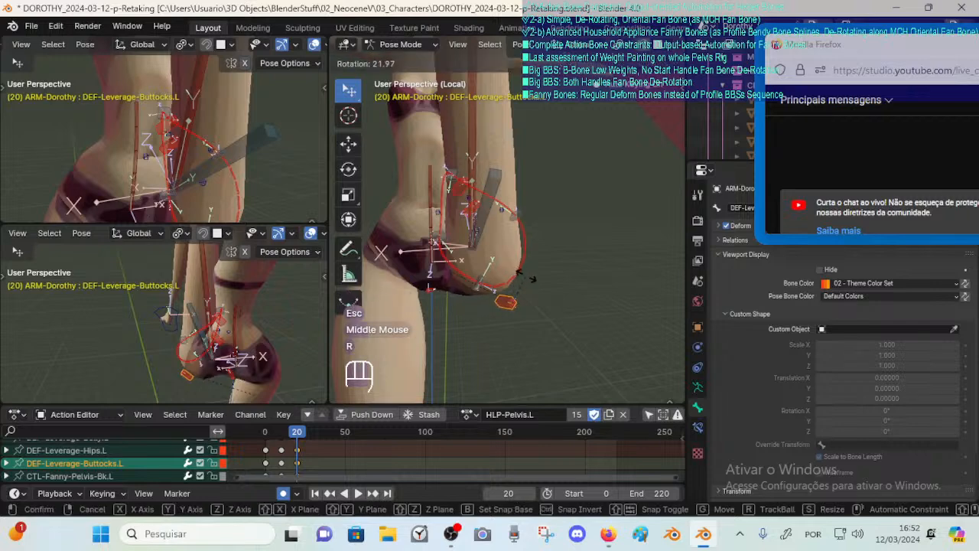
{"action": "left_click", "coordinate": [526, 280]}
{"action": "key", "text": "g"}
{"action": "left_click", "coordinate": [527, 294], "text": "shift"}
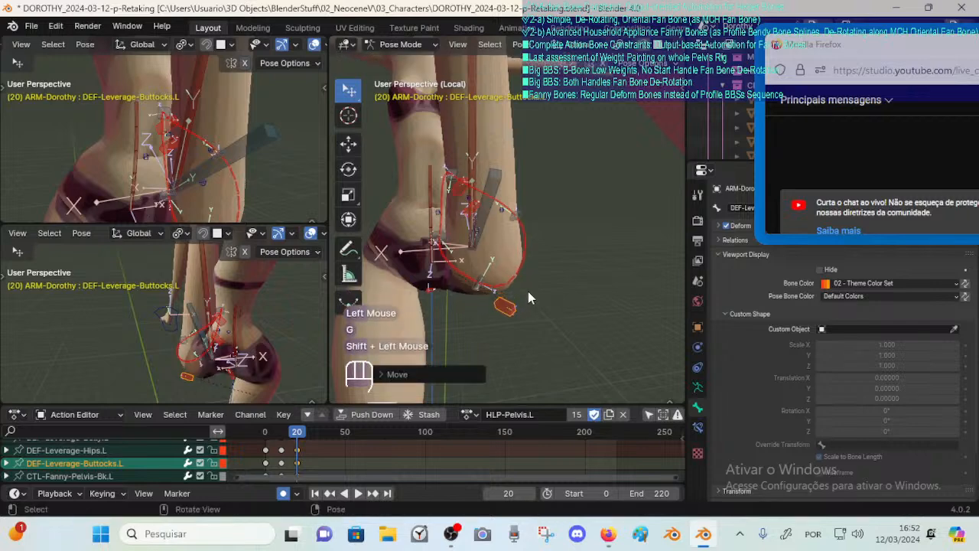
{"action": "key", "text": "g"}
{"action": "left_click", "coordinate": [543, 297]}
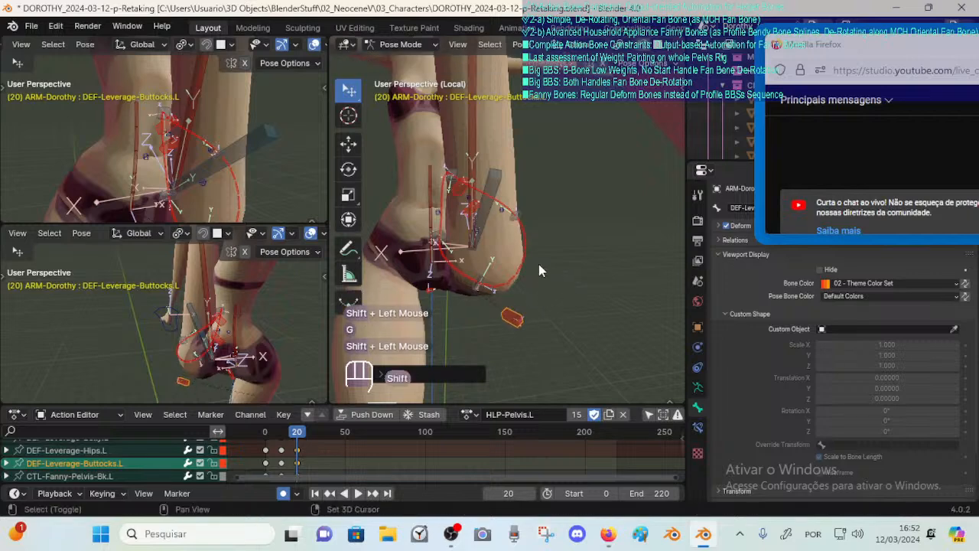
Raise CTL-Fanny-Pelvis-Out.L outward beyond the left hip's outline, fine-tune its position and rotate it slightly.
{"action": "left_click", "coordinate": [526, 217]}
{"action": "key", "text": "g"}
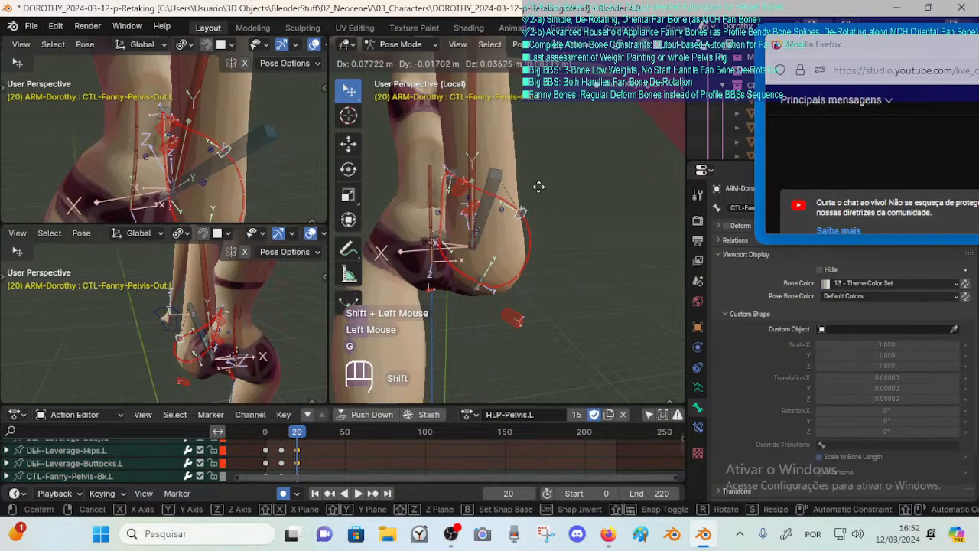
{"action": "left_click", "coordinate": [536, 198], "text": "shift"}
{"action": "key", "text": "ctrl+z"}
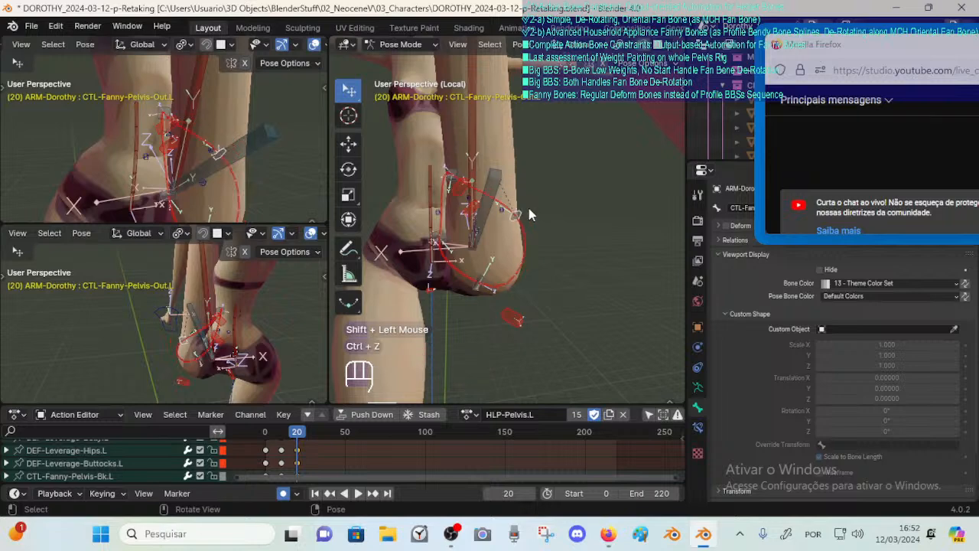
{"action": "key", "text": "g"}
{"action": "left_click", "coordinate": [548, 141], "text": "shift"}
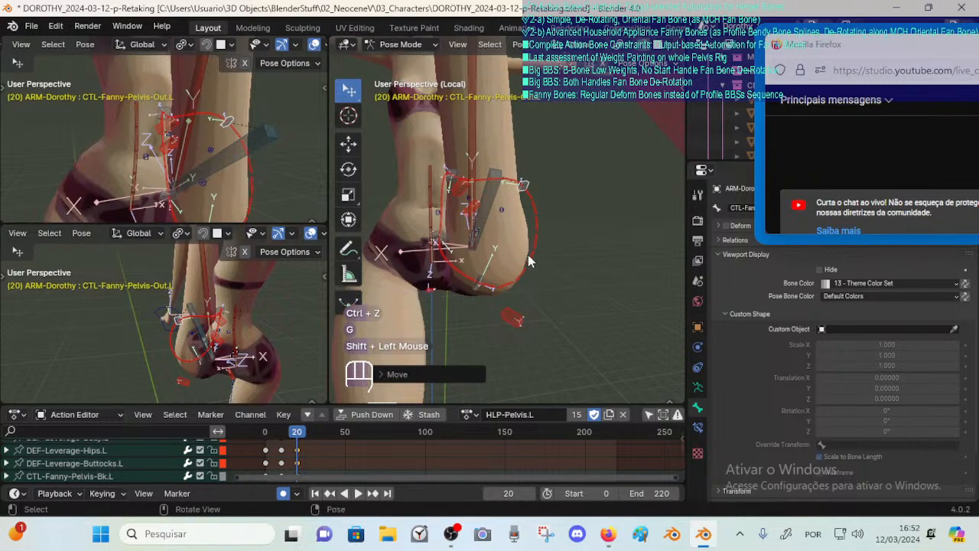
{"action": "key", "text": "g"}
{"action": "left_click", "coordinate": [557, 229], "text": "shift"}
{"action": "key", "text": "r"}
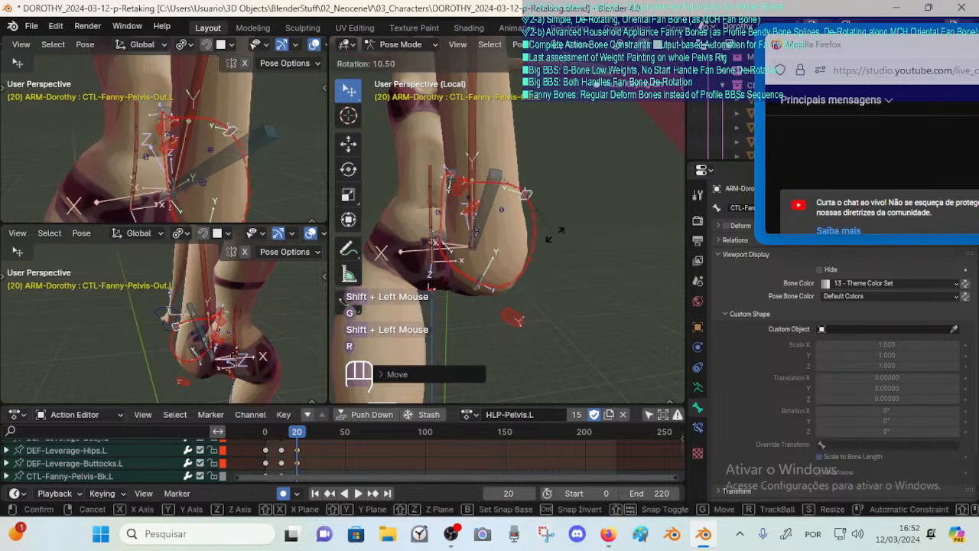
{"action": "left_click", "coordinate": [513, 317]}
Shift DEF-Leverage-Buttocks.L about 0.1 m inward from the front perspective angle.
{"action": "left_click", "coordinate": [513, 316]}
{"action": "key", "text": "g"}
{"action": "key", "text": "shift"}
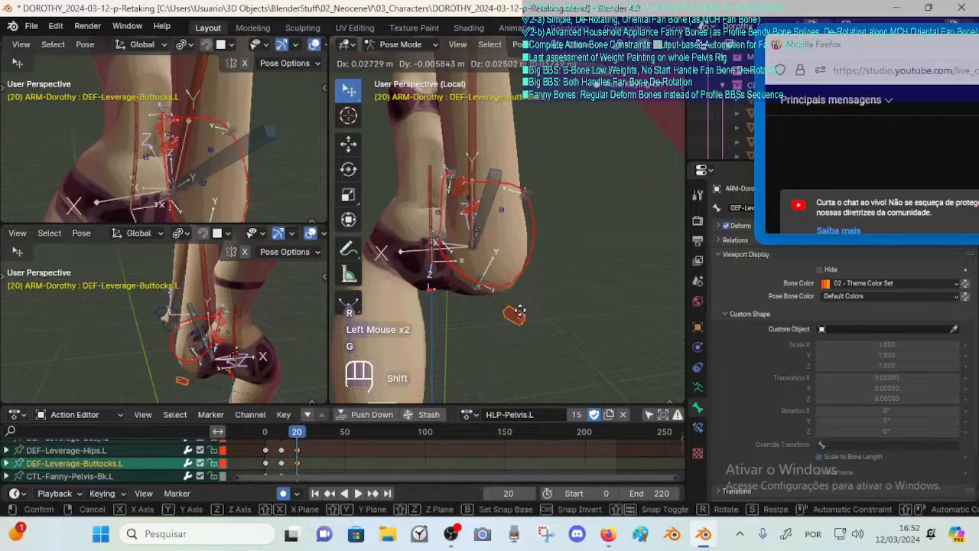
{"action": "left_click", "coordinate": [426, 308], "text": "shift"}
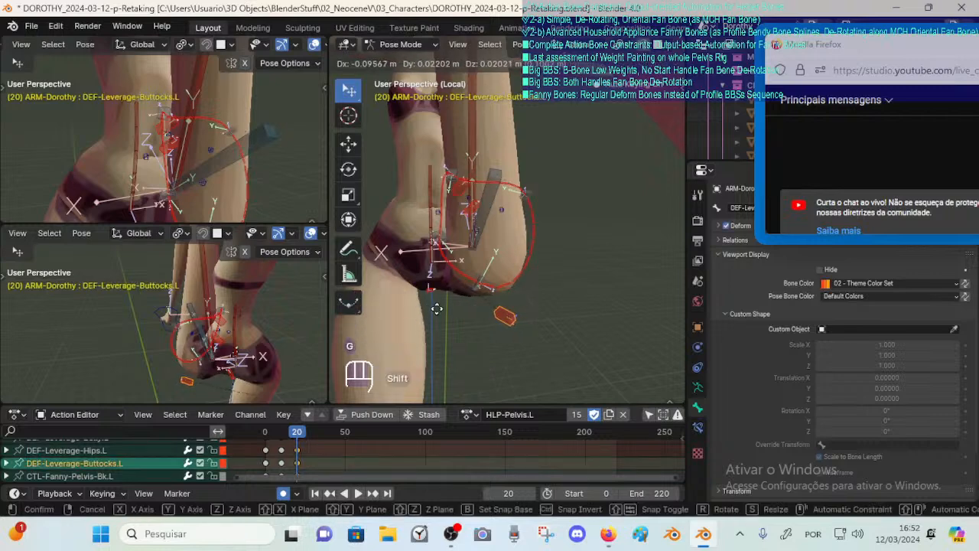
Rotate CTL-Fanny-Pelvis-Out.L about 3.5° from a rear perspective angle and move it slightly inward.
{"action": "middle_click_drag", "start_coordinate": [588, 237], "coordinate": [515, 204]}
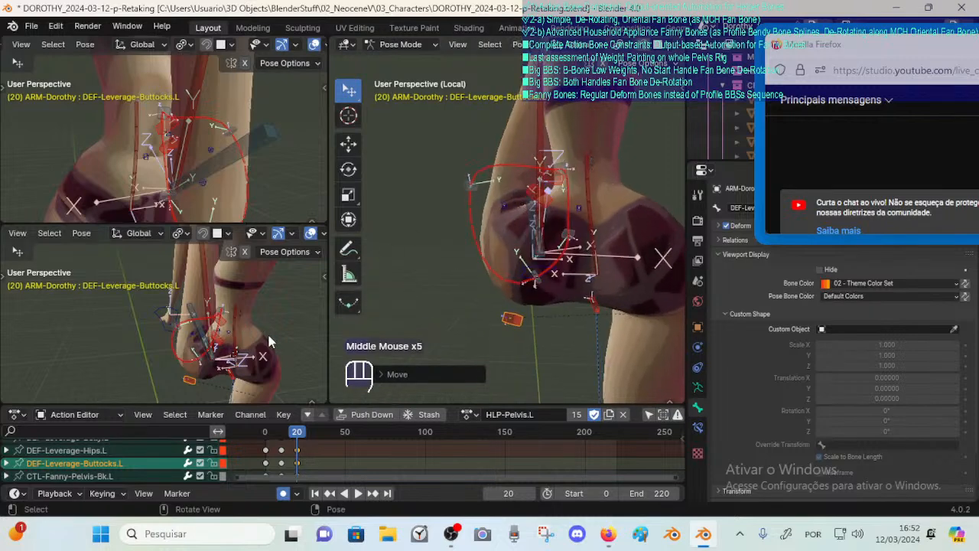
{"action": "left_click", "coordinate": [475, 191]}
{"action": "key", "text": "r"}
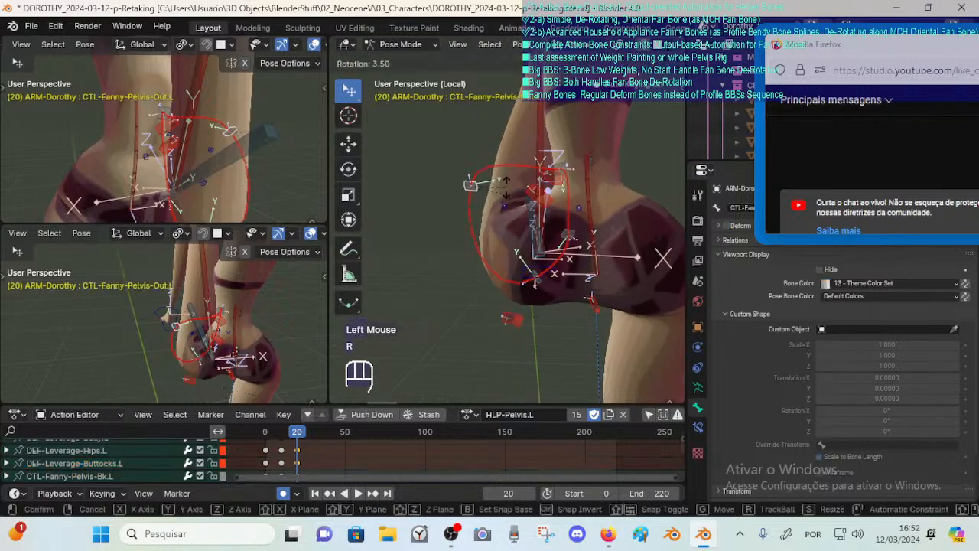
{"action": "left_click", "coordinate": [505, 182]}
{"action": "key", "text": "g"}
{"action": "left_click", "coordinate": [546, 201], "text": "shift"}
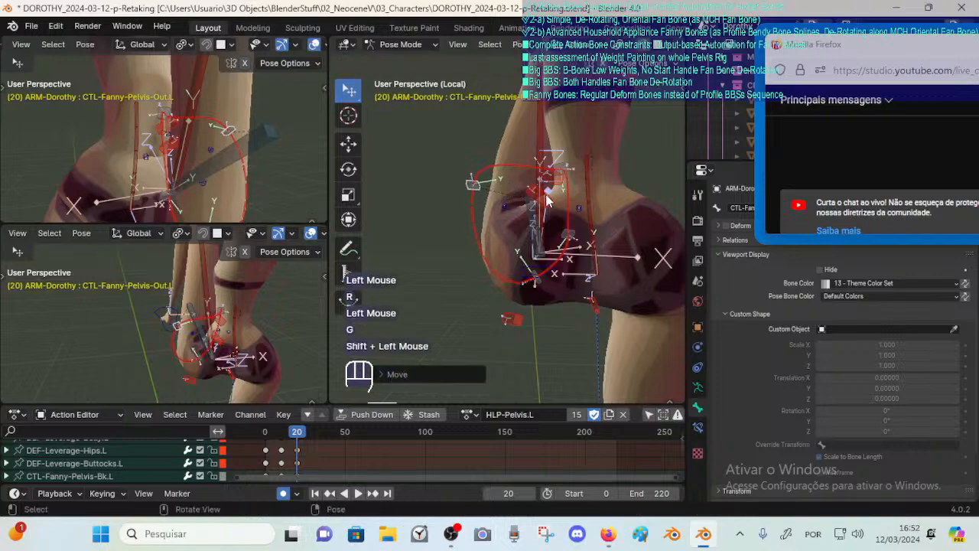
Nudge DEF-Leverage-Hips.L to a slightly different position from the rear perspective angle.
{"action": "left_click", "coordinate": [533, 192]}
{"action": "key", "text": "g"}
{"action": "left_click", "coordinate": [530, 182], "text": "shift"}
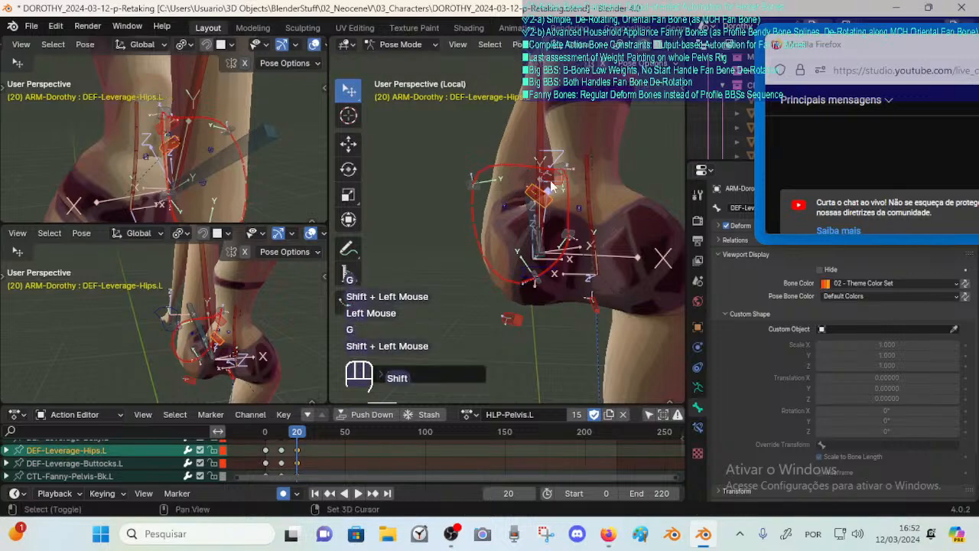
{"action": "left_click", "coordinate": [555, 181]}
{"action": "mouse_move", "coordinate": [561, 192]}
{"action": "middle_mouse_down"}
{"action": "mouse_move", "coordinate": [569, 193]}
{"action": "mouse_move", "coordinate": [565, 179]}
{"action": "middle_mouse_up"}
{"action": "key", "text": "g"}
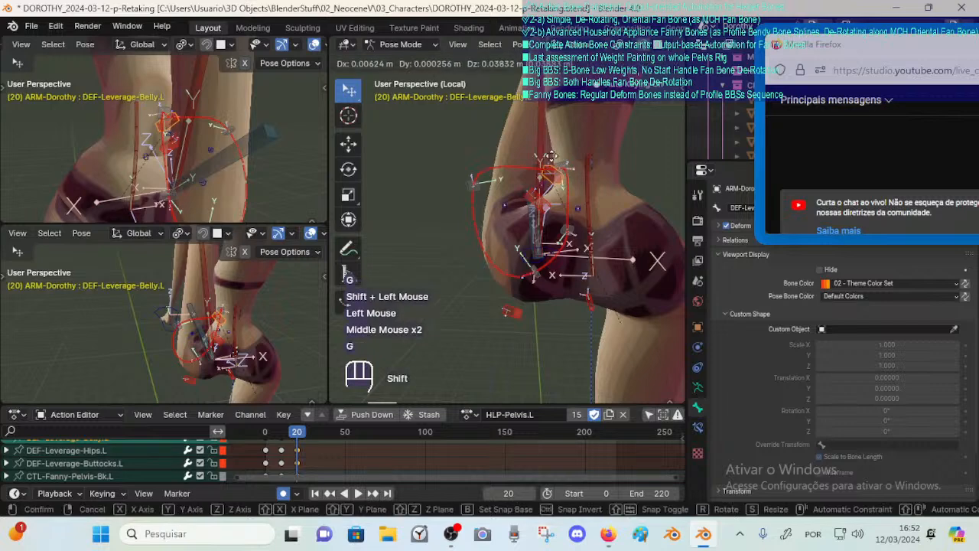
{"action": "key", "text": "Escape"}
{"action": "left_click", "coordinate": [520, 188]}
{"action": "key", "text": "g"}
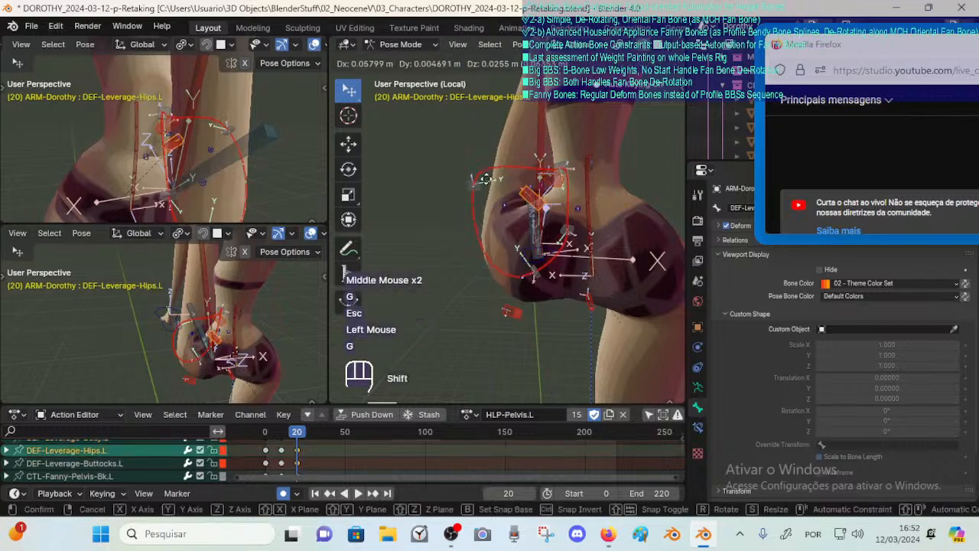
{"action": "key", "text": "Escape"}
Select DEF-Leverage-Buttocks.L and adjust its position slightly below the left buttock from a rear perspective angle.
{"action": "middle_click_drag", "start_coordinate": [487, 179], "coordinate": [534, 203]}
{"action": "left_click", "coordinate": [488, 349]}
{"action": "middle_click_drag", "start_coordinate": [487, 349], "coordinate": [488, 296]}
{"action": "key", "text": "g"}
{"action": "left_click", "coordinate": [454, 281], "text": "shift"}
{"action": "middle_click_drag", "start_coordinate": [487, 297], "coordinate": [503, 283]}
{"action": "key", "text": "r"}
{"action": "key", "text": "z"}
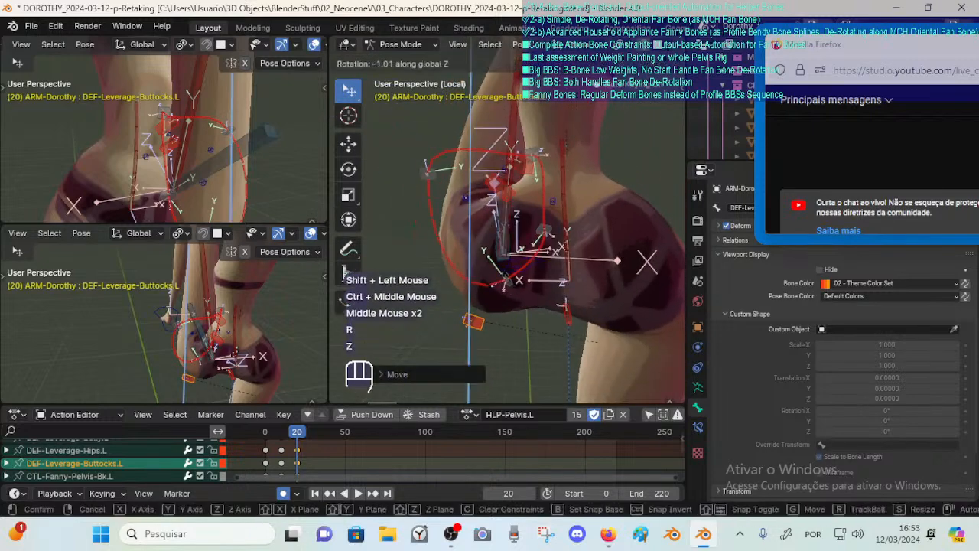
{"action": "key", "text": "Escape"}
Rotate DEF-Leverage-Buttocks.L slightly in the rear perspective and refine its orientation with two trackball rotations.
{"action": "key", "text": "r"}
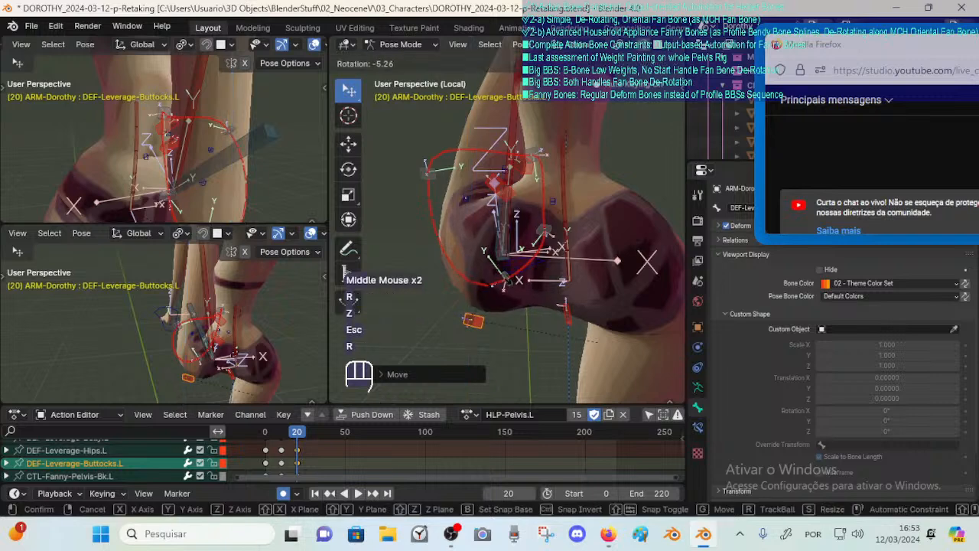
{"action": "left_click", "coordinate": [507, 282]}
{"action": "key", "text": "r"}
{"action": "key", "text": "r"}
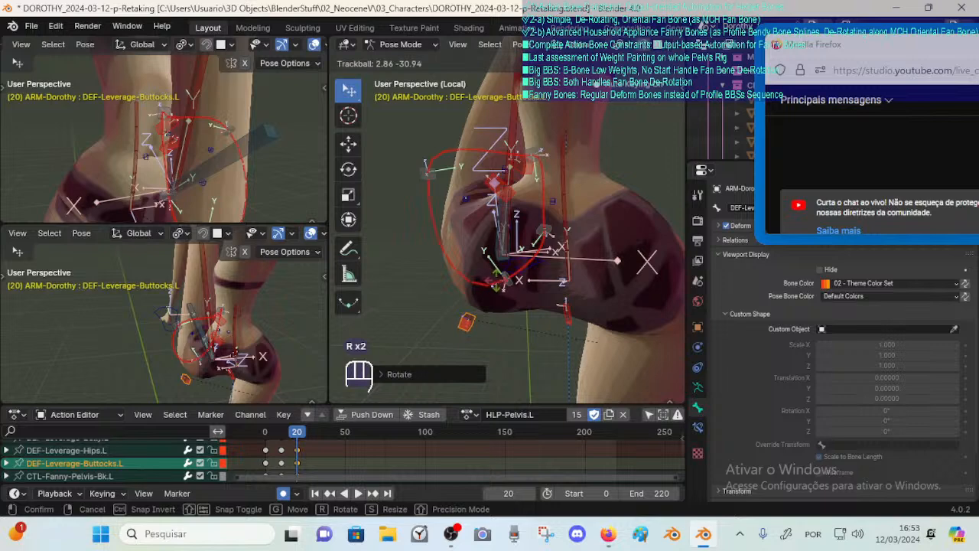
{"action": "left_click", "coordinate": [498, 276]}
{"action": "middle_click_drag", "start_coordinate": [498, 277], "coordinate": [491, 281]}
{"action": "key", "text": "r"}
{"action": "key", "text": "r"}
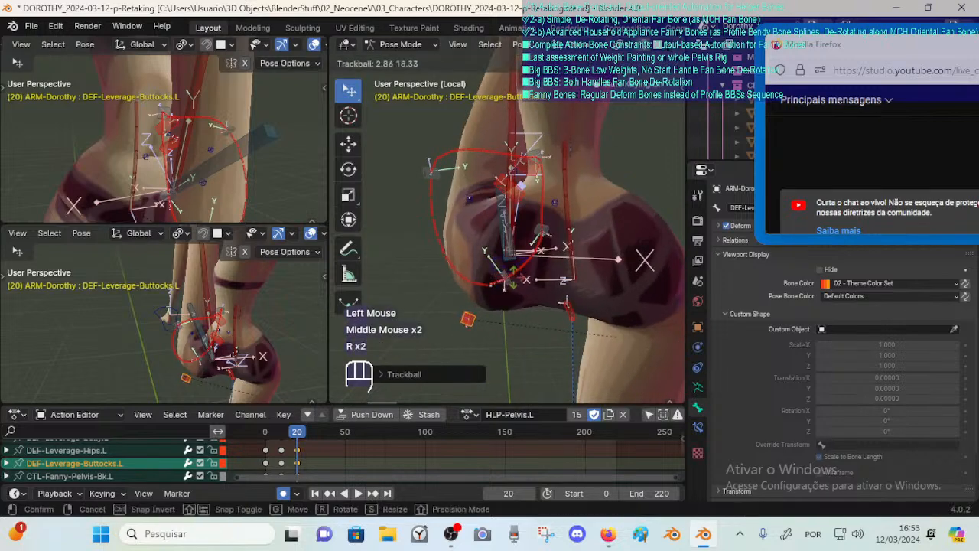
{"action": "left_click", "coordinate": [528, 252]}
{"action": "middle_click_drag", "start_coordinate": [527, 252], "coordinate": [544, 247]}
{"action": "key", "text": "g"}
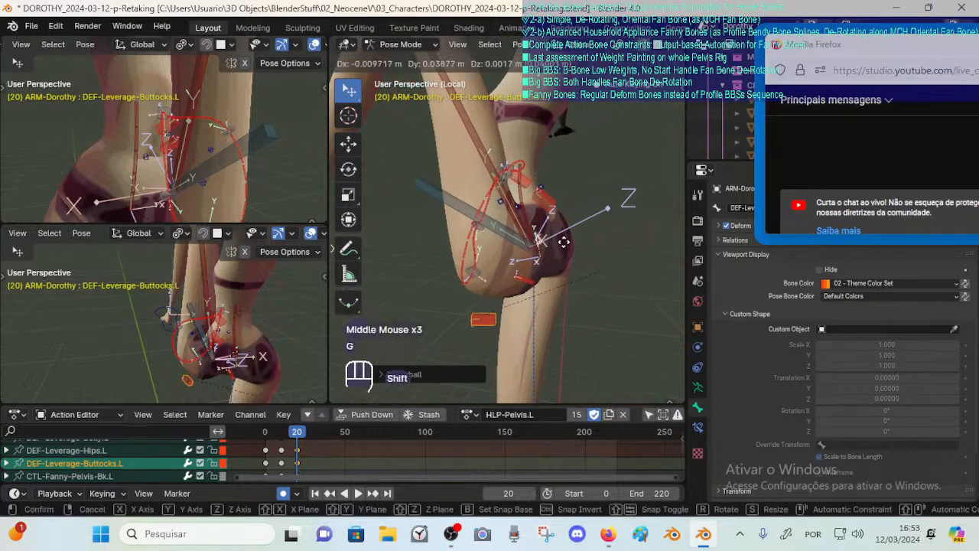
{"action": "key", "text": "Escape"}
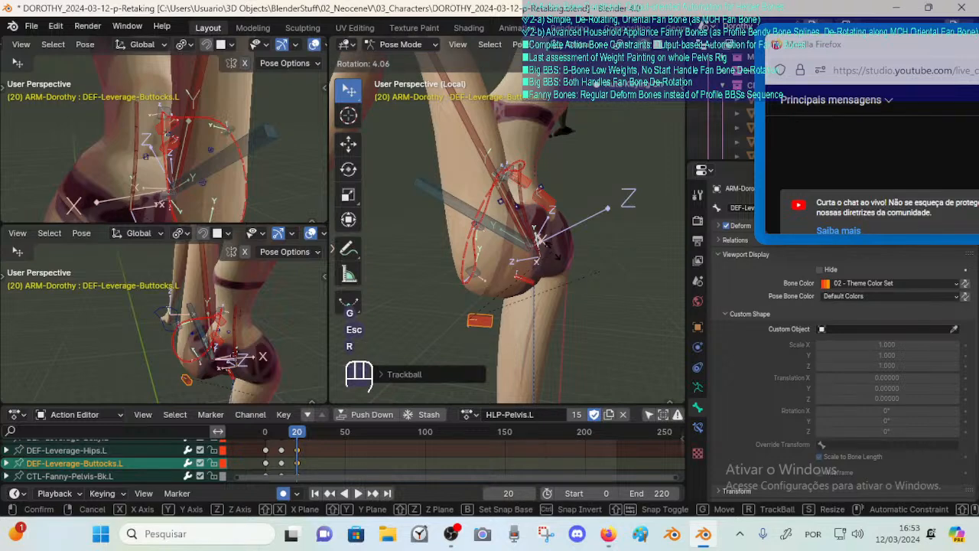
{"action": "key", "text": "r"}
{"action": "key", "text": "Escape"}
Try to move DEF-Leverage-Buttocks.L backward and down in the right orthographic view, and undo that move.
{"action": "middle_click_drag", "start_coordinate": [540, 231], "coordinate": [540, 203]}
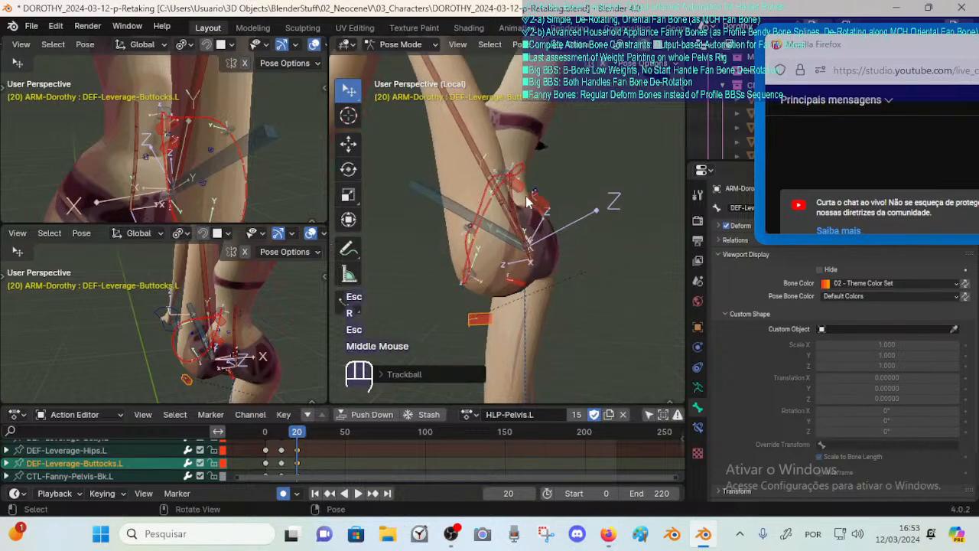
{"action": "key", "text": "KP_3"}
{"action": "key", "text": "g"}
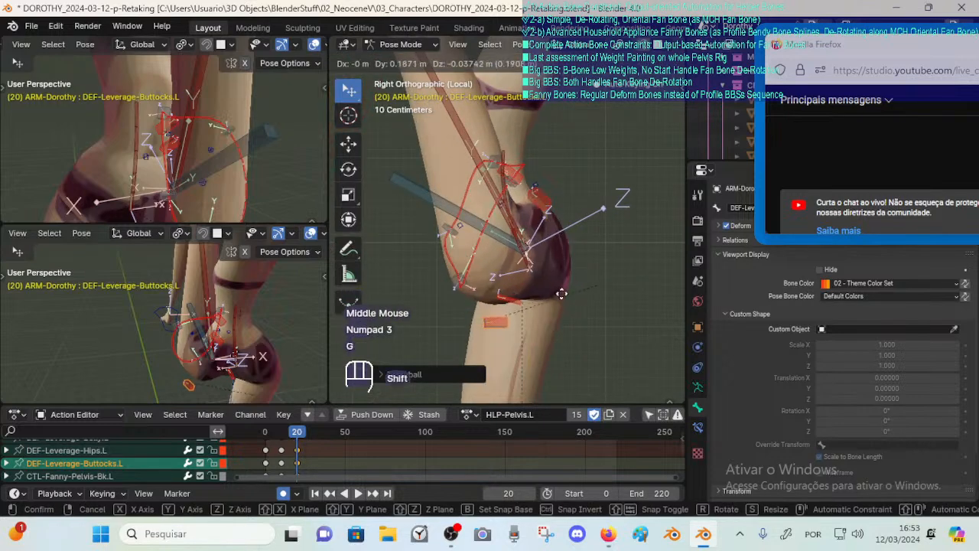
{"action": "left_click", "coordinate": [579, 332], "text": "shift"}
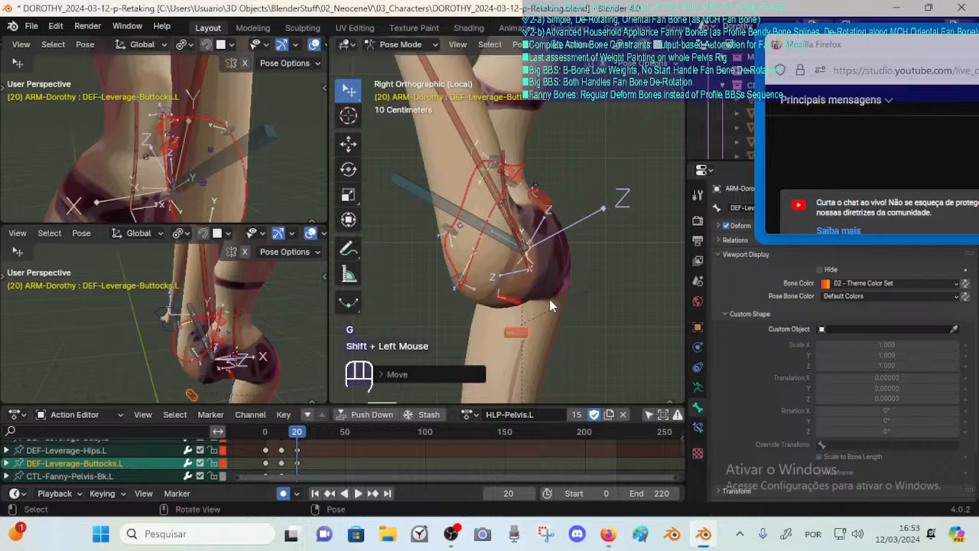
{"action": "key", "text": "ctrl+z"}
Move DEF-Leverage-Buttocks.L backward along the global Y axis only, in the right orthographic view.
{"action": "key", "text": "g"}
{"action": "key", "text": "y"}
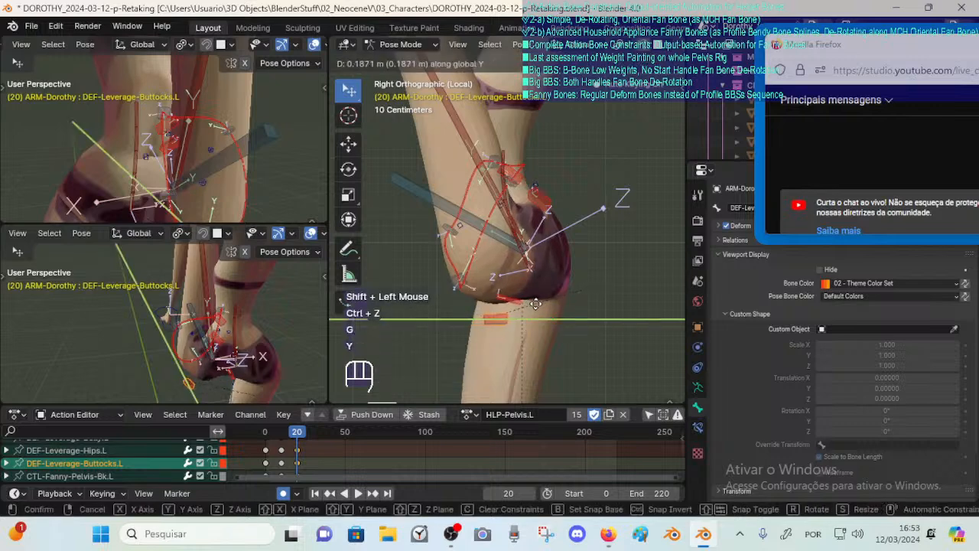
{"action": "left_click", "coordinate": [537, 306]}
{"action": "key", "text": "g"}
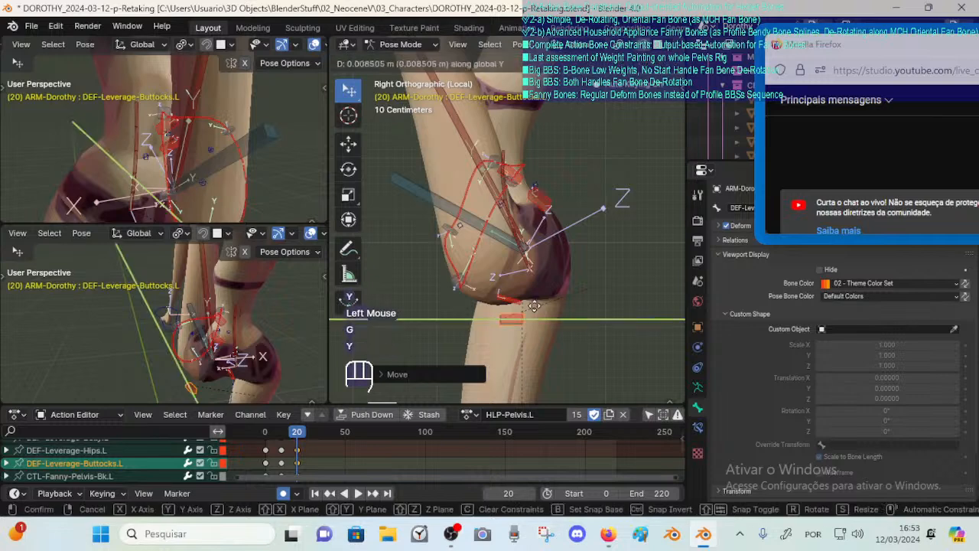
Move the DEF-Leverage-Buttocks.L bone along global Y and reposition it freely outward from the left buttock at frame 20.
{"action": "key", "text": "y"}
{"action": "left_click", "coordinate": [530, 309], "text": "shift"}
{"action": "middle_click_drag", "start_coordinate": [530, 308], "coordinate": [532, 262]}
{"action": "key", "text": "r"}
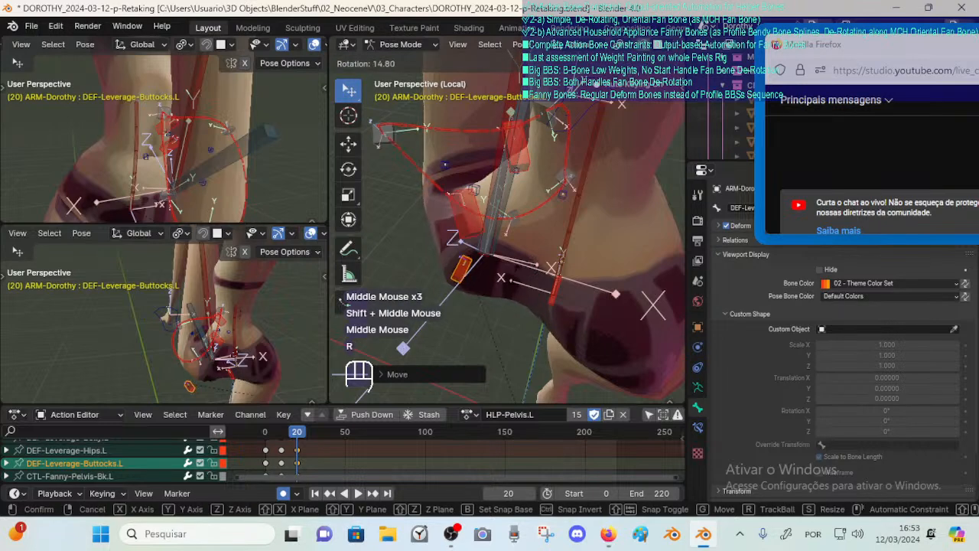
{"action": "key", "text": "Escape"}
{"action": "key", "text": "g"}
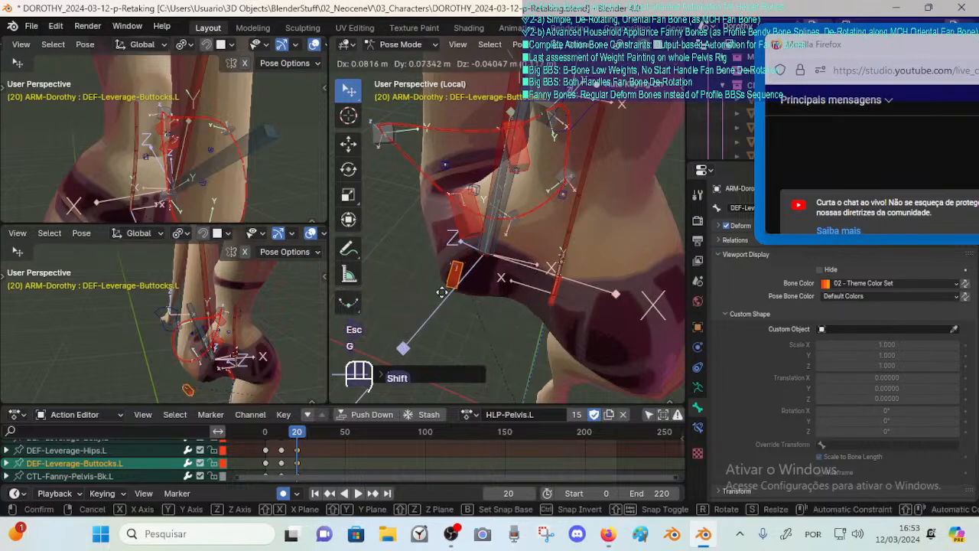
{"action": "left_click", "coordinate": [447, 293], "text": "shift"}
{"action": "middle_click_drag", "start_coordinate": [448, 293], "coordinate": [511, 197], "text": "shift"}
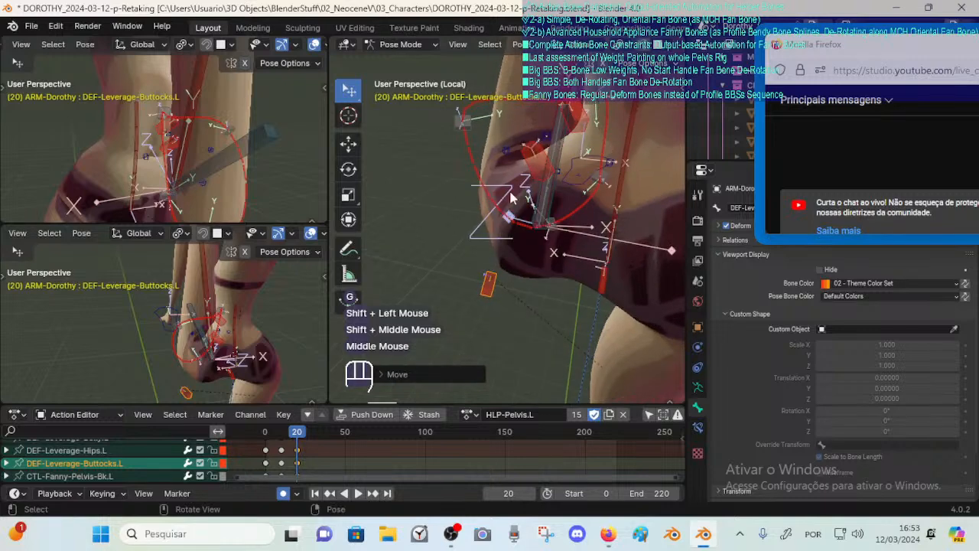
{"action": "left_click", "coordinate": [463, 123]}
{"action": "middle_click_drag", "start_coordinate": [464, 126], "coordinate": [487, 156]}
{"action": "key", "text": "g"}
{"action": "left_click", "coordinate": [470, 210]}
{"action": "middle_click_drag", "start_coordinate": [470, 209], "coordinate": [446, 225]}
{"action": "left_click", "coordinate": [533, 187]}
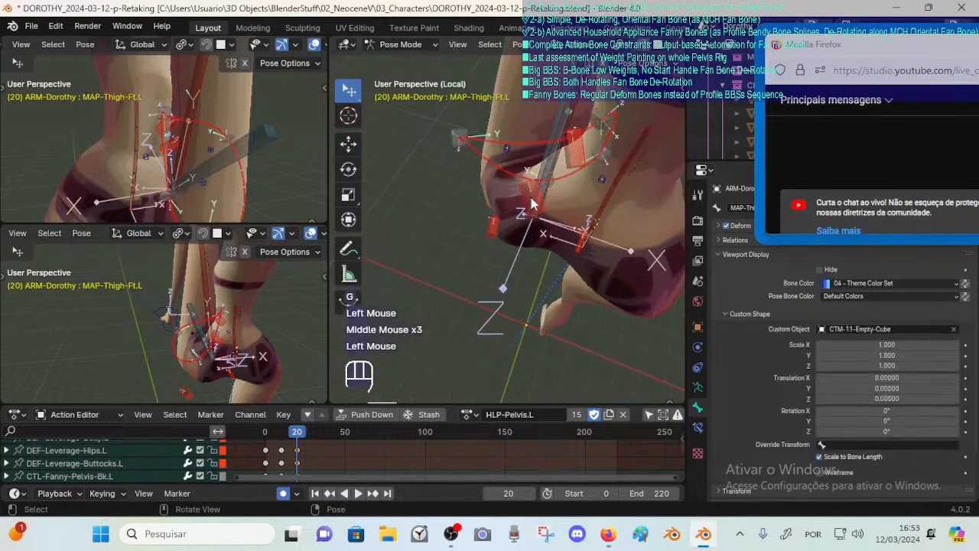
{"action": "left_click", "coordinate": [529, 197]}
{"action": "key", "text": "g"}
{"action": "middle_click_drag", "start_coordinate": [511, 203], "coordinate": [510, 324]}
{"action": "key", "text": "Escape"}
{"action": "middle_click_drag", "start_coordinate": [520, 283], "coordinate": [530, 269]}
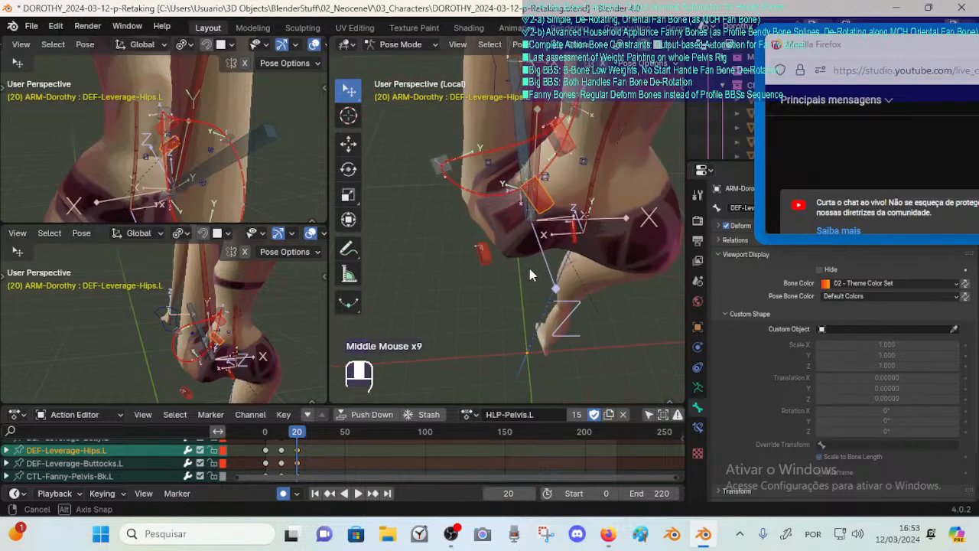
Rotate the DEF-Leverage-Buttocks.L bone in the view and move it slightly further away from the buttock.
{"action": "left_click", "coordinate": [496, 243]}
{"action": "key", "text": "r"}
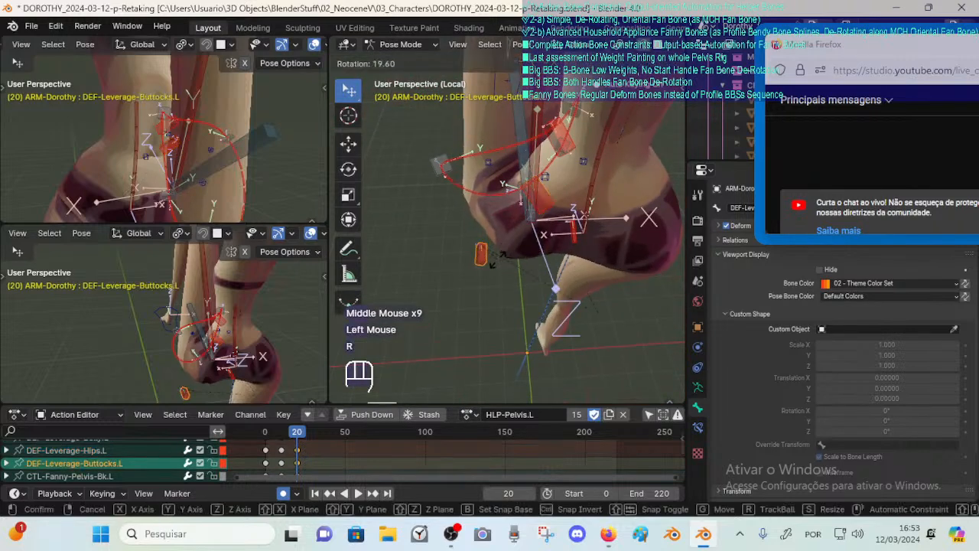
{"action": "left_click", "coordinate": [498, 251]}
{"action": "key", "text": "g"}
{"action": "left_click", "coordinate": [491, 233], "text": "shift"}
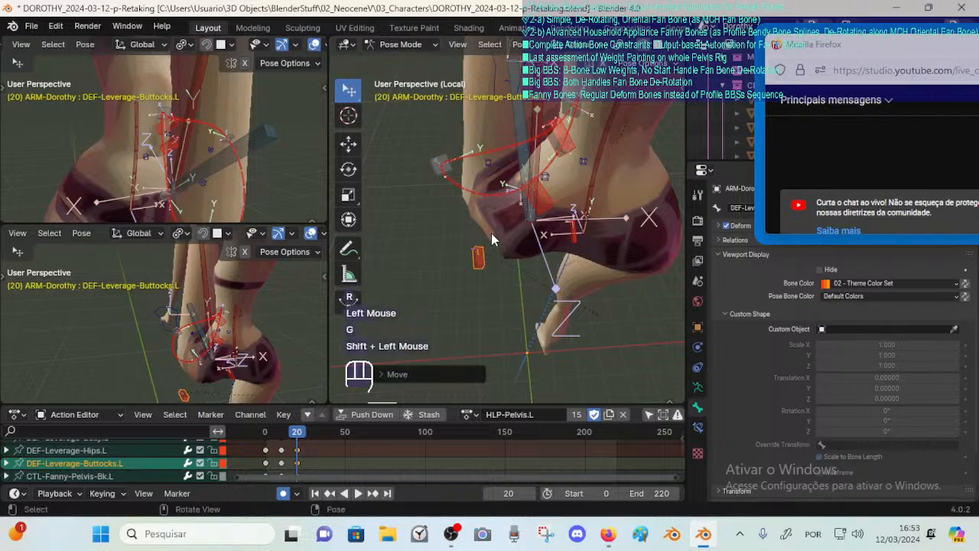
{"action": "middle_click_drag", "start_coordinate": [491, 232], "coordinate": [538, 195]}
{"action": "middle_click_drag", "start_coordinate": [511, 163], "coordinate": [554, 185], "text": "shift"}
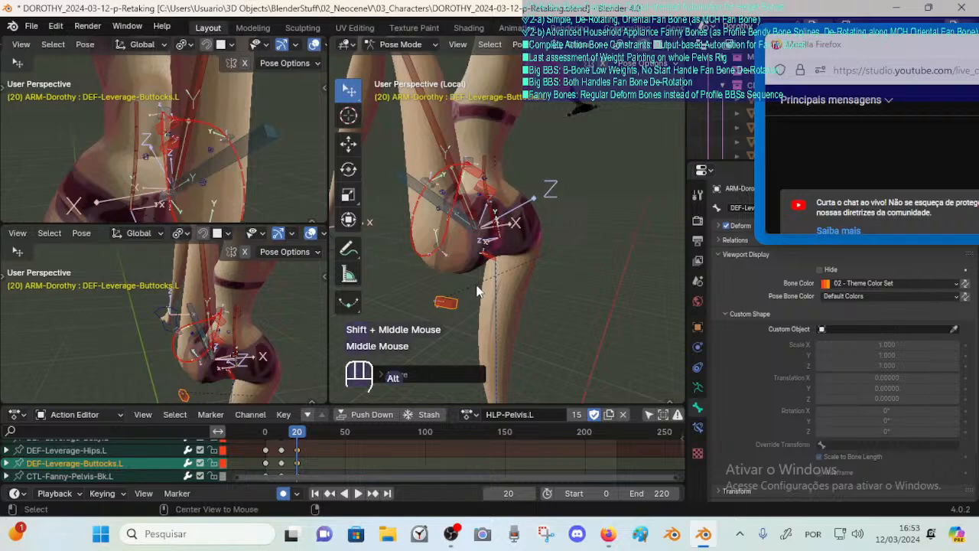
{"action": "key", "text": "alt+q"}
{"action": "middle_click_drag", "start_coordinate": [496, 269], "coordinate": [503, 188]}
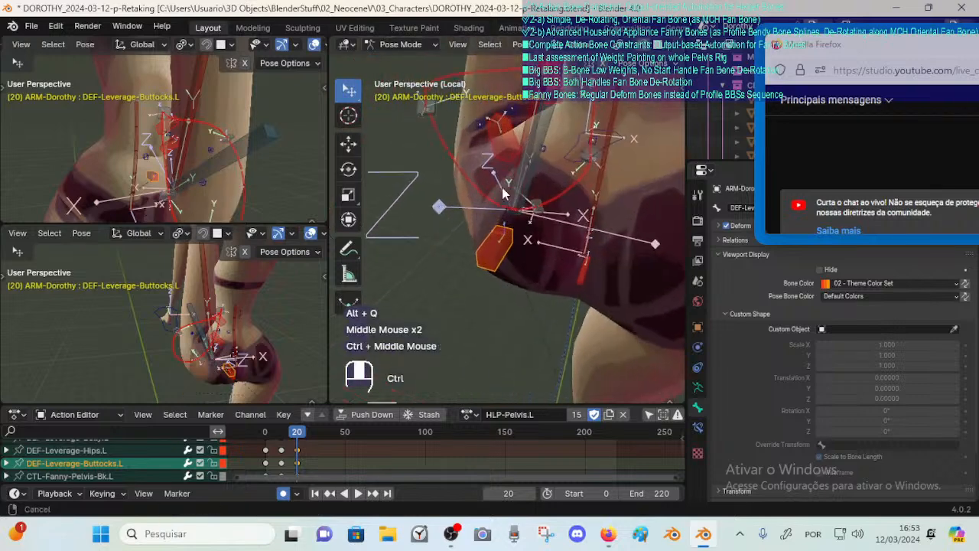
{"action": "key", "text": "ctrl+z"}
Move the DEF-Leverage-Buttocks.L bone to refine its offset below the left buttock.
{"action": "middle_click_drag", "start_coordinate": [478, 228], "coordinate": [582, 208]}
{"action": "key", "text": "g"}
{"action": "left_click", "coordinate": [586, 161], "text": "shift"}
{"action": "middle_click_drag", "start_coordinate": [511, 208], "coordinate": [534, 206]}
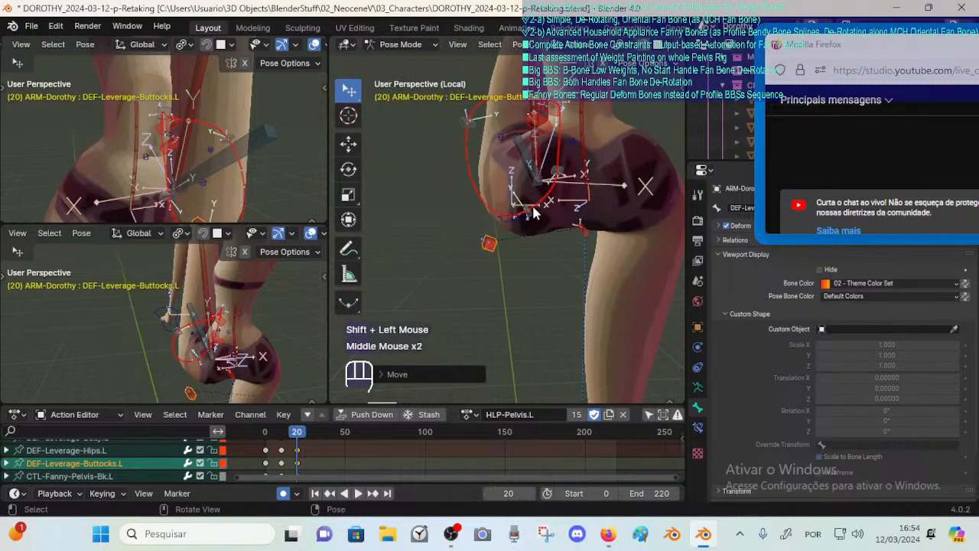
Clear the DEF-Leverage-Buttocks.L bone's rotation and rotate it anew in the rear view.
{"action": "key", "text": "alt+r"}
{"action": "key", "text": "ctrl+z"}
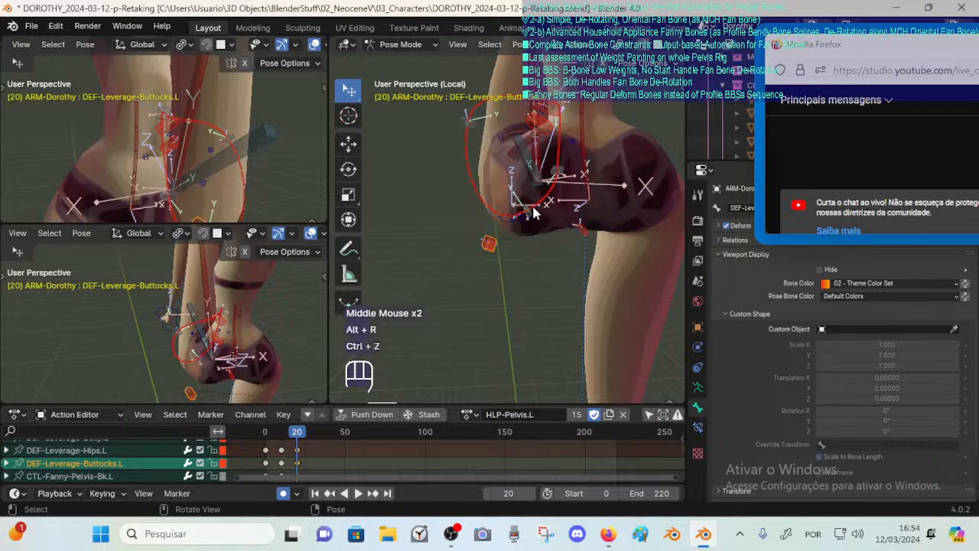
{"action": "key", "text": "alt+r"}
{"action": "key", "text": "r"}
{"action": "key", "text": "Escape"}
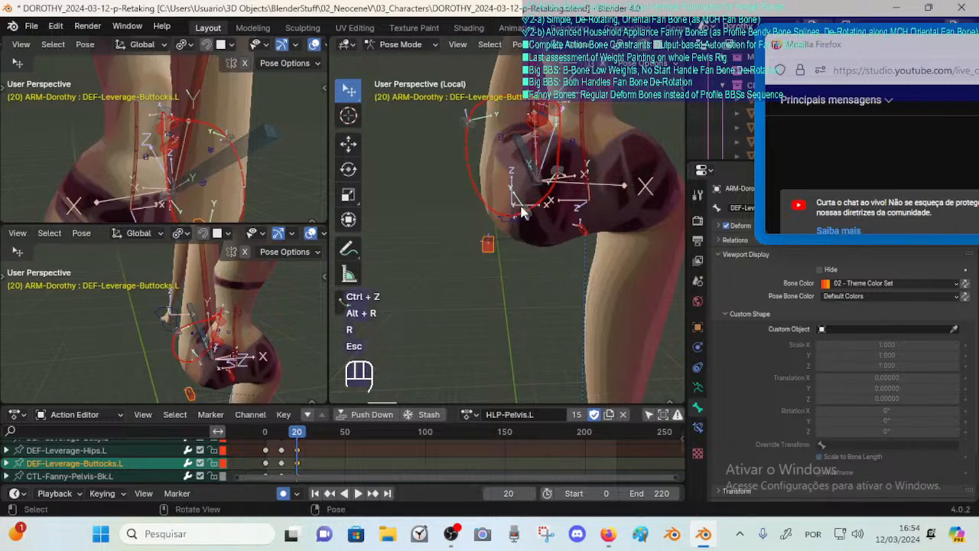
{"action": "key", "text": "r"}
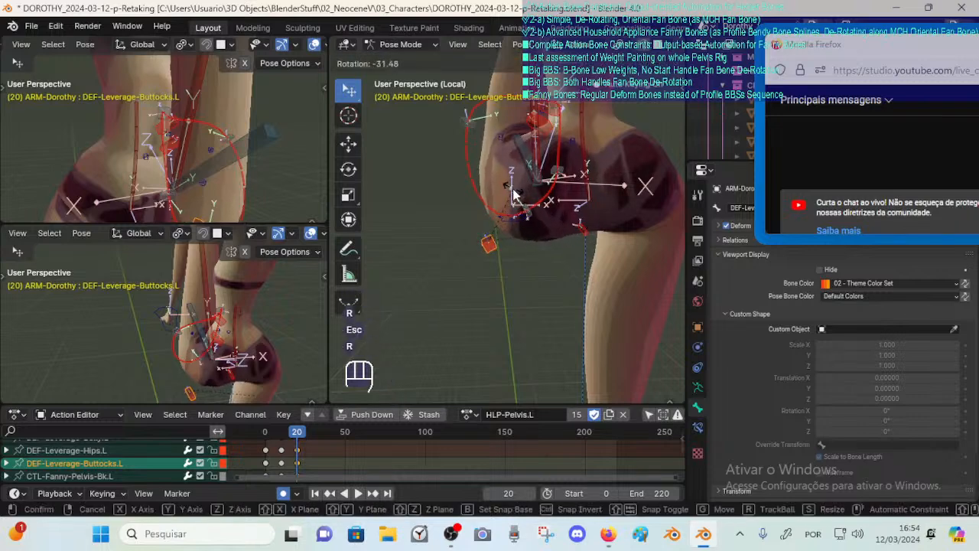
{"action": "left_click", "coordinate": [500, 194]}
Shift the DEF-Leverage-Buttocks.L bone from the rear view and again from the side view.
{"action": "key", "text": "g"}
{"action": "left_click", "coordinate": [475, 206], "text": "shift"}
{"action": "middle_click_drag", "start_coordinate": [475, 206], "coordinate": [520, 198]}
{"action": "key", "text": "g"}
{"action": "left_click", "coordinate": [524, 194], "text": "shift"}
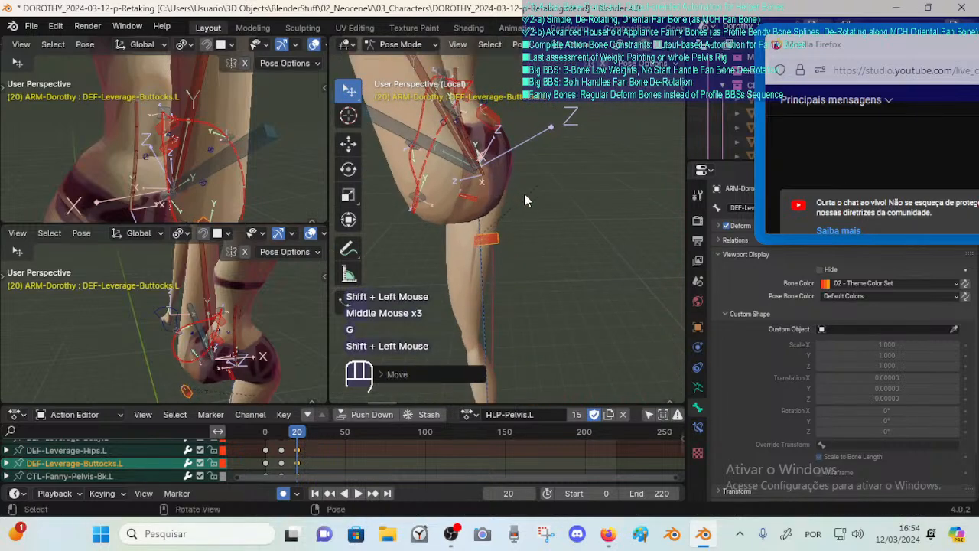
Tilt the DEF-Leverage-Buttocks.L bone in the side view and move it into place below the buttock.
{"action": "key", "text": "r"}
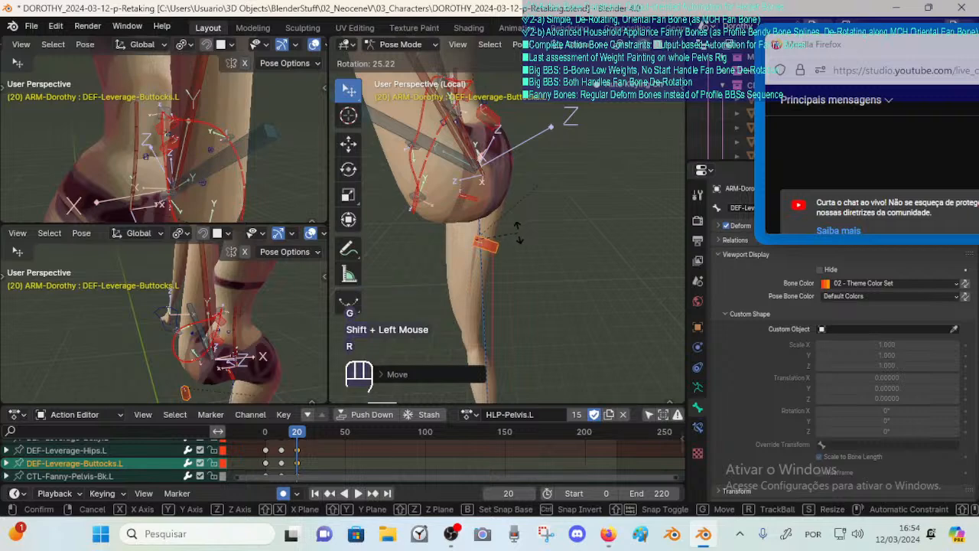
{"action": "left_click", "coordinate": [518, 229]}
{"action": "middle_click_drag", "start_coordinate": [518, 229], "coordinate": [630, 190]}
{"action": "key", "text": "g"}
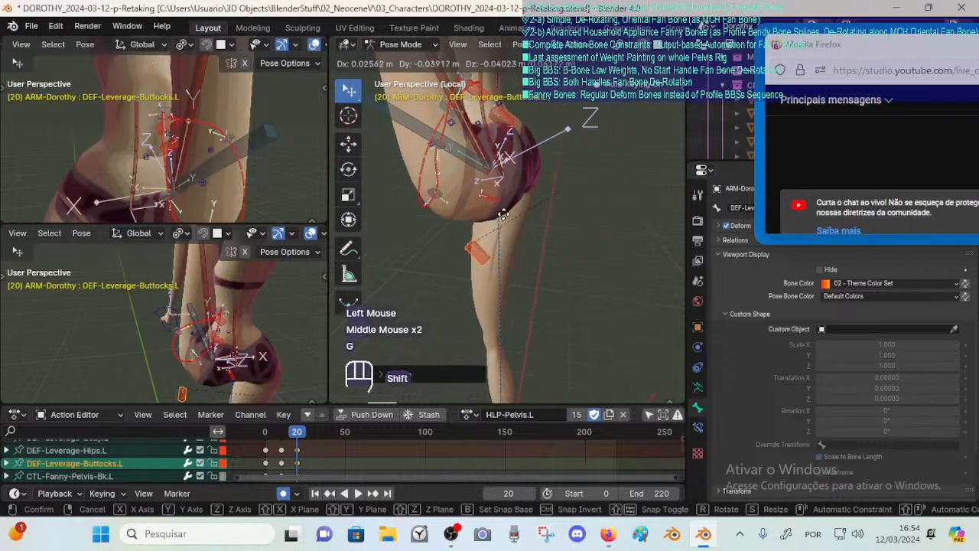
{"action": "left_click", "coordinate": [503, 215], "text": "shift"}
Fine-tune the DEF-Leverage-Buttocks.L bone's position beneath the buttock with another small move.
{"action": "mouse_move", "coordinate": [502, 214]}
{"action": "middle_mouse_down"}
{"action": "mouse_move", "coordinate": [574, 221]}
{"action": "mouse_move", "coordinate": [544, 184]}
{"action": "mouse_move", "coordinate": [528, 214]}
{"action": "mouse_move", "coordinate": [508, 214]}
{"action": "middle_mouse_up"}
{"action": "key", "text": "g"}
{"action": "left_click", "coordinate": [534, 212], "text": "shift"}
{"action": "middle_click_drag", "start_coordinate": [508, 215], "coordinate": [467, 250]}
{"action": "middle_click_drag", "start_coordinate": [457, 276], "coordinate": [500, 224]}
{"action": "key", "text": "r"}
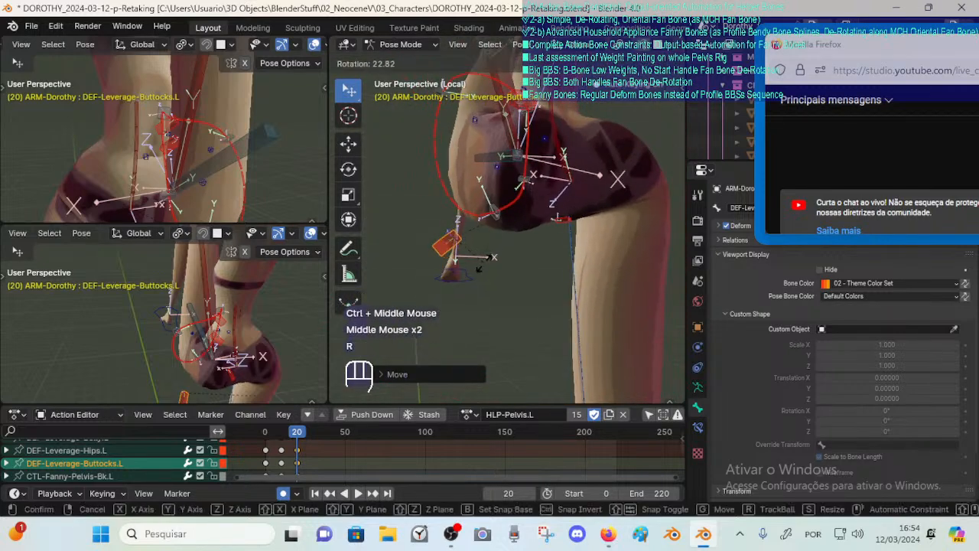
{"action": "left_click", "coordinate": [478, 266]}
{"action": "middle_click_drag", "start_coordinate": [482, 260], "coordinate": [505, 227]}
{"action": "key", "text": "ctrl+z"}
{"action": "middle_click_drag", "start_coordinate": [505, 227], "coordinate": [520, 230]}
{"action": "key", "text": "r"}
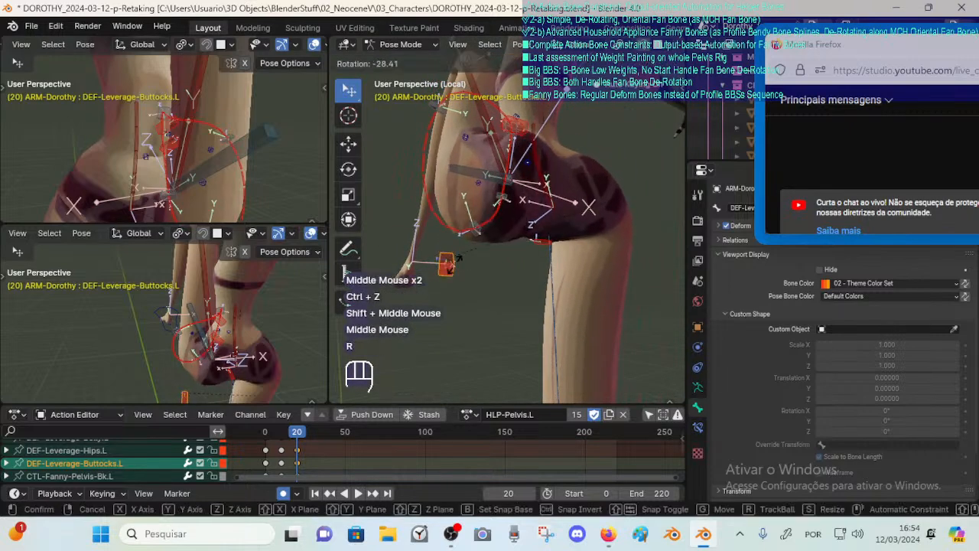
{"action": "key", "text": "Escape"}
Clear the DEF-Leverage-Buttocks.L bone's rotation and try a view-aligned rotation on it.
{"action": "key", "text": "alt+r"}
{"action": "middle_click_drag", "start_coordinate": [468, 257], "coordinate": [461, 263]}
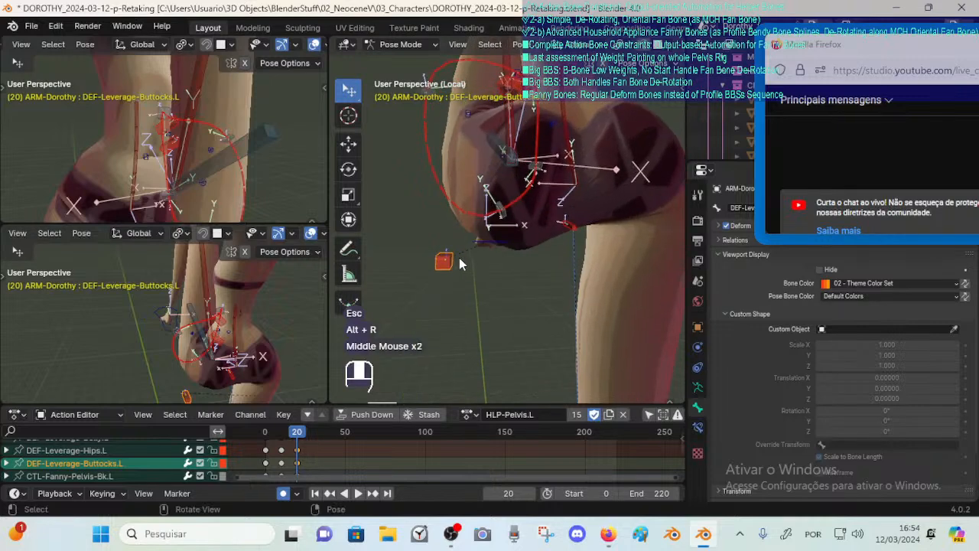
{"action": "key", "text": "r"}
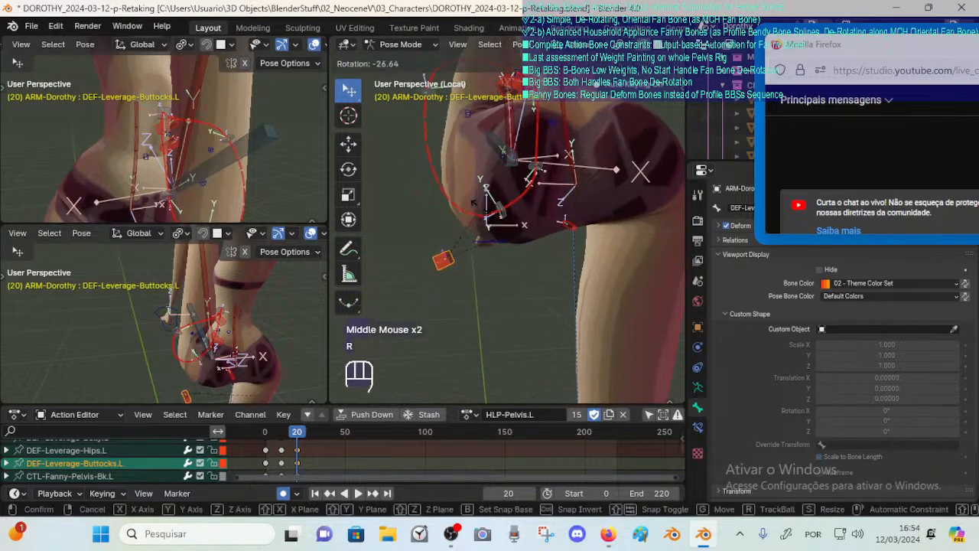
{"action": "left_click", "coordinate": [471, 203]}
{"action": "middle_click_drag", "start_coordinate": [471, 203], "coordinate": [497, 233]}
{"action": "key", "text": "ctrl+z"}
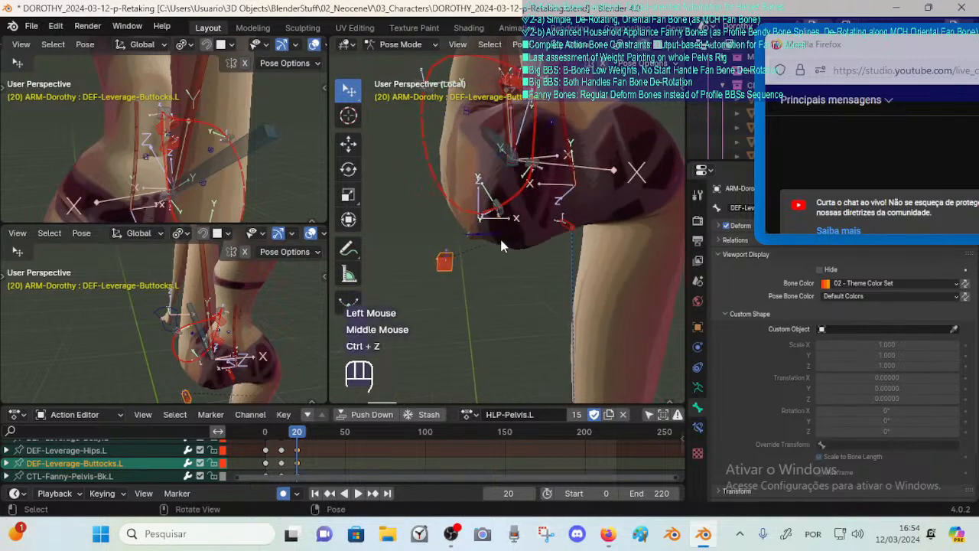
Rotate the DEF-Leverage-Buttocks.L bone about 26° around the global Y axis.
{"action": "key", "text": "r"}
{"action": "key", "text": "y"}
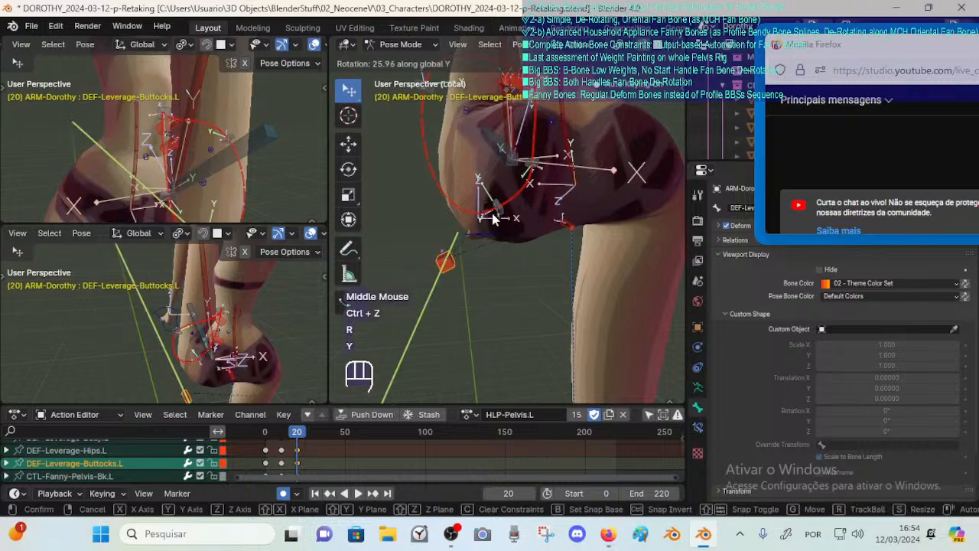
{"action": "left_click", "coordinate": [493, 218]}
{"action": "middle_click_drag", "start_coordinate": [493, 218], "coordinate": [520, 211]}
Rotate the DEF-Leverage-Buttocks.L bone about -20° around its local X axis and about -11° around global Z.
{"action": "key", "text": "r"}
{"action": "key", "text": "x"}
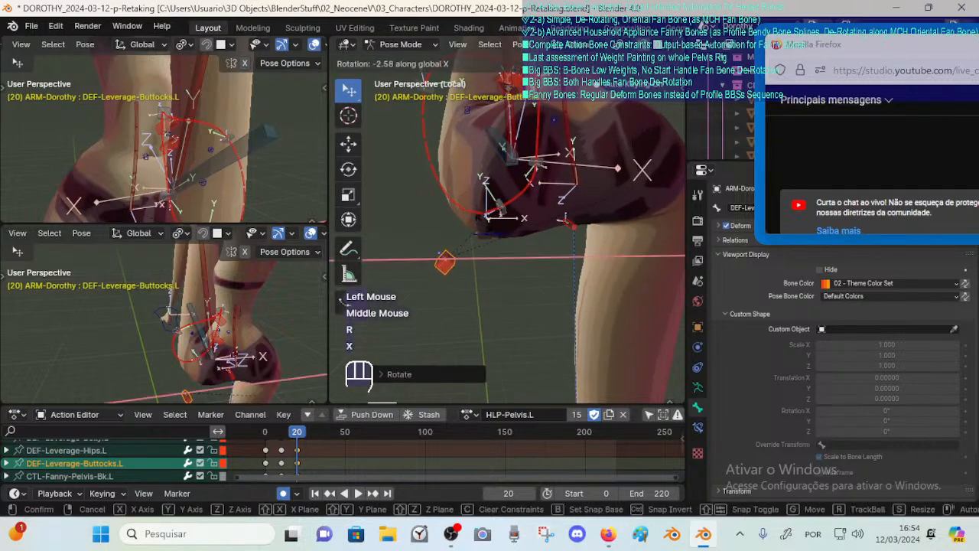
{"action": "key", "text": "x"}
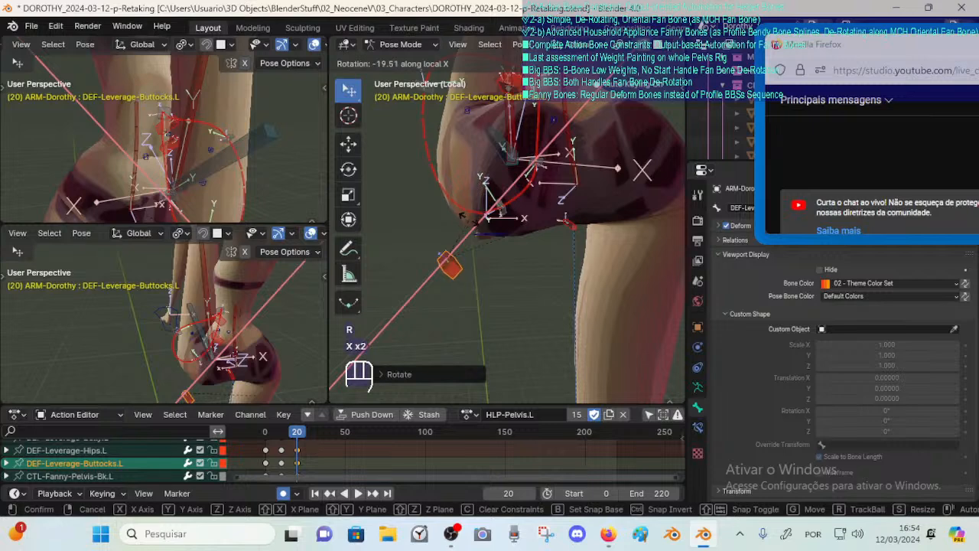
{"action": "left_click", "coordinate": [469, 221]}
{"action": "key", "text": "r"}
{"action": "key", "text": "z"}
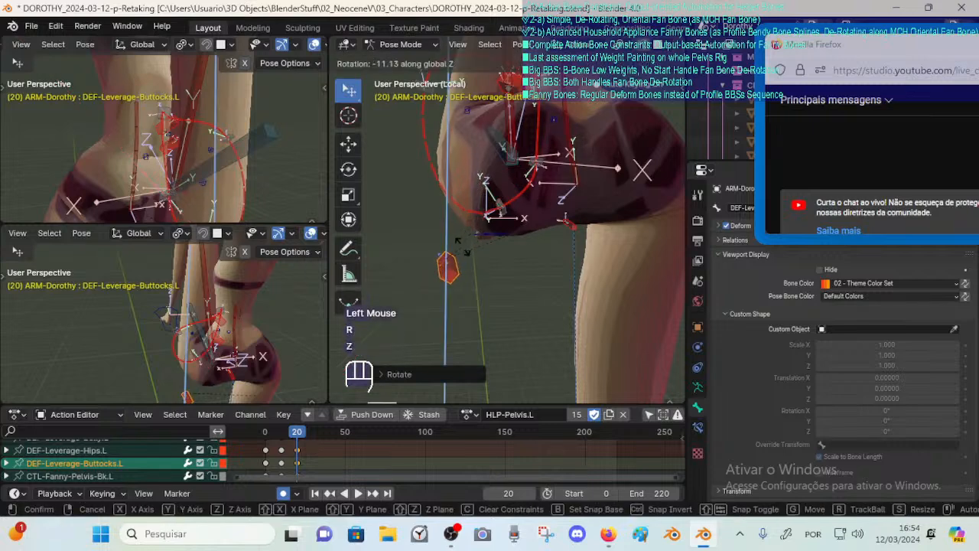
{"action": "left_click", "coordinate": [468, 245]}
{"action": "middle_click_drag", "start_coordinate": [468, 245], "coordinate": [520, 200]}
Examine the quaternion rotation values in the DEF-Leverage-Buttocks.L bone's transform properties.
{"action": "key", "text": "n"}
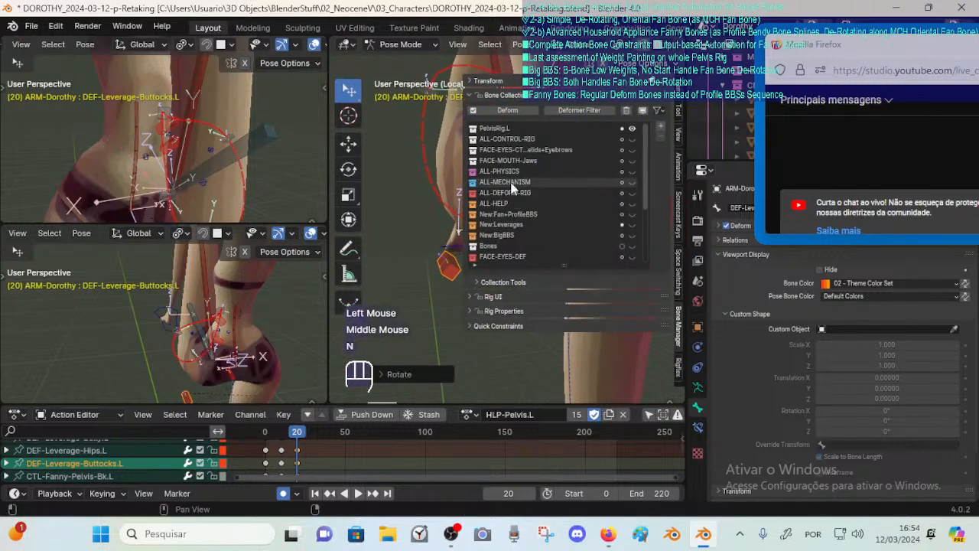
{"action": "left_click", "coordinate": [501, 94]}
{"action": "left_click", "coordinate": [493, 80]}
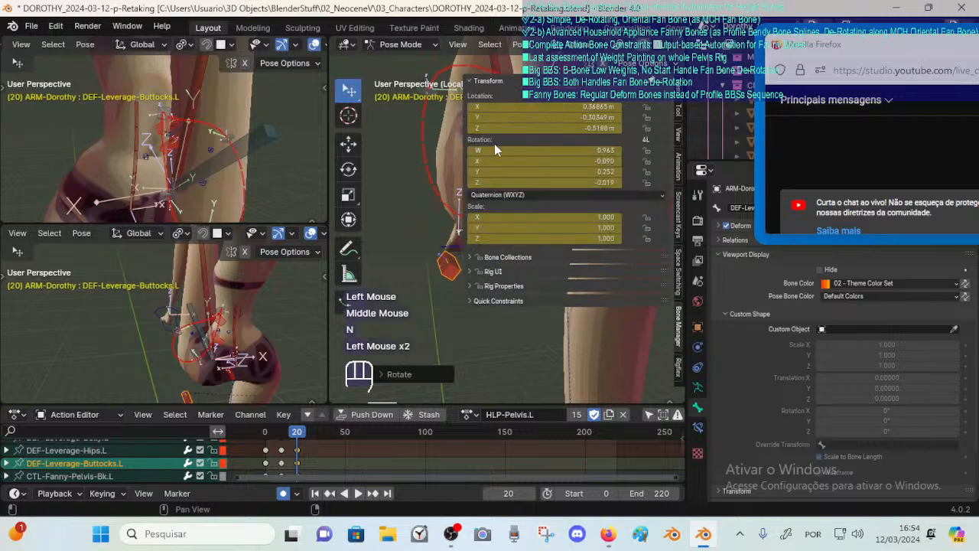
{"action": "left_click", "coordinate": [608, 171]}
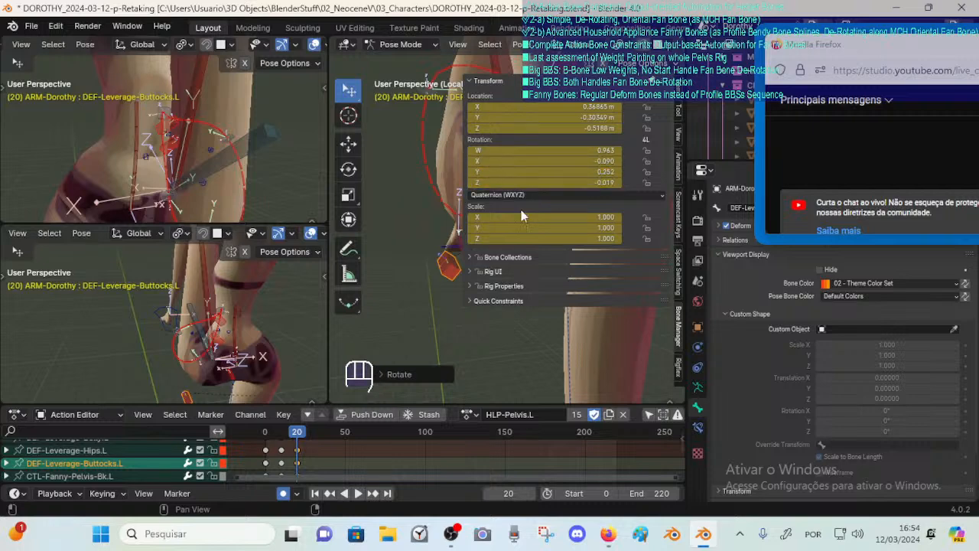
{"action": "key", "text": "n"}
Try a trackball rotation on the DEF-Leverage-Buttocks.L bone and check its quaternion values.
{"action": "key", "text": "r"}
{"action": "key", "text": "r"}
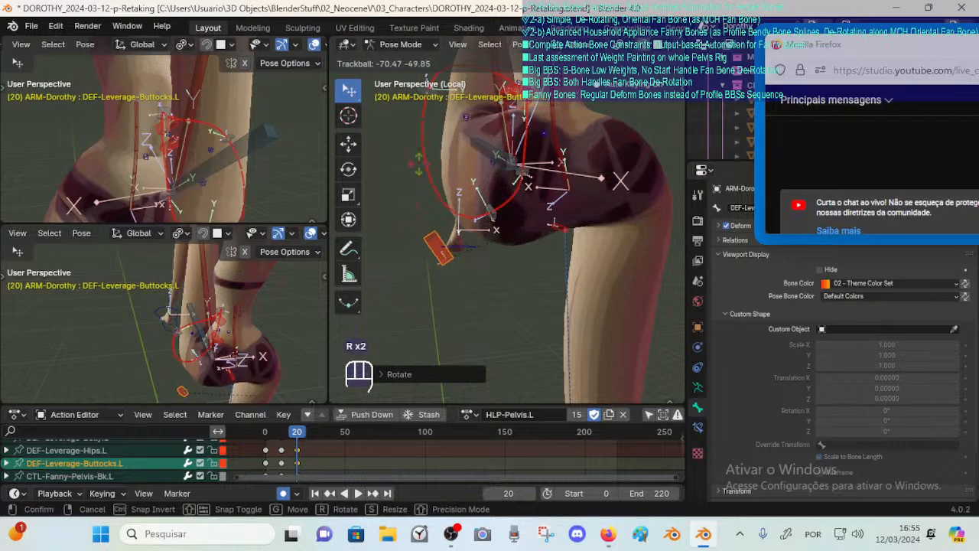
{"action": "left_click", "coordinate": [476, 190]}
{"action": "key", "text": "n"}
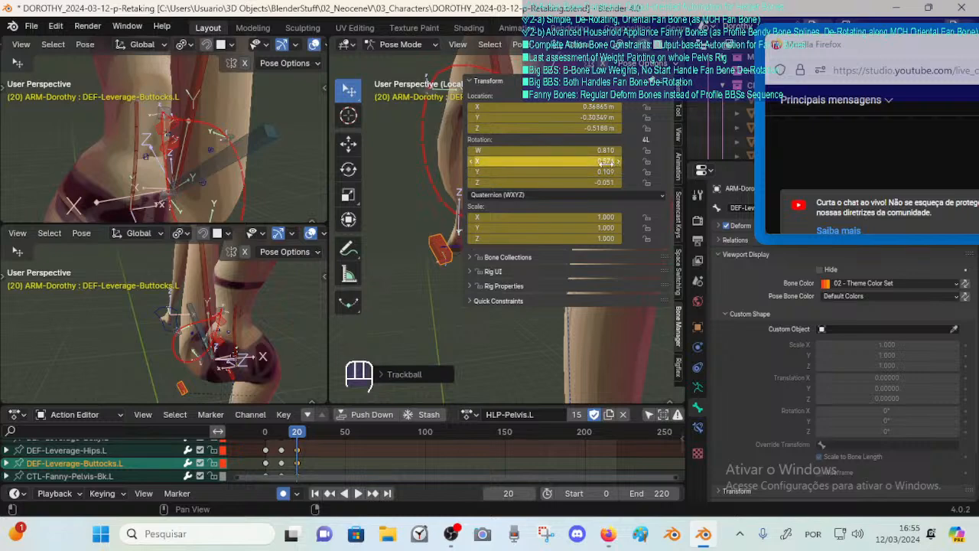
{"action": "key", "text": "n"}
{"action": "key", "text": "ctrl+z"}
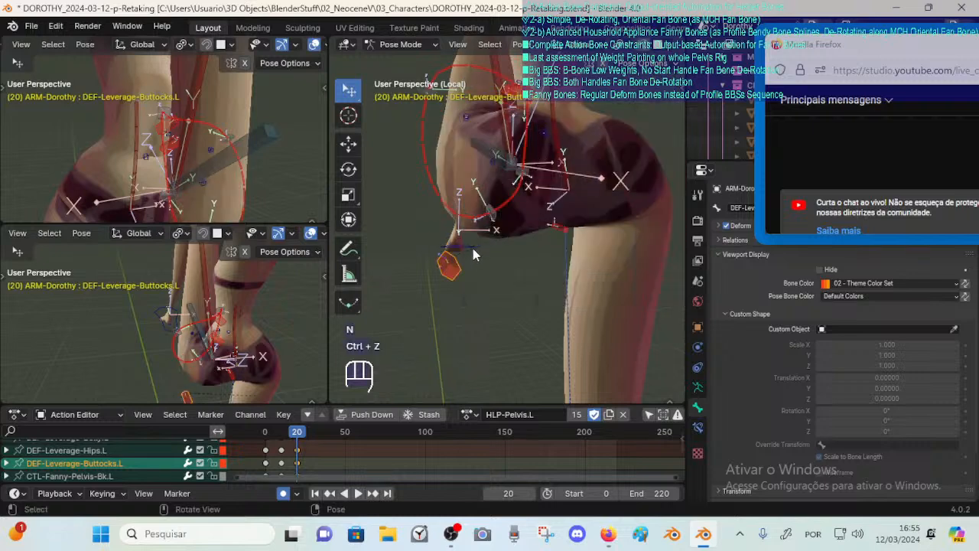
{"action": "mouse_move", "coordinate": [473, 248]}
{"action": "middle_mouse_down"}
{"action": "mouse_move", "coordinate": [458, 252]}
{"action": "mouse_move", "coordinate": [475, 237]}
{"action": "middle_mouse_up"}
{"action": "middle_click_drag", "start_coordinate": [474, 237], "coordinate": [519, 219]}
{"action": "middle_click_drag", "start_coordinate": [518, 218], "coordinate": [487, 269]}
{"action": "left_click", "coordinate": [514, 211]}
{"action": "key", "text": "g"}
{"action": "key", "text": "Escape"}
{"action": "middle_click_drag", "start_coordinate": [488, 270], "coordinate": [459, 245]}
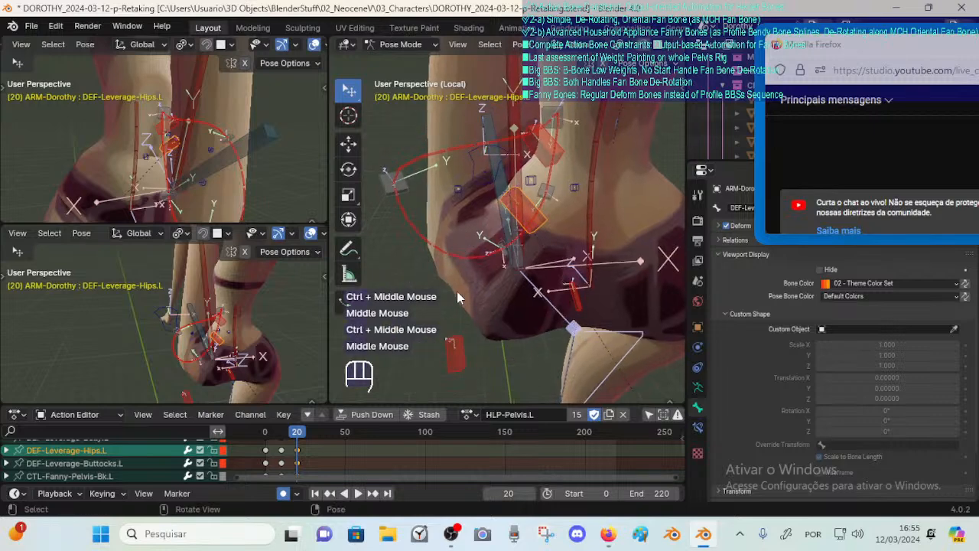
{"action": "middle_click_drag", "start_coordinate": [457, 290], "coordinate": [493, 251]}
Select the DEF-Leverage-Buttocks.L bone and adjust its orientation with a trackball rotation, keeping its existing rotation as the base.
{"action": "left_click", "coordinate": [446, 343]}
{"action": "key", "text": "alt+r"}
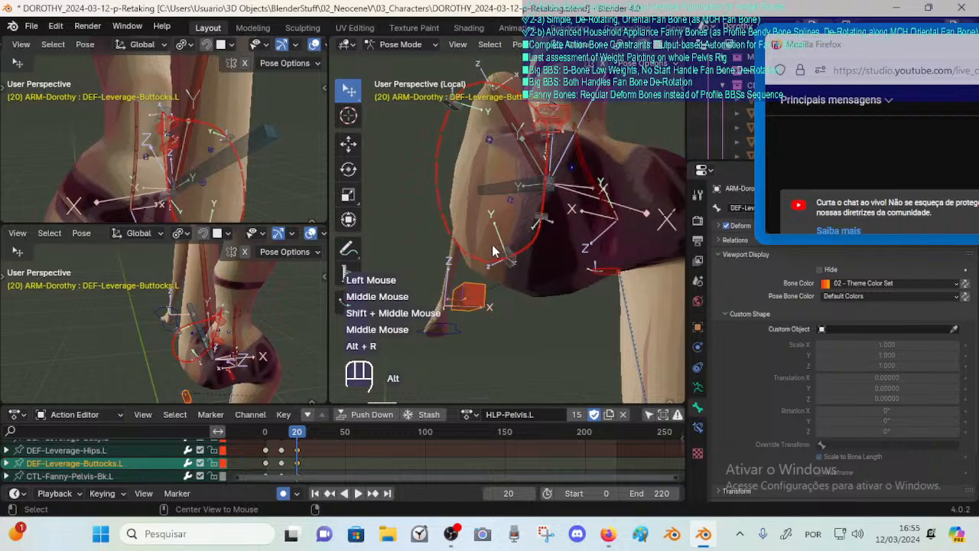
{"action": "key", "text": "ctrl+z"}
{"action": "key", "text": "r"}
{"action": "key", "text": "r"}
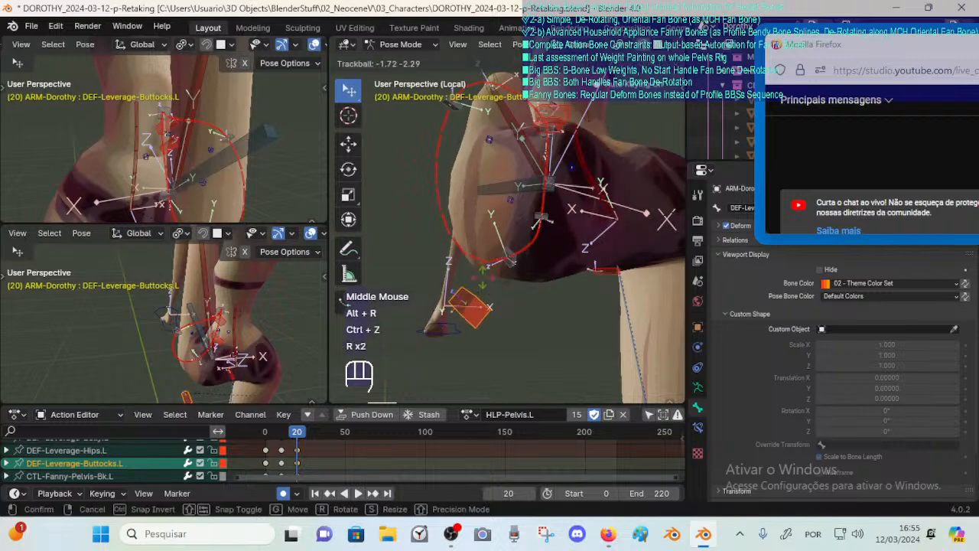
{"action": "left_click", "coordinate": [487, 277]}
{"action": "middle_click_drag", "start_coordinate": [490, 271], "coordinate": [463, 281]}
{"action": "middle_click_drag", "start_coordinate": [464, 281], "coordinate": [536, 228], "text": "shift"}
{"action": "left_click", "coordinate": [451, 198]}
{"action": "key", "text": "alt+r"}
{"action": "key", "text": "ctrl+z"}
Clear the rotation of the DEF-Leverage-Hips.L bone.
{"action": "left_click", "coordinate": [537, 228]}
{"action": "left_click", "coordinate": [537, 228]}
{"action": "key", "text": "alt+r"}
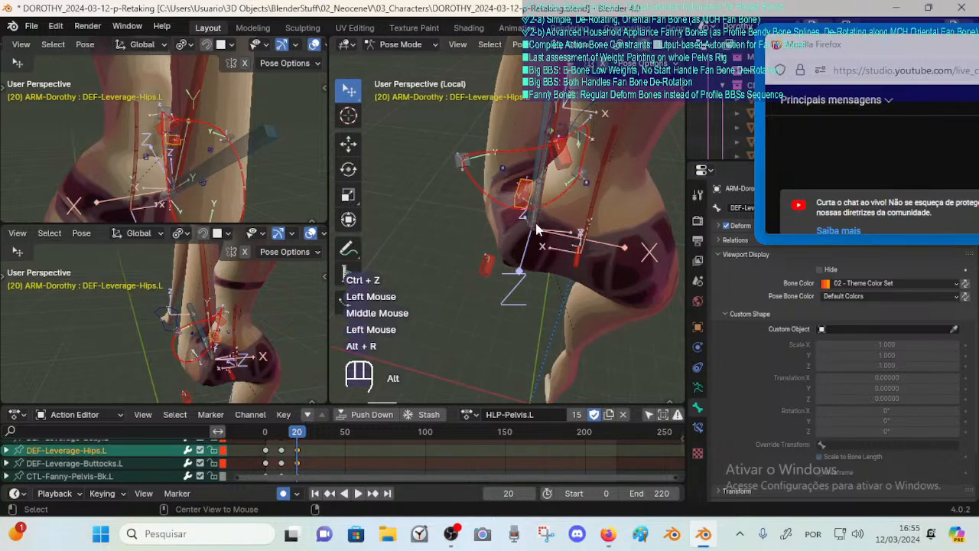
Undo the rotation clearing of the hips bone, and try clearing the rotation of the DEF-Leverage-Belly.L bone.
{"action": "key", "text": "ctrl+z"}
{"action": "left_click", "coordinate": [563, 170]}
{"action": "key", "text": "alt+r"}
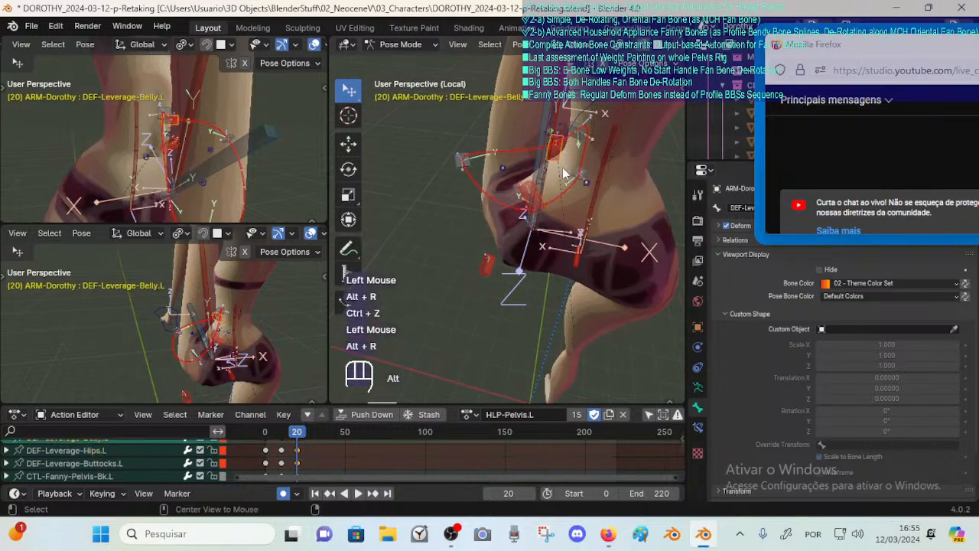
{"action": "key", "text": "ctrl+z"}
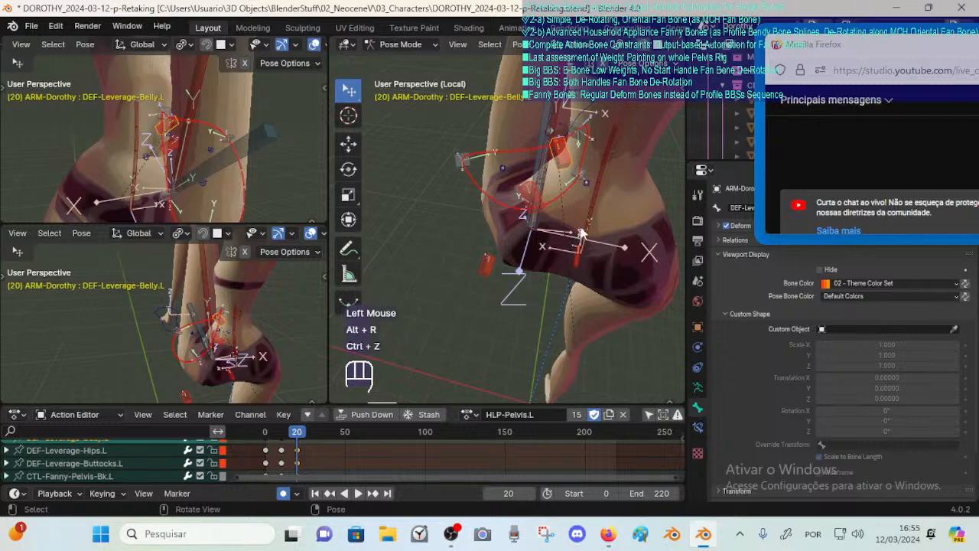
Try clearing the rotation of the CTL-Fanny-Pelvis-Bk.L bone at frame 20.
{"action": "left_click", "coordinate": [583, 233]}
{"action": "middle_click_drag", "start_coordinate": [520, 201], "coordinate": [518, 224]}
{"action": "left_click", "coordinate": [526, 174]}
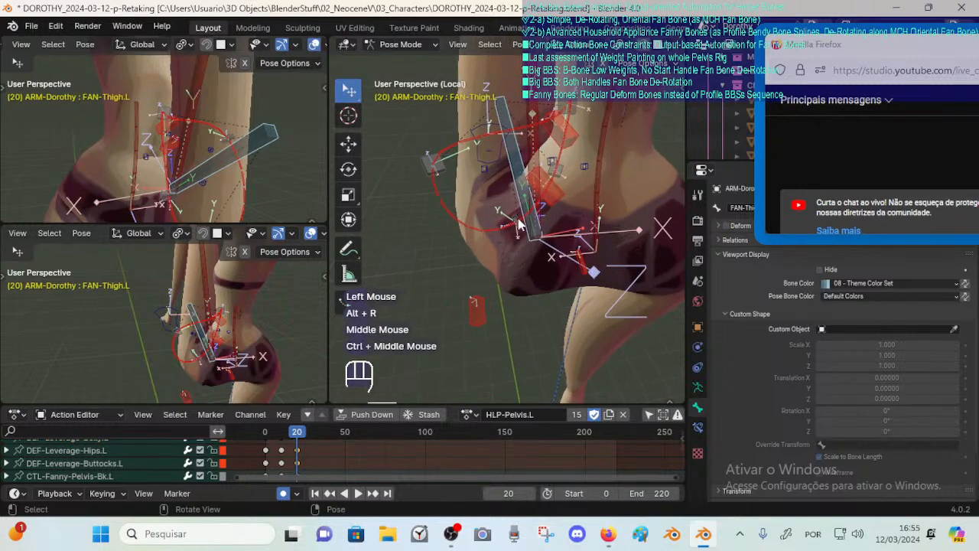
{"action": "left_click", "coordinate": [517, 231]}
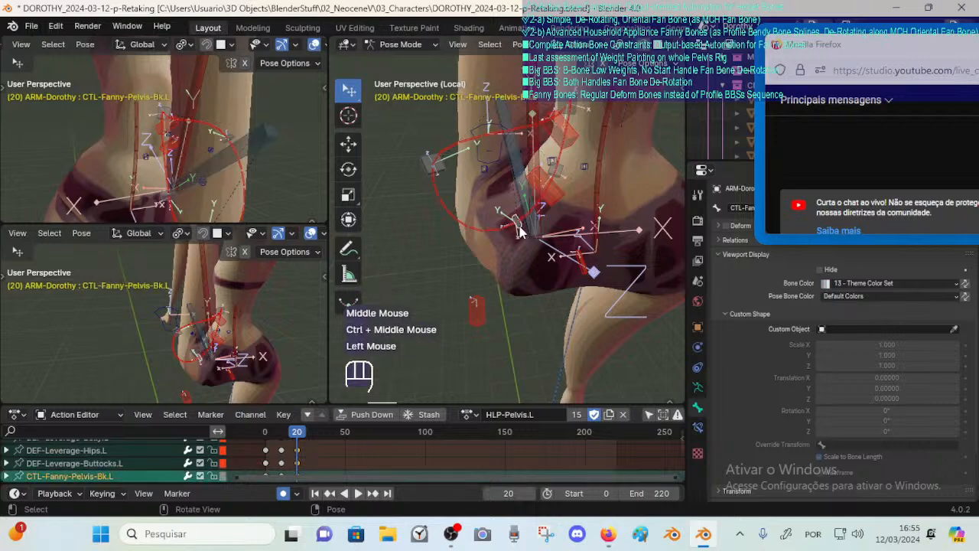
{"action": "key", "text": "alt+r"}
{"action": "key", "text": "ctrl+z"}
{"action": "key", "text": "ctrl+z"}
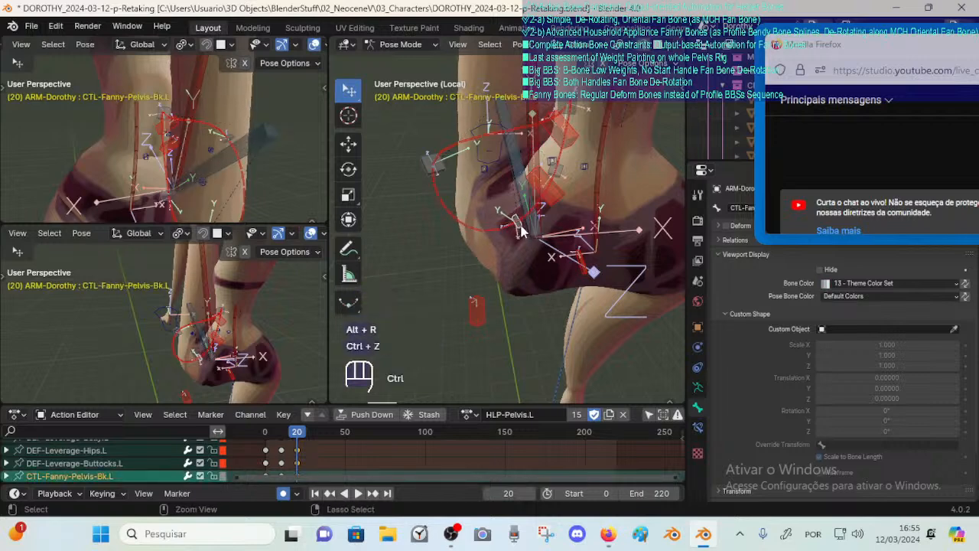
{"action": "key", "text": "ctrl+z"}
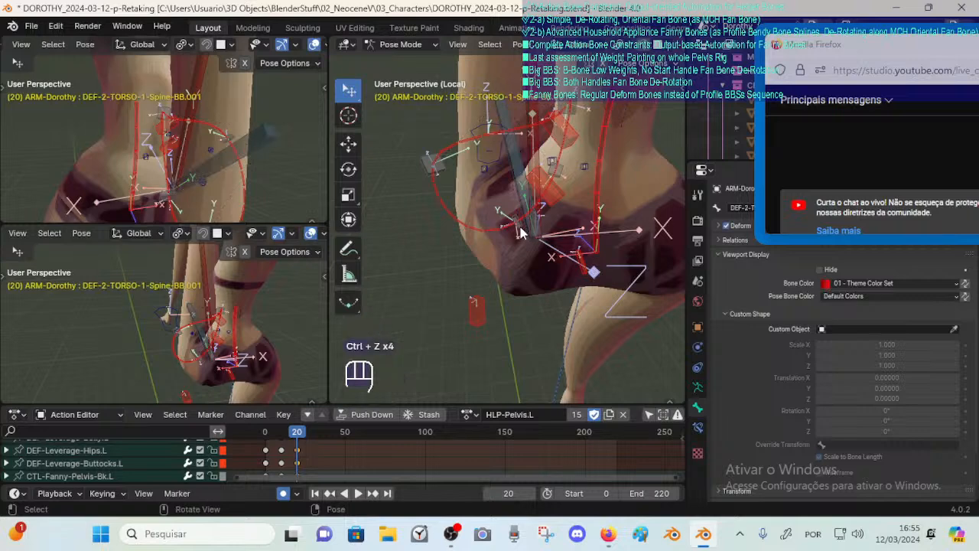
{"action": "left_click", "coordinate": [519, 231]}
{"action": "key", "text": "alt+r"}
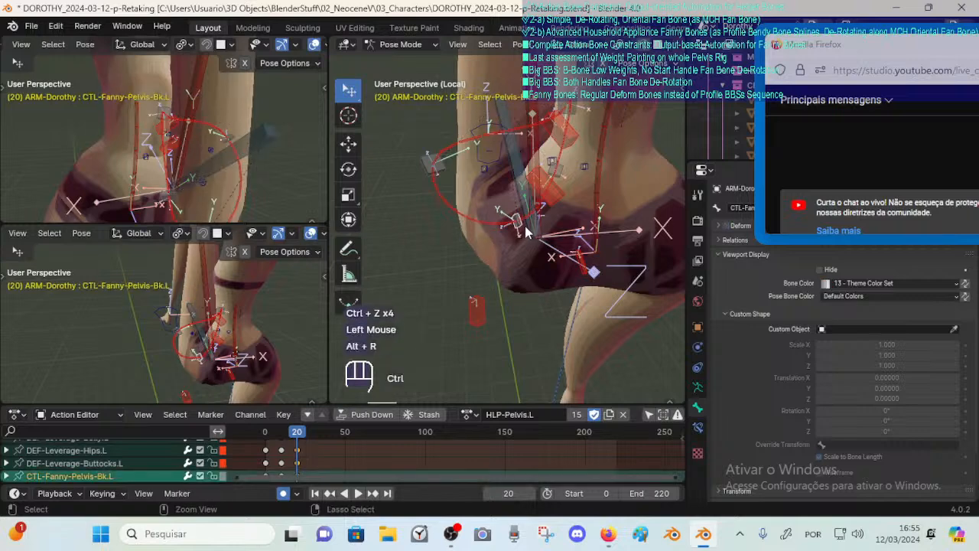
{"action": "key", "text": "ctrl+z"}
Rotate the CTL-Fanny-Pelvis-Bk.L bone freely and move it slightly outward behind the left buttock.
{"action": "key", "text": "r"}
{"action": "left_click", "coordinate": [540, 219]}
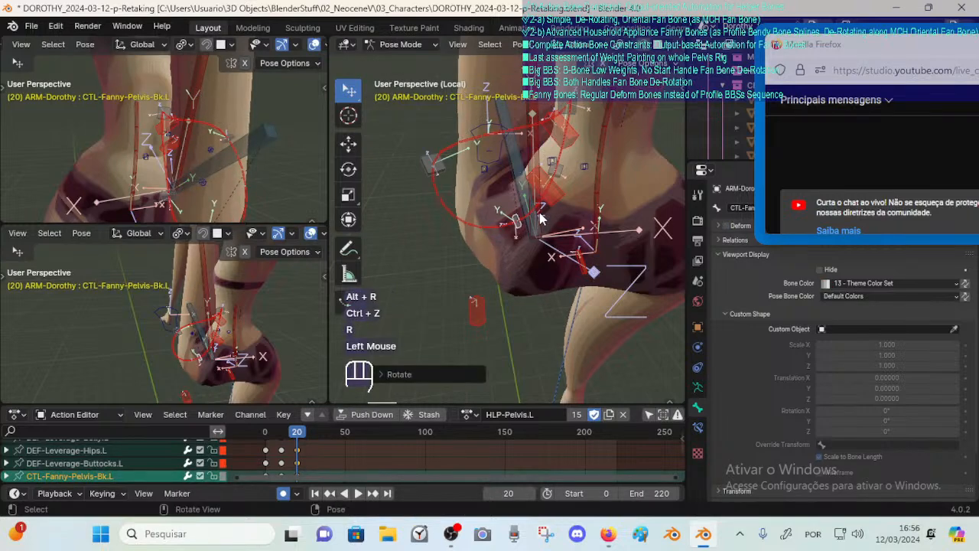
{"action": "key", "text": "g"}
{"action": "left_click", "coordinate": [540, 214], "text": "shift"}
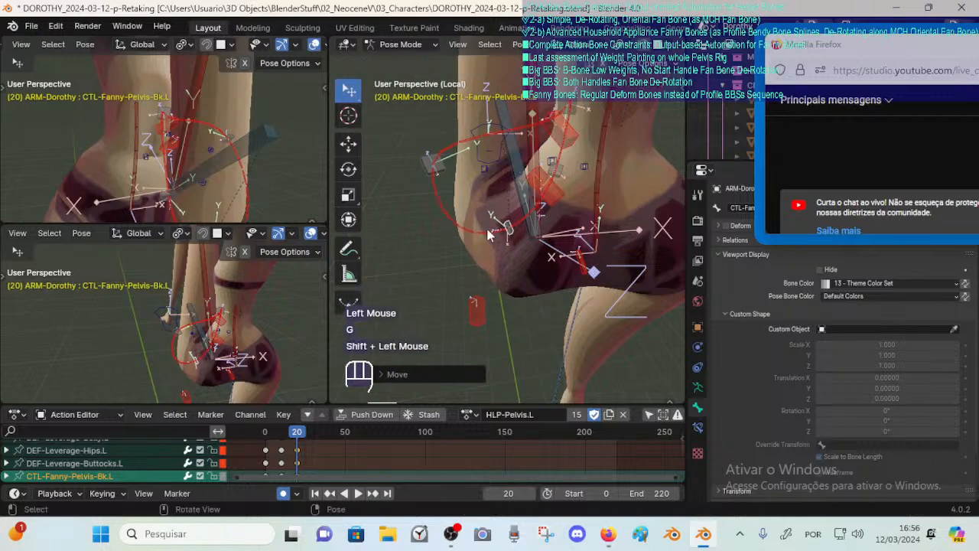
{"action": "middle_click_drag", "start_coordinate": [489, 232], "coordinate": [535, 205]}
{"action": "middle_click_drag", "start_coordinate": [536, 205], "coordinate": [492, 216]}
Put the 00_Body mesh into Weight Paint together with the armature and make the DEF-2-TORSO-1-Spine-BB.001 bone's weights active.
{"action": "key", "text": "ctrl+Tab"}
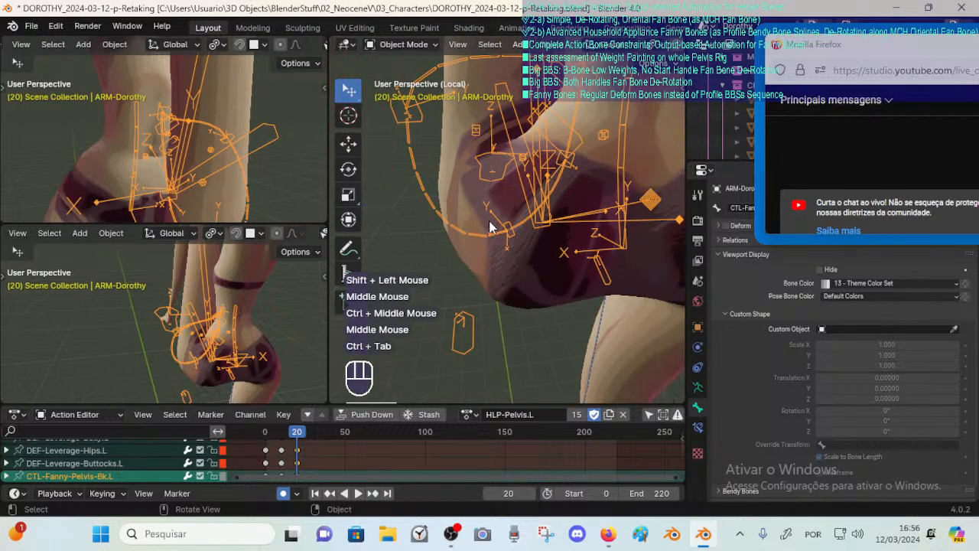
{"action": "left_click", "coordinate": [533, 227]}
{"action": "left_click", "coordinate": [533, 226]}
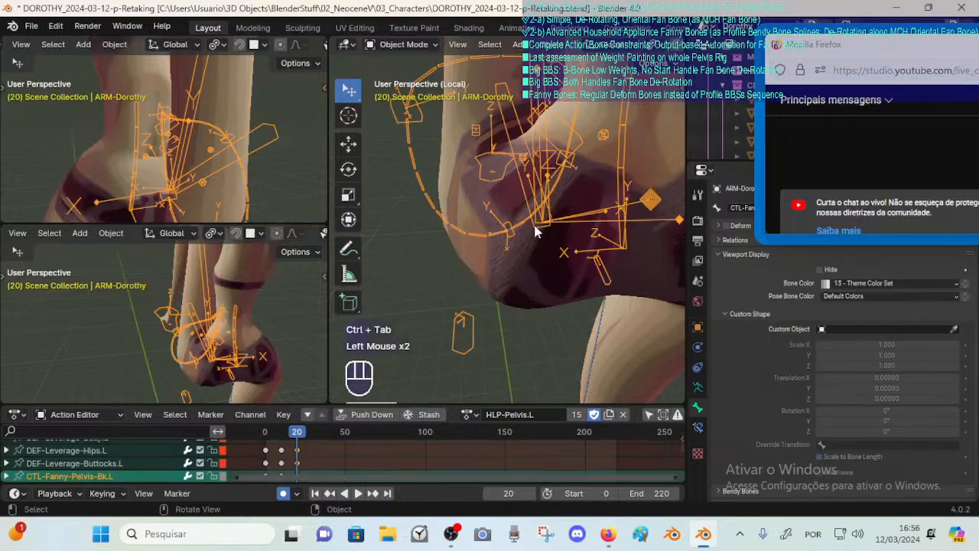
{"action": "left_click", "coordinate": [533, 226], "text": "shift"}
{"action": "key", "text": "ctrl+Tab"}
{"action": "left_click", "coordinate": [511, 211]}
{"action": "middle_click_drag", "start_coordinate": [511, 211], "coordinate": [493, 238], "text": "ctrl"}
{"action": "mouse_move", "coordinate": [480, 279]}
{"action": "middle_mouse_down"}
{"action": "mouse_move", "coordinate": [561, 218]}
{"action": "mouse_move", "coordinate": [495, 285]}
{"action": "mouse_move", "coordinate": [484, 223]}
{"action": "mouse_move", "coordinate": [503, 260]}
{"action": "middle_mouse_up"}
{"action": "left_click", "coordinate": [577, 176], "text": "alt"}
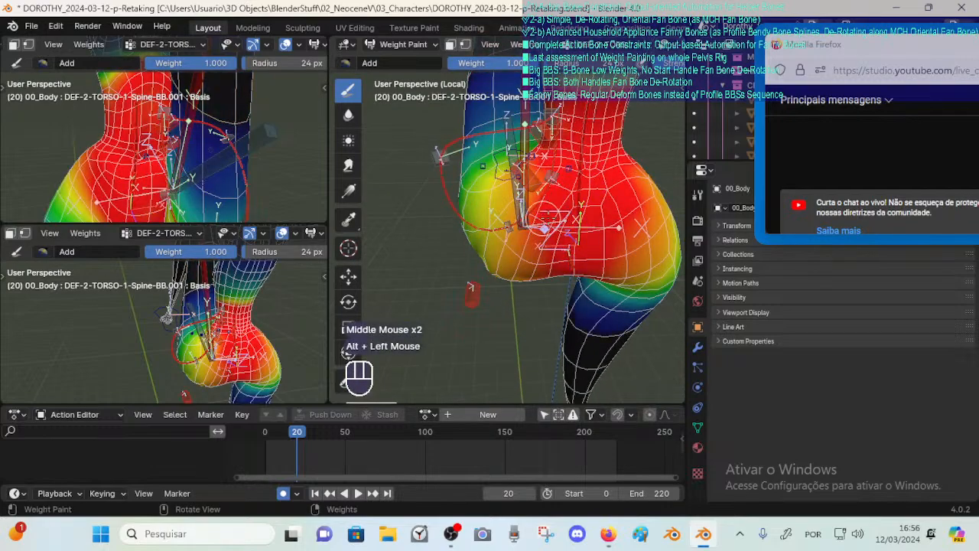
{"action": "middle_click_drag", "start_coordinate": [577, 175], "coordinate": [544, 205]}
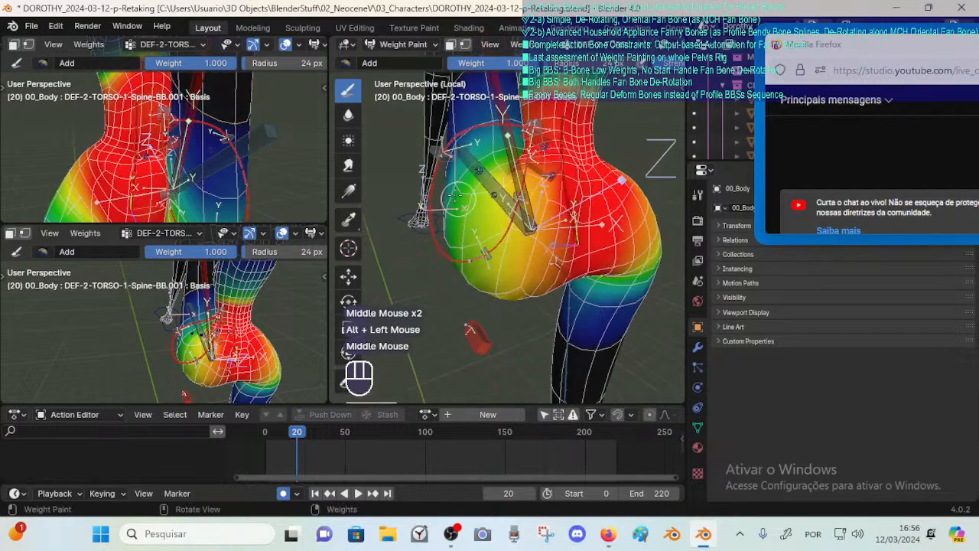
Blur the spine bone's weights over the left buttock with a 34 px Blur brush and save the file.
{"action": "left_click", "coordinate": [350, 116]}
{"action": "left_click", "coordinate": [545, 229]}
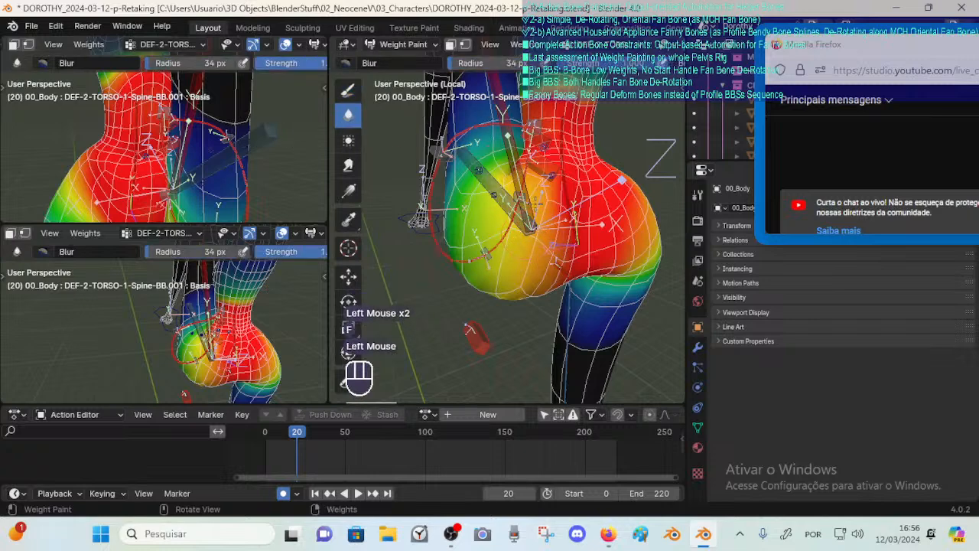
{"action": "left_click", "coordinate": [507, 227]}
{"action": "mouse_move", "coordinate": [469, 193]}
{"action": "middle_mouse_down"}
{"action": "mouse_move", "coordinate": [507, 227]}
{"action": "mouse_move", "coordinate": [509, 243]}
{"action": "mouse_move", "coordinate": [511, 221]}
{"action": "middle_mouse_up"}
{"action": "key", "text": "shift+f"}
{"action": "left_click", "coordinate": [499, 245]}
{"action": "mouse_move", "coordinate": [511, 222]}
{"action": "middle_mouse_down"}
{"action": "mouse_move", "coordinate": [526, 227]}
{"action": "mouse_move", "coordinate": [585, 205]}
{"action": "middle_mouse_up"}
{"action": "key", "text": "ctrl+s"}
Continue blurring the spine bone's weights around the left hip and buttock from several angles.
{"action": "middle_click_drag", "start_coordinate": [586, 205], "coordinate": [637, 188]}
{"action": "middle_click_drag", "start_coordinate": [637, 187], "coordinate": [520, 233]}
{"action": "left_click", "coordinate": [514, 202]}
{"action": "middle_click_drag", "start_coordinate": [520, 222], "coordinate": [511, 234], "text": "shift"}
{"action": "middle_click_drag", "start_coordinate": [511, 222], "coordinate": [490, 258]}
{"action": "left_click", "coordinate": [498, 228]}
{"action": "left_click", "coordinate": [520, 253]}
{"action": "middle_click_drag", "start_coordinate": [489, 259], "coordinate": [511, 343]}
At frame 7, subtract the spine bone's weights from the raised left thigh with the Add brush.
{"action": "left_click_drag", "start_coordinate": [298, 435], "coordinate": [275, 434]}
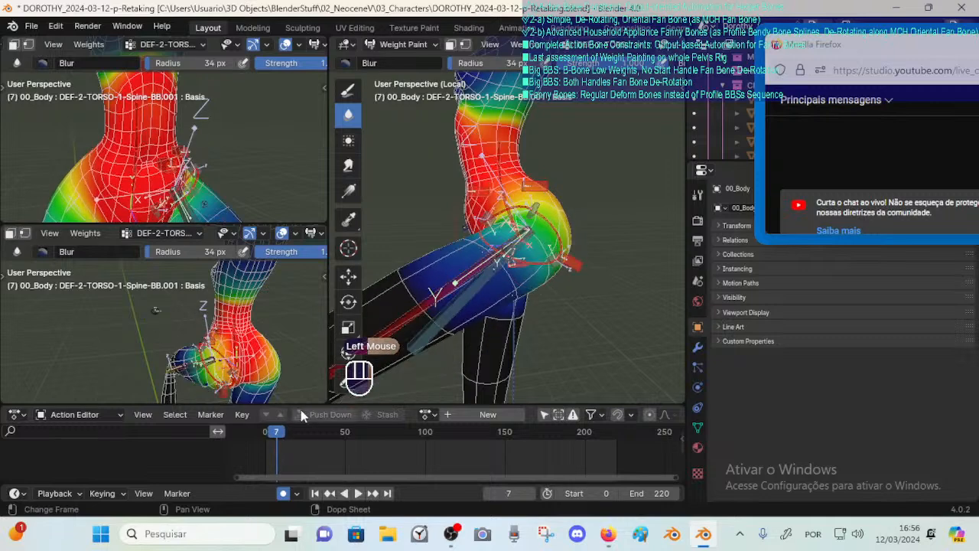
{"action": "middle_click_drag", "start_coordinate": [496, 266], "coordinate": [489, 259]}
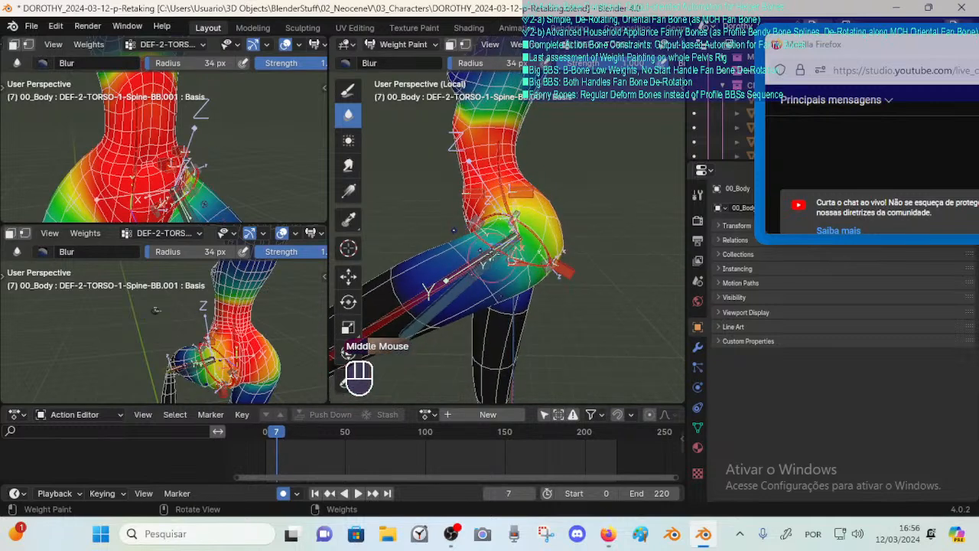
{"action": "left_click", "coordinate": [348, 92]}
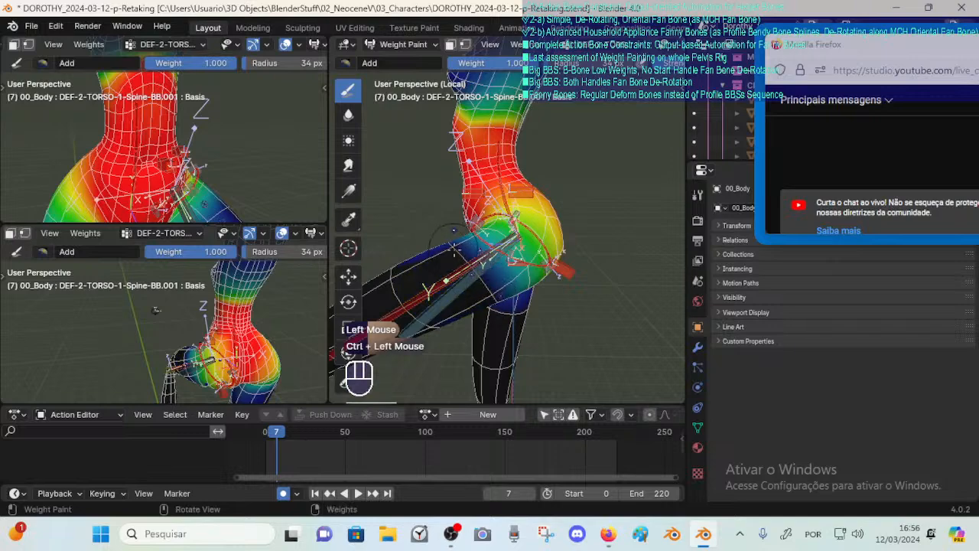
{"action": "middle_click_drag", "start_coordinate": [454, 247], "coordinate": [629, 246]}
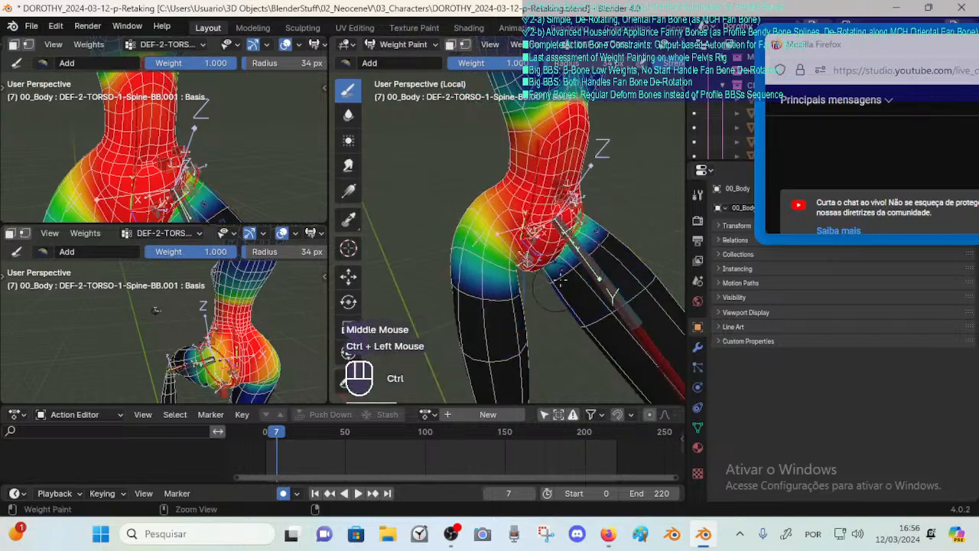
{"action": "middle_click_drag", "start_coordinate": [554, 286], "coordinate": [486, 245]}
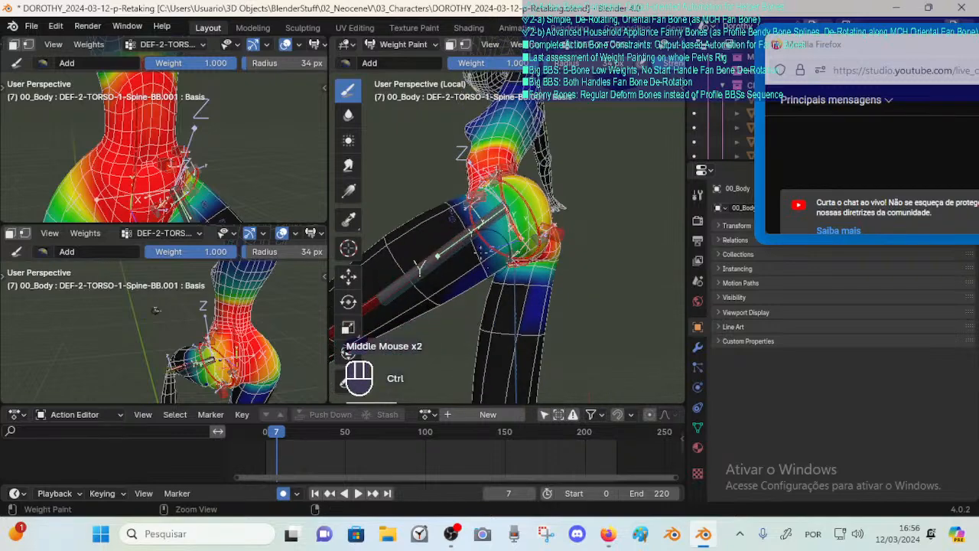
{"action": "middle_click_drag", "start_coordinate": [489, 283], "coordinate": [501, 297]}
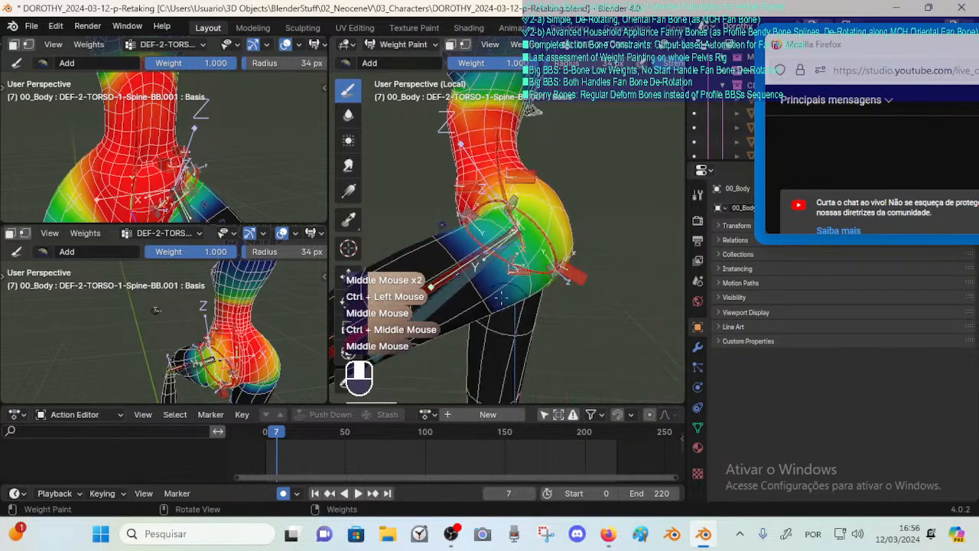
At frame 0, subtract the leftover spine weights from the outer and back side of the upper left thigh.
{"action": "left_click_drag", "start_coordinate": [277, 433], "coordinate": [260, 436]}
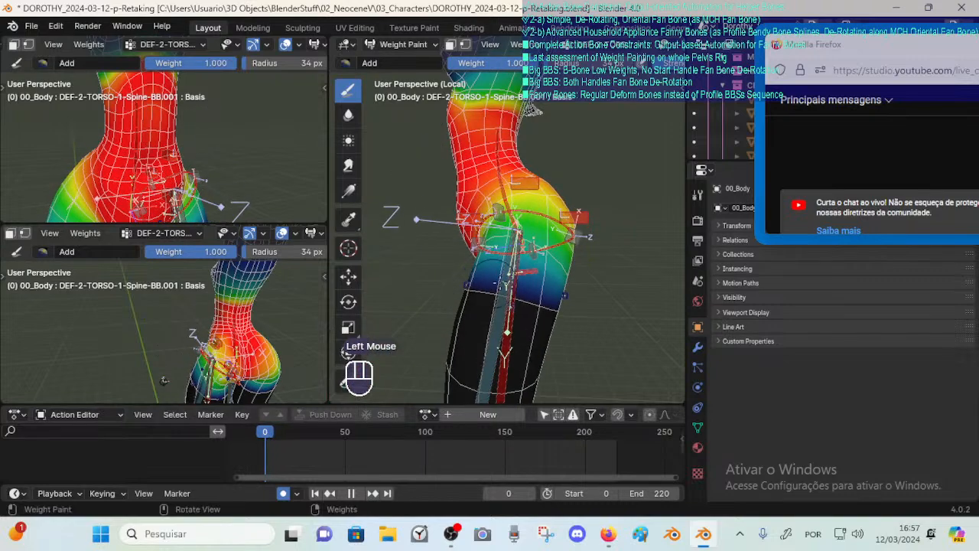
{"action": "mouse_move", "coordinate": [496, 283]}
{"action": "middle_mouse_down"}
{"action": "mouse_move", "coordinate": [536, 285]}
{"action": "mouse_move", "coordinate": [536, 256]}
{"action": "mouse_move", "coordinate": [505, 267]}
{"action": "middle_mouse_up"}
{"action": "middle_click_drag", "start_coordinate": [505, 268], "coordinate": [530, 257]}
{"action": "left_click", "coordinate": [488, 263], "text": "ctrl"}
{"action": "middle_click_drag", "start_coordinate": [529, 257], "coordinate": [459, 270]}
{"action": "left_click", "coordinate": [453, 276], "text": "ctrl"}
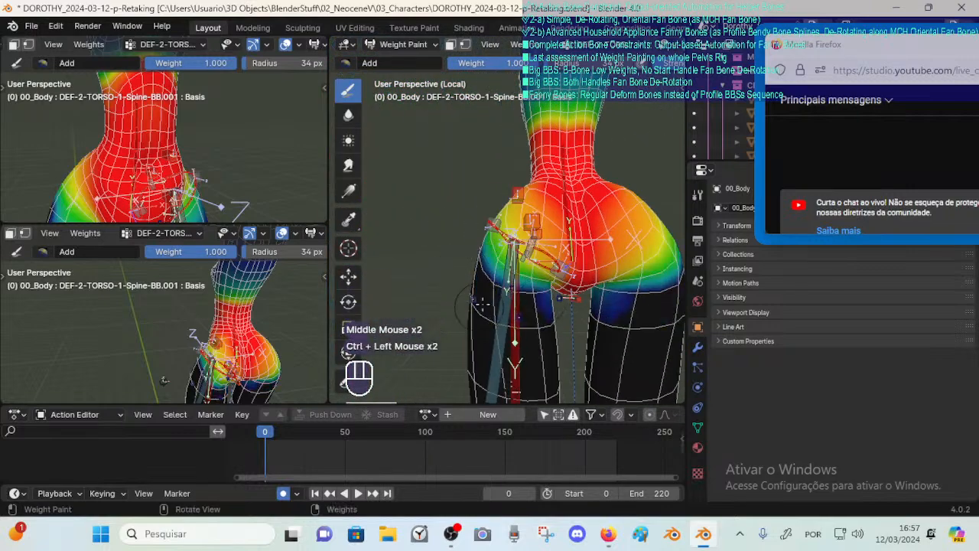
Check the hip deformation across the first frames and subtract spine weights from the front of the upper left thigh at frame 3.
{"action": "left_click", "coordinate": [358, 493]}
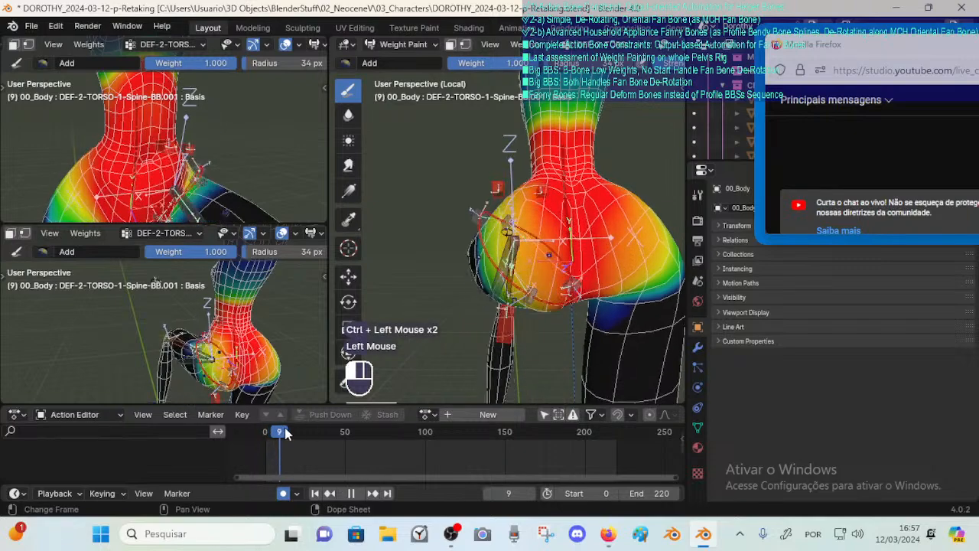
{"action": "left_click_drag", "start_coordinate": [295, 433], "coordinate": [266, 436]}
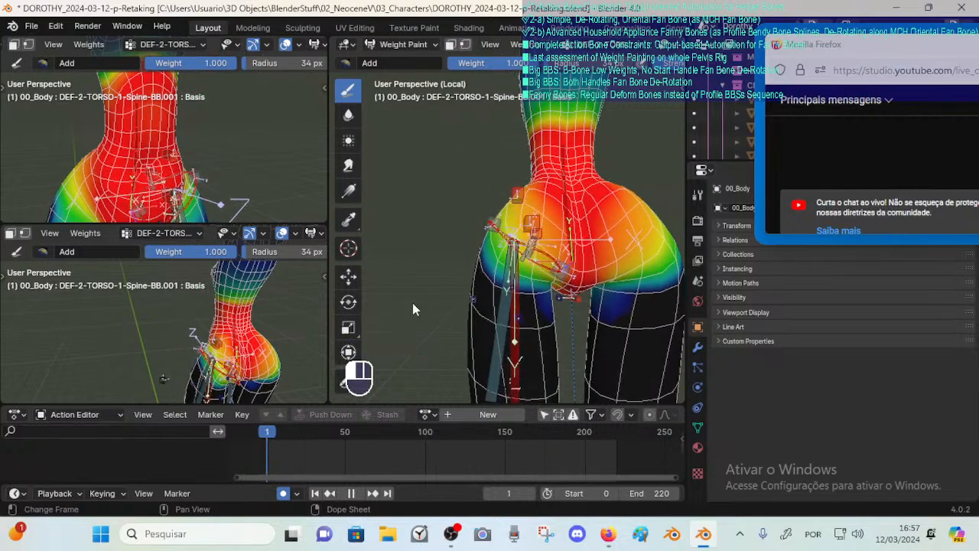
{"action": "middle_click_drag", "start_coordinate": [412, 302], "coordinate": [683, 327]}
{"action": "middle_click_drag", "start_coordinate": [551, 314], "coordinate": [574, 258]}
{"action": "middle_click_drag", "start_coordinate": [574, 258], "coordinate": [573, 234], "text": "ctrl"}
{"action": "left_click", "coordinate": [535, 241], "text": "ctrl"}
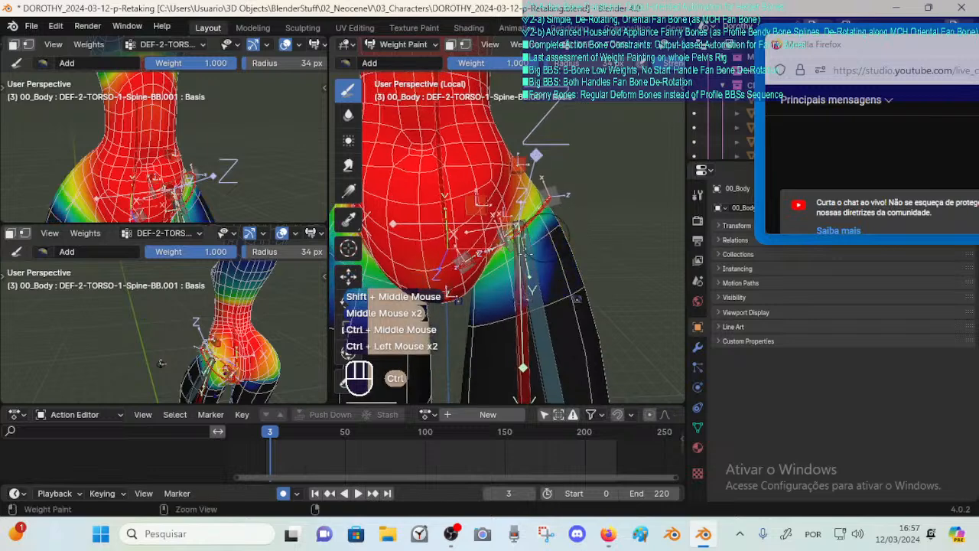
{"action": "left_click_drag", "start_coordinate": [525, 254], "coordinate": [506, 271], "text": "ctrl"}
At frame 52, subtract the remaining spine weights from the base of the raised left thigh.
{"action": "left_click_drag", "start_coordinate": [271, 433], "coordinate": [348, 433]}
{"action": "middle_click_drag", "start_coordinate": [400, 321], "coordinate": [558, 285]}
{"action": "middle_click_drag", "start_coordinate": [557, 284], "coordinate": [565, 238]}
{"action": "left_click", "coordinate": [514, 200], "text": "ctrl"}
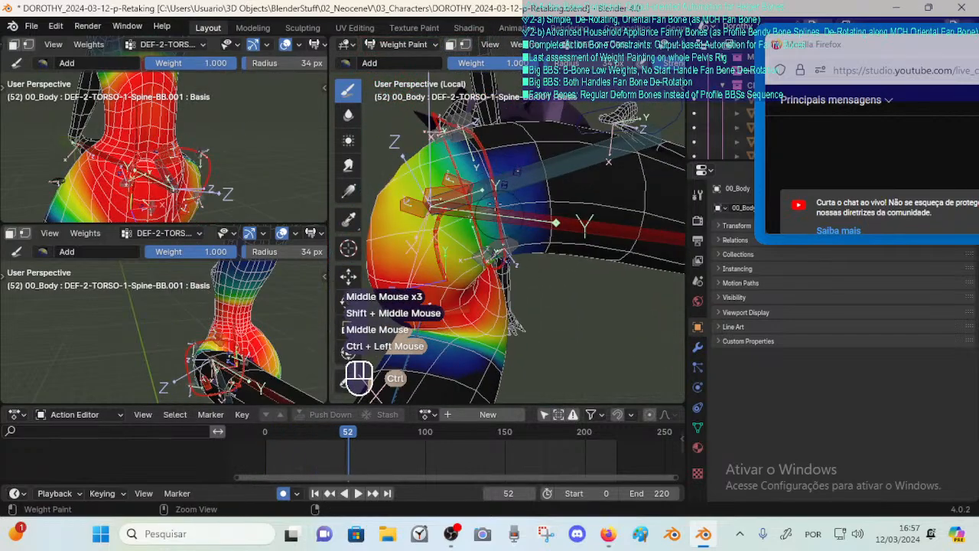
{"action": "middle_click_drag", "start_coordinate": [513, 200], "coordinate": [507, 302]}
{"action": "left_click", "coordinate": [518, 181], "text": "ctrl"}
{"action": "middle_click_drag", "start_coordinate": [506, 302], "coordinate": [515, 236]}
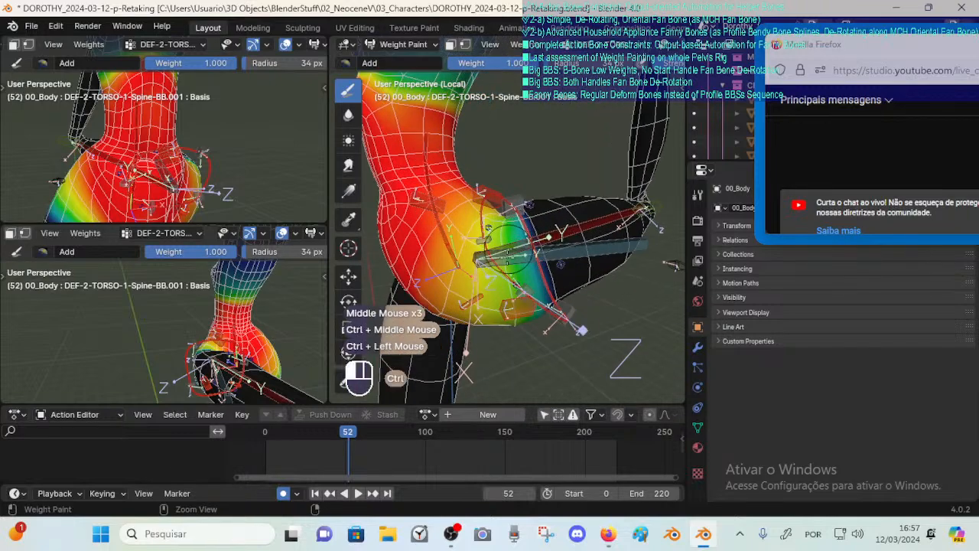
{"action": "middle_click_drag", "start_coordinate": [673, 265], "coordinate": [674, 205]}
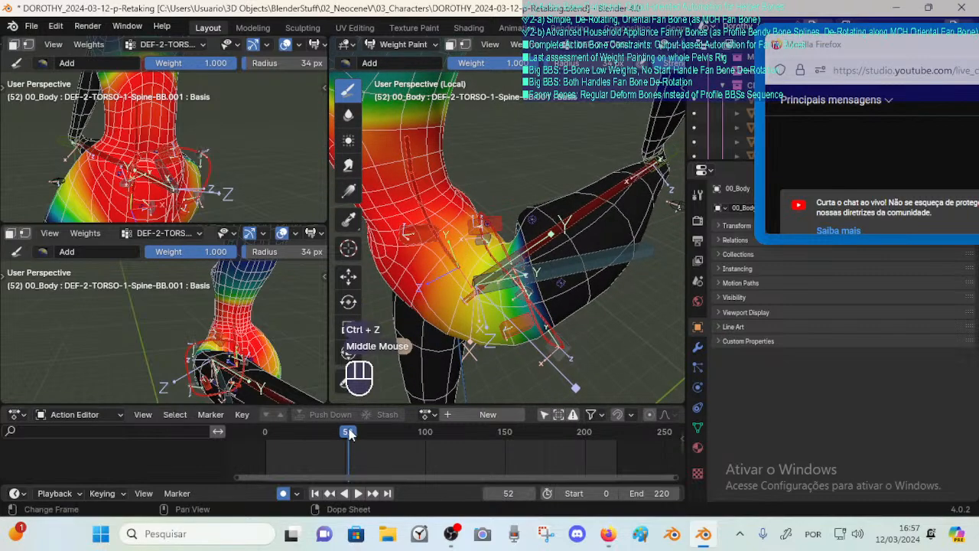
Go to frame 39, switch the weight painting brush to Mix, and save the file.
{"action": "left_click_drag", "start_coordinate": [349, 431], "coordinate": [327, 431]}
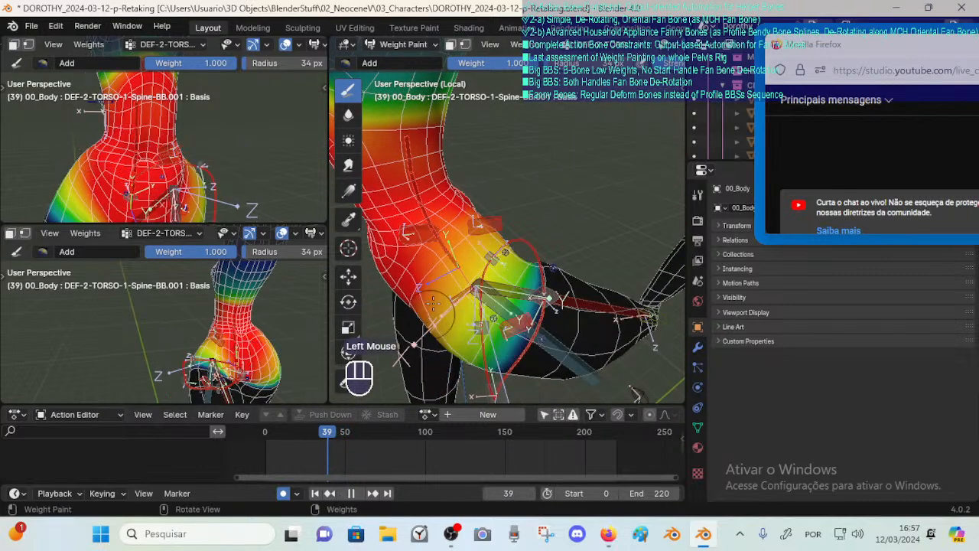
{"action": "middle_click_drag", "start_coordinate": [636, 392], "coordinate": [597, 352]}
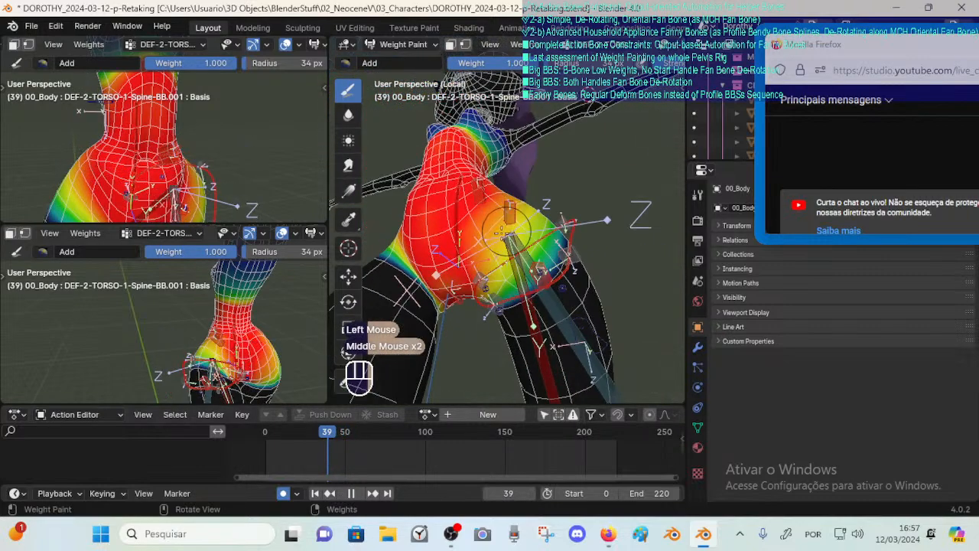
{"action": "left_click", "coordinate": [348, 114]}
{"action": "left_click", "coordinate": [348, 89]}
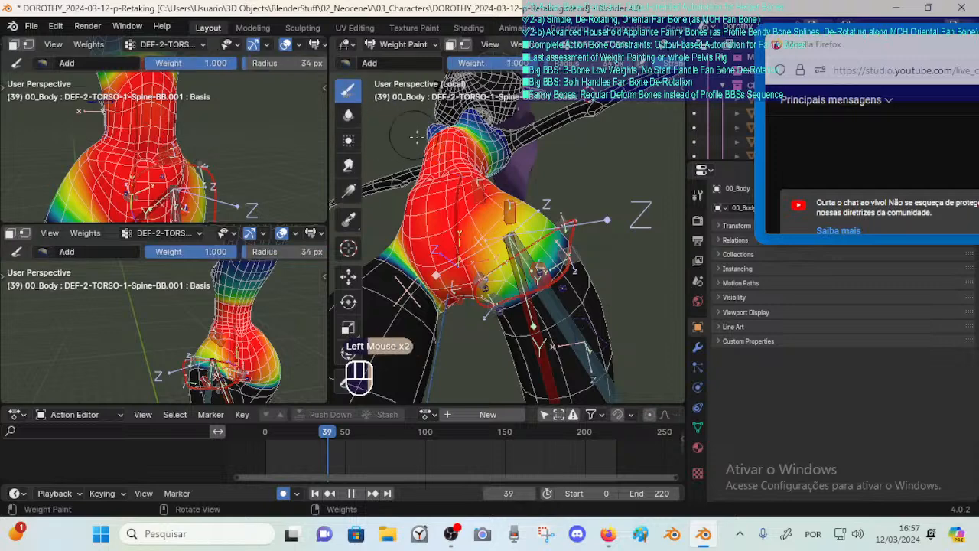
{"action": "left_click", "coordinate": [346, 64]}
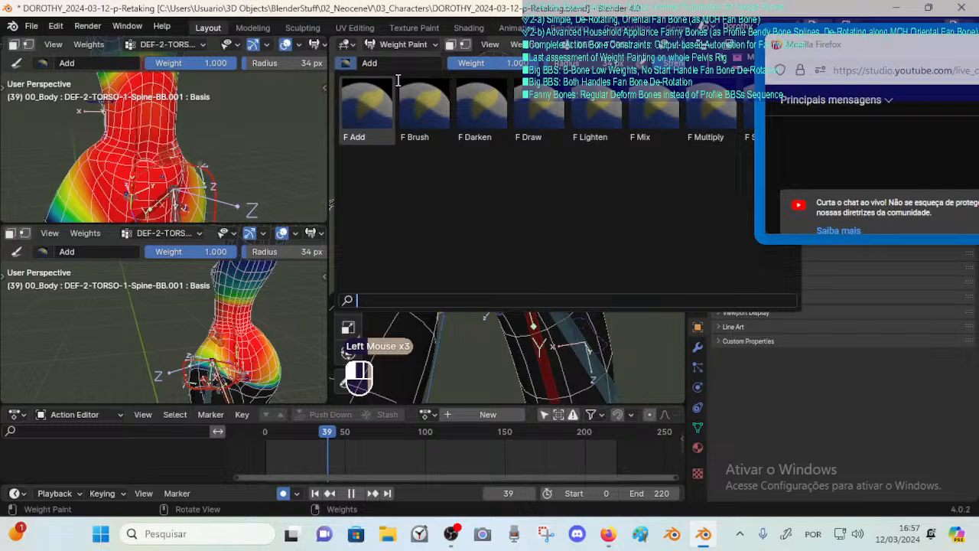
{"action": "left_click", "coordinate": [640, 126]}
{"action": "middle_click_drag", "start_coordinate": [597, 191], "coordinate": [558, 222]}
{"action": "mouse_move", "coordinate": [559, 221]}
{"action": "middle_mouse_down", "text": "ctrl"}
{"action": "mouse_move", "coordinate": [558, 252]}
{"action": "mouse_move", "coordinate": [552, 235]}
{"action": "middle_mouse_up", "text": "ctrl"}
{"action": "key", "text": "ctrl+s"}
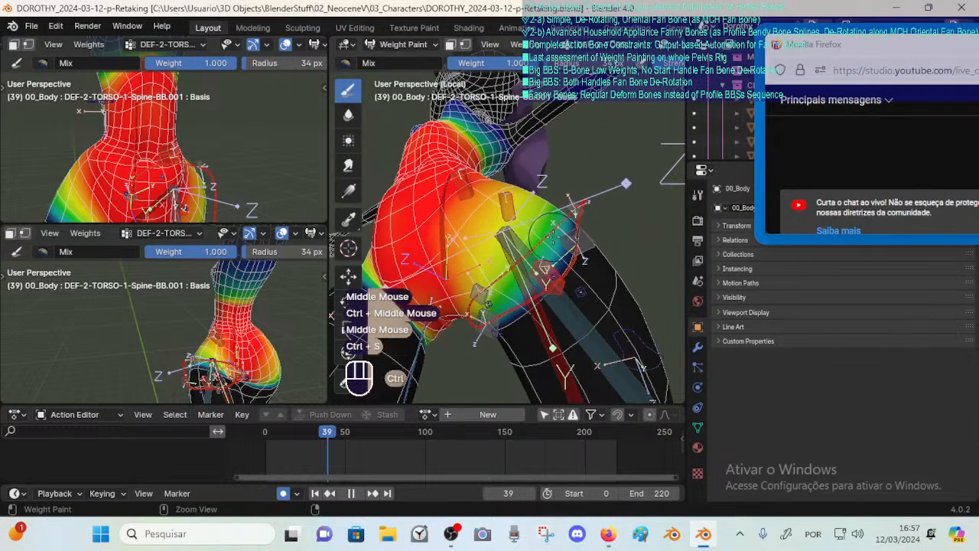
Go to frame 38 and sample the lower spine bone's weights on the front and outer side of the left hip.
{"action": "mouse_move", "coordinate": [308, 441]}
{"action": "left_mouse_down"}
{"action": "mouse_move", "coordinate": [316, 436]}
{"action": "mouse_move", "coordinate": [274, 436]}
{"action": "mouse_move", "coordinate": [337, 436]}
{"action": "mouse_move", "coordinate": [326, 434]}
{"action": "left_mouse_up"}
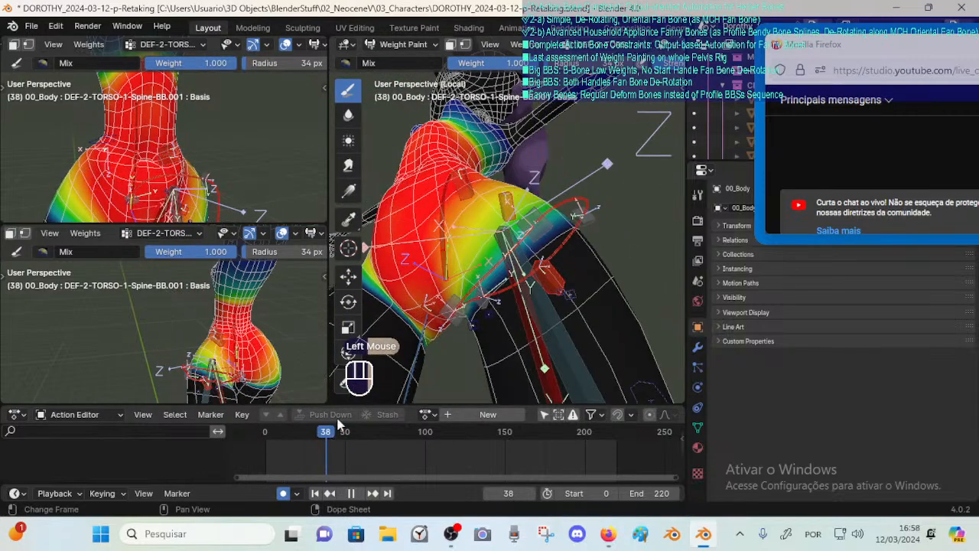
{"action": "middle_click_drag", "start_coordinate": [535, 254], "coordinate": [502, 230], "text": "ctrl"}
{"action": "key", "text": "ctrl+f"}
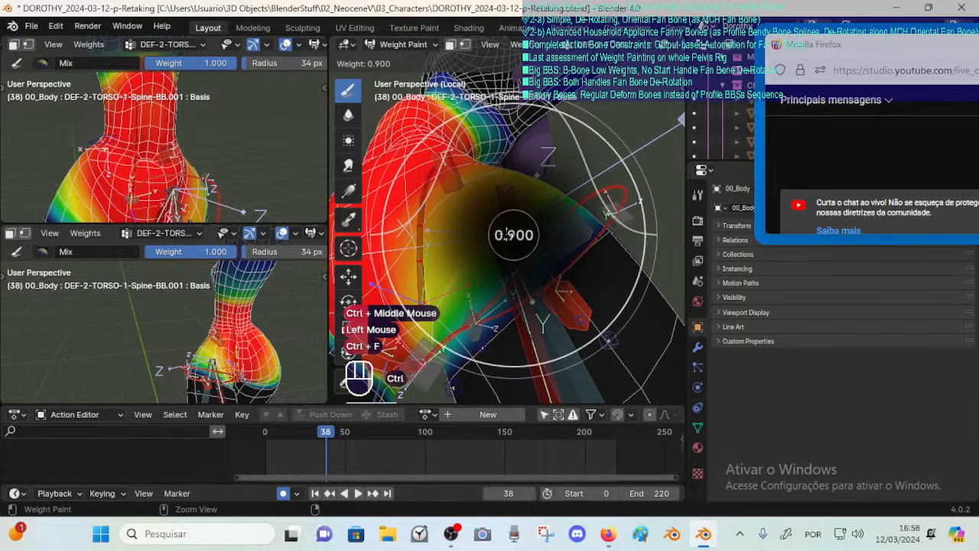
{"action": "left_click", "coordinate": [454, 240]}
{"action": "key", "text": "ctrl+f"}
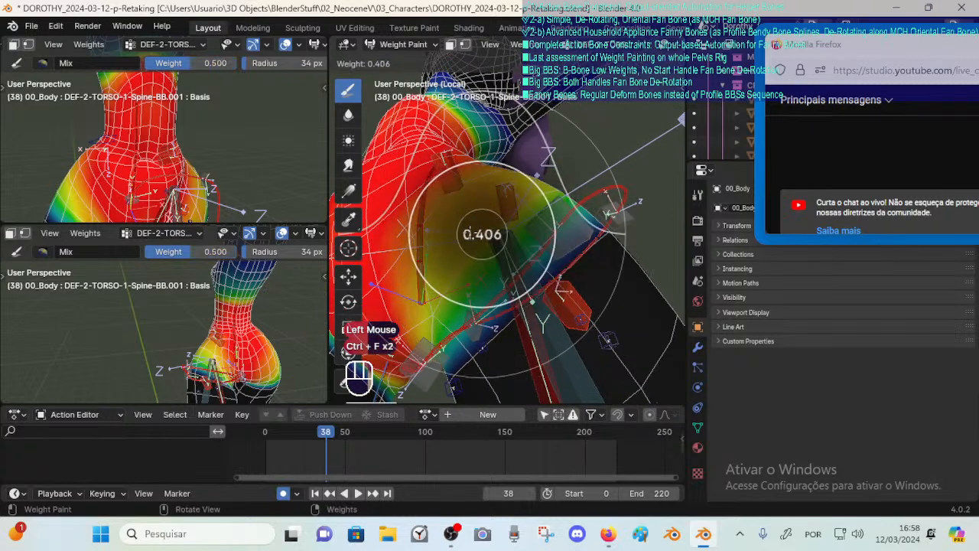
{"action": "left_click", "coordinate": [538, 205]}
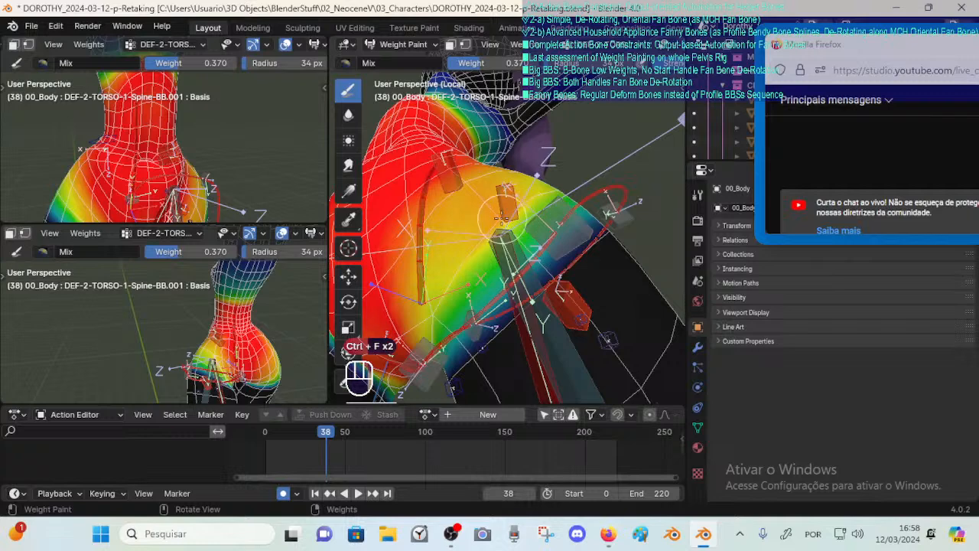
{"action": "key", "text": "shift+x"}
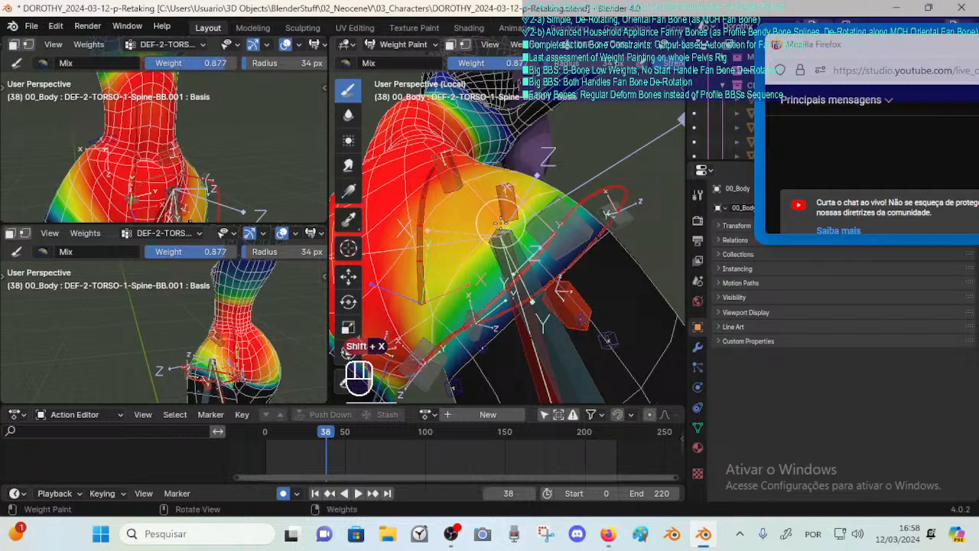
{"action": "middle_click_drag", "start_coordinate": [500, 225], "coordinate": [498, 261]}
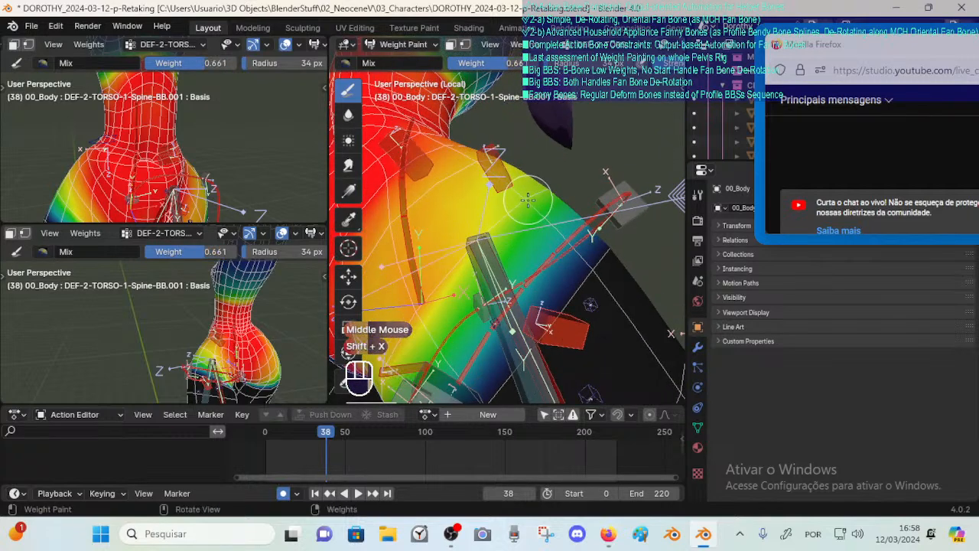
Set the Mix brush's strength to 1.000 and lower its weight to 0.109 for painting the left hip.
{"action": "key", "text": "ctrl+f"}
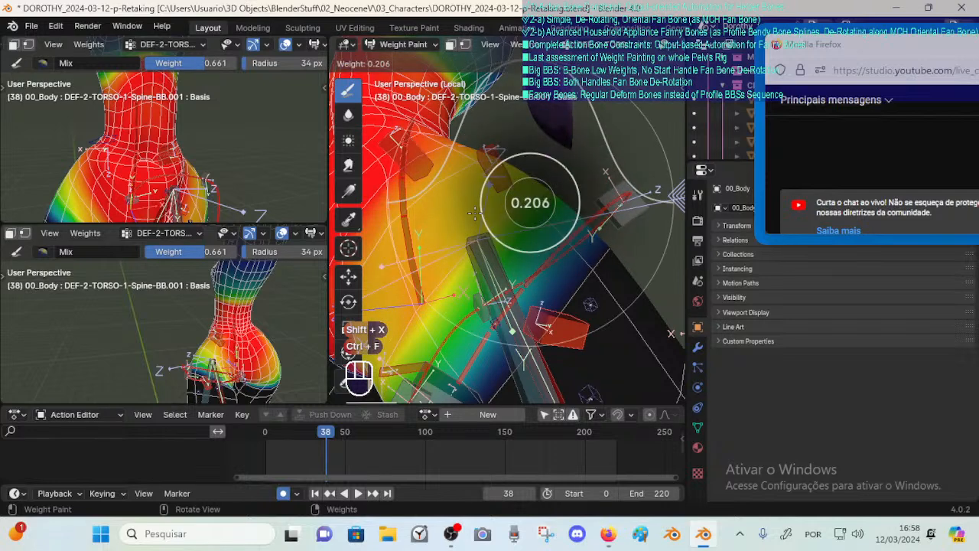
{"action": "left_click", "coordinate": [482, 212]}
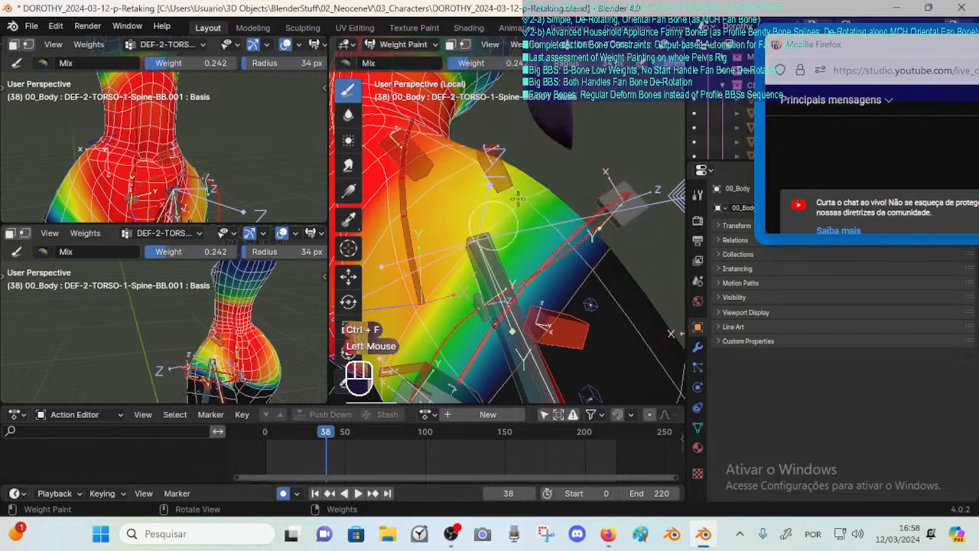
{"action": "key", "text": "shift+f"}
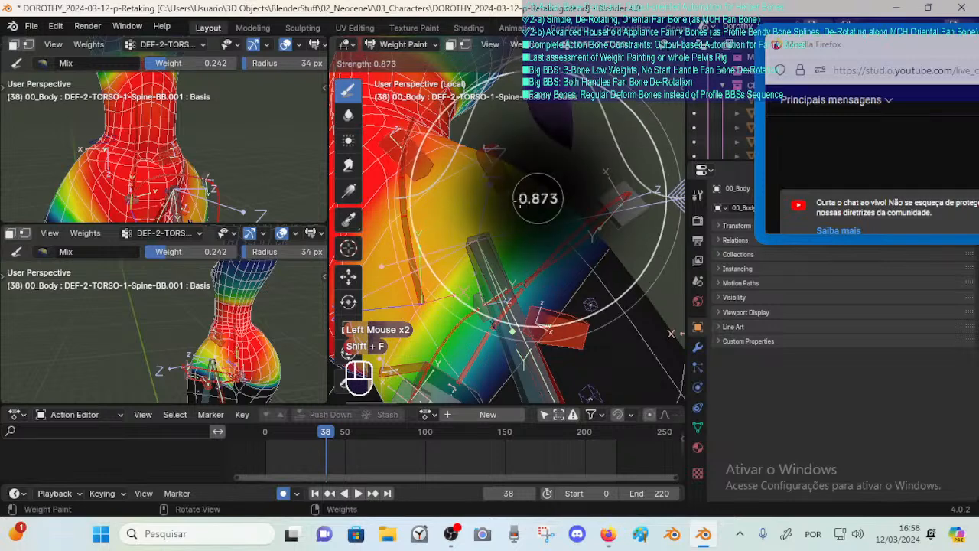
{"action": "key", "text": "shift+f"}
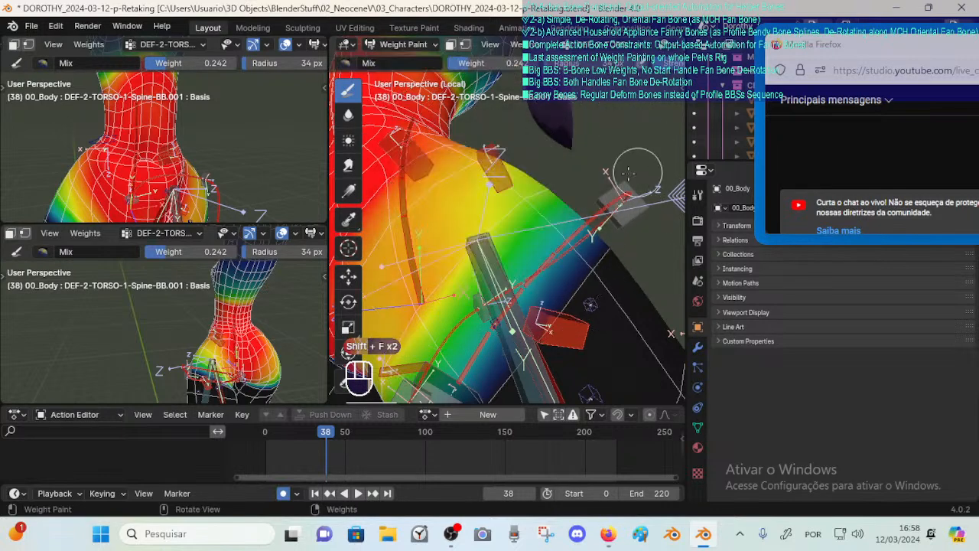
{"action": "key", "text": "ctrl+f"}
{"action": "left_click", "coordinate": [531, 200]}
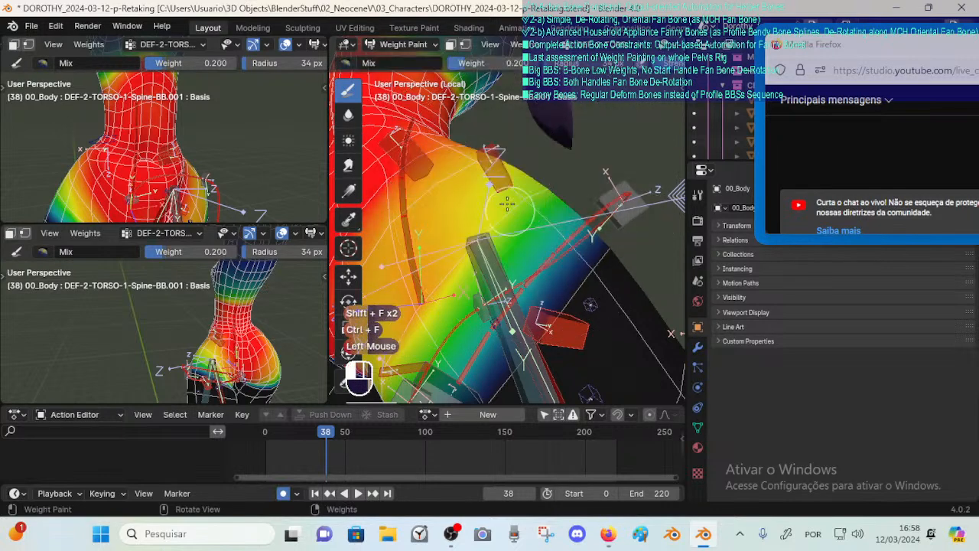
{"action": "key", "text": "shift+f"}
{"action": "left_click", "coordinate": [529, 200]}
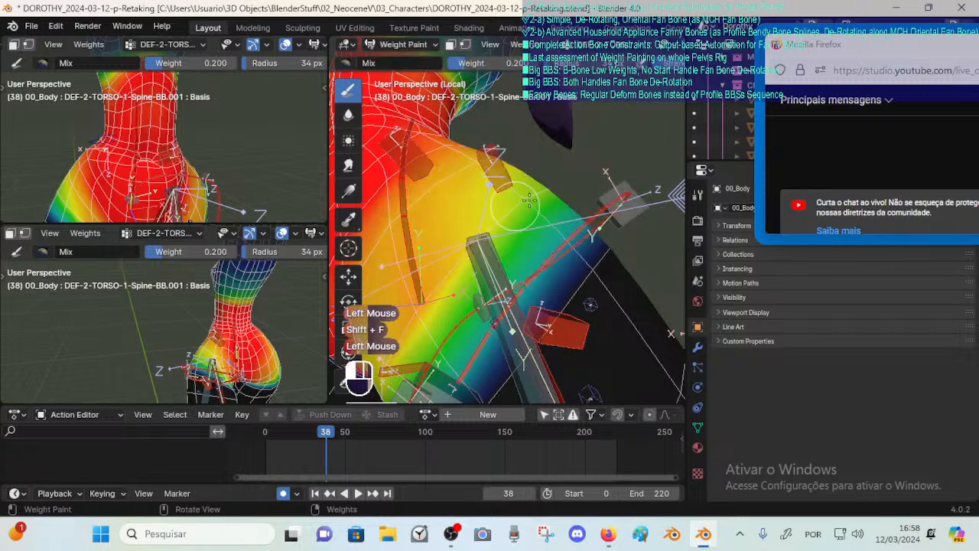
{"action": "key", "text": "ctrl+f"}
{"action": "left_click", "coordinate": [453, 280]}
Paint weight 0.109 across the front and outer side of the left hip base, enlarging the brush radius to 50 px.
{"action": "middle_click_drag", "start_coordinate": [456, 274], "coordinate": [511, 243], "text": "shift"}
{"action": "middle_click_drag", "start_coordinate": [511, 243], "coordinate": [524, 230]}
{"action": "left_click_drag", "start_coordinate": [538, 247], "coordinate": [560, 246]}
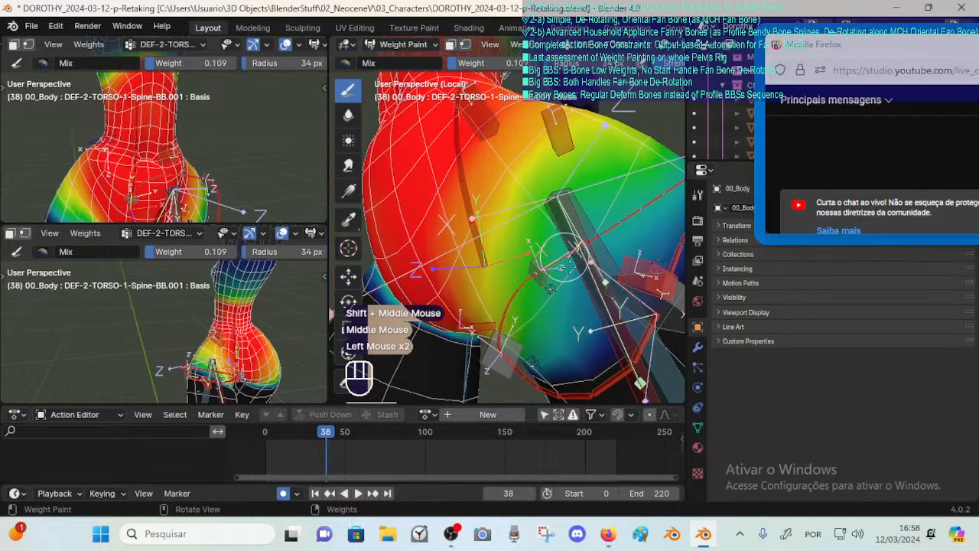
{"action": "mouse_move", "coordinate": [562, 264]}
{"action": "middle_mouse_down", "text": "shift"}
{"action": "mouse_move", "coordinate": [506, 241]}
{"action": "mouse_move", "coordinate": [462, 267]}
{"action": "middle_mouse_up", "text": "shift"}
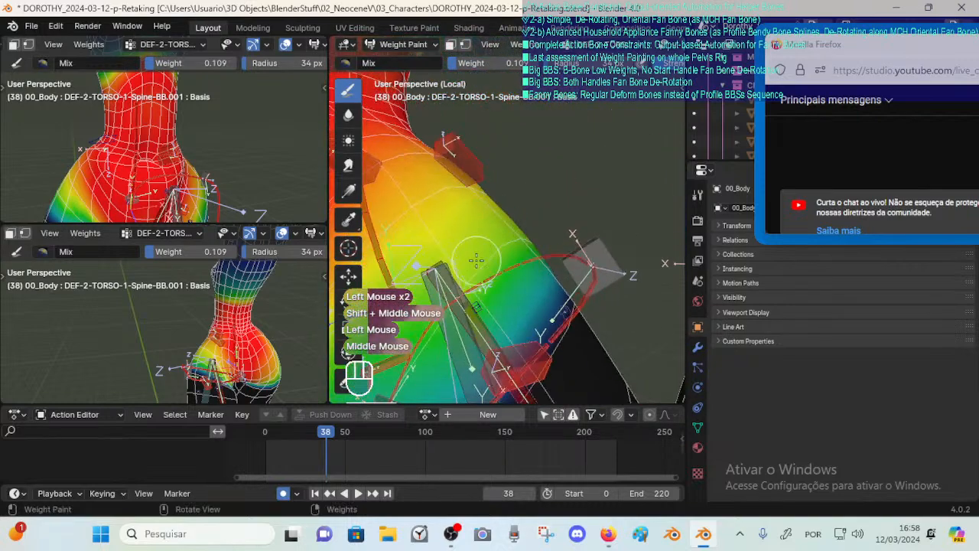
{"action": "key", "text": "f"}
{"action": "left_click", "coordinate": [471, 262]}
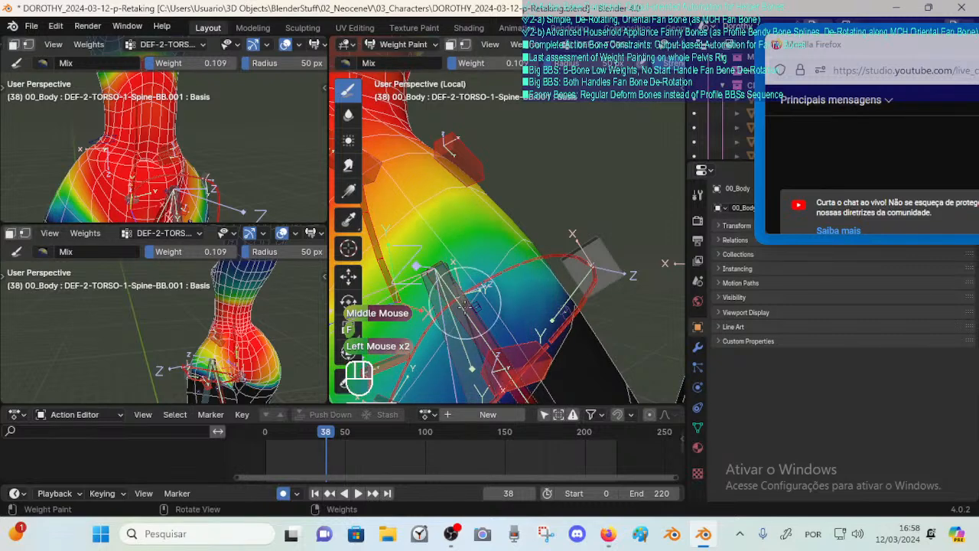
Raise the brush weight to 0.218 and blend the spine weights across the front and outer side of the left hip base.
{"action": "middle_click_drag", "start_coordinate": [464, 306], "coordinate": [501, 247], "text": "shift"}
{"action": "key", "text": "ctrl+f"}
{"action": "left_click", "coordinate": [526, 227]}
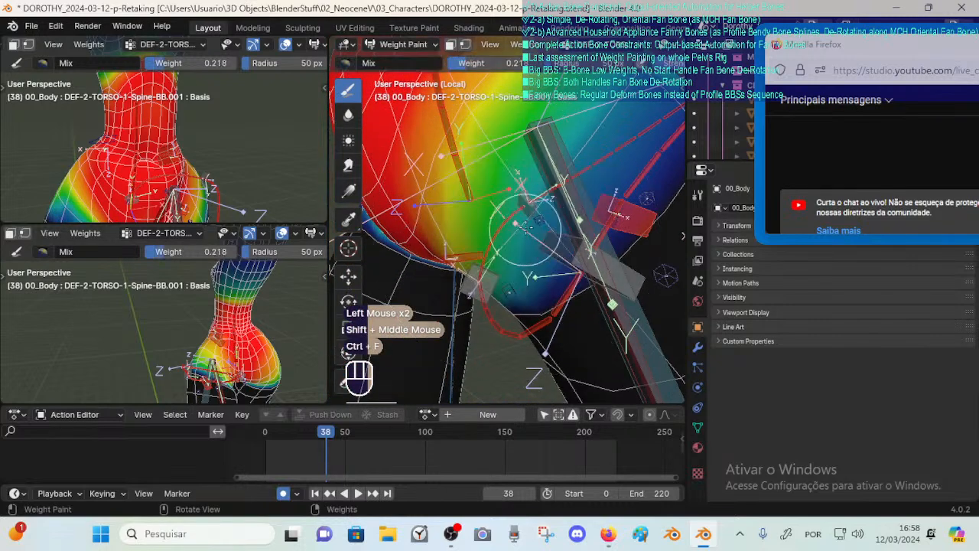
{"action": "middle_click_drag", "start_coordinate": [538, 220], "coordinate": [459, 268], "text": "shift"}
{"action": "key", "text": "shift+f"}
{"action": "left_click", "coordinate": [457, 271]}
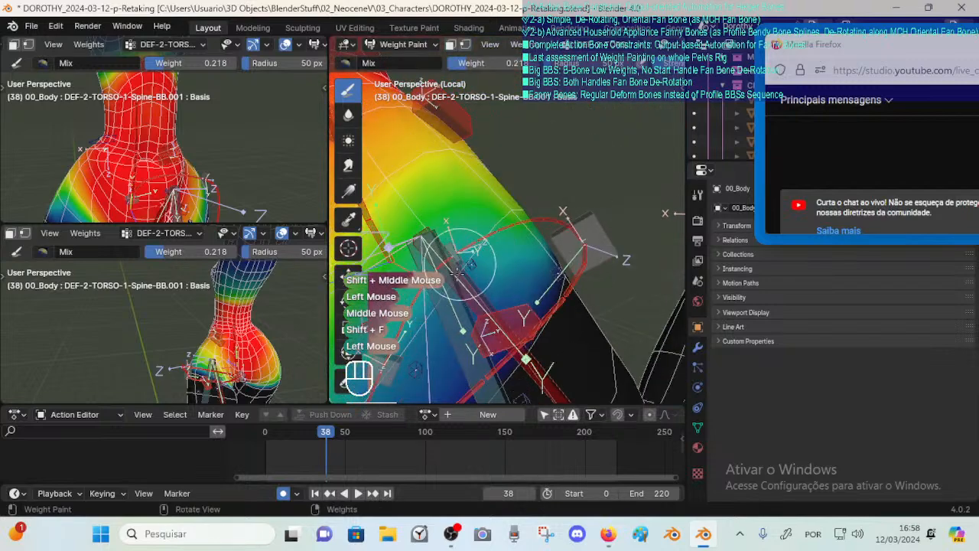
Widen the main 3D view and set the brush weight to 0.206 for the back of the left hip.
{"action": "mouse_move", "coordinate": [494, 234]}
{"action": "middle_mouse_down"}
{"action": "mouse_move", "coordinate": [509, 241]}
{"action": "mouse_move", "coordinate": [485, 258]}
{"action": "mouse_move", "coordinate": [551, 214]}
{"action": "middle_mouse_up"}
{"action": "middle_click_drag", "start_coordinate": [550, 214], "coordinate": [497, 226]}
{"action": "middle_click_drag", "start_coordinate": [498, 226], "coordinate": [606, 226], "text": "shift"}
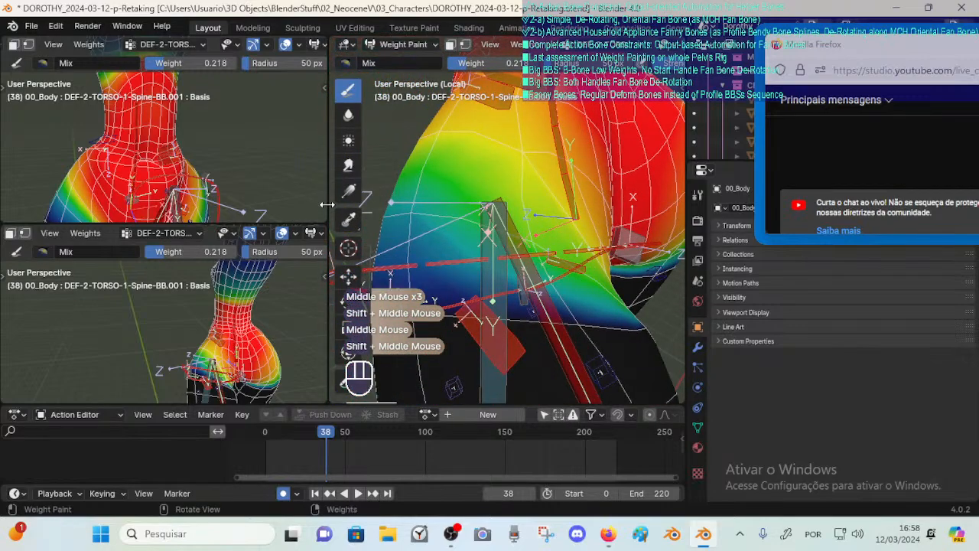
{"action": "left_click_drag", "start_coordinate": [327, 204], "coordinate": [196, 205]}
{"action": "middle_click_drag", "start_coordinate": [493, 213], "coordinate": [489, 256], "text": "ctrl"}
{"action": "mouse_move", "coordinate": [489, 256]}
{"action": "middle_mouse_down"}
{"action": "mouse_move", "coordinate": [447, 238]}
{"action": "mouse_move", "coordinate": [431, 217]}
{"action": "mouse_move", "coordinate": [436, 241]}
{"action": "middle_mouse_up"}
{"action": "key", "text": "ctrl+f"}
{"action": "left_click", "coordinate": [400, 232]}
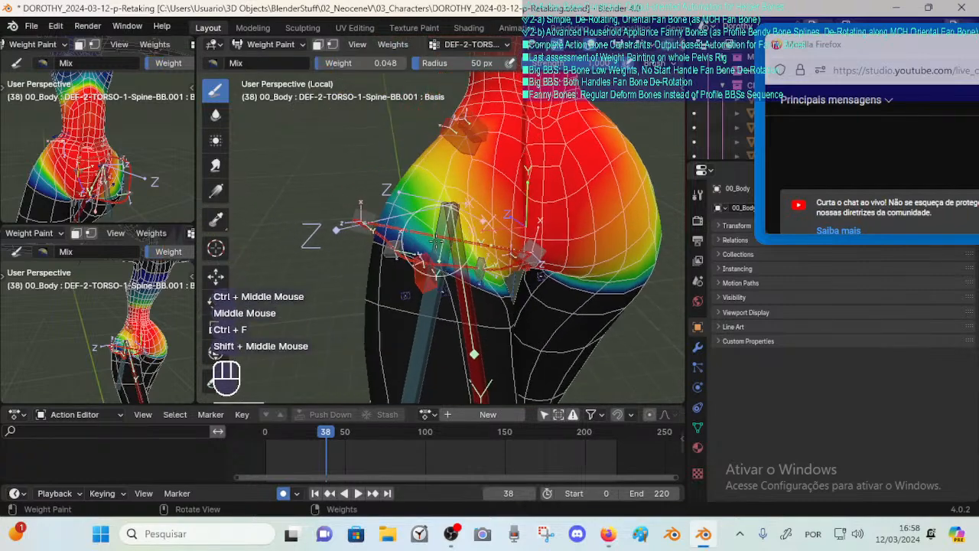
{"action": "key", "text": "ctrl+f"}
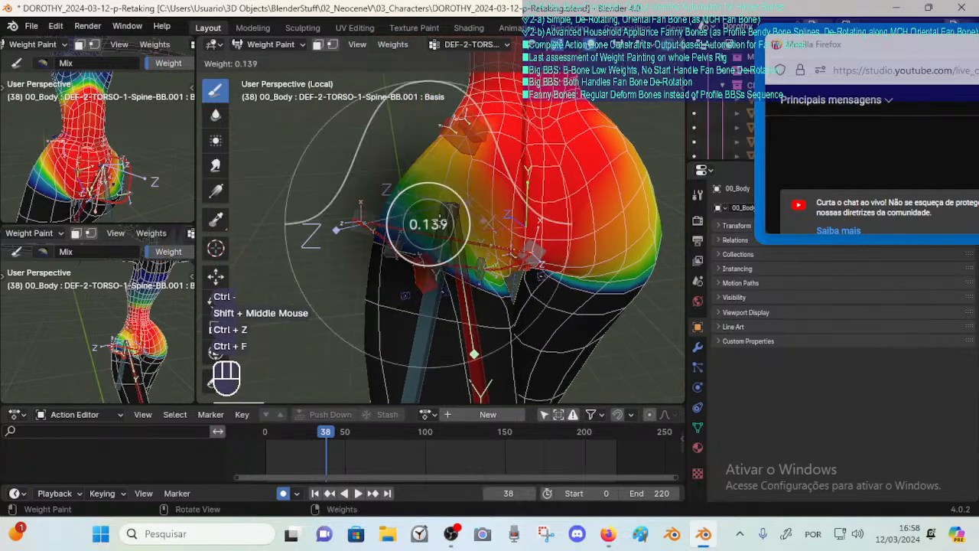
{"action": "left_click", "coordinate": [449, 223]}
Repaint the outer back of the left hip with a 42 px brush, raising its weight to 0.261.
{"action": "middle_click_drag", "start_coordinate": [449, 223], "coordinate": [422, 217], "text": "ctrl"}
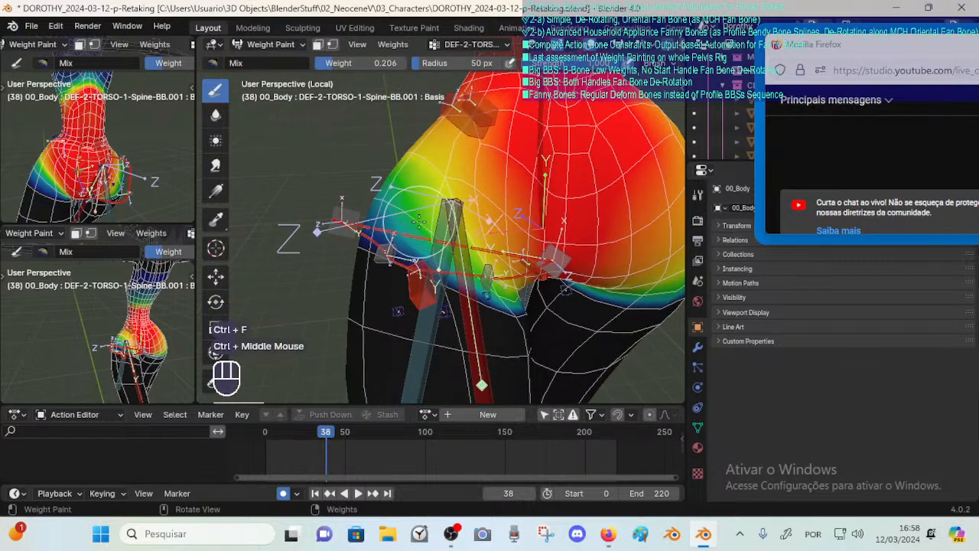
{"action": "key", "text": "f"}
{"action": "left_click", "coordinate": [380, 205]}
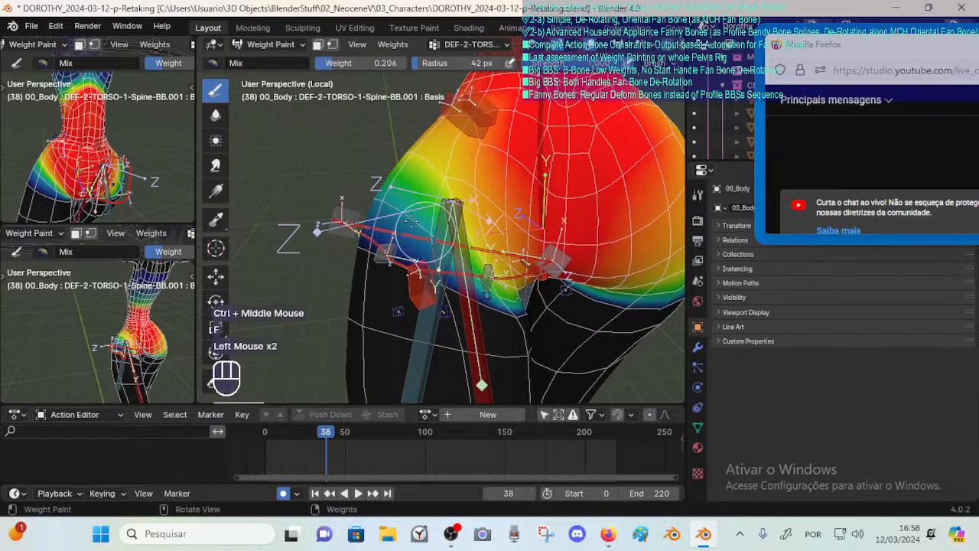
{"action": "key", "text": "ctrl+f"}
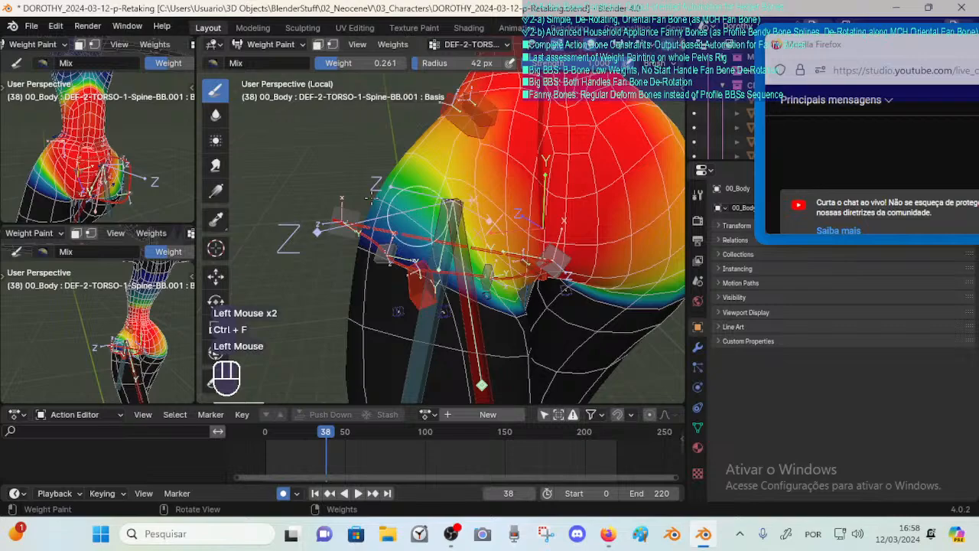
Paint weight 0.261 over the outer side and front of the left hip base, down toward the groin.
{"action": "middle_click_drag", "start_coordinate": [399, 214], "coordinate": [551, 212]}
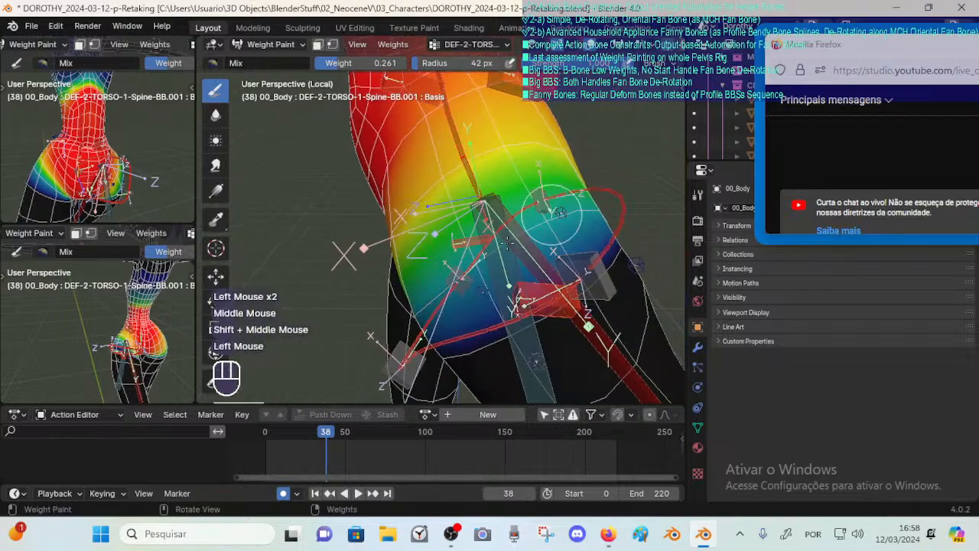
{"action": "mouse_move", "coordinate": [491, 256]}
{"action": "middle_mouse_down"}
{"action": "mouse_move", "coordinate": [559, 255]}
{"action": "mouse_move", "coordinate": [481, 258]}
{"action": "middle_mouse_up"}
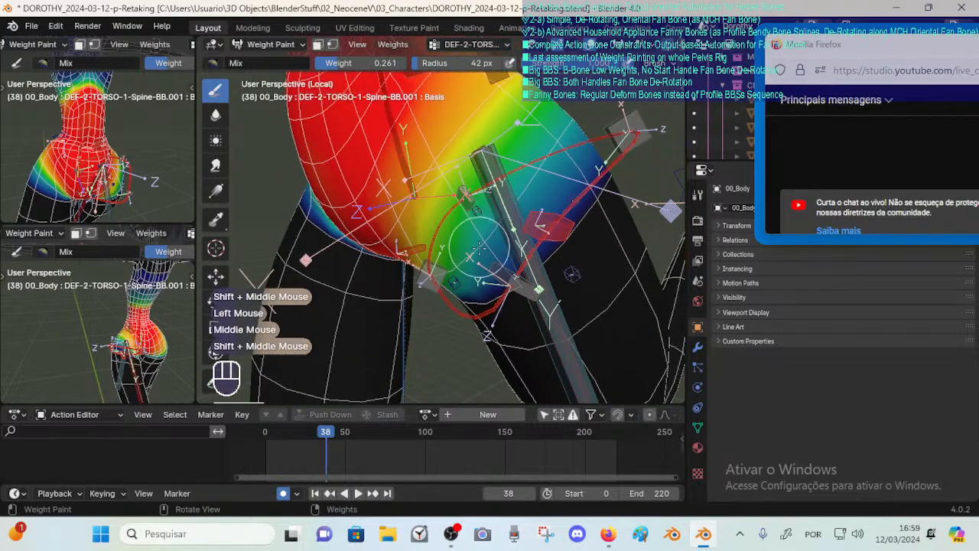
{"action": "left_click", "coordinate": [476, 254]}
{"action": "left_click", "coordinate": [433, 288]}
{"action": "middle_click_drag", "start_coordinate": [433, 288], "coordinate": [482, 225]}
{"action": "left_click", "coordinate": [483, 226]}
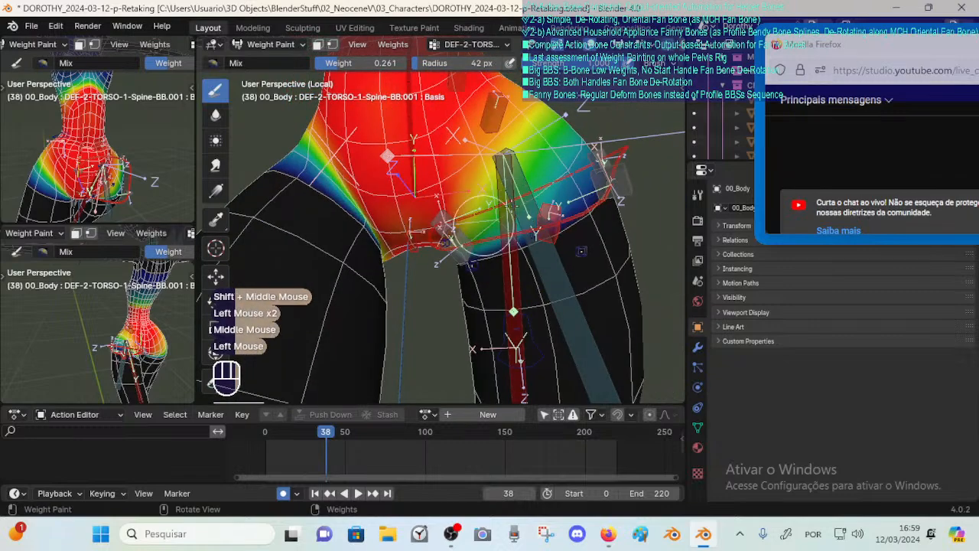
Undo the last strokes at the front of the thigh base and repaint the area with a 29 px brush.
{"action": "key", "text": "ctrl+z"}
{"action": "left_click", "coordinate": [503, 218]}
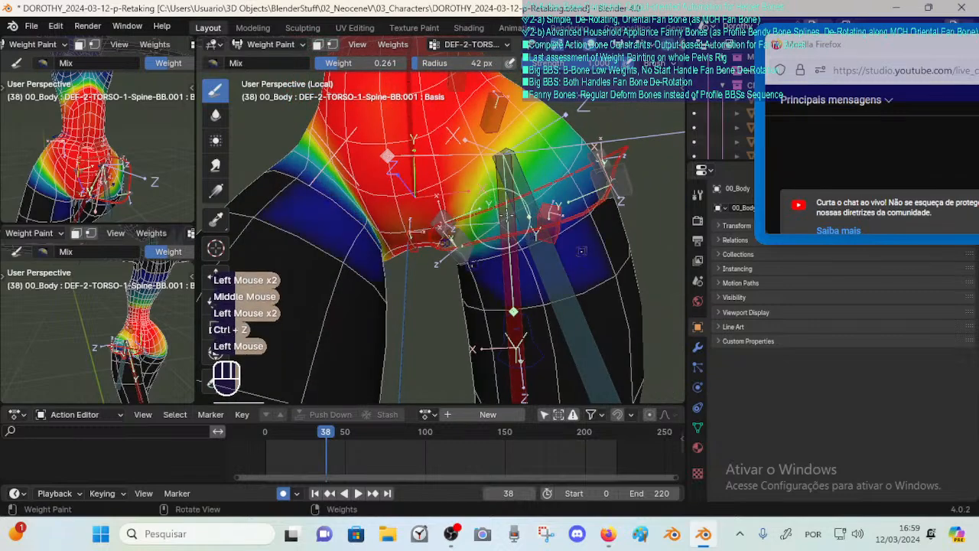
{"action": "middle_click_drag", "start_coordinate": [503, 260], "coordinate": [523, 223], "text": "ctrl"}
{"action": "key", "text": "ctrl+z"}
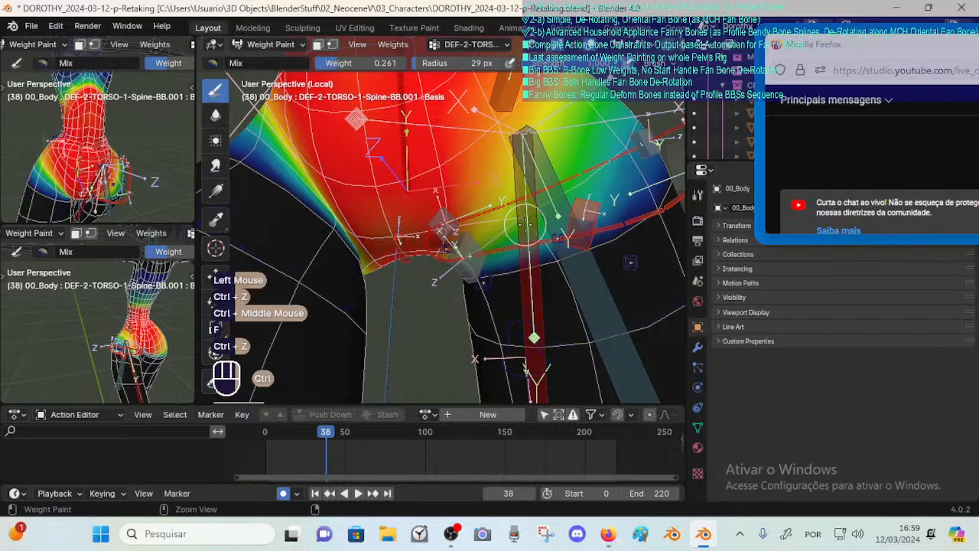
{"action": "left_click", "coordinate": [525, 218]}
{"action": "middle_click", "coordinate": [522, 220]}
{"action": "left_click", "coordinate": [542, 214]}
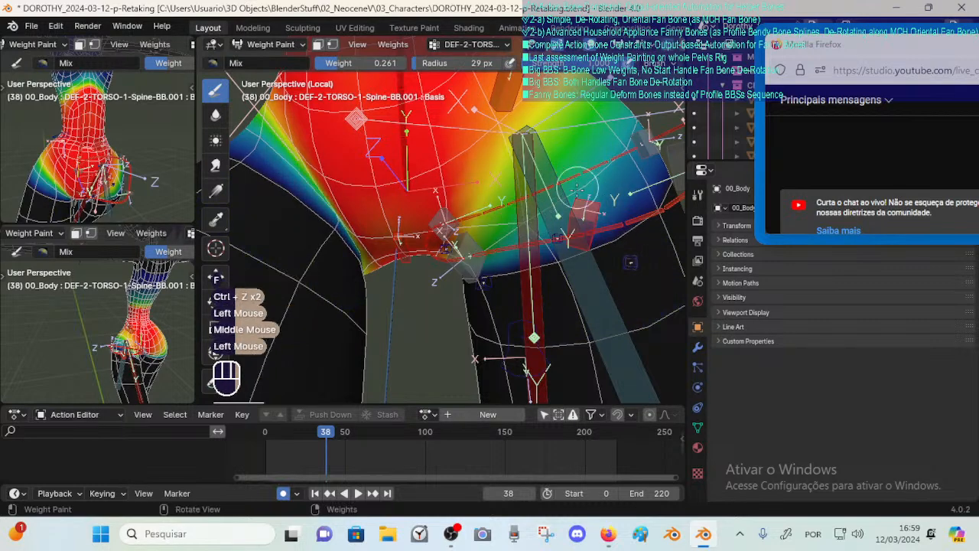
Go to frame 138 and paint weight 0.261 along the base of the raised left thigh.
{"action": "mouse_move", "coordinate": [630, 145]}
{"action": "middle_mouse_down", "text": "shift"}
{"action": "mouse_move", "coordinate": [520, 202]}
{"action": "mouse_move", "coordinate": [467, 191]}
{"action": "middle_mouse_up", "text": "shift"}
{"action": "middle_click_drag", "start_coordinate": [467, 192], "coordinate": [351, 211]}
{"action": "middle_click_drag", "start_coordinate": [357, 207], "coordinate": [393, 195]}
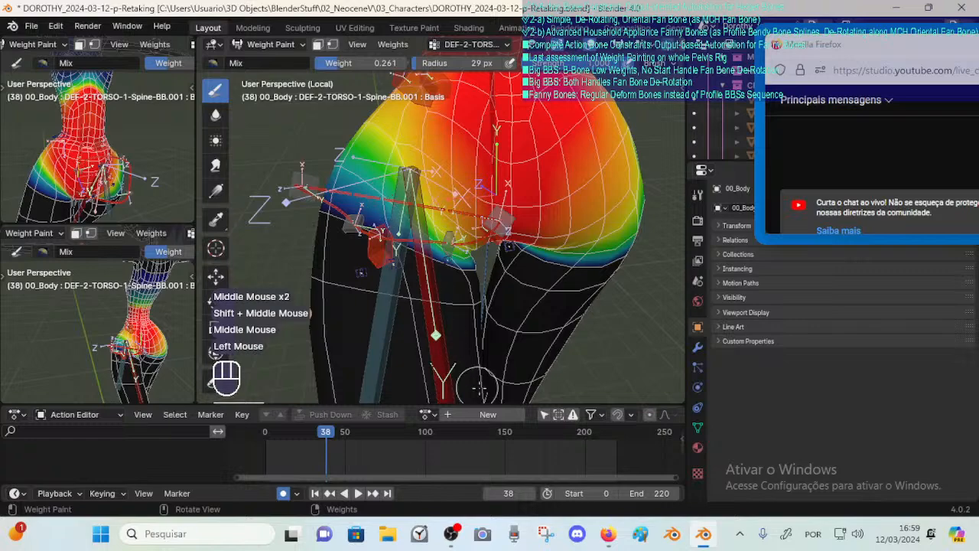
{"action": "left_click_drag", "start_coordinate": [327, 433], "coordinate": [487, 440]}
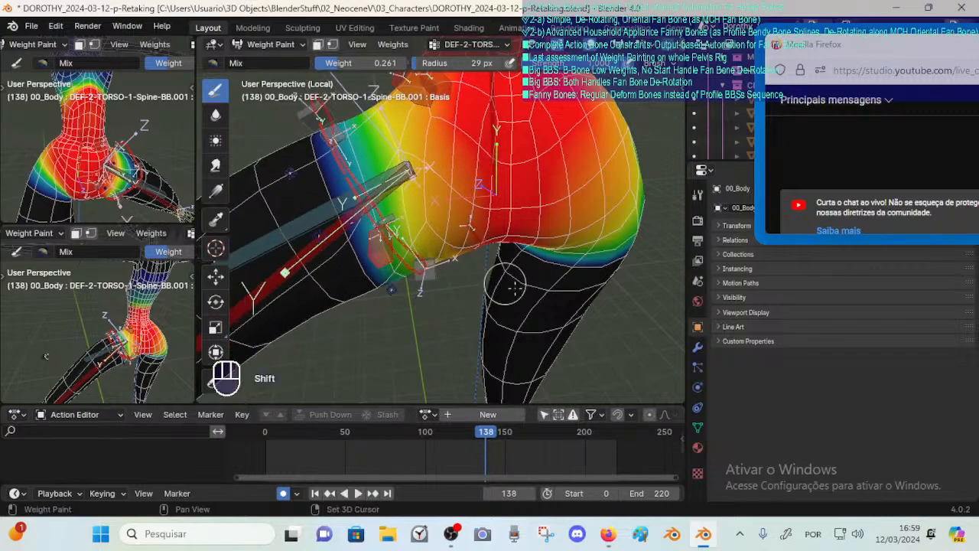
{"action": "middle_click_drag", "start_coordinate": [502, 285], "coordinate": [596, 295], "text": "shift"}
{"action": "middle_click_drag", "start_coordinate": [597, 295], "coordinate": [594, 277]}
{"action": "middle_click_drag", "start_coordinate": [494, 243], "coordinate": [501, 267]}
{"action": "middle_click_drag", "start_coordinate": [501, 322], "coordinate": [493, 277], "text": "ctrl"}
{"action": "left_click_drag", "start_coordinate": [493, 277], "coordinate": [517, 283]}
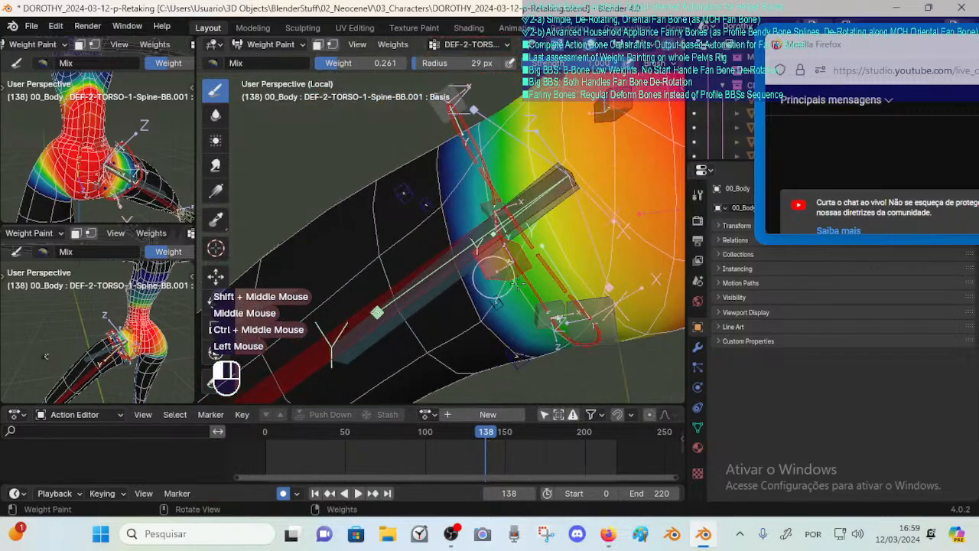
Paint weight 0.261 around the upper and outer base of the raised left thigh with a 31 px brush.
{"action": "middle_click_drag", "start_coordinate": [506, 264], "coordinate": [466, 277], "text": "shift"}
{"action": "key", "text": "f"}
{"action": "left_click", "coordinate": [468, 262]}
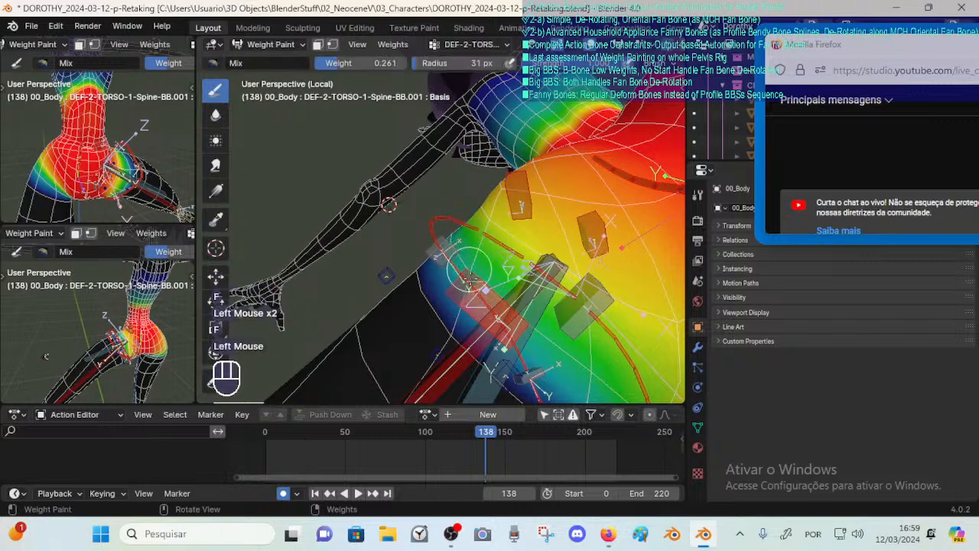
{"action": "middle_click_drag", "start_coordinate": [469, 269], "coordinate": [459, 276]}
{"action": "middle_click_drag", "start_coordinate": [459, 275], "coordinate": [406, 270], "text": "shift"}
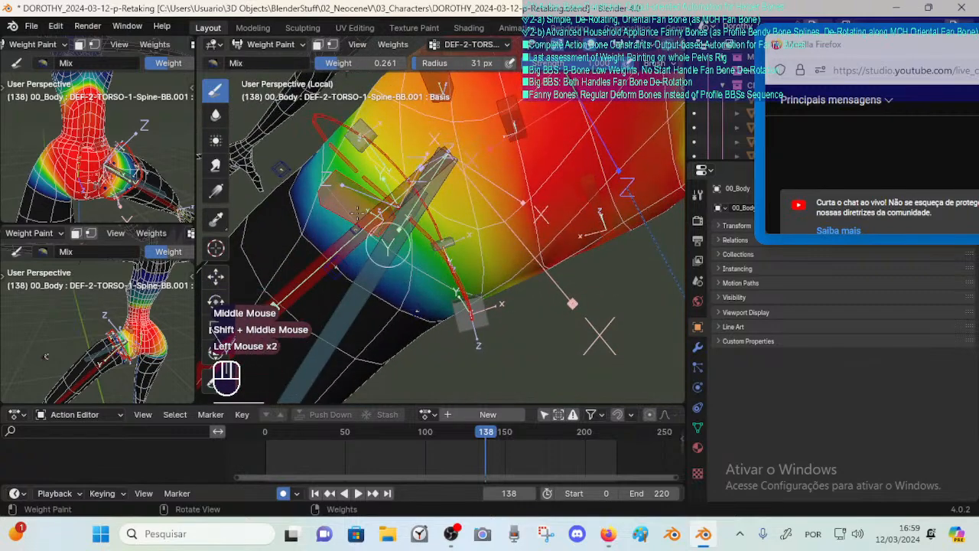
{"action": "middle_click_drag", "start_coordinate": [425, 281], "coordinate": [488, 271]}
{"action": "middle_click_drag", "start_coordinate": [596, 224], "coordinate": [535, 222], "text": "shift"}
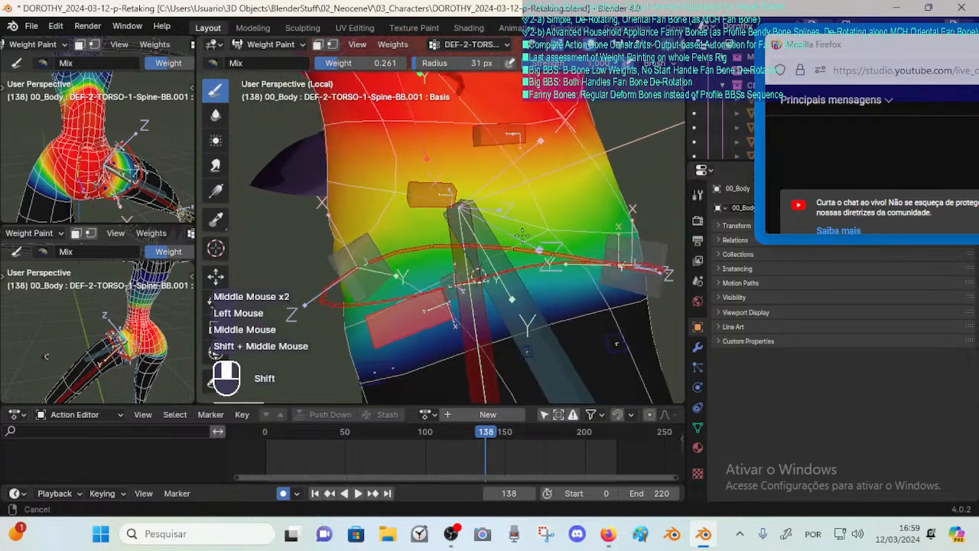
Blend the side of the left thigh base at weight 0.261 with a 60 px brush, reducing it to 44 px.
{"action": "key", "text": "f"}
{"action": "left_click", "coordinate": [518, 220]}
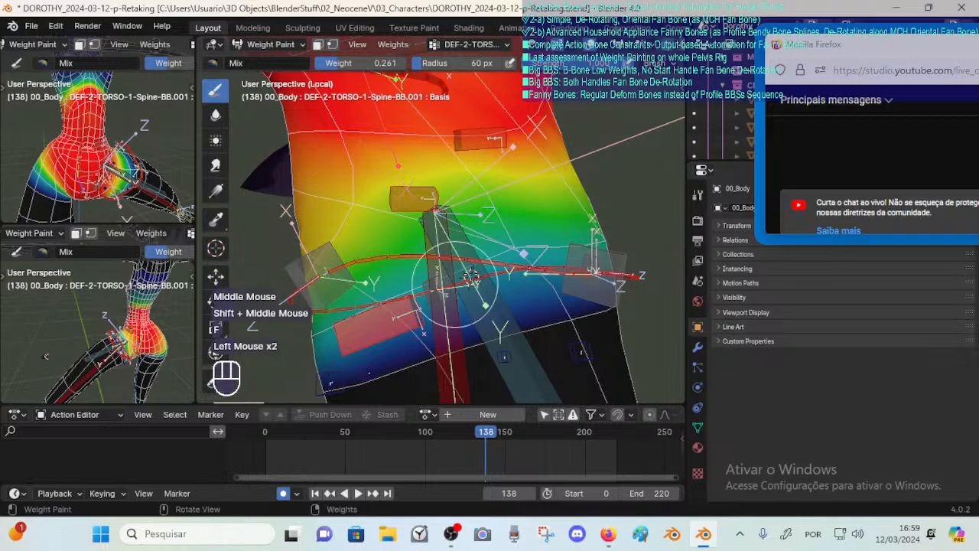
{"action": "mouse_move", "coordinate": [471, 277]}
{"action": "middle_mouse_down"}
{"action": "mouse_move", "coordinate": [482, 283]}
{"action": "mouse_move", "coordinate": [459, 294]}
{"action": "mouse_move", "coordinate": [474, 299]}
{"action": "mouse_move", "coordinate": [472, 321]}
{"action": "mouse_move", "coordinate": [473, 304]}
{"action": "middle_mouse_up"}
{"action": "key", "text": "f"}
{"action": "left_click", "coordinate": [472, 288]}
{"action": "mouse_move", "coordinate": [450, 234]}
{"action": "middle_mouse_down"}
{"action": "mouse_move", "coordinate": [458, 264]}
{"action": "mouse_move", "coordinate": [448, 297]}
{"action": "mouse_move", "coordinate": [344, 272]}
{"action": "mouse_move", "coordinate": [306, 215]}
{"action": "mouse_move", "coordinate": [520, 191]}
{"action": "mouse_move", "coordinate": [456, 178]}
{"action": "mouse_move", "coordinate": [447, 245]}
{"action": "middle_mouse_up"}
{"action": "left_click", "coordinate": [459, 264]}
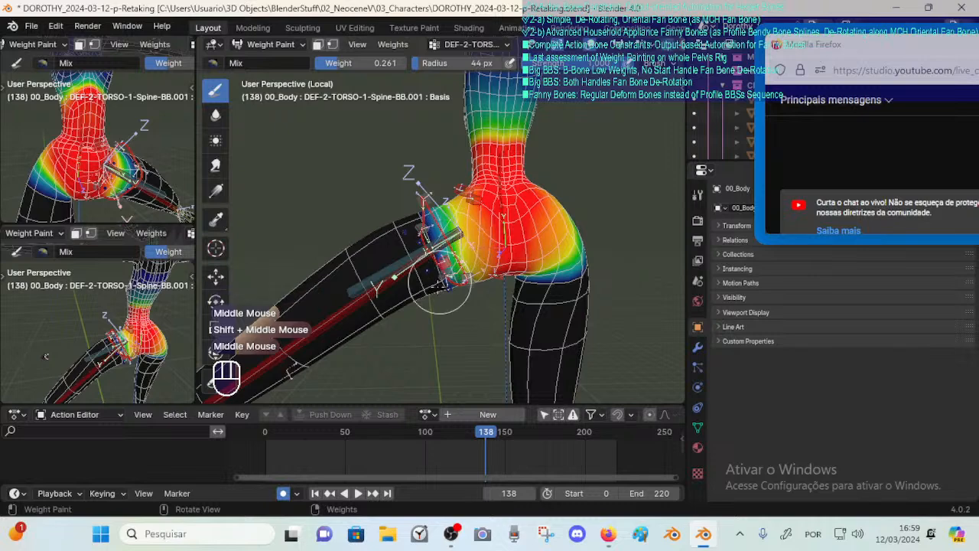
Put the ARM-Dorothy armature into Pose Mode and enlarge the Action Editor area showing the HLP-Pelvis.L action.
{"action": "key", "text": "ctrl+Tab"}
{"action": "left_click", "coordinate": [469, 243]}
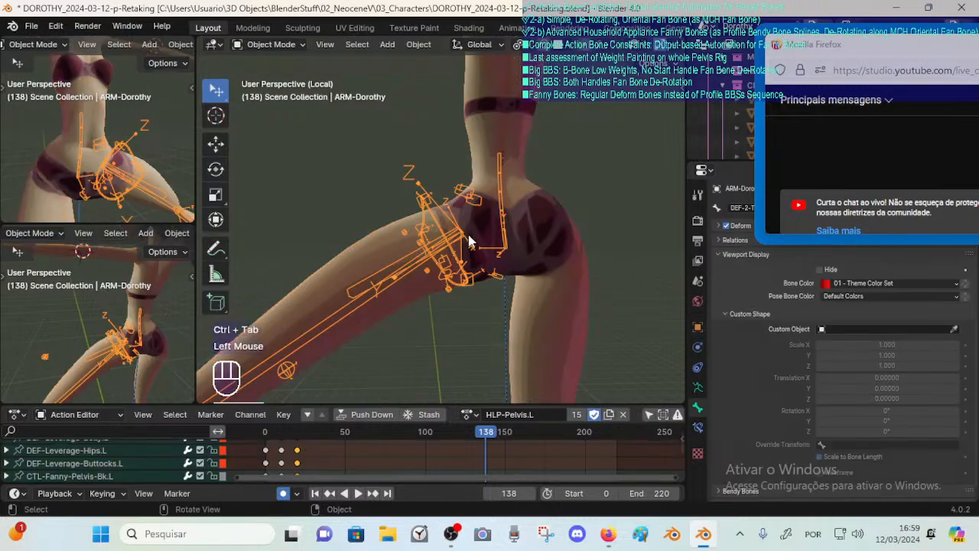
{"action": "key", "text": "ctrl+Tab"}
{"action": "left_click_drag", "start_coordinate": [305, 431], "coordinate": [262, 433]}
{"action": "left_click_drag", "start_coordinate": [368, 404], "coordinate": [380, 341]}
{"action": "middle_click_drag", "start_coordinate": [381, 413], "coordinate": [394, 451]}
{"action": "middle_click_drag", "start_coordinate": [376, 389], "coordinate": [355, 412]}
Go to frame 20 of the pelvis action and save the file.
{"action": "middle_click_drag", "start_coordinate": [467, 260], "coordinate": [497, 258]}
{"action": "middle_click_drag", "start_coordinate": [497, 258], "coordinate": [462, 263], "text": "ctrl"}
{"action": "left_click_drag", "start_coordinate": [265, 376], "coordinate": [277, 373]}
{"action": "key", "text": "Up"}
{"action": "mouse_move", "coordinate": [413, 277]}
{"action": "middle_mouse_down"}
{"action": "mouse_move", "coordinate": [426, 267]}
{"action": "mouse_move", "coordinate": [406, 246]}
{"action": "mouse_move", "coordinate": [395, 258]}
{"action": "mouse_move", "coordinate": [427, 235]}
{"action": "mouse_move", "coordinate": [427, 245]}
{"action": "mouse_move", "coordinate": [403, 244]}
{"action": "mouse_move", "coordinate": [495, 269]}
{"action": "mouse_move", "coordinate": [500, 244]}
{"action": "mouse_move", "coordinate": [555, 252]}
{"action": "mouse_move", "coordinate": [597, 241]}
{"action": "mouse_move", "coordinate": [551, 238]}
{"action": "mouse_move", "coordinate": [591, 223]}
{"action": "mouse_move", "coordinate": [589, 203]}
{"action": "mouse_move", "coordinate": [438, 271]}
{"action": "mouse_move", "coordinate": [421, 263]}
{"action": "middle_mouse_up"}
{"action": "key", "text": "shift+ctrl+alt+z"}
{"action": "key", "text": "ctrl+s"}
{"action": "left_click", "coordinate": [421, 264]}
{"action": "key", "text": "Tab"}
{"action": "key", "text": "Tab"}
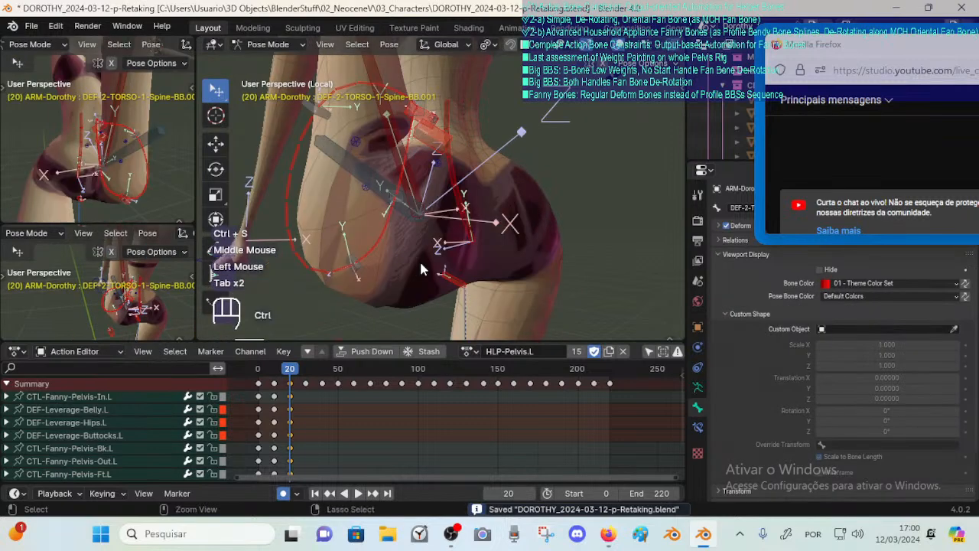
Select the 00_Body mesh and turn on the on-cage display of its Armature modifier.
{"action": "key", "text": "ctrl+Tab"}
{"action": "left_click", "coordinate": [415, 260]}
{"action": "key", "text": "Tab"}
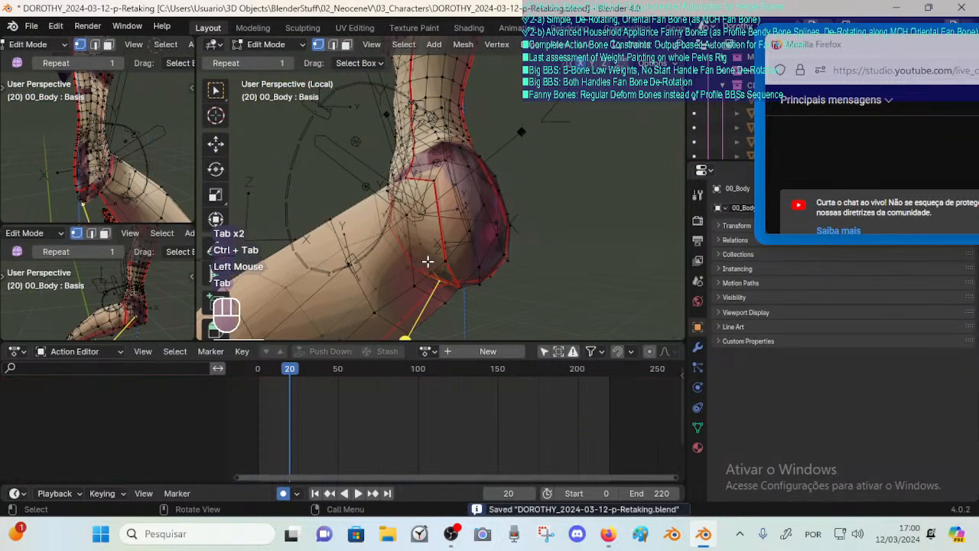
{"action": "key", "text": "Tab"}
{"action": "left_click", "coordinate": [697, 347]}
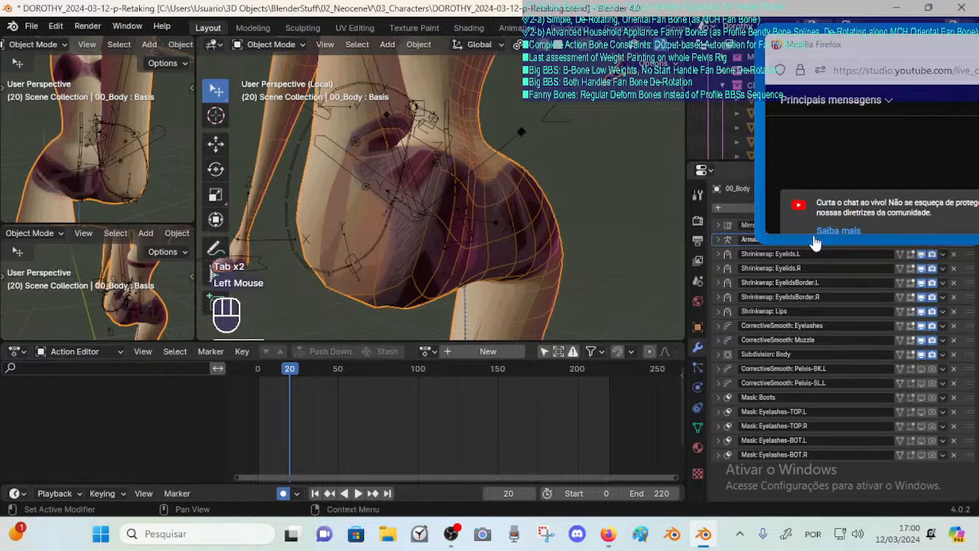
{"action": "left_click_drag", "start_coordinate": [826, 238], "coordinate": [840, 188]}
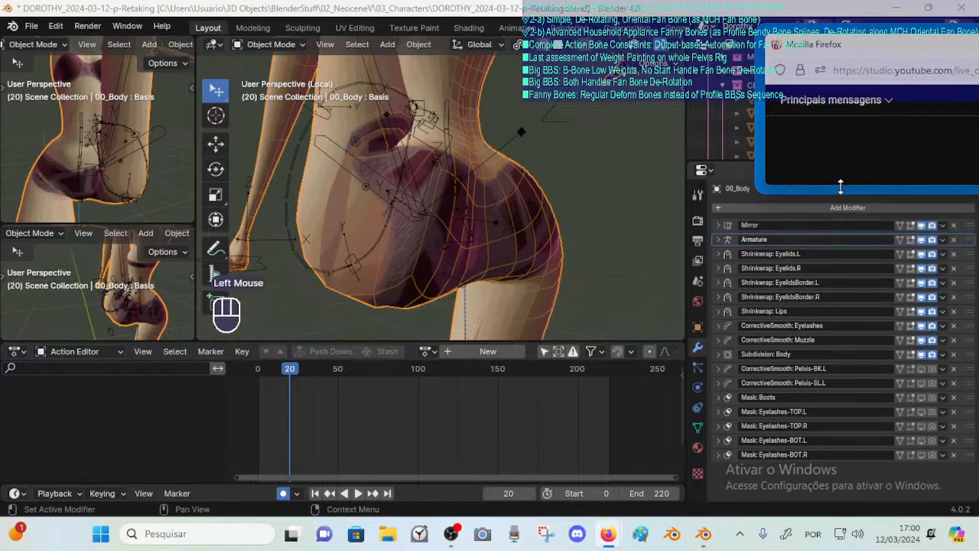
{"action": "left_click", "coordinate": [909, 239]}
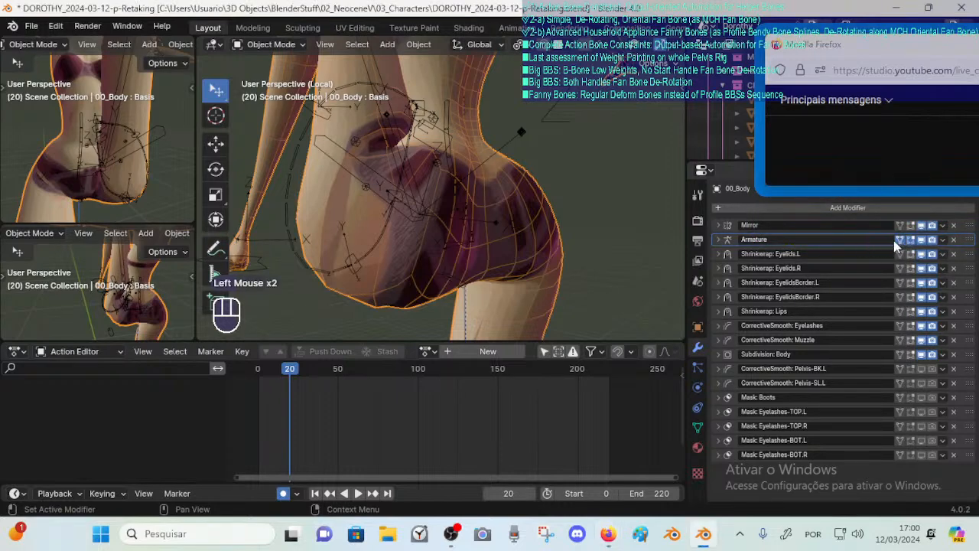
Switch the viewport to solid shading, toggle X-ray, and examine the left hip and buttock bones from several angles.
{"action": "mouse_move", "coordinate": [459, 264]}
{"action": "middle_mouse_down"}
{"action": "mouse_move", "coordinate": [429, 264]}
{"action": "mouse_move", "coordinate": [481, 264]}
{"action": "mouse_move", "coordinate": [446, 273]}
{"action": "mouse_move", "coordinate": [451, 256]}
{"action": "middle_mouse_up"}
{"action": "mouse_move", "coordinate": [451, 256]}
{"action": "middle_mouse_down"}
{"action": "mouse_move", "coordinate": [468, 266]}
{"action": "mouse_move", "coordinate": [458, 279]}
{"action": "mouse_move", "coordinate": [467, 265]}
{"action": "middle_mouse_up"}
{"action": "middle_click_drag", "start_coordinate": [656, 45], "coordinate": [499, 53]}
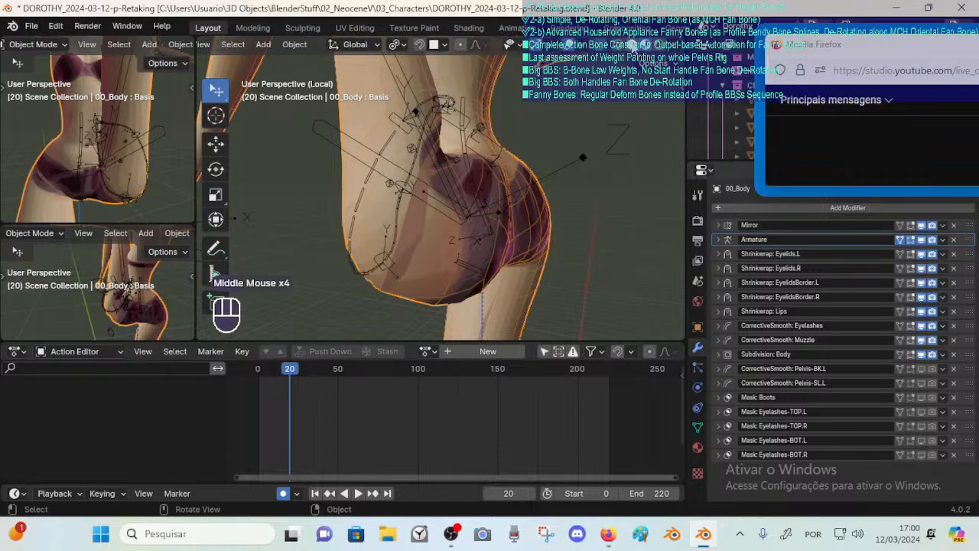
{"action": "left_click", "coordinate": [634, 44]}
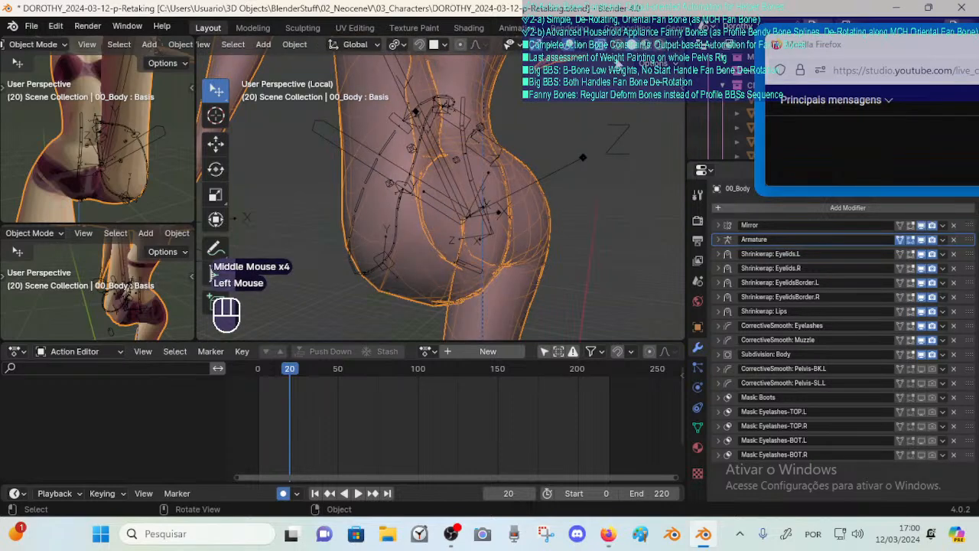
{"action": "key", "text": "alt+z"}
{"action": "middle_click_drag", "start_coordinate": [516, 184], "coordinate": [491, 174]}
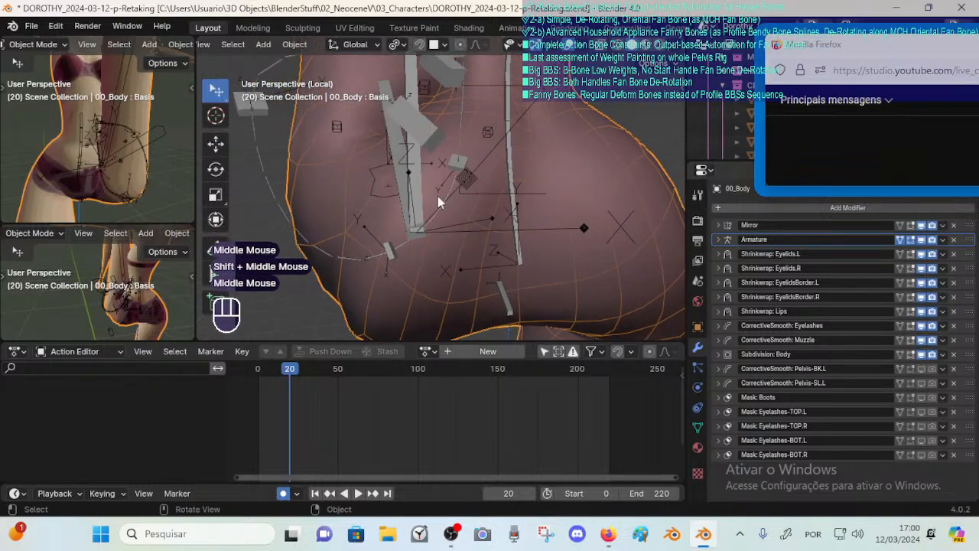
{"action": "middle_click_drag", "start_coordinate": [438, 196], "coordinate": [411, 233]}
{"action": "middle_click_drag", "start_coordinate": [412, 233], "coordinate": [410, 265]}
{"action": "middle_click_drag", "start_coordinate": [410, 265], "coordinate": [463, 206]}
{"action": "middle_click_drag", "start_coordinate": [441, 230], "coordinate": [393, 293]}
{"action": "middle_click_drag", "start_coordinate": [393, 293], "coordinate": [394, 297], "text": "ctrl"}
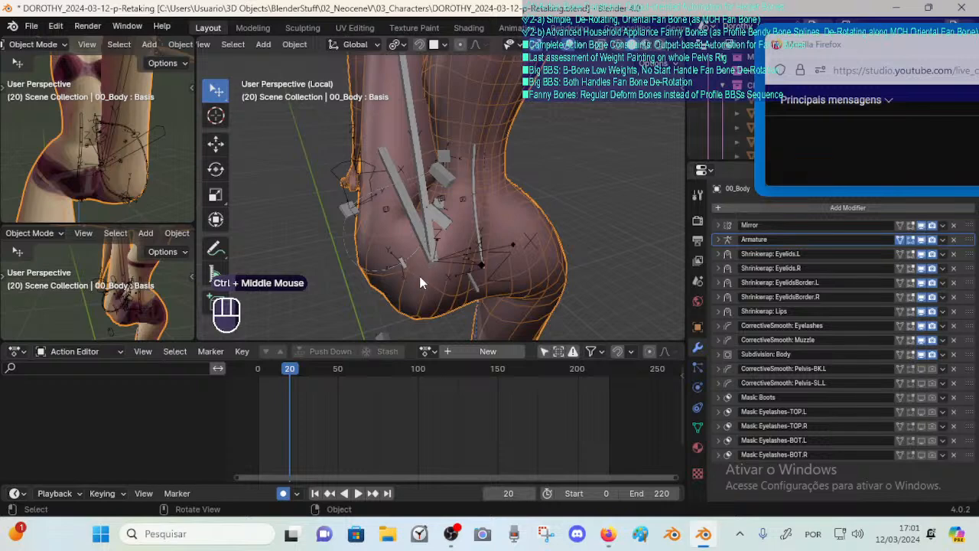
Select the single face on the lower side of the left buttock in Edit Mode and save the file.
{"action": "left_click", "coordinate": [425, 278]}
{"action": "key", "text": "Tab"}
{"action": "middle_click_drag", "start_coordinate": [455, 242], "coordinate": [449, 191]}
{"action": "key", "text": "3"}
{"action": "left_click", "coordinate": [413, 244]}
{"action": "key", "text": "alt+a"}
{"action": "left_click", "coordinate": [427, 166]}
{"action": "left_click", "coordinate": [436, 202]}
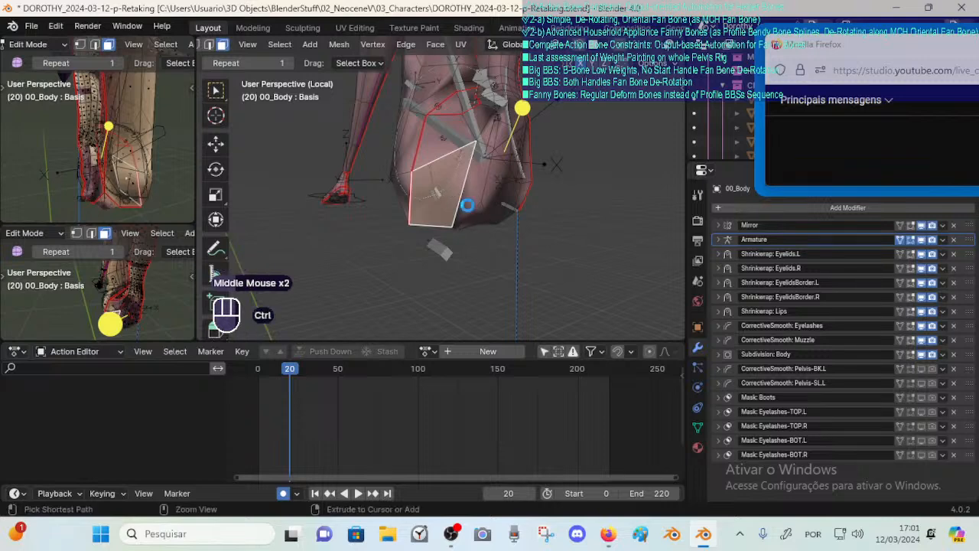
{"action": "key", "text": "ctrl+s"}
{"action": "middle_click_drag", "start_coordinate": [467, 205], "coordinate": [475, 216], "text": "shift"}
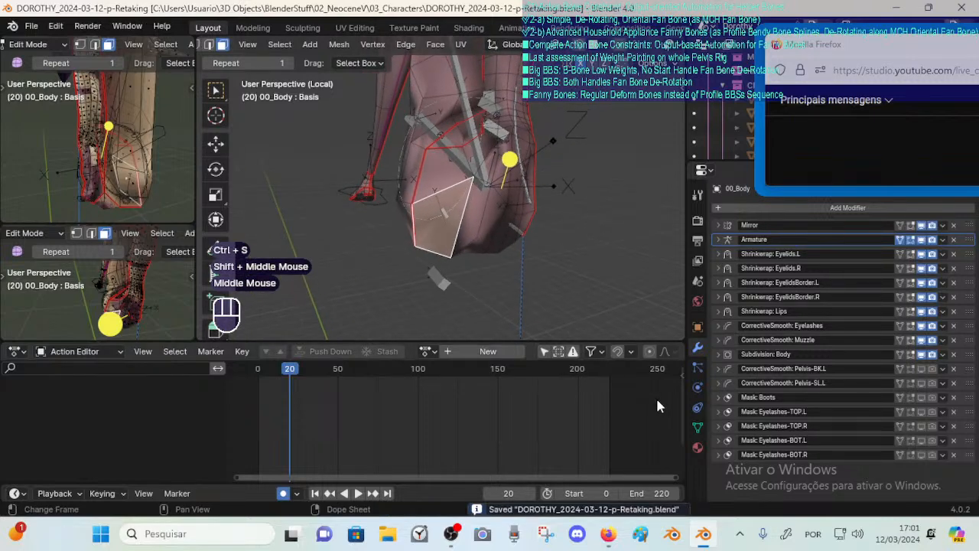
Return the viewport to material preview and mark the edges of the selected buttock face as sharp.
{"action": "left_click", "coordinate": [697, 447]}
{"action": "middle_click_drag", "start_coordinate": [642, 48], "coordinate": [493, 52]}
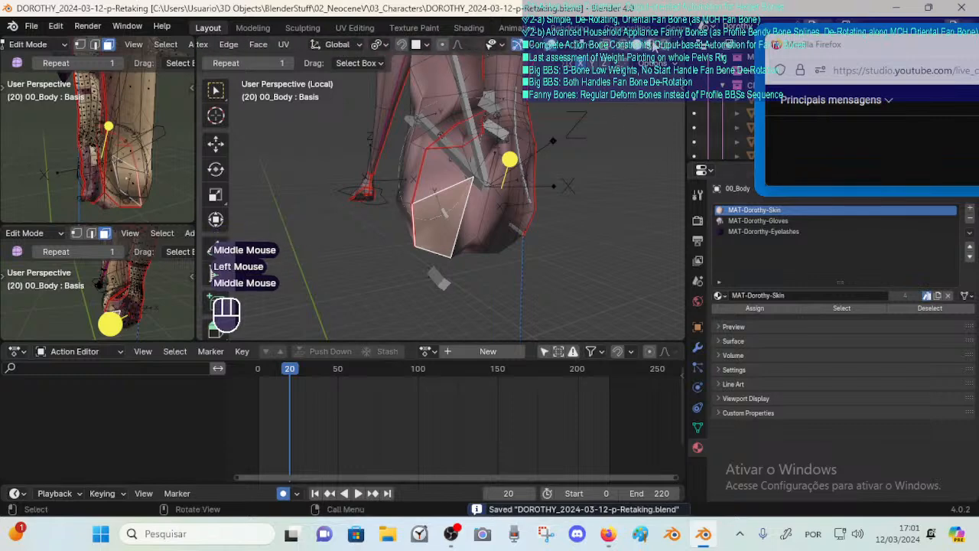
{"action": "left_click", "coordinate": [649, 47]}
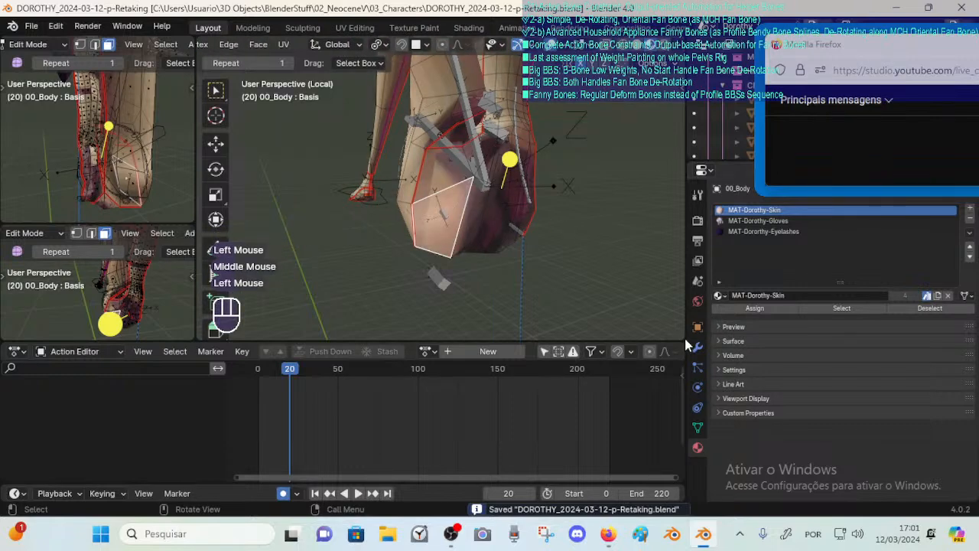
{"action": "middle_click_drag", "start_coordinate": [618, 259], "coordinate": [474, 199], "text": "ctrl"}
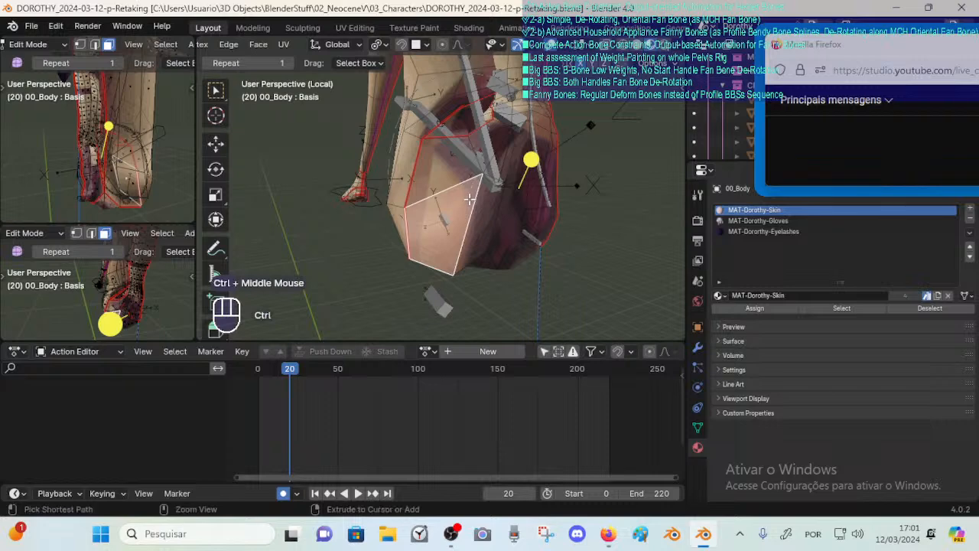
{"action": "key", "text": "ctrl+e"}
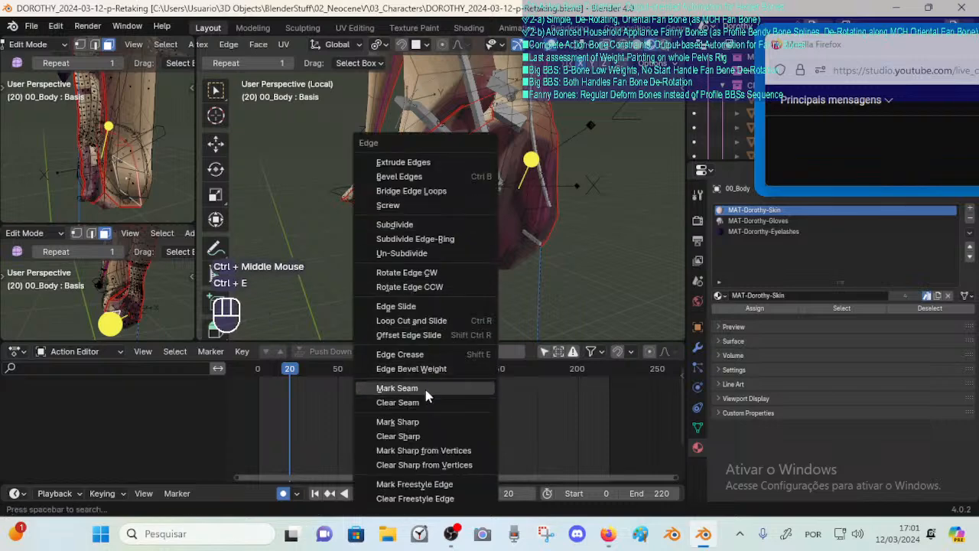
{"action": "left_click", "coordinate": [432, 426]}
{"action": "key", "text": "alt+a"}
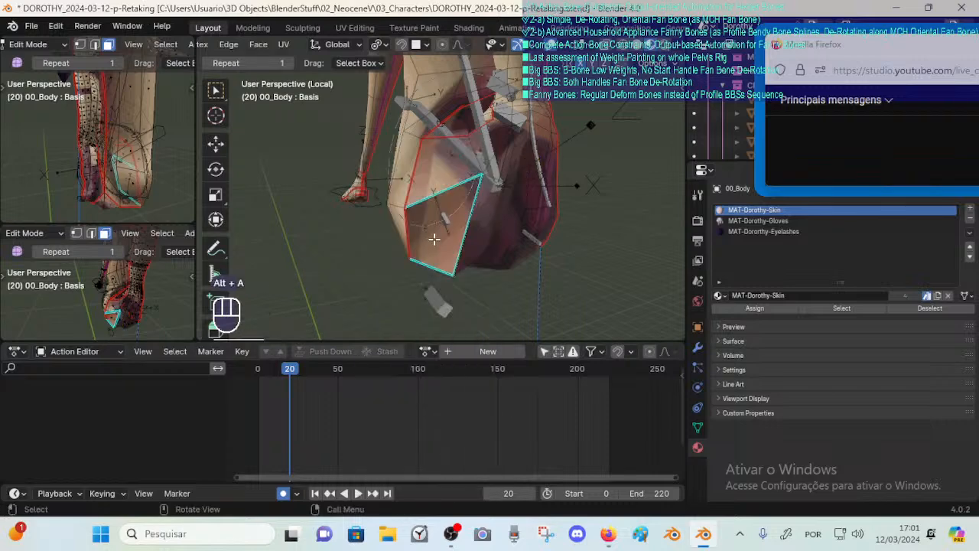
Examine the sharp-edged face on the posed left buttock in and out of Edit Mode.
{"action": "middle_click_drag", "start_coordinate": [466, 237], "coordinate": [487, 230]}
{"action": "key", "text": "ctrl+Tab"}
{"action": "left_click", "coordinate": [501, 244]}
{"action": "key", "text": "Tab"}
{"action": "key", "text": "alt+a"}
{"action": "middle_click_drag", "start_coordinate": [488, 230], "coordinate": [501, 214], "text": "ctrl"}
{"action": "mouse_move", "coordinate": [500, 214]}
{"action": "middle_mouse_down"}
{"action": "mouse_move", "coordinate": [488, 216]}
{"action": "mouse_move", "coordinate": [584, 183]}
{"action": "mouse_move", "coordinate": [546, 161]}
{"action": "mouse_move", "coordinate": [526, 191]}
{"action": "mouse_move", "coordinate": [486, 202]}
{"action": "middle_mouse_up"}
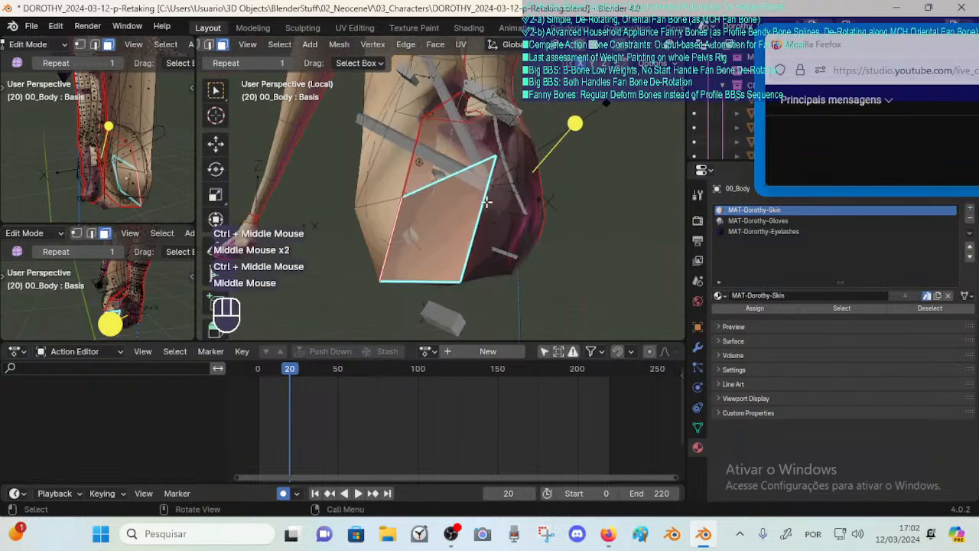
Turn off the Armature modifier's on-cage display and examine the sharp-edged face on the undeformed body in Edit Mode.
{"action": "key", "text": "ctrl+Tab"}
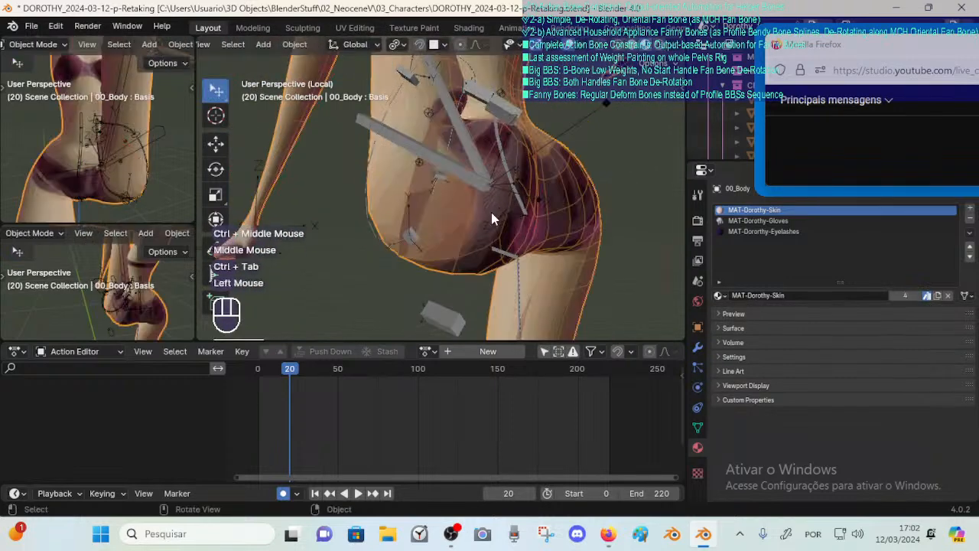
{"action": "left_click", "coordinate": [698, 348]}
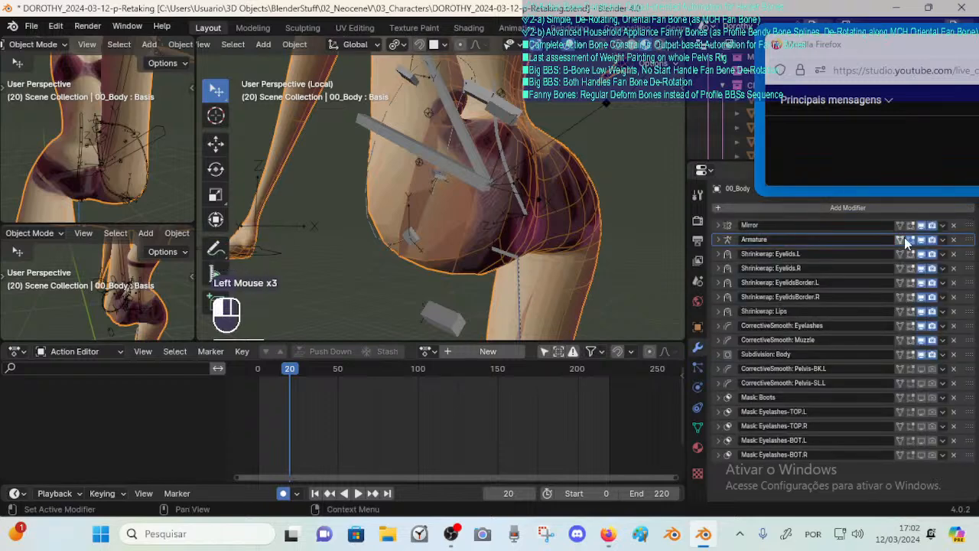
{"action": "left_click", "coordinate": [558, 215]}
{"action": "key", "text": "Tab"}
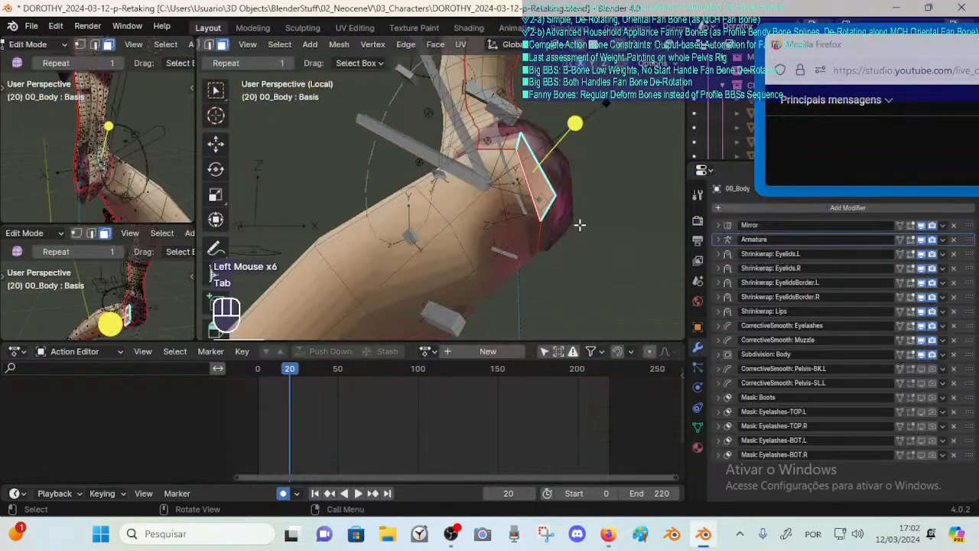
{"action": "middle_click_drag", "start_coordinate": [579, 225], "coordinate": [489, 240]}
{"action": "key", "text": "alt+a"}
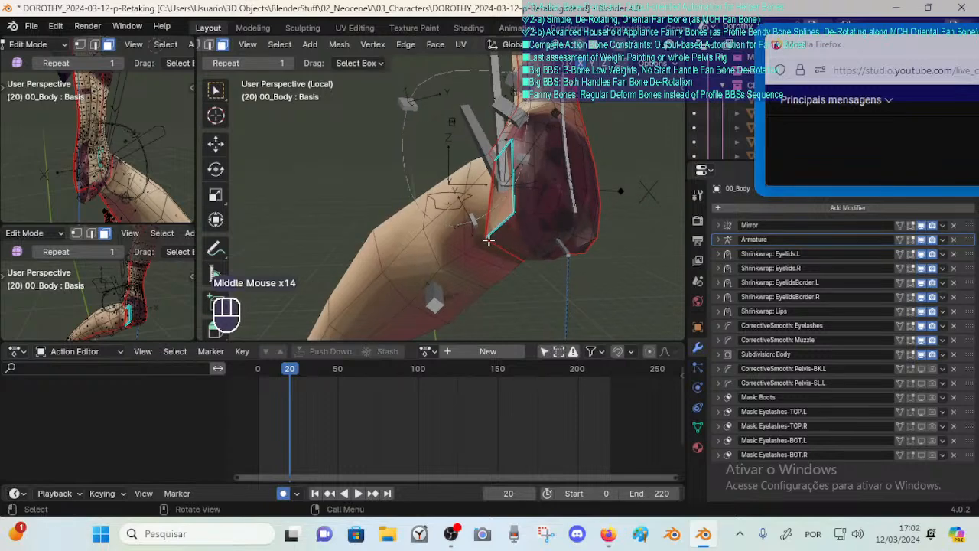
{"action": "middle_click_drag", "start_coordinate": [491, 205], "coordinate": [469, 201]}
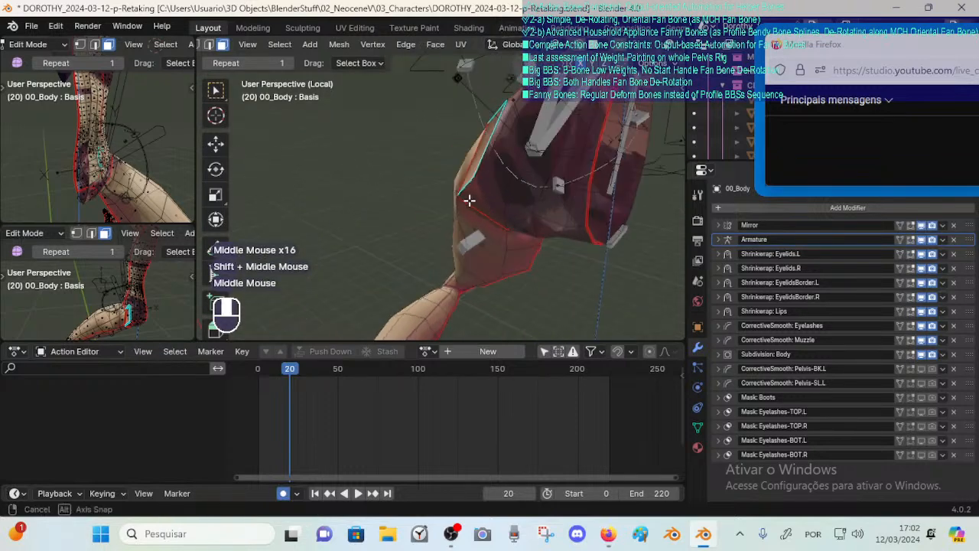
{"action": "middle_click_drag", "start_coordinate": [501, 240], "coordinate": [469, 225]}
{"action": "key", "text": "ctrl+r"}
{"action": "key", "text": "ctrl+r"}
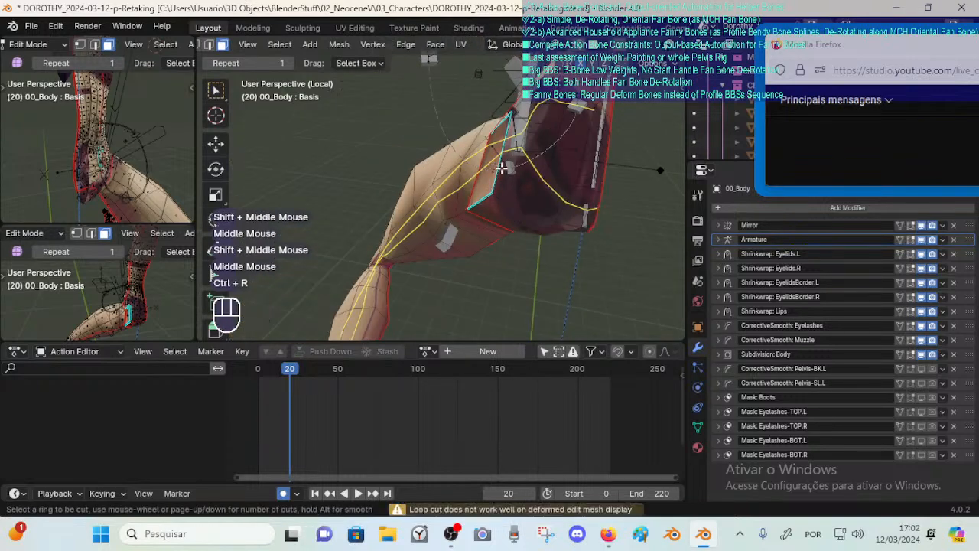
{"action": "right_click", "coordinate": [502, 170]}
{"action": "middle_click_drag", "start_coordinate": [502, 170], "coordinate": [530, 185]}
{"action": "key", "text": "ctrl+r"}
{"action": "right_click", "coordinate": [530, 181]}
{"action": "key", "text": "ctrl+r"}
{"action": "right_click", "coordinate": [530, 165]}
{"action": "key", "text": "ctrl+r"}
{"action": "key", "text": "k"}
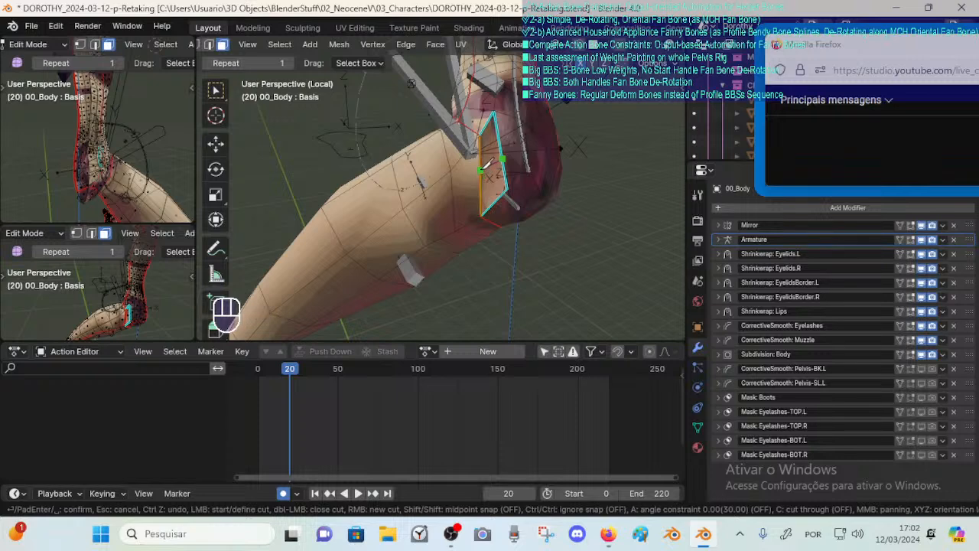
{"action": "key", "text": "Escape"}
{"action": "middle_click_drag", "start_coordinate": [487, 164], "coordinate": [473, 178]}
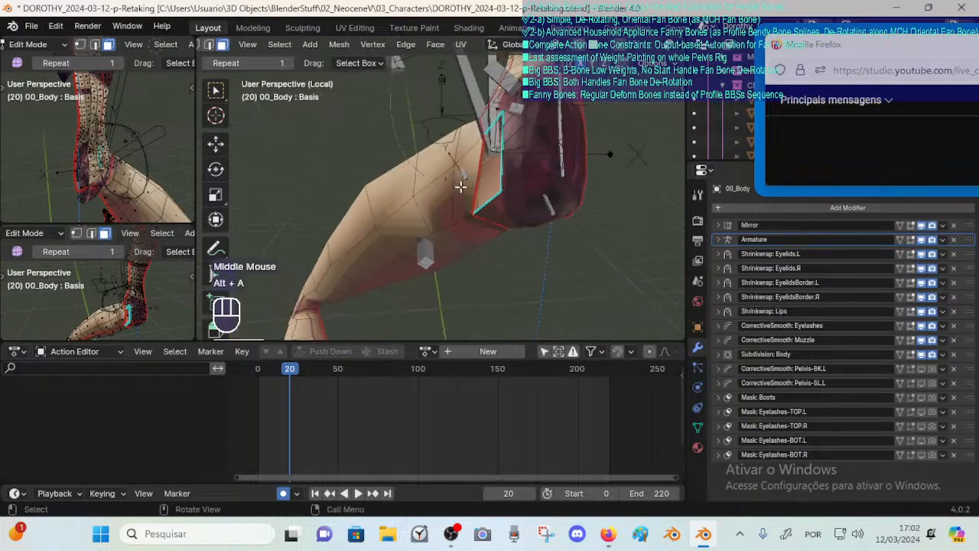
Switch to edge selection and add a loop cut across the left buttock beside the sharp-edged face, keeping the edge slide at 0.
{"action": "key", "text": "2"}
{"action": "left_click", "coordinate": [475, 179]}
{"action": "key", "text": "ctrl+e"}
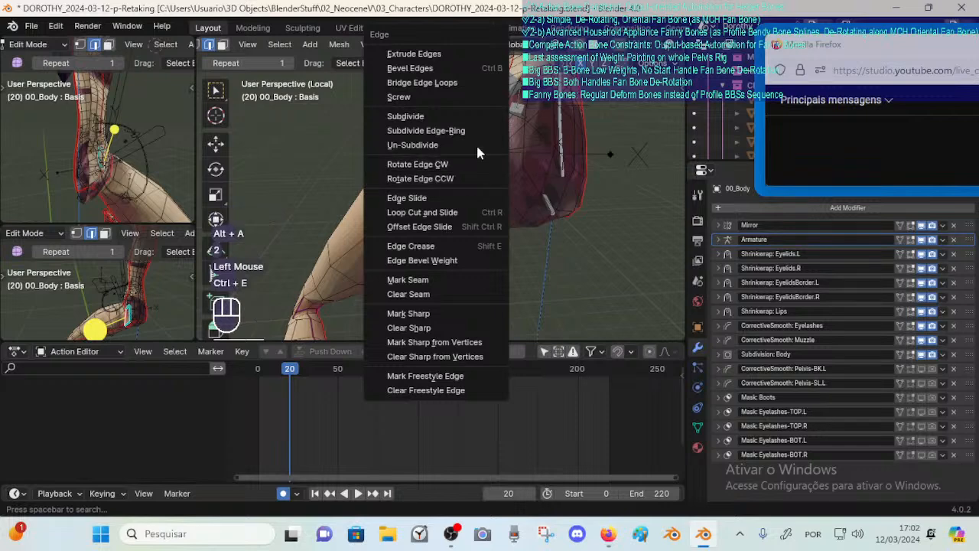
{"action": "middle_click_drag", "start_coordinate": [475, 123], "coordinate": [498, 168], "text": "shift"}
{"action": "key", "text": "alt+a"}
{"action": "key", "text": "ctrl+r"}
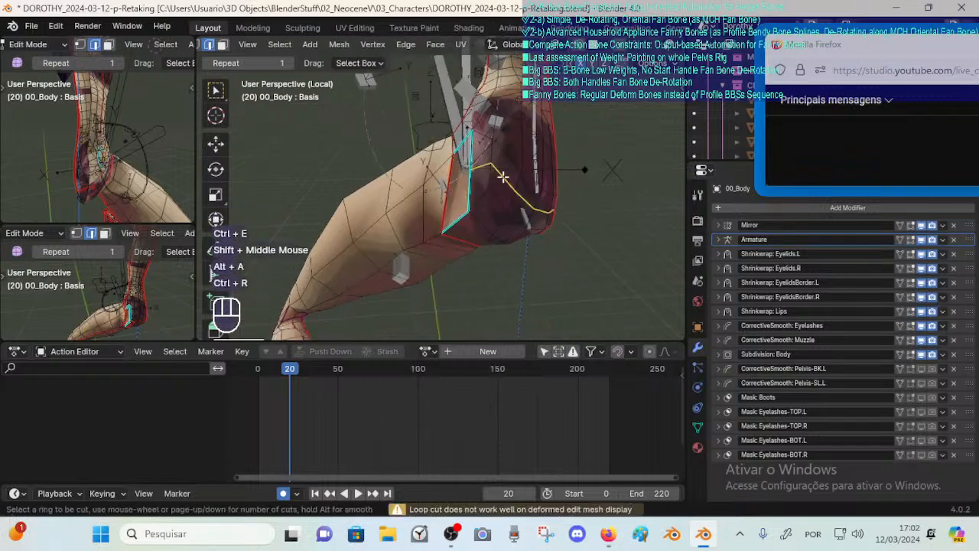
{"action": "left_click", "coordinate": [502, 178]}
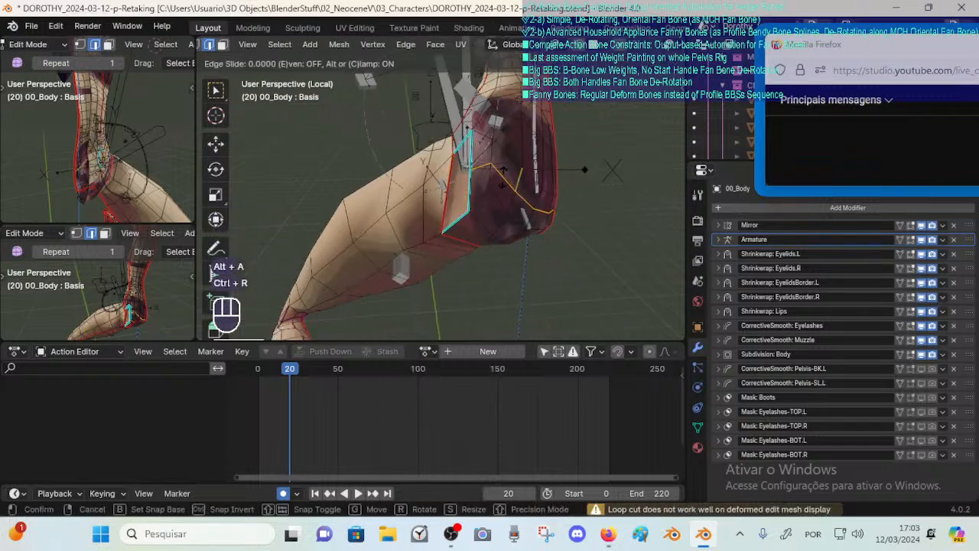
{"action": "left_click", "coordinate": [503, 177]}
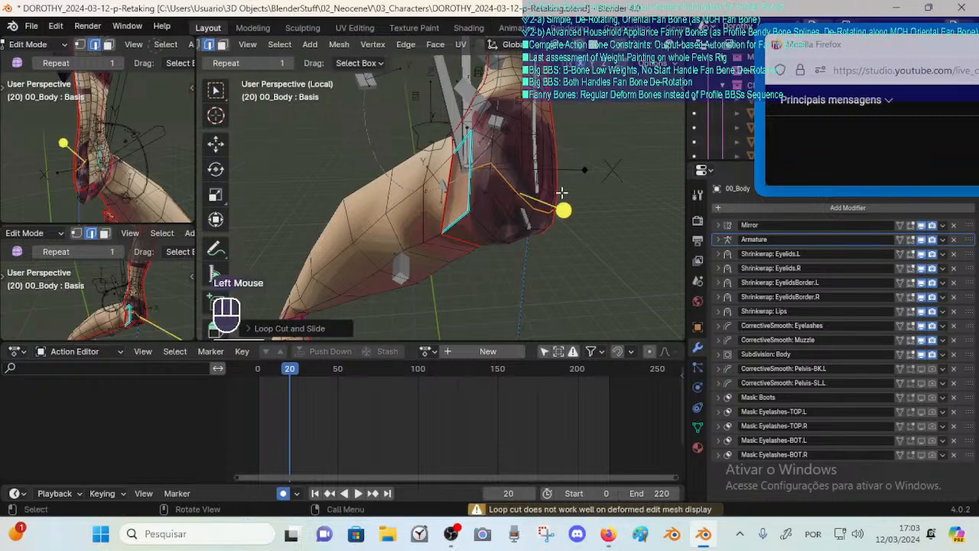
Switch to vertex selection, clear the selection and cut new edges across the back of the upper left thigh with the Knife tool.
{"action": "middle_click_drag", "start_coordinate": [562, 193], "coordinate": [522, 184]}
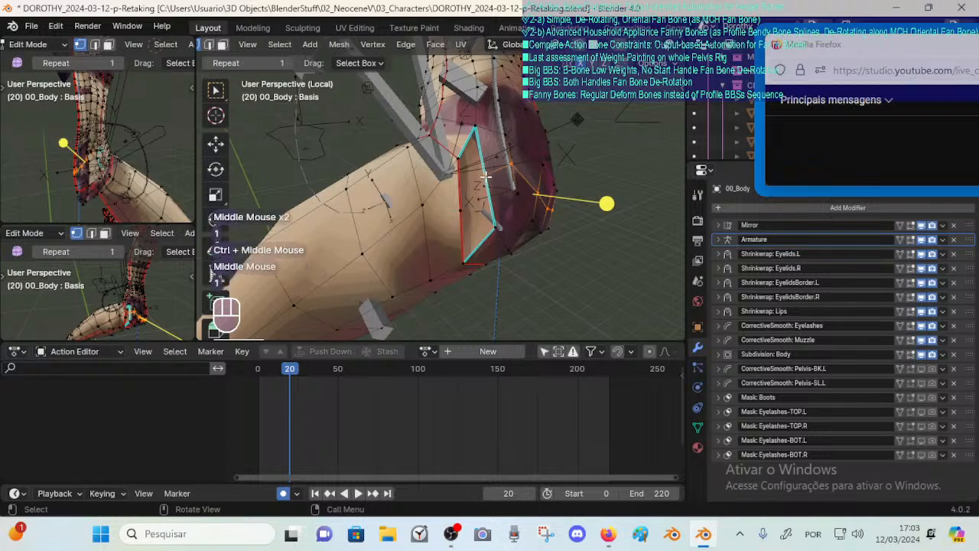
{"action": "left_click", "coordinate": [486, 177]}
{"action": "key", "text": "alt+a"}
{"action": "key", "text": "k"}
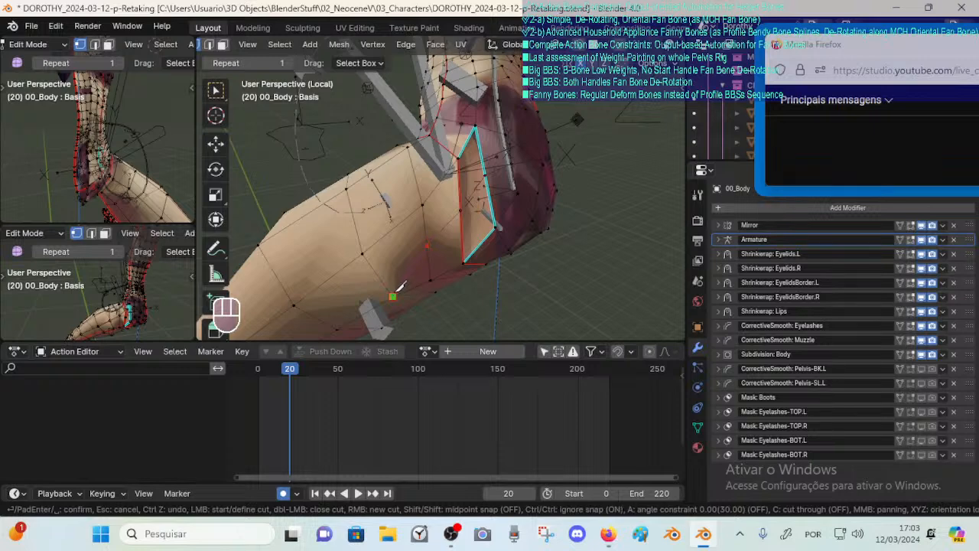
{"action": "middle_click_drag", "start_coordinate": [409, 269], "coordinate": [433, 216]}
Slide a vertex near the sharp-edged faces on the left buttock along its connecting edge.
{"action": "left_click", "coordinate": [463, 186], "text": "alt+shift"}
{"action": "middle_click_drag", "start_coordinate": [462, 186], "coordinate": [483, 287]}
{"action": "key", "text": "alt+a"}
{"action": "left_click", "coordinate": [489, 222], "text": "alt+shift"}
{"action": "key", "text": "1"}
{"action": "left_click", "coordinate": [450, 255]}
{"action": "middle_click_drag", "start_coordinate": [483, 287], "coordinate": [478, 230], "text": "shift"}
{"action": "middle_click_drag", "start_coordinate": [478, 229], "coordinate": [505, 188]}
{"action": "key", "text": "shift+v"}
{"action": "left_click", "coordinate": [477, 184], "text": "shift"}
Smooth the selected faces around the left buttock's sharp outline.
{"action": "middle_click_drag", "start_coordinate": [505, 188], "coordinate": [490, 225], "text": "shift"}
{"action": "middle_click_drag", "start_coordinate": [490, 225], "coordinate": [464, 157]}
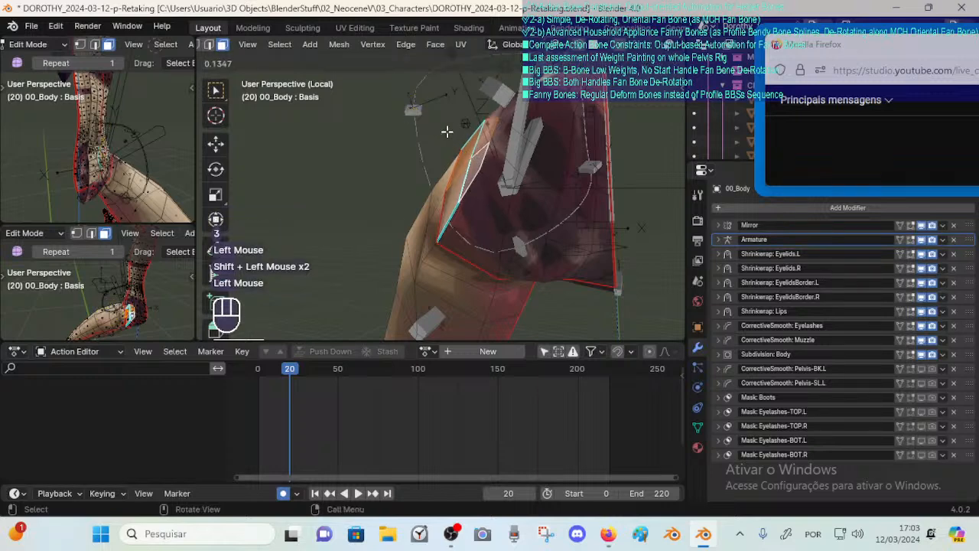
{"action": "middle_click_drag", "start_coordinate": [472, 141], "coordinate": [397, 252]}
Move two vertices individually where the upper thigh meets the left buttock to even out the new topology.
{"action": "key", "text": "1"}
{"action": "left_click", "coordinate": [475, 160]}
{"action": "key", "text": "g"}
{"action": "left_click", "coordinate": [446, 150], "text": "shift"}
{"action": "left_click", "coordinate": [461, 186]}
{"action": "key", "text": "g"}
{"action": "left_click", "coordinate": [449, 191], "text": "shift"}
Move individual vertices on the outer upper thigh to even the spacing around the hip.
{"action": "left_click", "coordinate": [422, 232]}
{"action": "key", "text": "g"}
{"action": "left_click", "coordinate": [501, 214], "text": "shift"}
{"action": "key", "text": "g"}
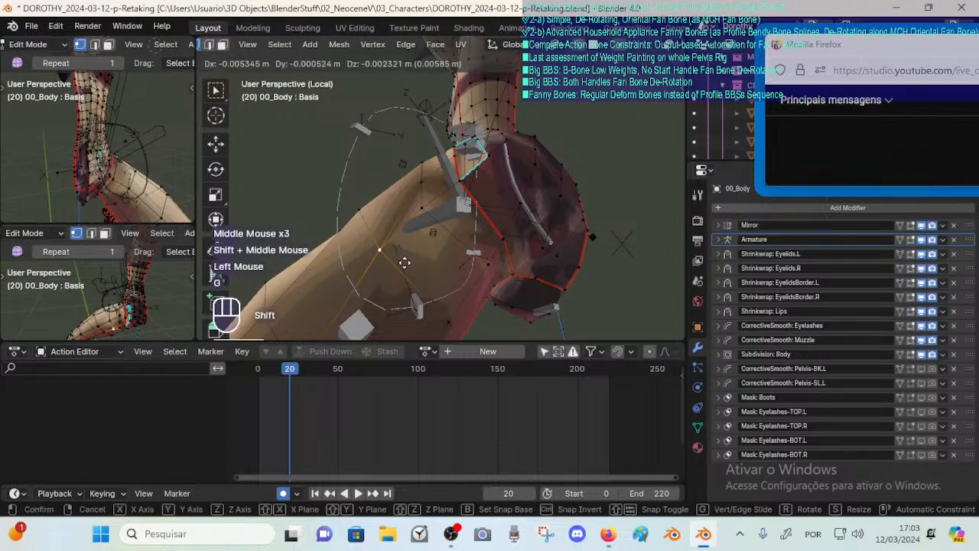
{"action": "left_click", "coordinate": [406, 257], "text": "shift"}
{"action": "left_click", "coordinate": [431, 208]}
{"action": "key", "text": "g"}
{"action": "left_click", "coordinate": [478, 233], "text": "shift"}
Slide three vertices along their edges, from the hip crease down the outer thigh.
{"action": "left_click", "coordinate": [459, 138]}
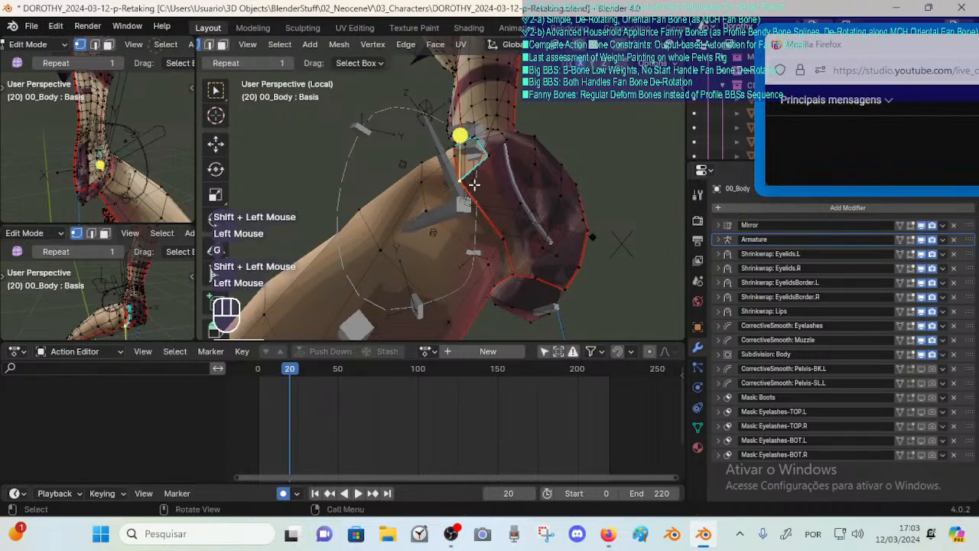
{"action": "middle_click_drag", "start_coordinate": [459, 138], "coordinate": [447, 176]}
{"action": "key", "text": "shift+v"}
{"action": "left_click", "coordinate": [446, 212], "text": "shift"}
{"action": "left_click", "coordinate": [442, 217]}
{"action": "key", "text": "shift+v"}
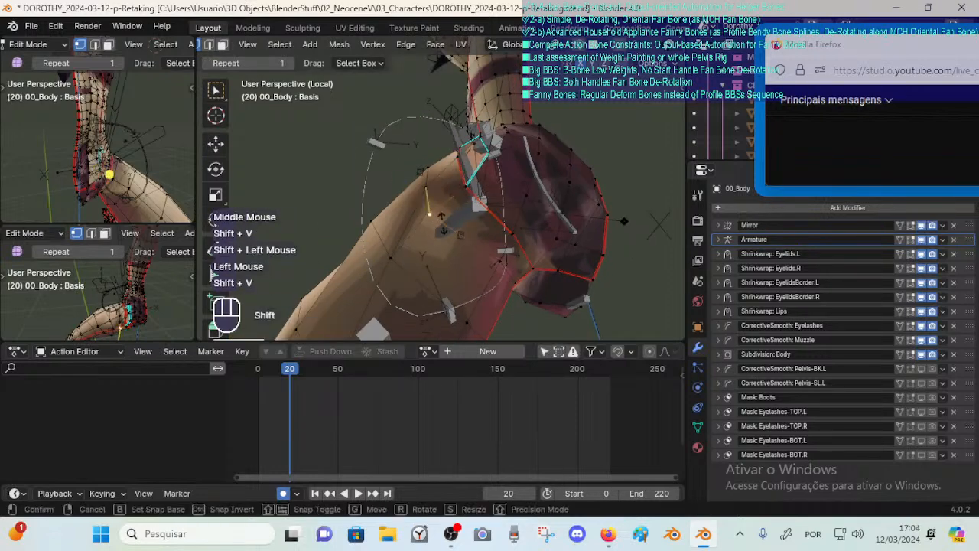
{"action": "left_click", "coordinate": [449, 226], "text": "shift"}
{"action": "key", "text": "shift+v"}
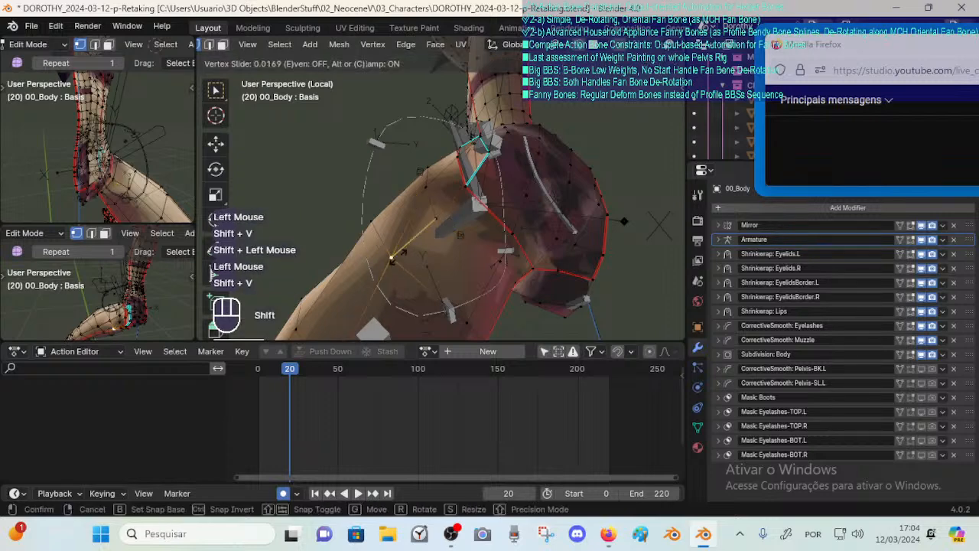
{"action": "left_click", "coordinate": [391, 264], "text": "shift"}
Examine the mesh around the left buttock's sharp-edged faces from several angles, selecting individual vertices and faces.
{"action": "middle_click_drag", "start_coordinate": [391, 264], "coordinate": [459, 214]}
{"action": "middle_click_drag", "start_coordinate": [458, 214], "coordinate": [469, 164]}
{"action": "middle_click_drag", "start_coordinate": [468, 163], "coordinate": [444, 195]}
{"action": "middle_click_drag", "start_coordinate": [444, 195], "coordinate": [464, 198]}
{"action": "key", "text": "3"}
{"action": "left_click", "coordinate": [395, 235], "text": "alt+shift"}
{"action": "key", "text": "alt+a"}
{"action": "key", "text": "1"}
{"action": "left_click", "coordinate": [407, 197]}
{"action": "key", "text": "3"}
{"action": "left_click", "coordinate": [428, 184]}
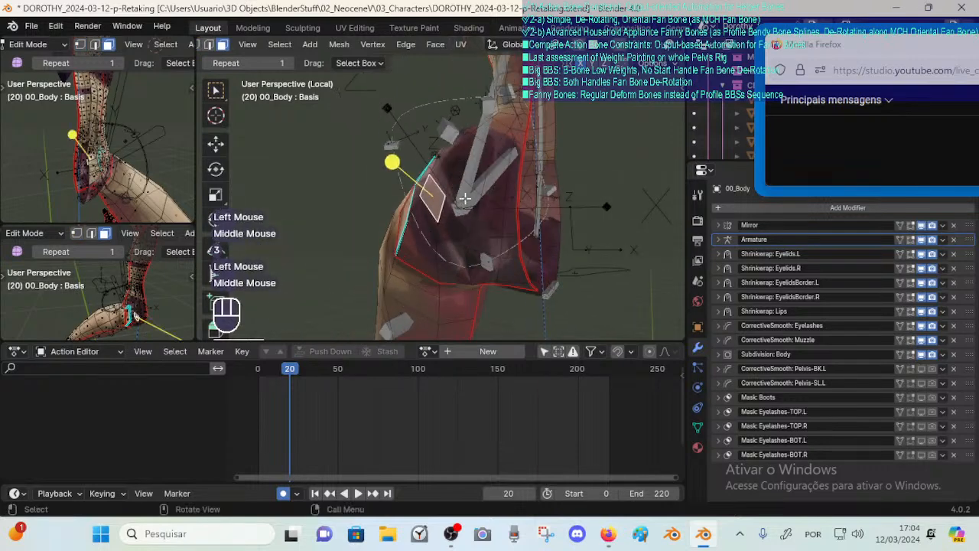
Move the lower corner vertex of the sharp outline and two vertices along the fold under the left buttock.
{"action": "key", "text": "1"}
{"action": "left_click", "coordinate": [400, 256]}
{"action": "key", "text": "g"}
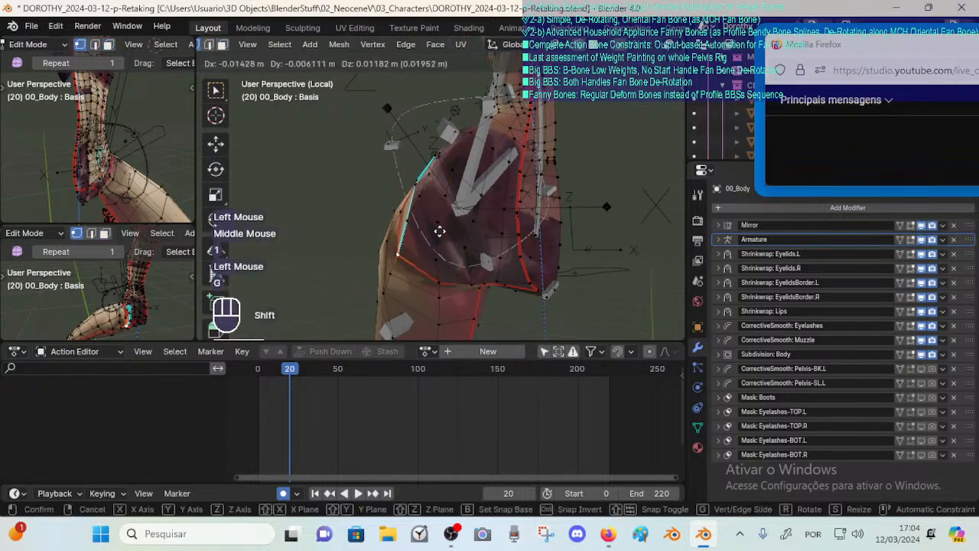
{"action": "left_click", "coordinate": [456, 208], "text": "shift"}
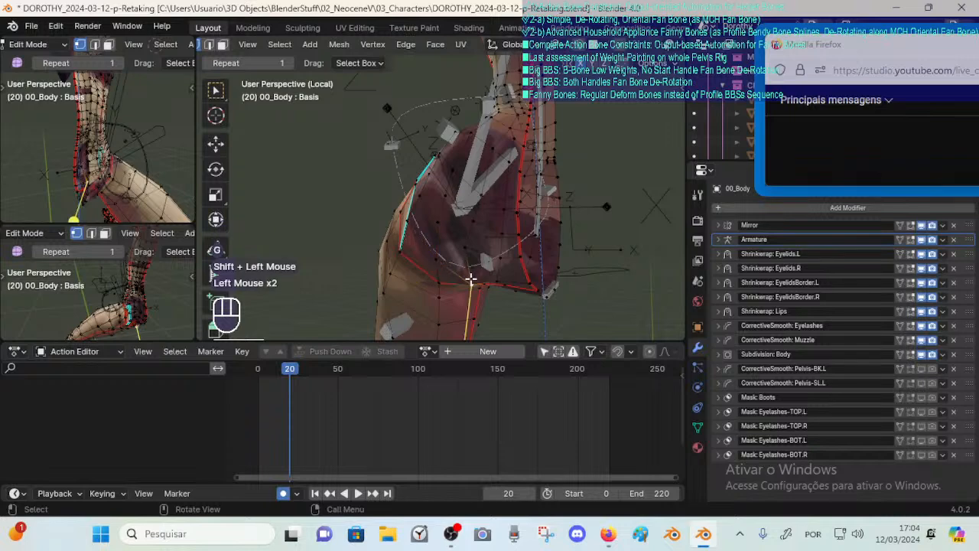
{"action": "middle_click_drag", "start_coordinate": [470, 279], "coordinate": [475, 248]}
{"action": "key", "text": "g"}
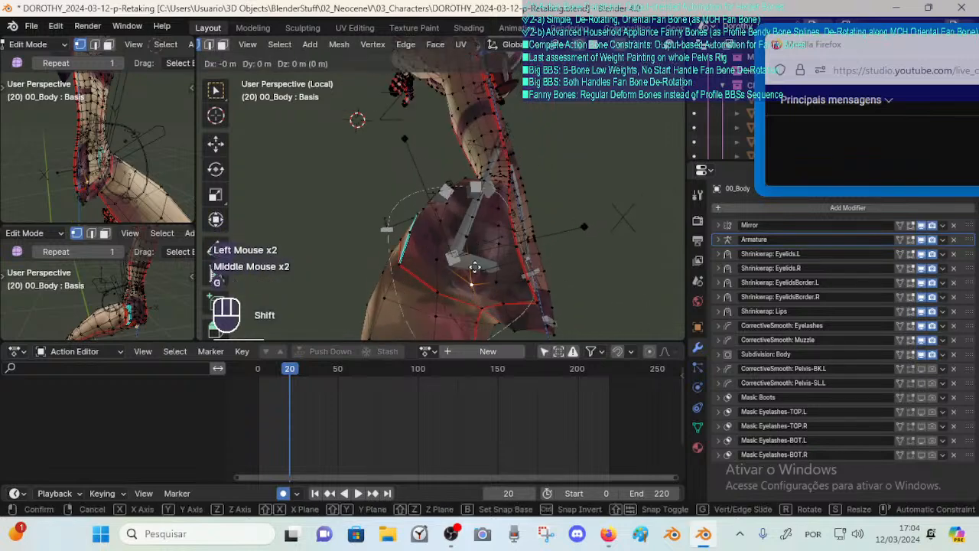
{"action": "left_click", "coordinate": [476, 228], "text": "shift"}
{"action": "left_click", "coordinate": [437, 288]}
{"action": "key", "text": "g"}
{"action": "left_click", "coordinate": [430, 276], "text": "shift"}
Reposition the lower corners of the sharp outline and a neighbouring vertex on the left buttock's side.
{"action": "left_click", "coordinate": [404, 255]}
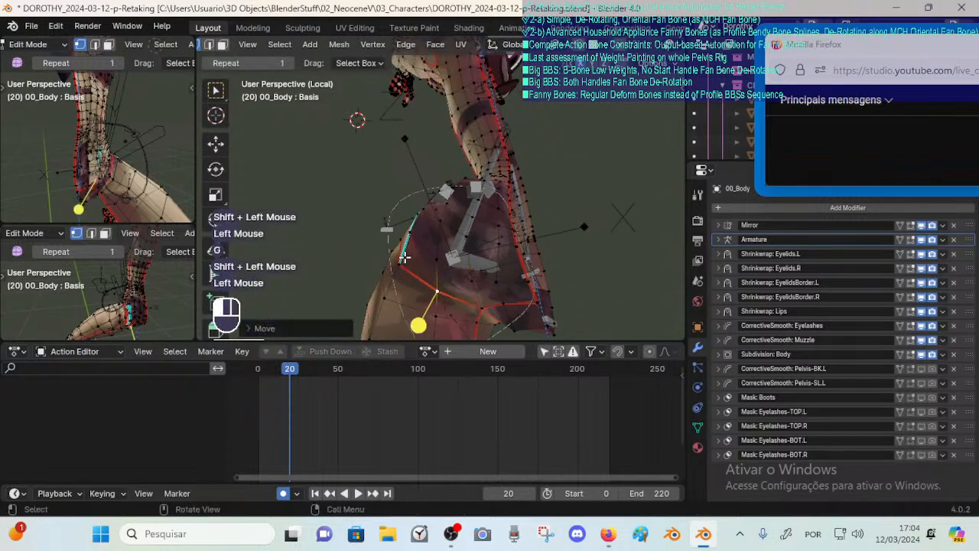
{"action": "middle_click_drag", "start_coordinate": [404, 256], "coordinate": [459, 260]}
{"action": "middle_click_drag", "start_coordinate": [459, 260], "coordinate": [428, 271]}
{"action": "key", "text": "g"}
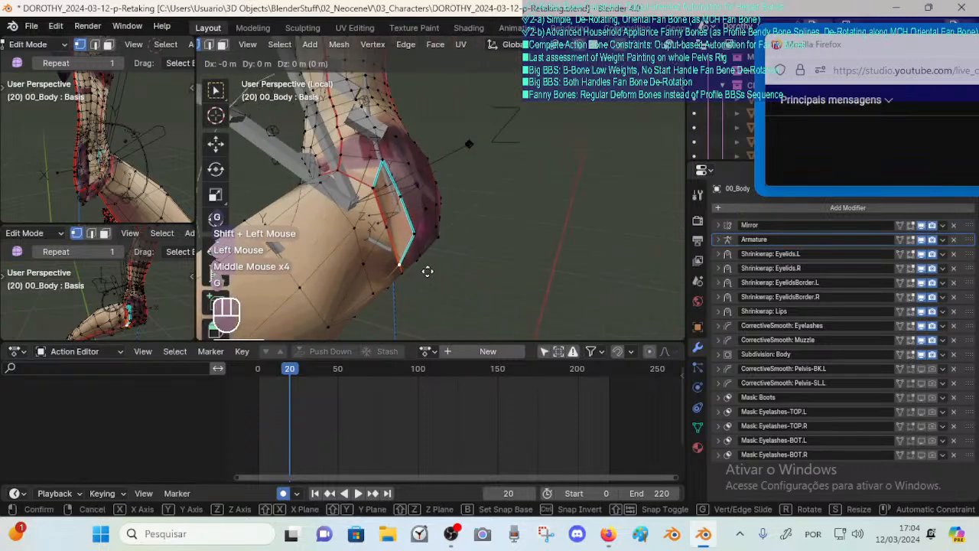
{"action": "left_click", "coordinate": [429, 280], "text": "shift"}
{"action": "middle_click_drag", "start_coordinate": [423, 231], "coordinate": [432, 230]}
{"action": "key", "text": "g"}
{"action": "left_click", "coordinate": [446, 227], "text": "shift"}
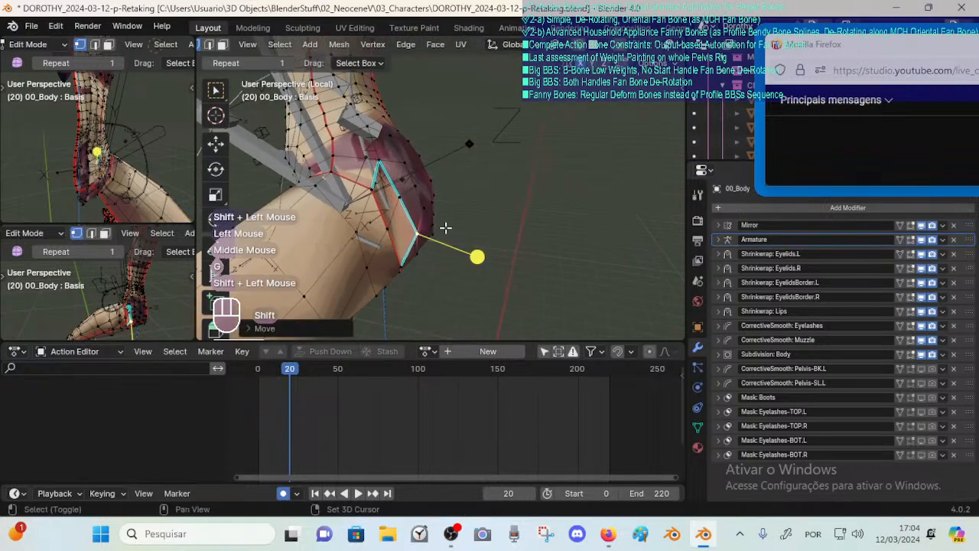
{"action": "key", "text": "g"}
{"action": "left_click", "coordinate": [418, 184], "text": "shift"}
Select three adjoining faces on the left buttock's side and smooth them.
{"action": "left_click", "coordinate": [468, 184]}
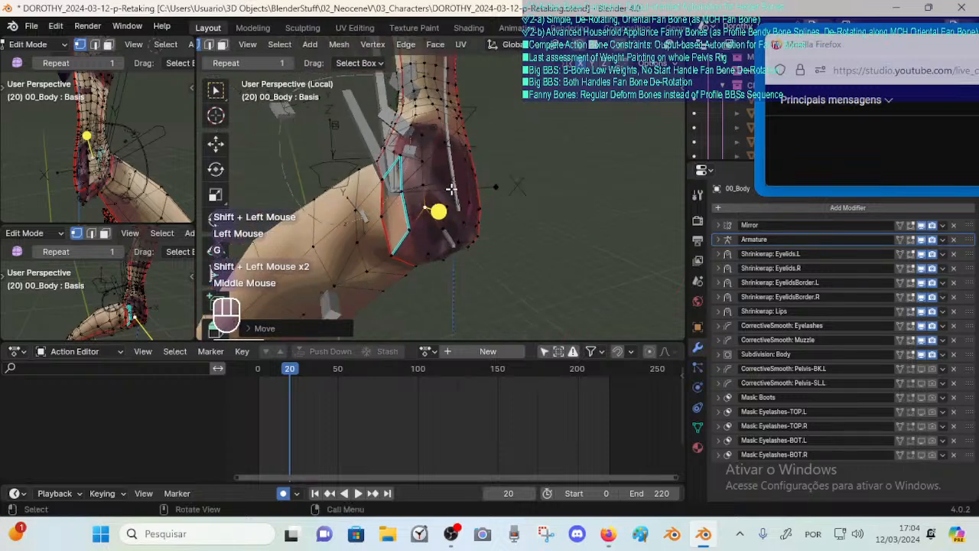
{"action": "middle_click_drag", "start_coordinate": [469, 188], "coordinate": [441, 195]}
{"action": "key", "text": "3"}
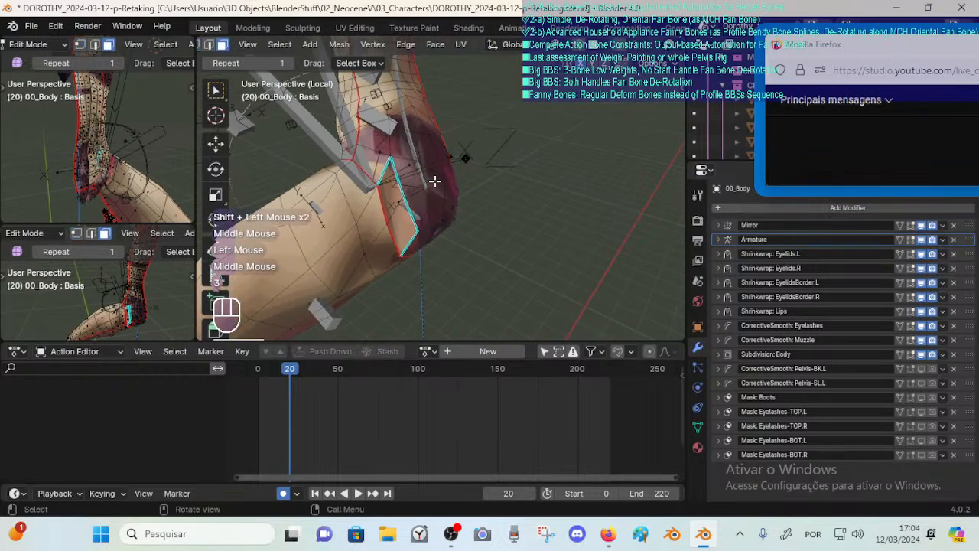
{"action": "left_click", "coordinate": [435, 180]}
{"action": "left_click", "coordinate": [425, 153], "text": "shift"}
{"action": "left_click", "coordinate": [433, 200], "text": "shift"}
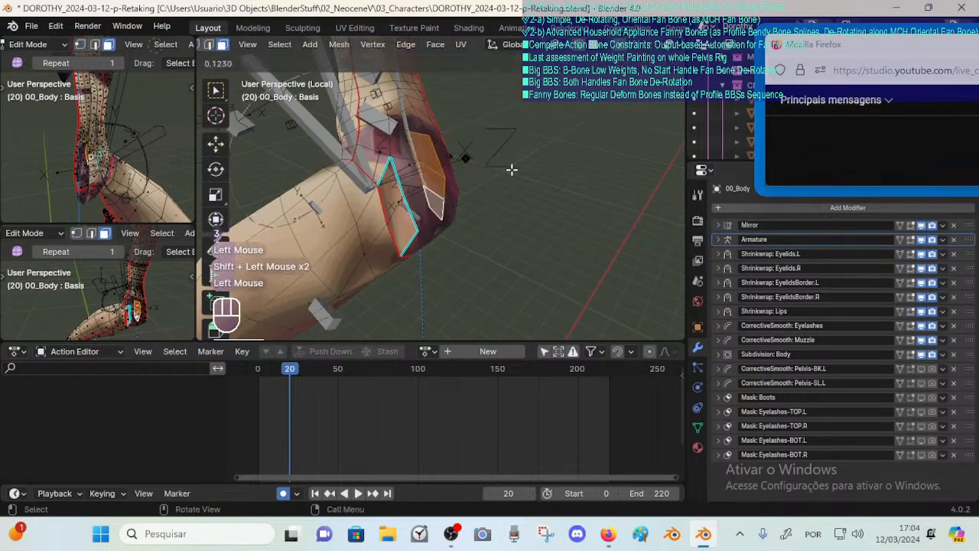
{"action": "left_click", "coordinate": [477, 168]}
Select the faces at the sharp outline of the left buttock and smooth them.
{"action": "left_click", "coordinate": [431, 186], "text": "shift"}
{"action": "left_click", "coordinate": [413, 191], "text": "shift"}
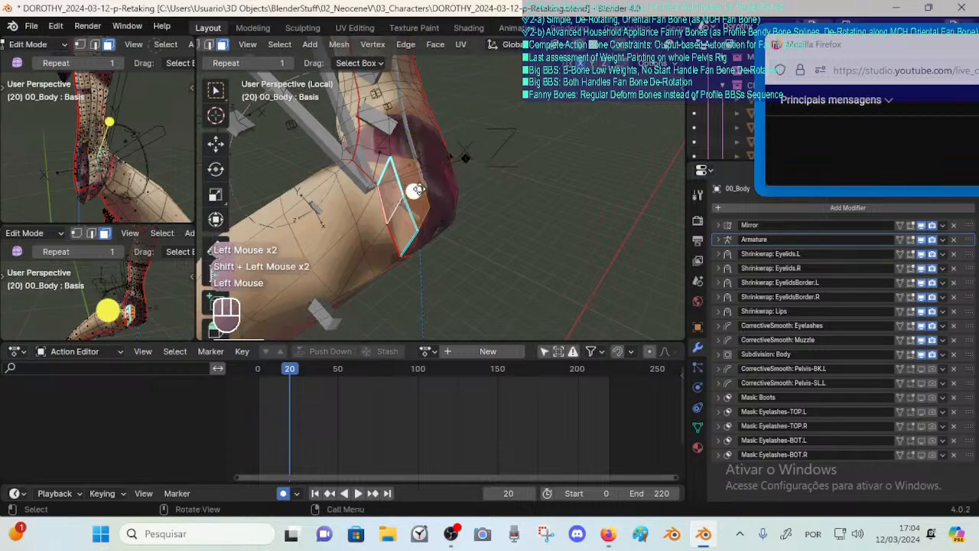
{"action": "left_click_drag", "start_coordinate": [418, 190], "coordinate": [445, 192]}
Move the top vertex of the left buttock's sharp outline slightly.
{"action": "key", "text": "1"}
{"action": "left_click", "coordinate": [392, 159]}
{"action": "middle_click_drag", "start_coordinate": [439, 205], "coordinate": [461, 253], "text": "shift"}
{"action": "middle_click_drag", "start_coordinate": [461, 252], "coordinate": [413, 233]}
{"action": "middle_click_drag", "start_coordinate": [440, 238], "coordinate": [417, 223]}
{"action": "key", "text": "3"}
{"action": "left_click", "coordinate": [421, 176], "text": "alt+shift"}
{"action": "key", "text": "1"}
{"action": "left_click", "coordinate": [420, 220]}
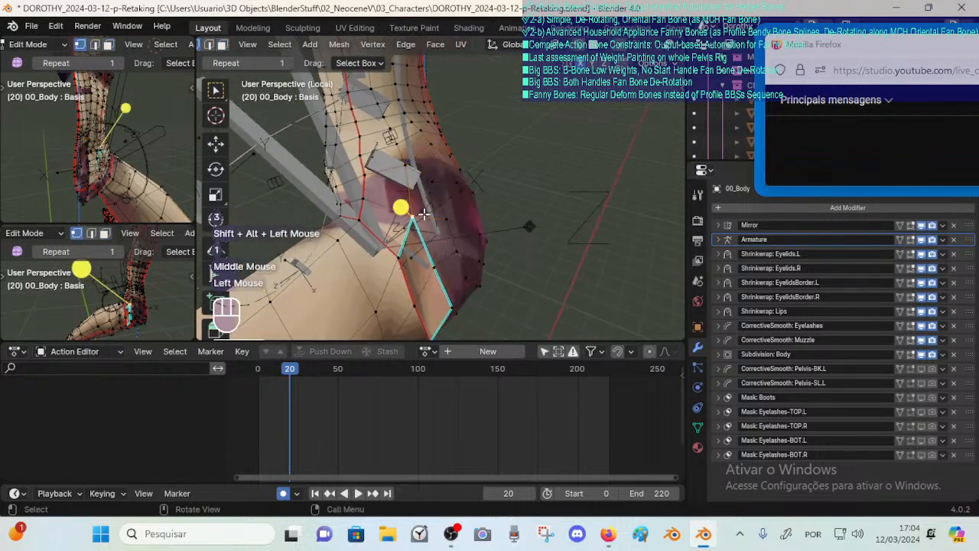
{"action": "key", "text": "g"}
{"action": "left_click", "coordinate": [428, 227], "text": "shift"}
Slide the thigh vertex beside the sharp outline and the outline's upper thigh-side corner along their edges.
{"action": "left_click", "coordinate": [394, 262]}
{"action": "left_click", "coordinate": [378, 310]}
{"action": "key", "text": "shift+v"}
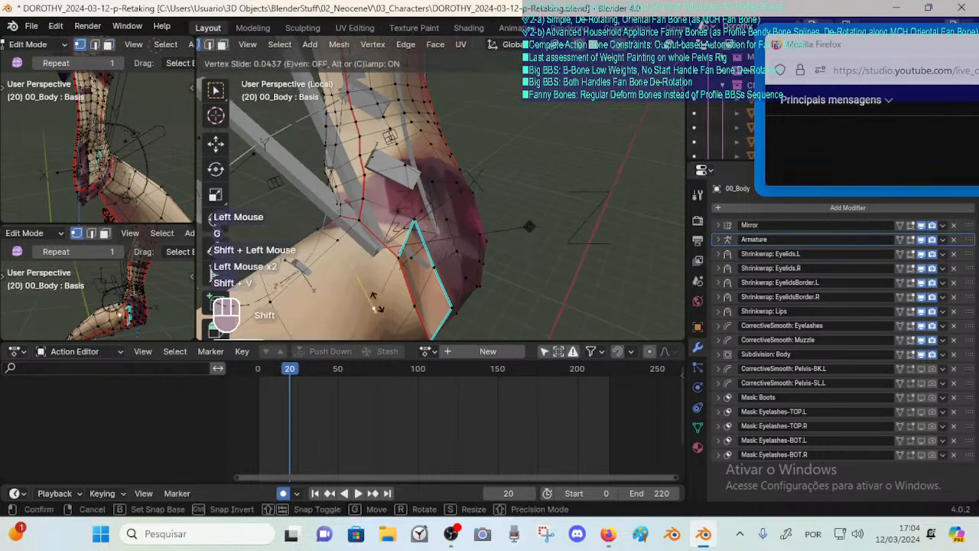
{"action": "left_click", "coordinate": [375, 293], "text": "shift"}
{"action": "left_click", "coordinate": [396, 260]}
{"action": "key", "text": "shift+v"}
{"action": "left_click", "coordinate": [403, 228], "text": "shift"}
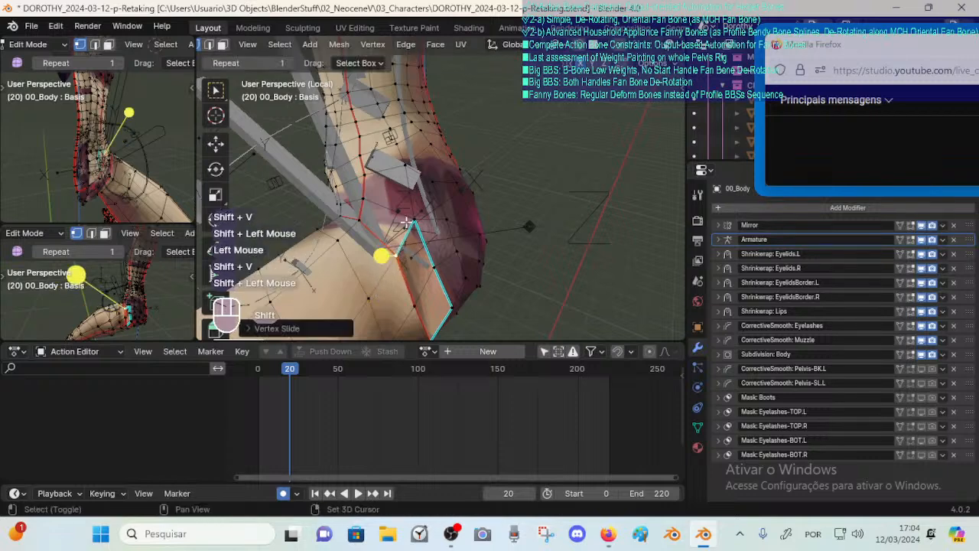
Slide the sharp outline's top vertex and the vertex above it along their vertical edges.
{"action": "left_click", "coordinate": [411, 220]}
{"action": "key", "text": "shift+v"}
{"action": "left_click", "coordinate": [415, 183], "text": "shift"}
{"action": "left_click", "coordinate": [409, 164]}
{"action": "key", "text": "shift+v"}
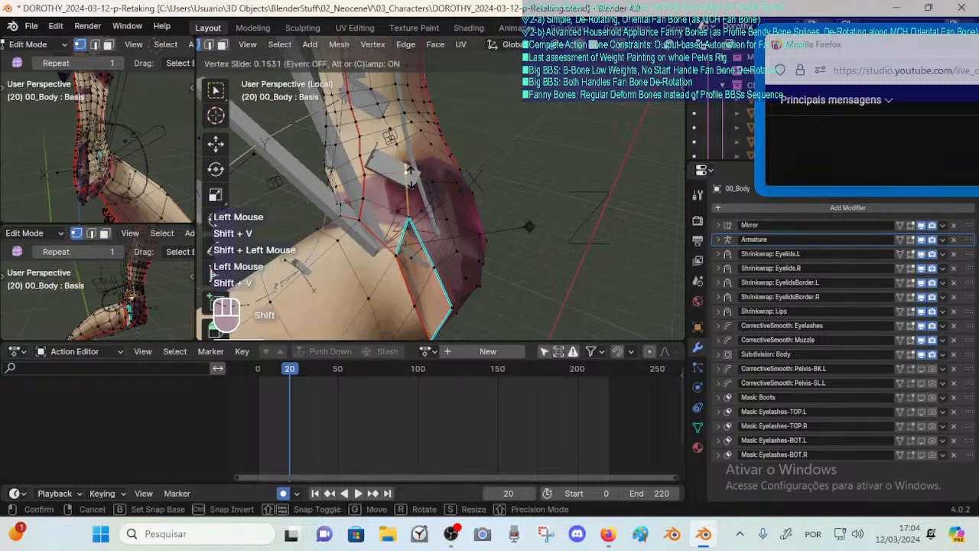
{"action": "left_click", "coordinate": [410, 177], "text": "shift"}
Slide two vertices along their edges where the upper left buttock meets the lower back.
{"action": "left_click", "coordinate": [435, 182]}
{"action": "left_click", "coordinate": [432, 152]}
{"action": "key", "text": "shift+v"}
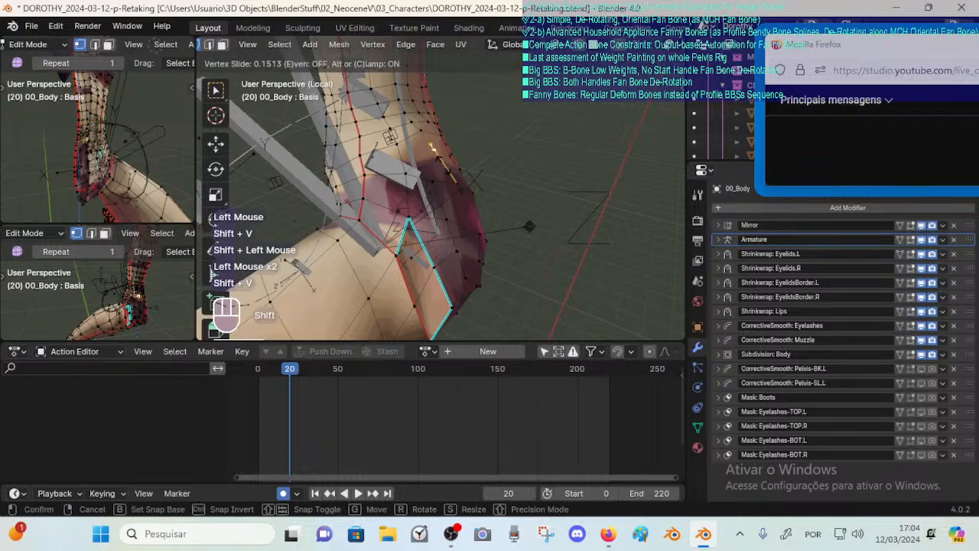
{"action": "left_click", "coordinate": [431, 143], "text": "shift"}
{"action": "left_click", "coordinate": [426, 135]}
{"action": "middle_click_drag", "start_coordinate": [426, 136], "coordinate": [410, 178]}
{"action": "key", "text": "shift+v"}
{"action": "left_click", "coordinate": [478, 155], "text": "shift"}
Slide the vertices along the upper part of the left buttock downward to space its rows evenly.
{"action": "left_click", "coordinate": [436, 156]}
{"action": "key", "text": "shift+v"}
{"action": "left_click", "coordinate": [437, 173], "text": "shift"}
{"action": "left_click", "coordinate": [437, 179]}
{"action": "left_click", "coordinate": [409, 169]}
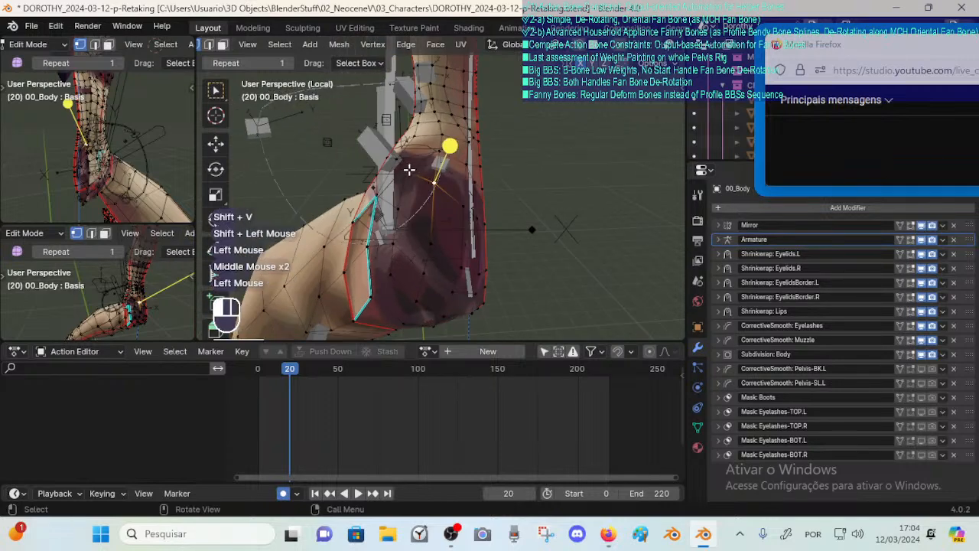
{"action": "key", "text": "shift+v"}
{"action": "left_click", "coordinate": [423, 183], "text": "shift"}
{"action": "key", "text": "shift+v"}
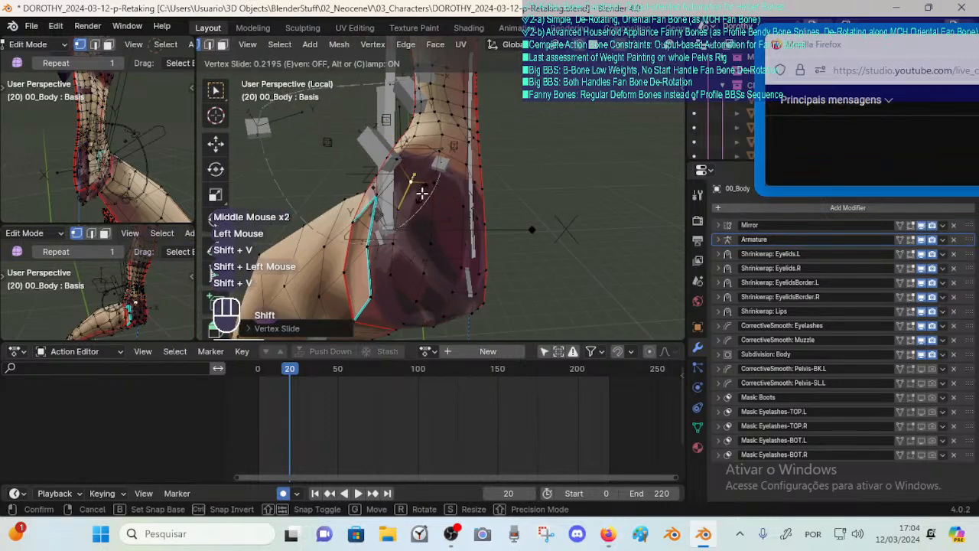
{"action": "left_click", "coordinate": [422, 193], "text": "shift"}
Switch to edge selection and slide an edge on the upper left buttock along the surface.
{"action": "left_click", "coordinate": [439, 189]}
{"action": "middle_click_drag", "start_coordinate": [506, 191], "coordinate": [466, 181]}
{"action": "key", "text": "2"}
{"action": "left_click", "coordinate": [460, 208]}
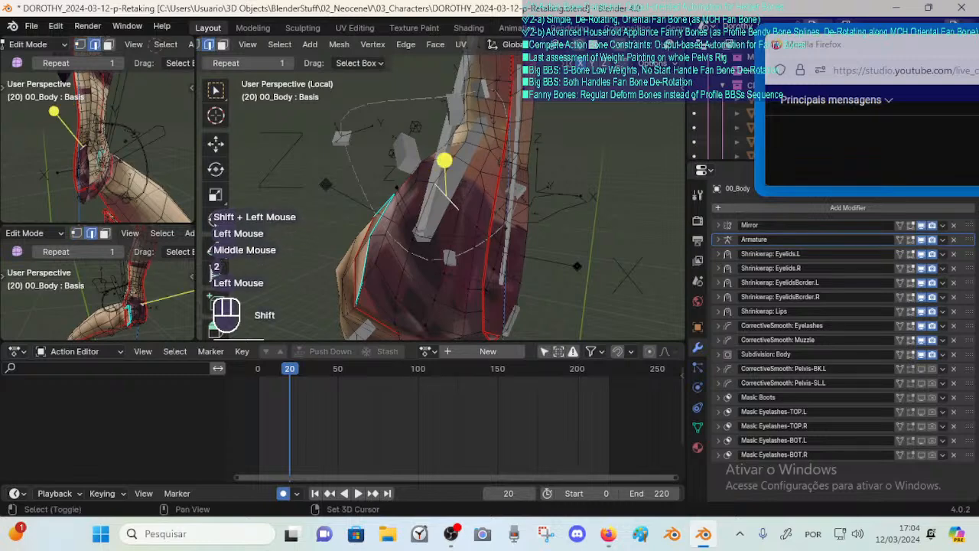
{"action": "key", "text": "shift+v"}
{"action": "left_click", "coordinate": [468, 192], "text": "shift"}
Slide an edge in the middle of the left buttock along the surface.
{"action": "key", "text": "1"}
{"action": "middle_click_drag", "start_coordinate": [446, 232], "coordinate": [433, 236]}
{"action": "left_click", "coordinate": [441, 251]}
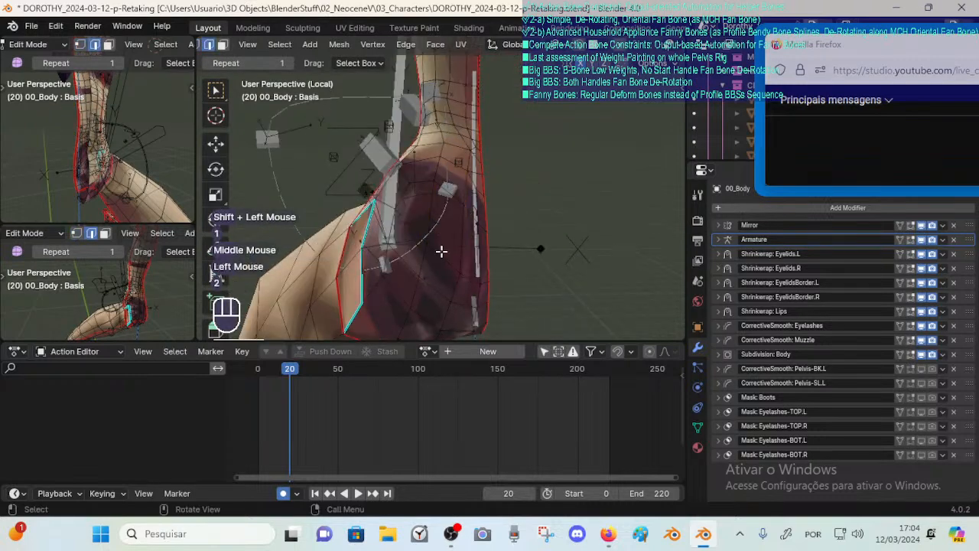
{"action": "key", "text": "2"}
{"action": "left_click", "coordinate": [439, 246]}
{"action": "key", "text": "shift+v"}
{"action": "left_click", "coordinate": [450, 228], "text": "shift"}
Return to vertex selection and slide a vertex near the buttock's inner boundary upward along its edge.
{"action": "key", "text": "1"}
{"action": "key", "text": "2"}
{"action": "left_click", "coordinate": [475, 275]}
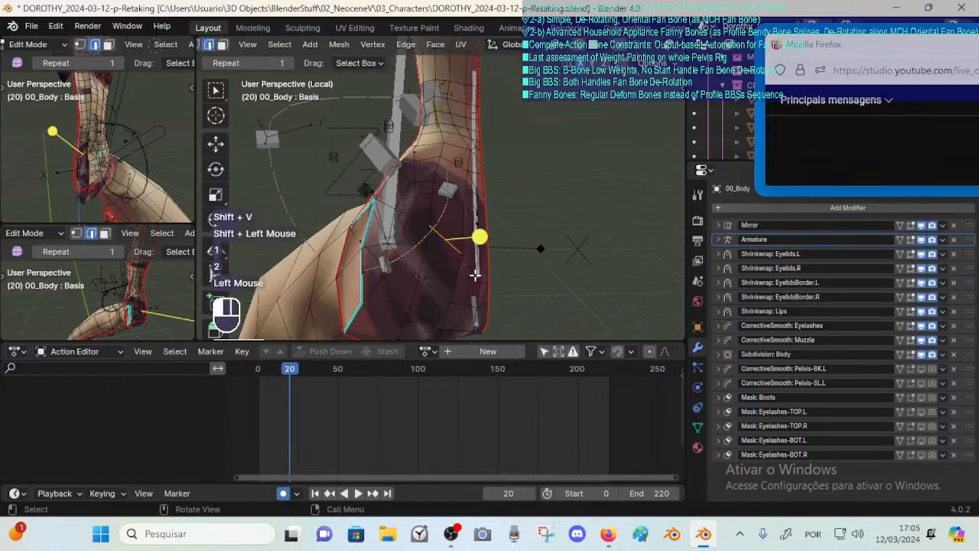
{"action": "key", "text": "1"}
{"action": "left_click", "coordinate": [478, 277]}
{"action": "key", "text": "shift+v"}
{"action": "left_click", "coordinate": [484, 250], "text": "shift"}
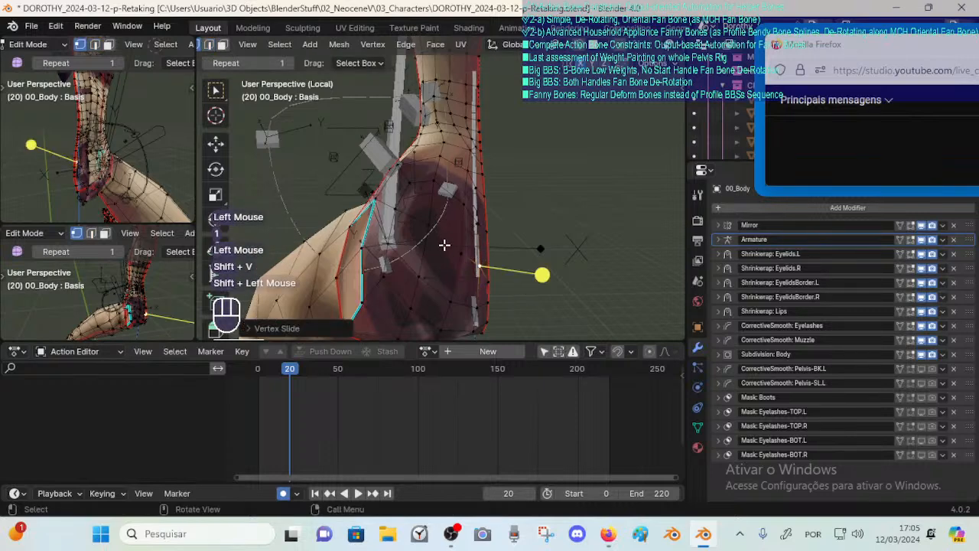
Slide a vertex on the rear of the buttock and the sharp outline's top vertex along their edges.
{"action": "left_click", "coordinate": [463, 250]}
{"action": "middle_click_drag", "start_coordinate": [444, 246], "coordinate": [453, 221]}
{"action": "key", "text": "shift+v"}
{"action": "left_click", "coordinate": [466, 245], "text": "shift"}
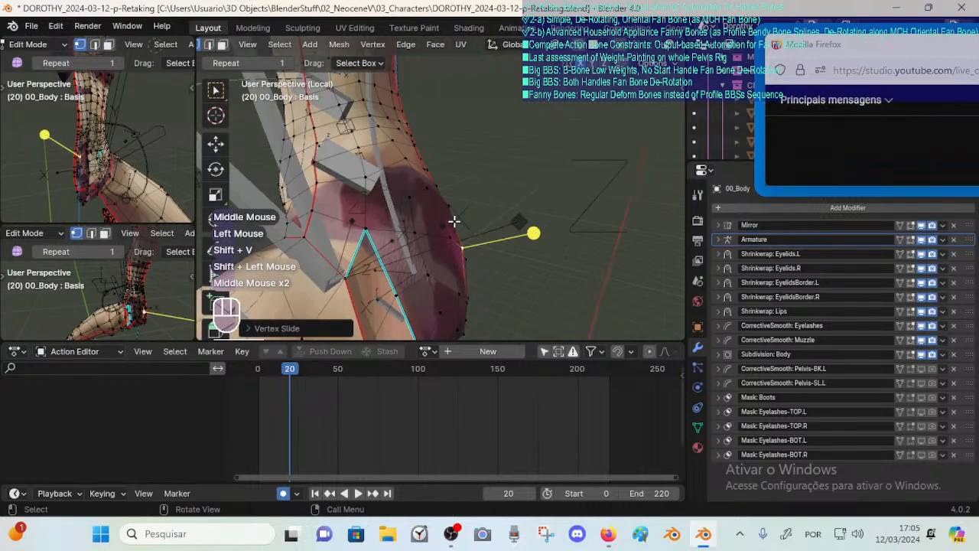
{"action": "left_click", "coordinate": [368, 225]}
{"action": "key", "text": "shift+v"}
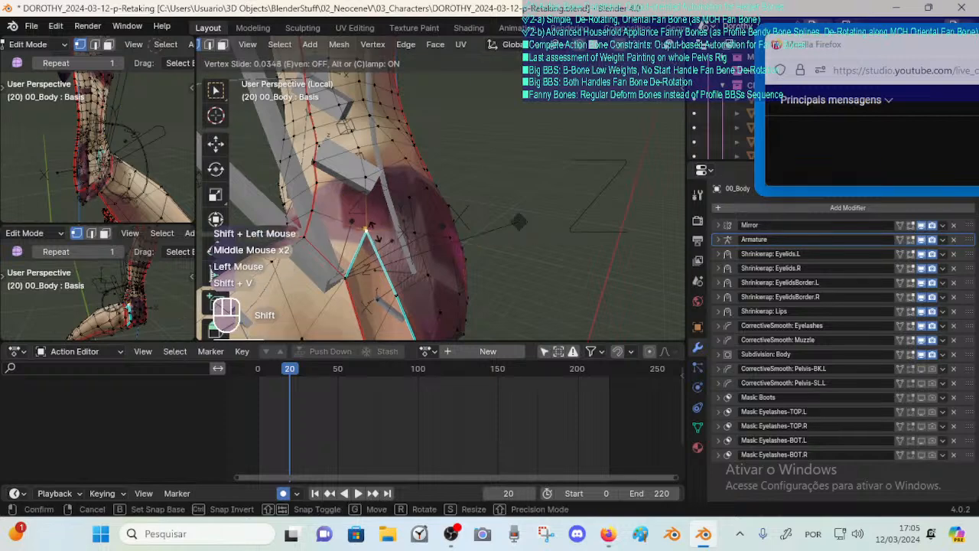
{"action": "left_click", "coordinate": [371, 223], "text": "shift"}
Select two adjoining faces beside the left buttock's boundary, clear the sharp marks from their edges and deselect everything.
{"action": "middle_click_drag", "start_coordinate": [434, 234], "coordinate": [433, 251], "text": "ctrl"}
{"action": "middle_click_drag", "start_coordinate": [433, 251], "coordinate": [419, 249]}
{"action": "middle_click_drag", "start_coordinate": [419, 249], "coordinate": [383, 217], "text": "shift"}
{"action": "key", "text": "3"}
{"action": "left_click", "coordinate": [385, 260]}
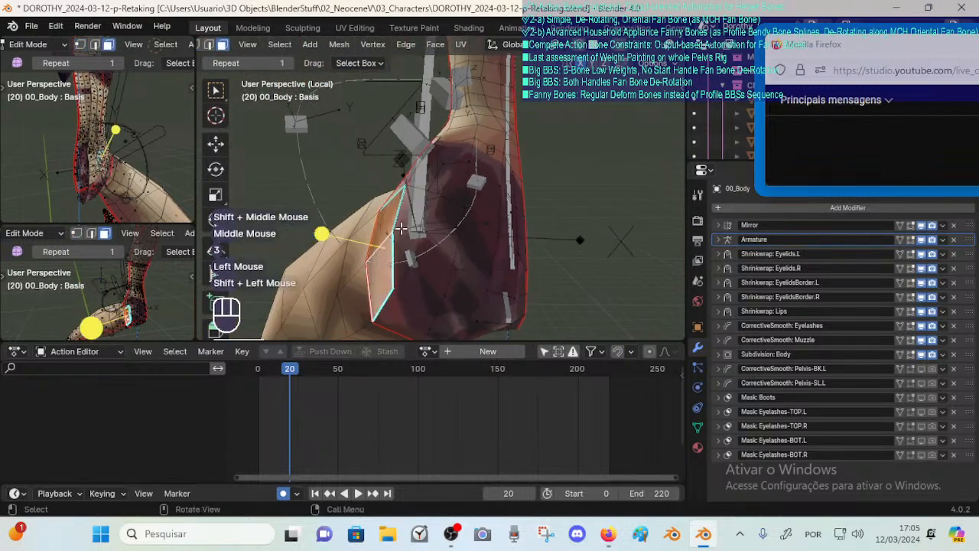
{"action": "left_click", "coordinate": [397, 229], "text": "shift"}
{"action": "key", "text": "ctrl+e"}
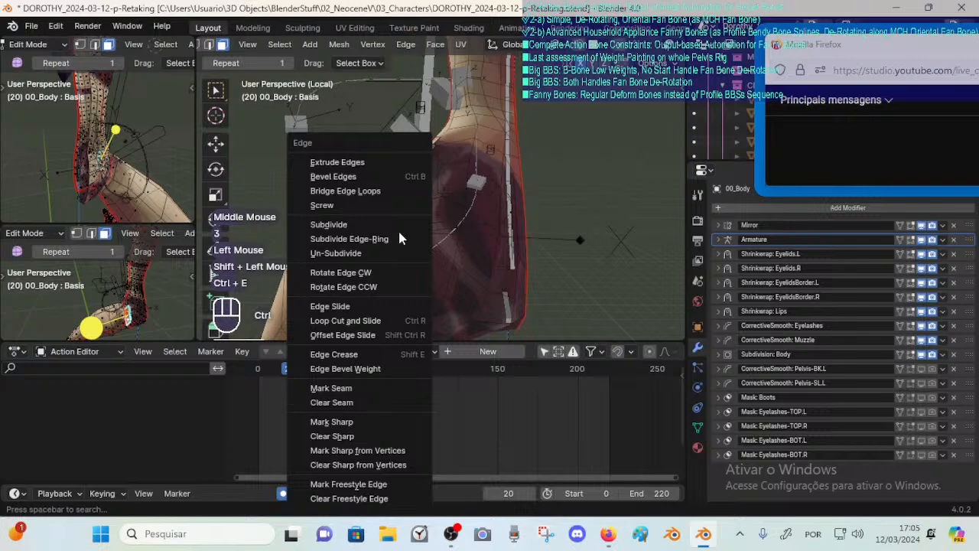
{"action": "left_click", "coordinate": [381, 437]}
{"action": "middle_click_drag", "start_coordinate": [425, 264], "coordinate": [468, 218]}
{"action": "key", "text": "alt+a"}
Check the body in Object Mode, return to Edit Mode and save the file.
{"action": "middle_click_drag", "start_coordinate": [468, 219], "coordinate": [514, 203]}
{"action": "key", "text": "Tab"}
{"action": "key", "text": "Tab"}
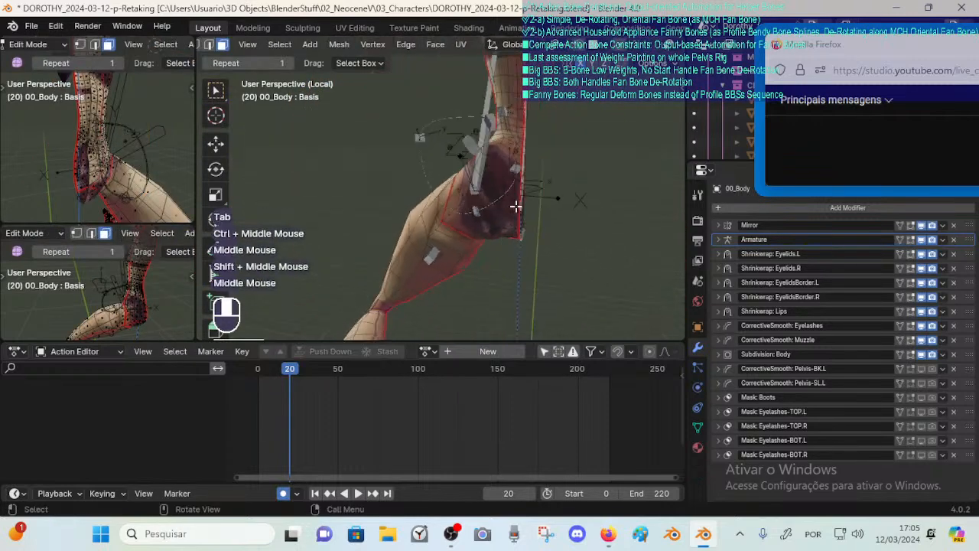
{"action": "key", "text": "ctrl+s"}
{"action": "scroll", "coordinate": [486, 182], "scroll_direction": "up", "scroll_amount": 2}
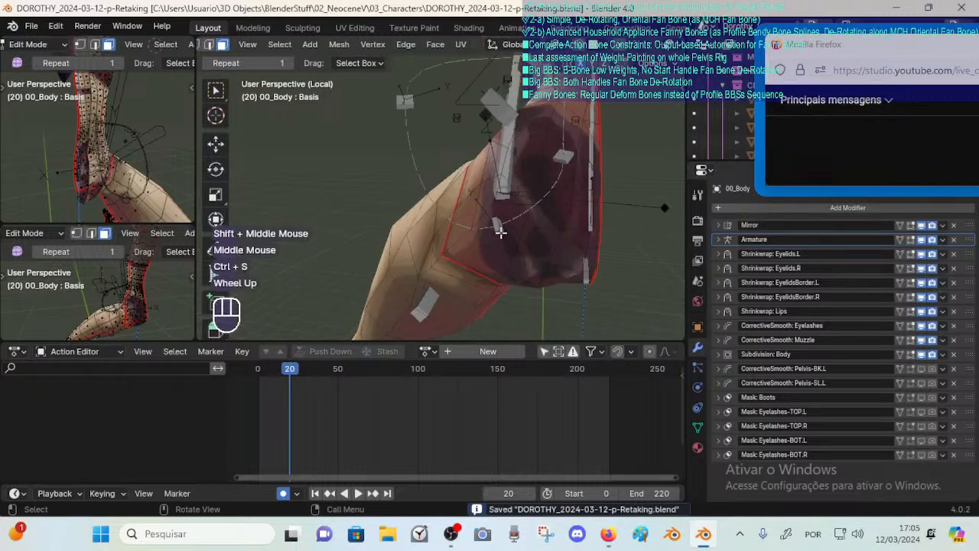
Examine how the face loop around the upper left thigh runs by selecting the loop and its neighbouring single face.
{"action": "middle_click_drag", "start_coordinate": [489, 282], "coordinate": [559, 170], "text": "shift"}
{"action": "scroll", "coordinate": [543, 235], "scroll_direction": "down", "scroll_amount": 1}
{"action": "left_click", "coordinate": [556, 244], "text": "alt+shift"}
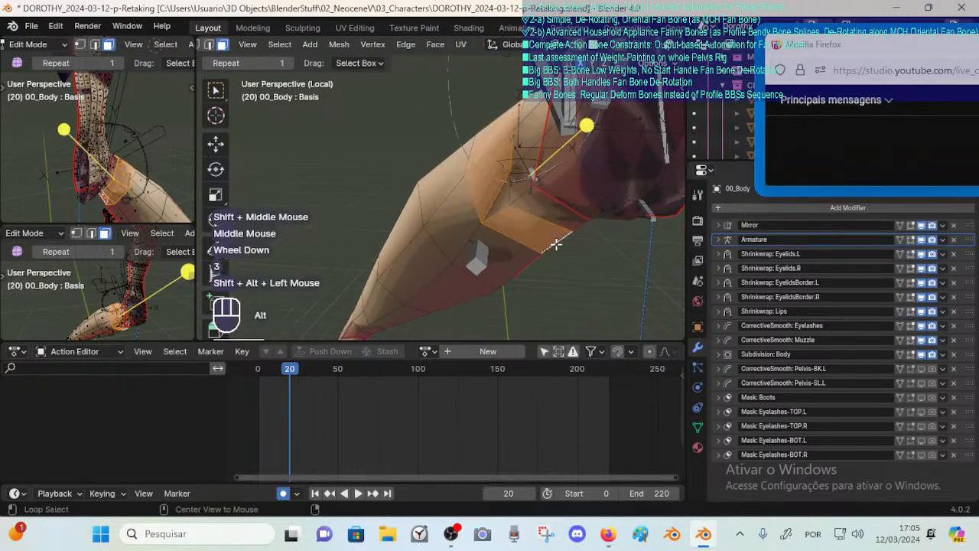
{"action": "middle_click_drag", "start_coordinate": [537, 222], "coordinate": [570, 201]}
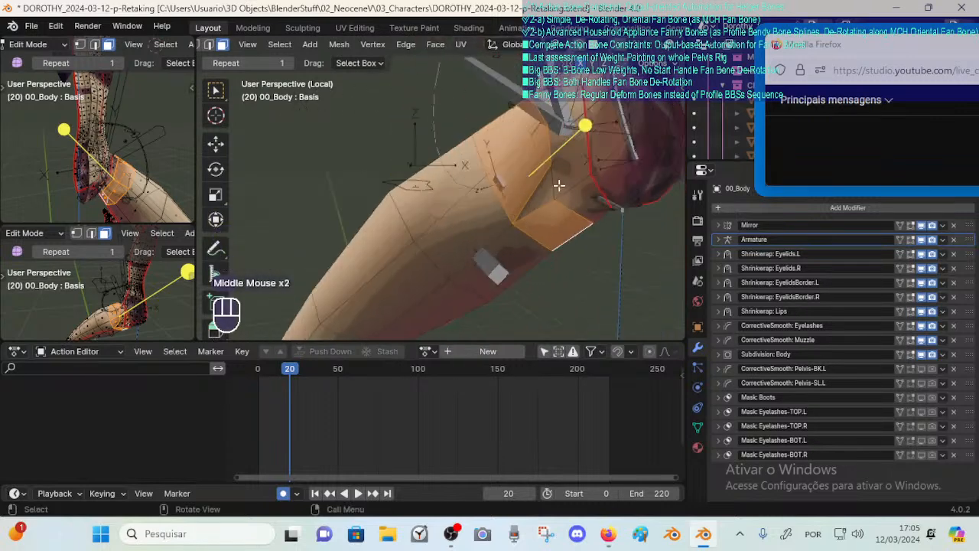
{"action": "left_click", "coordinate": [542, 211]}
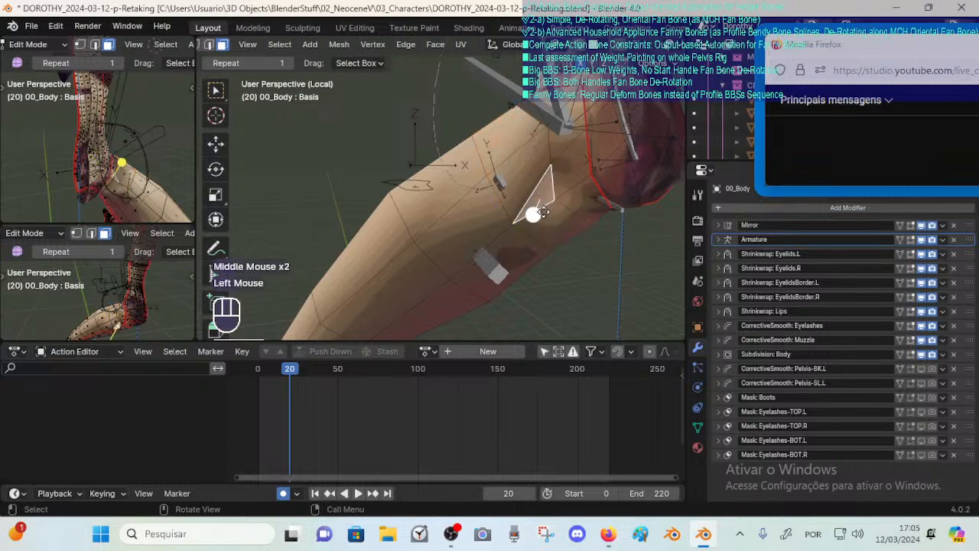
{"action": "key", "text": "alt+a"}
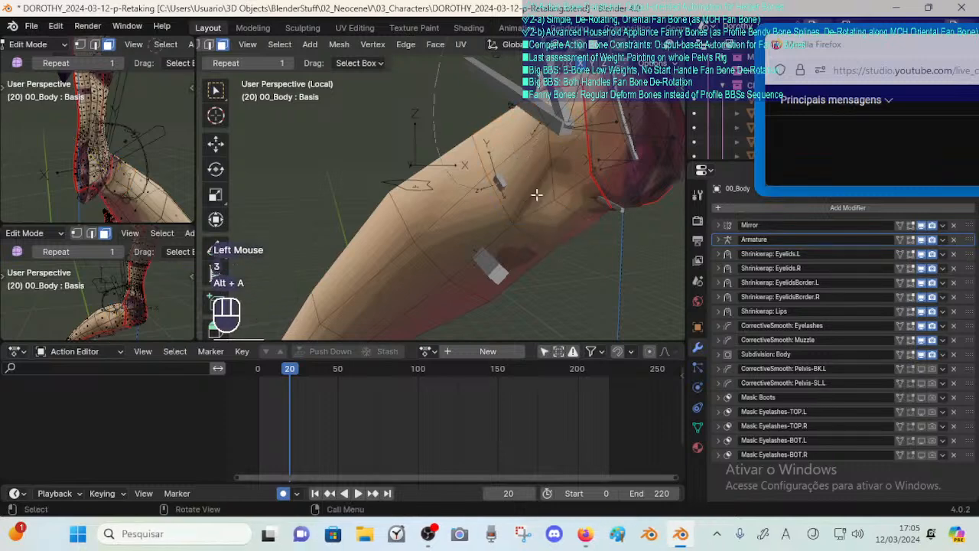
{"action": "left_click", "coordinate": [508, 163], "text": "alt+shift"}
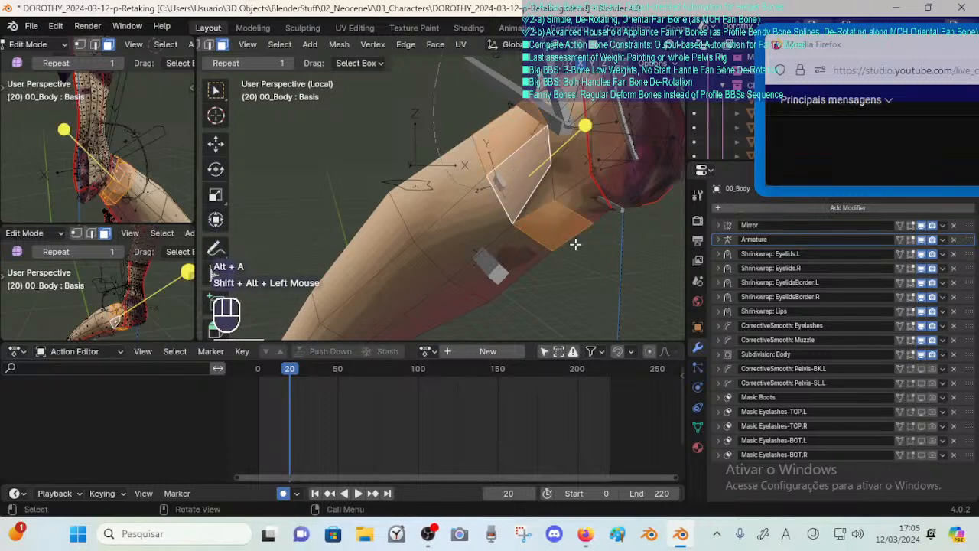
{"action": "key", "text": "alt+a"}
{"action": "left_click", "coordinate": [538, 186]}
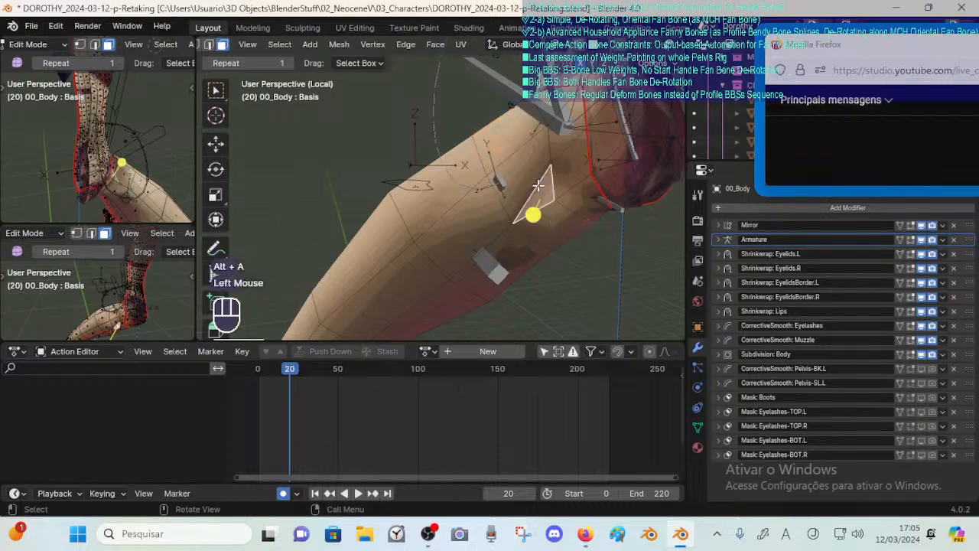
{"action": "key", "text": "alt+a"}
{"action": "left_click", "coordinate": [538, 185], "text": "alt+shift"}
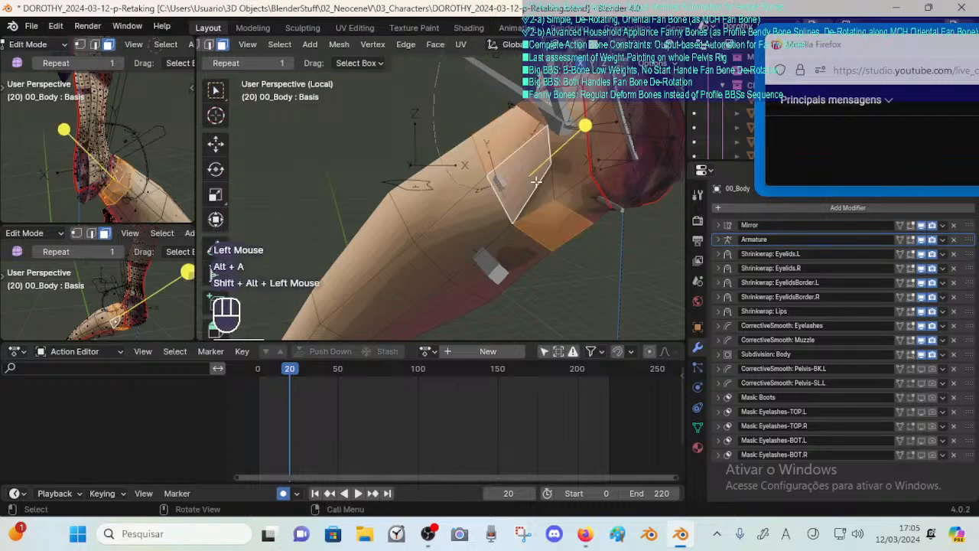
{"action": "middle_click_drag", "start_coordinate": [488, 111], "coordinate": [546, 182]}
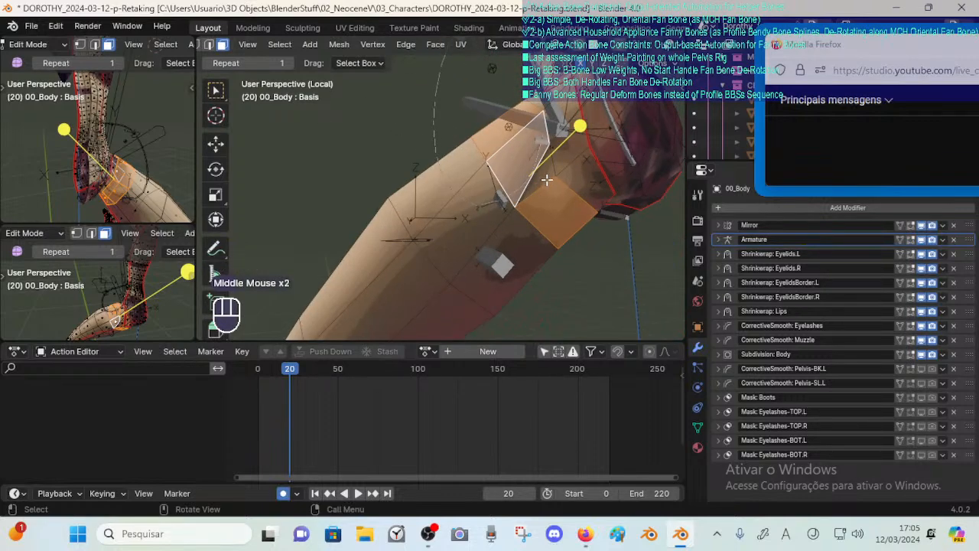
Switch to vertex selection and slide two neighbouring vertices on the upper left thigh, next to the buttock boundary, along their edges.
{"action": "left_click", "coordinate": [558, 176]}
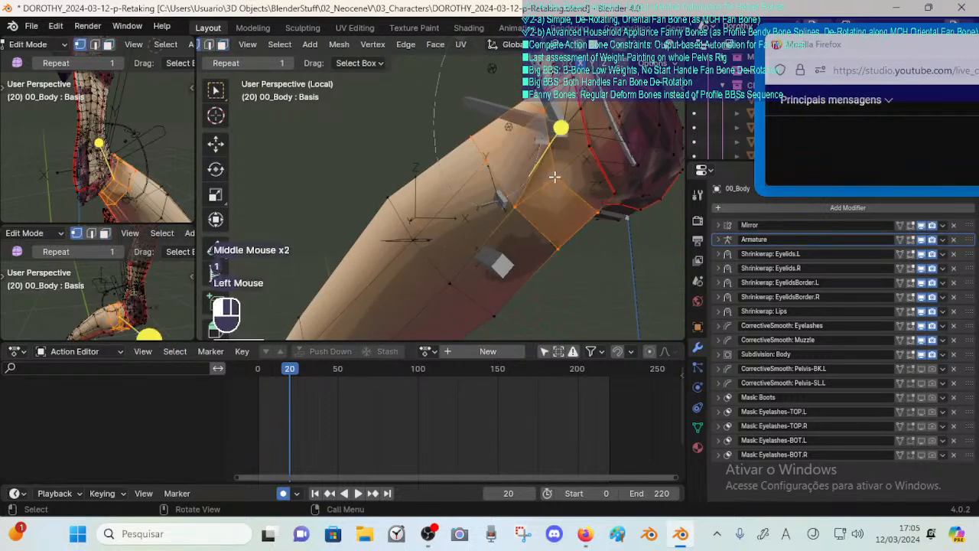
{"action": "key", "text": "shift+v"}
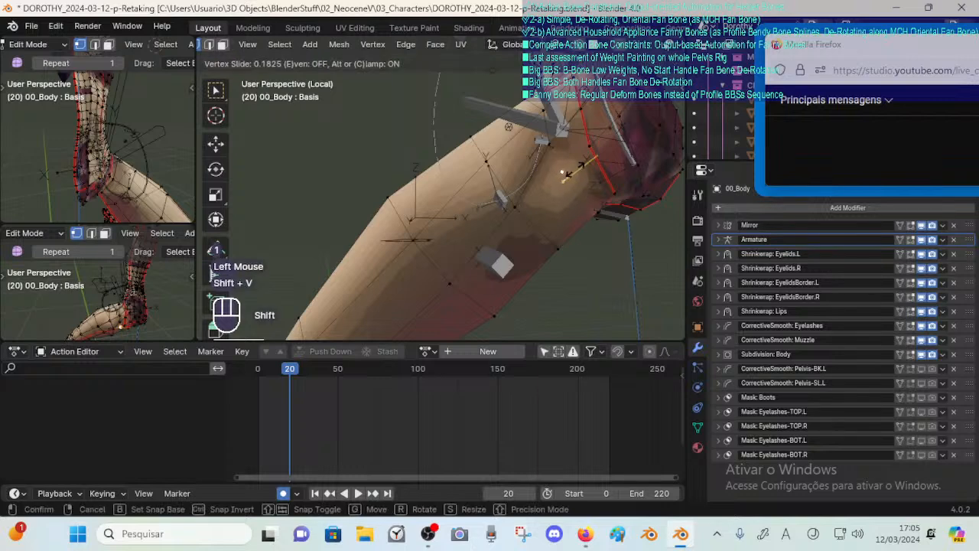
{"action": "left_click", "coordinate": [566, 175], "text": "shift"}
{"action": "left_click", "coordinate": [557, 153]}
{"action": "key", "text": "shift+v"}
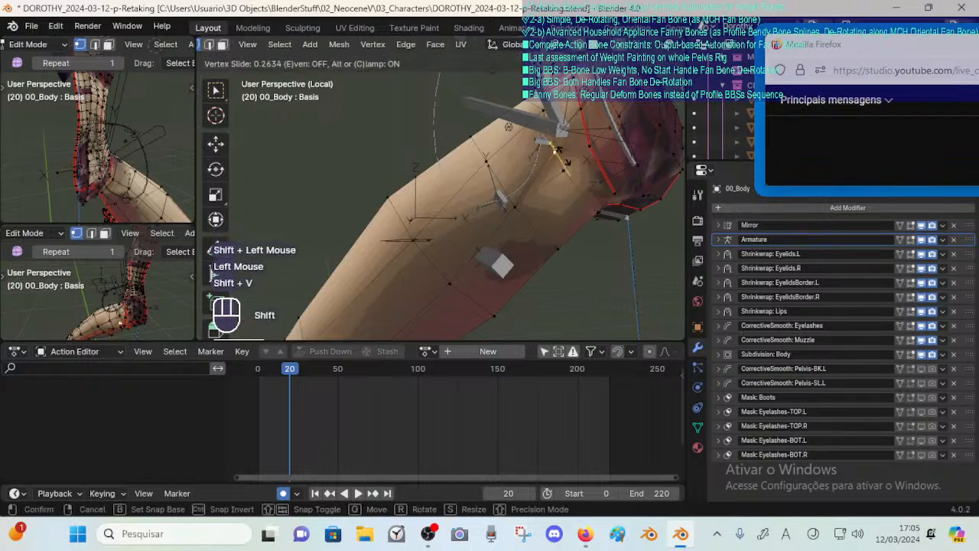
{"action": "left_click", "coordinate": [558, 131], "text": "shift"}
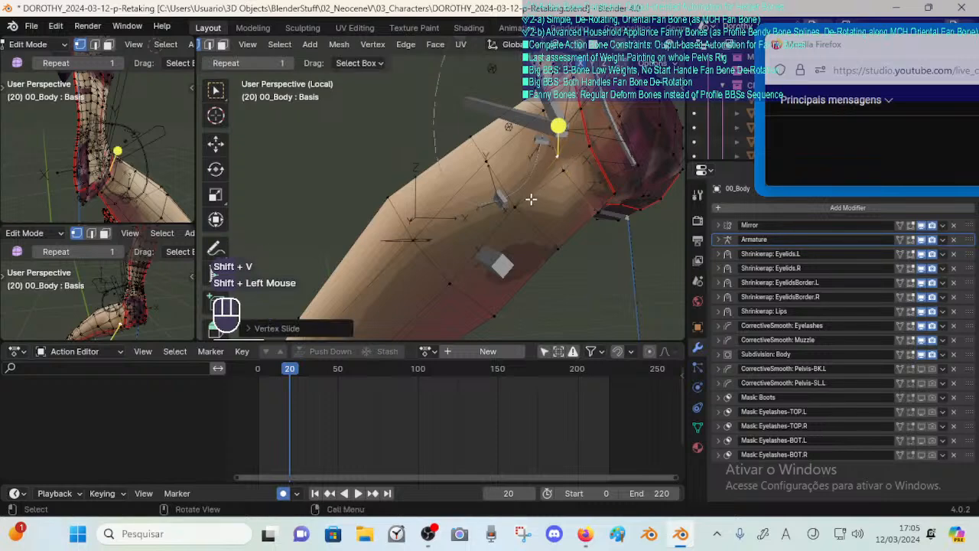
Slide vertices farther along the same thigh loop, toward the thigh's upper outline, along their edges.
{"action": "left_click", "coordinate": [516, 205]}
{"action": "key", "text": "shift+v"}
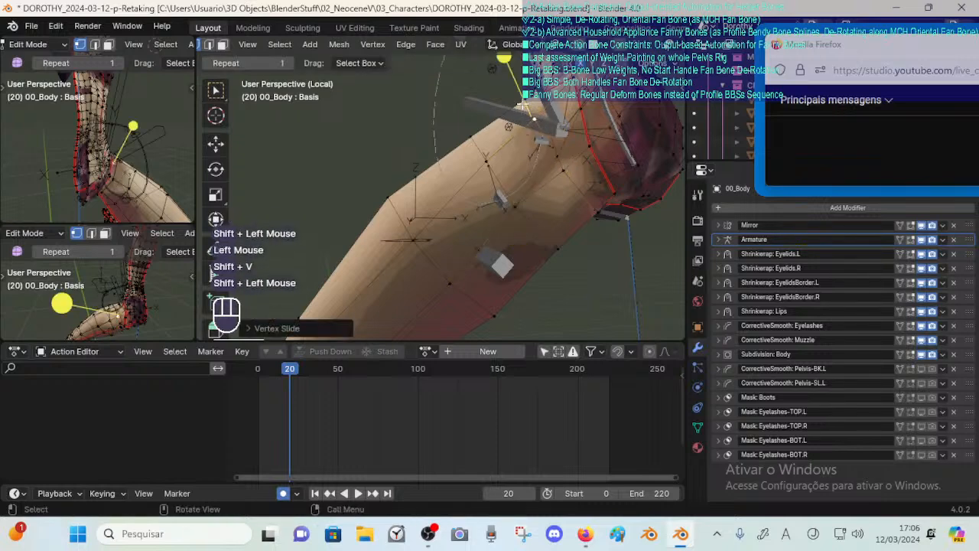
{"action": "left_click", "coordinate": [500, 124], "text": "shift"}
{"action": "scroll", "coordinate": [499, 124], "scroll_direction": "down", "scroll_amount": 2}
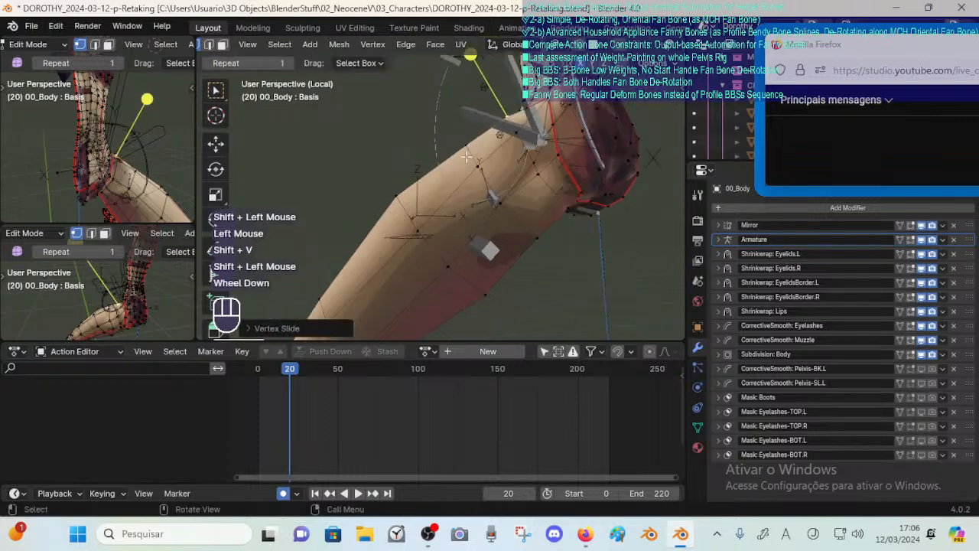
Select the faces around the left thigh just below the buttock boundary and smooth their vertices.
{"action": "key", "text": "Tab"}
{"action": "middle_click_drag", "start_coordinate": [490, 176], "coordinate": [344, 204]}
{"action": "key", "text": "Tab"}
{"action": "key", "text": "3"}
{"action": "left_click", "coordinate": [469, 215]}
{"action": "left_click", "coordinate": [477, 202], "text": "shift"}
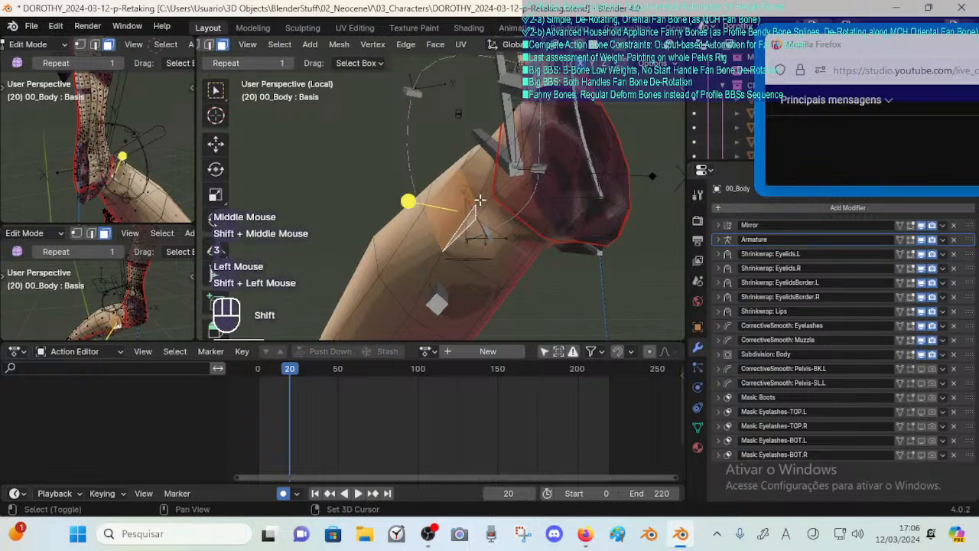
{"action": "left_click", "coordinate": [479, 196], "text": "shift"}
{"action": "left_click", "coordinate": [478, 199], "text": "shift"}
{"action": "left_click", "coordinate": [482, 231], "text": "shift"}
{"action": "left_click", "coordinate": [491, 216], "text": "shift"}
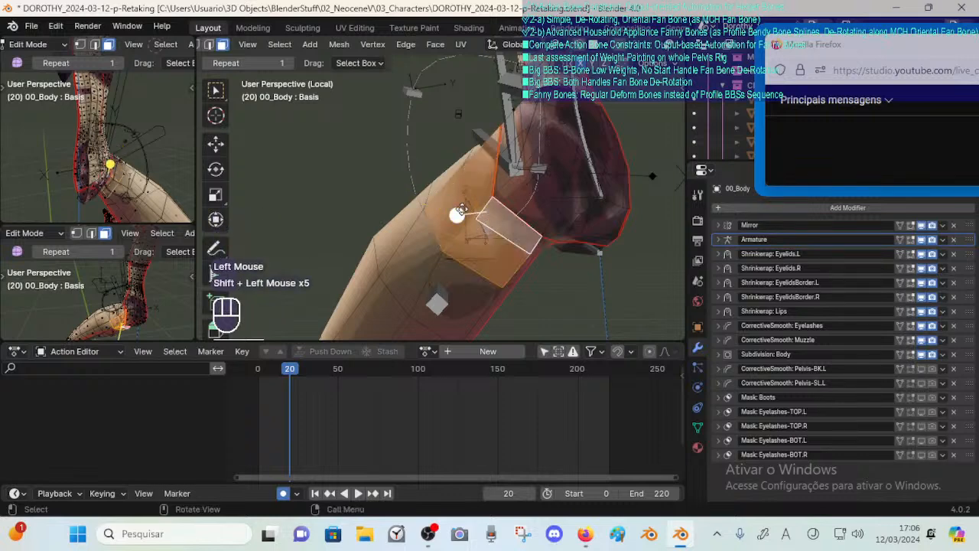
{"action": "left_click_drag", "start_coordinate": [458, 214], "coordinate": [477, 218]}
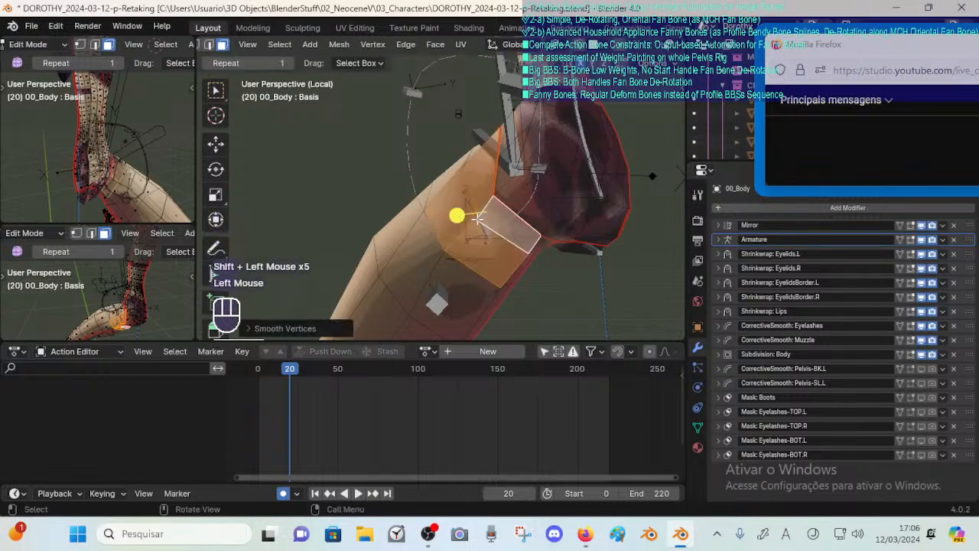
Smooth the vertices of two neighbouring faces along the upper outline of the left thigh, then clear the selection.
{"action": "left_click", "coordinate": [418, 214]}
{"action": "left_click", "coordinate": [439, 182], "text": "shift"}
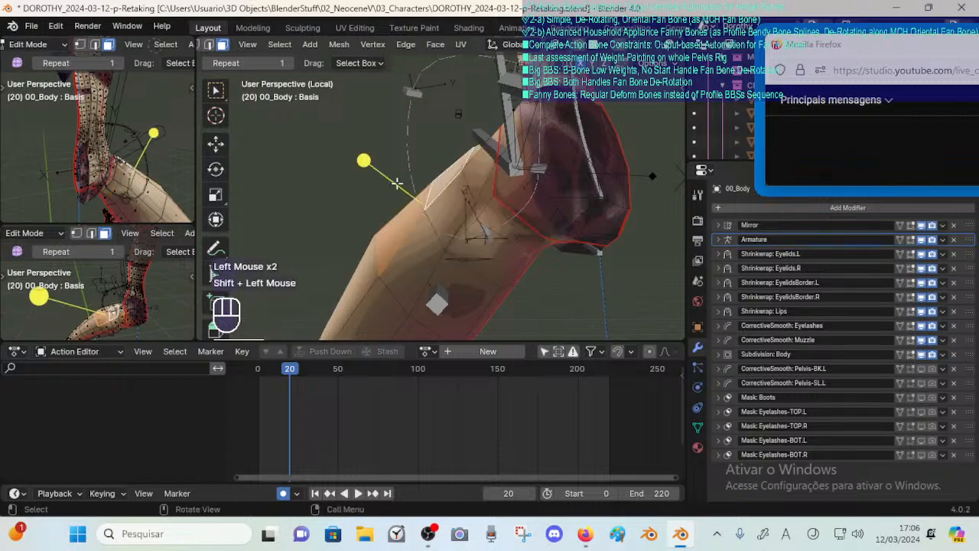
{"action": "left_click_drag", "start_coordinate": [365, 162], "coordinate": [379, 162]}
{"action": "key", "text": "alt+a"}
Leave Edit Mode, view the smoothed buttock and hip from other angles, and save the file.
{"action": "key", "text": "Tab"}
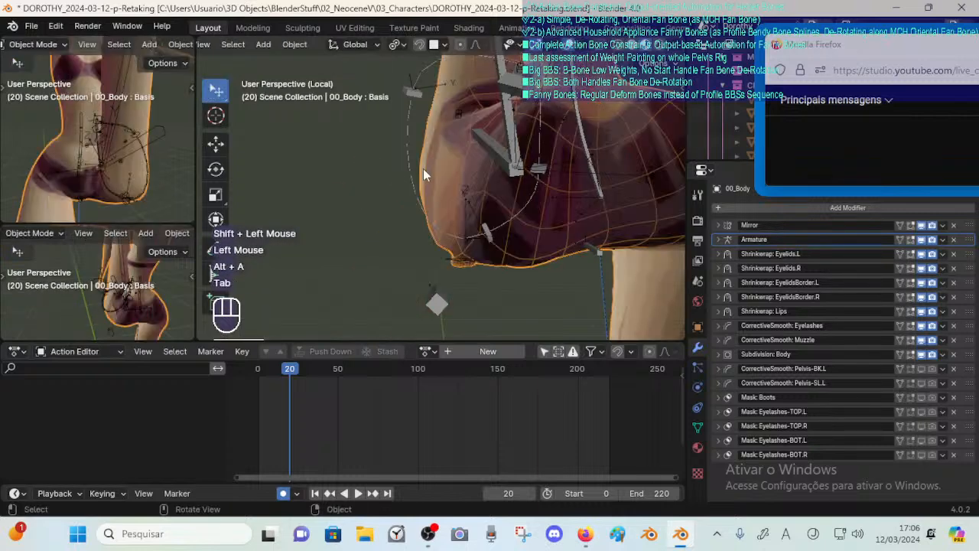
{"action": "middle_click_drag", "start_coordinate": [423, 168], "coordinate": [560, 215]}
{"action": "scroll", "coordinate": [415, 205], "scroll_direction": "down", "scroll_amount": 3}
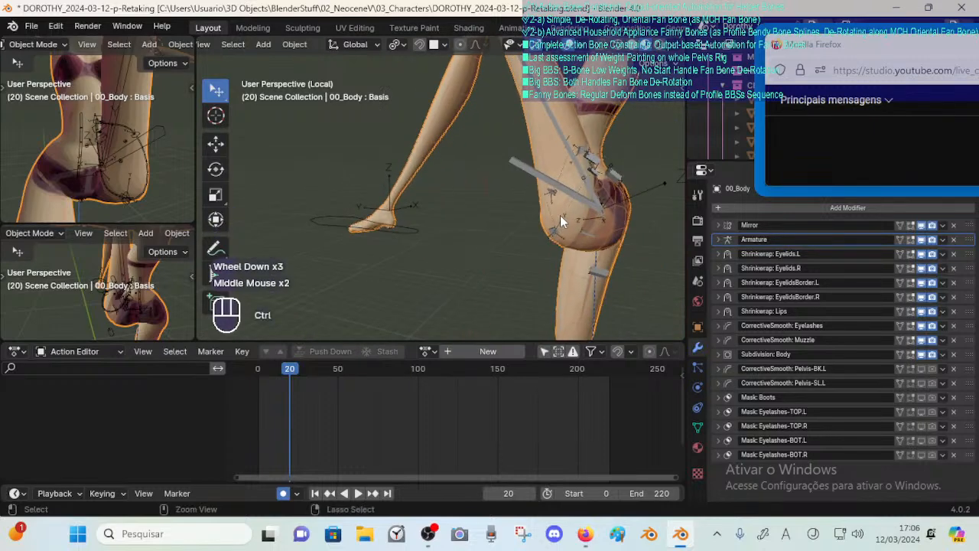
{"action": "key", "text": "ctrl+s"}
Scrub the timeline to frame 18 and inspect the left buttock and hip deformation.
{"action": "mouse_move", "coordinate": [293, 369]}
{"action": "left_mouse_down"}
{"action": "mouse_move", "coordinate": [255, 370]}
{"action": "mouse_move", "coordinate": [287, 371]}
{"action": "left_mouse_up"}
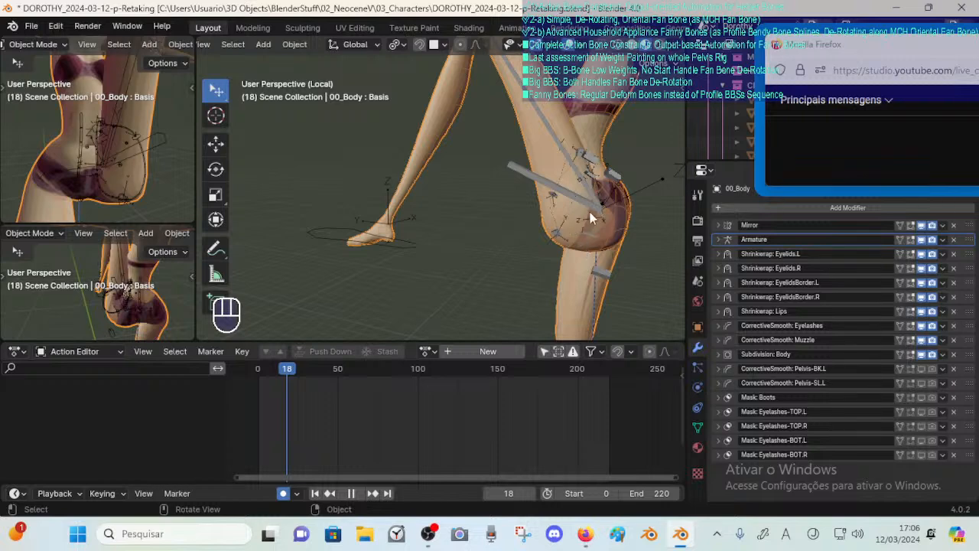
{"action": "mouse_move", "coordinate": [281, 373]}
{"action": "left_mouse_down"}
{"action": "mouse_move", "coordinate": [251, 369]}
{"action": "mouse_move", "coordinate": [287, 372]}
{"action": "left_mouse_up"}
{"action": "scroll", "coordinate": [619, 265], "scroll_direction": "up", "scroll_amount": 4, "text": "alt"}
{"action": "middle_click_drag", "start_coordinate": [660, 245], "coordinate": [507, 225]}
{"action": "left_click", "coordinate": [533, 185]}
{"action": "left_click", "coordinate": [533, 186]}
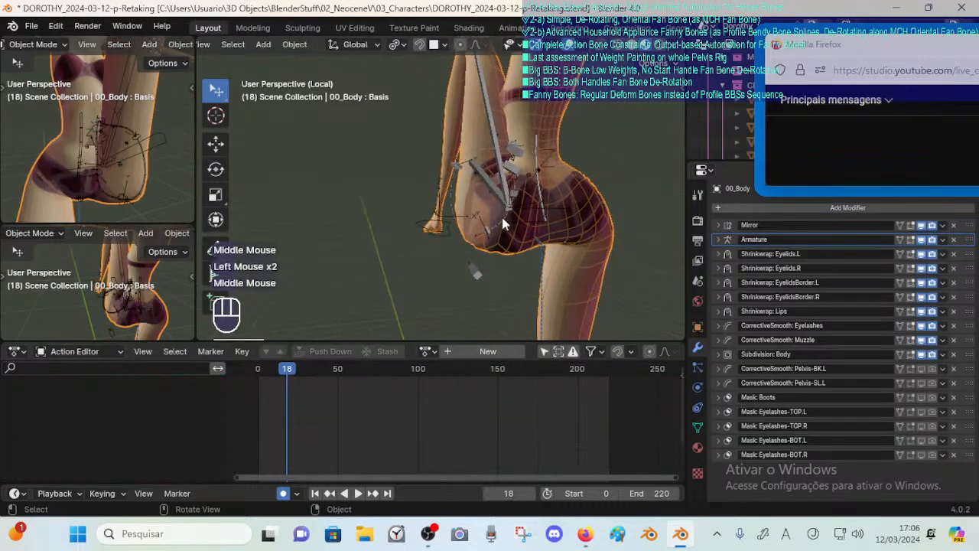
Select the armature, enter Pose Mode and select the DEF-Leverage-Buttocks.L bone.
{"action": "left_click", "coordinate": [464, 283]}
{"action": "middle_click_drag", "start_coordinate": [464, 283], "coordinate": [548, 265]}
{"action": "key", "text": "ctrl+Tab"}
{"action": "left_click", "coordinate": [517, 277]}
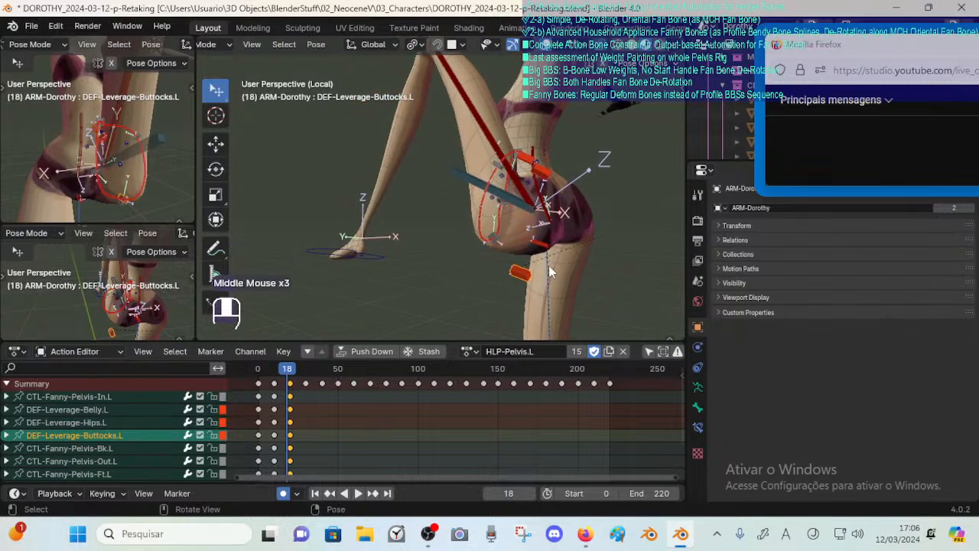
Try moving the CTL-Fanny-Pelvis-Bk.L control to test the buttock's deformation.
{"action": "left_click", "coordinate": [497, 242]}
{"action": "middle_click_drag", "start_coordinate": [498, 244], "coordinate": [555, 271]}
{"action": "key", "text": "g"}
{"action": "key", "text": "Escape"}
{"action": "scroll", "coordinate": [548, 268], "scroll_direction": "up", "scroll_amount": 1}
{"action": "key", "text": "g"}
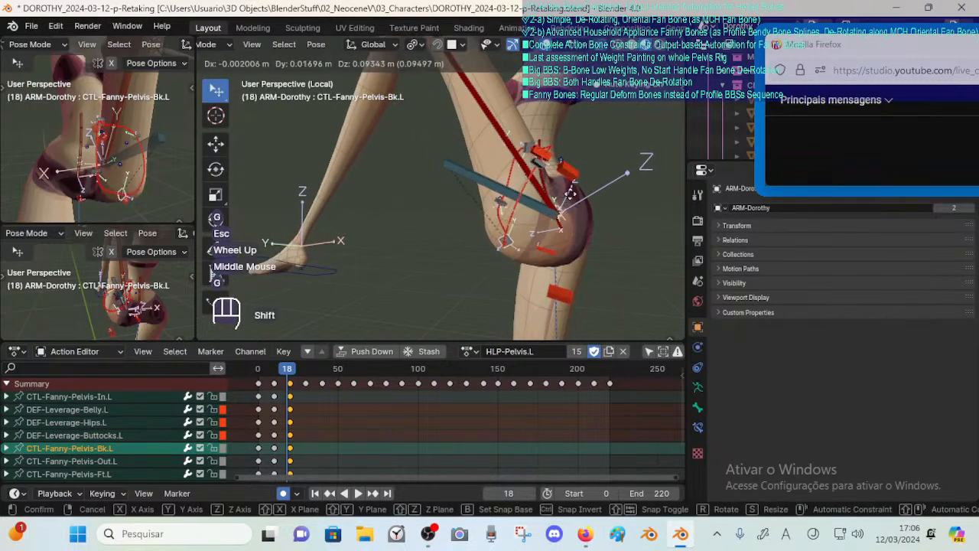
{"action": "key", "text": "Escape"}
Try rotating and moving the DEF-Leverage-Buttocks.L bone to test its influence on the buttock.
{"action": "left_click", "coordinate": [564, 296]}
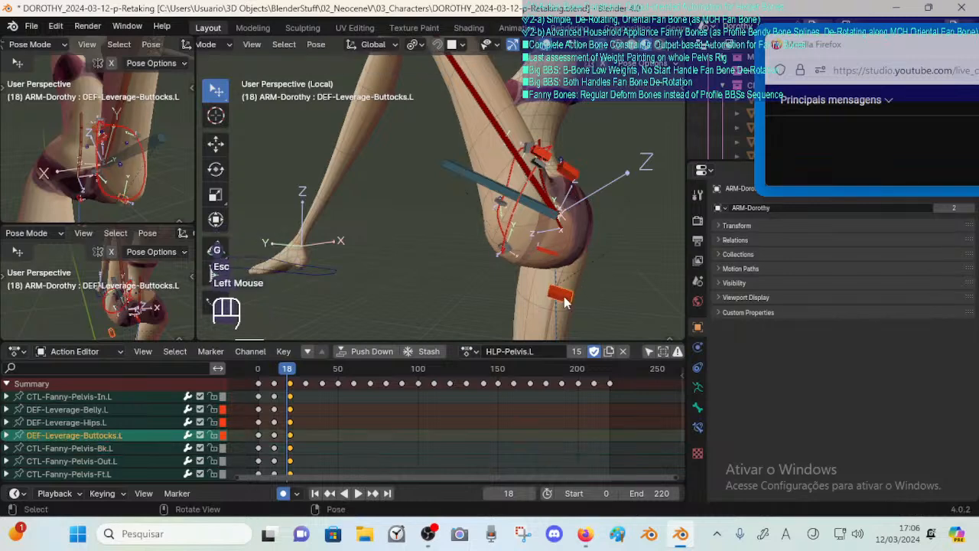
{"action": "key", "text": "r"}
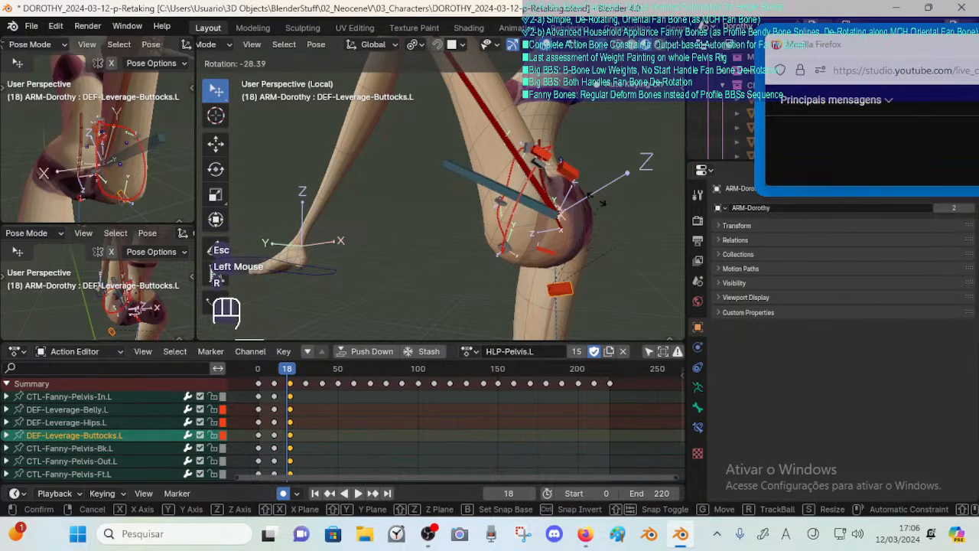
{"action": "middle_click_drag", "start_coordinate": [601, 201], "coordinate": [563, 246]}
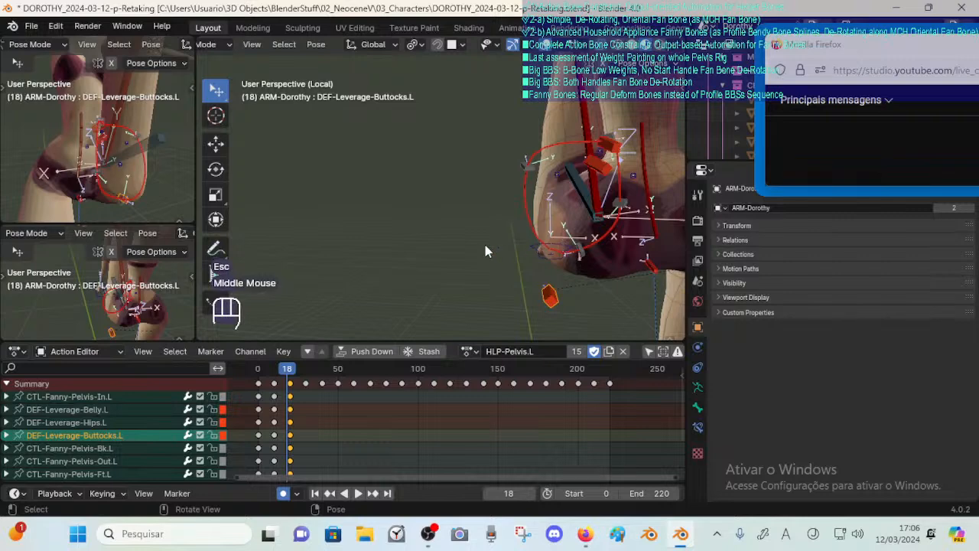
{"action": "middle_click_drag", "start_coordinate": [485, 251], "coordinate": [609, 253]}
{"action": "left_click", "coordinate": [564, 303]}
{"action": "key", "text": "g"}
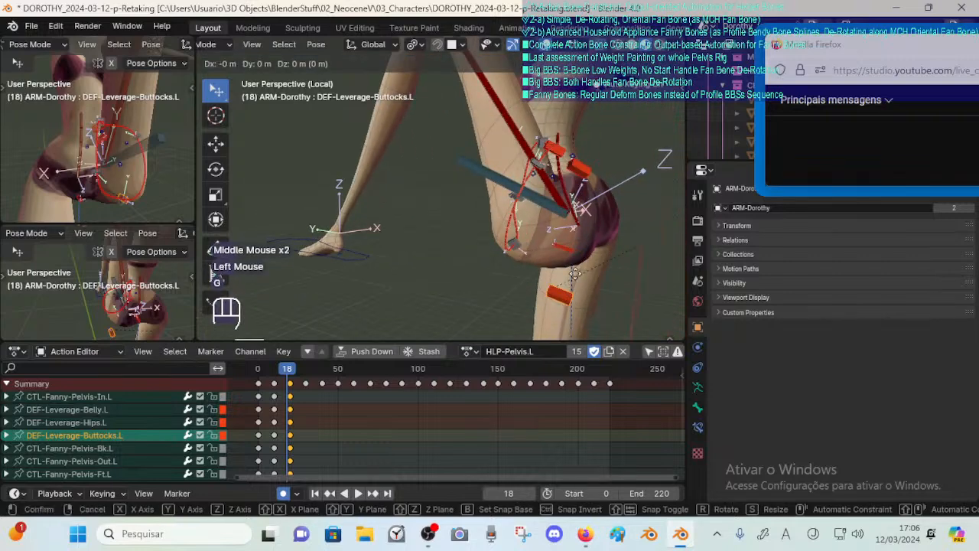
{"action": "key", "text": "Escape"}
Select the DEF-Leverage-Hips.L bone, return to Object Mode and select the 00_Body mesh.
{"action": "middle_click_drag", "start_coordinate": [604, 263], "coordinate": [533, 218]}
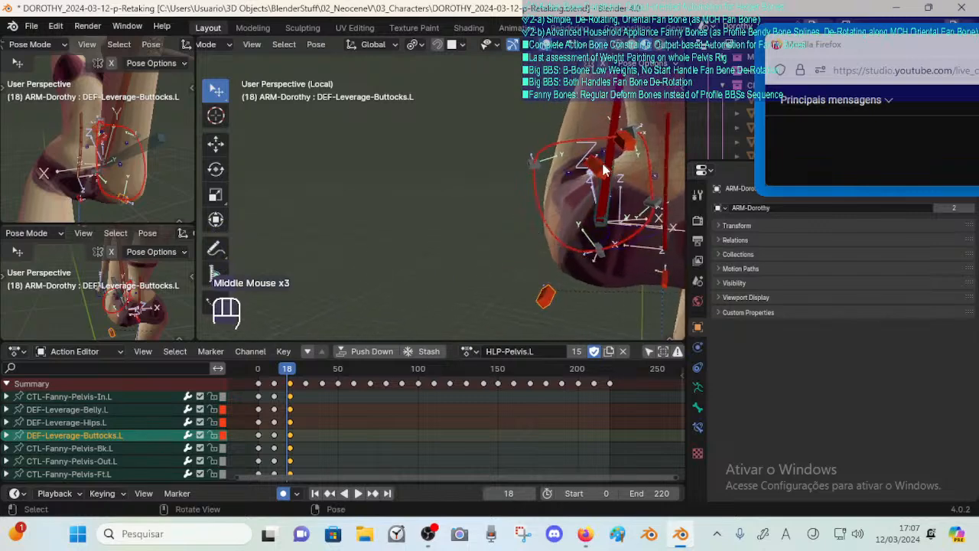
{"action": "left_click", "coordinate": [604, 170]}
{"action": "middle_click_drag", "start_coordinate": [604, 170], "coordinate": [162, 198]}
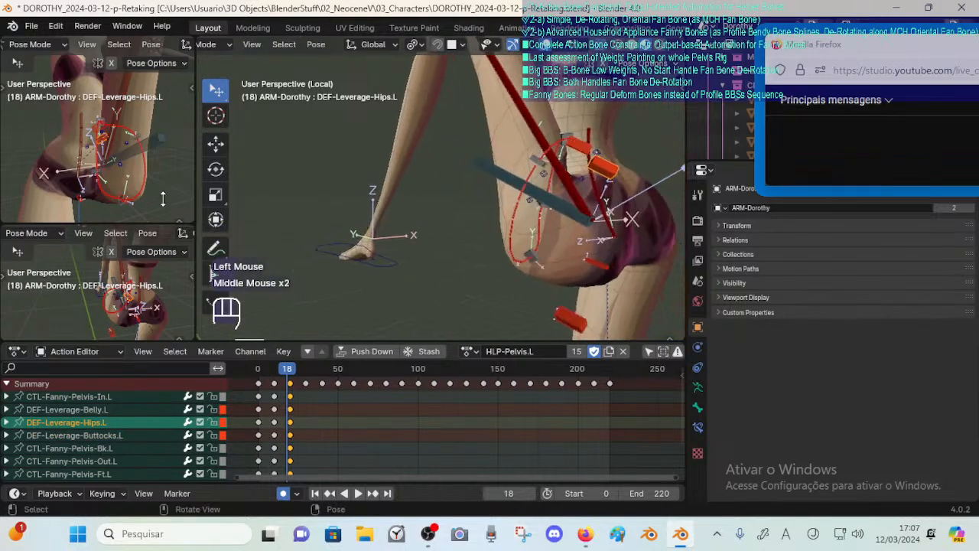
{"action": "key", "text": "ctrl+Tab"}
{"action": "left_click", "coordinate": [604, 173]}
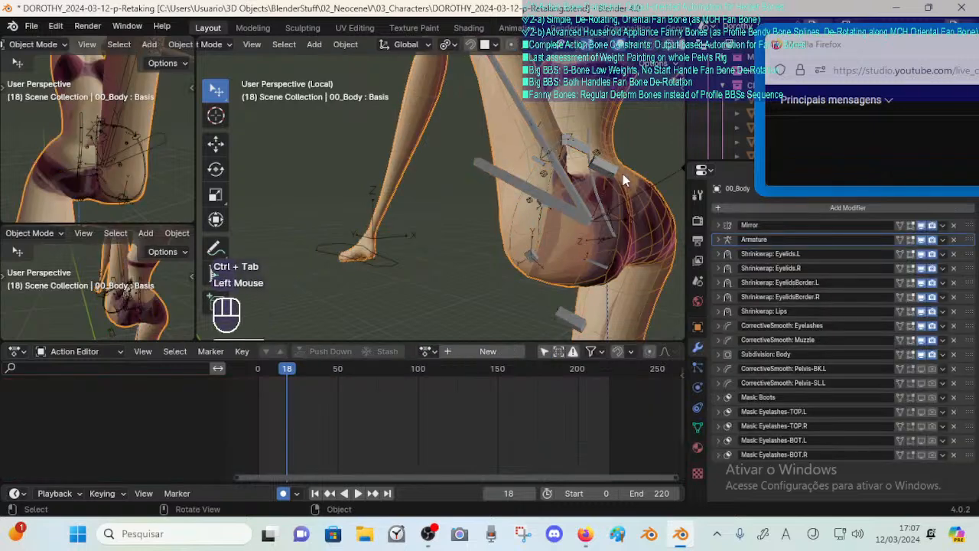
Select the ARM-Dorothy armature together with the 00_Body mesh, enter Weight Paint mode and show the DEF-Leverage-Hips.L weights.
{"action": "left_click", "coordinate": [626, 180]}
{"action": "left_click", "coordinate": [634, 189], "text": "shift"}
{"action": "left_click", "coordinate": [609, 175]}
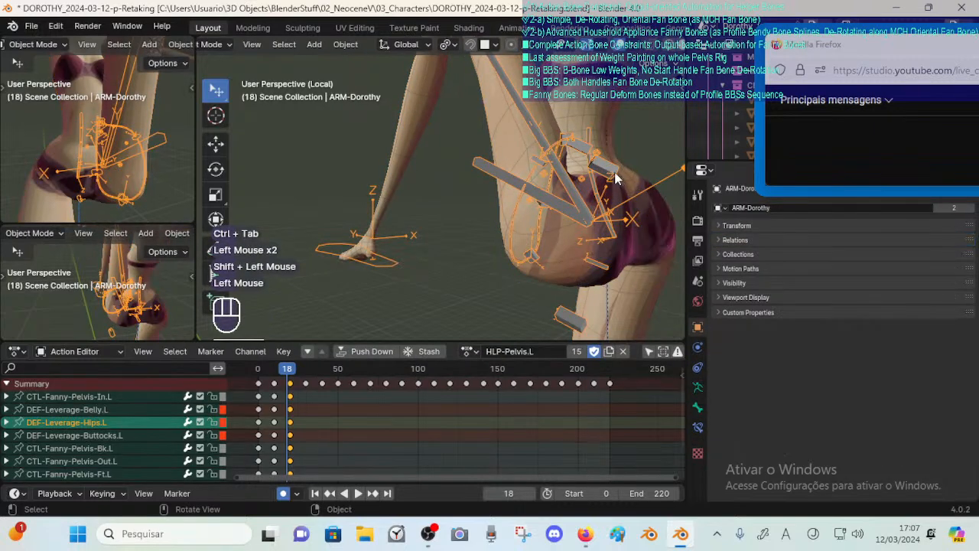
{"action": "left_click", "coordinate": [618, 178]}
{"action": "left_click", "coordinate": [622, 181]}
{"action": "left_click", "coordinate": [631, 184], "text": "shift"}
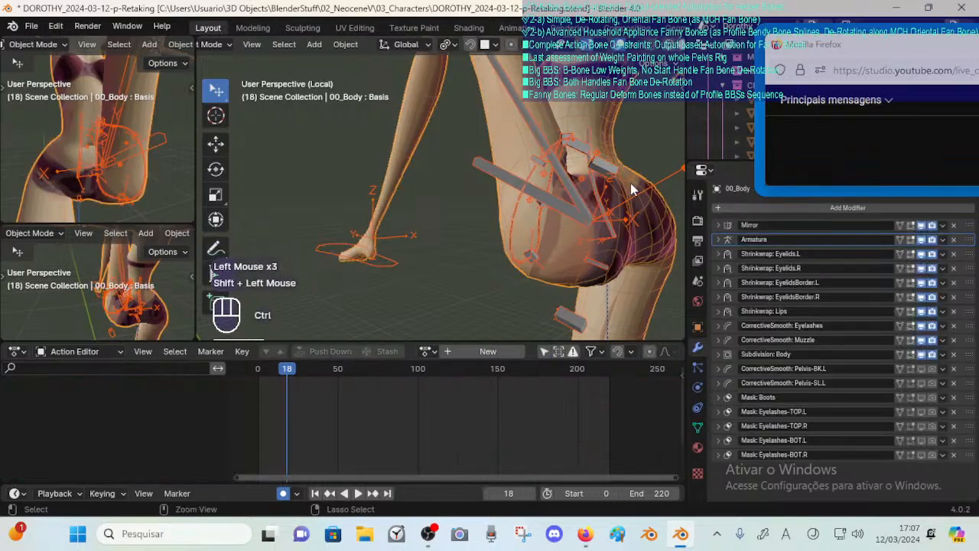
{"action": "key", "text": "ctrl+Tab"}
{"action": "left_click", "coordinate": [546, 132]}
{"action": "left_click", "coordinate": [598, 171], "text": "alt"}
{"action": "middle_click_drag", "start_coordinate": [615, 177], "coordinate": [447, 218]}
{"action": "scroll", "coordinate": [434, 225], "scroll_direction": "up", "scroll_amount": 2}
{"action": "scroll", "coordinate": [459, 222], "scroll_direction": "up", "scroll_amount": 1}
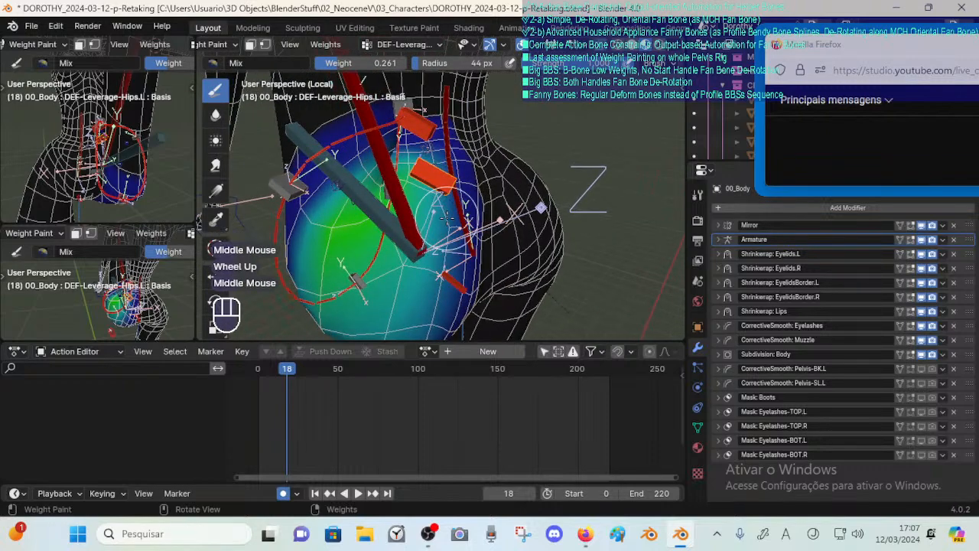
{"action": "middle_click_drag", "start_coordinate": [434, 168], "coordinate": [413, 165]}
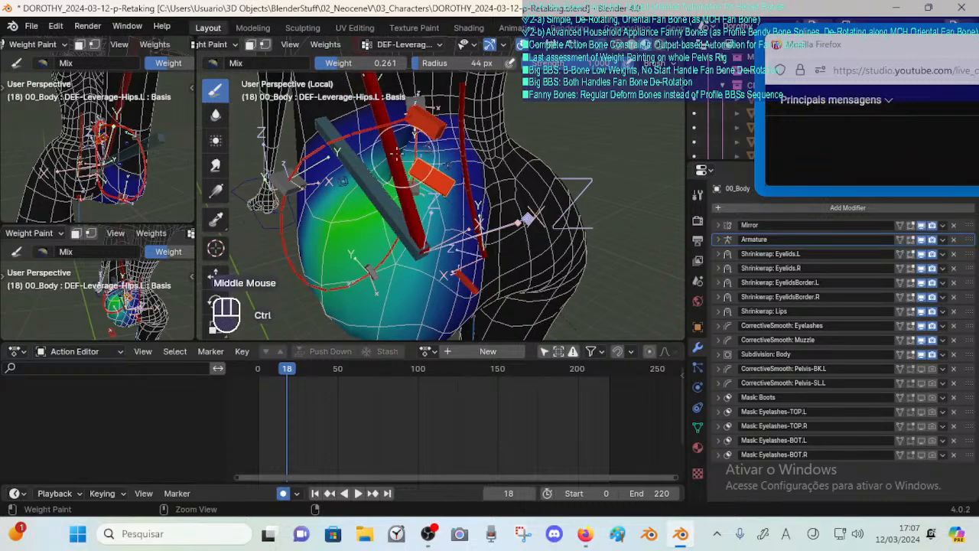
Smear the DEF-Leverage-Hips.L weights across the left hip toward the spine at frame 5, with the brush radius set to 57 px.
{"action": "left_click", "coordinate": [215, 114]}
{"action": "middle_click_drag", "start_coordinate": [252, 146], "coordinate": [252, 122], "text": "ctrl"}
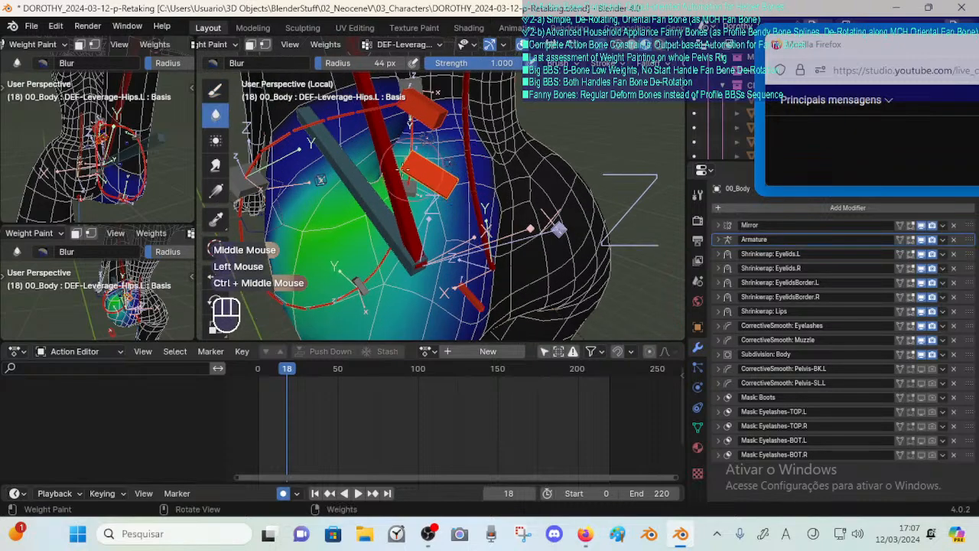
{"action": "left_click", "coordinate": [216, 166]}
{"action": "key", "text": "f"}
{"action": "left_click", "coordinate": [321, 183]}
{"action": "middle_click_drag", "start_coordinate": [383, 179], "coordinate": [425, 172]}
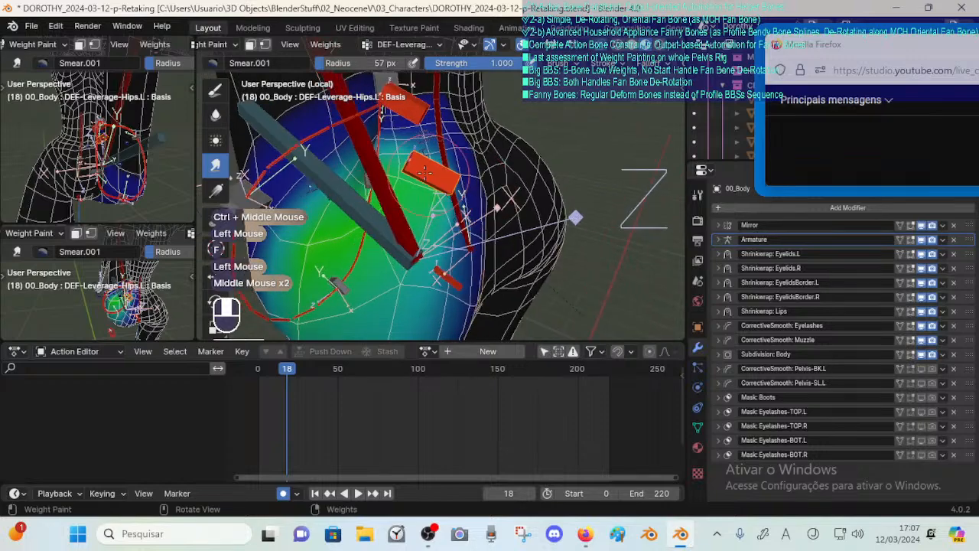
{"action": "left_click_drag", "start_coordinate": [284, 368], "coordinate": [265, 370]}
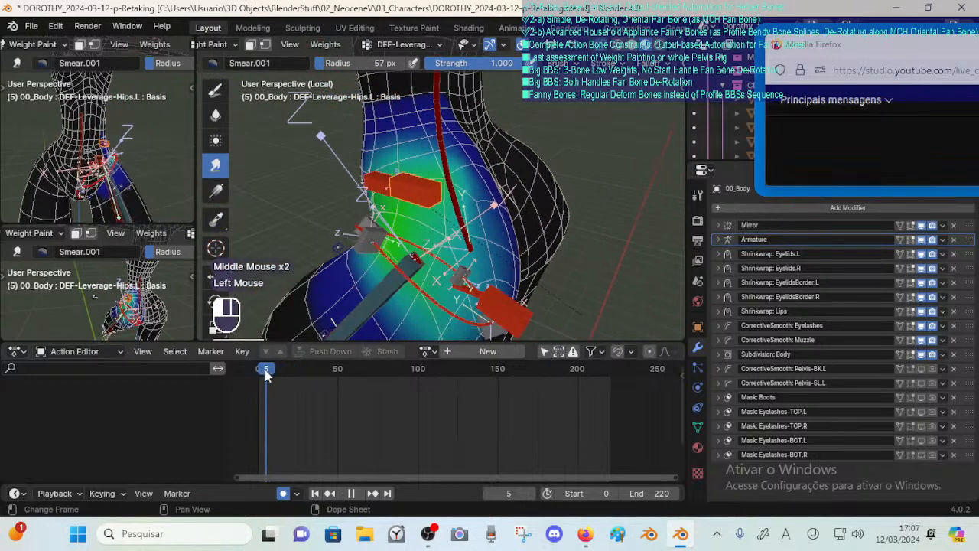
{"action": "middle_click_drag", "start_coordinate": [452, 191], "coordinate": [408, 196]}
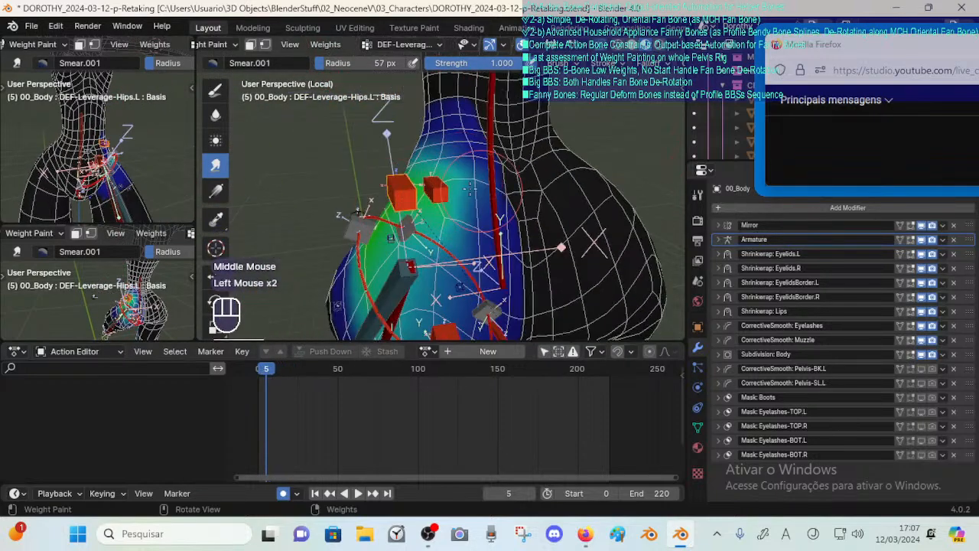
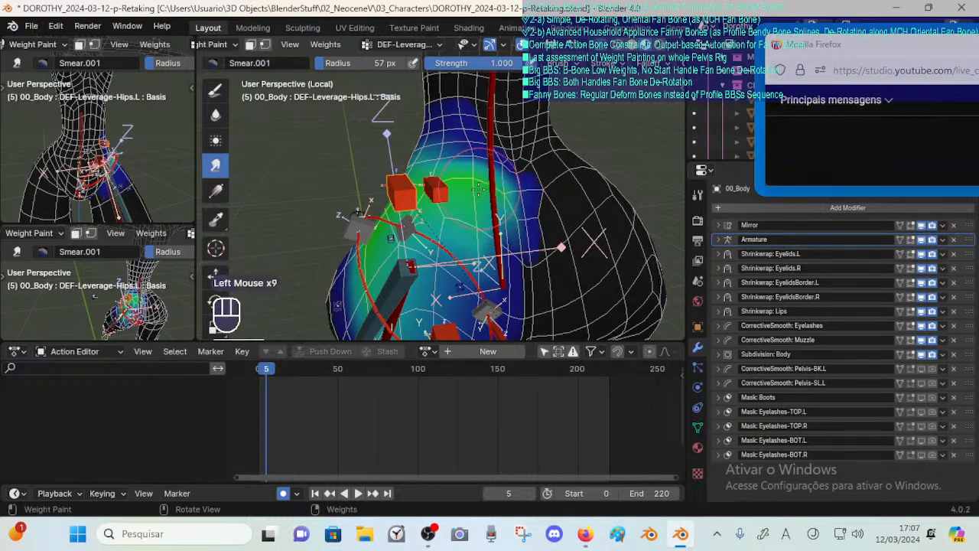
{"action": "middle_click_drag", "start_coordinate": [479, 186], "coordinate": [501, 216]}
{"action": "left_click", "coordinate": [455, 163]}
{"action": "left_click", "coordinate": [506, 220]}
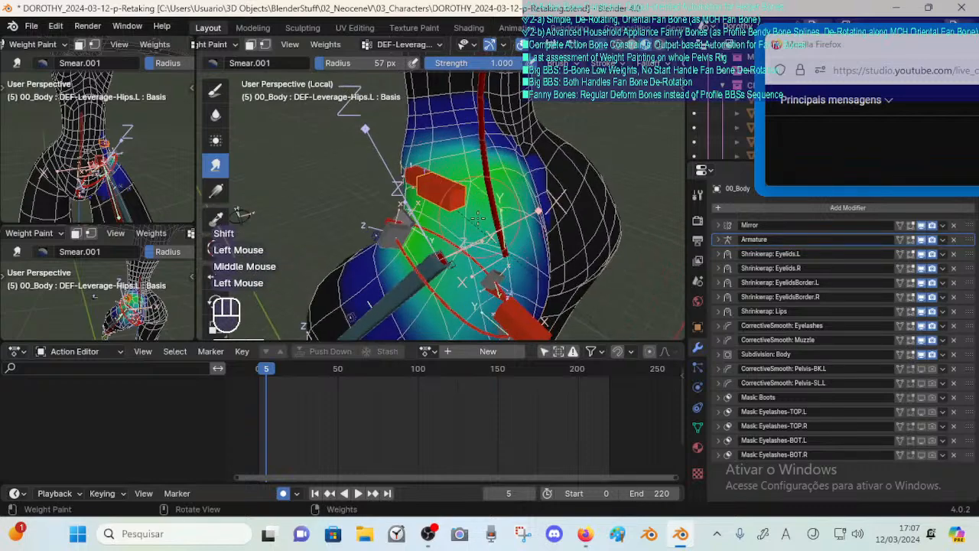
{"action": "middle_click_drag", "start_coordinate": [542, 256], "coordinate": [486, 263]}
{"action": "middle_click_drag", "start_coordinate": [459, 157], "coordinate": [432, 183], "text": "ctrl"}
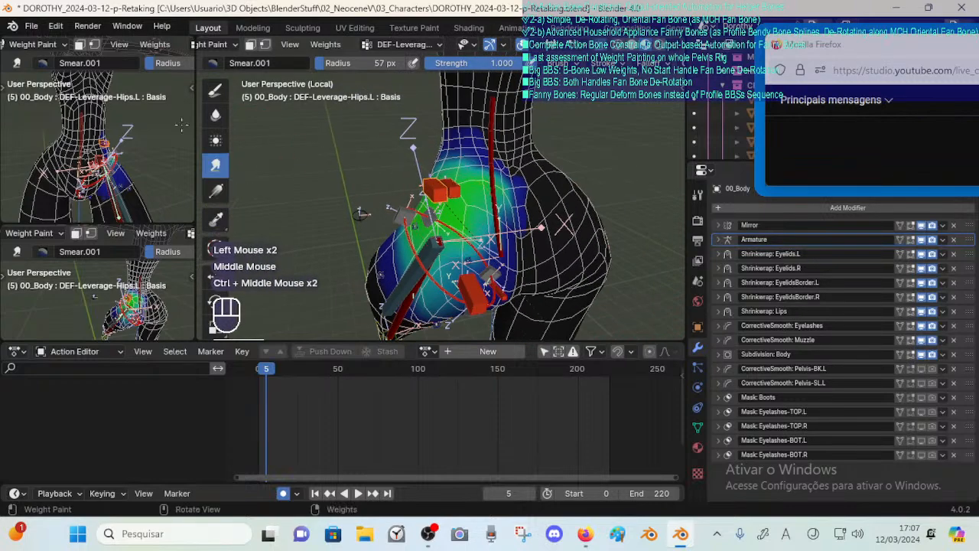
Blur the border of the DEF-Leverage-Hips.L weights beside the spine at frame 5, using brush radii of 47 px and 33 px.
{"action": "left_click", "coordinate": [225, 113]}
{"action": "key", "text": "f"}
{"action": "left_click", "coordinate": [459, 222]}
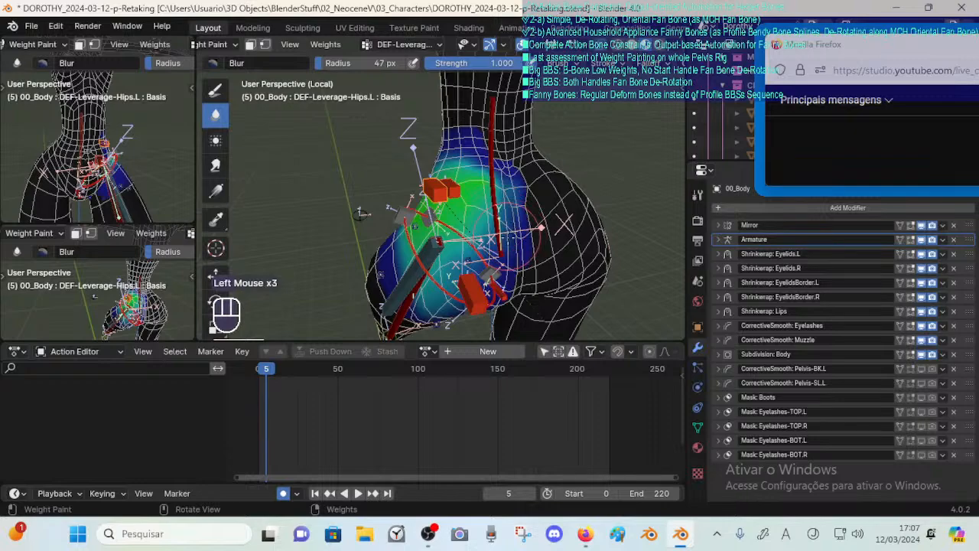
{"action": "mouse_move", "coordinate": [510, 240]}
{"action": "middle_mouse_down"}
{"action": "mouse_move", "coordinate": [517, 222]}
{"action": "mouse_move", "coordinate": [507, 196]}
{"action": "mouse_move", "coordinate": [526, 188]}
{"action": "mouse_move", "coordinate": [523, 157]}
{"action": "mouse_move", "coordinate": [498, 185]}
{"action": "mouse_move", "coordinate": [474, 149]}
{"action": "mouse_move", "coordinate": [489, 153]}
{"action": "mouse_move", "coordinate": [459, 130]}
{"action": "mouse_move", "coordinate": [417, 180]}
{"action": "middle_mouse_up"}
{"action": "key", "text": "f"}
{"action": "left_click", "coordinate": [506, 221]}
{"action": "left_click", "coordinate": [509, 197]}
{"action": "left_click", "coordinate": [517, 194]}
{"action": "left_click", "coordinate": [526, 178]}
{"action": "left_click", "coordinate": [524, 157]}
{"action": "left_click", "coordinate": [497, 191]}
{"action": "left_click", "coordinate": [473, 148]}
Go to frame 15 and blur the DEF-Leverage-Hips.L weights over the raised leg's hip and upper buttock with the 33 px brush.
{"action": "left_click_drag", "start_coordinate": [266, 372], "coordinate": [256, 370]}
{"action": "key", "text": "Up"}
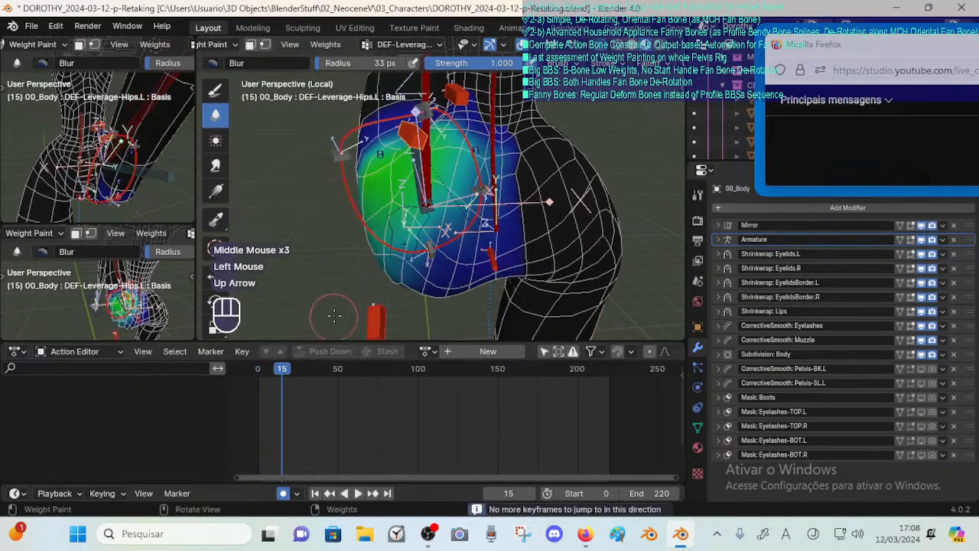
{"action": "middle_click_drag", "start_coordinate": [364, 263], "coordinate": [428, 268]}
{"action": "key", "text": "g"}
{"action": "key", "text": "Escape"}
{"action": "mouse_move", "coordinate": [459, 267]}
{"action": "middle_mouse_down"}
{"action": "mouse_move", "coordinate": [419, 269]}
{"action": "mouse_move", "coordinate": [457, 240]}
{"action": "mouse_move", "coordinate": [429, 237]}
{"action": "middle_mouse_up"}
{"action": "left_click", "coordinate": [410, 277], "text": "alt"}
{"action": "mouse_move", "coordinate": [428, 237]}
{"action": "middle_mouse_down"}
{"action": "mouse_move", "coordinate": [413, 226]}
{"action": "mouse_move", "coordinate": [440, 219]}
{"action": "mouse_move", "coordinate": [421, 245]}
{"action": "mouse_move", "coordinate": [470, 202]}
{"action": "mouse_move", "coordinate": [442, 204]}
{"action": "mouse_move", "coordinate": [451, 159]}
{"action": "middle_mouse_up"}
{"action": "left_click", "coordinate": [440, 219]}
{"action": "left_click", "coordinate": [458, 207], "text": "alt"}
{"action": "left_click_drag", "start_coordinate": [452, 159], "coordinate": [473, 182]}
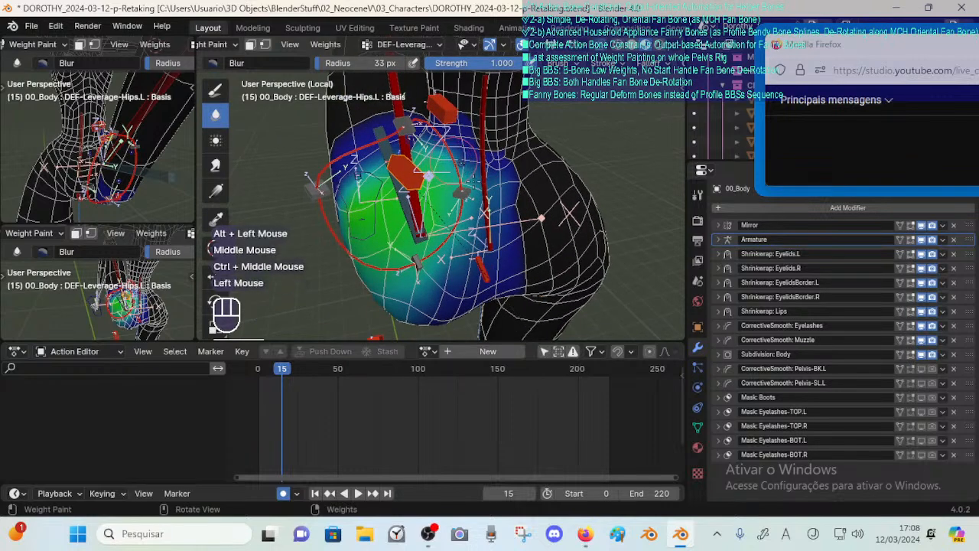
{"action": "middle_click_drag", "start_coordinate": [462, 168], "coordinate": [465, 182], "text": "shift"}
{"action": "left_click", "coordinate": [465, 182]}
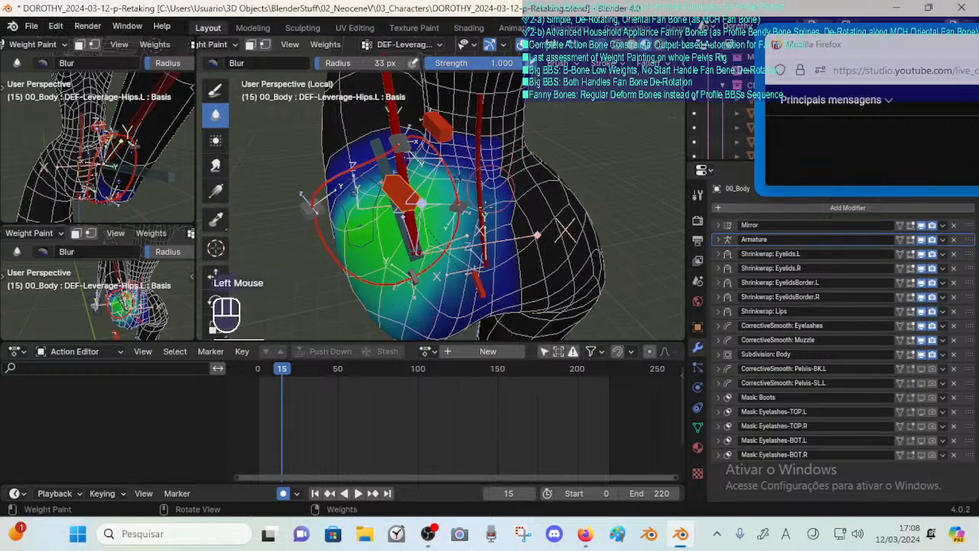
{"action": "middle_click_drag", "start_coordinate": [410, 208], "coordinate": [382, 215]}
{"action": "left_click", "coordinate": [382, 214]}
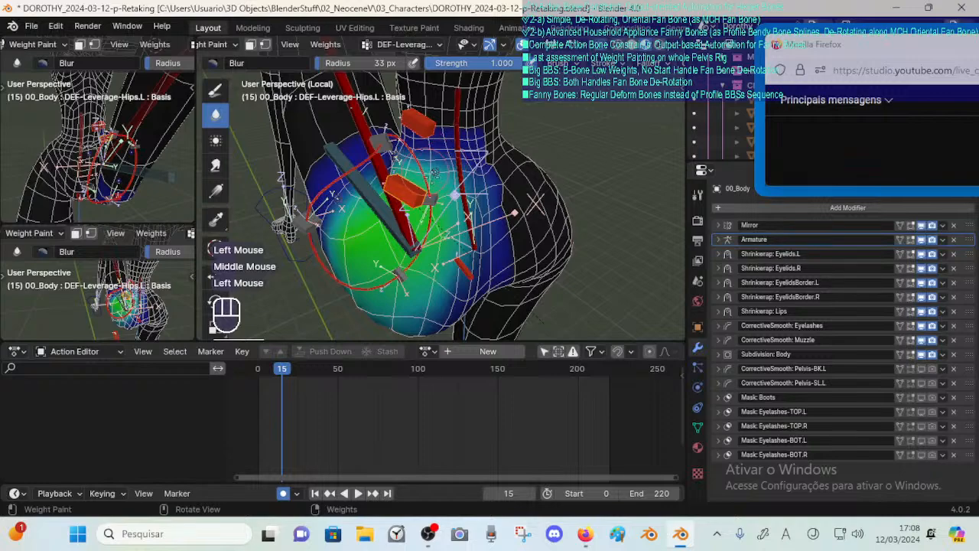
{"action": "mouse_move", "coordinate": [433, 173]}
{"action": "middle_mouse_down"}
{"action": "mouse_move", "coordinate": [441, 206]}
{"action": "mouse_move", "coordinate": [459, 185]}
{"action": "mouse_move", "coordinate": [470, 207]}
{"action": "middle_mouse_up"}
{"action": "left_click", "coordinate": [469, 207]}
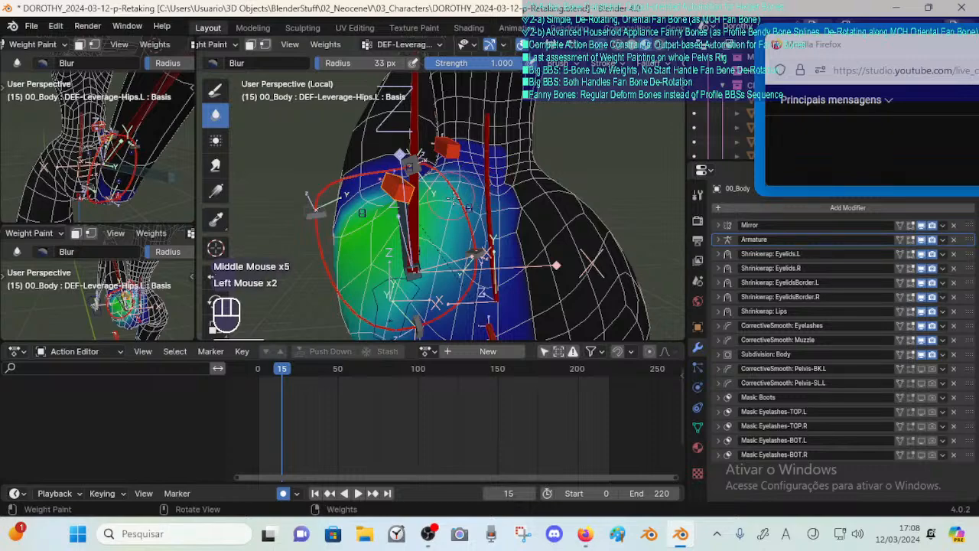
{"action": "middle_click_drag", "start_coordinate": [454, 199], "coordinate": [451, 249]}
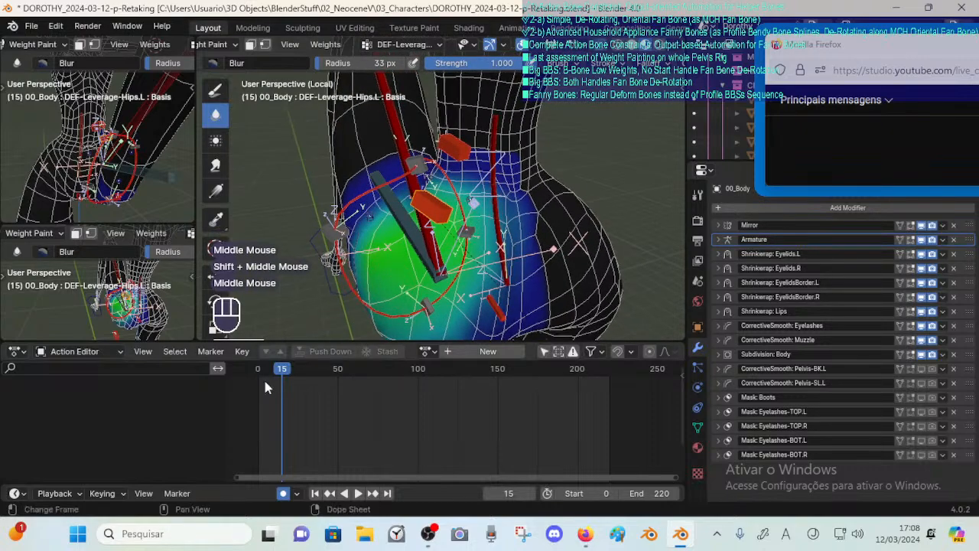
Go to frame 13 and soften the DEF-Leverage-Hips.L weights around the hip joint with a 43 px Blur brush.
{"action": "mouse_move", "coordinate": [280, 365]}
{"action": "left_mouse_down"}
{"action": "mouse_move", "coordinate": [258, 367]}
{"action": "mouse_move", "coordinate": [279, 364]}
{"action": "left_mouse_up"}
{"action": "middle_click_drag", "start_coordinate": [433, 230], "coordinate": [511, 247]}
{"action": "middle_click_drag", "start_coordinate": [432, 201], "coordinate": [420, 180]}
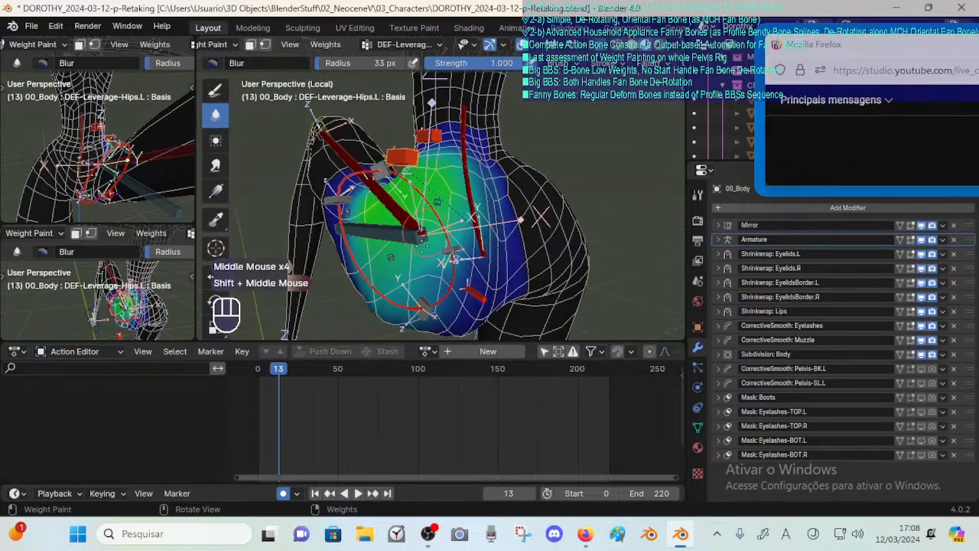
{"action": "mouse_move", "coordinate": [422, 250]}
{"action": "middle_mouse_down"}
{"action": "mouse_move", "coordinate": [430, 264]}
{"action": "mouse_move", "coordinate": [436, 254]}
{"action": "mouse_move", "coordinate": [390, 233]}
{"action": "middle_mouse_up"}
{"action": "key", "text": "f"}
{"action": "left_click", "coordinate": [429, 257]}
{"action": "left_click", "coordinate": [436, 264]}
{"action": "left_click", "coordinate": [394, 220]}
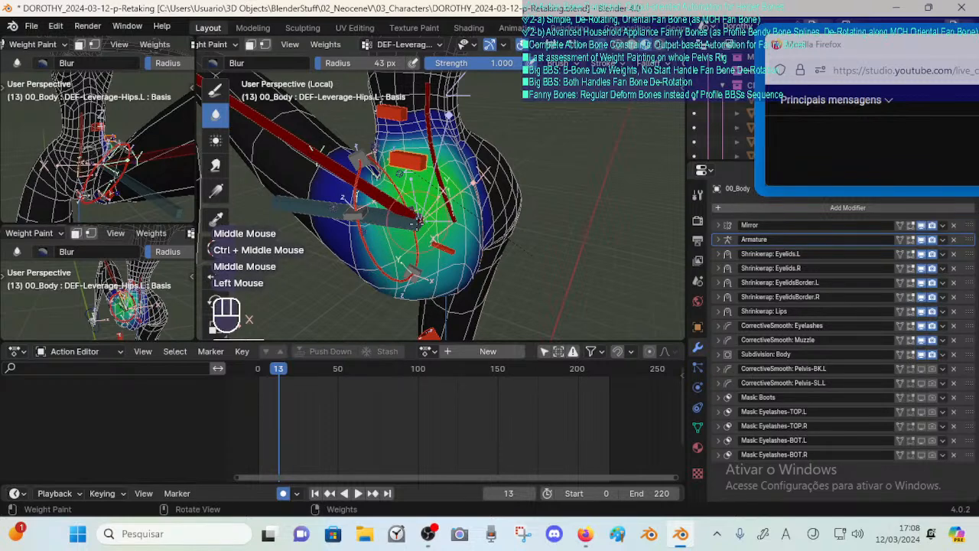
{"action": "key", "text": "ctrl+z"}
{"action": "left_click", "coordinate": [416, 221]}
{"action": "middle_click_drag", "start_coordinate": [399, 261], "coordinate": [398, 267]}
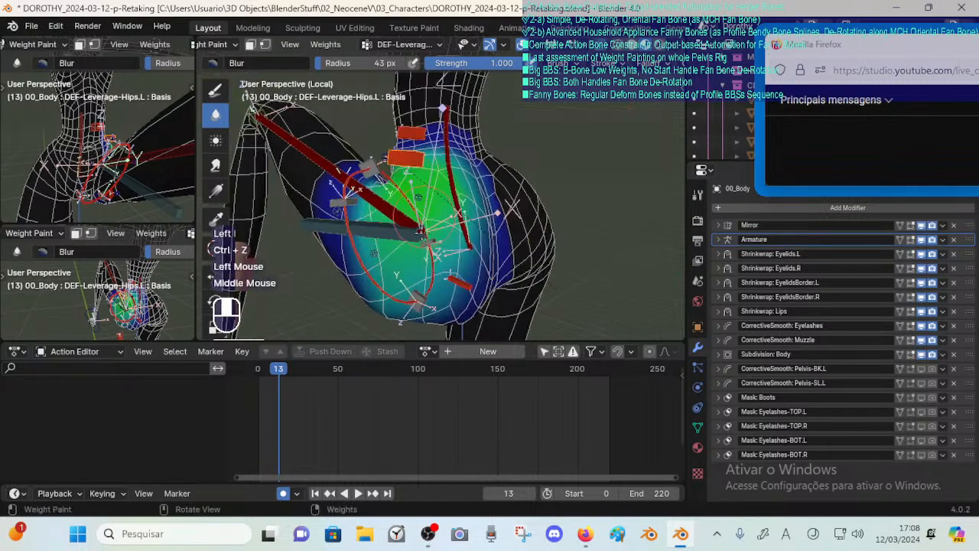
{"action": "left_click", "coordinate": [397, 269]}
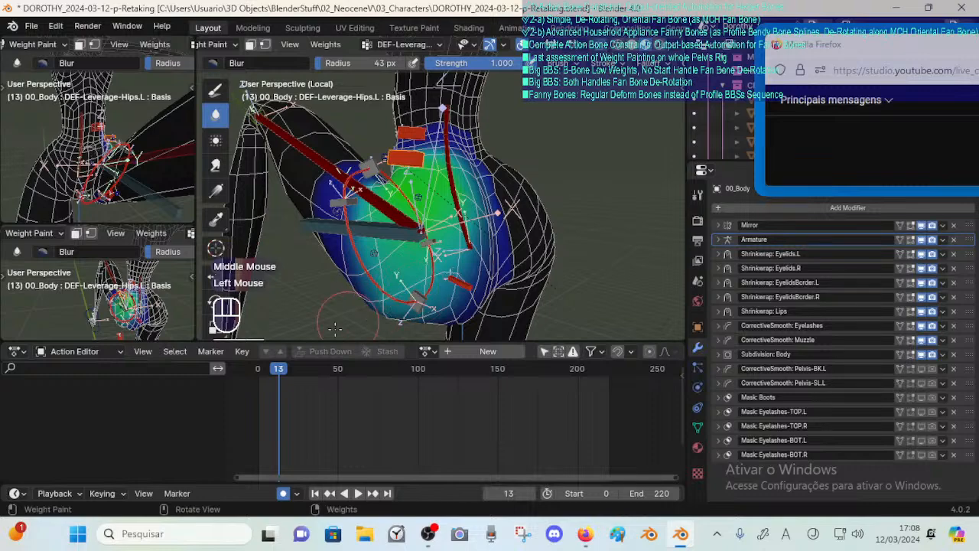
{"action": "middle_click_drag", "start_coordinate": [426, 246], "coordinate": [413, 268]}
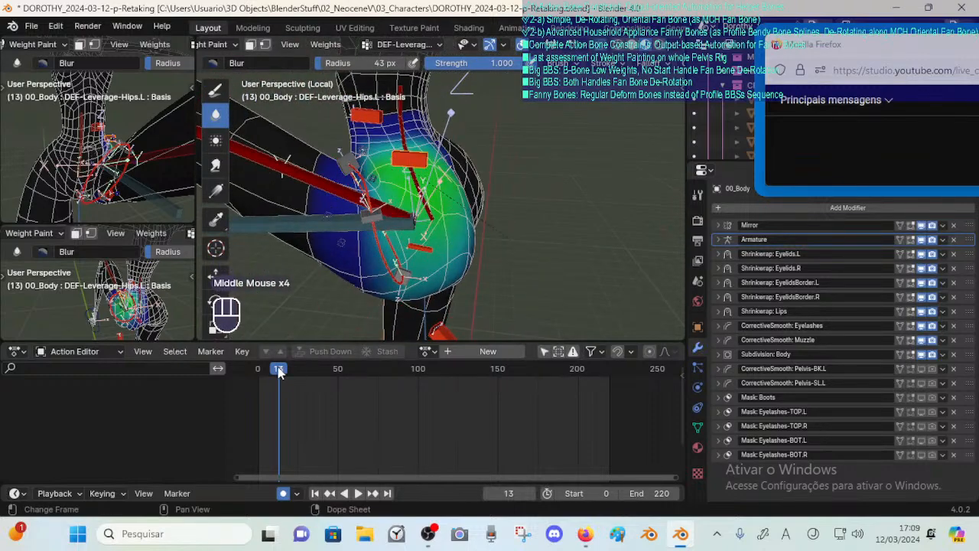
Leave weight painting, enter Pose Mode on the armature with DEF-Leverage-Hips.L selected and go to the keyframe at frame 20.
{"action": "mouse_move", "coordinate": [279, 371]}
{"action": "left_mouse_down"}
{"action": "mouse_move", "coordinate": [260, 375]}
{"action": "mouse_move", "coordinate": [291, 370]}
{"action": "mouse_move", "coordinate": [267, 372]}
{"action": "left_mouse_up"}
{"action": "key", "text": "ctrl+Tab"}
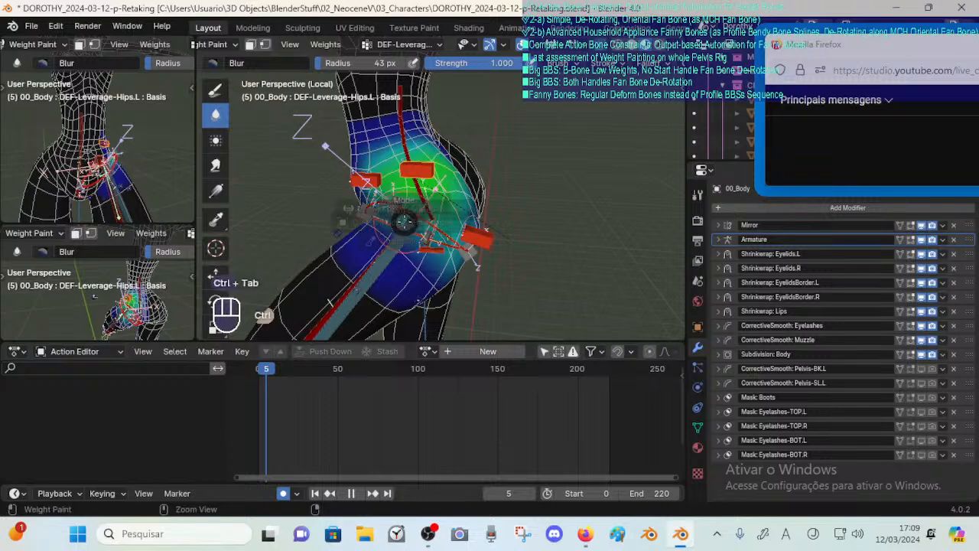
{"action": "left_click", "coordinate": [427, 183]}
{"action": "key", "text": "ctrl+Tab"}
{"action": "left_click", "coordinate": [431, 181]}
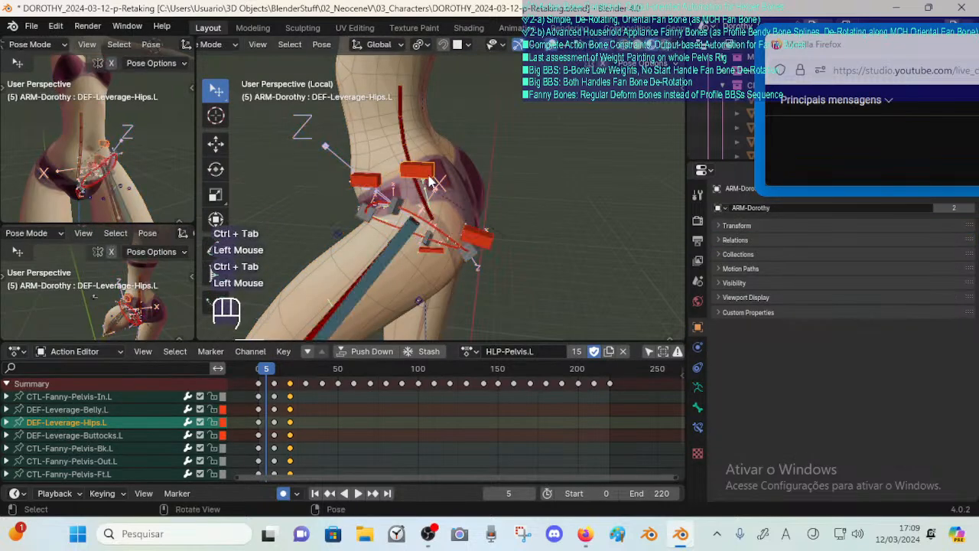
{"action": "key", "text": "Up"}
{"action": "key", "text": "Up"}
Try moving, rotating and resetting the DEF-Leverage-Hips.L bone at frame 20 to test the hip's deformation.
{"action": "middle_click_drag", "start_coordinate": [450, 174], "coordinate": [472, 181]}
{"action": "key", "text": "g"}
{"action": "key", "text": "Escape"}
{"action": "key", "text": "r"}
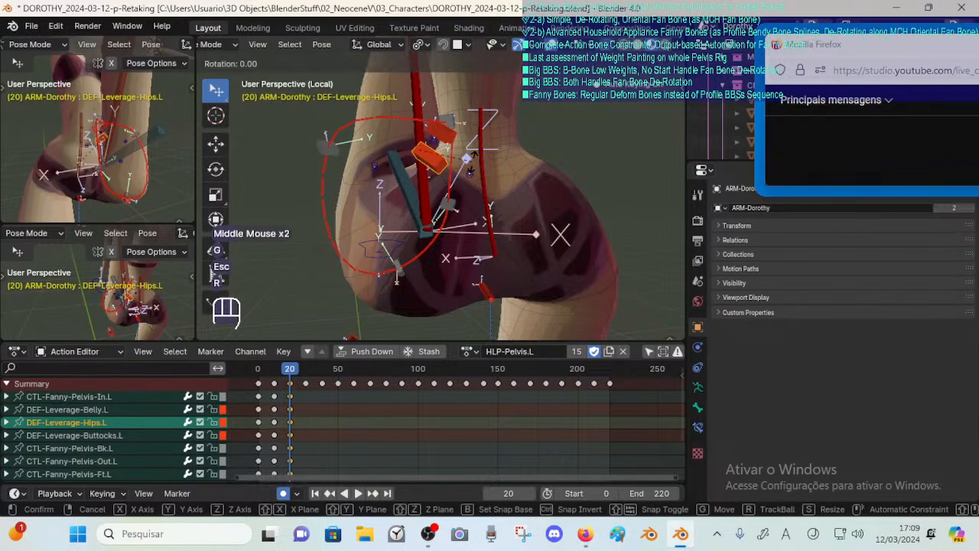
{"action": "key", "text": "Escape"}
{"action": "key", "text": "alt+q"}
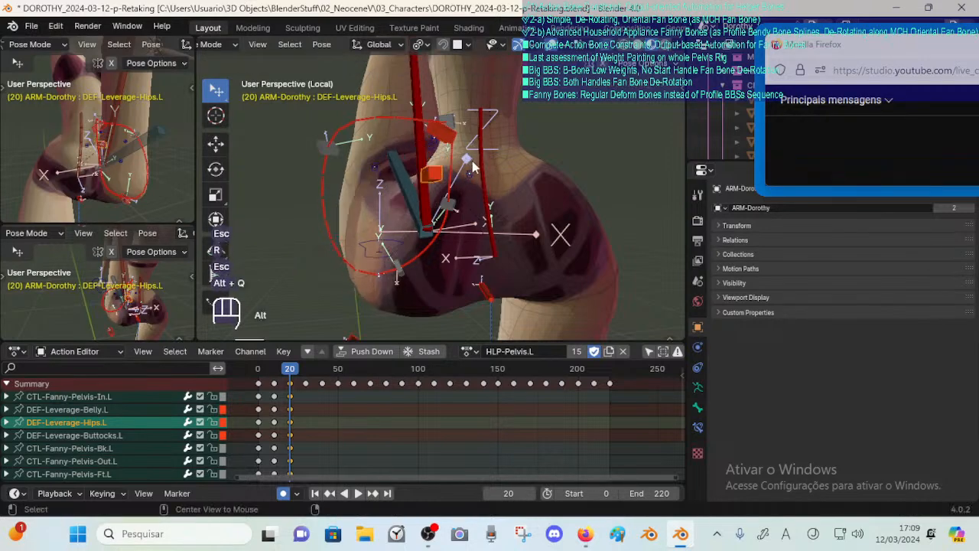
{"action": "key", "text": "ctrl+z"}
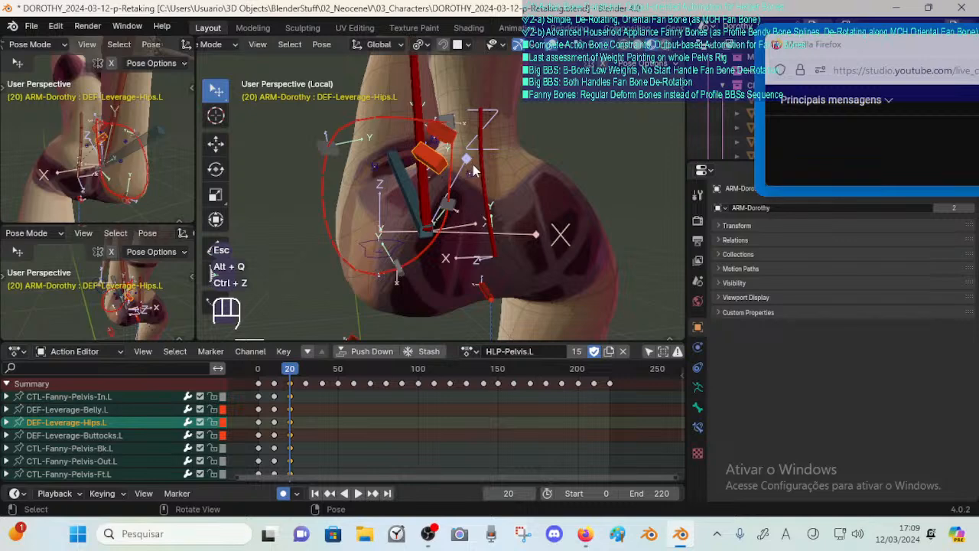
{"action": "key", "text": "r"}
{"action": "key", "text": "r"}
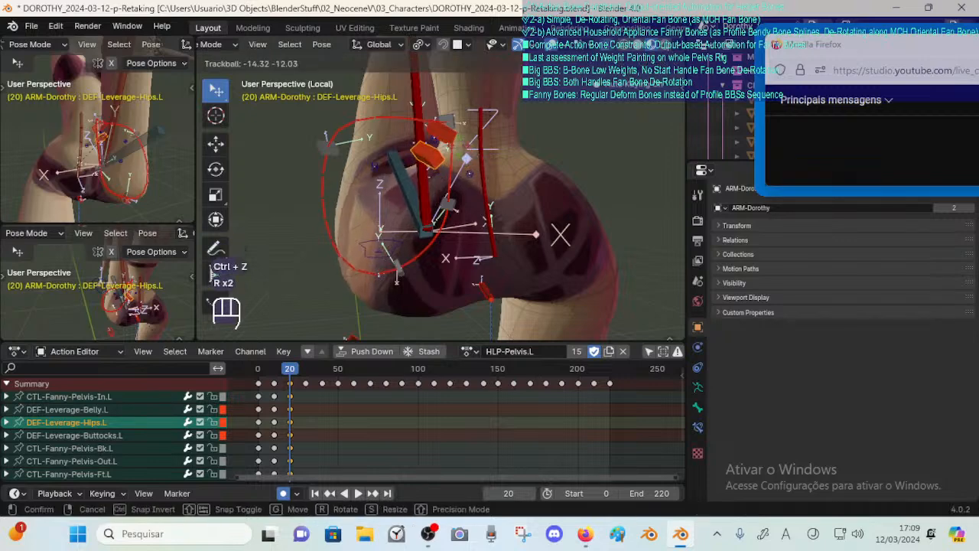
{"action": "key", "text": "Escape"}
Try new quaternion rotation values on DEF-Leverage-Hips.L at frame 20: X -0.068, Y -0.091 and Z 0.049.
{"action": "key", "text": "n"}
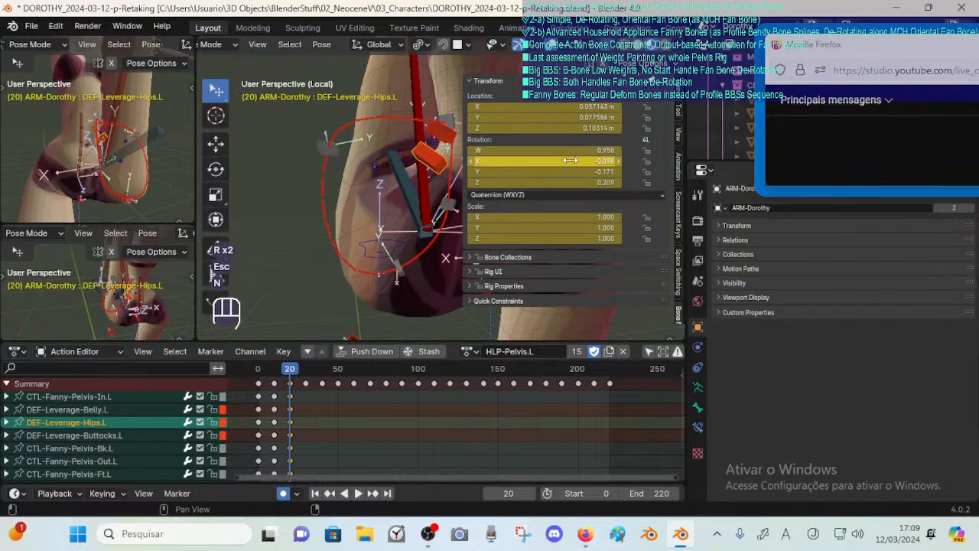
{"action": "mouse_move", "coordinate": [576, 164]}
{"action": "left_mouse_down", "text": "ctrl"}
{"action": "mouse_move", "coordinate": [563, 163]}
{"action": "mouse_move", "coordinate": [586, 172]}
{"action": "left_mouse_up", "text": "ctrl"}
{"action": "key", "text": "ctrl+z"}
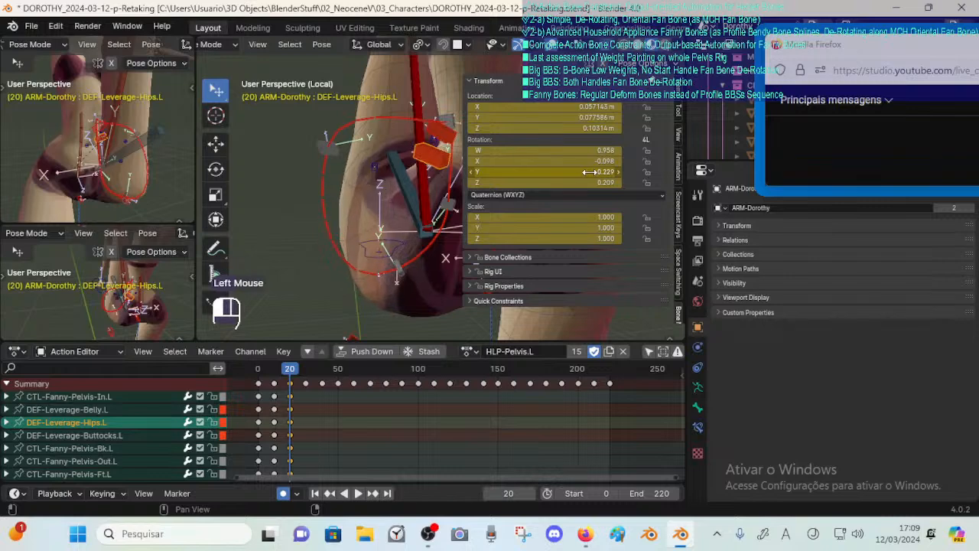
{"action": "key", "text": "ctrl+z"}
{"action": "left_click_drag", "start_coordinate": [588, 173], "coordinate": [590, 172], "text": "shift"}
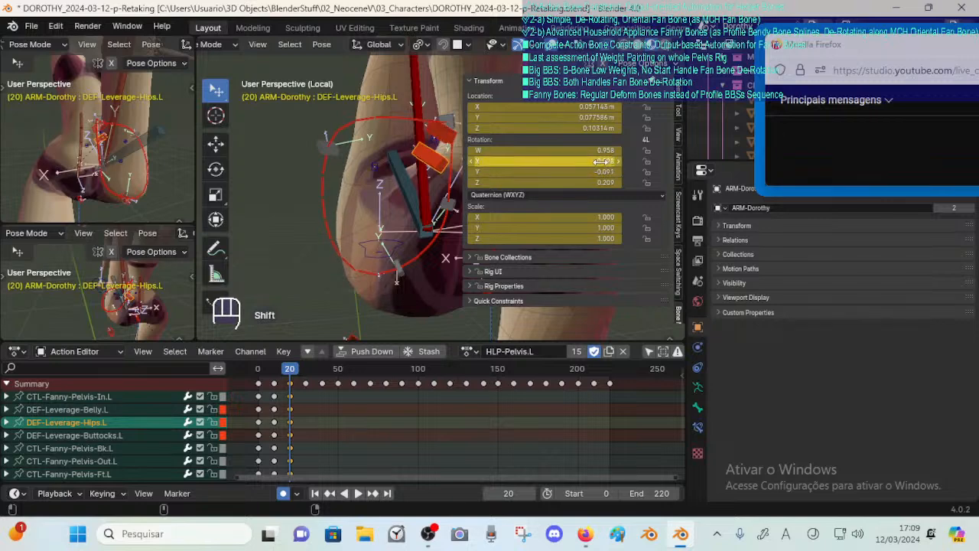
{"action": "left_click", "coordinate": [592, 162], "text": "shift"}
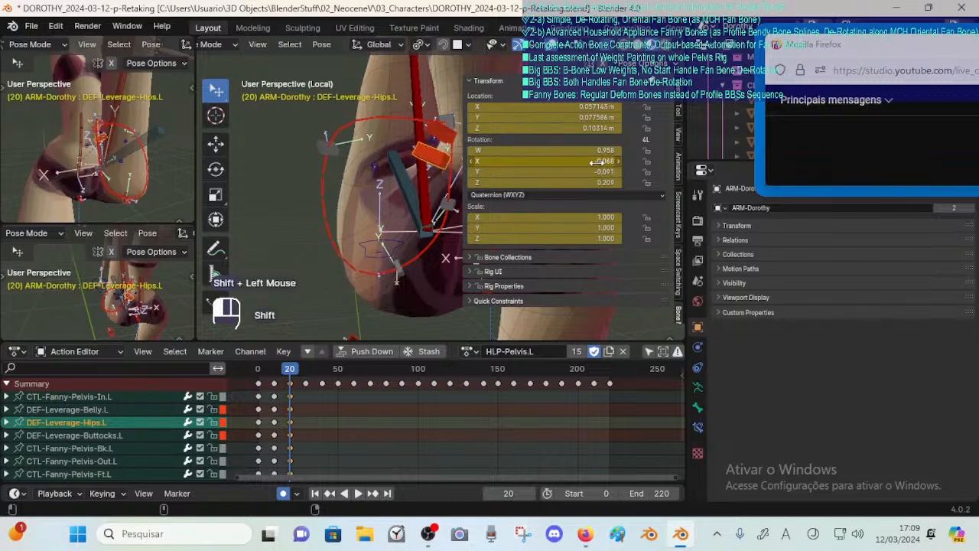
{"action": "left_click", "coordinate": [587, 181], "text": "shift"}
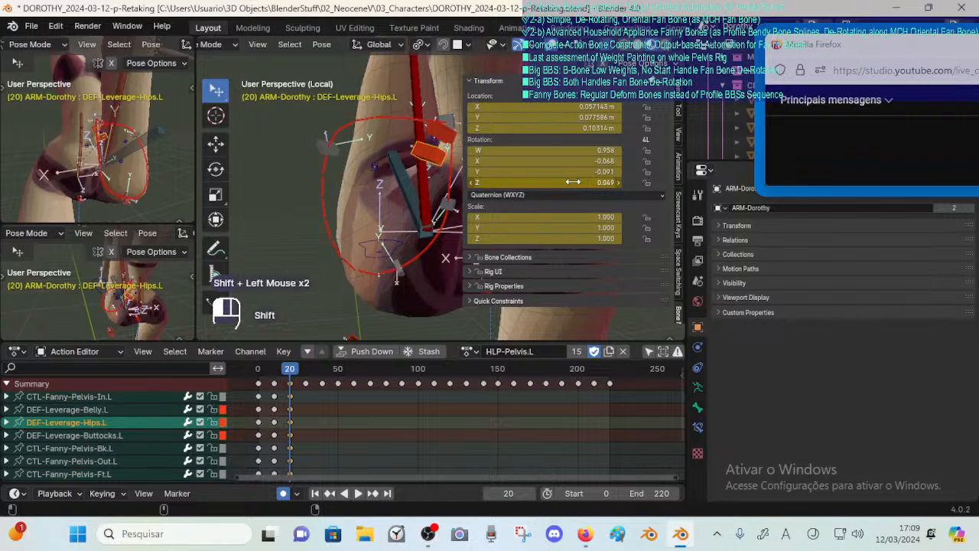
Try further Z rotation values on DEF-Leverage-Hips.L, including 0.199, to test the hip's shape.
{"action": "left_click_drag", "start_coordinate": [568, 181], "coordinate": [585, 183], "text": "shift"}
{"action": "key", "text": "ctrl+z"}
{"action": "left_click", "coordinate": [585, 182], "text": "shift"}
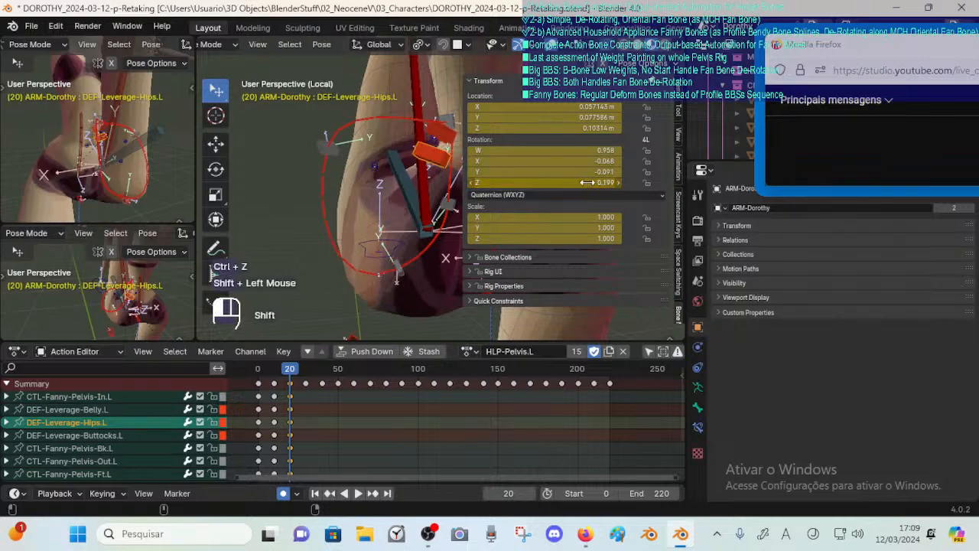
{"action": "left_click", "coordinate": [587, 182], "text": "shift"}
{"action": "left_click_drag", "start_coordinate": [580, 182], "coordinate": [570, 184], "text": "shift"}
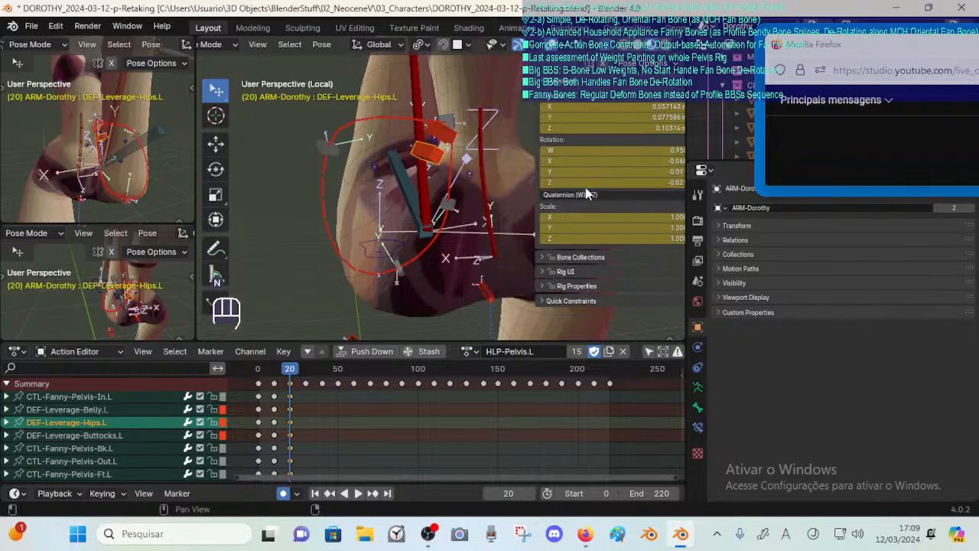
Clear the rotation of DEF-Leverage-Hips.L to compare the shape, and undo the trial rotation changes.
{"action": "key", "text": "n"}
{"action": "mouse_move", "coordinate": [483, 184]}
{"action": "middle_mouse_down"}
{"action": "mouse_move", "coordinate": [451, 229]}
{"action": "mouse_move", "coordinate": [465, 179]}
{"action": "middle_mouse_up"}
{"action": "key", "text": "alt+r"}
{"action": "key", "text": "ctrl+z"}
{"action": "key", "text": "ctrl+z"}
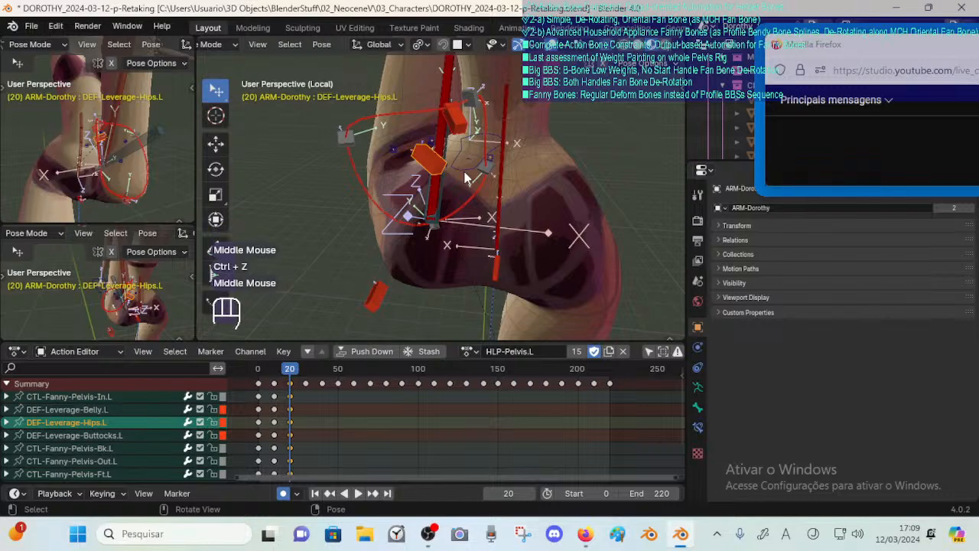
{"action": "key", "text": "ctrl+z"}
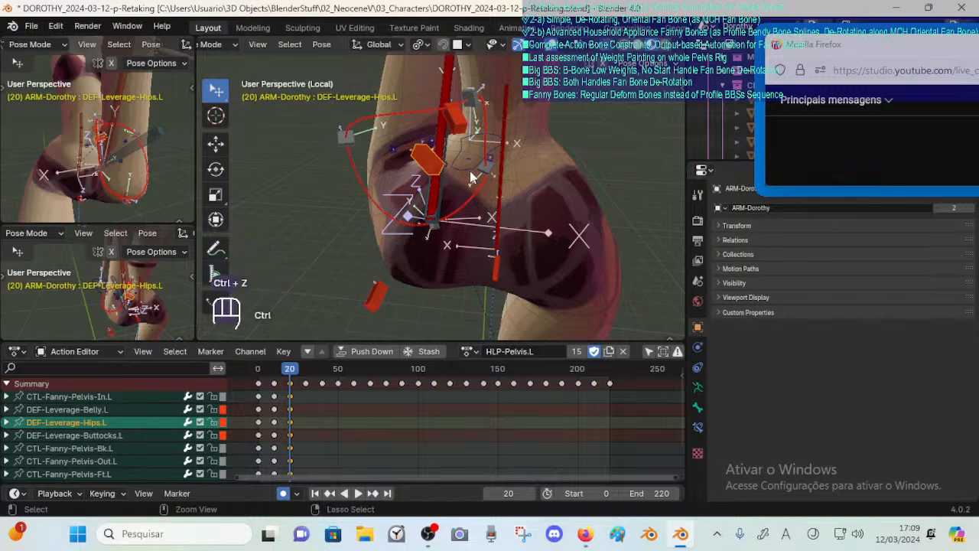
{"action": "key", "text": "ctrl+z"}
{"action": "key", "text": "ctrl+z"}
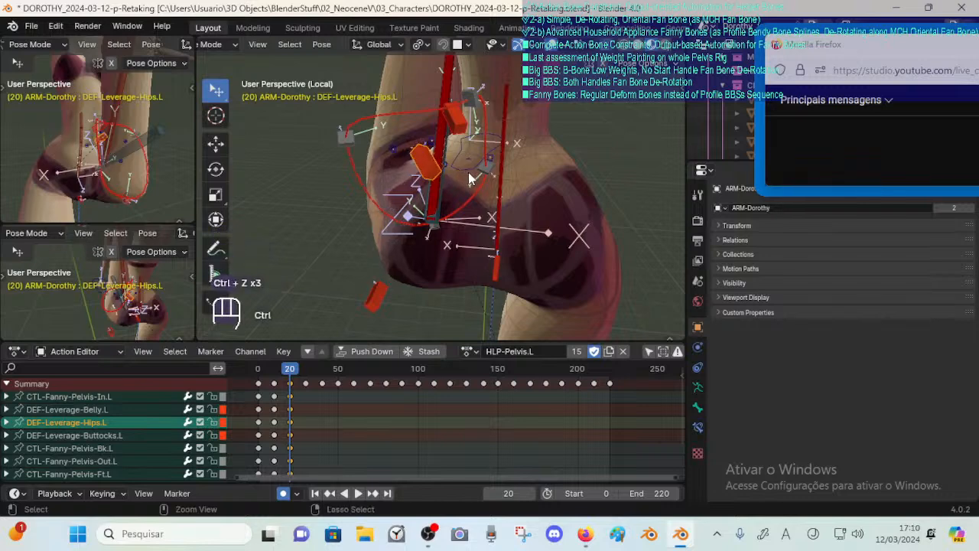
{"action": "key", "text": "ctrl+shift+z"}
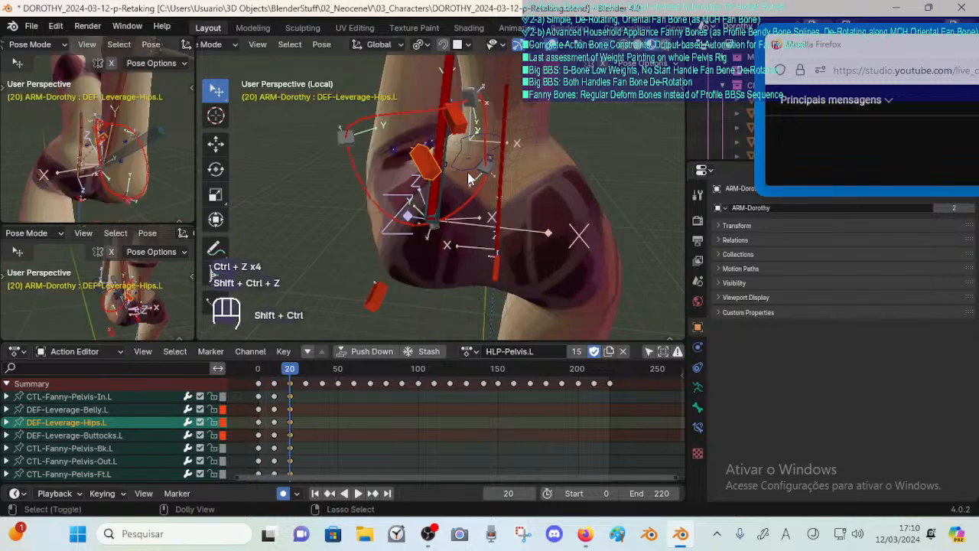
Set the quaternion rotation of DEF-Leverage-Hips.L to X -0.088, Y about -0.07 and Z 0.249.
{"action": "key", "text": "n"}
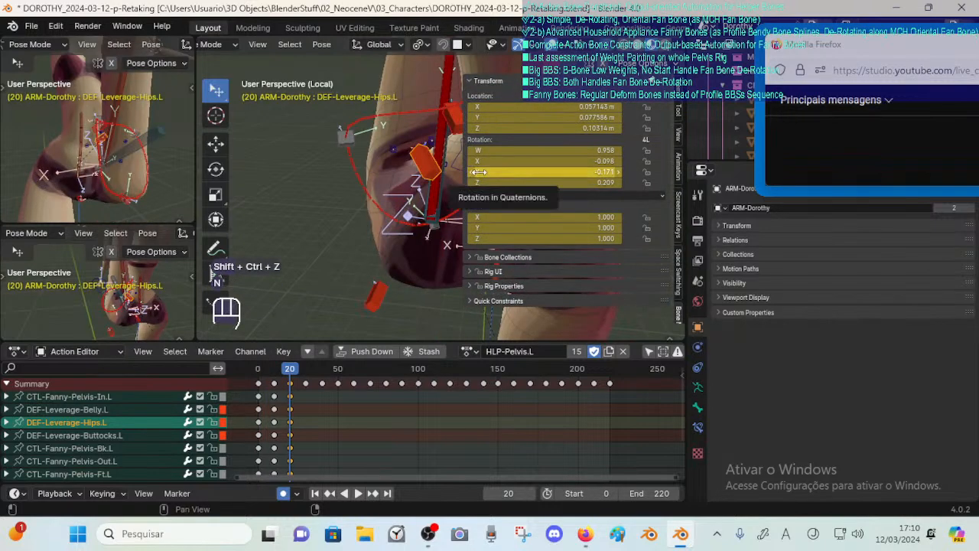
{"action": "left_click", "coordinate": [566, 172], "text": "shift"}
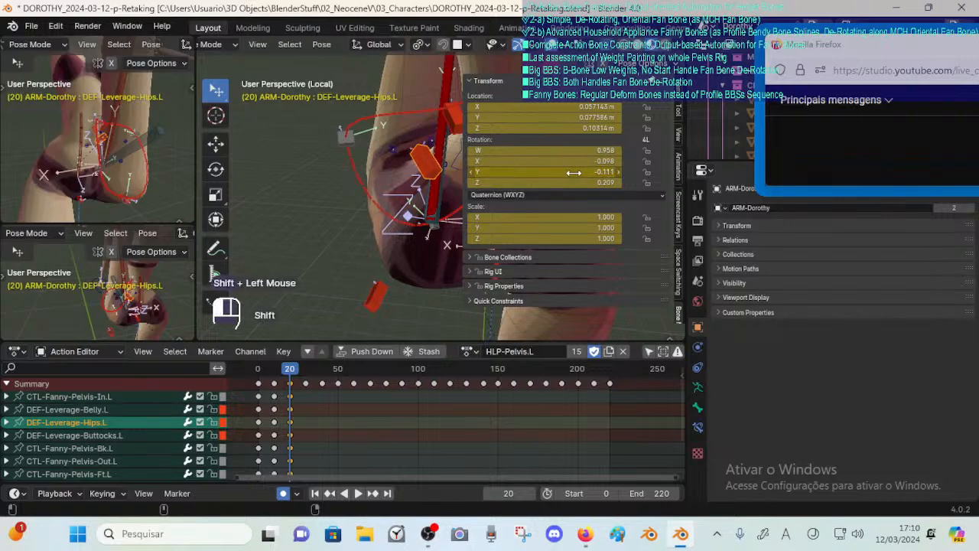
{"action": "mouse_move", "coordinate": [577, 173]}
{"action": "left_mouse_down", "text": "shift"}
{"action": "mouse_move", "coordinate": [584, 185]}
{"action": "mouse_move", "coordinate": [582, 162]}
{"action": "left_mouse_up", "text": "shift"}
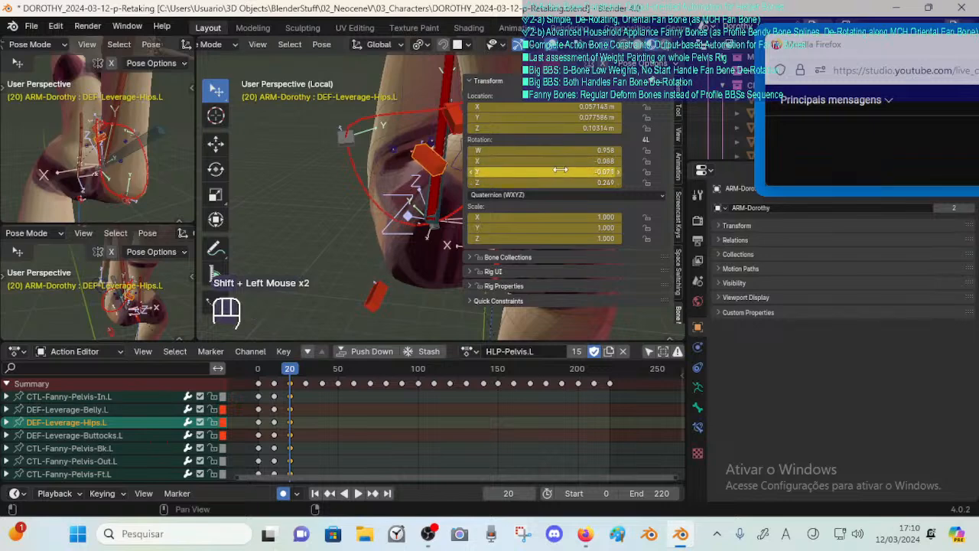
{"action": "key", "text": "n"}
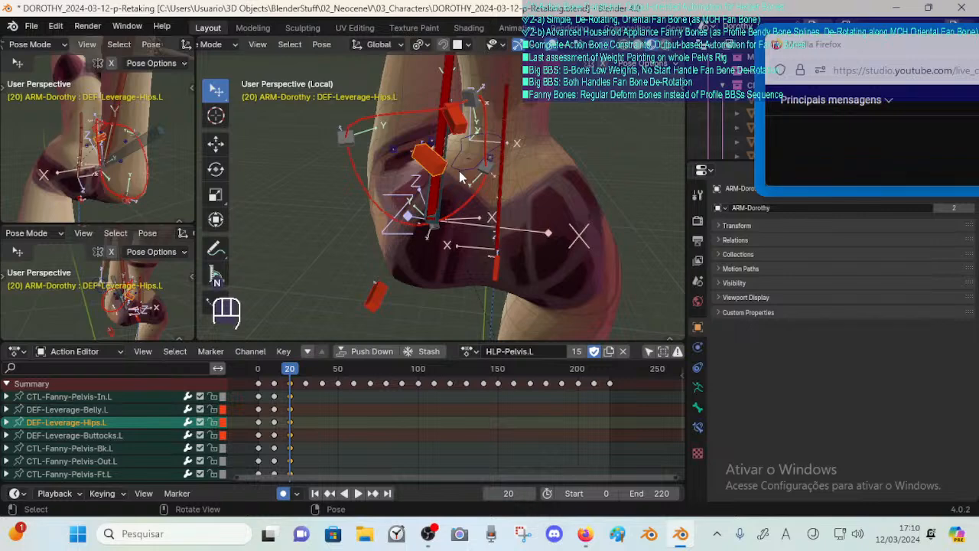
Compare DEF-Leverage-Hips.L with its rotation cleared, undo that, and rotate the bone freely with the trackball.
{"action": "key", "text": "alt+r"}
{"action": "key", "text": "ctrl+z"}
{"action": "key", "text": "r"}
{"action": "key", "text": "r"}
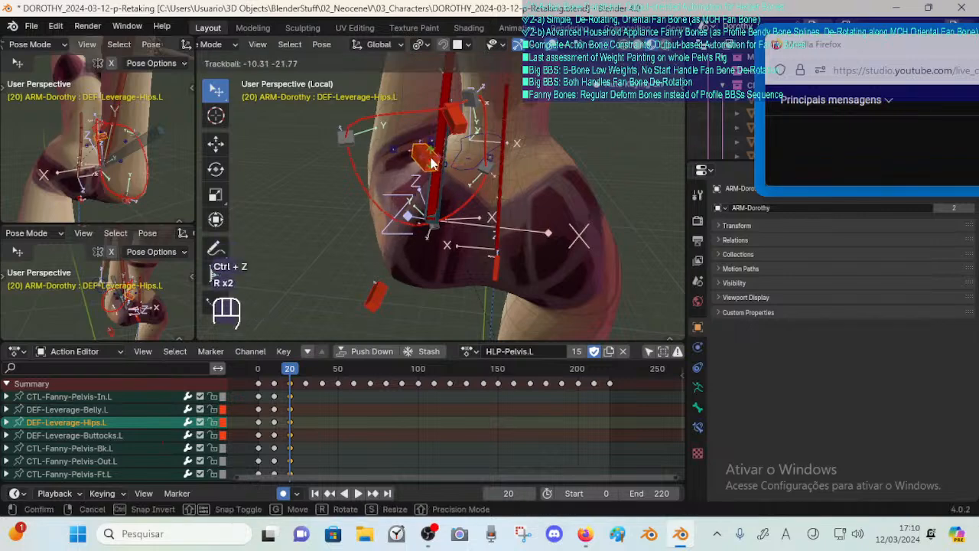
{"action": "left_click", "coordinate": [431, 163]}
Try moving DEF-Leverage-Hips.L to different spots around the hip crease and undo each move.
{"action": "middle_click_drag", "start_coordinate": [430, 163], "coordinate": [457, 141]}
{"action": "key", "text": "g"}
{"action": "key", "text": "shift"}
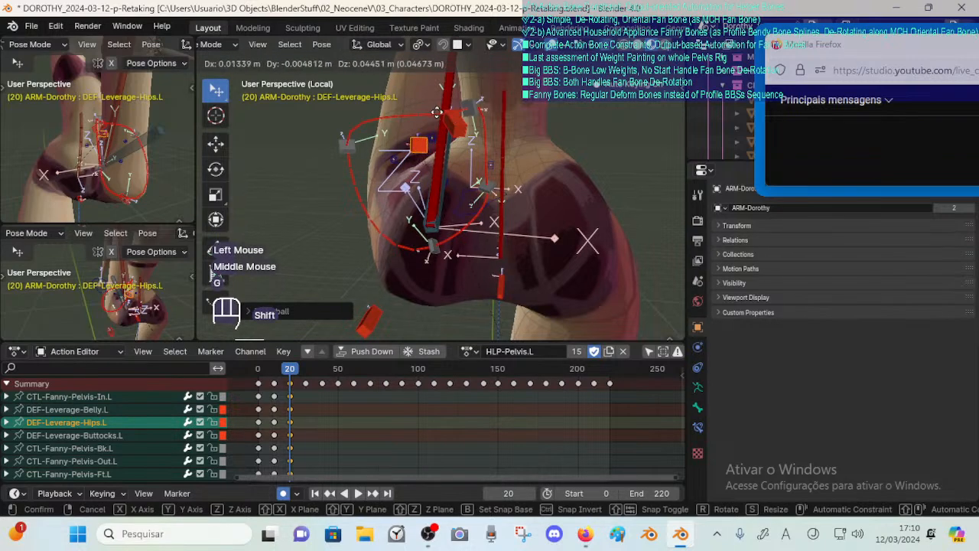
{"action": "left_click", "coordinate": [440, 151]}
{"action": "left_click", "coordinate": [440, 156]}
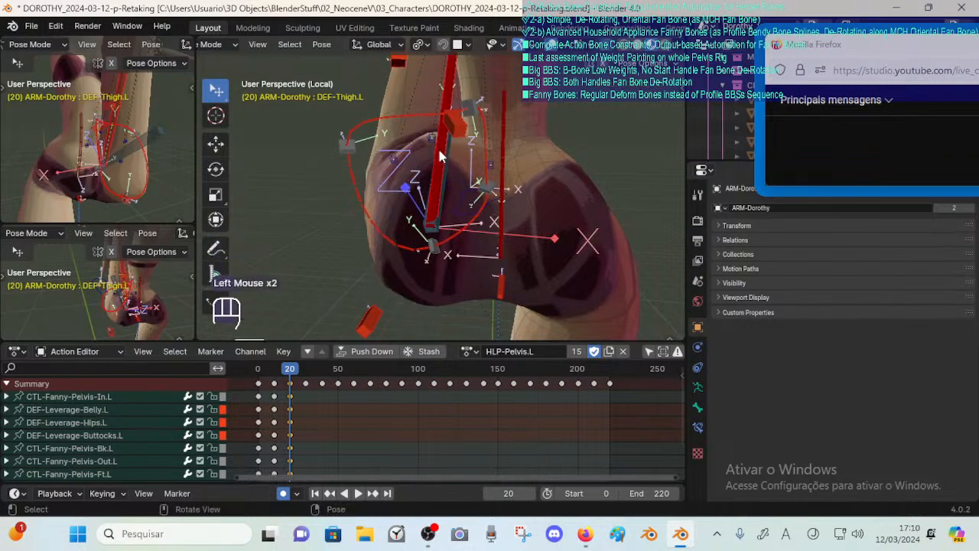
{"action": "key", "text": "ctrl+z"}
{"action": "key", "text": "ctrl+z"}
{"action": "key", "text": "g"}
{"action": "key", "text": "shift"}
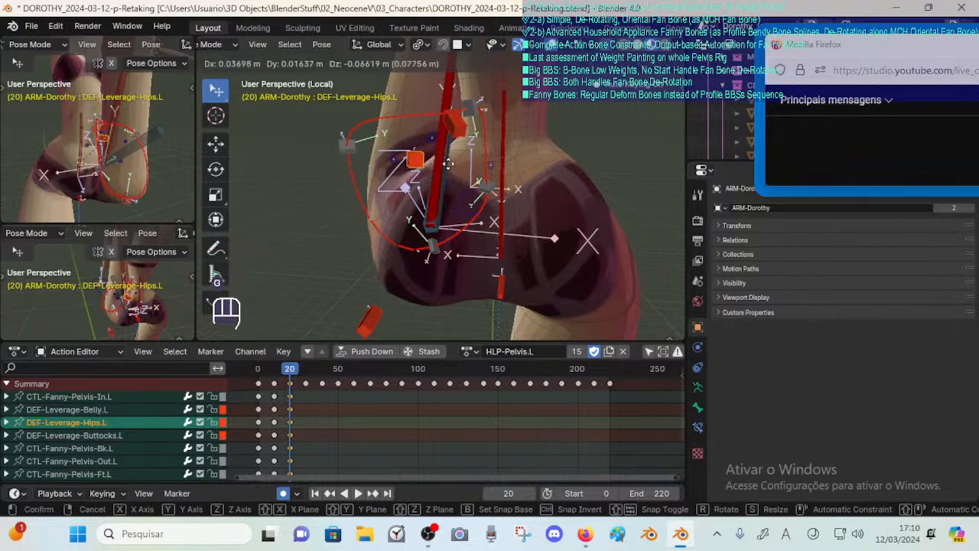
{"action": "middle_click", "coordinate": [437, 153]}
{"action": "left_click", "coordinate": [438, 159]}
{"action": "key", "text": "Escape"}
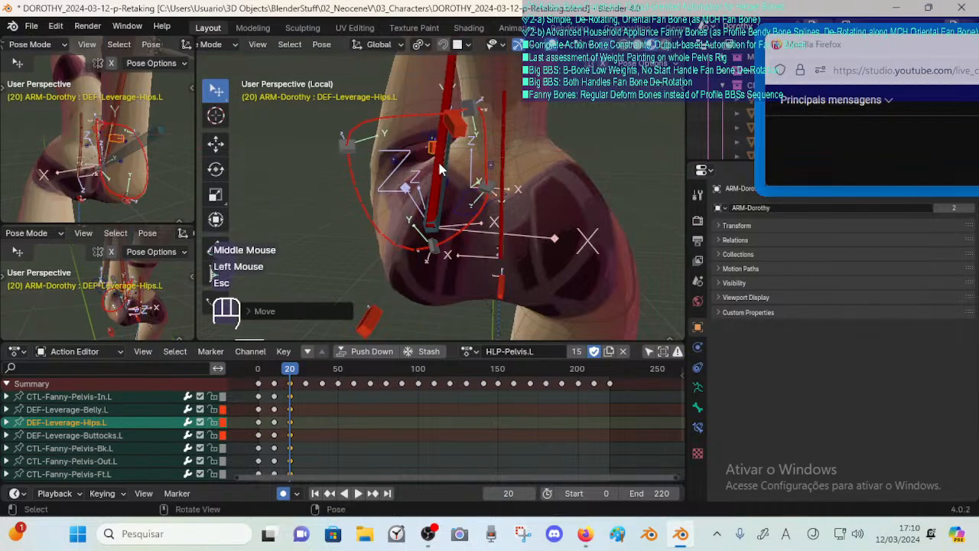
{"action": "key", "text": "ctrl+z"}
Move DEF-Leverage-Hips.L in small precise shifts to reshape the hip crease at frame 20.
{"action": "key", "text": "g"}
{"action": "left_click", "coordinate": [433, 164], "text": "shift"}
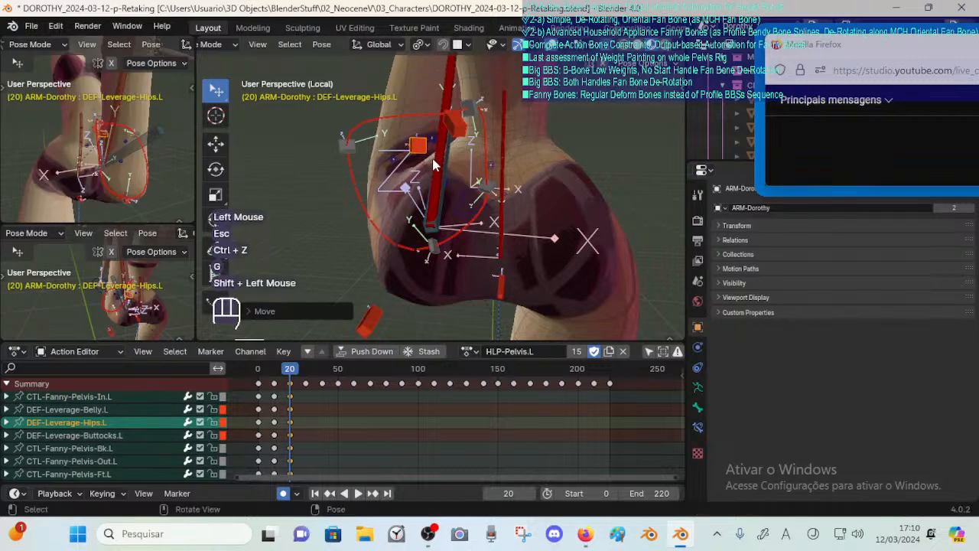
{"action": "key", "text": "g"}
{"action": "left_click", "coordinate": [433, 165], "text": "shift"}
Rotate DEF-Leverage-Hips.L slightly as seen from the side of the buttock.
{"action": "middle_click_drag", "start_coordinate": [433, 164], "coordinate": [541, 165]}
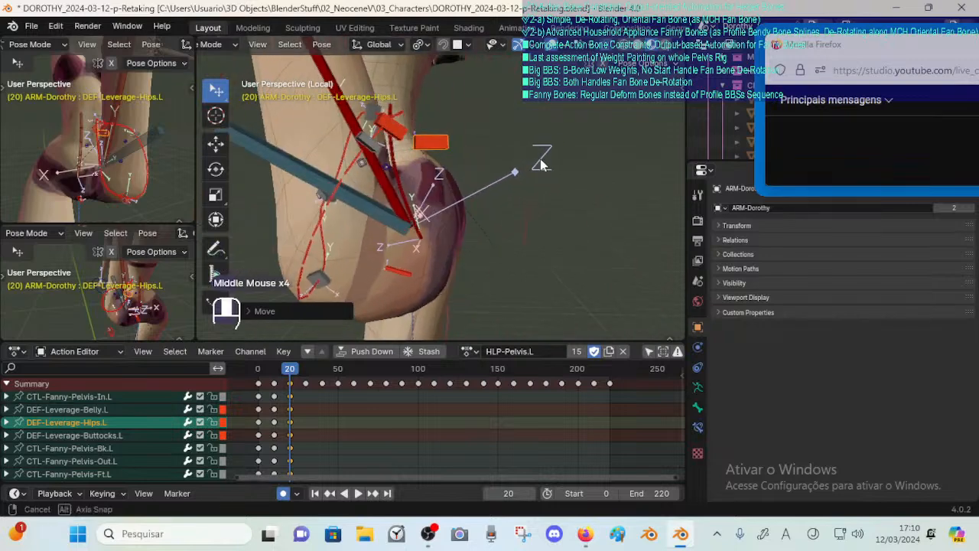
{"action": "key", "text": "g"}
{"action": "key", "text": "Escape"}
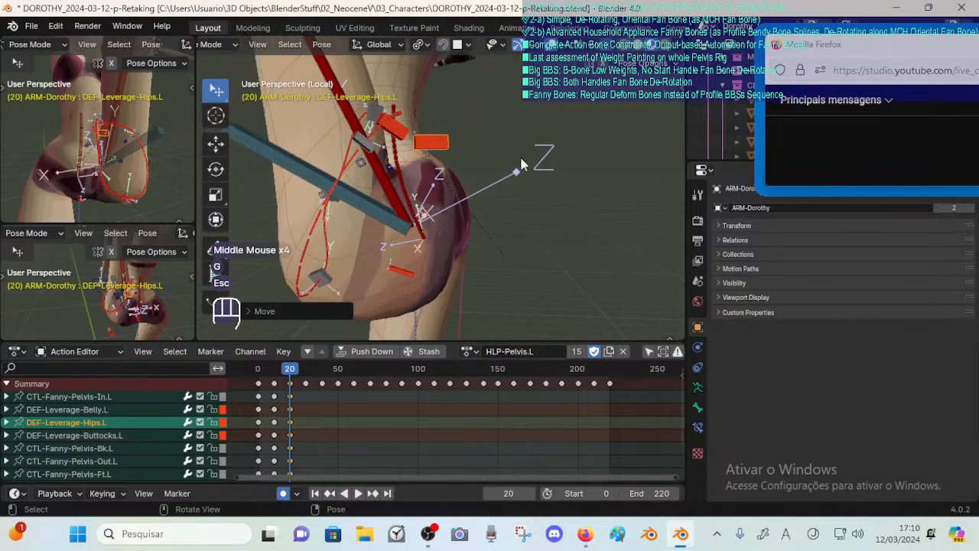
{"action": "key", "text": "r"}
{"action": "left_click", "coordinate": [524, 145]}
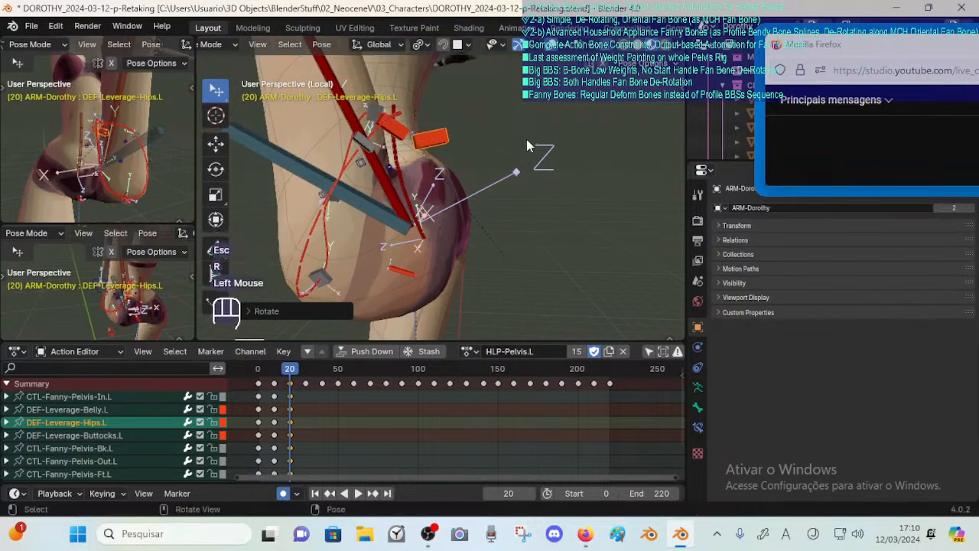
{"action": "left_click", "coordinate": [520, 151]}
Try moving the DEF-Leverage-Hips.L and DEF-Leverage-Belly.L bones from the side to test the deformation.
{"action": "key", "text": "g"}
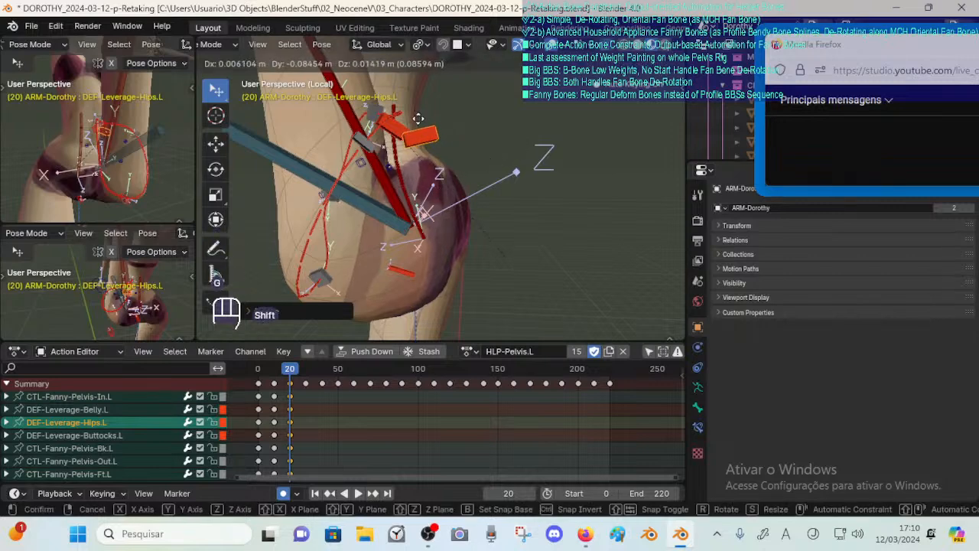
{"action": "middle_click", "coordinate": [453, 152]}
{"action": "key", "text": "Escape"}
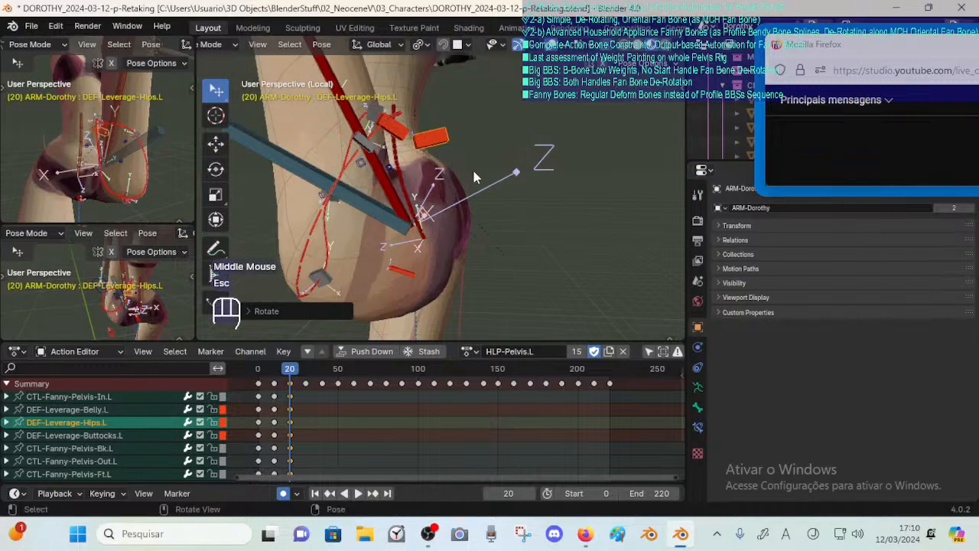
{"action": "mouse_move", "coordinate": [472, 166]}
{"action": "left_mouse_down"}
{"action": "mouse_move", "coordinate": [475, 146]}
{"action": "mouse_move", "coordinate": [476, 160]}
{"action": "left_mouse_up"}
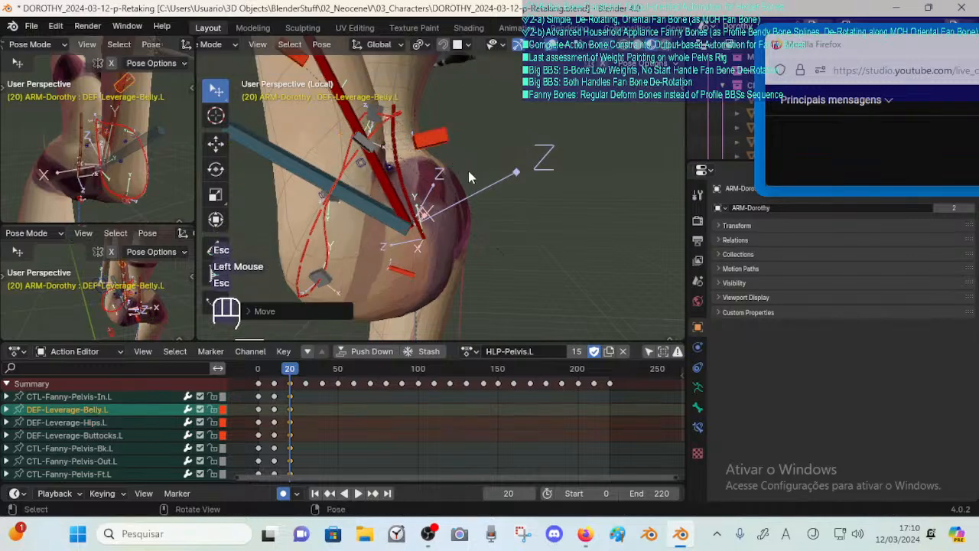
{"action": "middle_click_drag", "start_coordinate": [468, 170], "coordinate": [554, 148]}
{"action": "key", "text": "ctrl+z"}
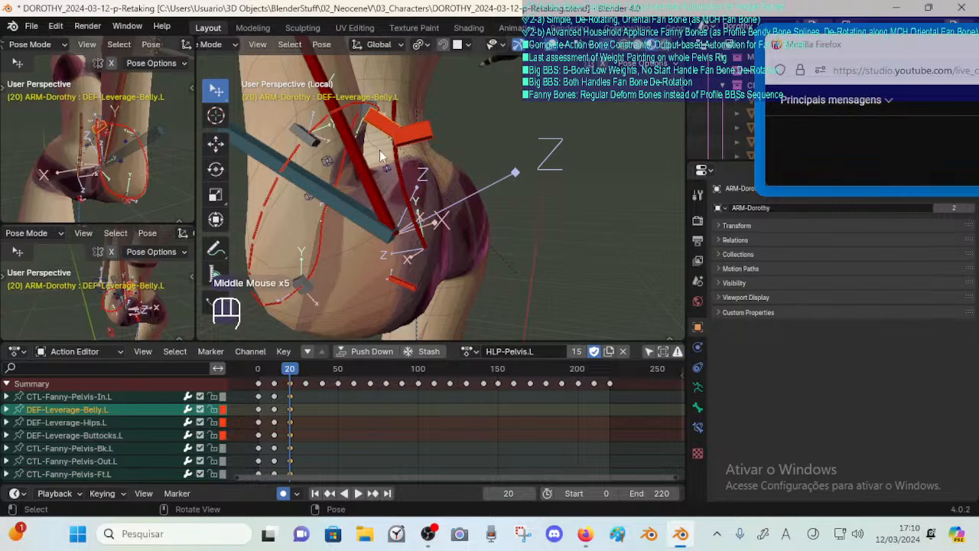
{"action": "middle_click_drag", "start_coordinate": [380, 155], "coordinate": [379, 163]}
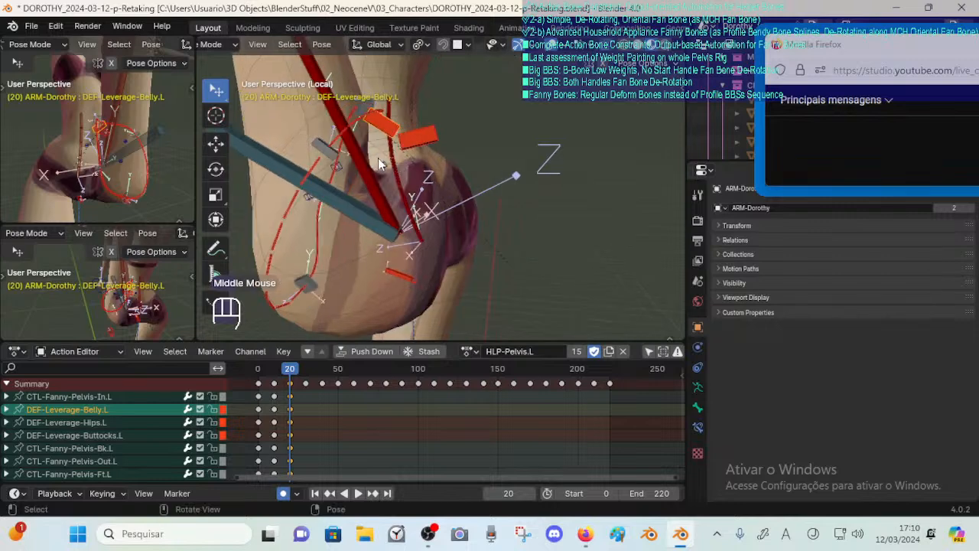
Move the CTL-Fanny-Pelvis-Ft.L and CTL-Fanny-Pelvis-Out.L control bones slightly at frame 20.
{"action": "left_click", "coordinate": [382, 111]}
{"action": "key", "text": "g"}
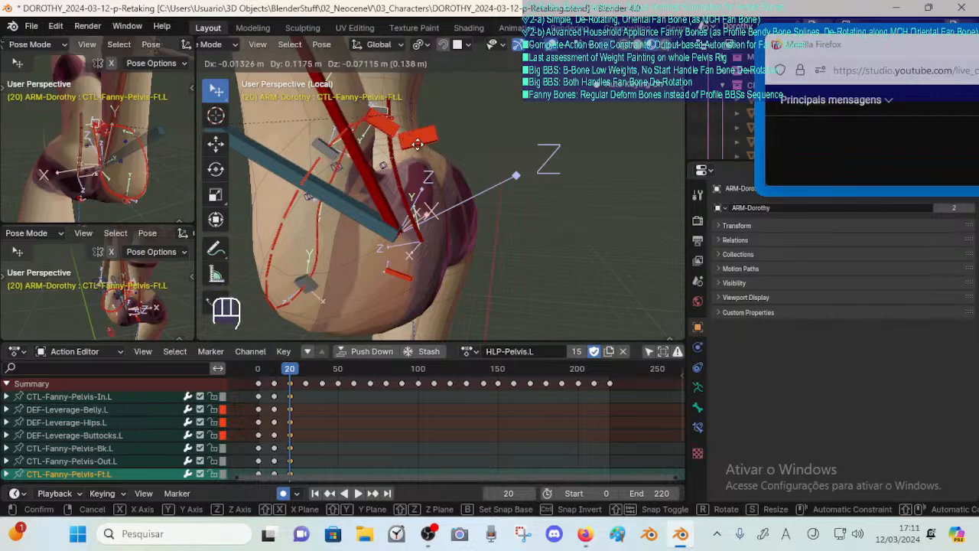
{"action": "key", "text": "Escape"}
{"action": "key", "text": "g"}
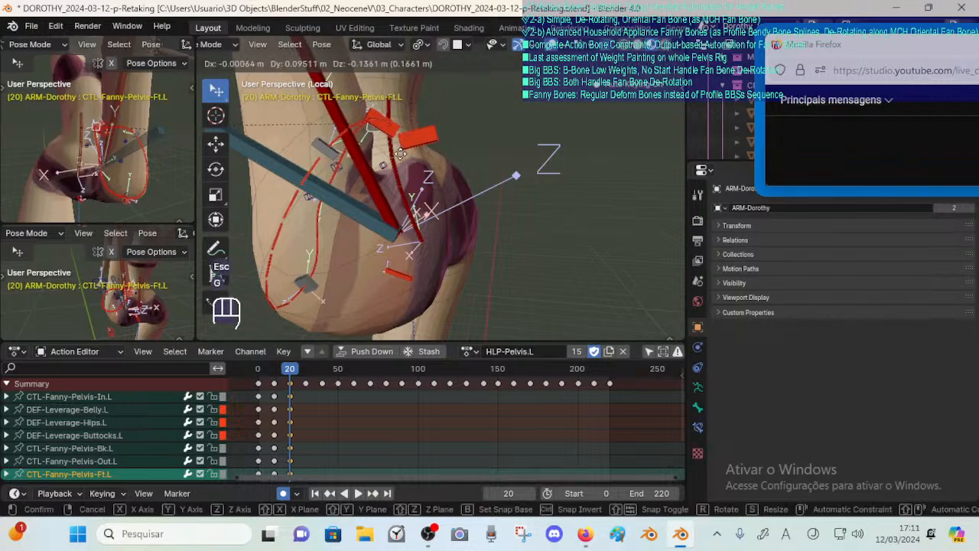
{"action": "left_click", "coordinate": [405, 158]}
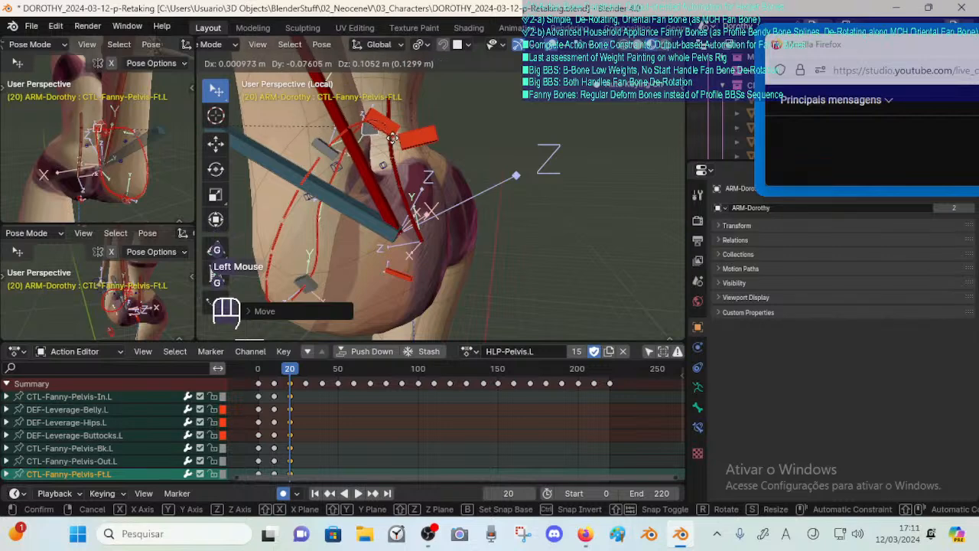
{"action": "left_click", "coordinate": [374, 170]}
{"action": "left_click", "coordinate": [329, 158]}
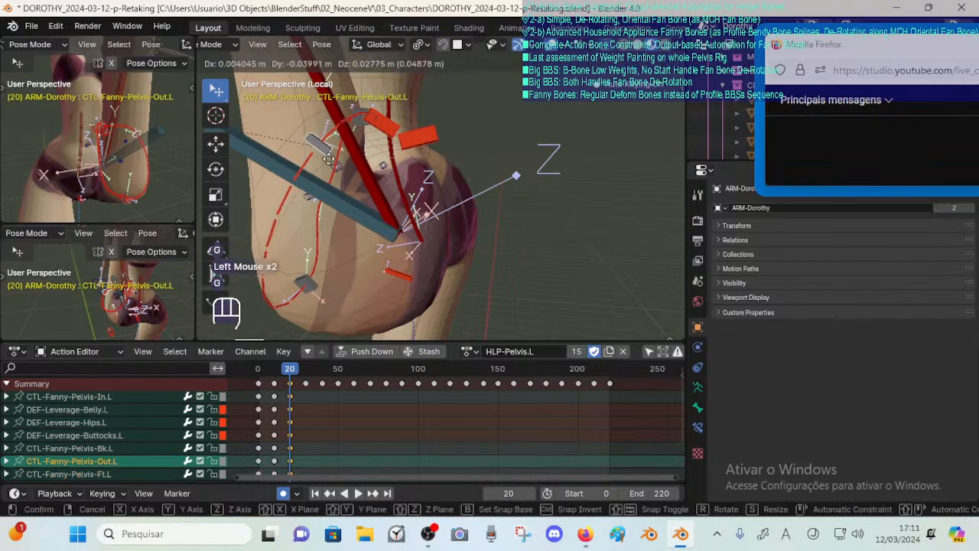
Select DEF-Leverage-Belly.L and try moving it away from the belly to test its influence.
{"action": "left_click", "coordinate": [388, 134]}
{"action": "key", "text": "g"}
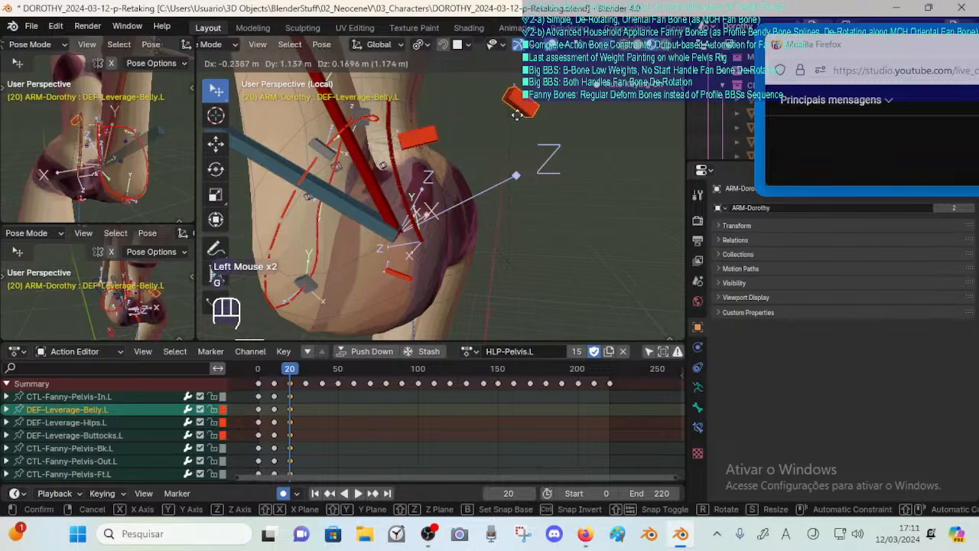
{"action": "key", "text": "Escape"}
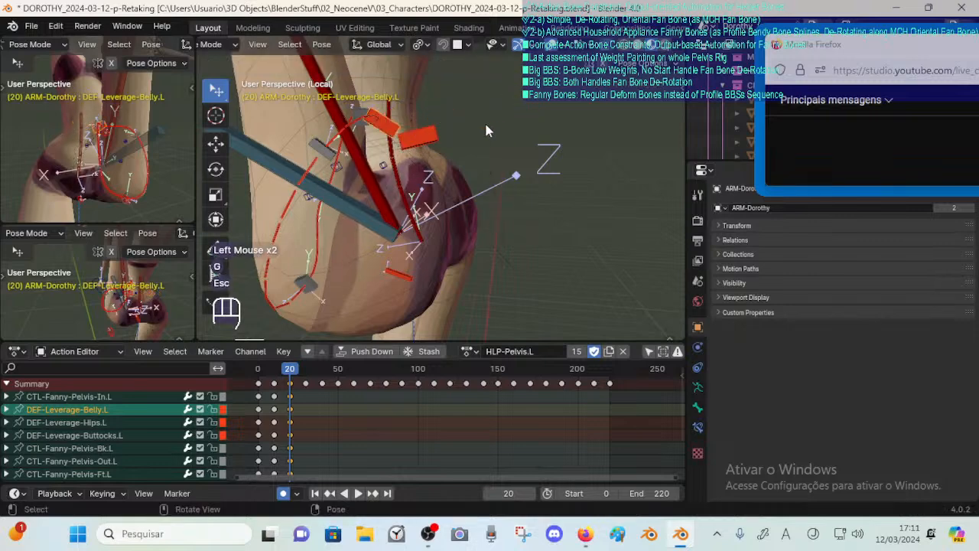
{"action": "left_click", "coordinate": [439, 133]}
{"action": "key", "text": "g"}
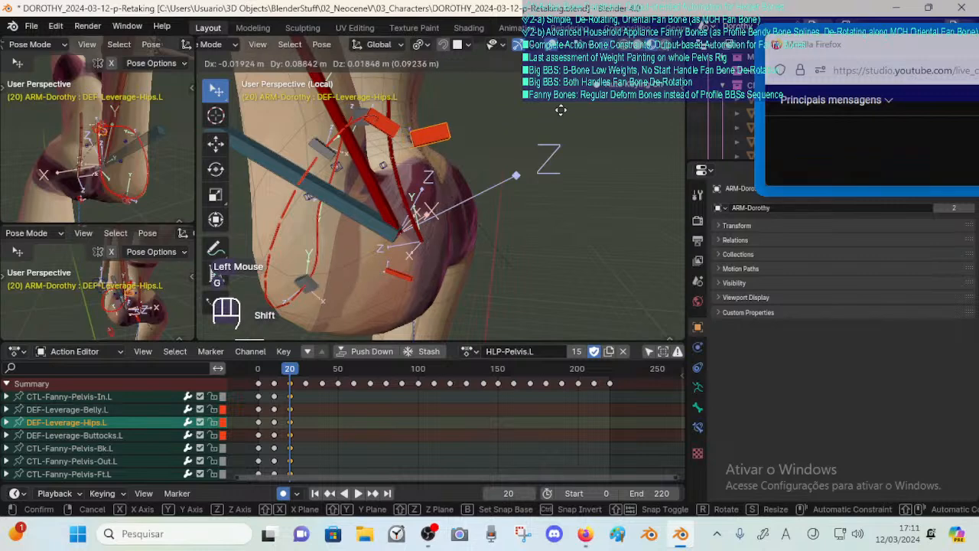
{"action": "key", "text": "Escape"}
{"action": "left_click", "coordinate": [445, 145]}
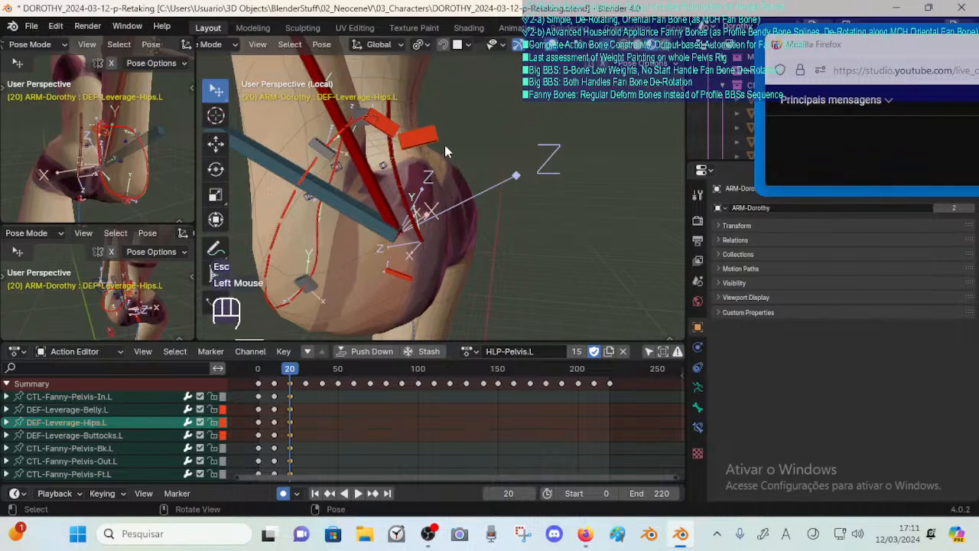
Move DEF-Leverage-Hips.L up and back from the hip, and shift it outward as seen from behind.
{"action": "left_click", "coordinate": [428, 141]}
{"action": "key", "text": "g"}
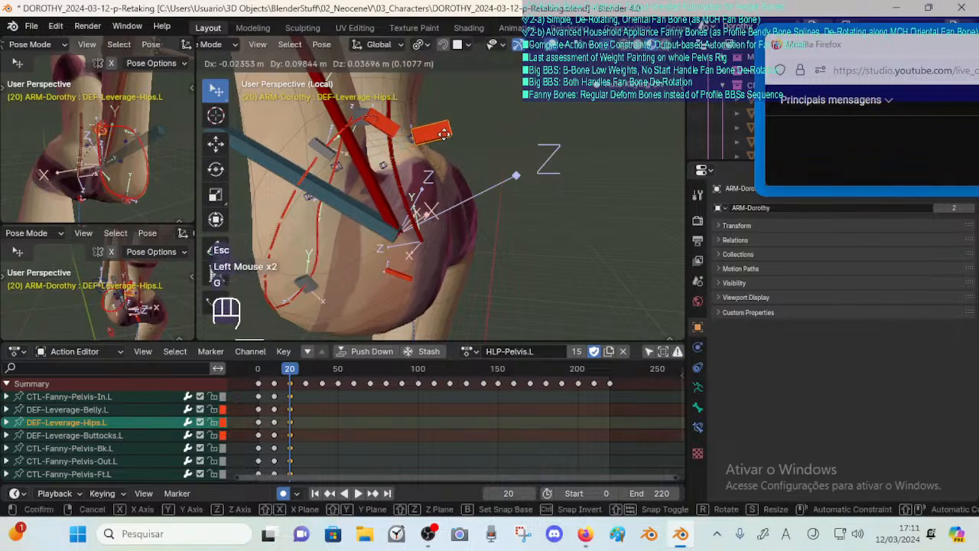
{"action": "left_click", "coordinate": [445, 141]}
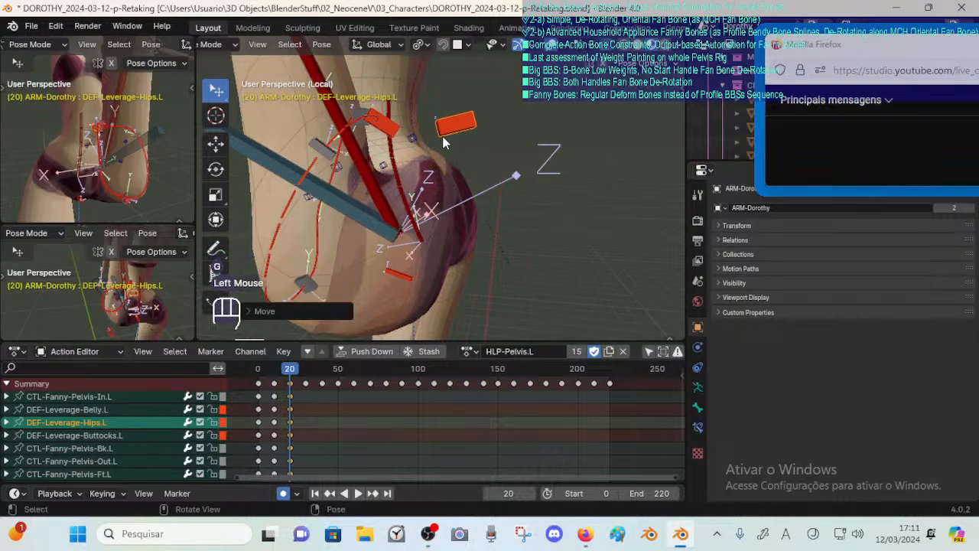
{"action": "middle_click_drag", "start_coordinate": [490, 155], "coordinate": [437, 130]}
{"action": "key", "text": "g"}
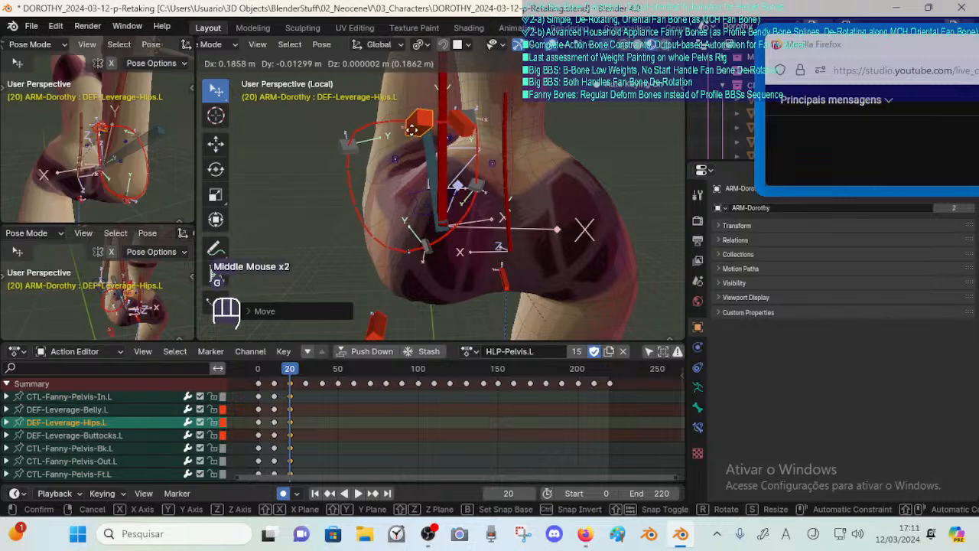
{"action": "left_click", "coordinate": [411, 139]}
{"action": "key", "text": "g"}
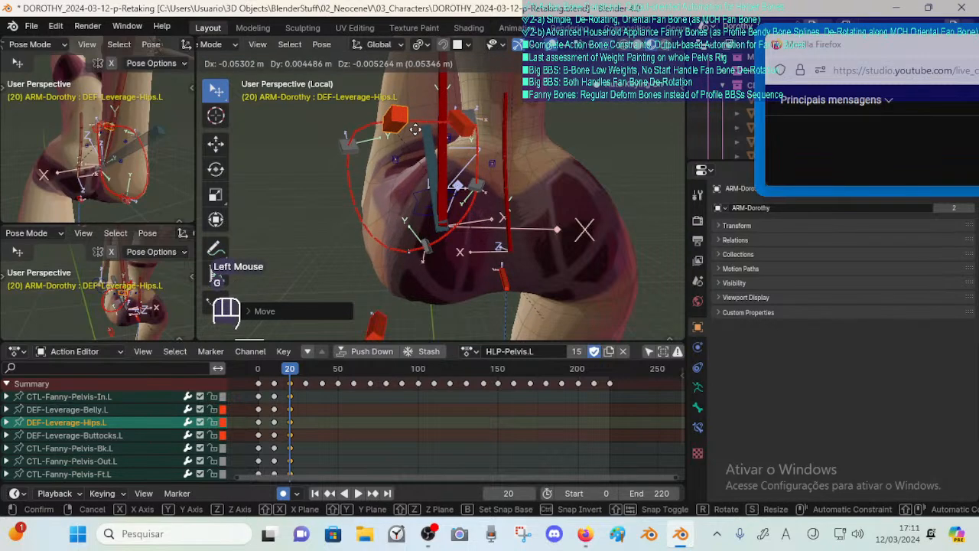
{"action": "left_click", "coordinate": [429, 143]}
Lower DEF-Leverage-Hips.L back towards the hip and fine-tune its position as seen from the side.
{"action": "middle_click_drag", "start_coordinate": [428, 142], "coordinate": [447, 130]}
{"action": "key", "text": "g"}
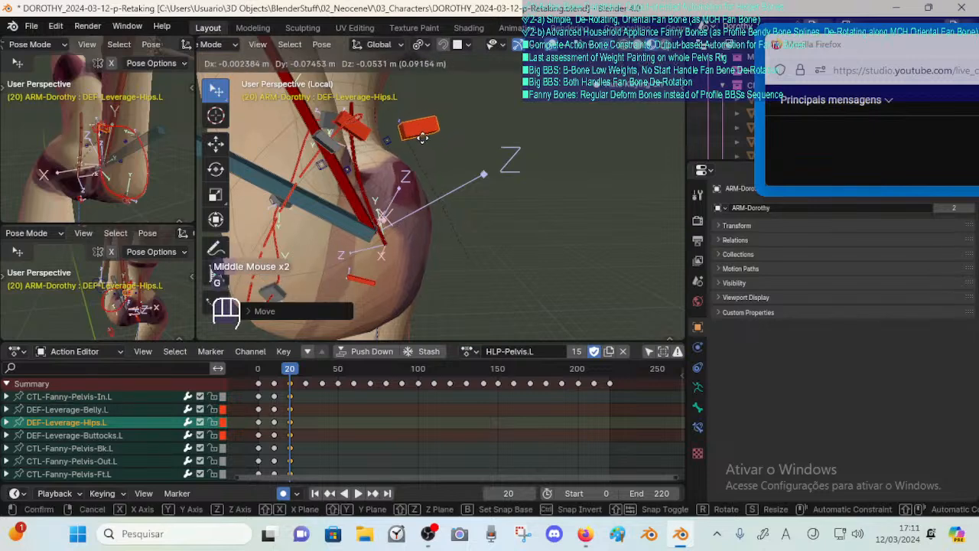
{"action": "left_click", "coordinate": [421, 141]}
{"action": "key", "text": "g"}
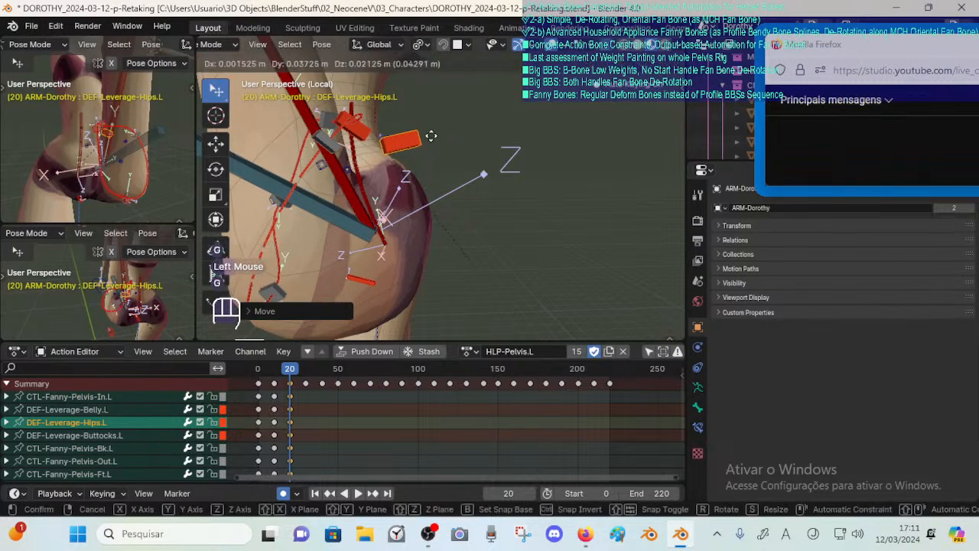
{"action": "left_click", "coordinate": [432, 141]}
Nudge DEF-Leverage-Hips.L closer to the hip in the right orthographic view and save the file.
{"action": "middle_click_drag", "start_coordinate": [433, 141], "coordinate": [502, 117]}
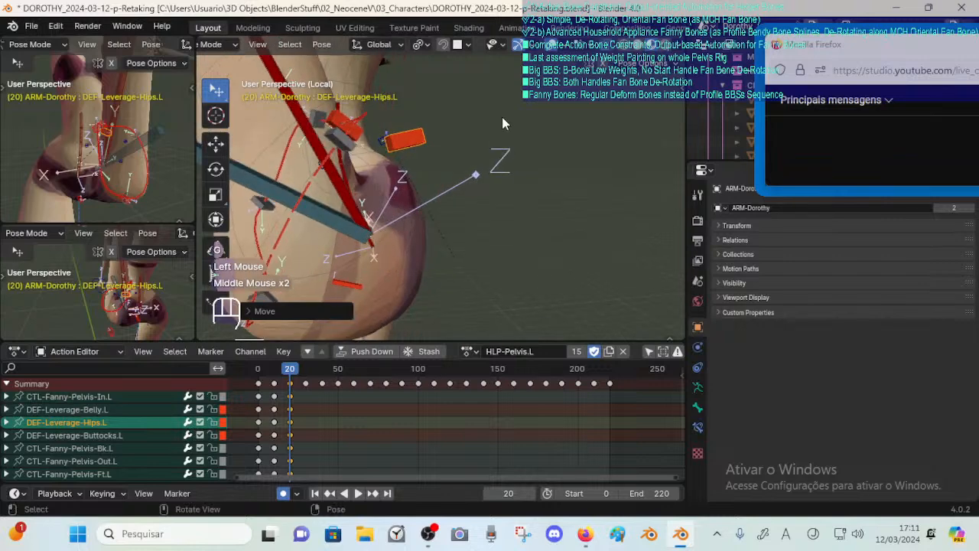
{"action": "key", "text": "KP_3"}
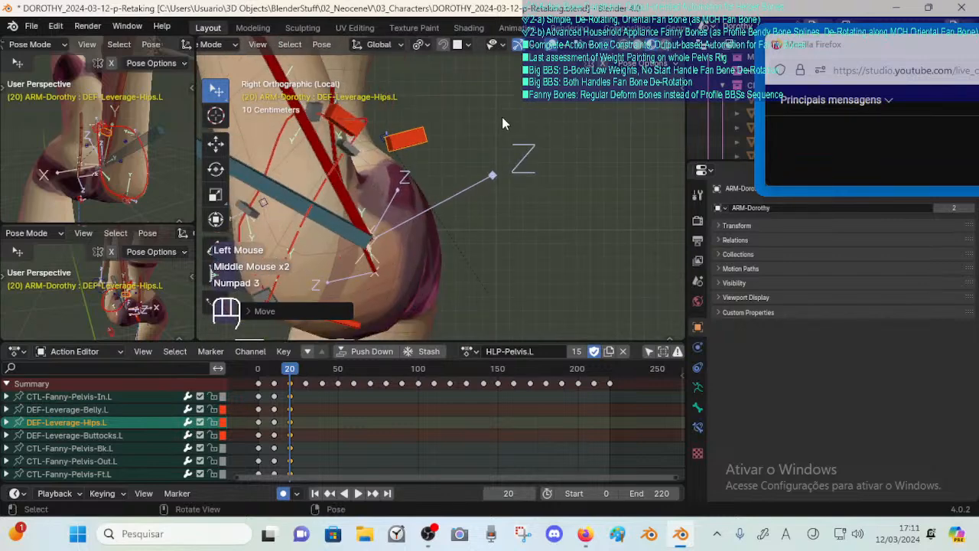
{"action": "key", "text": "g"}
{"action": "left_click", "coordinate": [386, 153]}
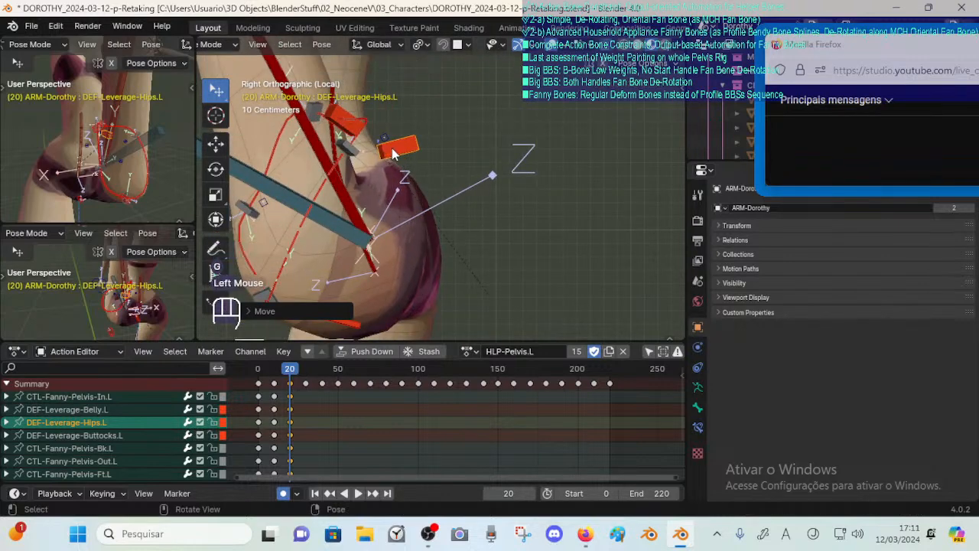
{"action": "middle_click_drag", "start_coordinate": [442, 182], "coordinate": [396, 175]}
{"action": "key", "text": "KP_3"}
{"action": "key", "text": "ctrl+s"}
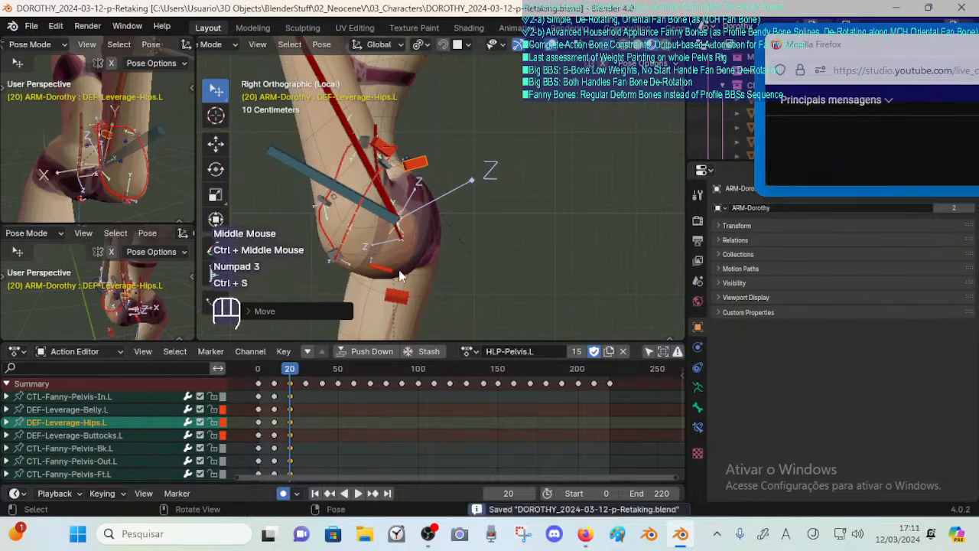
Move DEF-Leverage-Buttocks.L slightly up towards the buttock in the right orthographic view.
{"action": "left_click", "coordinate": [402, 275]}
{"action": "key", "text": "g"}
{"action": "left_click", "coordinate": [403, 272], "text": "shift"}
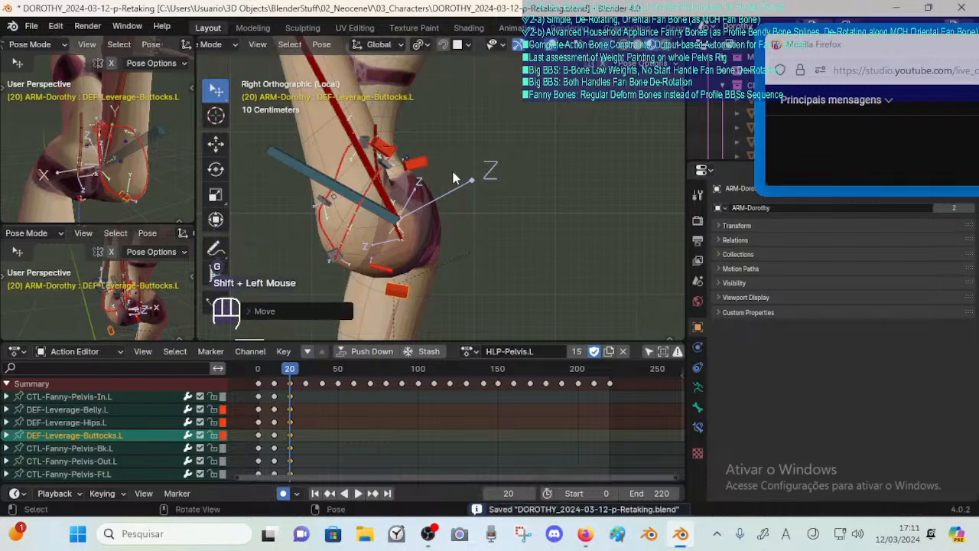
Select the hips, buttocks and belly leverage bones in turn to examine their placement around the left pelvis.
{"action": "middle_click_drag", "start_coordinate": [453, 177], "coordinate": [424, 172]}
{"action": "left_click", "coordinate": [424, 172]}
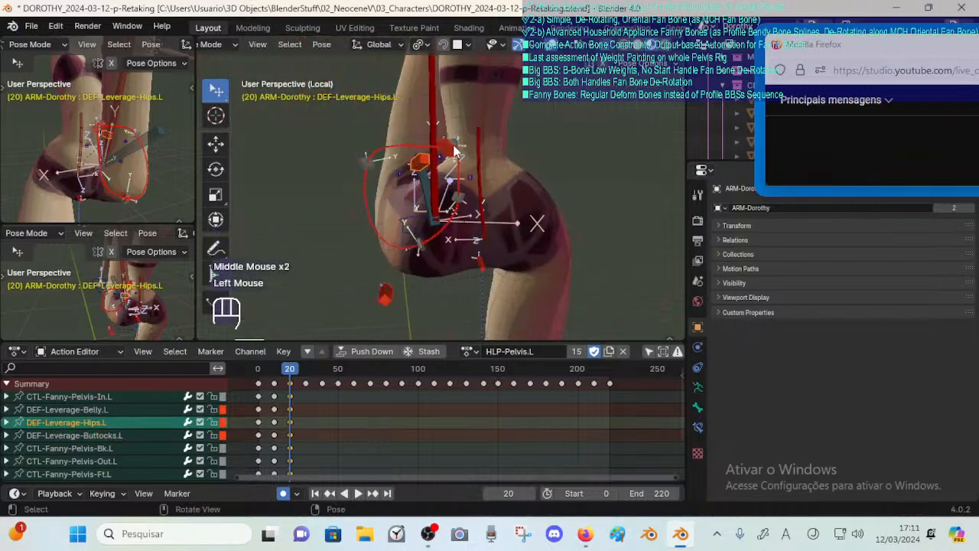
{"action": "left_click", "coordinate": [451, 174]}
{"action": "left_click", "coordinate": [380, 292]}
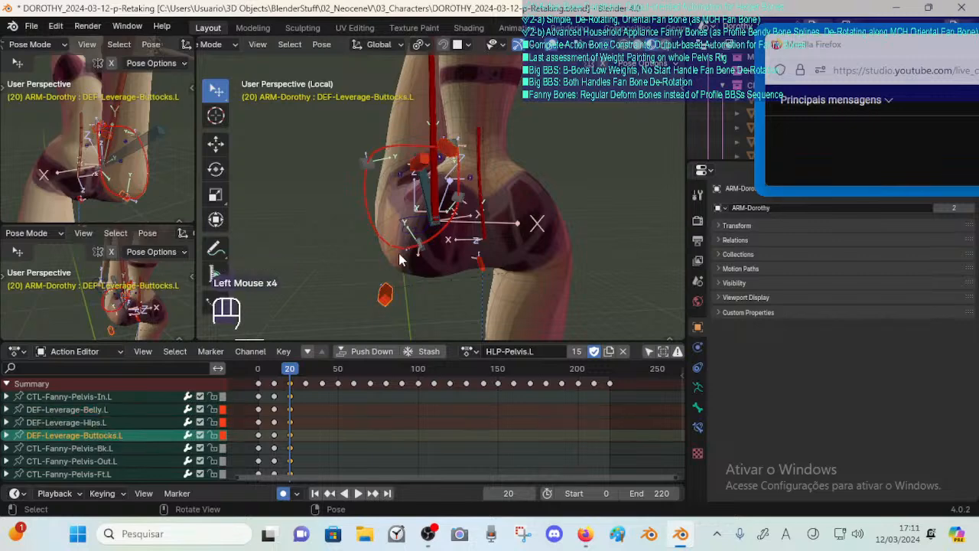
{"action": "middle_click_drag", "start_coordinate": [380, 293], "coordinate": [403, 219]}
{"action": "left_click", "coordinate": [448, 169]}
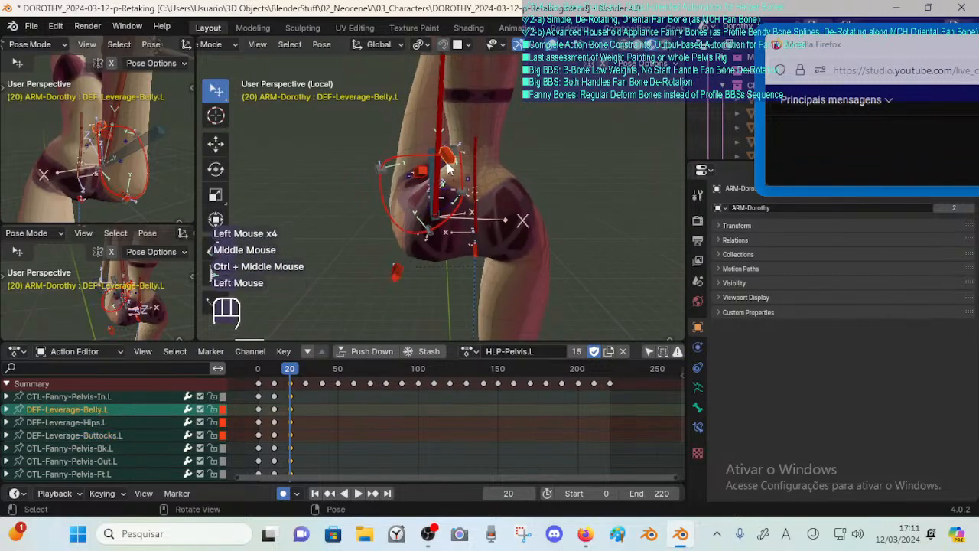
{"action": "middle_click_drag", "start_coordinate": [442, 170], "coordinate": [513, 170]}
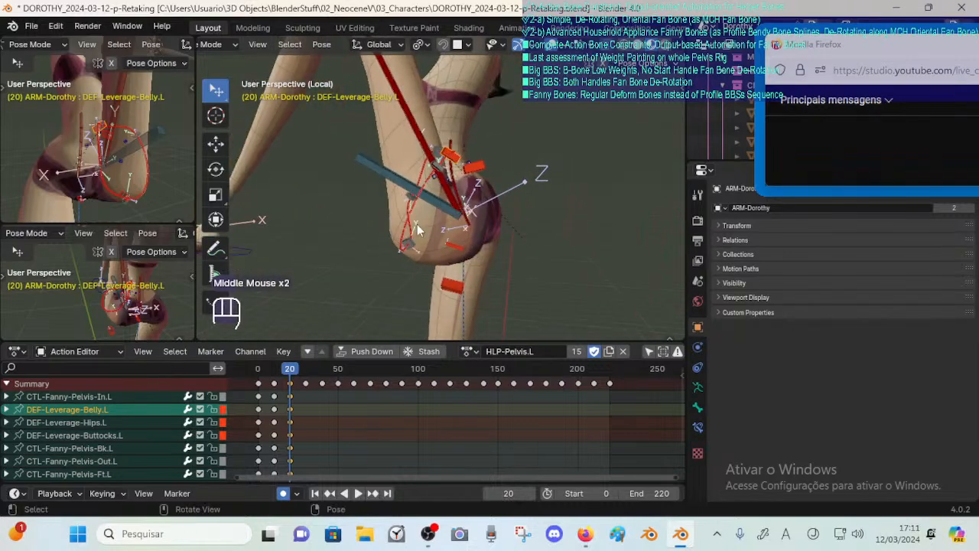
Try moving CTL-Fanny-Pelvis-In.L, CTL-Fanny-Pelvis-Out.L and CTL-Fanny-Pelvis-Bk.L to test how each affects the deformation.
{"action": "left_click", "coordinate": [404, 204]}
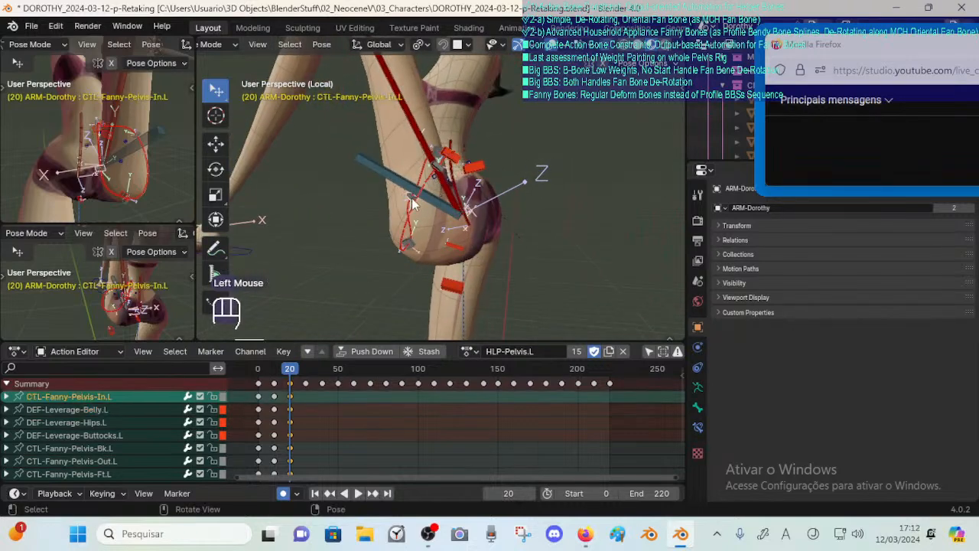
{"action": "key", "text": "g"}
{"action": "key", "text": "Escape"}
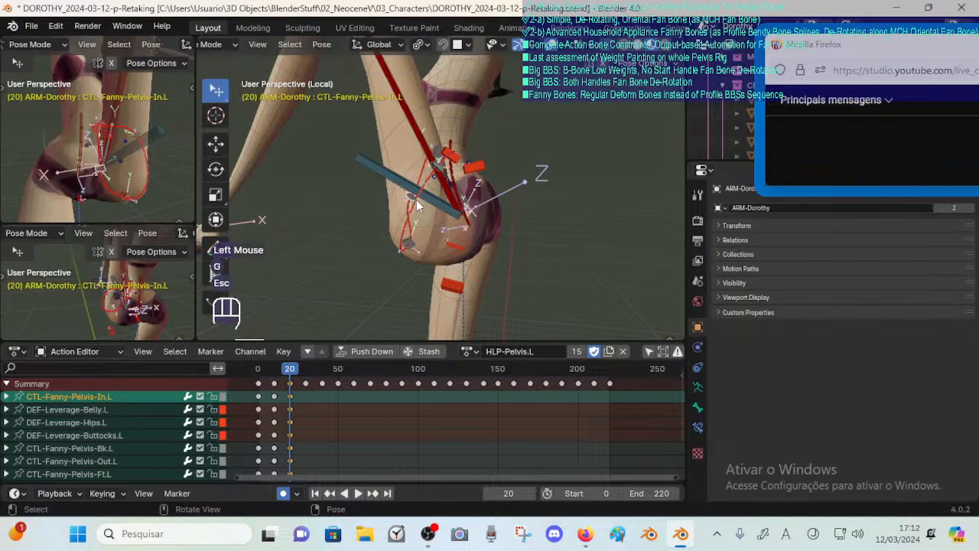
{"action": "key", "text": "g"}
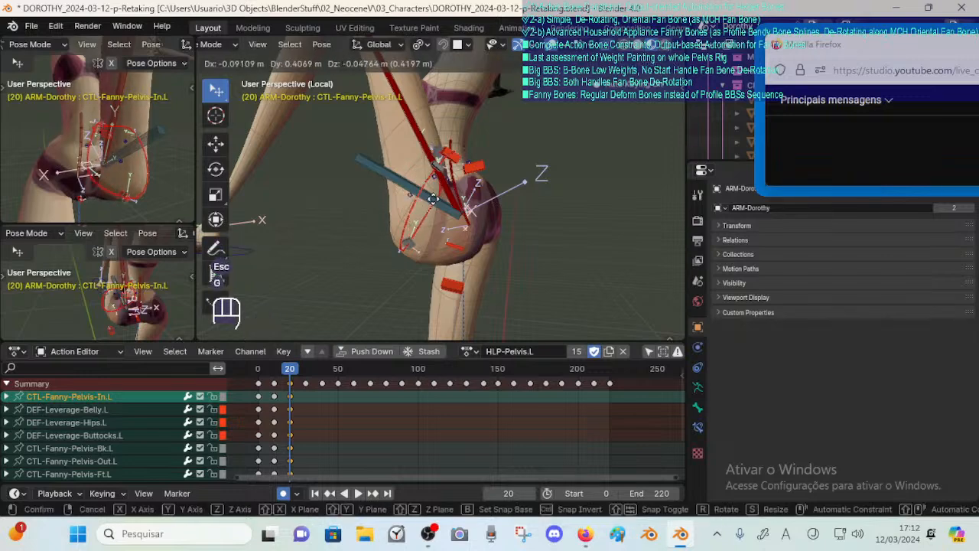
{"action": "key", "text": "Escape"}
{"action": "left_click", "coordinate": [437, 170]}
{"action": "key", "text": "g"}
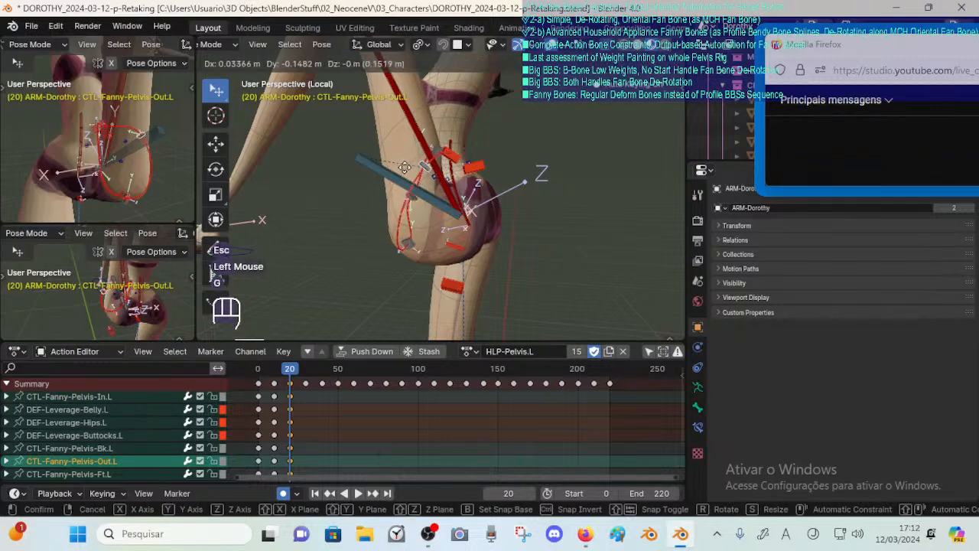
{"action": "key", "text": "Escape"}
{"action": "left_click", "coordinate": [408, 244]}
{"action": "key", "text": "g"}
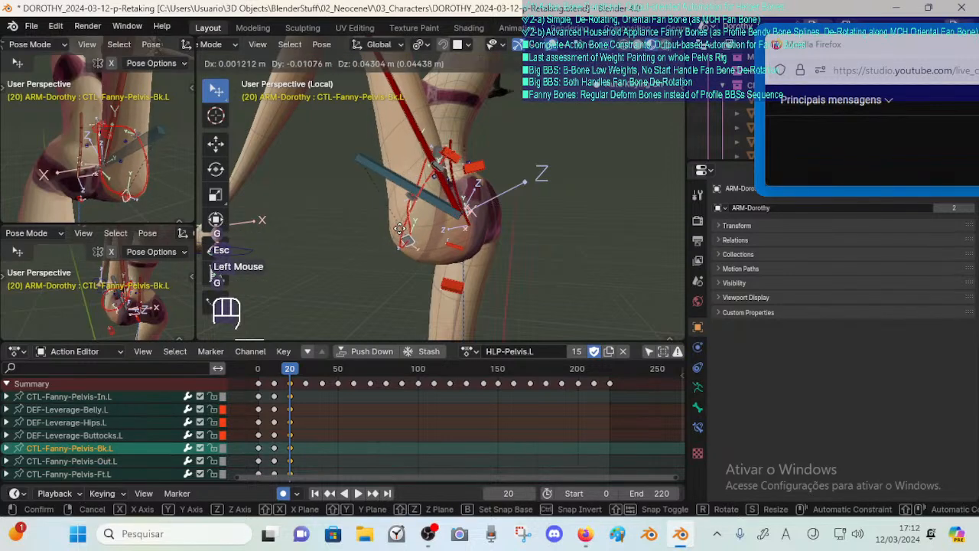
{"action": "key", "text": "Escape"}
Try rotating DEF-Leverage-Buttocks.L, clearing its rotation and moving it up into the buttock, undoing the changes.
{"action": "left_click", "coordinate": [452, 289]}
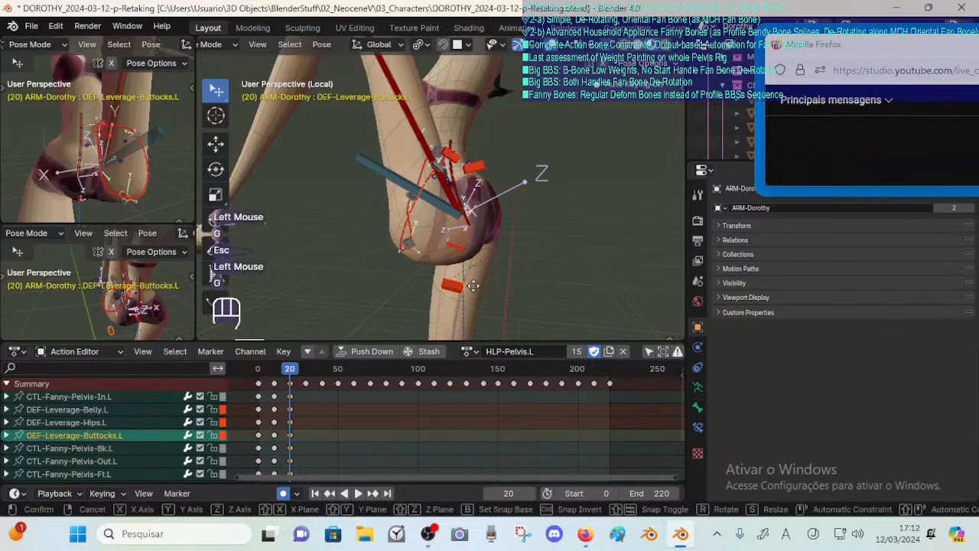
{"action": "key", "text": "r"}
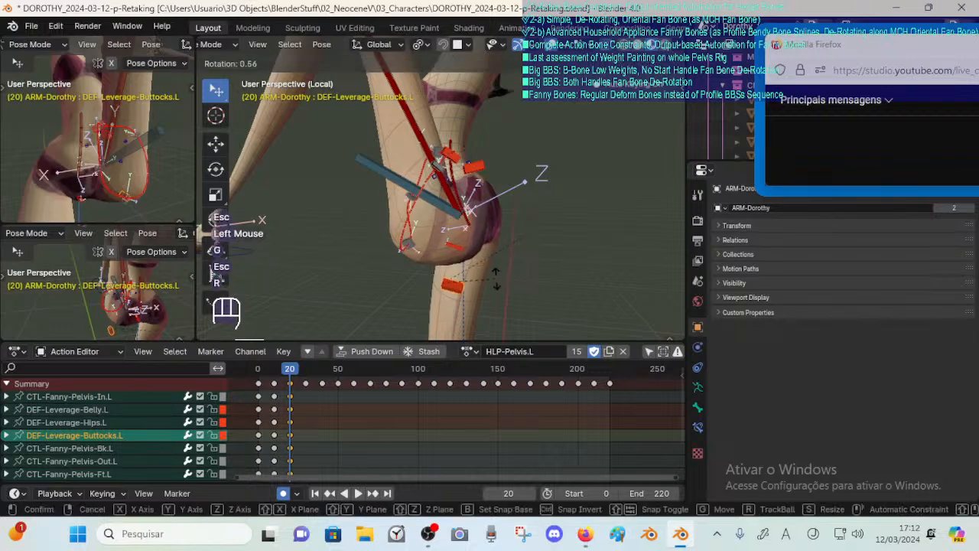
{"action": "key", "text": "Escape"}
{"action": "key", "text": "alt+r"}
{"action": "key", "text": "ctrl+z"}
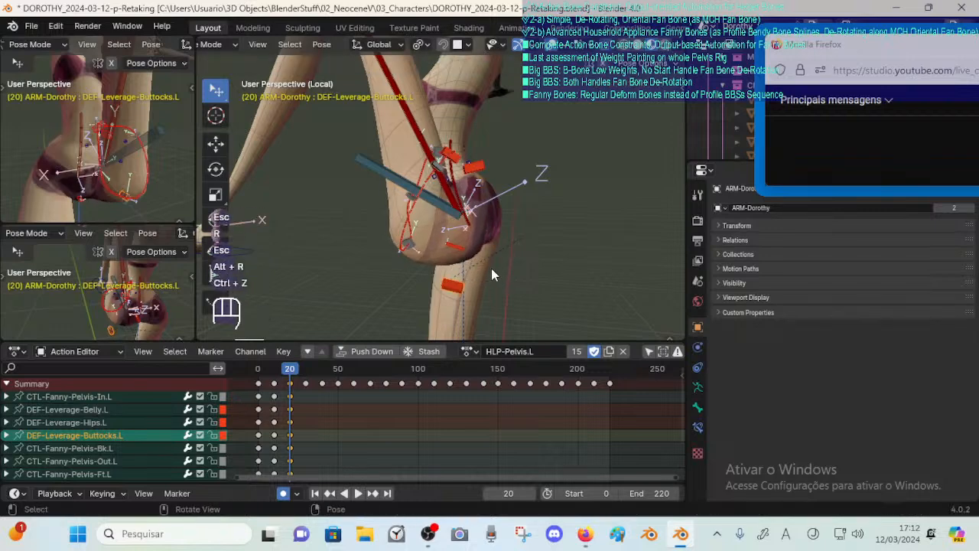
{"action": "key", "text": "g"}
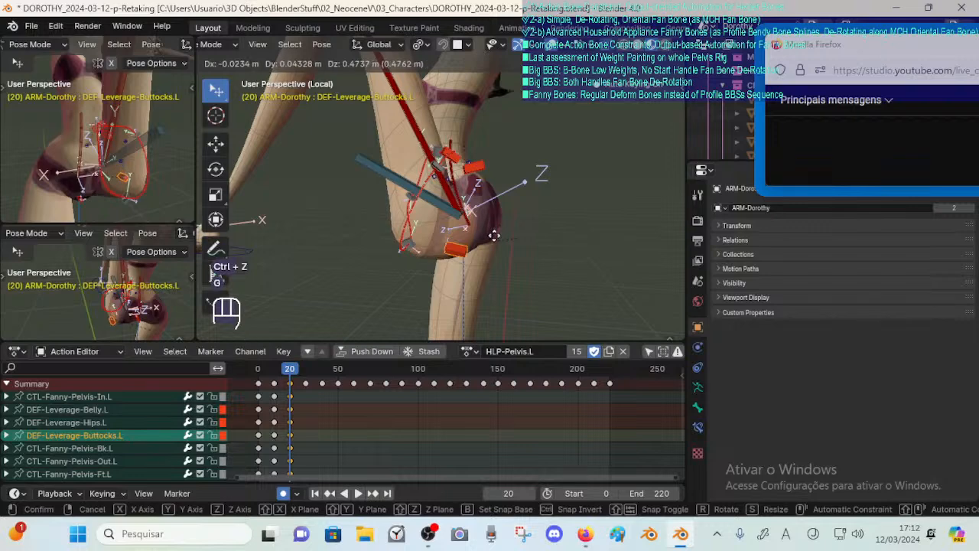
{"action": "left_click", "coordinate": [495, 242]}
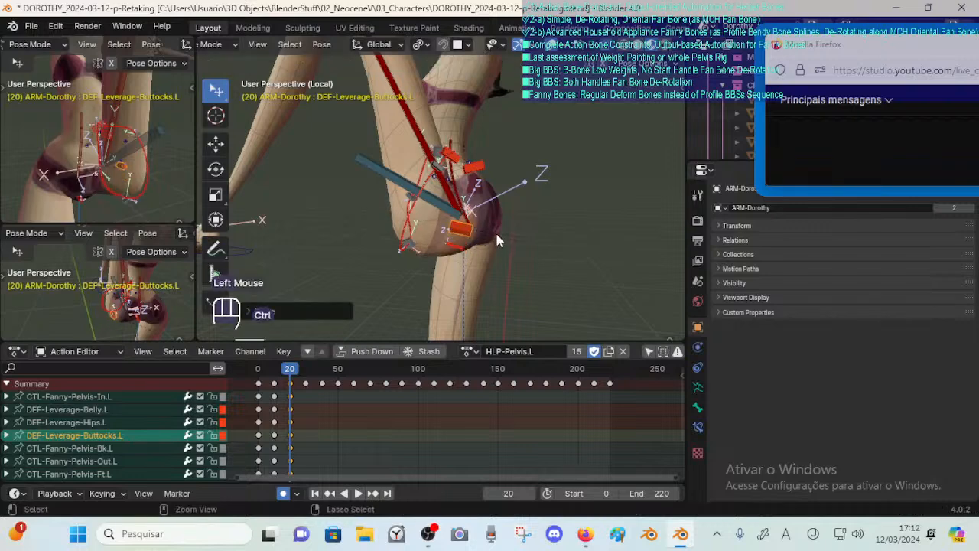
{"action": "key", "text": "ctrl+z"}
{"action": "key", "text": "alt+q"}
{"action": "key", "text": "ctrl+z"}
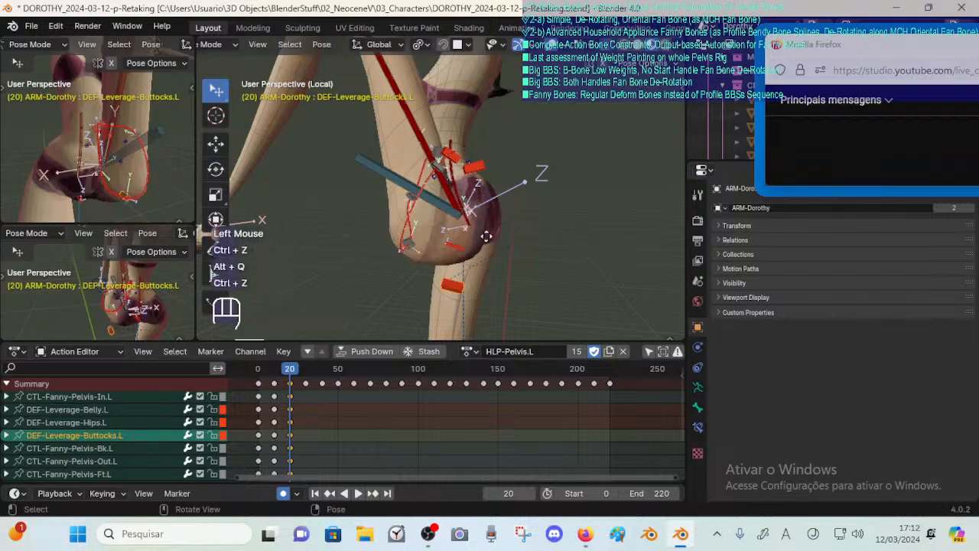
Move DEF-Leverage-Buttocks.L up to just below the left buttock at frame 20.
{"action": "key", "text": "g"}
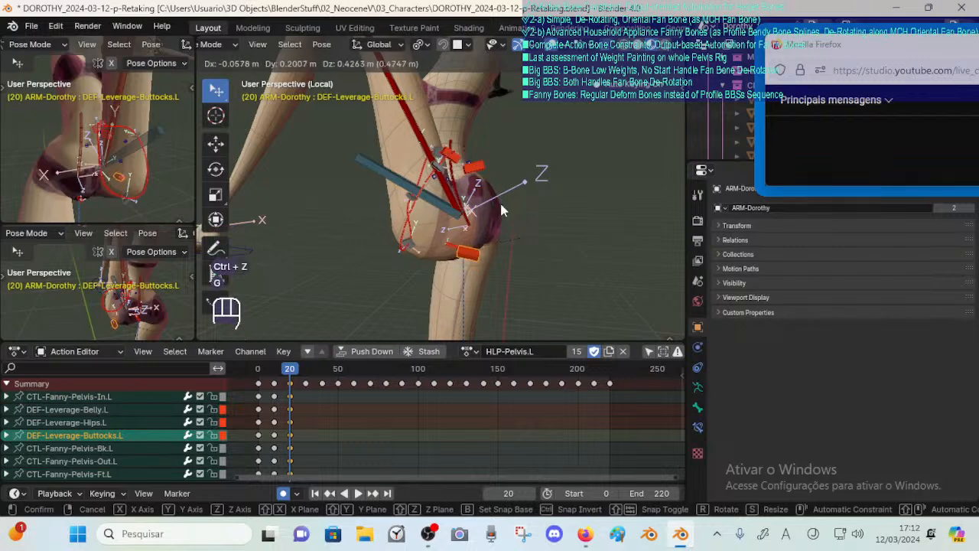
{"action": "left_click", "coordinate": [481, 167]}
{"action": "key", "text": "g"}
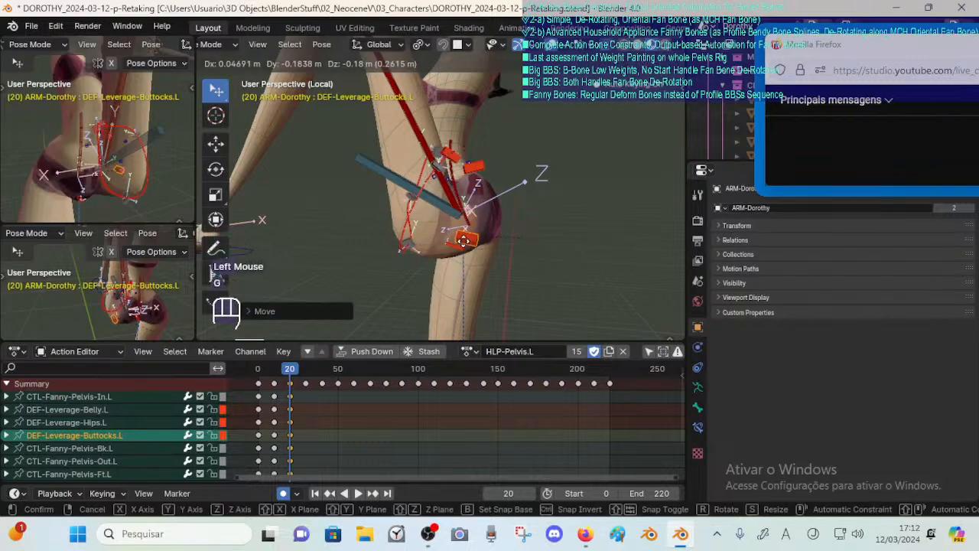
{"action": "left_click", "coordinate": [466, 244]}
Move CTL-Fanny-Pelvis-Bk.L up along the underside of the buttock and refine its position at frame 20.
{"action": "left_click", "coordinate": [416, 246]}
{"action": "key", "text": "g"}
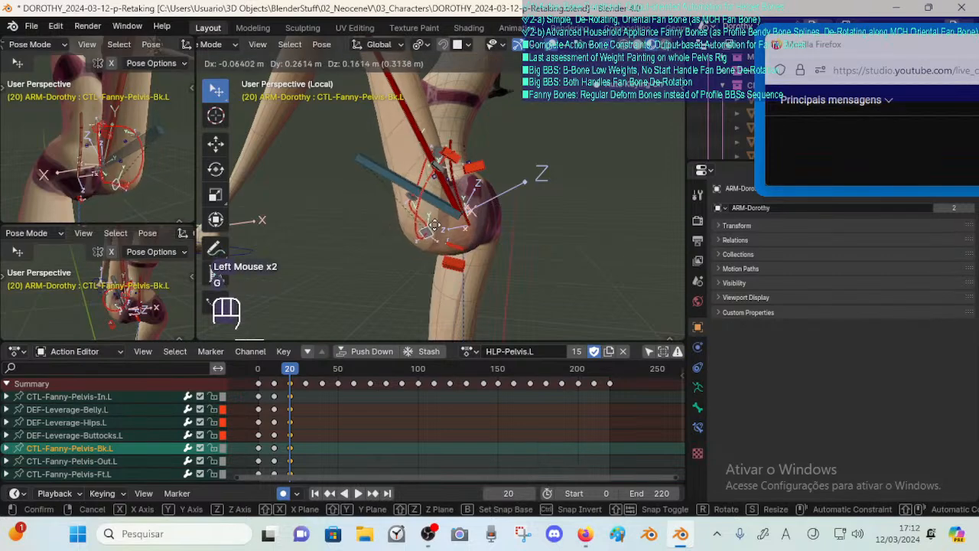
{"action": "left_click", "coordinate": [432, 228]}
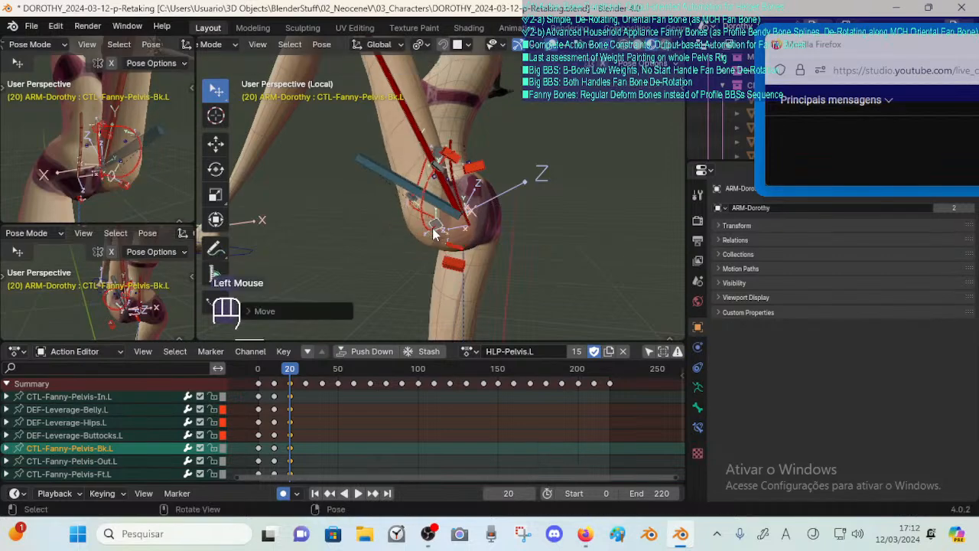
{"action": "key", "text": "g"}
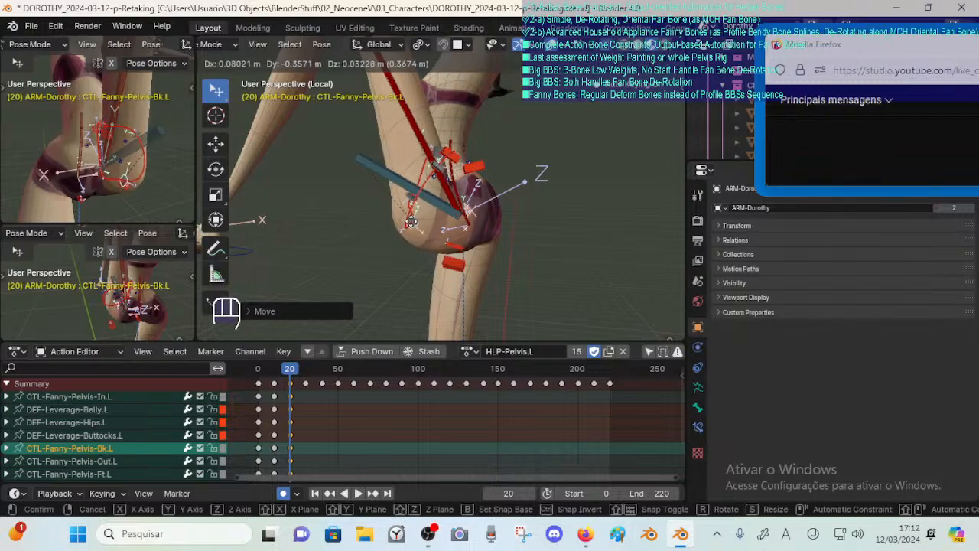
{"action": "left_click", "coordinate": [419, 227]}
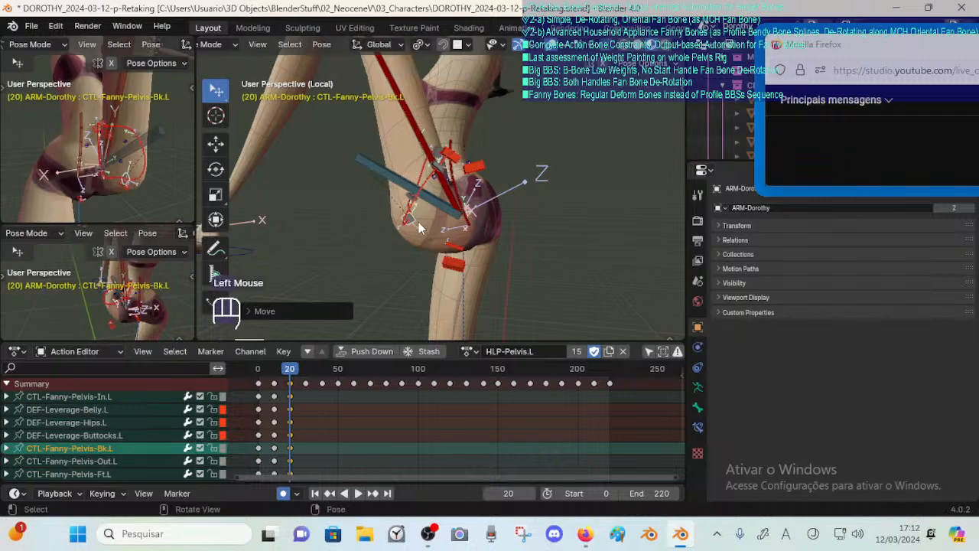
{"action": "key", "text": "g"}
{"action": "left_click", "coordinate": [441, 237]}
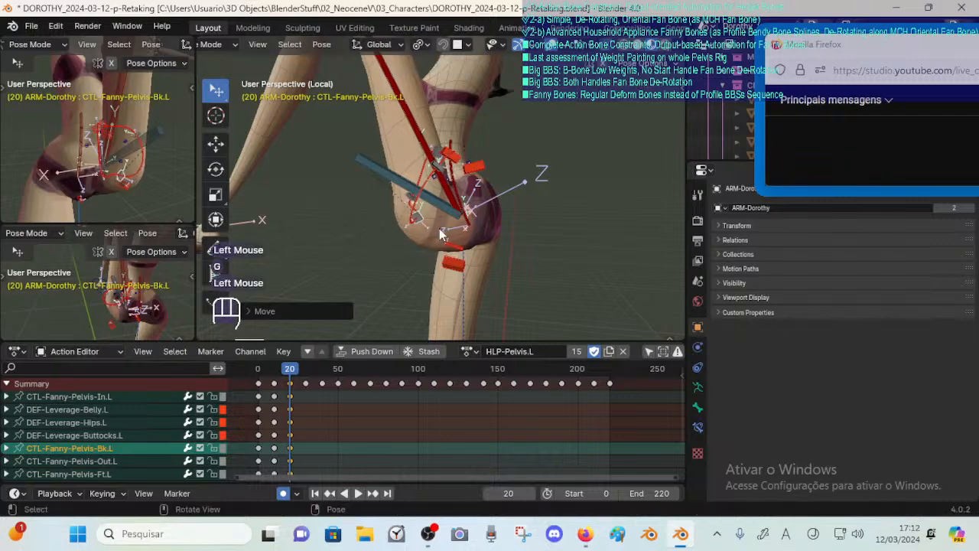
Nudge CTL-Fanny-Pelvis-Bk.L slightly farther up the underside of the left buttock at frame 20.
{"action": "key", "text": "g"}
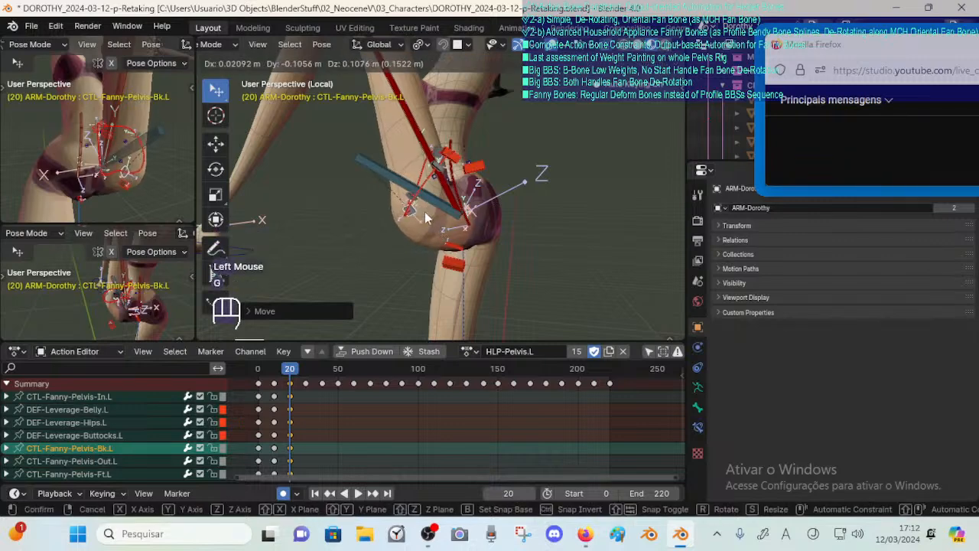
{"action": "key", "text": "g"}
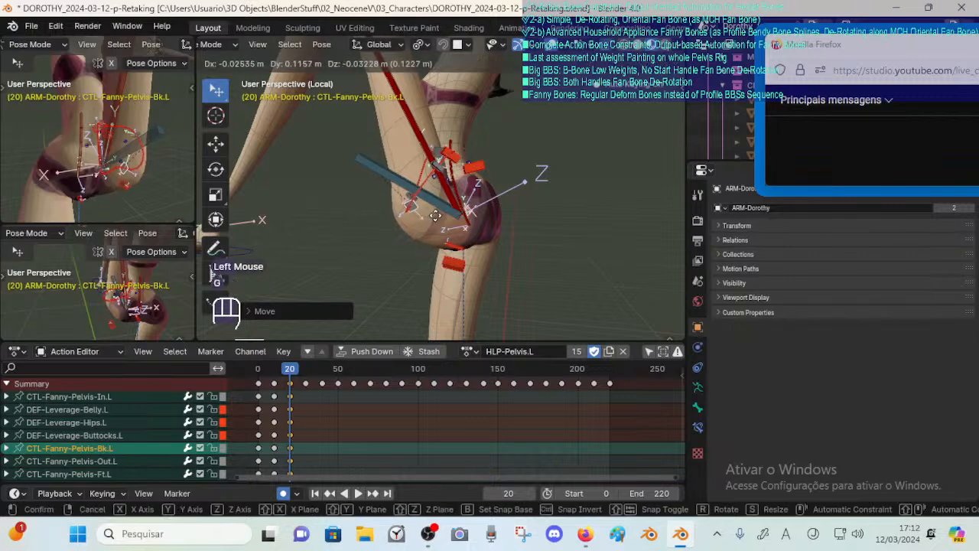
{"action": "left_click", "coordinate": [436, 218]}
Reposition DEF-Leverage-Buttocks.L in the perspective and right side views, lowering it below the buttock onto the upper thigh at frame 20.
{"action": "left_click", "coordinate": [462, 253]}
{"action": "key", "text": "g"}
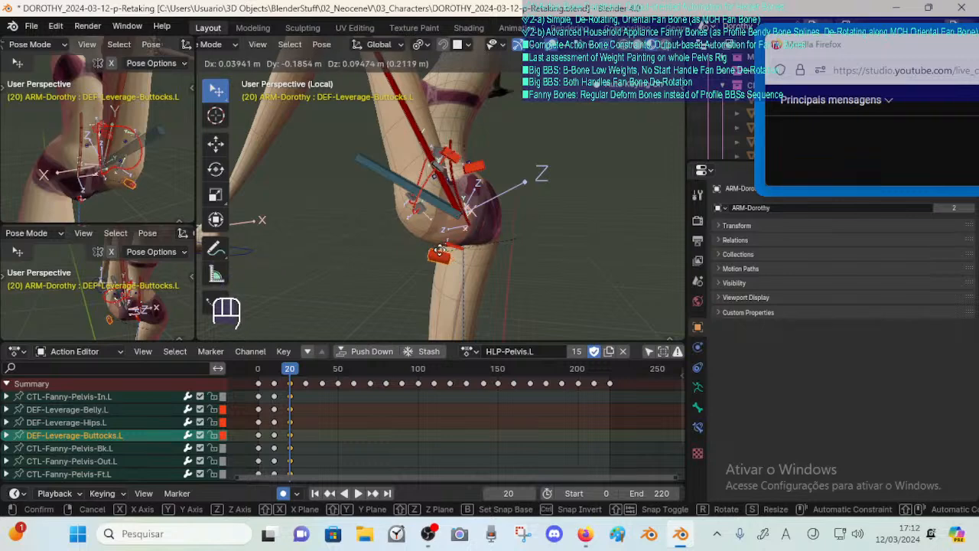
{"action": "left_click", "coordinate": [458, 257]}
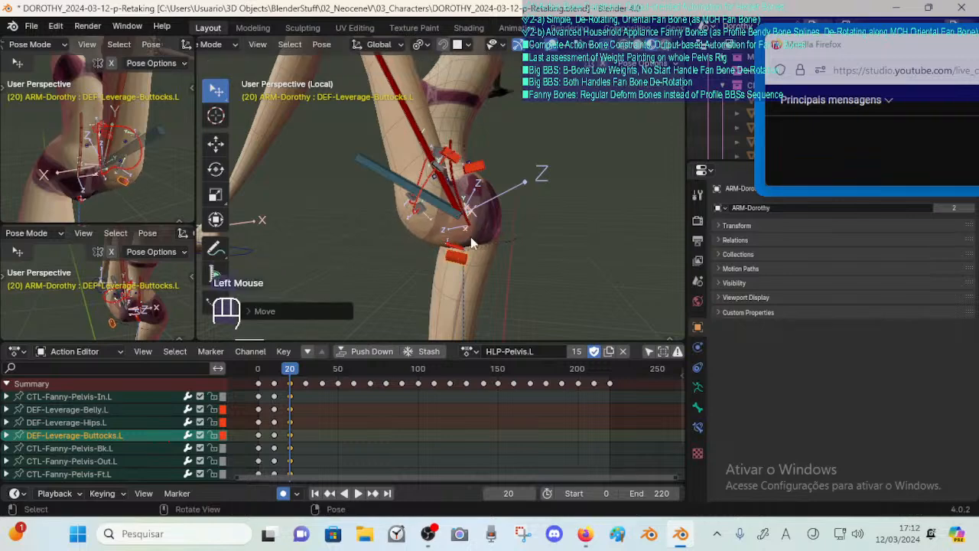
{"action": "key", "text": "KP_3"}
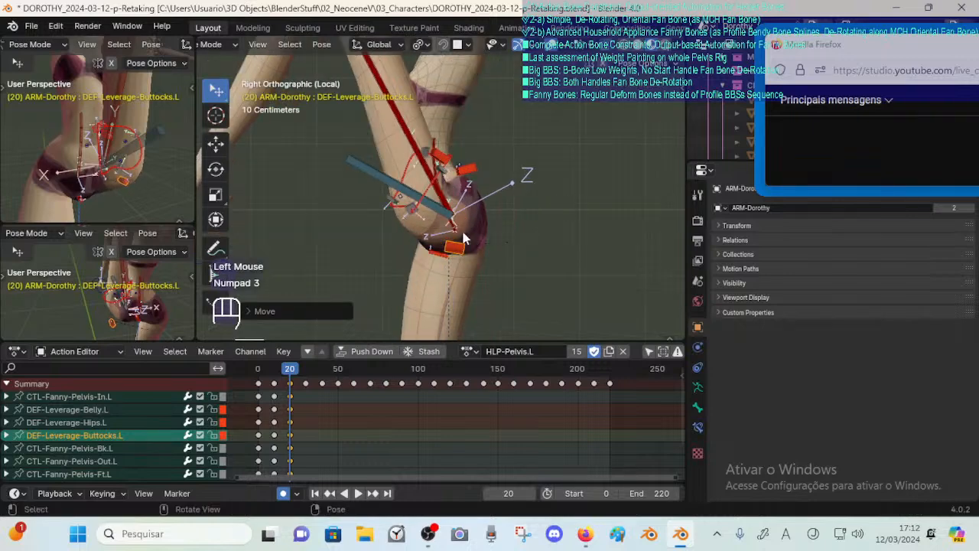
{"action": "key", "text": "g"}
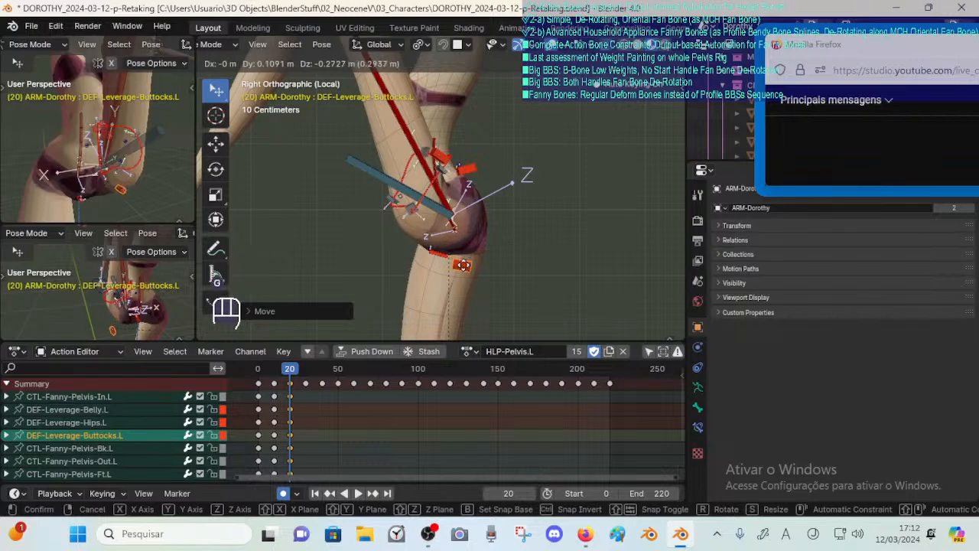
{"action": "left_click", "coordinate": [447, 241]}
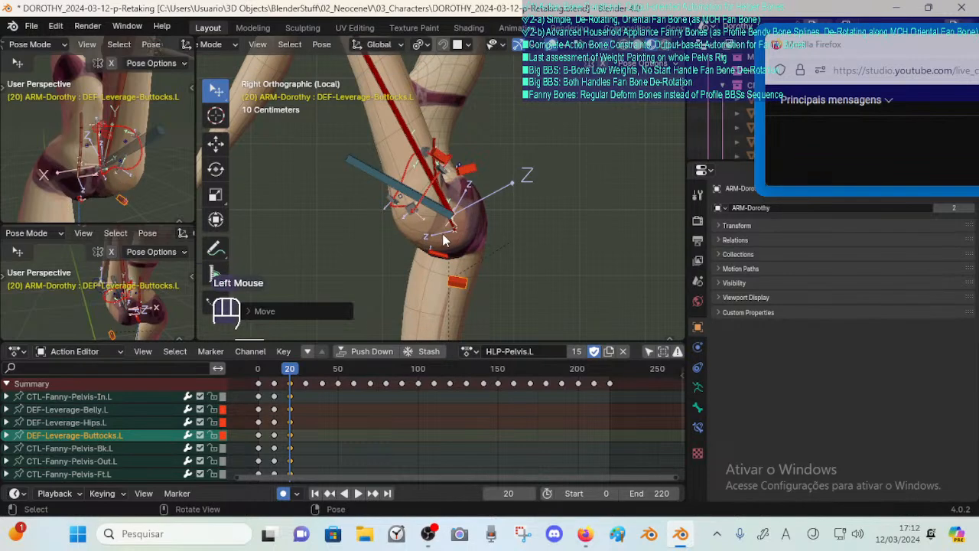
{"action": "key", "text": "g"}
{"action": "left_click", "coordinate": [447, 243]}
{"action": "key", "text": "g"}
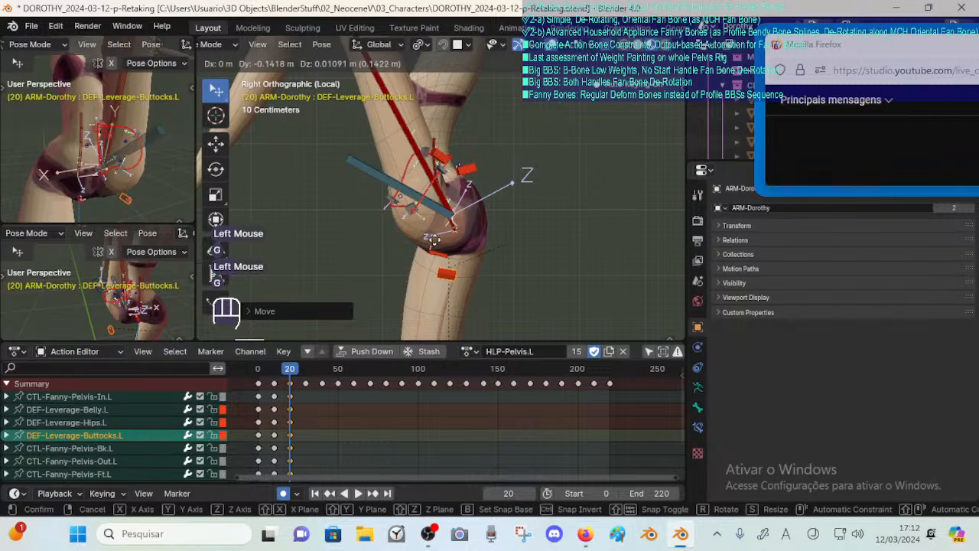
{"action": "left_click", "coordinate": [429, 232]}
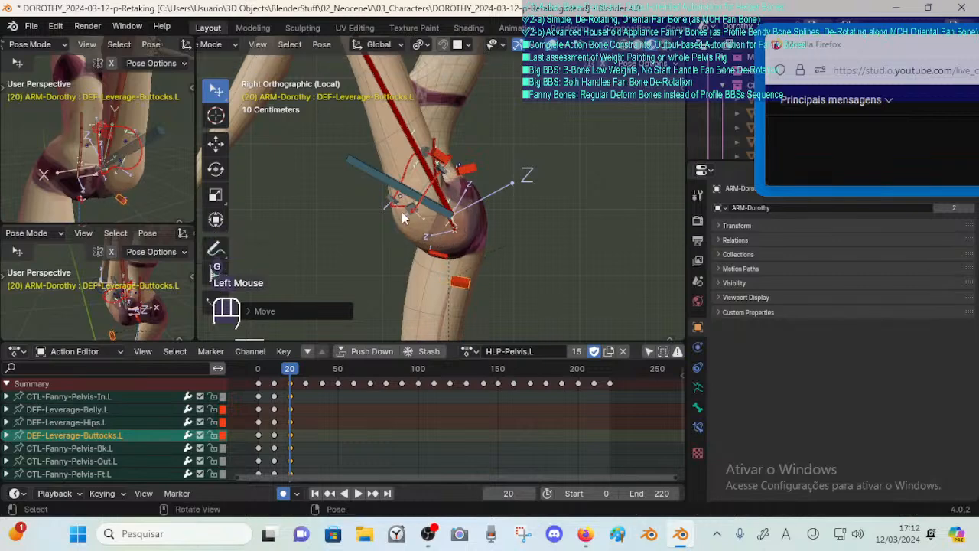
Rotate CTL-Fanny-Pelvis-Bk.L slightly in the right side view and adjust its position on the buttock, undoing a first larger move.
{"action": "left_click", "coordinate": [404, 218]}
{"action": "key", "text": "g"}
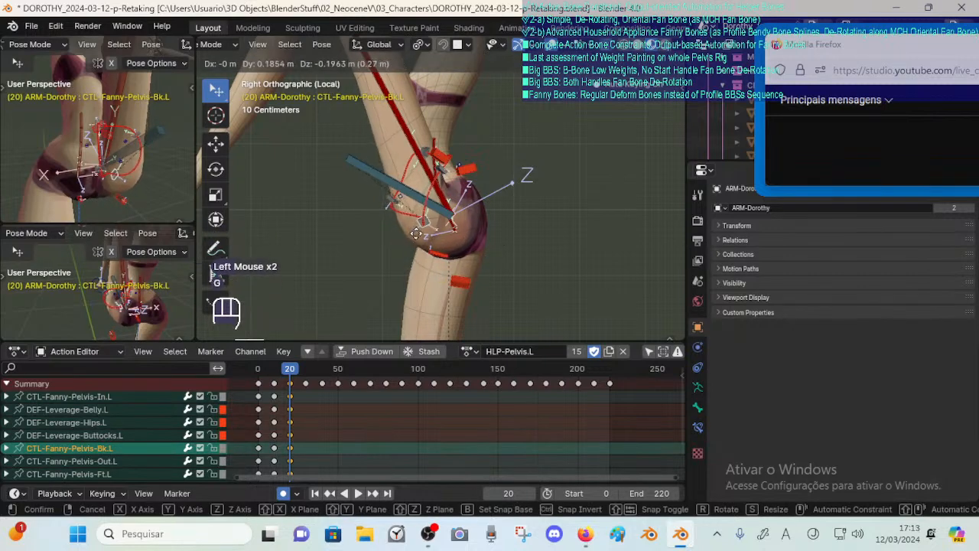
{"action": "left_click", "coordinate": [432, 242]}
{"action": "key", "text": "ctrl+z"}
{"action": "key", "text": "r"}
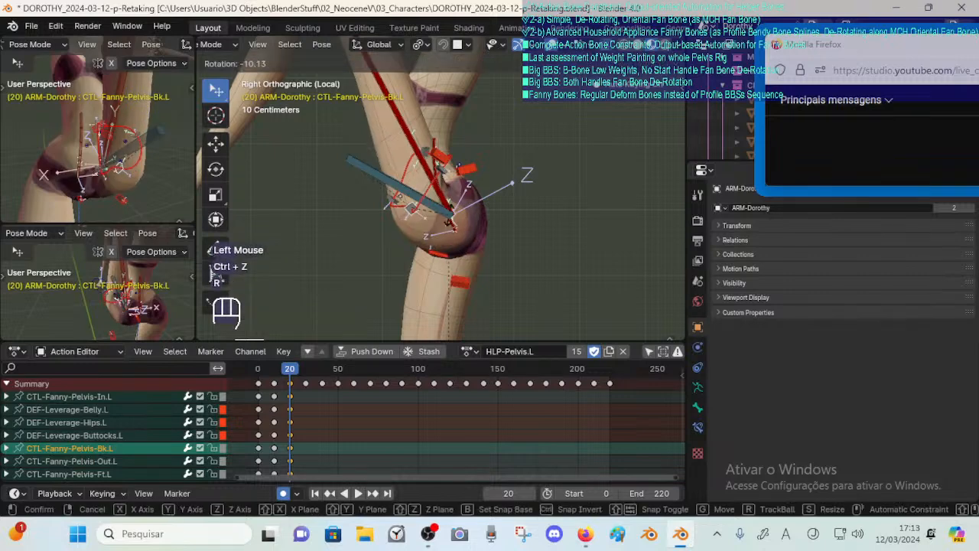
{"action": "left_click", "coordinate": [441, 221]}
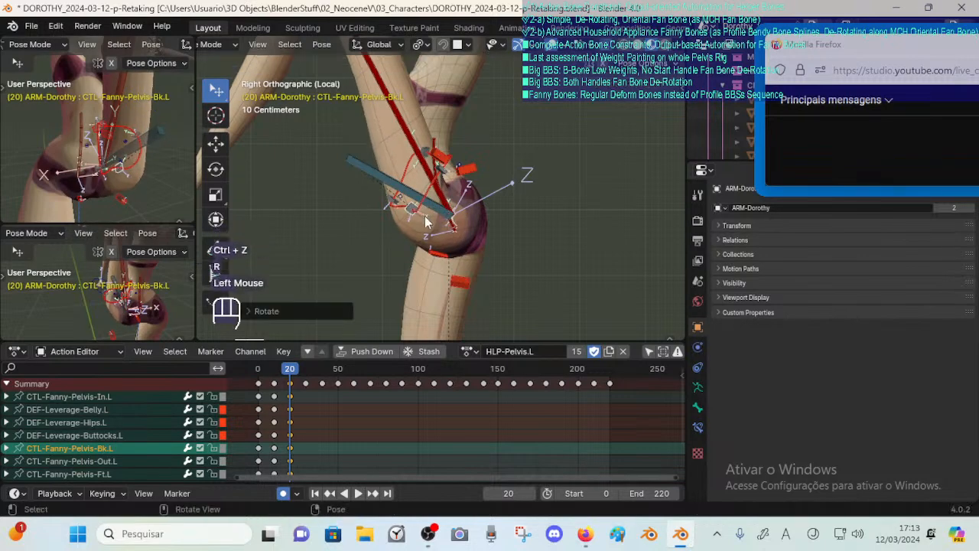
{"action": "key", "text": "g"}
{"action": "left_click", "coordinate": [413, 217]}
Rotate CTL-Fanny-Pelvis-In.L, then move it together with CTL-Fanny-Pelvis-Bk.L slightly down the buttock at frame 20.
{"action": "left_click", "coordinate": [402, 205]}
{"action": "key", "text": "r"}
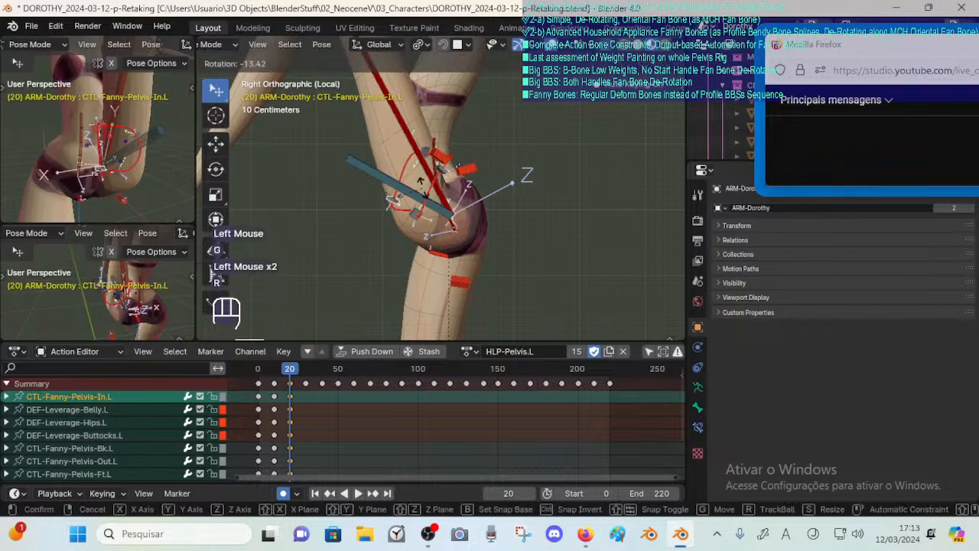
{"action": "left_click", "coordinate": [411, 217]}
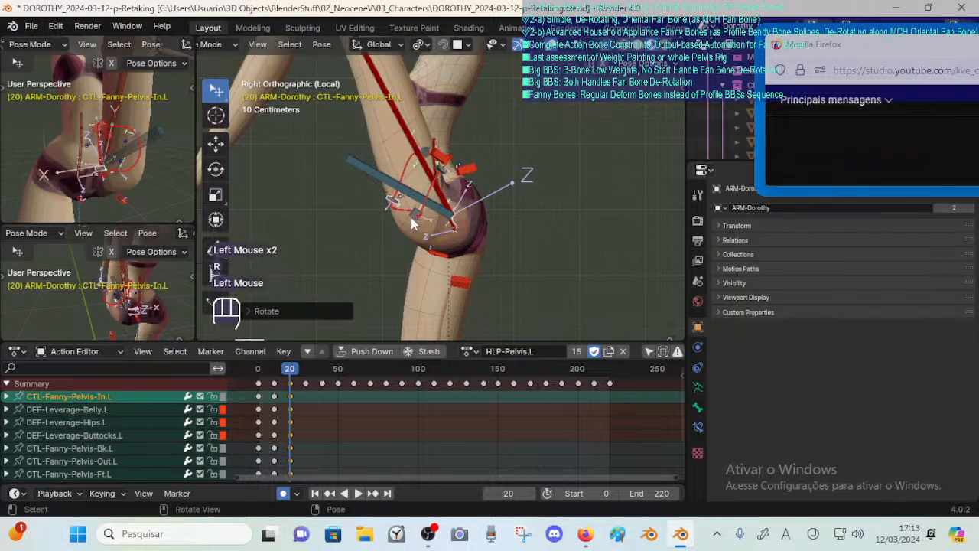
{"action": "left_click", "coordinate": [410, 222], "text": "shift"}
{"action": "key", "text": "g"}
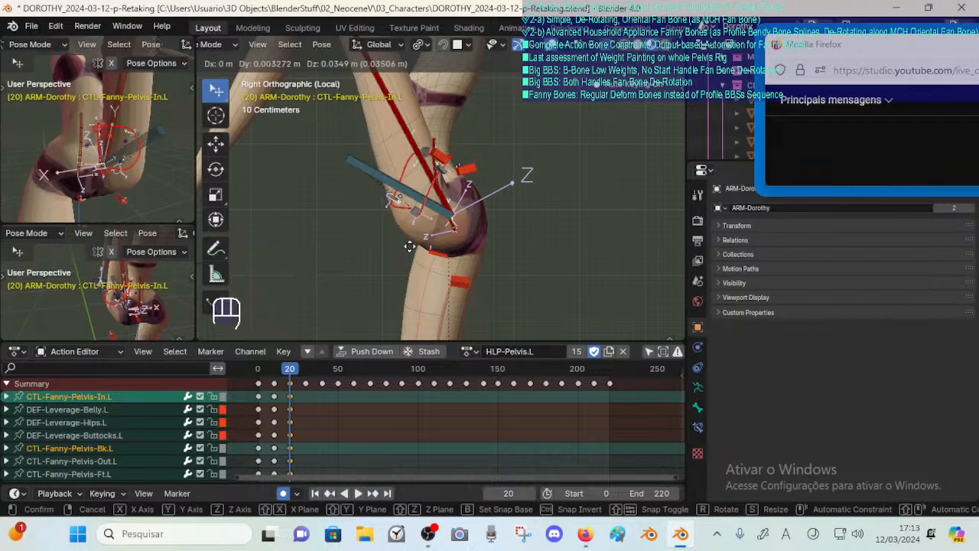
{"action": "key", "text": "Escape"}
{"action": "left_click", "coordinate": [388, 201]}
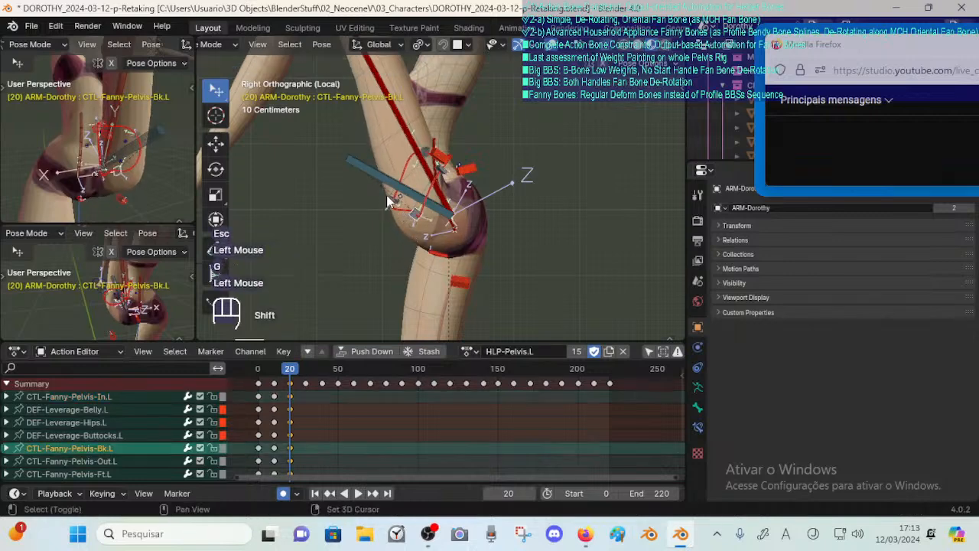
{"action": "left_click", "coordinate": [394, 212], "text": "shift"}
{"action": "key", "text": "g"}
{"action": "left_click", "coordinate": [395, 230]}
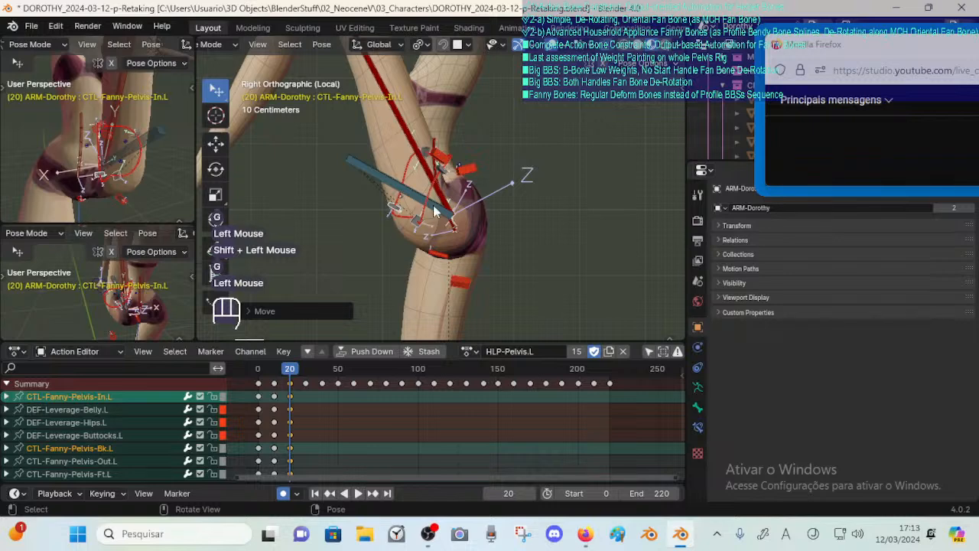
{"action": "left_click", "coordinate": [434, 258]}
{"action": "key", "text": "alt+q"}
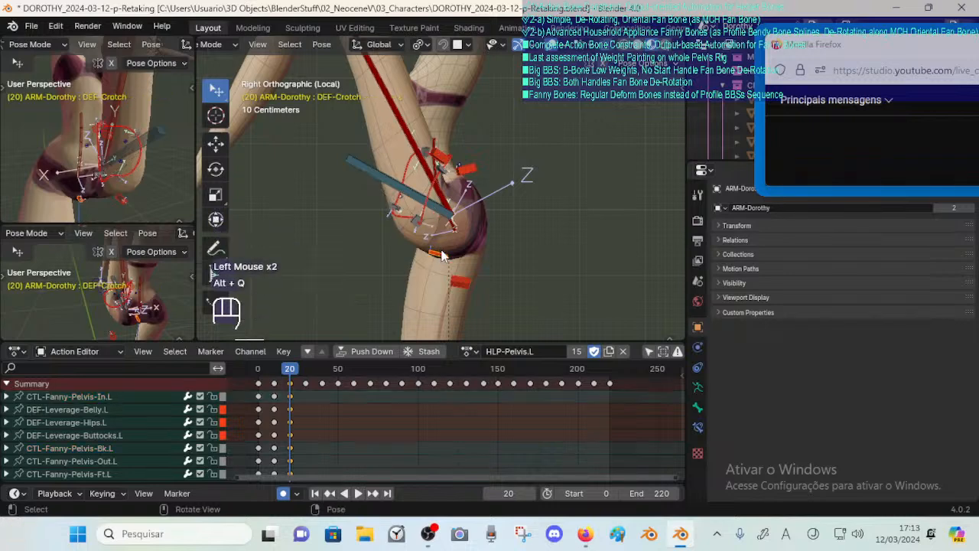
{"action": "key", "text": "ctrl+z"}
Fine-tune the position of DEF-Leverage-Buttocks.L below the left buttock from behind at frame 20.
{"action": "middle_click_drag", "start_coordinate": [420, 251], "coordinate": [488, 234]}
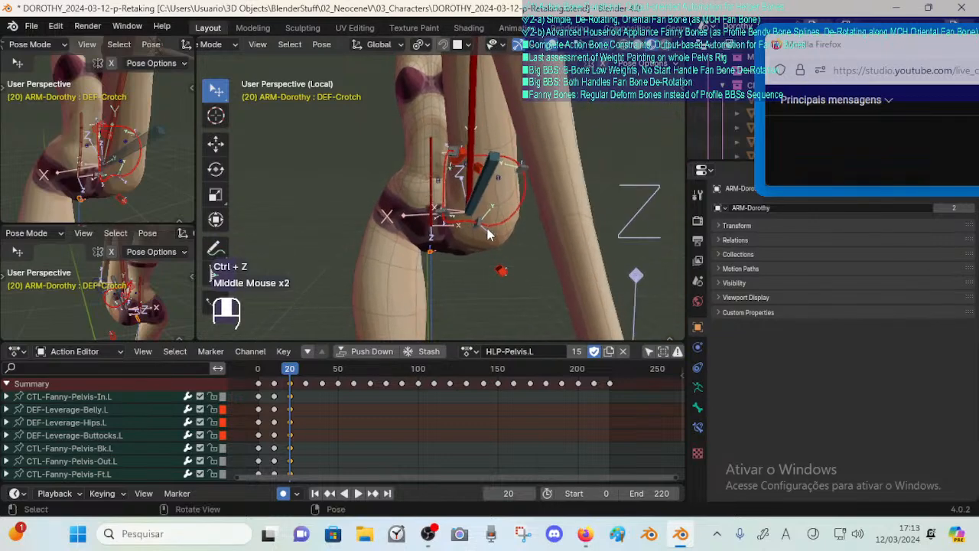
{"action": "left_click", "coordinate": [502, 272]}
{"action": "key", "text": "g"}
{"action": "left_click", "coordinate": [504, 271], "text": "shift"}
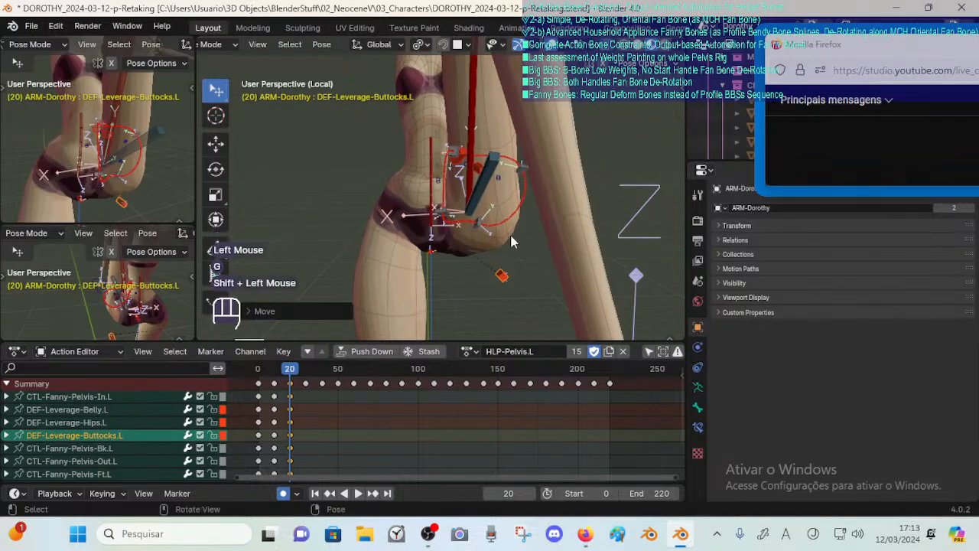
{"action": "left_click", "coordinate": [502, 270]}
{"action": "left_click", "coordinate": [501, 272]}
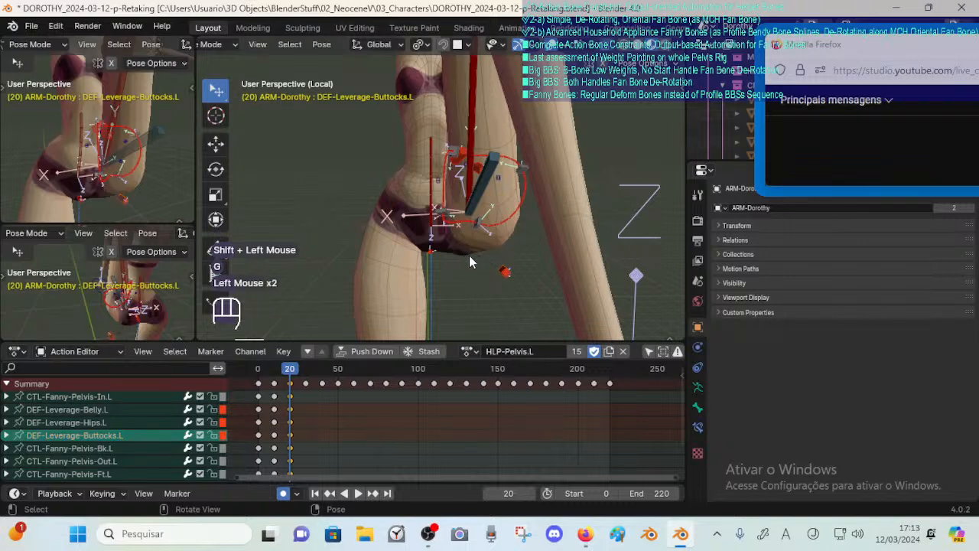
{"action": "left_click", "coordinate": [498, 274]}
{"action": "key", "text": "g"}
{"action": "left_click", "coordinate": [484, 265]}
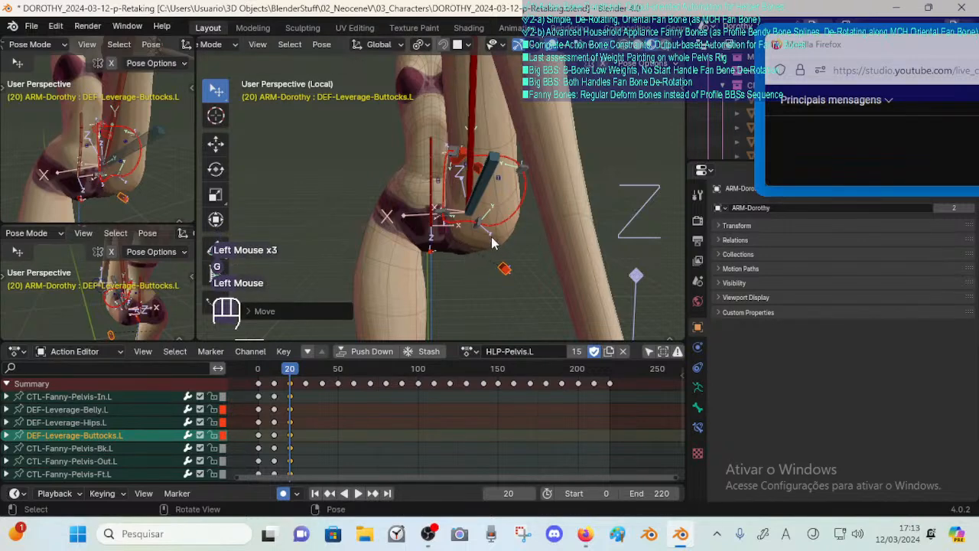
Lower CTL-Fanny-Pelvis-Bk.L toward the bottom of the left buttock, rotate it slightly and refine its position from both sides.
{"action": "left_click", "coordinate": [479, 231]}
{"action": "key", "text": "g"}
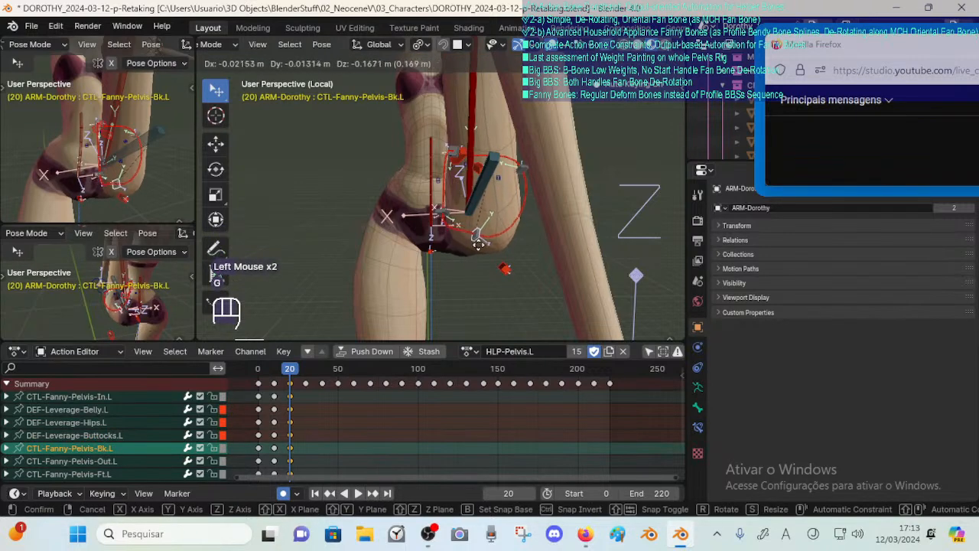
{"action": "left_click", "coordinate": [478, 241]}
{"action": "key", "text": "r"}
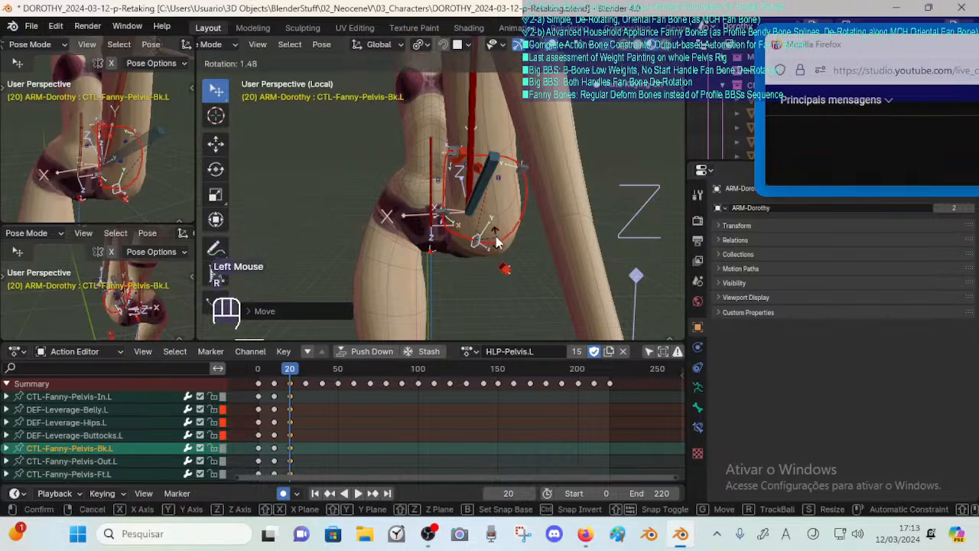
{"action": "left_click", "coordinate": [495, 241]}
{"action": "key", "text": "r"}
{"action": "left_click", "coordinate": [504, 228]}
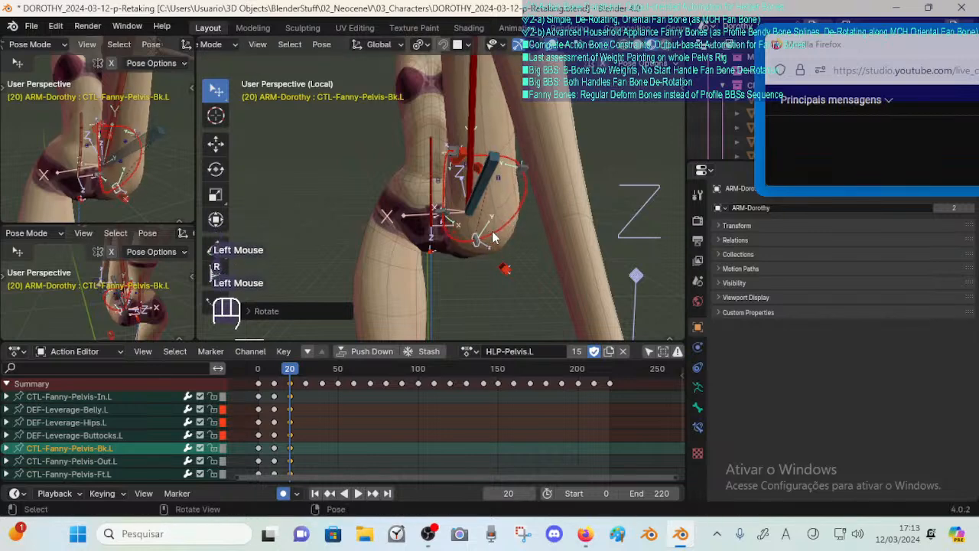
{"action": "key", "text": "g"}
{"action": "left_click", "coordinate": [502, 226]}
{"action": "middle_click_drag", "start_coordinate": [539, 233], "coordinate": [459, 291]}
{"action": "key", "text": "g"}
{"action": "left_click", "coordinate": [471, 231]}
Try clearing the rotation of DEF-Leverage-Buttocks.L, check its transform values and undo the clearing.
{"action": "left_click", "coordinate": [458, 295]}
{"action": "key", "text": "r"}
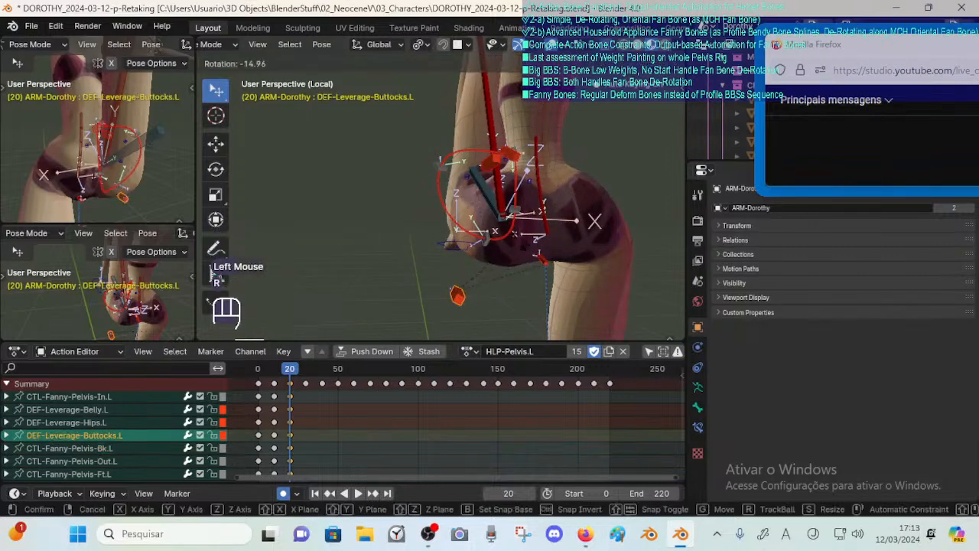
{"action": "key", "text": "Escape"}
{"action": "key", "text": "alt+r"}
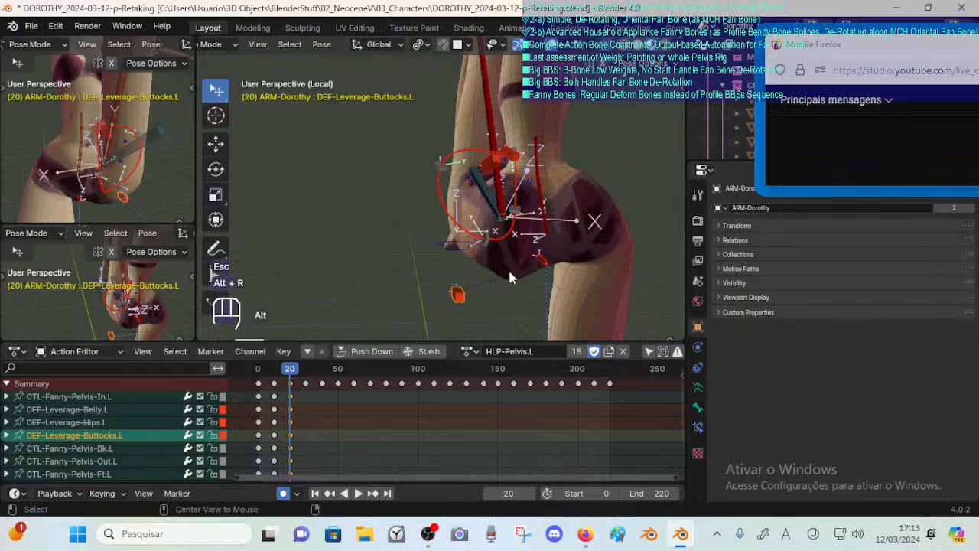
{"action": "key", "text": "ctrl+z"}
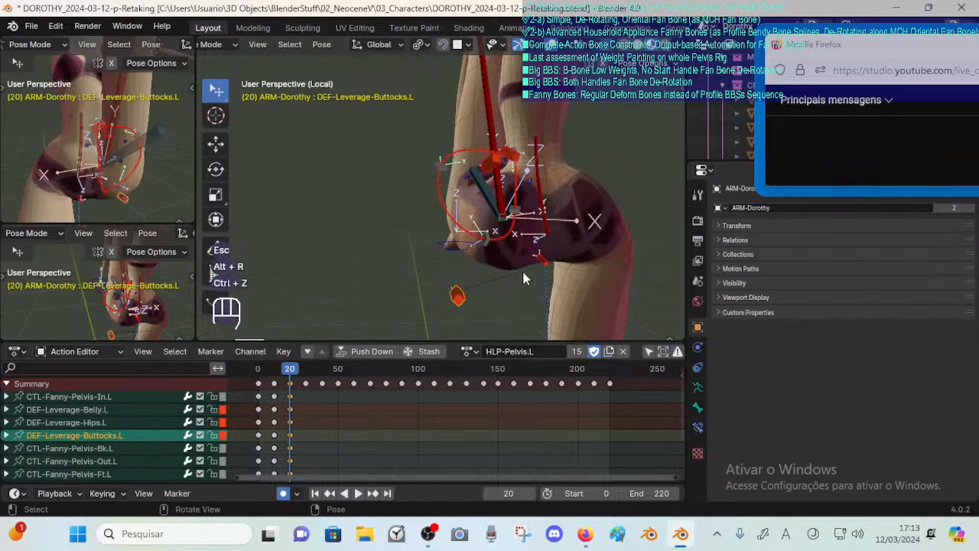
{"action": "key", "text": "r"}
{"action": "key", "text": "Escape"}
{"action": "key", "text": "alt+r"}
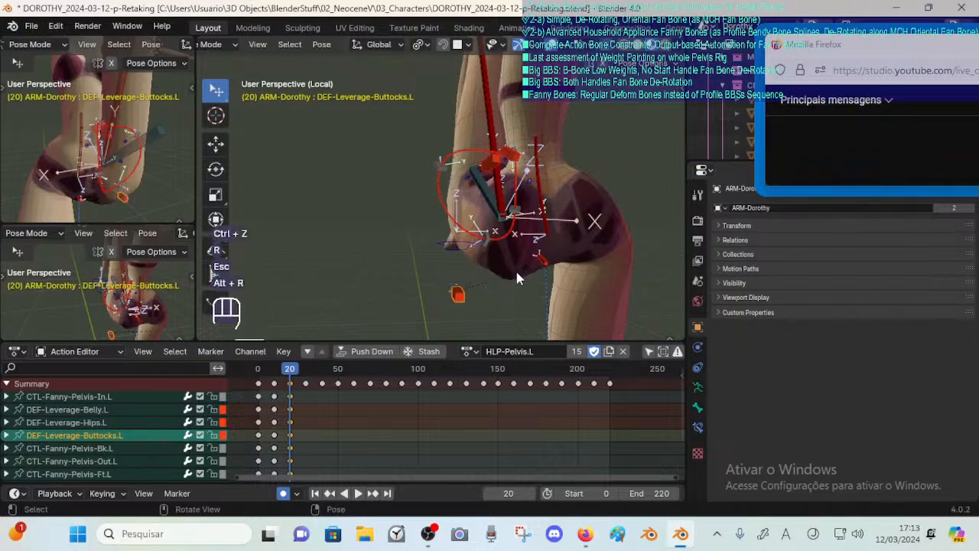
{"action": "key", "text": "n"}
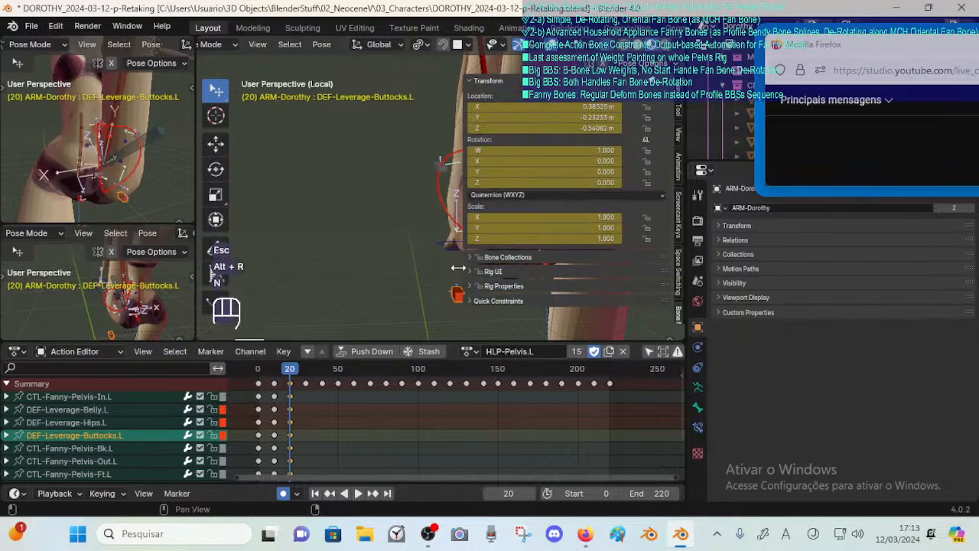
{"action": "middle_click_drag", "start_coordinate": [448, 248], "coordinate": [361, 251], "text": "shift"}
{"action": "key", "text": "ctrl+z"}
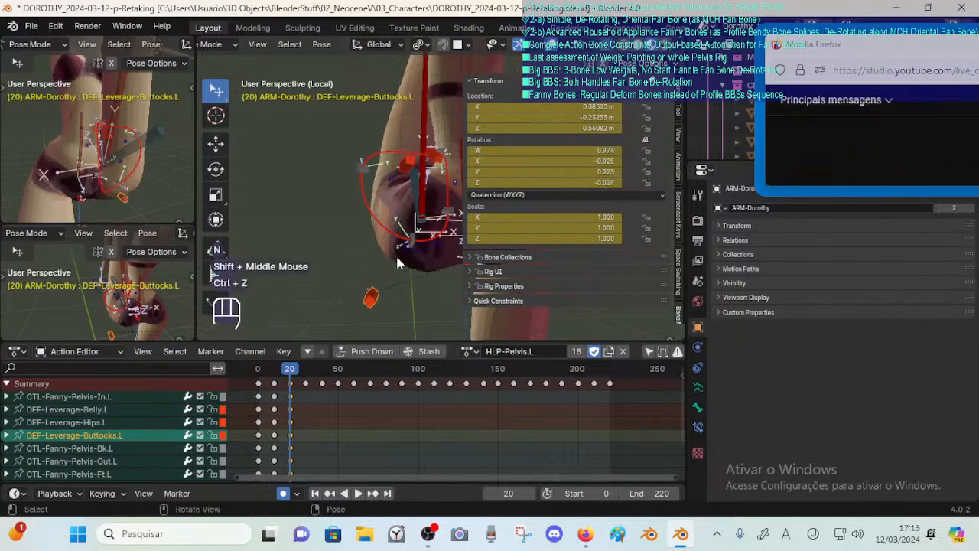
Try changing the X and Y quaternion rotation values of DEF-Leverage-Buttocks.L, undoing the changes.
{"action": "left_click", "coordinate": [578, 161]}
{"action": "mouse_move", "coordinate": [575, 161]}
{"action": "left_mouse_down"}
{"action": "mouse_move", "coordinate": [593, 161]}
{"action": "mouse_move", "coordinate": [566, 160]}
{"action": "mouse_move", "coordinate": [587, 173]}
{"action": "left_mouse_up"}
{"action": "key", "text": "ctrl+z"}
{"action": "key", "text": "ctrl+z"}
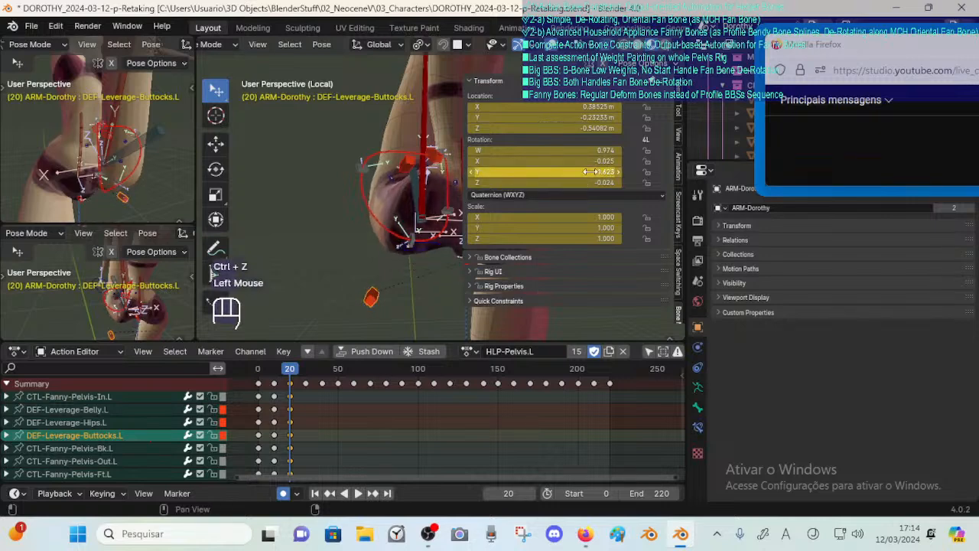
{"action": "key", "text": "ctrl+z"}
Set the Y quaternion rotation of DEF-Leverage-Buttocks.L to 0.123 at frame 20.
{"action": "left_click", "coordinate": [473, 173]}
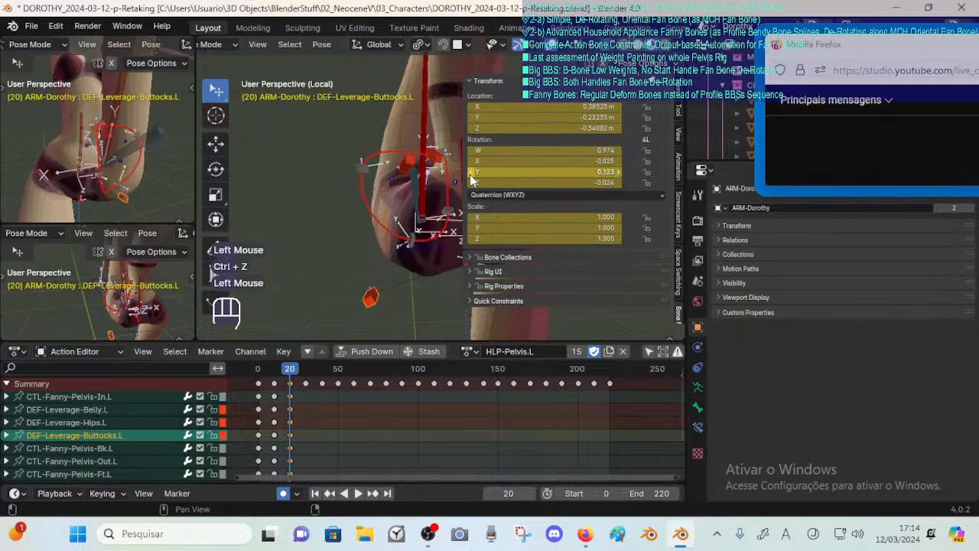
{"action": "left_click", "coordinate": [473, 173]}
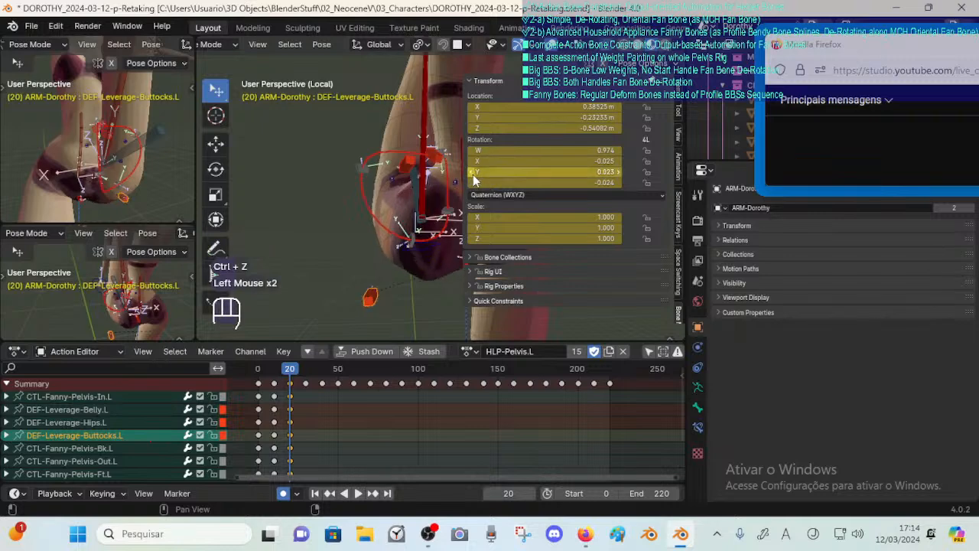
{"action": "left_click", "coordinate": [617, 173]}
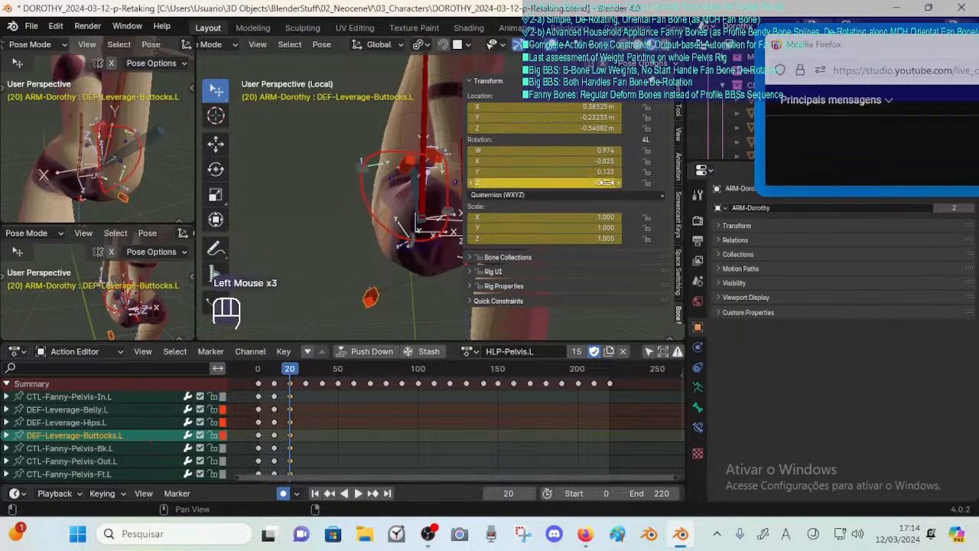
Set the Z quaternion rotation of DEF-Leverage-Buttocks.L to -0.084 at frame 20.
{"action": "left_click_drag", "start_coordinate": [608, 182], "coordinate": [586, 184]}
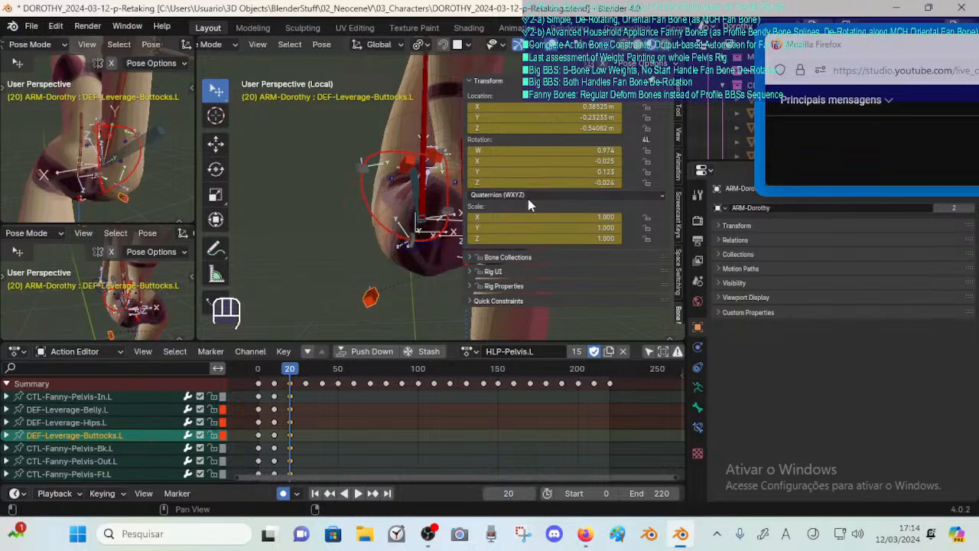
{"action": "left_click", "coordinate": [482, 182]}
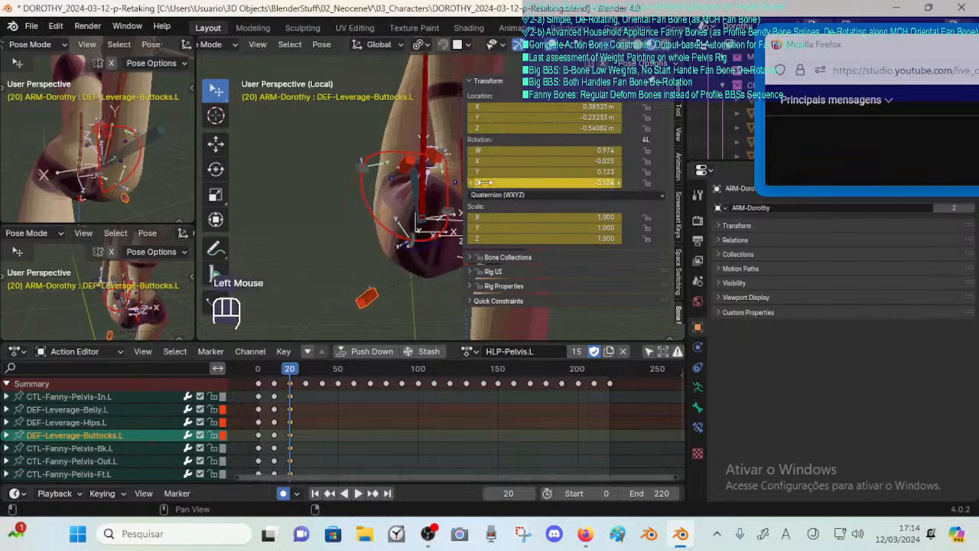
{"action": "left_click", "coordinate": [615, 182]}
{"action": "left_click", "coordinate": [614, 182], "text": "shift"}
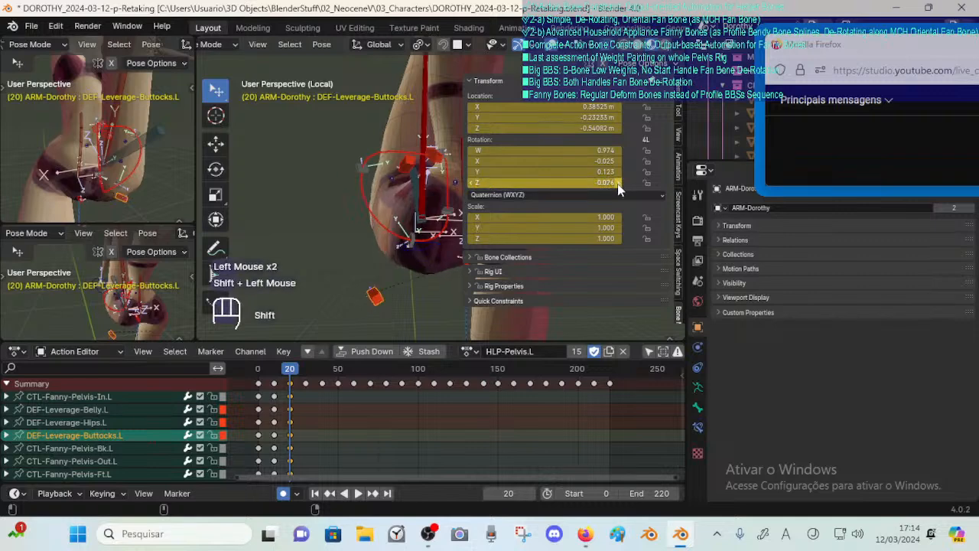
{"action": "left_click", "coordinate": [473, 183], "text": "shift"}
{"action": "left_click", "coordinate": [473, 184], "text": "shift"}
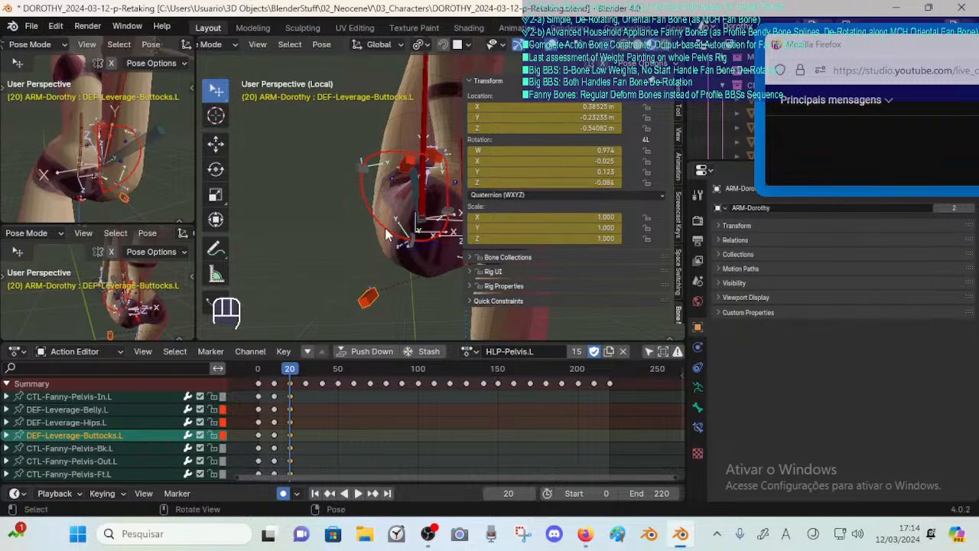
Nudge DEF-Leverage-Buttocks.L, rotate it about 14 degrees around the global Y axis and refine its position from another angle.
{"action": "key", "text": "n"}
{"action": "middle_click_drag", "start_coordinate": [384, 234], "coordinate": [475, 252]}
{"action": "middle_click_drag", "start_coordinate": [444, 252], "coordinate": [385, 232]}
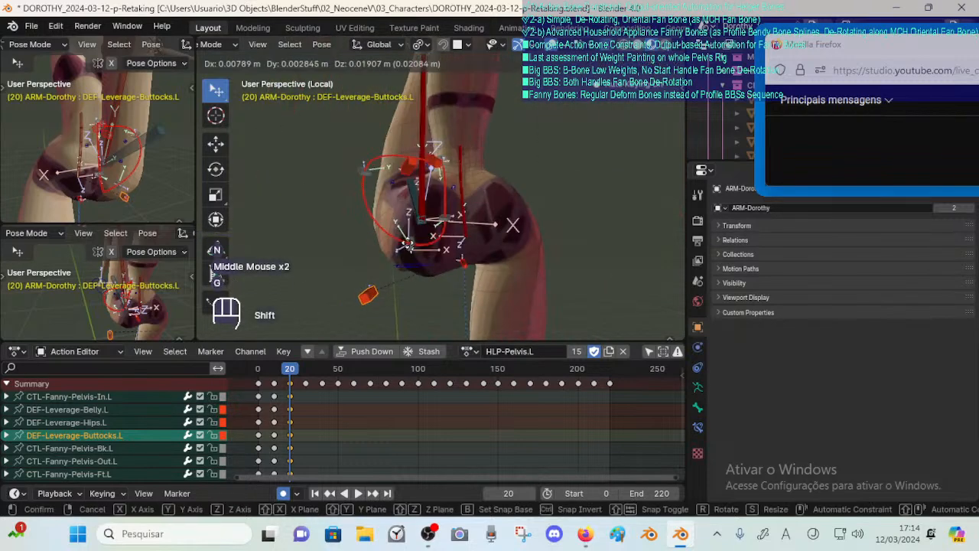
{"action": "key", "text": "g"}
{"action": "left_click", "coordinate": [413, 243], "text": "shift"}
{"action": "key", "text": "r"}
{"action": "key", "text": "z"}
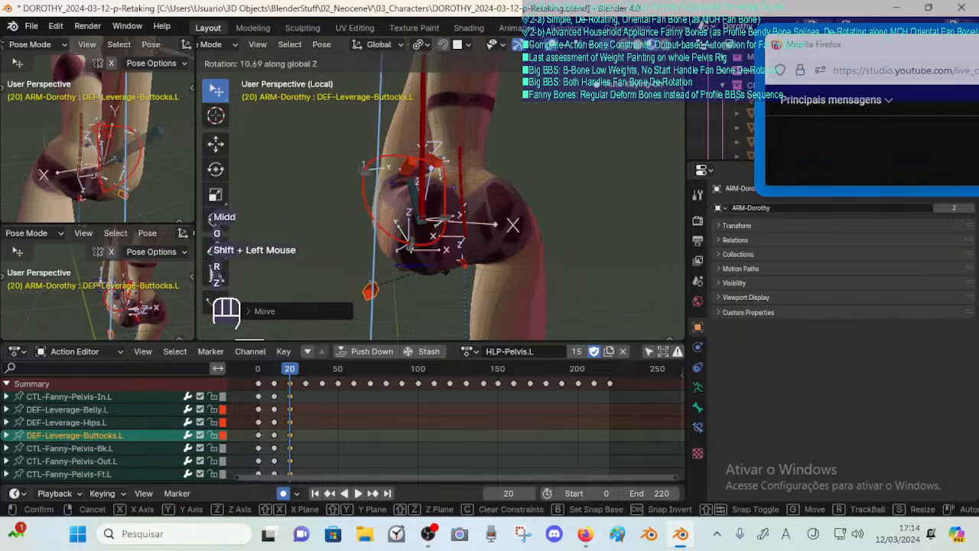
{"action": "key", "text": "y"}
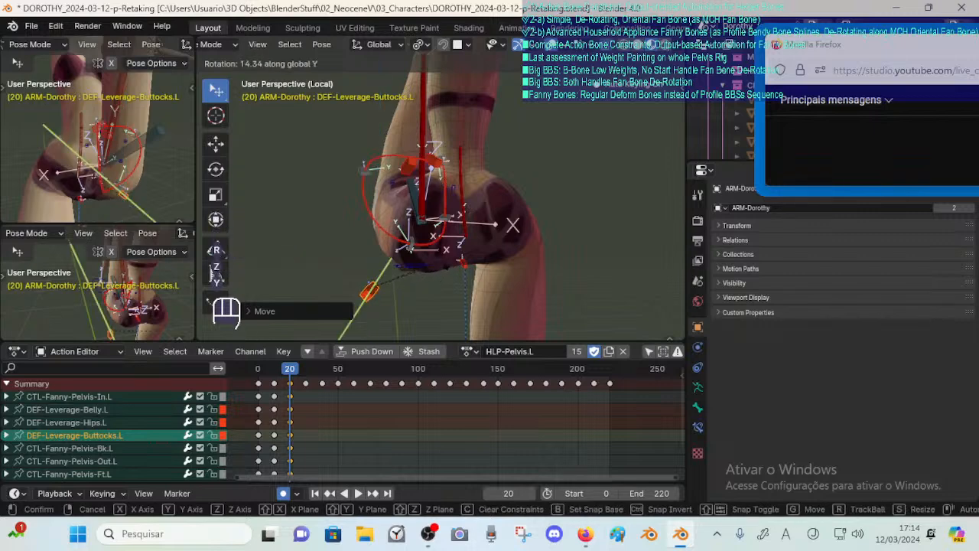
{"action": "left_click", "coordinate": [413, 256]}
{"action": "middle_click_drag", "start_coordinate": [413, 249], "coordinate": [345, 269]}
{"action": "key", "text": "g"}
{"action": "left_click", "coordinate": [413, 264], "text": "shift"}
{"action": "left_click", "coordinate": [437, 264], "text": "shift"}
Move CTL-Fanny-Pelvis-Bk.L slightly along the underside of the left buttock and rotate it to follow the contour.
{"action": "left_click", "coordinate": [371, 249]}
{"action": "left_click", "coordinate": [322, 260]}
{"action": "key", "text": "g"}
{"action": "left_click", "coordinate": [374, 253], "text": "shift"}
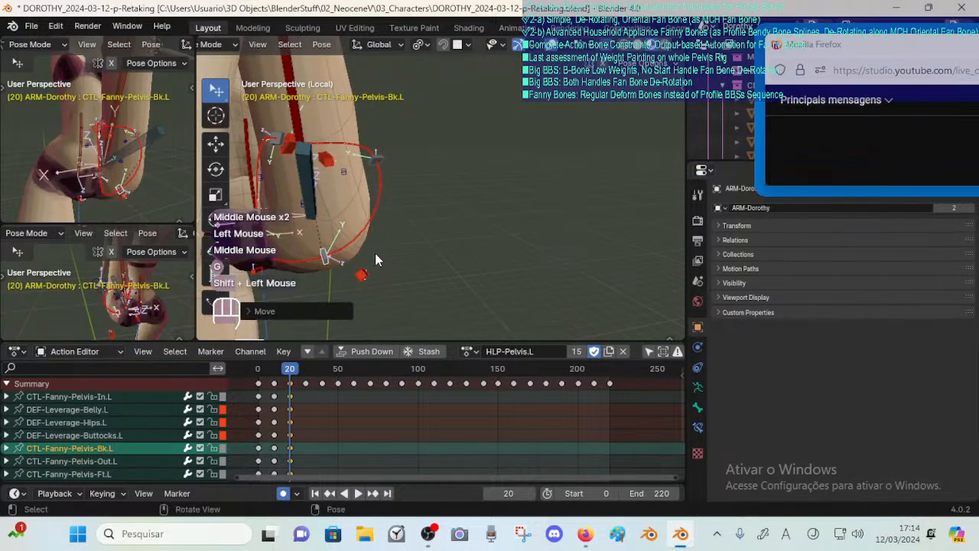
{"action": "key", "text": "r"}
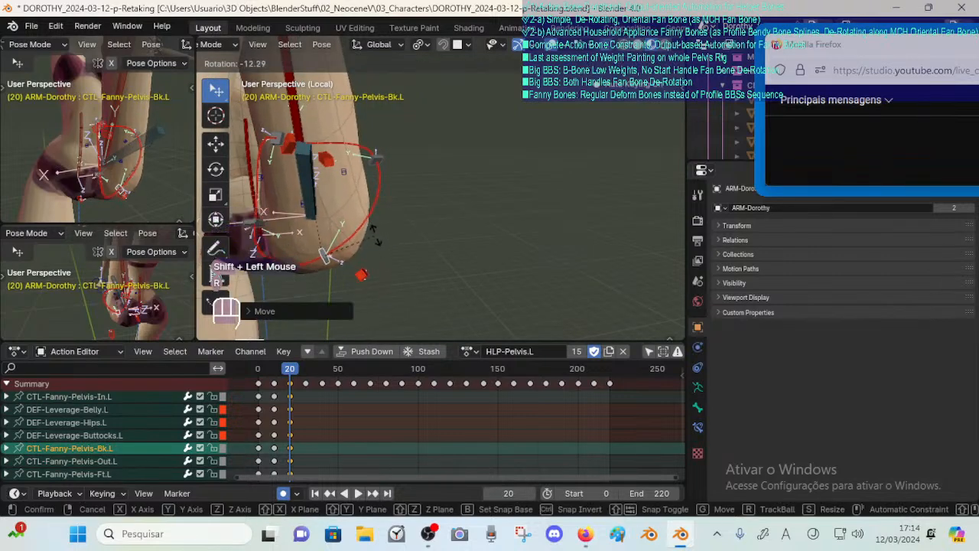
{"action": "left_click", "coordinate": [420, 237]}
Rotate CTL-Fanny-Pelvis-Out.L at the outer side of the left hip at frame 20 and save the file.
{"action": "middle_click_drag", "start_coordinate": [420, 236], "coordinate": [375, 205]}
{"action": "left_click", "coordinate": [277, 162]}
{"action": "key", "text": "r"}
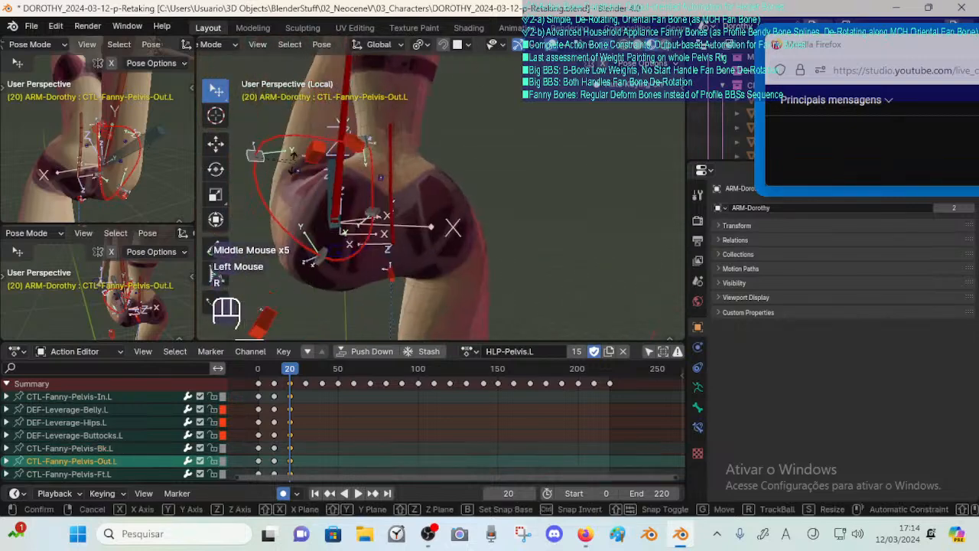
{"action": "left_click", "coordinate": [331, 178]}
{"action": "key", "text": "ctrl+s"}
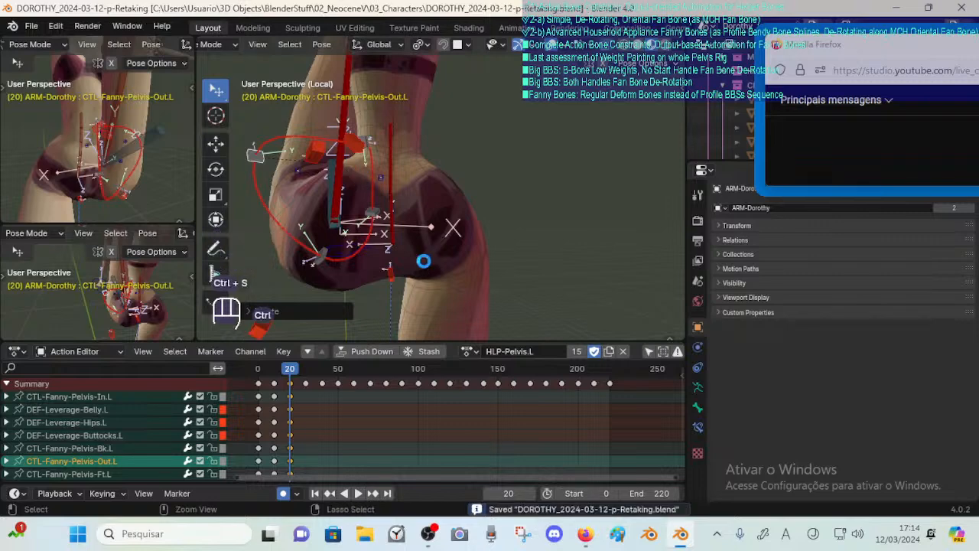
{"action": "key", "text": "ctrl+s"}
Switch to Object Mode, check the left hip deformation between frames 0 and 21, and save the file.
{"action": "key", "text": "ctrl+Tab"}
{"action": "scroll", "coordinate": [371, 218], "scroll_direction": "down", "scroll_amount": 2}
{"action": "middle_click_drag", "start_coordinate": [371, 218], "coordinate": [360, 268]}
{"action": "scroll", "coordinate": [573, 222], "scroll_direction": "down", "scroll_amount": 1}
{"action": "left_click_drag", "start_coordinate": [287, 369], "coordinate": [260, 410]}
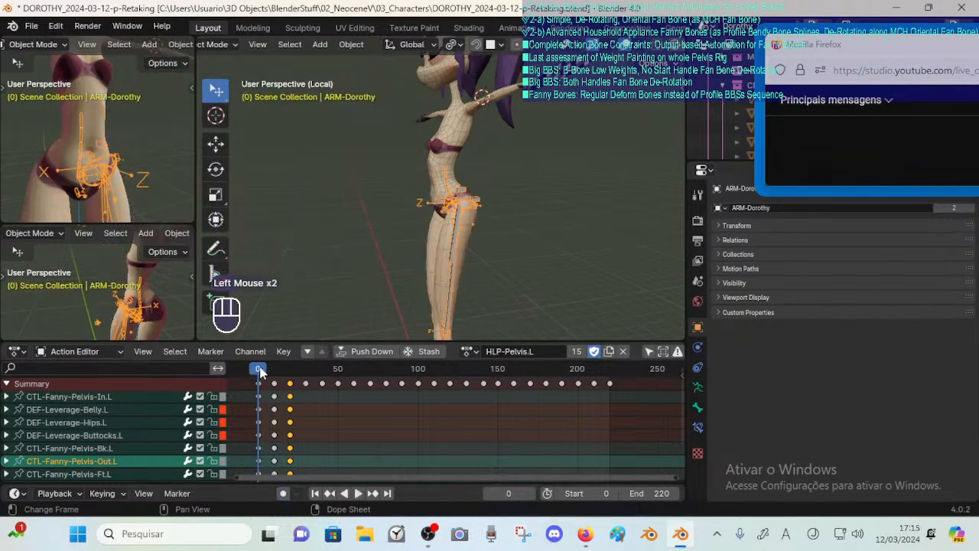
{"action": "left_click_drag", "start_coordinate": [260, 369], "coordinate": [291, 369]}
{"action": "middle_click_drag", "start_coordinate": [559, 177], "coordinate": [490, 233]}
{"action": "scroll", "coordinate": [459, 199], "scroll_direction": "up", "scroll_amount": 2}
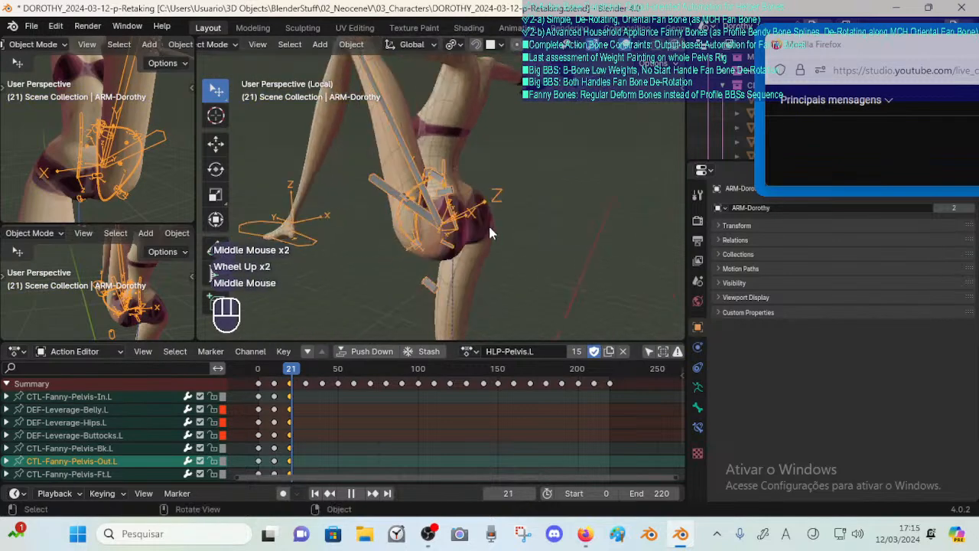
{"action": "key", "text": "ctrl+s"}
Examine the left buttock and hip deformation at frames 42 and 93 from several angles.
{"action": "middle_click_drag", "start_coordinate": [387, 227], "coordinate": [302, 338]}
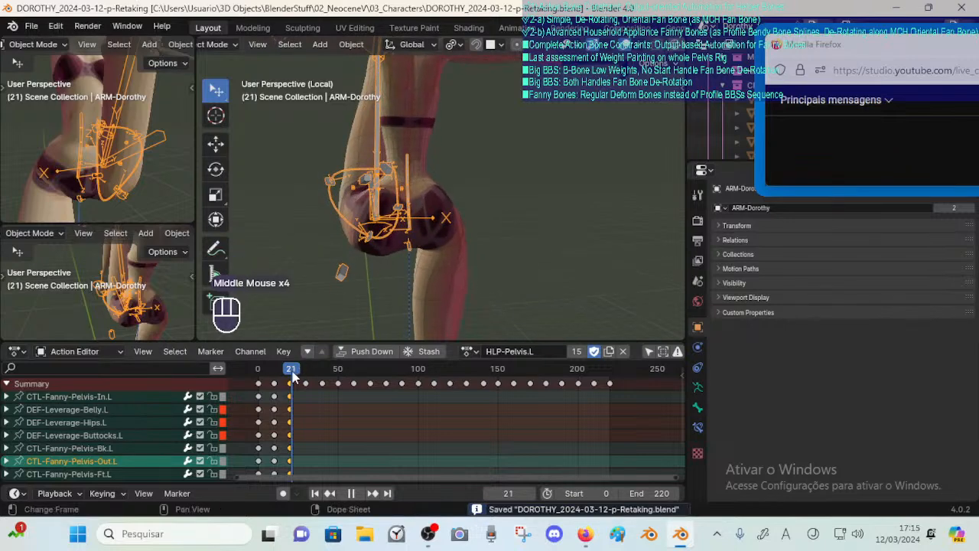
{"action": "left_click_drag", "start_coordinate": [293, 375], "coordinate": [326, 371]}
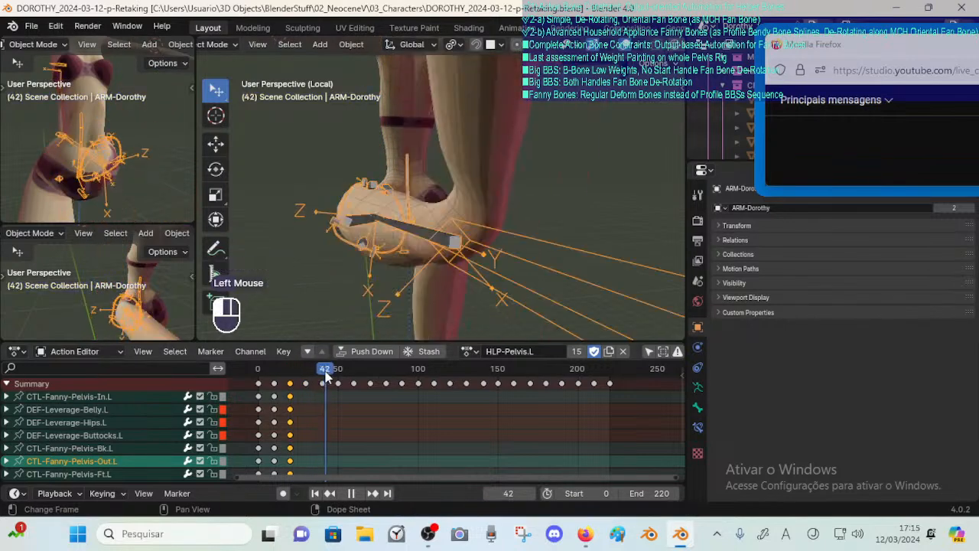
{"action": "middle_click_drag", "start_coordinate": [333, 248], "coordinate": [481, 262]}
{"action": "scroll", "coordinate": [482, 262], "scroll_direction": "down", "scroll_amount": 3}
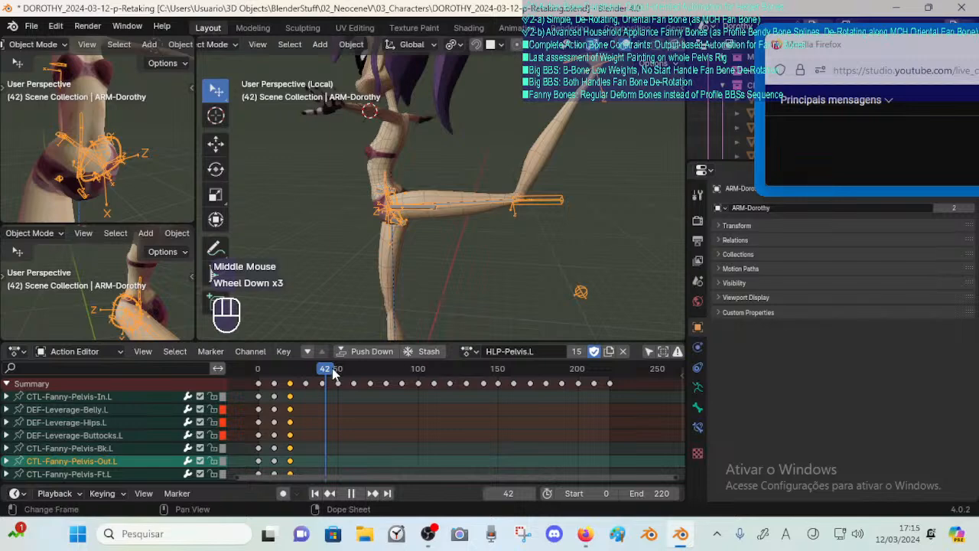
{"action": "left_click_drag", "start_coordinate": [333, 372], "coordinate": [339, 372]}
{"action": "middle_click_drag", "start_coordinate": [455, 218], "coordinate": [379, 329]}
{"action": "left_click_drag", "start_coordinate": [340, 372], "coordinate": [409, 374]}
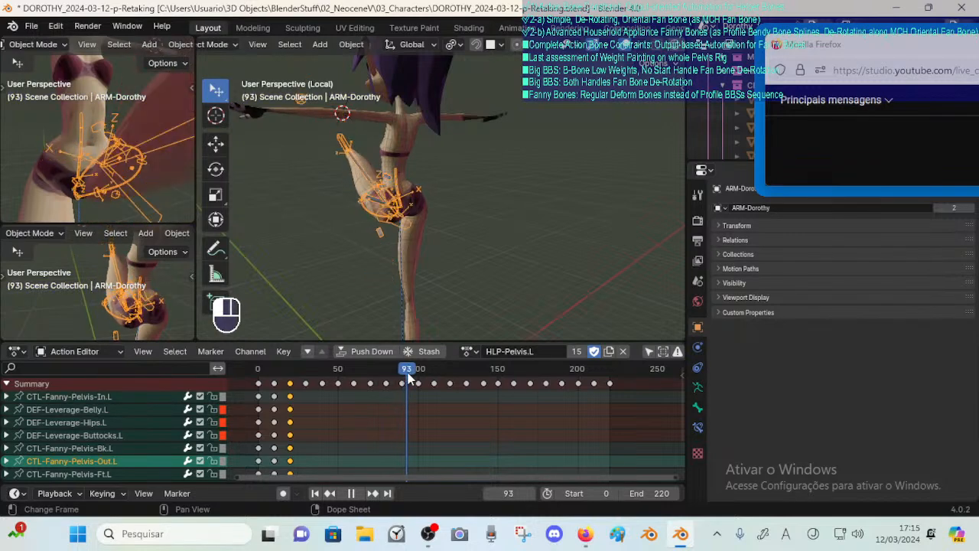
{"action": "middle_click_drag", "start_coordinate": [393, 250], "coordinate": [444, 271]}
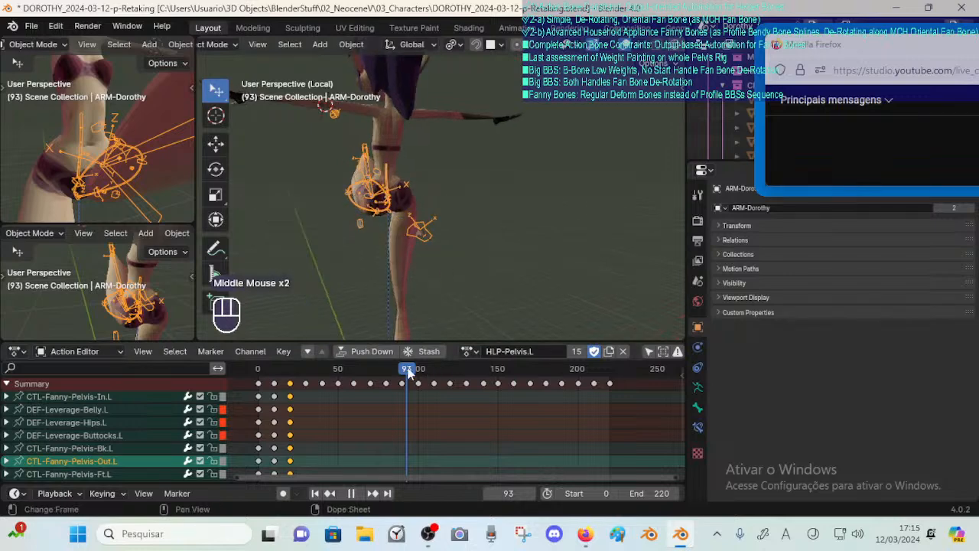
Examine the left pelvis deformation at frames 143, 165 and 159 from the back, side and front.
{"action": "left_click_drag", "start_coordinate": [408, 373], "coordinate": [487, 371]}
{"action": "middle_click_drag", "start_coordinate": [489, 267], "coordinate": [437, 238]}
{"action": "scroll", "coordinate": [437, 238], "scroll_direction": "down", "scroll_amount": 2}
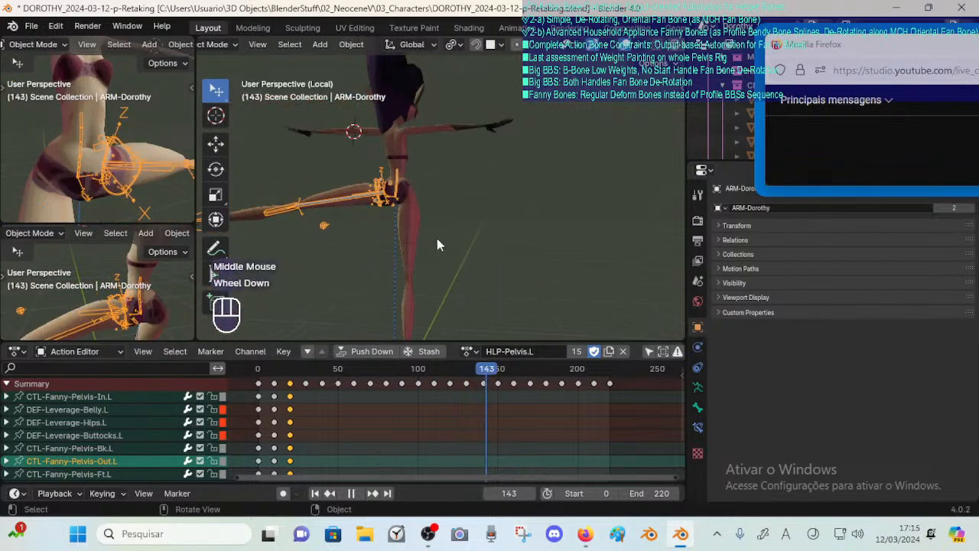
{"action": "left_click_drag", "start_coordinate": [494, 375], "coordinate": [517, 369]}
{"action": "middle_click_drag", "start_coordinate": [520, 245], "coordinate": [582, 228]}
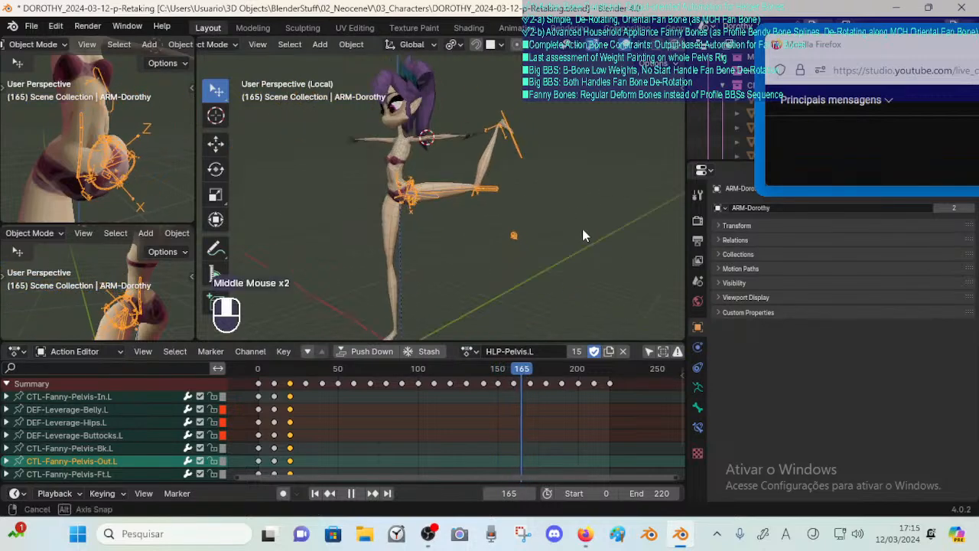
{"action": "scroll", "coordinate": [589, 226], "scroll_direction": "up", "scroll_amount": 2}
{"action": "mouse_move", "coordinate": [521, 380]}
{"action": "left_mouse_down"}
{"action": "mouse_move", "coordinate": [531, 380]}
{"action": "mouse_move", "coordinate": [513, 383]}
{"action": "mouse_move", "coordinate": [563, 380]}
{"action": "mouse_move", "coordinate": [512, 364]}
{"action": "left_mouse_up"}
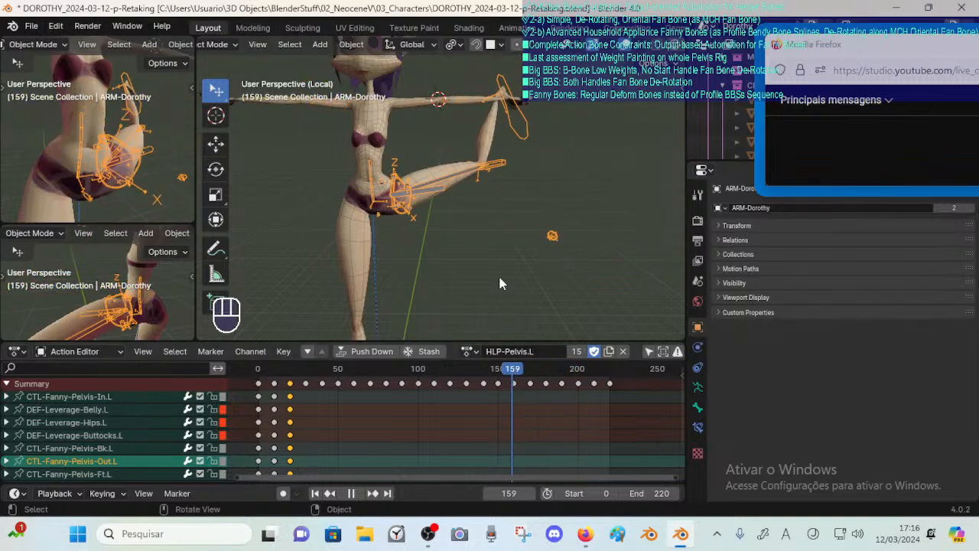
{"action": "middle_click_drag", "start_coordinate": [498, 274], "coordinate": [495, 250]}
{"action": "scroll", "coordinate": [495, 243], "scroll_direction": "up", "scroll_amount": 2}
{"action": "scroll", "coordinate": [494, 242], "scroll_direction": "up", "scroll_amount": 1}
{"action": "scroll", "coordinate": [487, 267], "scroll_direction": "down", "scroll_amount": 2}
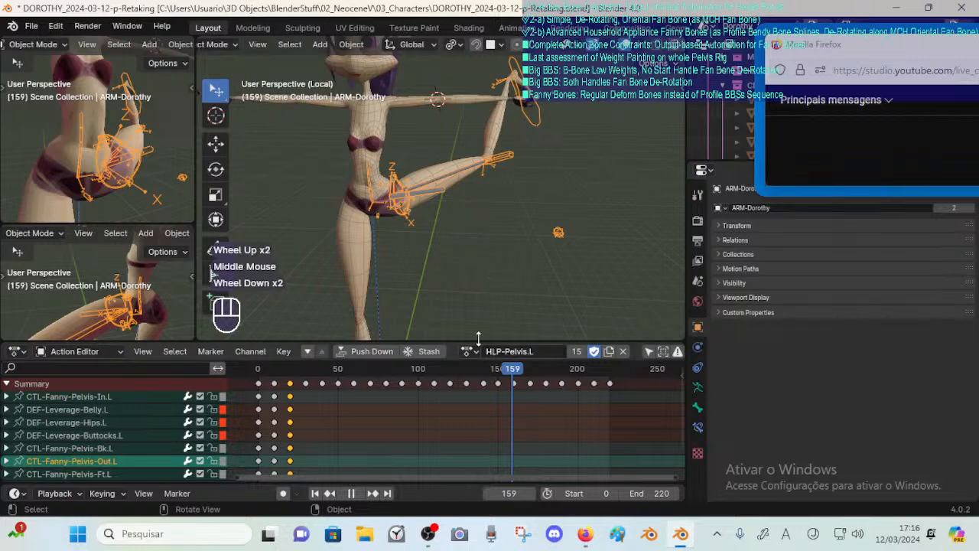
{"action": "scroll", "coordinate": [490, 188], "scroll_direction": "down", "scroll_amount": 1}
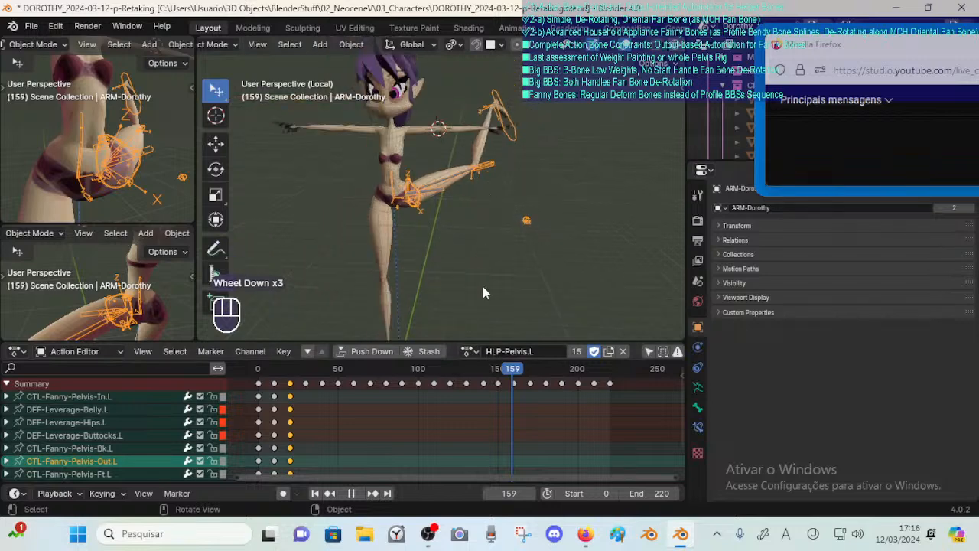
{"action": "middle_click_drag", "start_coordinate": [467, 273], "coordinate": [493, 327]}
{"action": "scroll", "coordinate": [519, 219], "scroll_direction": "up", "scroll_amount": 1}
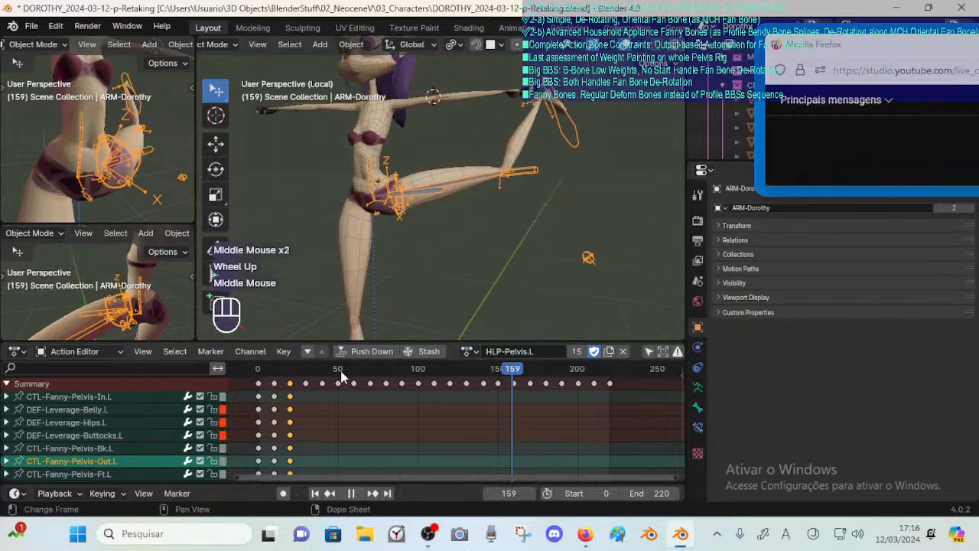
Review the left hip and buttock deformation at frames 22 and 9 from several angles, and save the file.
{"action": "left_click_drag", "start_coordinate": [314, 376], "coordinate": [295, 367]}
{"action": "scroll", "coordinate": [401, 230], "scroll_direction": "down", "scroll_amount": 1}
{"action": "mouse_move", "coordinate": [402, 230]}
{"action": "middle_mouse_down"}
{"action": "mouse_move", "coordinate": [421, 226]}
{"action": "mouse_move", "coordinate": [406, 222]}
{"action": "middle_mouse_up"}
{"action": "middle_click_drag", "start_coordinate": [405, 222], "coordinate": [297, 205]}
{"action": "scroll", "coordinate": [400, 211], "scroll_direction": "up", "scroll_amount": 2}
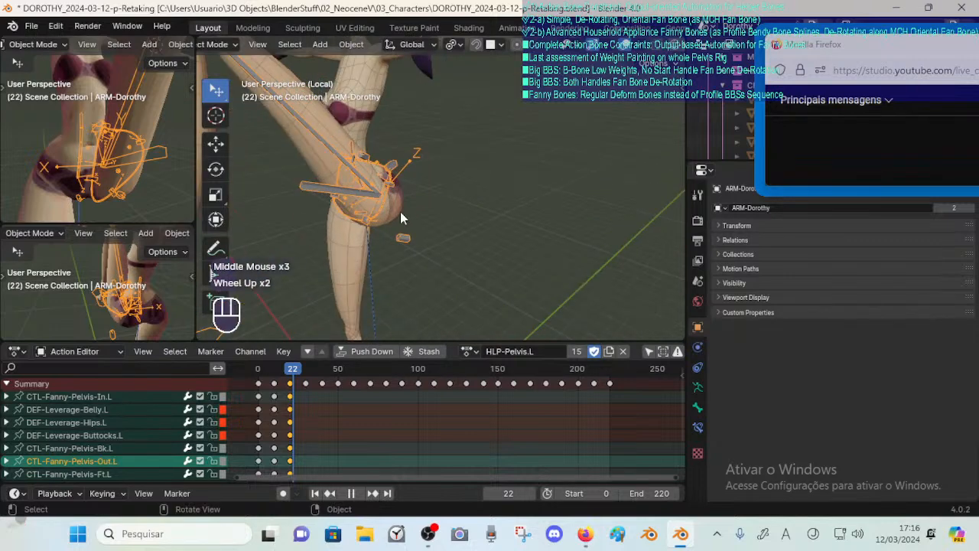
{"action": "middle_click_drag", "start_coordinate": [400, 211], "coordinate": [375, 201]}
{"action": "scroll", "coordinate": [306, 224], "scroll_direction": "up", "scroll_amount": 1}
{"action": "scroll", "coordinate": [307, 220], "scroll_direction": "down", "scroll_amount": 2}
{"action": "scroll", "coordinate": [353, 213], "scroll_direction": "up", "scroll_amount": 1}
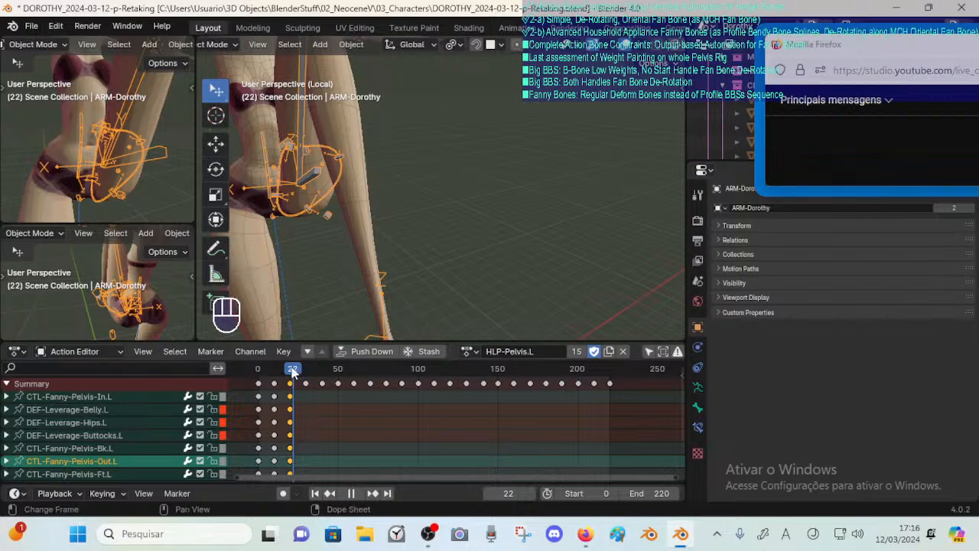
{"action": "left_click_drag", "start_coordinate": [292, 369], "coordinate": [272, 372]}
{"action": "middle_click_drag", "start_coordinate": [460, 188], "coordinate": [400, 197]}
{"action": "scroll", "coordinate": [397, 206], "scroll_direction": "down", "scroll_amount": 2}
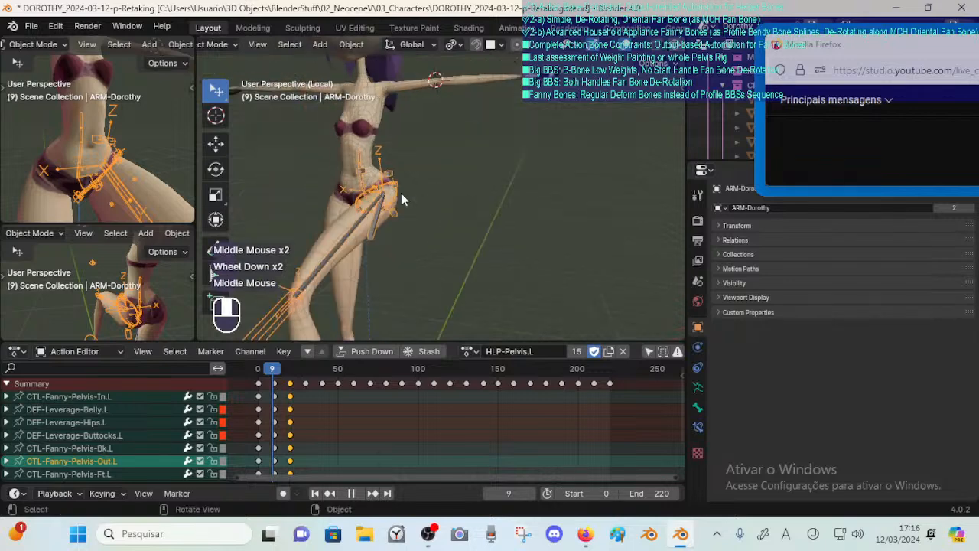
{"action": "key", "text": "ctrl+s"}
Switch to the YouTube Studio window in Firefox and check the live stream's details and statistics.
{"action": "mouse_move", "coordinate": [591, 533]}
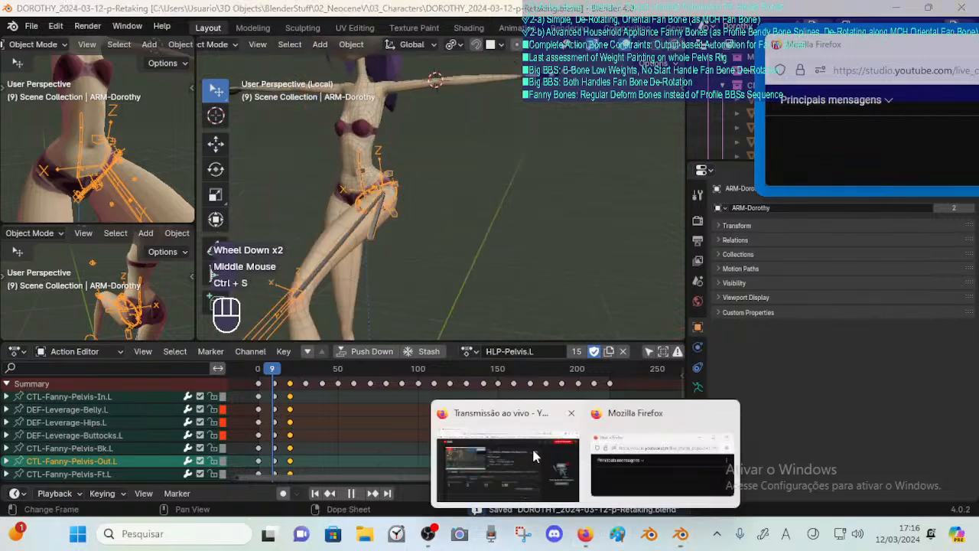
{"action": "left_click", "coordinate": [531, 446]}
{"action": "scroll", "coordinate": [608, 269], "scroll_direction": "down", "scroll_amount": 1}
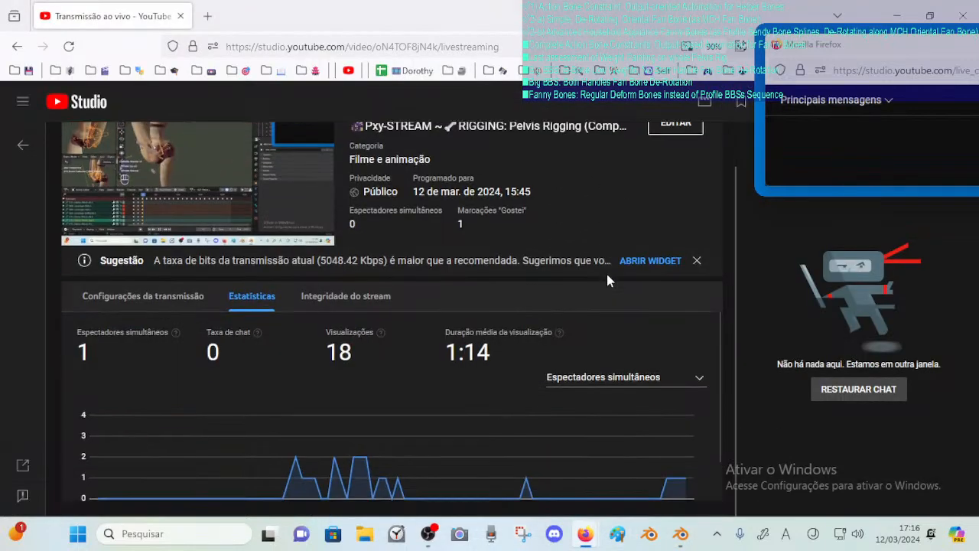
{"action": "scroll", "coordinate": [606, 273], "scroll_direction": "up", "scroll_amount": 1}
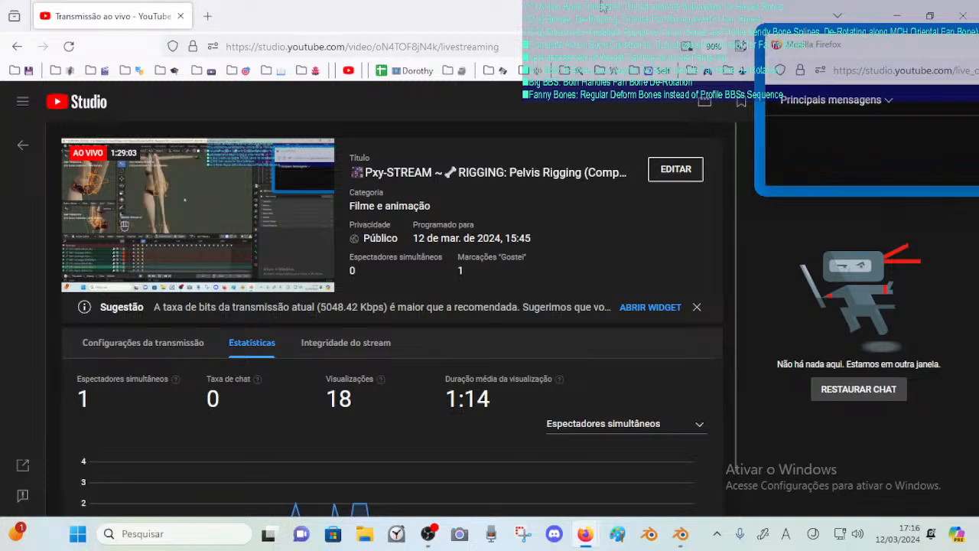
Move the popped-out live chat window fully into view over the YouTube Studio page and check the stream preview.
{"action": "left_click_drag", "start_coordinate": [814, 61], "coordinate": [680, 82]}
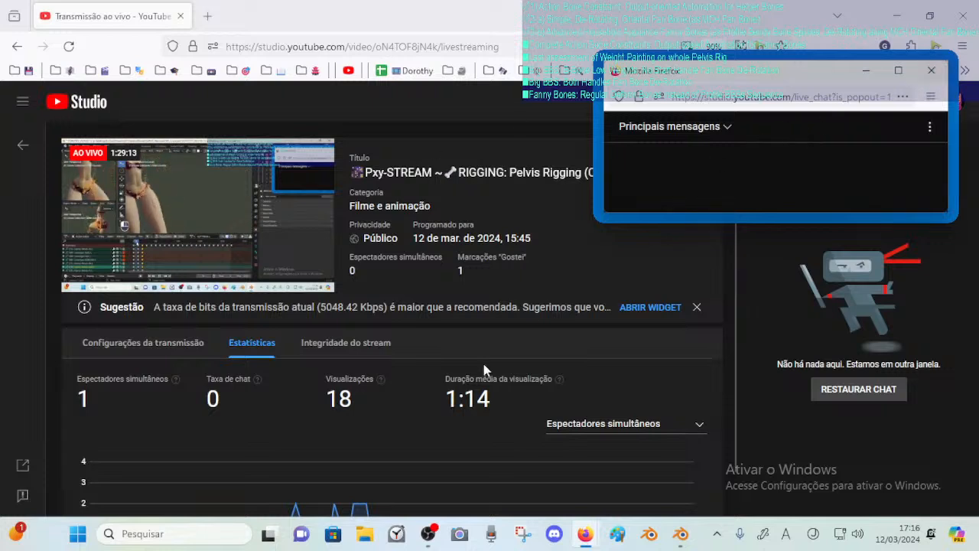
{"action": "mouse_move", "coordinate": [585, 533]}
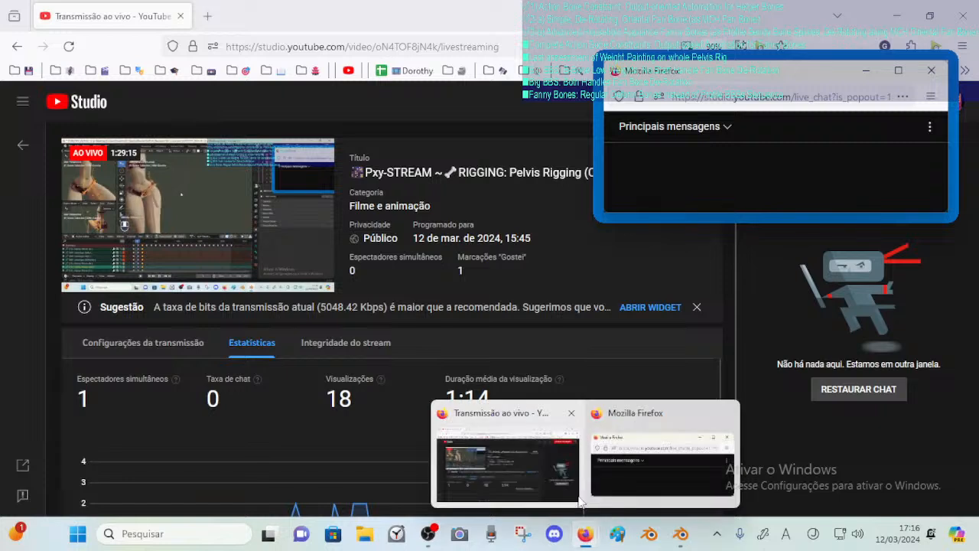
{"action": "left_click", "coordinate": [552, 461]}
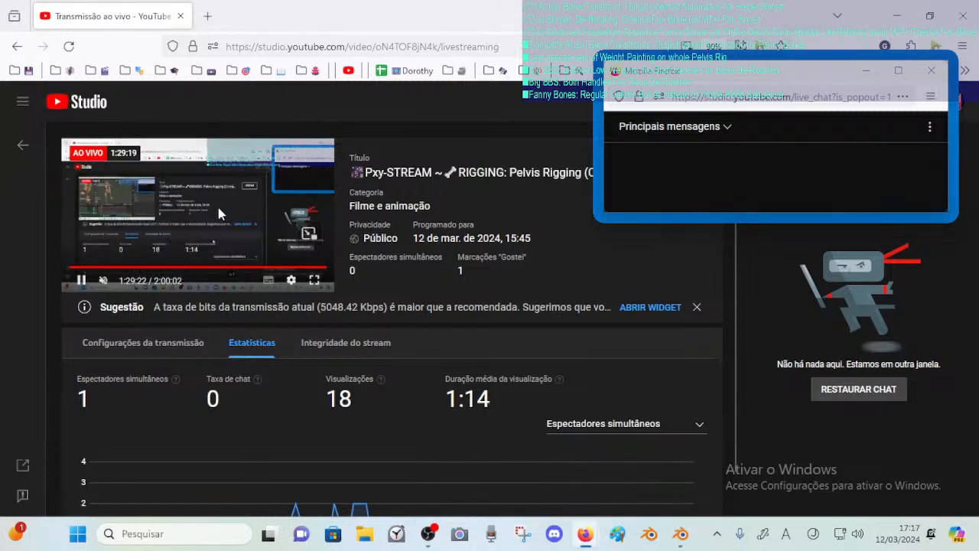
{"action": "mouse_move", "coordinate": [898, 70]}
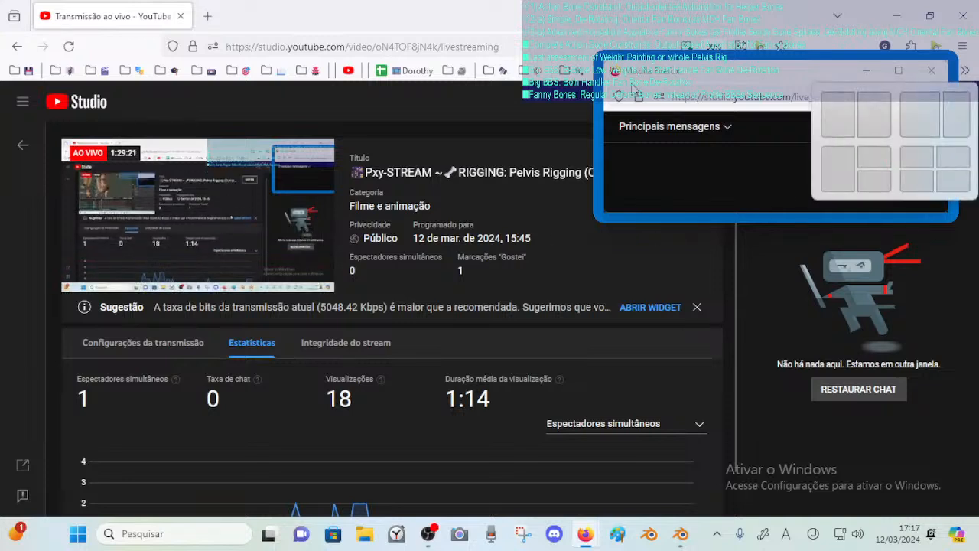